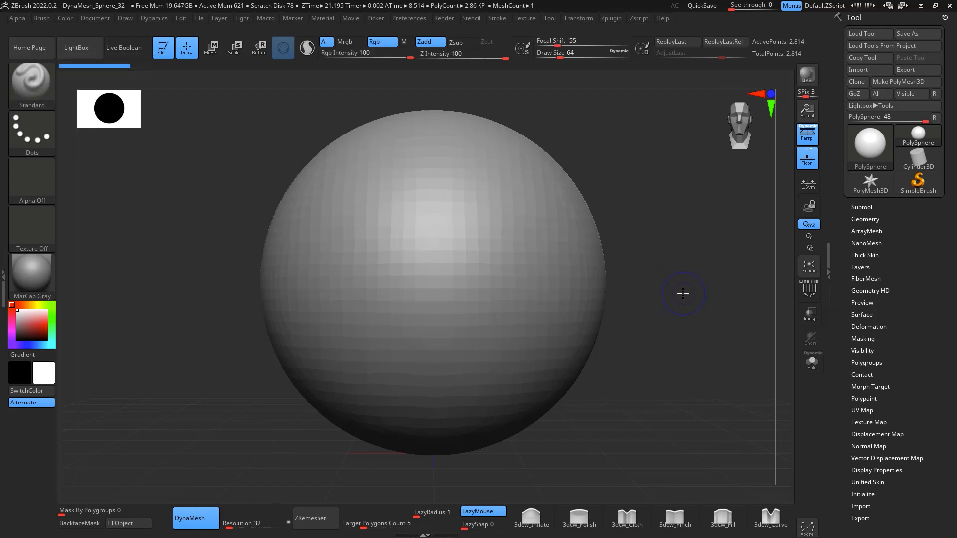
# Turn off perspective and squeeze the sphere's sides inward into a head shape with the Move brush at draw size about 576
pyautogui.moveTo(694, 327)
pyautogui.keyDown('ctrl'); pyautogui.mouseDown(button='right')
pyautogui.moveTo(695, 256)
pyautogui.moveTo(668, 337)
pyautogui.moveTo(668, 313)
pyautogui.mouseUp(button='right'); pyautogui.keyUp('ctrl')
pyautogui.press('p')
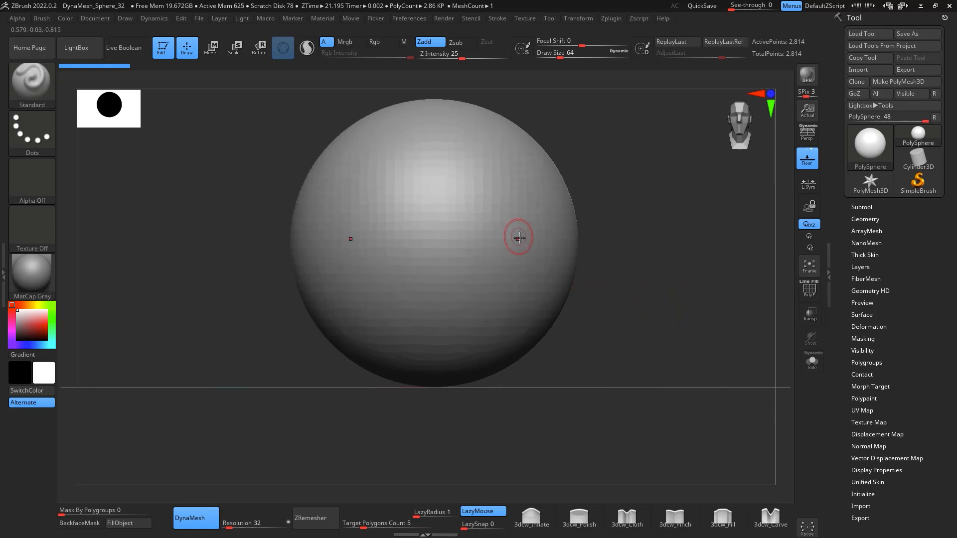
pyautogui.press('b')
pyautogui.press('m')
pyautogui.press('v')
pyautogui.press('space')
pyautogui.moveTo(537, 251)
pyautogui.mouseDown()
pyautogui.moveTo(582, 251)
pyautogui.moveTo(548, 243)
pyautogui.moveTo(534, 259)
pyautogui.mouseUp()
pyautogui.hotkey('ctrl', 'z')
pyautogui.moveTo(526, 335); pyautogui.dragTo(507, 328)
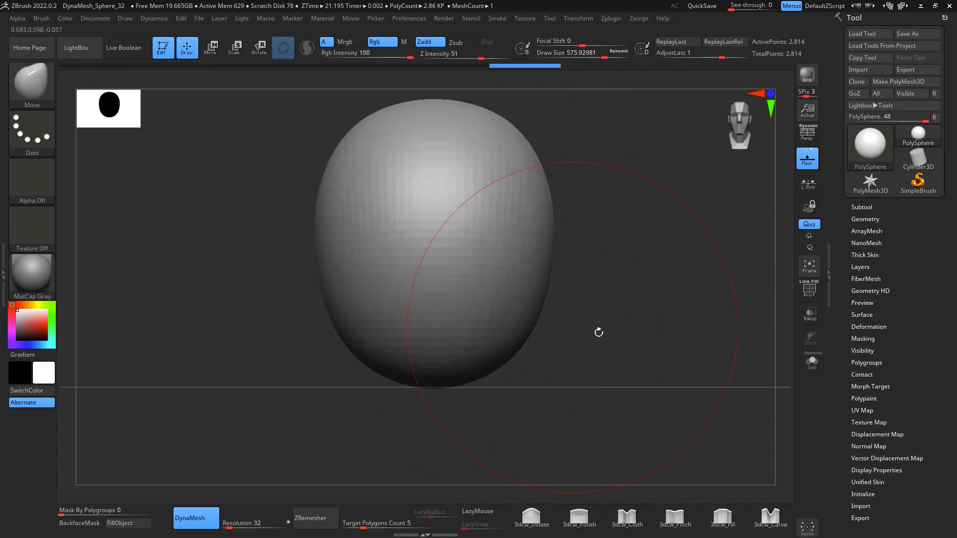
# Pull the lower front of the head down into a chin and shape the jaw's underside in side view
pyautogui.keyDown('shift'); pyautogui.moveTo(665, 344); pyautogui.dragTo(633, 385); pyautogui.keyUp('shift')
pyautogui.moveTo(466, 337); pyautogui.dragTo(463, 394)
pyautogui.moveTo(435, 258); pyautogui.dragTo(445, 253)
pyautogui.moveTo(481, 172); pyautogui.dragTo(473, 162)
pyautogui.moveTo(589, 387); pyautogui.dragTo(583, 374)
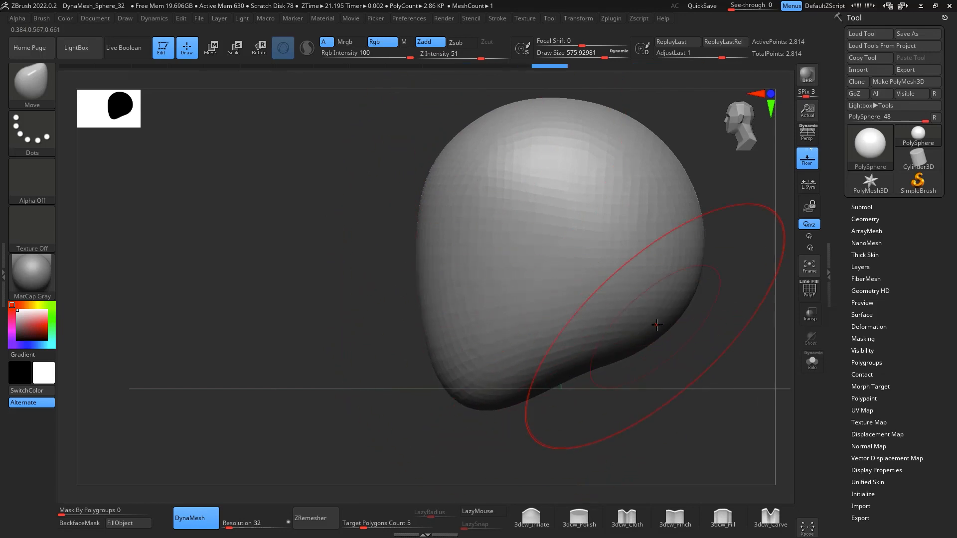
# Push the back of the skull and its lower rear curve inward in profile with the Move brush
pyautogui.moveTo(658, 327); pyautogui.dragTo(648, 317)
pyautogui.moveTo(686, 289); pyautogui.dragTo(675, 293)
pyautogui.moveTo(718, 219); pyautogui.dragTo(683, 209)
pyautogui.moveTo(697, 278); pyautogui.dragTo(693, 277)
pyautogui.keyDown('shift'); pyautogui.moveTo(712, 277); pyautogui.dragTo(727, 267); pyautogui.keyUp('shift')
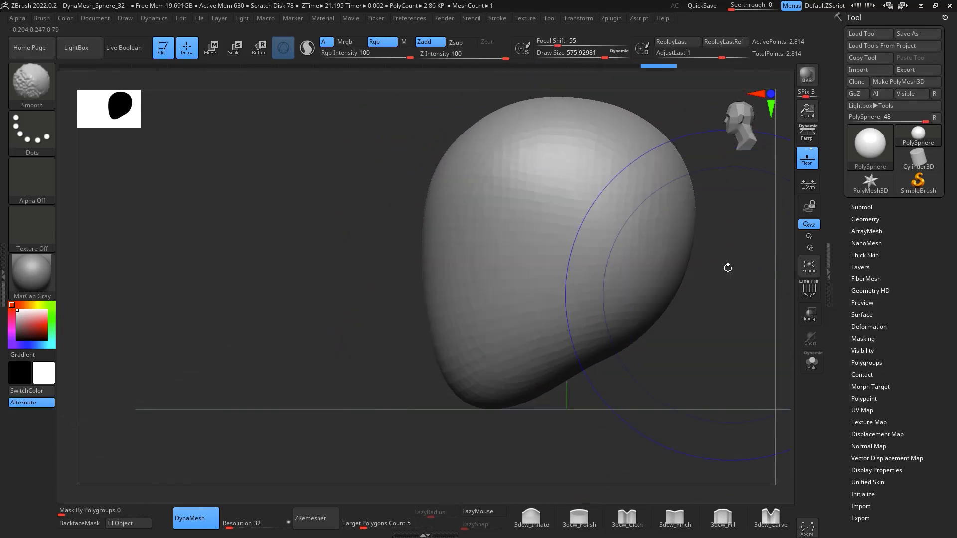
# Refine the profile of the forehead, face, chin and back of the skull with small Move brush adjustments
pyautogui.moveTo(438, 267); pyautogui.dragTo(443, 270)
pyautogui.moveTo(448, 349); pyautogui.dragTo(453, 346)
pyautogui.moveTo(469, 391); pyautogui.dragTo(469, 386)
pyautogui.moveTo(469, 172); pyautogui.dragTo(467, 166)
pyautogui.moveTo(666, 302); pyautogui.dragTo(662, 299)
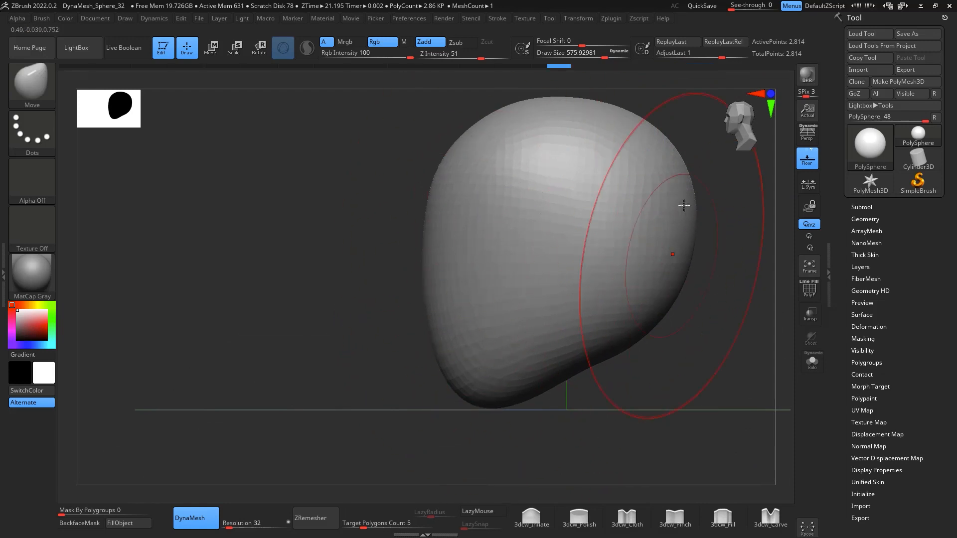
pyautogui.moveTo(690, 217); pyautogui.dragTo(684, 214)
pyautogui.moveTo(682, 162); pyautogui.dragTo(676, 172)
pyautogui.keyDown('alt'); pyautogui.moveTo(735, 382); pyautogui.dragTo(640, 282); pyautogui.keyUp('alt')
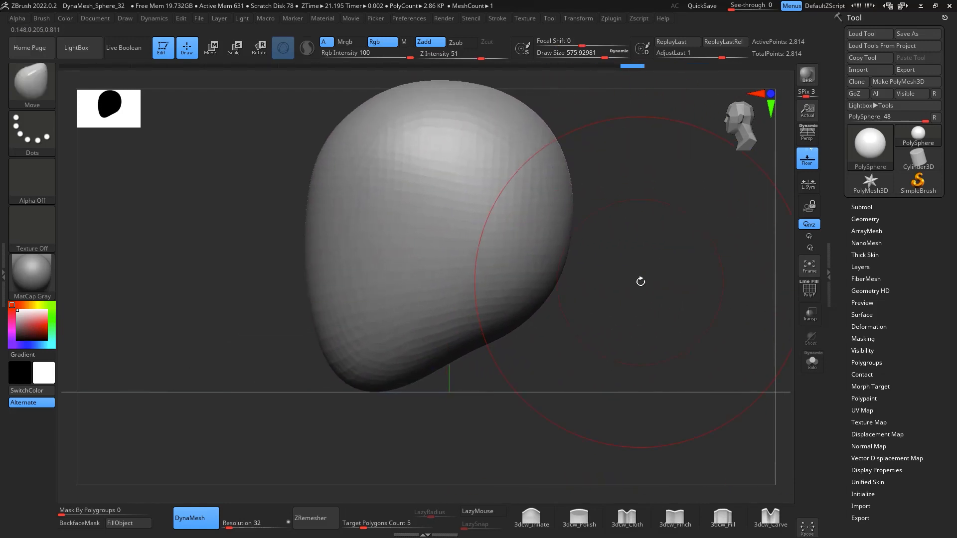
# Append a Cylinder3D subtool to the head and make it the active subtool
pyautogui.click(862, 205)
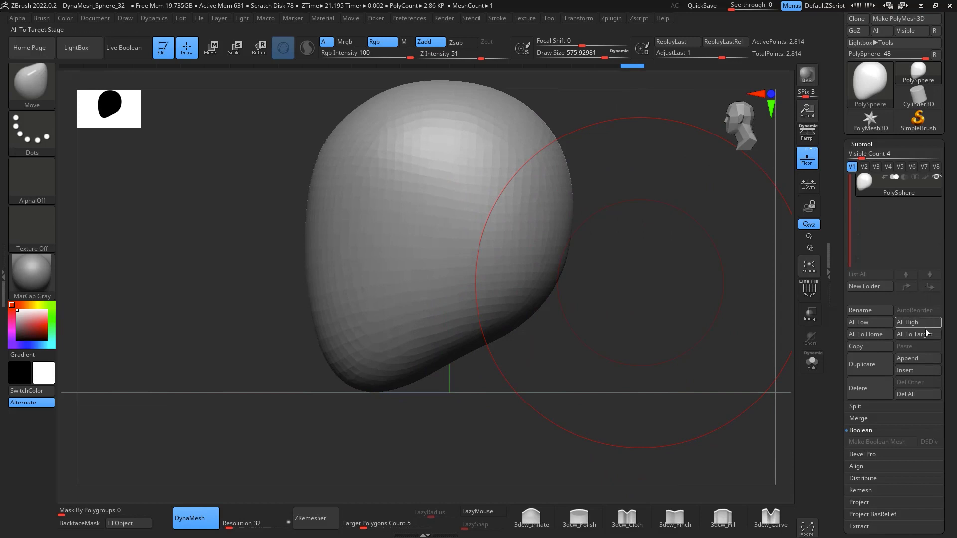
pyautogui.click(921, 360)
pyautogui.click(713, 313)
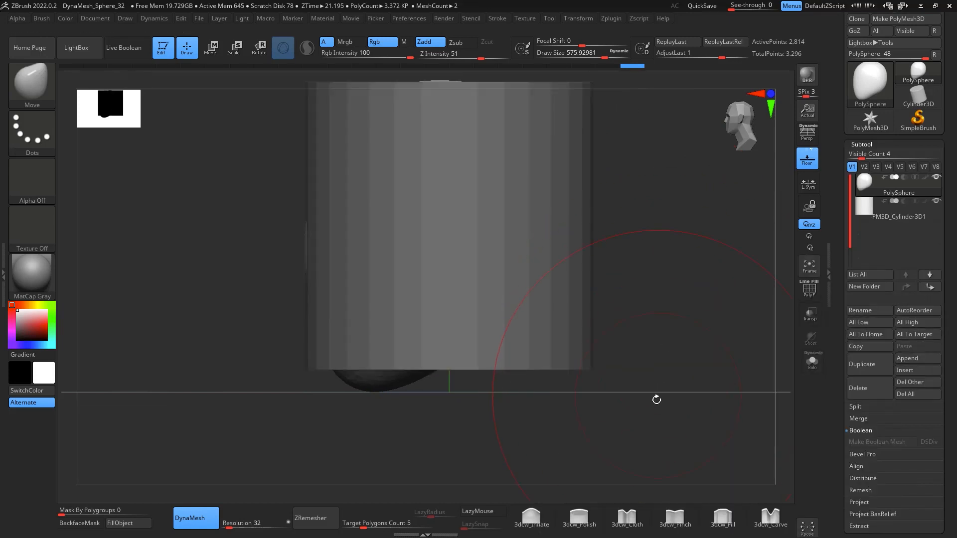
pyautogui.keyDown('alt'); pyautogui.moveTo(651, 371); pyautogui.dragTo(649, 441); pyautogui.keyUp('alt')
pyautogui.click(900, 219)
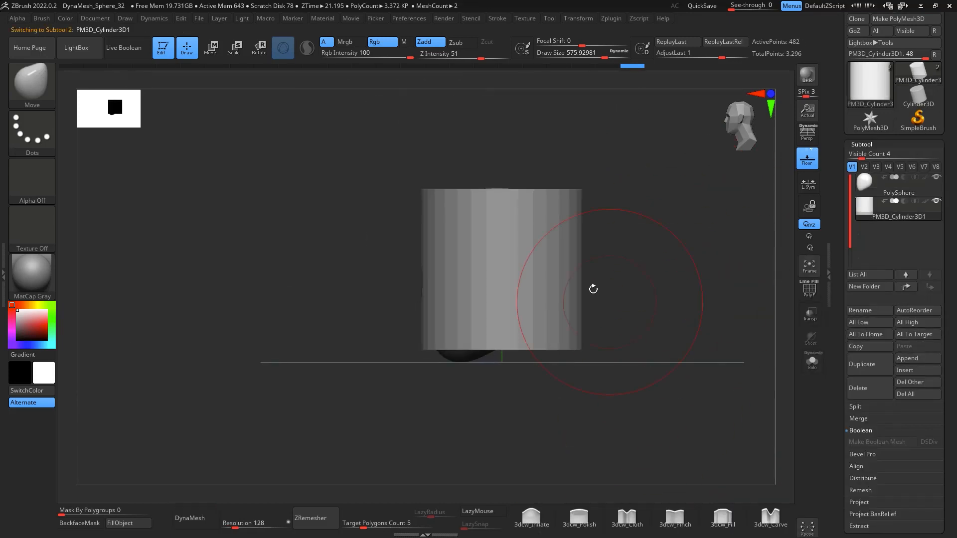
# Shrink, tilt and position the cylinder as a neck beneath the rear of the head
pyautogui.press('r')
pyautogui.moveTo(507, 276); pyautogui.dragTo(502, 296)
pyautogui.moveTo(505, 362); pyautogui.dragTo(559, 294)
pyautogui.keyDown('alt'); pyautogui.moveTo(641, 299); pyautogui.dragTo(701, 256); pyautogui.keyUp('alt')
# Carve the head's underside around the neck with the ClayBuildup brush at draw size about 415 and smooth the area
pyautogui.click(891, 194)
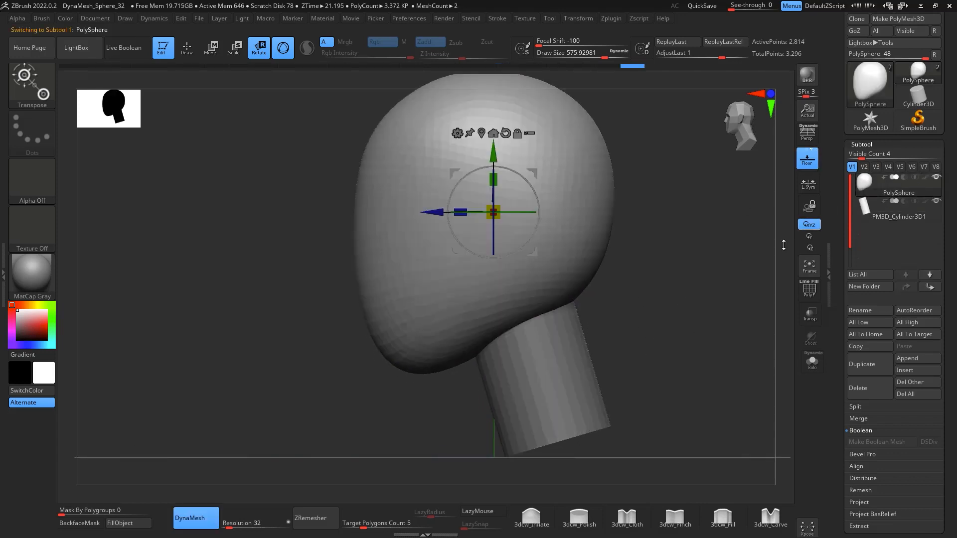
pyautogui.keyDown('alt'); pyautogui.moveTo(647, 271); pyautogui.dragTo(698, 263); pyautogui.keyUp('alt')
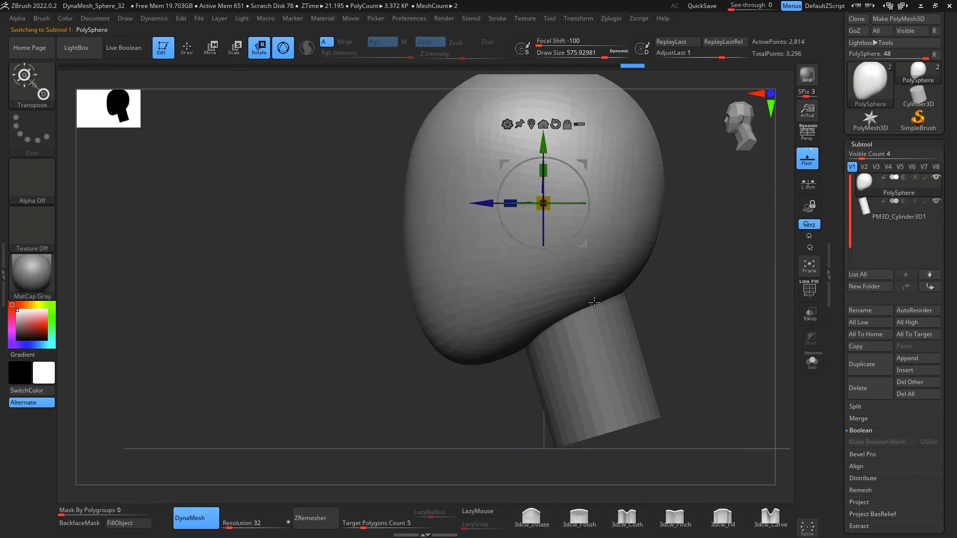
pyautogui.press('q')
pyautogui.press('space')
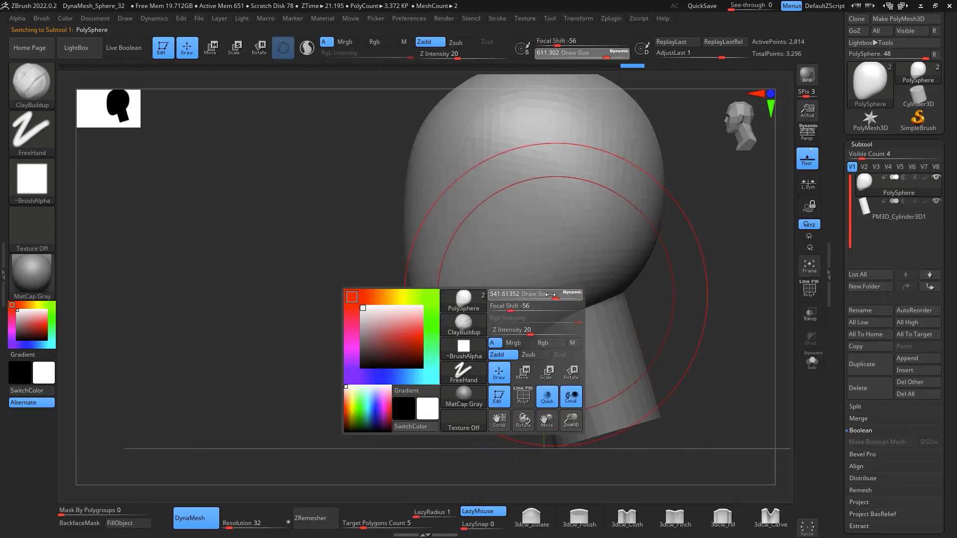
pyautogui.keyDown('alt'); pyautogui.moveTo(561, 313); pyautogui.dragTo(580, 315); pyautogui.keyUp('alt')
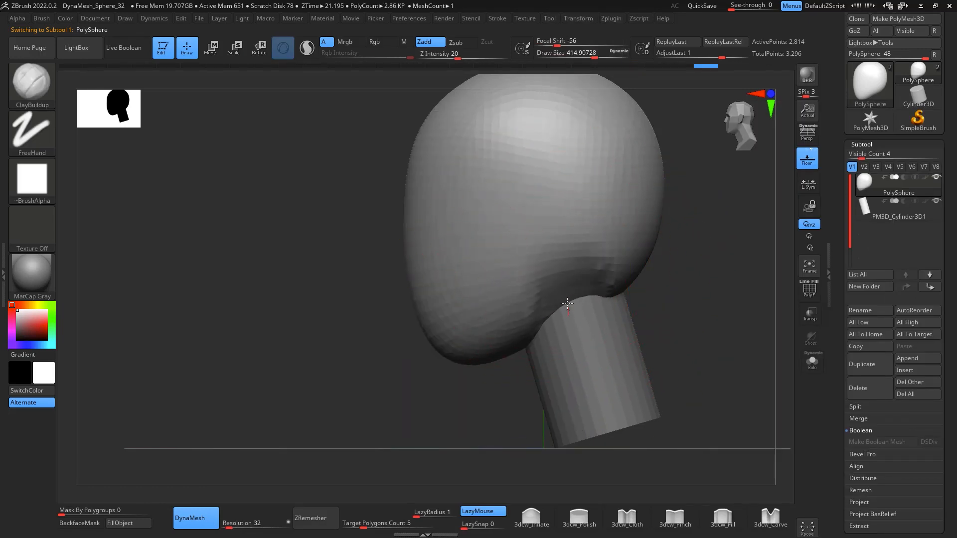
pyautogui.moveTo(621, 283)
pyautogui.keyDown('shift'); pyautogui.mouseDown()
pyautogui.moveTo(611, 259)
pyautogui.moveTo(628, 269)
pyautogui.moveTo(601, 278)
pyautogui.mouseUp(); pyautogui.keyUp('shift')
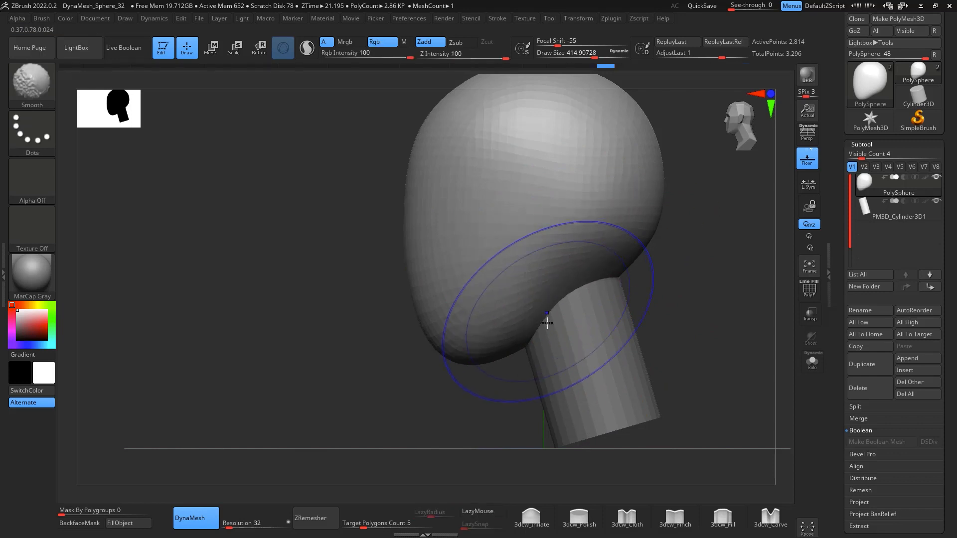
# Build up the chin with ClayBuildup at draw size about 379 and adjust the jaw and chin with the Move brush
pyautogui.press('space')
pyautogui.moveTo(471, 352); pyautogui.dragTo(459, 353)
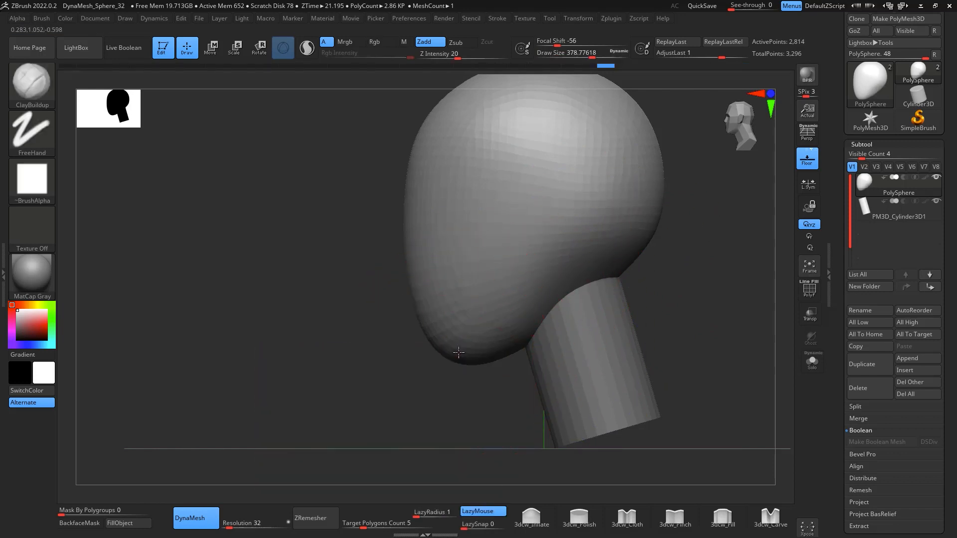
pyautogui.press('b')
pyautogui.press('m')
pyautogui.press('v')
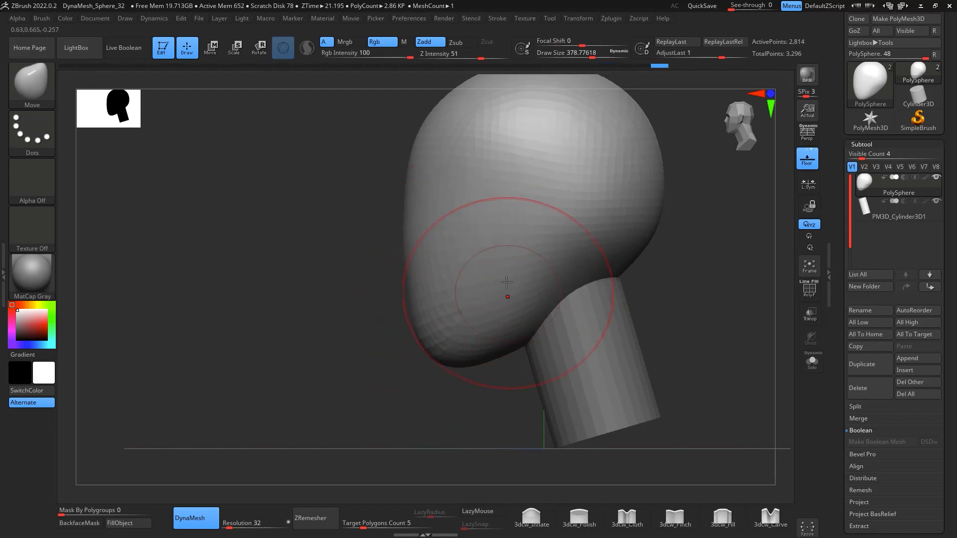
pyautogui.moveTo(653, 309); pyautogui.dragTo(735, 294)
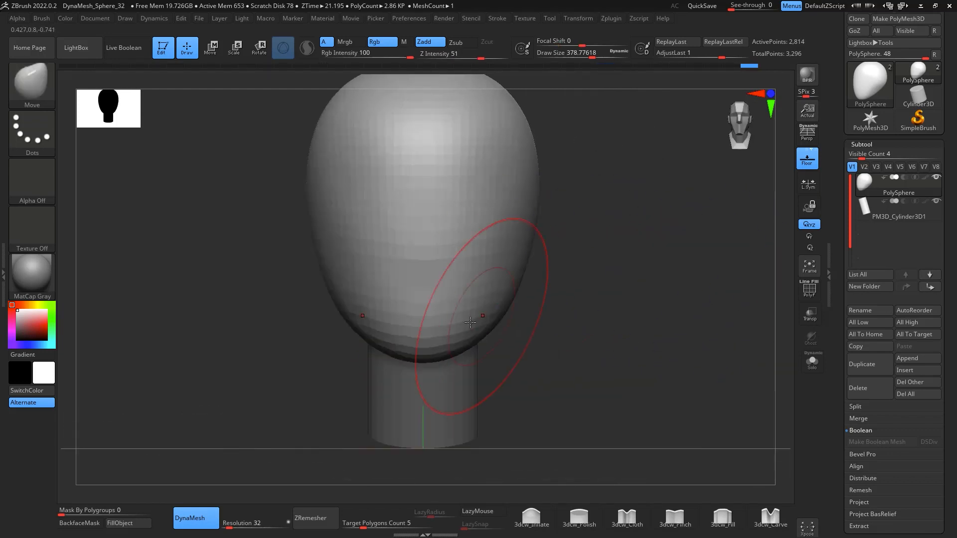
pyautogui.moveTo(434, 344); pyautogui.dragTo(436, 350)
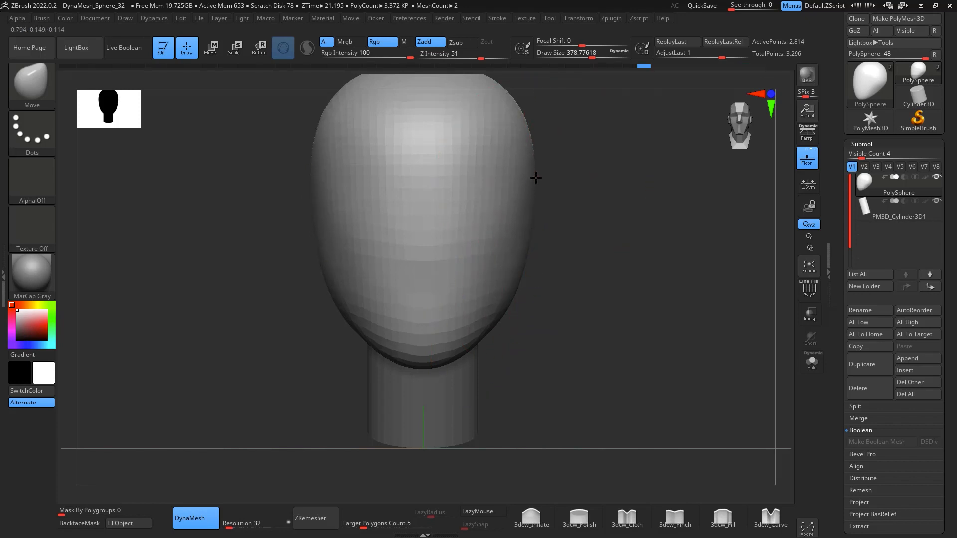
# Reshape the upper sides of the skull in front view with the Move brush at draw size about 602
pyautogui.keyDown('alt'); pyautogui.moveTo(629, 201); pyautogui.dragTo(666, 327); pyautogui.keyUp('alt')
pyautogui.press('space')
pyautogui.moveTo(493, 205)
pyautogui.mouseDown()
pyautogui.moveTo(508, 205)
pyautogui.moveTo(556, 264)
pyautogui.mouseUp()
pyautogui.moveTo(631, 268); pyautogui.dragTo(615, 166)
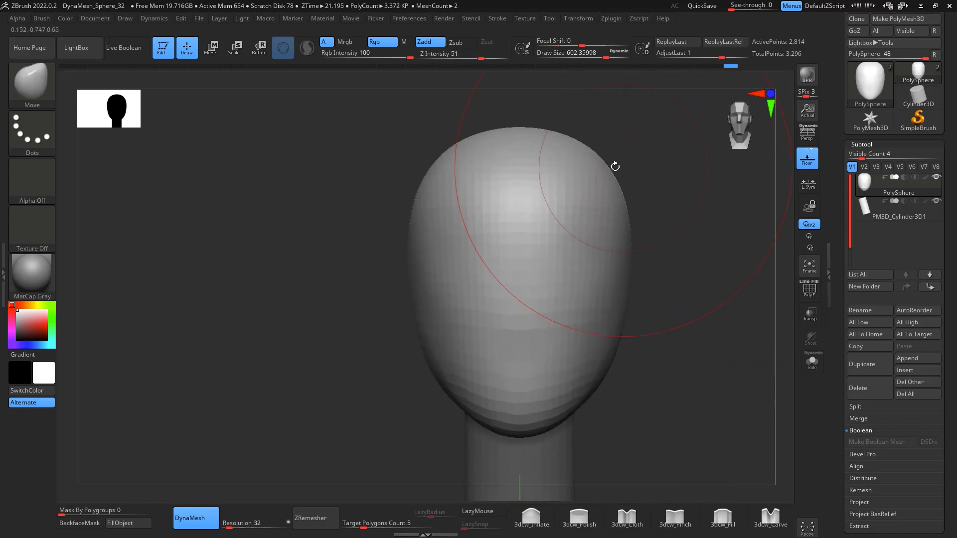
# Append a Sphere3D subtool for the torso and make it active for moving
pyautogui.moveTo(701, 348)
pyautogui.mouseDown()
pyautogui.moveTo(679, 359)
pyautogui.moveTo(670, 232)
pyautogui.mouseUp()
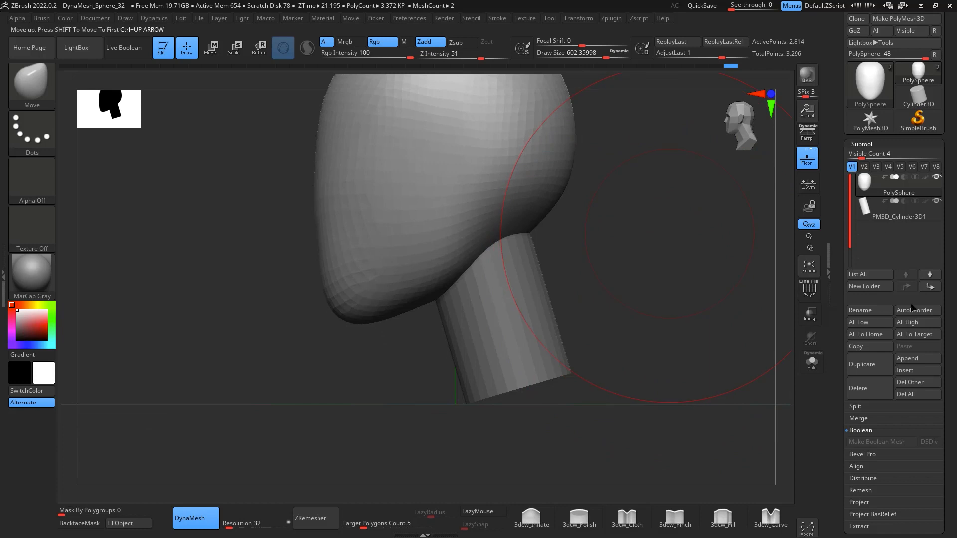
pyautogui.click(917, 359)
pyautogui.click(917, 358)
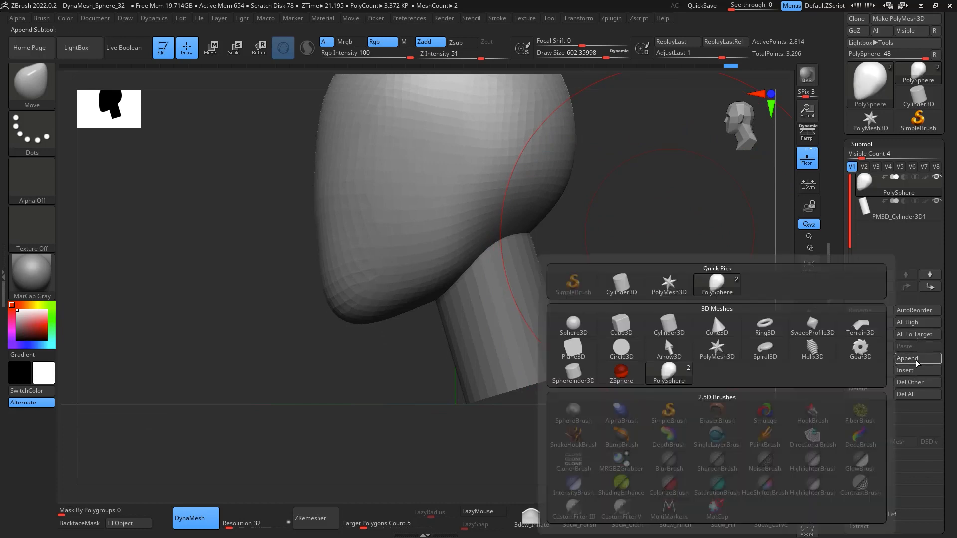
pyautogui.click(574, 325)
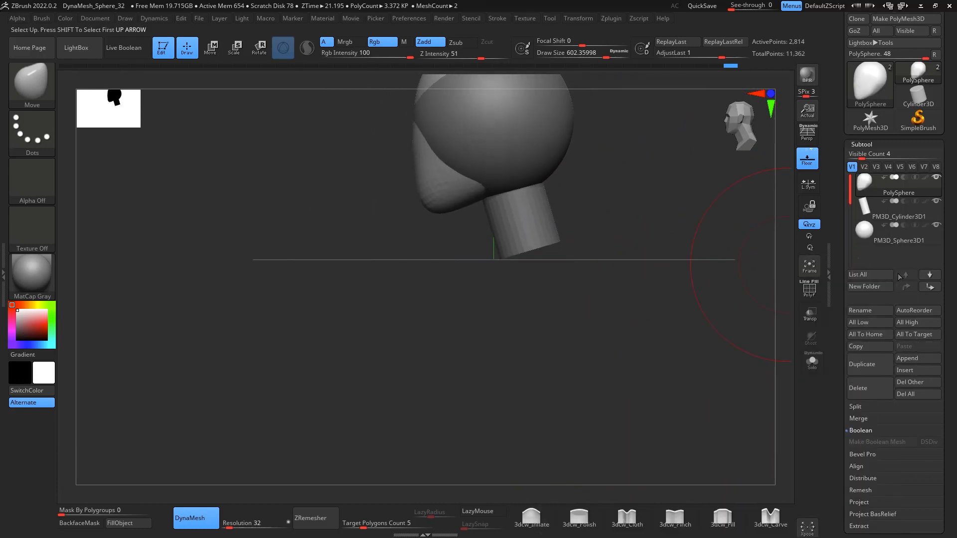
pyautogui.press('w')
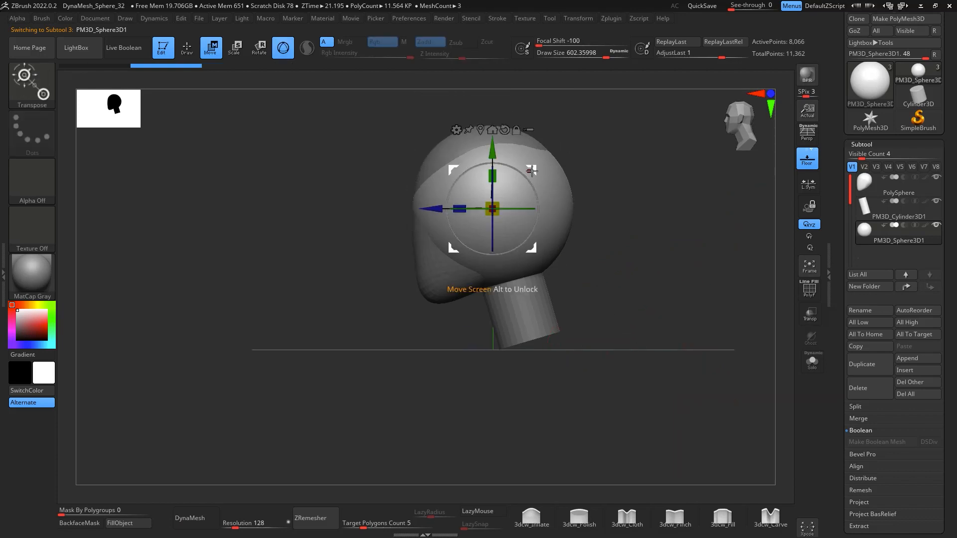
# Move the new sphere below the head and slightly backward, under the base of the neck
pyautogui.moveTo(532, 171); pyautogui.dragTo(565, 319)
pyautogui.moveTo(643, 314); pyautogui.dragTo(706, 308)
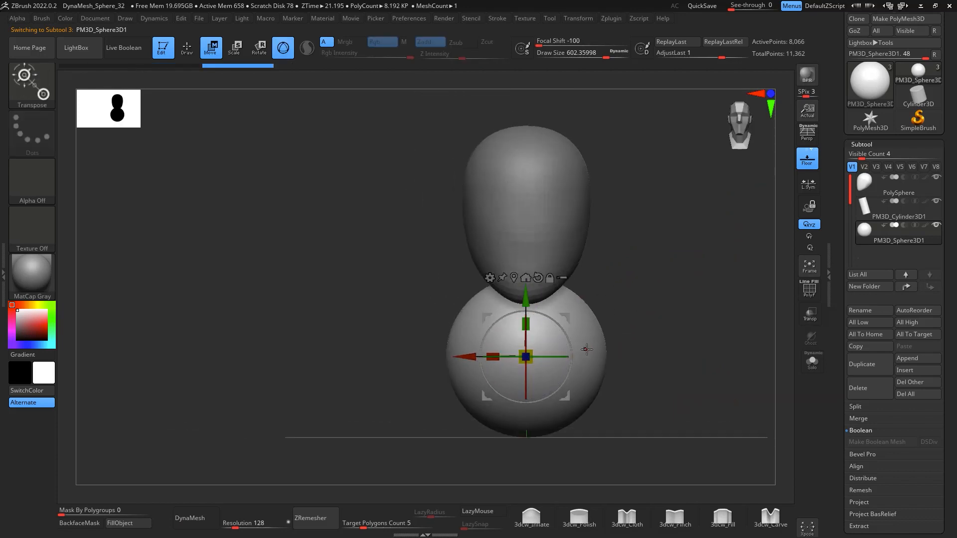
pyautogui.moveTo(645, 333); pyautogui.dragTo(645, 313)
pyautogui.moveTo(562, 319); pyautogui.dragTo(570, 339)
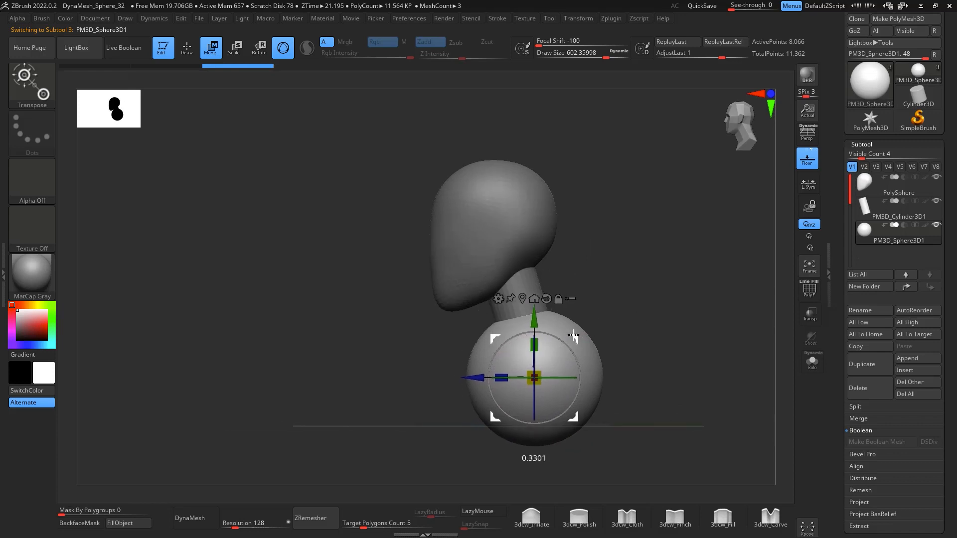
pyautogui.moveTo(655, 344)
pyautogui.mouseDown()
pyautogui.moveTo(695, 335)
pyautogui.moveTo(684, 305)
pyautogui.mouseUp()
# Shape the front and back of the torso sphere in side view with the Move brush at draw size about 734
pyautogui.press('b')
pyautogui.press('m')
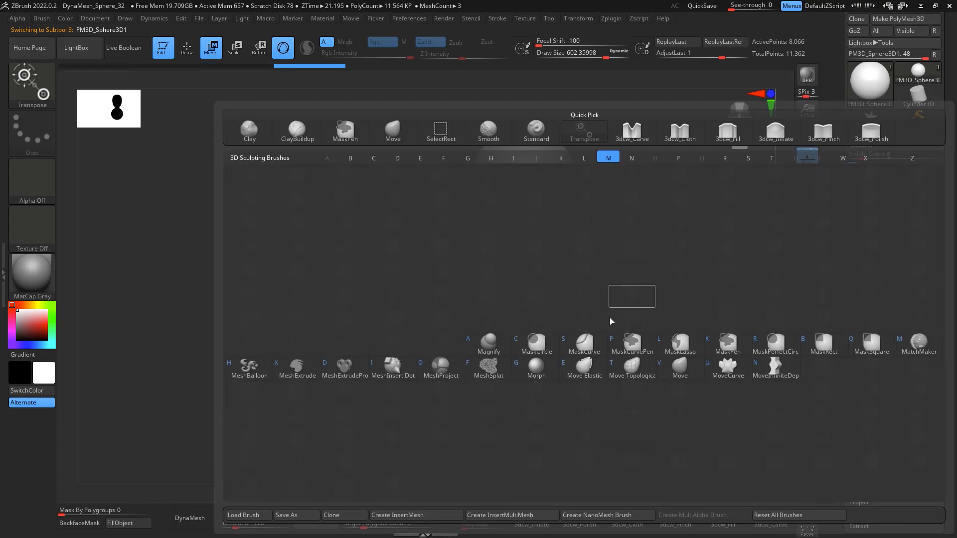
pyautogui.press('v')
pyautogui.press('space')
pyautogui.moveTo(613, 321); pyautogui.dragTo(622, 321)
pyautogui.moveTo(558, 329); pyautogui.dragTo(529, 344)
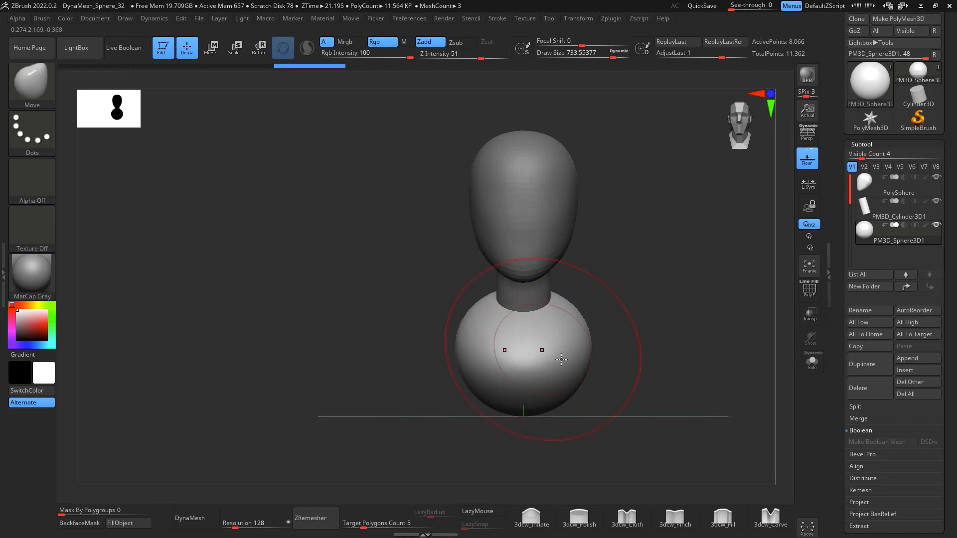
pyautogui.keyDown('shift'); pyautogui.moveTo(715, 322); pyautogui.dragTo(680, 318); pyautogui.keyUp('shift')
pyautogui.moveTo(537, 376); pyautogui.dragTo(584, 416)
pyautogui.moveTo(640, 336)
pyautogui.mouseDown()
pyautogui.moveTo(625, 350)
pyautogui.moveTo(626, 331)
pyautogui.mouseUp()
pyautogui.moveTo(618, 386)
pyautogui.mouseDown()
pyautogui.moveTo(567, 397)
pyautogui.moveTo(597, 394)
pyautogui.mouseUp()
# Push the torso's sides inward in front view with the Move brush
pyautogui.moveTo(659, 371); pyautogui.dragTo(699, 367)
pyautogui.moveTo(605, 374); pyautogui.dragTo(586, 378)
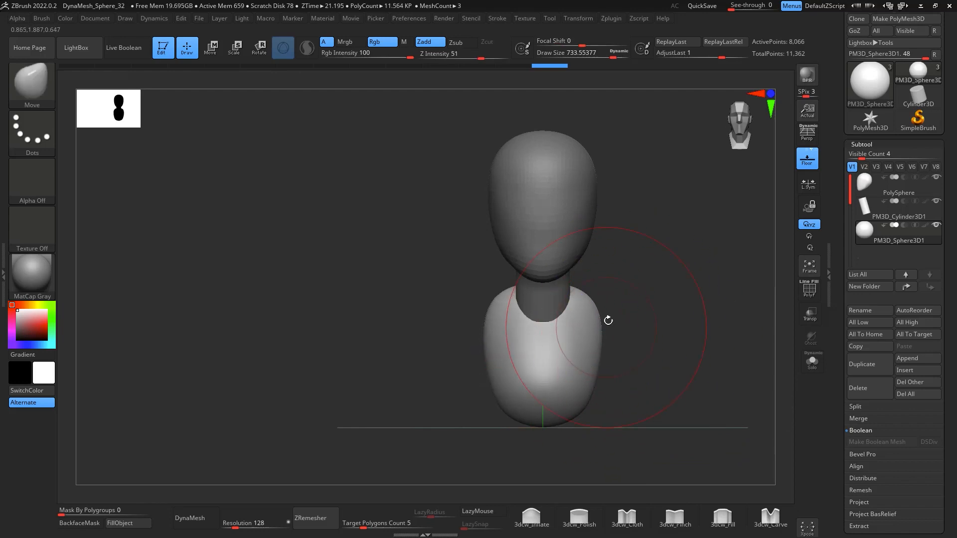
pyautogui.moveTo(607, 321)
pyautogui.mouseDown()
pyautogui.moveTo(613, 326)
pyautogui.moveTo(613, 286)
pyautogui.mouseUp()
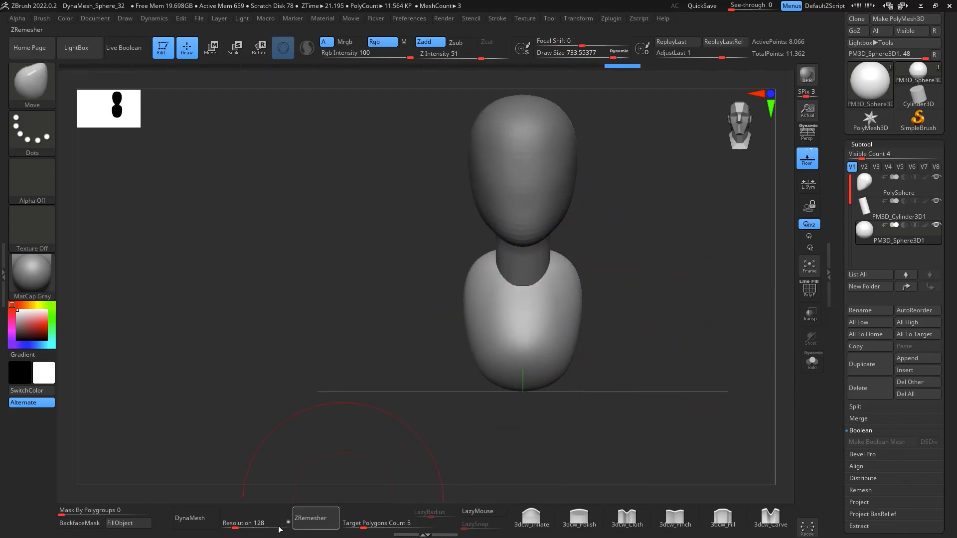
# DynaMesh the torso at resolution 128, then pull out the shoulders and narrow its lower part with the Move brush at draw size about 500
pyautogui.click(195, 519)
pyautogui.keyDown('alt'); pyautogui.moveTo(646, 317); pyautogui.dragTo(662, 332); pyautogui.keyUp('alt')
pyautogui.press('space')
pyautogui.moveTo(595, 309); pyautogui.dragTo(613, 326)
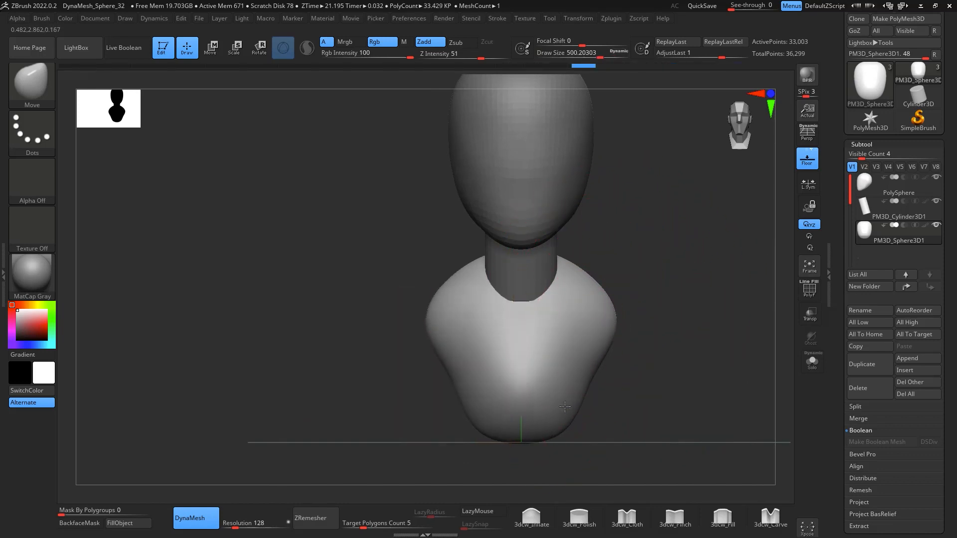
pyautogui.moveTo(565, 406); pyautogui.dragTo(561, 404)
# Shape the torso's chest, back and lower edge in side view with the Move brush
pyautogui.moveTo(698, 353); pyautogui.dragTo(634, 361)
pyautogui.moveTo(593, 429)
pyautogui.mouseDown()
pyautogui.moveTo(608, 433)
pyautogui.moveTo(573, 420)
pyautogui.moveTo(624, 379)
pyautogui.mouseUp()
pyautogui.moveTo(647, 331); pyautogui.dragTo(645, 309)
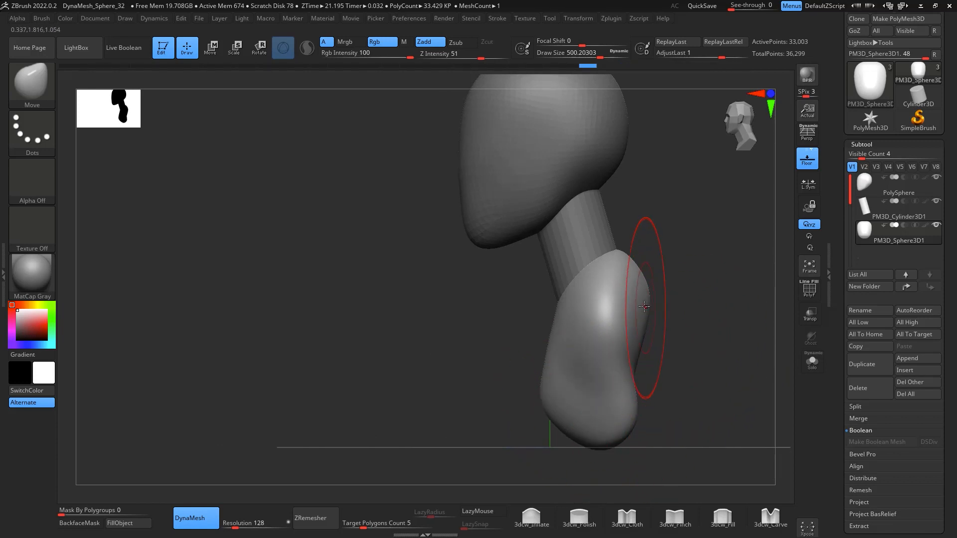
pyautogui.moveTo(718, 299)
pyautogui.mouseDown()
pyautogui.moveTo(663, 300)
pyautogui.moveTo(648, 312)
pyautogui.mouseUp()
# Remesh the torso with DynaMesh to even out its stretched surface
pyautogui.moveTo(665, 352)
pyautogui.keyDown('shift'); pyautogui.mouseDown()
pyautogui.moveTo(675, 367)
pyautogui.moveTo(733, 385)
pyautogui.mouseUp(); pyautogui.keyUp('shift')
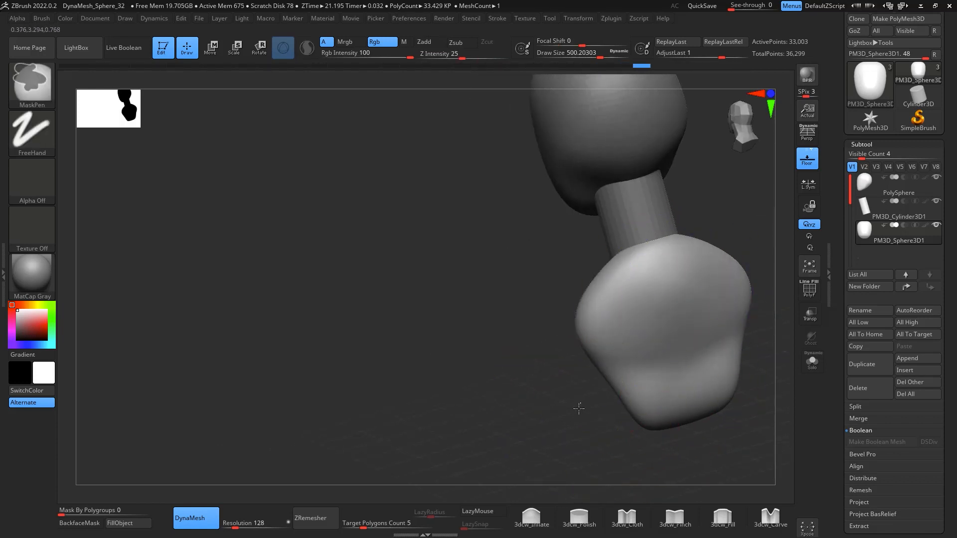
pyautogui.keyDown('ctrl'); pyautogui.moveTo(579, 406); pyautogui.dragTo(590, 417); pyautogui.keyUp('ctrl')
pyautogui.keyDown('shift'); pyautogui.moveTo(686, 360); pyautogui.dragTo(635, 354); pyautogui.keyUp('shift')
# Pull the torso's lower edge down and extend both shoulders outward with the Move brush
pyautogui.moveTo(652, 421); pyautogui.dragTo(695, 383)
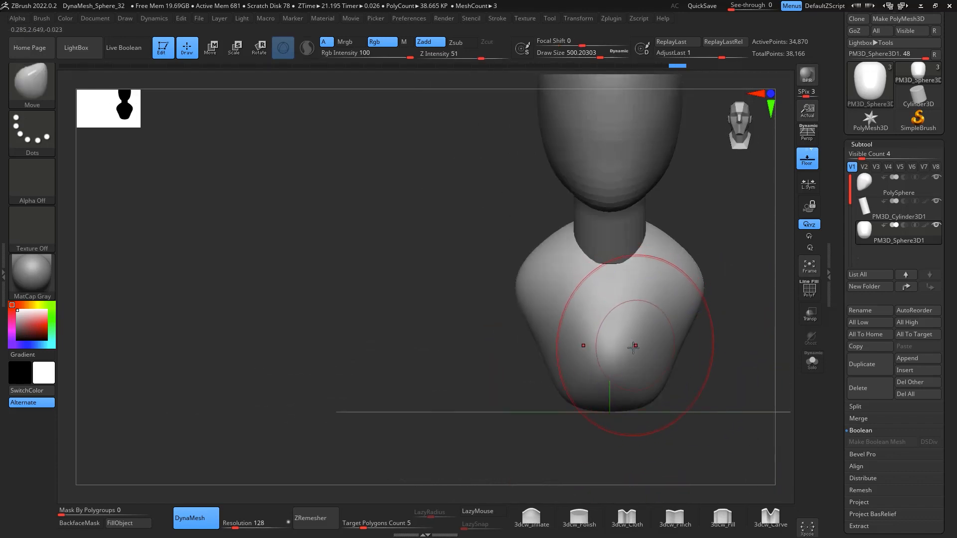
pyautogui.moveTo(628, 383); pyautogui.dragTo(629, 397)
pyautogui.moveTo(698, 423); pyautogui.dragTo(715, 339)
pyautogui.moveTo(686, 274)
pyautogui.mouseDown()
pyautogui.moveTo(726, 278)
pyautogui.moveTo(735, 374)
pyautogui.moveTo(711, 405)
pyautogui.moveTo(679, 387)
pyautogui.moveTo(631, 330)
pyautogui.mouseUp()
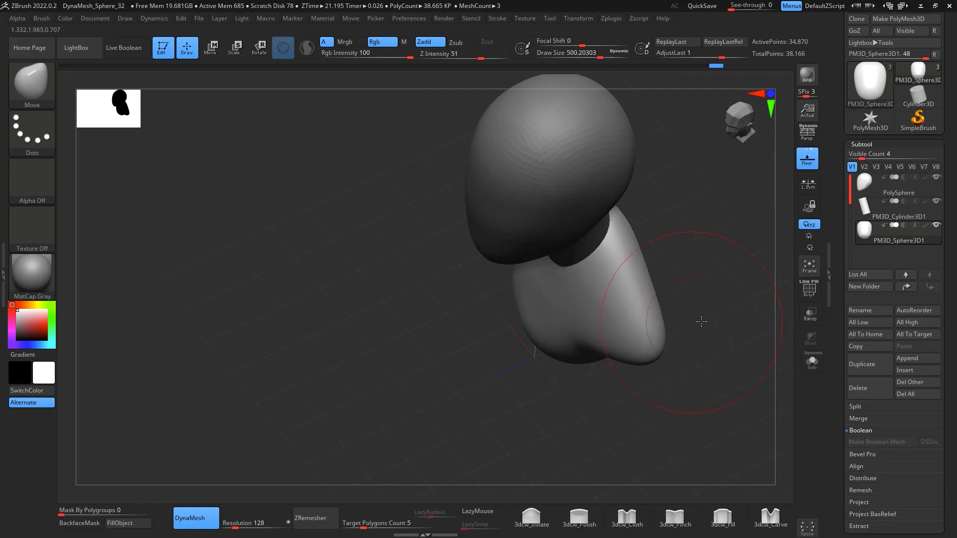
pyautogui.keyDown('shift'); pyautogui.moveTo(701, 321); pyautogui.dragTo(704, 312); pyautogui.keyUp('shift')
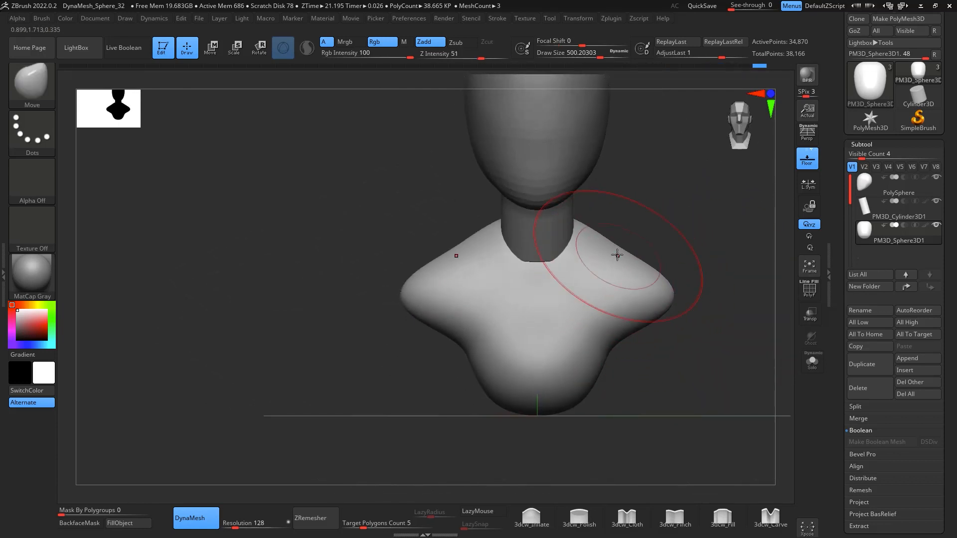
# Refine the torso's shoulders and upper chest from several angles with the Move brush
pyautogui.moveTo(617, 255); pyautogui.dragTo(623, 266)
pyautogui.moveTo(686, 269); pyautogui.dragTo(668, 327)
pyautogui.moveTo(615, 338)
pyautogui.mouseDown()
pyautogui.moveTo(672, 374)
pyautogui.moveTo(667, 384)
pyautogui.mouseUp()
pyautogui.moveTo(485, 322); pyautogui.dragTo(503, 342)
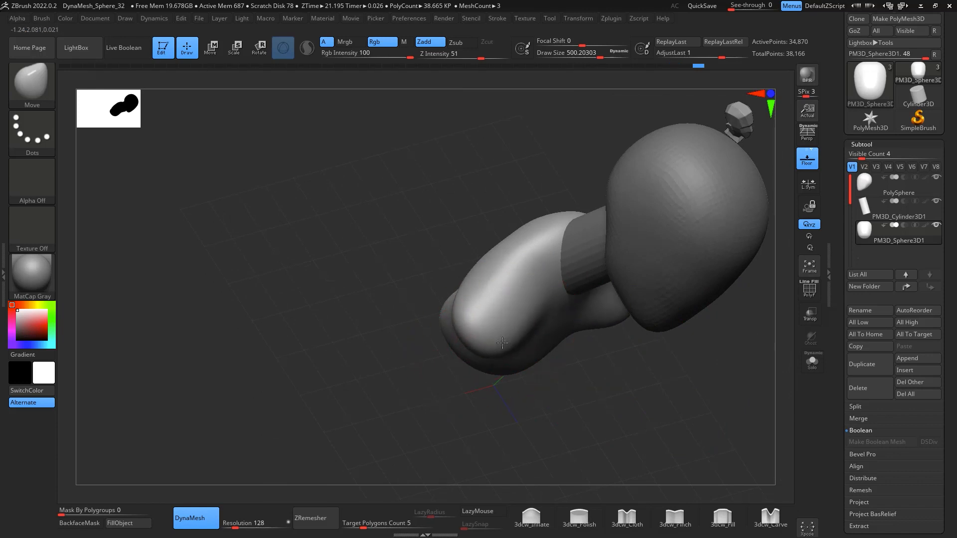
pyautogui.moveTo(593, 415); pyautogui.dragTo(561, 383)
pyautogui.keyDown('alt'); pyautogui.moveTo(705, 395); pyautogui.dragTo(665, 305); pyautogui.keyUp('alt')
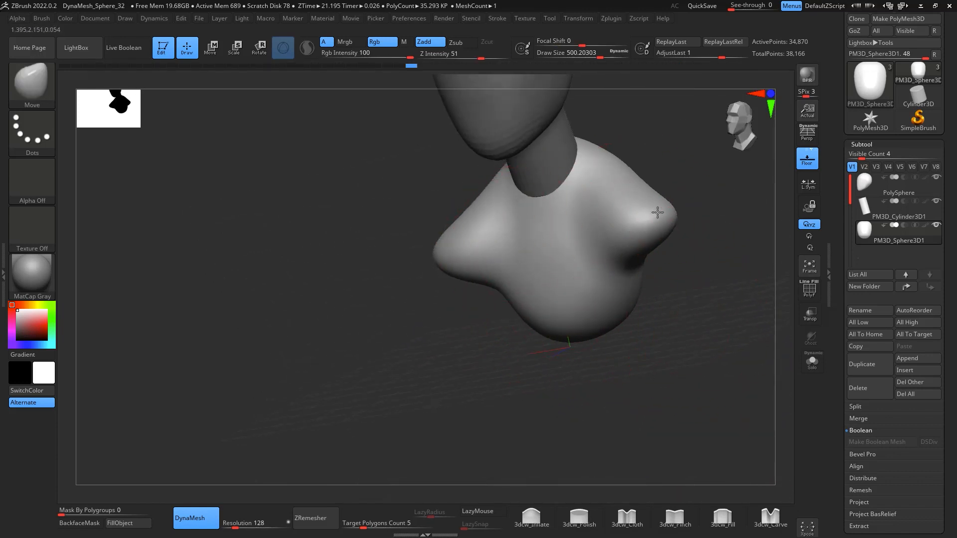
pyautogui.moveTo(656, 214); pyautogui.dragTo(684, 335)
# Build up the rounded ends of both shoulders with ClayBuildup at draw size about 299 and smooth the strokes
pyautogui.press('2')
pyautogui.press('space')
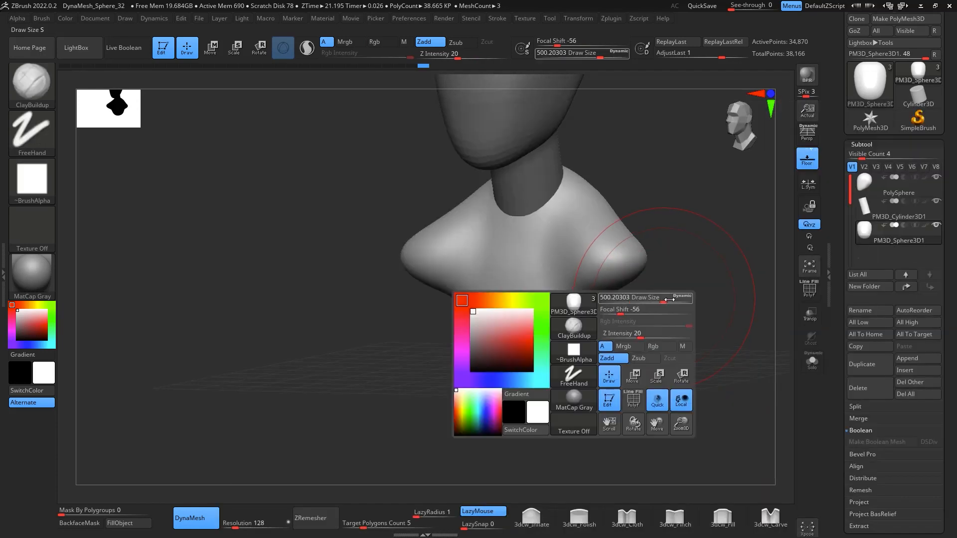
pyautogui.moveTo(667, 300); pyautogui.dragTo(652, 301)
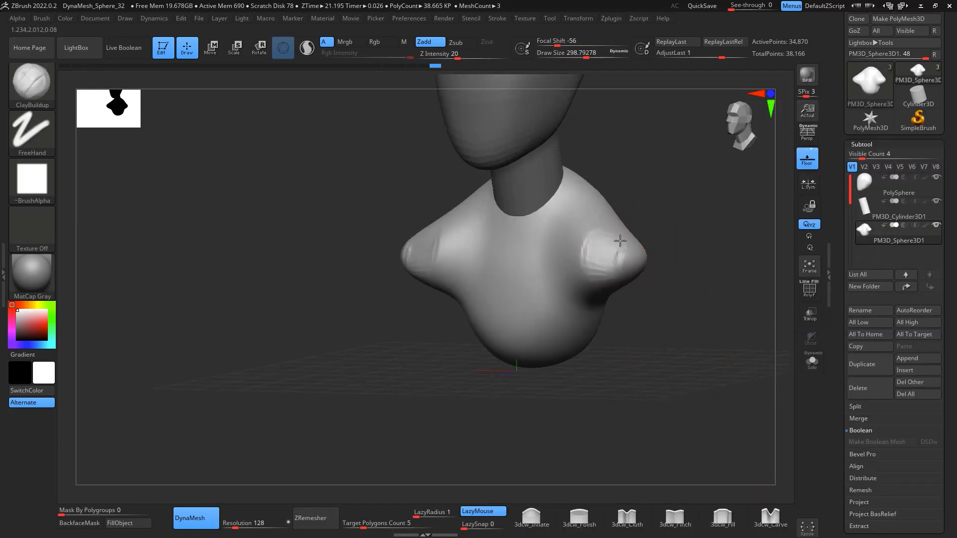
pyautogui.press('ctrl')
pyautogui.press('ctrl')
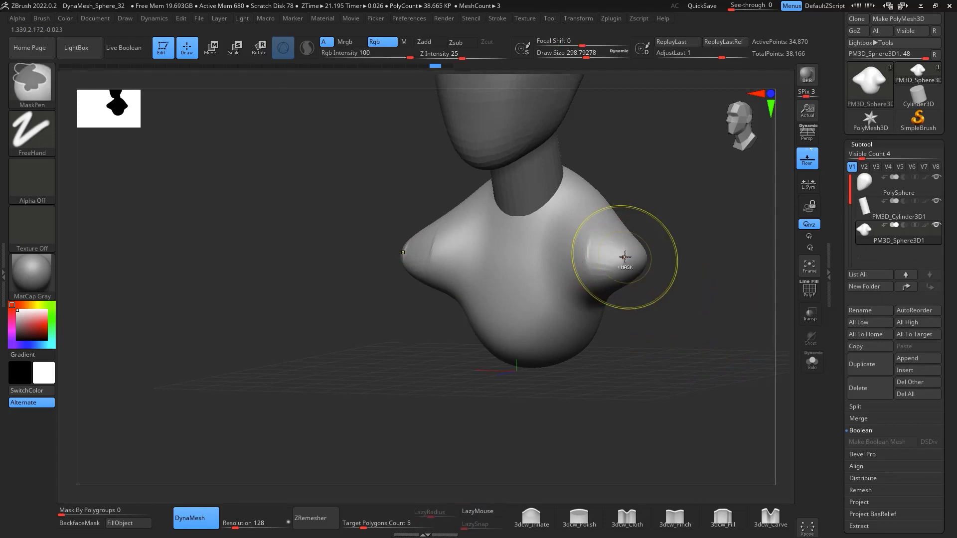
pyautogui.hotkey('ctrl', 'z')
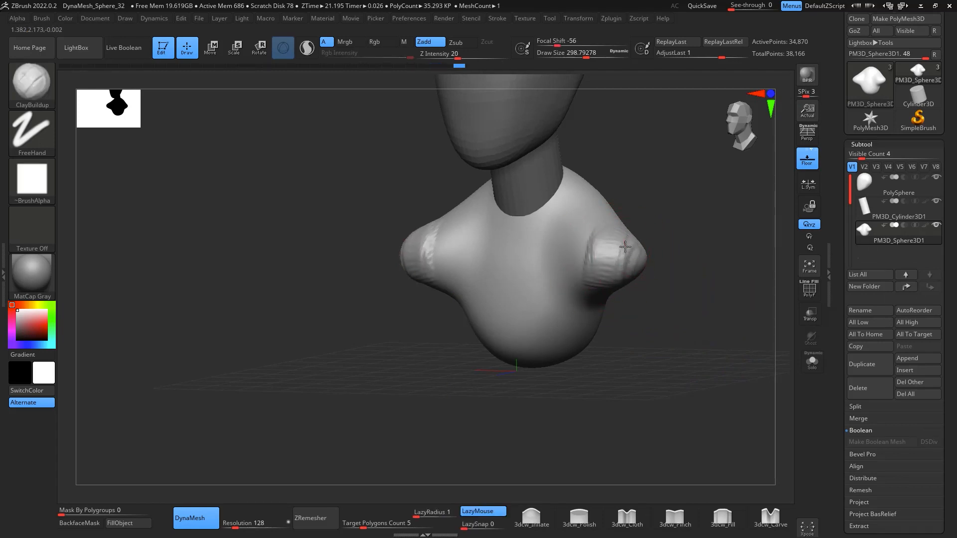
pyautogui.moveTo(632, 318)
pyautogui.mouseDown()
pyautogui.moveTo(730, 289)
pyautogui.moveTo(592, 263)
pyautogui.moveTo(729, 320)
pyautogui.moveTo(690, 297)
pyautogui.moveTo(575, 293)
pyautogui.moveTo(574, 281)
pyautogui.mouseUp()
# Add two collarbone ridges from the base of the neck to the shoulders with ClayBuildup at draw size about 94, smoothing them
pyautogui.press('space')
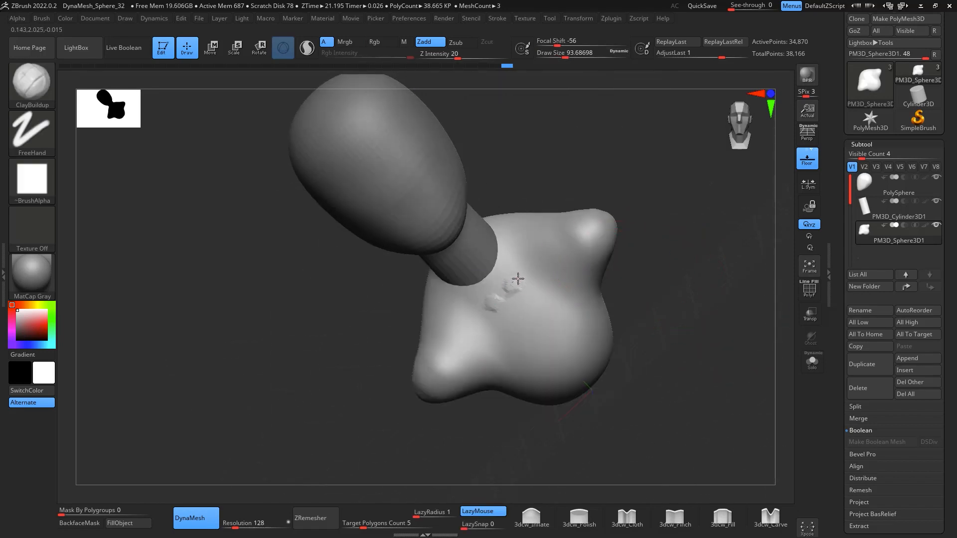
pyautogui.moveTo(451, 327); pyautogui.dragTo(526, 264)
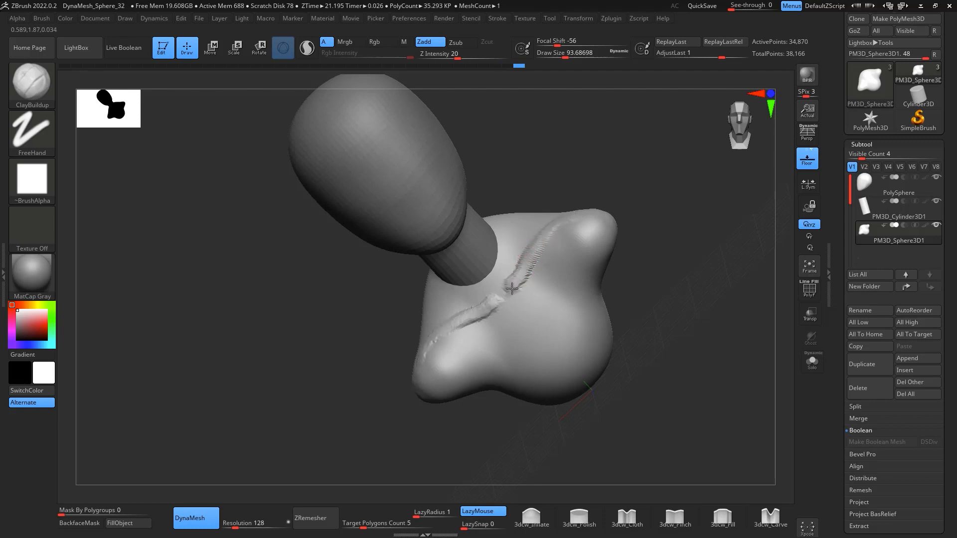
pyautogui.press('shift')
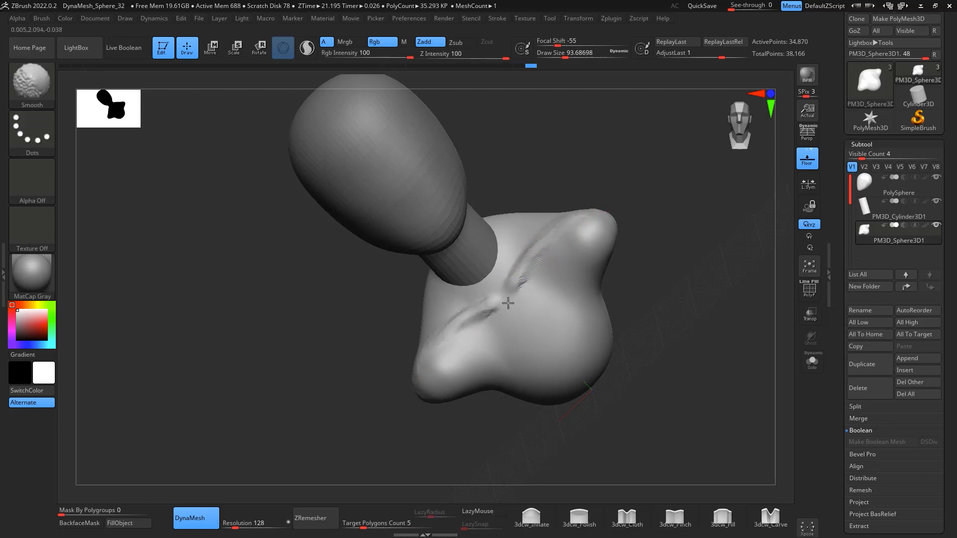
# Build up the muscle between the neck and shoulders with ClayBuildup and smooth it into the torso
pyautogui.moveTo(653, 314)
pyautogui.mouseDown()
pyautogui.moveTo(709, 312)
pyautogui.moveTo(694, 291)
pyautogui.moveTo(657, 319)
pyautogui.moveTo(656, 280)
pyautogui.moveTo(698, 244)
pyautogui.moveTo(677, 278)
pyautogui.mouseUp()
pyautogui.press('shift')
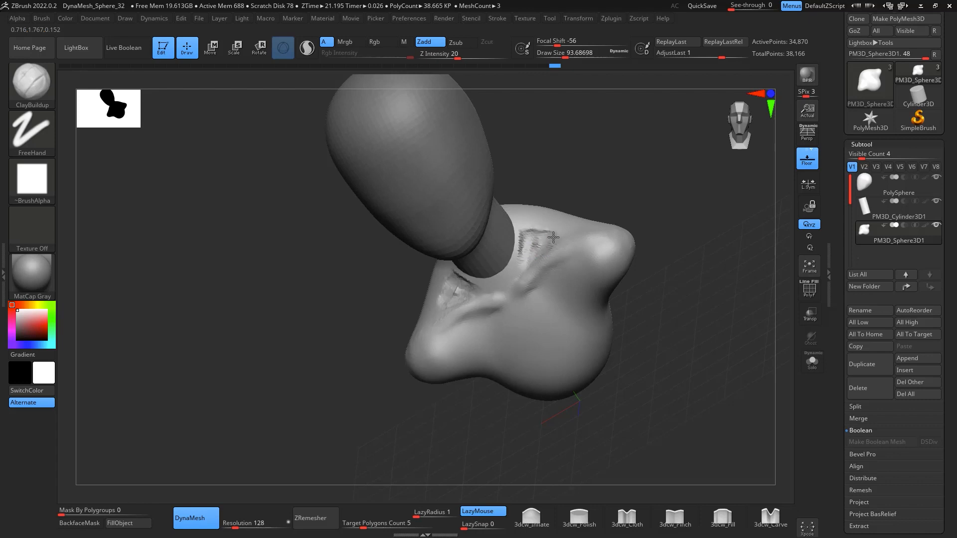
pyautogui.press('shift')
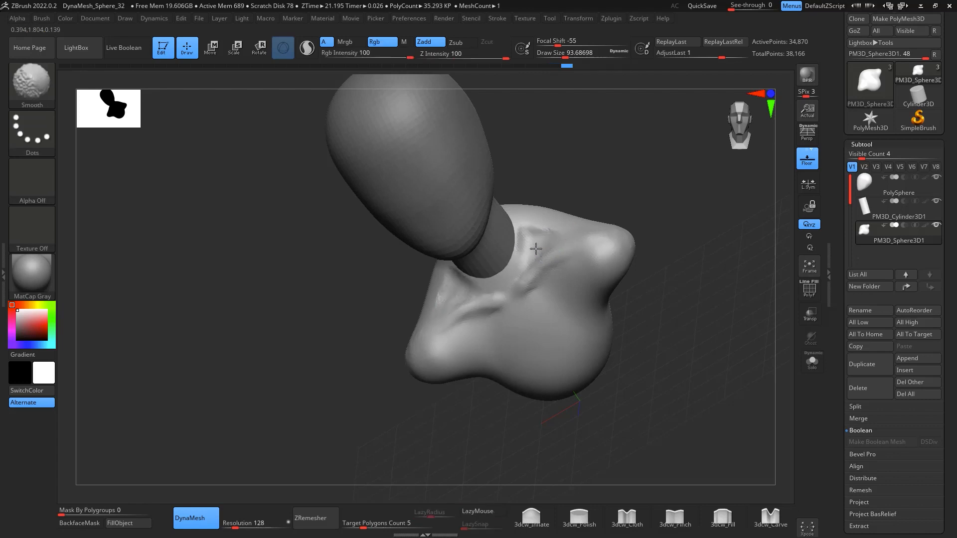
pyautogui.moveTo(663, 336)
pyautogui.keyDown('shift'); pyautogui.mouseDown()
pyautogui.moveTo(726, 336)
pyautogui.moveTo(713, 291)
pyautogui.moveTo(615, 279)
pyautogui.moveTo(646, 292)
pyautogui.moveTo(650, 341)
pyautogui.moveTo(650, 254)
pyautogui.mouseUp(); pyautogui.keyUp('shift')
pyautogui.moveTo(651, 294); pyautogui.dragTo(643, 298)
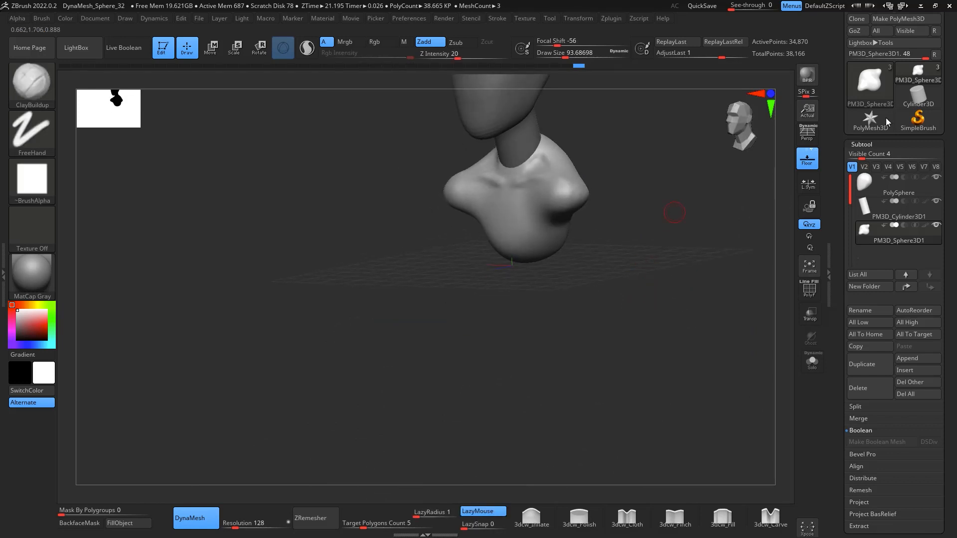
# Append a sphere as a new subtool to the bust
pyautogui.moveTo(702, 328)
pyautogui.keyDown('shift'); pyautogui.mouseDown()
pyautogui.moveTo(692, 337)
pyautogui.moveTo(721, 241)
pyautogui.mouseUp(); pyautogui.keyUp('shift')
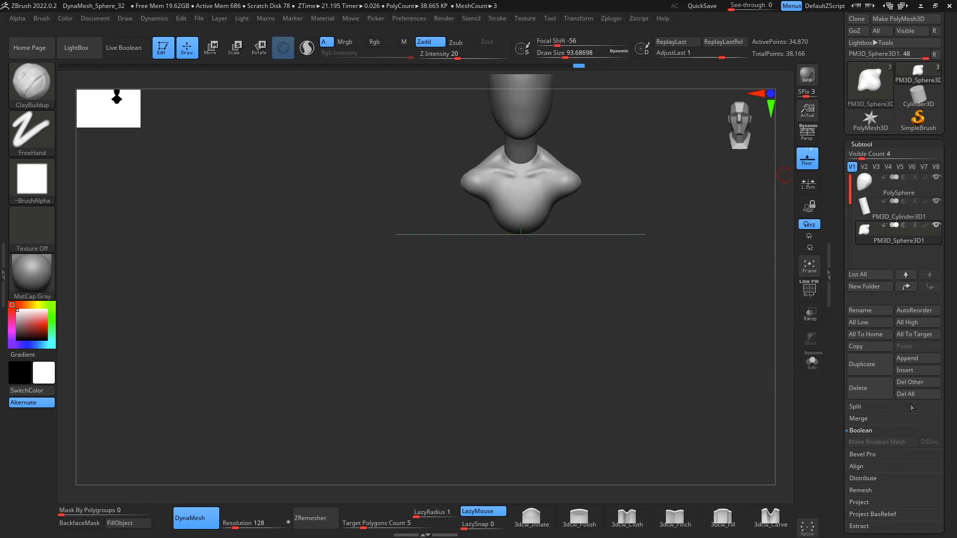
pyautogui.click(918, 359)
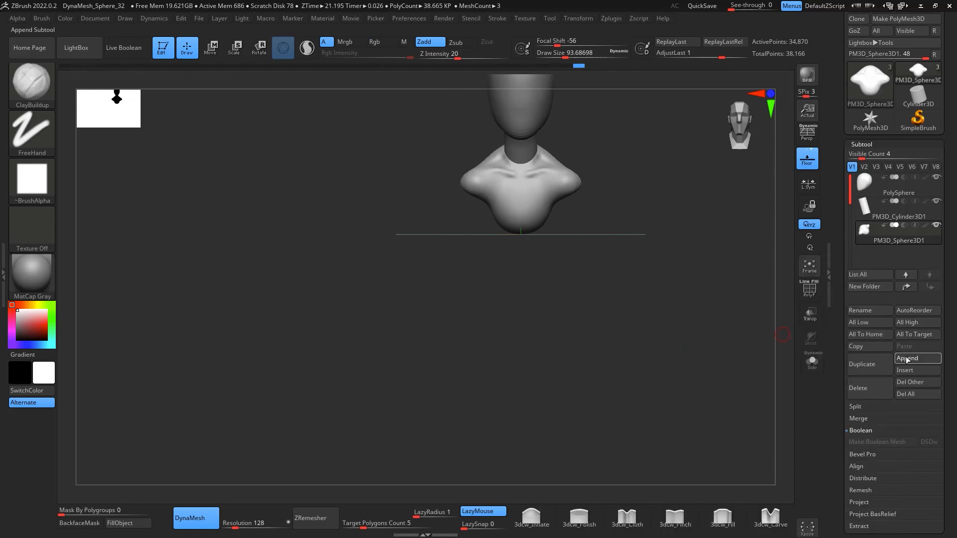
pyautogui.click(906, 359)
pyautogui.click(713, 313)
pyautogui.press('f')
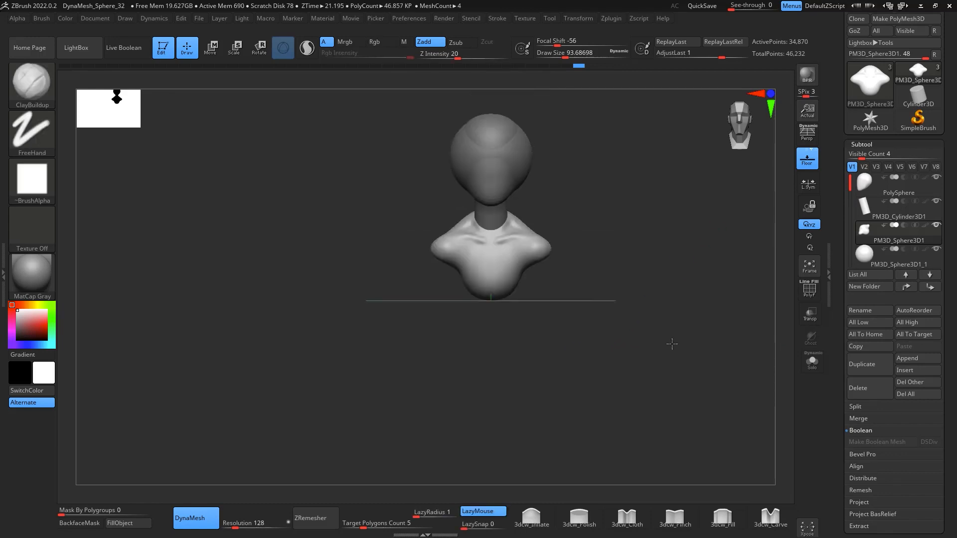
pyautogui.keyDown('alt'); pyautogui.moveTo(672, 344); pyautogui.dragTo(664, 380); pyautogui.keyUp('alt')
# Select the appended sphere, scale it down and position it on one side of the lower chest as a breast
pyautogui.click(878, 261)
pyautogui.keyDown('alt'); pyautogui.moveTo(639, 291); pyautogui.dragTo(620, 276); pyautogui.keyUp('alt')
pyautogui.press('w')
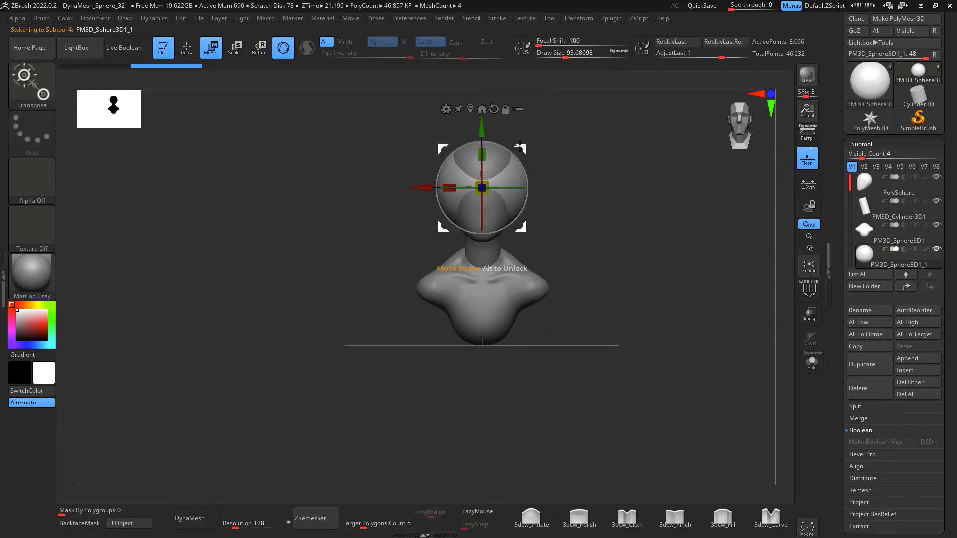
pyautogui.moveTo(520, 147); pyautogui.dragTo(536, 290)
pyautogui.keyDown('shift'); pyautogui.moveTo(620, 320); pyautogui.dragTo(627, 295); pyautogui.keyUp('shift')
pyautogui.keyDown('alt'); pyautogui.moveTo(627, 295); pyautogui.dragTo(614, 360); pyautogui.keyUp('alt')
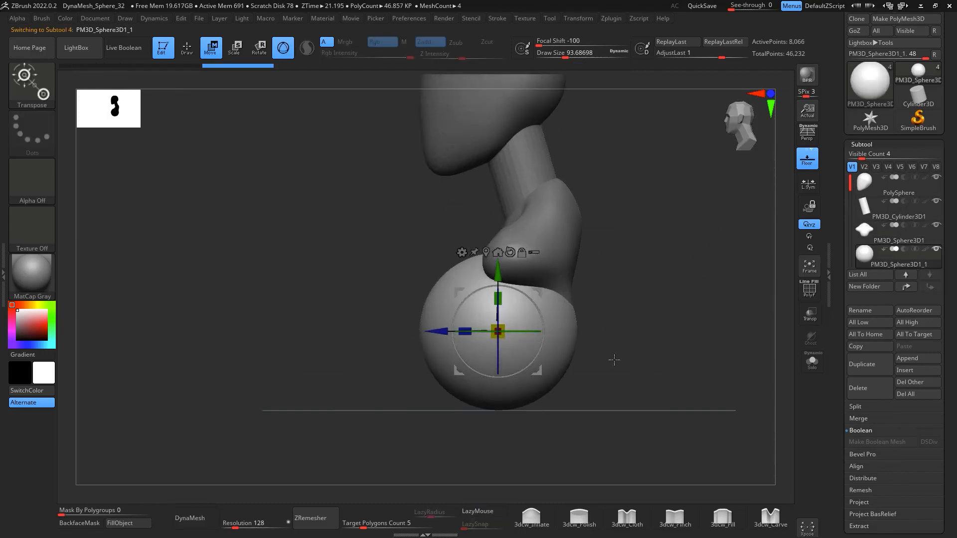
pyautogui.moveTo(497, 332); pyautogui.dragTo(482, 297)
pyautogui.keyDown('shift'); pyautogui.moveTo(606, 308); pyautogui.dragTo(687, 311); pyautogui.keyUp('shift')
pyautogui.moveTo(543, 289)
pyautogui.mouseDown()
pyautogui.moveTo(645, 296)
pyautogui.moveTo(646, 339)
pyautogui.moveTo(554, 298)
pyautogui.mouseUp()
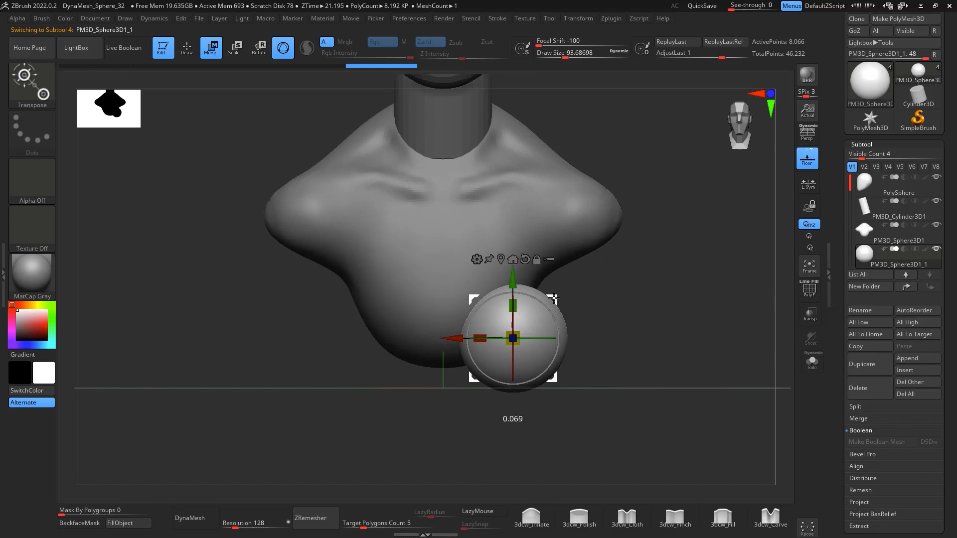
# Shape the breast sphere into a teardrop tapering up to the chest with the Move brush at draw size about 311
pyautogui.moveTo(623, 299)
pyautogui.mouseDown()
pyautogui.moveTo(652, 278)
pyautogui.moveTo(673, 316)
pyautogui.mouseUp()
pyautogui.press('b')
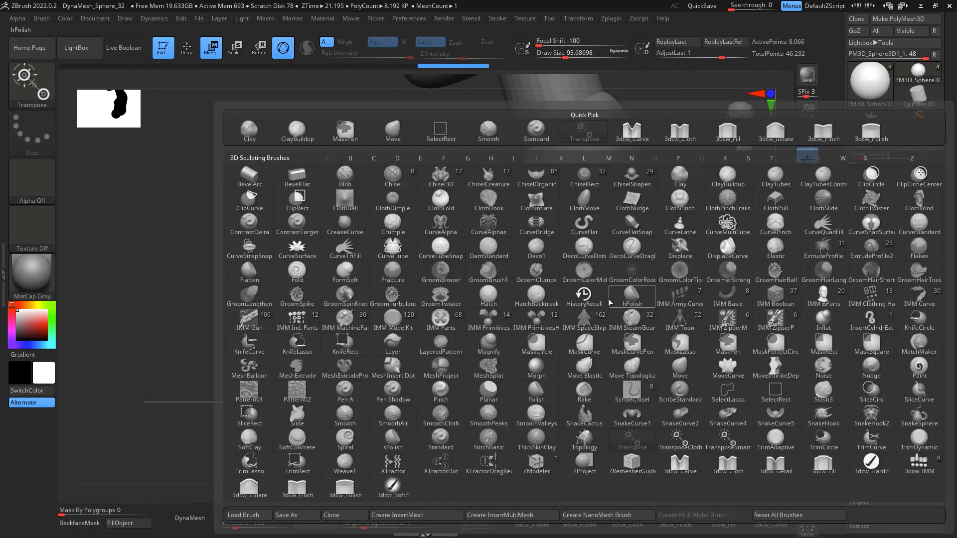
pyautogui.press('m')
pyautogui.press('v')
pyautogui.press('space')
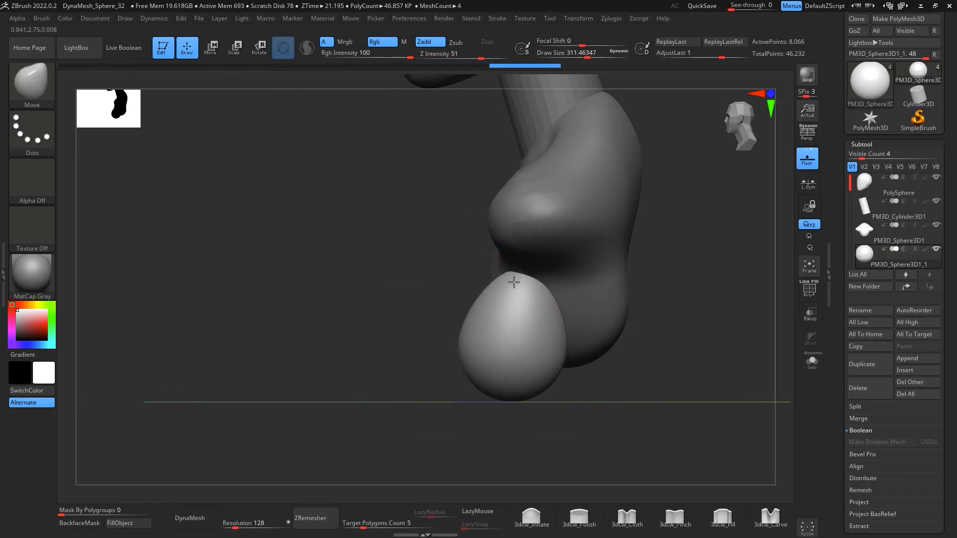
pyautogui.moveTo(623, 294)
pyautogui.keyDown('shift'); pyautogui.mouseDown()
pyautogui.moveTo(687, 301)
pyautogui.moveTo(598, 263)
pyautogui.moveTo(631, 294)
pyautogui.mouseUp(); pyautogui.keyUp('shift')
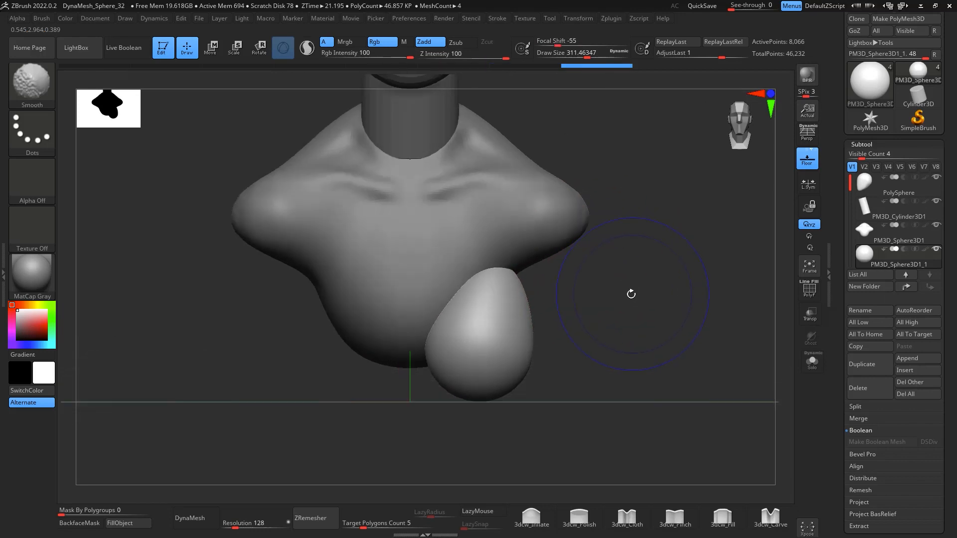
pyautogui.moveTo(607, 289); pyautogui.dragTo(495, 278)
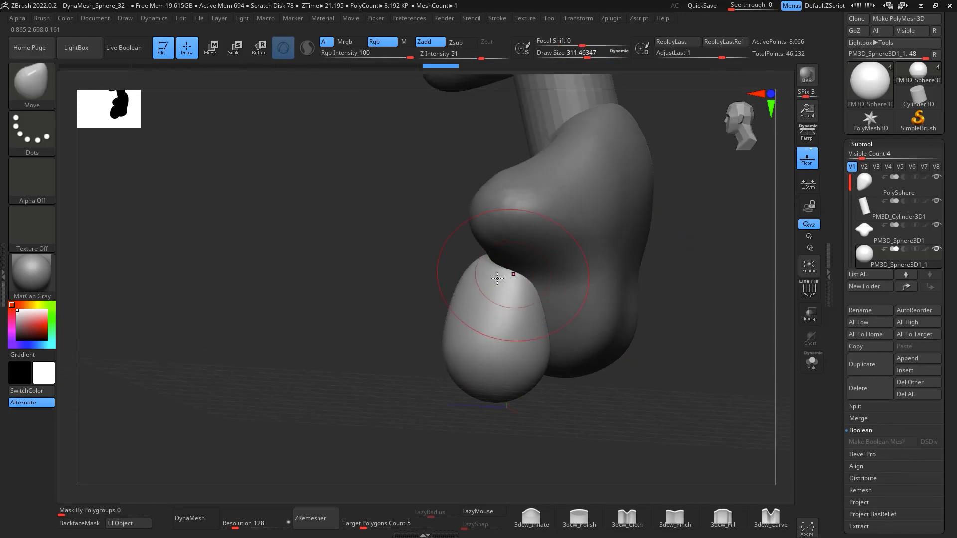
pyautogui.moveTo(670, 326); pyautogui.dragTo(732, 346)
pyautogui.moveTo(555, 336)
pyautogui.mouseDown()
pyautogui.moveTo(572, 320)
pyautogui.moveTo(576, 330)
pyautogui.mouseUp()
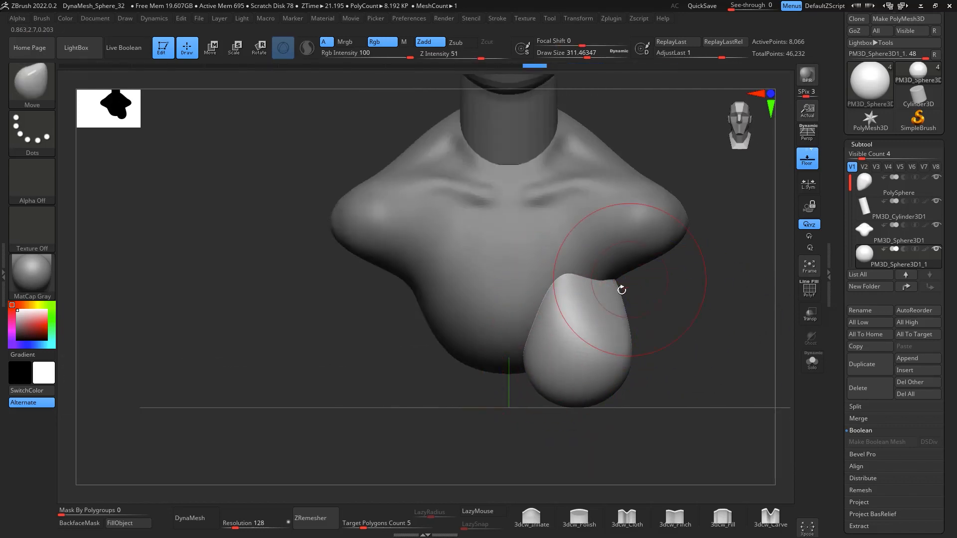
pyautogui.moveTo(601, 282); pyautogui.dragTo(604, 261)
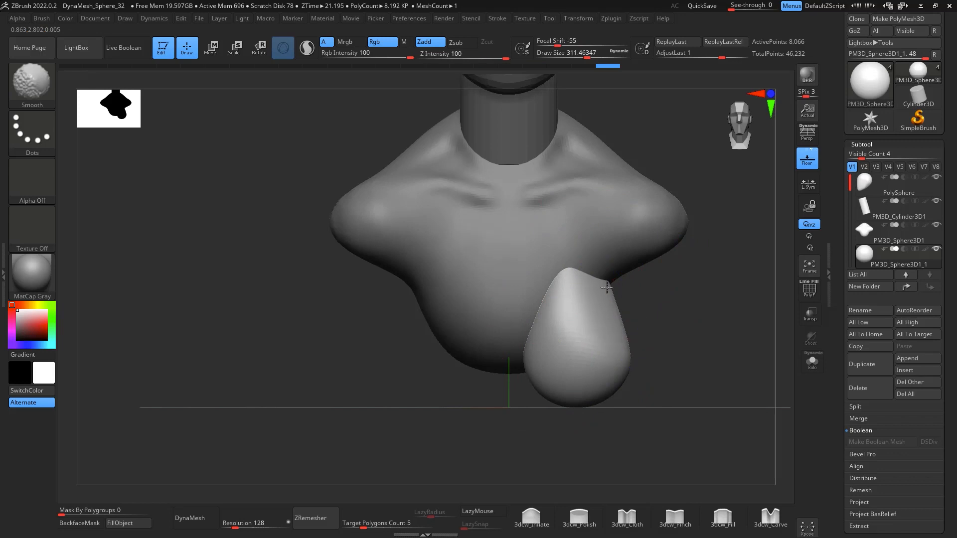
# Remesh the breast shape with DynaMesh at resolution 64 and smooth its upper edge
pyautogui.write('64')
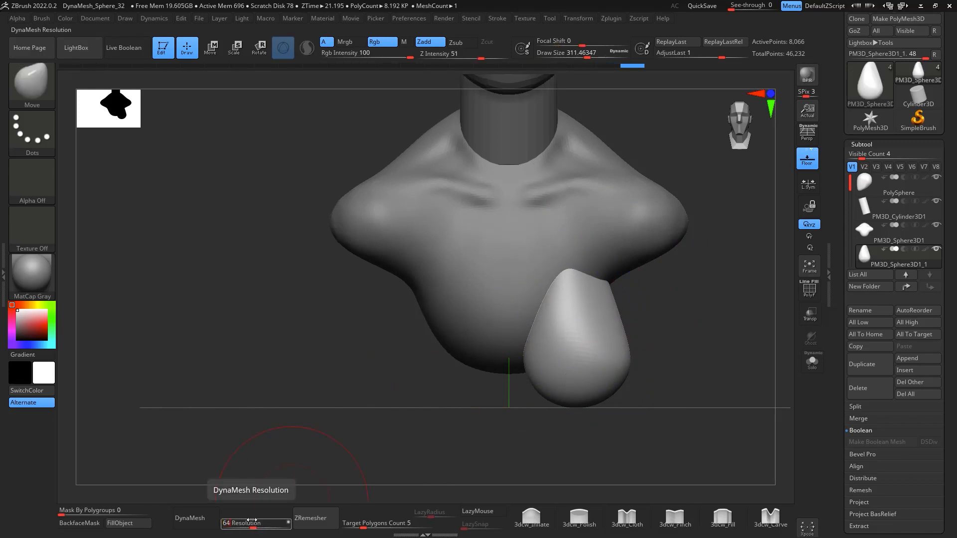
pyautogui.press('Return')
pyautogui.click(194, 518)
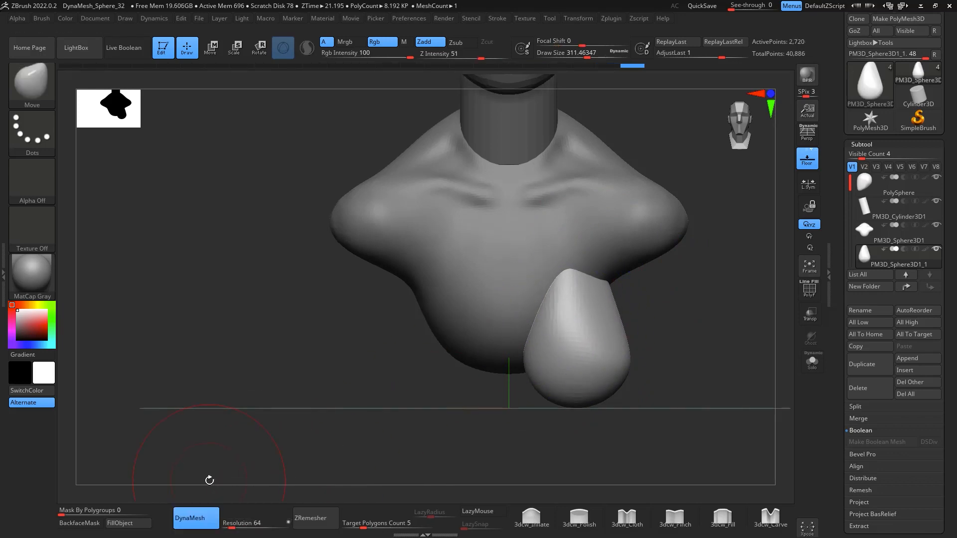
pyautogui.press('shift')
pyautogui.moveTo(583, 297)
pyautogui.keyDown('shift'); pyautogui.mouseDown()
pyautogui.moveTo(573, 277)
pyautogui.moveTo(594, 278)
pyautogui.moveTo(601, 301)
pyautogui.moveTo(591, 272)
pyautogui.mouseUp(); pyautogui.keyUp('shift')
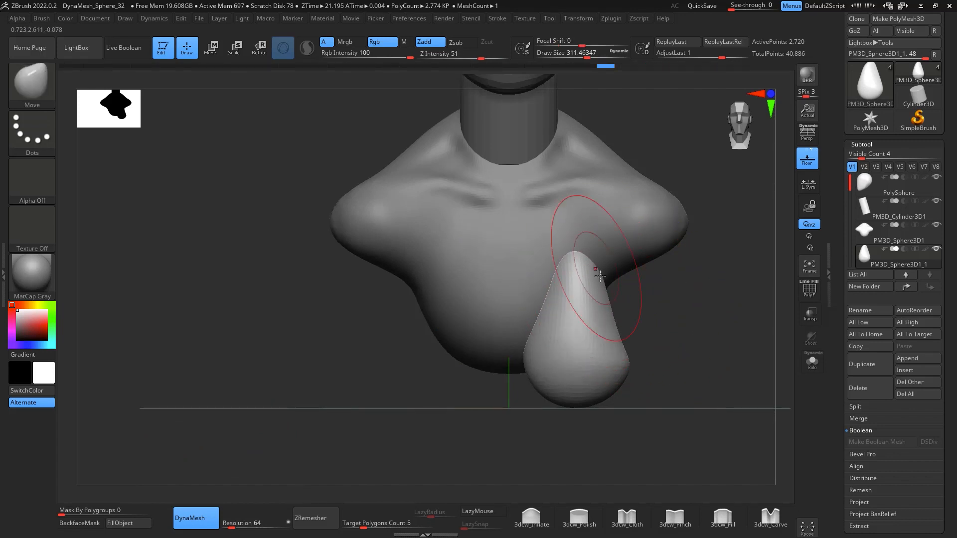
# Adjust the breast's outer side and upper slope in front and side view with the Move brush
pyautogui.moveTo(630, 364); pyautogui.dragTo(623, 348)
pyautogui.keyDown('shift'); pyautogui.moveTo(725, 377); pyautogui.dragTo(681, 402); pyautogui.keyUp('shift')
pyautogui.moveTo(607, 300); pyautogui.dragTo(620, 276)
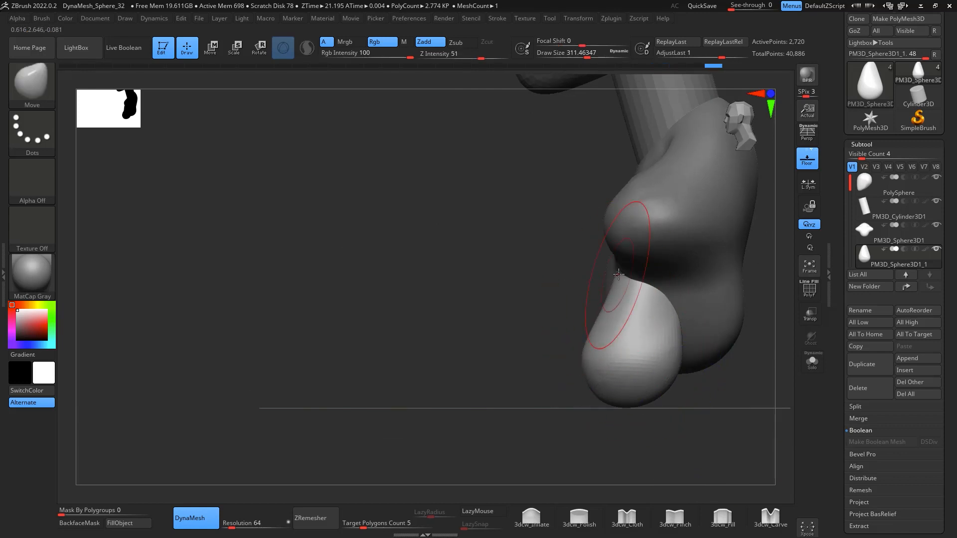
# Select the torso and reshape its chest beside the breast with the Move brush at draw size about 239
pyautogui.moveTo(695, 425)
pyautogui.mouseDown()
pyautogui.moveTo(728, 434)
pyautogui.moveTo(758, 400)
pyautogui.mouseUp()
pyautogui.moveTo(702, 342)
pyautogui.mouseDown()
pyautogui.moveTo(735, 335)
pyautogui.moveTo(728, 324)
pyautogui.mouseUp()
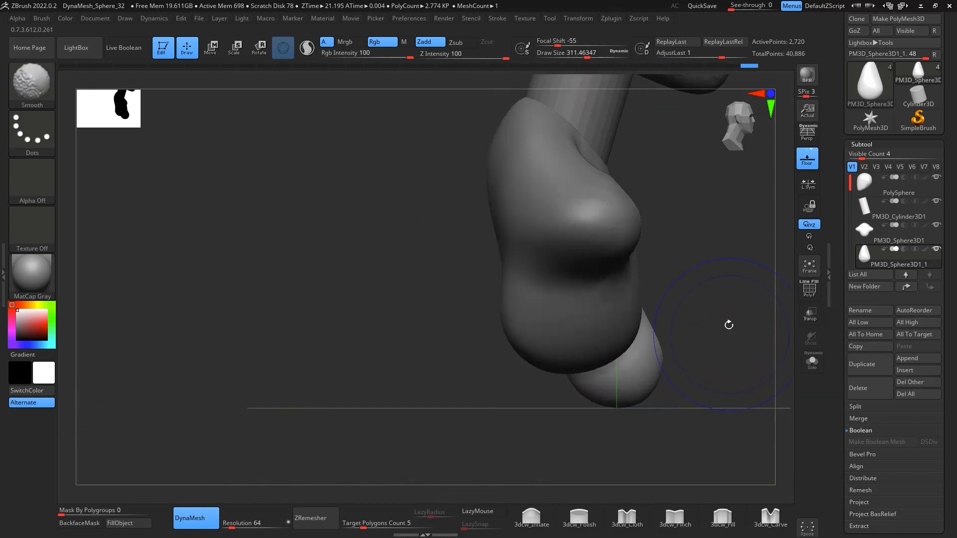
pyautogui.click(880, 211)
pyautogui.click(877, 237)
pyautogui.moveTo(636, 310)
pyautogui.mouseDown()
pyautogui.moveTo(609, 327)
pyautogui.moveTo(657, 261)
pyautogui.moveTo(731, 310)
pyautogui.moveTo(667, 339)
pyautogui.moveTo(675, 363)
pyautogui.mouseUp()
pyautogui.press('space')
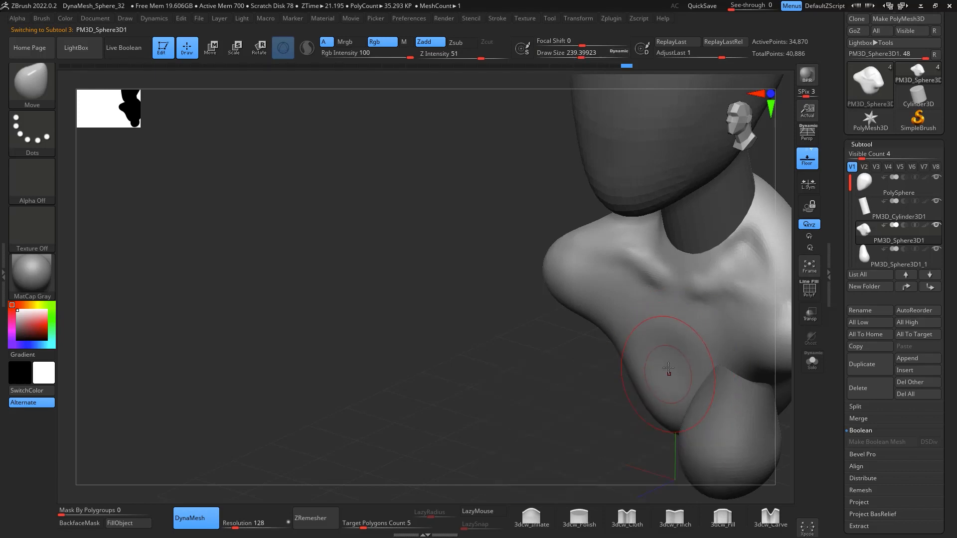
pyautogui.moveTo(608, 384)
pyautogui.mouseDown()
pyautogui.moveTo(717, 404)
pyautogui.moveTo(609, 398)
pyautogui.mouseUp()
# Mirror the breast subtool to the other side of the chest with SubTool Master's Mirror function
pyautogui.click(898, 267)
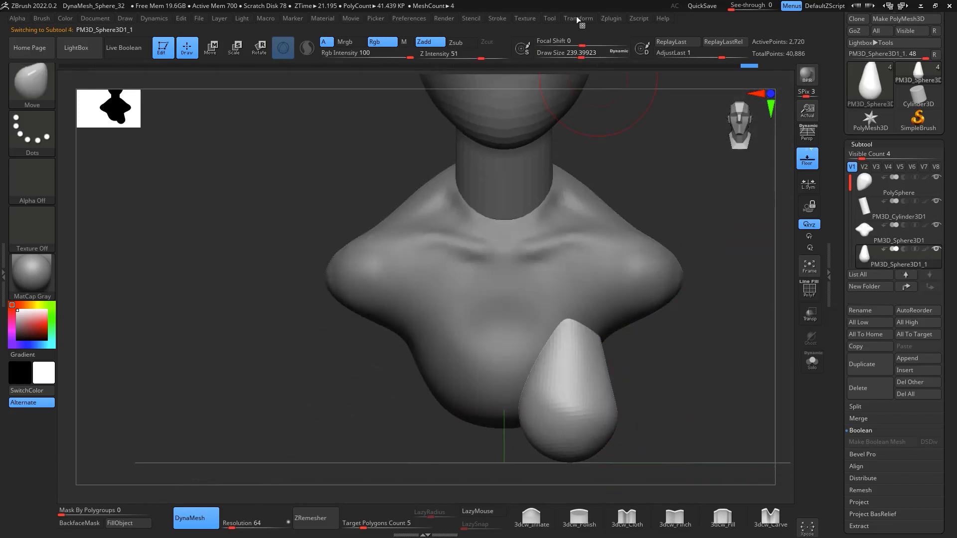
pyautogui.click(617, 22)
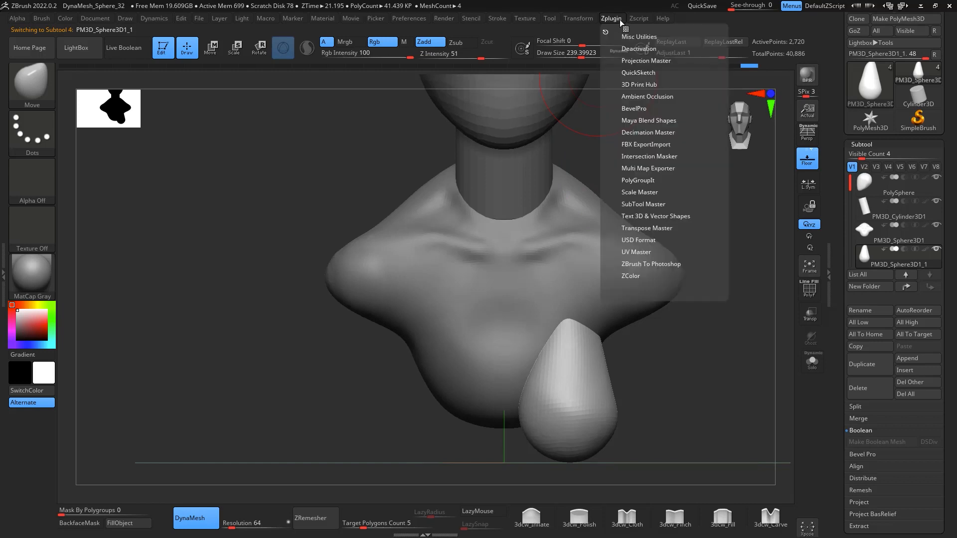
pyautogui.click(656, 205)
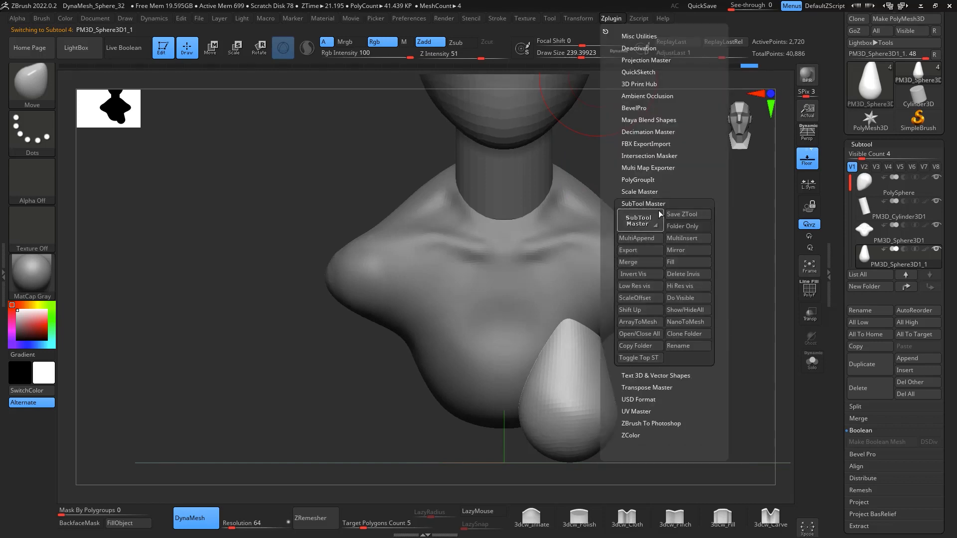
pyautogui.click(686, 251)
pyautogui.click(426, 255)
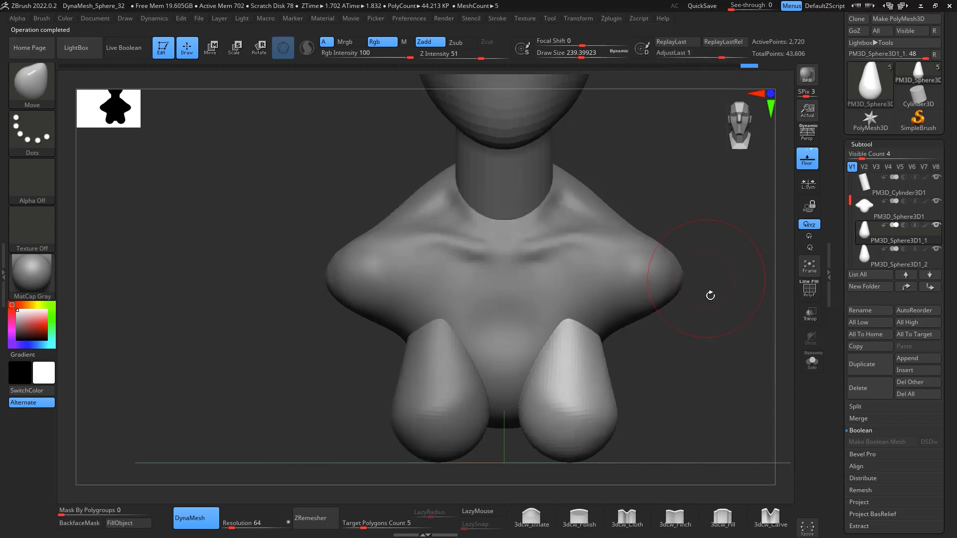
pyautogui.keyDown('alt'); pyautogui.moveTo(708, 330); pyautogui.dragTo(708, 347); pyautogui.keyUp('alt')
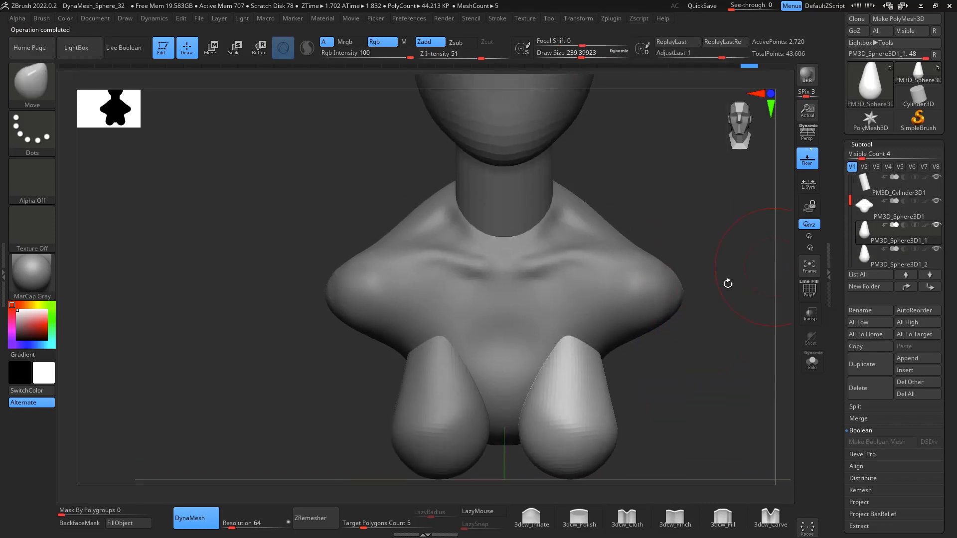
pyautogui.press('e')
pyautogui.keyDown('alt'); pyautogui.moveTo(574, 363); pyautogui.dragTo(605, 348); pyautogui.keyUp('alt')
pyautogui.hotkey('ctrl', 'z')
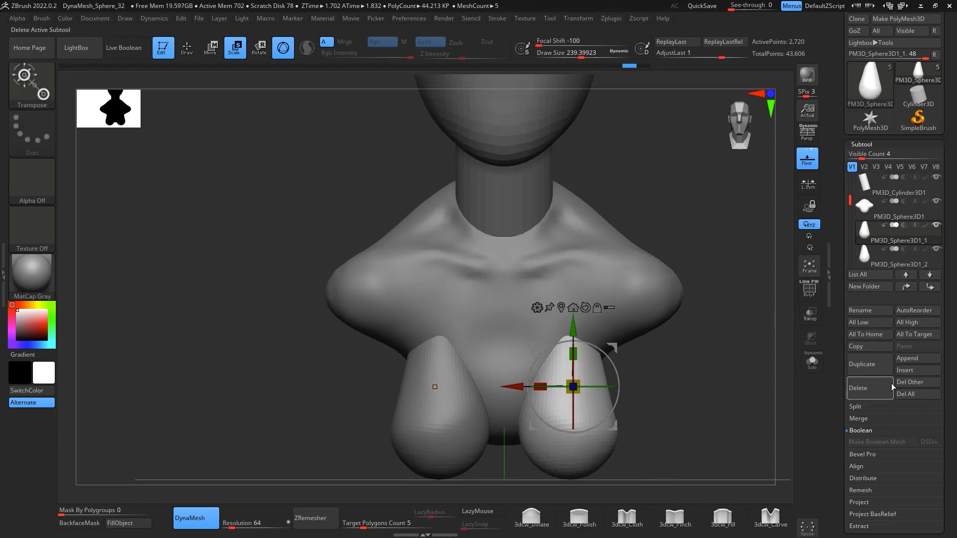
# Merge the selected breast subtool down with its mirrored copy into a single subtool
pyautogui.click(873, 420)
pyautogui.click(877, 430)
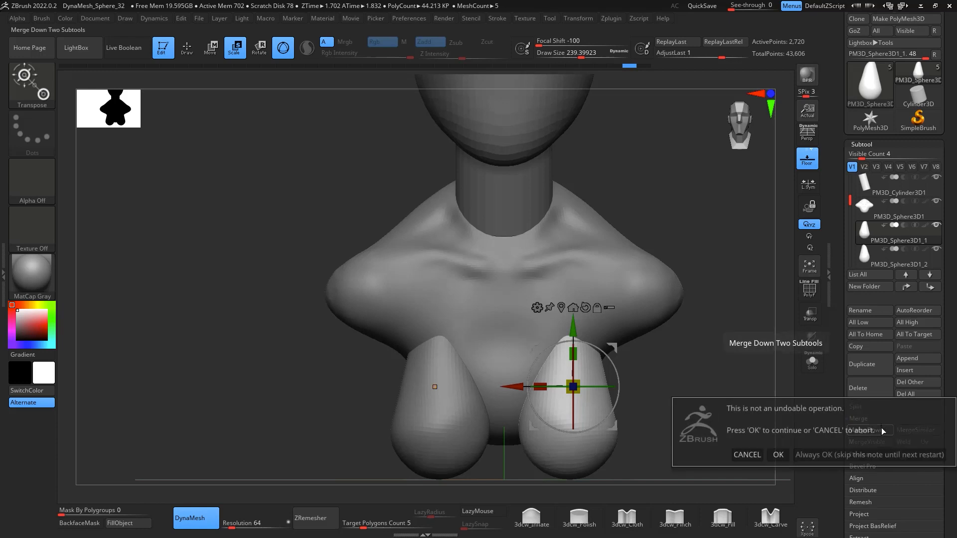
pyautogui.click(778, 455)
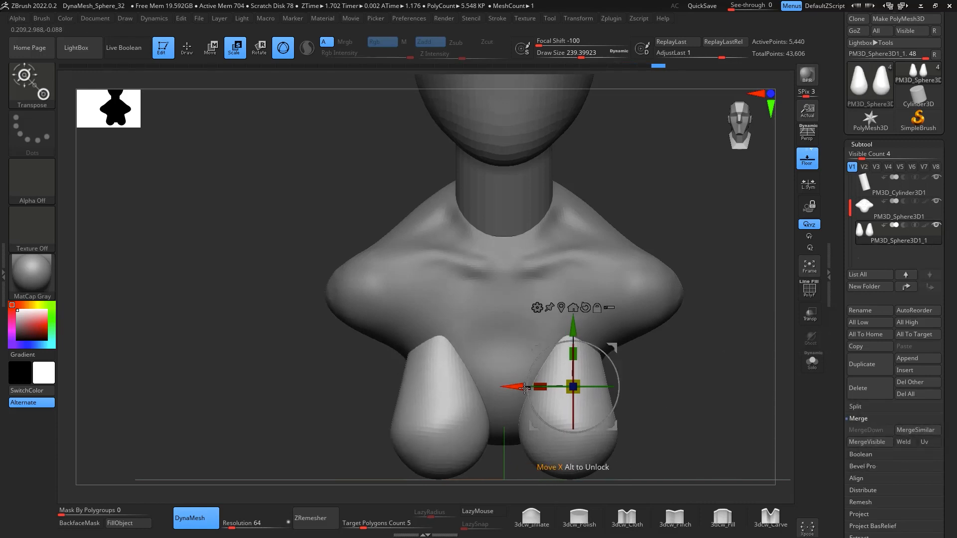
# Move the merged breasts closer together and adjust their tilt from a raised pivot in front and side view
pyautogui.moveTo(518, 387); pyautogui.dragTo(508, 387)
pyautogui.keyDown('alt'); pyautogui.moveTo(562, 326); pyautogui.dragTo(561, 307); pyautogui.keyUp('alt')
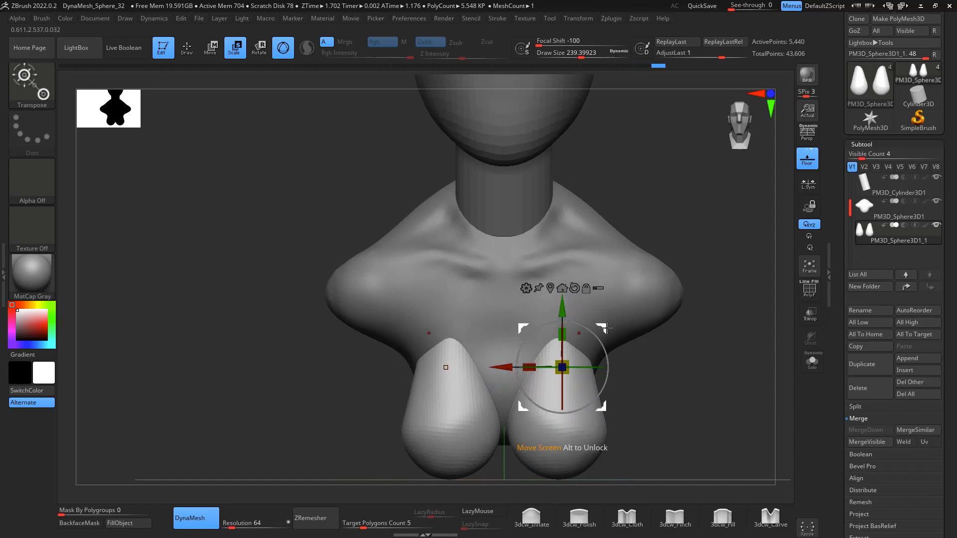
pyautogui.moveTo(601, 343); pyautogui.dragTo(593, 320)
pyautogui.moveTo(737, 391); pyautogui.dragTo(671, 387)
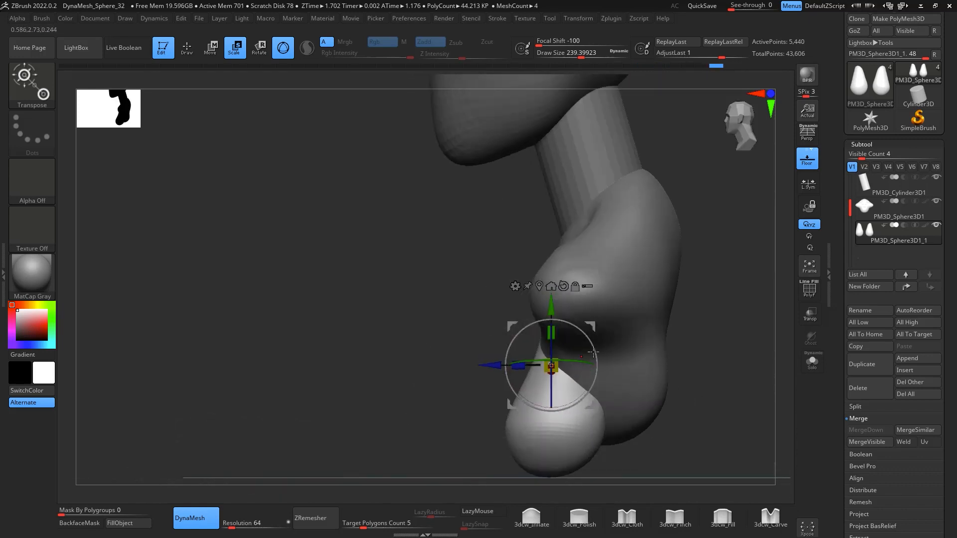
pyautogui.moveTo(595, 329); pyautogui.dragTo(594, 325)
pyautogui.moveTo(690, 360); pyautogui.dragTo(741, 313)
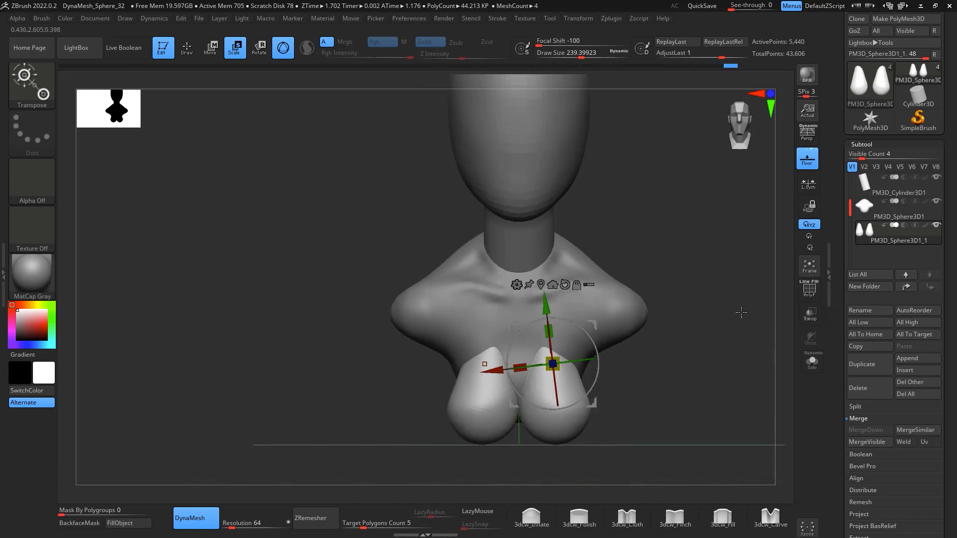
# Select the torso, build up the chest between the breasts with ClayBuildup at draw size about 104, and smooth it
pyautogui.click(881, 215)
pyautogui.moveTo(696, 339)
pyautogui.mouseDown()
pyautogui.moveTo(722, 338)
pyautogui.moveTo(711, 331)
pyautogui.moveTo(692, 340)
pyautogui.mouseUp()
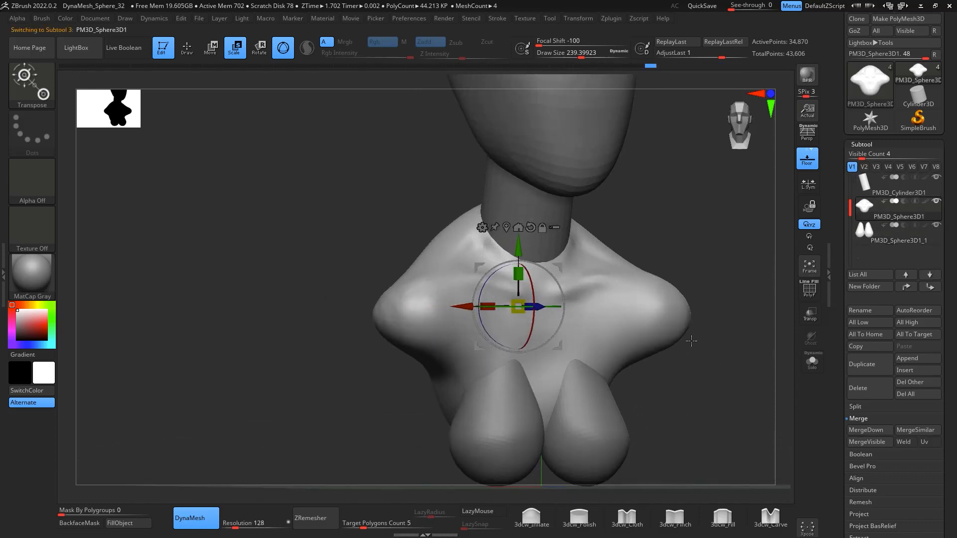
pyautogui.press('q')
pyautogui.press('space')
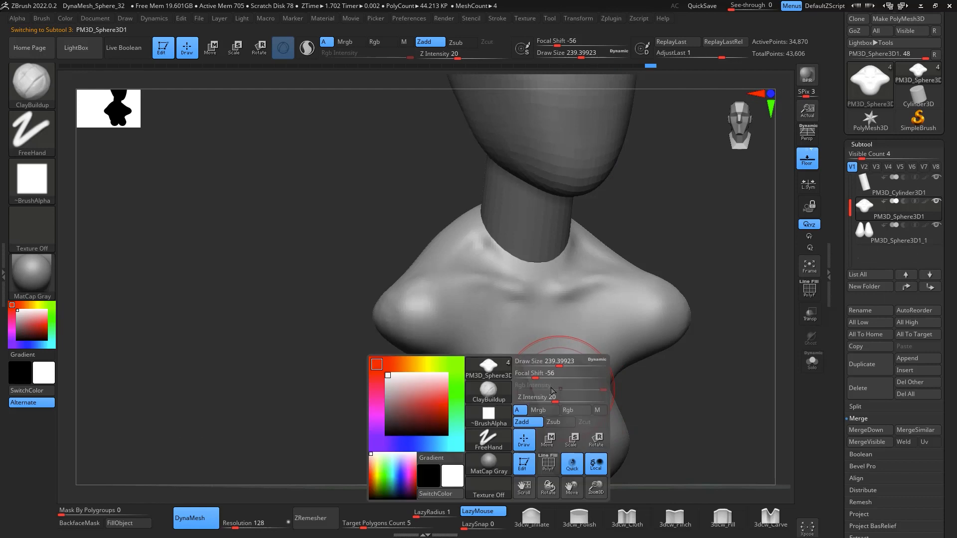
pyautogui.moveTo(568, 369); pyautogui.dragTo(543, 364)
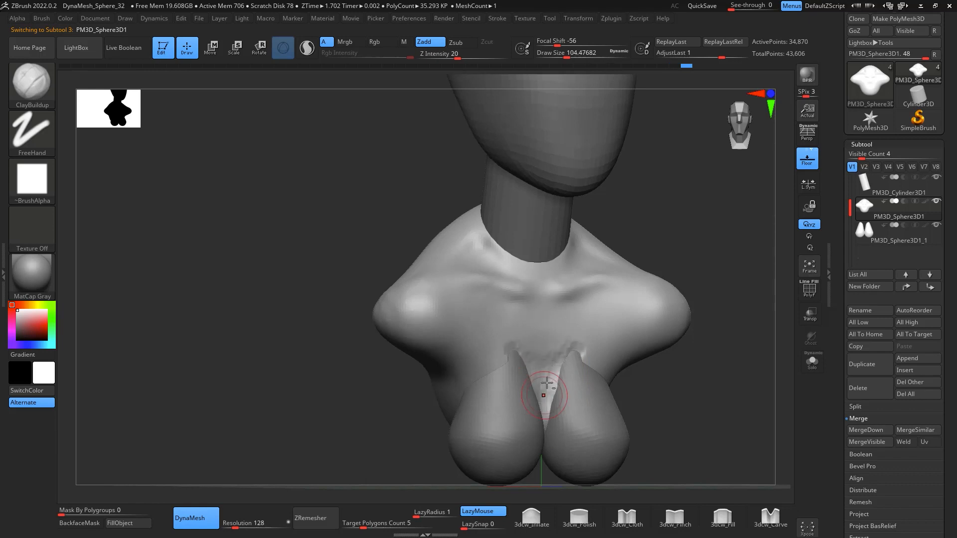
pyautogui.press('shift')
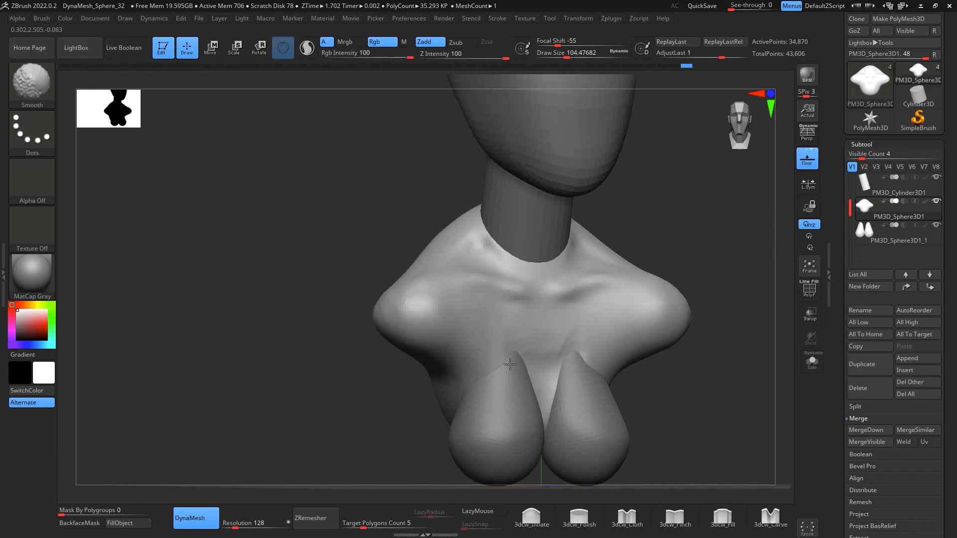
pyautogui.keyDown('shift'); pyautogui.moveTo(517, 402); pyautogui.dragTo(545, 371); pyautogui.keyUp('shift')
# Build up the sternum along the middle of the chest with ClayBuildup and smooth it into the surface
pyautogui.moveTo(712, 384); pyautogui.dragTo(544, 349)
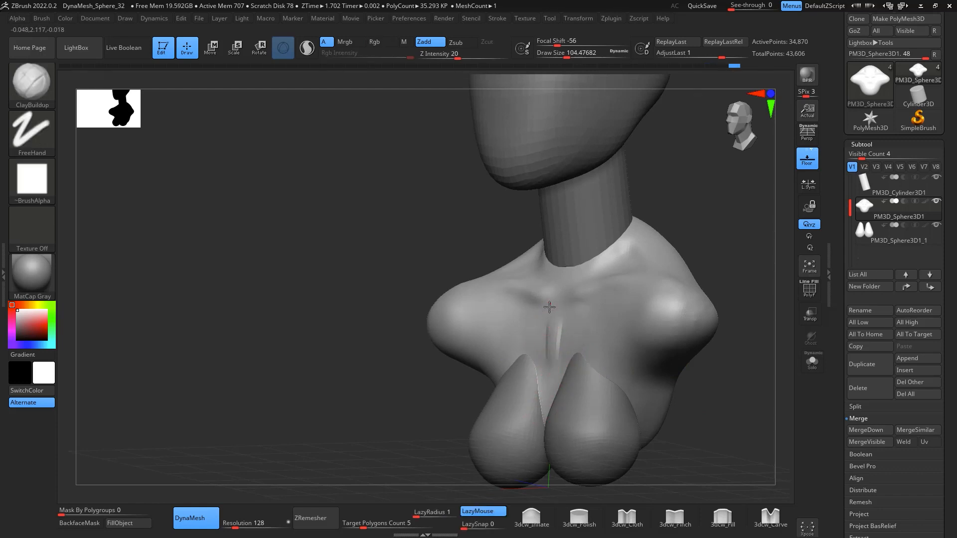
pyautogui.press('shift')
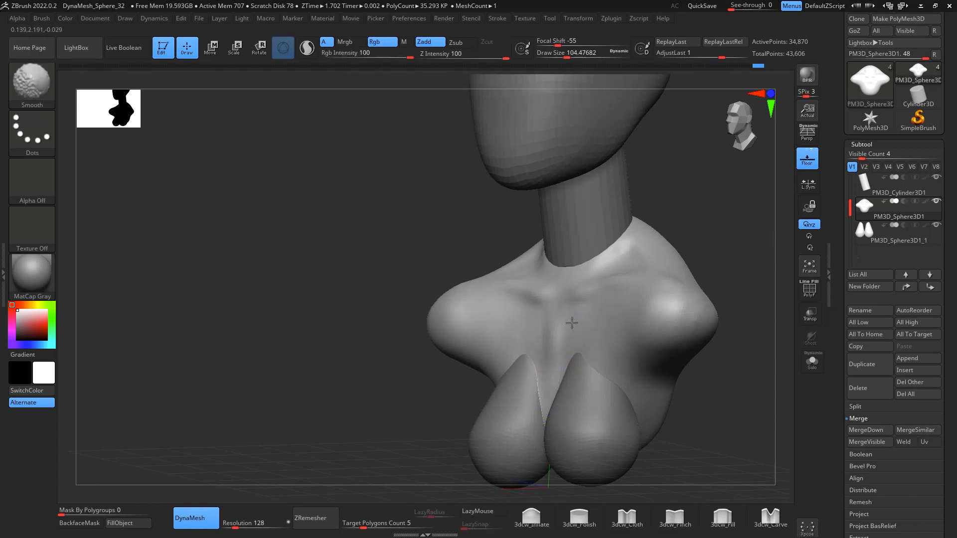
pyautogui.keyDown('shift'); pyautogui.moveTo(572, 323); pyautogui.dragTo(565, 358); pyautogui.keyUp('shift')
pyautogui.moveTo(700, 374); pyautogui.dragTo(762, 397)
pyautogui.press('shift')
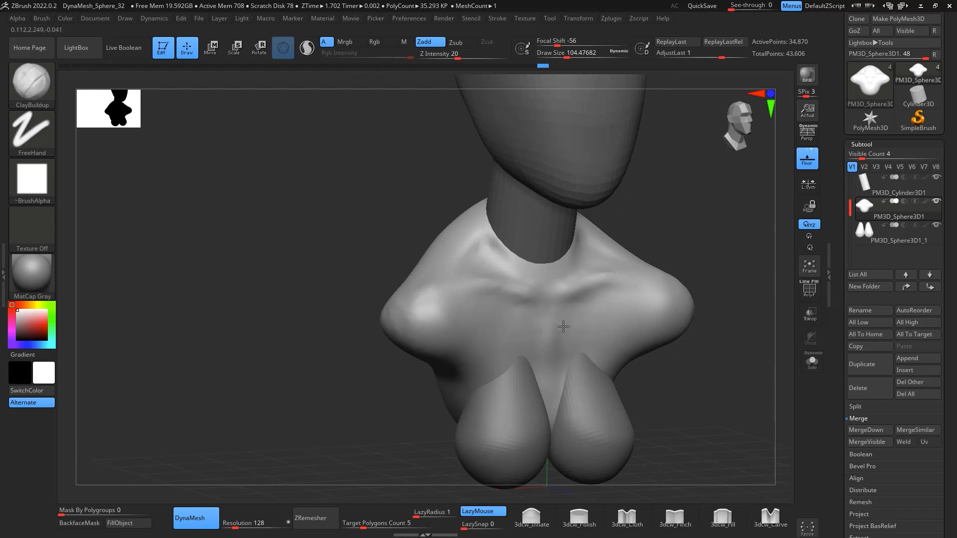
pyautogui.press('shift')
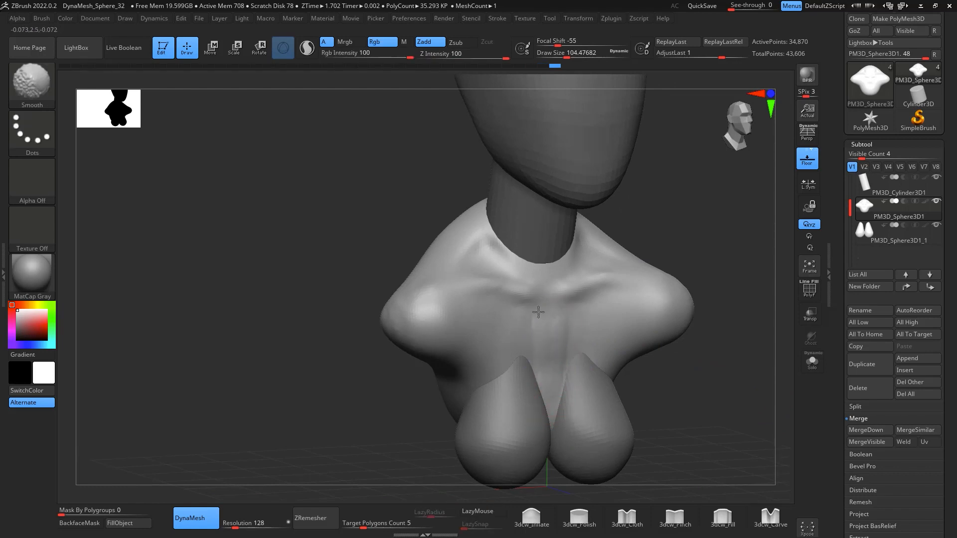
pyautogui.moveTo(693, 377)
pyautogui.keyDown('shift'); pyautogui.mouseDown()
pyautogui.moveTo(654, 364)
pyautogui.moveTo(703, 374)
pyautogui.moveTo(696, 306)
pyautogui.moveTo(741, 324)
pyautogui.moveTo(698, 284)
pyautogui.mouseUp(); pyautogui.keyUp('shift')
# Add clay along both collarbones with ClayBuildup at draw size about 83
pyautogui.press('space')
pyautogui.moveTo(544, 305); pyautogui.dragTo(541, 306)
pyautogui.moveTo(544, 300); pyautogui.dragTo(526, 335)
pyautogui.moveTo(573, 244); pyautogui.dragTo(527, 328)
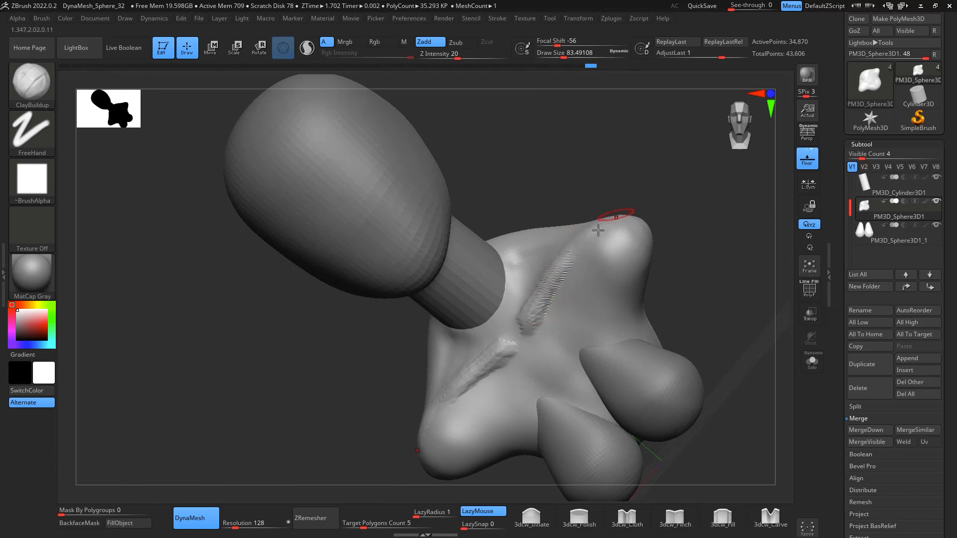
# Smooth the collarbone ridges and blend them into the chest and shoulders
pyautogui.press('shift')
pyautogui.keyDown('shift'); pyautogui.moveTo(584, 240); pyautogui.dragTo(537, 337); pyautogui.keyUp('shift')
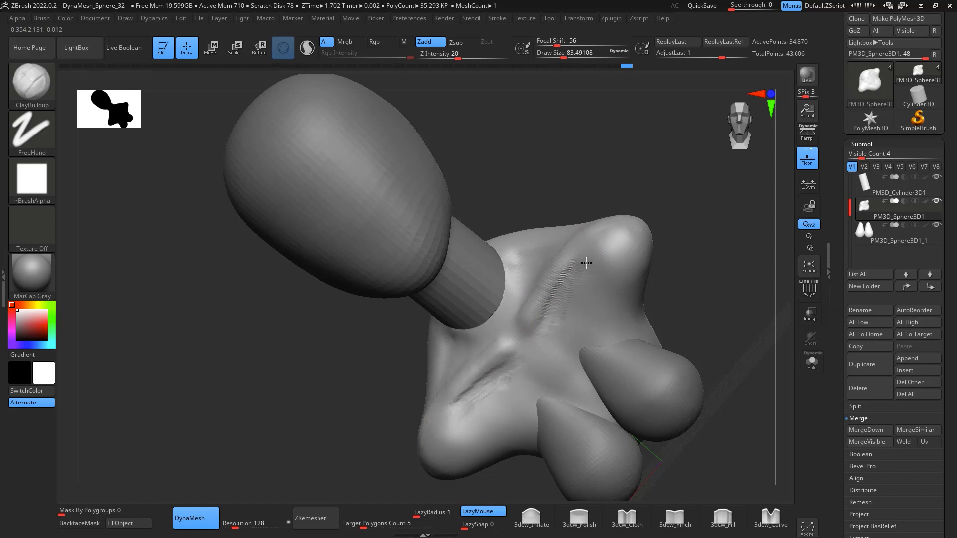
pyautogui.press('shift')
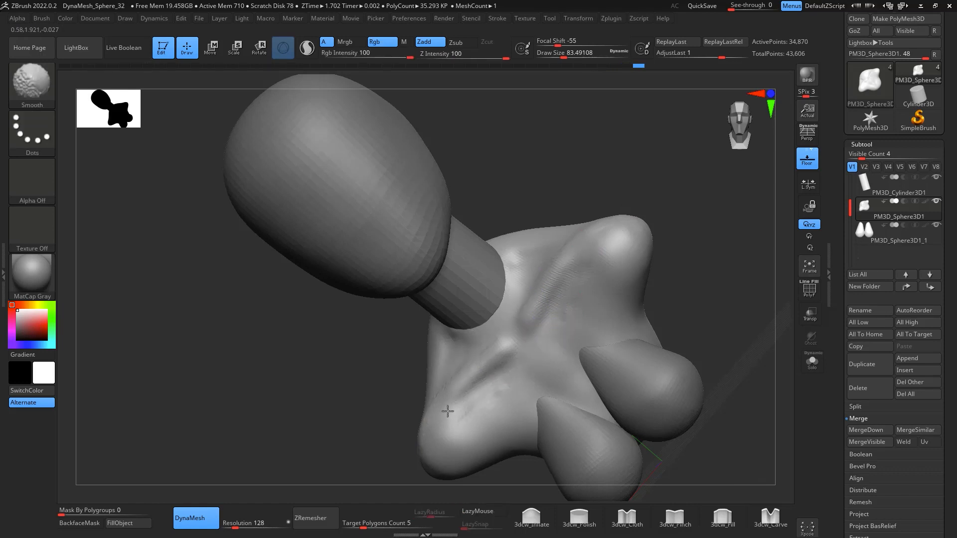
pyautogui.keyDown('shift'); pyautogui.moveTo(447, 411); pyautogui.dragTo(445, 415); pyautogui.keyUp('shift')
pyautogui.moveTo(682, 293)
pyautogui.mouseDown()
pyautogui.moveTo(728, 306)
pyautogui.moveTo(733, 349)
pyautogui.moveTo(668, 329)
pyautogui.moveTo(723, 329)
pyautogui.moveTo(720, 348)
pyautogui.moveTo(707, 258)
pyautogui.mouseUp()
pyautogui.press('shift')
pyautogui.press('shift')
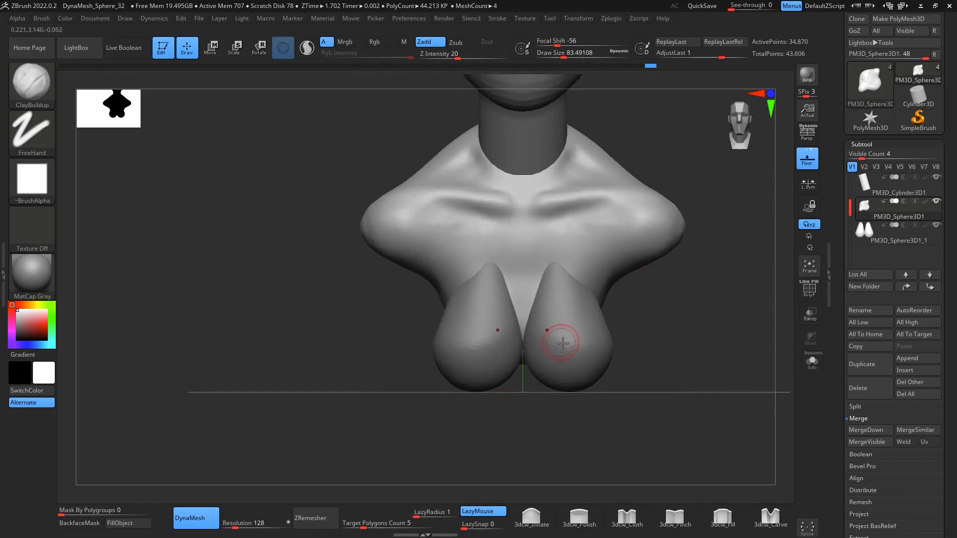
# Select the breasts and rotate them symmetrically so their lower ends spread slightly outward
pyautogui.click(877, 238)
pyautogui.press('w')
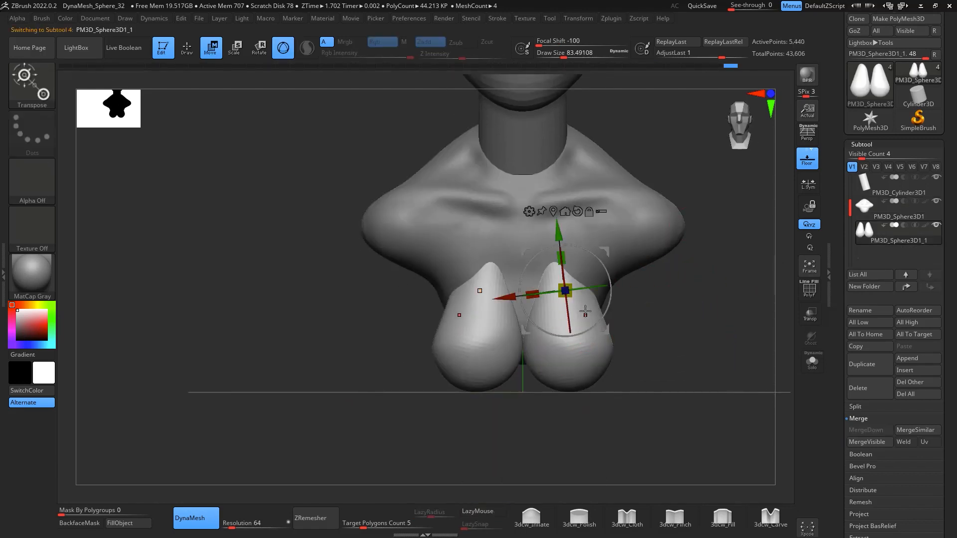
pyautogui.moveTo(612, 301); pyautogui.dragTo(610, 264)
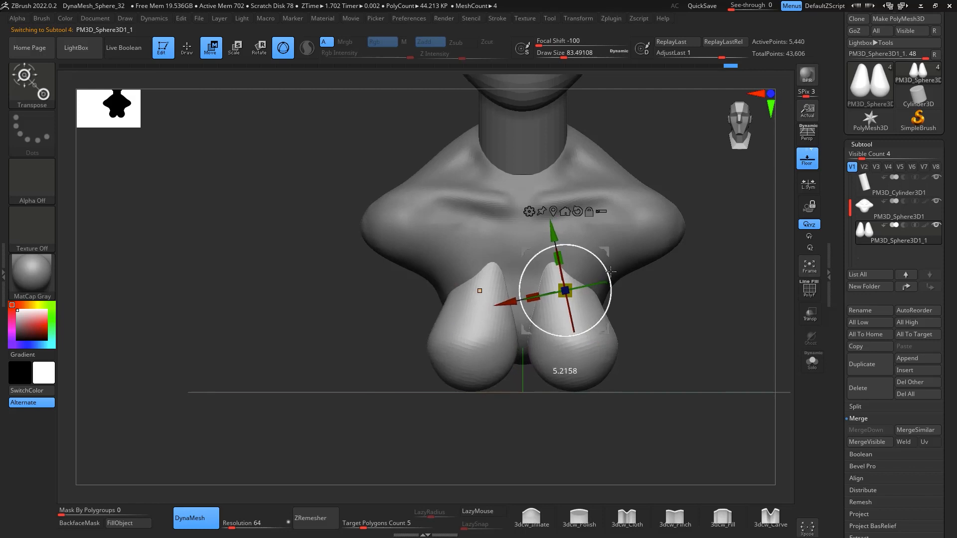
pyautogui.moveTo(698, 301); pyautogui.dragTo(648, 302)
pyautogui.moveTo(724, 345)
pyautogui.keyDown('alt'); pyautogui.mouseDown()
pyautogui.moveTo(723, 337)
pyautogui.moveTo(758, 343)
pyautogui.mouseUp(); pyautogui.keyUp('alt')
# Select the torso and merge it down with the breast subtool
pyautogui.press('q')
pyautogui.keyDown('alt'); pyautogui.moveTo(724, 329); pyautogui.dragTo(718, 421); pyautogui.keyUp('alt')
pyautogui.moveTo(730, 384)
pyautogui.keyDown('shift'); pyautogui.mouseDown()
pyautogui.moveTo(707, 382)
pyautogui.moveTo(716, 350)
pyautogui.mouseUp(); pyautogui.keyUp('shift')
pyautogui.moveTo(723, 363)
pyautogui.mouseDown()
pyautogui.moveTo(756, 367)
pyautogui.moveTo(735, 352)
pyautogui.mouseUp()
pyautogui.keyDown('alt'); pyautogui.moveTo(719, 332); pyautogui.dragTo(708, 276); pyautogui.keyUp('alt')
pyautogui.click(894, 214)
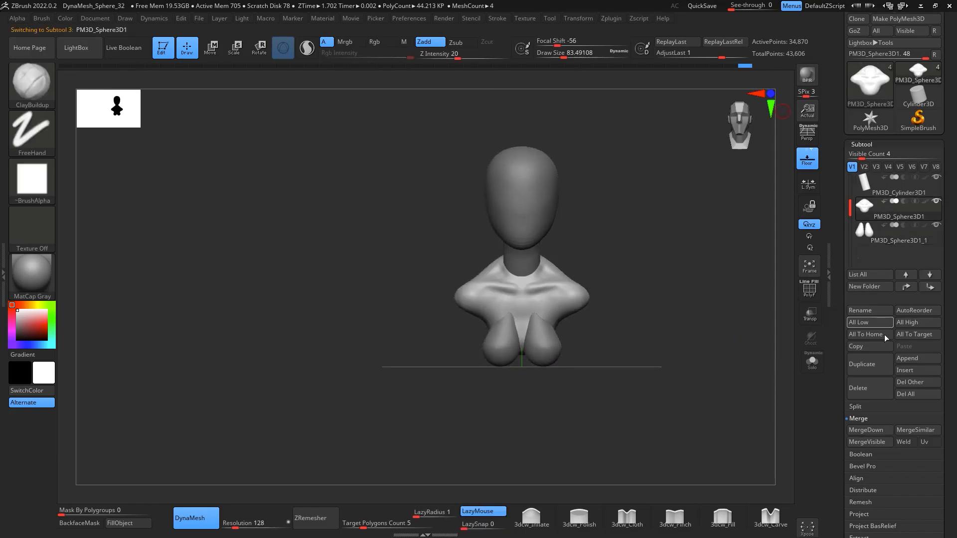
pyautogui.click(881, 429)
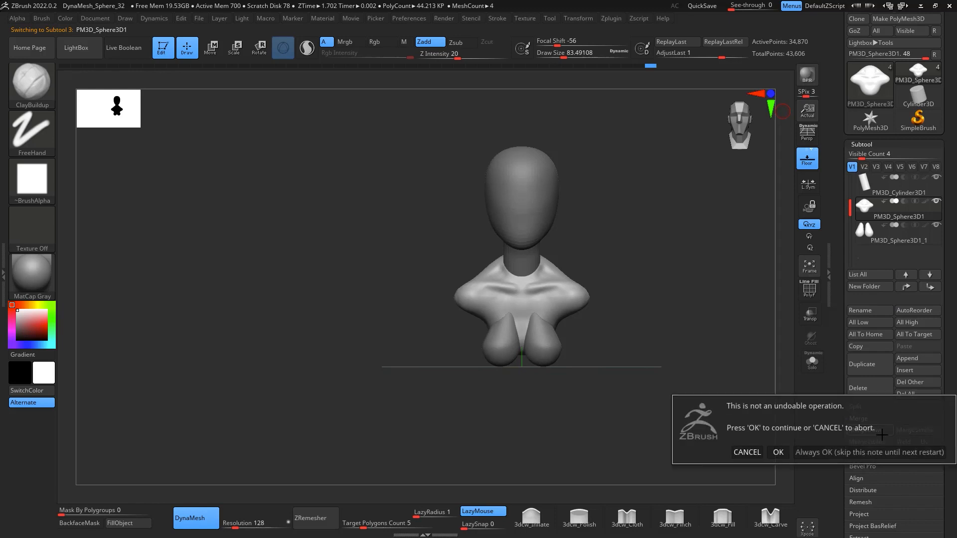
pyautogui.click(778, 452)
# Raise the pivot to the upper torso and scale the merged torso up uniformly, undoing the first scaling attempt
pyautogui.moveTo(703, 341); pyautogui.dragTo(783, 279)
pyautogui.press('r')
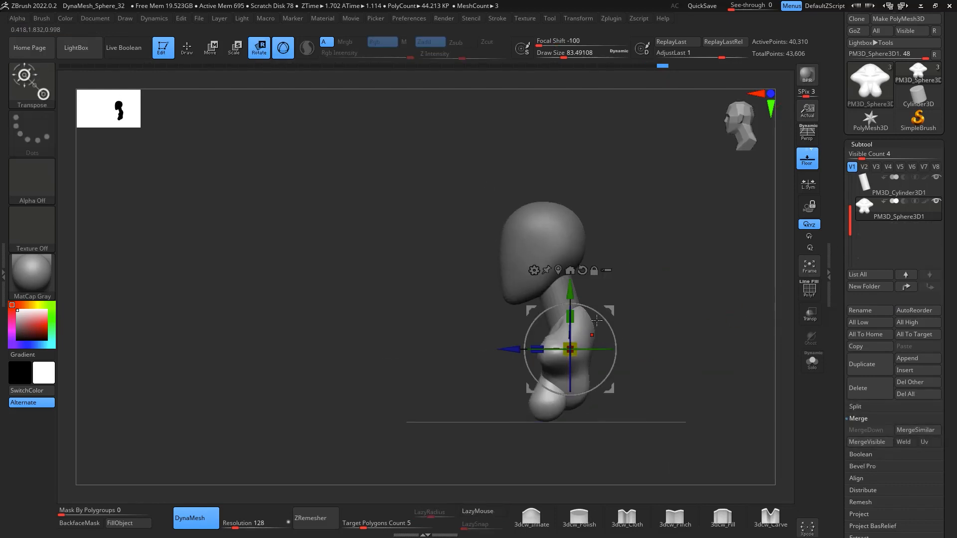
pyautogui.keyDown('alt'); pyautogui.moveTo(609, 311); pyautogui.dragTo(612, 286); pyautogui.keyUp('alt')
pyautogui.moveTo(580, 331); pyautogui.dragTo(584, 325)
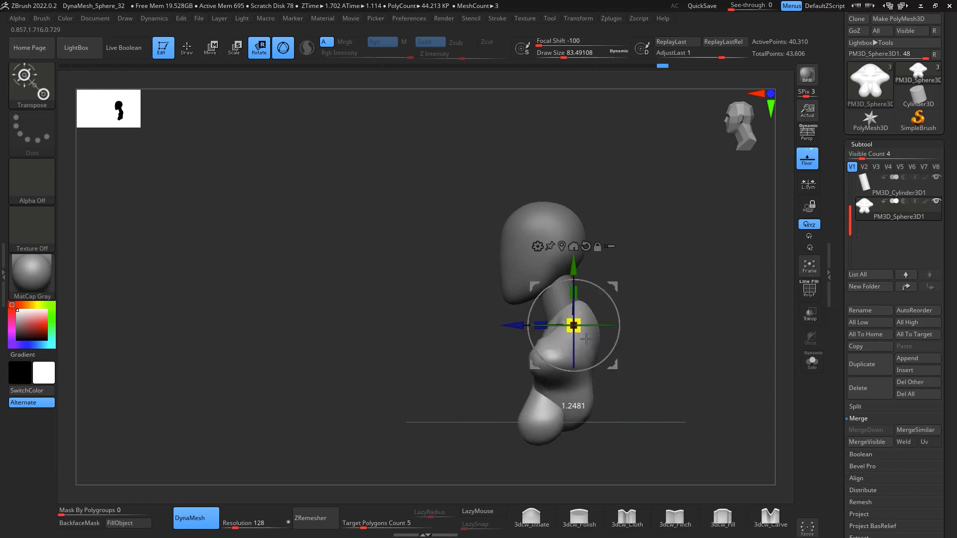
pyautogui.moveTo(670, 326); pyautogui.dragTo(615, 293)
pyautogui.hotkey('ctrl', 'z')
pyautogui.moveTo(580, 331); pyautogui.dragTo(577, 332)
pyautogui.keyDown('alt'); pyautogui.moveTo(656, 300); pyautogui.dragTo(688, 279); pyautogui.keyUp('alt')
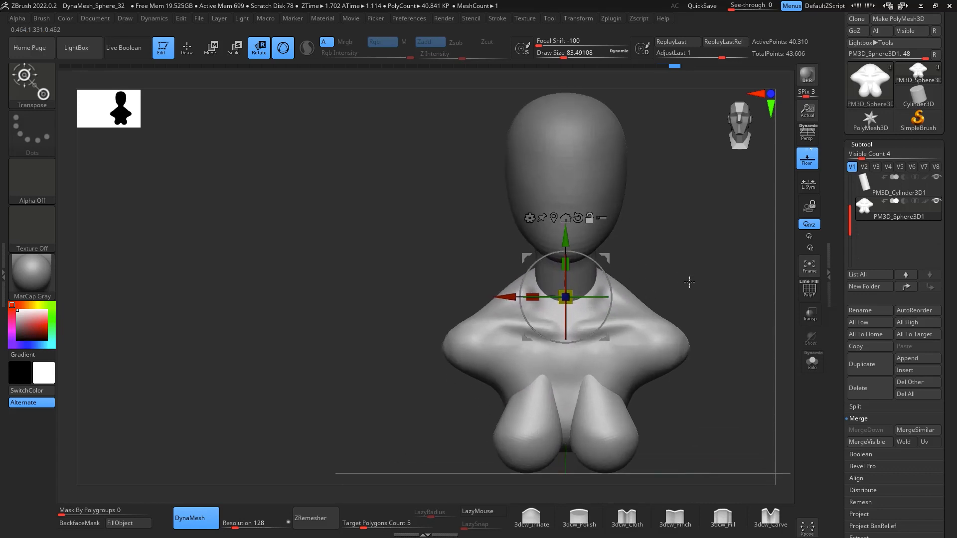
# Reshape the slope between neck and shoulders with the Move brush at draw size about 338
pyautogui.press('q')
pyautogui.press('space')
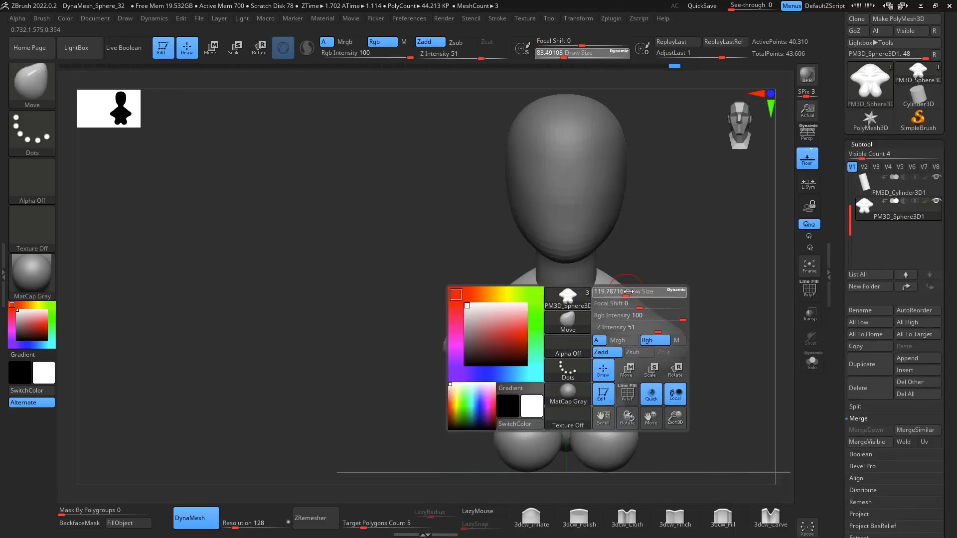
pyautogui.moveTo(647, 295); pyautogui.dragTo(646, 295)
pyautogui.moveTo(616, 277); pyautogui.dragTo(608, 281)
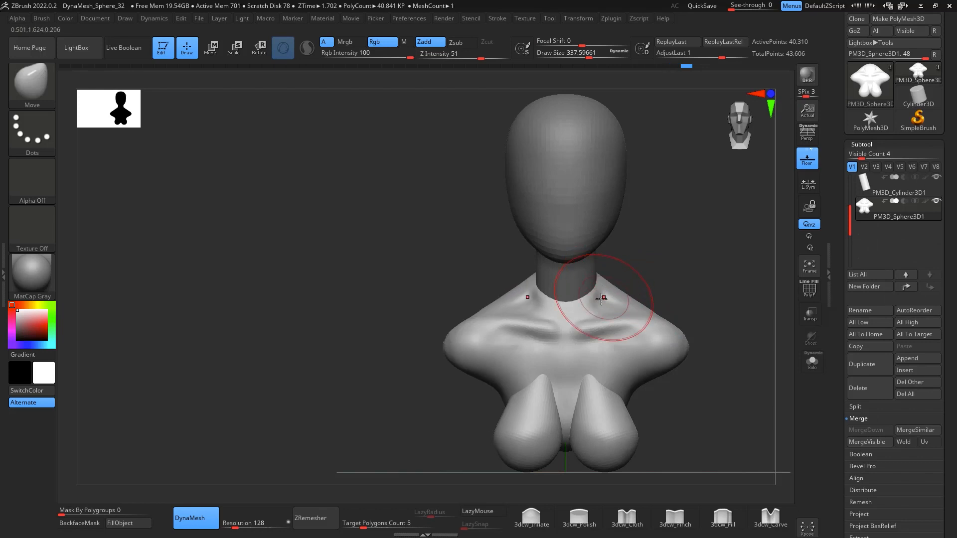
pyautogui.moveTo(694, 288); pyautogui.dragTo(655, 300)
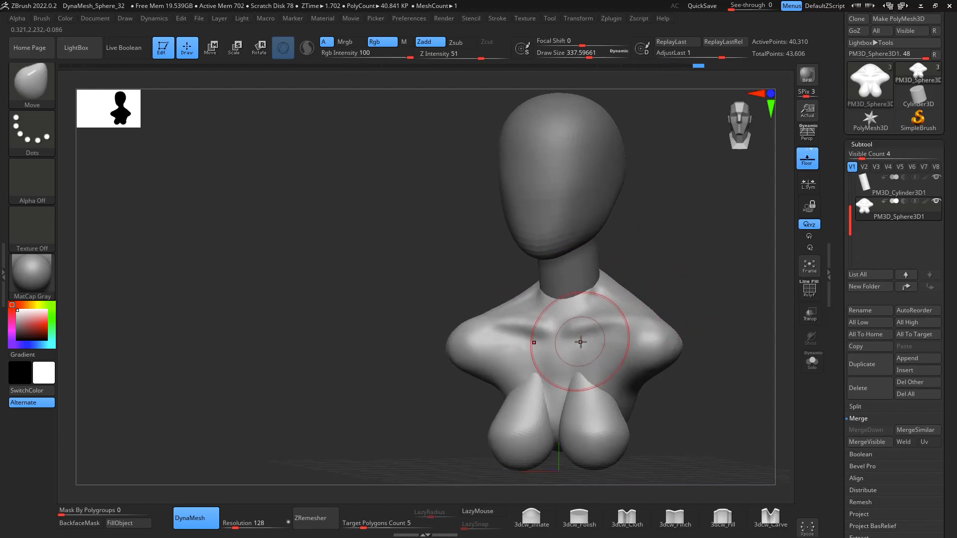
# Refine the shoulders and collarbones with the Move brush at draw size about 217, smoothing the shoulder surface
pyautogui.press('space')
pyautogui.moveTo(580, 340); pyautogui.dragTo(570, 339)
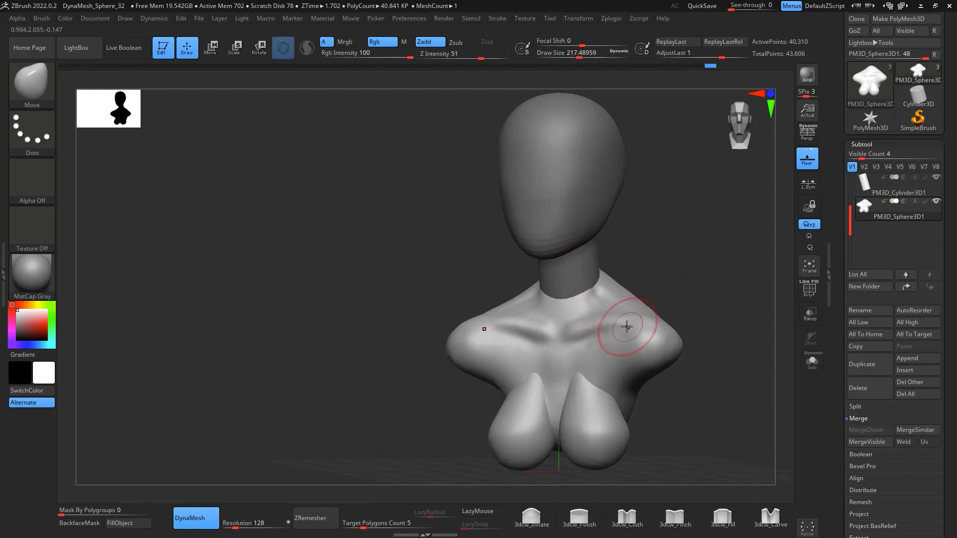
pyautogui.moveTo(686, 297)
pyautogui.mouseDown()
pyautogui.moveTo(652, 326)
pyautogui.moveTo(632, 321)
pyautogui.moveTo(644, 317)
pyautogui.moveTo(650, 353)
pyautogui.mouseUp()
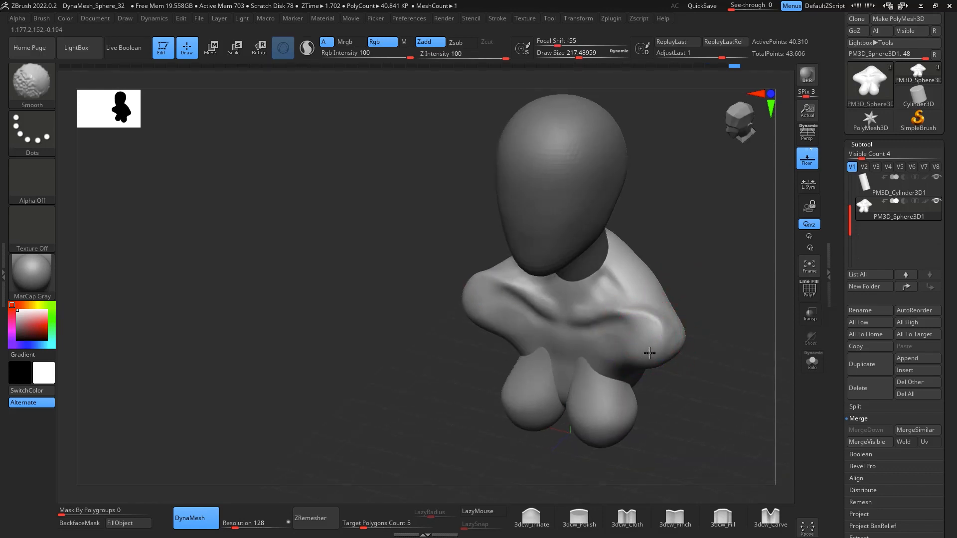
pyautogui.keyDown('shift'); pyautogui.moveTo(690, 293); pyautogui.dragTo(742, 258); pyautogui.keyUp('shift')
pyautogui.moveTo(588, 320)
pyautogui.mouseDown()
pyautogui.moveTo(607, 324)
pyautogui.moveTo(591, 329)
pyautogui.mouseUp()
pyautogui.moveTo(712, 302)
pyautogui.mouseDown()
pyautogui.moveTo(686, 292)
pyautogui.moveTo(732, 294)
pyautogui.moveTo(735, 283)
pyautogui.mouseUp()
pyautogui.moveTo(737, 291)
pyautogui.mouseDown()
pyautogui.moveTo(716, 293)
pyautogui.moveTo(732, 279)
pyautogui.moveTo(717, 316)
pyautogui.moveTo(719, 373)
pyautogui.mouseUp()
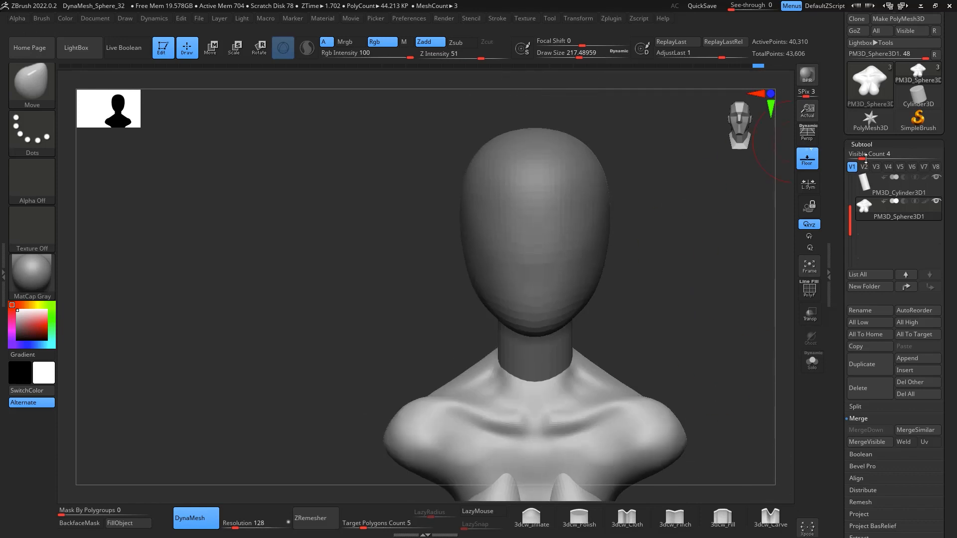
# Subdivide the neck cylinder, merge it down with the torso and fuse the two with DynaMesh at resolution 128
pyautogui.click(882, 192)
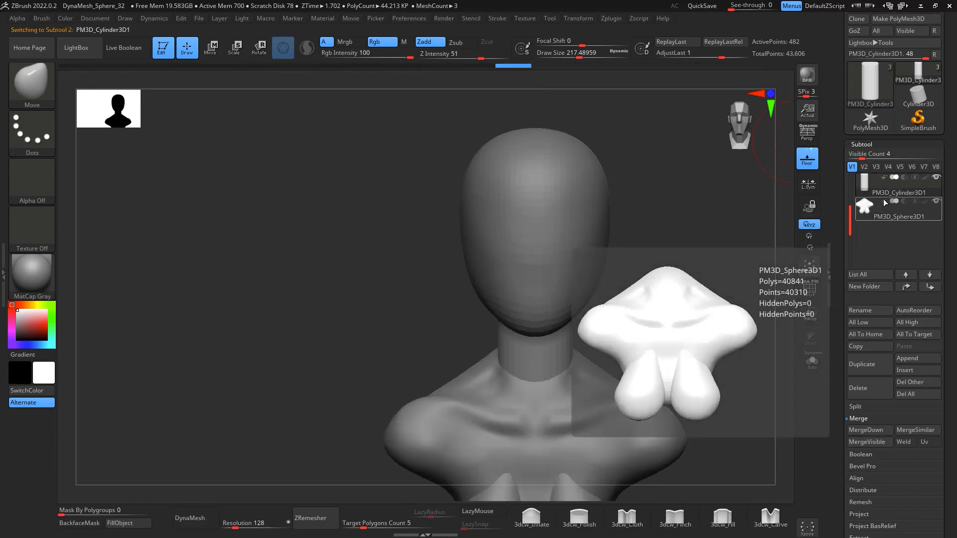
pyautogui.press('ctrl')
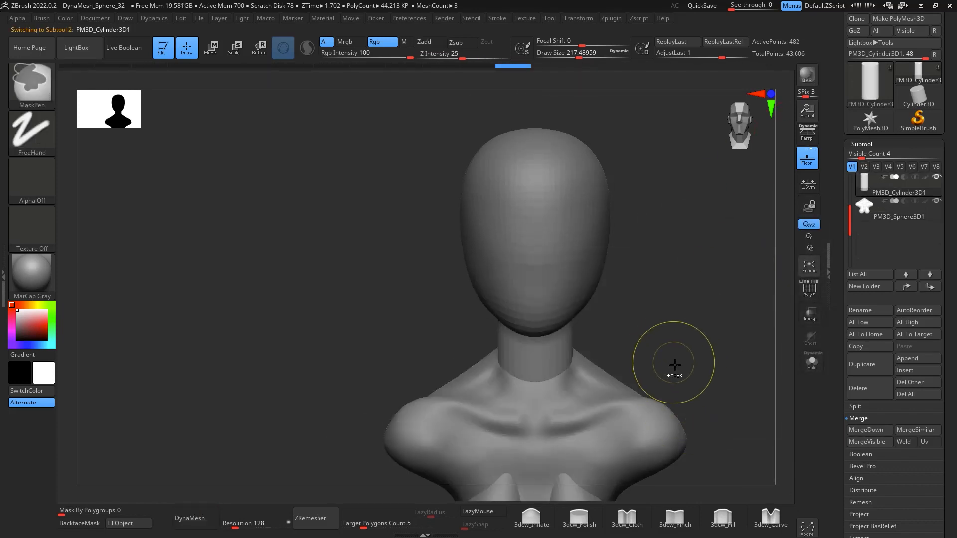
pyautogui.moveTo(752, 316)
pyautogui.mouseDown()
pyautogui.moveTo(729, 323)
pyautogui.moveTo(761, 236)
pyautogui.mouseUp()
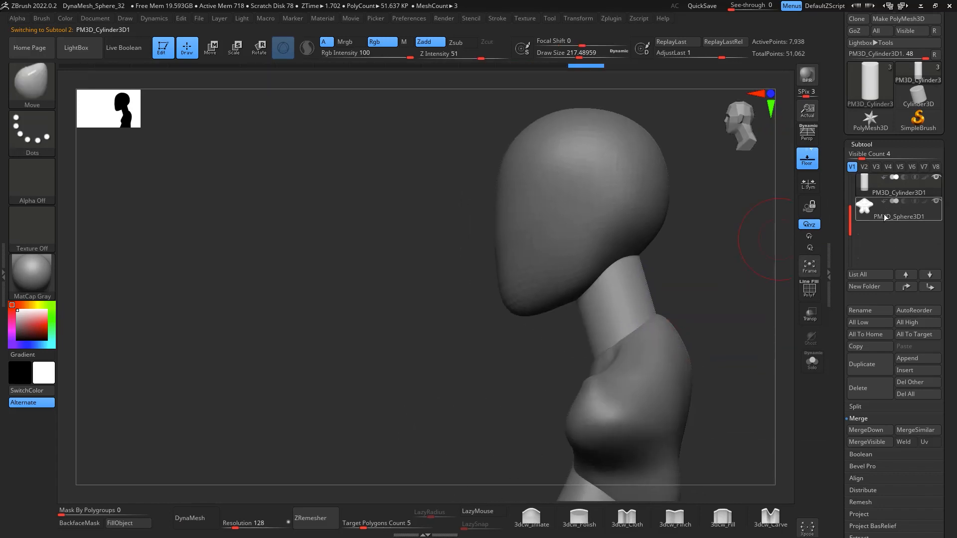
pyautogui.click(866, 430)
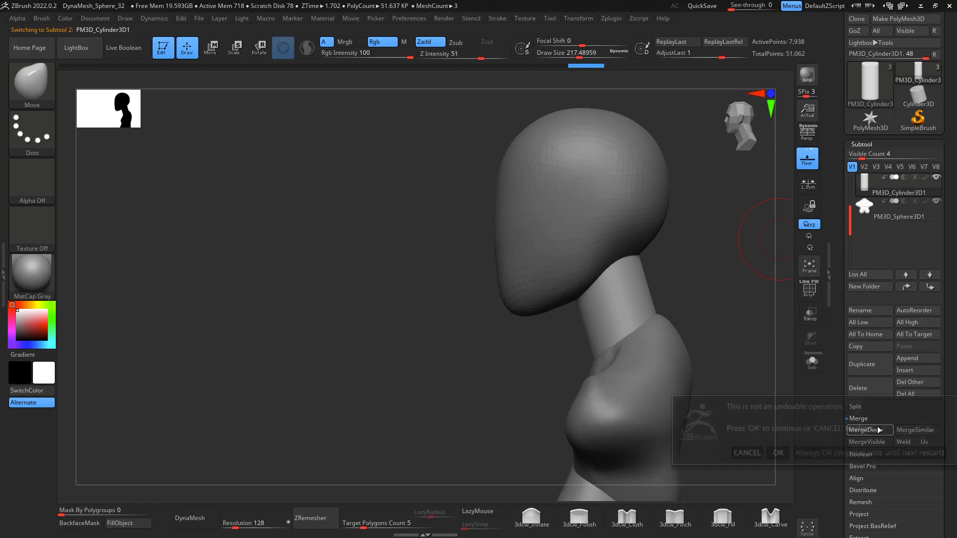
pyautogui.click(782, 453)
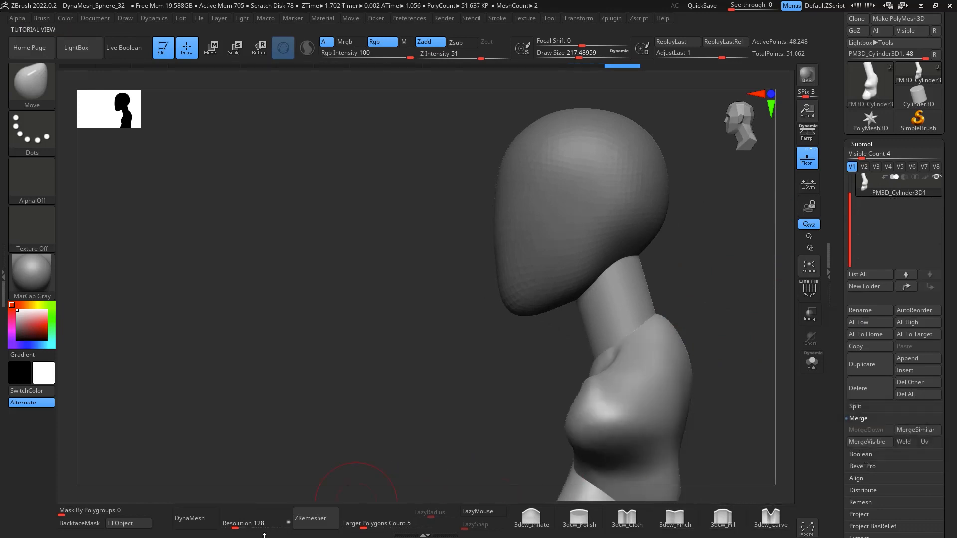
pyautogui.click(196, 524)
pyautogui.moveTo(698, 309); pyautogui.dragTo(743, 301)
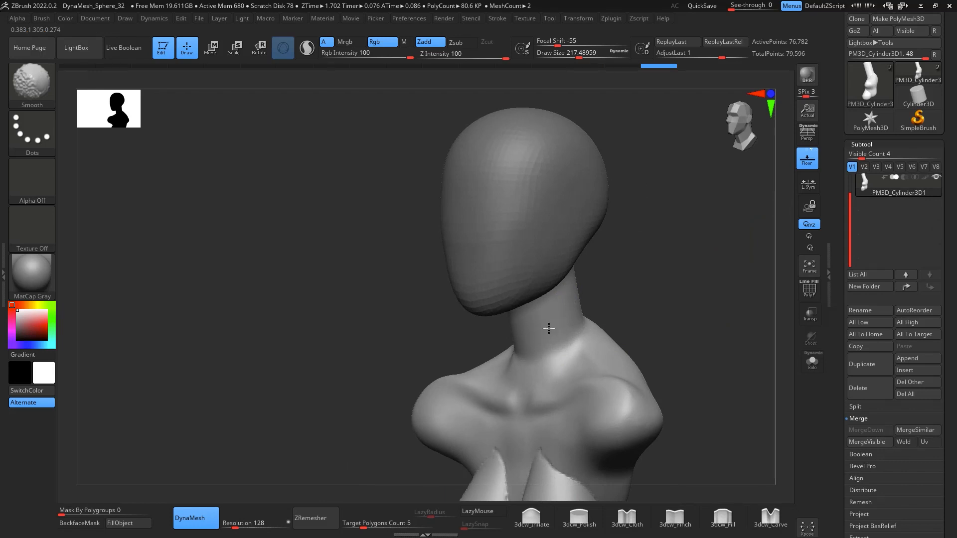
pyautogui.keyDown('shift'); pyautogui.moveTo(571, 302); pyautogui.dragTo(575, 298); pyautogui.keyUp('shift')
pyautogui.moveTo(606, 279); pyautogui.dragTo(649, 265)
pyautogui.keyDown('shift'); pyautogui.moveTo(523, 327); pyautogui.dragTo(512, 324); pyautogui.keyUp('shift')
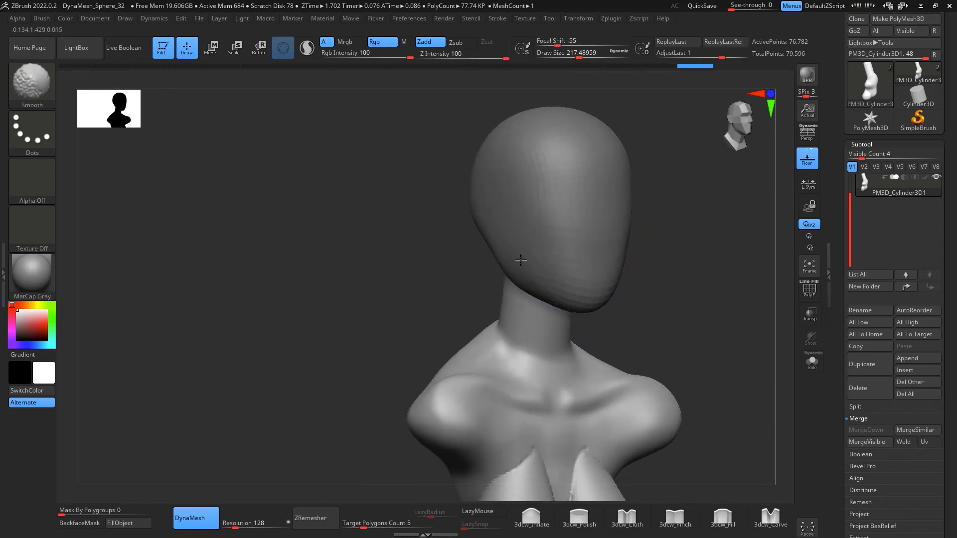
pyautogui.keyDown('shift'); pyautogui.moveTo(521, 261); pyautogui.dragTo(528, 265); pyautogui.keyUp('shift')
pyautogui.moveTo(683, 299)
pyautogui.mouseDown()
pyautogui.moveTo(620, 302)
pyautogui.moveTo(673, 280)
pyautogui.moveTo(727, 290)
pyautogui.mouseUp()
pyautogui.hotkey('ctrl', 'z')
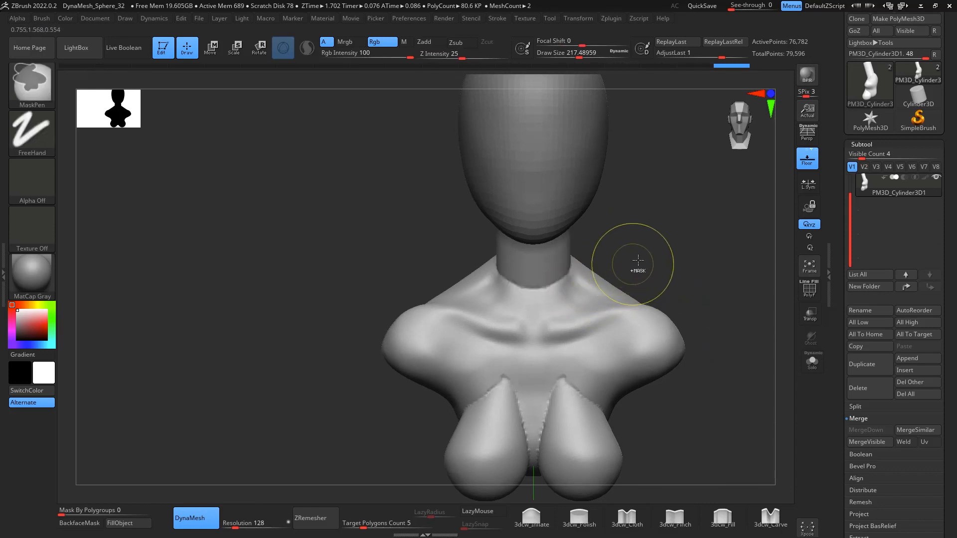
pyautogui.hotkey('ctrl', 'z')
pyautogui.hotkey('ctrl', 'z')
# Smooth the seams at the base of the neck and around the breasts with the brush at draw size about 217
pyautogui.moveTo(683, 237)
pyautogui.mouseDown()
pyautogui.moveTo(642, 248)
pyautogui.moveTo(699, 248)
pyautogui.mouseUp()
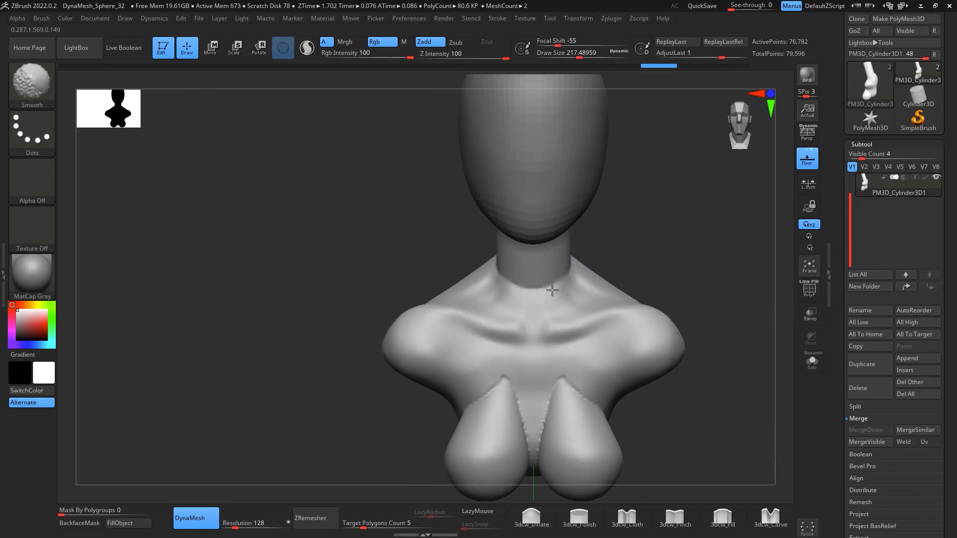
pyautogui.moveTo(576, 267)
pyautogui.mouseDown()
pyautogui.moveTo(593, 238)
pyautogui.moveTo(618, 294)
pyautogui.mouseUp()
pyautogui.moveTo(700, 256)
pyautogui.mouseDown()
pyautogui.moveTo(743, 241)
pyautogui.moveTo(737, 273)
pyautogui.moveTo(735, 186)
pyautogui.mouseUp()
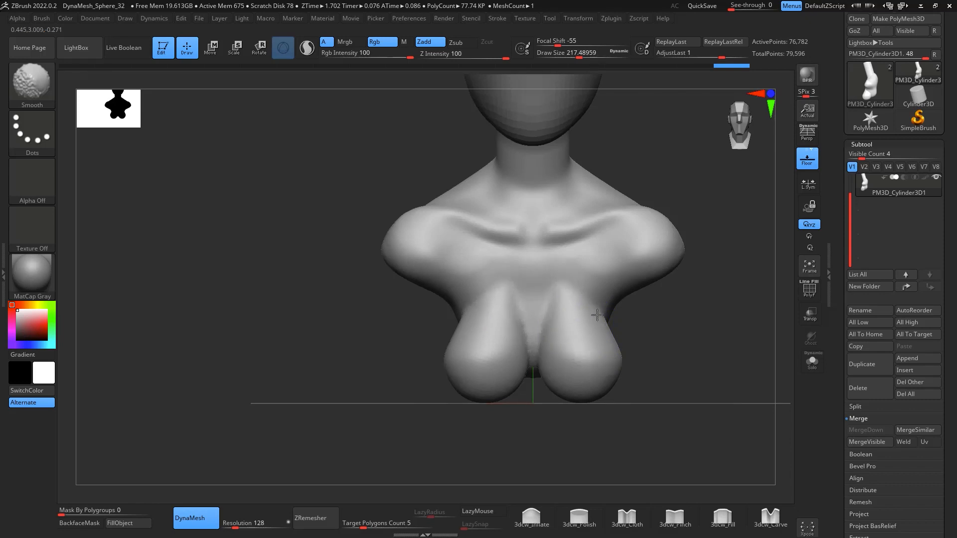
pyautogui.keyDown('shift'); pyautogui.moveTo(537, 395); pyautogui.dragTo(539, 398); pyautogui.keyUp('shift')
pyautogui.keyDown('alt'); pyautogui.moveTo(707, 316); pyautogui.dragTo(706, 415); pyautogui.keyUp('alt')
pyautogui.keyDown('shift'); pyautogui.moveTo(590, 340); pyautogui.dragTo(578, 327); pyautogui.keyUp('shift')
pyautogui.moveTo(728, 233)
pyautogui.mouseDown()
pyautogui.moveTo(686, 233)
pyautogui.moveTo(686, 248)
pyautogui.moveTo(715, 237)
pyautogui.moveTo(696, 268)
pyautogui.moveTo(714, 248)
pyautogui.moveTo(713, 274)
pyautogui.mouseUp()
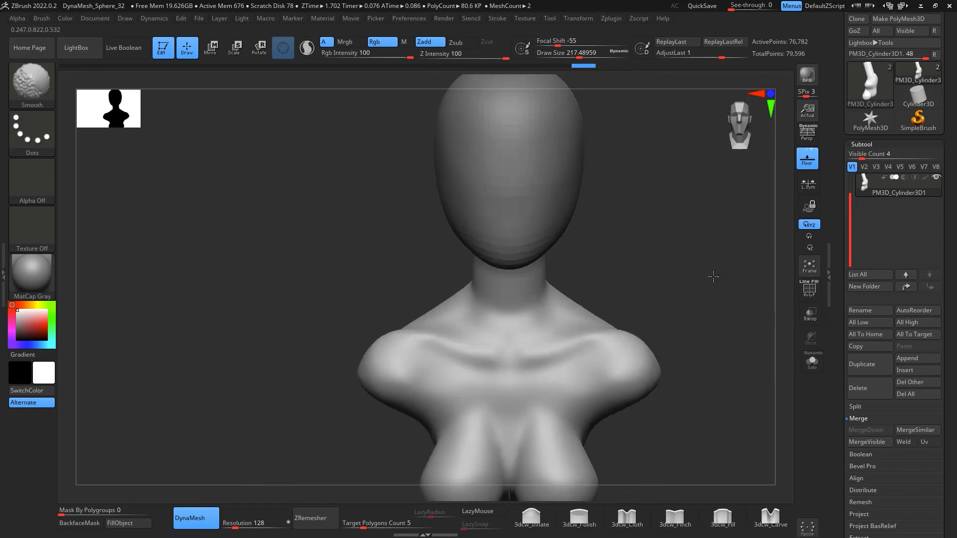
pyautogui.keyDown('alt'); pyautogui.moveTo(703, 341); pyautogui.dragTo(710, 289); pyautogui.keyUp('alt')
pyautogui.moveTo(723, 276)
pyautogui.mouseDown()
pyautogui.moveTo(716, 272)
pyautogui.moveTo(713, 287)
pyautogui.mouseUp()
# Build up the diagonal neck muscles with ClayBuildup at draw size about 90 and smooth them into the neck
pyautogui.press('b')
pyautogui.press('c')
pyautogui.press('b')
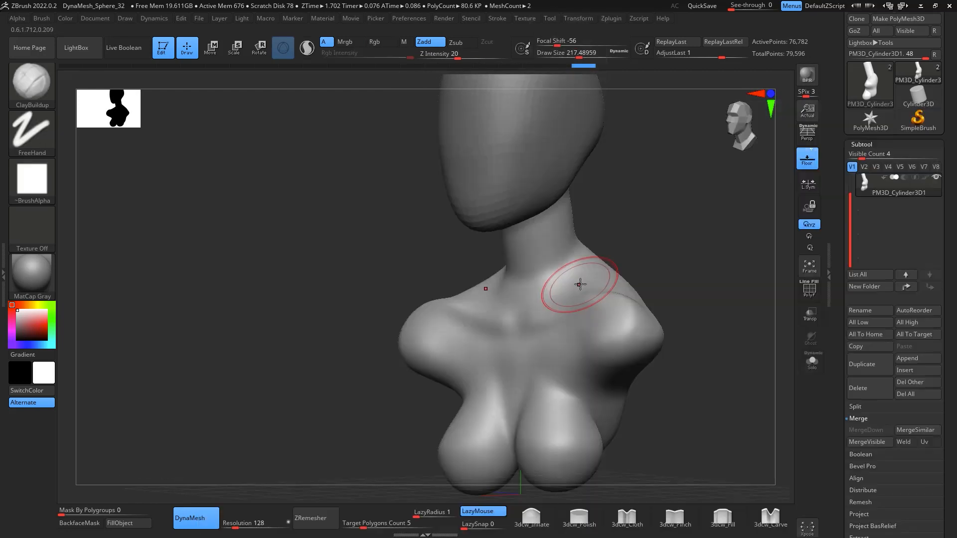
pyautogui.press('space')
pyautogui.moveTo(625, 227)
pyautogui.mouseDown()
pyautogui.moveTo(651, 213)
pyautogui.moveTo(621, 228)
pyautogui.mouseUp()
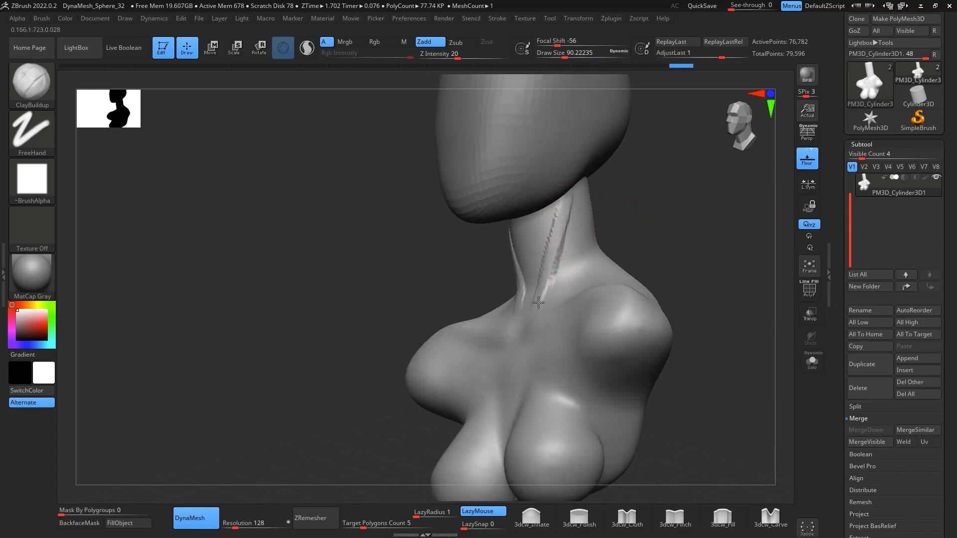
pyautogui.press('shift')
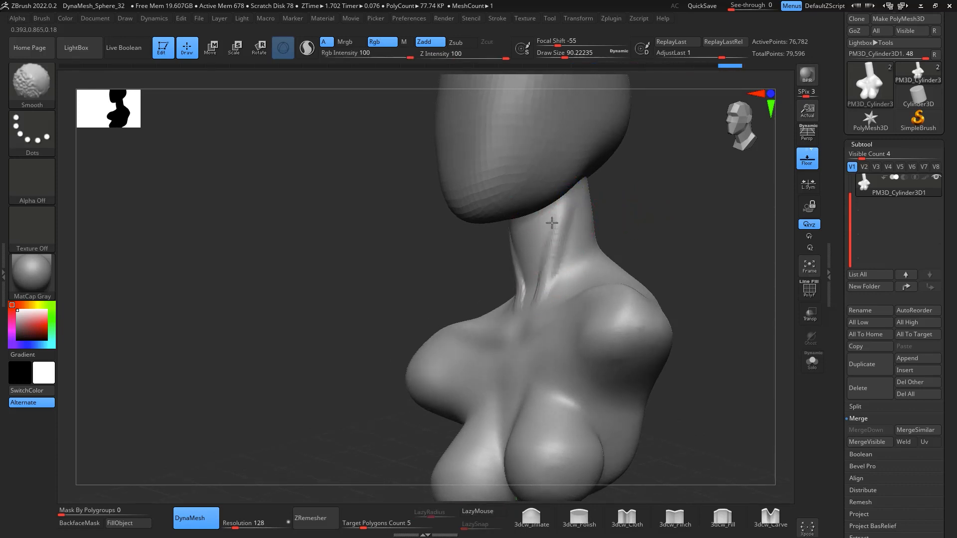
pyautogui.keyDown('shift'); pyautogui.moveTo(552, 223); pyautogui.dragTo(557, 225); pyautogui.keyUp('shift')
# Sculpt the throat between the neck muscles with ClayBuildup and smooth its surface
pyautogui.moveTo(618, 215); pyautogui.dragTo(646, 210)
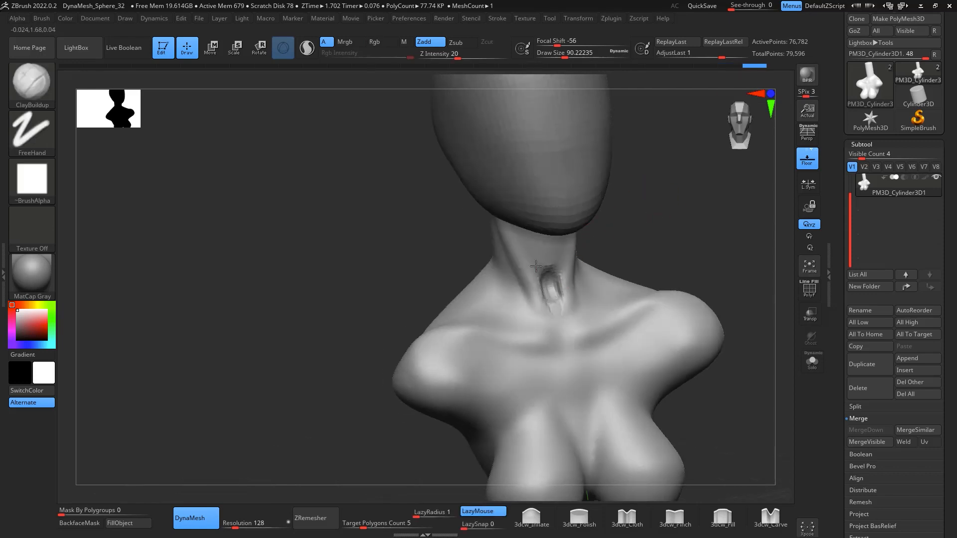
pyautogui.press('shift')
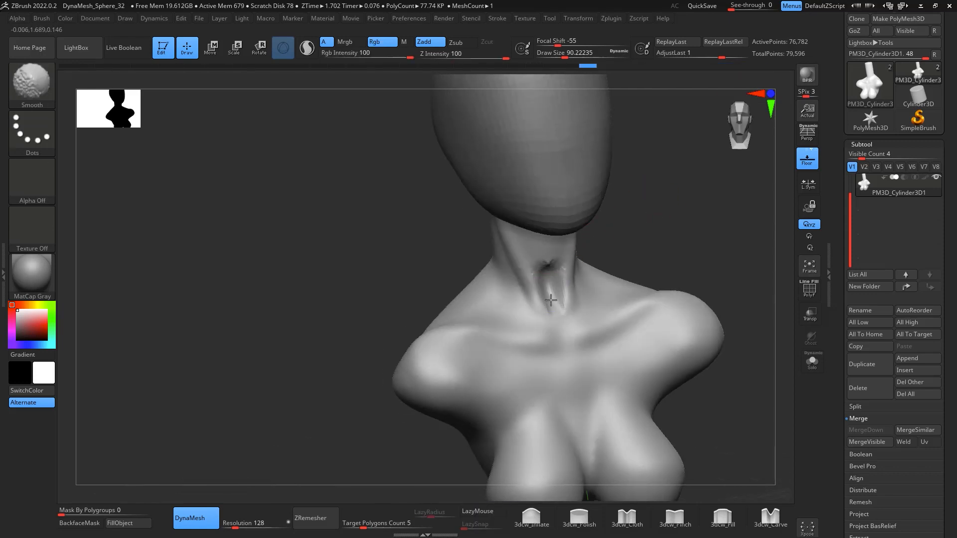
pyautogui.keyDown('shift'); pyautogui.moveTo(550, 300); pyautogui.dragTo(559, 303); pyautogui.keyUp('shift')
pyautogui.moveTo(640, 192); pyautogui.dragTo(623, 212)
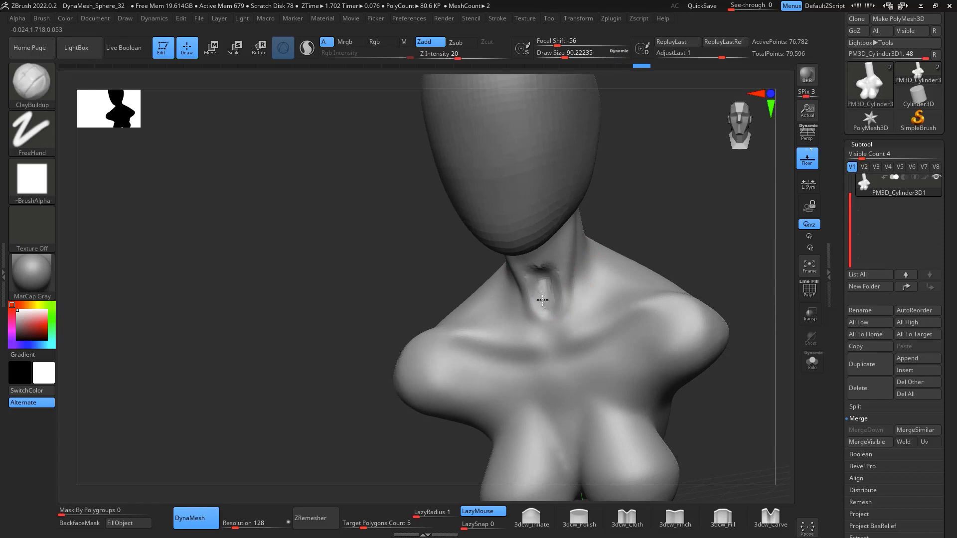
pyautogui.press('shift')
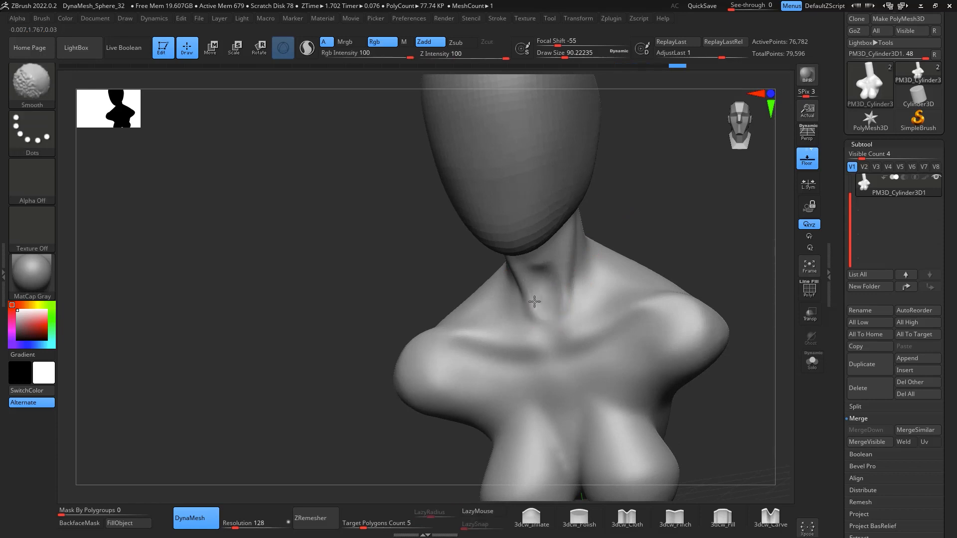
# Reinforce the long neck muscles from jaw to collarbone with ClayBuildup and smooth the strokes
pyautogui.moveTo(614, 214); pyautogui.dragTo(572, 284)
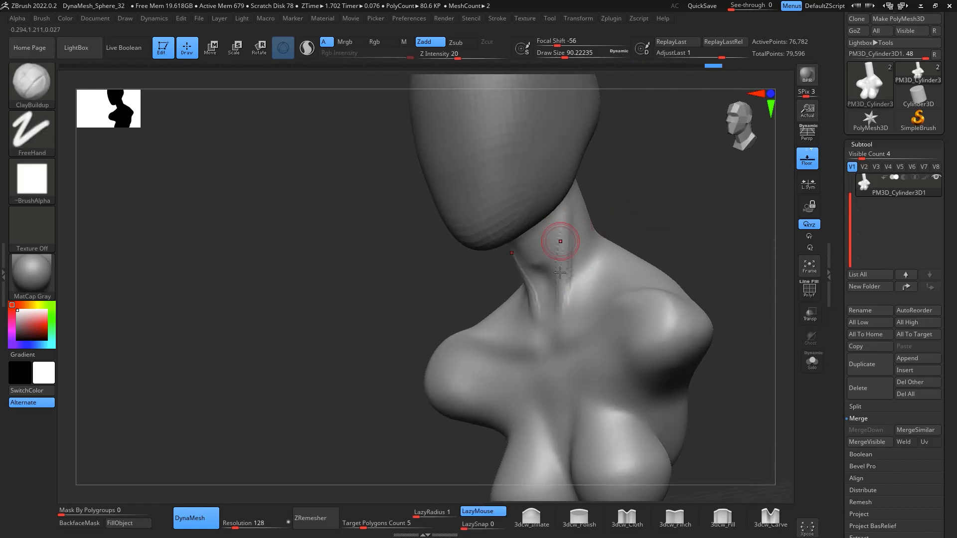
pyautogui.moveTo(648, 204)
pyautogui.mouseDown()
pyautogui.moveTo(671, 175)
pyautogui.moveTo(676, 184)
pyautogui.moveTo(656, 196)
pyautogui.mouseUp()
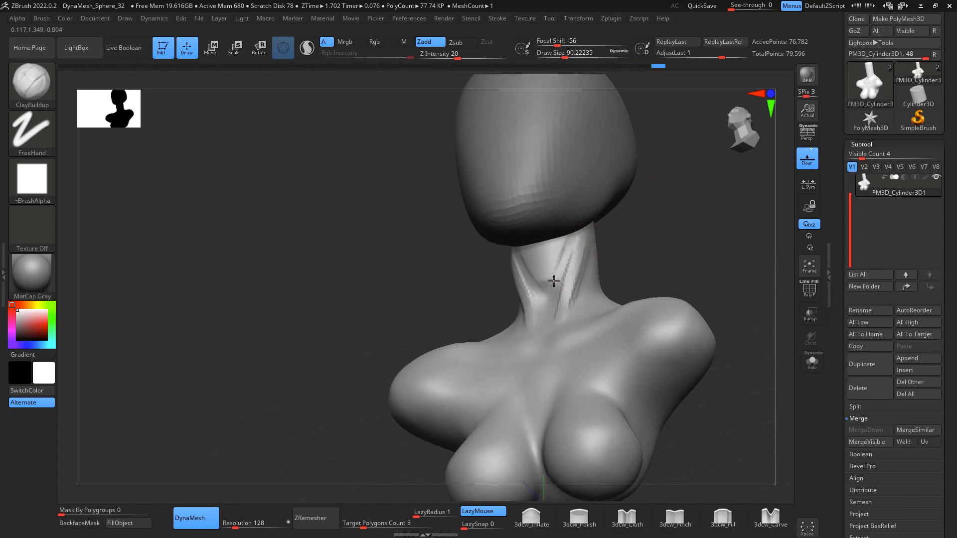
pyautogui.press('shift')
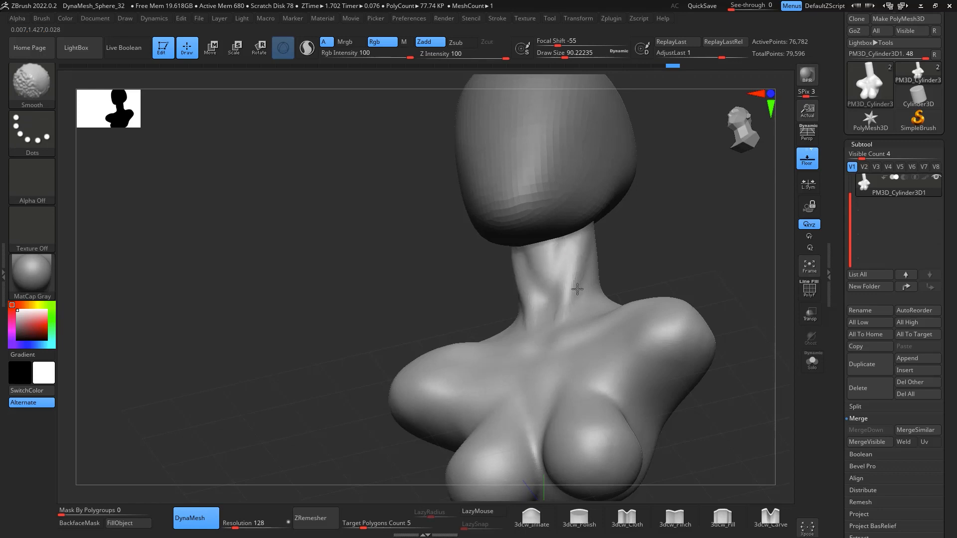
pyautogui.keyDown('shift'); pyautogui.moveTo(577, 290); pyautogui.dragTo(575, 302); pyautogui.keyUp('shift')
pyautogui.moveTo(659, 240); pyautogui.dragTo(675, 280)
pyautogui.keyDown('shift'); pyautogui.moveTo(575, 313); pyautogui.dragTo(590, 273); pyautogui.keyUp('shift')
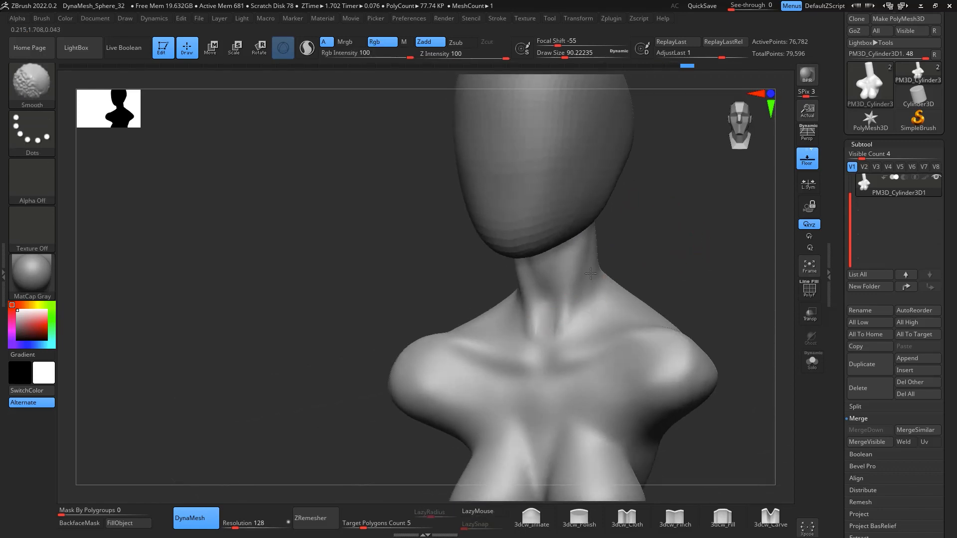
# Add clay along the outer sides of the neck base and blend it softly toward the collarbones
pyautogui.moveTo(652, 234); pyautogui.dragTo(679, 264)
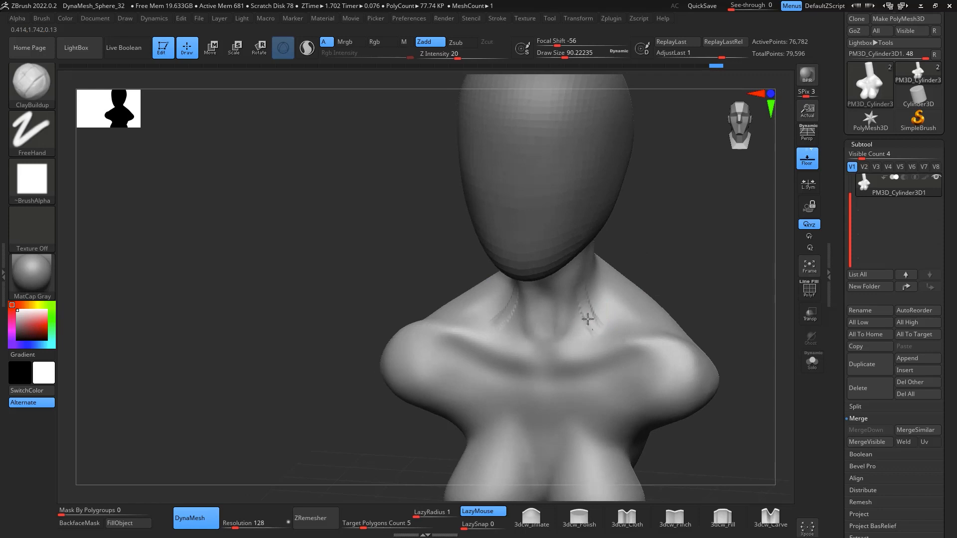
pyautogui.moveTo(584, 303); pyautogui.dragTo(581, 289)
pyautogui.moveTo(631, 256)
pyautogui.mouseDown()
pyautogui.moveTo(668, 256)
pyautogui.moveTo(618, 249)
pyautogui.mouseUp()
pyautogui.keyDown('shift'); pyautogui.moveTo(579, 302); pyautogui.dragTo(576, 316); pyautogui.keyUp('shift')
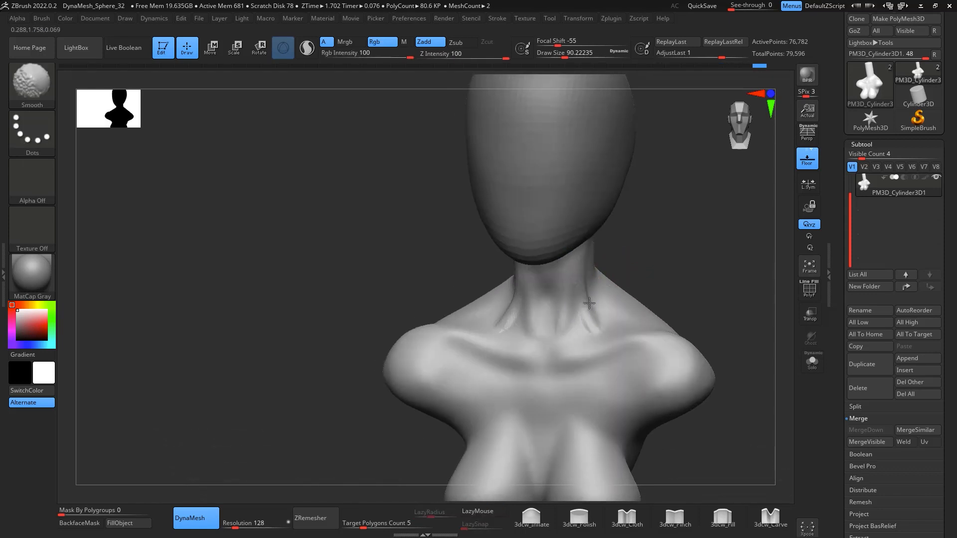
pyautogui.hotkey('ctrl', 'z')
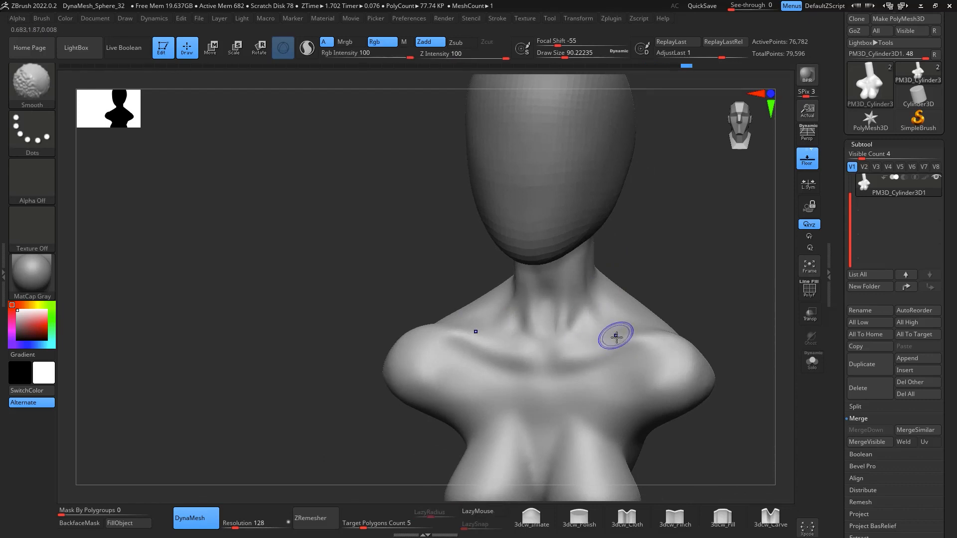
pyautogui.keyDown('shift'); pyautogui.moveTo(616, 338); pyautogui.dragTo(618, 336); pyautogui.keyUp('shift')
# Build up both collarbones with ClayBuildup at draw size about 90 and smooth the ridges
pyautogui.moveTo(682, 264)
pyautogui.mouseDown()
pyautogui.moveTo(716, 259)
pyautogui.moveTo(718, 304)
pyautogui.moveTo(705, 308)
pyautogui.mouseUp()
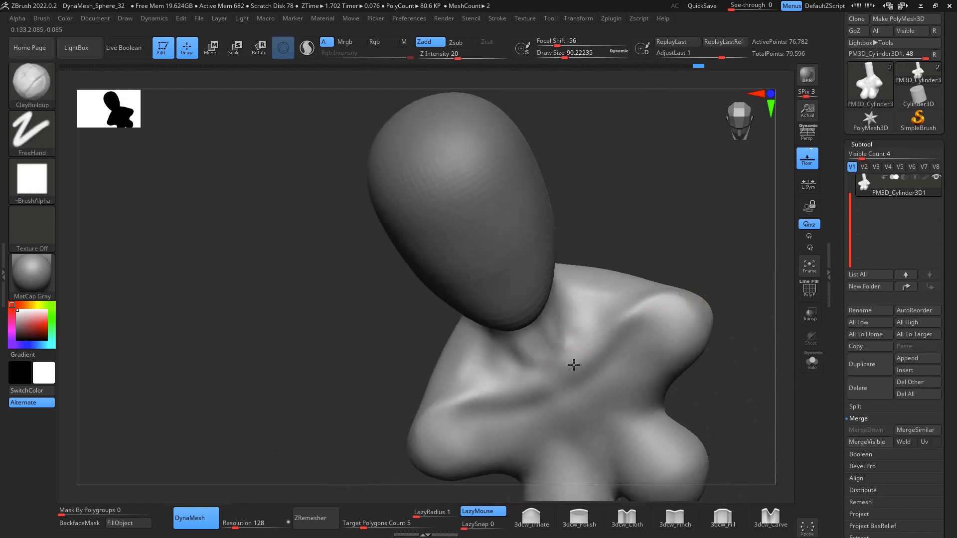
pyautogui.moveTo(592, 358); pyautogui.dragTo(584, 371)
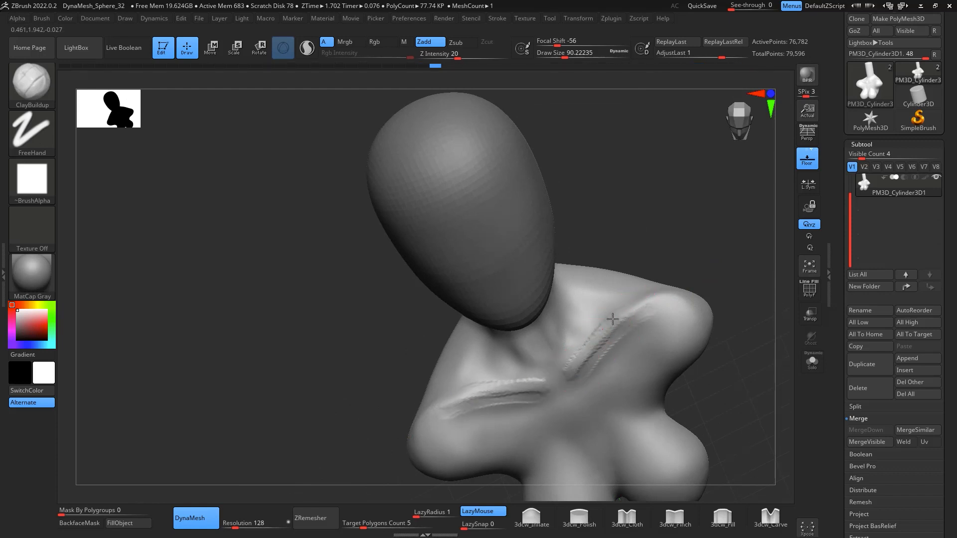
pyautogui.press('shift')
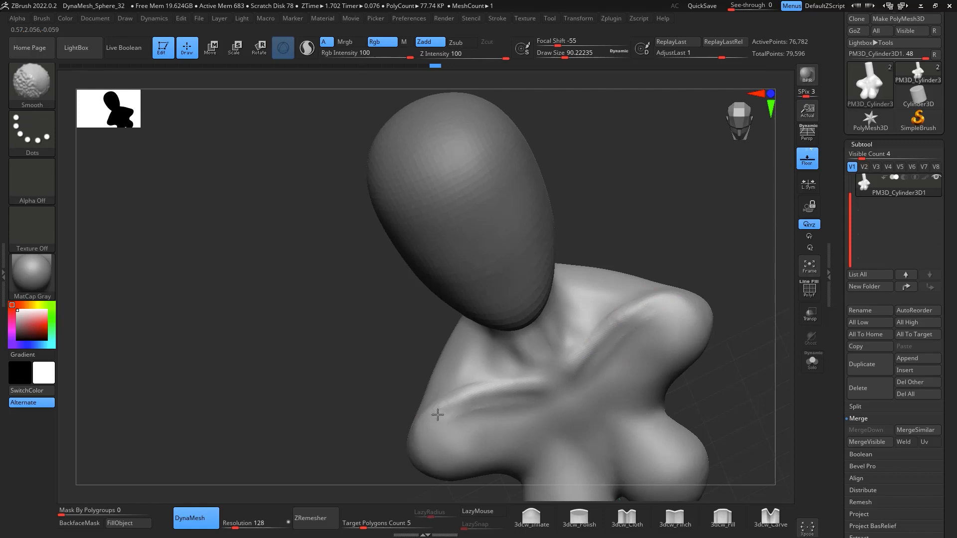
# Reshape the tops of the shoulders with the Move brush at draw size about 223
pyautogui.moveTo(698, 231)
pyautogui.keyDown('shift'); pyautogui.mouseDown()
pyautogui.moveTo(731, 252)
pyautogui.moveTo(666, 274)
pyautogui.moveTo(698, 272)
pyautogui.mouseUp(); pyautogui.keyUp('shift')
pyautogui.press('b')
pyautogui.press('m')
pyautogui.press('v')
pyautogui.press('space')
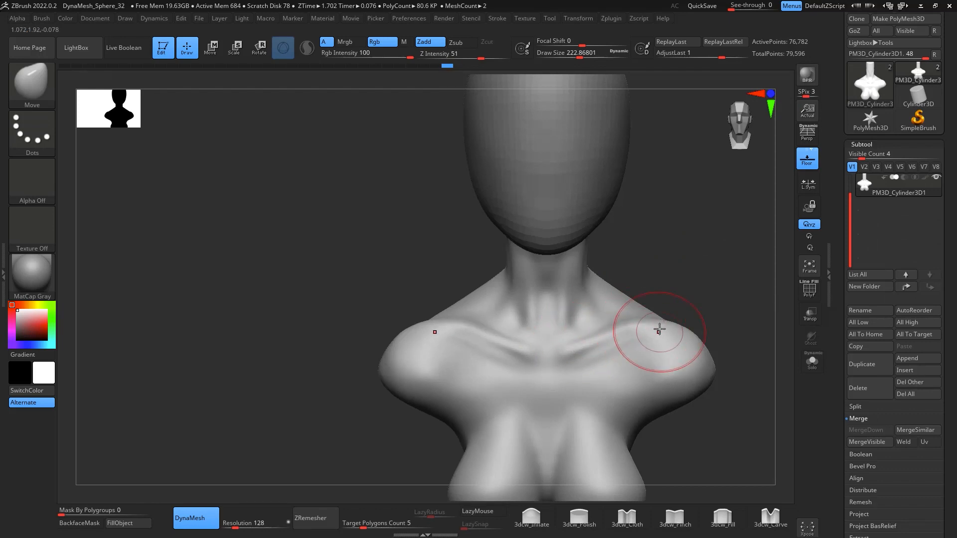
pyautogui.moveTo(670, 329); pyautogui.dragTo(687, 321)
pyautogui.moveTo(687, 279); pyautogui.dragTo(705, 276)
pyautogui.moveTo(665, 321); pyautogui.dragTo(660, 314)
pyautogui.moveTo(691, 277)
pyautogui.mouseDown()
pyautogui.moveTo(756, 270)
pyautogui.moveTo(688, 284)
pyautogui.moveTo(733, 265)
pyautogui.moveTo(758, 239)
pyautogui.moveTo(708, 251)
pyautogui.mouseUp()
pyautogui.press('space')
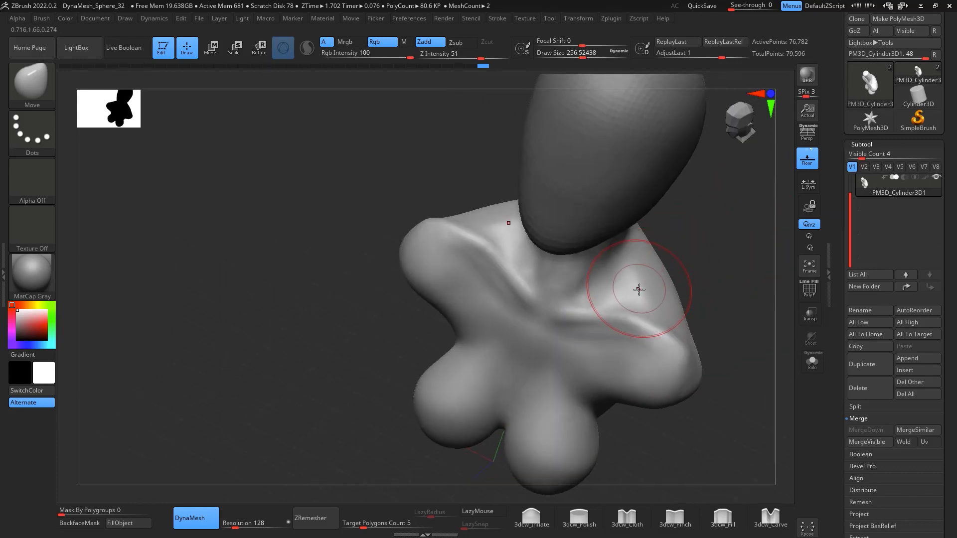
# Add clay between neck and shoulders above the collarbones with ClayBuildup at draw size about 167, and smooth it
pyautogui.press('b')
pyautogui.press('c')
pyautogui.press('b')
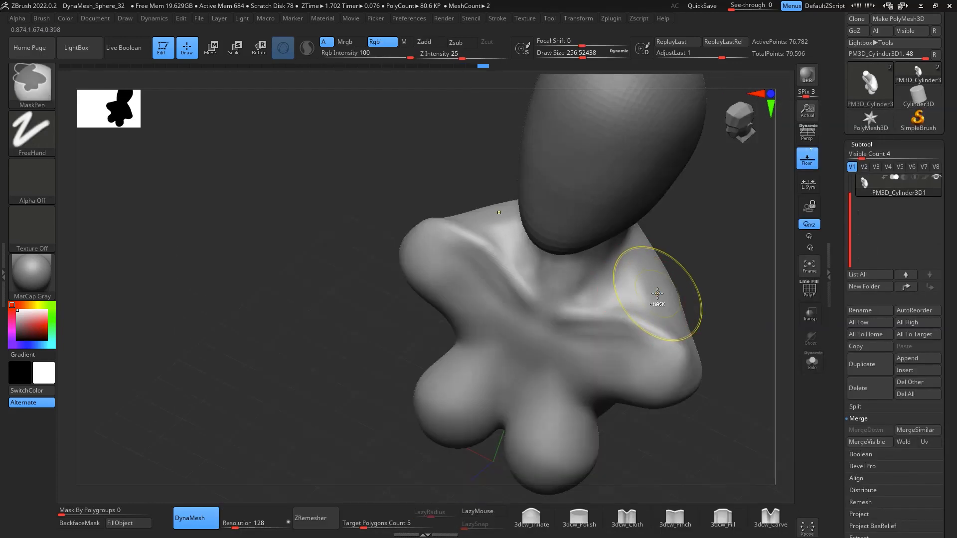
pyautogui.press('space')
pyautogui.moveTo(656, 291); pyautogui.dragTo(643, 287)
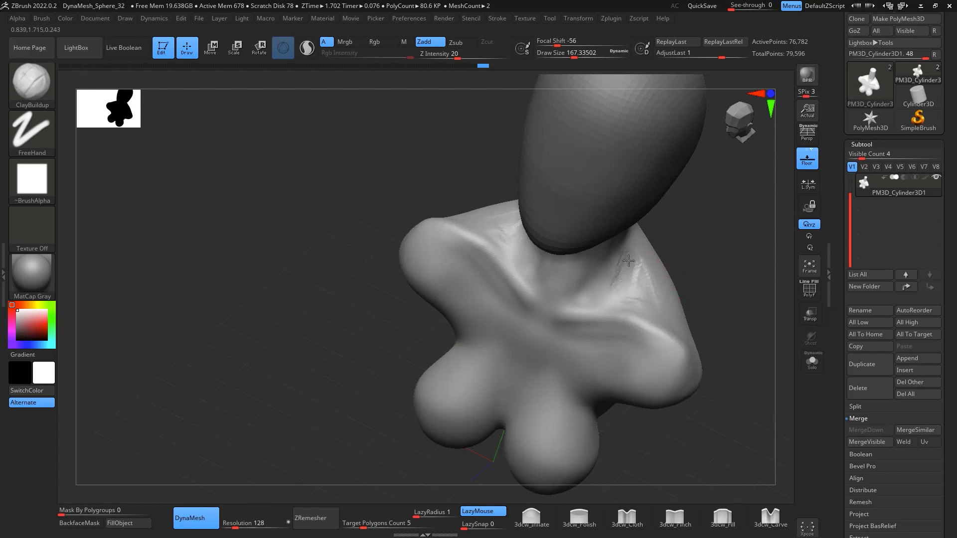
pyautogui.press('shift')
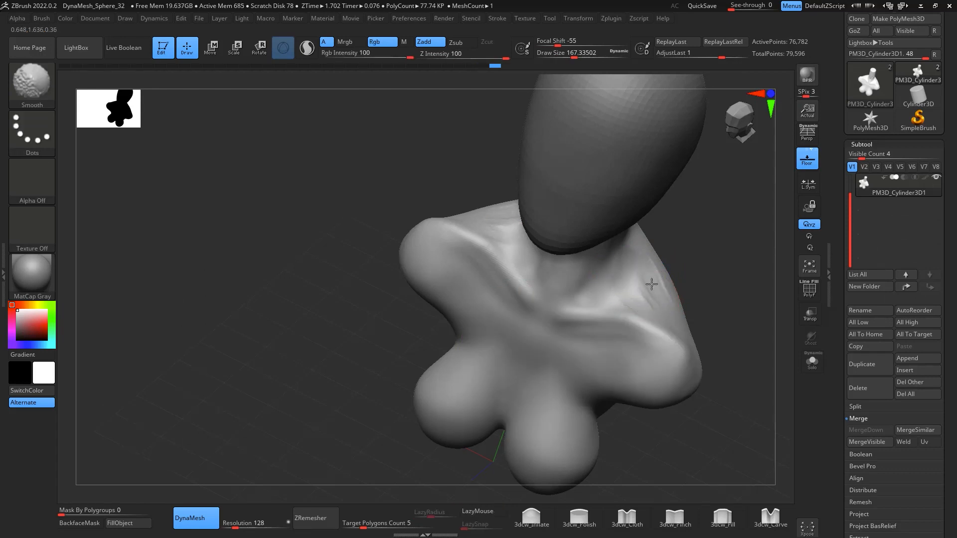
# Build up the upper breasts where they meet the chest with ClayBuildup, and smooth the strokes
pyautogui.moveTo(730, 296)
pyautogui.keyDown('shift'); pyautogui.mouseDown()
pyautogui.moveTo(738, 306)
pyautogui.moveTo(762, 286)
pyautogui.moveTo(731, 284)
pyautogui.mouseUp(); pyautogui.keyUp('shift')
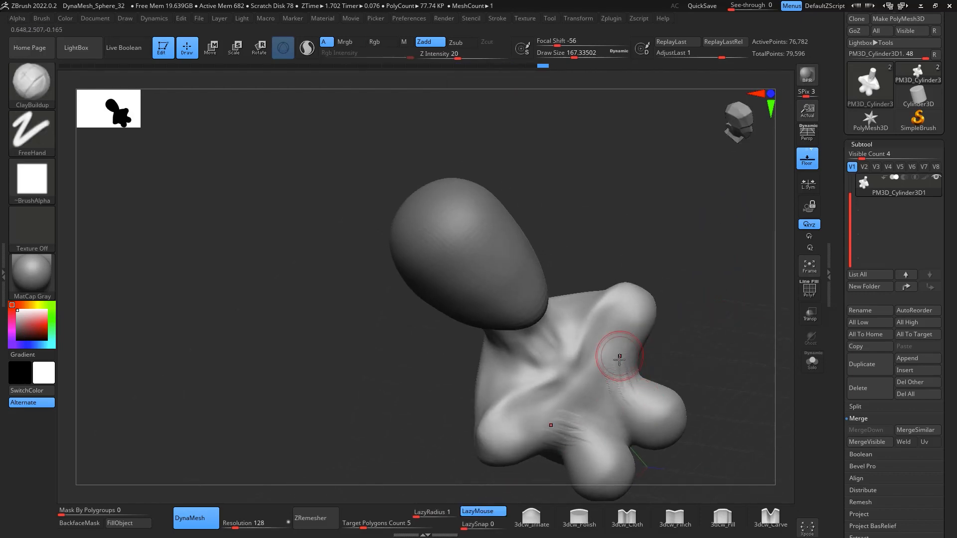
pyautogui.moveTo(629, 424); pyautogui.dragTo(623, 359)
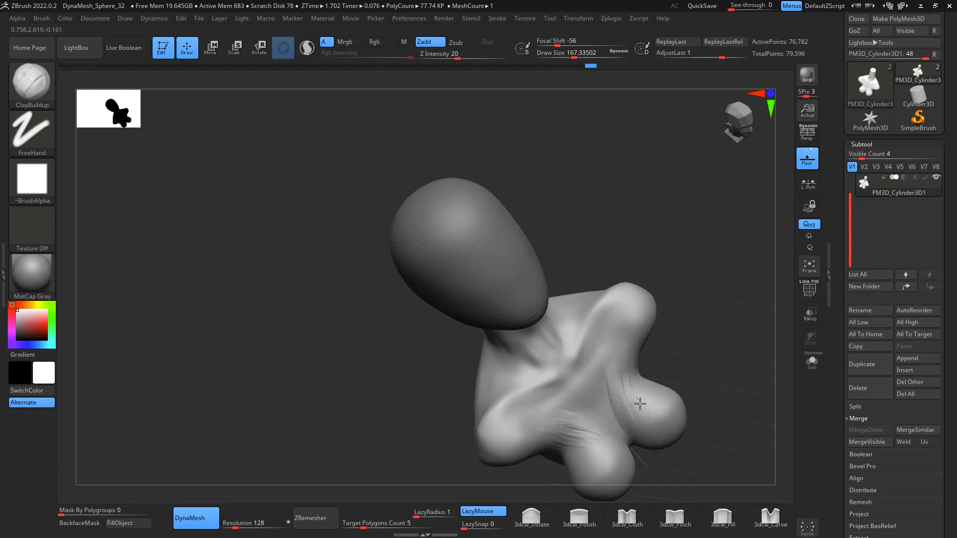
pyautogui.moveTo(640, 403); pyautogui.dragTo(630, 411)
pyautogui.press('shift')
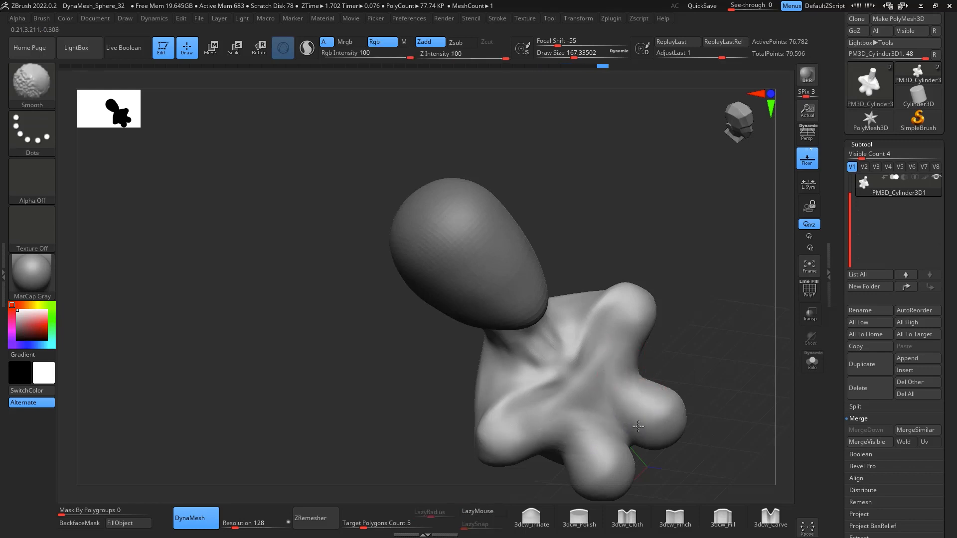
# Add clay across the upper chest below the collarbones and blend it smoothly into the shoulders
pyautogui.moveTo(703, 293); pyautogui.dragTo(693, 319)
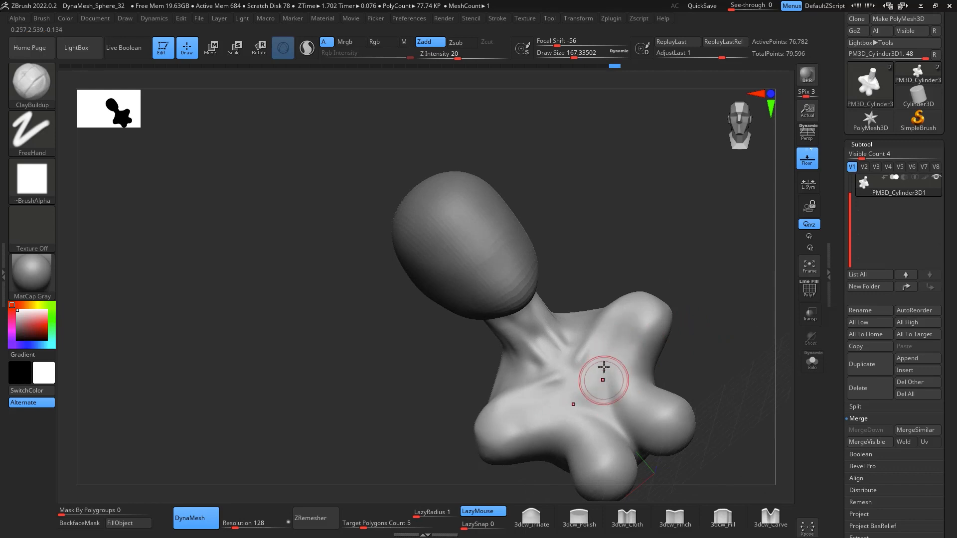
pyautogui.press('shift')
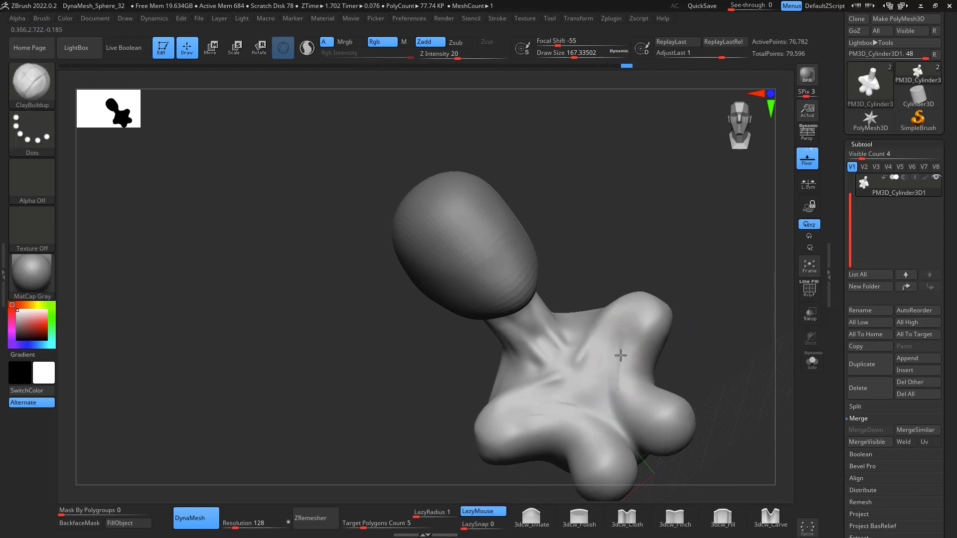
pyautogui.keyDown('shift'); pyautogui.moveTo(600, 373); pyautogui.dragTo(630, 355); pyautogui.keyUp('shift')
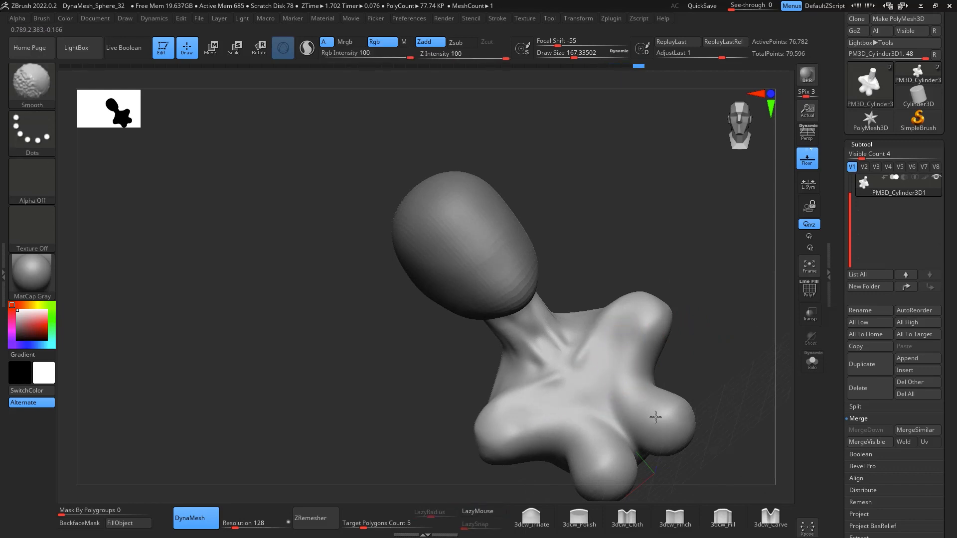
# Add clay down the back of the neck and out across the upper back with ClayBuildup, and smooth it
pyautogui.moveTo(736, 389)
pyautogui.mouseDown()
pyautogui.moveTo(747, 365)
pyautogui.moveTo(737, 312)
pyautogui.moveTo(756, 309)
pyautogui.moveTo(603, 257)
pyautogui.mouseUp()
pyautogui.press('shift')
pyautogui.keyDown('shift'); pyautogui.moveTo(688, 246); pyautogui.dragTo(618, 250); pyautogui.keyUp('shift')
pyautogui.moveTo(553, 271); pyautogui.dragTo(536, 321)
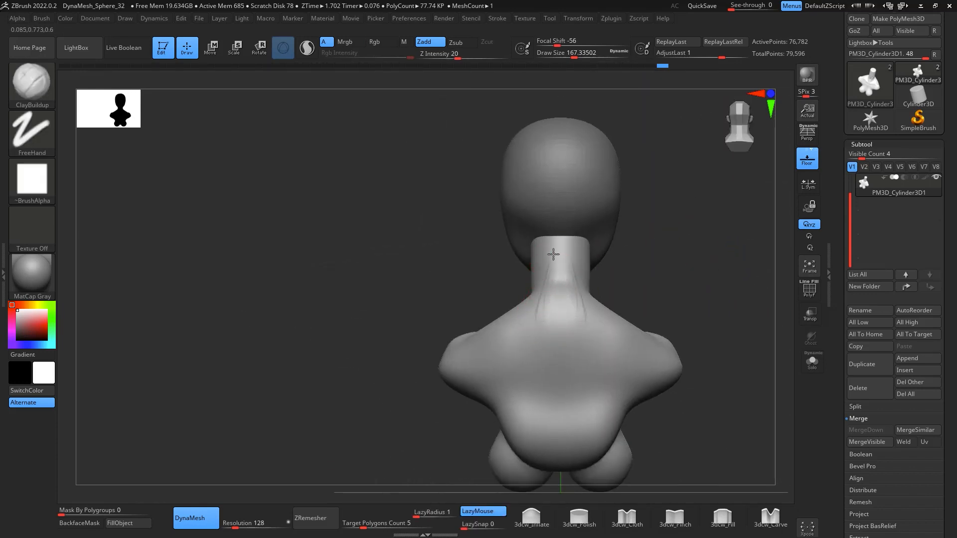
pyautogui.moveTo(547, 273); pyautogui.dragTo(533, 329)
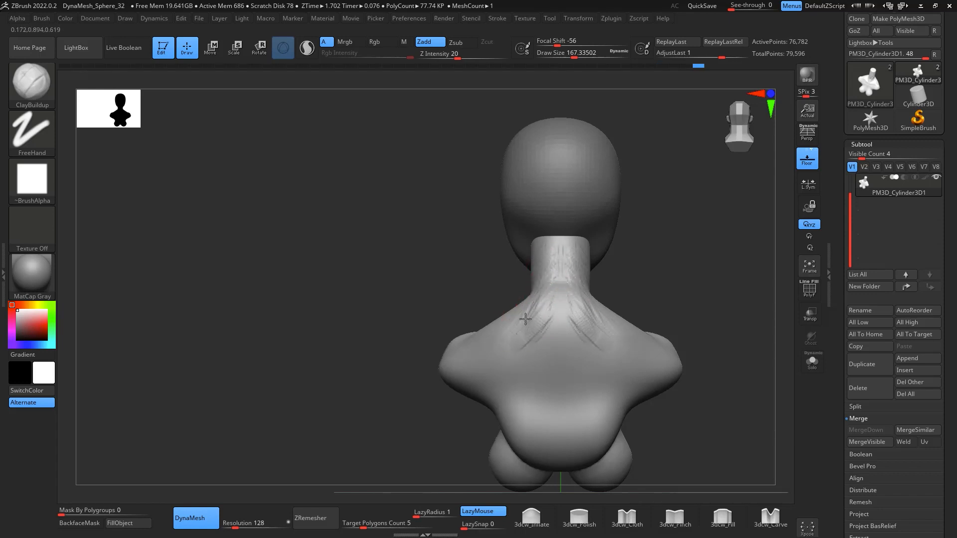
pyautogui.keyDown('shift'); pyautogui.moveTo(545, 299); pyautogui.dragTo(553, 260); pyautogui.keyUp('shift')
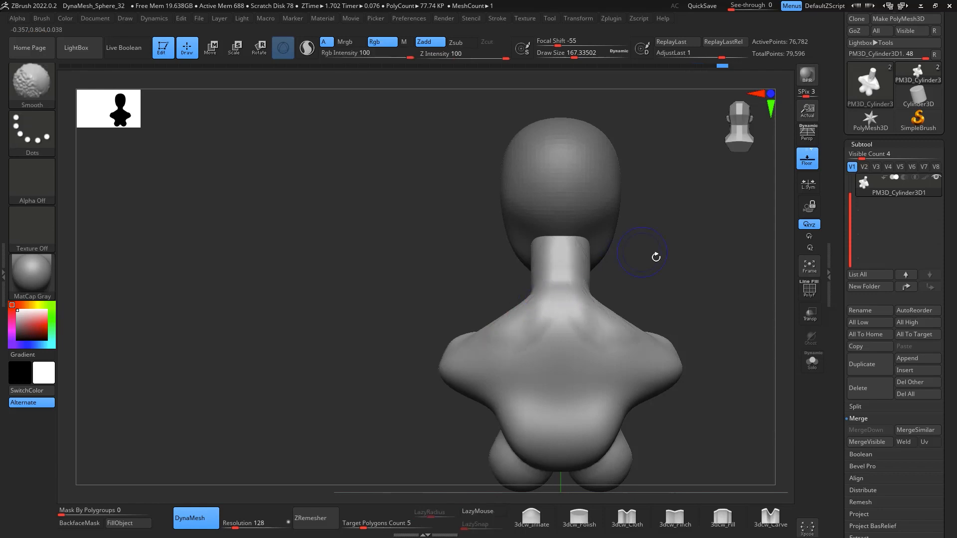
pyautogui.moveTo(656, 257); pyautogui.dragTo(577, 292)
pyautogui.moveTo(636, 267); pyautogui.dragTo(605, 275)
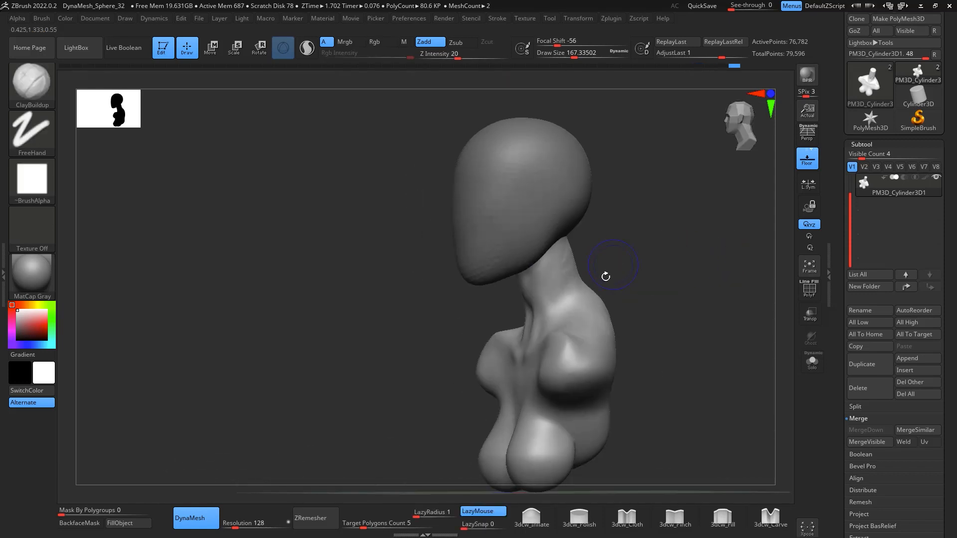
pyautogui.keyDown('shift'); pyautogui.moveTo(561, 301); pyautogui.dragTo(585, 275); pyautogui.keyUp('shift')
# Reshape the front and back profile of the neck with the Move brush at draw size about 268
pyautogui.moveTo(628, 251)
pyautogui.keyDown('shift'); pyautogui.mouseDown()
pyautogui.moveTo(666, 231)
pyautogui.moveTo(673, 264)
pyautogui.moveTo(677, 218)
pyautogui.moveTo(703, 274)
pyautogui.moveTo(720, 243)
pyautogui.moveTo(654, 254)
pyautogui.mouseUp(); pyautogui.keyUp('shift')
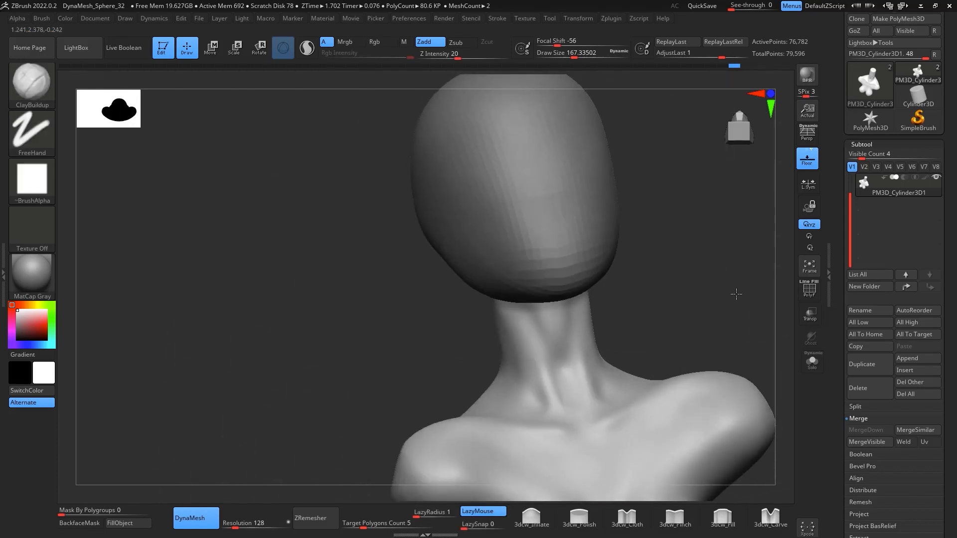
pyautogui.keyDown('shift'); pyautogui.moveTo(732, 264); pyautogui.dragTo(754, 279); pyautogui.keyUp('shift')
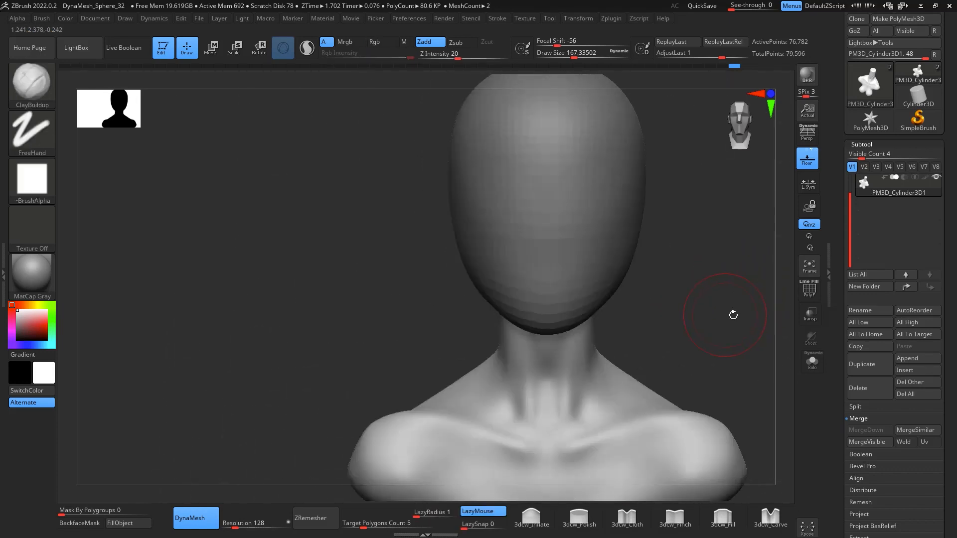
pyautogui.keyDown('shift'); pyautogui.moveTo(733, 314); pyautogui.dragTo(771, 311); pyautogui.keyUp('shift')
pyautogui.keyDown('alt'); pyautogui.moveTo(740, 382); pyautogui.dragTo(607, 335); pyautogui.keyUp('alt')
pyautogui.press('b')
pyautogui.press('m')
pyautogui.press('v')
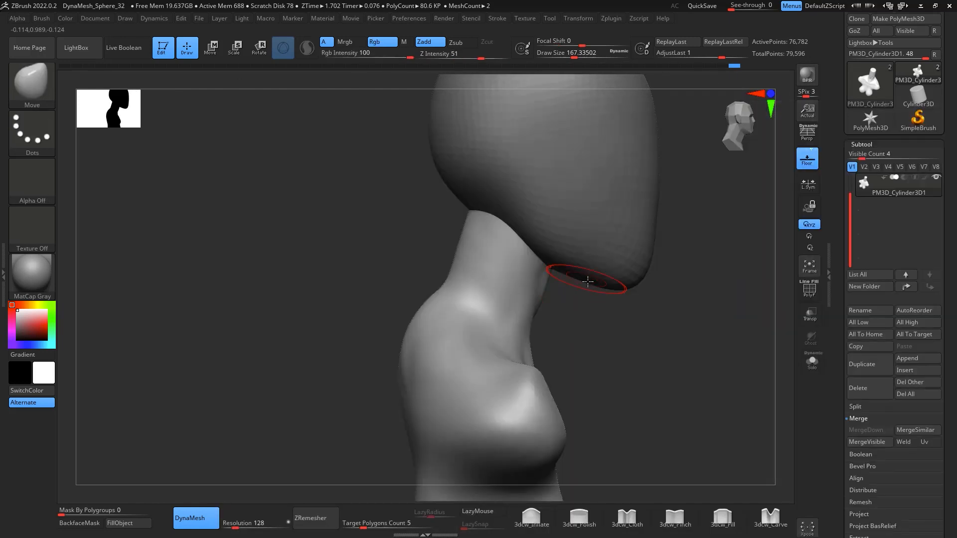
pyautogui.press('space')
pyautogui.moveTo(589, 281); pyautogui.dragTo(597, 281)
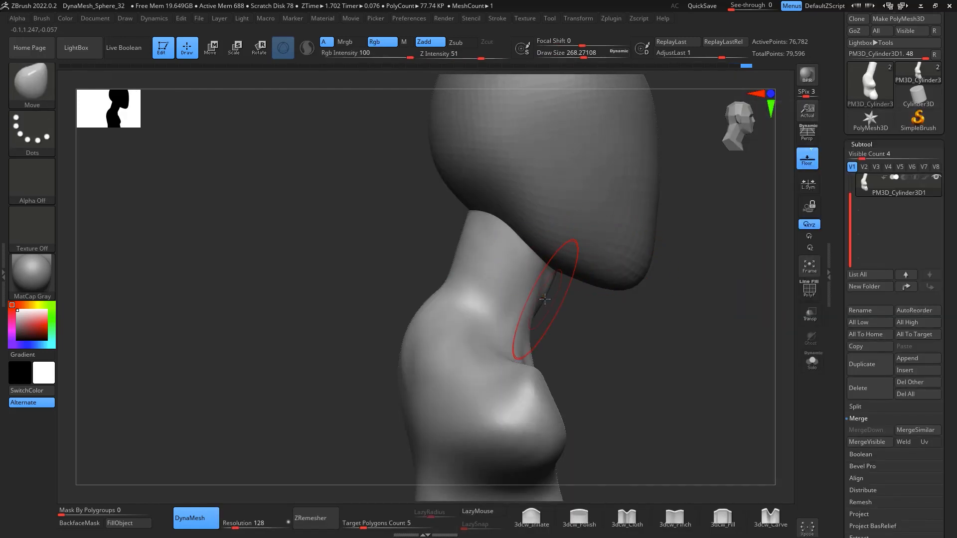
pyautogui.moveTo(535, 306); pyautogui.dragTo(532, 303)
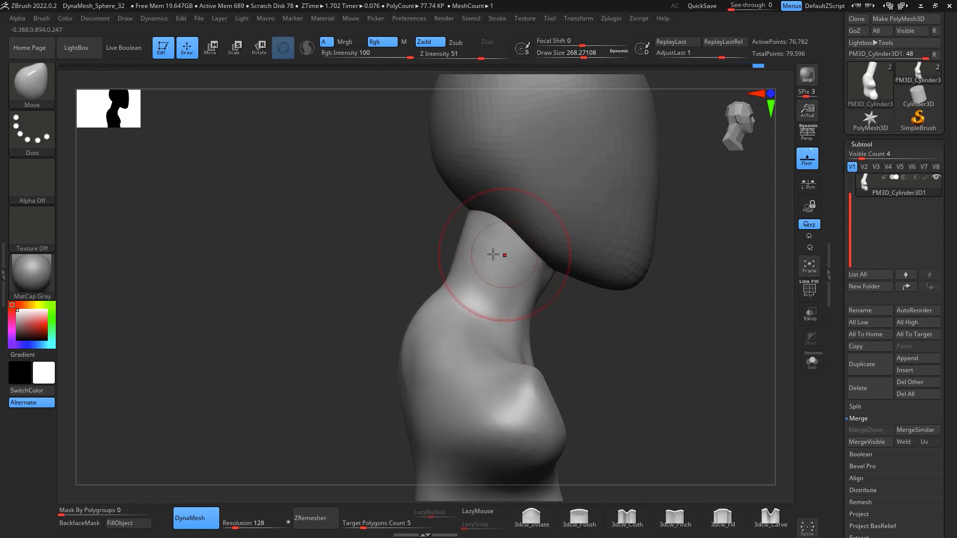
pyautogui.moveTo(465, 237); pyautogui.dragTo(473, 241)
# Carve a spine groove down the back of the neck and torso with DamStandard at draw size about 197, and soften it
pyautogui.press('space')
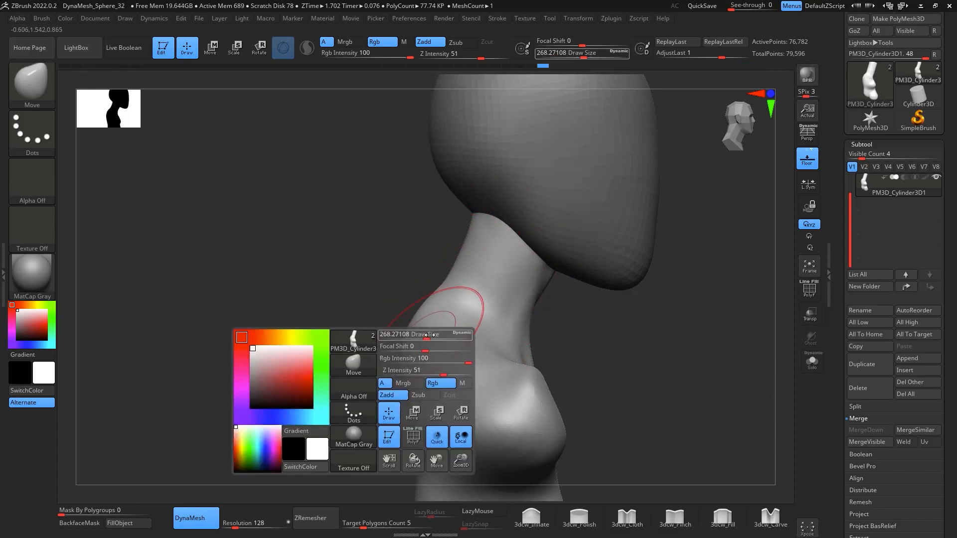
pyautogui.moveTo(598, 384)
pyautogui.mouseDown()
pyautogui.moveTo(673, 378)
pyautogui.moveTo(666, 319)
pyautogui.mouseUp()
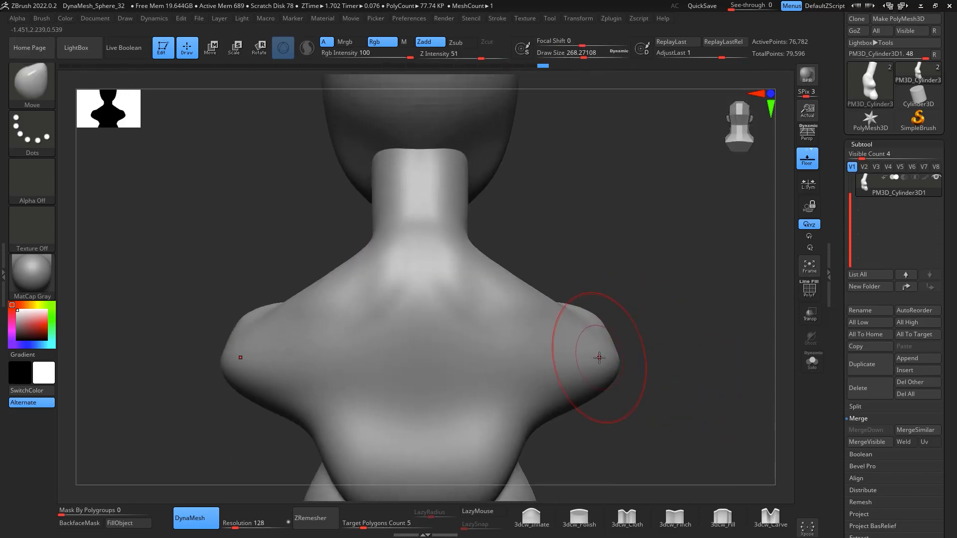
pyautogui.press('b')
pyautogui.press('d')
pyautogui.press('s')
pyautogui.press('space')
pyautogui.moveTo(432, 233); pyautogui.dragTo(425, 233)
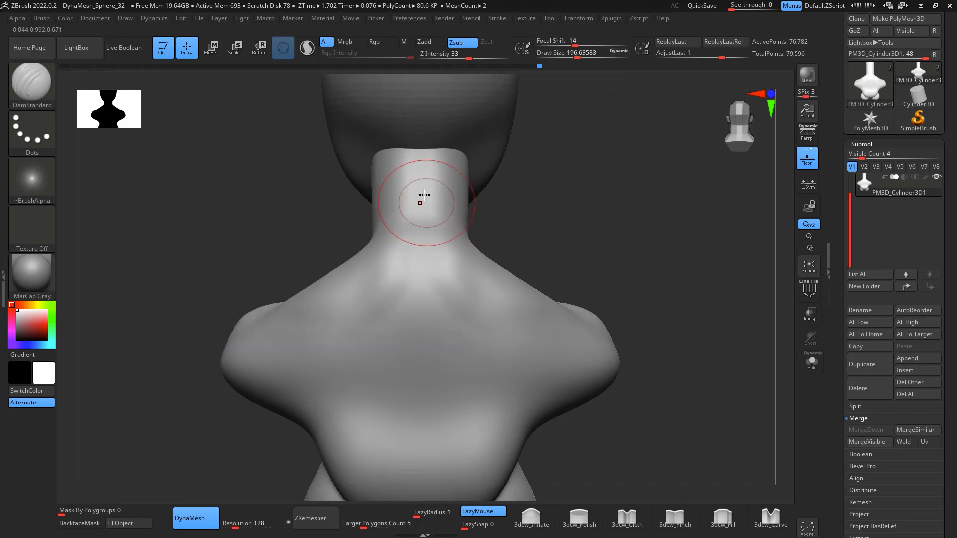
pyautogui.moveTo(419, 154)
pyautogui.mouseDown()
pyautogui.moveTo(427, 366)
pyautogui.moveTo(425, 198)
pyautogui.mouseUp()
pyautogui.keyDown('shift'); pyautogui.moveTo(422, 379); pyautogui.dragTo(424, 319); pyautogui.keyUp('shift')
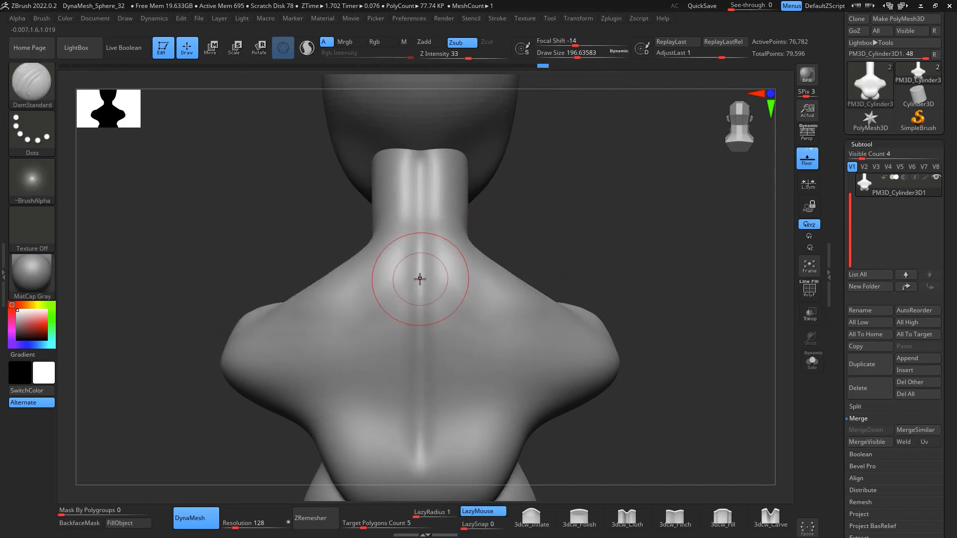
pyautogui.moveTo(419, 279)
pyautogui.mouseDown()
pyautogui.moveTo(420, 290)
pyautogui.moveTo(421, 262)
pyautogui.moveTo(426, 281)
pyautogui.mouseUp()
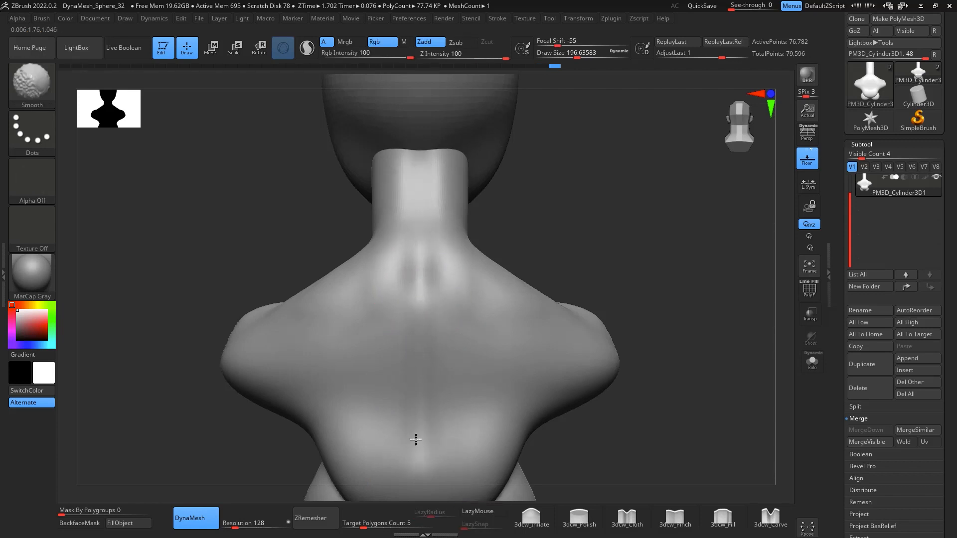
pyautogui.keyDown('shift'); pyautogui.moveTo(415, 440); pyautogui.dragTo(422, 268); pyautogui.keyUp('shift')
# Select the PolySphere head subtool and append a sphere as a new subtool
pyautogui.moveTo(588, 304)
pyautogui.mouseDown()
pyautogui.moveTo(668, 306)
pyautogui.moveTo(629, 284)
pyautogui.moveTo(596, 318)
pyautogui.moveTo(656, 252)
pyautogui.moveTo(697, 289)
pyautogui.moveTo(691, 268)
pyautogui.moveTo(698, 329)
pyautogui.mouseUp()
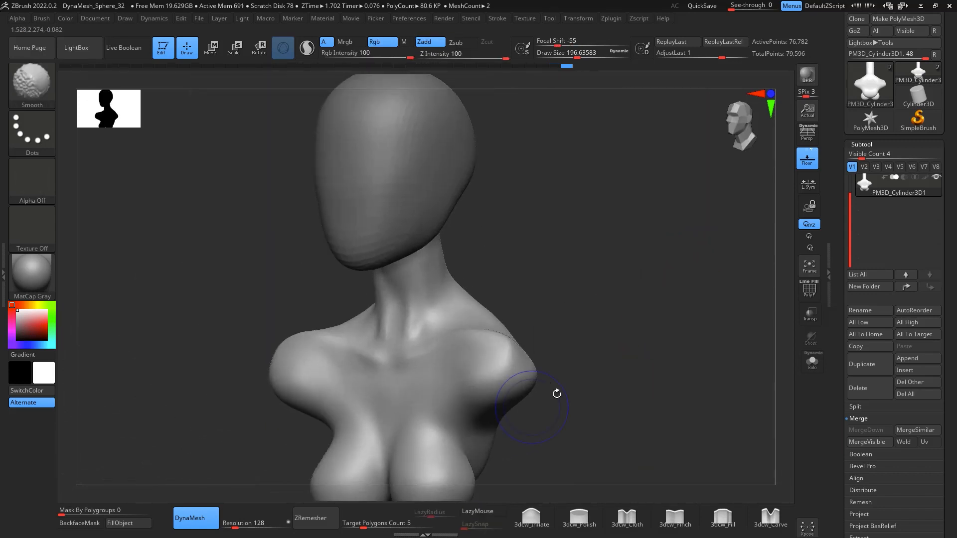
pyautogui.moveTo(598, 380); pyautogui.dragTo(718, 240)
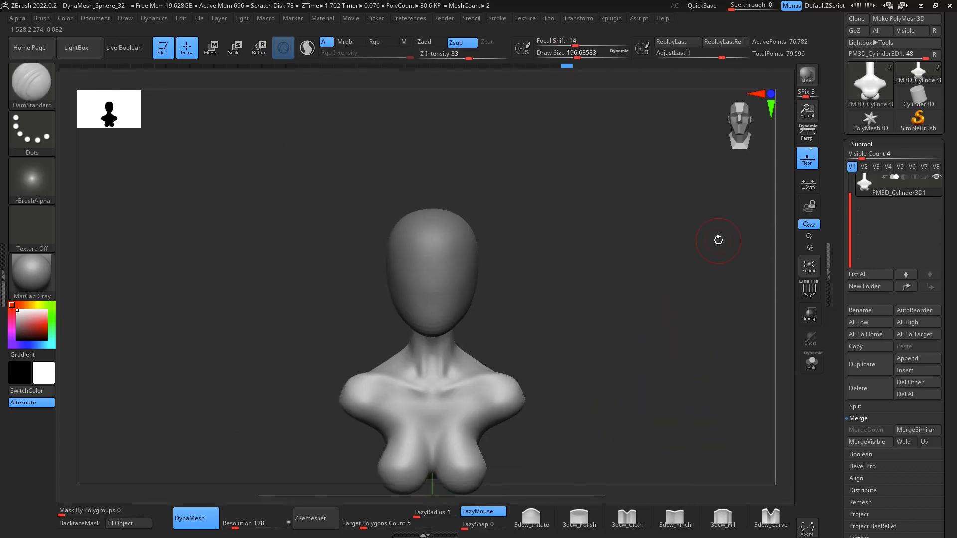
pyautogui.keyDown('alt'); pyautogui.moveTo(533, 349); pyautogui.dragTo(548, 314); pyautogui.keyUp('alt')
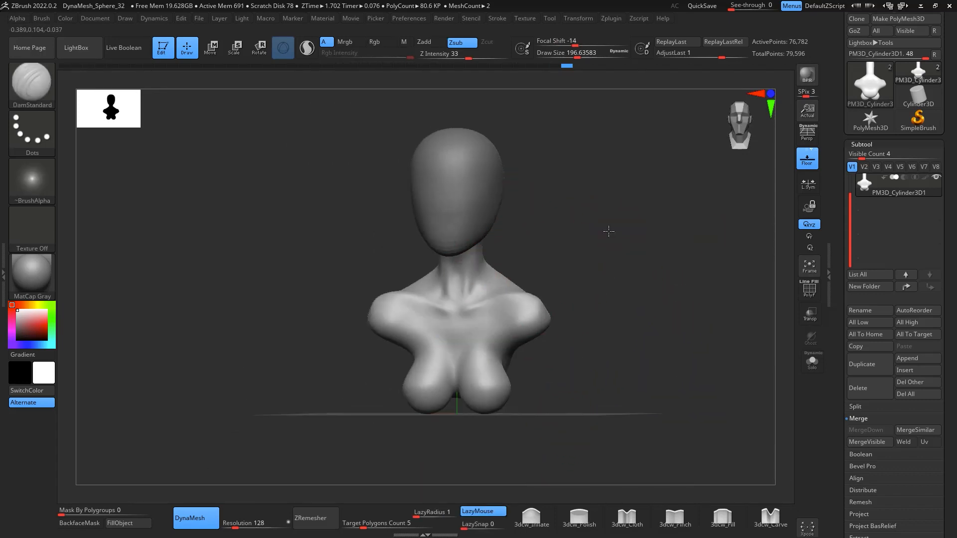
pyautogui.moveTo(609, 229); pyautogui.dragTo(661, 269)
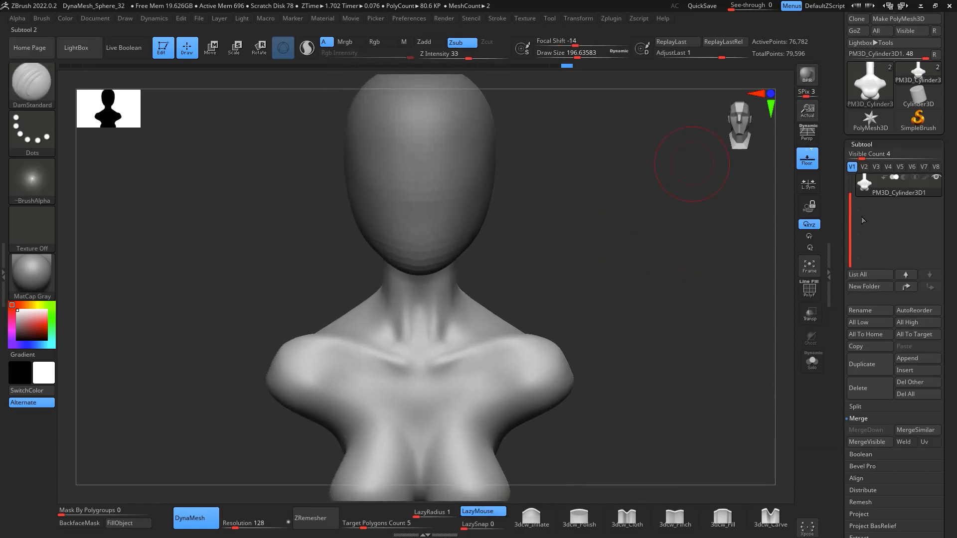
pyautogui.moveTo(850, 204); pyautogui.dragTo(851, 172)
pyautogui.click(883, 187)
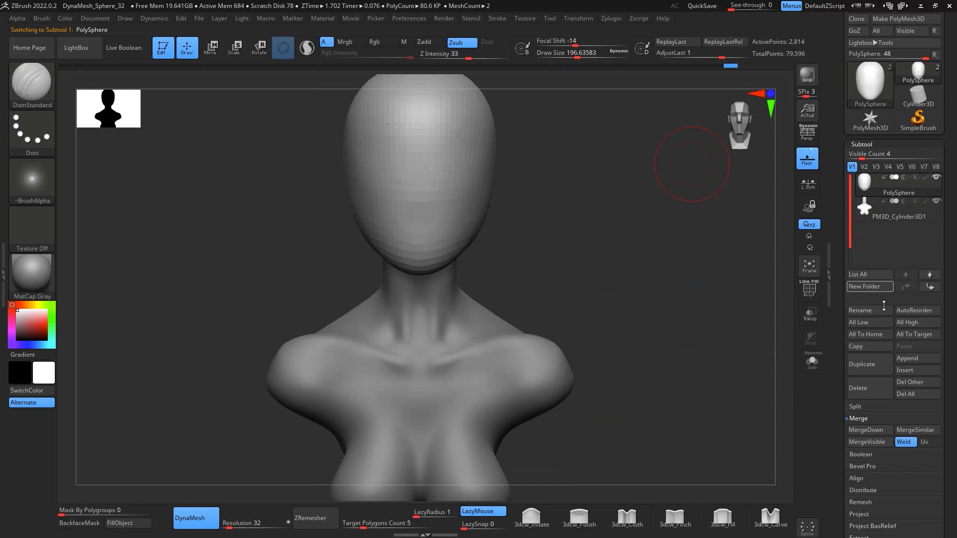
pyautogui.click(912, 359)
pyautogui.click(573, 325)
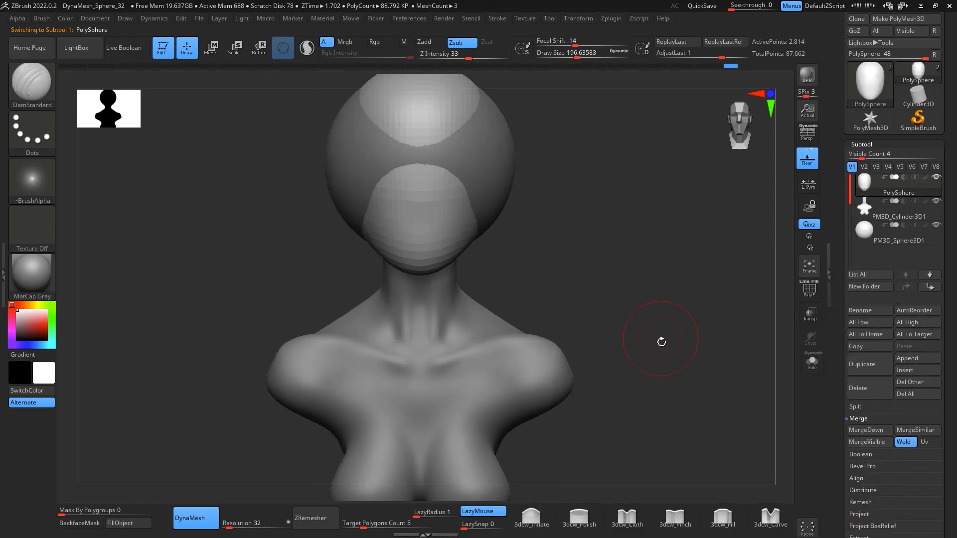
# Select the appended sphere, scale it down and move it out beside the head
pyautogui.keyDown('alt'); pyautogui.moveTo(667, 342); pyautogui.dragTo(736, 476); pyautogui.keyUp('alt')
pyautogui.click(893, 231)
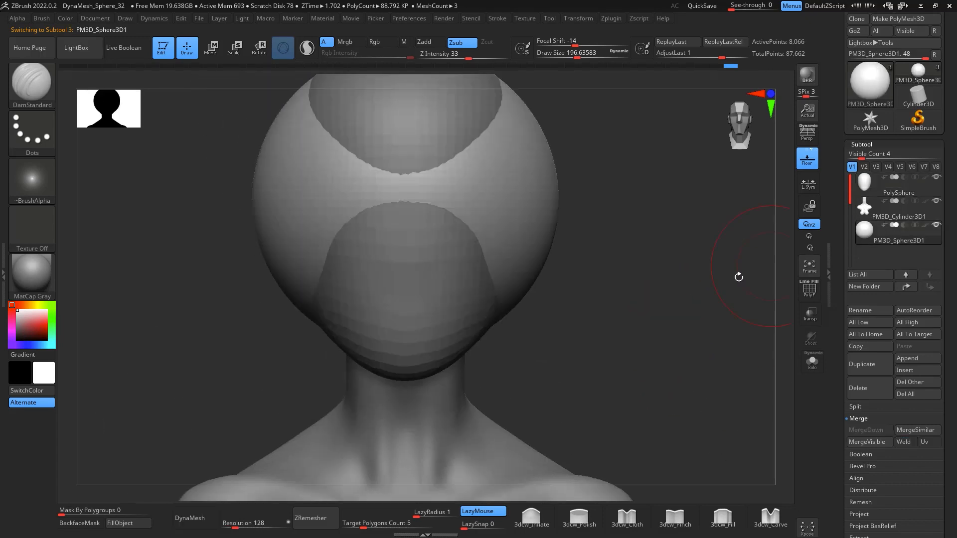
pyautogui.keyDown('alt'); pyautogui.moveTo(682, 288); pyautogui.dragTo(699, 246); pyautogui.keyUp('alt')
pyautogui.press('e')
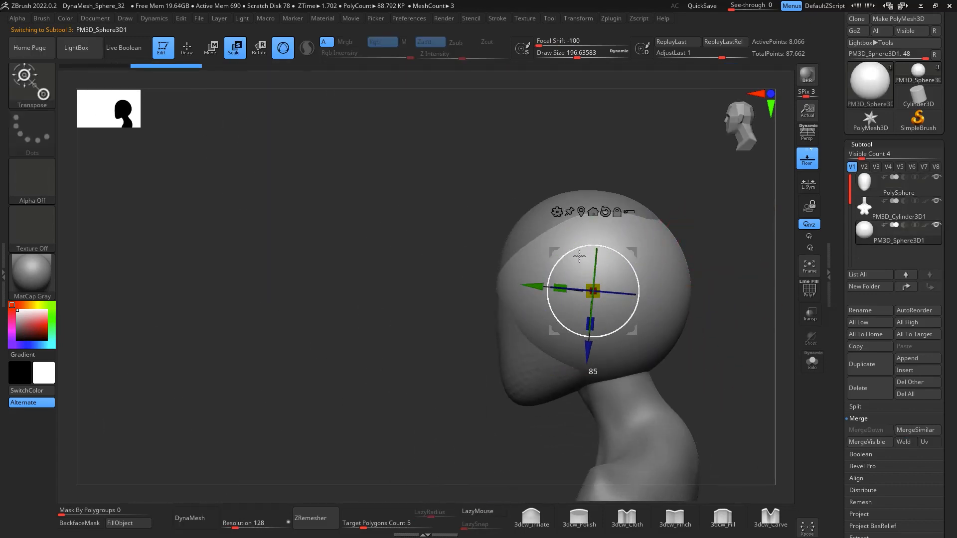
pyautogui.keyDown('shift'); pyautogui.moveTo(574, 256); pyautogui.dragTo(577, 255); pyautogui.keyUp('shift')
pyautogui.moveTo(598, 292); pyautogui.dragTo(584, 294)
pyautogui.moveTo(709, 263); pyautogui.dragTo(742, 256)
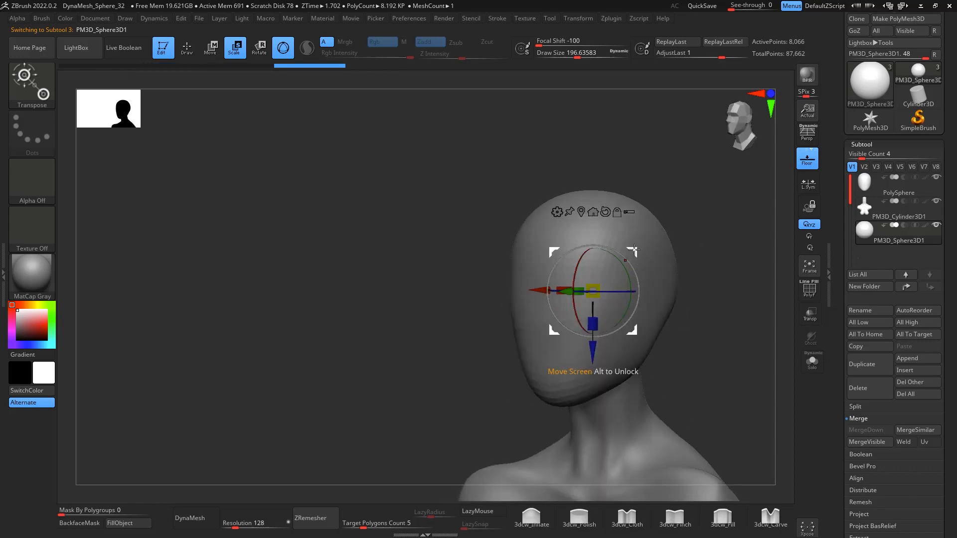
pyautogui.moveTo(634, 251); pyautogui.dragTo(677, 249)
pyautogui.moveTo(741, 284); pyautogui.dragTo(762, 287)
pyautogui.moveTo(679, 250); pyautogui.dragTo(652, 290)
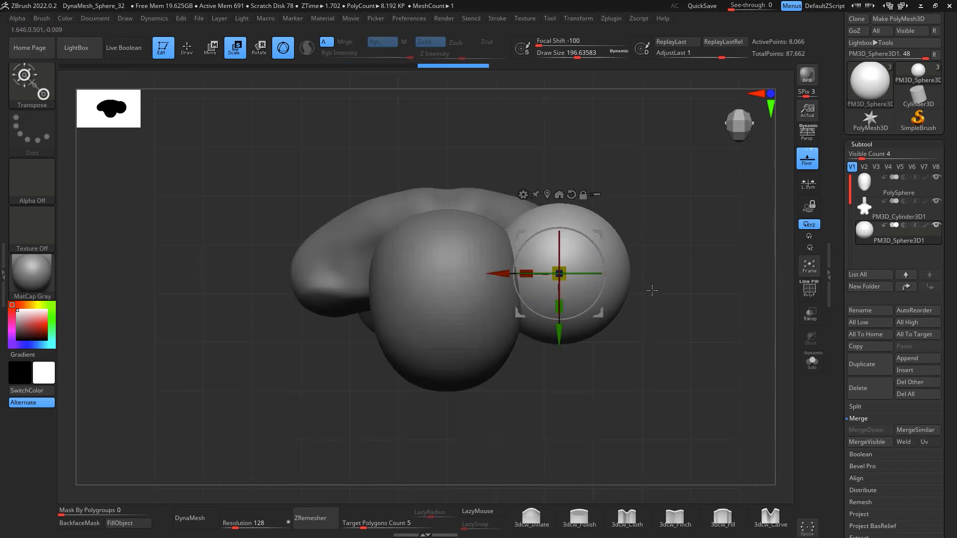
# Slice off the front and back of the sphere with two KnifeCurve cuts to make a flat disc
pyautogui.press('q')
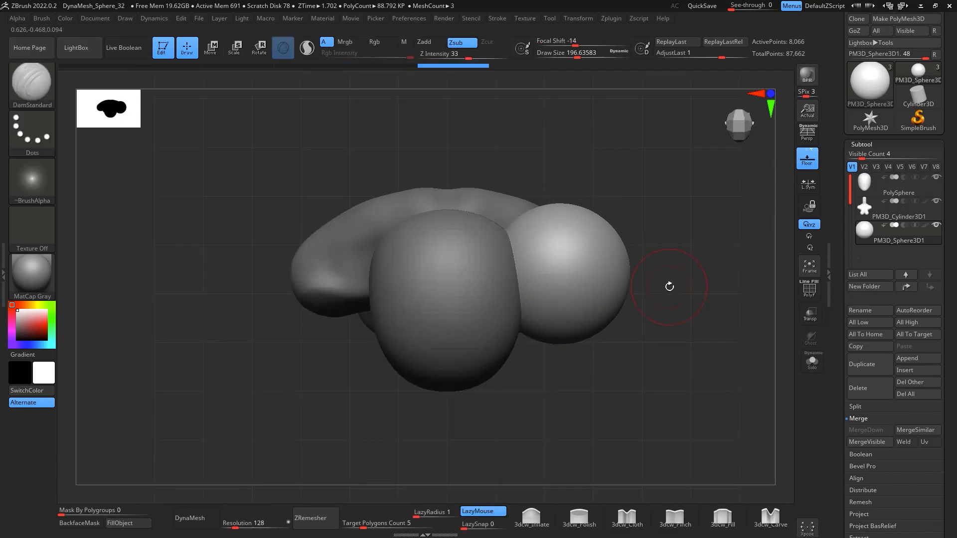
pyautogui.click(38, 87)
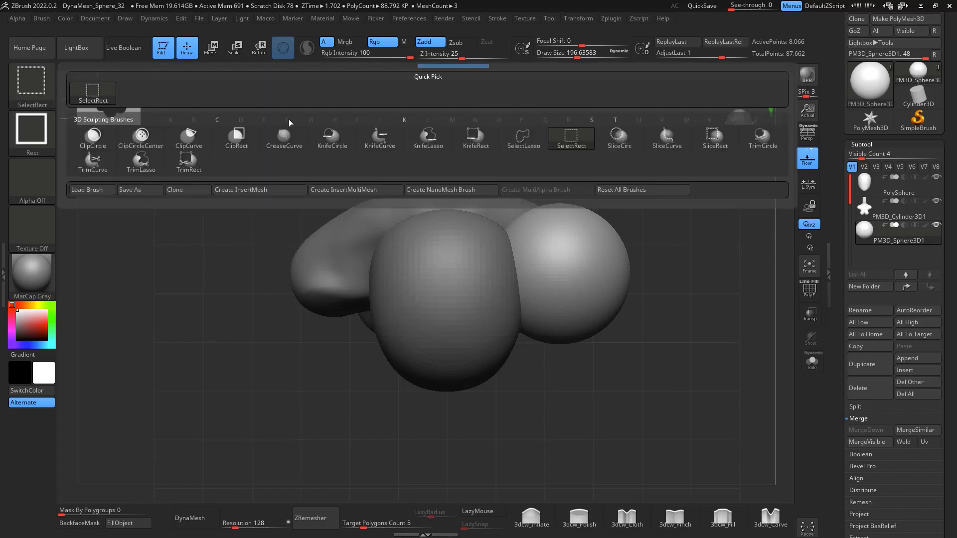
pyautogui.click(378, 136)
pyautogui.keyDown('ctrl'); pyautogui.keyDown('shift'); pyautogui.moveTo(668, 241); pyautogui.dragTo(382, 218); pyautogui.keyUp('shift'); pyautogui.keyUp('ctrl')
pyautogui.keyDown('ctrl'); pyautogui.keyDown('shift'); pyautogui.moveTo(657, 304); pyautogui.dragTo(374, 274); pyautogui.keyUp('shift'); pyautogui.keyUp('ctrl')
pyautogui.moveTo(487, 244)
pyautogui.keyDown('ctrl'); pyautogui.keyDown('shift'); pyautogui.mouseDown()
pyautogui.moveTo(732, 262)
pyautogui.moveTo(728, 245)
pyautogui.mouseUp(); pyautogui.keyUp('shift'); pyautogui.keyUp('ctrl')
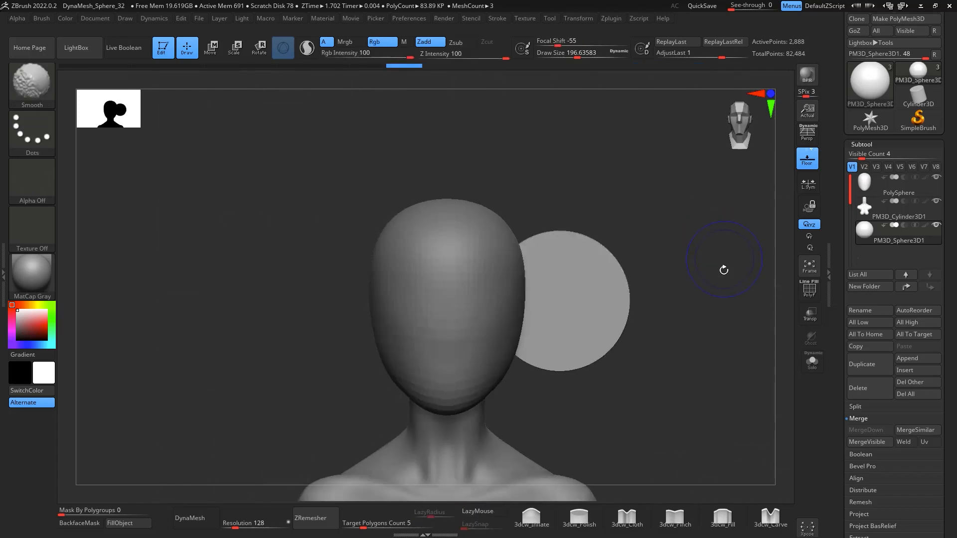
# Scale down the disc and position it against the side of the head, with its transform pivot at the disc's inner edge
pyautogui.scroll(5, 725, 266)
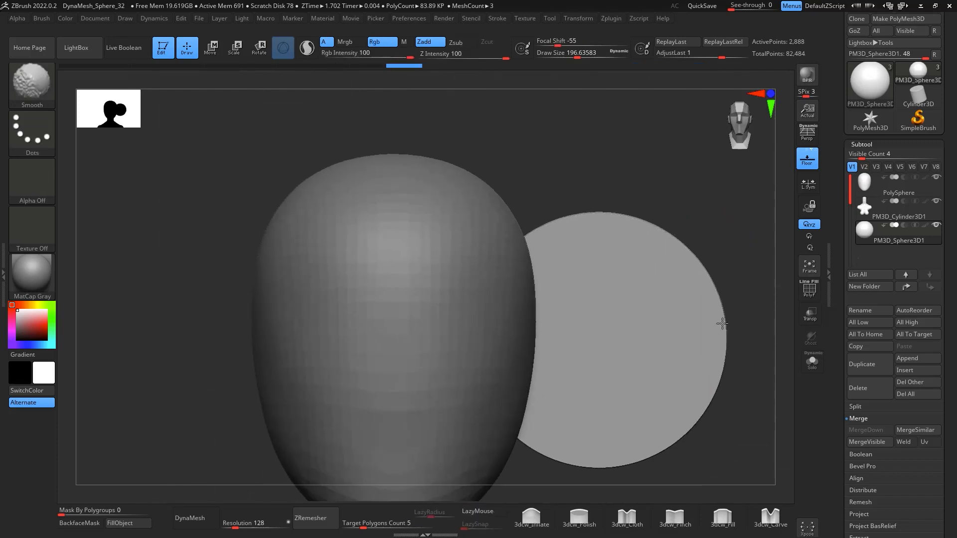
pyautogui.press('r')
pyautogui.keyDown('alt'); pyautogui.moveTo(633, 249); pyautogui.dragTo(562, 245); pyautogui.keyUp('alt')
pyautogui.moveTo(526, 286); pyautogui.dragTo(512, 285)
pyautogui.moveTo(635, 238); pyautogui.dragTo(639, 212)
pyautogui.moveTo(584, 195); pyautogui.dragTo(564, 222)
pyautogui.keyDown('shift'); pyautogui.moveTo(680, 271); pyautogui.dragTo(728, 287); pyautogui.keyUp('shift')
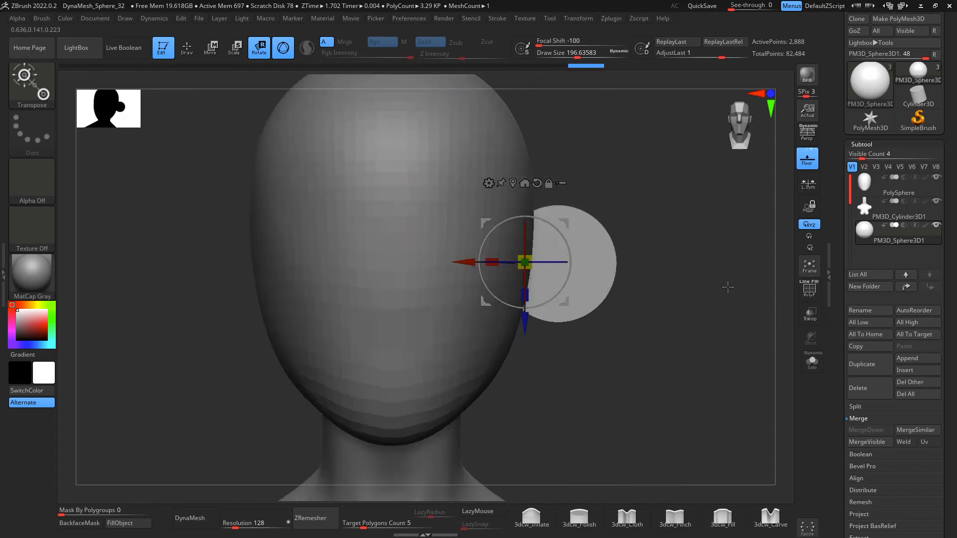
# Move the disc in against the side of the head and reshape it into a rough ear outline with the Move brush
pyautogui.moveTo(565, 222); pyautogui.dragTo(549, 229)
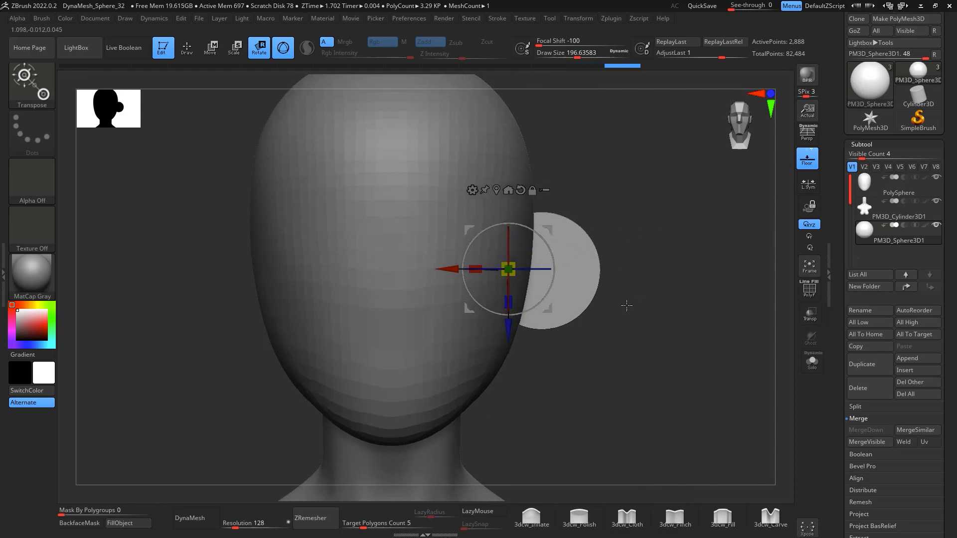
pyautogui.press('q')
pyautogui.press('space')
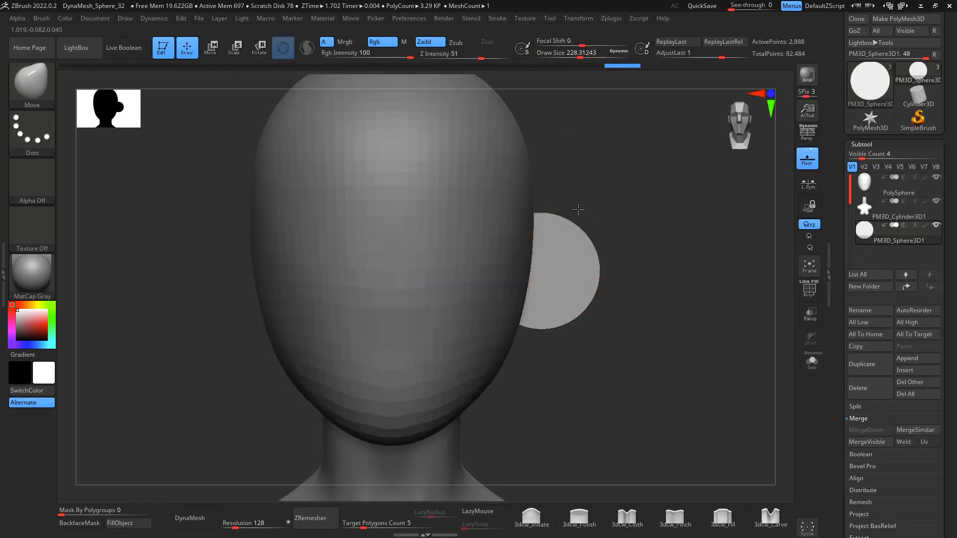
pyautogui.moveTo(620, 330)
pyautogui.mouseDown()
pyautogui.moveTo(592, 310)
pyautogui.moveTo(596, 206)
pyautogui.mouseUp()
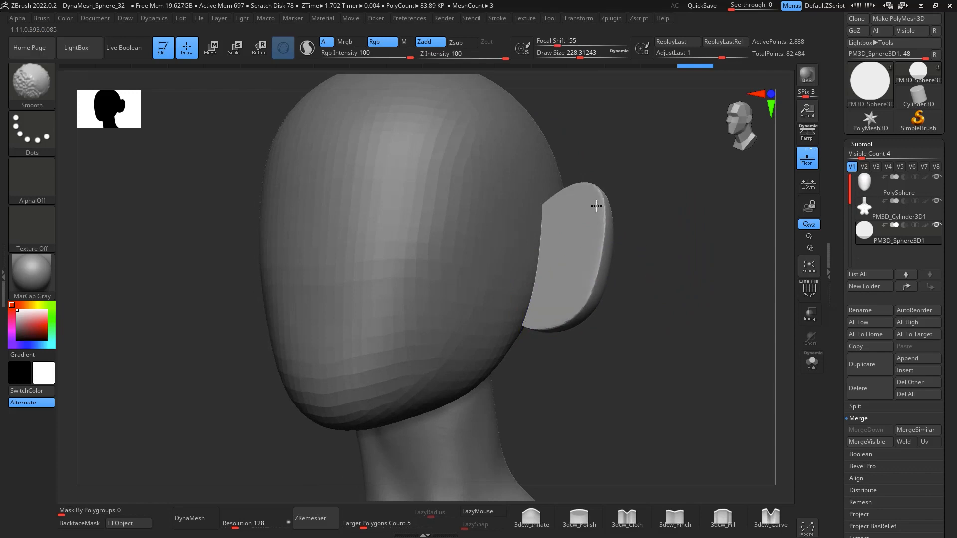
pyautogui.keyDown('shift'); pyautogui.moveTo(643, 318); pyautogui.dragTo(680, 338); pyautogui.keyUp('shift')
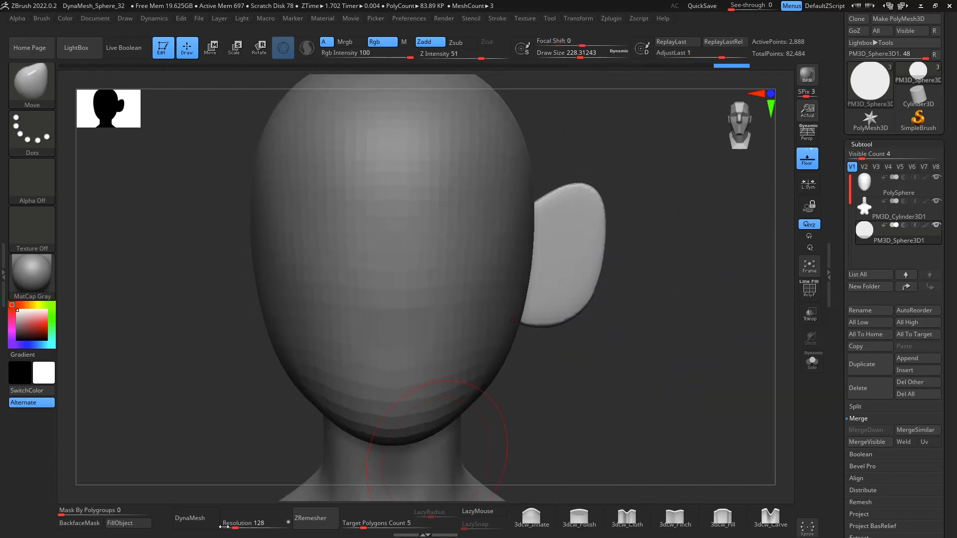
# DynaMesh the ear piece at resolution 128 and smooth its hard edges
pyautogui.click(196, 518)
pyautogui.moveTo(671, 282); pyautogui.dragTo(684, 294)
pyautogui.moveTo(693, 284)
pyautogui.keyDown('ctrl'); pyautogui.mouseDown()
pyautogui.moveTo(688, 297)
pyautogui.moveTo(667, 269)
pyautogui.moveTo(588, 291)
pyautogui.mouseUp(); pyautogui.keyUp('ctrl')
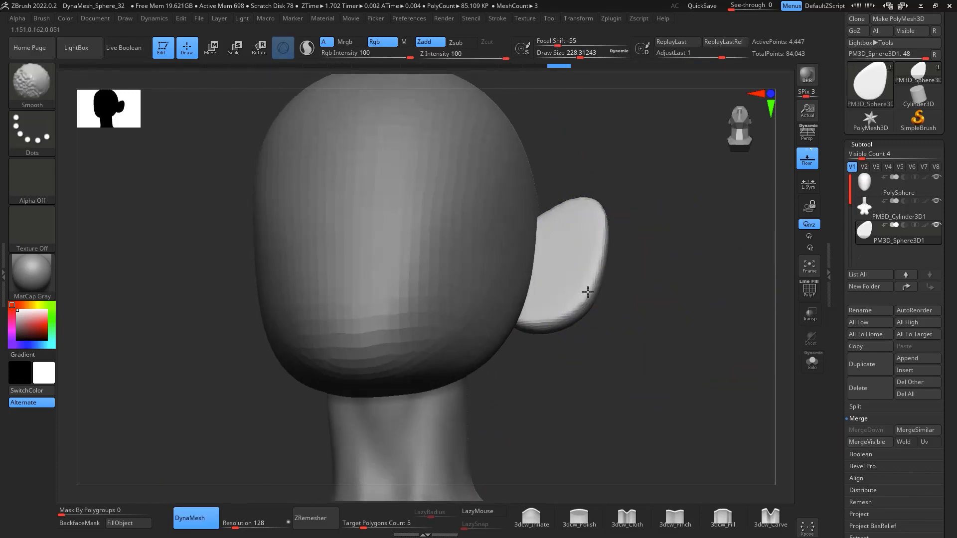
pyautogui.keyDown('shift'); pyautogui.moveTo(568, 212); pyautogui.dragTo(595, 234); pyautogui.keyUp('shift')
pyautogui.moveTo(668, 271); pyautogui.dragTo(606, 249)
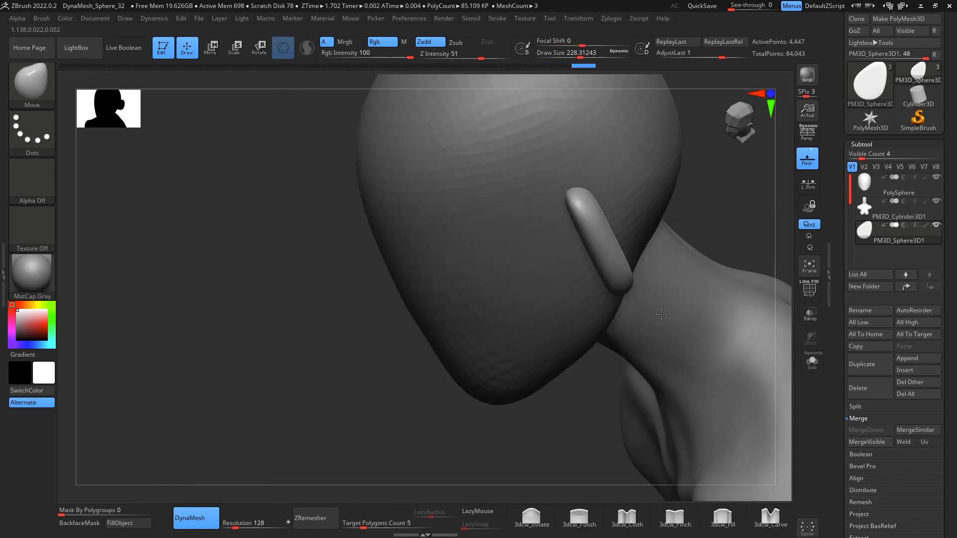
# Scale down and rotate the ear piece, repositioning it against the side of the head
pyautogui.keyDown('shift'); pyautogui.moveTo(743, 239); pyautogui.dragTo(736, 311); pyautogui.keyUp('shift')
pyautogui.press('e')
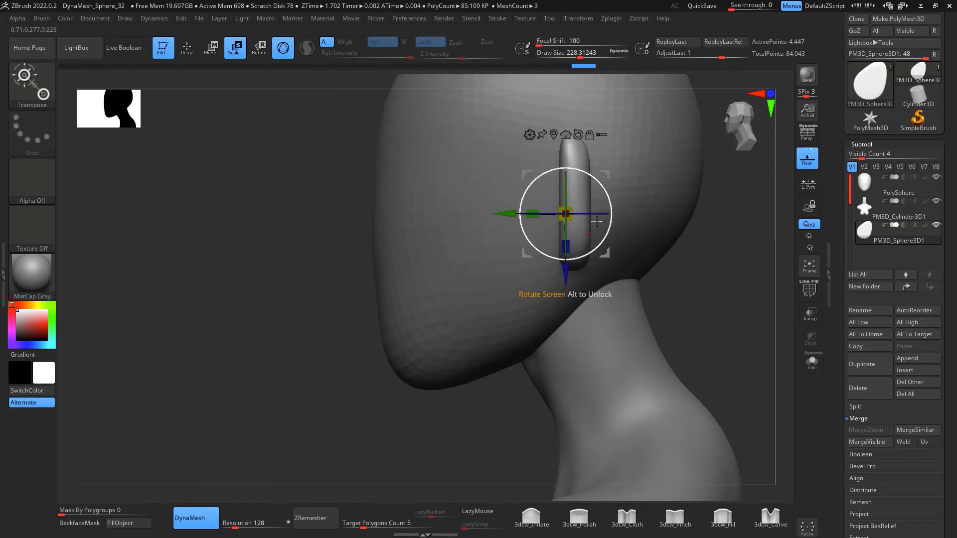
pyautogui.moveTo(584, 214); pyautogui.dragTo(623, 216)
pyautogui.moveTo(589, 244); pyautogui.dragTo(587, 248)
pyautogui.keyDown('shift'); pyautogui.moveTo(631, 204); pyautogui.dragTo(740, 247, button='right'); pyautogui.keyUp('shift')
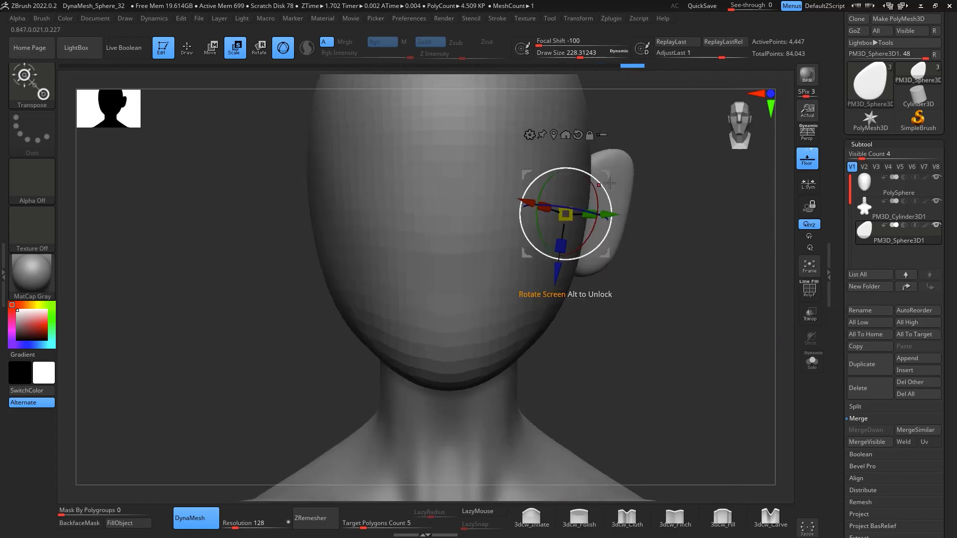
pyautogui.moveTo(609, 184); pyautogui.dragTo(637, 219, button='right')
pyautogui.moveTo(604, 253); pyautogui.dragTo(589, 255)
pyautogui.moveTo(670, 254)
pyautogui.mouseDown(button='right')
pyautogui.moveTo(750, 271)
pyautogui.moveTo(697, 297)
pyautogui.mouseUp(button='right')
# Narrow the lower outer edge of the ear into a lobe with the Move brush
pyautogui.press('q')
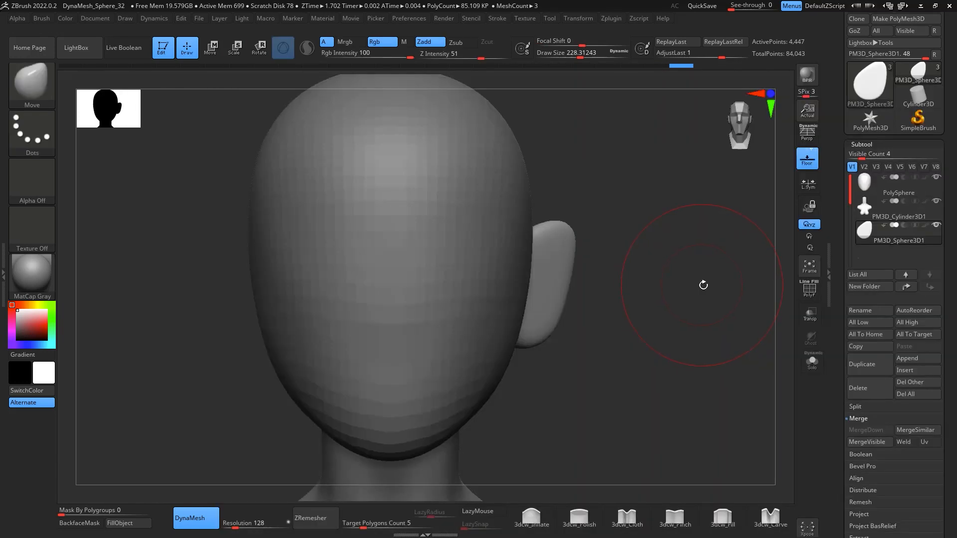
pyautogui.press('space')
pyautogui.moveTo(703, 285); pyautogui.dragTo(688, 285)
pyautogui.moveTo(702, 272); pyautogui.dragTo(642, 258, button='right')
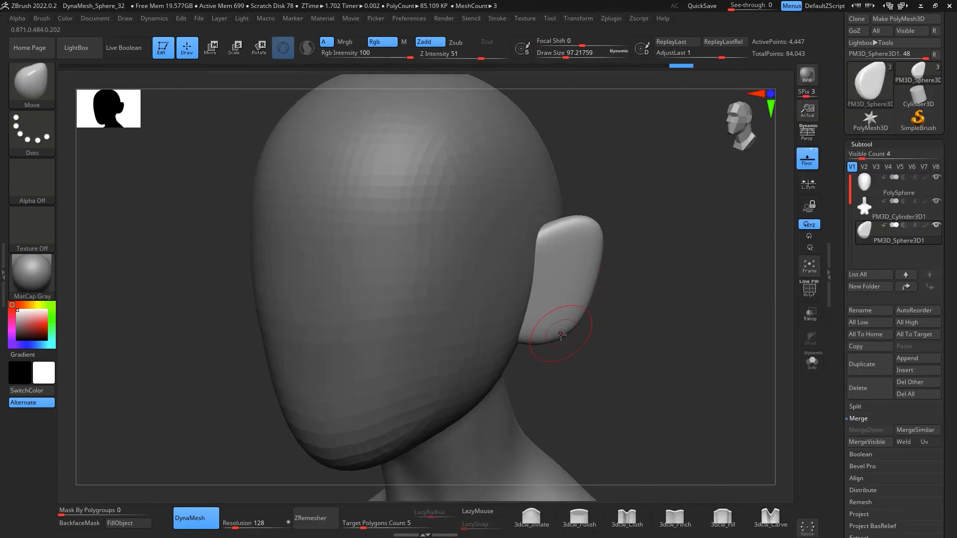
pyautogui.press('space')
pyautogui.moveTo(570, 325); pyautogui.dragTo(582, 314)
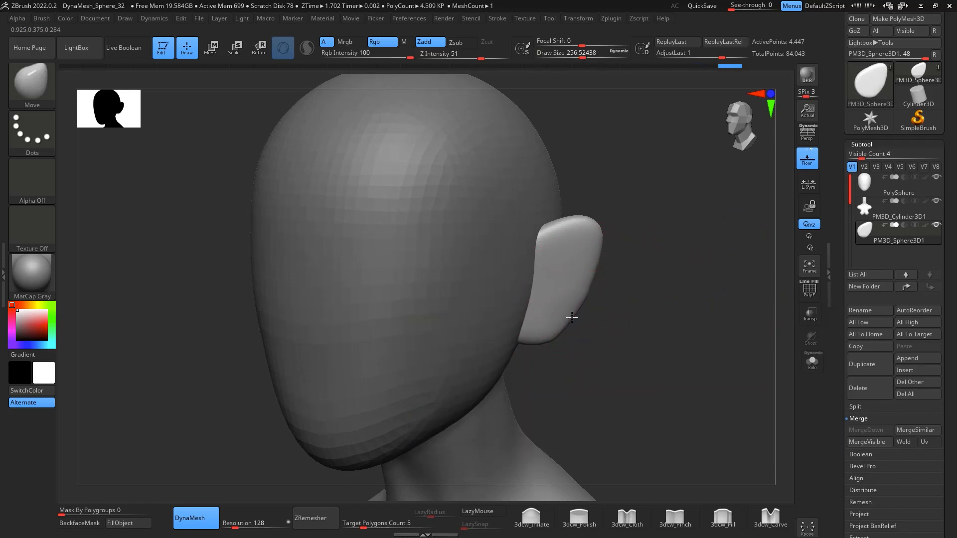
# Pull the upper corner of the ear outward into a pointed tip and round out its outer edge with the Move brush
pyautogui.press('space')
pyautogui.moveTo(599, 219)
pyautogui.mouseDown()
pyautogui.moveTo(590, 221)
pyautogui.moveTo(612, 207)
pyautogui.mouseUp()
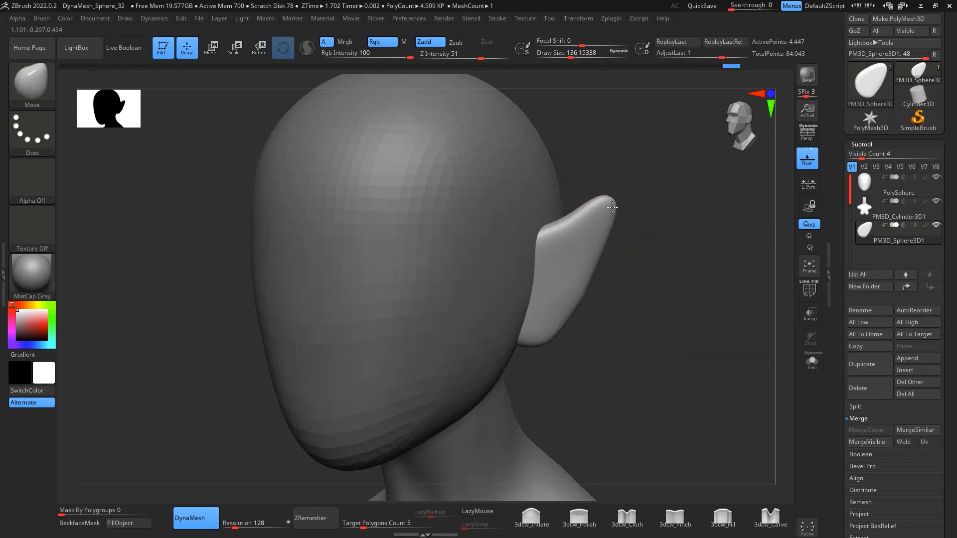
pyautogui.moveTo(594, 262); pyautogui.dragTo(604, 266)
pyautogui.moveTo(580, 295); pyautogui.dragTo(589, 300)
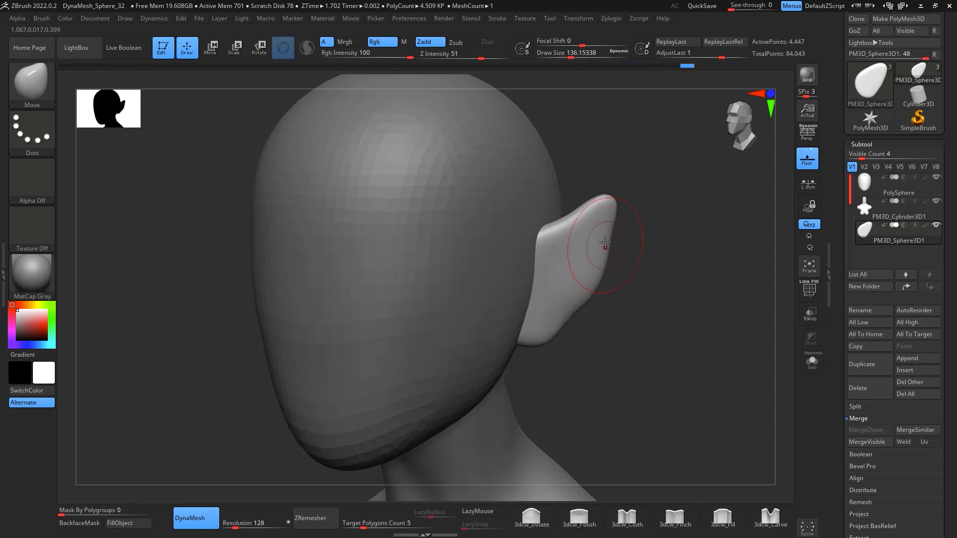
pyautogui.moveTo(605, 244)
pyautogui.mouseDown()
pyautogui.moveTo(613, 245)
pyautogui.moveTo(591, 212)
pyautogui.mouseUp()
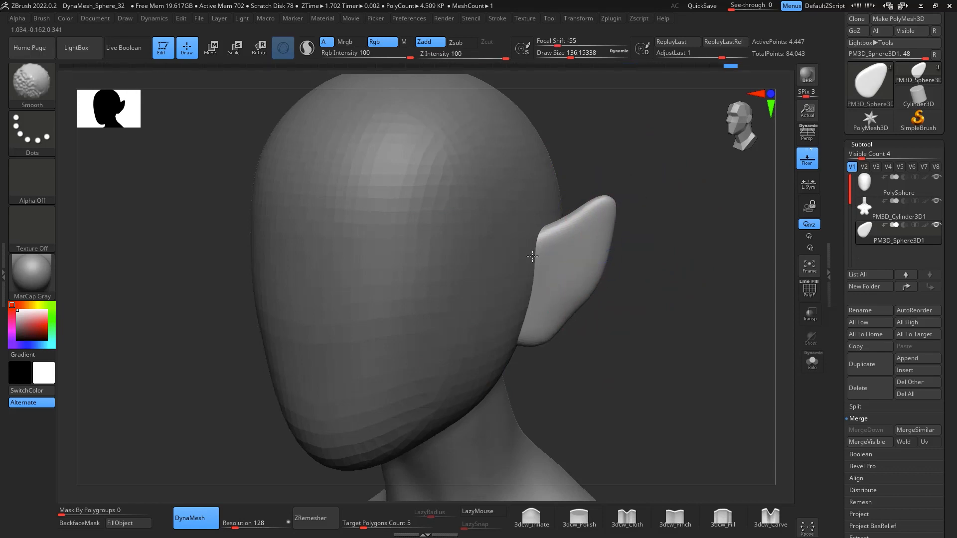
# Slope the ear's upper edge up to a sharper elf-like tip and smooth its surface
pyautogui.moveTo(533, 256)
pyautogui.keyDown('shift'); pyautogui.mouseDown()
pyautogui.moveTo(543, 259)
pyautogui.moveTo(550, 236)
pyautogui.moveTo(604, 206)
pyautogui.moveTo(609, 230)
pyautogui.moveTo(617, 191)
pyautogui.mouseUp(); pyautogui.keyUp('shift')
pyautogui.press('space')
pyautogui.keyDown('shift'); pyautogui.moveTo(604, 198); pyautogui.dragTo(582, 213); pyautogui.keyUp('shift')
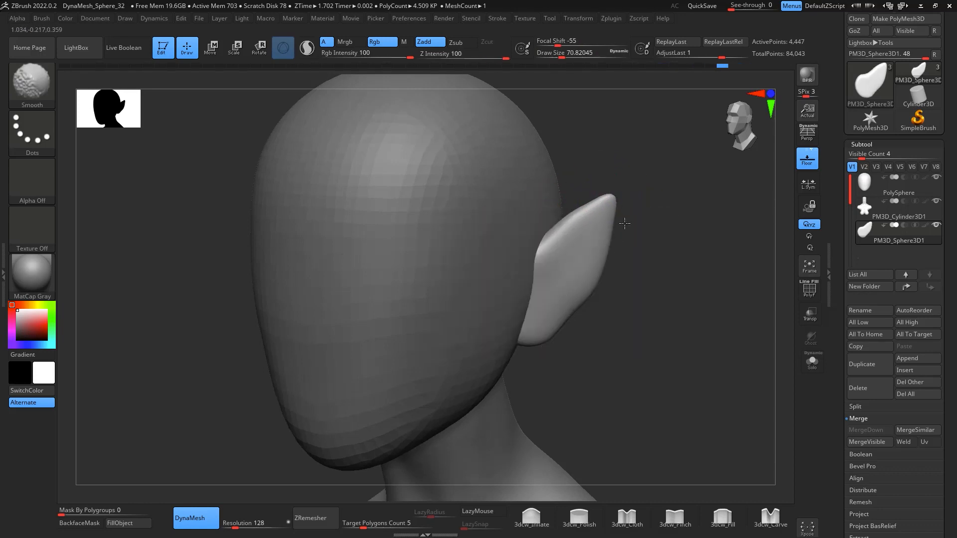
pyautogui.moveTo(657, 284)
pyautogui.keyDown('shift'); pyautogui.mouseDown()
pyautogui.moveTo(701, 340)
pyautogui.moveTo(690, 344)
pyautogui.moveTo(691, 322)
pyautogui.moveTo(733, 190)
pyautogui.mouseUp(); pyautogui.keyUp('shift')
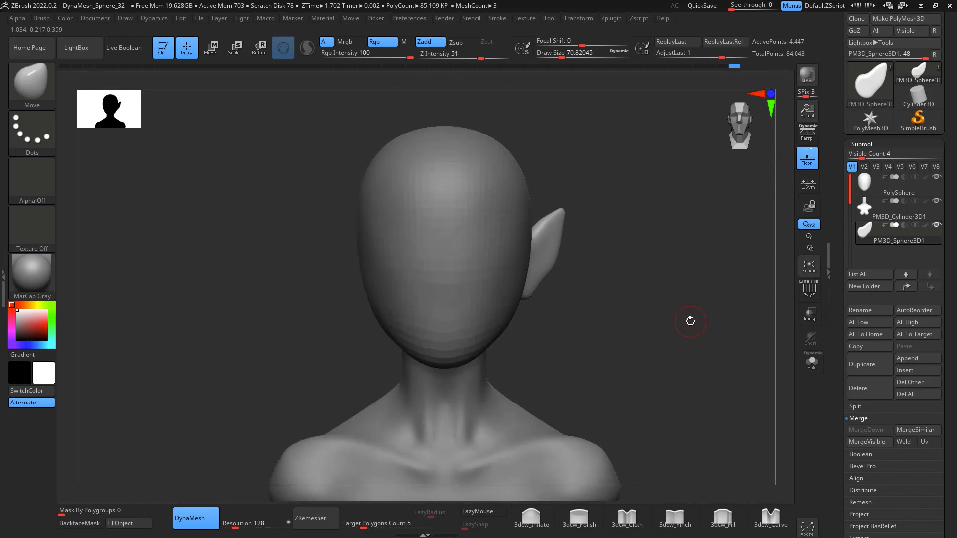
# Mirror the ear across the X axis with SubTool Master, merging it into one subtool
pyautogui.click(616, 20)
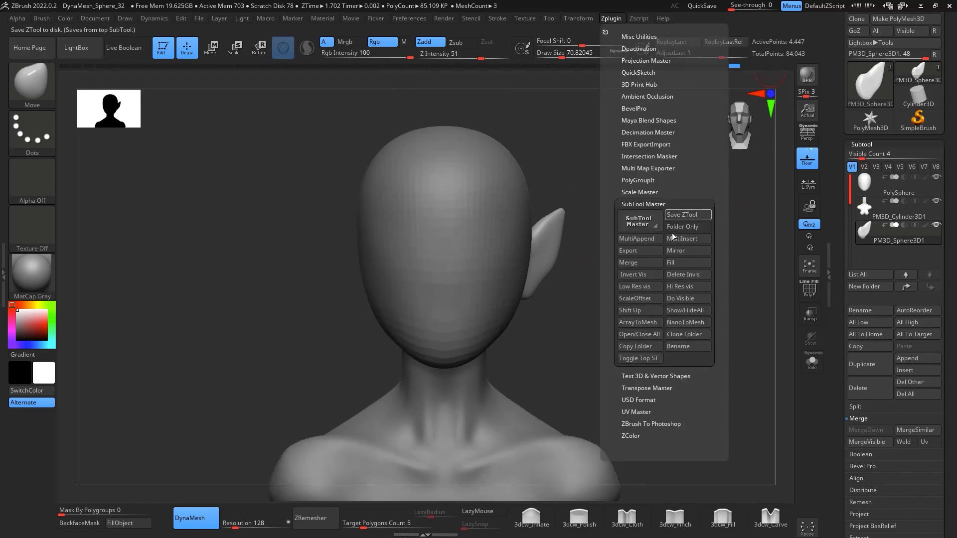
pyautogui.click(690, 252)
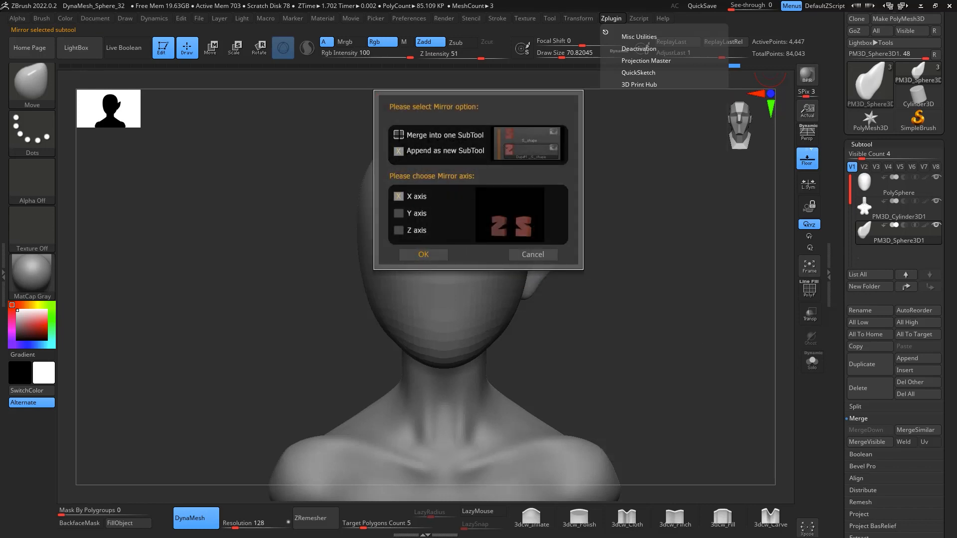
pyautogui.click(399, 135)
pyautogui.click(423, 255)
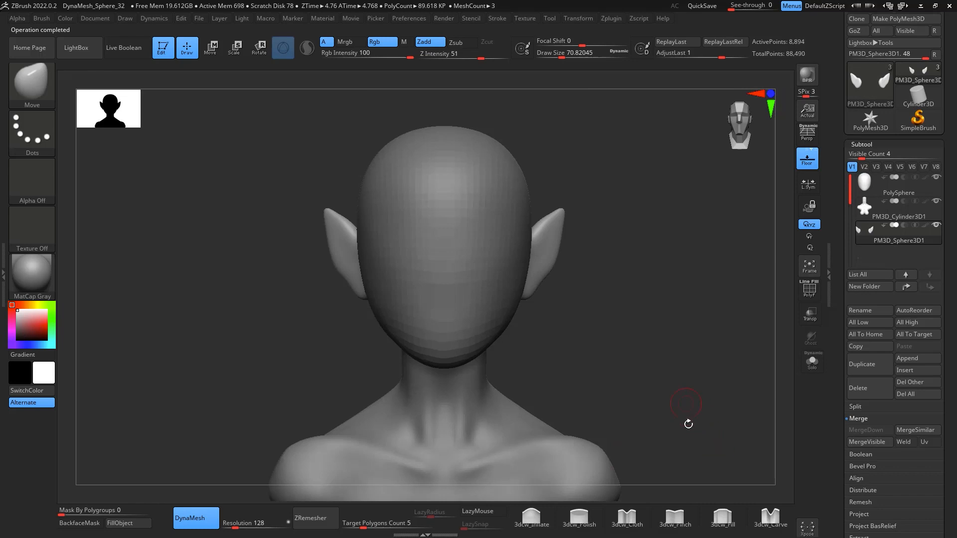
# Select the PolySphere head subtool and carve a rough horizontal eye-line groove across the face with the 3dcw_Pinch brush
pyautogui.moveTo(661, 357)
pyautogui.mouseDown()
pyautogui.moveTo(651, 324)
pyautogui.moveTo(718, 256)
pyautogui.moveTo(687, 256)
pyautogui.moveTo(703, 214)
pyautogui.moveTo(674, 337)
pyautogui.moveTo(675, 256)
pyautogui.moveTo(562, 308)
pyautogui.moveTo(620, 316)
pyautogui.moveTo(690, 237)
pyautogui.moveTo(730, 269)
pyautogui.moveTo(673, 299)
pyautogui.moveTo(691, 298)
pyautogui.moveTo(728, 205)
pyautogui.mouseUp()
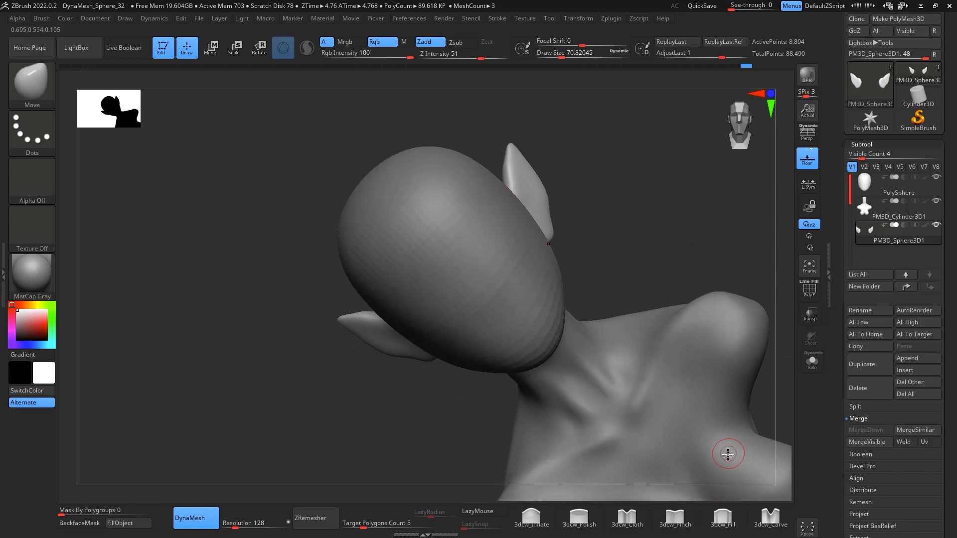
pyautogui.click(690, 523)
pyautogui.moveTo(665, 232)
pyautogui.mouseDown()
pyautogui.moveTo(671, 241)
pyautogui.moveTo(705, 216)
pyautogui.moveTo(679, 186)
pyautogui.moveTo(755, 281)
pyautogui.moveTo(743, 250)
pyautogui.moveTo(741, 316)
pyautogui.moveTo(702, 211)
pyautogui.moveTo(719, 170)
pyautogui.mouseUp()
pyautogui.click(887, 190)
pyautogui.keyDown('alt'); pyautogui.moveTo(657, 159); pyautogui.dragTo(630, 218); pyautogui.keyUp('alt')
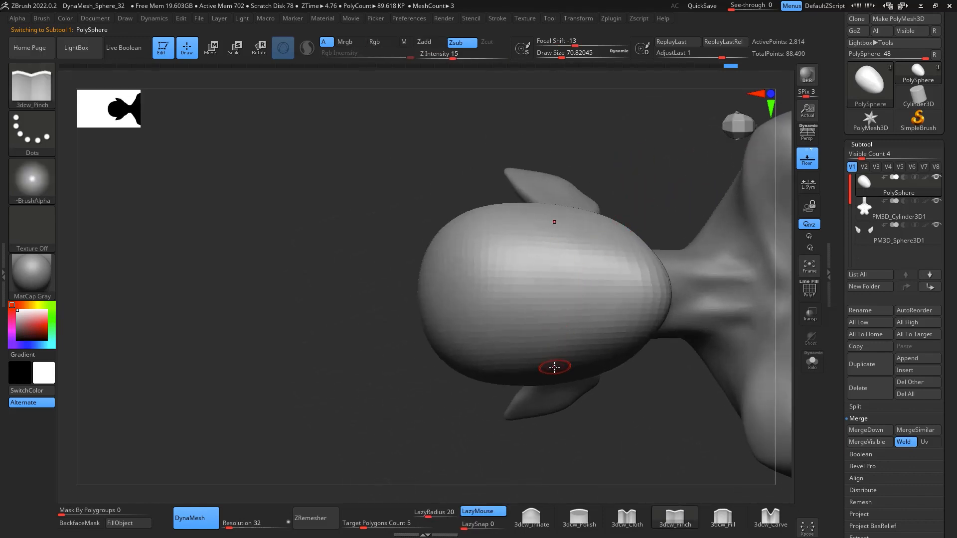
pyautogui.moveTo(562, 294)
pyautogui.mouseDown()
pyautogui.moveTo(556, 215)
pyautogui.moveTo(560, 360)
pyautogui.mouseUp()
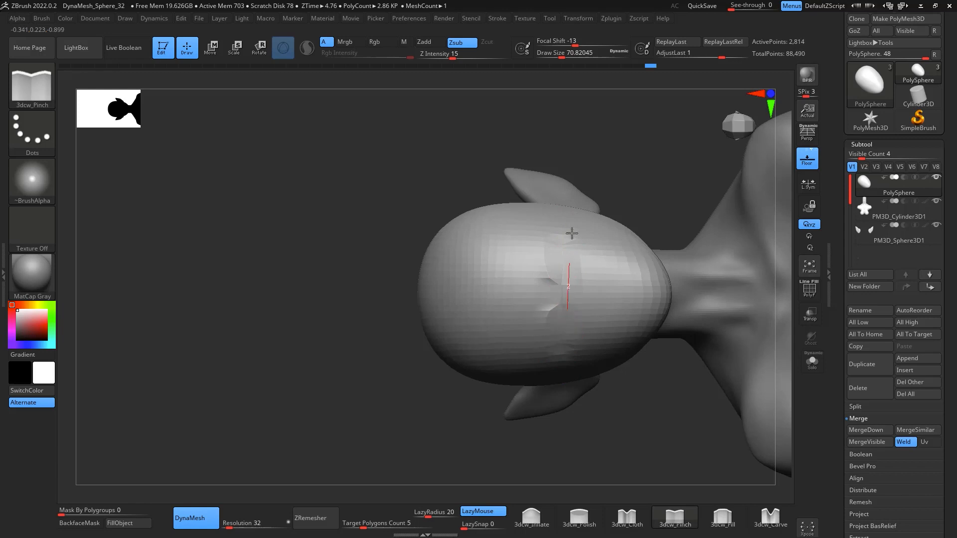
pyautogui.moveTo(681, 175)
pyautogui.mouseDown()
pyautogui.moveTo(694, 124)
pyautogui.moveTo(713, 225)
pyautogui.moveTo(671, 266)
pyautogui.moveTo(697, 267)
pyautogui.moveTo(698, 286)
pyautogui.moveTo(673, 305)
pyautogui.mouseUp()
pyautogui.press('s')
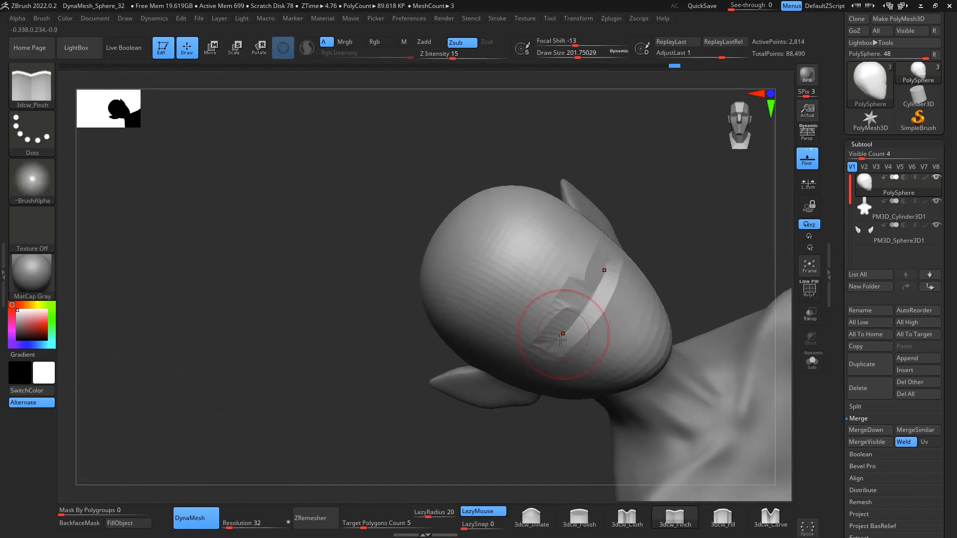
pyautogui.moveTo(561, 334)
pyautogui.mouseDown()
pyautogui.moveTo(600, 279)
pyautogui.moveTo(545, 360)
pyautogui.mouseUp()
# Raise the head's DynaMesh resolution to 64 and remesh it
pyautogui.moveTo(687, 215)
pyautogui.mouseDown()
pyautogui.moveTo(720, 193)
pyautogui.moveTo(724, 299)
pyautogui.moveTo(720, 228)
pyautogui.mouseUp()
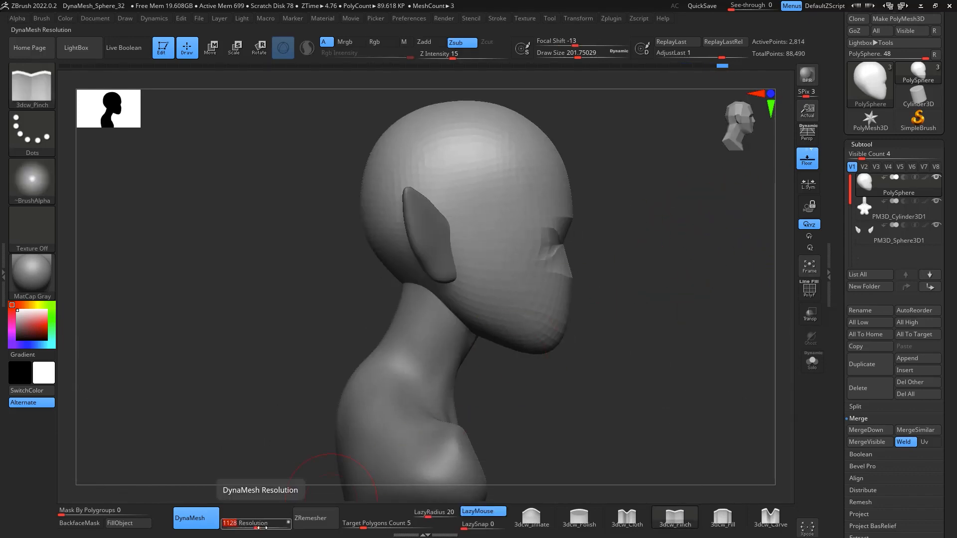
pyautogui.moveTo(230, 524); pyautogui.dragTo(257, 524)
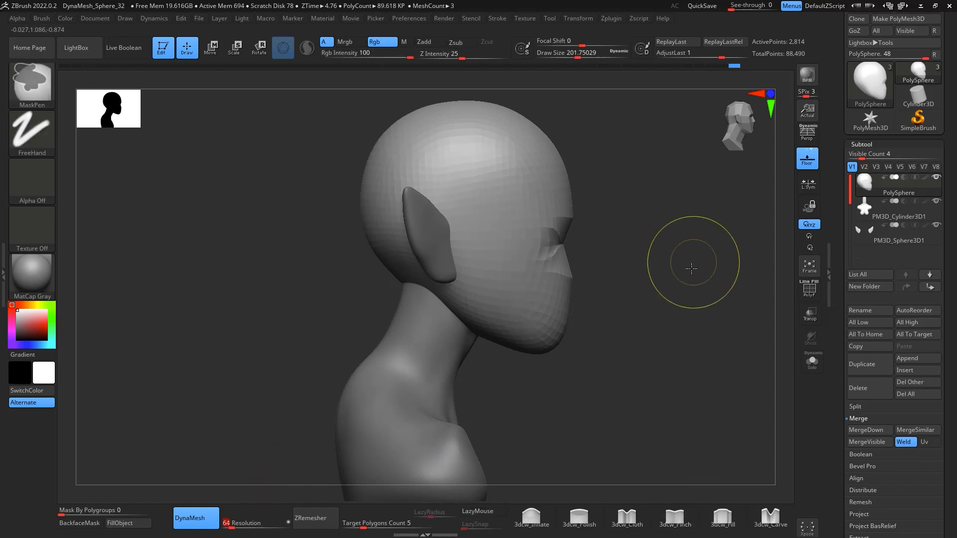
pyautogui.keyDown('ctrl'); pyautogui.moveTo(692, 267); pyautogui.dragTo(666, 311); pyautogui.keyUp('ctrl')
# Carve a clean, deep eye-line band across the front of the head with the 3dcw_Pinch brush
pyautogui.moveTo(606, 192)
pyautogui.mouseDown()
pyautogui.moveTo(515, 282)
pyautogui.moveTo(573, 182)
pyautogui.moveTo(540, 277)
pyautogui.mouseUp()
pyautogui.moveTo(697, 167)
pyautogui.mouseDown()
pyautogui.moveTo(703, 197)
pyautogui.moveTo(684, 198)
pyautogui.mouseUp()
pyautogui.press('space')
pyautogui.moveTo(574, 184); pyautogui.dragTo(501, 260)
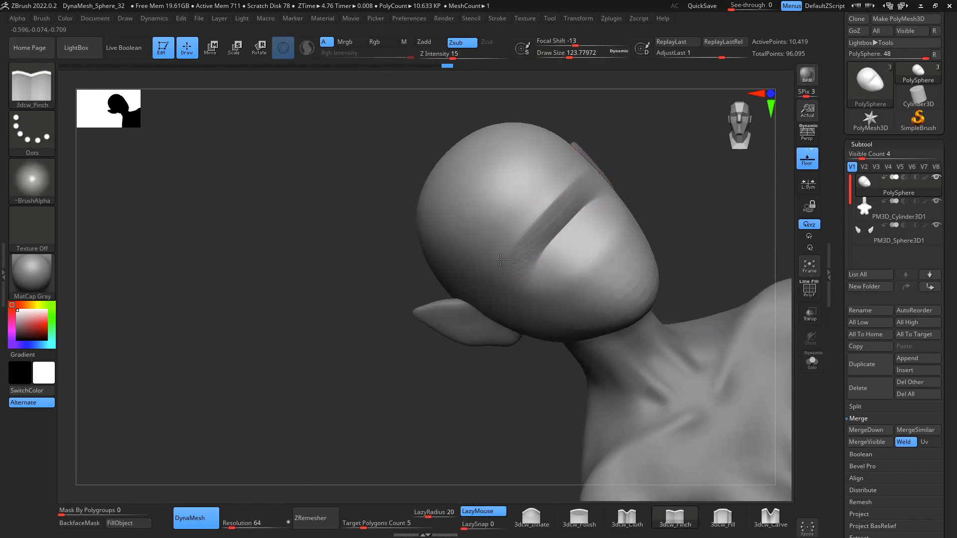
pyautogui.moveTo(567, 194); pyautogui.dragTo(478, 274)
pyautogui.moveTo(697, 134); pyautogui.dragTo(683, 246)
pyautogui.moveTo(688, 363)
pyautogui.mouseDown()
pyautogui.moveTo(757, 285)
pyautogui.moveTo(660, 256)
pyautogui.moveTo(703, 263)
pyautogui.moveTo(664, 223)
pyautogui.mouseUp()
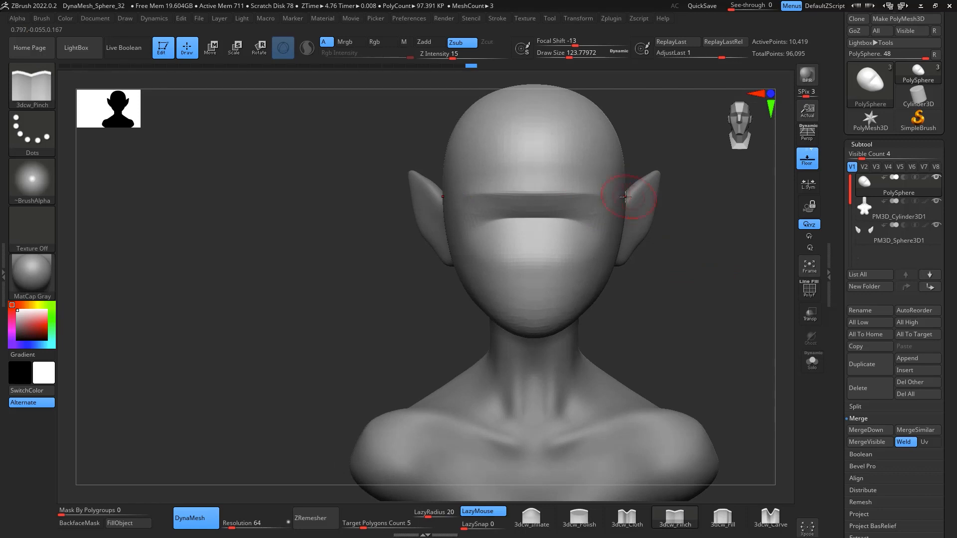
pyautogui.moveTo(688, 293)
pyautogui.mouseDown()
pyautogui.moveTo(716, 252)
pyautogui.moveTo(728, 271)
pyautogui.moveTo(692, 273)
pyautogui.moveTo(698, 287)
pyautogui.moveTo(730, 279)
pyautogui.mouseUp()
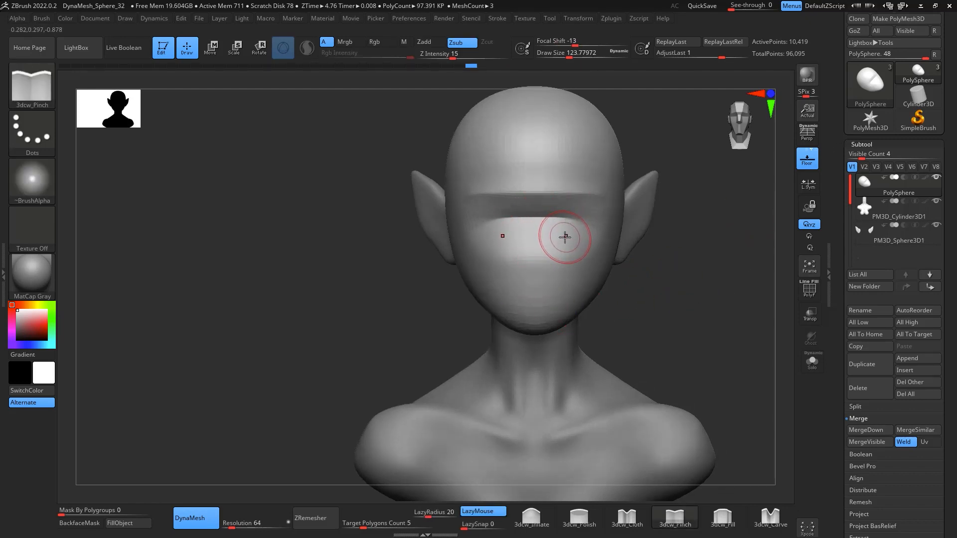
# Carve the two eye sockets on either side of the nose bridge with the ClayBuildup brush and smooth them
pyautogui.press('b')
pyautogui.press('c')
pyautogui.press('b')
pyautogui.press('space')
pyautogui.moveTo(568, 241)
pyautogui.mouseDown()
pyautogui.moveTo(556, 237)
pyautogui.moveTo(557, 225)
pyautogui.moveTo(581, 222)
pyautogui.moveTo(555, 216)
pyautogui.moveTo(591, 215)
pyautogui.moveTo(562, 228)
pyautogui.moveTo(585, 204)
pyautogui.moveTo(557, 215)
pyautogui.moveTo(592, 226)
pyautogui.moveTo(565, 209)
pyautogui.moveTo(600, 228)
pyautogui.mouseUp()
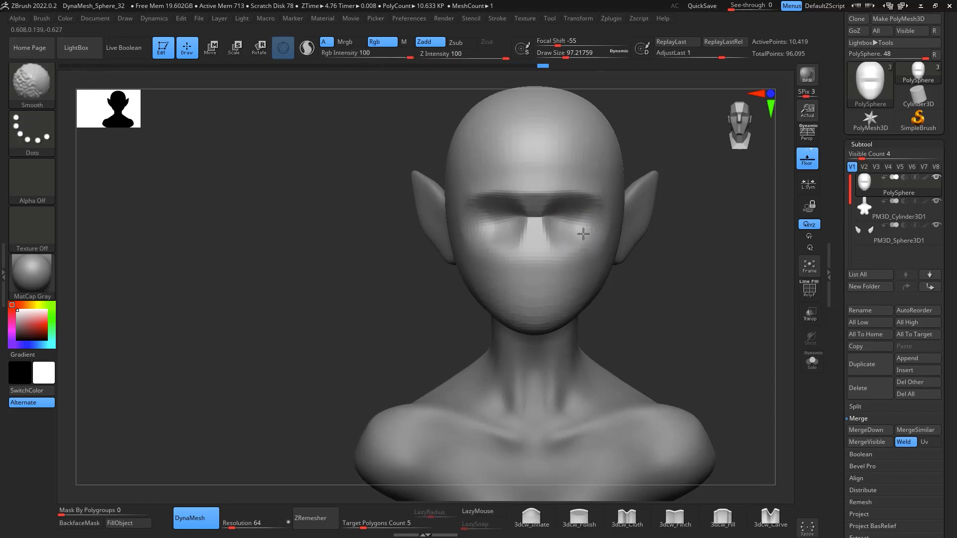
# Push the lower face back at the sides of the mouth in profile view with an enlarged Move brush
pyautogui.moveTo(725, 331)
pyautogui.mouseDown()
pyautogui.moveTo(748, 319)
pyautogui.moveTo(737, 303)
pyautogui.moveTo(705, 292)
pyautogui.moveTo(702, 302)
pyautogui.moveTo(579, 325)
pyautogui.moveTo(611, 325)
pyautogui.mouseUp()
pyautogui.press('b')
pyautogui.press('m')
pyautogui.press('v')
pyautogui.press('space')
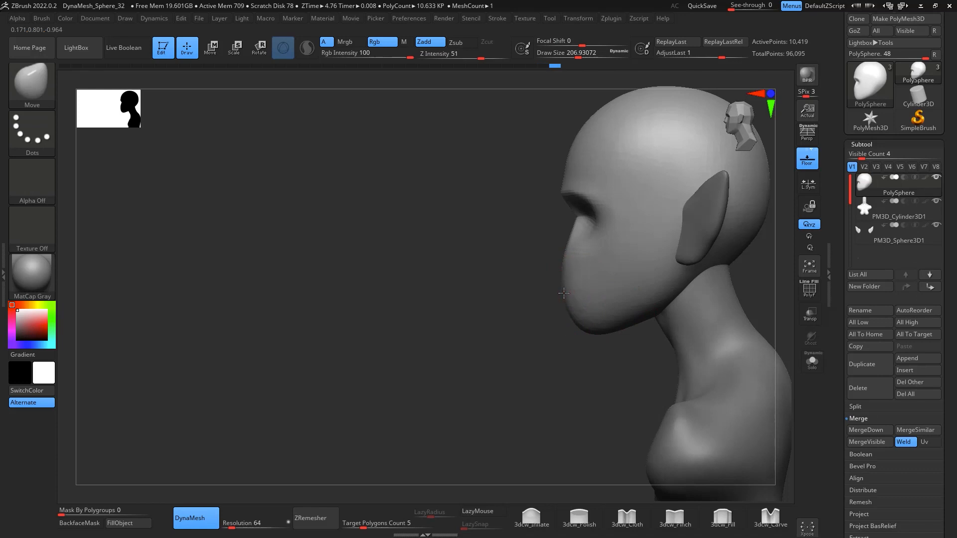
pyautogui.moveTo(563, 293); pyautogui.dragTo(605, 296)
# Refine the cheeks, jawline and temples with the Move brush, checking the shape from front and side views
pyautogui.moveTo(727, 299); pyautogui.dragTo(748, 290)
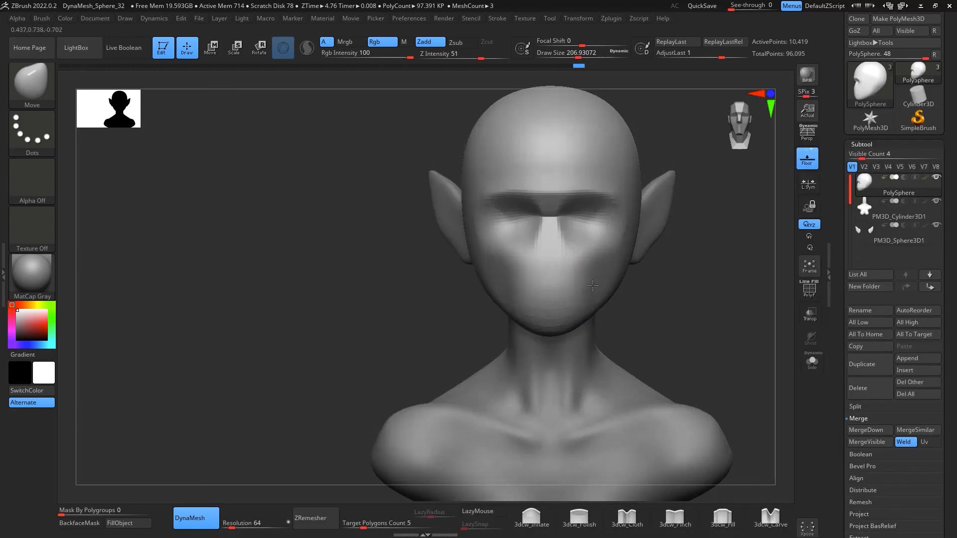
pyautogui.moveTo(592, 286); pyautogui.dragTo(596, 284)
pyautogui.moveTo(657, 302)
pyautogui.mouseDown()
pyautogui.moveTo(618, 295)
pyautogui.moveTo(603, 263)
pyautogui.mouseUp()
pyautogui.moveTo(666, 277)
pyautogui.mouseDown()
pyautogui.moveTo(740, 282)
pyautogui.moveTo(725, 280)
pyautogui.mouseUp()
pyautogui.moveTo(580, 288); pyautogui.dragTo(590, 295)
pyautogui.moveTo(661, 290)
pyautogui.mouseDown()
pyautogui.moveTo(625, 305)
pyautogui.moveTo(635, 303)
pyautogui.mouseUp()
pyautogui.moveTo(652, 239)
pyautogui.mouseDown()
pyautogui.moveTo(648, 269)
pyautogui.moveTo(680, 253)
pyautogui.mouseUp()
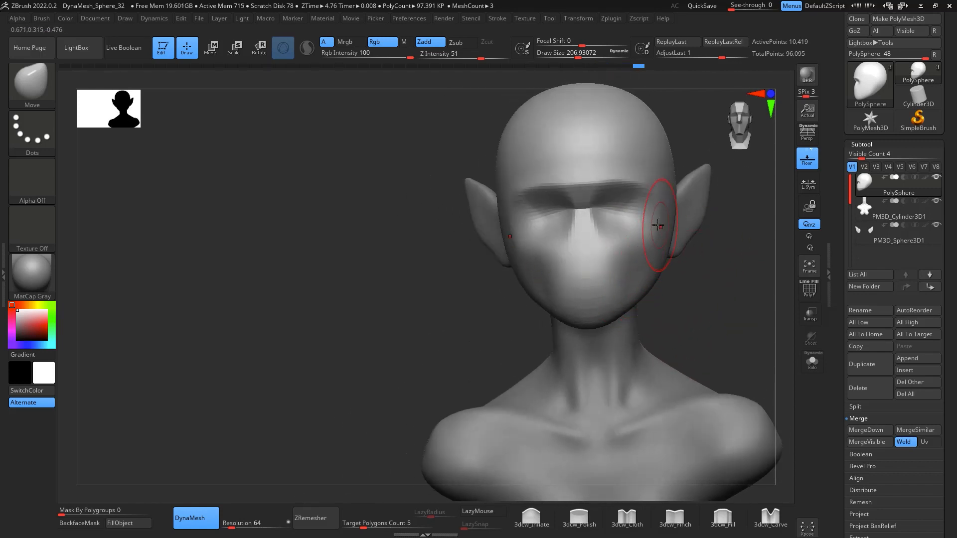
pyautogui.moveTo(656, 197); pyautogui.dragTo(653, 176)
# Adjust the mouth and chin profile from the side with the Move brush, then remesh and smooth the cheek area
pyautogui.moveTo(710, 294)
pyautogui.mouseDown()
pyautogui.moveTo(731, 301)
pyautogui.moveTo(728, 333)
pyautogui.moveTo(726, 276)
pyautogui.moveTo(560, 307)
pyautogui.mouseUp()
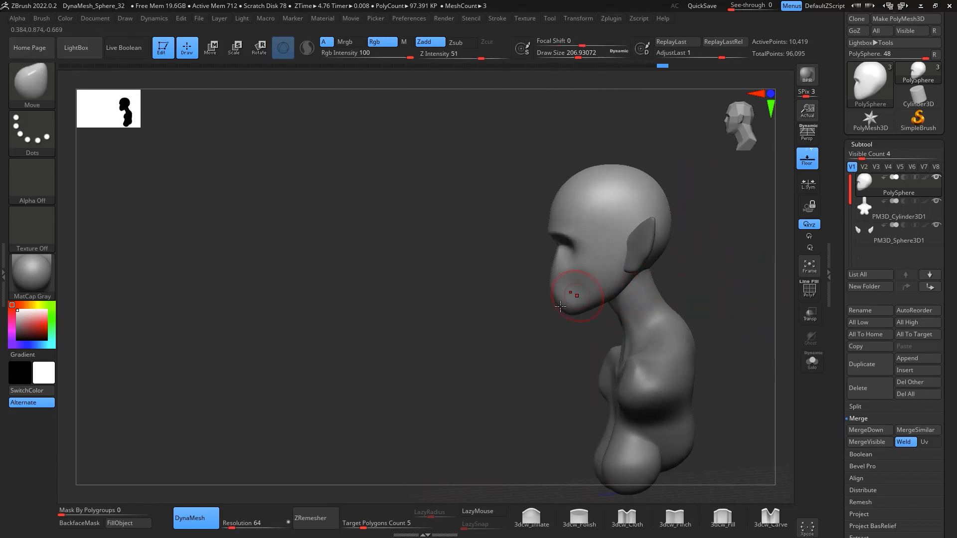
pyautogui.moveTo(531, 355); pyautogui.dragTo(549, 356)
pyautogui.moveTo(558, 290); pyautogui.dragTo(550, 289)
pyautogui.moveTo(551, 353); pyautogui.dragTo(519, 347)
pyautogui.moveTo(723, 280)
pyautogui.mouseDown()
pyautogui.moveTo(756, 267)
pyautogui.moveTo(738, 296)
pyautogui.moveTo(717, 284)
pyautogui.moveTo(737, 282)
pyautogui.moveTo(729, 305)
pyautogui.moveTo(755, 317)
pyautogui.moveTo(577, 256)
pyautogui.mouseUp()
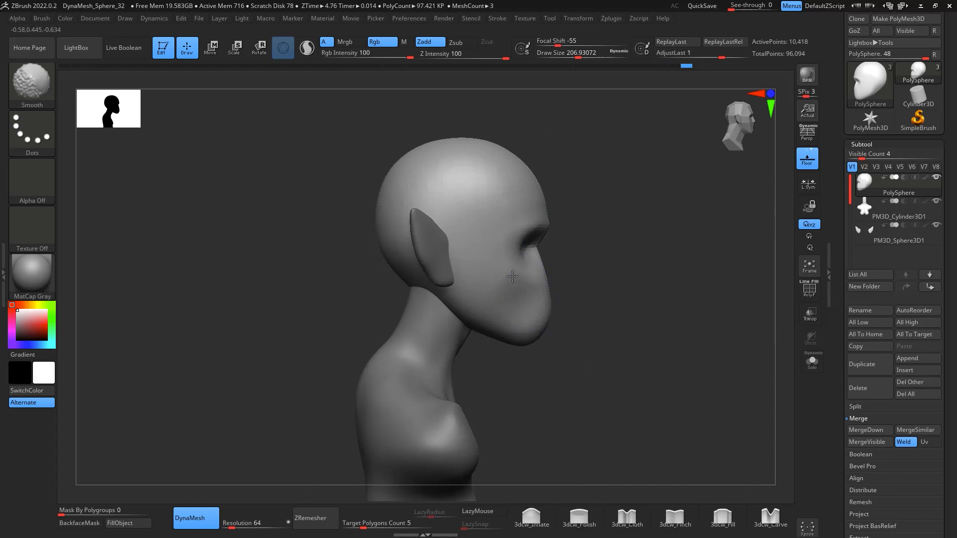
pyautogui.moveTo(758, 290)
pyautogui.keyDown('shift'); pyautogui.mouseDown()
pyautogui.moveTo(699, 297)
pyautogui.moveTo(658, 253)
pyautogui.moveTo(679, 216)
pyautogui.mouseUp(); pyautogui.keyUp('shift')
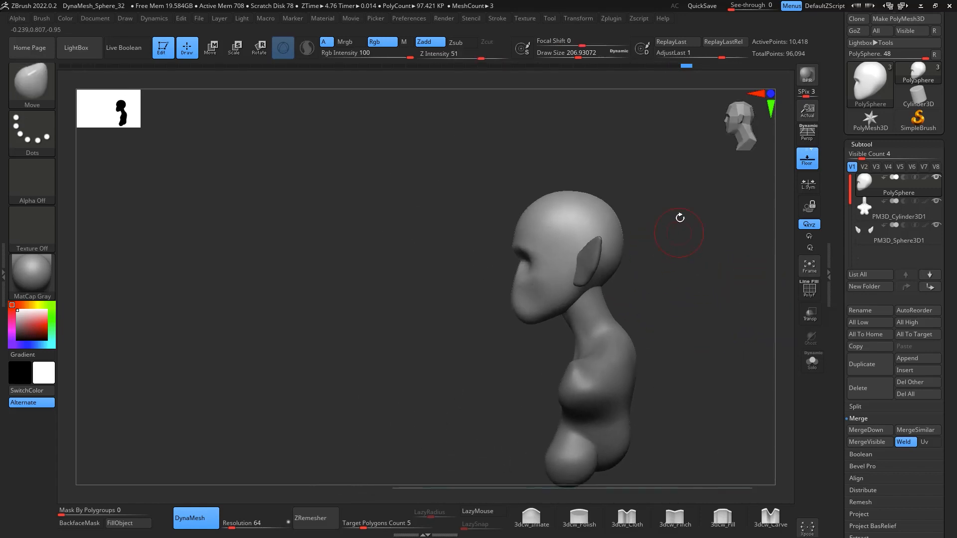
# Push the back of the skull and its base inward in profile with the Move brush enlarged to a draw size of about 508
pyautogui.press('space')
pyautogui.moveTo(619, 227)
pyautogui.mouseDown()
pyautogui.moveTo(643, 230)
pyautogui.moveTo(614, 219)
pyautogui.mouseUp()
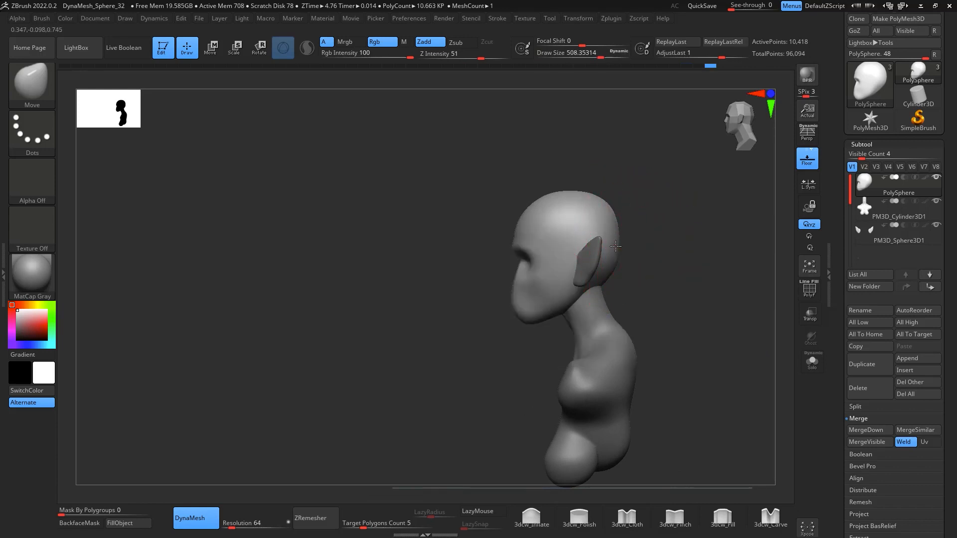
pyautogui.press('space')
pyautogui.moveTo(604, 298); pyautogui.dragTo(578, 293)
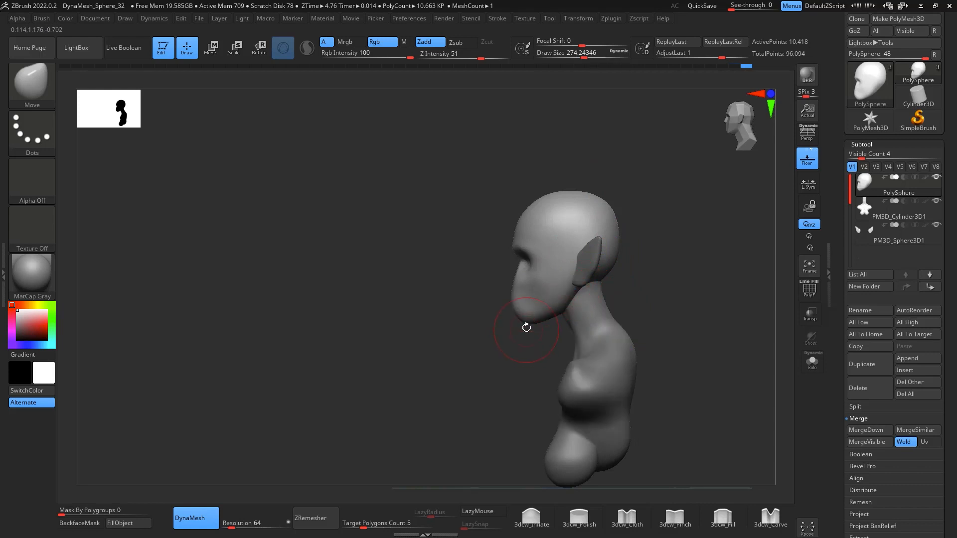
# Pull the nose forward out of the face in profile with a smaller Move brush and smooth its bridge
pyautogui.keyDown('shift'); pyautogui.moveTo(647, 282); pyautogui.dragTo(715, 261); pyautogui.keyUp('shift')
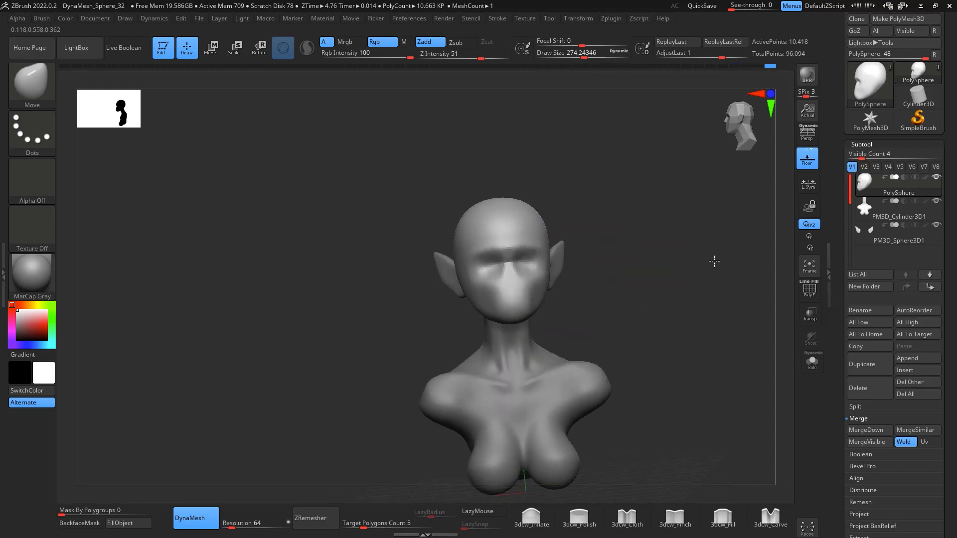
pyautogui.moveTo(657, 267); pyautogui.dragTo(669, 372)
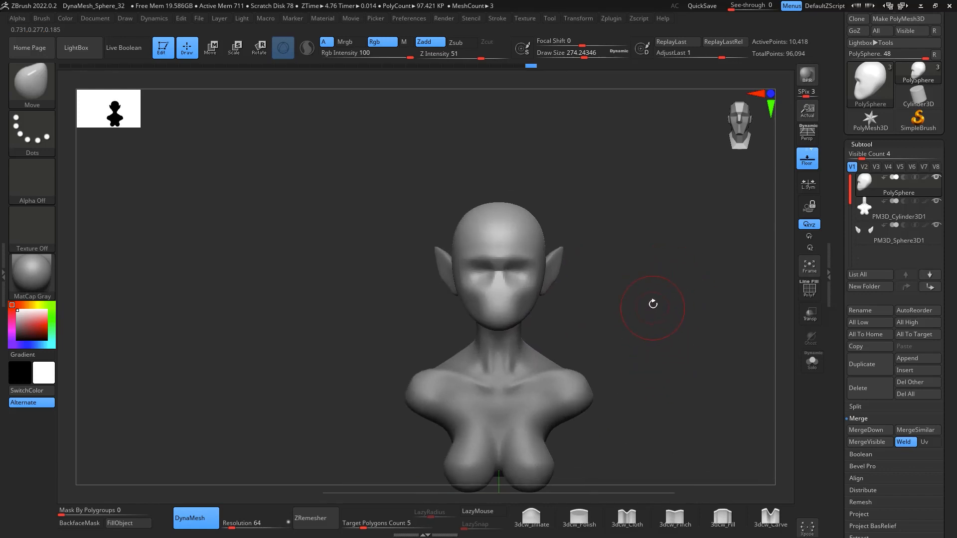
pyautogui.keyDown('alt'); pyautogui.moveTo(653, 304); pyautogui.dragTo(655, 329); pyautogui.keyUp('alt')
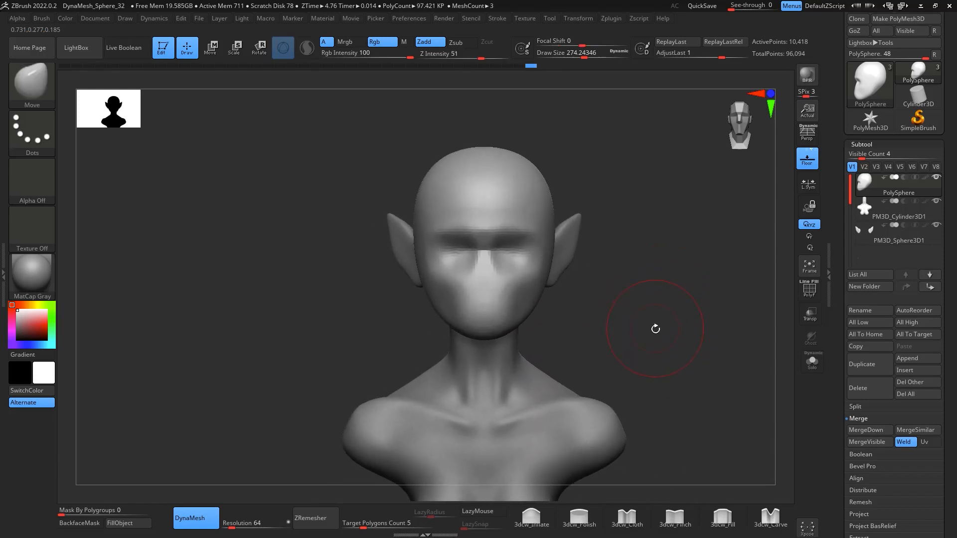
pyautogui.keyDown('alt'); pyautogui.moveTo(653, 294); pyautogui.dragTo(705, 299); pyautogui.keyUp('alt')
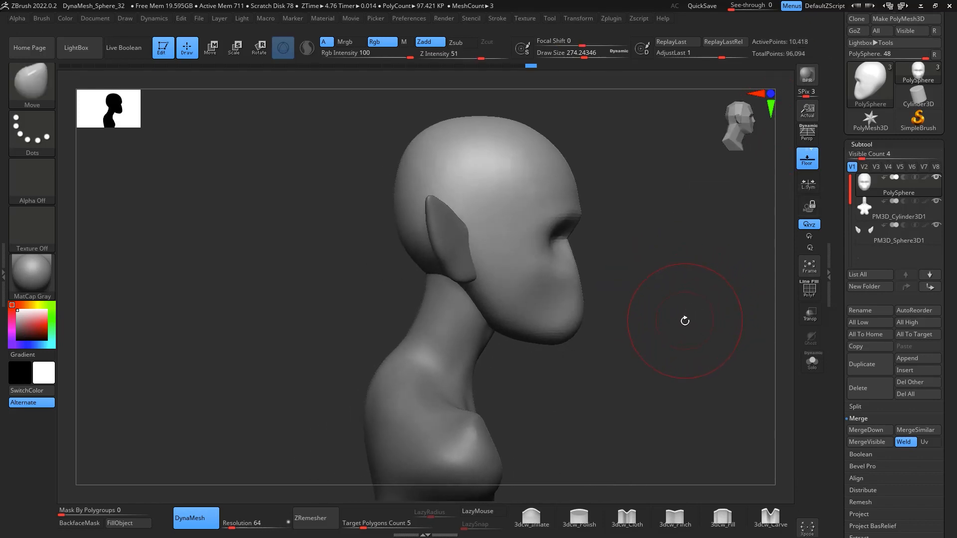
pyautogui.moveTo(685, 321); pyautogui.dragTo(651, 324)
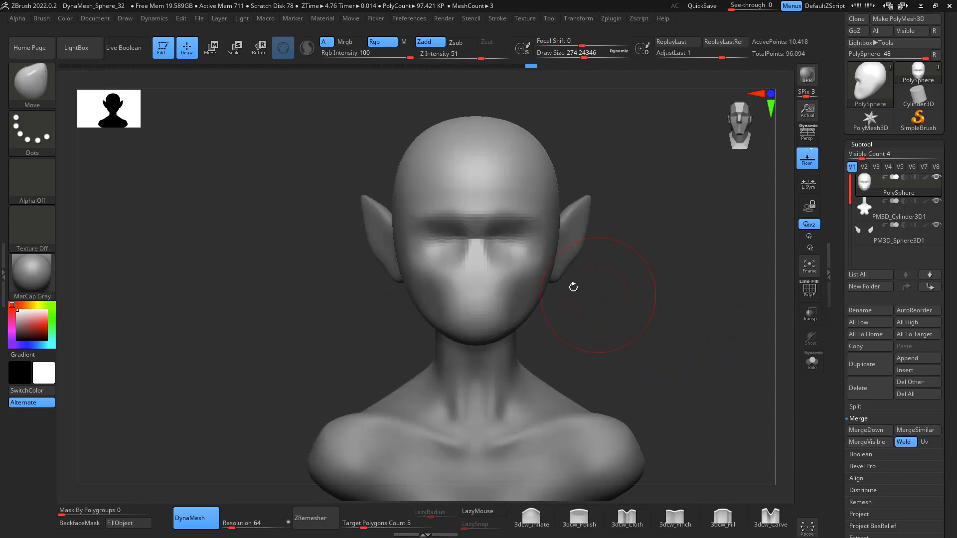
pyautogui.moveTo(633, 279)
pyautogui.keyDown('shift'); pyautogui.mouseDown()
pyautogui.moveTo(679, 283)
pyautogui.moveTo(617, 289)
pyautogui.mouseUp(); pyautogui.keyUp('shift')
pyautogui.press('space')
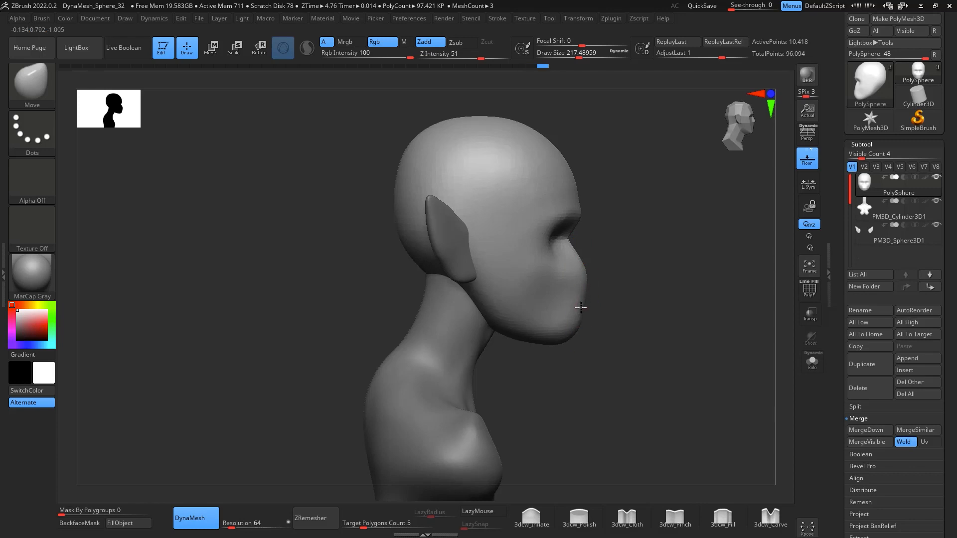
pyautogui.press('space')
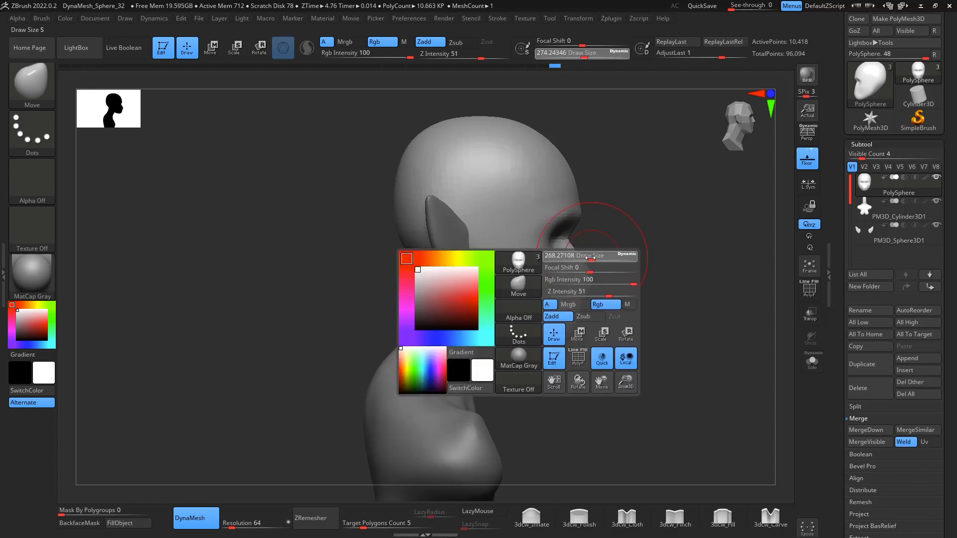
pyautogui.moveTo(590, 257); pyautogui.dragTo(571, 240)
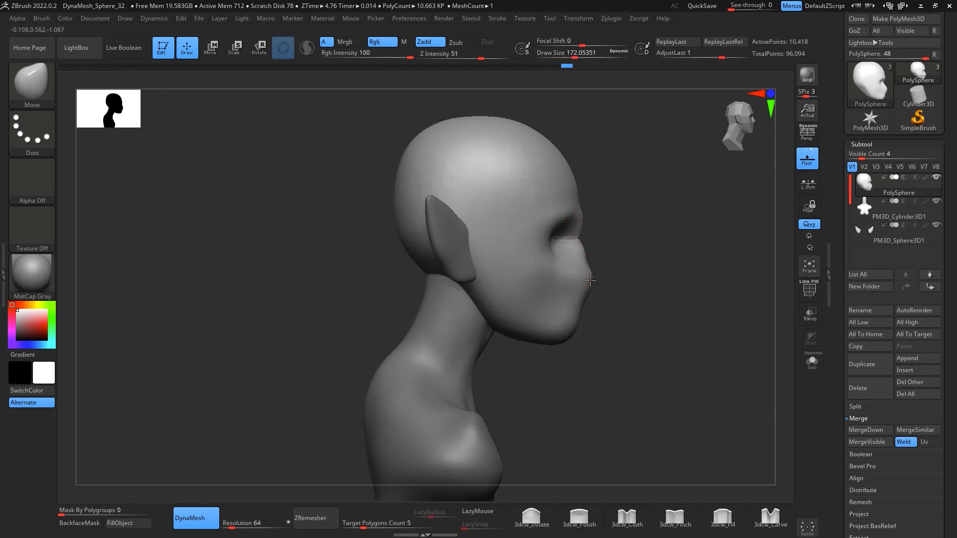
pyautogui.moveTo(585, 254)
pyautogui.keyDown('shift'); pyautogui.mouseDown()
pyautogui.moveTo(592, 286)
pyautogui.moveTo(585, 252)
pyautogui.mouseUp(); pyautogui.keyUp('shift')
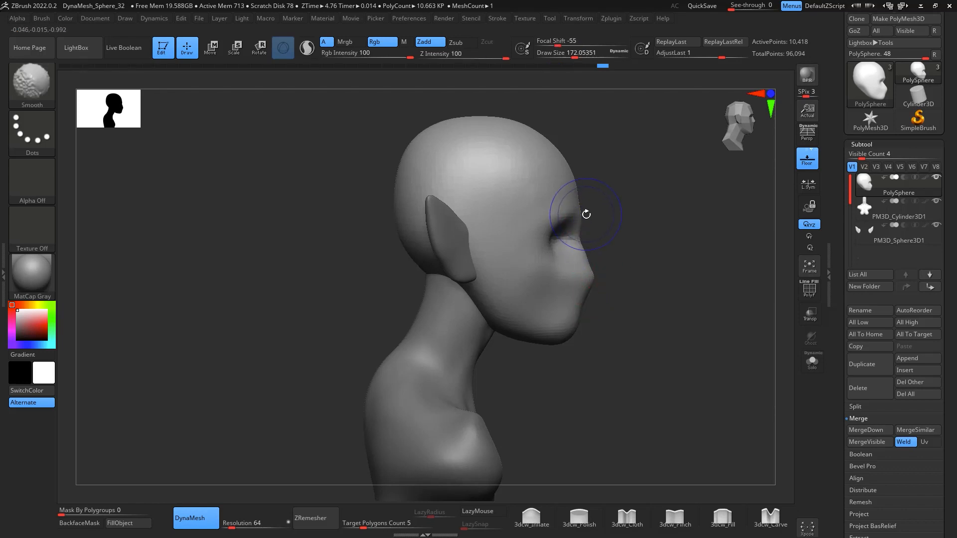
# Define both sides of the nose with a small ClayBuildup brush and smooth the transition into the cheeks
pyautogui.moveTo(708, 212); pyautogui.dragTo(609, 236)
pyautogui.moveTo(728, 219)
pyautogui.keyDown('shift'); pyautogui.mouseDown()
pyautogui.moveTo(742, 200)
pyautogui.moveTo(711, 214)
pyautogui.moveTo(734, 246)
pyautogui.moveTo(710, 277)
pyautogui.moveTo(714, 296)
pyautogui.moveTo(722, 244)
pyautogui.mouseUp(); pyautogui.keyUp('shift')
pyautogui.press('b')
pyautogui.press('c')
pyautogui.press('b')
pyautogui.press('space')
pyautogui.moveTo(604, 237); pyautogui.dragTo(587, 258)
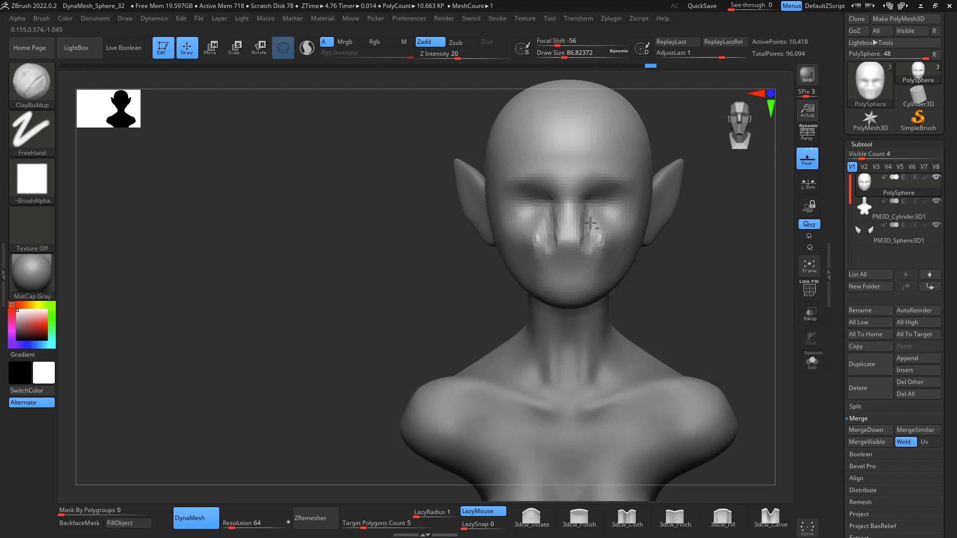
pyautogui.moveTo(590, 223)
pyautogui.mouseDown()
pyautogui.moveTo(599, 245)
pyautogui.moveTo(603, 222)
pyautogui.moveTo(609, 244)
pyautogui.mouseUp()
pyautogui.keyDown('shift'); pyautogui.moveTo(612, 226); pyautogui.dragTo(603, 251); pyautogui.keyUp('shift')
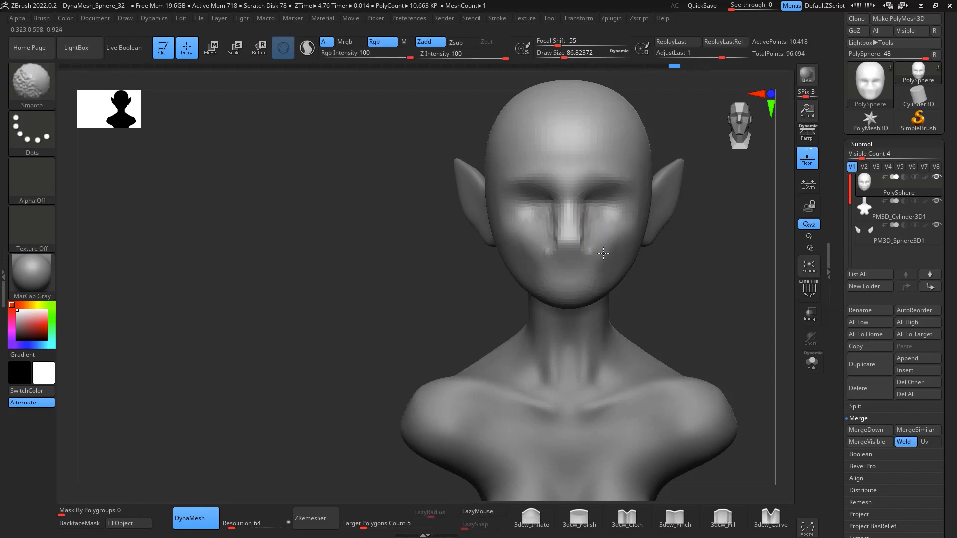
pyautogui.moveTo(688, 270)
pyautogui.mouseDown()
pyautogui.moveTo(742, 257)
pyautogui.moveTo(689, 245)
pyautogui.mouseUp()
pyautogui.moveTo(562, 244); pyautogui.dragTo(564, 253)
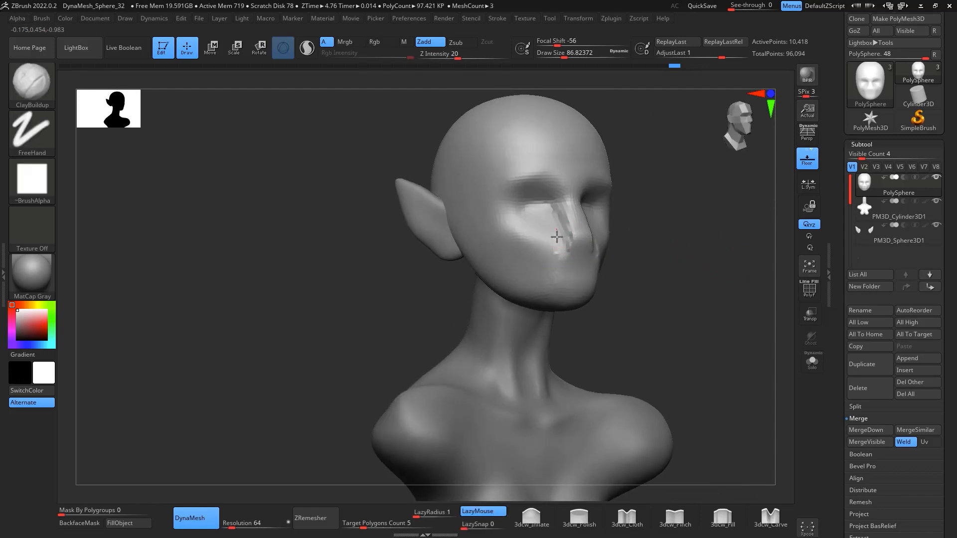
# Reshape the nose tip in profile with the Move brush at a draw size of about 116 and smooth beside the nose
pyautogui.keyDown('shift'); pyautogui.moveTo(633, 231); pyautogui.dragTo(665, 226); pyautogui.keyUp('shift')
pyautogui.press('b')
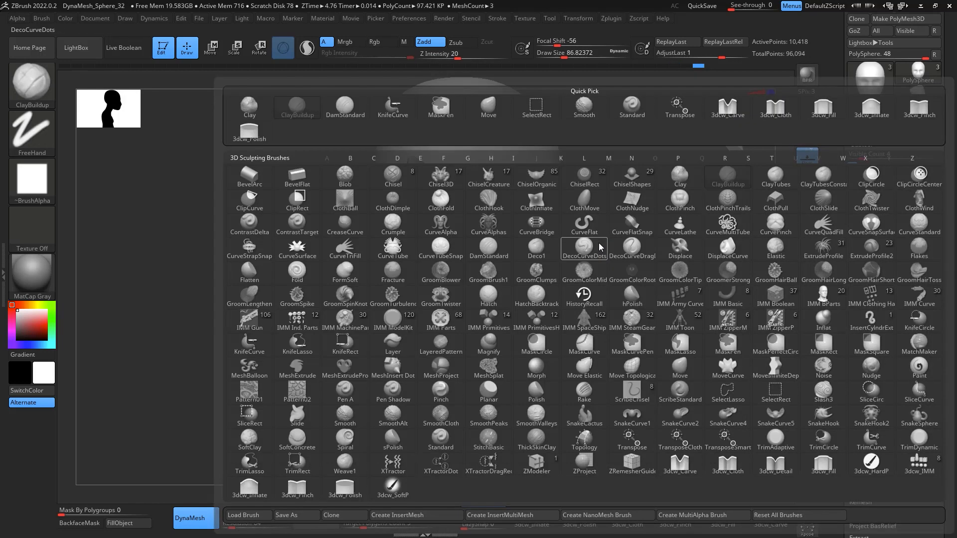
pyautogui.press('m')
pyautogui.press('v')
pyautogui.press('space')
pyautogui.moveTo(601, 241); pyautogui.dragTo(604, 241)
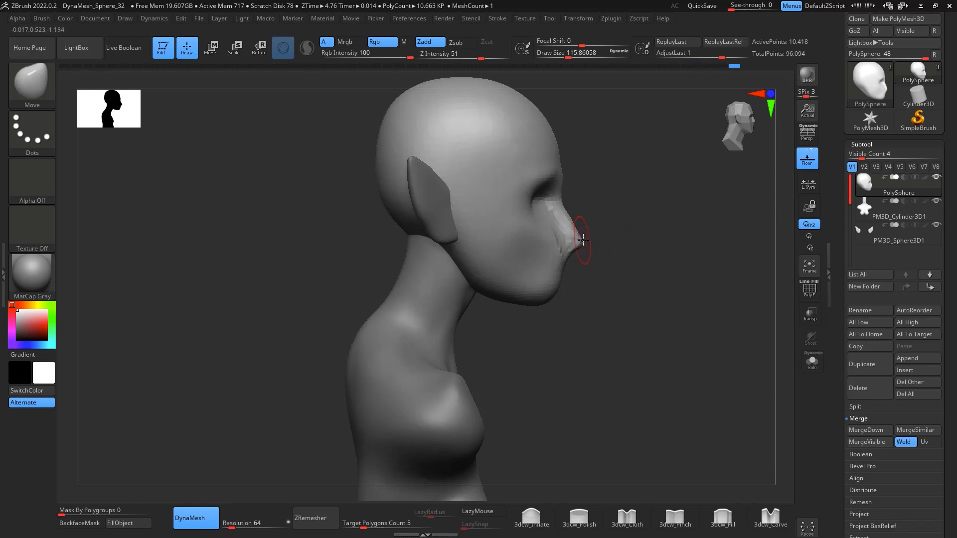
pyautogui.moveTo(658, 273); pyautogui.dragTo(647, 277)
pyautogui.keyDown('shift'); pyautogui.moveTo(609, 247); pyautogui.dragTo(598, 220); pyautogui.keyUp('shift')
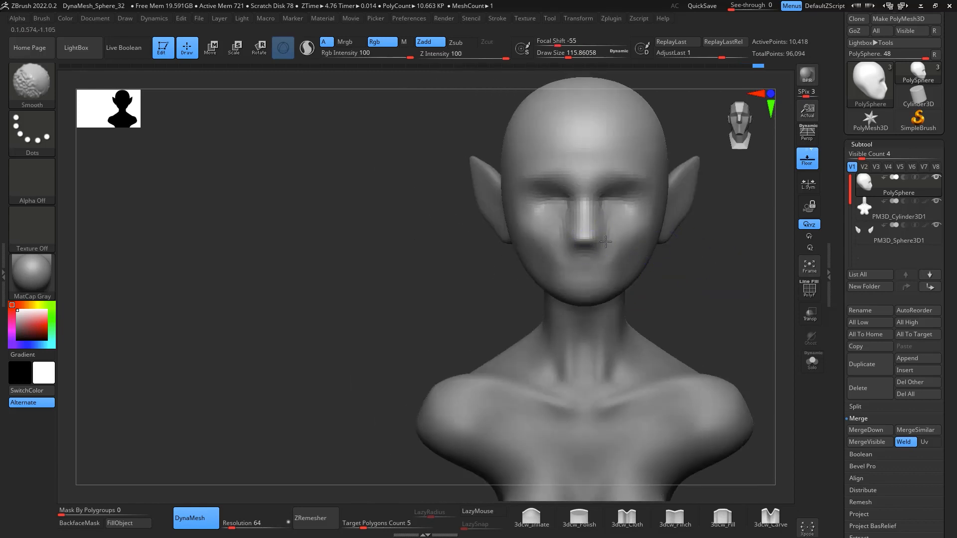
# Carve the crease under the nose with the DamStandard brush at a draw size of about 140 and remesh the head with DynaMesh
pyautogui.moveTo(698, 241)
pyautogui.mouseDown()
pyautogui.moveTo(733, 239)
pyautogui.moveTo(644, 368)
pyautogui.moveTo(575, 264)
pyautogui.mouseUp()
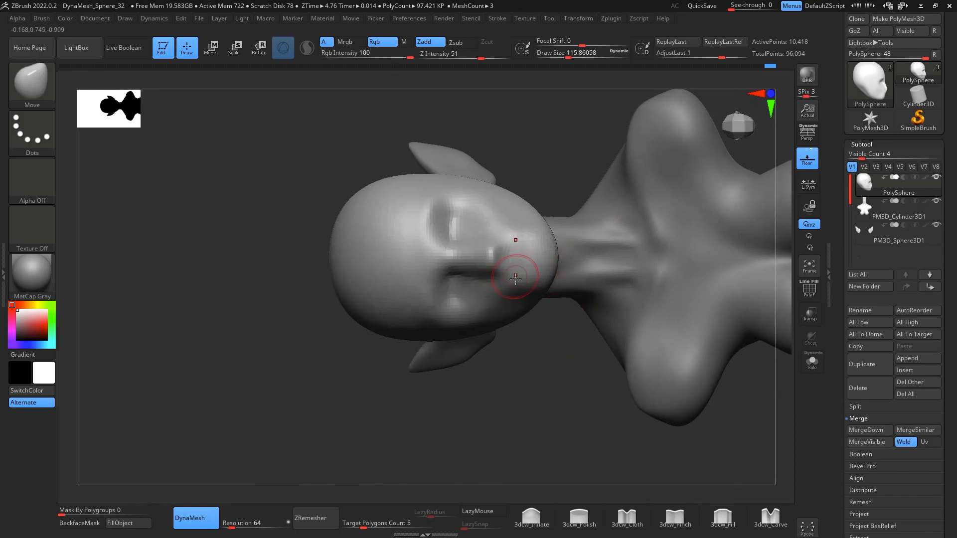
pyautogui.press('b')
pyautogui.press('d')
pyautogui.press('s')
pyautogui.press('space')
pyautogui.moveTo(508, 259); pyautogui.dragTo(506, 234)
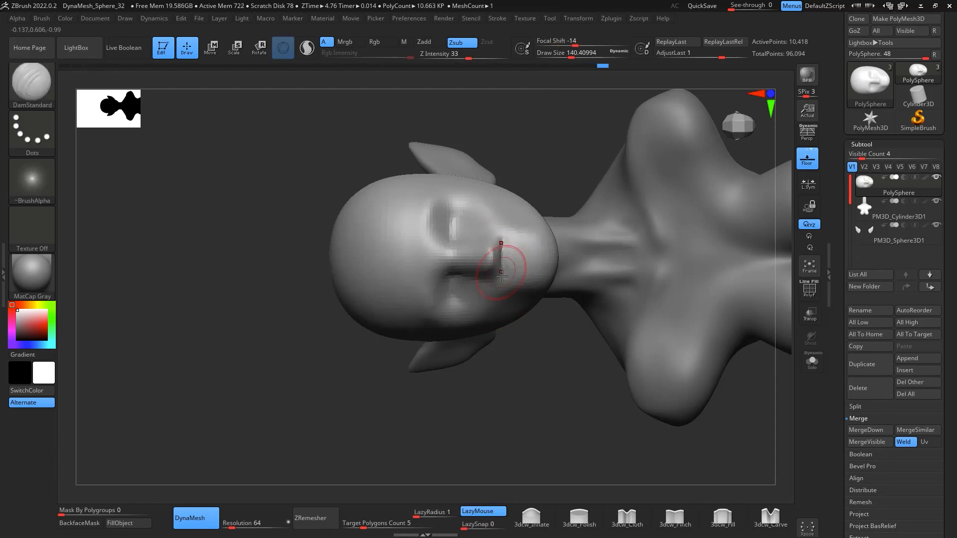
pyautogui.moveTo(534, 368)
pyautogui.keyDown('ctrl'); pyautogui.mouseDown()
pyautogui.moveTo(527, 343)
pyautogui.moveTo(651, 292)
pyautogui.moveTo(680, 256)
pyautogui.moveTo(640, 283)
pyautogui.mouseUp(); pyautogui.keyUp('ctrl')
# Pull the chin into a narrower point with the Move brush at a draw size of about 202, checking the bust from below and front
pyautogui.moveTo(673, 244); pyautogui.dragTo(604, 183)
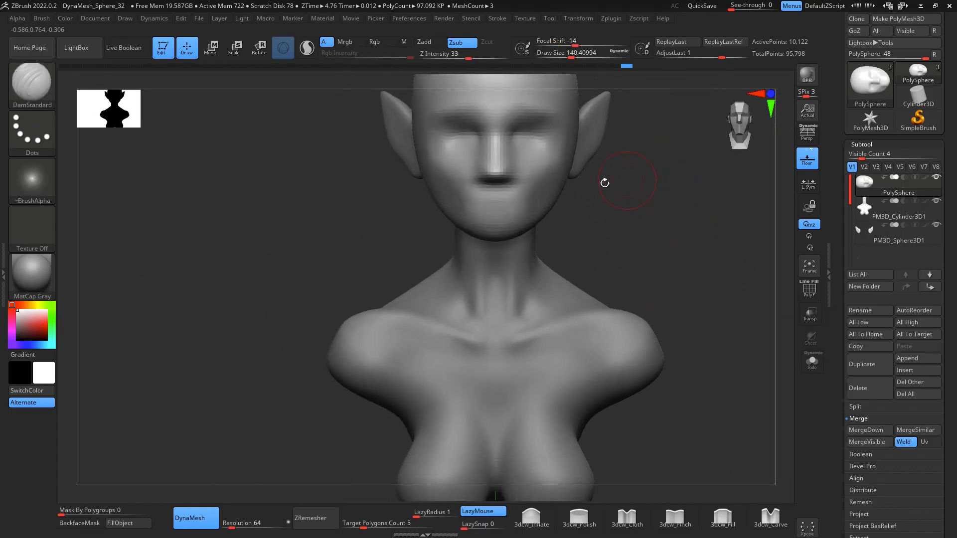
pyautogui.press('space')
pyautogui.click(513, 238)
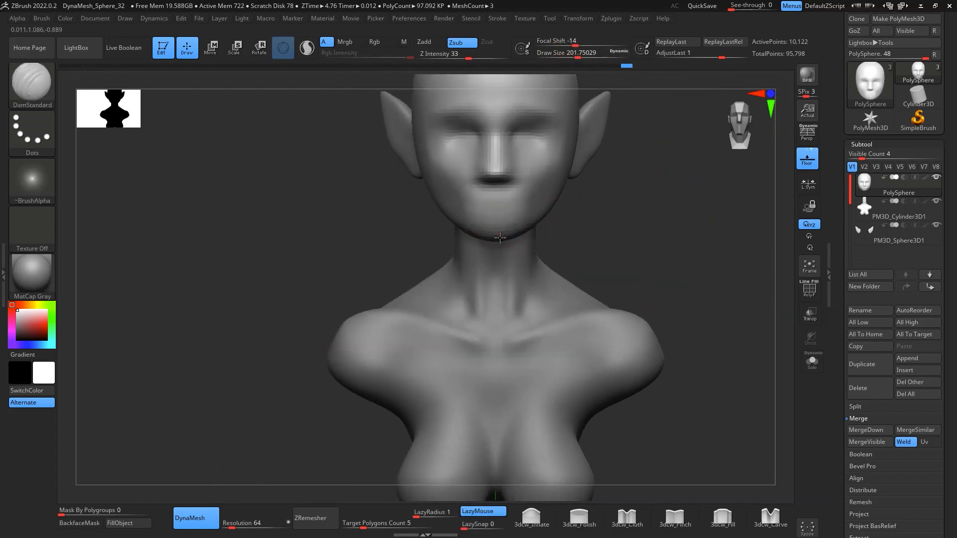
pyautogui.press('b')
pyautogui.press('m')
pyautogui.press('v')
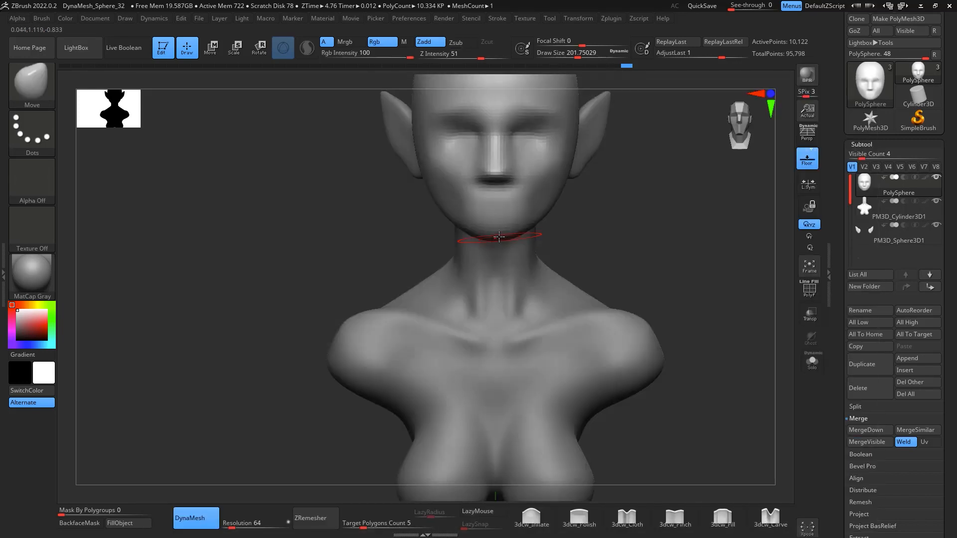
pyautogui.keyDown('alt'); pyautogui.moveTo(643, 243); pyautogui.dragTo(662, 158); pyautogui.keyUp('alt')
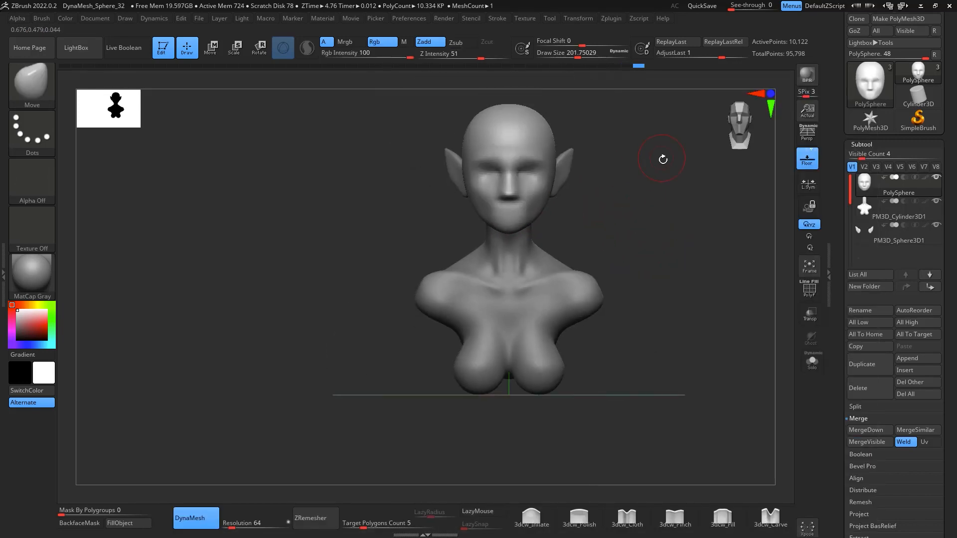
pyautogui.keyDown('alt'); pyautogui.moveTo(666, 86); pyautogui.dragTo(669, 145); pyautogui.keyUp('alt')
pyautogui.moveTo(634, 233); pyautogui.dragTo(678, 268)
pyautogui.moveTo(633, 245)
pyautogui.mouseDown()
pyautogui.moveTo(622, 238)
pyautogui.moveTo(643, 241)
pyautogui.mouseUp()
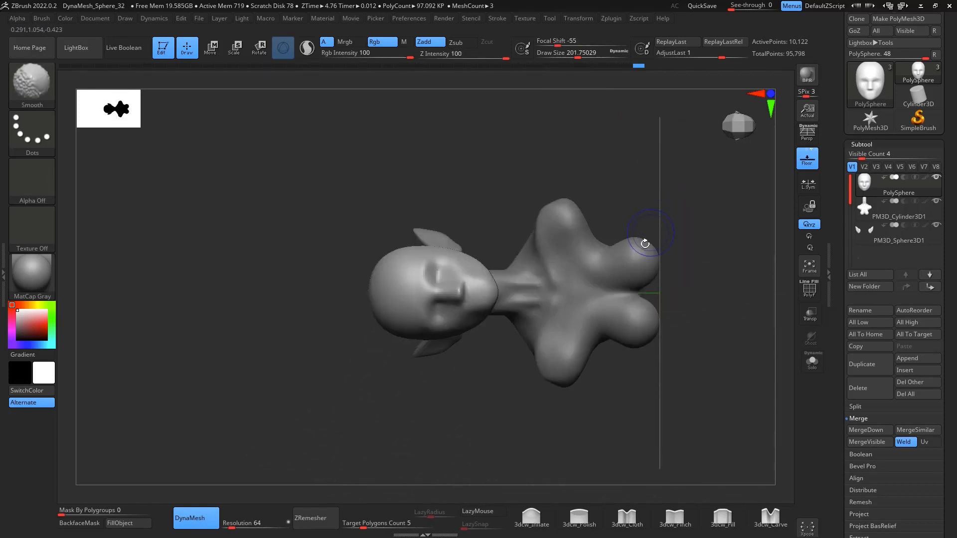
pyautogui.moveTo(723, 281); pyautogui.dragTo(672, 186)
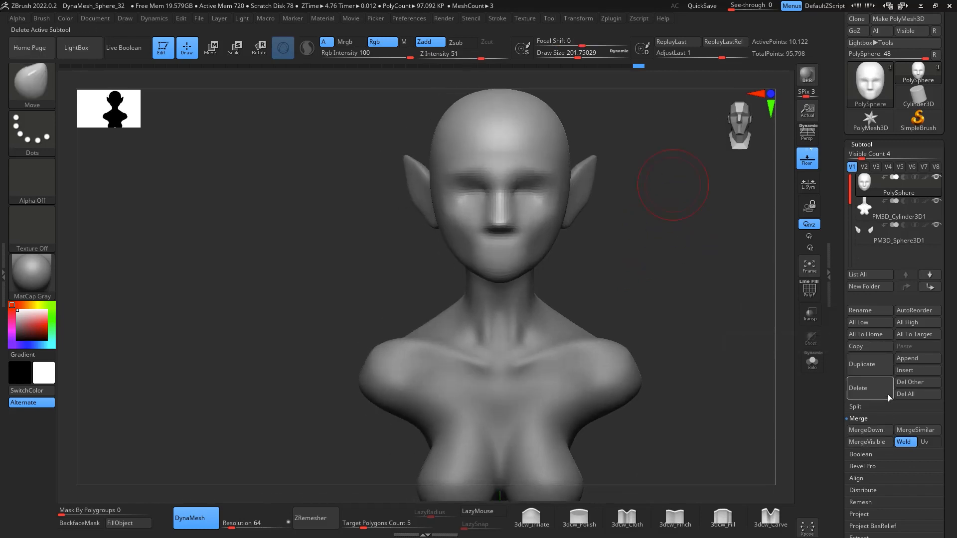
# Append a Sphere3D as a new subtool for the eyeball and make it the active subtool
pyautogui.click(918, 358)
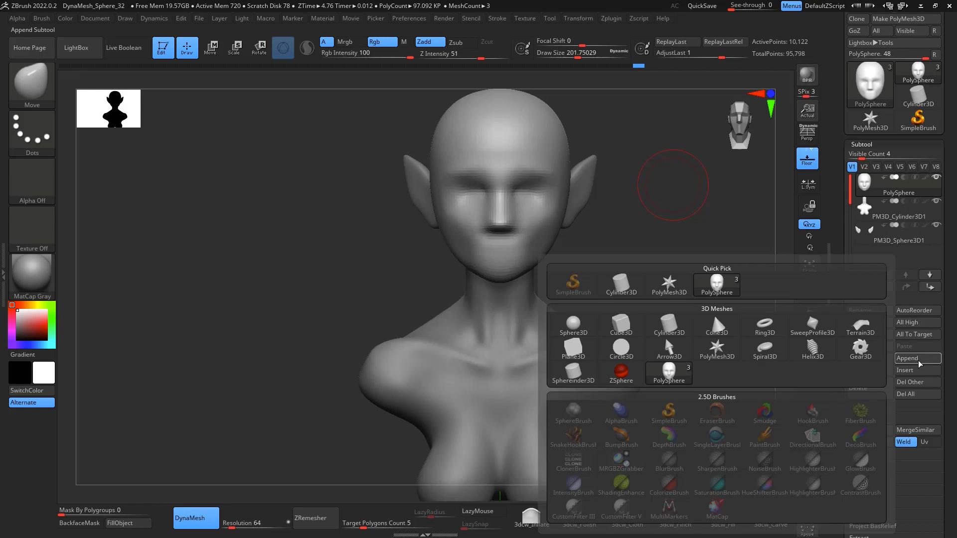
pyautogui.click(572, 326)
pyautogui.moveTo(698, 342)
pyautogui.mouseDown()
pyautogui.moveTo(707, 336)
pyautogui.moveTo(692, 307)
pyautogui.moveTo(694, 324)
pyautogui.mouseUp()
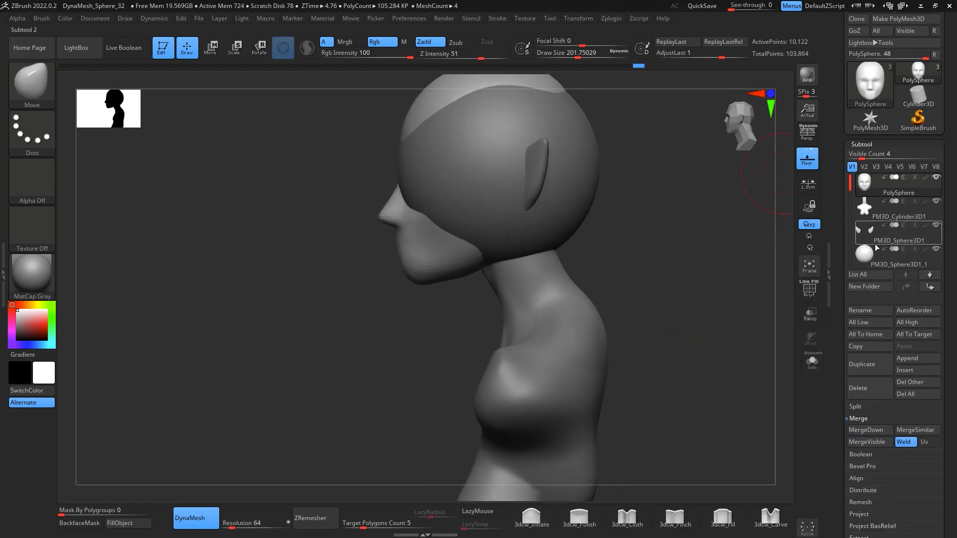
pyautogui.click(878, 256)
# Scale the sphere down to eyeball size and move it into one eye socket, aligning it from side and front views
pyautogui.moveTo(649, 221)
pyautogui.keyDown('alt'); pyautogui.mouseDown()
pyautogui.moveTo(692, 315)
pyautogui.moveTo(691, 259)
pyautogui.mouseUp(); pyautogui.keyUp('alt')
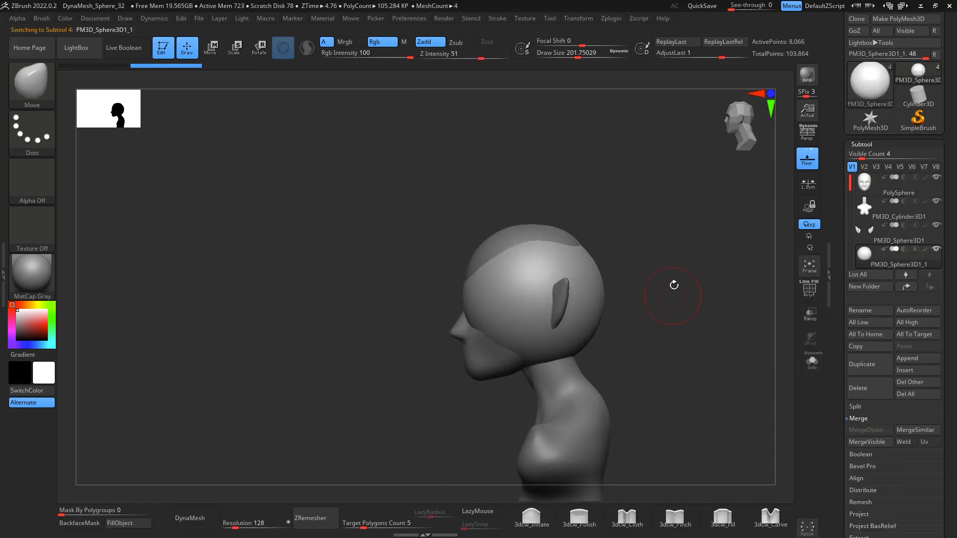
pyautogui.press('e')
pyautogui.moveTo(573, 276); pyautogui.dragTo(497, 277)
pyautogui.moveTo(458, 315); pyautogui.dragTo(453, 255)
pyautogui.keyDown('shift'); pyautogui.moveTo(605, 267); pyautogui.dragTo(653, 299); pyautogui.keyUp('shift')
pyautogui.moveTo(497, 276); pyautogui.dragTo(539, 264)
pyautogui.moveTo(641, 278); pyautogui.dragTo(597, 262)
pyautogui.moveTo(474, 432); pyautogui.dragTo(641, 357)
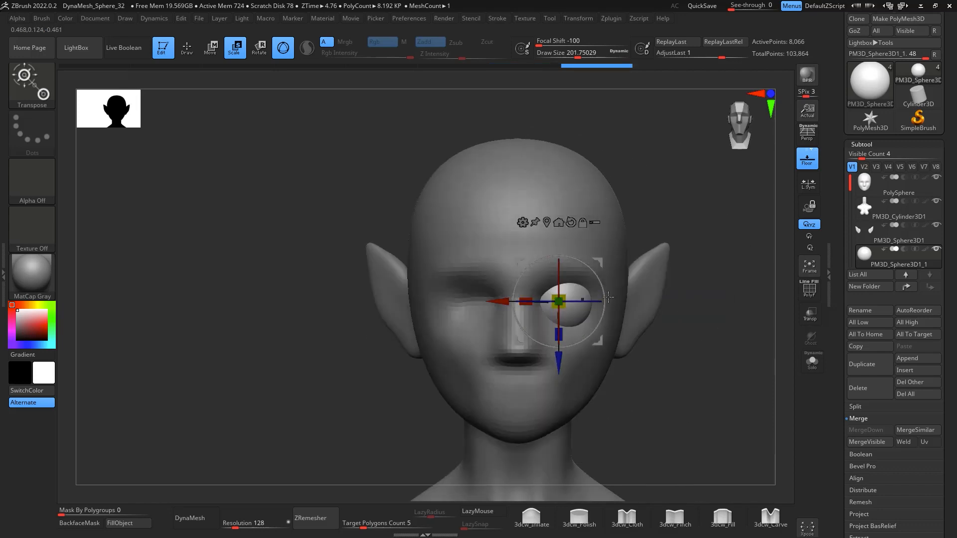
# Fine-tune the eyeball's scale and placement in the socket, checking the fit from several angles
pyautogui.moveTo(599, 264); pyautogui.dragTo(601, 259)
pyautogui.moveTo(764, 370); pyautogui.dragTo(719, 346)
pyautogui.moveTo(754, 374)
pyautogui.keyDown('shift'); pyautogui.mouseDown()
pyautogui.moveTo(767, 389)
pyautogui.moveTo(753, 382)
pyautogui.mouseUp(); pyautogui.keyUp('shift')
pyautogui.moveTo(603, 259); pyautogui.dragTo(603, 258)
pyautogui.moveTo(563, 439); pyautogui.dragTo(648, 406)
pyautogui.keyDown('alt'); pyautogui.moveTo(718, 378); pyautogui.dragTo(700, 303); pyautogui.keyUp('alt')
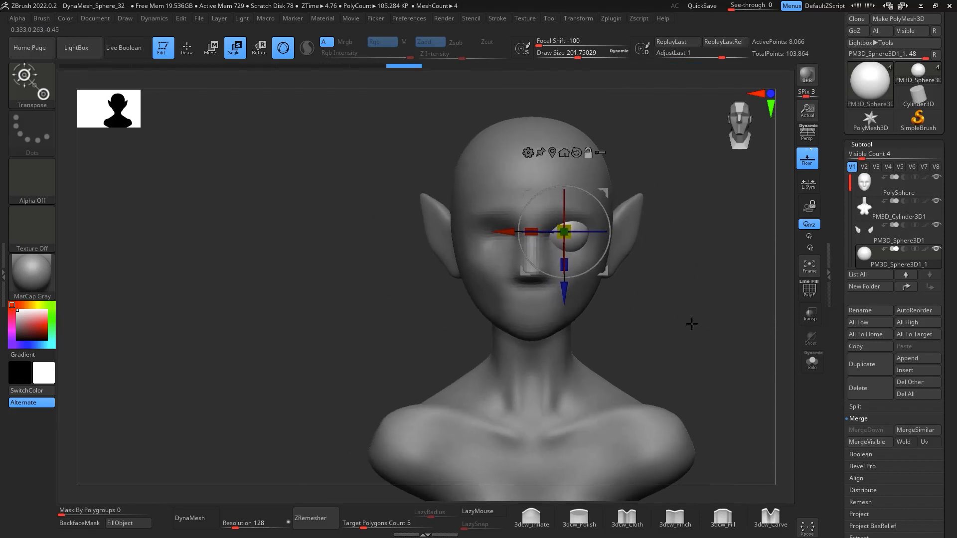
pyautogui.keyDown('alt'); pyautogui.moveTo(669, 275); pyautogui.dragTo(701, 366); pyautogui.keyUp('alt')
pyautogui.keyDown('alt'); pyautogui.moveTo(727, 325); pyautogui.dragTo(727, 332); pyautogui.keyUp('alt')
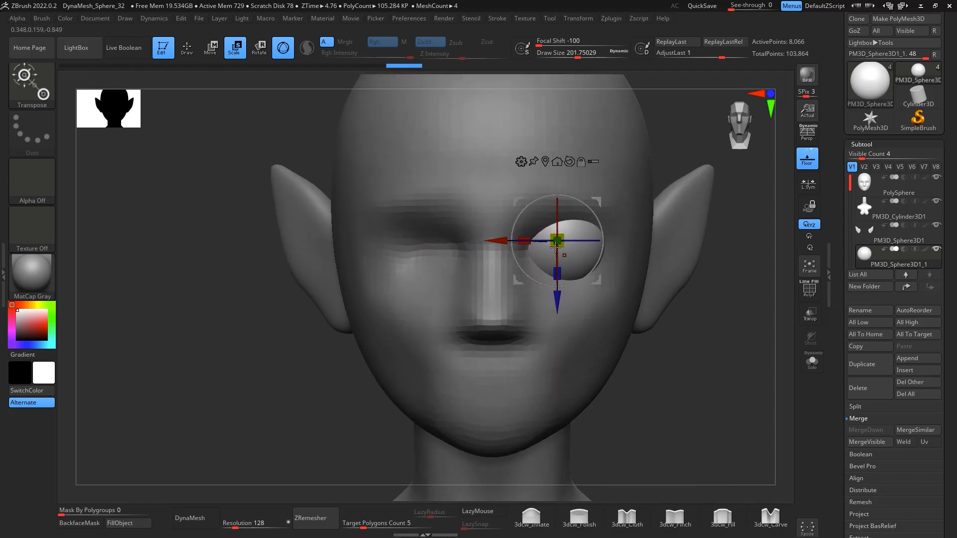
pyautogui.moveTo(561, 241); pyautogui.dragTo(563, 240)
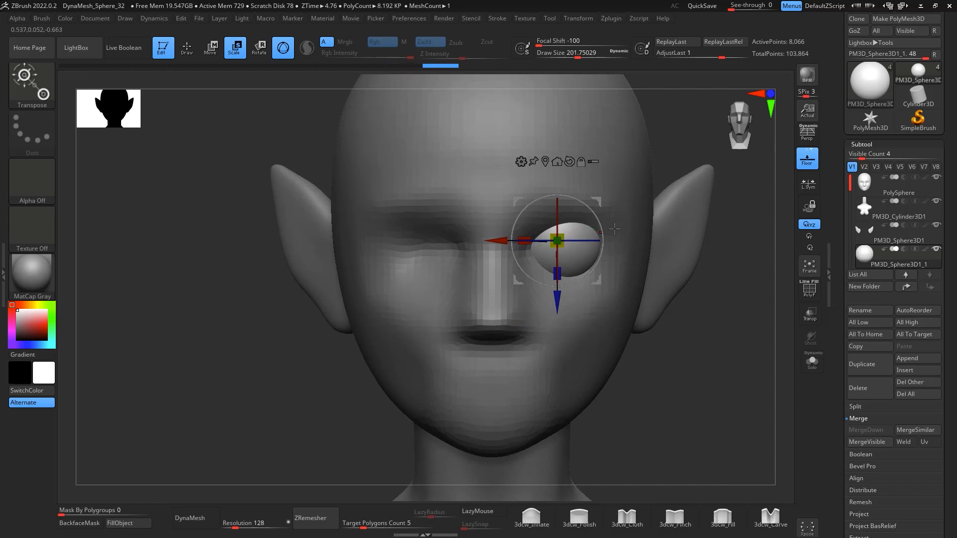
pyautogui.moveTo(597, 201); pyautogui.dragTo(600, 203)
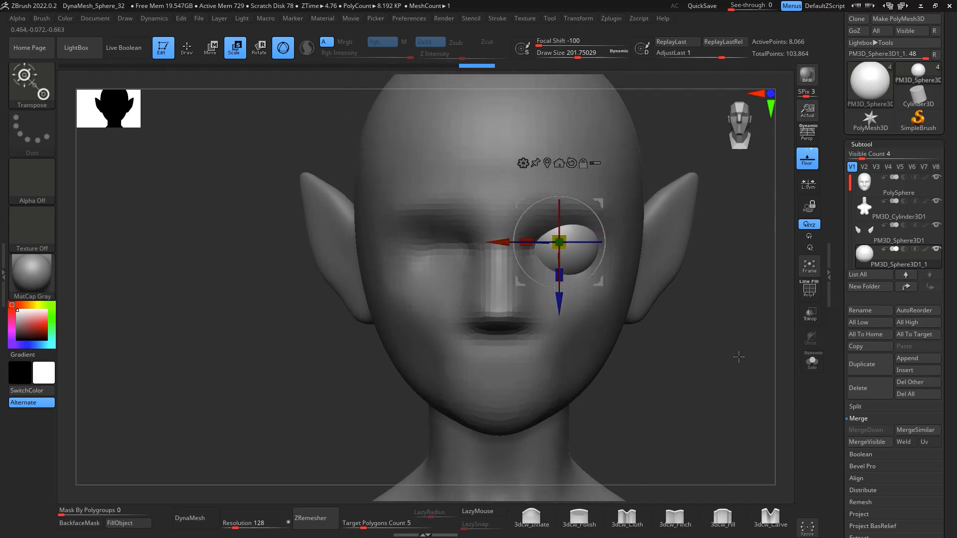
pyautogui.keyDown('alt'); pyautogui.moveTo(740, 354); pyautogui.dragTo(746, 371); pyautogui.keyUp('alt')
# Make the head the active subtool and reshape the inner eye socket beside the nose with the Move brush at about 97 draw size
pyautogui.press('q')
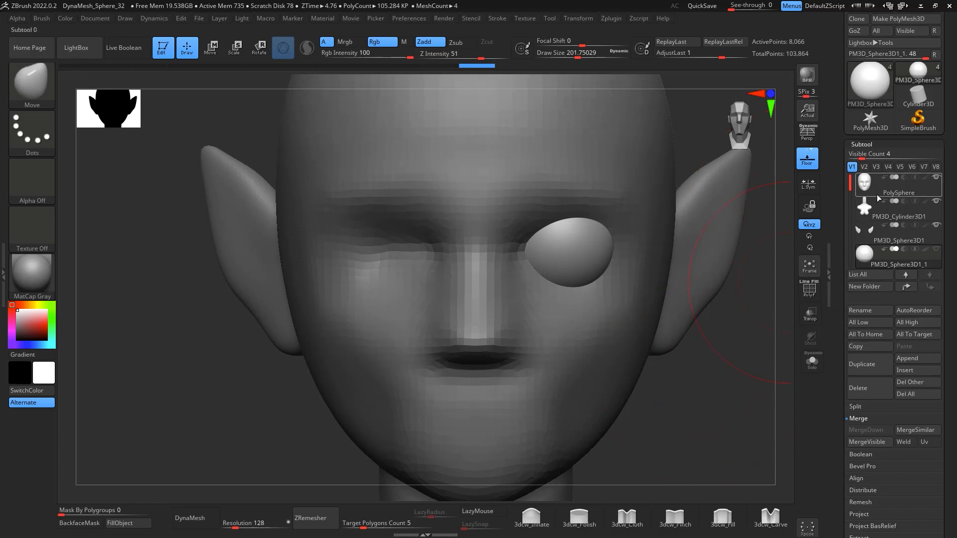
pyautogui.click(877, 195)
pyautogui.click(936, 249)
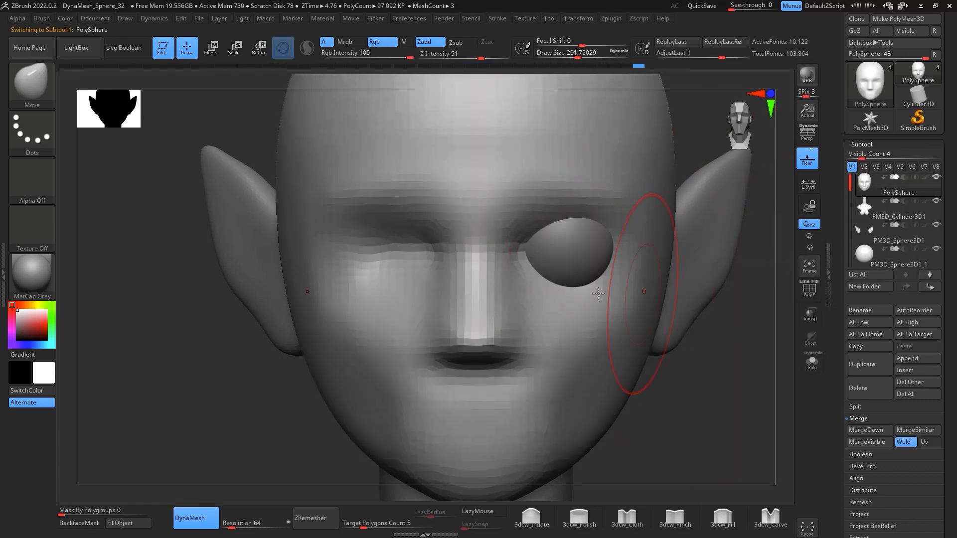
pyautogui.press('space')
pyautogui.moveTo(542, 269)
pyautogui.mouseDown()
pyautogui.moveTo(529, 269)
pyautogui.moveTo(515, 246)
pyautogui.moveTo(529, 274)
pyautogui.moveTo(516, 327)
pyautogui.mouseUp()
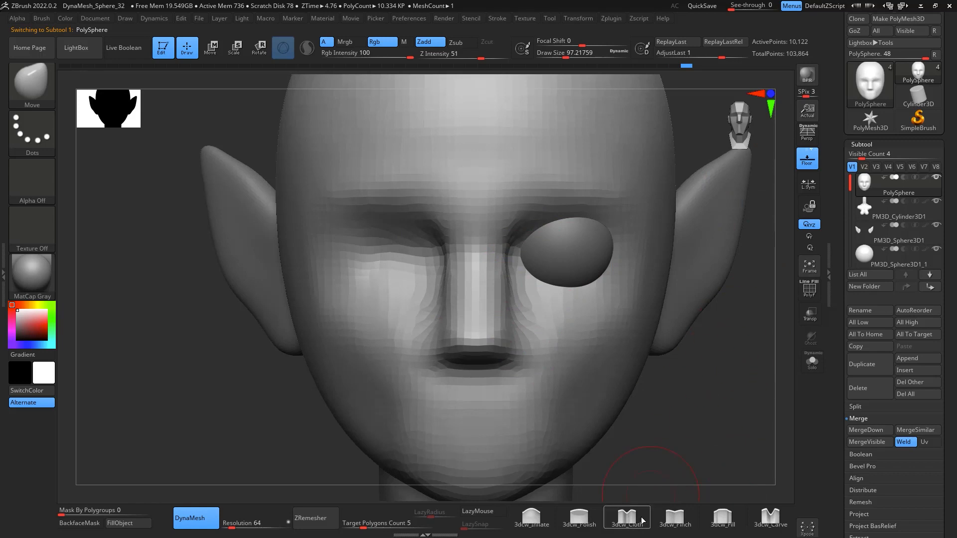
# Sharpen the brow ridge and outer eye socket edges on the head with the 3dcw_Pinch brush at a draw size of about 97
pyautogui.click(676, 516)
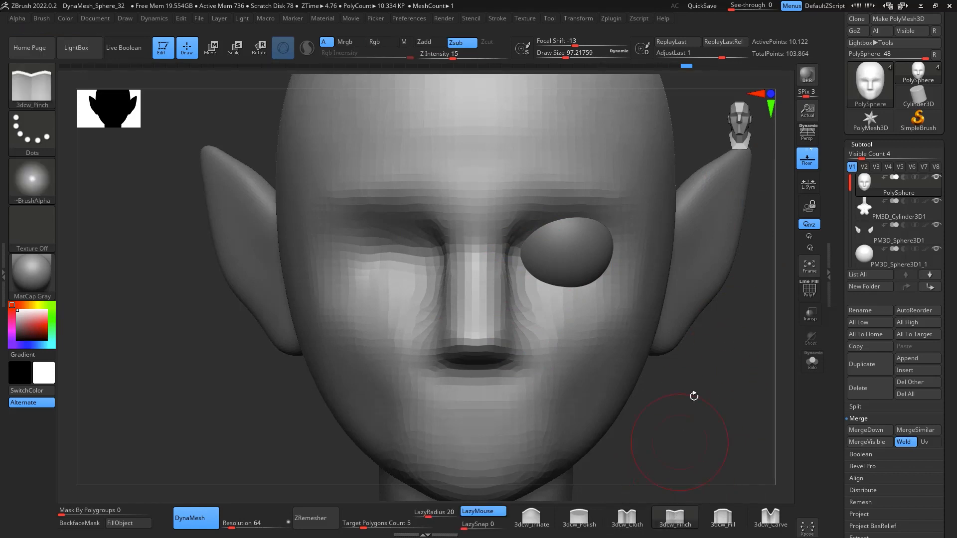
pyautogui.moveTo(580, 177); pyautogui.dragTo(638, 188)
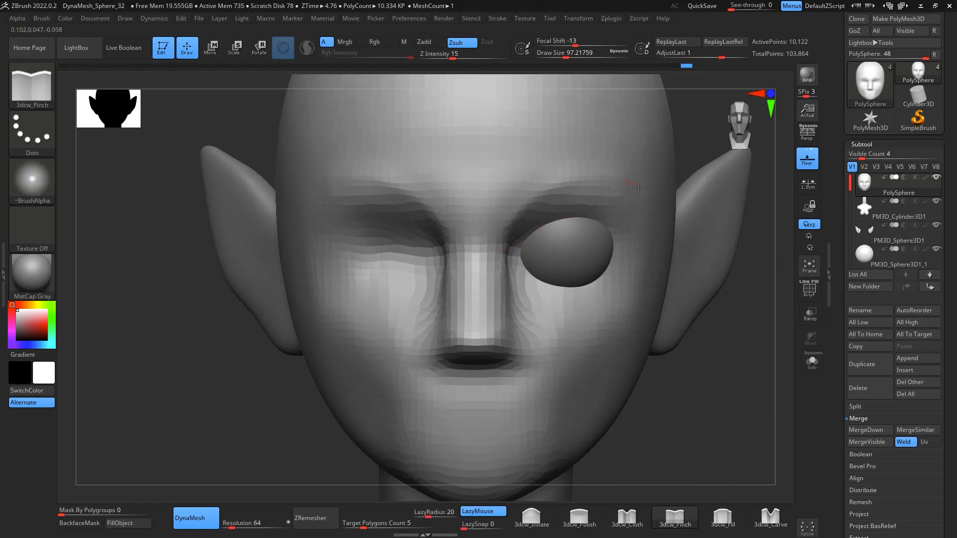
pyautogui.moveTo(616, 244); pyautogui.dragTo(651, 239)
pyautogui.moveTo(624, 189); pyautogui.dragTo(597, 181)
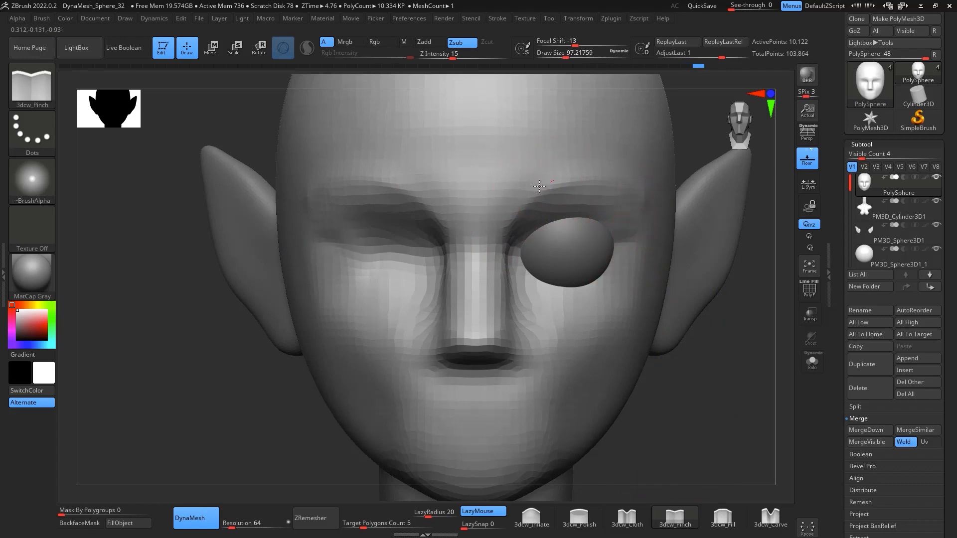
pyautogui.moveTo(539, 186); pyautogui.dragTo(516, 196)
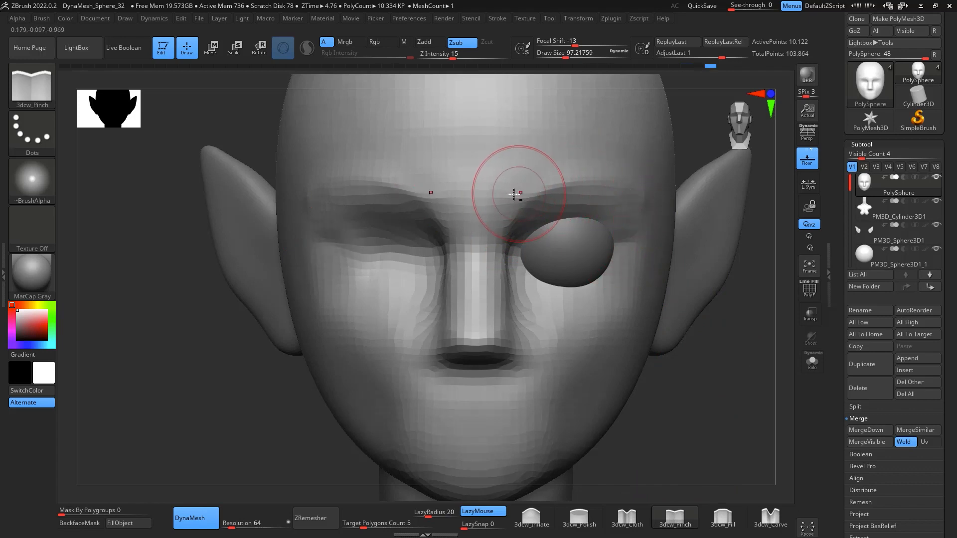
pyautogui.moveTo(645, 216); pyautogui.dragTo(643, 221)
pyautogui.moveTo(732, 387)
pyautogui.keyDown('alt'); pyautogui.mouseDown()
pyautogui.moveTo(734, 324)
pyautogui.moveTo(696, 342)
pyautogui.moveTo(684, 309)
pyautogui.mouseUp(); pyautogui.keyUp('alt')
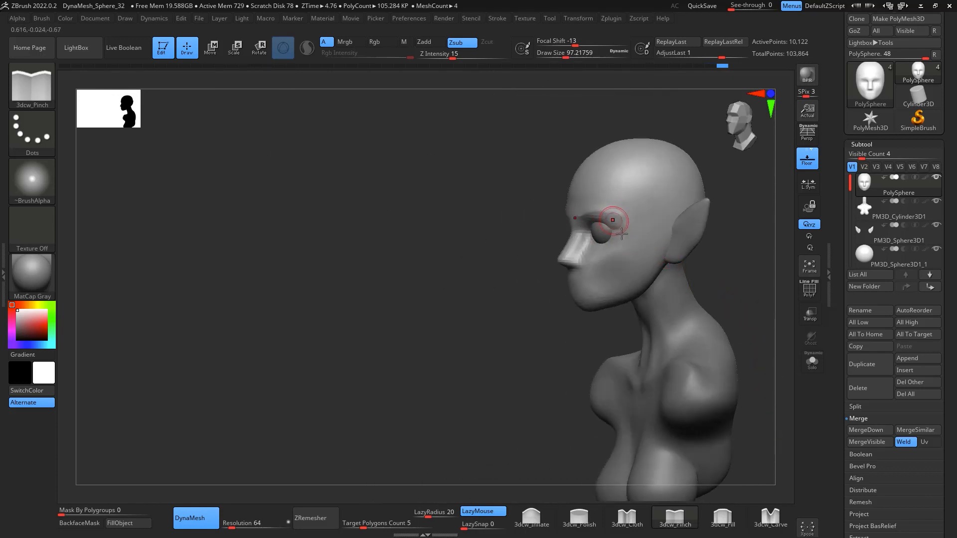
pyautogui.moveTo(710, 255); pyautogui.dragTo(777, 264)
pyautogui.moveTo(718, 236)
pyautogui.keyDown('alt'); pyautogui.mouseDown()
pyautogui.moveTo(701, 229)
pyautogui.moveTo(684, 295)
pyautogui.moveTo(690, 341)
pyautogui.moveTo(717, 328)
pyautogui.mouseUp(); pyautogui.keyUp('alt')
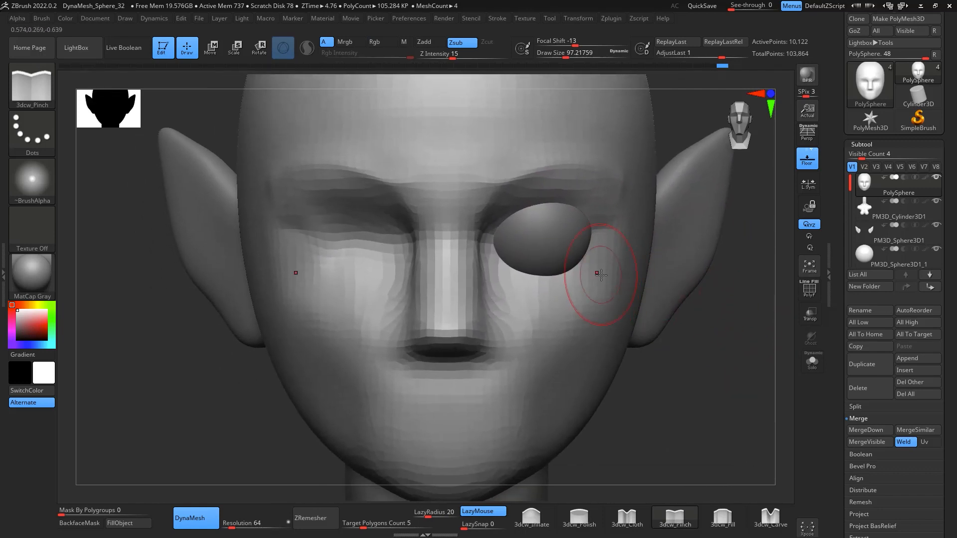
# Make the eyeball the active subtool and nudge it slightly within its socket from the front view
pyautogui.press('w')
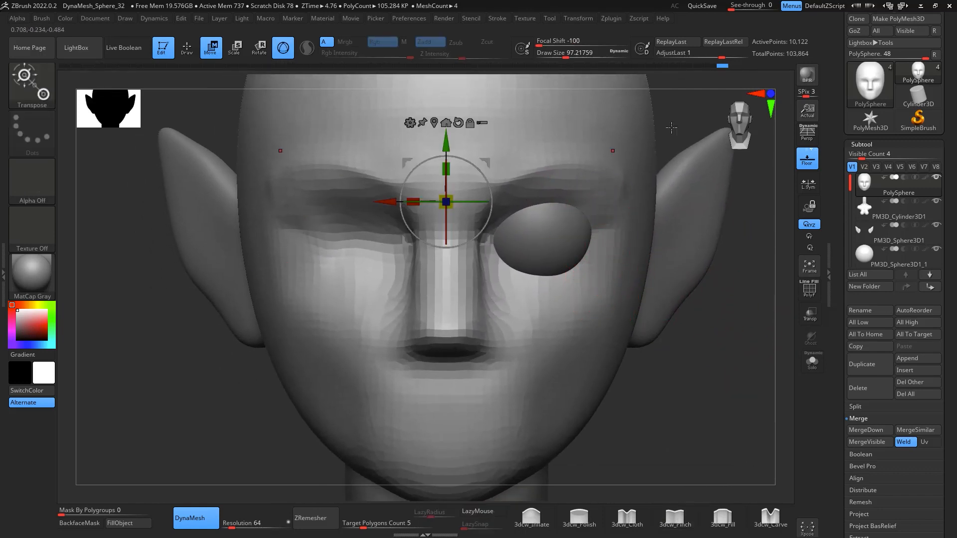
pyautogui.keyDown('alt'); pyautogui.click(548, 235); pyautogui.keyUp('alt')
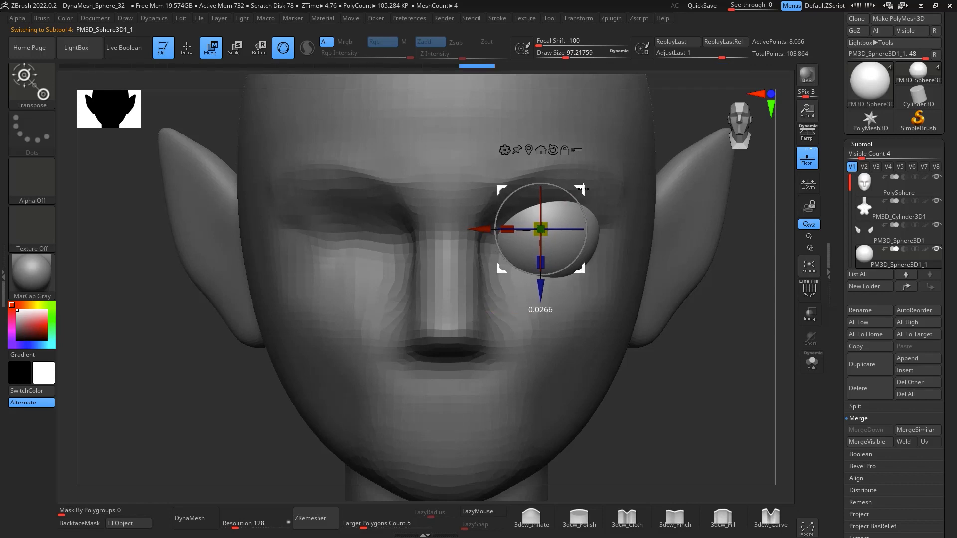
pyautogui.moveTo(584, 189); pyautogui.dragTo(580, 188)
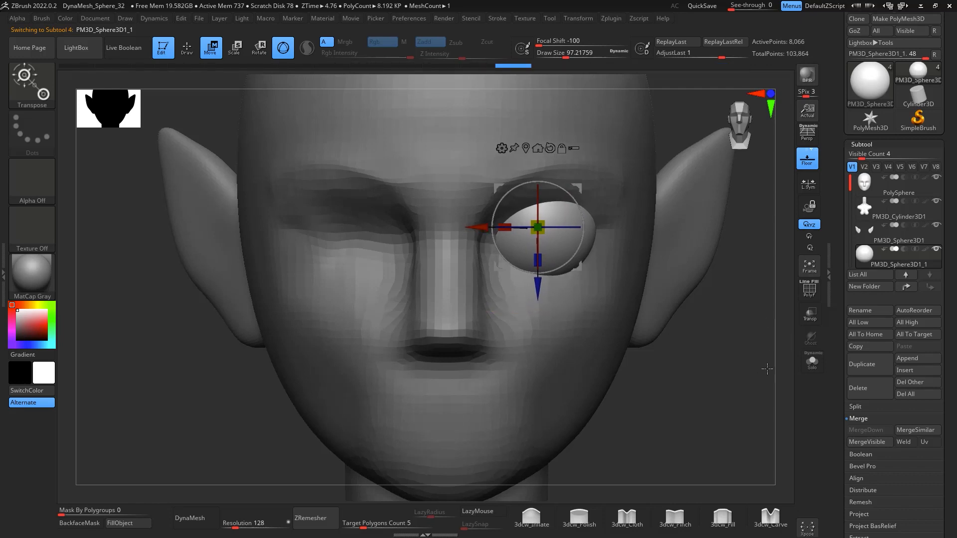
# Duplicate the eyeball subtool and scale the copy up slightly to form an eyelid shell, checking it from the side
pyautogui.click(877, 375)
pyautogui.moveTo(544, 230); pyautogui.dragTo(567, 219)
pyautogui.moveTo(739, 425); pyautogui.dragTo(712, 413)
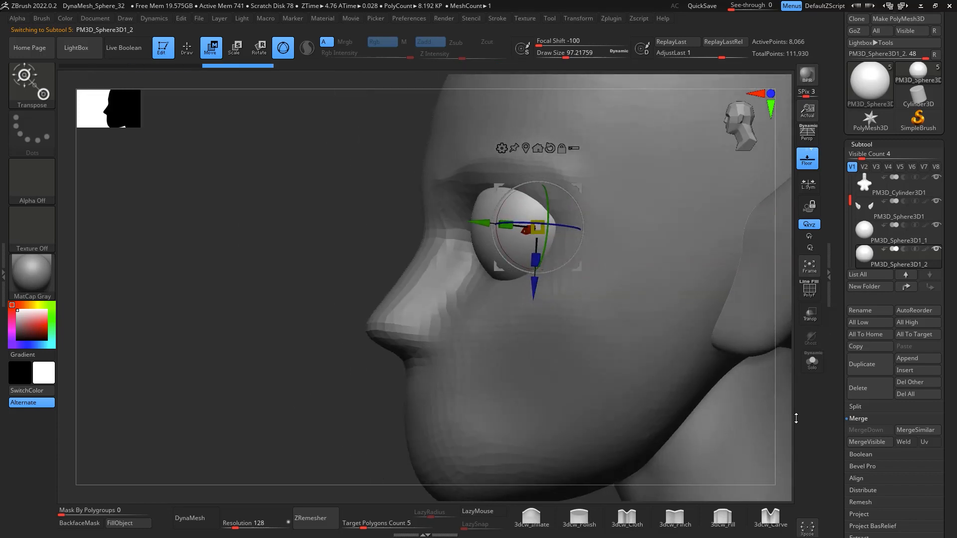
pyautogui.keyDown('shift'); pyautogui.moveTo(796, 419); pyautogui.dragTo(782, 380); pyautogui.keyUp('shift')
pyautogui.keyDown('alt'); pyautogui.moveTo(772, 334); pyautogui.dragTo(771, 362); pyautogui.keyUp('alt')
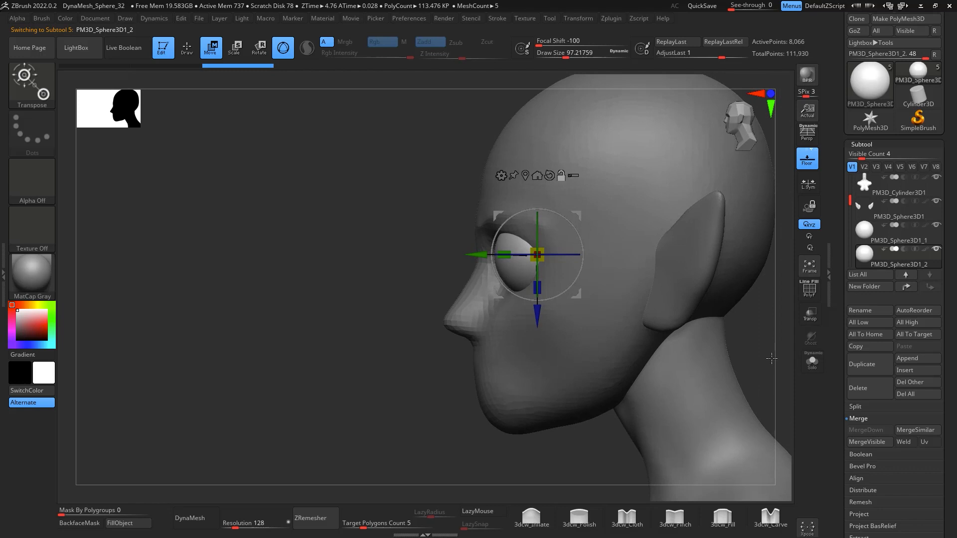
# Slice off the lower half of the enlarged sphere with a horizontal KnifeCurve cut in side view, keeping the upper half
pyautogui.press('q')
pyautogui.hotkey('ctrl', 'shift')
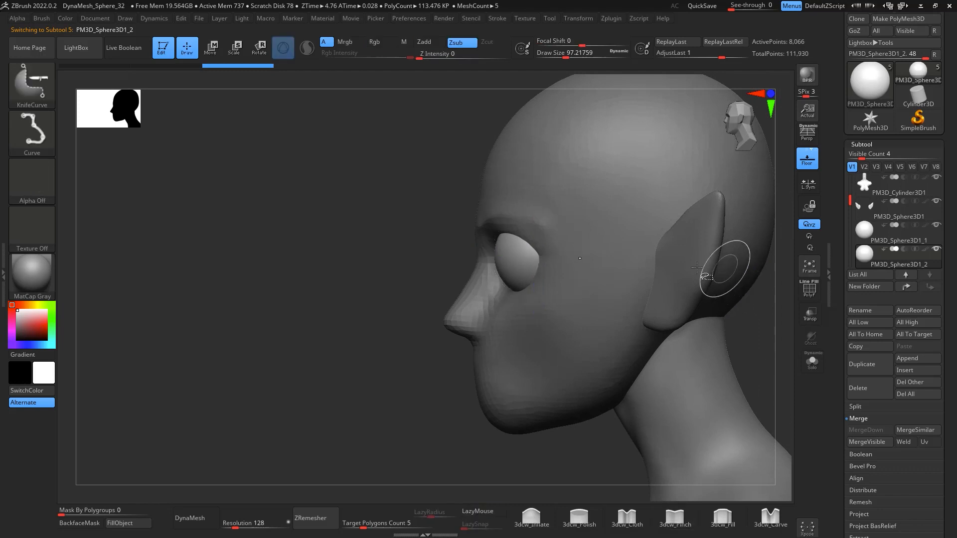
pyautogui.moveTo(601, 264)
pyautogui.keyDown('ctrl'); pyautogui.keyDown('shift'); pyautogui.mouseDown()
pyautogui.moveTo(419, 265)
pyautogui.moveTo(428, 247)
pyautogui.mouseUp(); pyautogui.keyUp('shift'); pyautogui.keyUp('ctrl')
pyautogui.keyDown('shift'); pyautogui.moveTo(764, 385); pyautogui.dragTo(780, 360); pyautogui.keyUp('shift')
pyautogui.keyDown('alt'); pyautogui.moveTo(734, 335); pyautogui.dragTo(737, 366); pyautogui.keyUp('alt')
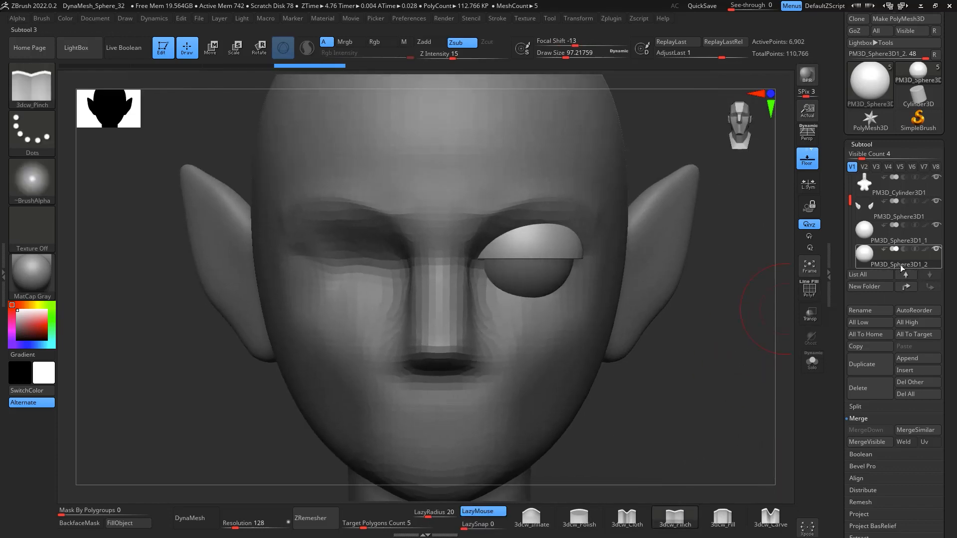
# Duplicate the half-sphere eyelid and rotate the copy downward to form the lower eyelid
pyautogui.click(861, 364)
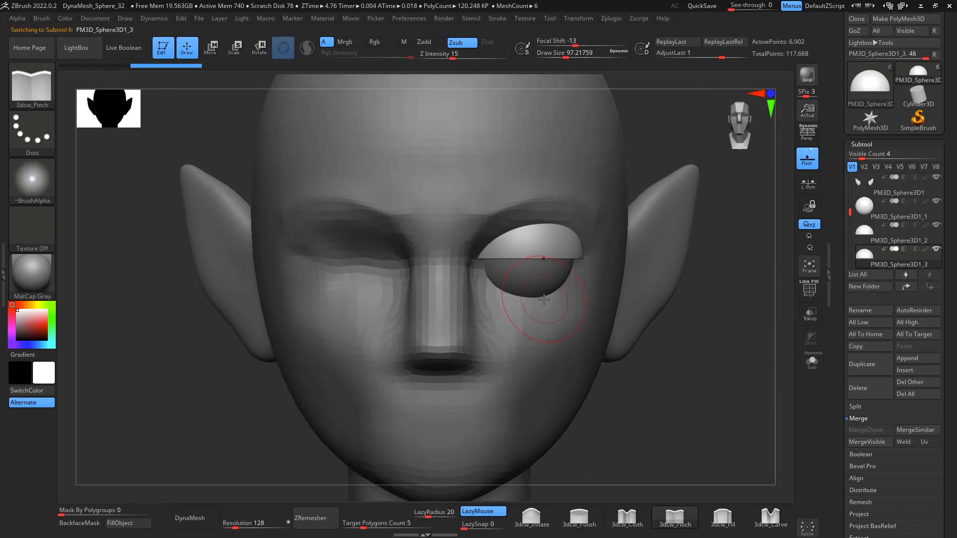
pyautogui.press('e')
pyautogui.moveTo(521, 233); pyautogui.dragTo(520, 316)
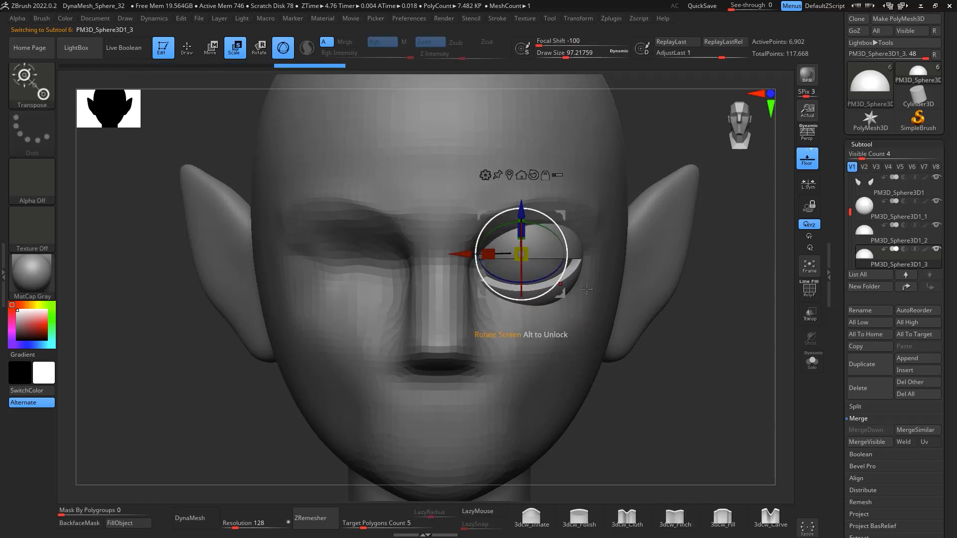
pyautogui.keyDown('alt'); pyautogui.moveTo(699, 381); pyautogui.dragTo(728, 403); pyautogui.keyUp('alt')
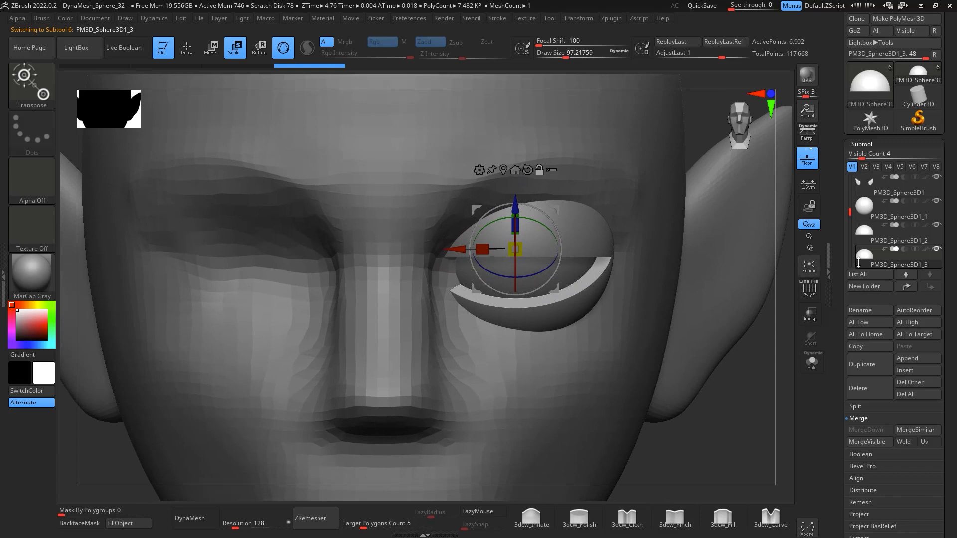
# Select the upper eyelid half-sphere and rotate it upward to open the eye
pyautogui.click(884, 240)
pyautogui.moveTo(516, 265); pyautogui.dragTo(516, 248)
pyautogui.keyDown('alt'); pyautogui.moveTo(754, 398); pyautogui.dragTo(747, 339); pyautogui.keyUp('alt')
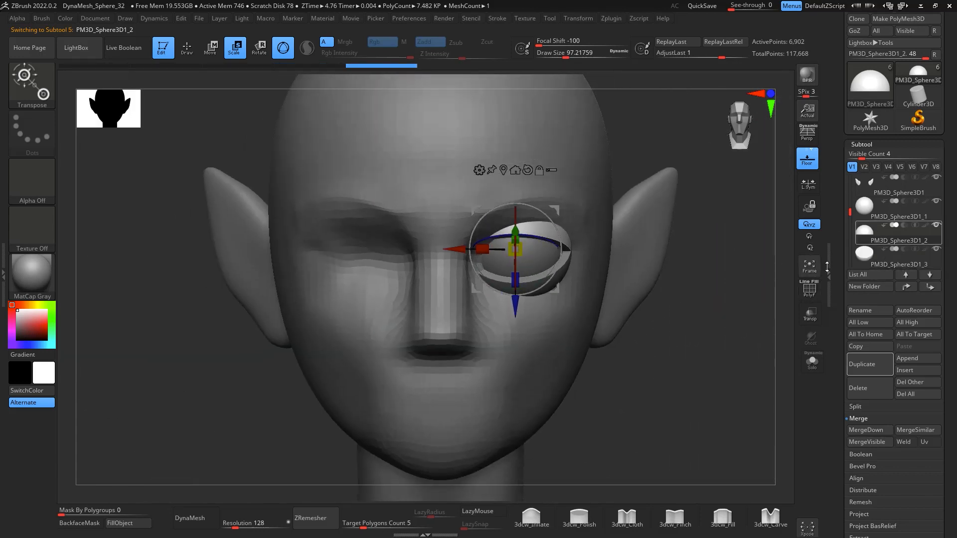
pyautogui.keyDown('alt'); pyautogui.moveTo(708, 410); pyautogui.dragTo(708, 368); pyautogui.keyUp('alt')
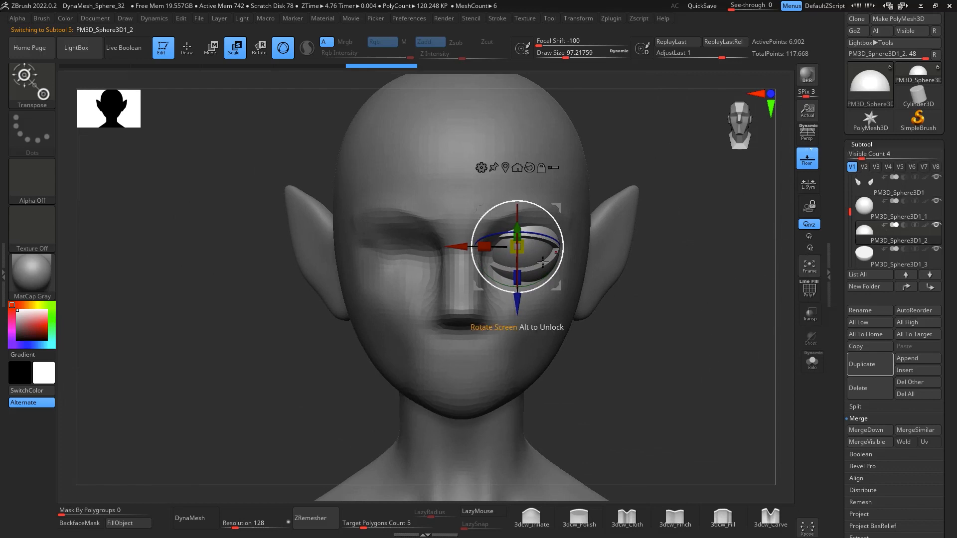
# Shape the upper eyelid's inner corner and arch with the Move brush at draw sizes of about 182 and 149
pyautogui.press('q')
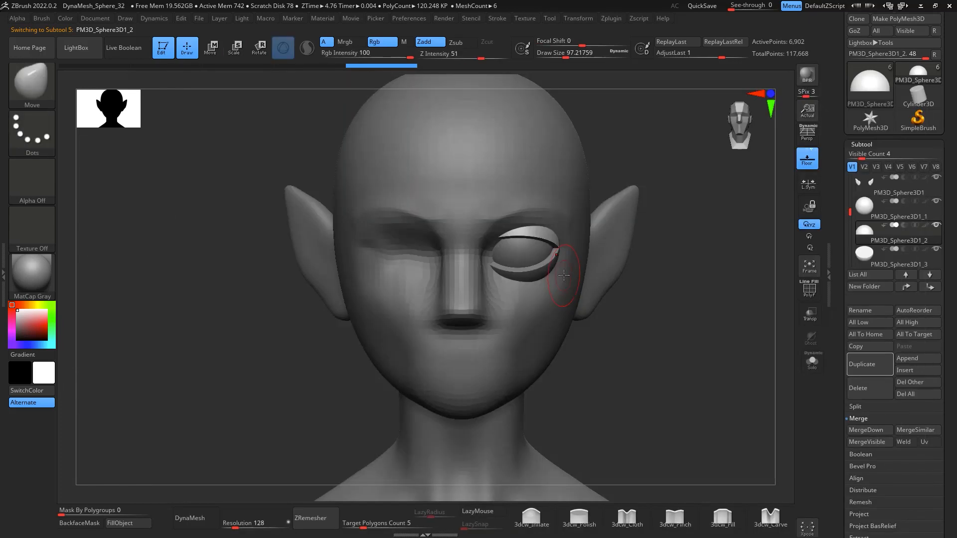
pyautogui.press('space')
pyautogui.moveTo(560, 286); pyautogui.dragTo(571, 286)
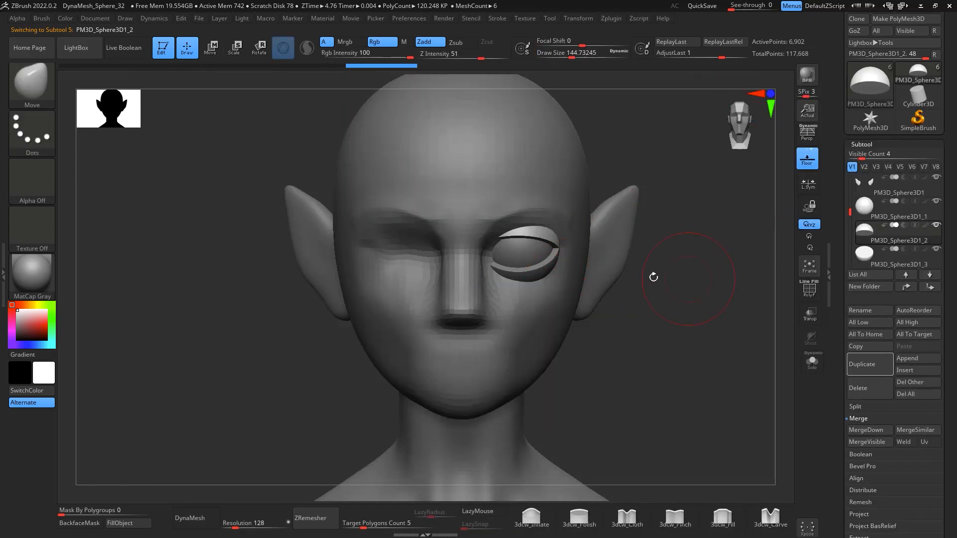
pyautogui.press('space')
pyautogui.moveTo(506, 240); pyautogui.dragTo(514, 240)
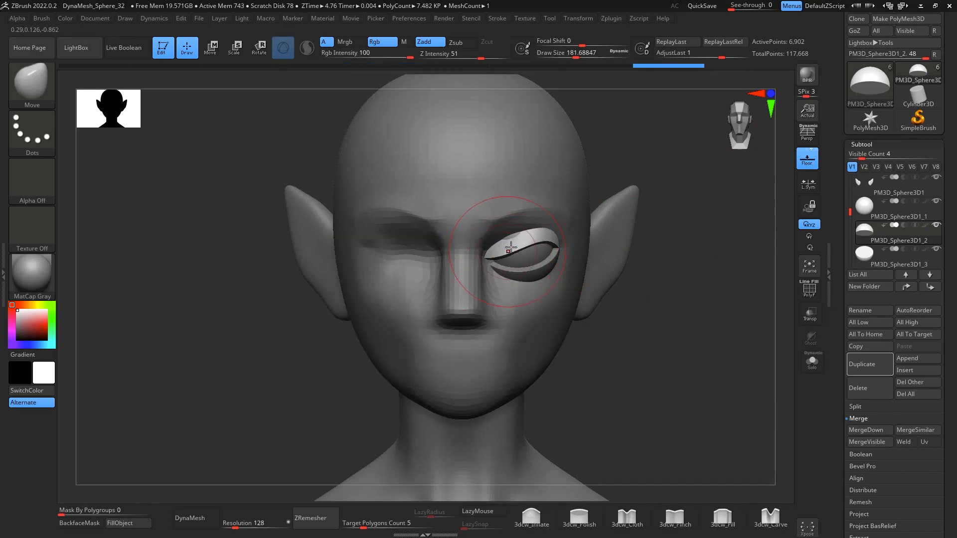
pyautogui.moveTo(487, 253); pyautogui.dragTo(488, 263)
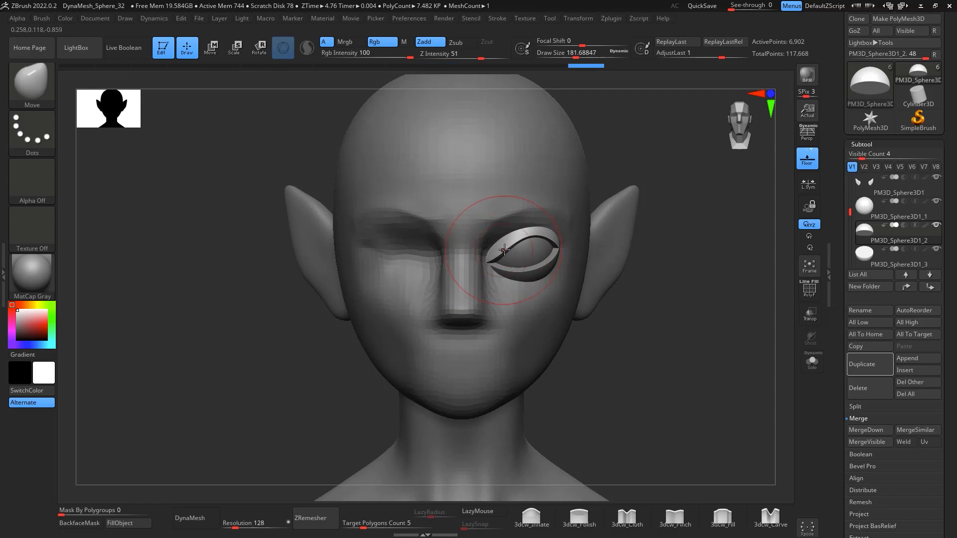
pyautogui.moveTo(493, 261); pyautogui.dragTo(503, 258)
pyautogui.press('space')
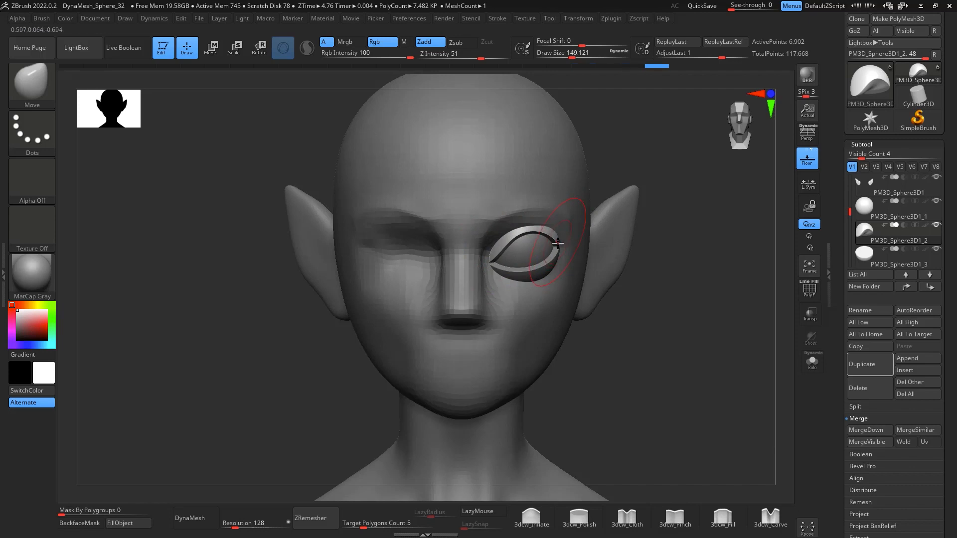
pyautogui.moveTo(498, 241)
pyautogui.mouseDown()
pyautogui.moveTo(496, 259)
pyautogui.moveTo(520, 234)
pyautogui.moveTo(557, 240)
pyautogui.moveTo(552, 233)
pyautogui.mouseUp()
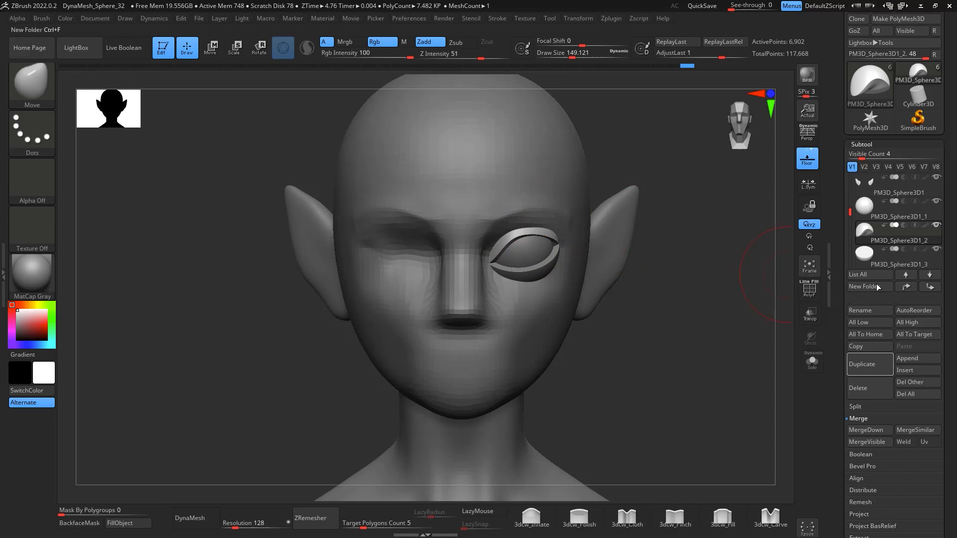
# Shape the lower eyelid to meet the upper lid at both corners with the Move brush at draw sizes of about 74 and 154
pyautogui.click(893, 265)
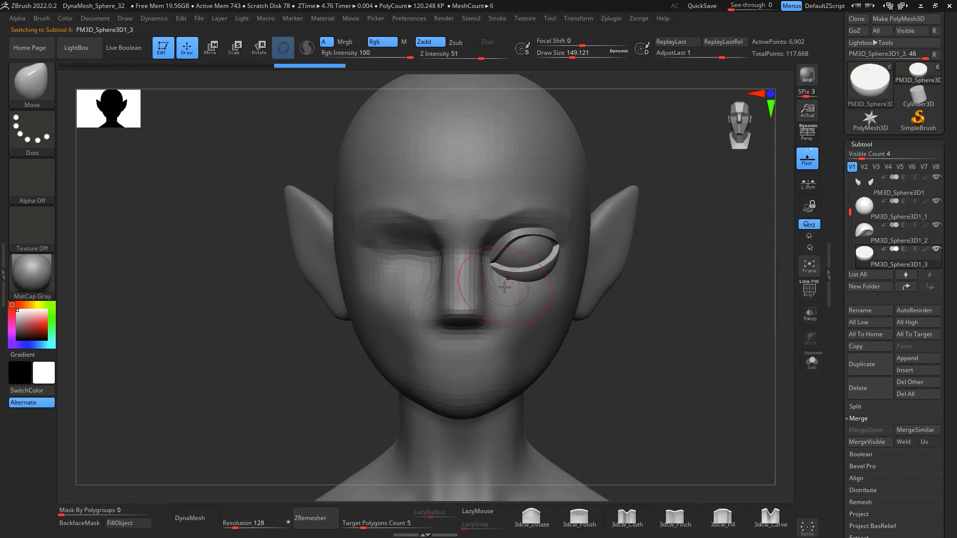
pyautogui.keyDown('alt'); pyautogui.moveTo(682, 295); pyautogui.dragTo(670, 371); pyautogui.keyUp('alt')
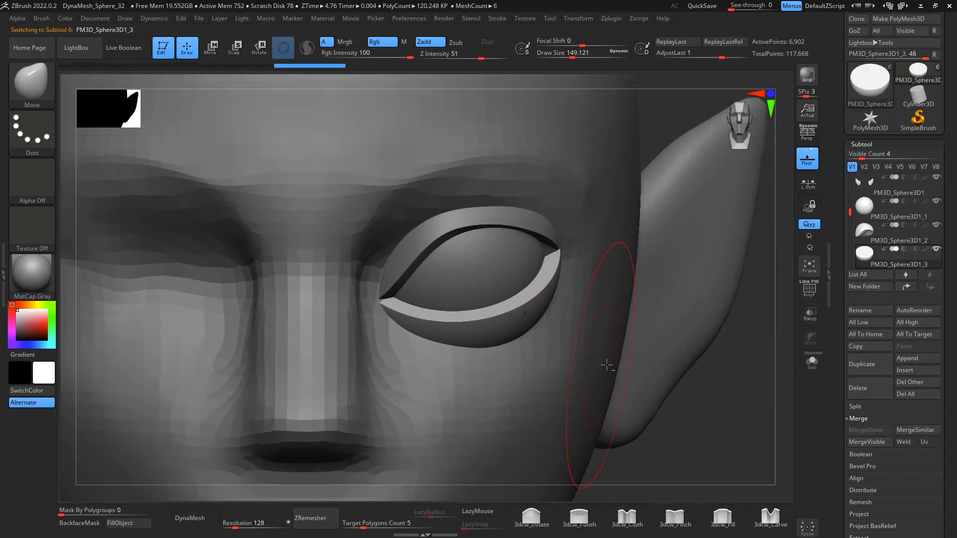
pyautogui.press('space')
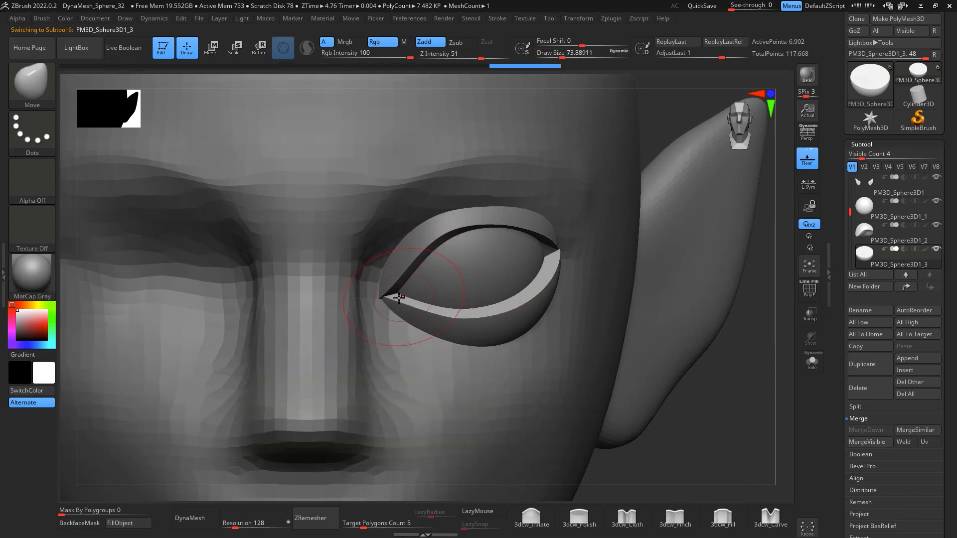
pyautogui.moveTo(419, 301)
pyautogui.mouseDown()
pyautogui.moveTo(463, 351)
pyautogui.moveTo(518, 331)
pyautogui.moveTo(550, 269)
pyautogui.moveTo(549, 236)
pyautogui.moveTo(541, 288)
pyautogui.moveTo(456, 349)
pyautogui.moveTo(461, 321)
pyautogui.mouseUp()
pyautogui.press('space')
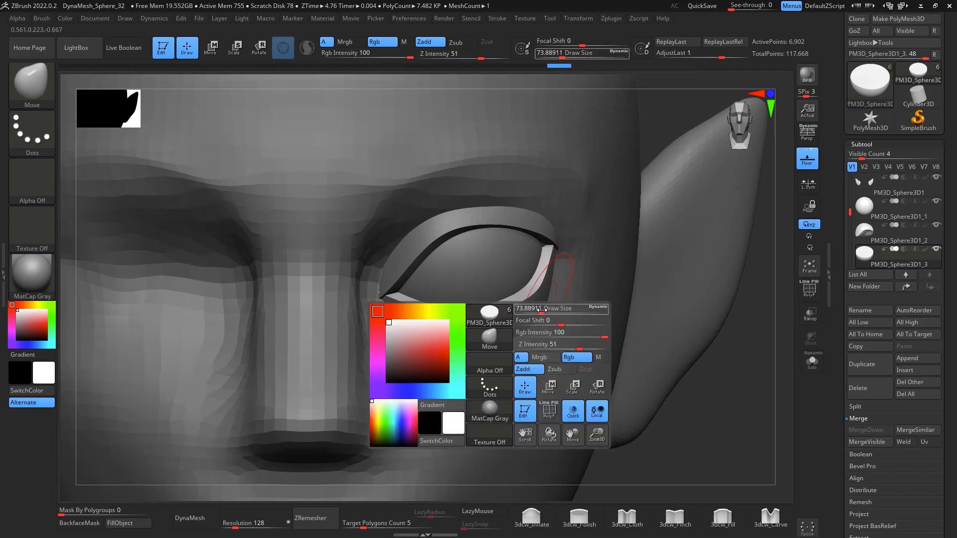
pyautogui.moveTo(523, 309)
pyautogui.mouseDown()
pyautogui.moveTo(533, 306)
pyautogui.moveTo(480, 325)
pyautogui.mouseUp()
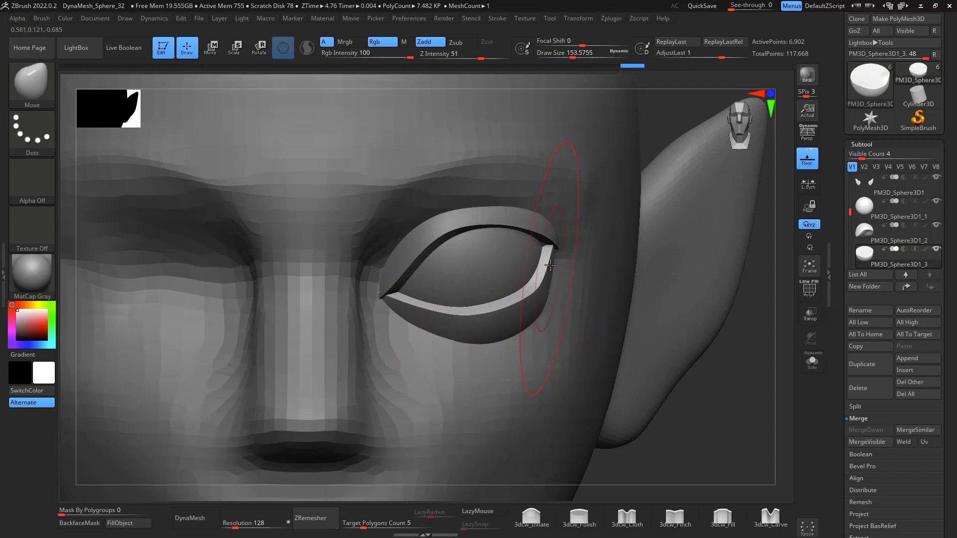
pyautogui.moveTo(550, 279); pyautogui.dragTo(547, 277)
# Pull the upper eyelid's outer corner and arch closer to the eyeball with the Move brush, working from a low front view
pyautogui.moveTo(568, 242); pyautogui.dragTo(565, 199, button='right')
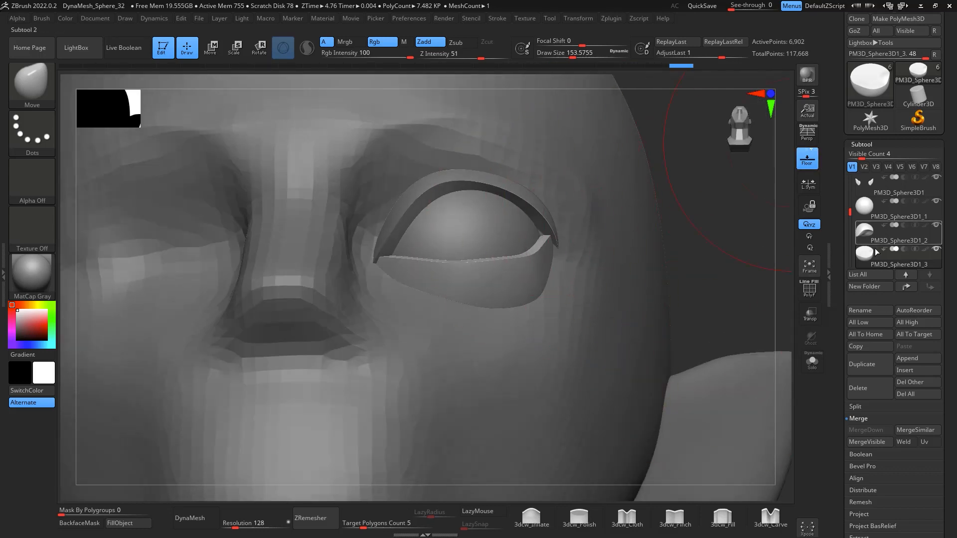
pyautogui.click(870, 234)
pyautogui.moveTo(559, 245); pyautogui.dragTo(544, 206)
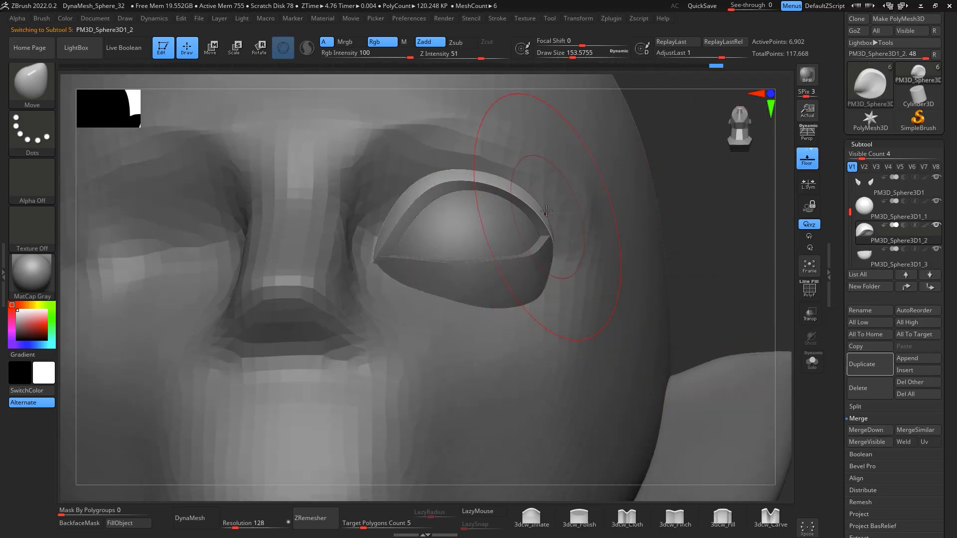
pyautogui.moveTo(490, 187); pyautogui.dragTo(496, 186)
pyautogui.moveTo(429, 192); pyautogui.dragTo(426, 190)
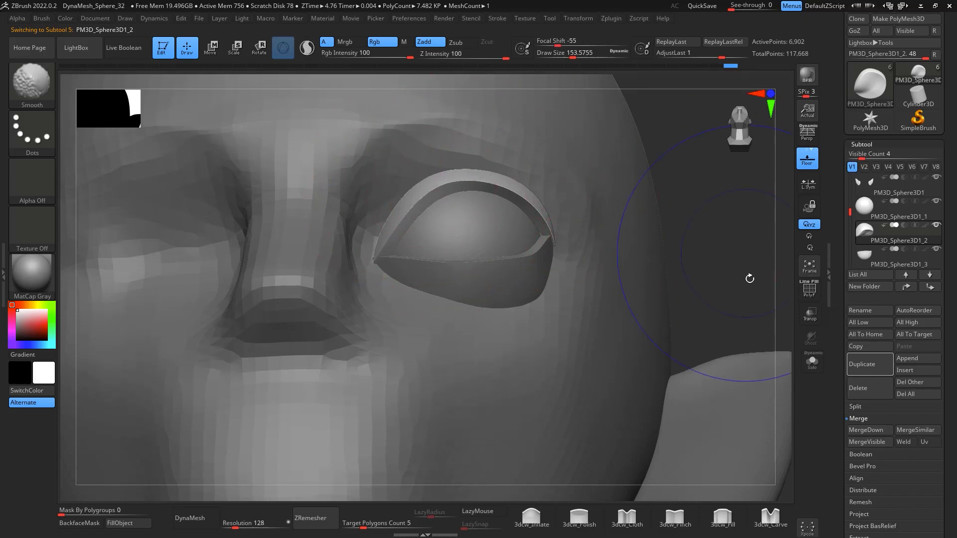
# Set the Move brush's draw size to 112 and select the upper eyelid
pyautogui.moveTo(749, 278)
pyautogui.keyDown('shift'); pyautogui.mouseDown(button='right')
pyautogui.moveTo(767, 389)
pyautogui.moveTo(753, 317)
pyautogui.mouseUp(button='right'); pyautogui.keyUp('shift')
pyautogui.keyDown('alt'); pyautogui.moveTo(753, 317); pyautogui.dragTo(800, 386, button='right'); pyautogui.keyUp('alt')
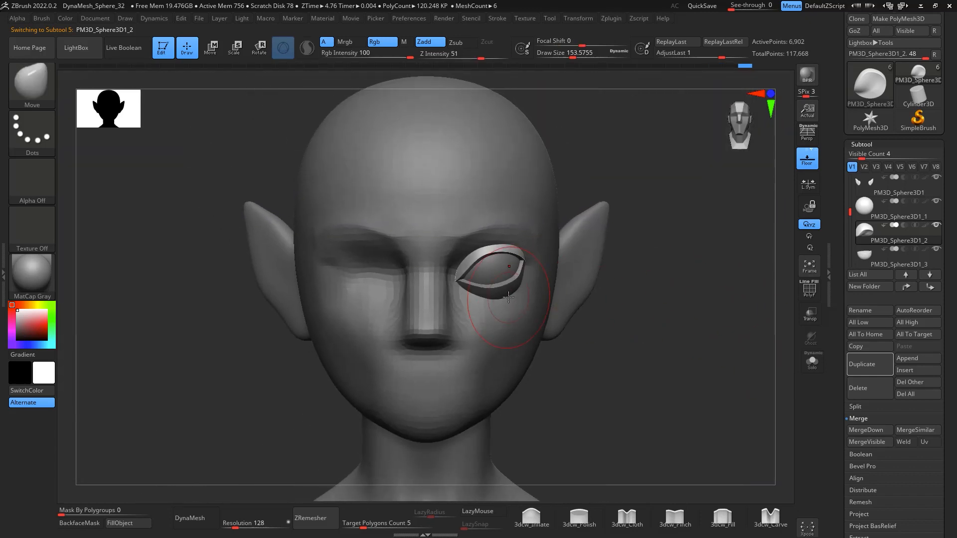
pyautogui.press('space')
pyautogui.moveTo(508, 297); pyautogui.dragTo(493, 298)
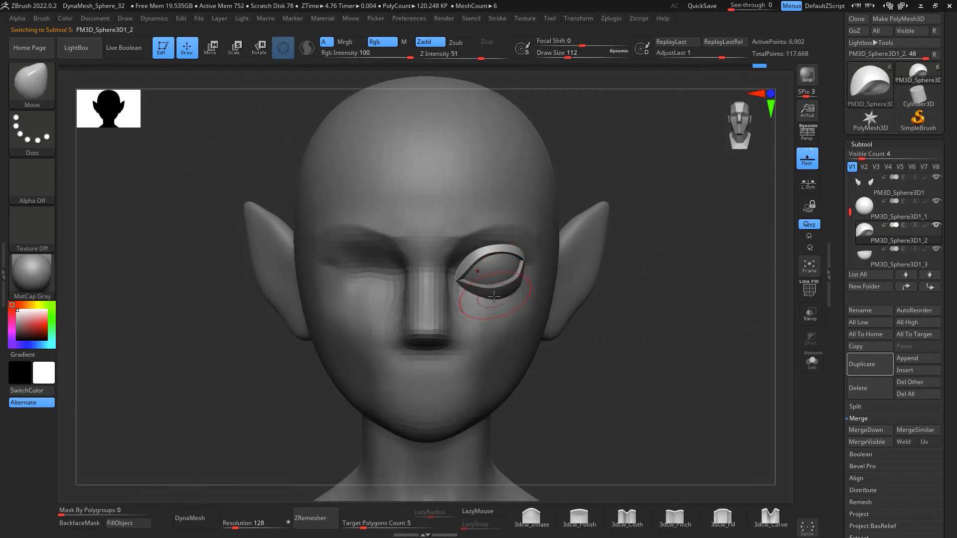
pyautogui.keyDown('alt'); pyautogui.click(494, 297); pyautogui.keyUp('alt')
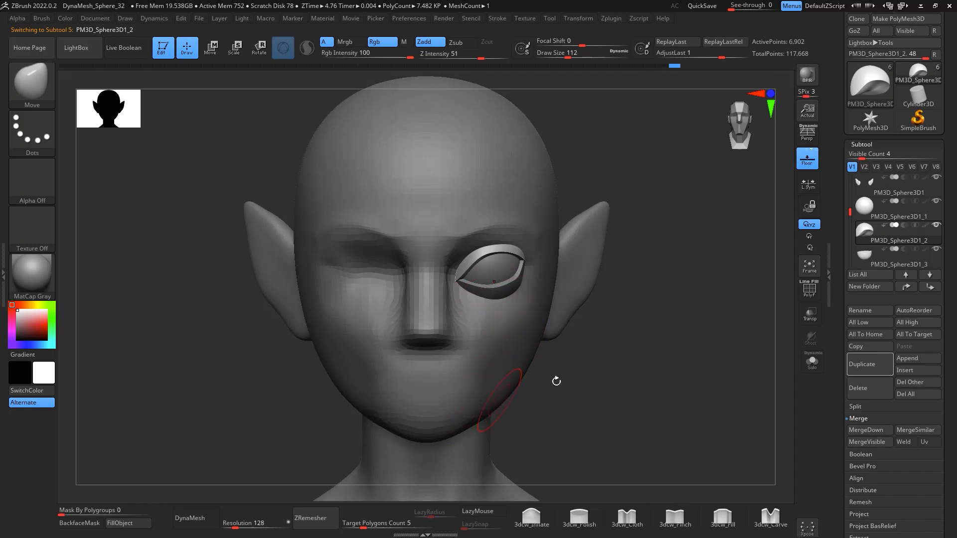
# Mirror the eyeball across the X axis with SubTool Master, merging both eyeballs into one subtool
pyautogui.moveTo(557, 381); pyautogui.dragTo(707, 273)
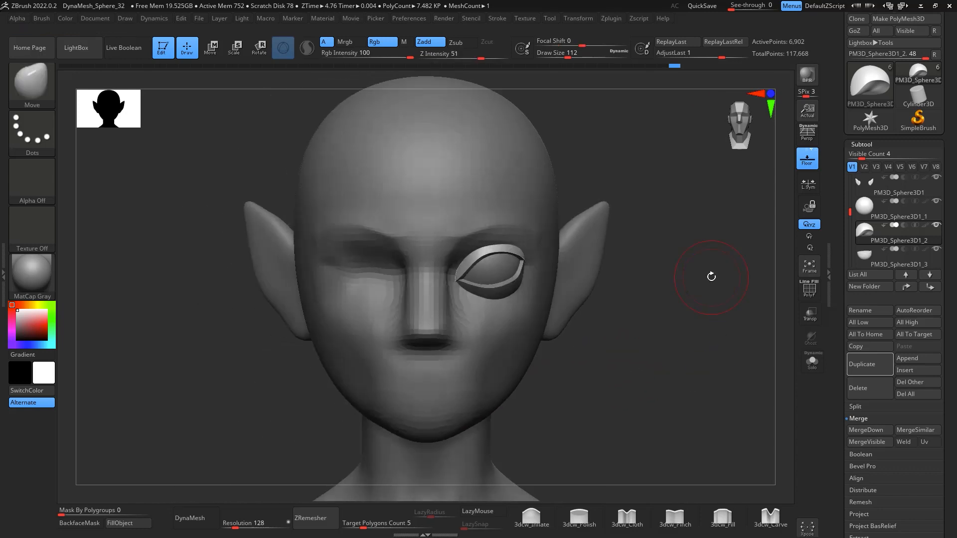
pyautogui.click(894, 218)
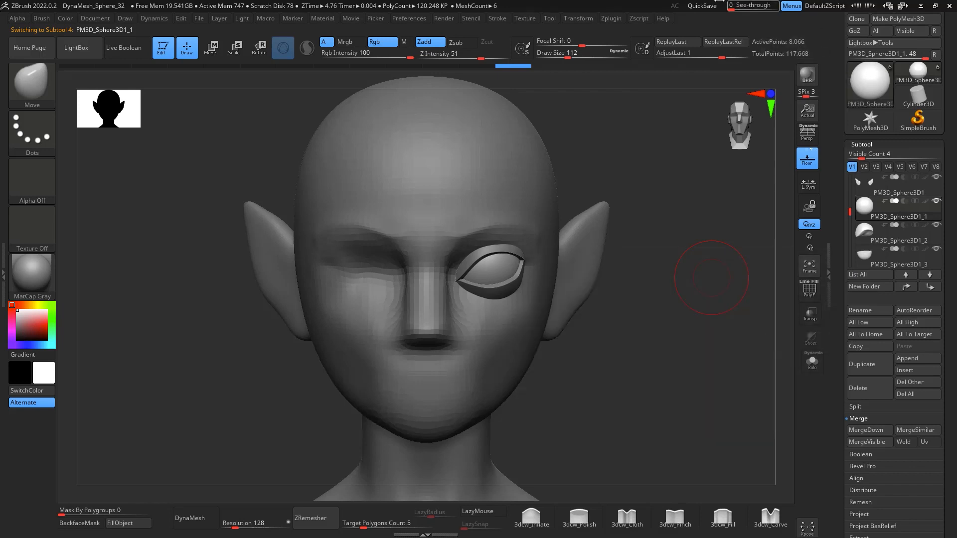
pyautogui.click(616, 21)
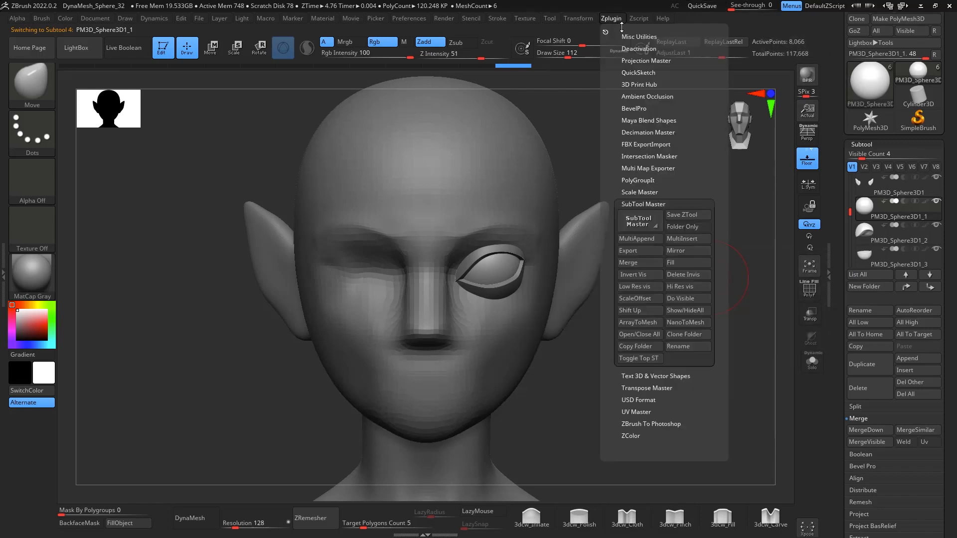
pyautogui.click(689, 252)
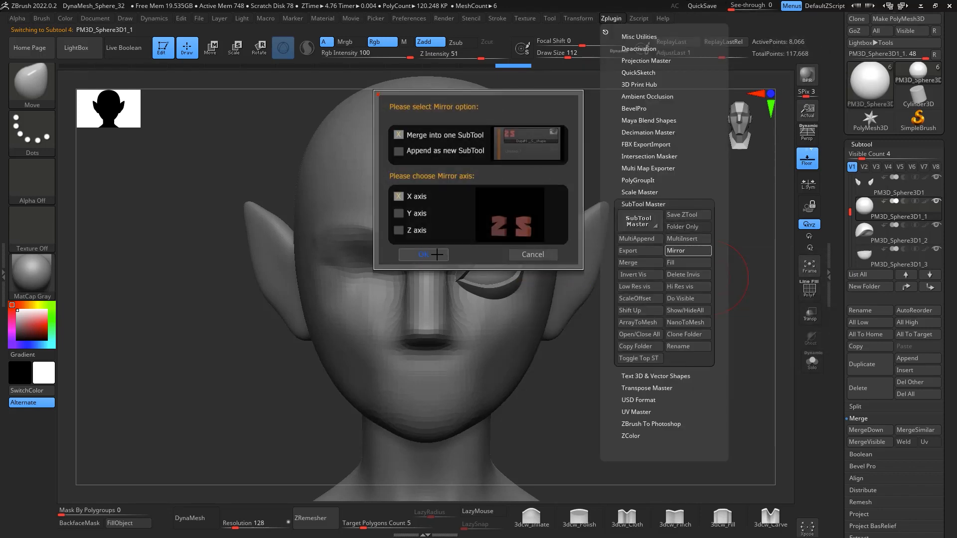
pyautogui.click(437, 254)
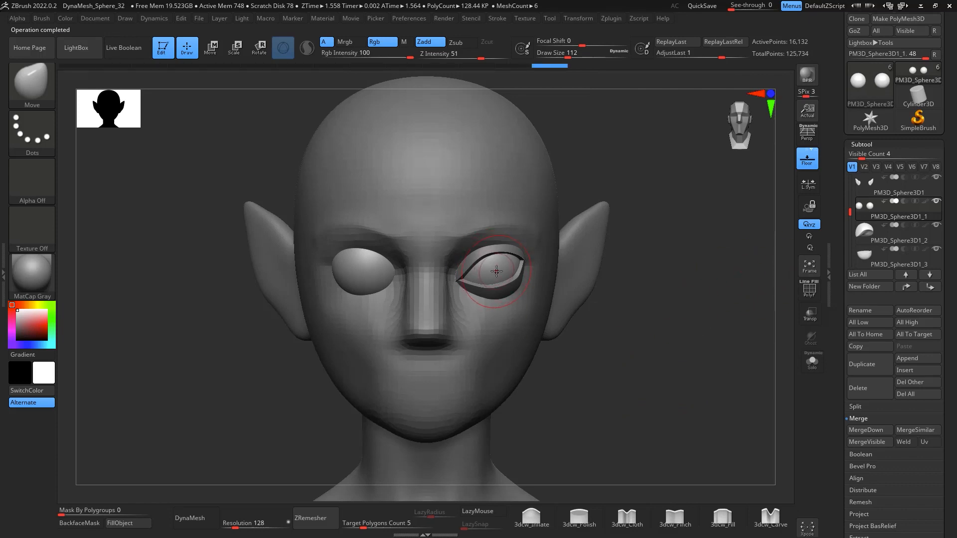
# Merge the upper eyelid subtool down with the lower eyelid into a single subtool
pyautogui.click(897, 239)
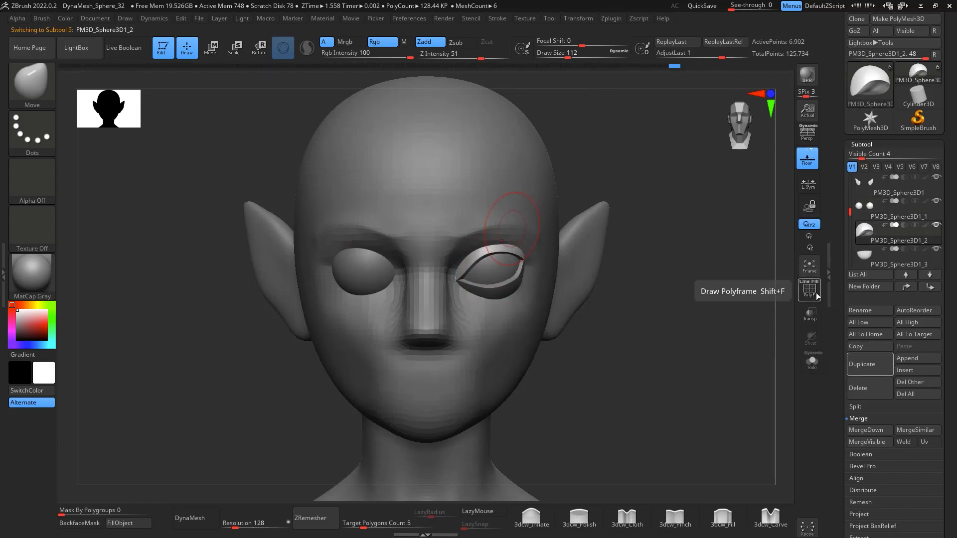
pyautogui.moveTo(886, 241)
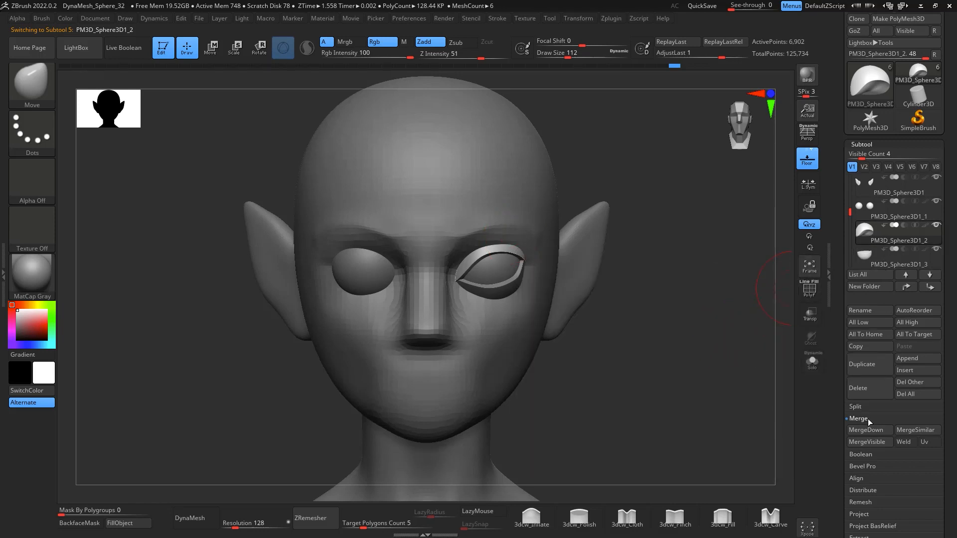
pyautogui.click(877, 430)
pyautogui.click(784, 448)
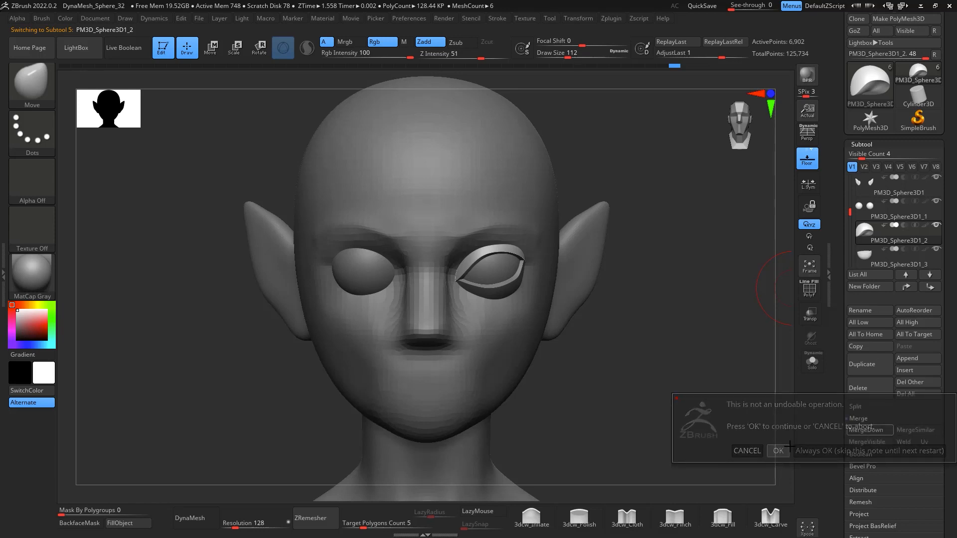
# Assign separate polygroups to the upper and lower lids with Auto Groups and show the polyframe
pyautogui.scroll(-7, 939, 267)
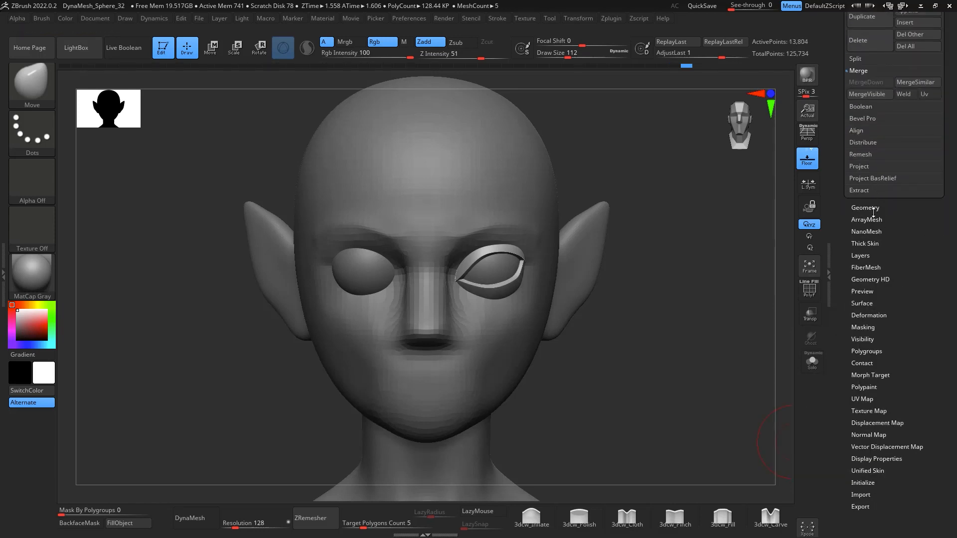
pyautogui.click(876, 351)
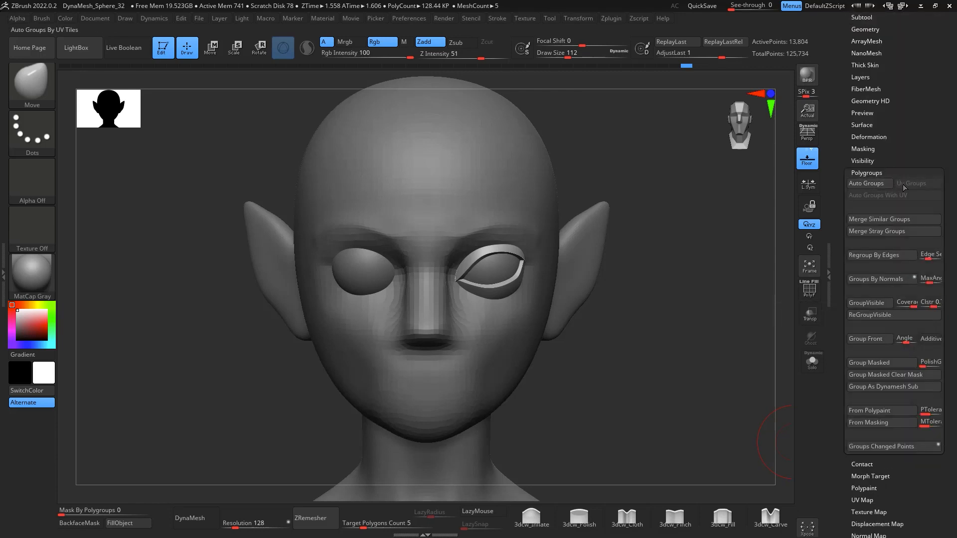
pyautogui.click(881, 182)
pyautogui.click(814, 296)
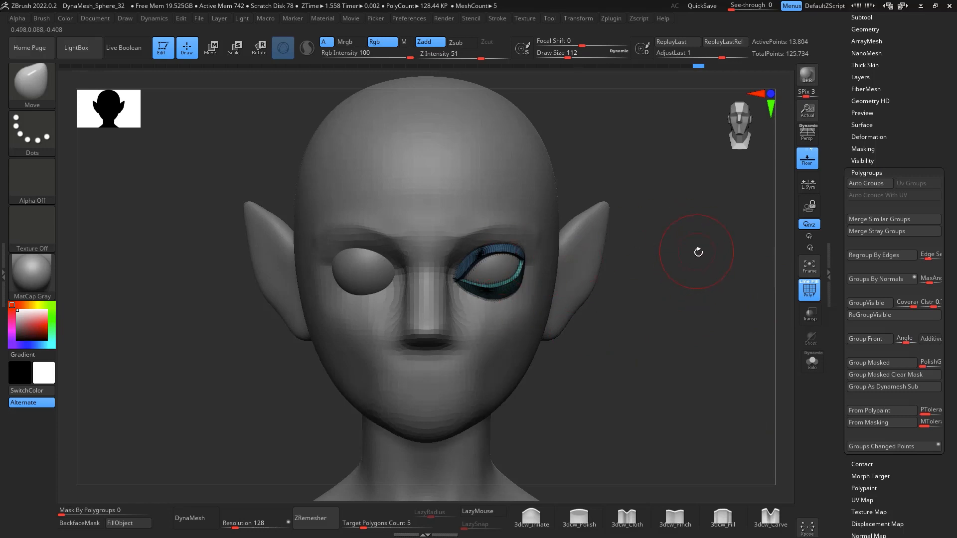
pyautogui.keyDown('alt'); pyautogui.moveTo(698, 252); pyautogui.dragTo(711, 303); pyautogui.keyUp('alt')
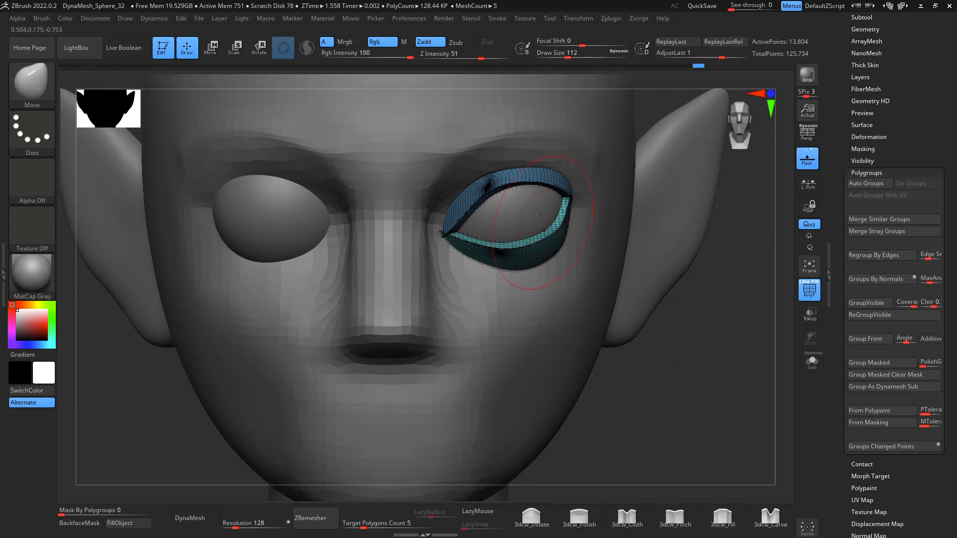
# Remesh the eyelids with ZRemesher at a target polygon count of 5, reapply Auto Groups and hide the polyframe
pyautogui.click(312, 518)
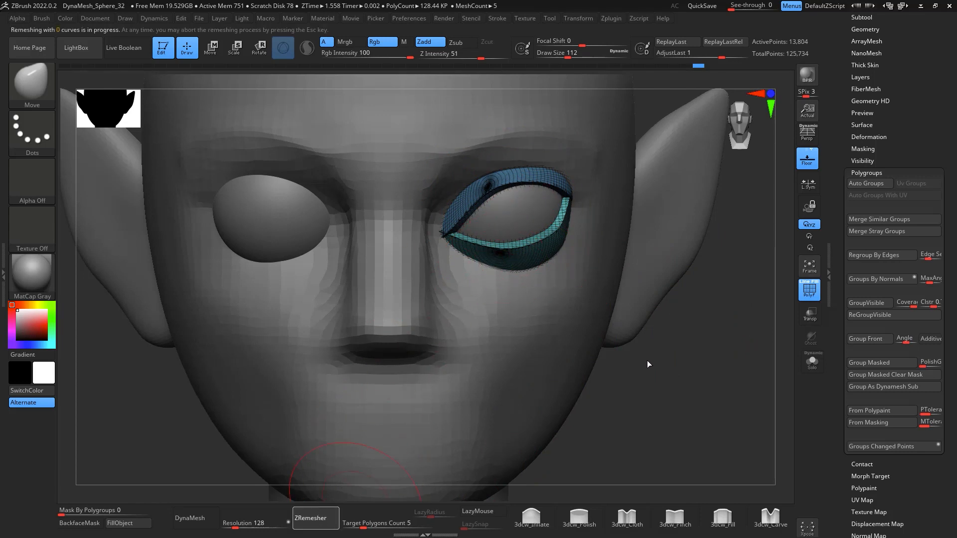
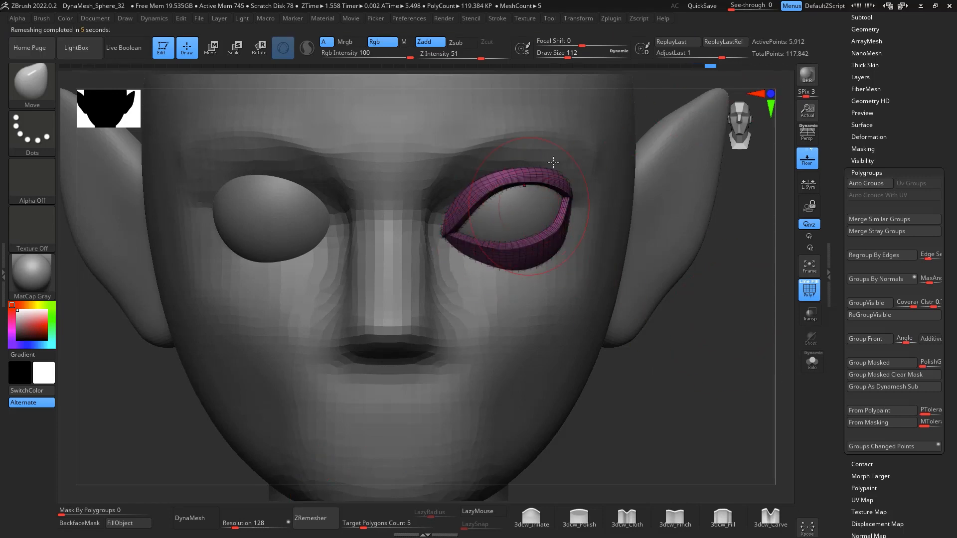
pyautogui.click(873, 188)
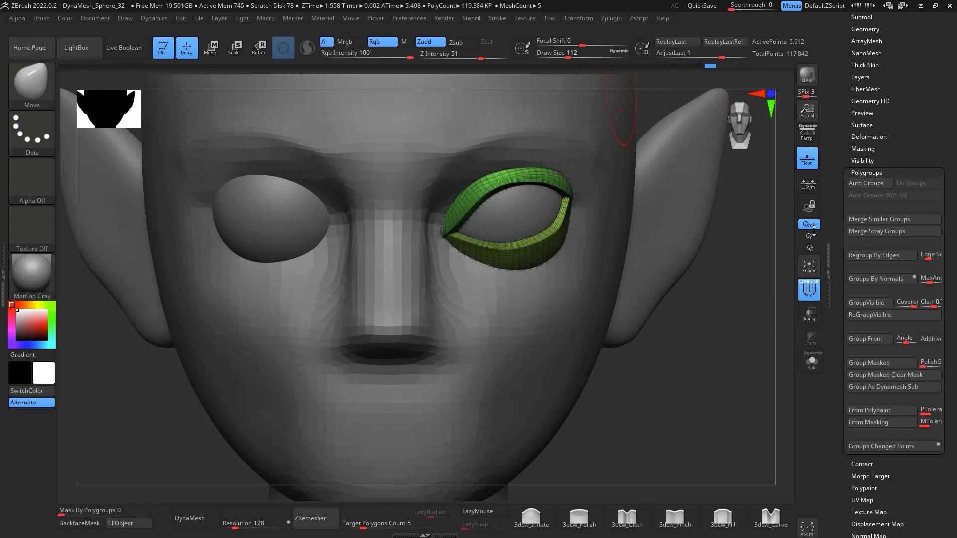
pyautogui.moveTo(677, 291); pyautogui.dragTo(554, 279)
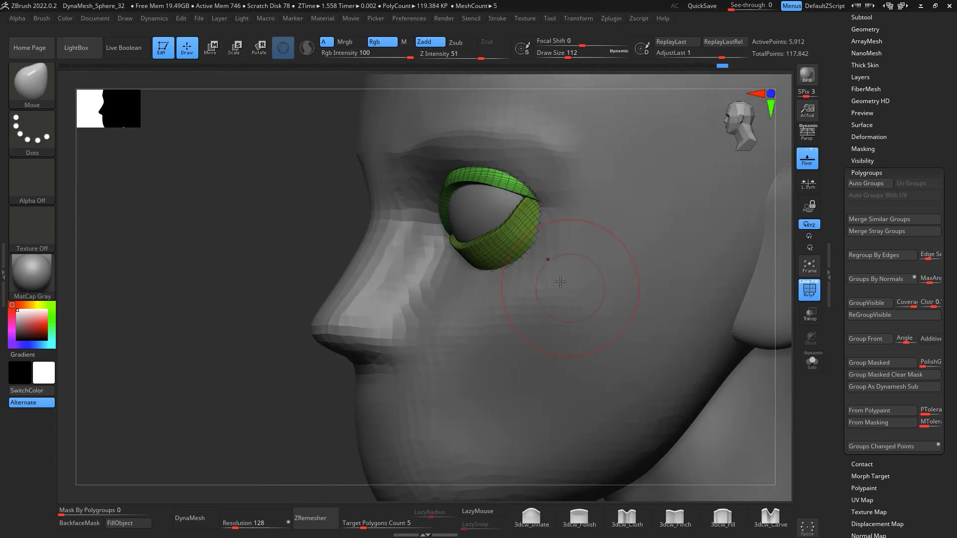
pyautogui.moveTo(791, 368); pyautogui.dragTo(807, 374)
pyautogui.hotkey('shift', 'f')
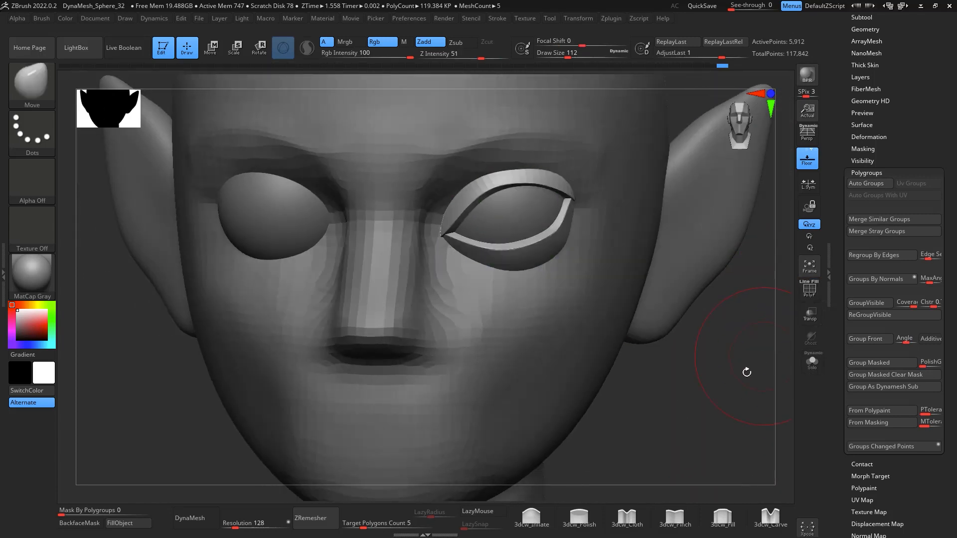
# Mirror the merged eyelids across the X axis with SubTool Master, keeping both pairs in one subtool
pyautogui.moveTo(747, 373)
pyautogui.keyDown('shift'); pyautogui.mouseDown()
pyautogui.moveTo(752, 391)
pyautogui.moveTo(745, 372)
pyautogui.mouseUp(); pyautogui.keyUp('shift')
pyautogui.press('f')
pyautogui.moveTo(723, 303)
pyautogui.keyDown('alt'); pyautogui.mouseDown()
pyautogui.moveTo(718, 286)
pyautogui.moveTo(720, 299)
pyautogui.mouseUp(); pyautogui.keyUp('alt')
pyautogui.click(862, 18)
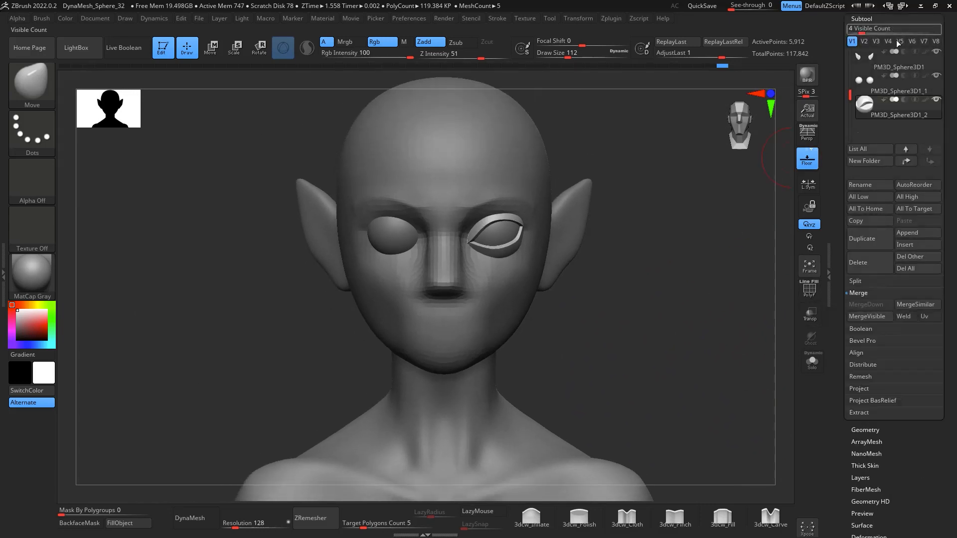
pyautogui.click(611, 18)
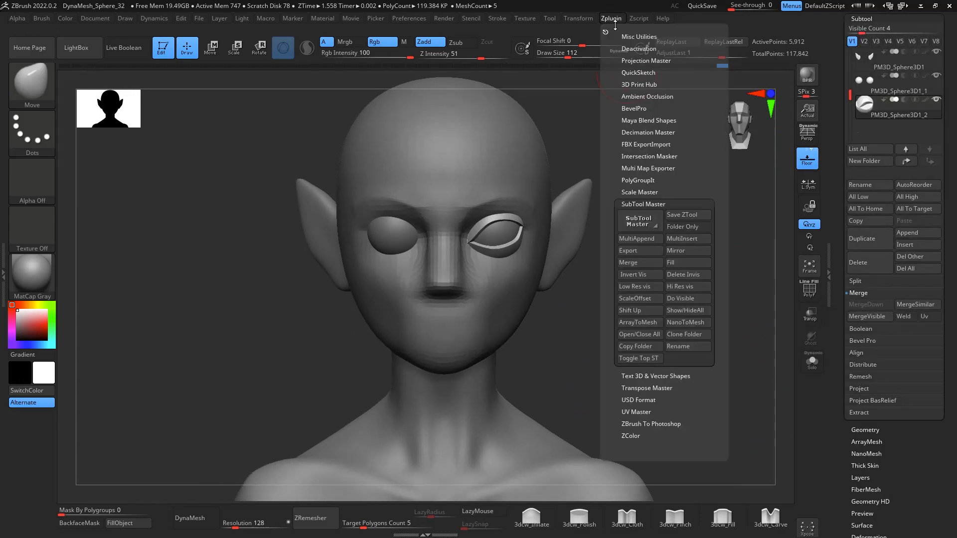
pyautogui.click(680, 250)
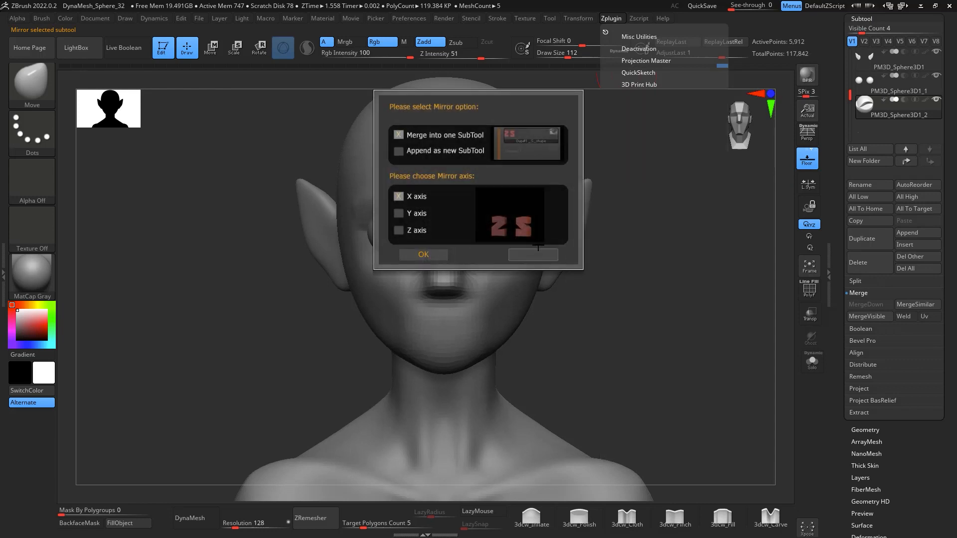
pyautogui.click(423, 255)
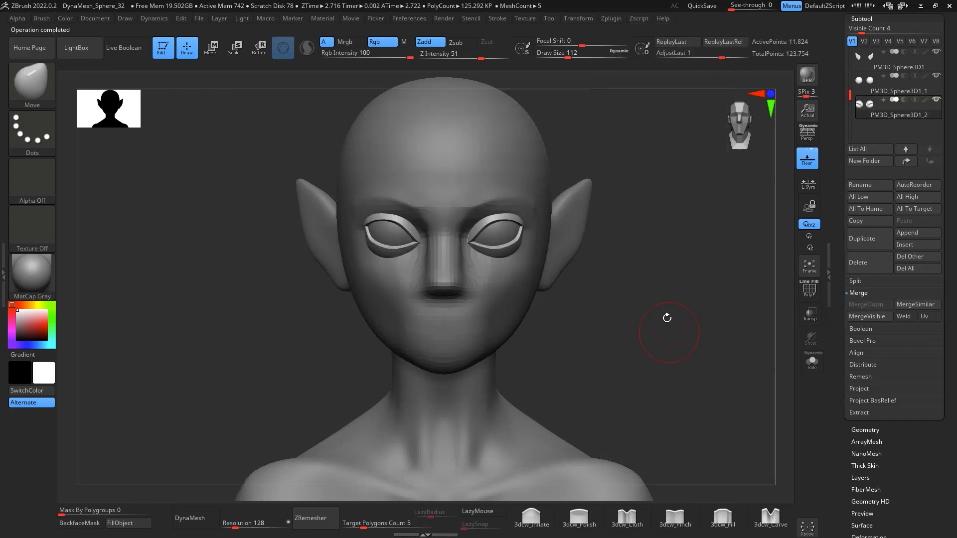
# Set the draw size to about 212 and make the head's PolySphere subtool active
pyautogui.keyDown('alt'); pyautogui.moveTo(661, 290); pyautogui.dragTo(713, 291); pyautogui.keyUp('alt')
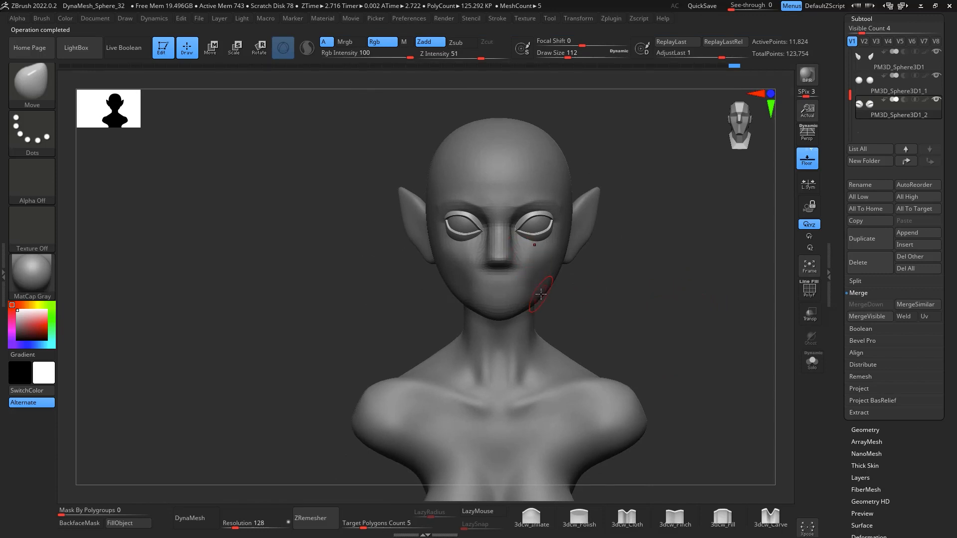
pyautogui.press('space')
pyautogui.moveTo(541, 294); pyautogui.dragTo(553, 295)
pyautogui.moveTo(854, 93); pyautogui.dragTo(856, 48)
pyautogui.click(889, 64)
pyautogui.moveTo(654, 261); pyautogui.dragTo(759, 164)
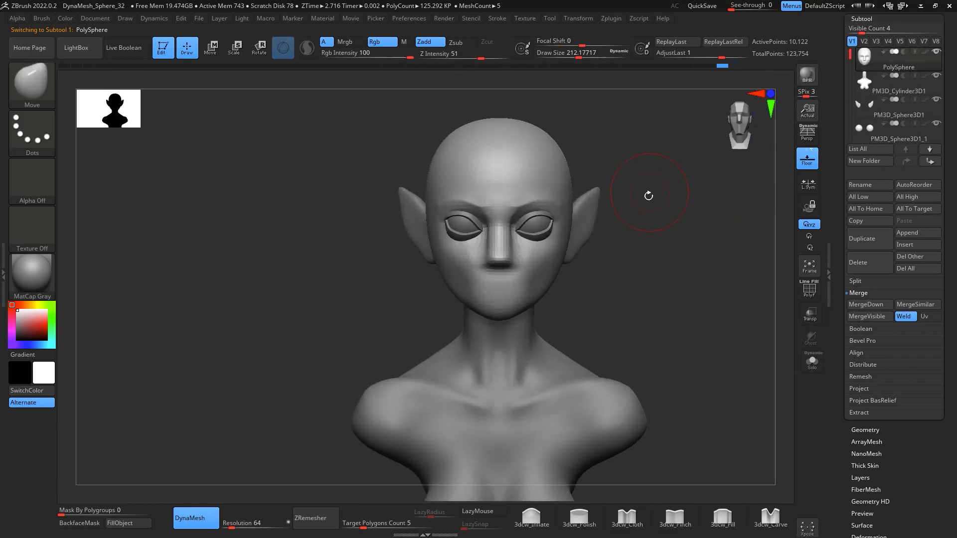
# Switch the active subtool between the eyelids, body and head with the subtool pop-up, ending on the head
pyautogui.press('n')
pyautogui.click(654, 241)
pyautogui.press('n')
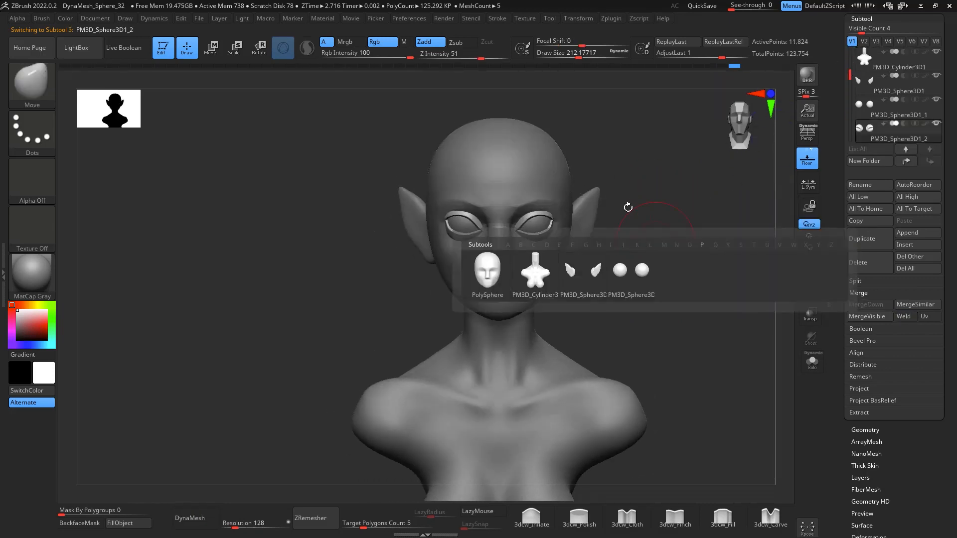
pyautogui.press('n')
pyautogui.click(517, 243)
pyautogui.press('n')
pyautogui.press('n')
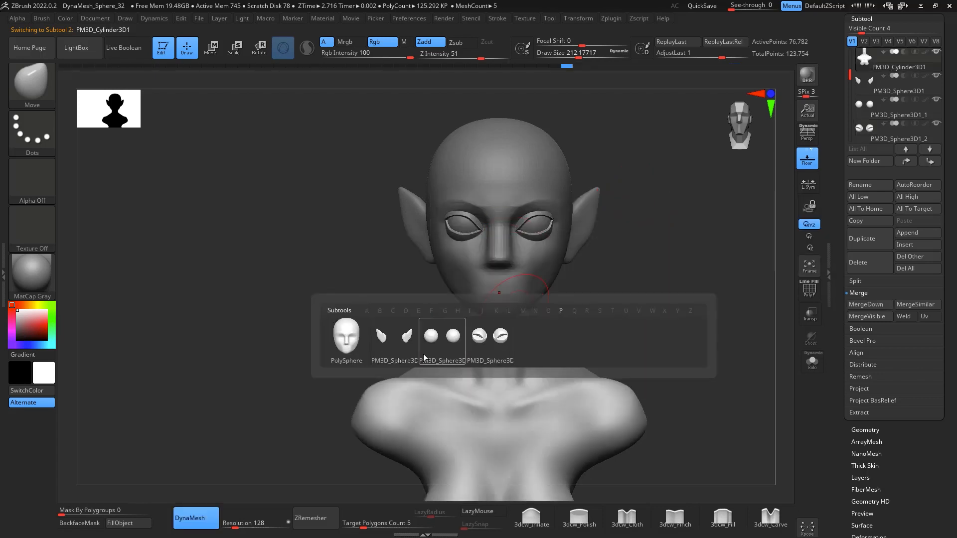
pyautogui.click(348, 338)
pyautogui.moveTo(666, 300)
pyautogui.mouseDown()
pyautogui.moveTo(653, 305)
pyautogui.moveTo(673, 303)
pyautogui.moveTo(647, 305)
pyautogui.mouseUp()
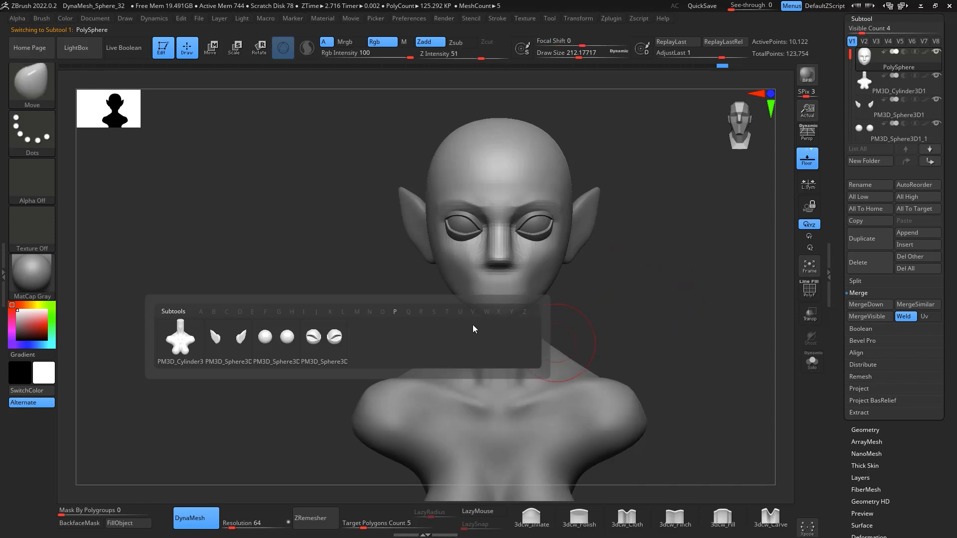
pyautogui.click(334, 338)
pyautogui.moveTo(757, 295); pyautogui.dragTo(782, 220)
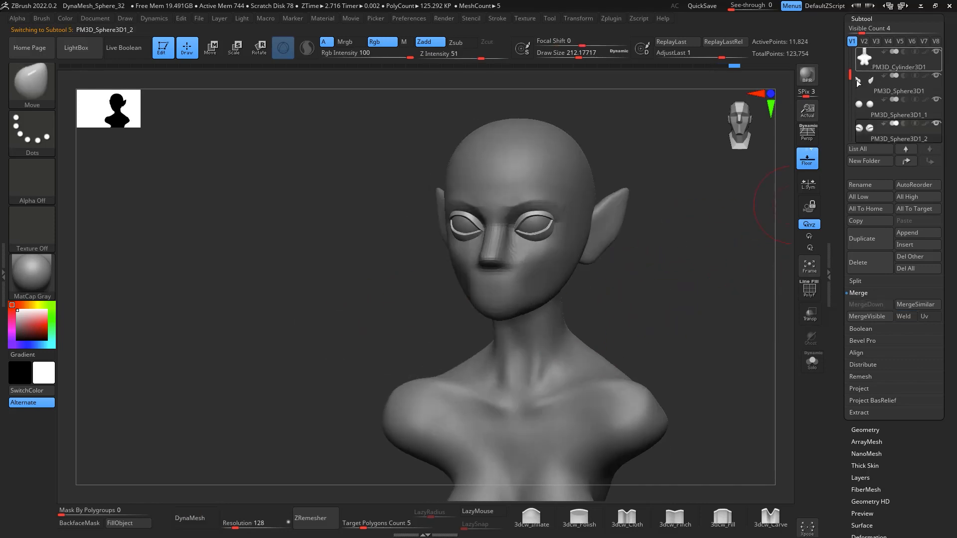
pyautogui.press('n')
pyautogui.click(495, 279)
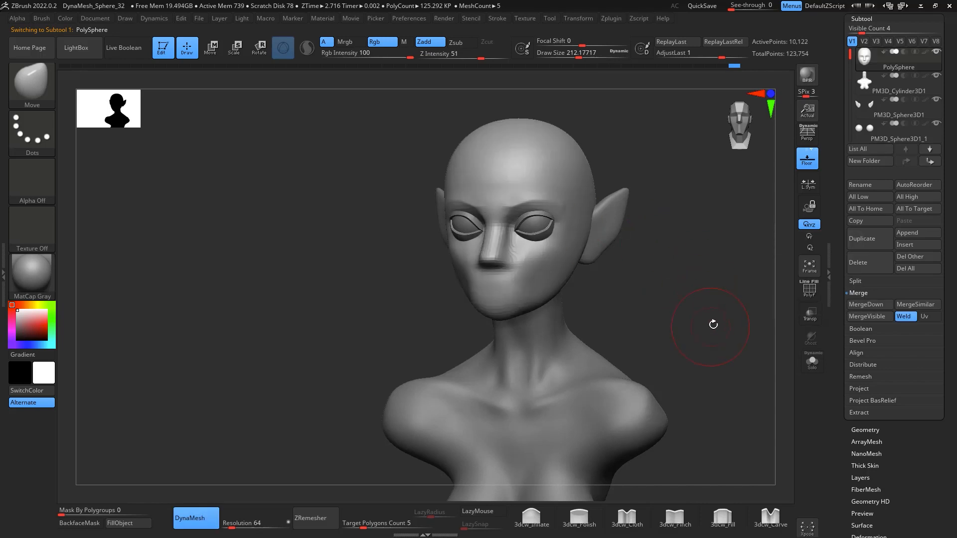
# Reshape the head's chin and jaw with the Move brush at a draw size of about 311
pyautogui.moveTo(712, 324); pyautogui.dragTo(643, 302)
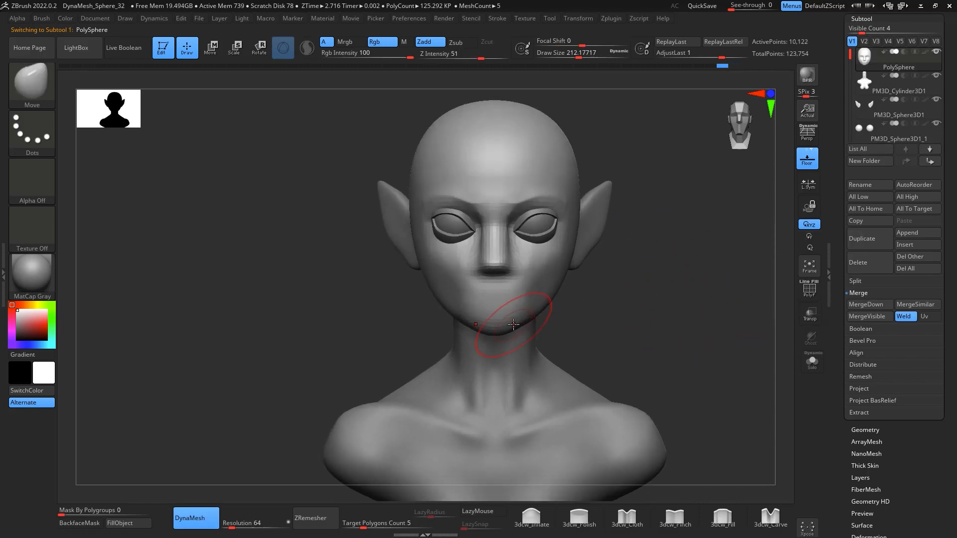
pyautogui.press('space')
pyautogui.moveTo(513, 325); pyautogui.dragTo(521, 325)
pyautogui.moveTo(591, 289); pyautogui.dragTo(642, 299)
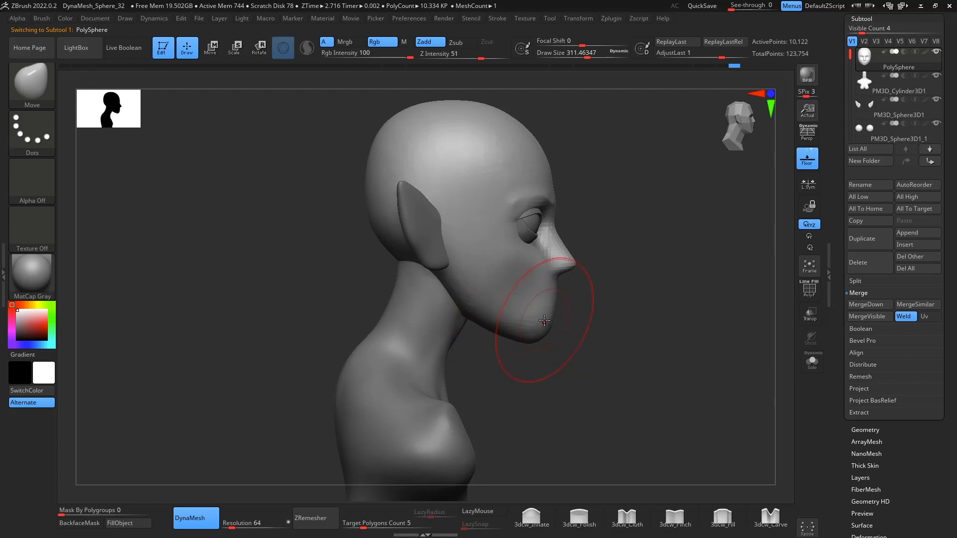
pyautogui.moveTo(630, 262); pyautogui.dragTo(684, 289)
pyautogui.moveTo(683, 279); pyautogui.dragTo(690, 299)
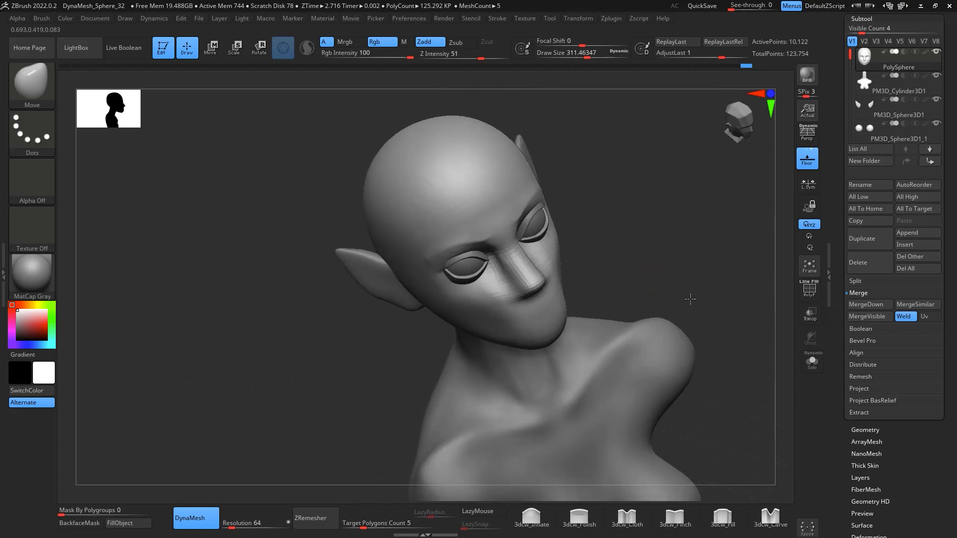
pyautogui.moveTo(652, 261)
pyautogui.mouseDown()
pyautogui.moveTo(737, 273)
pyautogui.moveTo(626, 243)
pyautogui.moveTo(707, 235)
pyautogui.moveTo(688, 235)
pyautogui.moveTo(691, 257)
pyautogui.moveTo(648, 259)
pyautogui.mouseUp()
# Carve a first mouth crease below the nose with the DamStandard brush at a draw size of about 54
pyautogui.press('space')
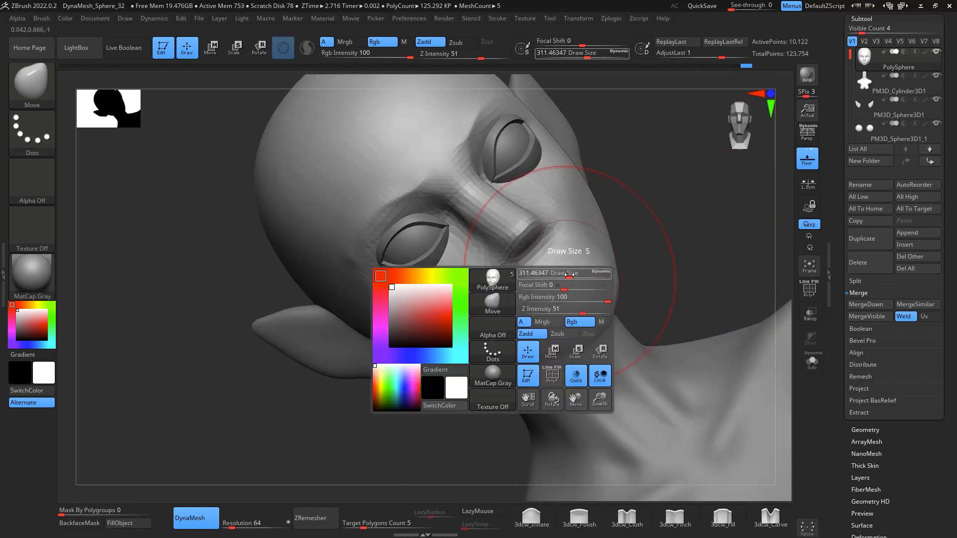
pyautogui.moveTo(566, 273); pyautogui.dragTo(540, 274)
pyautogui.moveTo(669, 214)
pyautogui.keyDown('alt'); pyautogui.mouseDown()
pyautogui.moveTo(673, 233)
pyautogui.moveTo(683, 225)
pyautogui.mouseUp(); pyautogui.keyUp('alt')
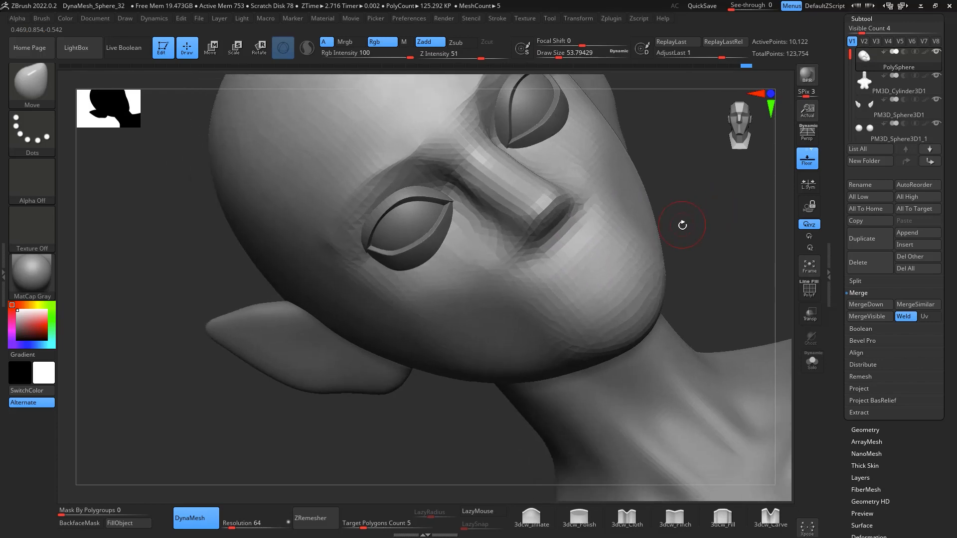
pyautogui.press('b')
pyautogui.press('d')
pyautogui.press('s')
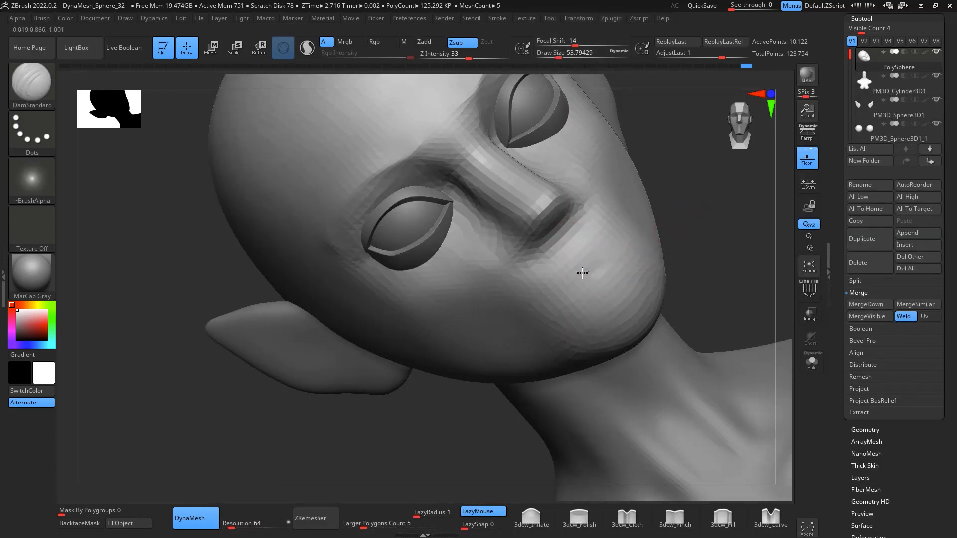
pyautogui.moveTo(583, 274)
pyautogui.mouseDown()
pyautogui.moveTo(593, 274)
pyautogui.moveTo(590, 253)
pyautogui.mouseUp()
# Set the draw size to about 27 and remesh the head with DynaMesh at resolution 128
pyautogui.press('space')
pyautogui.moveTo(717, 209)
pyautogui.mouseDown()
pyautogui.moveTo(748, 188)
pyautogui.moveTo(726, 264)
pyautogui.mouseUp()
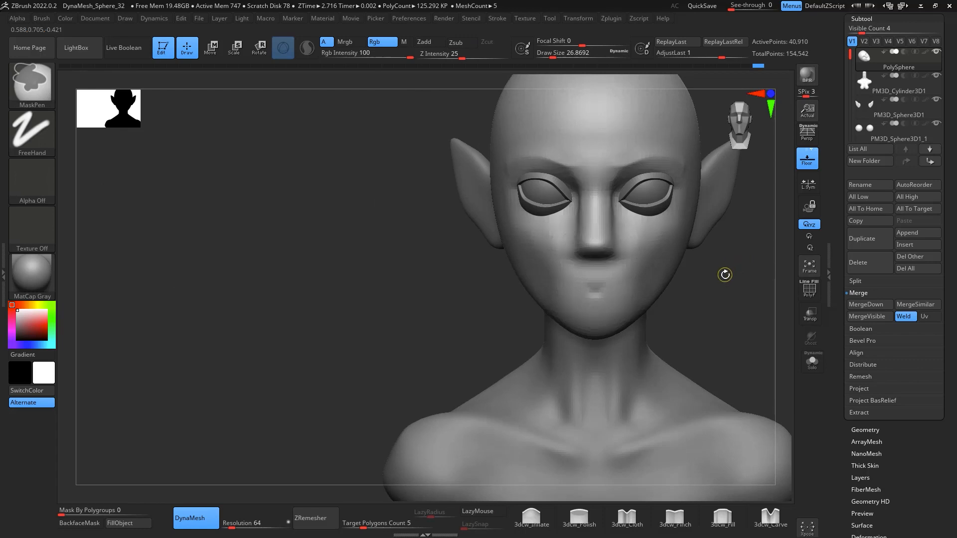
pyautogui.moveTo(244, 523); pyautogui.dragTo(269, 514)
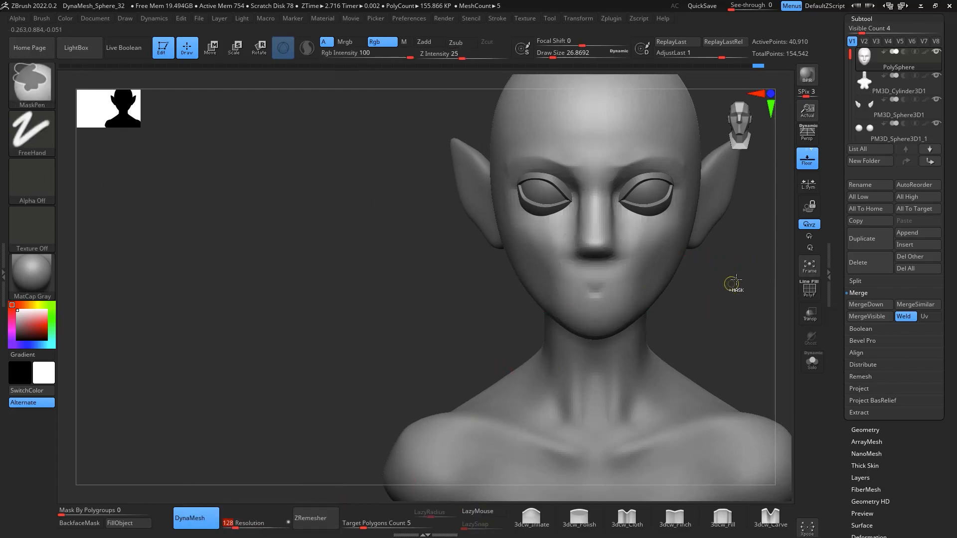
pyautogui.moveTo(736, 295); pyautogui.dragTo(627, 236)
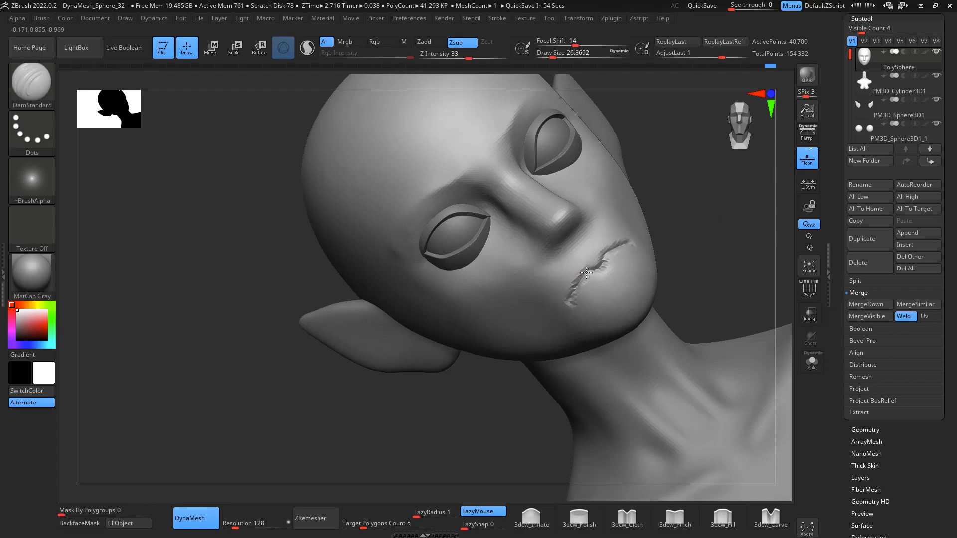
# Carve the curved mouth line out to both corners with the DamStandard brush
pyautogui.moveTo(631, 244); pyautogui.dragTo(571, 304)
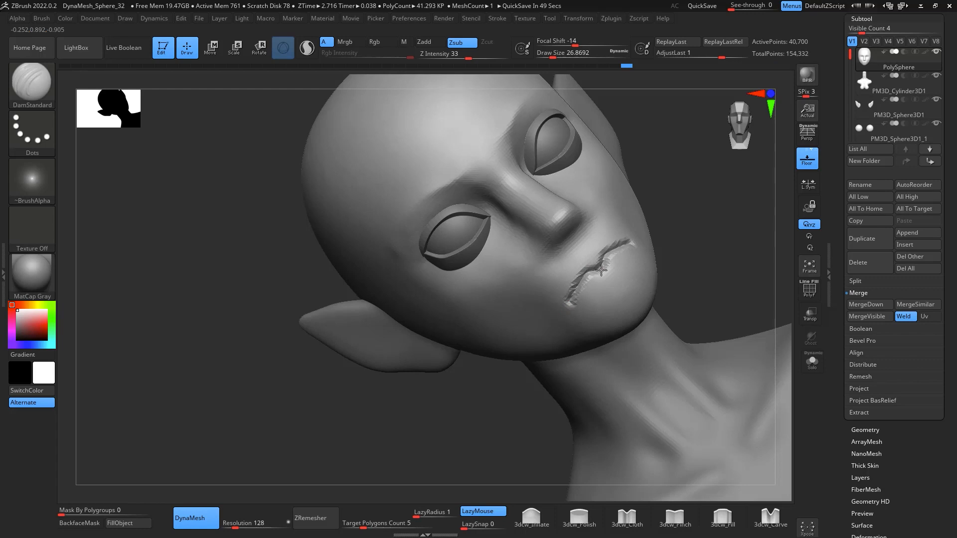
pyautogui.keyDown('shift'); pyautogui.moveTo(707, 299); pyautogui.dragTo(755, 307); pyautogui.keyUp('shift')
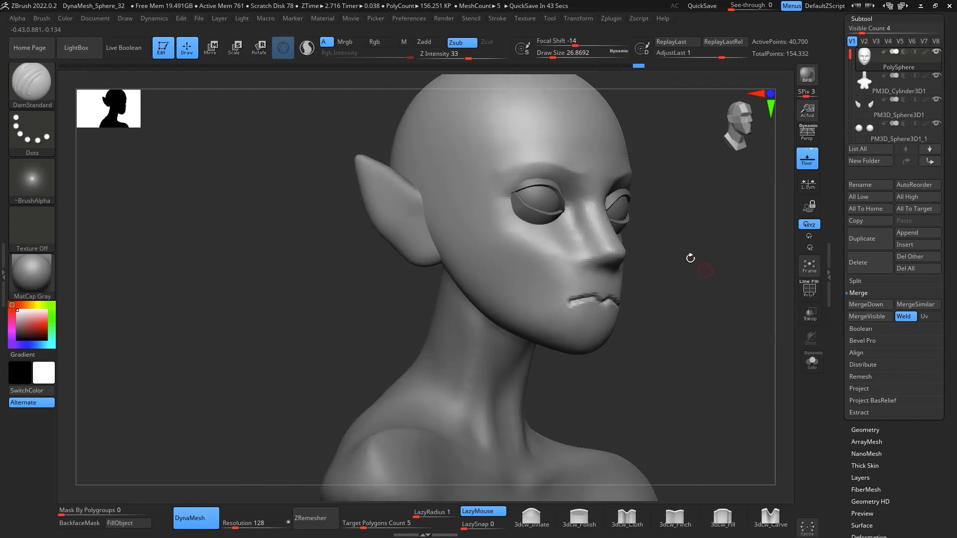
pyautogui.moveTo(653, 302); pyautogui.dragTo(691, 213)
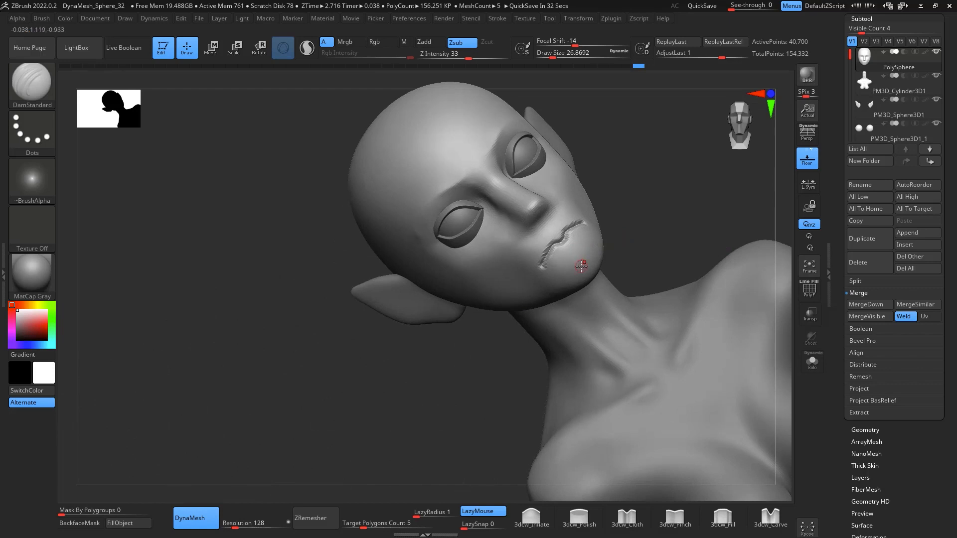
# Build up the lower lip with the ClayBuildup brush at a draw size of about 65 and smooth it
pyautogui.press('b')
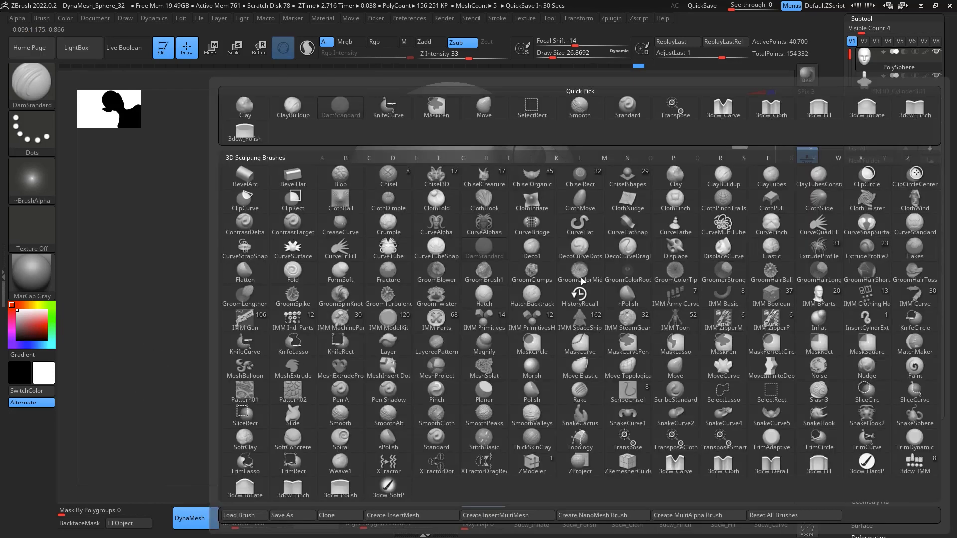
pyautogui.press('c')
pyautogui.press('b')
pyautogui.press('space')
pyautogui.moveTo(584, 273); pyautogui.dragTo(587, 244)
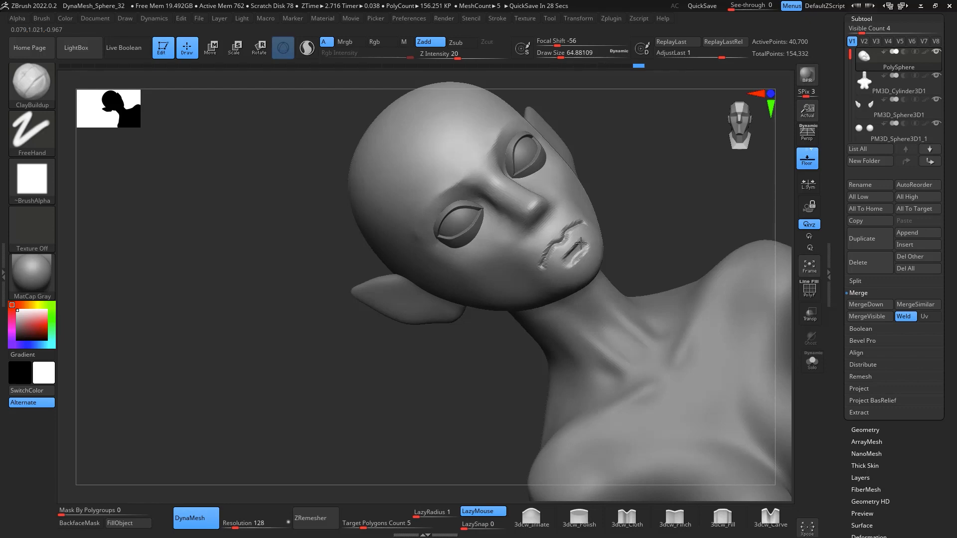
pyautogui.moveTo(640, 218)
pyautogui.mouseDown()
pyautogui.moveTo(675, 196)
pyautogui.moveTo(648, 238)
pyautogui.mouseUp()
pyautogui.keyDown('shift'); pyautogui.moveTo(584, 245); pyautogui.dragTo(589, 261); pyautogui.keyUp('shift')
pyautogui.moveTo(656, 223); pyautogui.dragTo(634, 214)
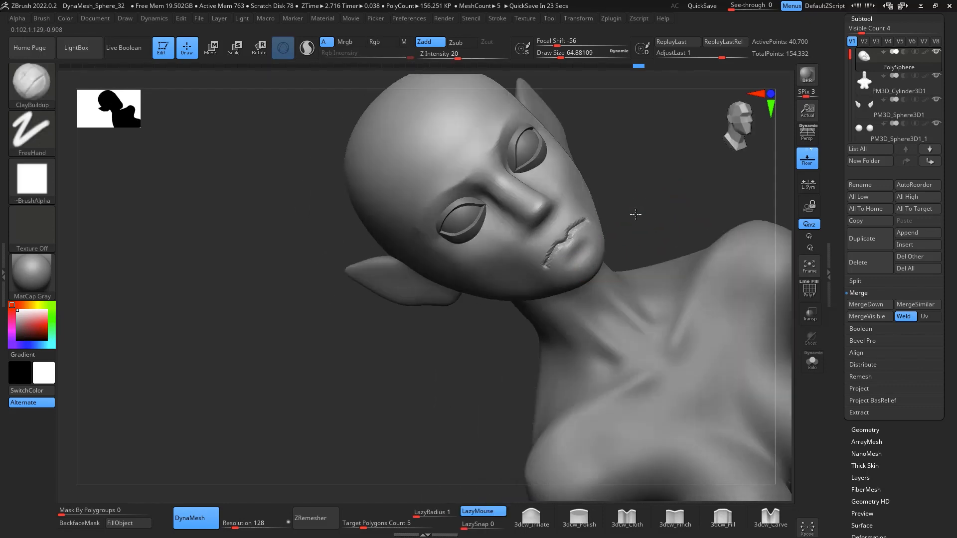
pyautogui.moveTo(585, 260)
pyautogui.mouseDown()
pyautogui.moveTo(599, 249)
pyautogui.moveTo(572, 269)
pyautogui.mouseUp()
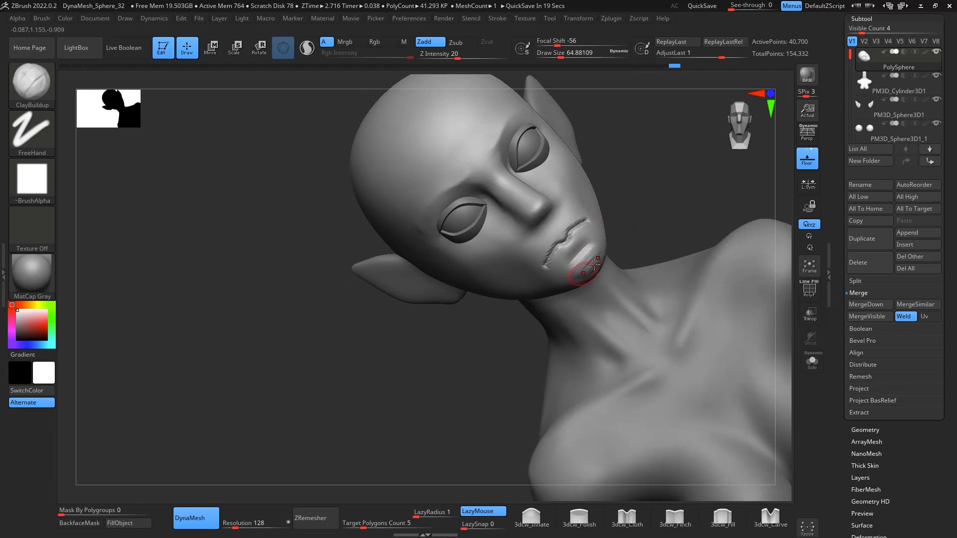
pyautogui.press('shift')
# Adjust the profile of the lips and chin with the Move brush at a draw size of about 128
pyautogui.moveTo(631, 214)
pyautogui.mouseDown()
pyautogui.moveTo(690, 207)
pyautogui.moveTo(667, 267)
pyautogui.moveTo(628, 271)
pyautogui.mouseUp()
pyautogui.press('b')
pyautogui.press('m')
pyautogui.press('v')
pyautogui.press('space')
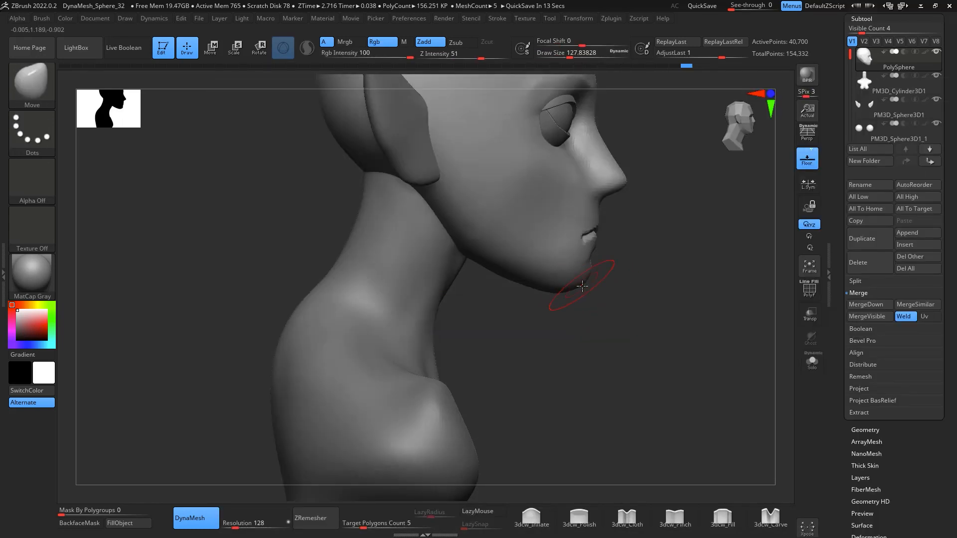
pyautogui.moveTo(601, 230); pyautogui.dragTo(604, 229)
pyautogui.moveTo(670, 224)
pyautogui.mouseDown()
pyautogui.moveTo(641, 250)
pyautogui.moveTo(689, 249)
pyautogui.mouseUp()
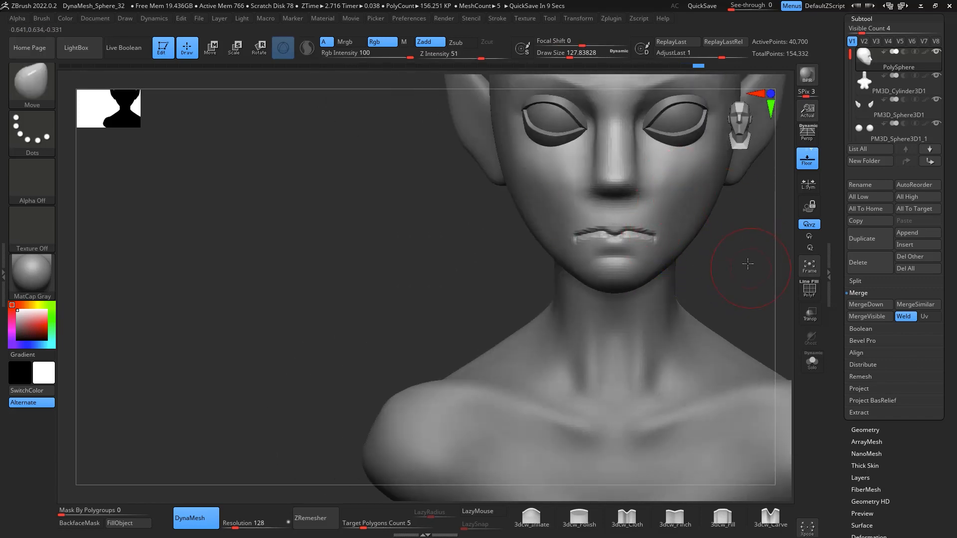
pyautogui.press('f')
pyautogui.moveTo(750, 244); pyautogui.dragTo(760, 277)
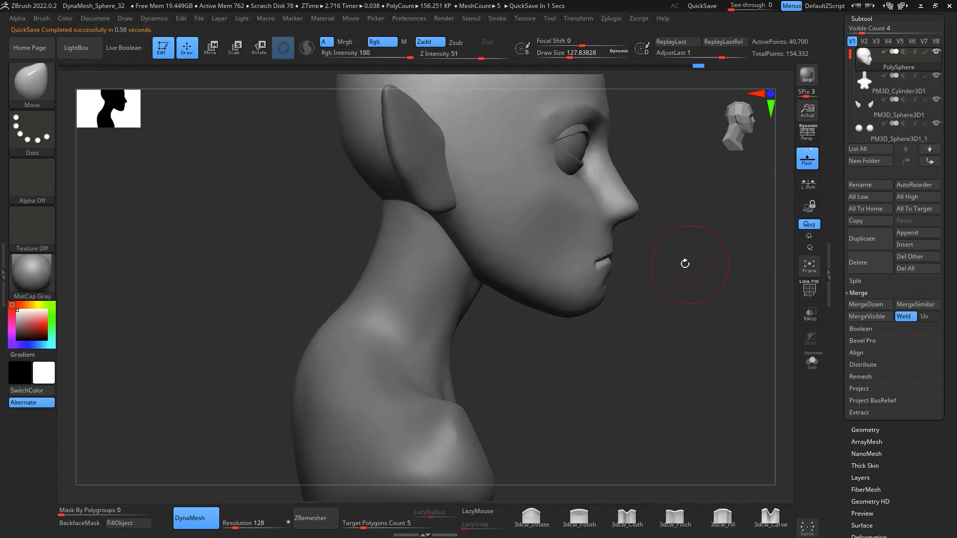
# Set the MaskPen stroke to Lasso and mask the lower lip and chin up to the mouth line
pyautogui.moveTo(636, 253)
pyautogui.keyDown('alt'); pyautogui.mouseDown()
pyautogui.moveTo(668, 293)
pyautogui.moveTo(676, 267)
pyautogui.mouseUp(); pyautogui.keyUp('alt')
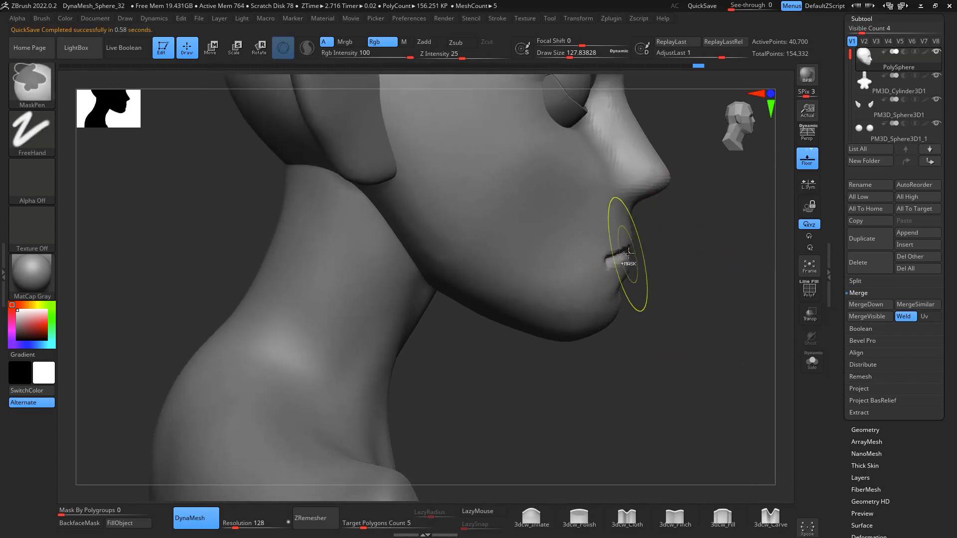
pyautogui.click(34, 143)
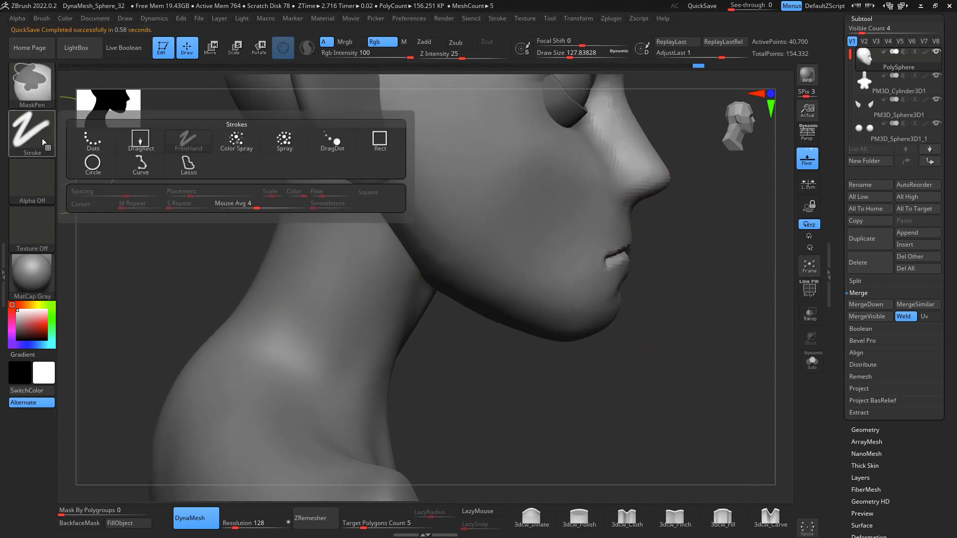
pyautogui.click(188, 164)
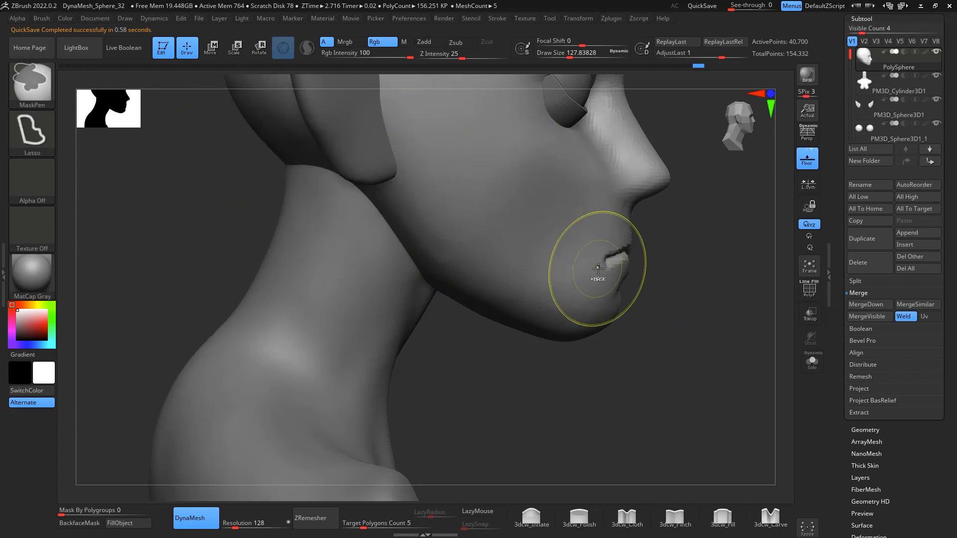
pyautogui.keyDown('ctrl'); pyautogui.moveTo(602, 263); pyautogui.dragTo(621, 253); pyautogui.keyUp('ctrl')
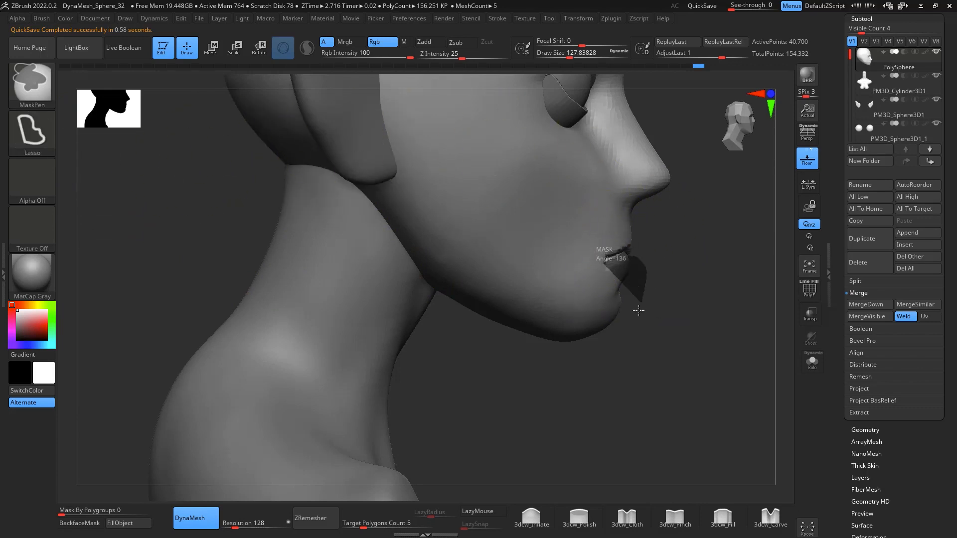
pyautogui.moveTo(638, 310)
pyautogui.keyDown('ctrl'); pyautogui.mouseDown()
pyautogui.moveTo(528, 418)
pyautogui.moveTo(614, 258)
pyautogui.moveTo(540, 410)
pyautogui.moveTo(696, 364)
pyautogui.mouseUp(); pyautogui.keyUp('ctrl')
# Shape the unmasked upper lip with the Move brush at a draw size of about 108 and smooth it
pyautogui.moveTo(714, 322)
pyautogui.mouseDown()
pyautogui.moveTo(603, 284)
pyautogui.moveTo(700, 269)
pyautogui.moveTo(648, 247)
pyautogui.moveTo(656, 272)
pyautogui.moveTo(645, 272)
pyautogui.mouseUp()
pyautogui.press('space')
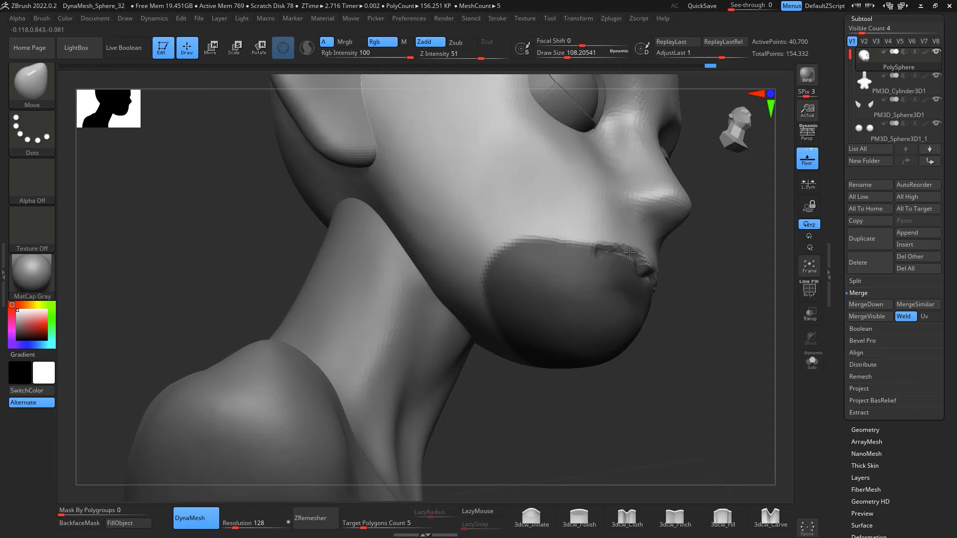
pyautogui.moveTo(710, 277); pyautogui.dragTo(615, 280)
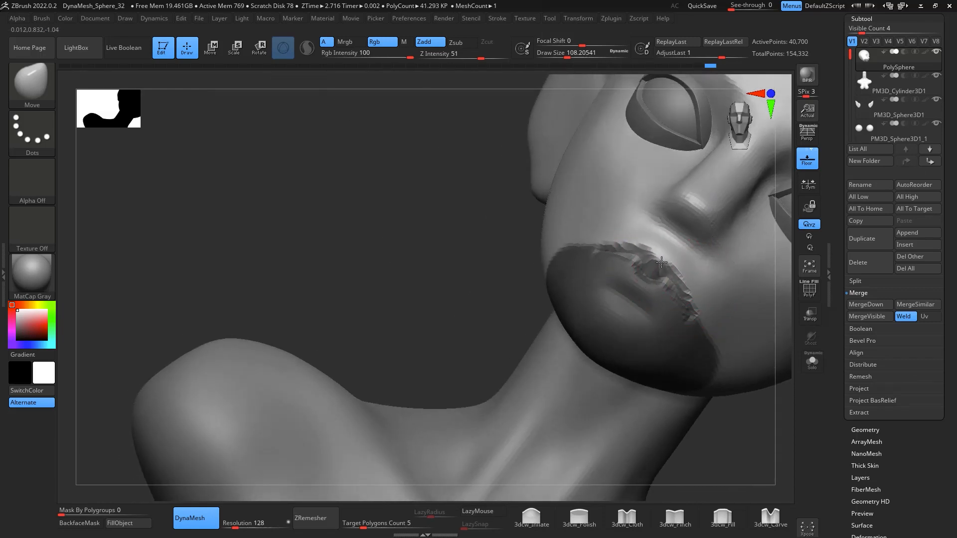
pyautogui.moveTo(676, 294)
pyautogui.keyDown('shift'); pyautogui.mouseDown()
pyautogui.moveTo(658, 258)
pyautogui.moveTo(678, 285)
pyautogui.mouseUp(); pyautogui.keyUp('shift')
pyautogui.moveTo(718, 418); pyautogui.dragTo(755, 429)
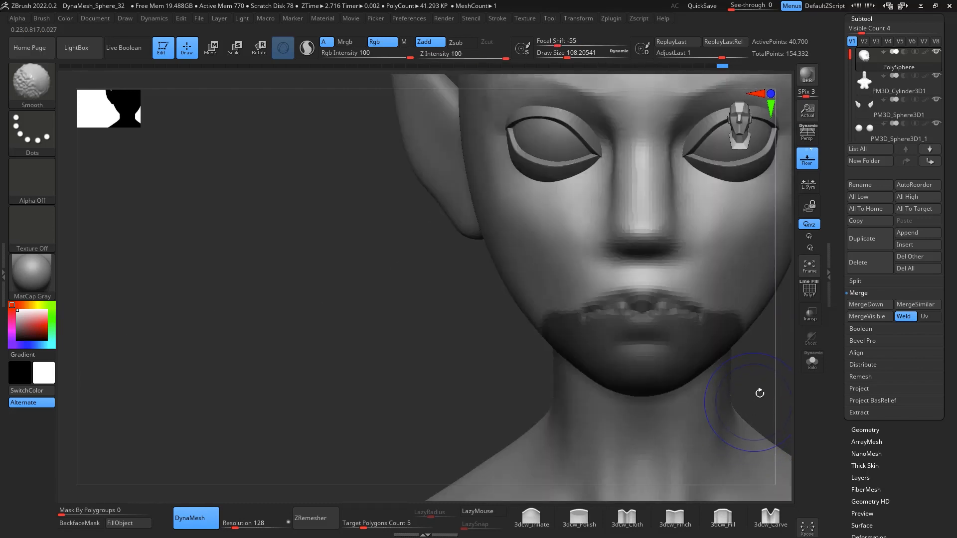
pyautogui.moveTo(758, 394)
pyautogui.mouseDown()
pyautogui.moveTo(762, 349)
pyautogui.moveTo(750, 293)
pyautogui.moveTo(721, 278)
pyautogui.moveTo(668, 220)
pyautogui.moveTo(739, 241)
pyautogui.moveTo(764, 301)
pyautogui.moveTo(697, 259)
pyautogui.moveTo(637, 239)
pyautogui.moveTo(698, 214)
pyautogui.moveTo(750, 313)
pyautogui.moveTo(770, 272)
pyautogui.moveTo(735, 231)
pyautogui.moveTo(729, 241)
pyautogui.moveTo(643, 247)
pyautogui.mouseUp()
# Deepen the crease between the lips with DamStandard at a draw size of about 35, smoothing the lower lip's edge
pyautogui.press('b')
pyautogui.press('d')
pyautogui.press('s')
pyautogui.press('space')
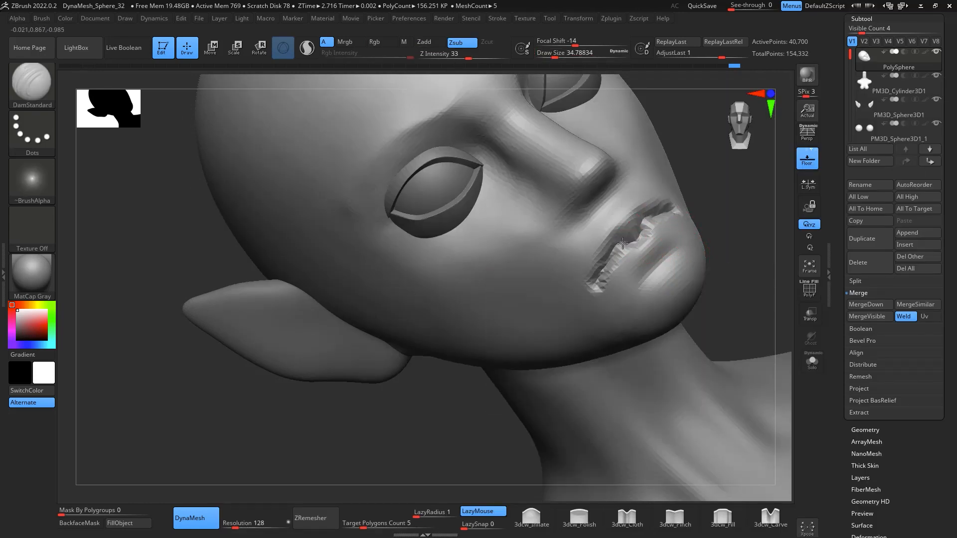
pyautogui.moveTo(623, 243); pyautogui.dragTo(594, 283)
pyautogui.keyDown('shift'); pyautogui.moveTo(651, 234); pyautogui.dragTo(622, 254); pyautogui.keyUp('shift')
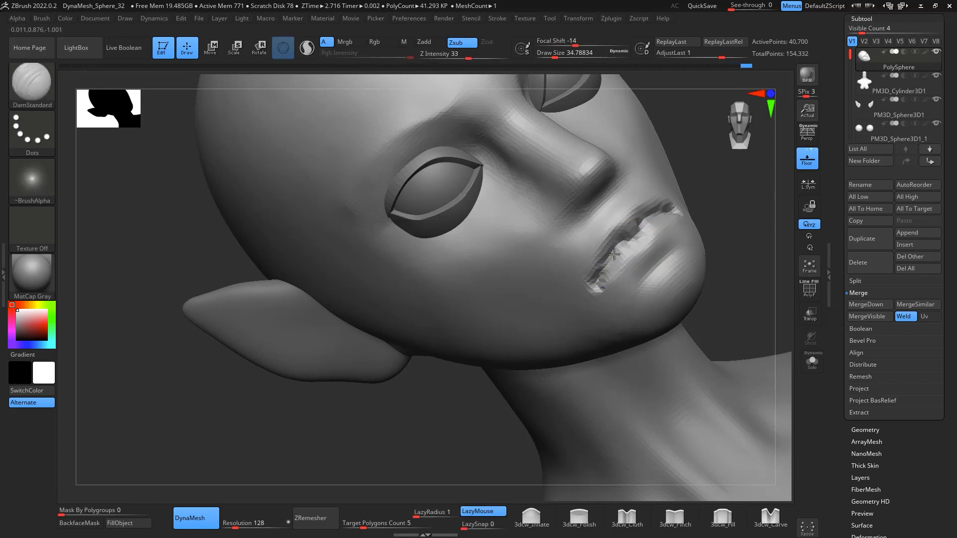
pyautogui.moveTo(751, 207); pyautogui.dragTo(672, 207, button='right')
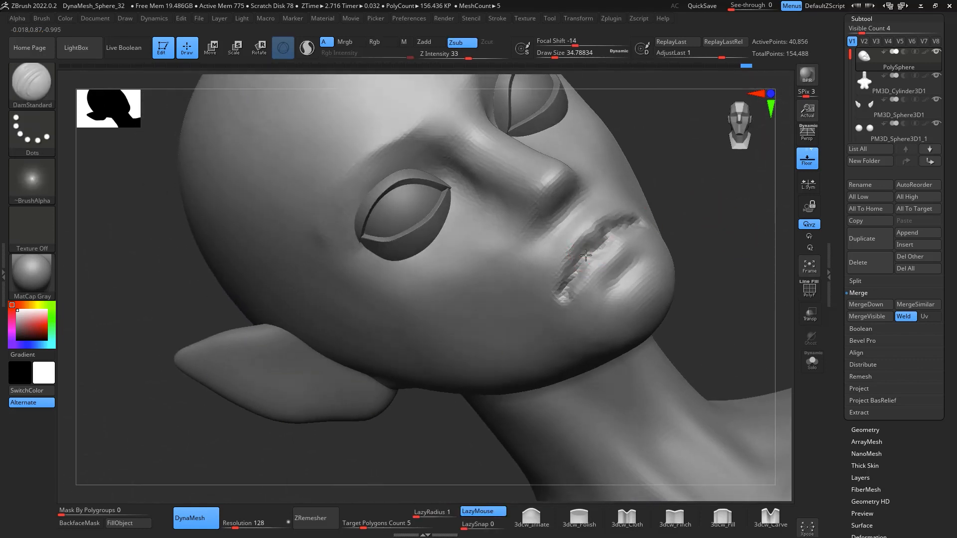
pyautogui.moveTo(595, 251); pyautogui.dragTo(563, 293)
pyautogui.moveTo(695, 214)
pyautogui.mouseDown(button='right')
pyautogui.moveTo(728, 225)
pyautogui.moveTo(716, 265)
pyautogui.moveTo(829, 246)
pyautogui.moveTo(746, 273)
pyautogui.moveTo(679, 246)
pyautogui.mouseUp(button='right')
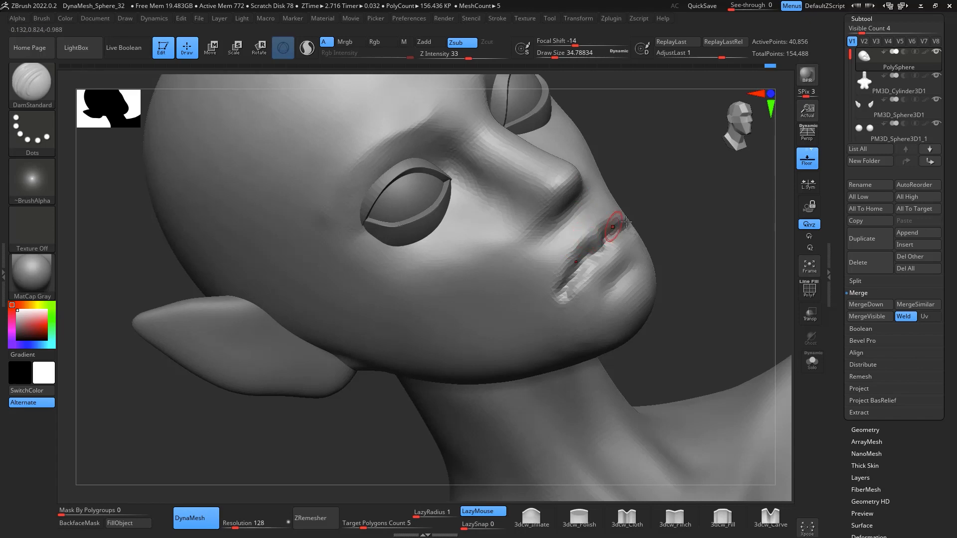
# Set the draw size to 28.75 and define the upper lip's outline with the DamStandard brush
pyautogui.press('space')
pyautogui.moveTo(669, 218); pyautogui.dragTo(667, 219)
pyautogui.keyDown('ctrl'); pyautogui.moveTo(698, 208); pyautogui.dragTo(727, 216, button='right'); pyautogui.keyUp('ctrl')
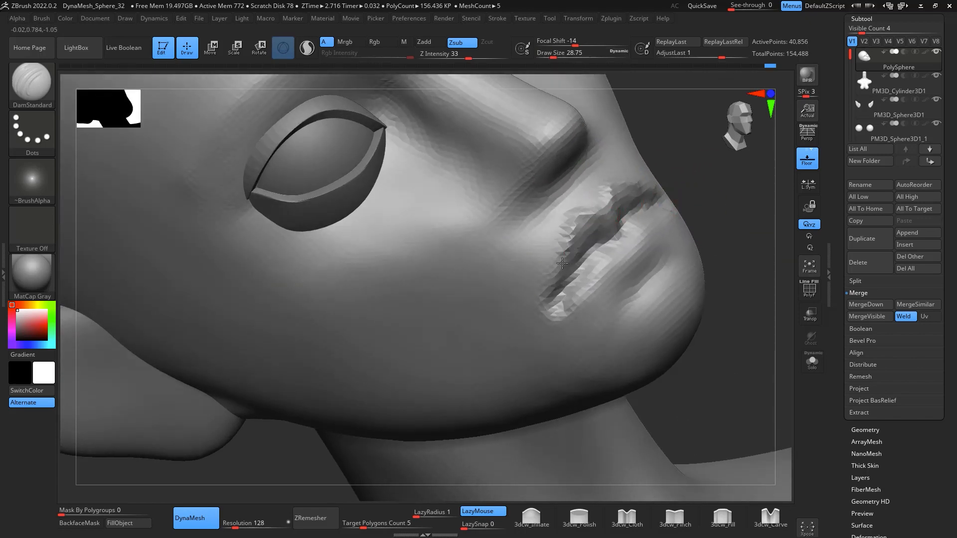
# Carve the parting line between the lips out to the mouth corner with the DamStandard brush
pyautogui.moveTo(659, 192); pyautogui.dragTo(552, 284)
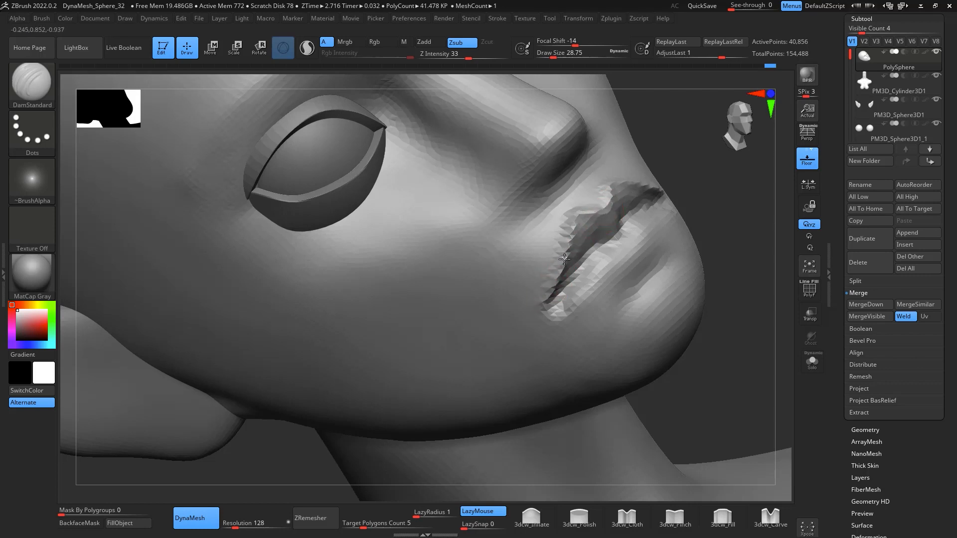
pyautogui.moveTo(557, 322); pyautogui.dragTo(555, 319)
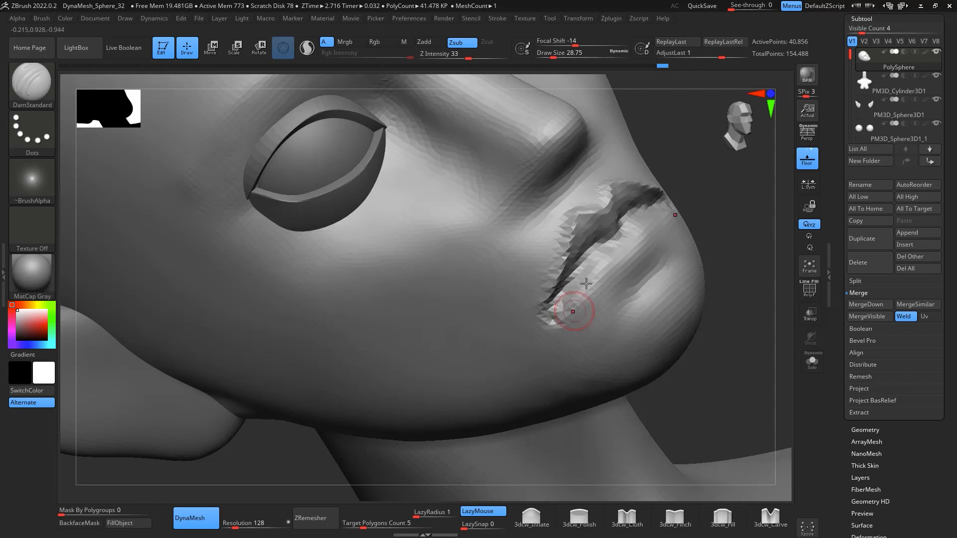
pyautogui.moveTo(743, 225); pyautogui.dragTo(792, 330)
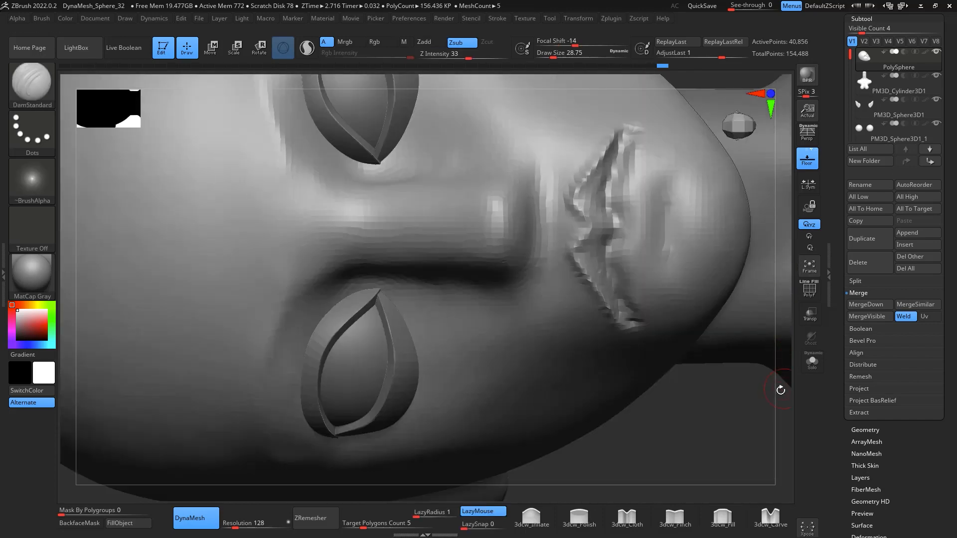
# Enlarge the draw size to about 49 and update the head's DynaMesh
pyautogui.keyDown('alt'); pyautogui.moveTo(779, 389); pyautogui.dragTo(726, 402); pyautogui.keyUp('alt')
pyautogui.moveTo(707, 434)
pyautogui.mouseDown()
pyautogui.moveTo(758, 359)
pyautogui.moveTo(737, 339)
pyautogui.moveTo(750, 352)
pyautogui.moveTo(726, 272)
pyautogui.mouseUp()
pyautogui.press('space')
pyautogui.moveTo(590, 233); pyautogui.dragTo(595, 234)
pyautogui.keyDown('ctrl'); pyautogui.moveTo(670, 197); pyautogui.dragTo(767, 255); pyautogui.keyUp('ctrl')
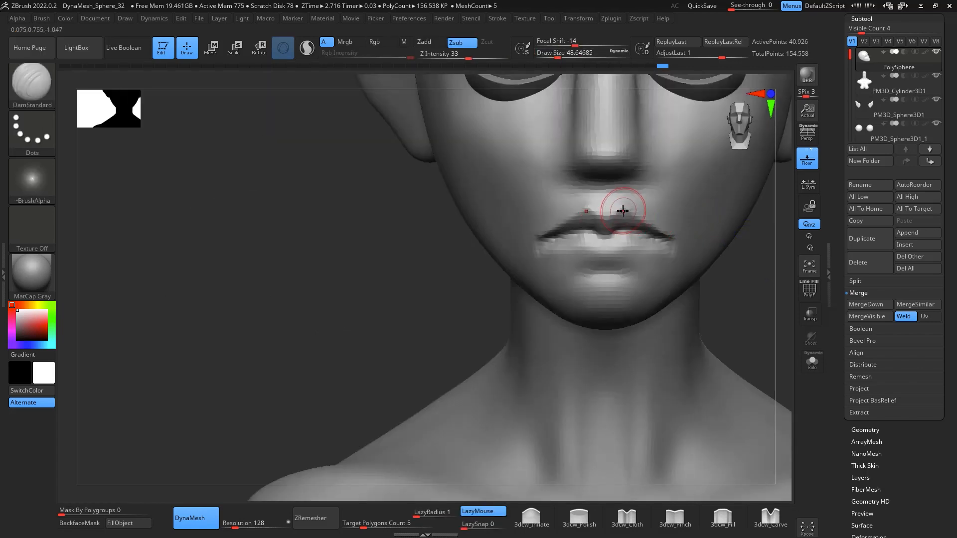
# Adjust the shape of the upper lip with the Move brush and smooth the corner of the mouth
pyautogui.press('b')
pyautogui.press('m')
pyautogui.press('v')
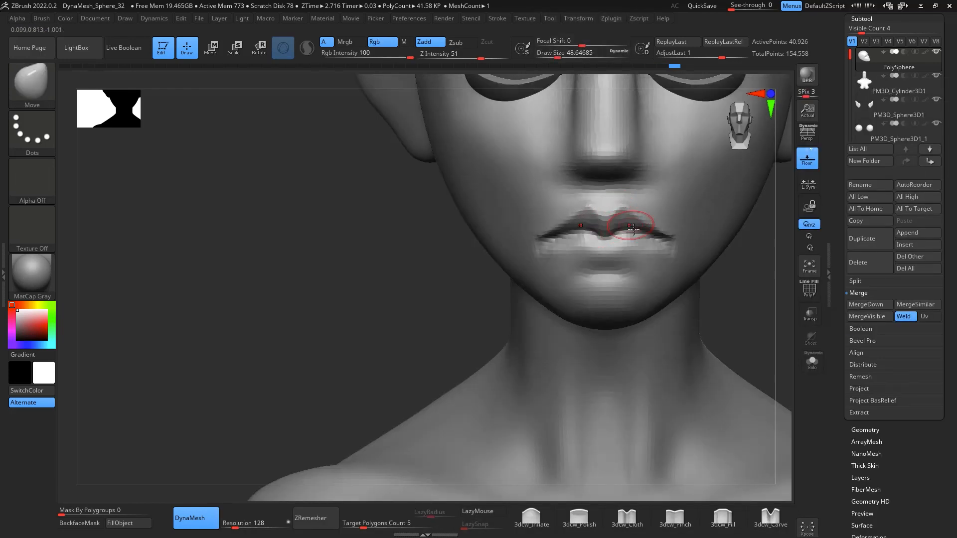
pyautogui.moveTo(755, 307)
pyautogui.mouseDown()
pyautogui.moveTo(738, 315)
pyautogui.moveTo(760, 299)
pyautogui.mouseUp()
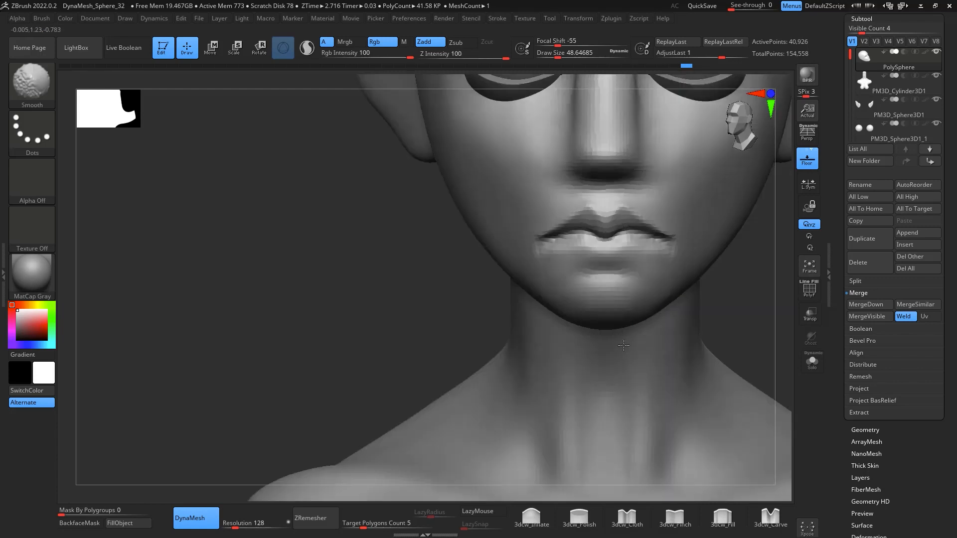
pyautogui.moveTo(726, 253)
pyautogui.mouseDown()
pyautogui.moveTo(767, 262)
pyautogui.moveTo(711, 234)
pyautogui.mouseUp()
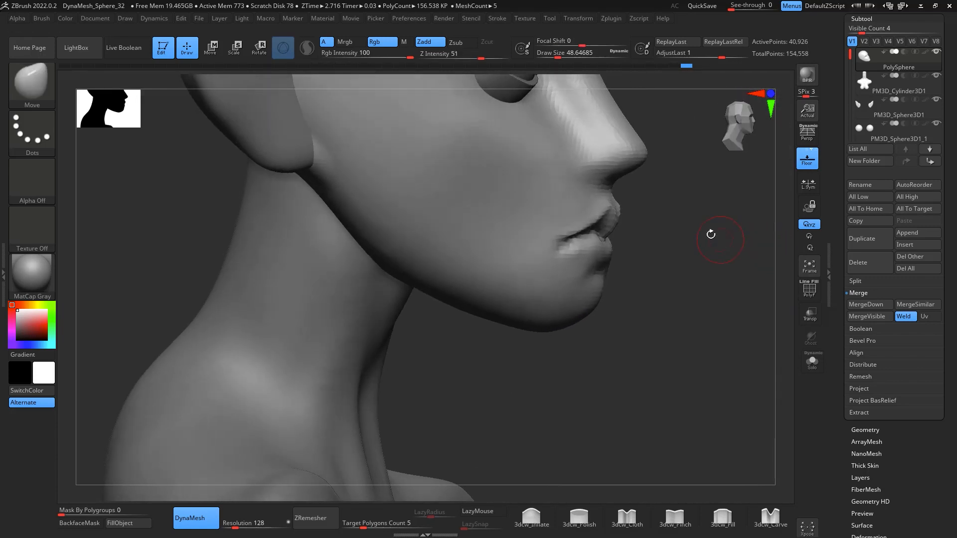
pyautogui.keyDown('shift'); pyautogui.moveTo(583, 231); pyautogui.dragTo(572, 234); pyautogui.keyUp('shift')
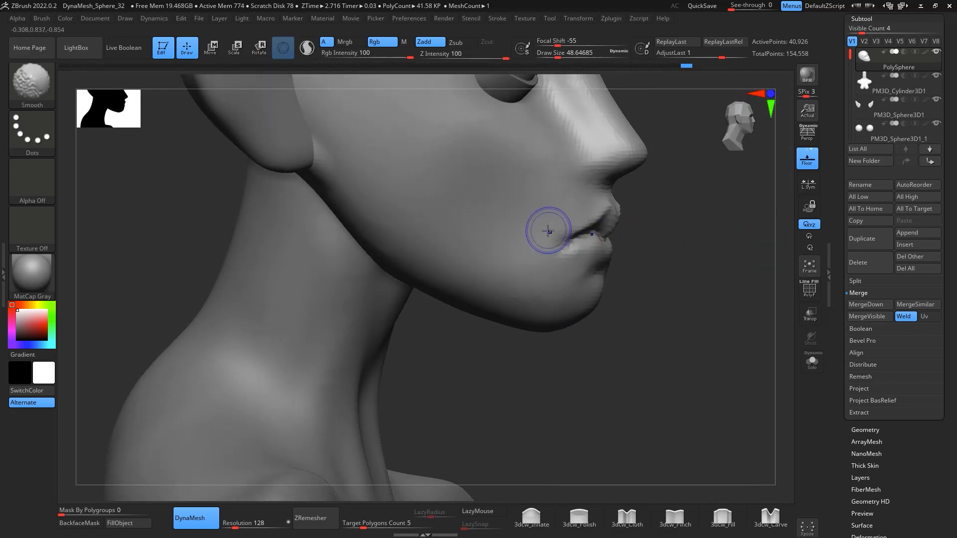
pyautogui.moveTo(692, 266)
pyautogui.keyDown('shift'); pyautogui.mouseDown()
pyautogui.moveTo(747, 299)
pyautogui.moveTo(768, 273)
pyautogui.moveTo(757, 258)
pyautogui.moveTo(743, 269)
pyautogui.moveTo(727, 264)
pyautogui.moveTo(683, 404)
pyautogui.moveTo(720, 249)
pyautogui.moveTo(763, 229)
pyautogui.moveTo(662, 249)
pyautogui.moveTo(576, 394)
pyautogui.moveTo(677, 180)
pyautogui.moveTo(674, 211)
pyautogui.moveTo(658, 234)
pyautogui.mouseUp(); pyautogui.keyUp('shift')
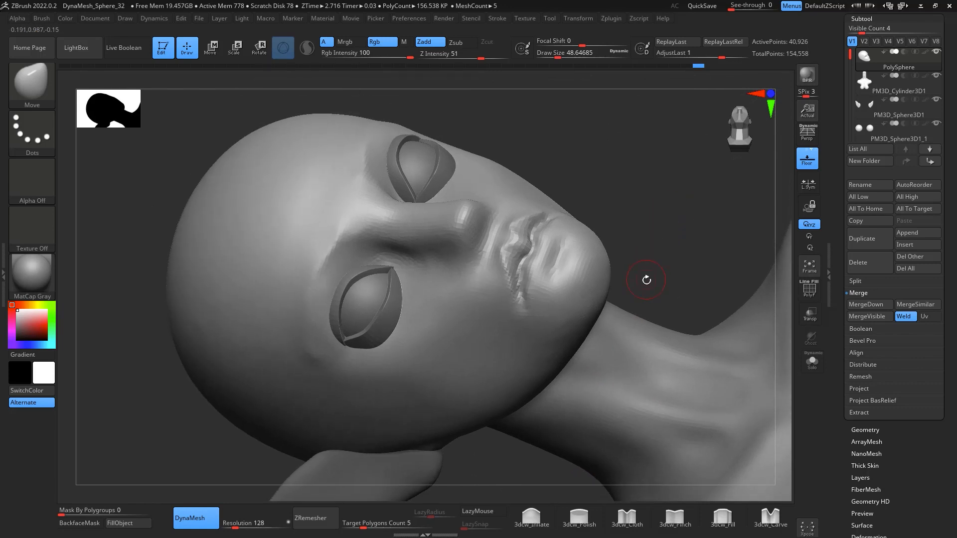
# Define the edge of the lower lip with the DamStandard brush and smooth its surface
pyautogui.press('b')
pyautogui.press('d')
pyautogui.press('s')
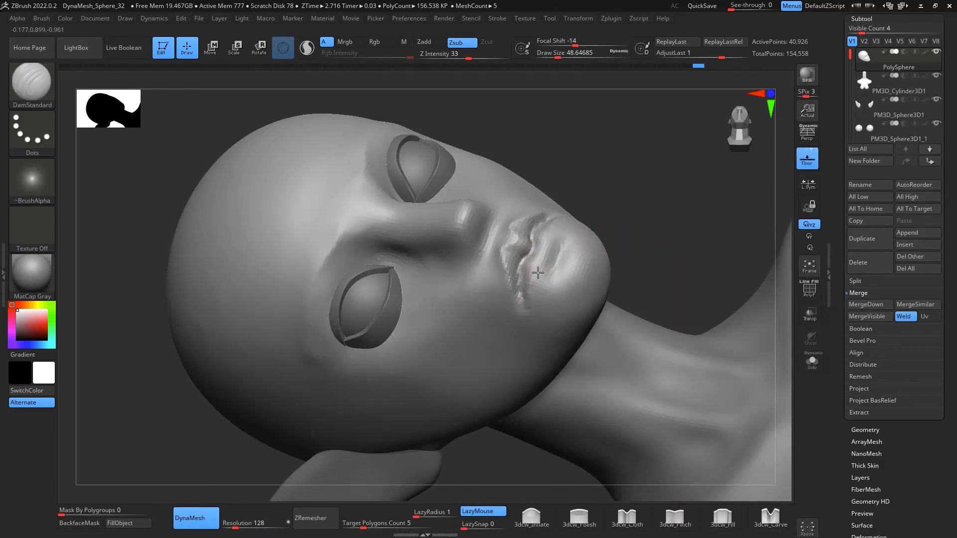
pyautogui.moveTo(553, 228); pyautogui.dragTo(523, 288)
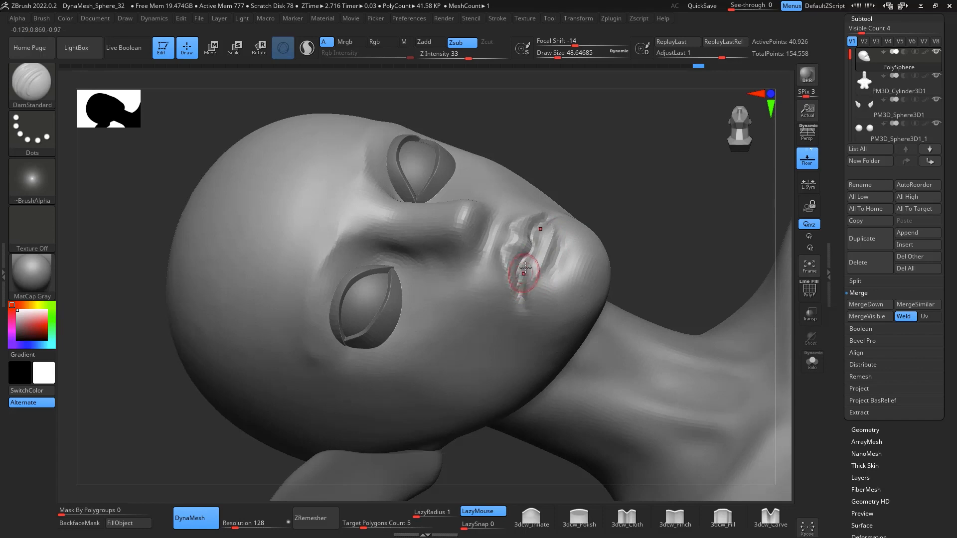
pyautogui.moveTo(670, 130); pyautogui.dragTo(691, 201)
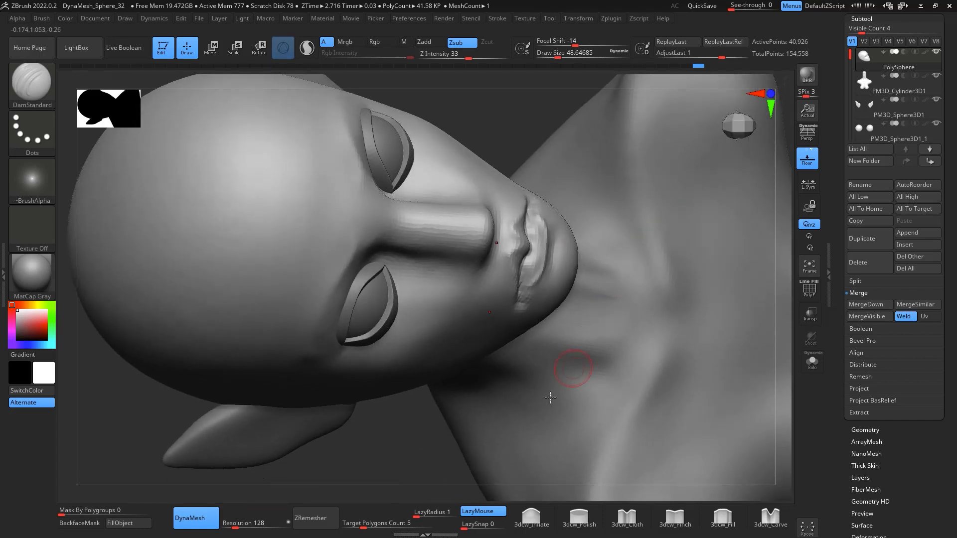
pyautogui.moveTo(446, 455); pyautogui.dragTo(463, 404)
pyautogui.moveTo(540, 415); pyautogui.dragTo(513, 424)
pyautogui.keyDown('shift'); pyautogui.moveTo(539, 267); pyautogui.dragTo(507, 251); pyautogui.keyUp('shift')
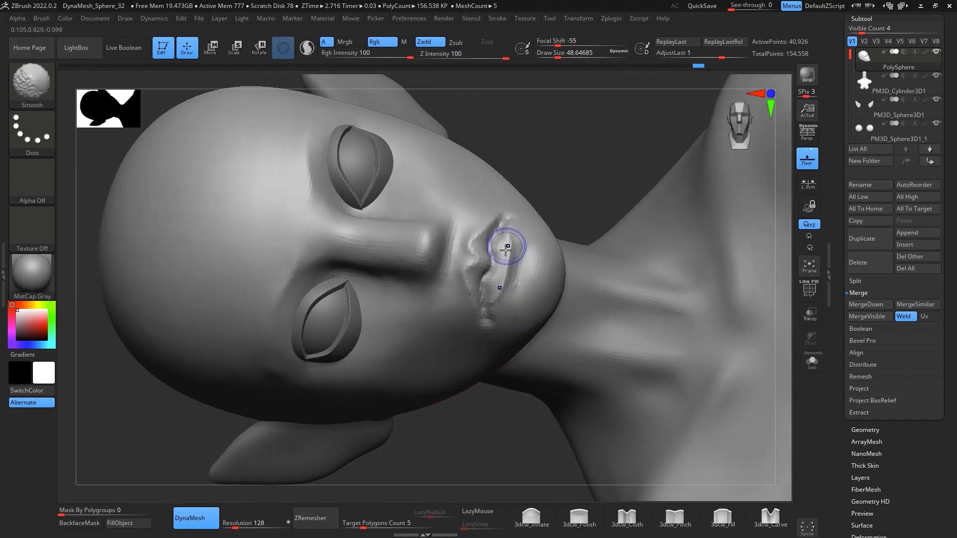
# Carve the crease beneath the lower lip with further DamStandard strokes
pyautogui.moveTo(577, 165); pyautogui.dragTo(571, 178)
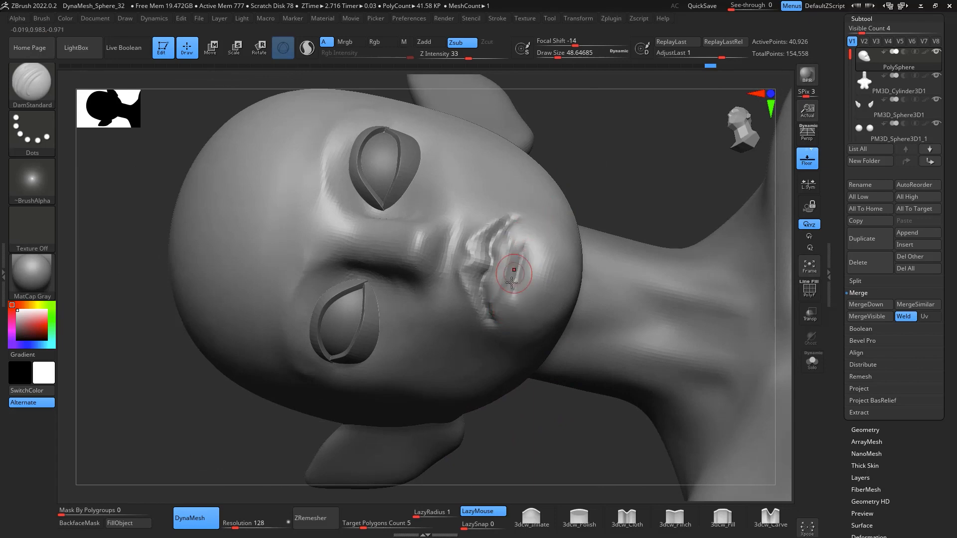
pyautogui.moveTo(516, 274); pyautogui.dragTo(519, 294)
pyautogui.moveTo(524, 244); pyautogui.dragTo(514, 299)
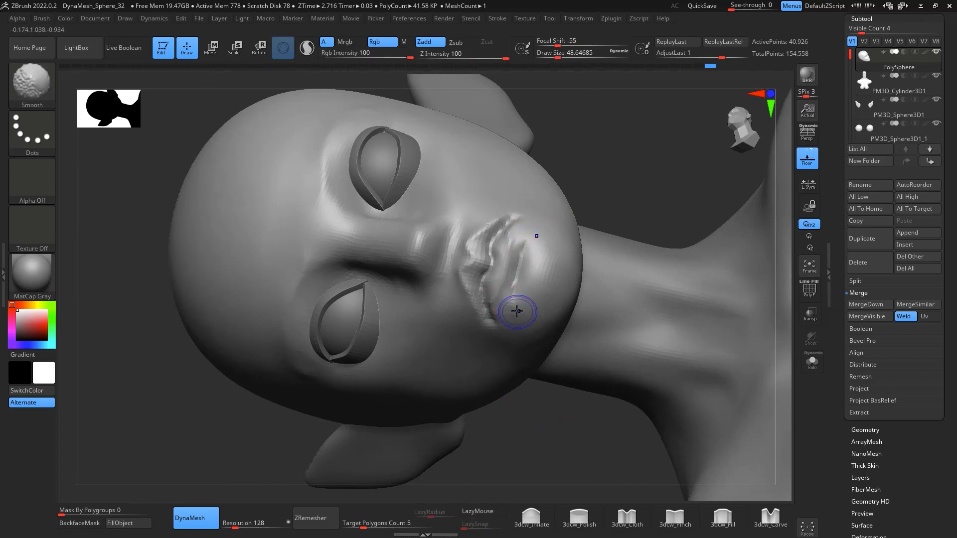
pyautogui.moveTo(597, 187); pyautogui.dragTo(687, 164)
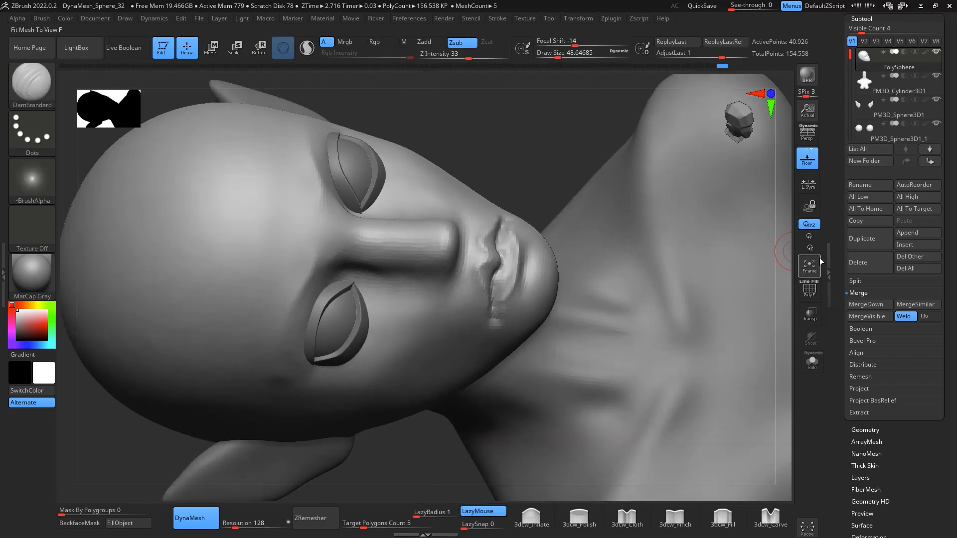
# Refine the profile of the chin and nose tip with the Move brush at a draw size of about 212
pyautogui.moveTo(822, 263)
pyautogui.mouseDown()
pyautogui.moveTo(820, 208)
pyautogui.moveTo(741, 239)
pyautogui.moveTo(734, 264)
pyautogui.moveTo(661, 241)
pyautogui.mouseUp()
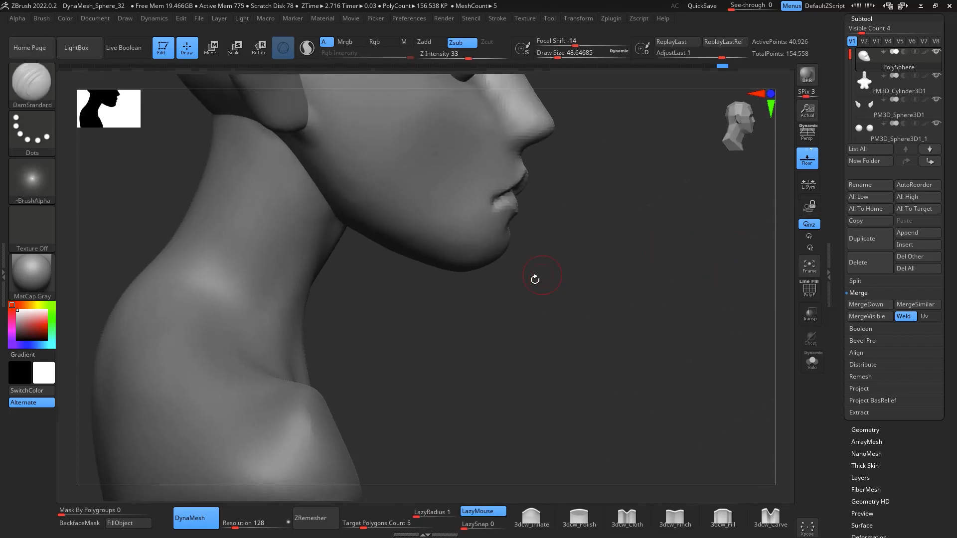
pyautogui.press('b')
pyautogui.press('m')
pyautogui.press('v')
pyautogui.press('space')
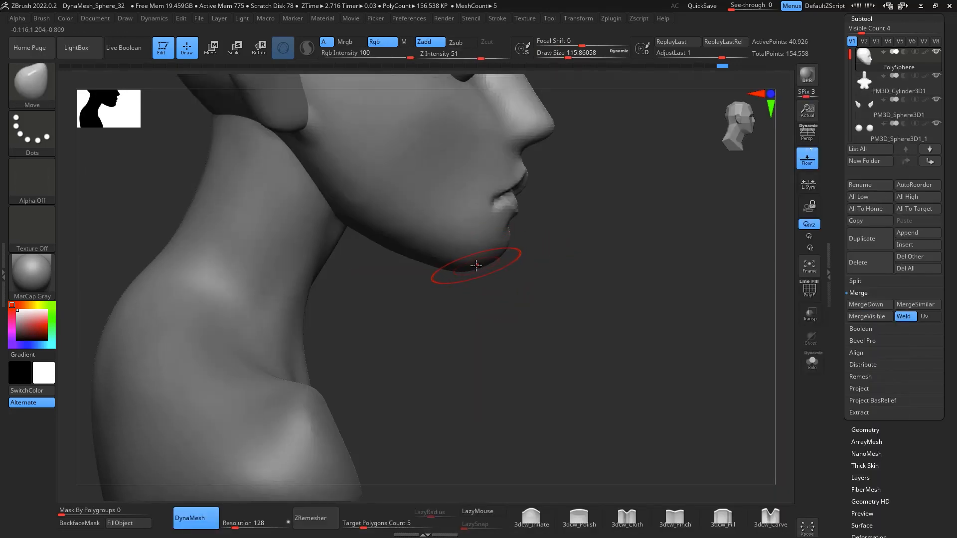
pyautogui.press('space')
pyautogui.moveTo(456, 272); pyautogui.dragTo(471, 272)
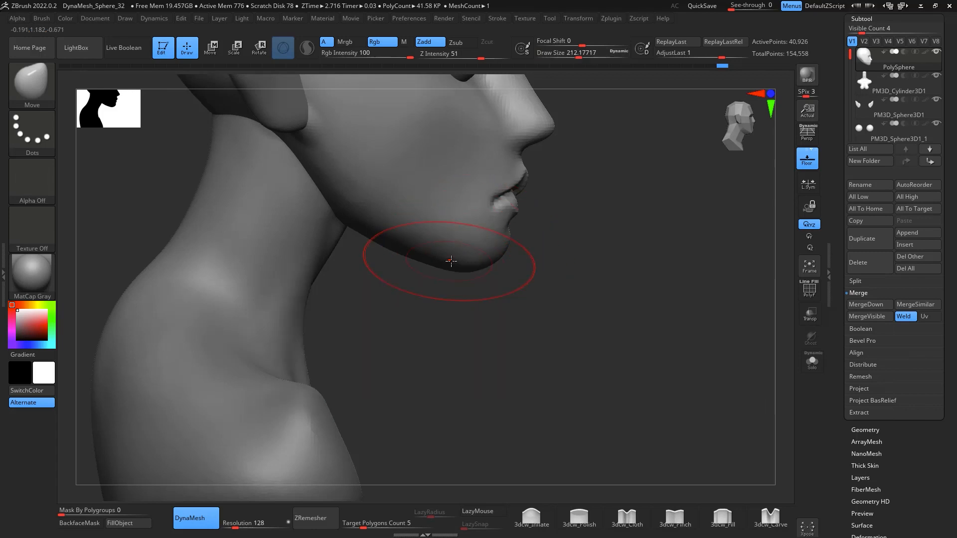
pyautogui.moveTo(589, 286); pyautogui.dragTo(459, 294)
pyautogui.moveTo(664, 279)
pyautogui.mouseDown()
pyautogui.moveTo(529, 289)
pyautogui.moveTo(478, 304)
pyautogui.moveTo(520, 390)
pyautogui.mouseUp()
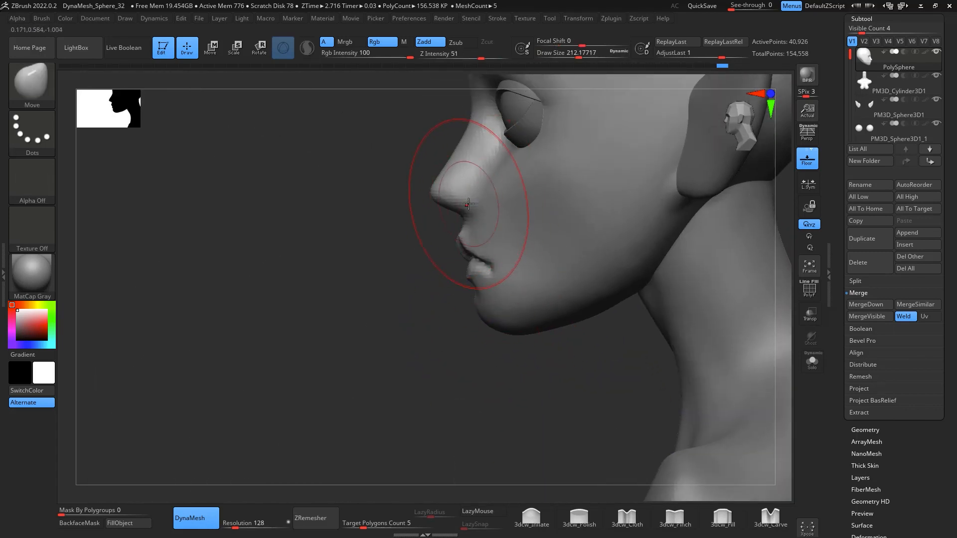
pyautogui.moveTo(436, 213); pyautogui.dragTo(443, 203)
# Examine the bust's proportions in profile and from the front, including a close look at the face
pyautogui.keyDown('alt'); pyautogui.moveTo(517, 400); pyautogui.dragTo(560, 342); pyautogui.keyUp('alt')
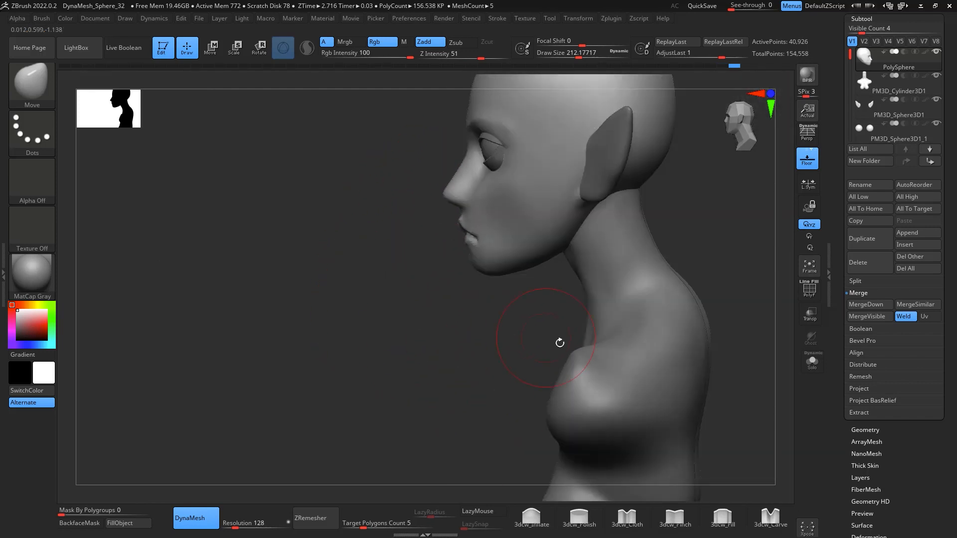
pyautogui.moveTo(578, 275)
pyautogui.keyDown('alt'); pyautogui.mouseDown()
pyautogui.moveTo(566, 328)
pyautogui.moveTo(735, 259)
pyautogui.mouseUp(); pyautogui.keyUp('alt')
pyautogui.keyDown('alt'); pyautogui.moveTo(733, 289); pyautogui.dragTo(724, 253); pyautogui.keyUp('alt')
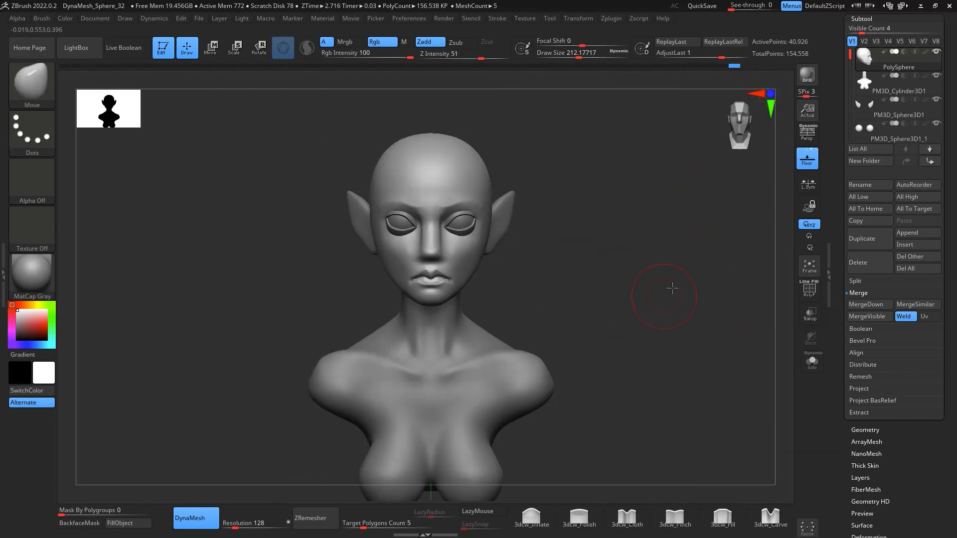
pyautogui.keyDown('alt'); pyautogui.moveTo(658, 281); pyautogui.dragTo(731, 274); pyautogui.keyUp('alt')
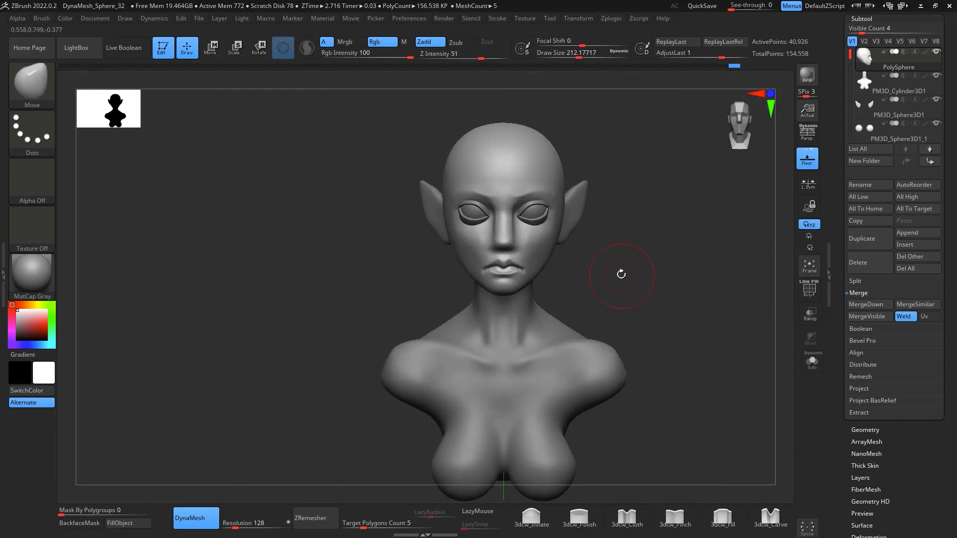
pyautogui.keyDown('alt'); pyautogui.moveTo(621, 274); pyautogui.dragTo(722, 346); pyautogui.keyUp('alt')
pyautogui.keyDown('alt'); pyautogui.moveTo(726, 281); pyautogui.dragTo(710, 243); pyautogui.keyUp('alt')
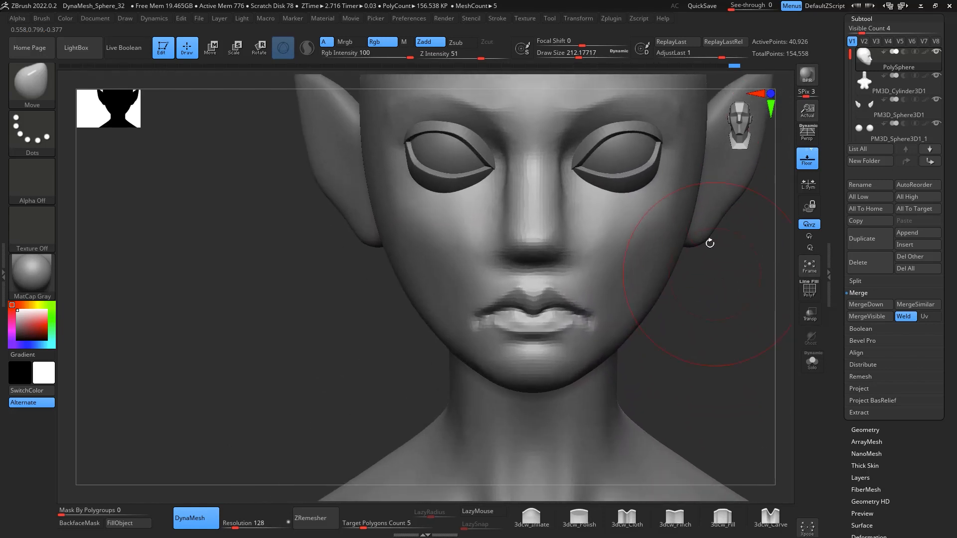
pyautogui.keyDown('alt'); pyautogui.moveTo(680, 280); pyautogui.dragTo(700, 299); pyautogui.keyUp('alt')
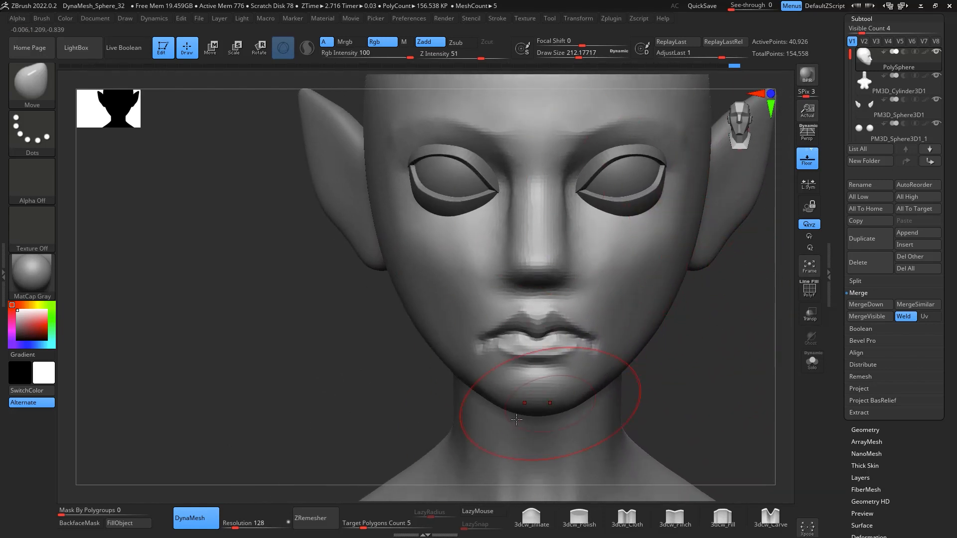
# Reshape the curve of the lips from below with the Move brush at a draw size of about 101
pyautogui.press('space')
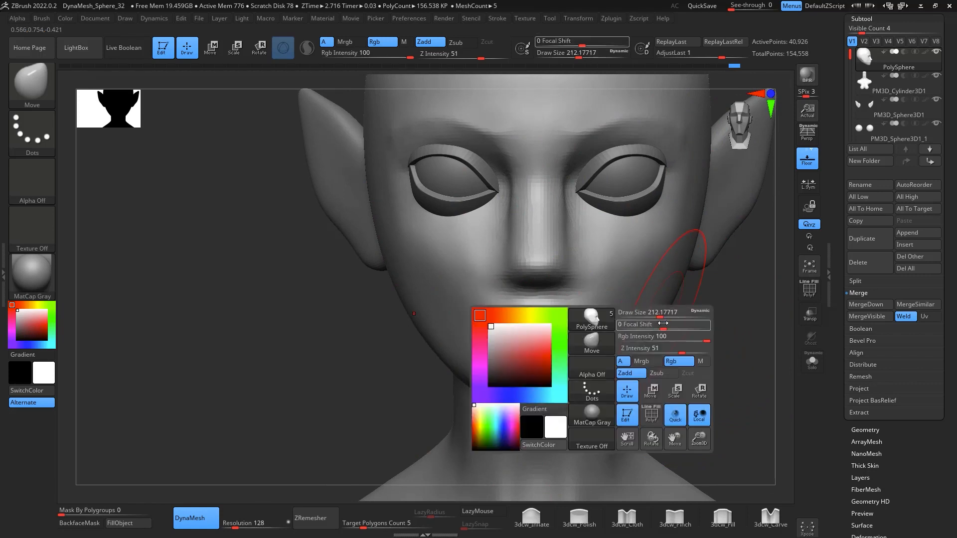
pyautogui.moveTo(658, 315); pyautogui.dragTo(644, 314)
pyautogui.moveTo(702, 362); pyautogui.dragTo(755, 370)
pyautogui.moveTo(604, 355); pyautogui.dragTo(576, 282)
pyautogui.press('space')
pyautogui.moveTo(607, 312)
pyautogui.keyDown('shift'); pyautogui.mouseDown()
pyautogui.moveTo(665, 251)
pyautogui.moveTo(649, 267)
pyautogui.mouseUp(); pyautogui.keyUp('shift')
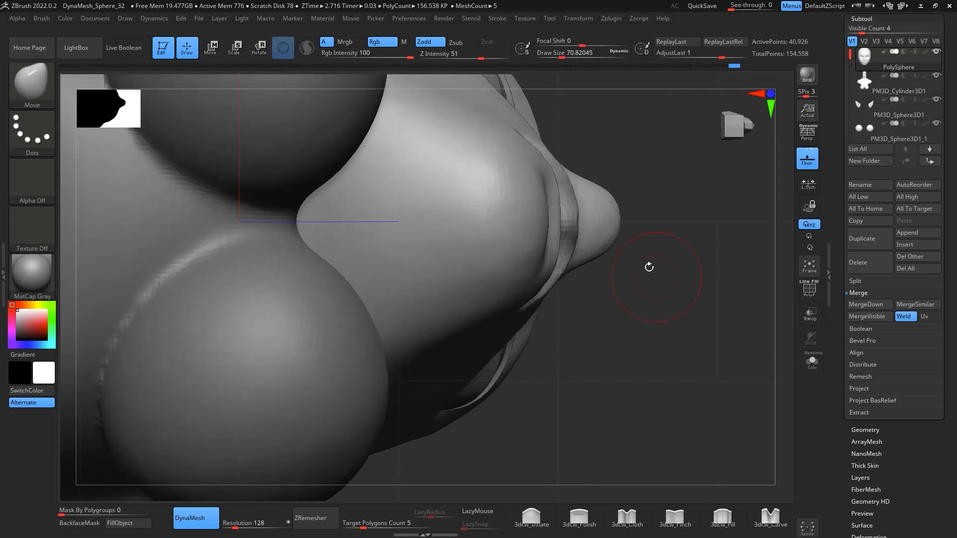
pyautogui.press('space')
pyautogui.moveTo(589, 241); pyautogui.dragTo(593, 241)
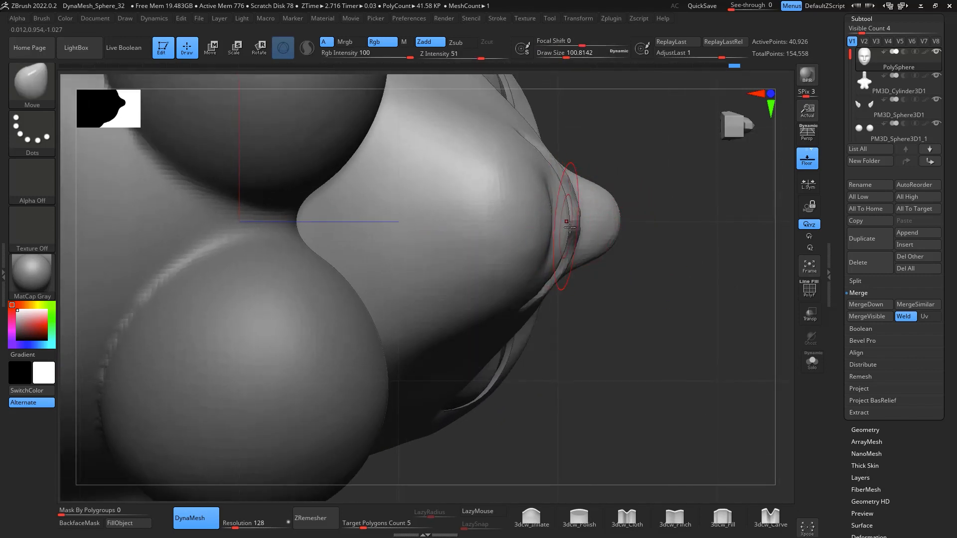
# Smooth the sides of the nose bridge beside the inner eye corners
pyautogui.moveTo(704, 274); pyautogui.dragTo(710, 317)
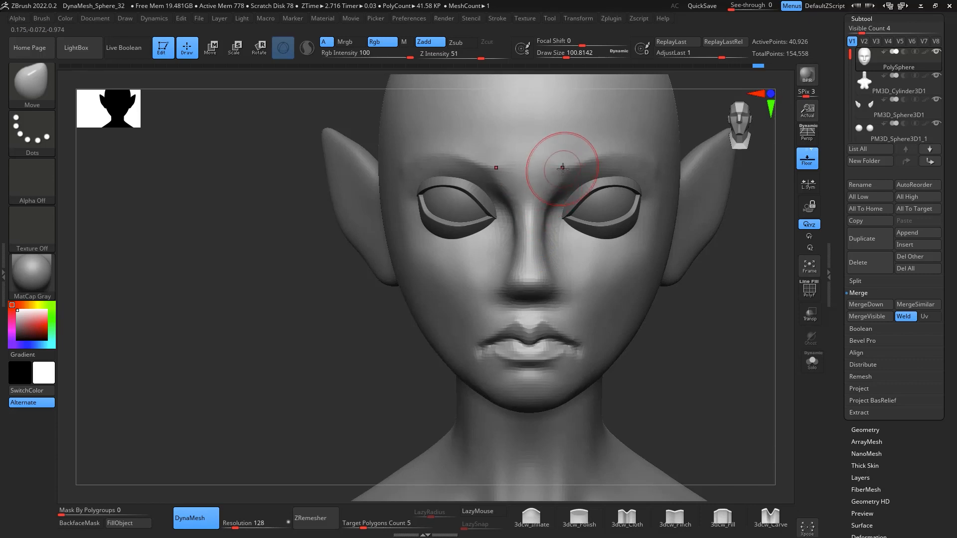
pyautogui.keyDown('shift'); pyautogui.moveTo(549, 182); pyautogui.dragTo(547, 243); pyautogui.keyUp('shift')
pyautogui.moveTo(694, 280)
pyautogui.mouseDown()
pyautogui.moveTo(752, 280)
pyautogui.moveTo(732, 273)
pyautogui.mouseUp()
pyautogui.keyDown('shift'); pyautogui.moveTo(604, 270); pyautogui.dragTo(668, 277); pyautogui.keyUp('shift')
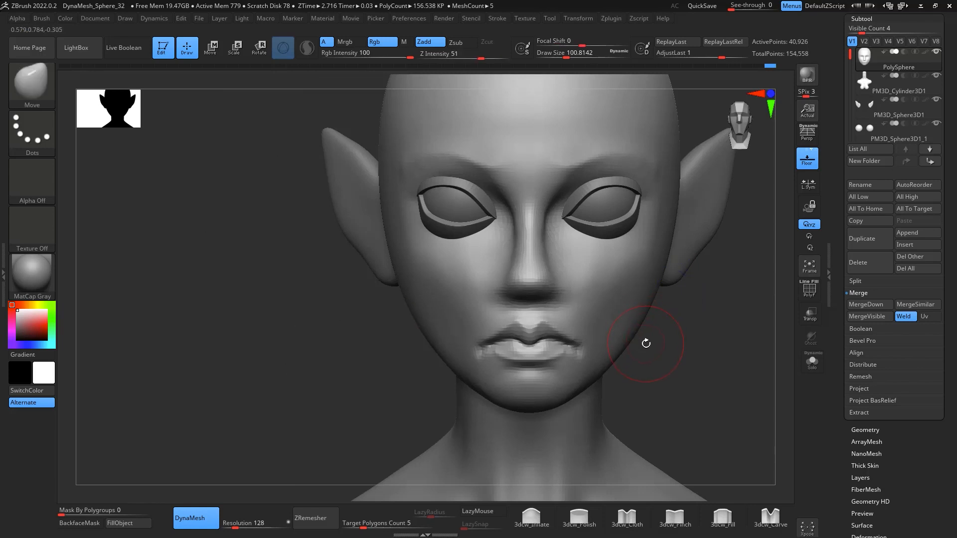
# Carve the crease around the side of the nose with DamStandard at a draw size of about 68 and smooth the area
pyautogui.press('b')
pyautogui.press('d')
pyautogui.press('s')
pyautogui.moveTo(651, 322)
pyautogui.mouseDown()
pyautogui.moveTo(718, 284)
pyautogui.moveTo(719, 314)
pyautogui.mouseUp()
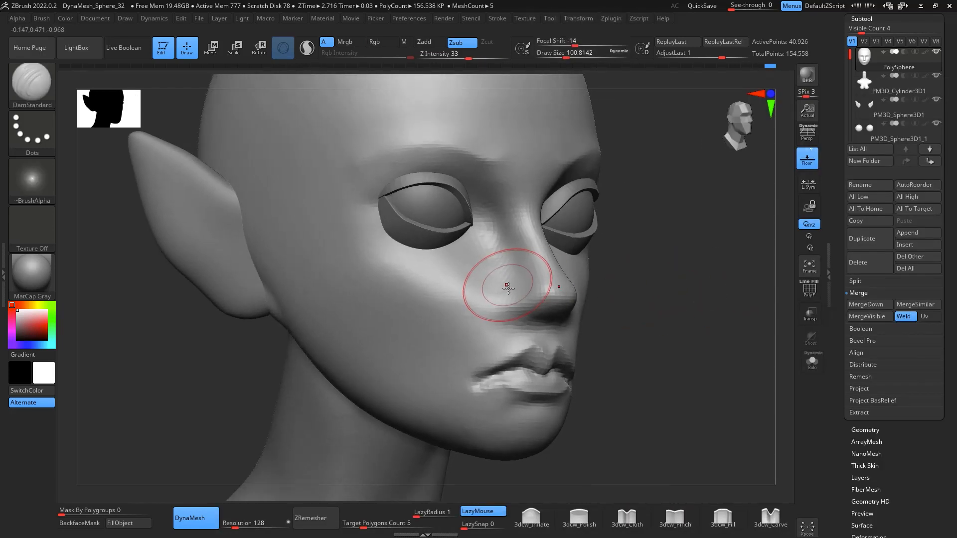
pyautogui.press('s')
pyautogui.moveTo(508, 288); pyautogui.dragTo(509, 305)
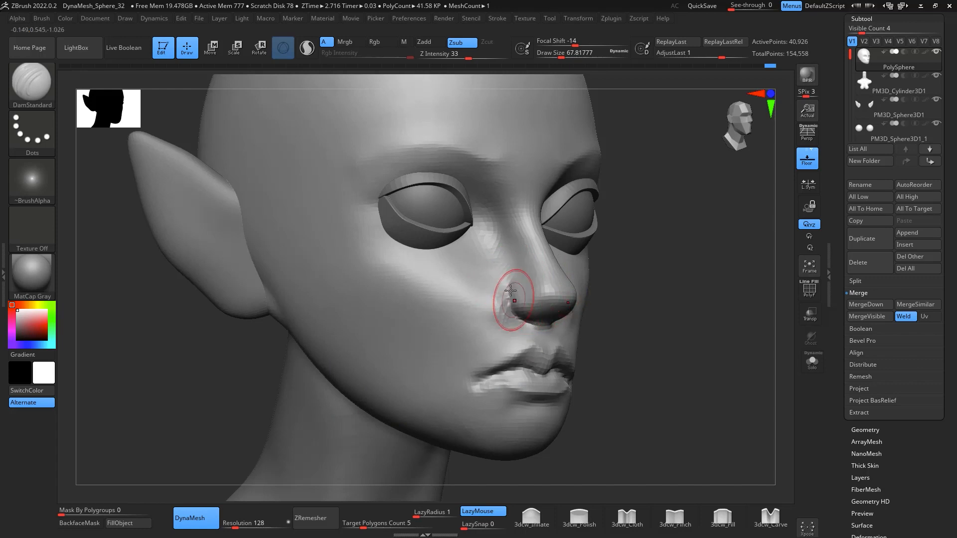
pyautogui.moveTo(539, 327); pyautogui.dragTo(700, 322, button='right')
pyautogui.moveTo(584, 314)
pyautogui.keyDown('shift'); pyautogui.mouseDown()
pyautogui.moveTo(588, 287)
pyautogui.moveTo(583, 321)
pyautogui.moveTo(595, 308)
pyautogui.mouseUp(); pyautogui.keyUp('shift')
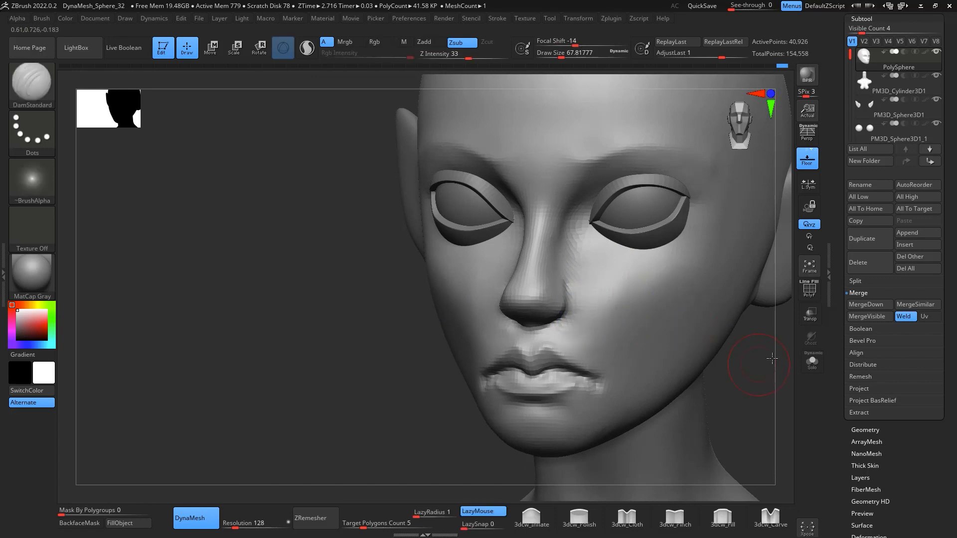
# Turn on perspective and reshape the base of the nose in profile with the Move brush at a draw size of about 83
pyautogui.moveTo(613, 319)
pyautogui.mouseDown(button='right')
pyautogui.moveTo(761, 353)
pyautogui.moveTo(737, 321)
pyautogui.moveTo(643, 270)
pyautogui.moveTo(682, 298)
pyautogui.mouseUp(button='right')
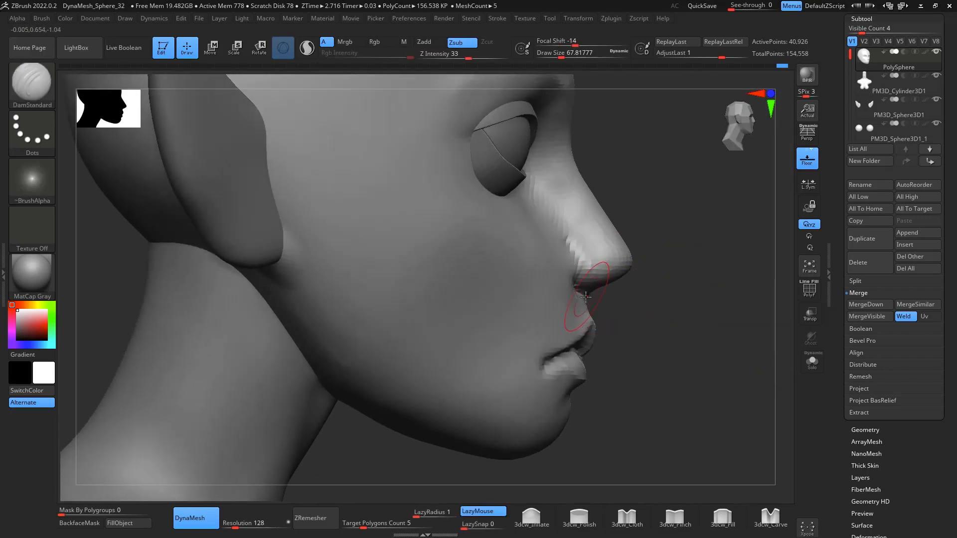
pyautogui.press('b')
pyautogui.press('m')
pyautogui.press('v')
pyautogui.press('space')
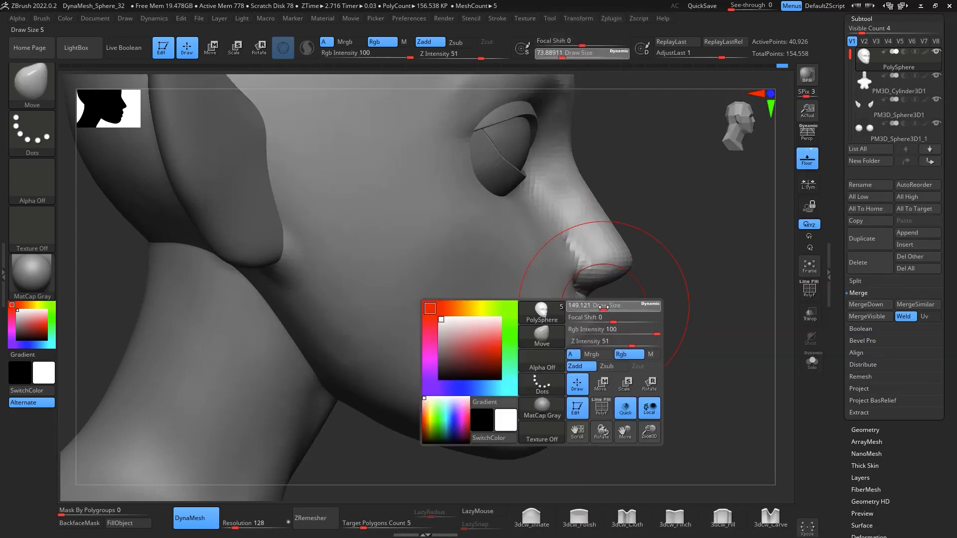
pyautogui.click(803, 142)
pyautogui.moveTo(591, 282)
pyautogui.mouseDown()
pyautogui.moveTo(596, 272)
pyautogui.moveTo(602, 278)
pyautogui.moveTo(576, 238)
pyautogui.mouseUp()
pyautogui.press('space')
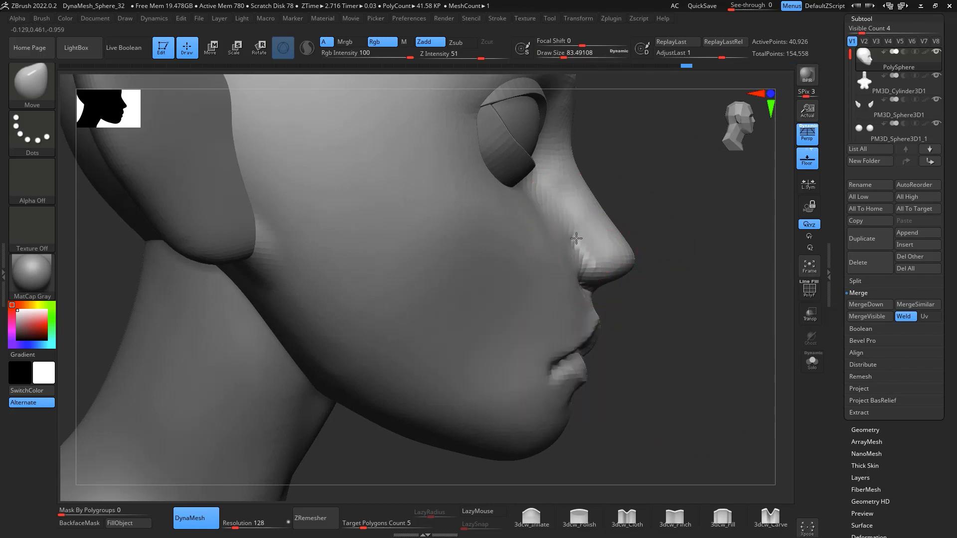
pyautogui.moveTo(753, 304); pyautogui.dragTo(698, 295)
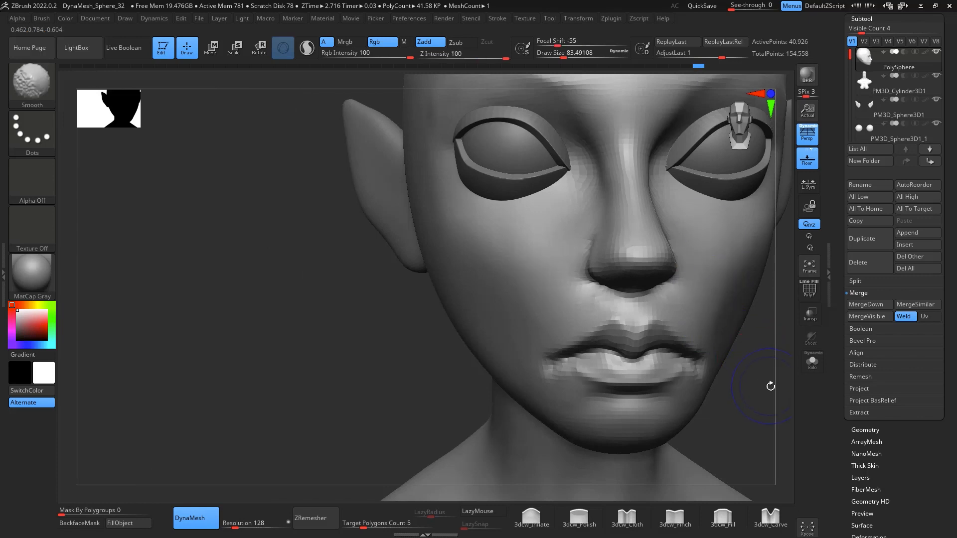
pyautogui.moveTo(771, 386); pyautogui.dragTo(769, 331)
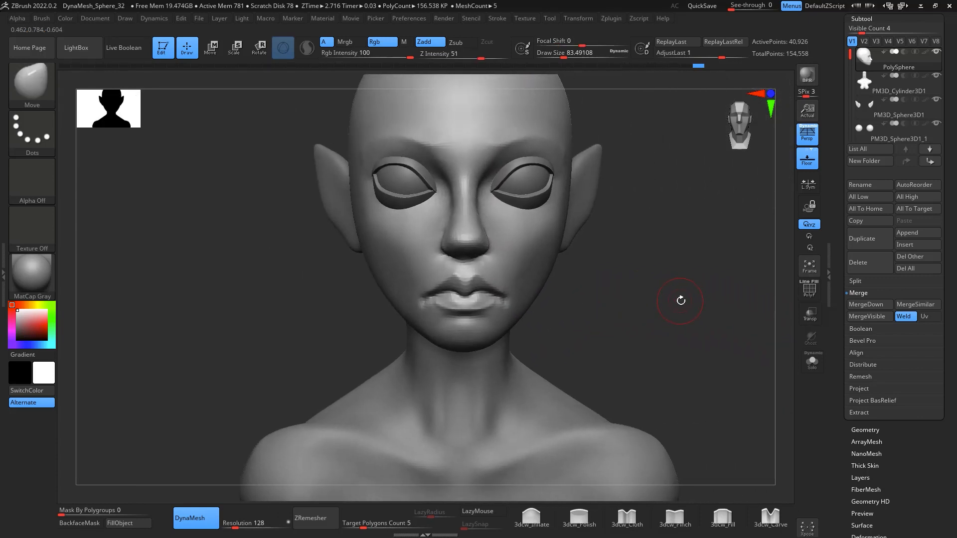
# Adjust the corners of the mouth from the front with the Move brush at a draw size of about 51
pyautogui.press('space')
pyautogui.moveTo(511, 314); pyautogui.dragTo(510, 313)
pyautogui.moveTo(585, 281)
pyautogui.keyDown('alt'); pyautogui.mouseDown()
pyautogui.moveTo(539, 334)
pyautogui.moveTo(477, 341)
pyautogui.mouseUp(); pyautogui.keyUp('alt')
pyautogui.press('space')
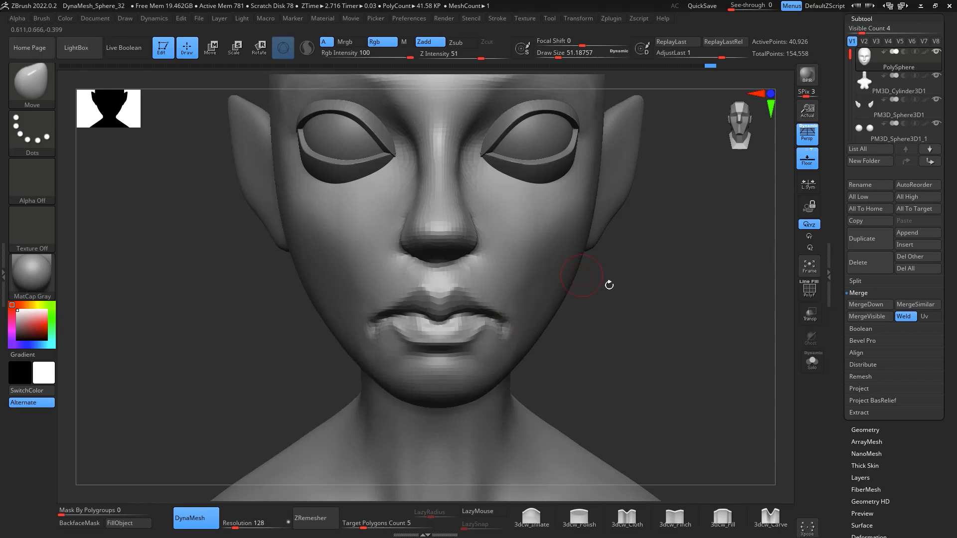
pyautogui.keyDown('alt'); pyautogui.moveTo(715, 347); pyautogui.dragTo(692, 344); pyautogui.keyUp('alt')
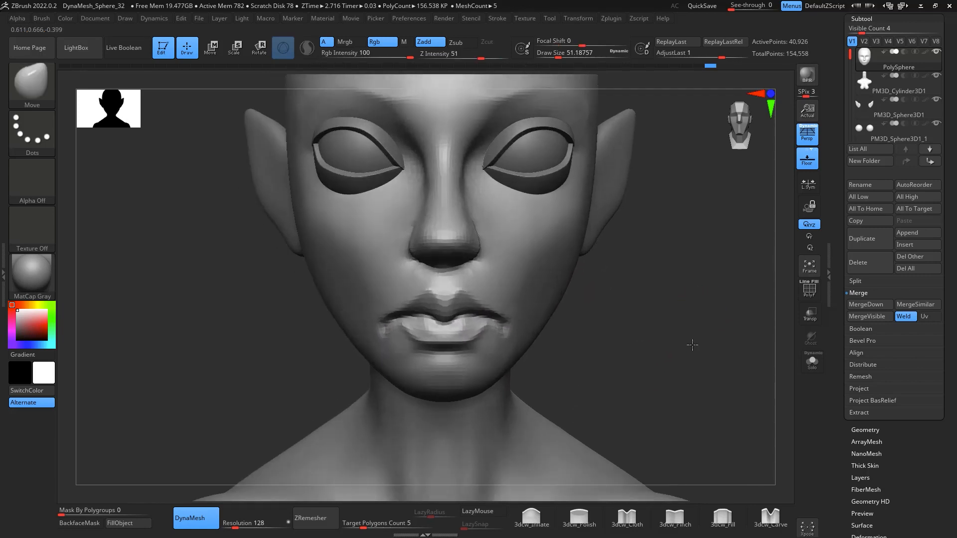
# Shape the cheeks beside the mouth with the Move brush at draw sizes of about 108 and 132
pyautogui.press('space')
pyautogui.moveTo(521, 291); pyautogui.dragTo(541, 292)
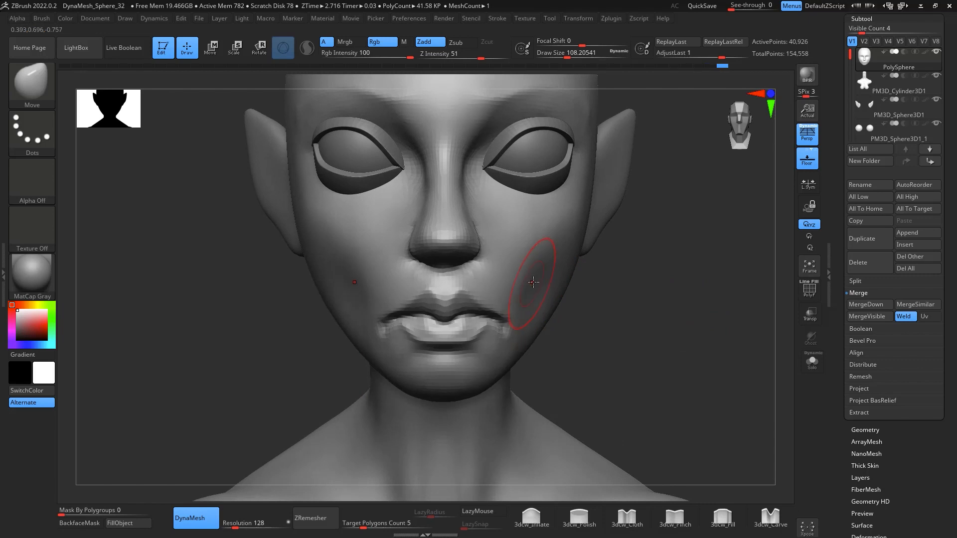
pyautogui.press('space')
pyautogui.moveTo(532, 282); pyautogui.dragTo(543, 280)
pyautogui.press('shift')
pyautogui.keyDown('alt'); pyautogui.moveTo(631, 268); pyautogui.dragTo(673, 292); pyautogui.keyUp('alt')
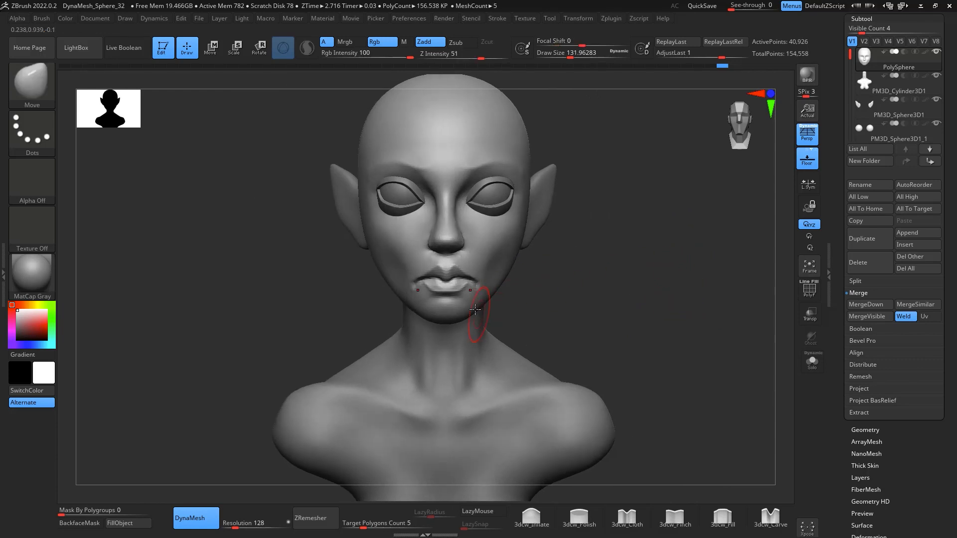
# Refine the jawline from the chin up to the ear with the Move brush at draw sizes of about 172 and 212
pyautogui.press('space')
pyautogui.moveTo(491, 314); pyautogui.dragTo(496, 314)
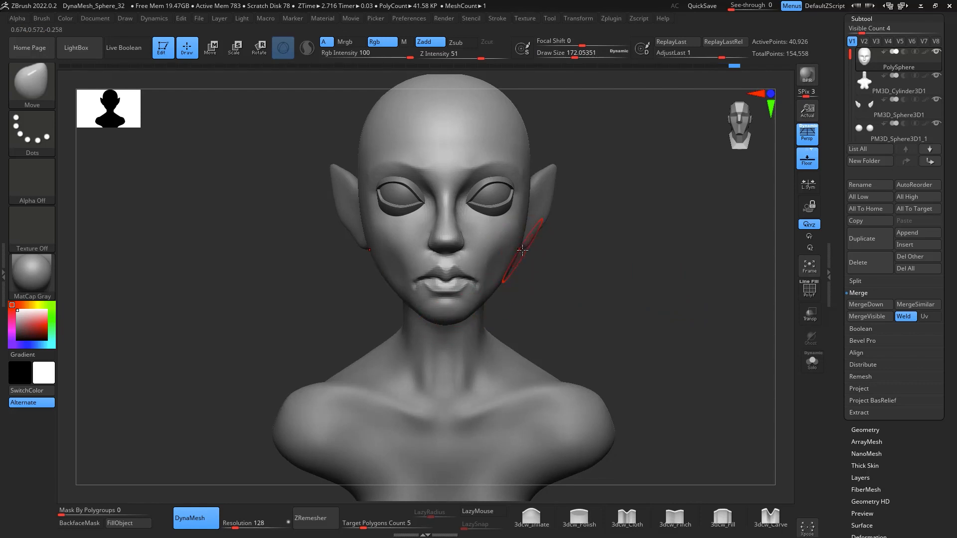
pyautogui.moveTo(523, 255); pyautogui.dragTo(541, 261, button='right')
pyautogui.press('s')
pyautogui.moveTo(518, 275); pyautogui.dragTo(522, 275)
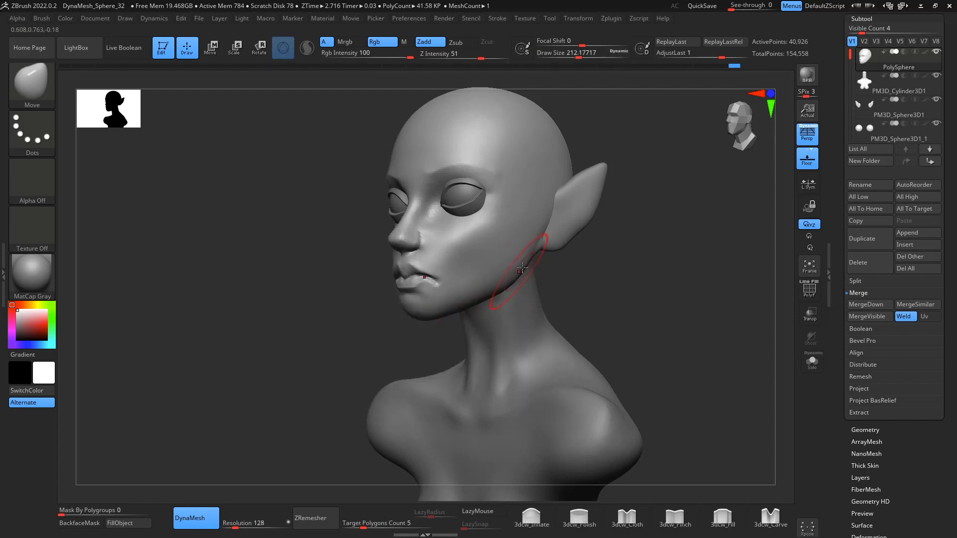
pyautogui.keyDown('shift'); pyautogui.moveTo(523, 269); pyautogui.dragTo(620, 280, button='right'); pyautogui.keyUp('shift')
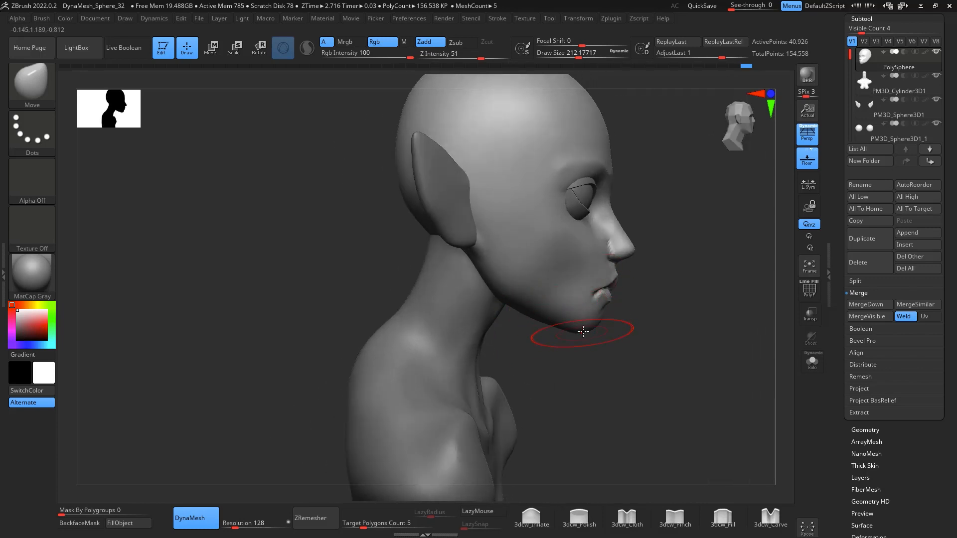
# Select the neck and torso subtool and shift it slightly in side view with the transform gizmo
pyautogui.moveTo(585, 354); pyautogui.dragTo(631, 385, button='right')
pyautogui.keyDown('alt'); pyautogui.moveTo(630, 384); pyautogui.dragTo(674, 250, button='right'); pyautogui.keyUp('alt')
pyautogui.press('space')
pyautogui.keyDown('alt'); pyautogui.click(748, 203); pyautogui.keyUp('alt')
pyautogui.moveTo(748, 203); pyautogui.dragTo(619, 243, button='right')
pyautogui.press('w')
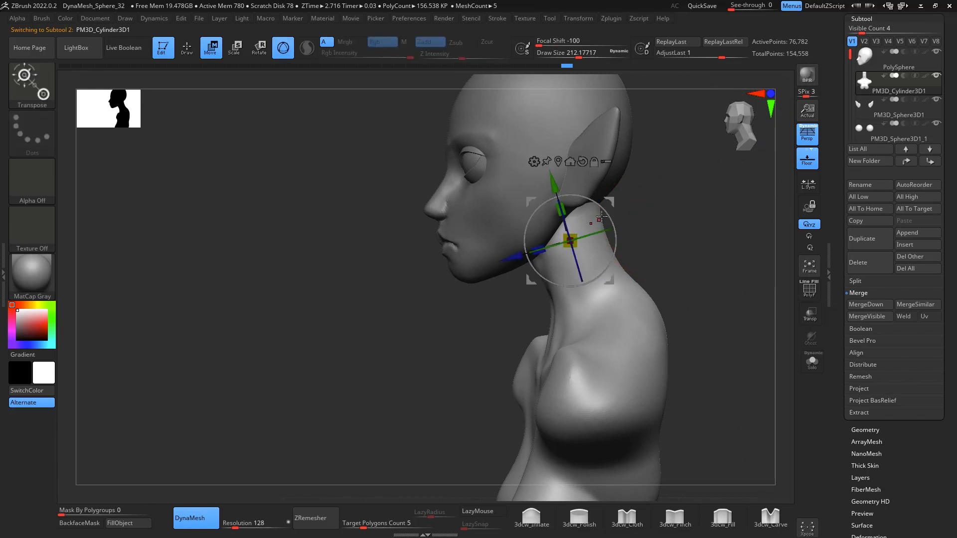
pyautogui.moveTo(610, 198); pyautogui.dragTo(605, 201)
pyautogui.moveTo(626, 213)
pyautogui.mouseDown(button='right')
pyautogui.moveTo(726, 241)
pyautogui.moveTo(730, 290)
pyautogui.moveTo(696, 290)
pyautogui.mouseUp(button='right')
pyautogui.press('q')
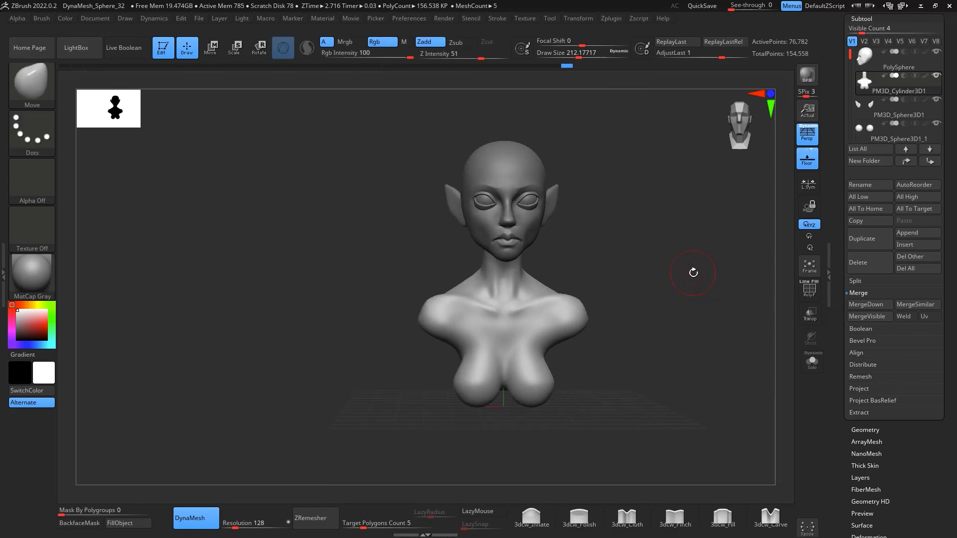
# Reselect the head and build up the area between nose and upper lip with ClayBuildup at a draw size of about 29
pyautogui.keyDown('ctrl'); pyautogui.moveTo(677, 243); pyautogui.dragTo(639, 291, button='right'); pyautogui.keyUp('ctrl')
pyautogui.keyDown('alt'); pyautogui.click(493, 271); pyautogui.keyUp('alt')
pyautogui.moveTo(711, 193); pyautogui.dragTo(672, 317, button='right')
pyautogui.press('b')
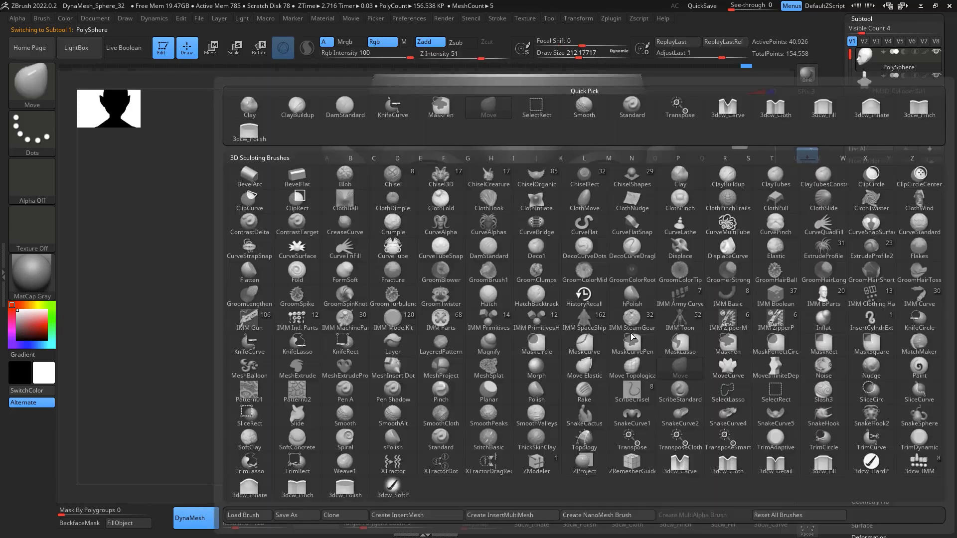
pyautogui.press('c')
pyautogui.press('b')
pyautogui.press('space')
pyautogui.moveTo(581, 328); pyautogui.dragTo(552, 327)
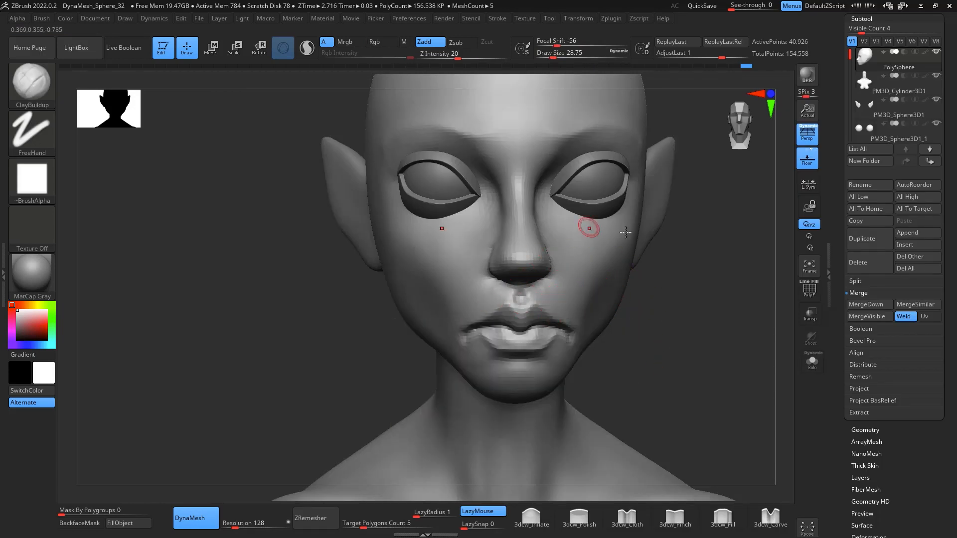
# Define the crease around the nostril wings with DamStandard at a draw size of about 29
pyautogui.moveTo(625, 231); pyautogui.dragTo(691, 318, button='right')
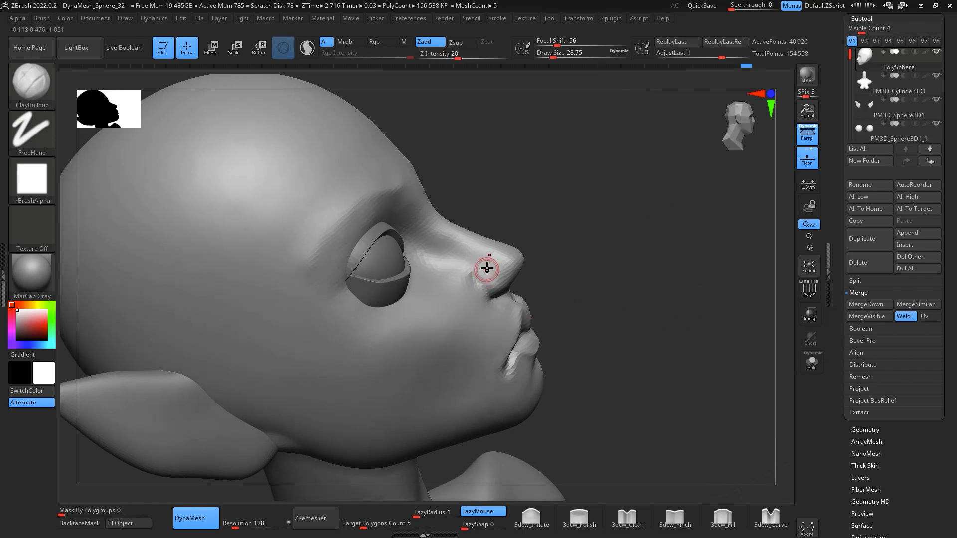
pyautogui.press('b')
pyautogui.press('d')
pyautogui.press('s')
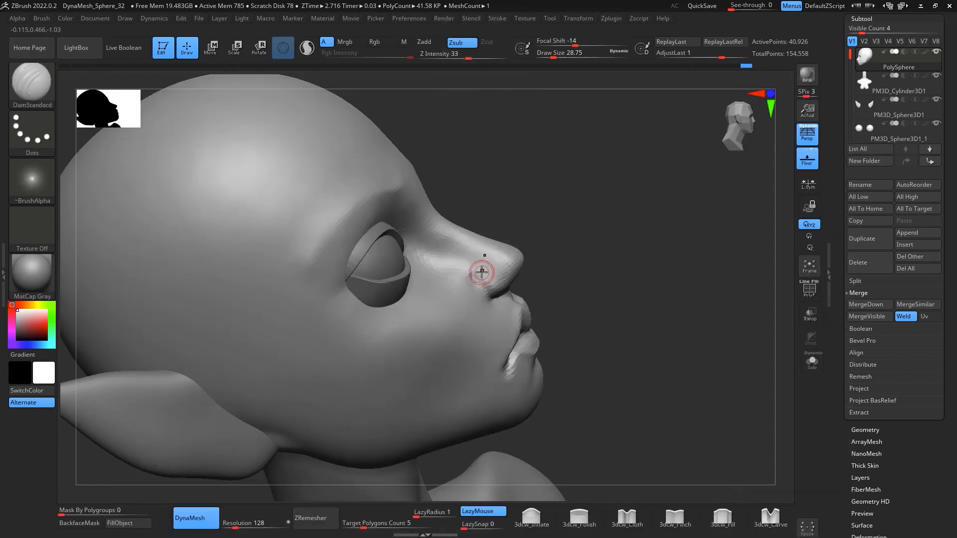
pyautogui.moveTo(523, 271); pyautogui.dragTo(587, 260, button='right')
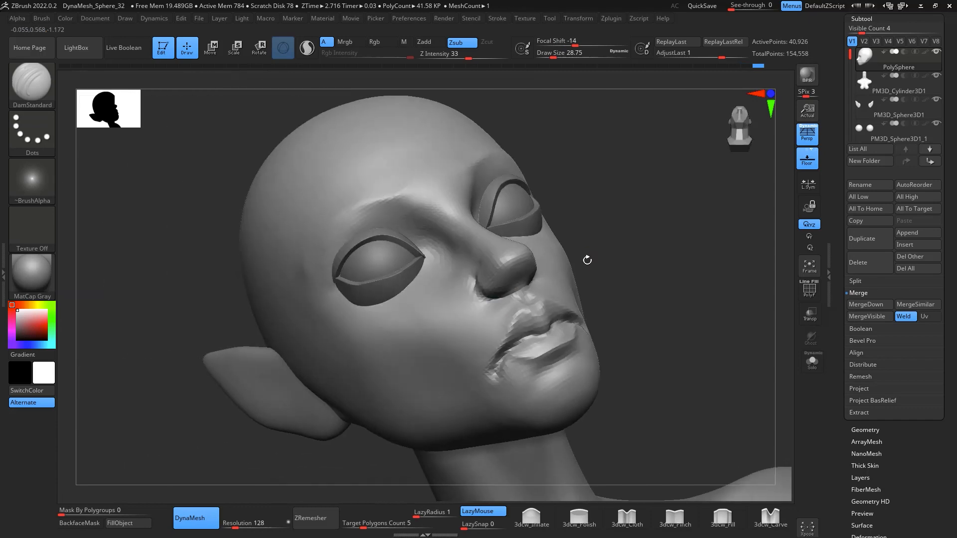
pyautogui.moveTo(652, 257); pyautogui.dragTo(714, 263, button='right')
pyautogui.keyDown('alt'); pyautogui.moveTo(711, 299); pyautogui.dragTo(568, 246, button='right'); pyautogui.keyUp('alt')
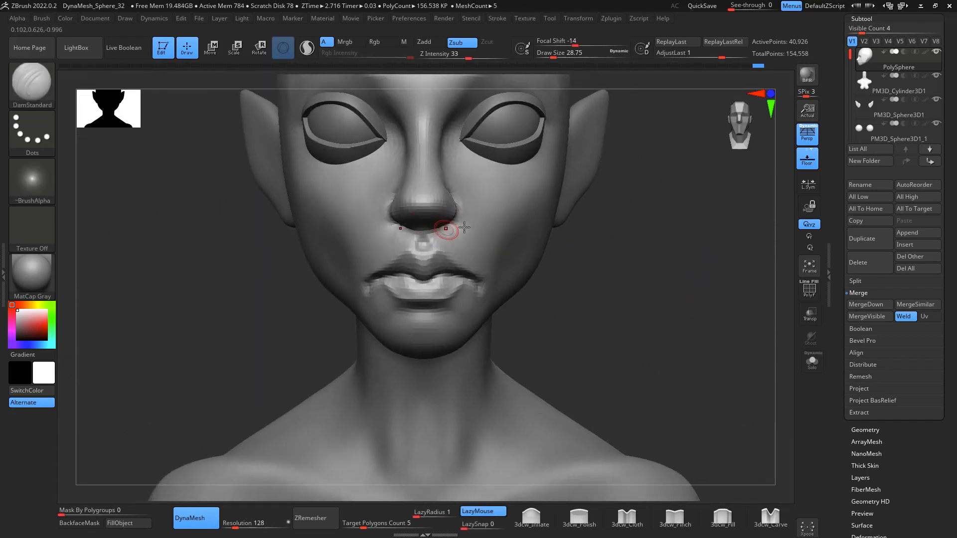
# Reshape the tip and sides of the nose from below with the Move brush at a draw size of about 83
pyautogui.moveTo(629, 279); pyautogui.dragTo(674, 266)
pyautogui.moveTo(593, 244)
pyautogui.mouseDown()
pyautogui.moveTo(646, 249)
pyautogui.moveTo(609, 219)
pyautogui.moveTo(621, 214)
pyautogui.moveTo(669, 321)
pyautogui.moveTo(676, 256)
pyautogui.moveTo(726, 261)
pyautogui.moveTo(624, 212)
pyautogui.moveTo(540, 261)
pyautogui.mouseUp()
pyautogui.press('b')
pyautogui.press('m')
pyautogui.press('v')
pyautogui.press('space')
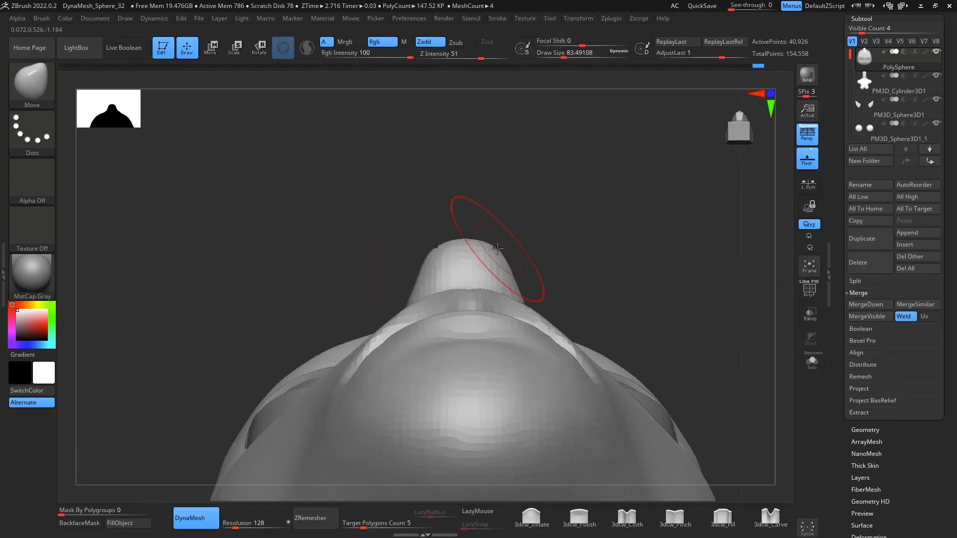
pyautogui.moveTo(495, 253); pyautogui.dragTo(594, 247)
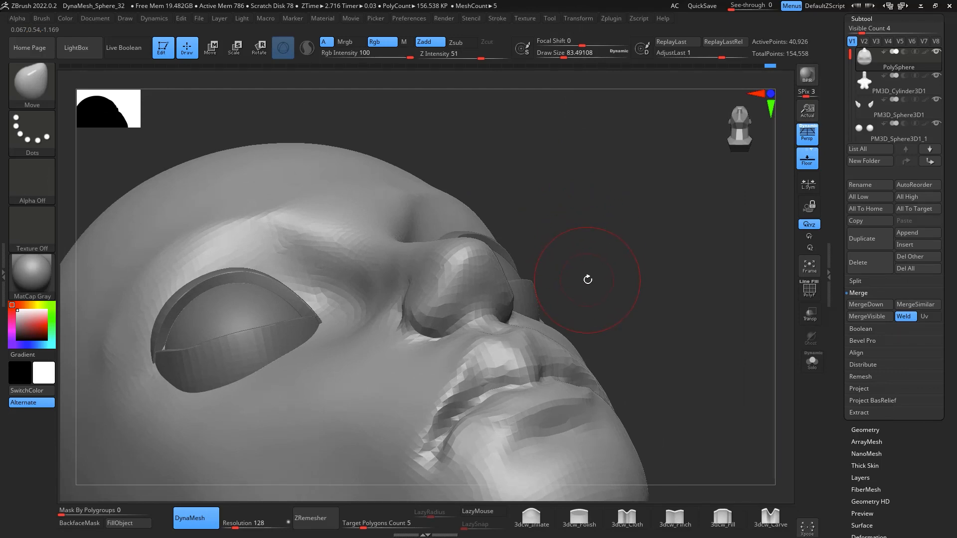
# Carve the nostrils into the underside of the nose with DamStandard at a draw size of about 25
pyautogui.press('b')
pyautogui.press('d')
pyautogui.press('s')
pyautogui.press('space')
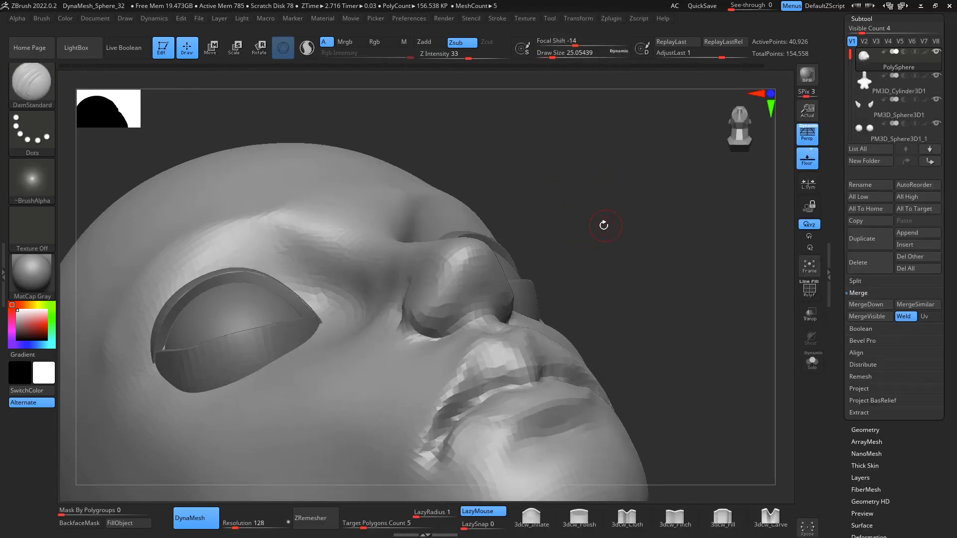
pyautogui.moveTo(603, 226); pyautogui.dragTo(456, 282)
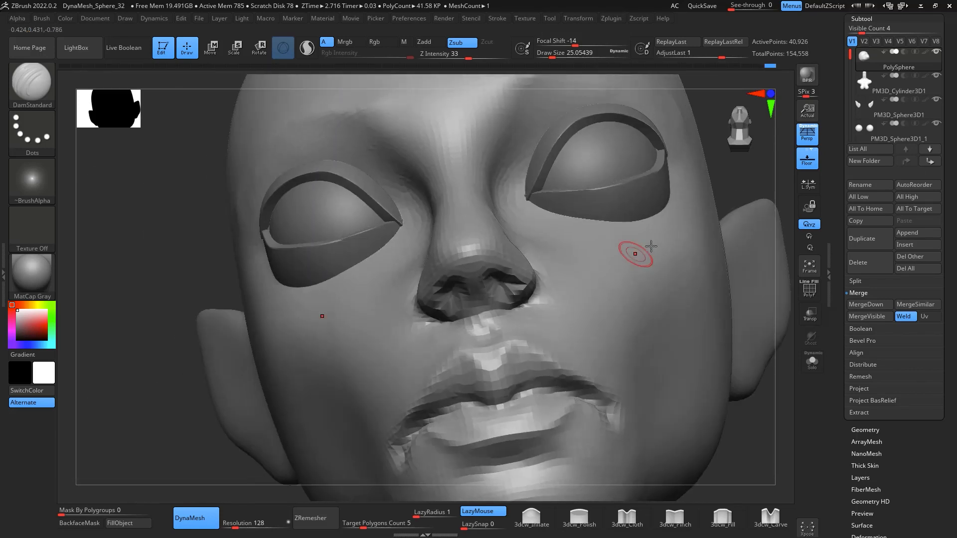
pyautogui.press('shift')
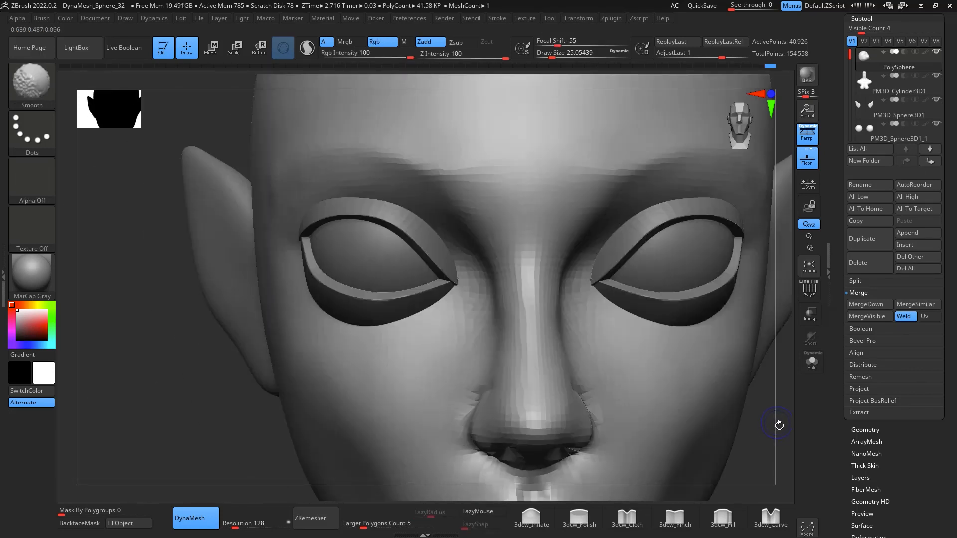
pyautogui.moveTo(748, 379)
pyautogui.mouseDown()
pyautogui.moveTo(759, 384)
pyautogui.moveTo(717, 316)
pyautogui.moveTo(756, 278)
pyautogui.moveTo(647, 303)
pyautogui.moveTo(683, 309)
pyautogui.moveTo(580, 318)
pyautogui.moveTo(735, 252)
pyautogui.mouseUp()
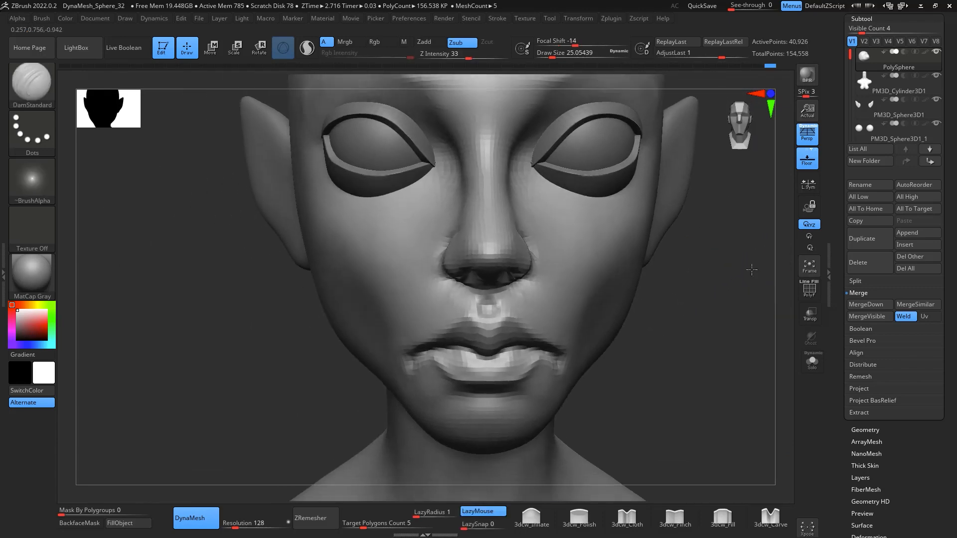
# Adjust the nostril wings from the front with the Move brush at a draw size of about 56
pyautogui.press('b')
pyautogui.press('m')
pyautogui.press('v')
pyautogui.press('space')
pyautogui.moveTo(519, 294); pyautogui.dragTo(526, 294)
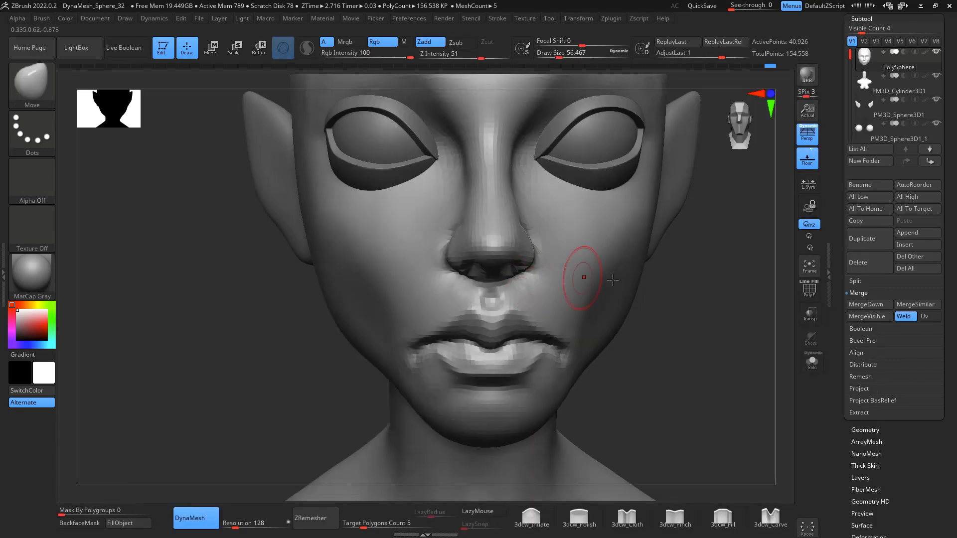
pyautogui.moveTo(658, 280); pyautogui.dragTo(700, 255)
# Reshape the underside of the nose tip in profile with the Move brush
pyautogui.keyDown('shift'); pyautogui.moveTo(718, 431); pyautogui.dragTo(426, 444); pyautogui.keyUp('shift')
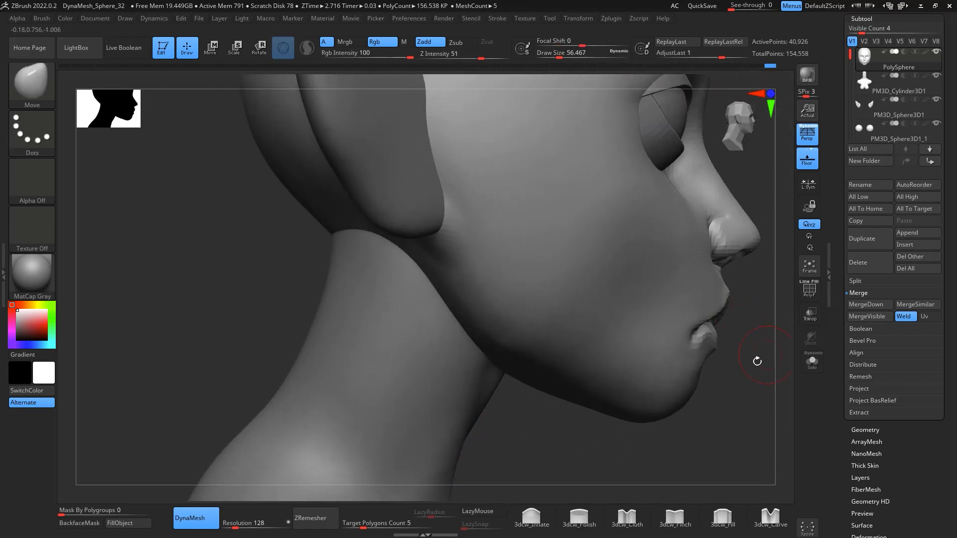
pyautogui.keyDown('alt'); pyautogui.moveTo(756, 361); pyautogui.dragTo(632, 389); pyautogui.keyUp('alt')
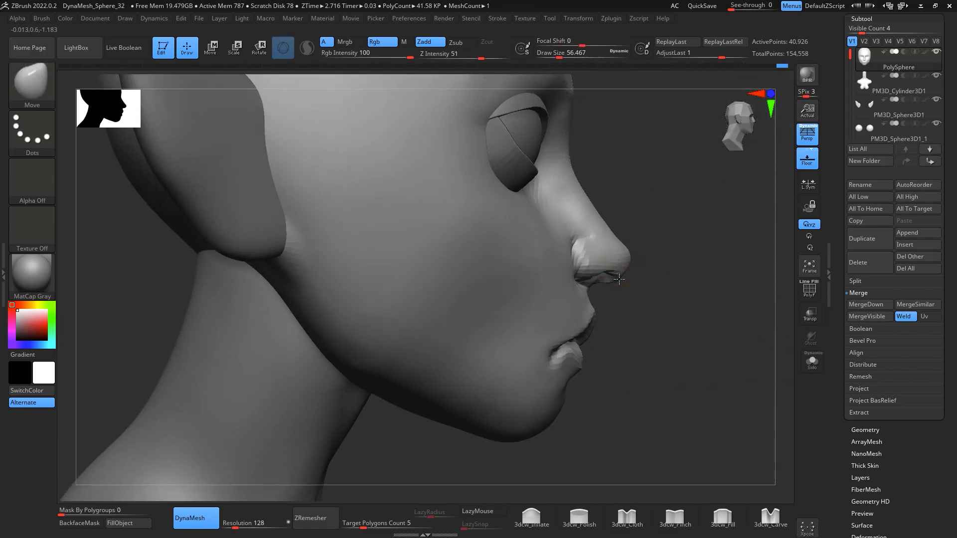
pyautogui.moveTo(605, 283)
pyautogui.mouseDown()
pyautogui.moveTo(641, 277)
pyautogui.moveTo(763, 337)
pyautogui.moveTo(772, 366)
pyautogui.moveTo(771, 338)
pyautogui.moveTo(669, 329)
pyautogui.mouseUp()
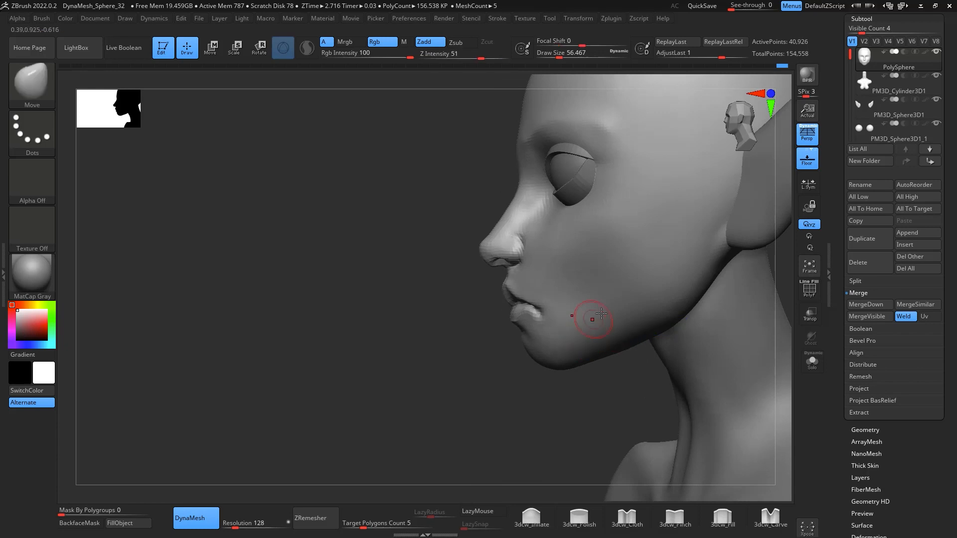
# Adjust the cheek and jaw volume in profile with the Move brush, raising the draw size to about 286
pyautogui.press('space')
pyautogui.moveTo(610, 315); pyautogui.dragTo(626, 314)
pyautogui.press('space')
pyautogui.moveTo(598, 238); pyautogui.dragTo(610, 237)
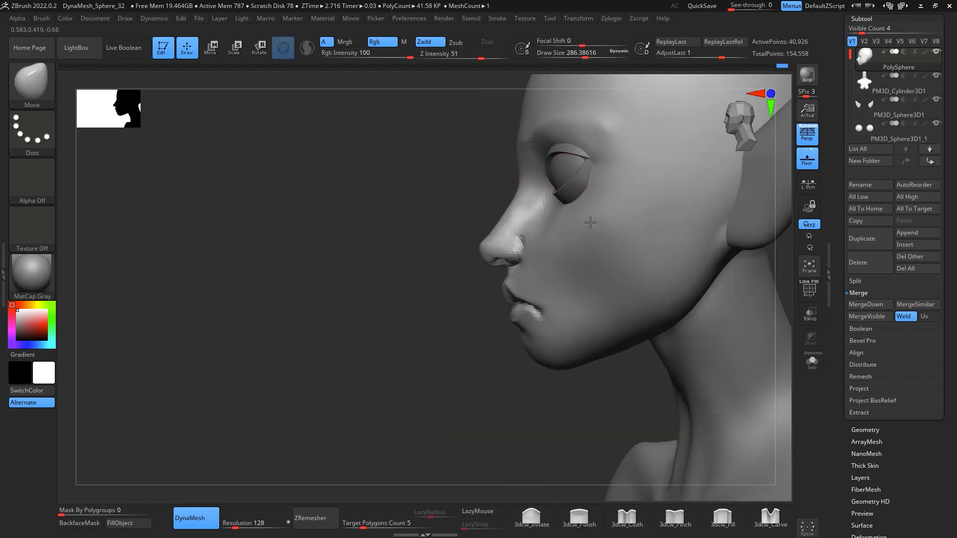
pyautogui.moveTo(477, 422)
pyautogui.keyDown('shift'); pyautogui.mouseDown()
pyautogui.moveTo(573, 349)
pyautogui.moveTo(645, 270)
pyautogui.moveTo(619, 258)
pyautogui.moveTo(511, 284)
pyautogui.mouseUp(); pyautogui.keyUp('shift')
pyautogui.moveTo(561, 386); pyautogui.dragTo(534, 380)
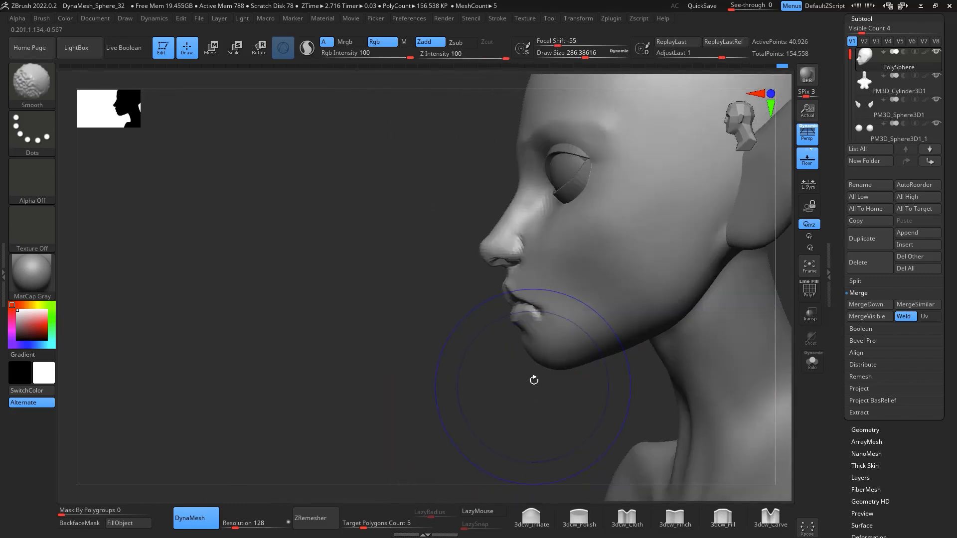
# Adjust the nose bridge and the side of the head with the Move brush at draw sizes of about 239 and 400
pyautogui.press('space')
pyautogui.moveTo(519, 206); pyautogui.dragTo(514, 204)
pyautogui.press('space')
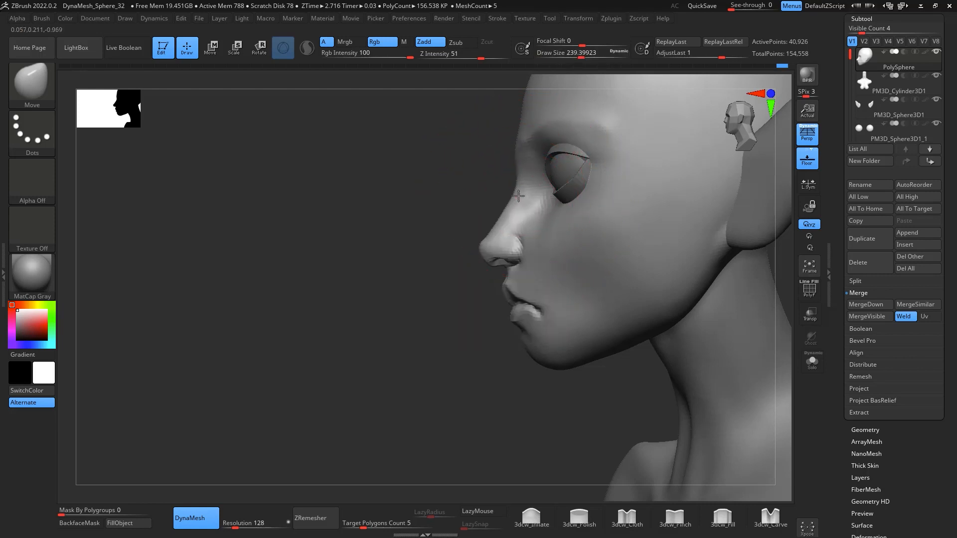
pyautogui.press('space')
pyautogui.moveTo(612, 165); pyautogui.dragTo(613, 163)
pyautogui.keyDown('shift'); pyautogui.moveTo(482, 375); pyautogui.dragTo(590, 370); pyautogui.keyUp('shift')
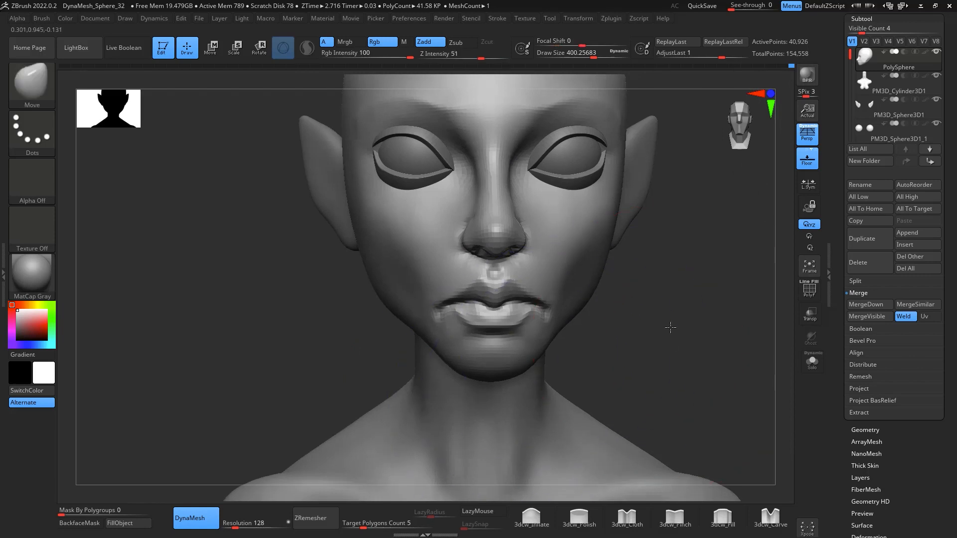
pyautogui.moveTo(668, 327)
pyautogui.keyDown('alt'); pyautogui.mouseDown()
pyautogui.moveTo(656, 321)
pyautogui.moveTo(651, 336)
pyautogui.moveTo(673, 308)
pyautogui.moveTo(654, 324)
pyautogui.moveTo(679, 321)
pyautogui.moveTo(688, 305)
pyautogui.moveTo(666, 297)
pyautogui.mouseUp(); pyautogui.keyUp('alt')
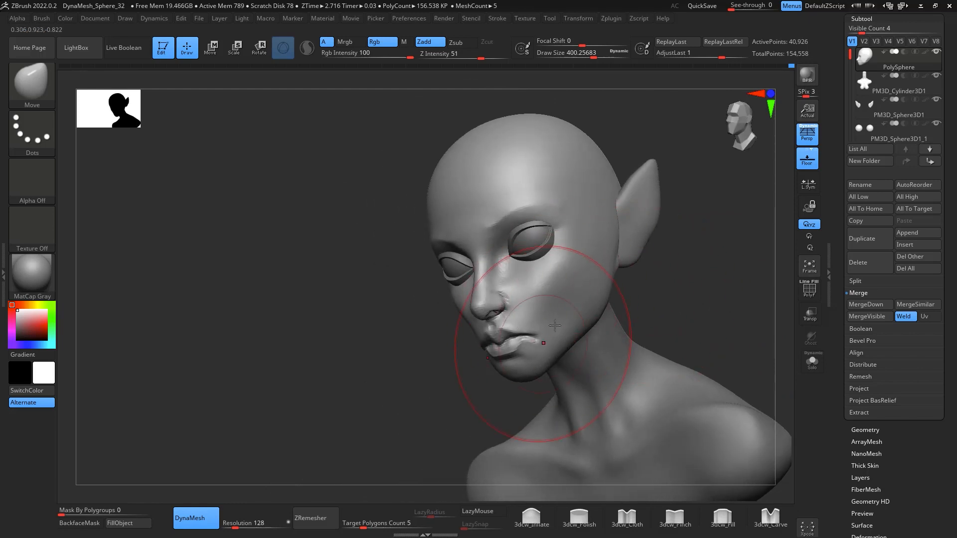
# Sculpt the cheek beside the mouth with the ClayBuildup brush at a draw size of about 77 and smooth the strokes
pyautogui.moveTo(718, 273)
pyautogui.mouseDown()
pyautogui.moveTo(707, 265)
pyautogui.moveTo(695, 314)
pyautogui.moveTo(742, 312)
pyautogui.moveTo(722, 309)
pyautogui.moveTo(720, 298)
pyautogui.mouseUp()
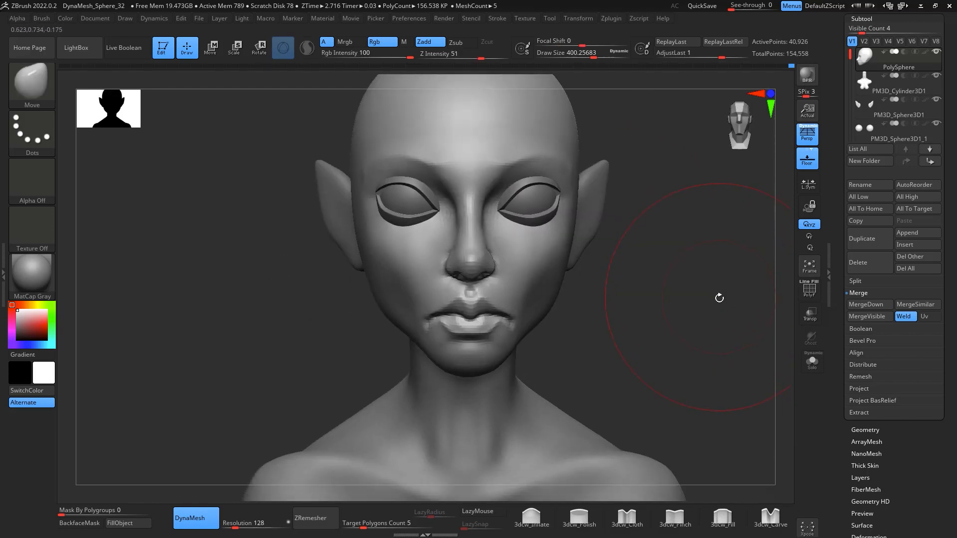
pyautogui.press('b')
pyautogui.press('c')
pyautogui.press('b')
pyautogui.press('space')
pyautogui.moveTo(637, 301)
pyautogui.mouseDown()
pyautogui.moveTo(620, 301)
pyautogui.moveTo(723, 320)
pyautogui.mouseUp()
pyautogui.press('space')
pyautogui.moveTo(552, 320); pyautogui.dragTo(536, 321)
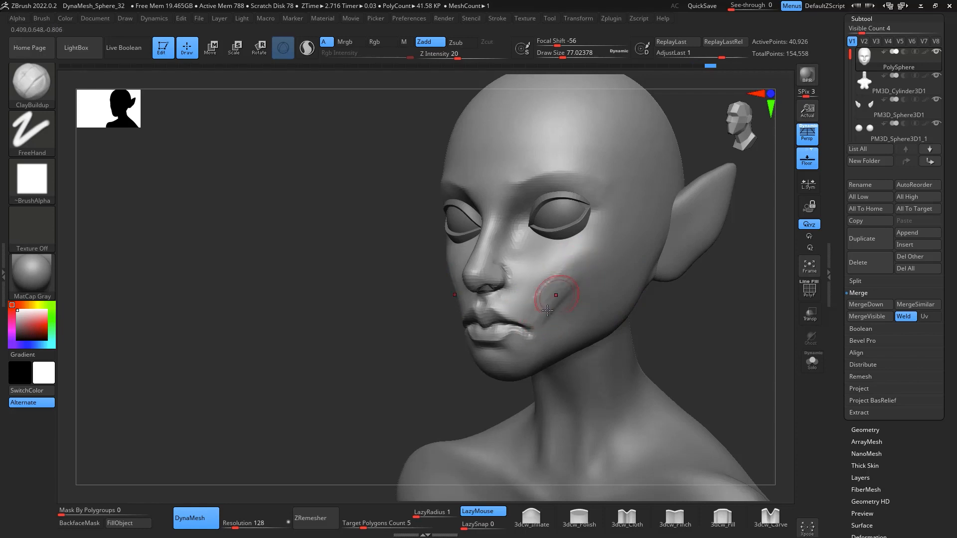
pyautogui.press('shift')
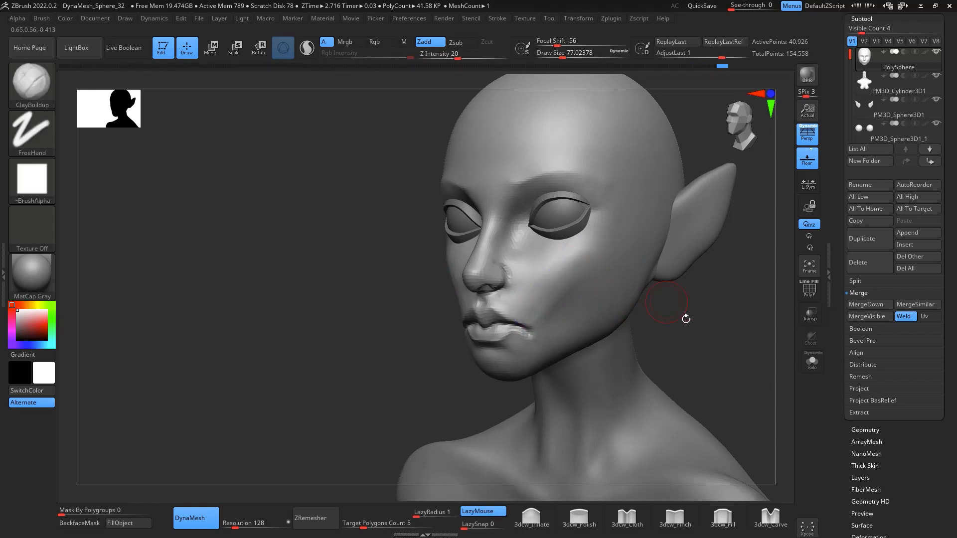
pyautogui.keyDown('shift'); pyautogui.moveTo(684, 316); pyautogui.dragTo(745, 340); pyautogui.keyUp('shift')
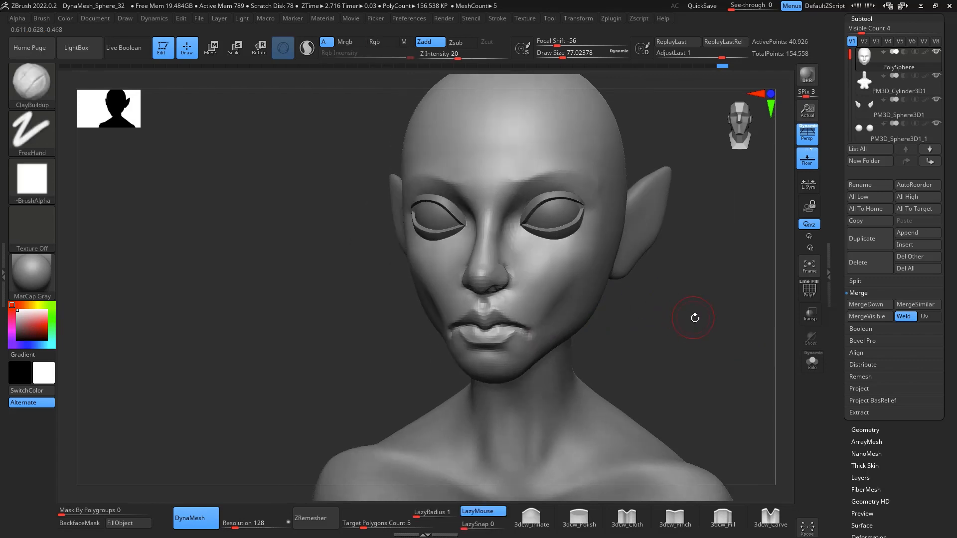
pyautogui.moveTo(694, 320)
pyautogui.mouseDown()
pyautogui.moveTo(710, 318)
pyautogui.moveTo(731, 289)
pyautogui.moveTo(716, 290)
pyautogui.moveTo(707, 267)
pyautogui.moveTo(715, 230)
pyautogui.moveTo(718, 257)
pyautogui.moveTo(663, 245)
pyautogui.moveTo(775, 289)
pyautogui.moveTo(717, 349)
pyautogui.moveTo(690, 348)
pyautogui.moveTo(731, 329)
pyautogui.moveTo(730, 351)
pyautogui.moveTo(595, 266)
pyautogui.mouseUp()
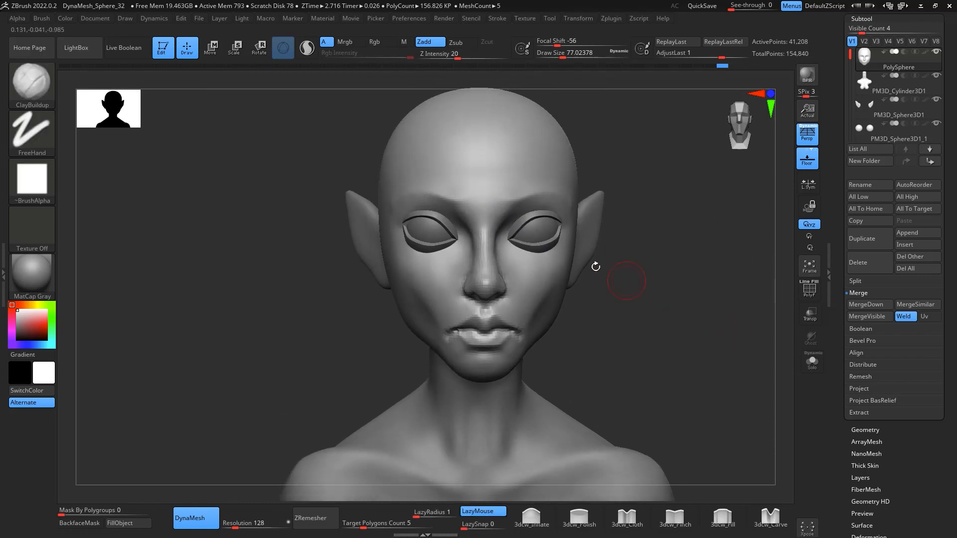
# Refine the brow area above the eye with ClayBuildup at a draw size of about 97 and smooth it
pyautogui.moveTo(607, 313)
pyautogui.mouseDown()
pyautogui.moveTo(633, 331)
pyautogui.moveTo(537, 226)
pyautogui.moveTo(524, 247)
pyautogui.mouseUp()
pyautogui.press('b')
pyautogui.press('c')
pyautogui.press('b')
pyautogui.press('space')
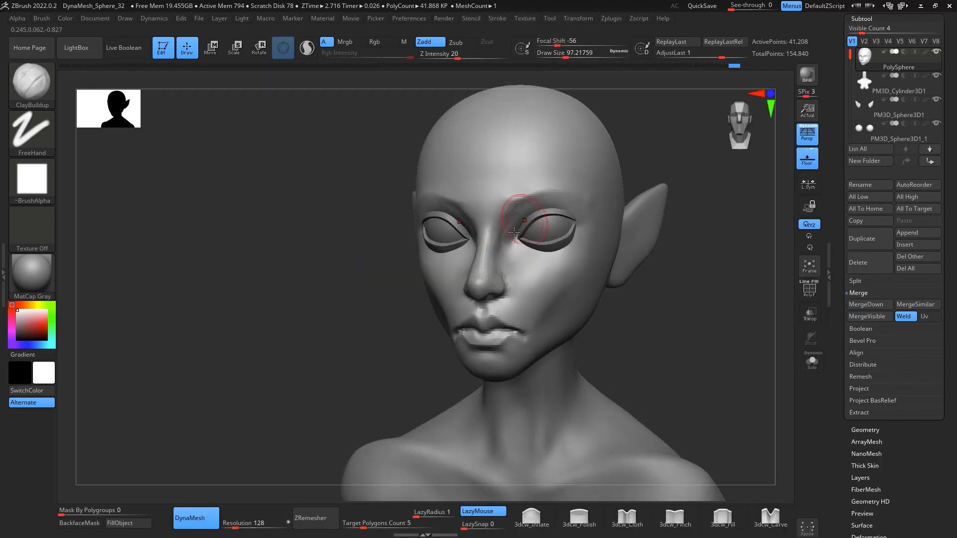
pyautogui.moveTo(659, 282)
pyautogui.mouseDown()
pyautogui.moveTo(734, 275)
pyautogui.moveTo(672, 269)
pyautogui.mouseUp()
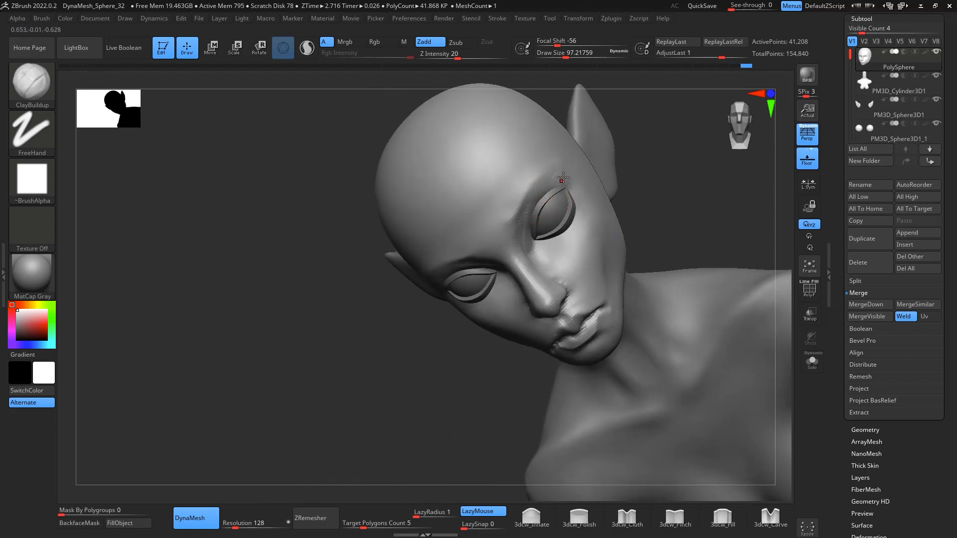
pyautogui.moveTo(556, 175); pyautogui.dragTo(563, 171)
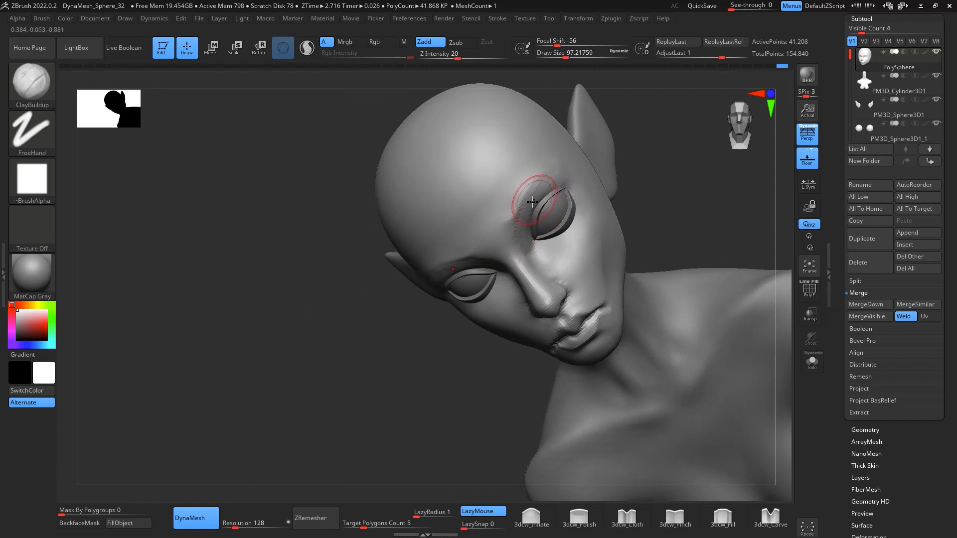
pyautogui.press('shift')
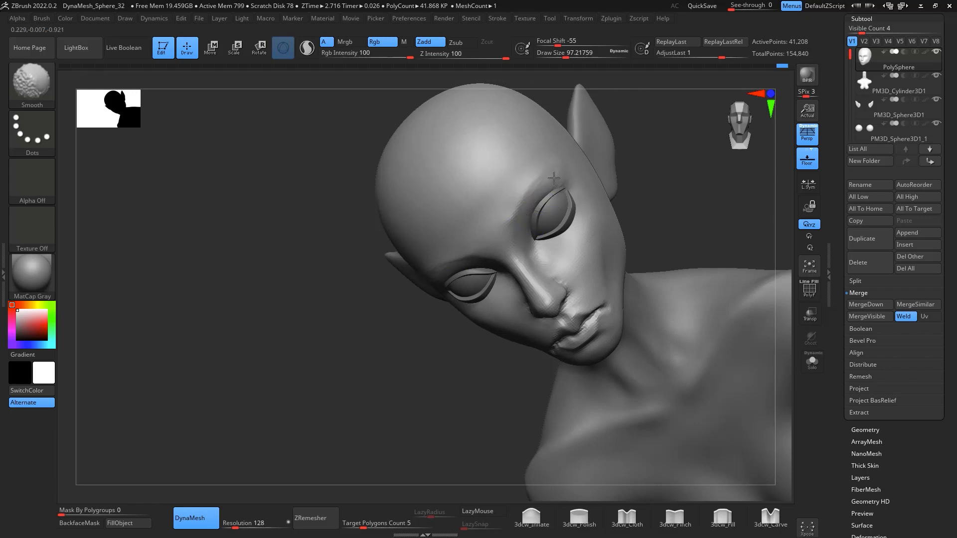
pyautogui.moveTo(688, 199)
pyautogui.keyDown('shift'); pyautogui.mouseDown()
pyautogui.moveTo(711, 331)
pyautogui.moveTo(695, 264)
pyautogui.moveTo(700, 286)
pyautogui.mouseUp(); pyautogui.keyUp('shift')
# Adjust the brow and the outer eye area with the Move brush at draw sizes of about 172 and 80
pyautogui.press('b')
pyautogui.press('m')
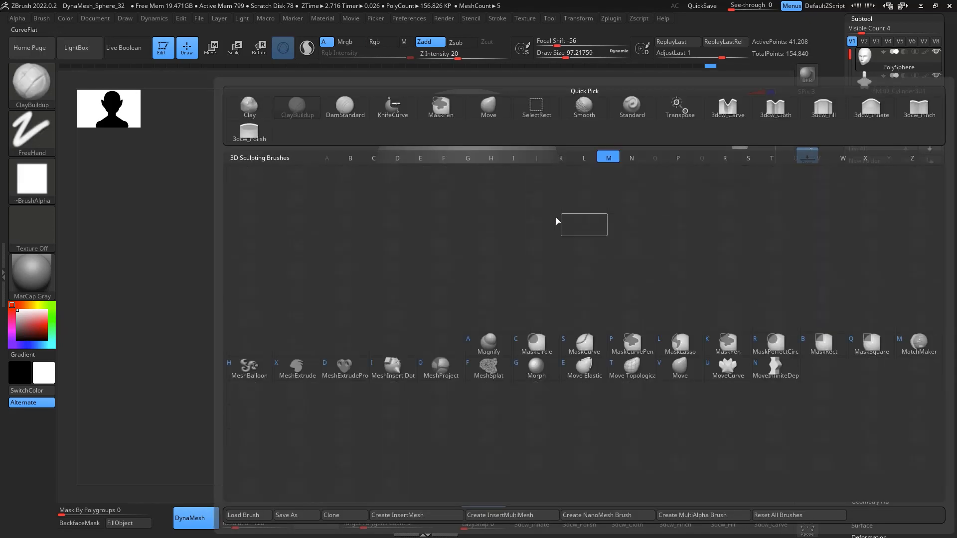
pyautogui.press('v')
pyautogui.press('space')
pyautogui.moveTo(560, 205); pyautogui.dragTo(561, 205)
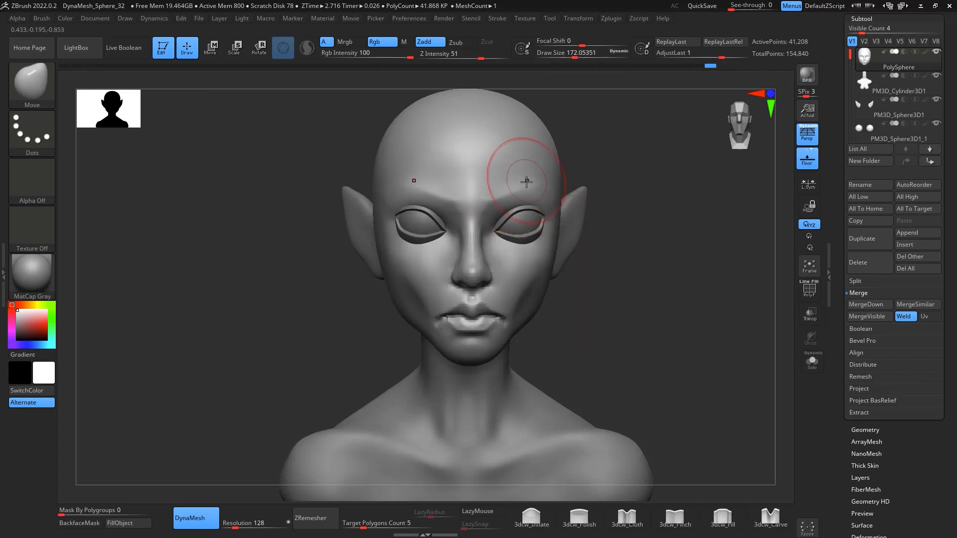
pyautogui.moveTo(526, 182); pyautogui.dragTo(541, 183)
pyautogui.moveTo(655, 313)
pyautogui.mouseDown()
pyautogui.moveTo(647, 314)
pyautogui.moveTo(665, 289)
pyautogui.moveTo(667, 318)
pyautogui.mouseUp()
pyautogui.moveTo(667, 318); pyautogui.dragTo(638, 315)
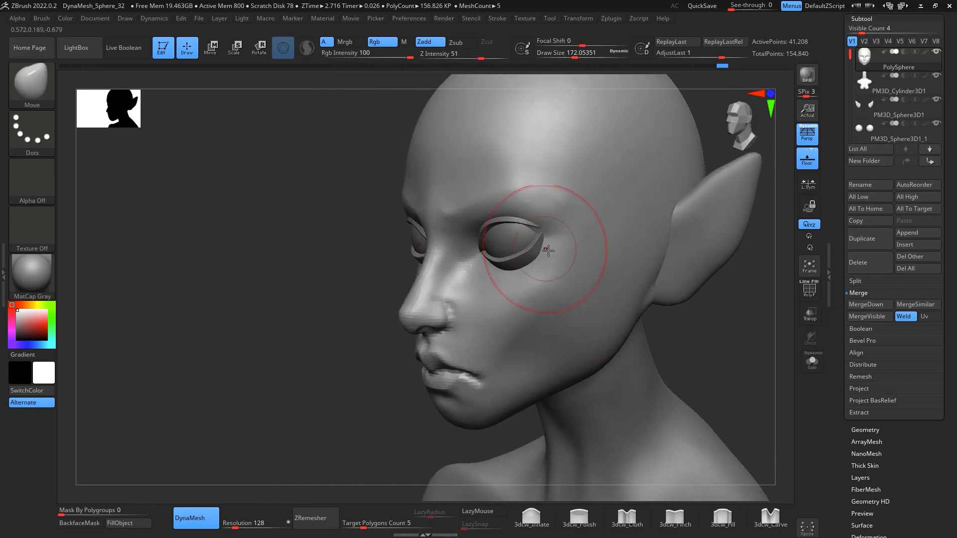
pyautogui.press('space')
pyautogui.moveTo(547, 252)
pyautogui.mouseDown()
pyautogui.moveTo(533, 252)
pyautogui.moveTo(540, 229)
pyautogui.mouseUp()
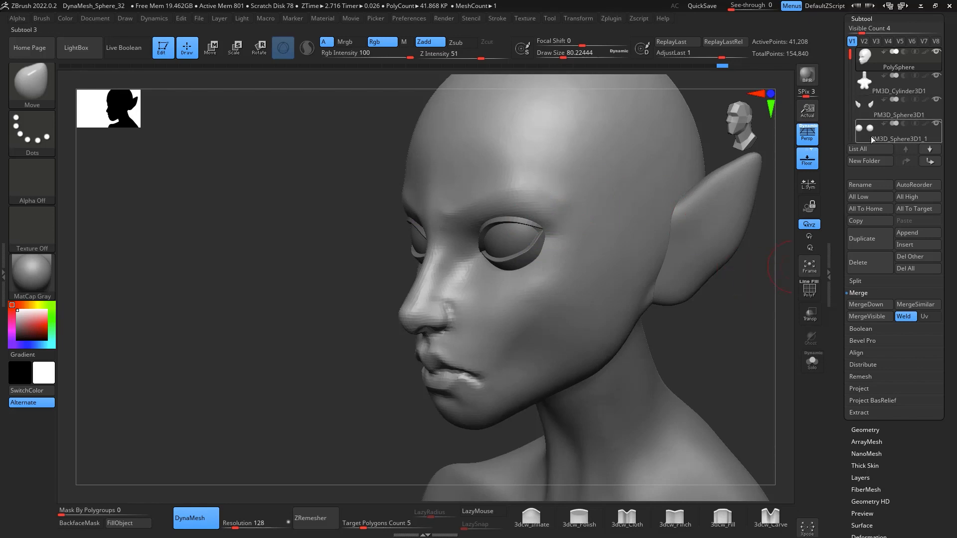
# Select the eyelid subtool PM3D_Sphere3D1_2 and set the Move brush's Mask By Polygroups to 100
pyautogui.moveTo(850, 54); pyautogui.dragTo(850, 95)
pyautogui.click(871, 108)
pyautogui.moveTo(686, 319); pyautogui.dragTo(703, 335)
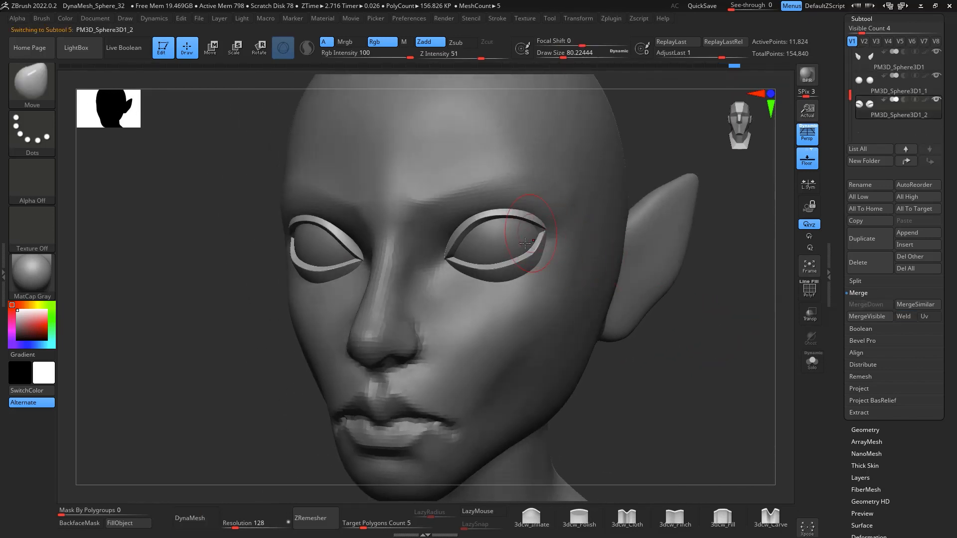
pyautogui.click(70, 512)
pyautogui.write('100')
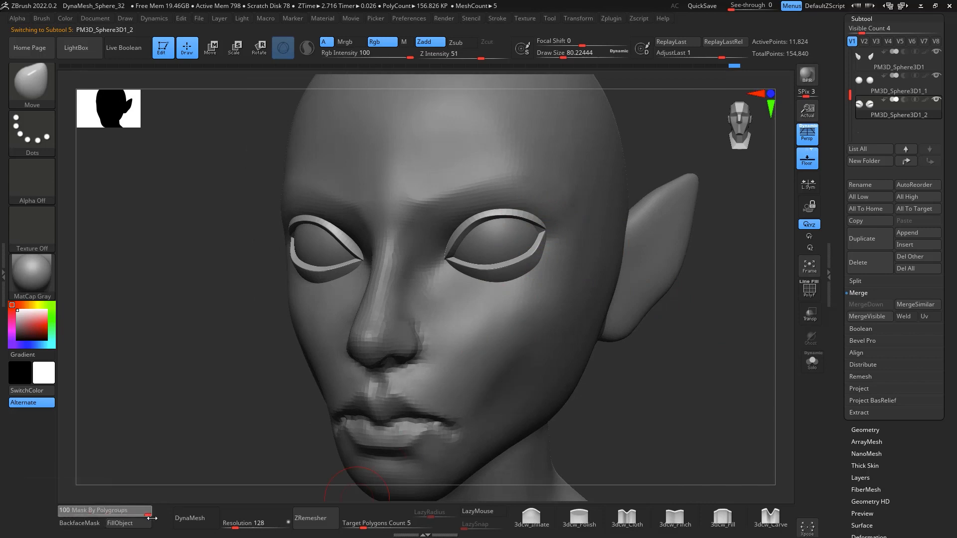
pyautogui.press('Return')
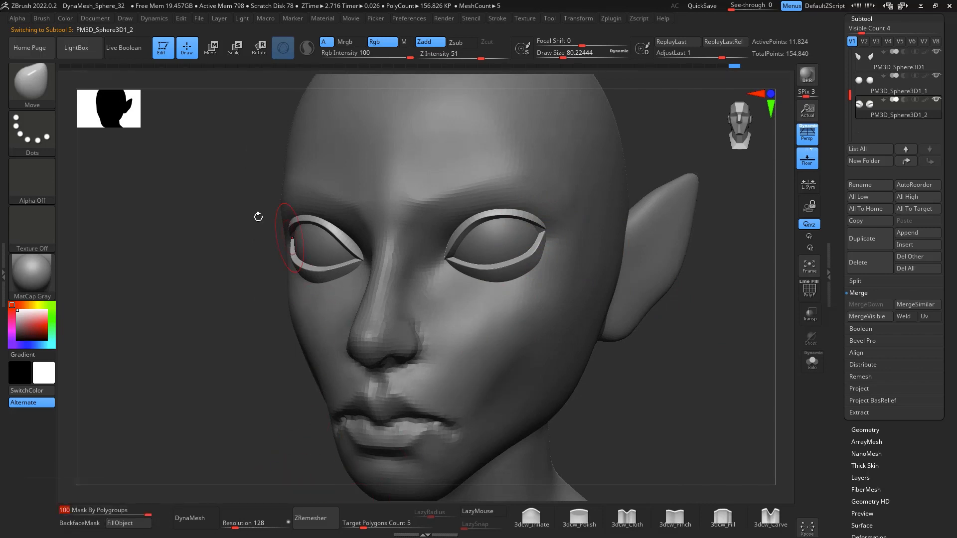
pyautogui.click(46, 19)
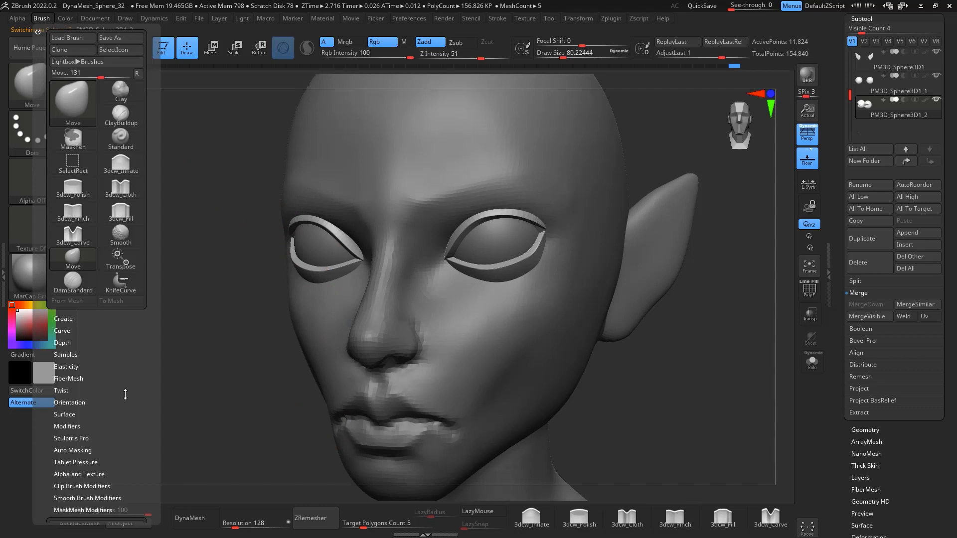
pyautogui.click(90, 378)
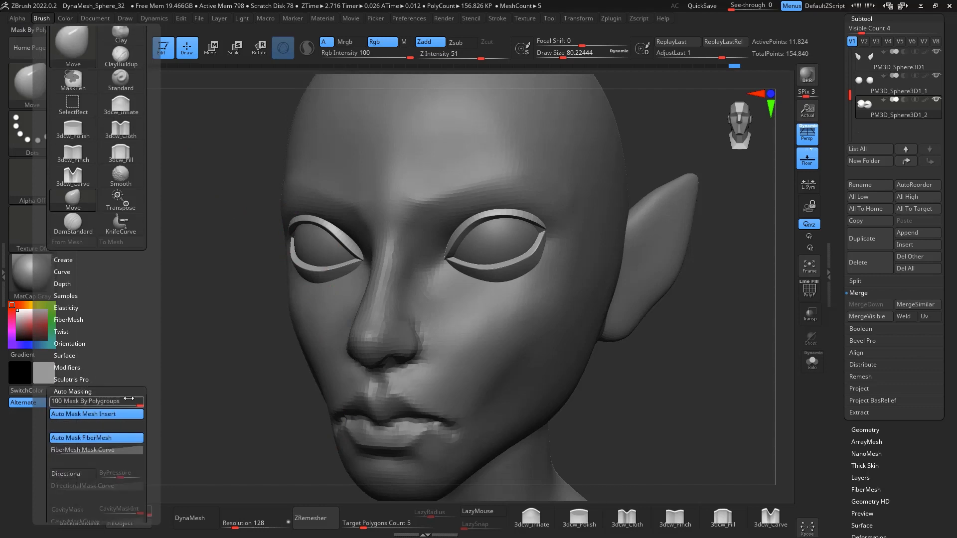
# Adjust the outer eyelid corners with the Move brush at a draw size of about 149 and a focal shift of -15
pyautogui.moveTo(696, 348); pyautogui.dragTo(649, 335)
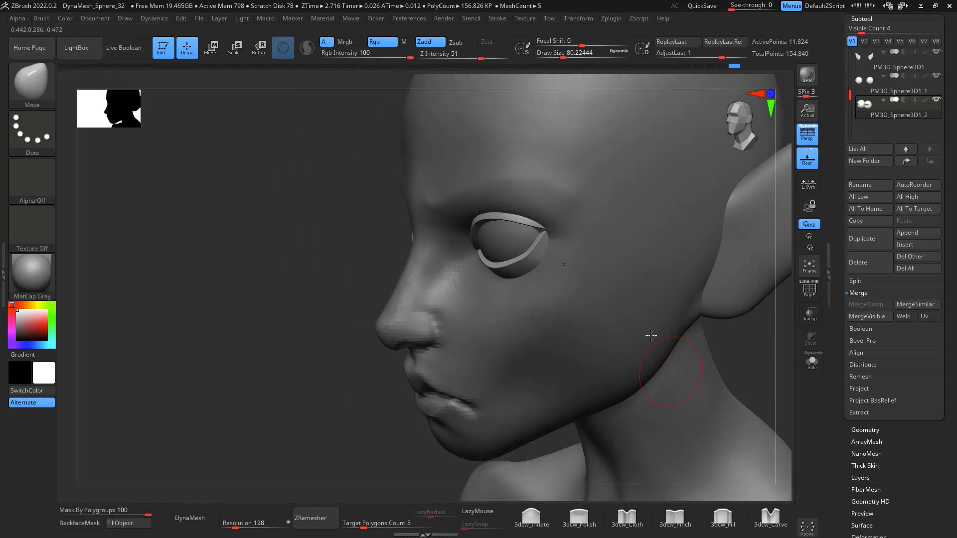
pyautogui.press('space')
pyautogui.moveTo(564, 233); pyautogui.dragTo(569, 233)
pyautogui.moveTo(565, 223); pyautogui.dragTo(575, 236)
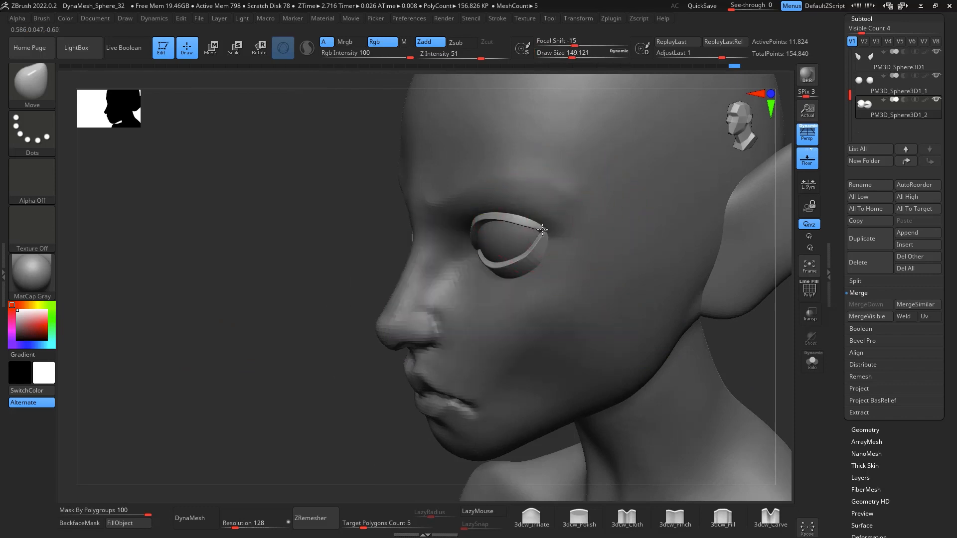
pyautogui.keyDown('shift'); pyautogui.moveTo(758, 357); pyautogui.dragTo(757, 299); pyautogui.keyUp('shift')
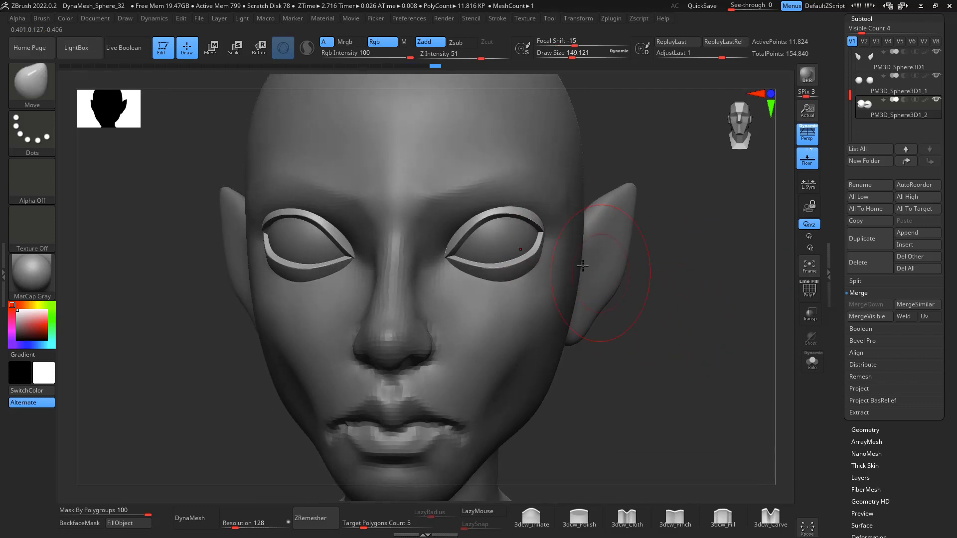
# Refine the outer ends of the eyelids in profile and from the front with the Move brush
pyautogui.press('ctrl')
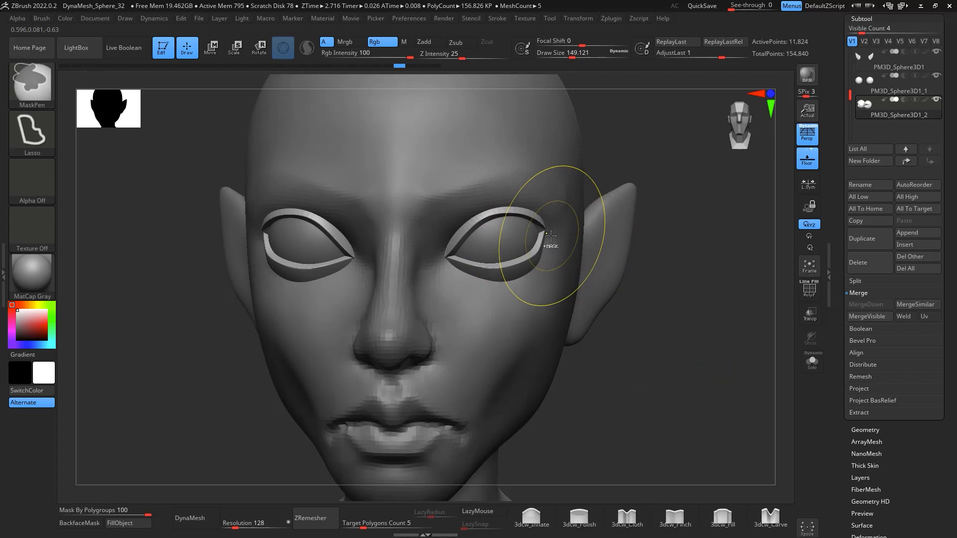
pyautogui.moveTo(743, 304); pyautogui.dragTo(665, 313)
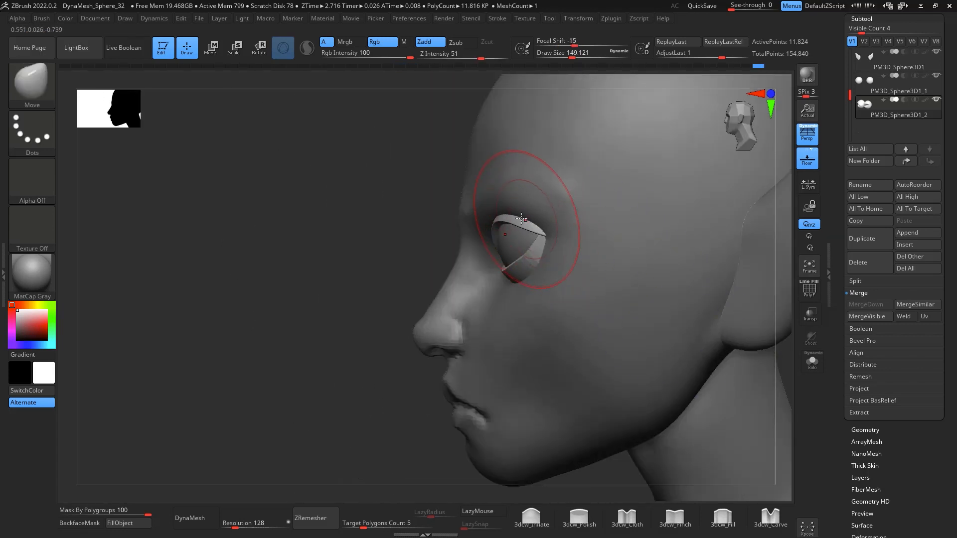
pyautogui.moveTo(546, 241); pyautogui.dragTo(547, 243)
pyautogui.moveTo(436, 450)
pyautogui.mouseDown()
pyautogui.moveTo(677, 334)
pyautogui.moveTo(668, 330)
pyautogui.mouseUp()
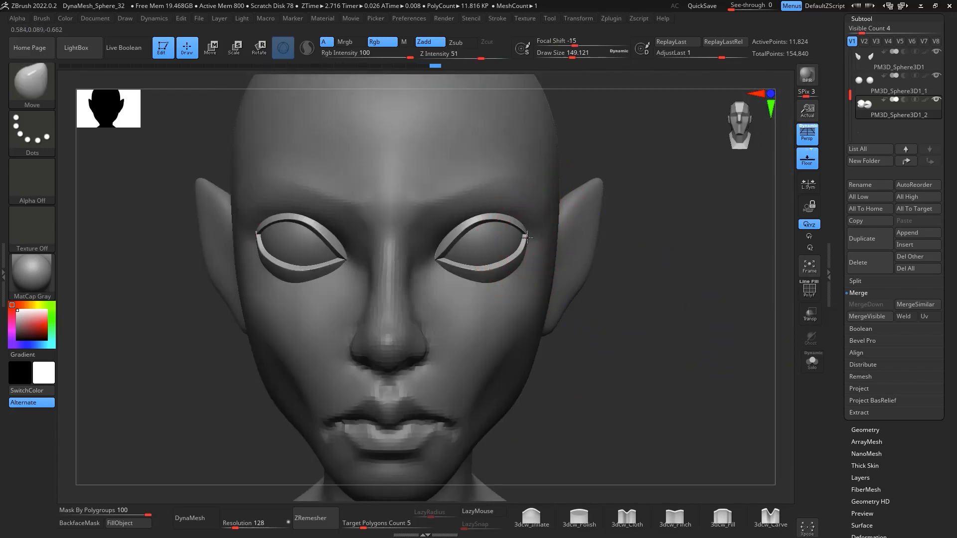
pyautogui.press('shift')
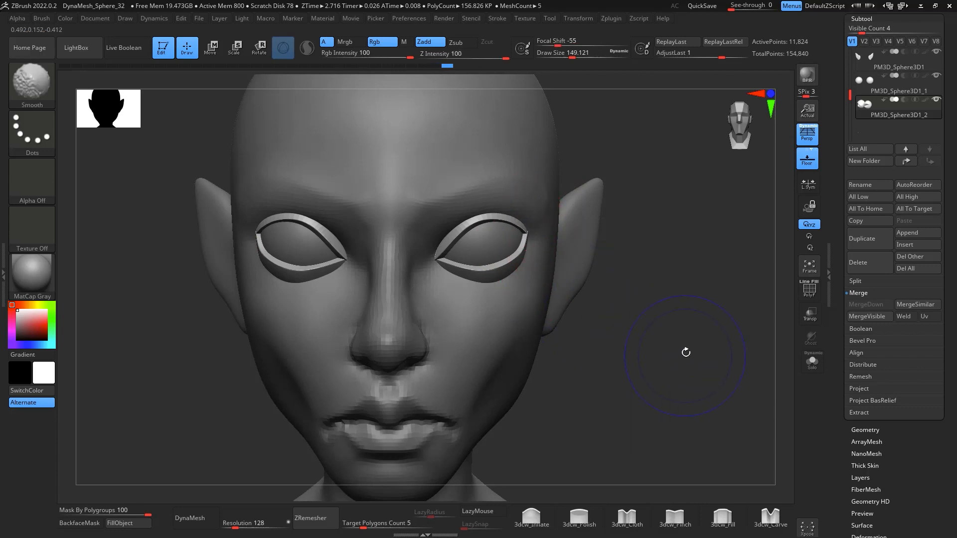
pyautogui.moveTo(686, 353)
pyautogui.mouseDown()
pyautogui.moveTo(694, 320)
pyautogui.moveTo(733, 331)
pyautogui.moveTo(729, 308)
pyautogui.moveTo(698, 304)
pyautogui.moveTo(694, 334)
pyautogui.mouseUp()
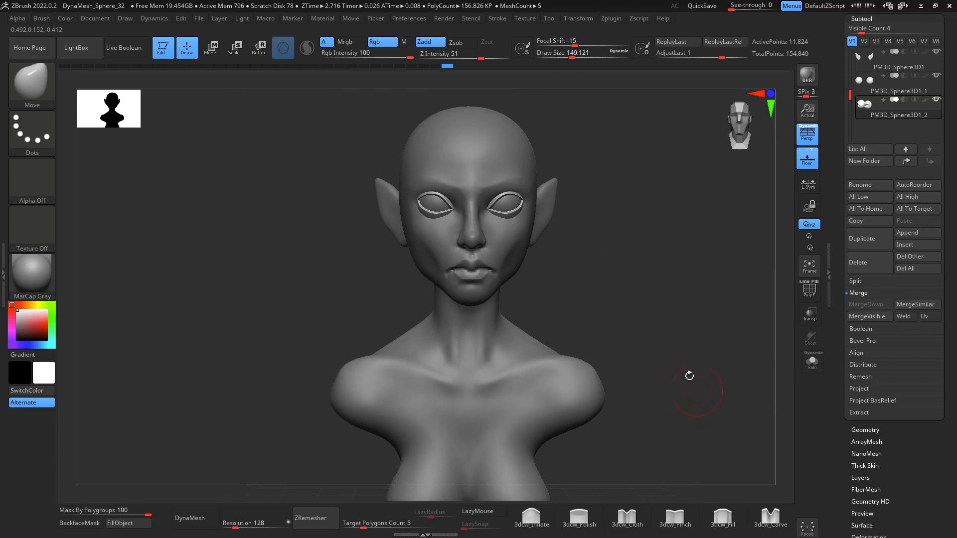
pyautogui.moveTo(691, 270); pyautogui.dragTo(681, 264)
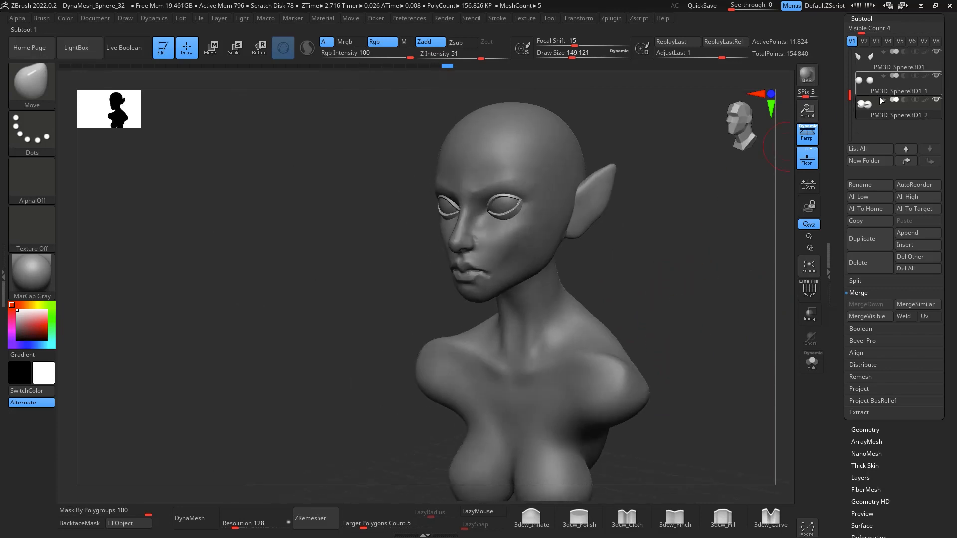
# Select the ear subtool PM3D_Sphere3D1 and switch to the ClayBuildup brush at a draw size of about 35
pyautogui.click(874, 57)
pyautogui.moveTo(711, 196)
pyautogui.mouseDown()
pyautogui.moveTo(727, 240)
pyautogui.moveTo(715, 221)
pyautogui.moveTo(691, 257)
pyautogui.moveTo(685, 291)
pyautogui.moveTo(680, 253)
pyautogui.mouseUp()
pyautogui.press('space')
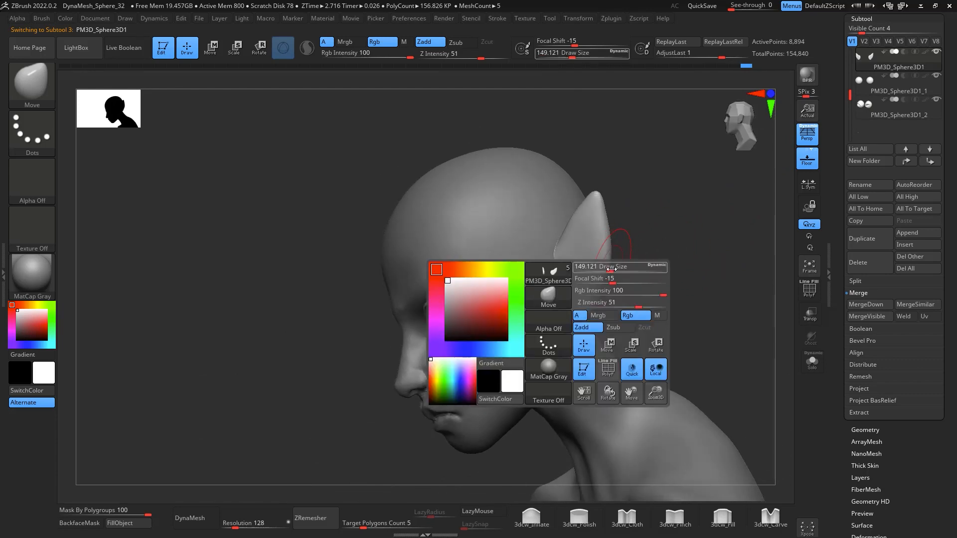
pyautogui.moveTo(611, 269); pyautogui.dragTo(597, 269)
pyautogui.moveTo(665, 267)
pyautogui.mouseDown()
pyautogui.moveTo(777, 247)
pyautogui.moveTo(708, 276)
pyautogui.moveTo(678, 303)
pyautogui.mouseUp()
pyautogui.moveTo(646, 333); pyautogui.dragTo(736, 344)
pyautogui.moveTo(643, 356); pyautogui.dragTo(679, 330)
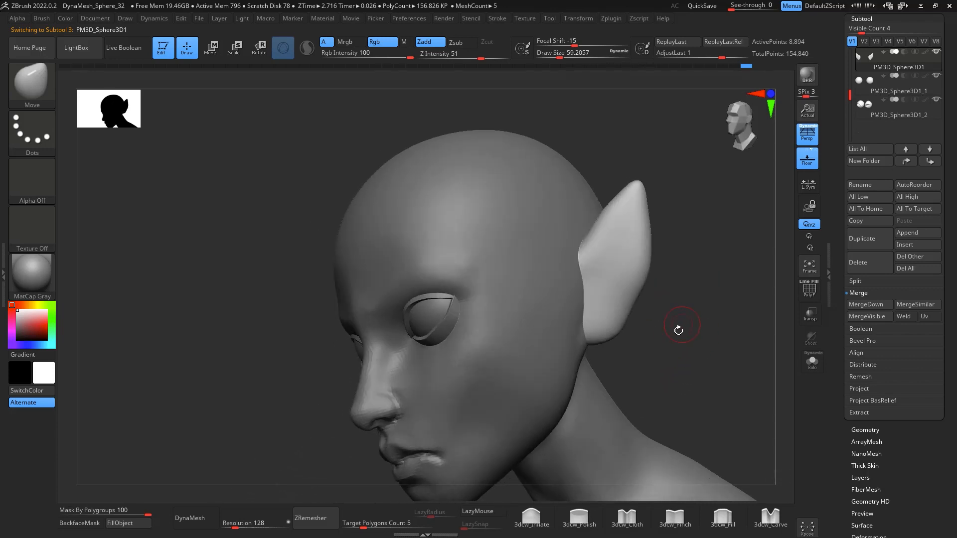
pyautogui.press('b')
pyautogui.press('c')
pyautogui.press('b')
pyautogui.press('space')
pyautogui.moveTo(638, 288); pyautogui.dragTo(624, 288)
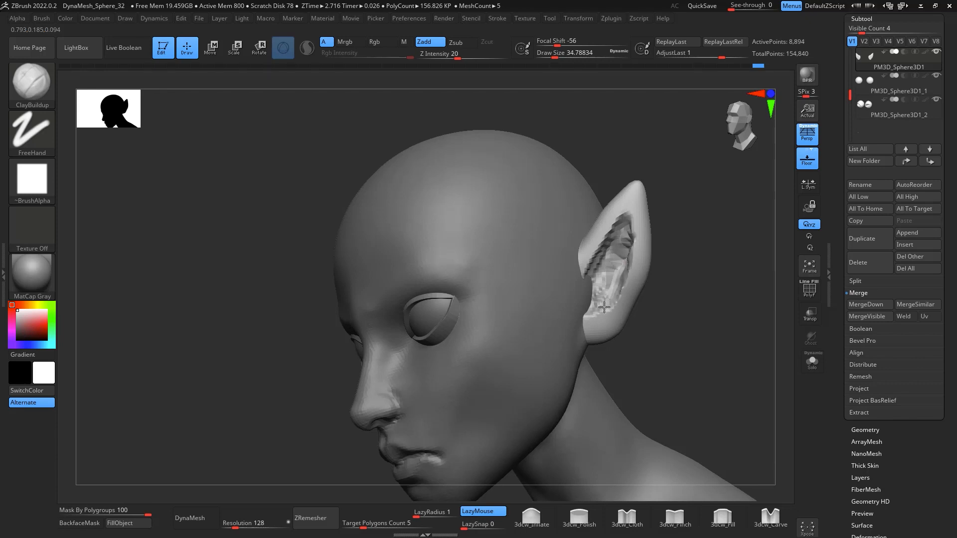
# Try to hollow out the inner ear with ClayBuildup and smooth the carved surface
pyautogui.moveTo(618, 294); pyautogui.dragTo(628, 259)
pyautogui.keyDown('shift'); pyautogui.moveTo(624, 230); pyautogui.dragTo(629, 243); pyautogui.keyUp('shift')
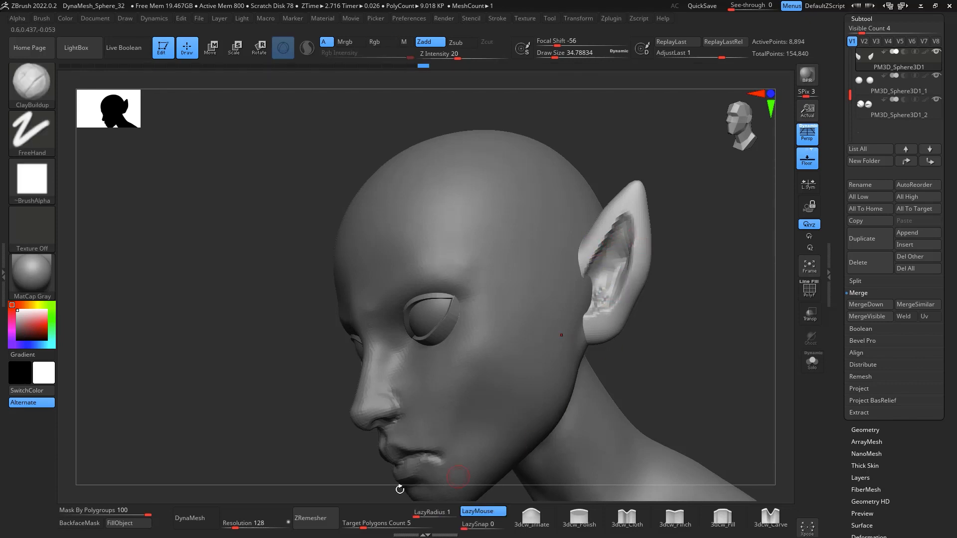
# Enable DynaMesh at resolution 128 for the ears and carve the inner ear hollow with ClayBuildup
pyautogui.click(201, 519)
pyautogui.moveTo(747, 224)
pyautogui.keyDown('shift'); pyautogui.mouseDown()
pyautogui.moveTo(735, 361)
pyautogui.moveTo(720, 338)
pyautogui.moveTo(618, 271)
pyautogui.moveTo(651, 265)
pyautogui.moveTo(718, 325)
pyautogui.moveTo(711, 297)
pyautogui.moveTo(715, 306)
pyautogui.mouseUp(); pyautogui.keyUp('shift')
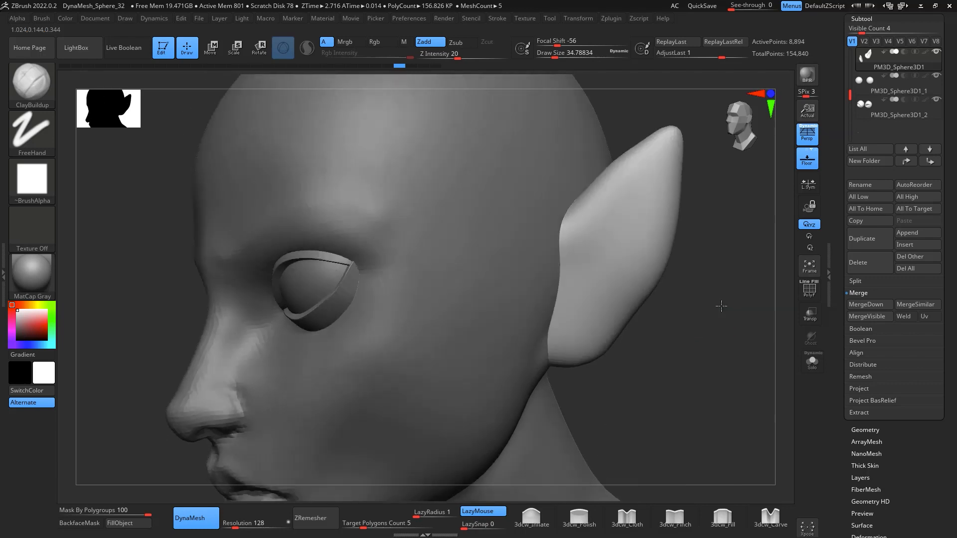
pyautogui.moveTo(566, 261); pyautogui.dragTo(602, 228)
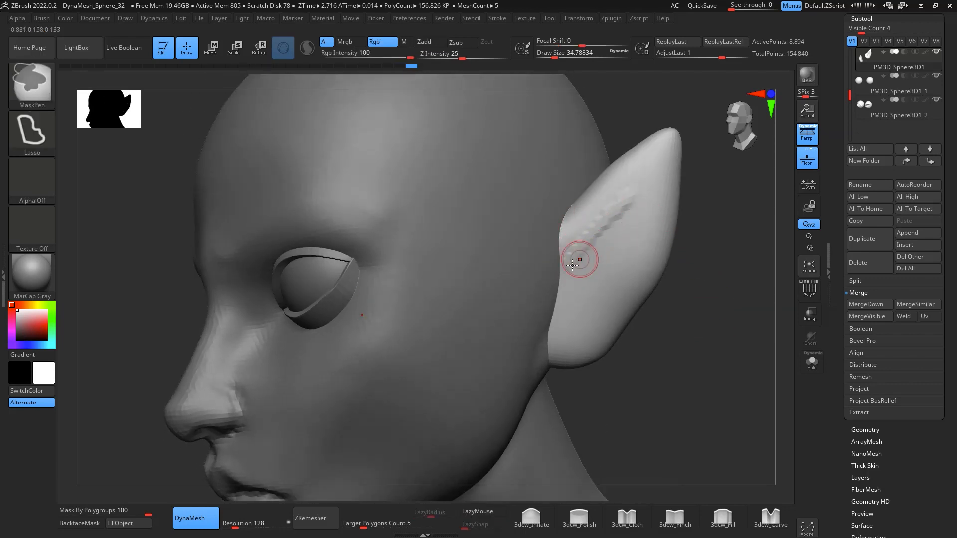
pyautogui.moveTo(572, 271); pyautogui.dragTo(646, 185)
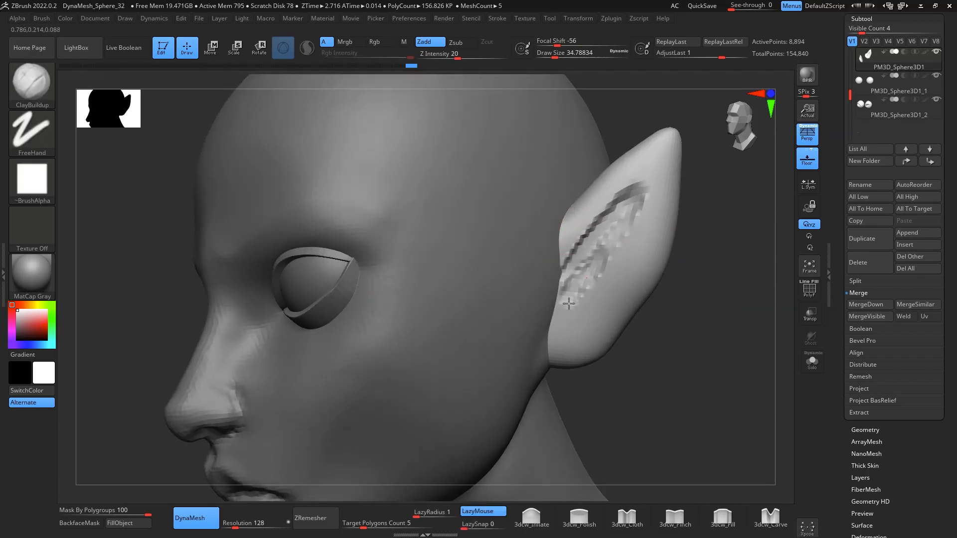
pyautogui.moveTo(556, 325)
pyautogui.mouseDown()
pyautogui.moveTo(593, 271)
pyautogui.moveTo(612, 268)
pyautogui.moveTo(567, 323)
pyautogui.moveTo(586, 274)
pyautogui.moveTo(645, 186)
pyautogui.moveTo(561, 327)
pyautogui.moveTo(648, 182)
pyautogui.moveTo(572, 273)
pyautogui.moveTo(580, 304)
pyautogui.moveTo(633, 217)
pyautogui.mouseUp()
pyautogui.moveTo(737, 294); pyautogui.dragTo(641, 306)
pyautogui.moveTo(513, 391)
pyautogui.mouseDown()
pyautogui.moveTo(681, 318)
pyautogui.moveTo(703, 322)
pyautogui.mouseUp()
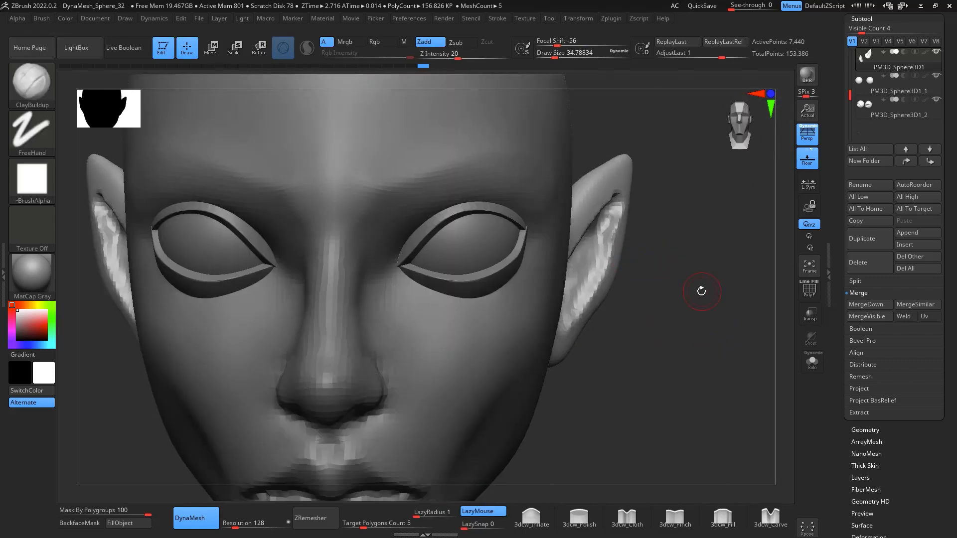
# Carve creases along the inside of the ear rim with the DamStandard brush, working from the side and front
pyautogui.moveTo(699, 285)
pyautogui.mouseDown()
pyautogui.moveTo(636, 267)
pyautogui.moveTo(645, 235)
pyautogui.moveTo(594, 257)
pyautogui.moveTo(635, 215)
pyautogui.moveTo(657, 209)
pyautogui.moveTo(579, 310)
pyautogui.mouseUp()
pyautogui.moveTo(707, 249)
pyautogui.mouseDown()
pyautogui.moveTo(743, 263)
pyautogui.moveTo(722, 278)
pyautogui.moveTo(739, 271)
pyautogui.moveTo(724, 272)
pyautogui.moveTo(715, 244)
pyautogui.mouseUp()
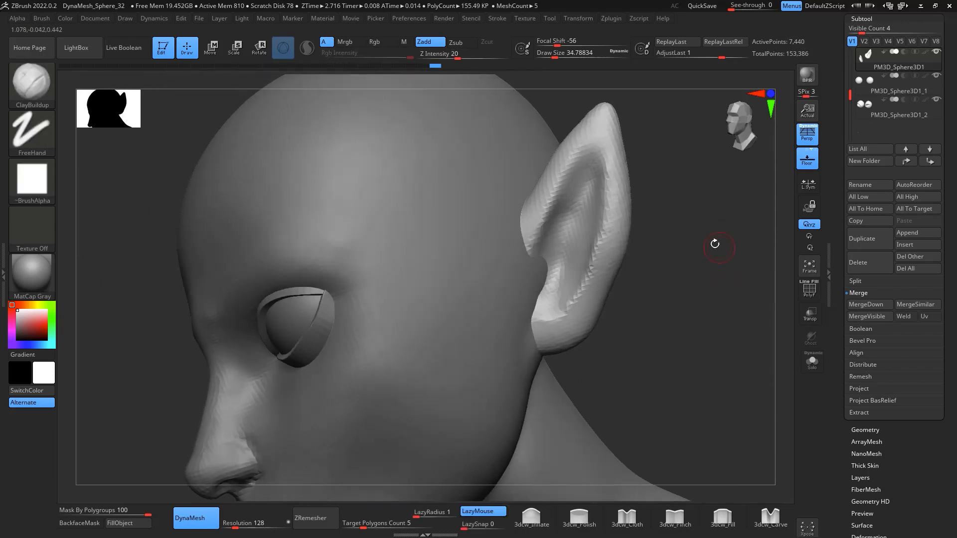
pyautogui.press('b')
pyautogui.press('d')
pyautogui.press('s')
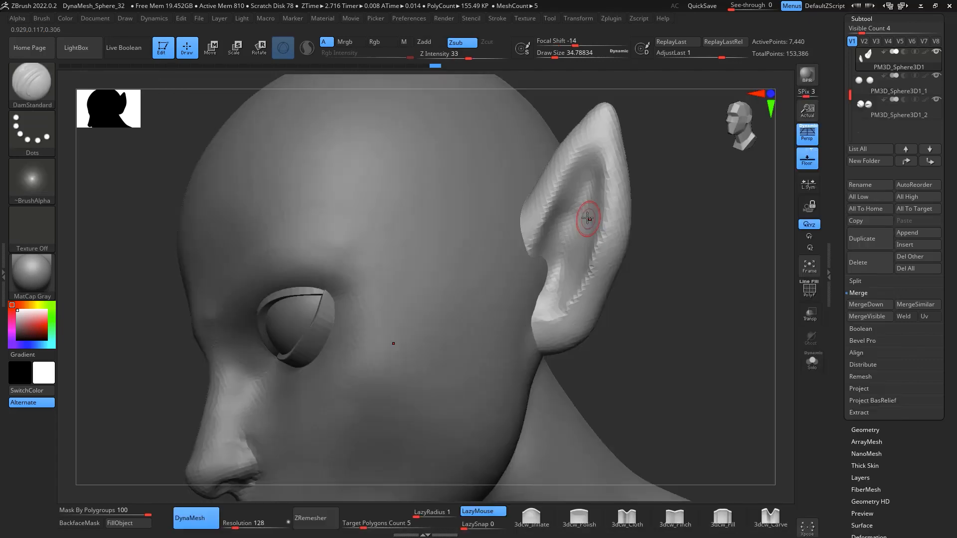
pyautogui.moveTo(548, 234)
pyautogui.mouseDown()
pyautogui.moveTo(573, 187)
pyautogui.moveTo(563, 200)
pyautogui.mouseUp()
pyautogui.keyDown('alt'); pyautogui.moveTo(555, 238); pyautogui.dragTo(533, 306); pyautogui.keyUp('alt')
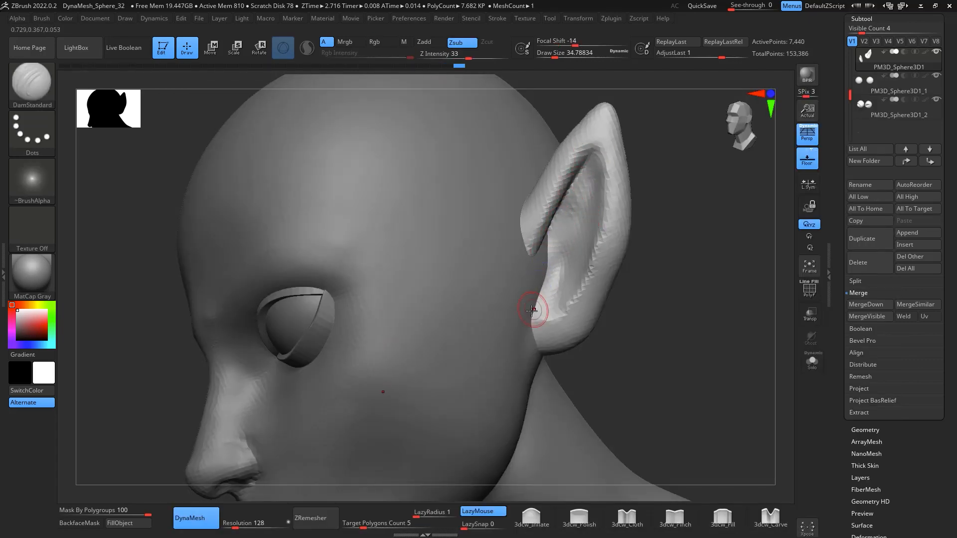
pyautogui.moveTo(665, 267); pyautogui.dragTo(760, 279)
pyautogui.moveTo(546, 295); pyautogui.dragTo(572, 194)
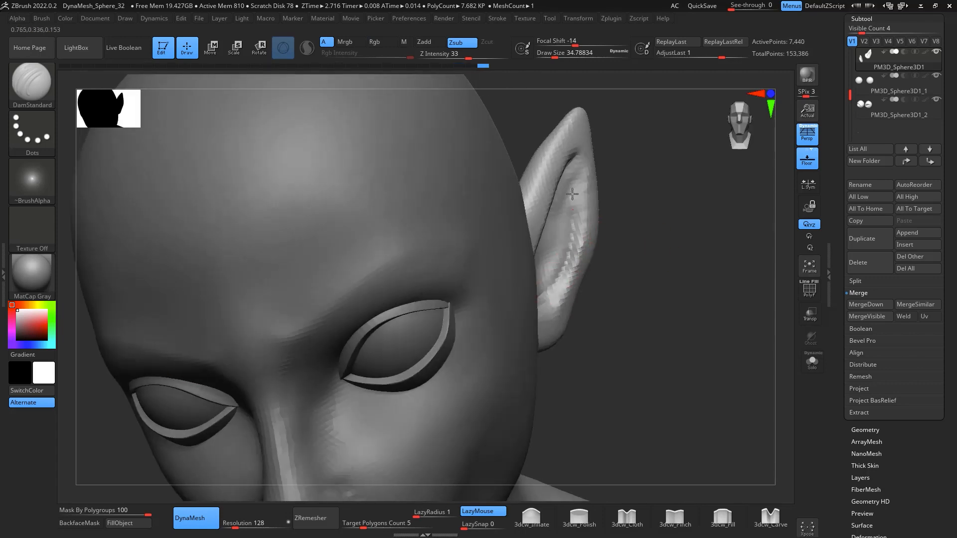
pyautogui.moveTo(558, 264)
pyautogui.mouseDown()
pyautogui.moveTo(573, 206)
pyautogui.moveTo(541, 304)
pyautogui.mouseUp()
# Build up folds inside the ear hollow with an enlarged ClayBuildup brush and smooth them lightly
pyautogui.moveTo(733, 197); pyautogui.dragTo(653, 199)
pyautogui.press('b')
pyautogui.press('c')
pyautogui.press('b')
pyautogui.press('space')
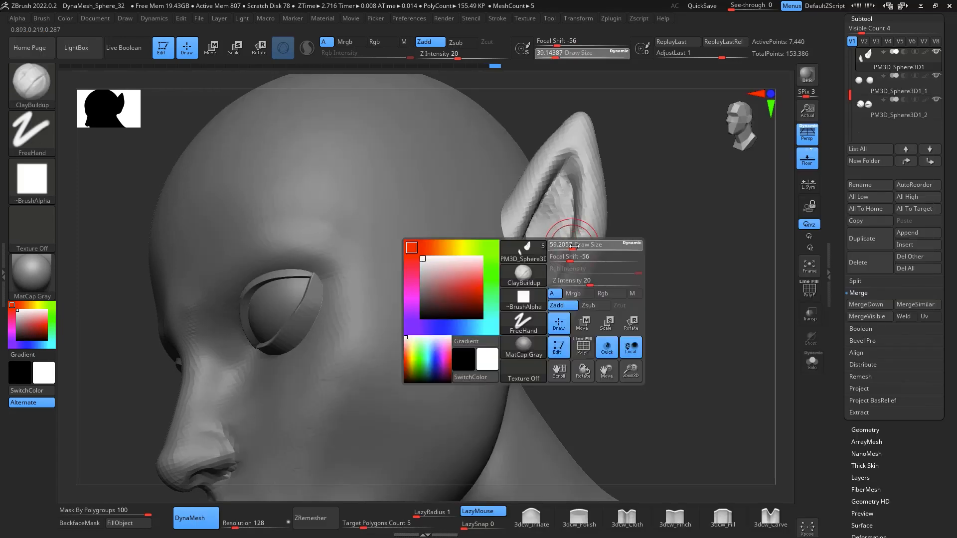
pyautogui.moveTo(552, 241); pyautogui.dragTo(543, 275)
pyautogui.moveTo(544, 214); pyautogui.dragTo(531, 286)
pyautogui.moveTo(552, 252)
pyautogui.keyDown('shift'); pyautogui.mouseDown()
pyautogui.moveTo(550, 200)
pyautogui.moveTo(570, 247)
pyautogui.moveTo(565, 257)
pyautogui.mouseUp(); pyautogui.keyUp('shift')
# Sharpen the inner ear folds with the DamStandard brush at a draw size of about 31
pyautogui.press('b')
pyautogui.press('d')
pyautogui.press('s')
pyautogui.press('space')
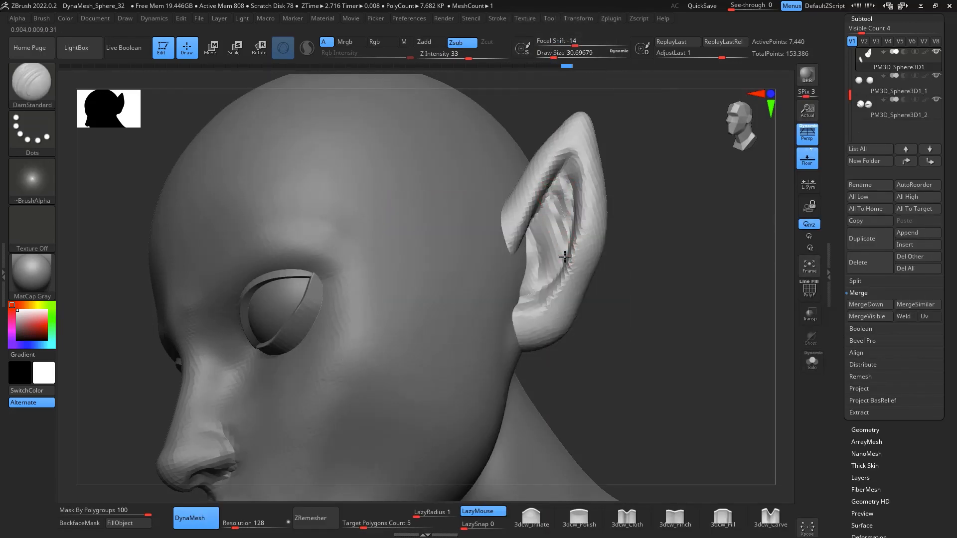
pyautogui.moveTo(527, 230); pyautogui.dragTo(541, 288)
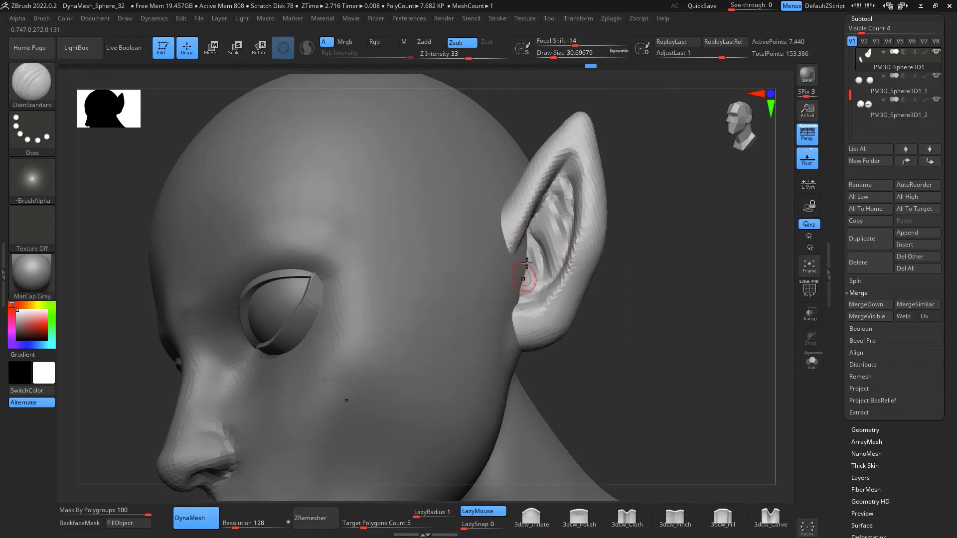
# Select the head subtool PolySphere and set the ClayBuildup brush to a draw size of about 25
pyautogui.moveTo(669, 289); pyautogui.dragTo(762, 290)
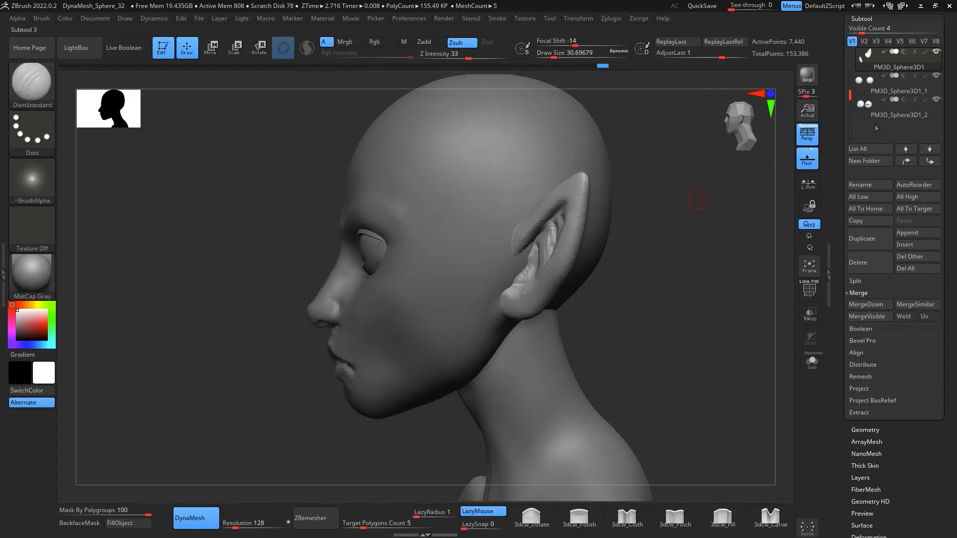
pyautogui.moveTo(851, 99); pyautogui.dragTo(851, 78)
pyautogui.click(888, 62)
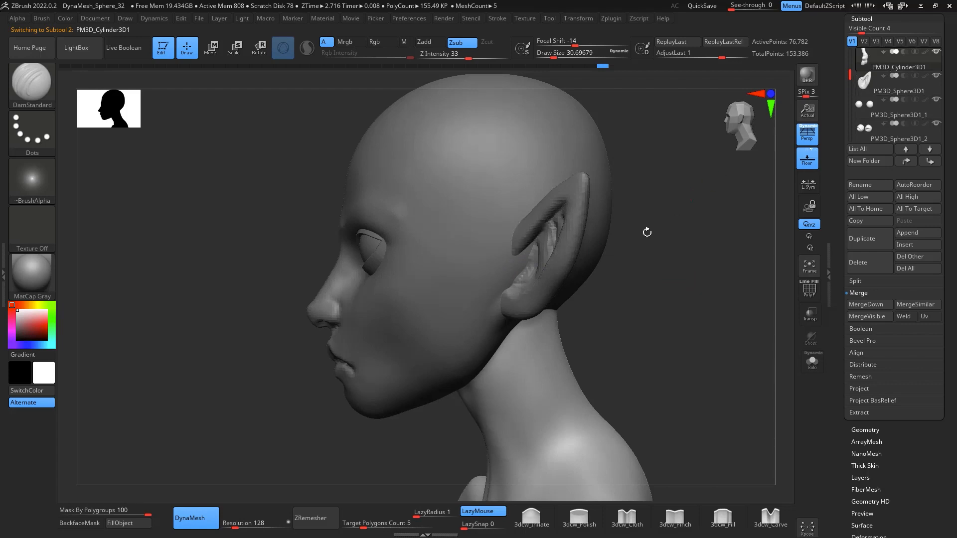
pyautogui.press('n')
pyautogui.click(433, 345)
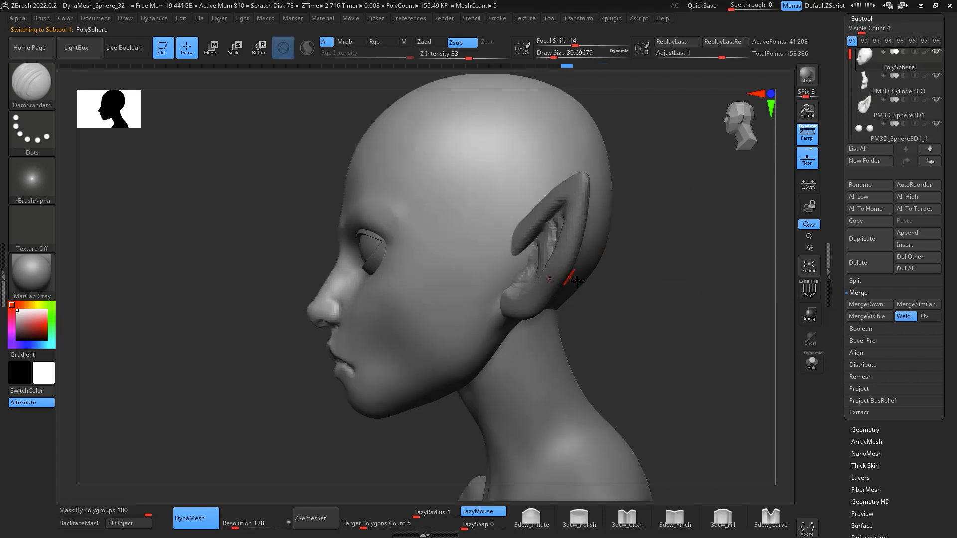
pyautogui.keyDown('ctrl'); pyautogui.moveTo(642, 298); pyautogui.dragTo(647, 339, button='right'); pyautogui.keyUp('ctrl')
pyautogui.press('b')
pyautogui.press('c')
pyautogui.press('b')
pyautogui.press('space')
pyautogui.click(526, 298)
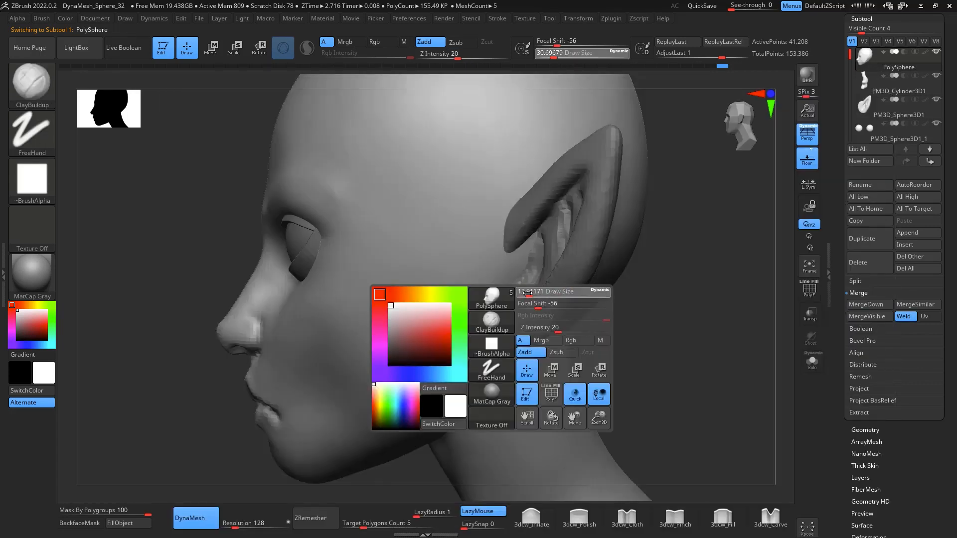
pyautogui.press('space')
pyautogui.click(516, 272)
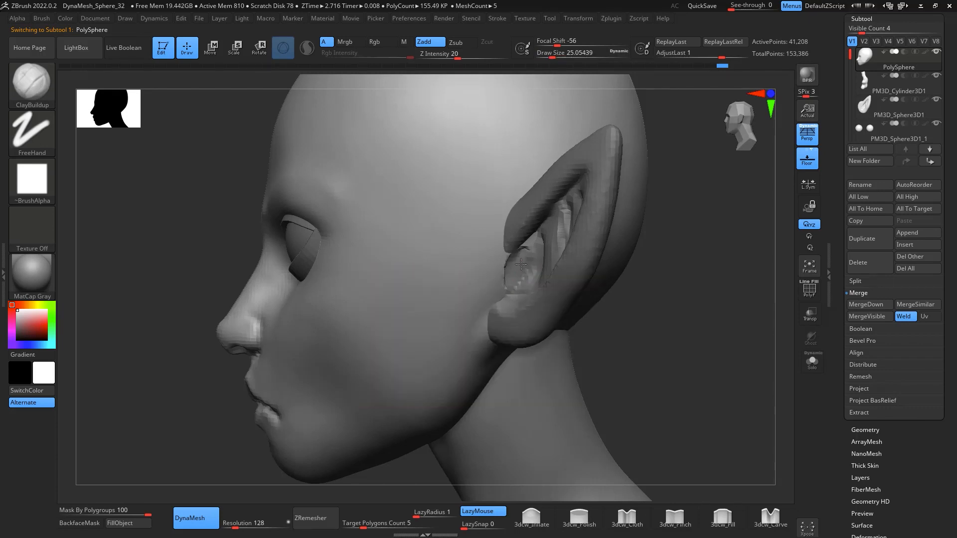
# Build up the tragus on the head in front of the ear opening with ClayBuildup, then remesh and smooth it
pyautogui.moveTo(673, 316)
pyautogui.mouseDown(button='right')
pyautogui.moveTo(641, 317)
pyautogui.moveTo(698, 333)
pyautogui.moveTo(672, 308)
pyautogui.mouseUp(button='right')
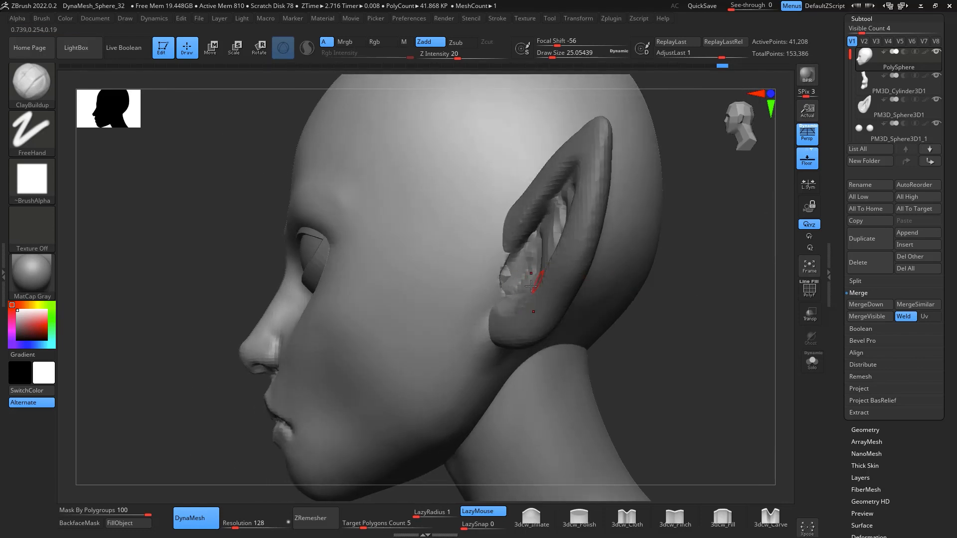
pyautogui.moveTo(519, 284); pyautogui.dragTo(512, 267)
pyautogui.moveTo(513, 279)
pyautogui.mouseDown(button='right')
pyautogui.moveTo(718, 316)
pyautogui.moveTo(688, 338)
pyautogui.moveTo(750, 278)
pyautogui.moveTo(691, 324)
pyautogui.moveTo(686, 271)
pyautogui.moveTo(688, 340)
pyautogui.moveTo(690, 312)
pyautogui.mouseUp(button='right')
pyautogui.keyDown('ctrl'); pyautogui.moveTo(689, 297); pyautogui.dragTo(704, 312); pyautogui.keyUp('ctrl')
pyautogui.press('space')
pyautogui.moveTo(509, 287); pyautogui.dragTo(530, 268)
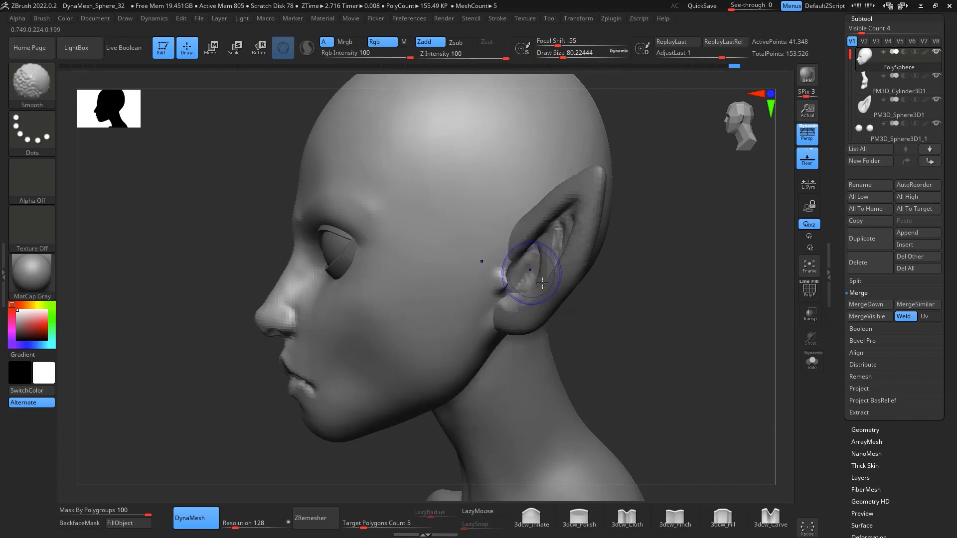
# Inflate the tragus with 3dcw_Inflate and pull it into the ear opening with the Move brush at a draw size of about 54
pyautogui.click(532, 518)
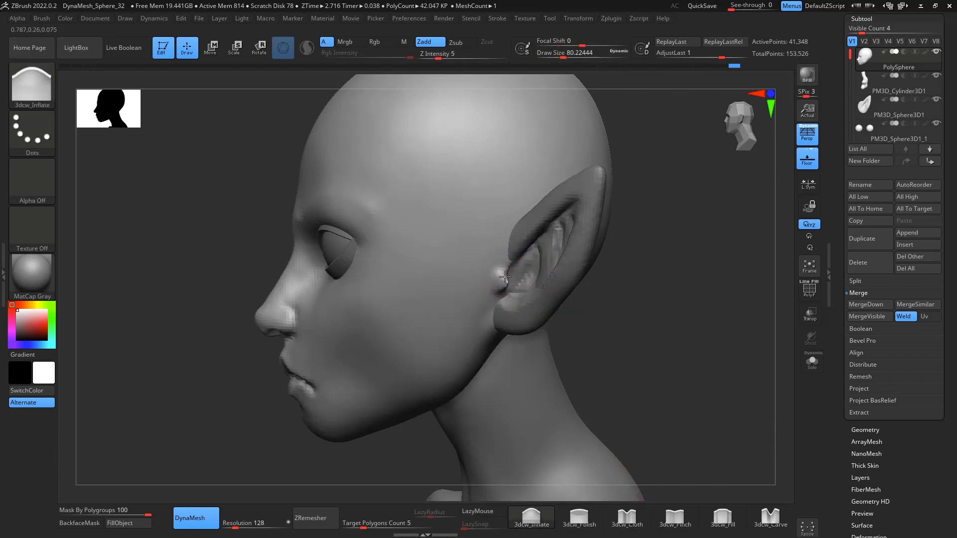
pyautogui.moveTo(620, 282)
pyautogui.mouseDown(button='right')
pyautogui.moveTo(666, 349)
pyautogui.moveTo(502, 283)
pyautogui.mouseUp(button='right')
pyautogui.press('b')
pyautogui.press('m')
pyautogui.press('v')
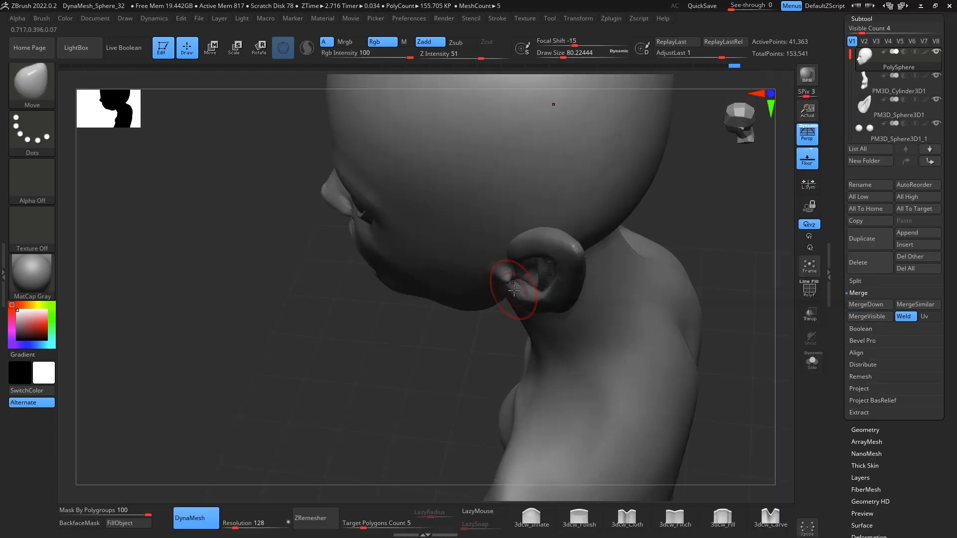
pyautogui.press('space')
pyautogui.moveTo(516, 284); pyautogui.dragTo(511, 280)
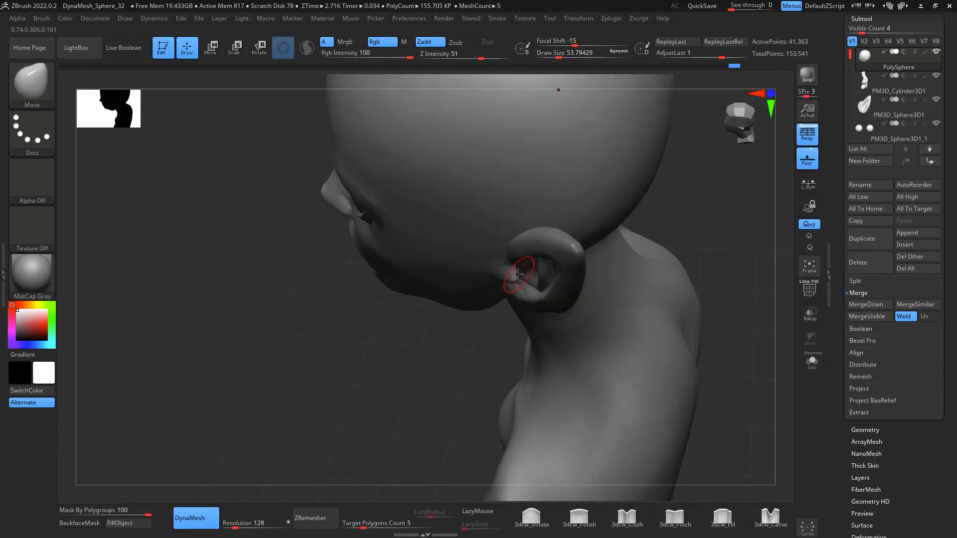
pyautogui.moveTo(715, 231); pyautogui.dragTo(737, 216, button='right')
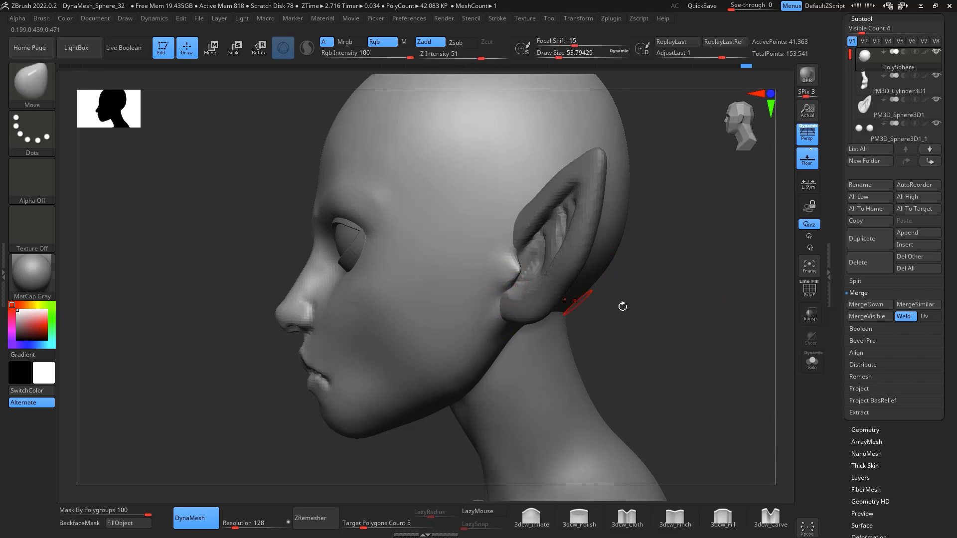
# Reorder the ear subtool PM3D_Sphere3D1 so it sits directly below the PolySphere head
pyautogui.moveTo(621, 306)
pyautogui.mouseDown(button='right')
pyautogui.moveTo(716, 342)
pyautogui.moveTo(689, 302)
pyautogui.moveTo(641, 306)
pyautogui.moveTo(675, 316)
pyautogui.moveTo(664, 292)
pyautogui.moveTo(682, 335)
pyautogui.moveTo(717, 325)
pyautogui.moveTo(691, 299)
pyautogui.moveTo(690, 325)
pyautogui.moveTo(675, 316)
pyautogui.moveTo(654, 324)
pyautogui.moveTo(691, 313)
pyautogui.moveTo(683, 327)
pyautogui.moveTo(728, 325)
pyautogui.moveTo(763, 311)
pyautogui.mouseUp(button='right')
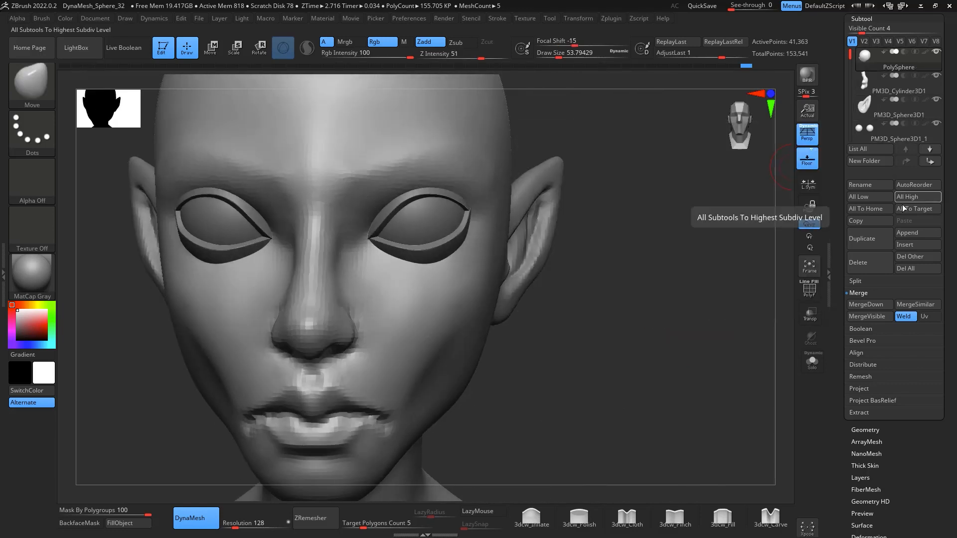
pyautogui.click(902, 113)
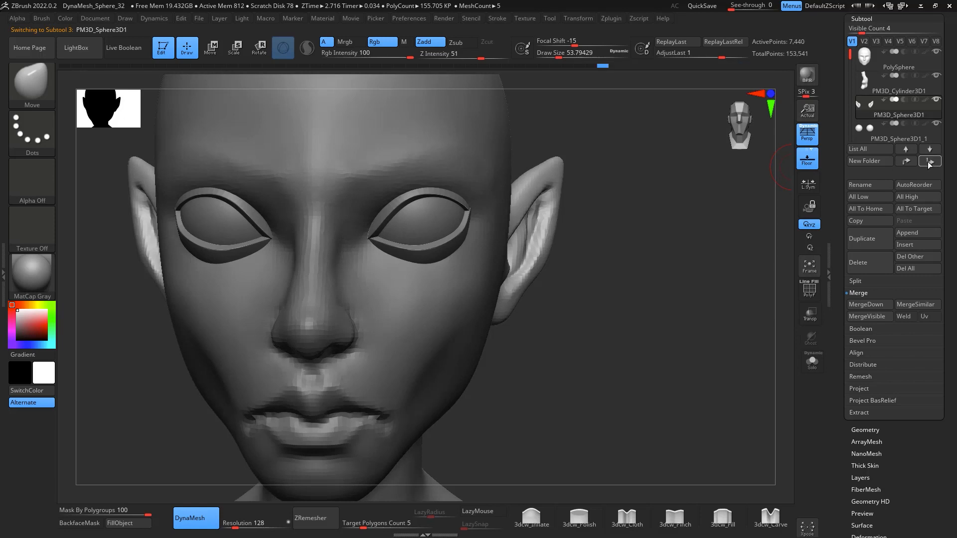
pyautogui.click(906, 162)
# Select the PolySphere head and merge it down with the ear subtool, accepting the non-undoable operation
pyautogui.click(898, 63)
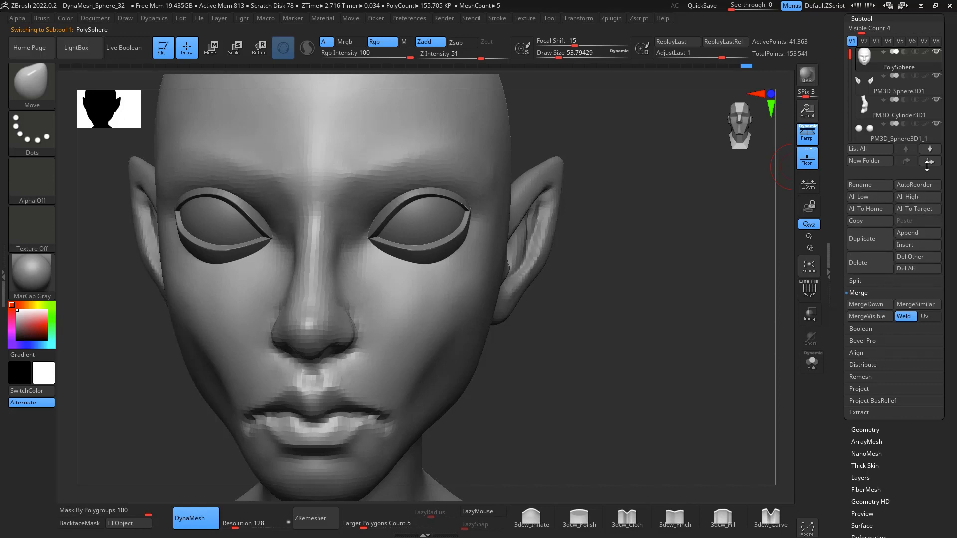
pyautogui.click(871, 429)
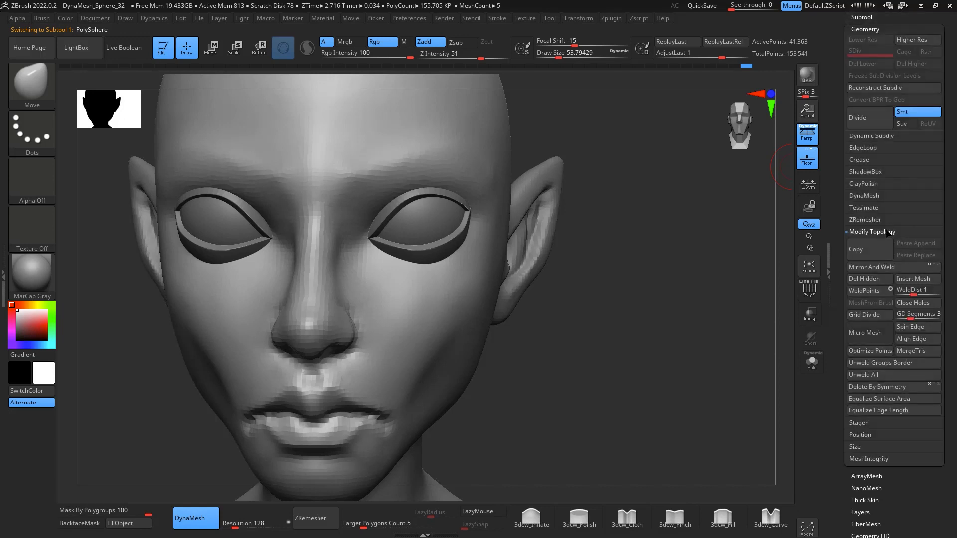
pyautogui.moveTo(868, 17); pyautogui.dragTo(881, 27)
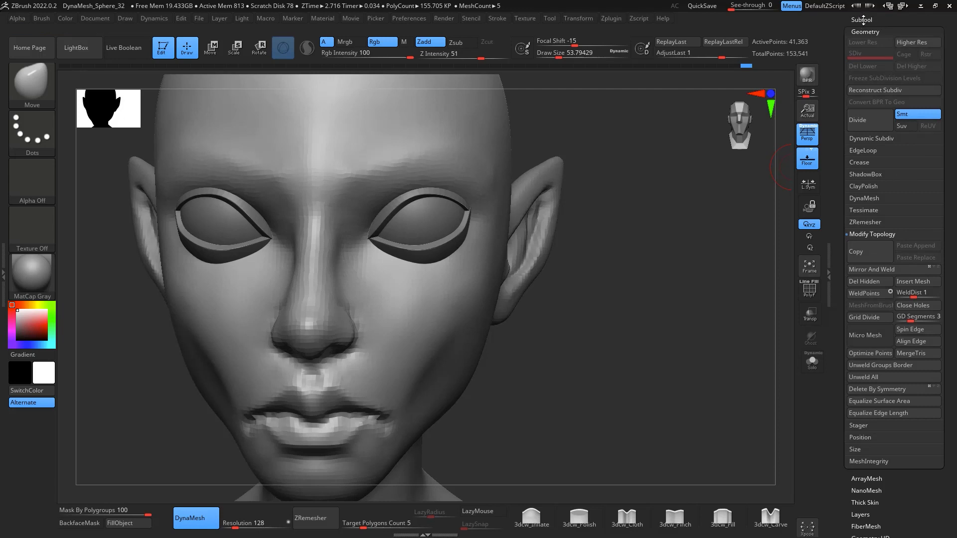
pyautogui.click(862, 20)
pyautogui.click(879, 306)
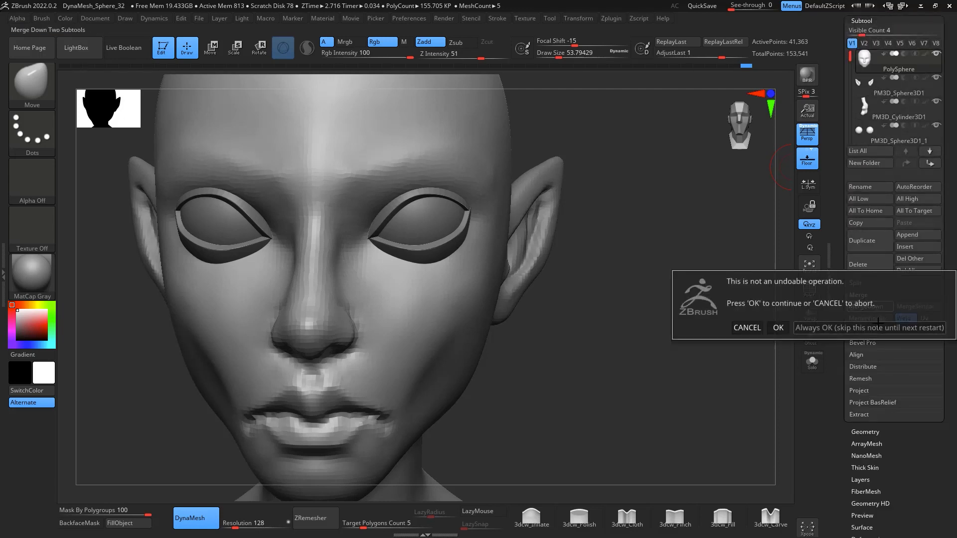
pyautogui.click(777, 327)
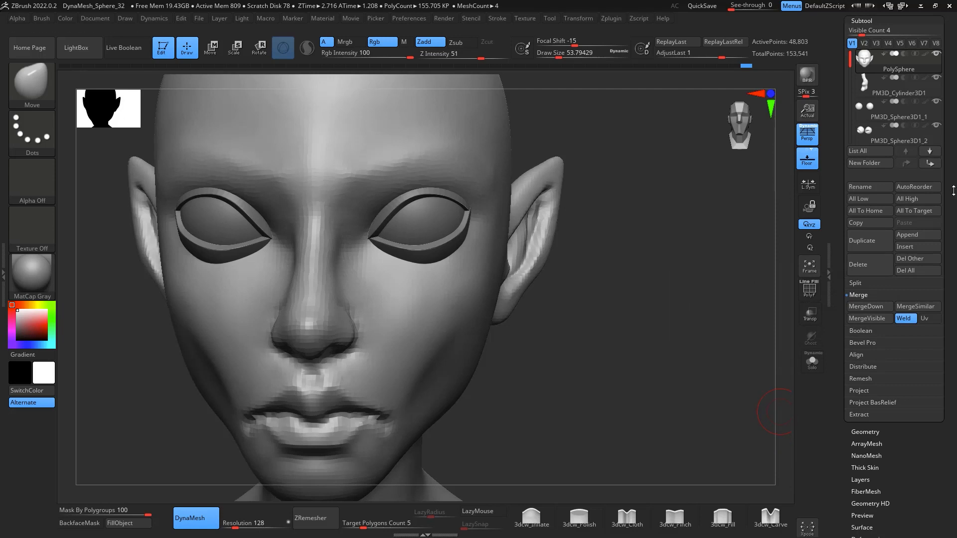
# Fuse the merged ears and head into one mesh with DynaMesh at resolution 128
pyautogui.scroll(-3, 877, 220)
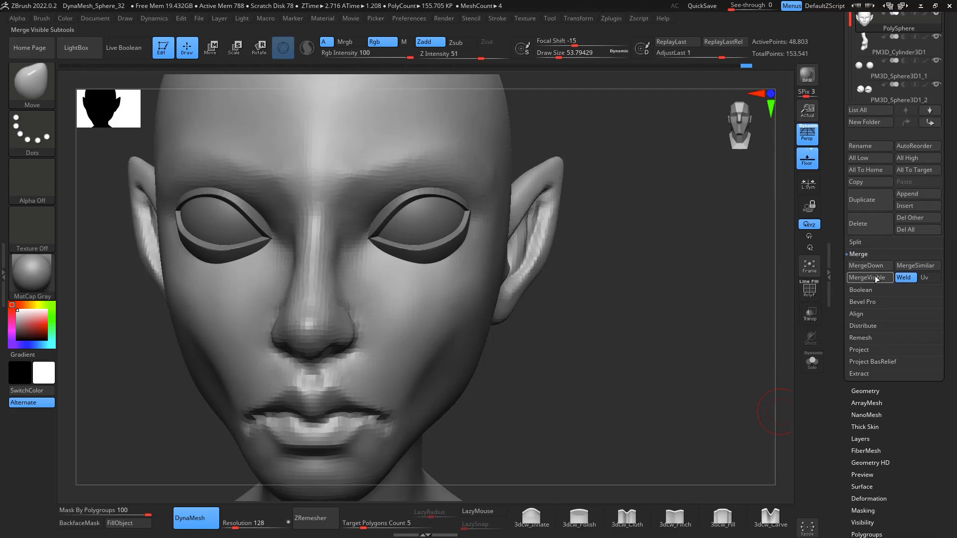
pyautogui.click(865, 391)
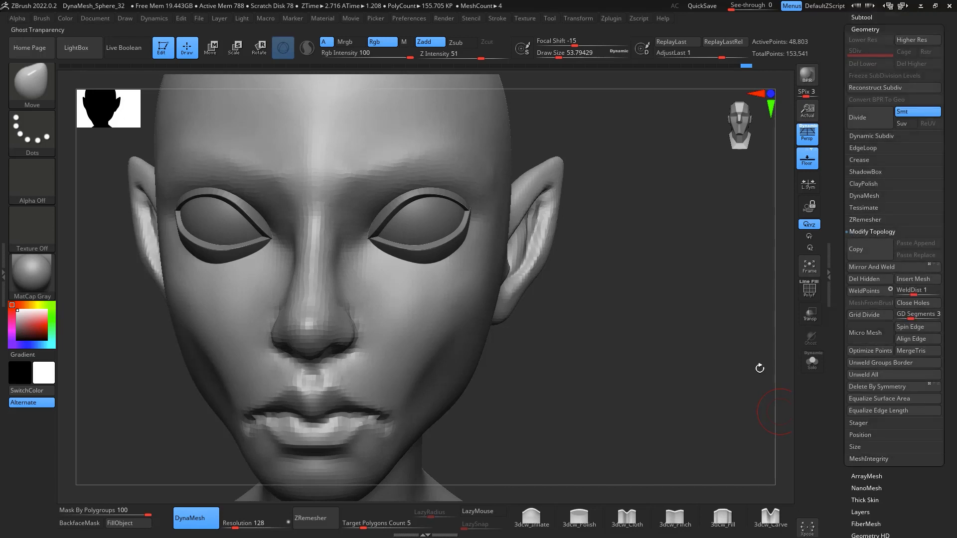
pyautogui.moveTo(657, 315)
pyautogui.keyDown('ctrl'); pyautogui.mouseDown()
pyautogui.moveTo(650, 329)
pyautogui.moveTo(666, 338)
pyautogui.moveTo(653, 333)
pyautogui.moveTo(660, 326)
pyautogui.mouseUp(); pyautogui.keyUp('ctrl')
pyautogui.moveTo(663, 329); pyautogui.dragTo(656, 329)
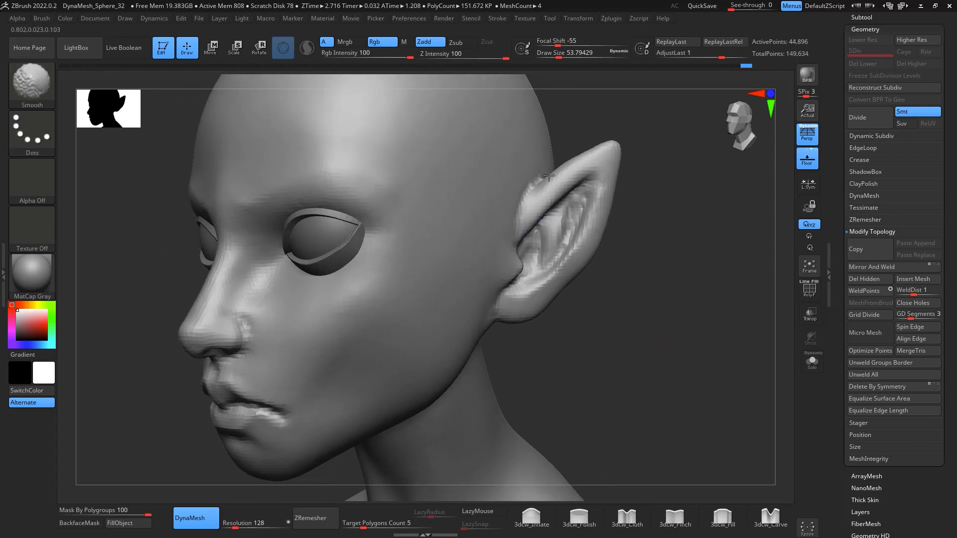
# Try to smooth the join between ear and head from the front and back at a draw size of about 116
pyautogui.press('space')
pyautogui.moveTo(561, 203)
pyautogui.mouseDown()
pyautogui.moveTo(581, 181)
pyautogui.moveTo(581, 224)
pyautogui.moveTo(509, 270)
pyautogui.mouseUp()
pyautogui.moveTo(593, 162); pyautogui.dragTo(464, 194)
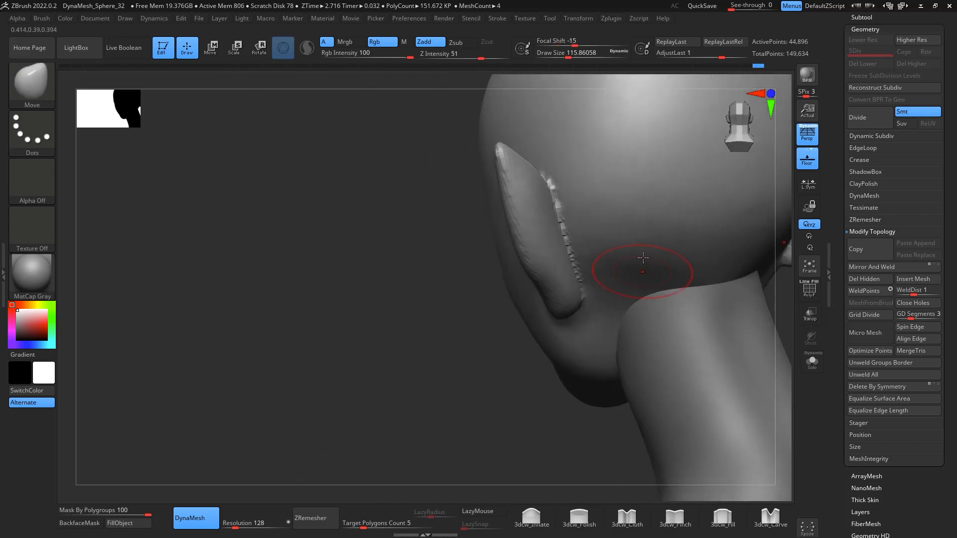
pyautogui.keyDown('shift'); pyautogui.moveTo(564, 203); pyautogui.dragTo(571, 244); pyautogui.keyUp('shift')
pyautogui.moveTo(583, 422); pyautogui.dragTo(521, 421)
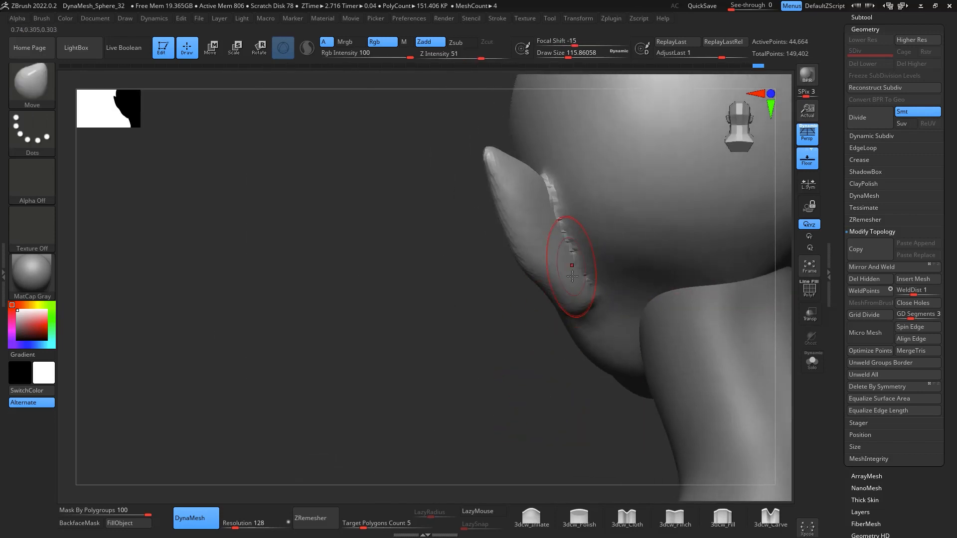
# Set Mask By Polygroups to 0, undoing the ear join edits, and remesh the merged head with DynaMesh again
pyautogui.keyDown('ctrl'); pyautogui.moveTo(595, 406); pyautogui.dragTo(570, 426); pyautogui.keyUp('ctrl')
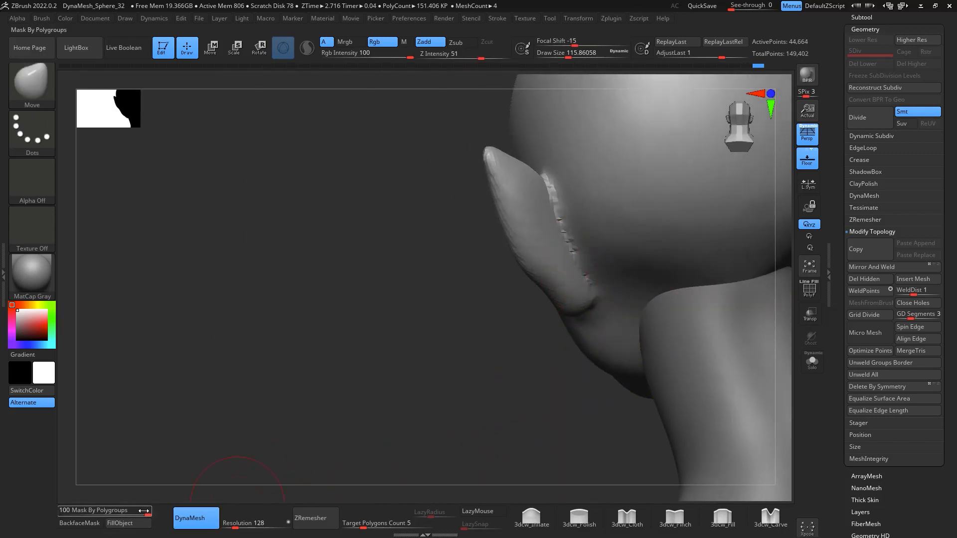
pyautogui.moveTo(440, 377); pyautogui.dragTo(625, 381)
pyautogui.hotkey('ctrl', 'z')
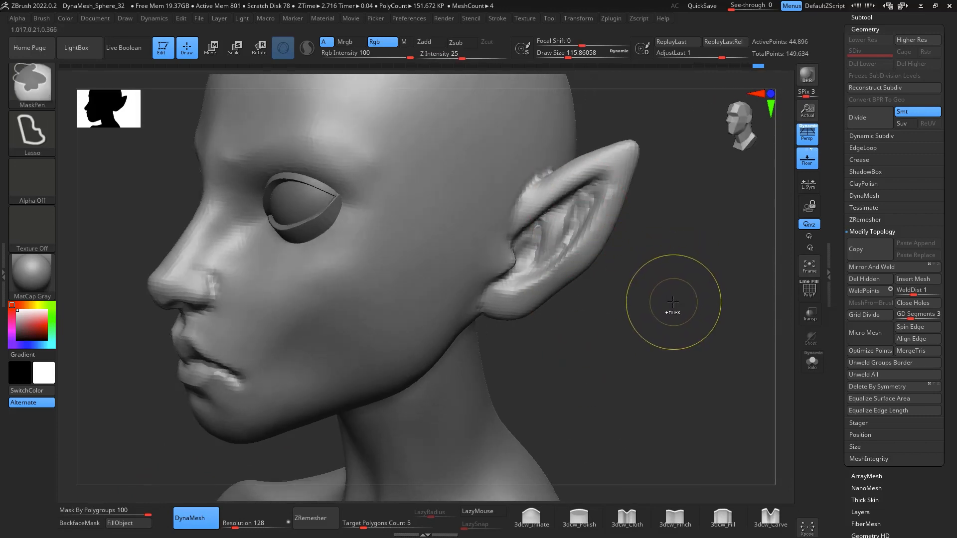
pyautogui.keyDown('ctrl'); pyautogui.moveTo(672, 304); pyautogui.dragTo(681, 299); pyautogui.keyUp('ctrl')
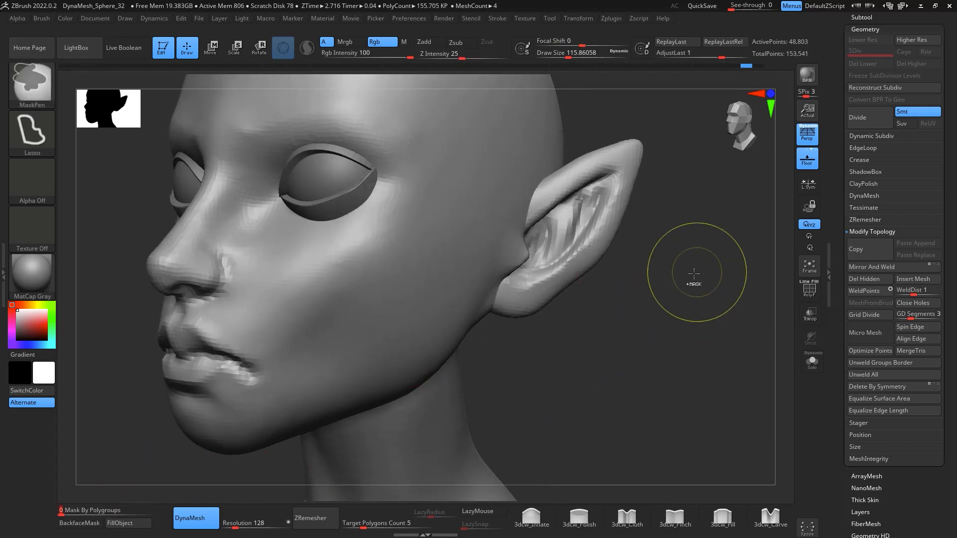
pyautogui.hotkey('ctrl', 'z')
# Smooth the jagged seam where the ear meets the head, along the front edge and behind the ear
pyautogui.moveTo(550, 177)
pyautogui.keyDown('shift'); pyautogui.mouseDown()
pyautogui.moveTo(505, 295)
pyautogui.moveTo(566, 212)
pyautogui.moveTo(558, 209)
pyautogui.mouseUp(); pyautogui.keyUp('shift')
pyautogui.moveTo(723, 209); pyautogui.dragTo(644, 216)
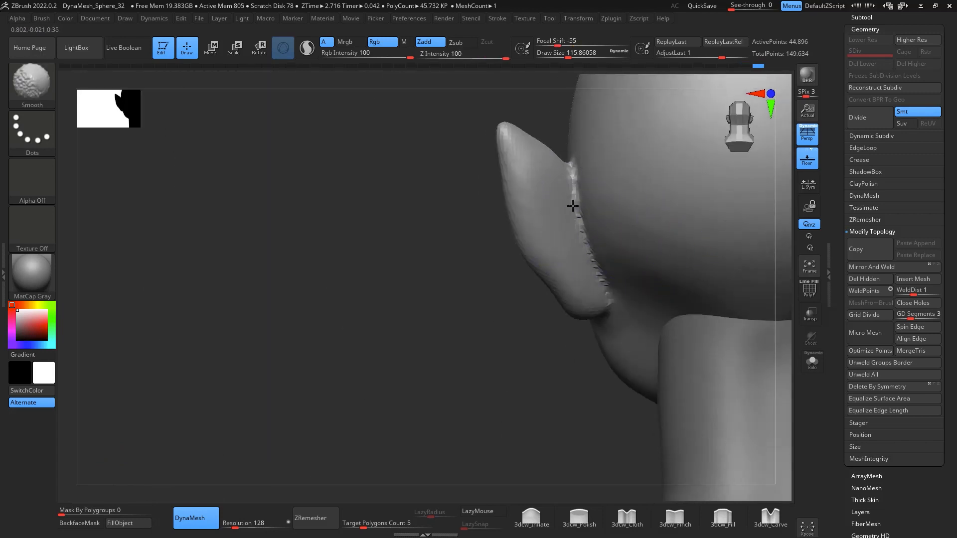
pyautogui.keyDown('shift'); pyautogui.moveTo(577, 167); pyautogui.dragTo(604, 318); pyautogui.keyUp('shift')
pyautogui.moveTo(538, 398); pyautogui.dragTo(558, 434)
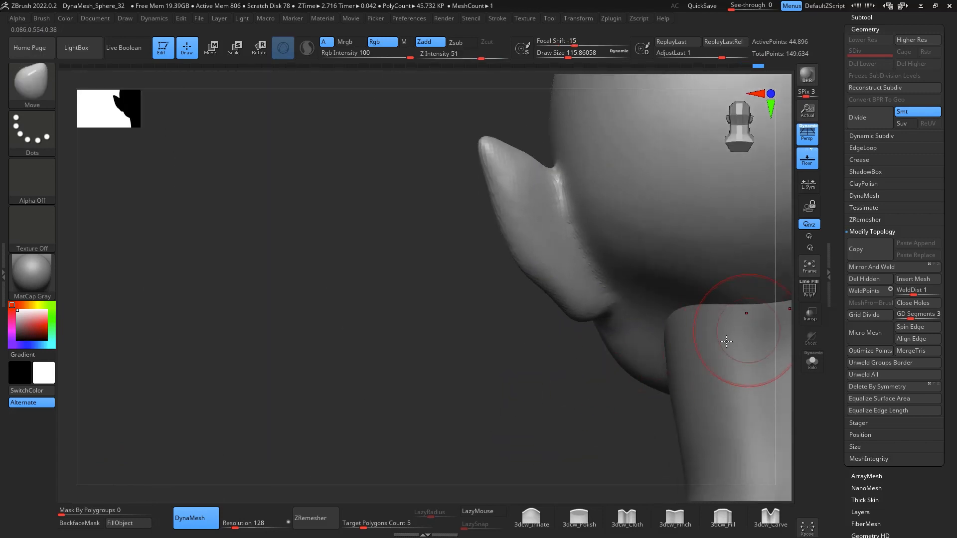
# Adjust the shape and placement of the elf ears with the Move brush at draw sizes of about 154 and 140
pyautogui.moveTo(653, 391)
pyautogui.mouseDown()
pyautogui.moveTo(712, 377)
pyautogui.moveTo(756, 389)
pyautogui.moveTo(662, 274)
pyautogui.moveTo(675, 235)
pyautogui.moveTo(587, 256)
pyautogui.moveTo(609, 267)
pyautogui.moveTo(596, 267)
pyautogui.mouseUp()
pyautogui.press('b')
pyautogui.press('m')
pyautogui.press('v')
pyautogui.hotkey('ctrl', 'z')
pyautogui.press('space')
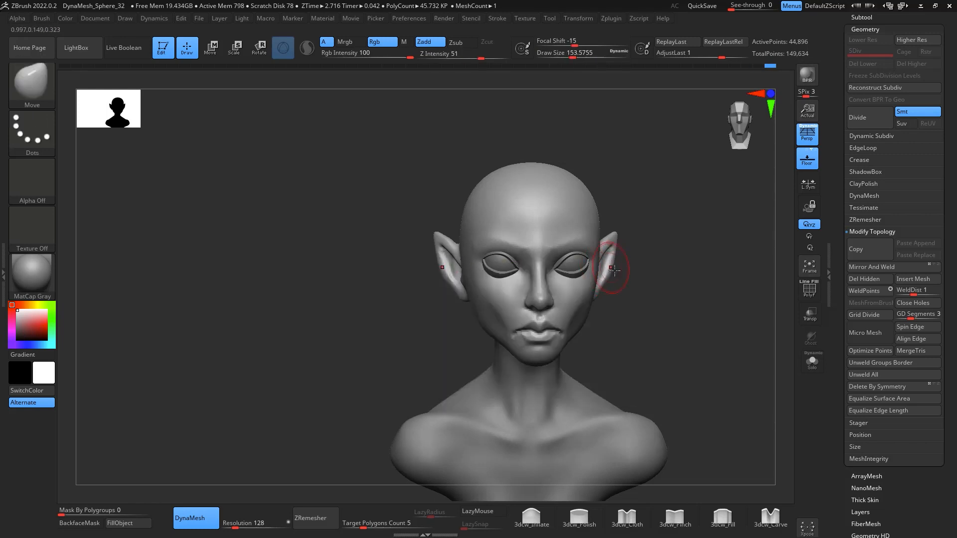
pyautogui.moveTo(669, 277)
pyautogui.mouseDown()
pyautogui.moveTo(624, 279)
pyautogui.moveTo(643, 314)
pyautogui.moveTo(637, 348)
pyautogui.moveTo(653, 339)
pyautogui.mouseUp()
pyautogui.hotkey('ctrl', 'z')
pyautogui.press('space')
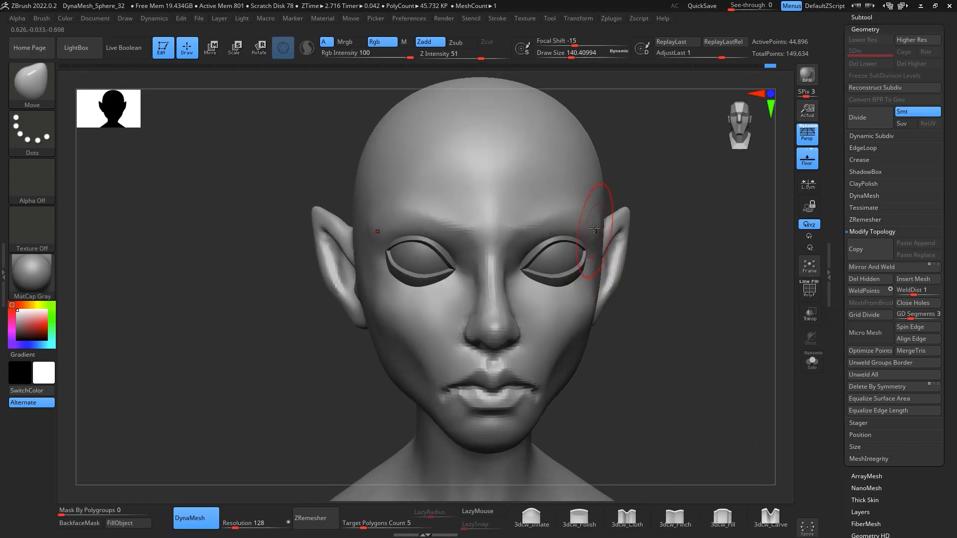
pyautogui.moveTo(696, 305); pyautogui.dragTo(679, 283)
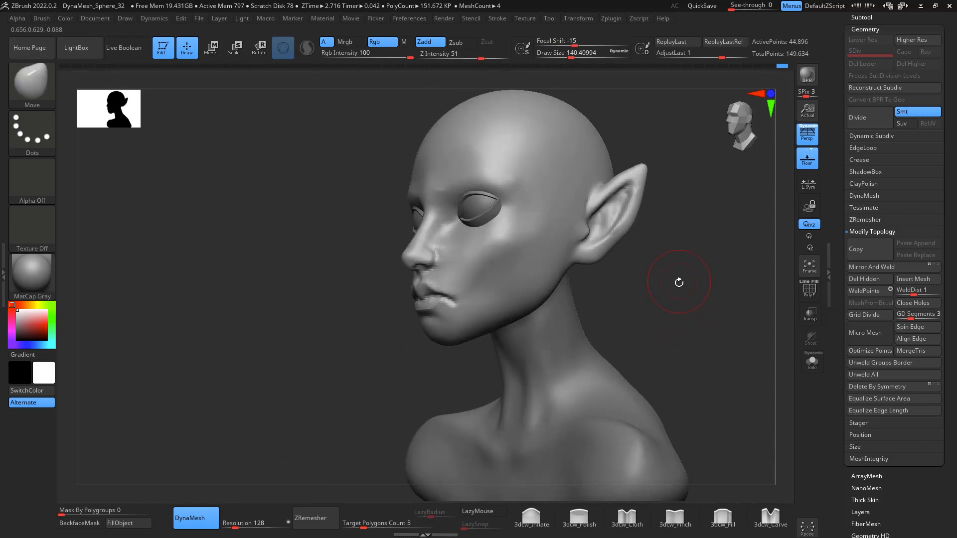
# Deepen the creases inside the ears with the DamStandard brush at a draw size of about 77
pyautogui.press('b')
pyautogui.press('d')
pyautogui.press('s')
pyautogui.press('space')
pyautogui.moveTo(610, 243); pyautogui.dragTo(605, 243)
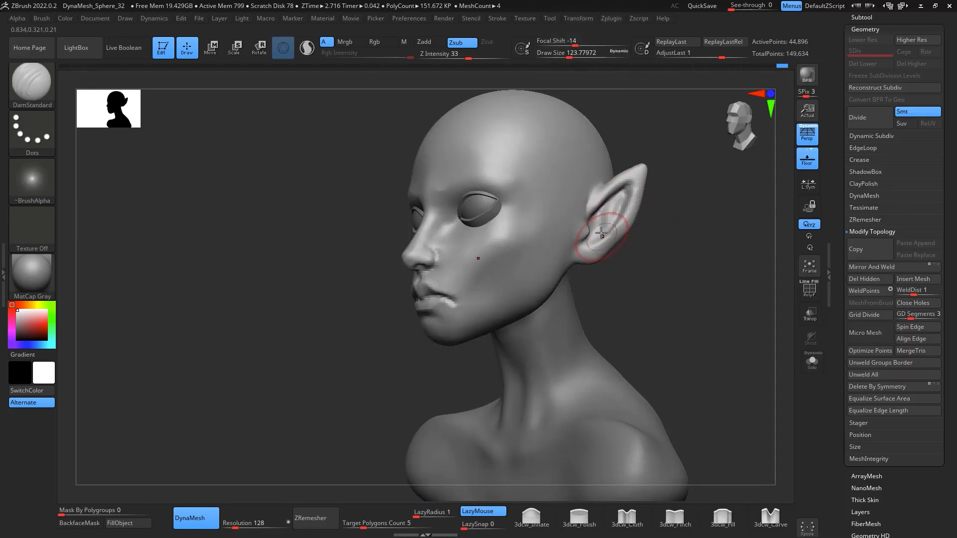
pyautogui.moveTo(671, 235)
pyautogui.mouseDown()
pyautogui.moveTo(687, 247)
pyautogui.moveTo(677, 266)
pyautogui.moveTo(634, 237)
pyautogui.mouseUp()
pyautogui.press('space')
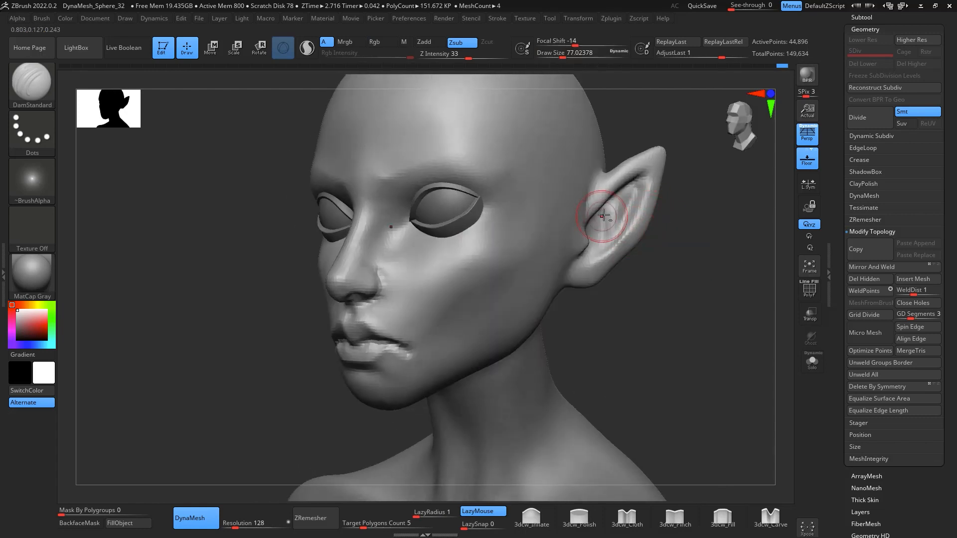
pyautogui.moveTo(675, 298); pyautogui.dragTo(711, 306)
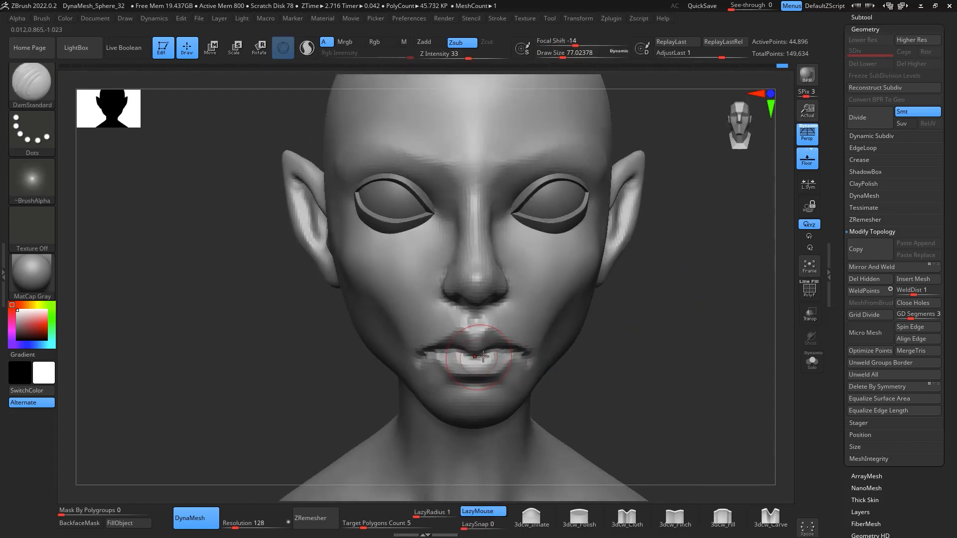
pyautogui.moveTo(659, 355)
pyautogui.mouseDown()
pyautogui.moveTo(690, 310)
pyautogui.moveTo(571, 315)
pyautogui.mouseUp()
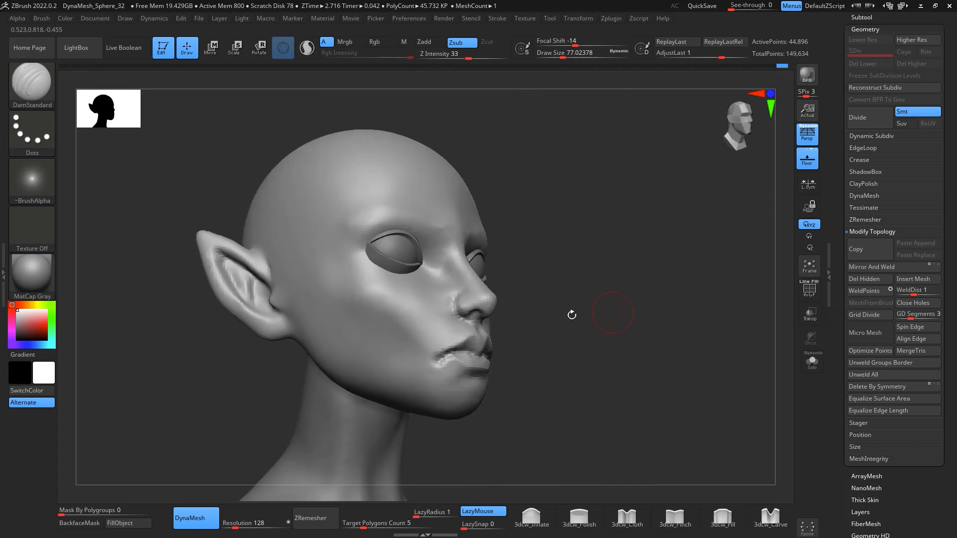
pyautogui.moveTo(638, 313)
pyautogui.mouseDown()
pyautogui.moveTo(673, 342)
pyautogui.moveTo(669, 331)
pyautogui.moveTo(681, 354)
pyautogui.moveTo(683, 335)
pyautogui.mouseUp()
pyautogui.keyDown('alt'); pyautogui.moveTo(671, 303); pyautogui.dragTo(667, 337); pyautogui.keyUp('alt')
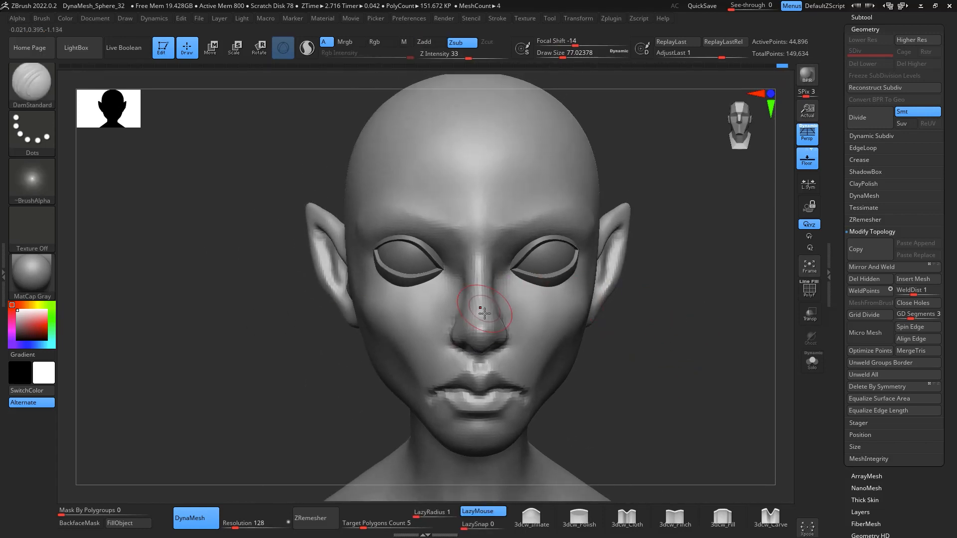
# Reshape the nostril wings on both sides of the nose with the Move brush at a draw size of about 77
pyautogui.press('b')
pyautogui.press('m')
pyautogui.press('v')
pyautogui.press('space')
pyautogui.moveTo(541, 340); pyautogui.dragTo(539, 339)
pyautogui.moveTo(629, 339)
pyautogui.mouseDown()
pyautogui.moveTo(551, 312)
pyautogui.moveTo(500, 327)
pyautogui.mouseUp()
pyautogui.press('space')
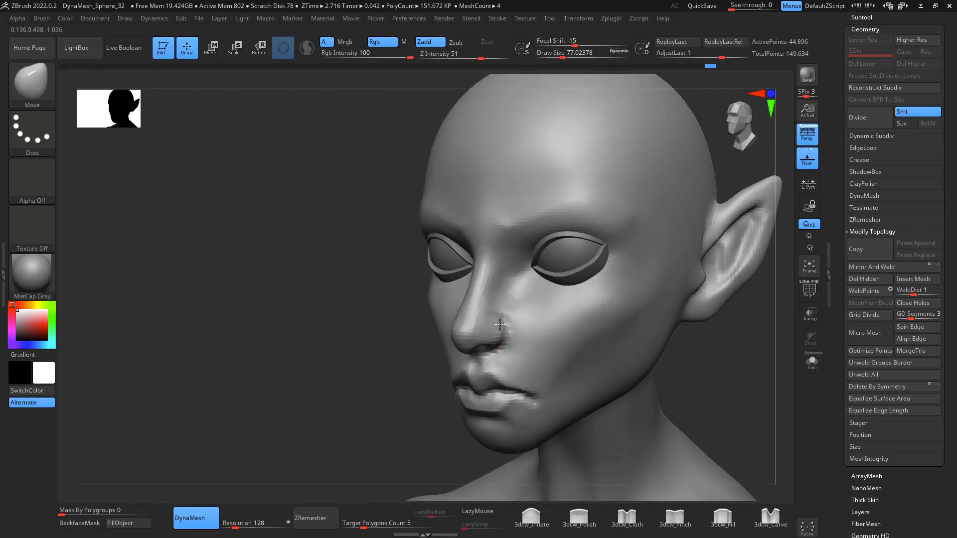
pyautogui.keyDown('shift'); pyautogui.moveTo(697, 366); pyautogui.dragTo(752, 378); pyautogui.keyUp('shift')
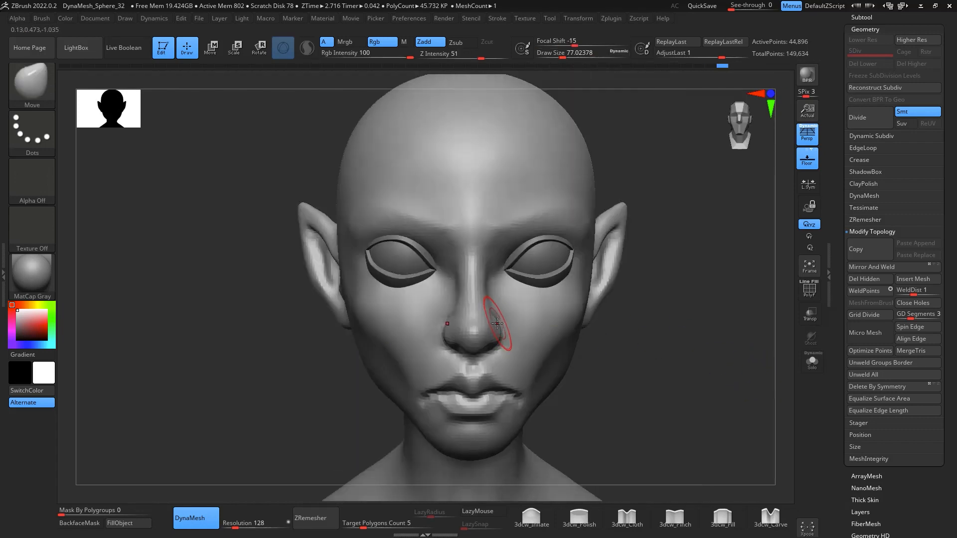
pyautogui.moveTo(505, 329); pyautogui.dragTo(505, 339)
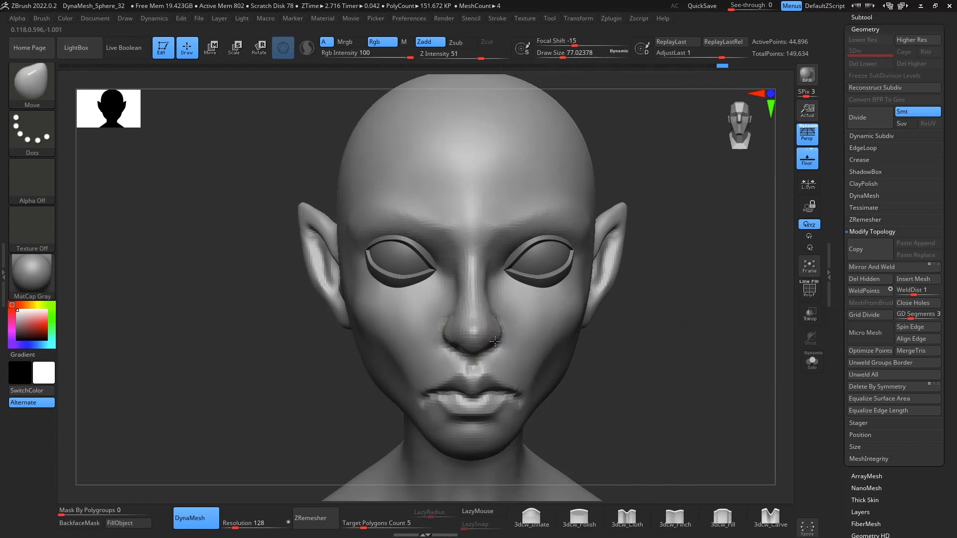
# Refine the nostrils and the sides of the nose with the Move brush at a draw size of about 39
pyautogui.moveTo(650, 380); pyautogui.dragTo(629, 420)
pyautogui.press('space')
pyautogui.moveTo(503, 339); pyautogui.dragTo(494, 339)
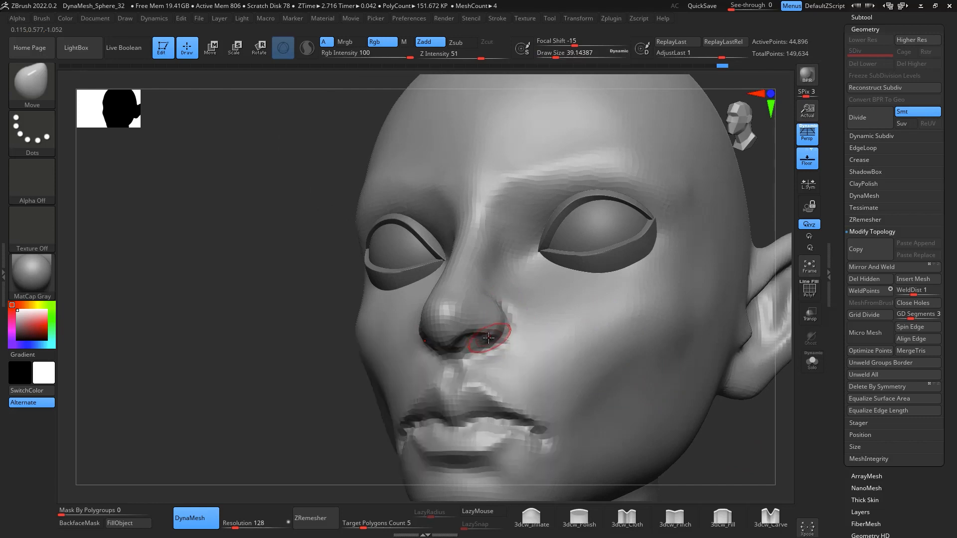
pyautogui.moveTo(713, 432); pyautogui.dragTo(759, 441)
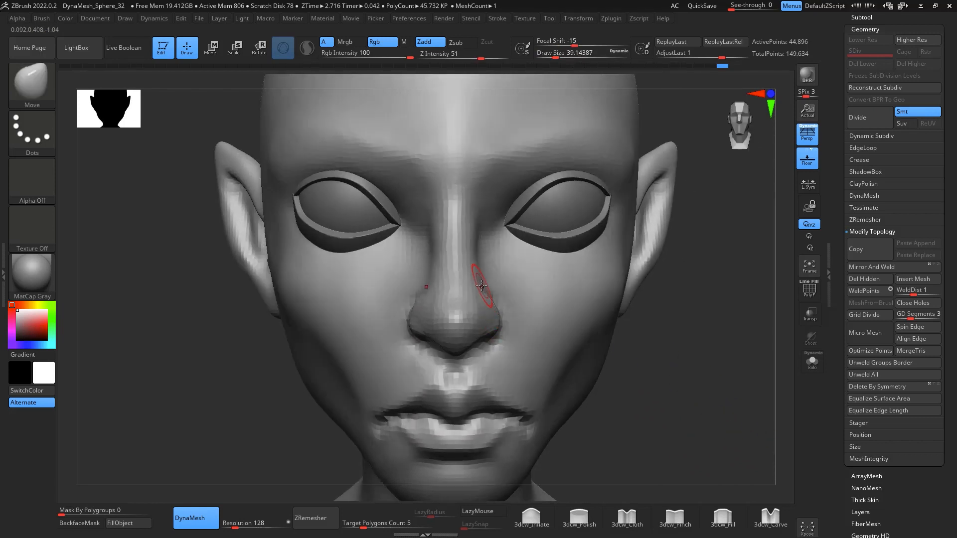
pyautogui.moveTo(565, 321); pyautogui.dragTo(489, 310)
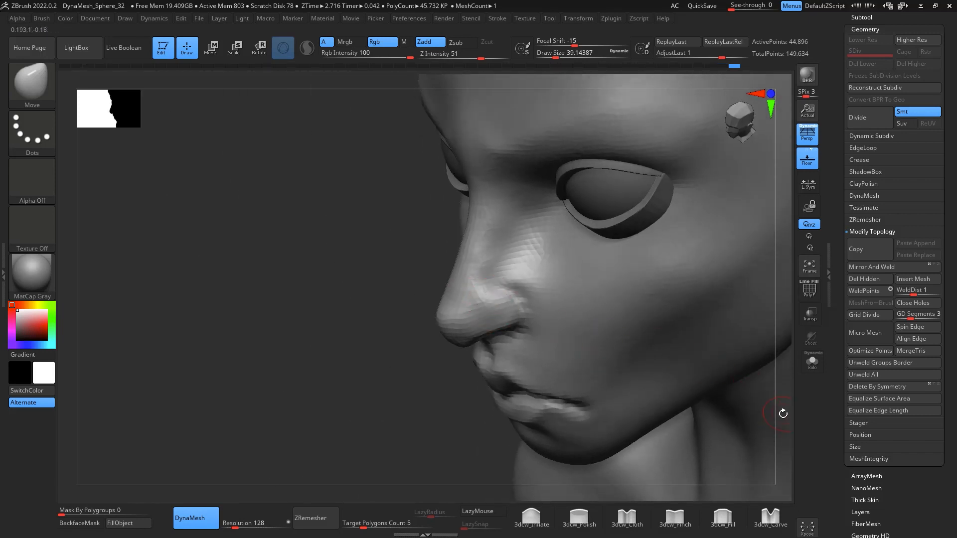
pyautogui.moveTo(783, 414); pyautogui.dragTo(630, 297)
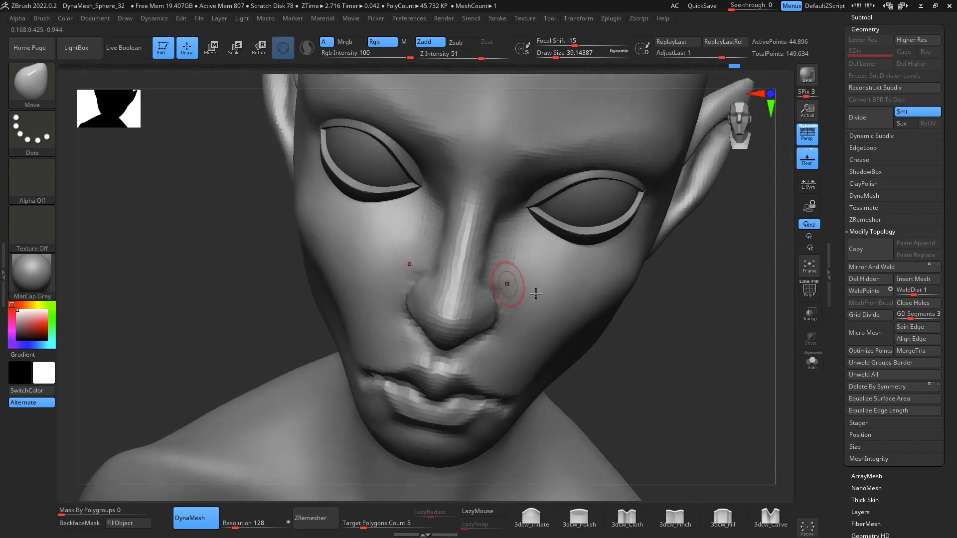
pyautogui.moveTo(535, 293); pyautogui.dragTo(586, 319)
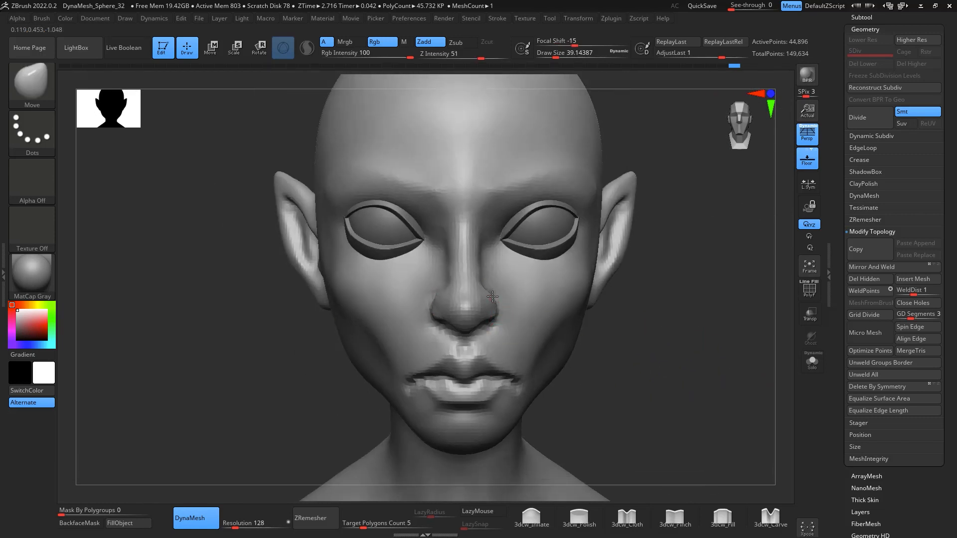
pyautogui.keyDown('alt'); pyautogui.moveTo(674, 391); pyautogui.dragTo(673, 362); pyautogui.keyUp('alt')
pyautogui.keyDown('alt'); pyautogui.moveTo(616, 359); pyautogui.dragTo(593, 316); pyautogui.keyUp('alt')
# Define the nose bridge and nostril edges with the 3dcw_Pinch brush at a draw size of about 65, smoothing around them
pyautogui.click(675, 519)
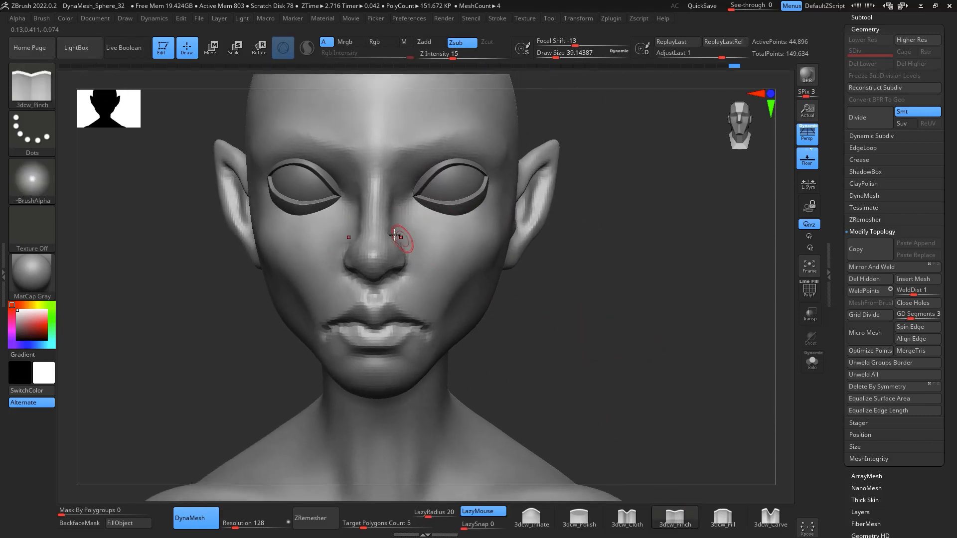
pyautogui.press('space')
pyautogui.moveTo(390, 235); pyautogui.dragTo(379, 177)
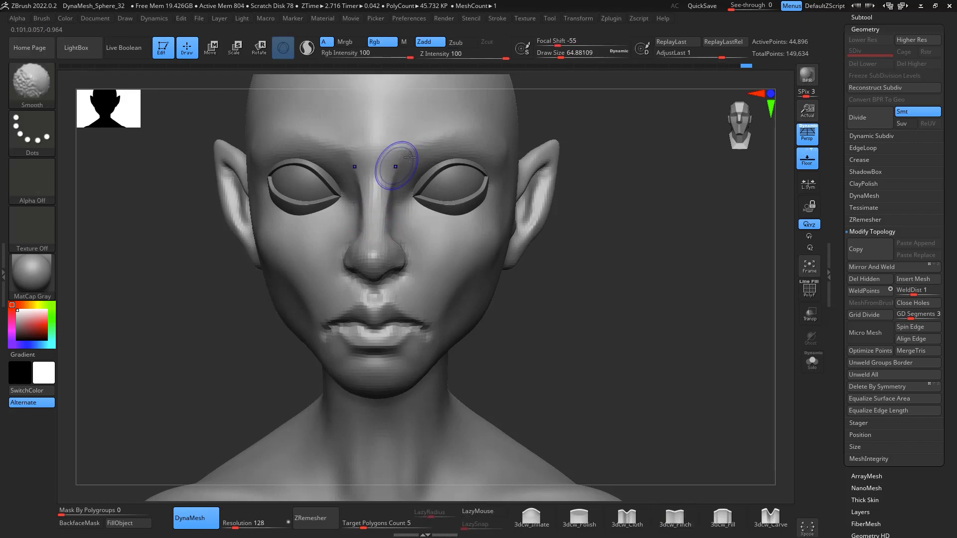
pyautogui.moveTo(571, 221)
pyautogui.mouseDown()
pyautogui.moveTo(634, 246)
pyautogui.moveTo(627, 254)
pyautogui.mouseUp()
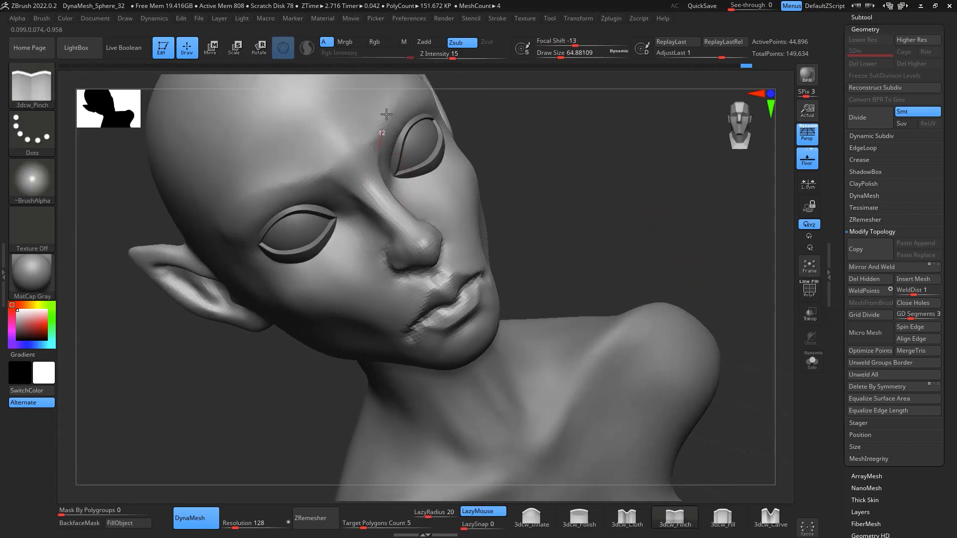
pyautogui.keyDown('shift'); pyautogui.moveTo(375, 177); pyautogui.dragTo(379, 131); pyautogui.keyUp('shift')
pyautogui.moveTo(549, 183); pyautogui.dragTo(491, 214)
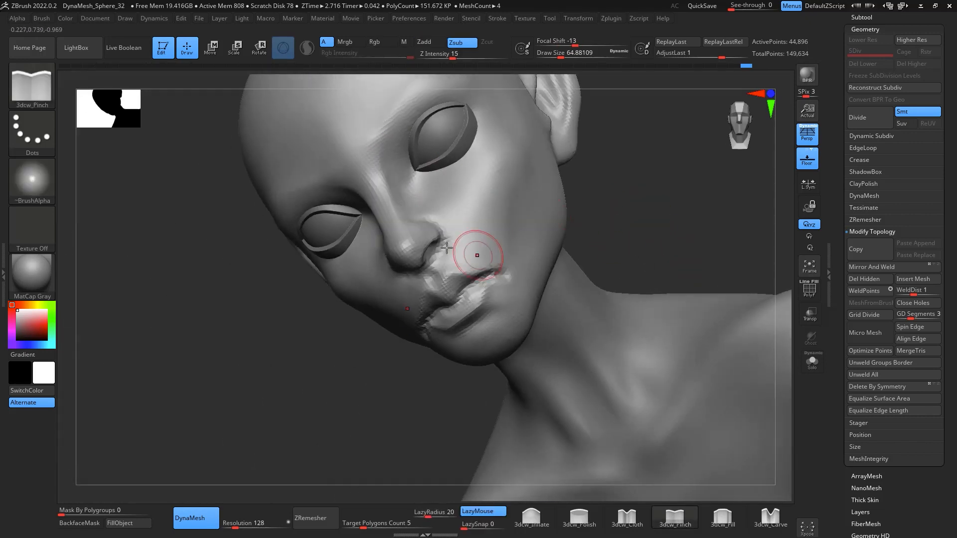
pyautogui.keyDown('shift'); pyautogui.moveTo(475, 254); pyautogui.dragTo(498, 272); pyautogui.keyUp('shift')
pyautogui.keyDown('shift'); pyautogui.moveTo(605, 175); pyautogui.dragTo(709, 190); pyautogui.keyUp('shift')
pyautogui.keyDown('alt'); pyautogui.moveTo(705, 291); pyautogui.dragTo(538, 278); pyautogui.keyUp('alt')
pyautogui.moveTo(621, 259)
pyautogui.mouseDown()
pyautogui.moveTo(664, 259)
pyautogui.moveTo(649, 265)
pyautogui.moveTo(668, 273)
pyautogui.moveTo(673, 256)
pyautogui.moveTo(721, 263)
pyautogui.moveTo(686, 224)
pyautogui.moveTo(685, 190)
pyautogui.moveTo(633, 230)
pyautogui.mouseUp()
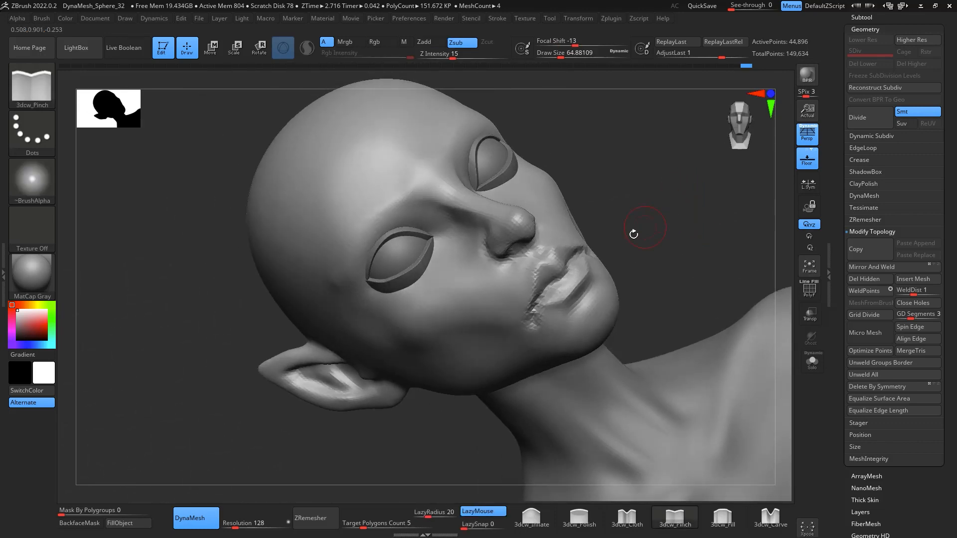
# Build up volume at the mouth corners with ClayBuildup at a draw size of about 56 and smooth it
pyautogui.press('b')
pyautogui.press('c')
pyautogui.press('b')
pyautogui.press('space')
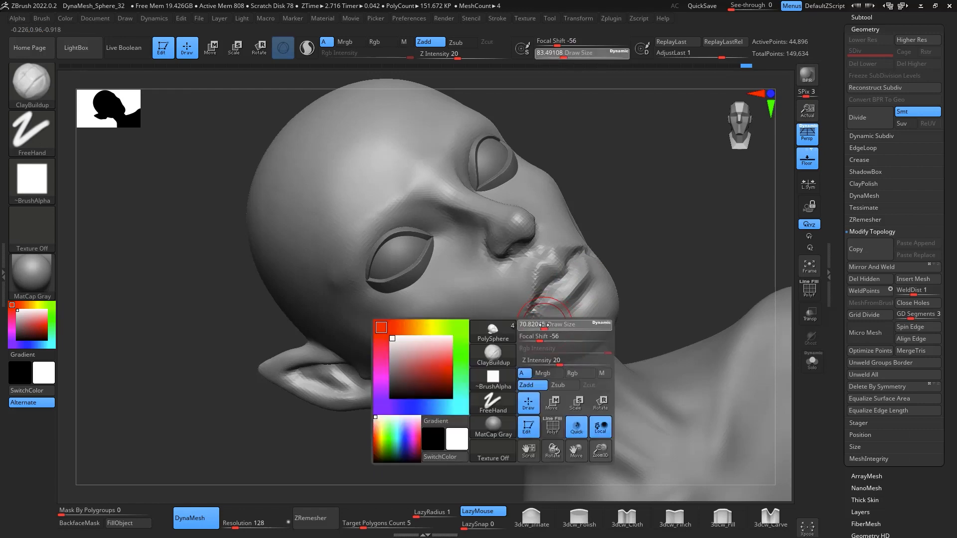
pyautogui.moveTo(545, 325); pyautogui.dragTo(542, 325)
pyautogui.press('space')
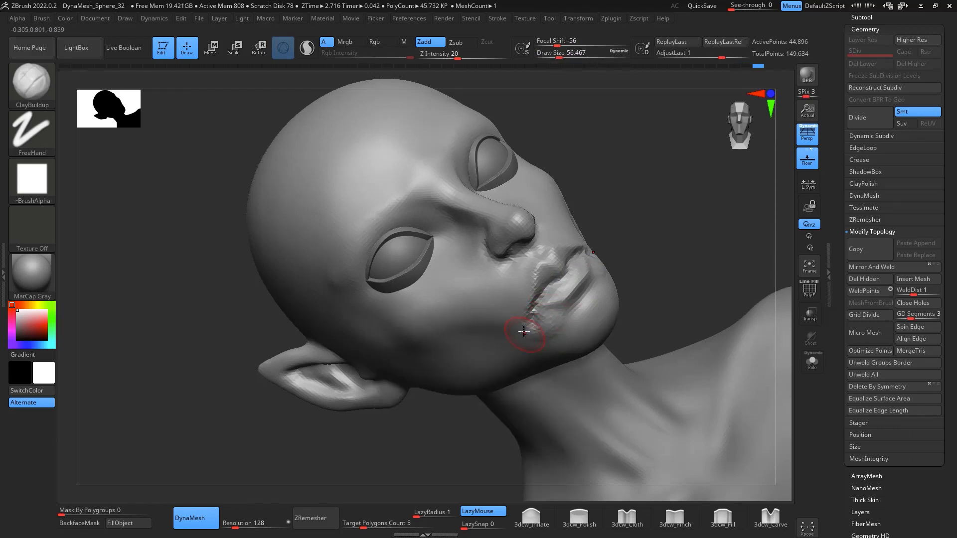
pyautogui.press('shift')
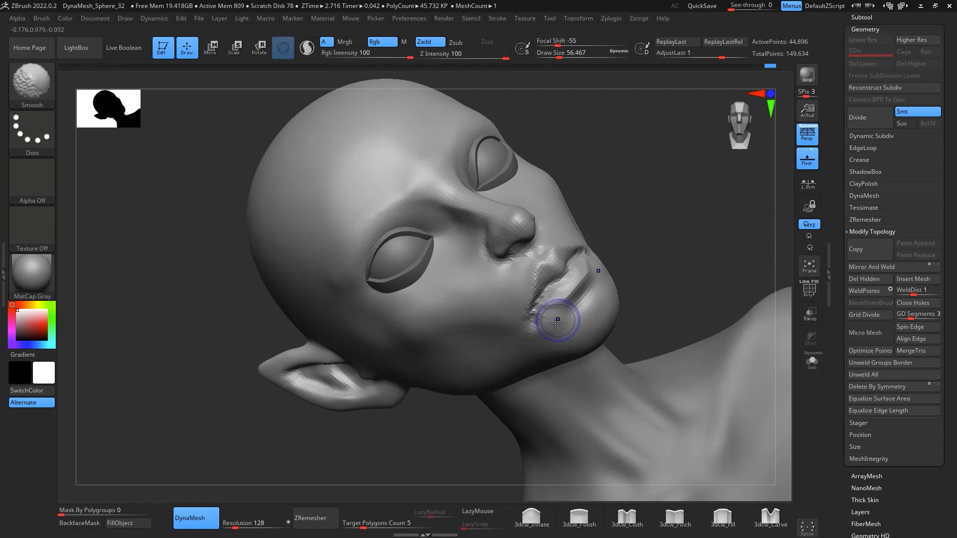
# Fill the area beside the lips with ClayBuildup at a draw size of about 41 and blend it into the cheek
pyautogui.moveTo(656, 225)
pyautogui.mouseDown()
pyautogui.moveTo(707, 242)
pyautogui.moveTo(555, 391)
pyautogui.moveTo(586, 390)
pyautogui.moveTo(665, 274)
pyautogui.moveTo(683, 329)
pyautogui.moveTo(689, 273)
pyautogui.moveTo(675, 250)
pyautogui.moveTo(651, 258)
pyautogui.mouseUp()
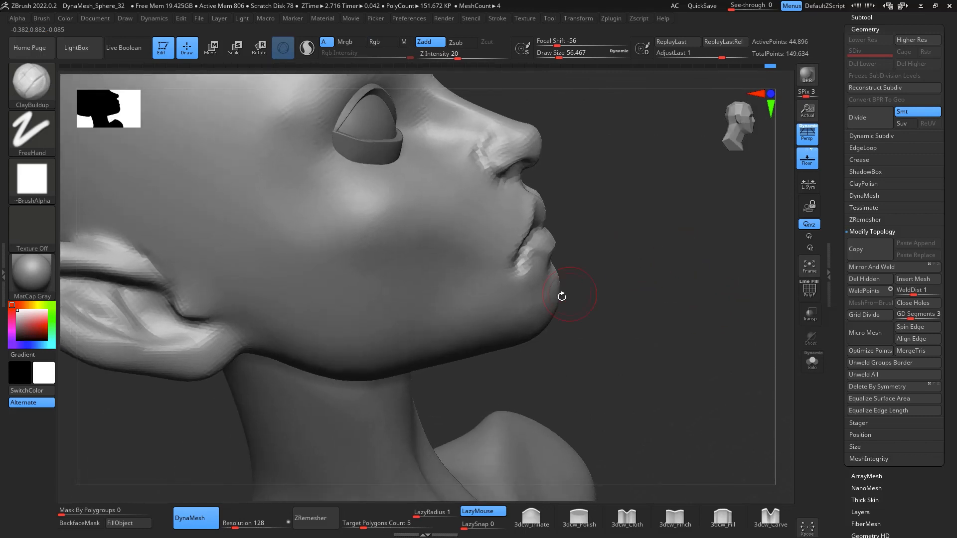
pyautogui.press('space')
pyautogui.moveTo(503, 288); pyautogui.dragTo(500, 289)
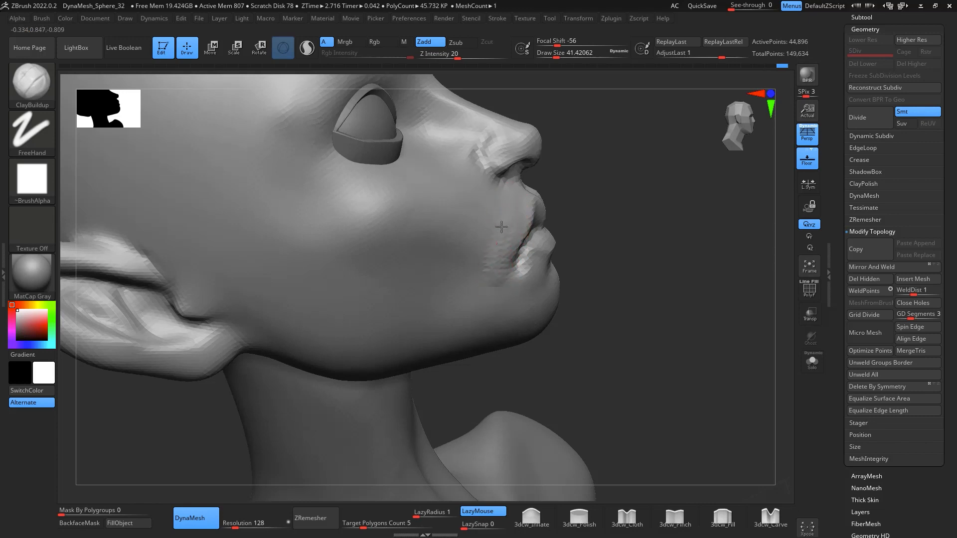
pyautogui.press('shift')
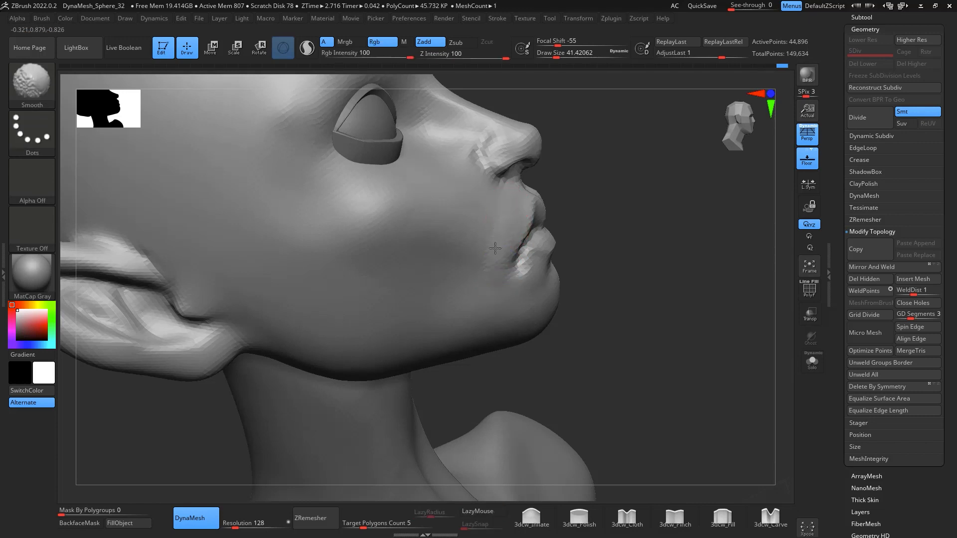
pyautogui.keyDown('shift'); pyautogui.moveTo(495, 248); pyautogui.dragTo(518, 270); pyautogui.keyUp('shift')
pyautogui.moveTo(575, 270)
pyautogui.mouseDown()
pyautogui.moveTo(718, 278)
pyautogui.moveTo(729, 303)
pyautogui.moveTo(553, 292)
pyautogui.mouseUp()
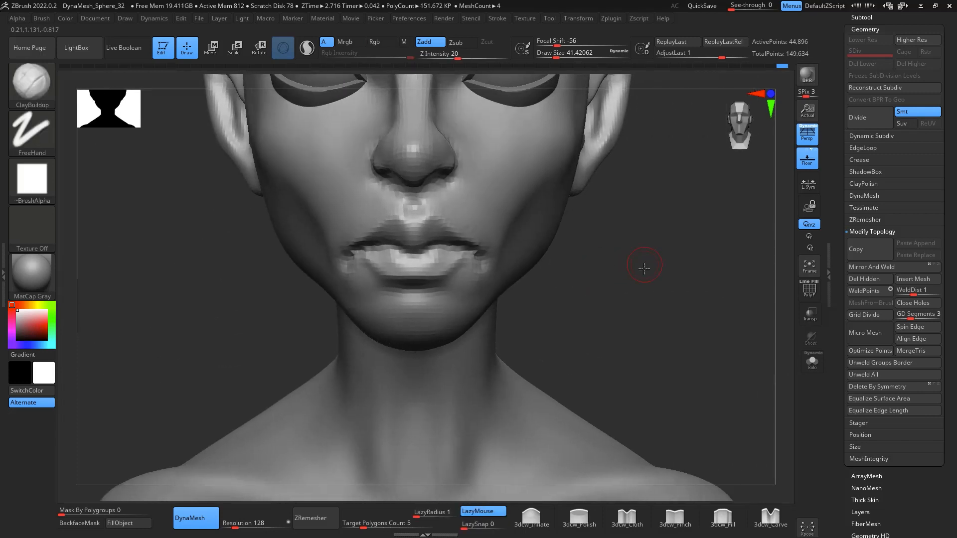
pyautogui.moveTo(644, 268)
pyautogui.mouseDown()
pyautogui.moveTo(528, 258)
pyautogui.moveTo(549, 273)
pyautogui.moveTo(651, 257)
pyautogui.moveTo(421, 306)
pyautogui.mouseUp()
pyautogui.press('shift')
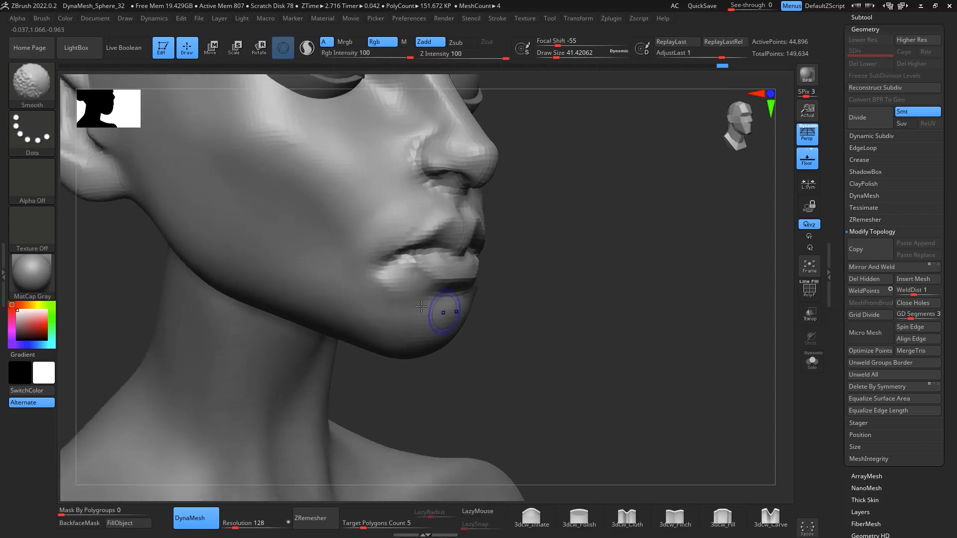
# Carve the line between the lips out to the mouth corners with DamStandard at a draw size of 28.75
pyautogui.moveTo(692, 294)
pyautogui.keyDown('shift'); pyautogui.mouseDown()
pyautogui.moveTo(669, 297)
pyautogui.moveTo(671, 250)
pyautogui.mouseUp(); pyautogui.keyUp('shift')
pyautogui.keyDown('alt'); pyautogui.moveTo(653, 294); pyautogui.dragTo(649, 255); pyautogui.keyUp('alt')
pyautogui.moveTo(623, 282)
pyautogui.mouseDown()
pyautogui.moveTo(709, 282)
pyautogui.moveTo(648, 280)
pyautogui.moveTo(672, 250)
pyautogui.moveTo(687, 292)
pyautogui.moveTo(662, 271)
pyautogui.mouseUp()
pyautogui.keyDown('alt'); pyautogui.moveTo(679, 223); pyautogui.dragTo(699, 276); pyautogui.keyUp('alt')
pyautogui.keyDown('alt'); pyautogui.moveTo(501, 133); pyautogui.dragTo(698, 269); pyautogui.keyUp('alt')
pyautogui.moveTo(698, 269); pyautogui.dragTo(611, 192)
pyautogui.press('b')
pyautogui.press('d')
pyautogui.press('s')
pyautogui.press('space')
pyautogui.moveTo(636, 323); pyautogui.dragTo(633, 322)
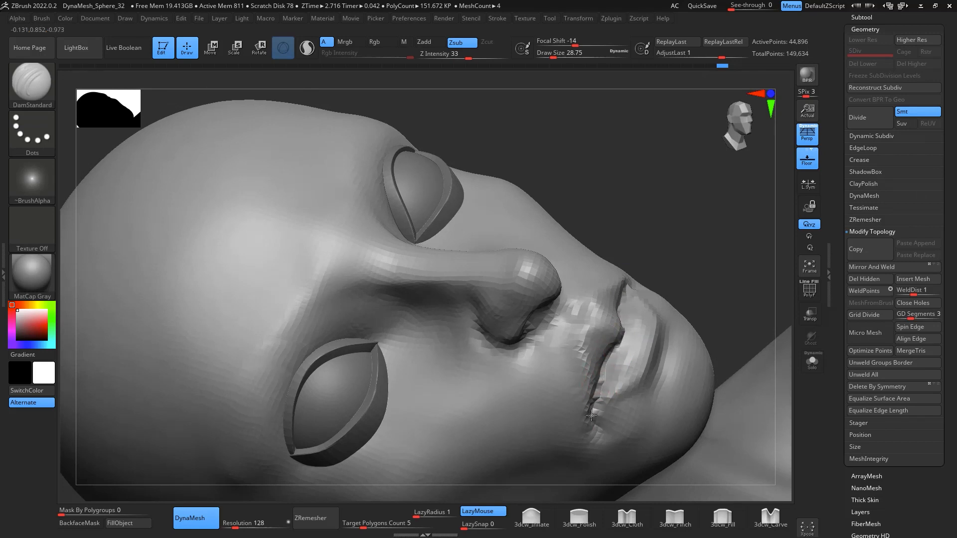
pyautogui.keyDown('shift'); pyautogui.moveTo(621, 340); pyautogui.dragTo(602, 396); pyautogui.keyUp('shift')
pyautogui.moveTo(698, 191)
pyautogui.mouseDown()
pyautogui.moveTo(741, 211)
pyautogui.moveTo(782, 284)
pyautogui.moveTo(794, 170)
pyautogui.mouseUp()
pyautogui.moveTo(628, 459); pyautogui.dragTo(751, 314)
pyautogui.moveTo(767, 355)
pyautogui.keyDown('alt'); pyautogui.mouseDown()
pyautogui.moveTo(661, 305)
pyautogui.moveTo(698, 315)
pyautogui.moveTo(716, 289)
pyautogui.moveTo(713, 318)
pyautogui.moveTo(714, 300)
pyautogui.moveTo(665, 306)
pyautogui.moveTo(686, 331)
pyautogui.moveTo(656, 356)
pyautogui.mouseUp(); pyautogui.keyUp('alt')
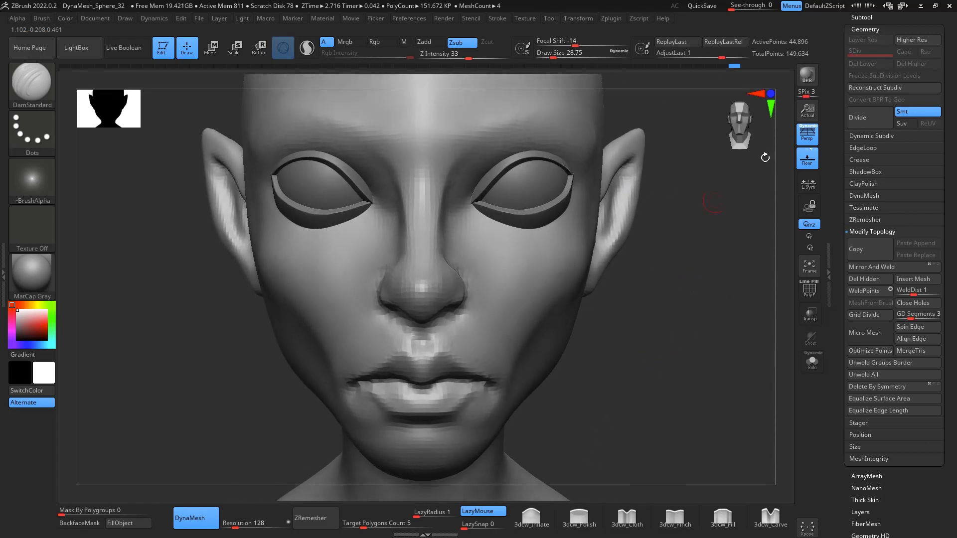
# Move the eyeball subtool PM3D_Sphere3D1_1 up the subtool list so it sits directly below the head
pyautogui.click(862, 18)
pyautogui.click(890, 101)
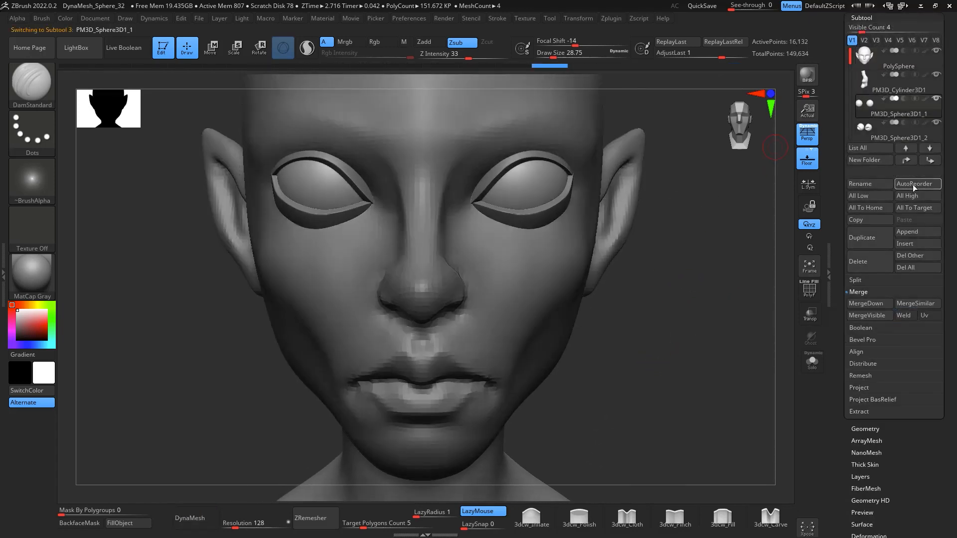
pyautogui.click(906, 161)
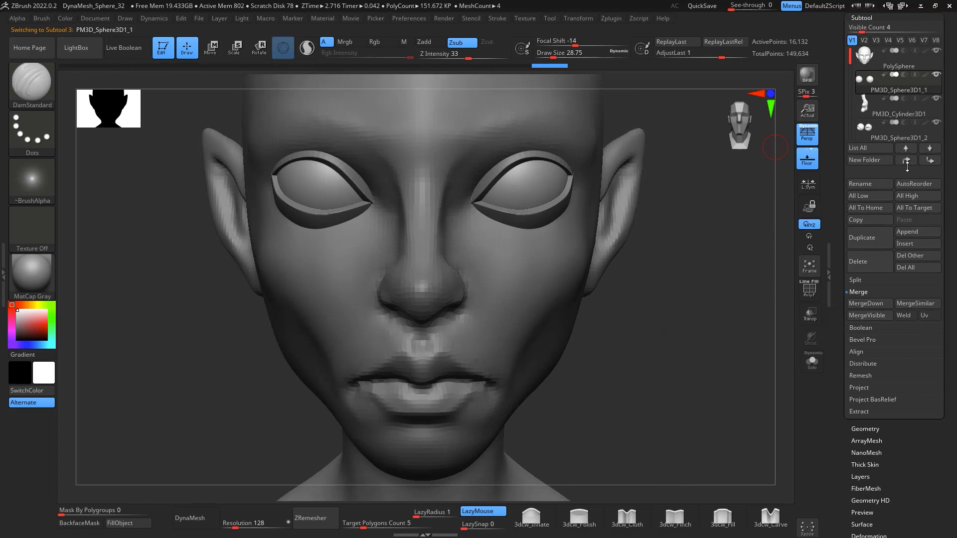
# Merge the head subtool down with the eyeball subtool PM3D_Sphere3D1_1
pyautogui.click(898, 67)
pyautogui.keyDown('alt'); pyautogui.moveTo(684, 279); pyautogui.dragTo(687, 329); pyautogui.keyUp('alt')
pyautogui.click(869, 84)
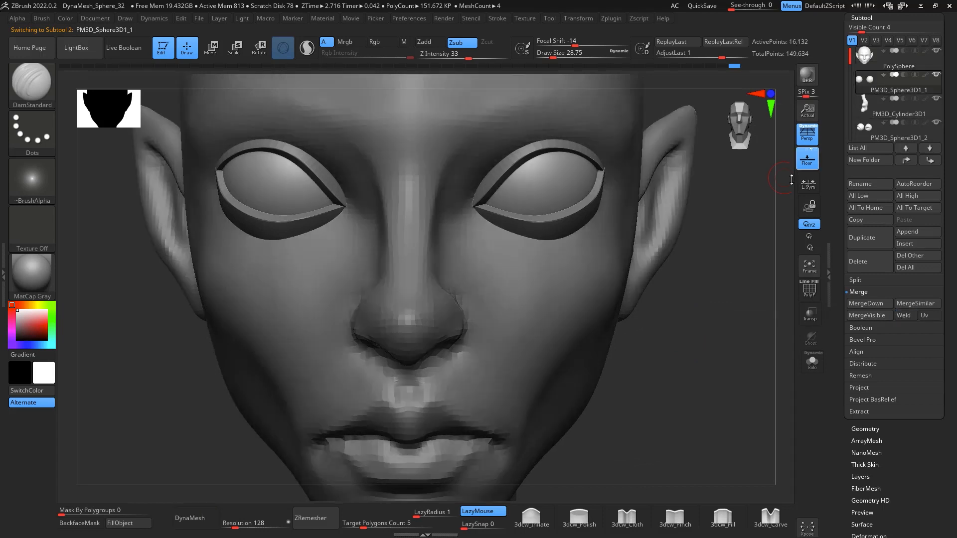
pyautogui.keyDown('alt'); pyautogui.moveTo(739, 328); pyautogui.dragTo(712, 271); pyautogui.keyUp('alt')
pyautogui.click(867, 303)
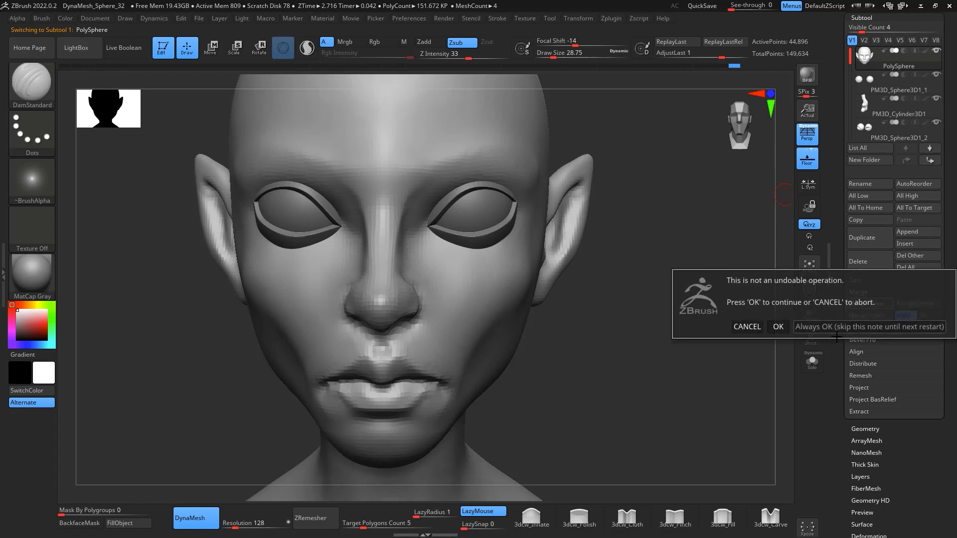
pyautogui.click(778, 327)
# Split the merged head subtool into similar parts to separate the eyeballs from the head
pyautogui.moveTo(697, 387)
pyautogui.mouseDown()
pyautogui.moveTo(717, 378)
pyautogui.moveTo(707, 397)
pyautogui.mouseUp()
pyautogui.press('ctrl')
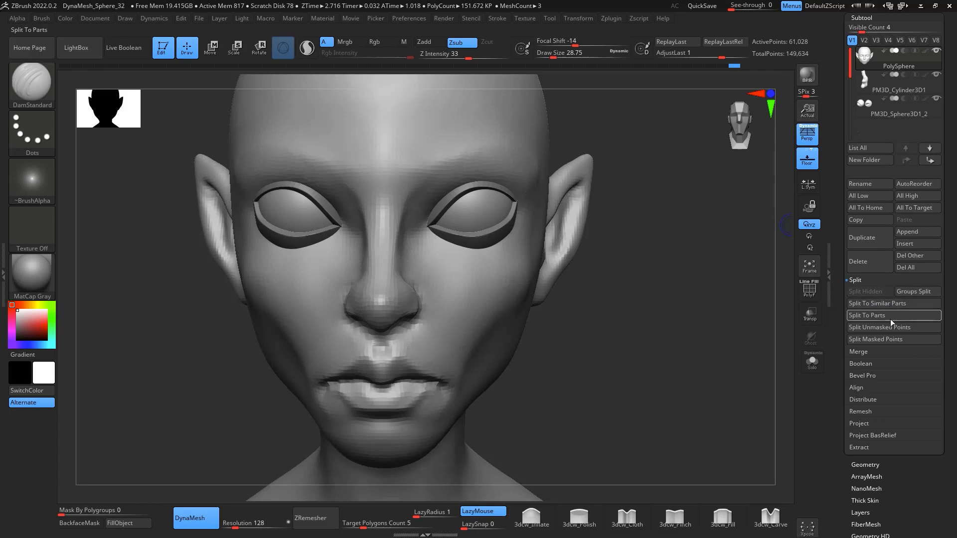
pyautogui.click(896, 303)
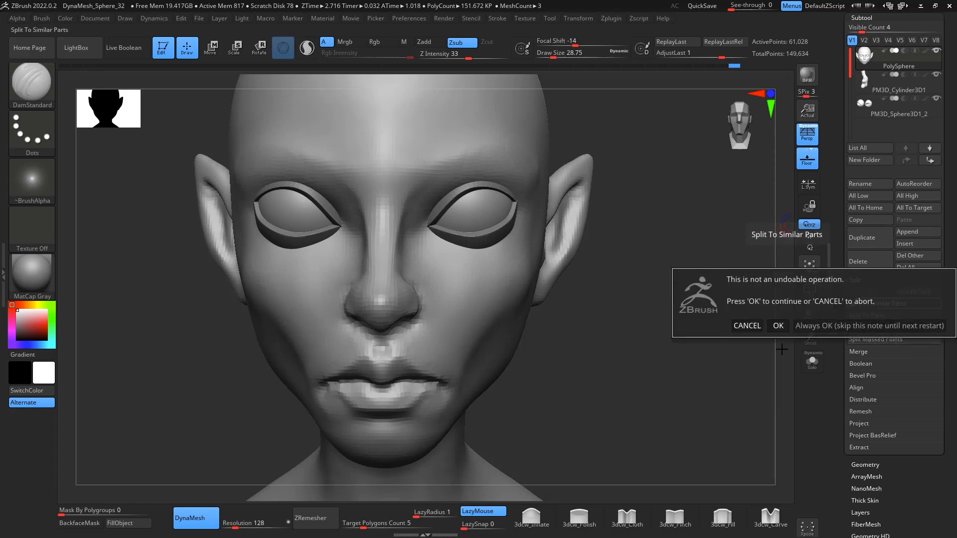
pyautogui.click(778, 325)
# Move the eyelid subtool PM3D_Sphere3D1_2 directly below the head and merge the head down with it
pyautogui.click(883, 133)
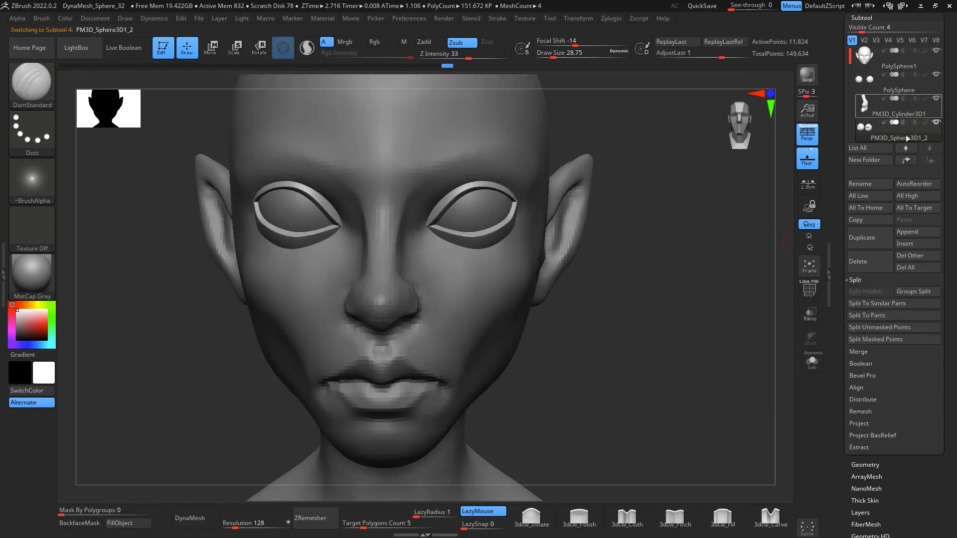
pyautogui.click(906, 160)
pyautogui.click(906, 160)
pyautogui.click(912, 67)
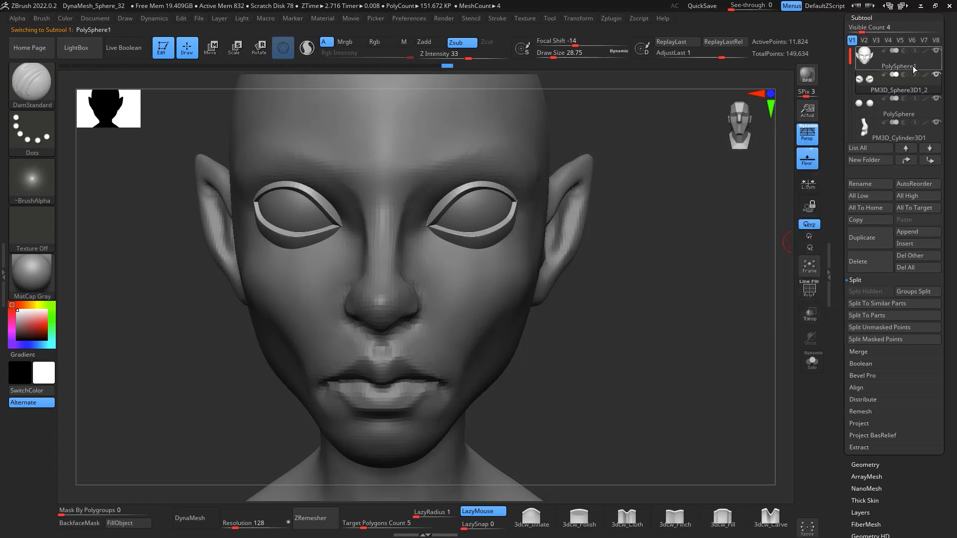
pyautogui.click(871, 352)
pyautogui.click(878, 304)
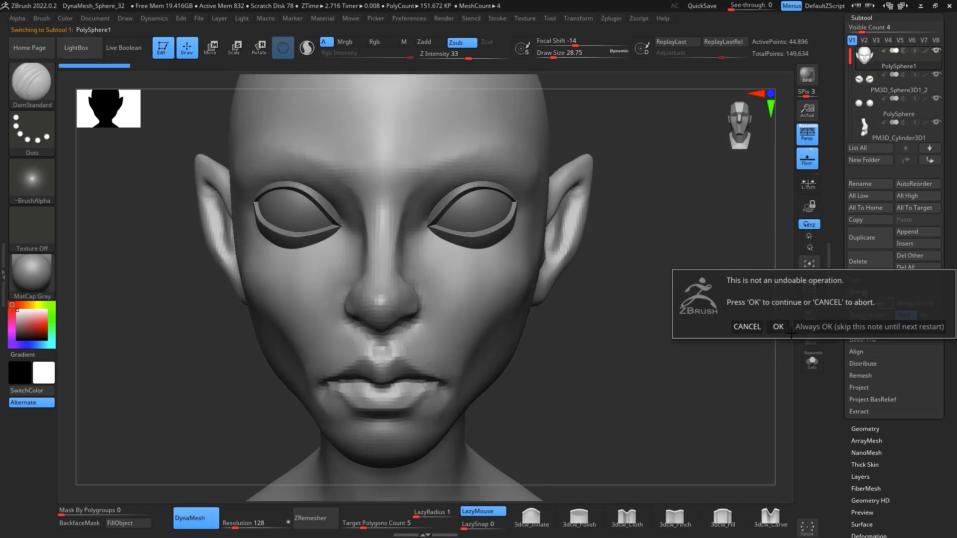
pyautogui.click(780, 327)
# Subdivide the merged head and eyelid mesh once
pyautogui.moveTo(668, 462)
pyautogui.mouseDown()
pyautogui.moveTo(707, 369)
pyautogui.moveTo(694, 376)
pyautogui.moveTo(699, 359)
pyautogui.moveTo(726, 372)
pyautogui.moveTo(710, 387)
pyautogui.moveTo(712, 366)
pyautogui.mouseUp()
pyautogui.moveTo(703, 366)
pyautogui.mouseDown()
pyautogui.moveTo(726, 327)
pyautogui.moveTo(709, 360)
pyautogui.moveTo(708, 344)
pyautogui.mouseUp()
pyautogui.hotkey('ctrl', 'z')
pyautogui.press('ctrl')
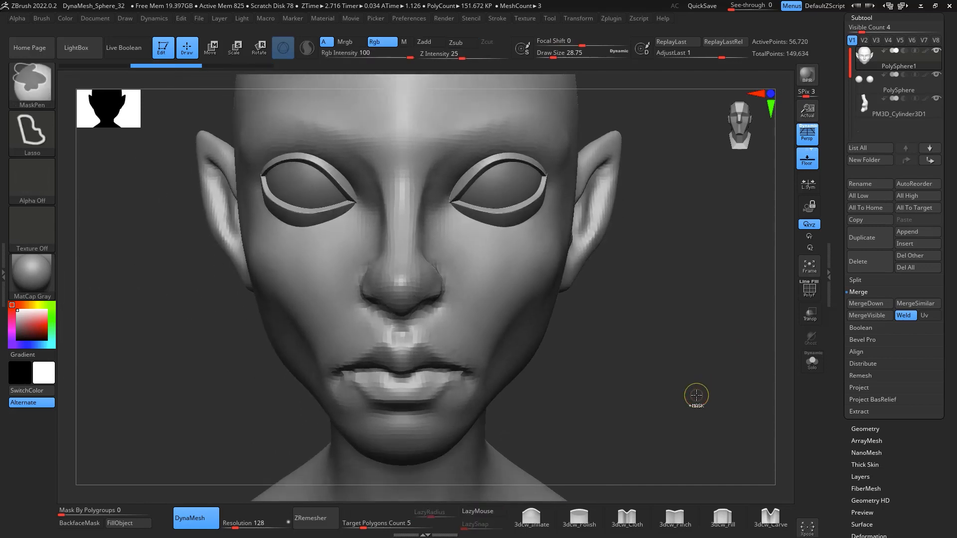
pyautogui.hotkey('ctrl', 'z')
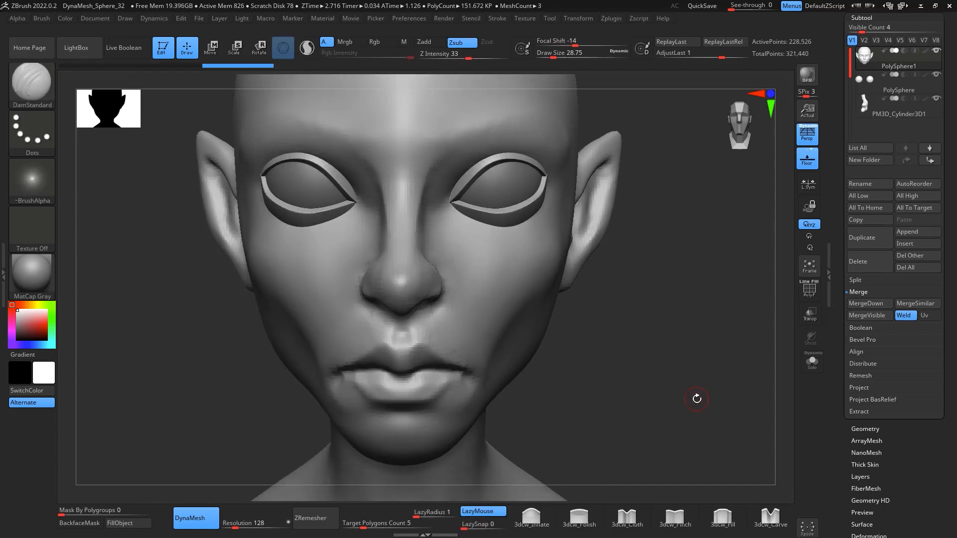
# Remesh the merged head with DynaMesh at a resolution of 512
pyautogui.keyDown('alt'); pyautogui.moveTo(696, 399); pyautogui.dragTo(694, 384); pyautogui.keyUp('alt')
pyautogui.click(257, 522)
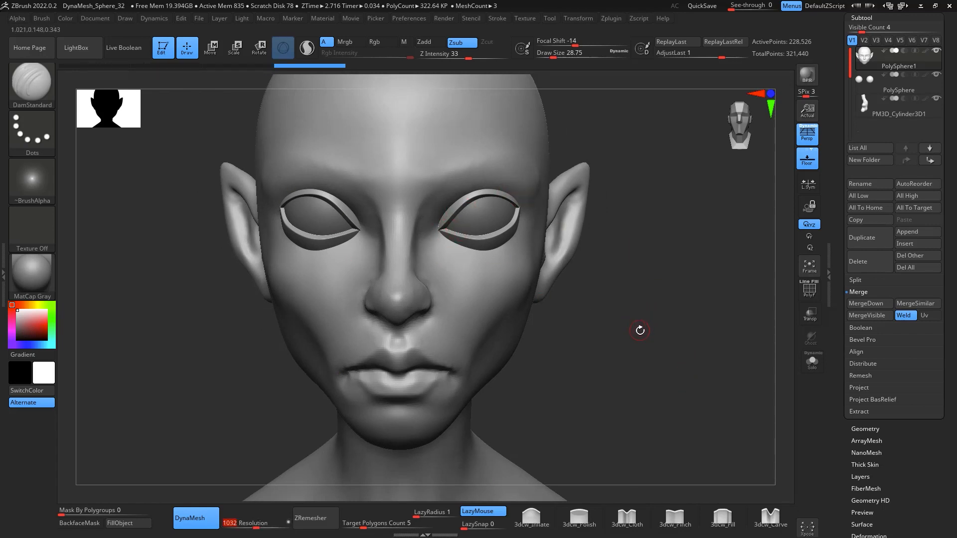
pyautogui.keyDown('ctrl'); pyautogui.moveTo(669, 283); pyautogui.dragTo(651, 319); pyautogui.keyUp('ctrl')
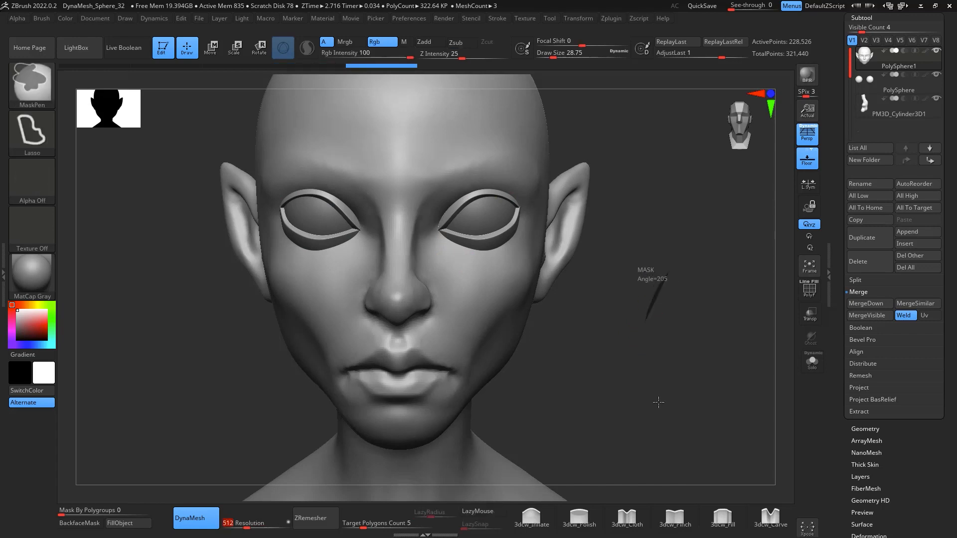
pyautogui.moveTo(662, 353); pyautogui.dragTo(748, 342)
# Smooth the seam where the eyelids join the face at a draw size of 28.75
pyautogui.moveTo(653, 244); pyautogui.dragTo(621, 228)
pyautogui.press('shift')
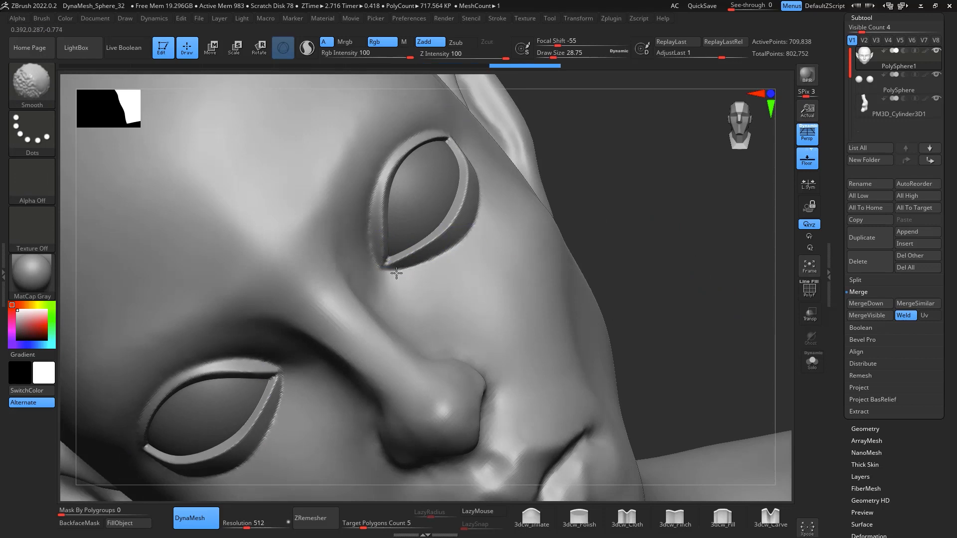
pyautogui.moveTo(592, 184)
pyautogui.mouseDown()
pyautogui.moveTo(696, 254)
pyautogui.moveTo(688, 222)
pyautogui.moveTo(744, 253)
pyautogui.mouseUp()
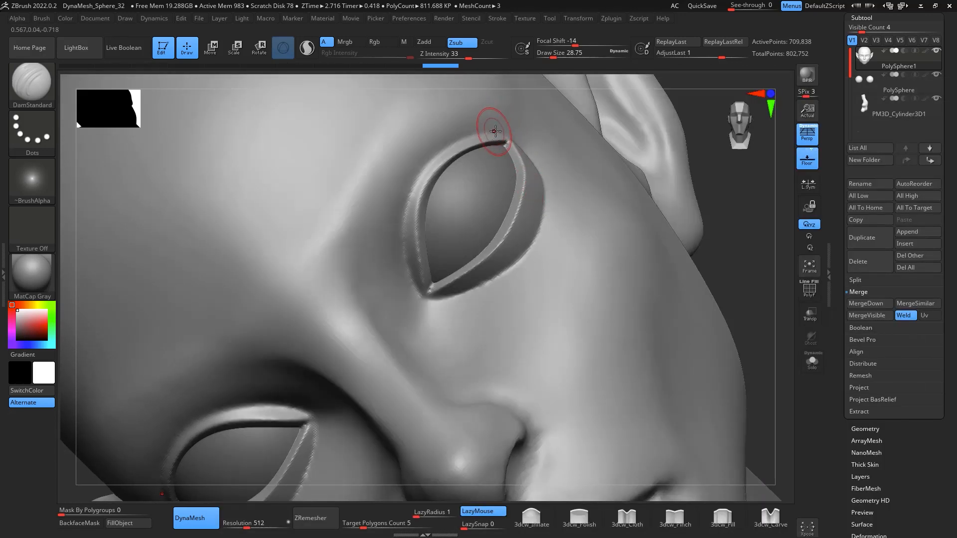
# Carve a crease along the upper eyelid with DamStandard at LazyRadius 21 and soften it with Smooth
pyautogui.moveTo(421, 514); pyautogui.dragTo(430, 515)
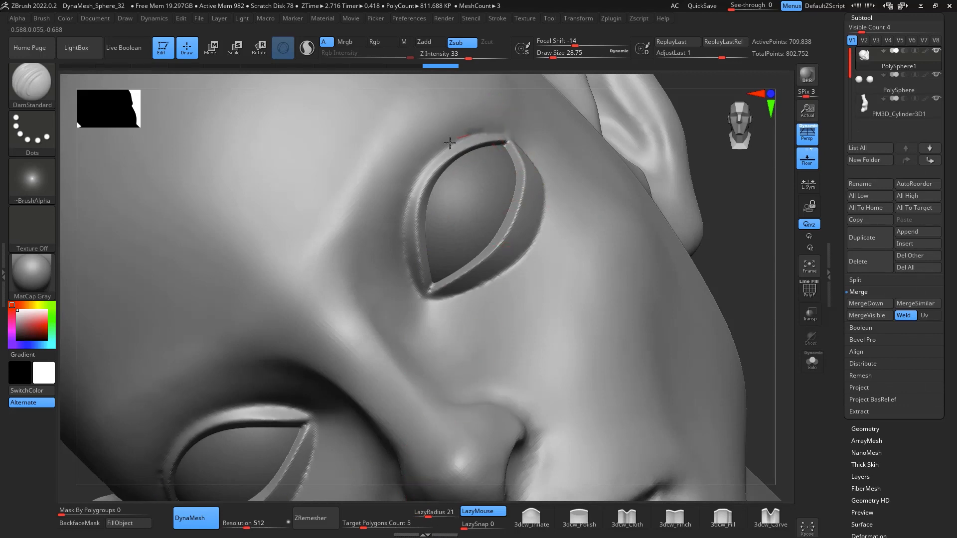
pyautogui.moveTo(419, 173)
pyautogui.mouseDown()
pyautogui.moveTo(405, 231)
pyautogui.moveTo(427, 296)
pyautogui.mouseUp()
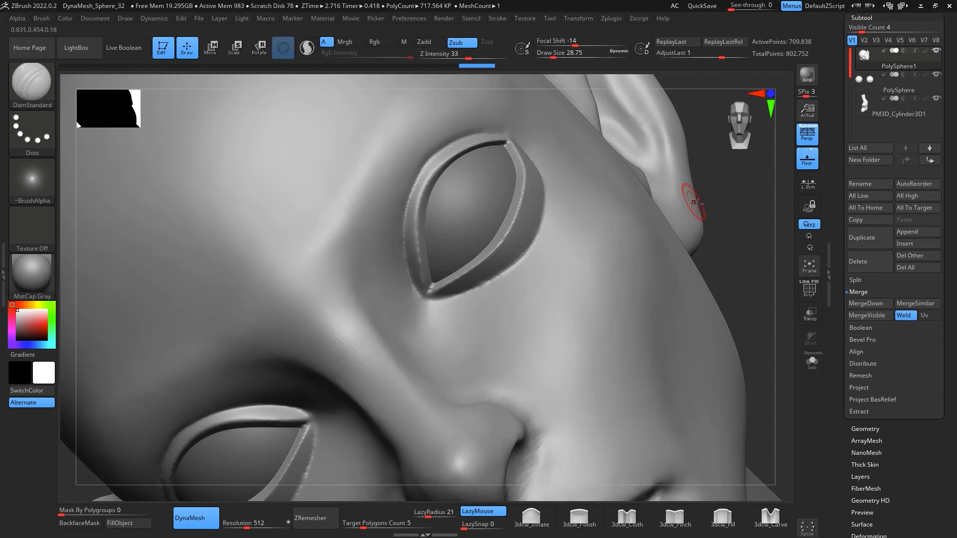
pyautogui.moveTo(758, 232)
pyautogui.mouseDown()
pyautogui.moveTo(762, 248)
pyautogui.moveTo(705, 222)
pyautogui.mouseUp()
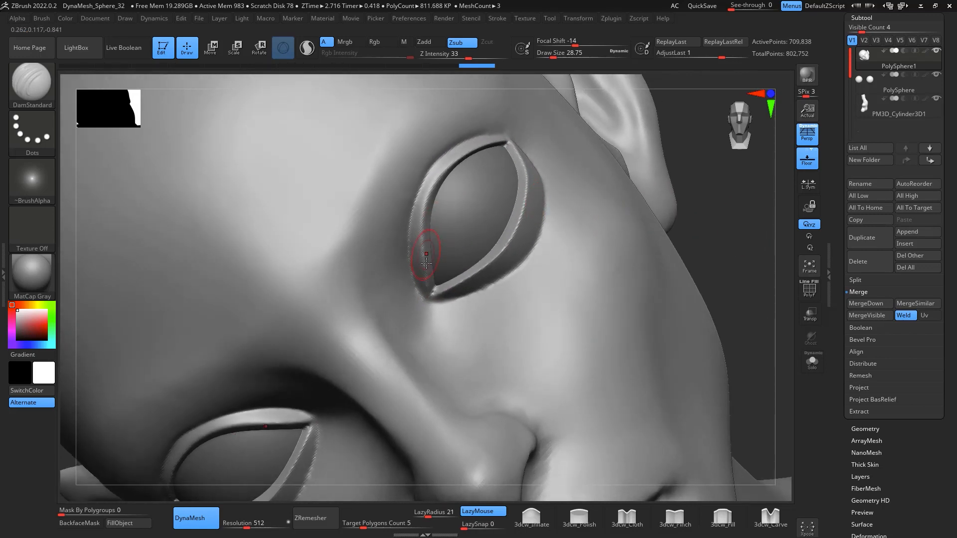
pyautogui.moveTo(414, 287); pyautogui.dragTo(410, 217)
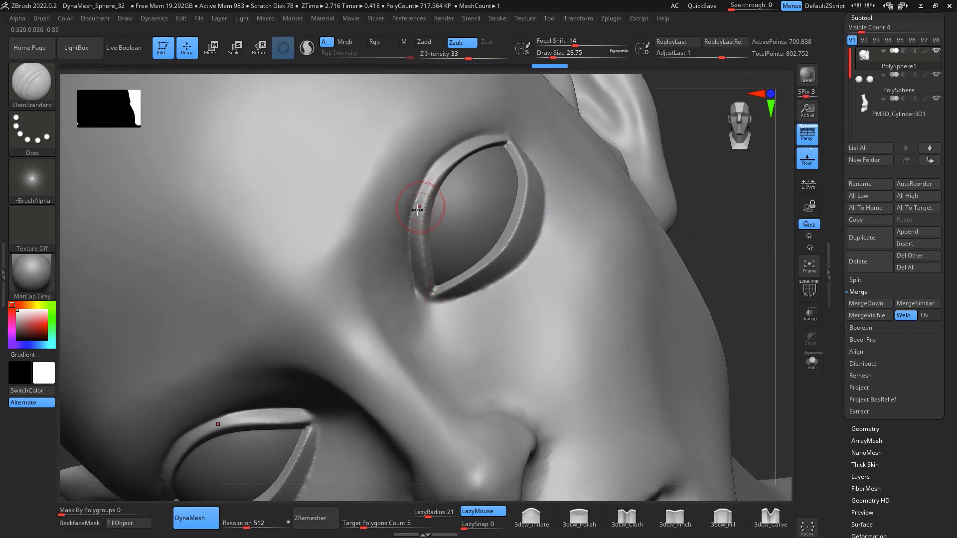
pyautogui.moveTo(453, 139); pyautogui.dragTo(406, 224)
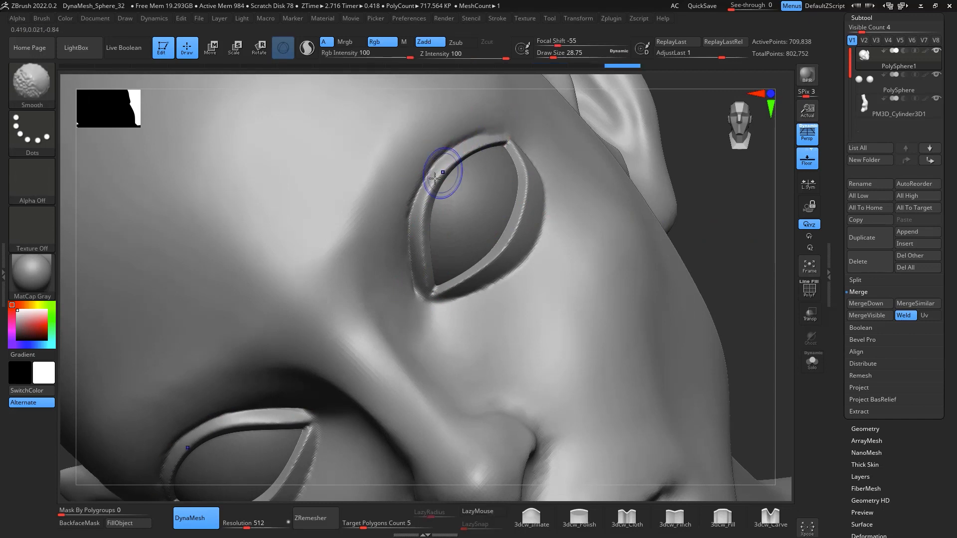
pyautogui.moveTo(746, 216)
pyautogui.keyDown('shift'); pyautogui.mouseDown()
pyautogui.moveTo(782, 354)
pyautogui.moveTo(735, 282)
pyautogui.moveTo(770, 354)
pyautogui.moveTo(767, 342)
pyautogui.mouseUp(); pyautogui.keyUp('shift')
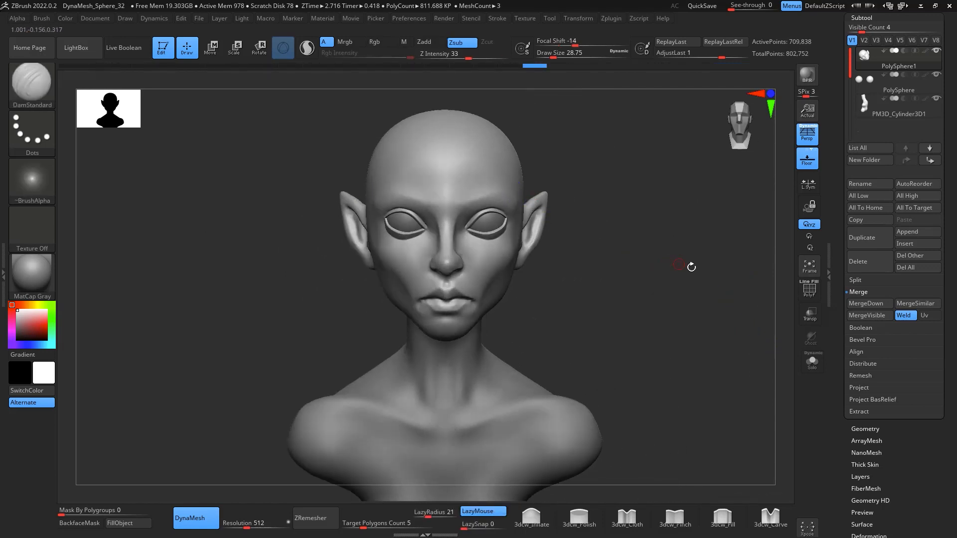
# Reshape the nose bridge in profile with the Move brush at draw sizes of about 120 and 187
pyautogui.moveTo(690, 265); pyautogui.dragTo(694, 265)
pyautogui.moveTo(658, 305); pyautogui.dragTo(647, 278)
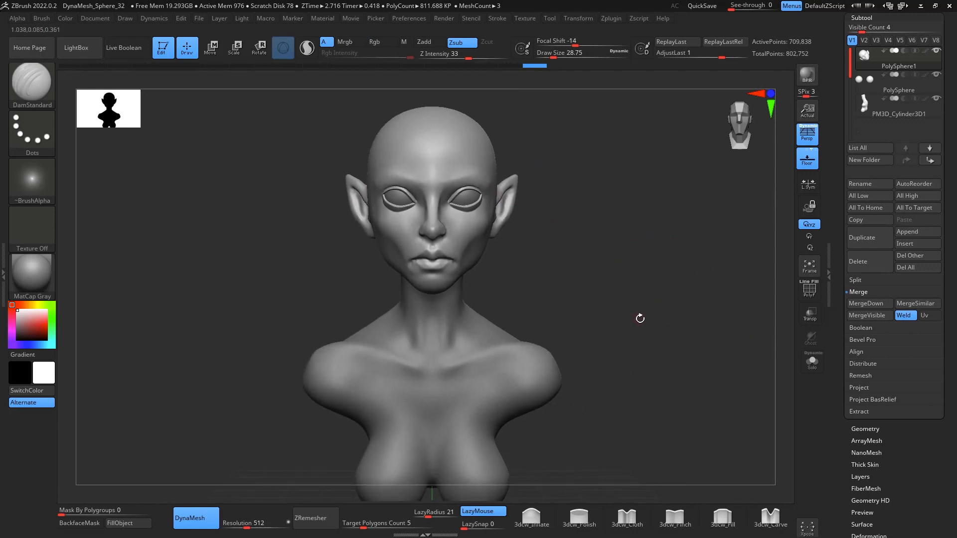
pyautogui.keyDown('alt'); pyautogui.moveTo(640, 240); pyautogui.dragTo(649, 285); pyautogui.keyUp('alt')
pyautogui.moveTo(649, 283); pyautogui.dragTo(691, 265)
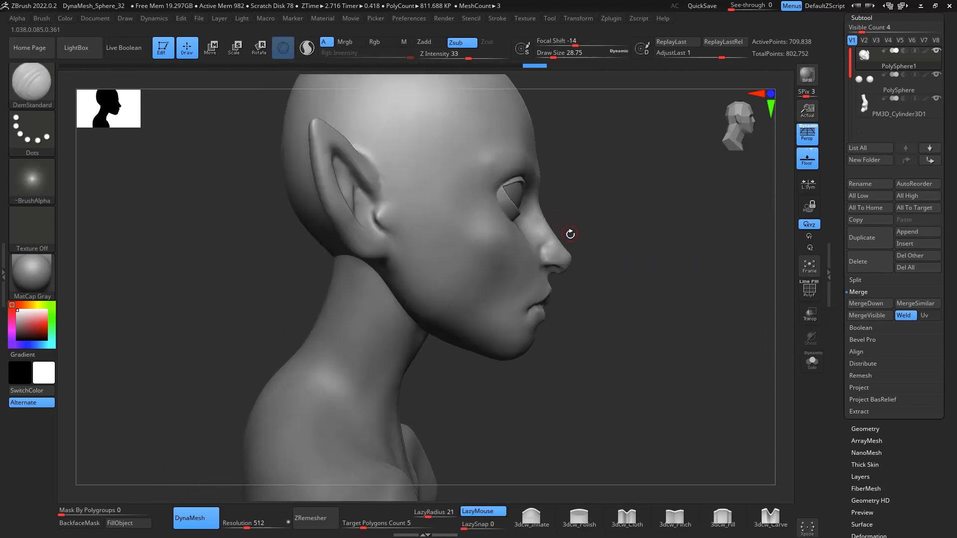
pyautogui.press('b')
pyautogui.press('m')
pyautogui.press('v')
pyautogui.press('space')
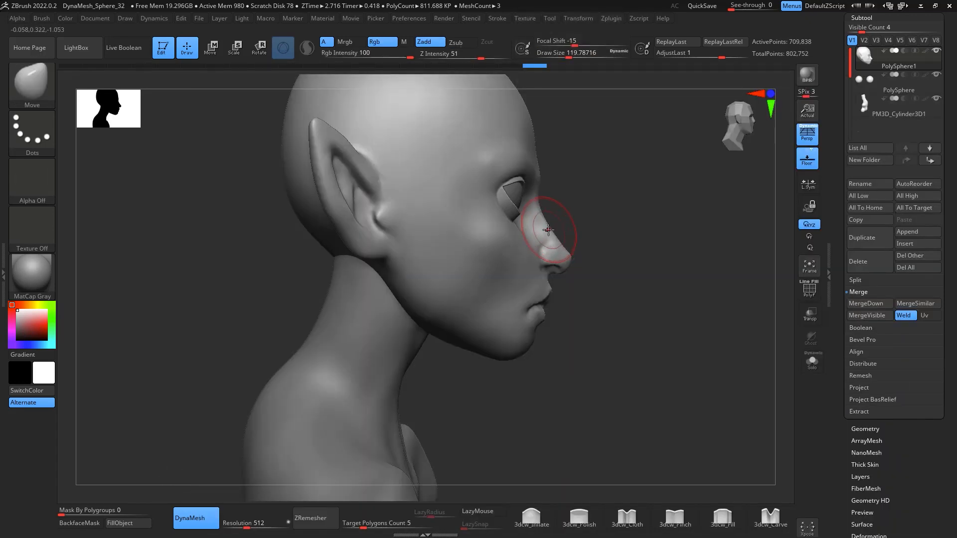
pyautogui.moveTo(552, 229); pyautogui.dragTo(550, 228)
pyautogui.press('space')
pyautogui.click(557, 228)
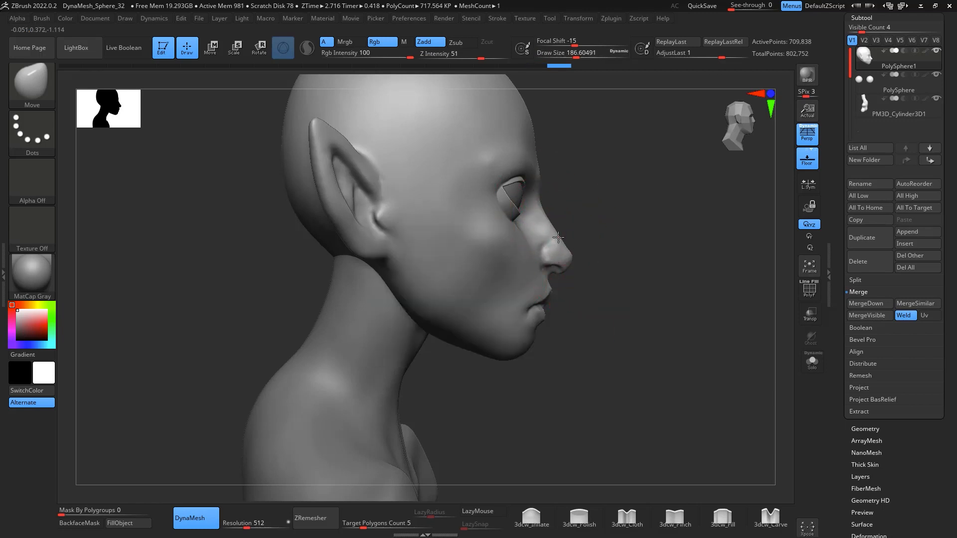
pyautogui.moveTo(558, 237); pyautogui.dragTo(555, 238)
# Refine the mouth and nose-bridge profile from both sides with the Move brush at draw sizes of about 415 and 305
pyautogui.press('space')
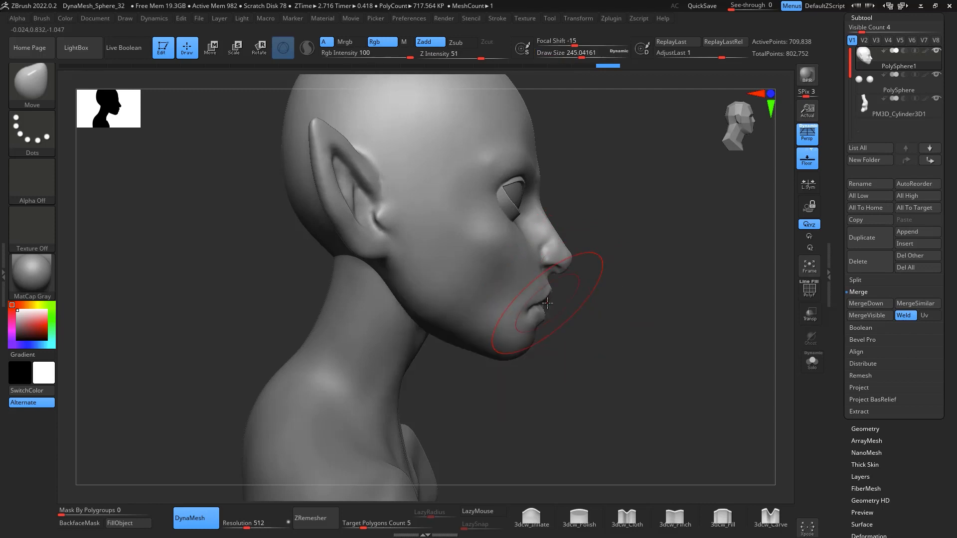
pyautogui.press('space')
pyautogui.moveTo(548, 300)
pyautogui.mouseDown()
pyautogui.moveTo(572, 303)
pyautogui.moveTo(546, 299)
pyautogui.mouseUp()
pyautogui.moveTo(548, 221); pyautogui.dragTo(546, 221)
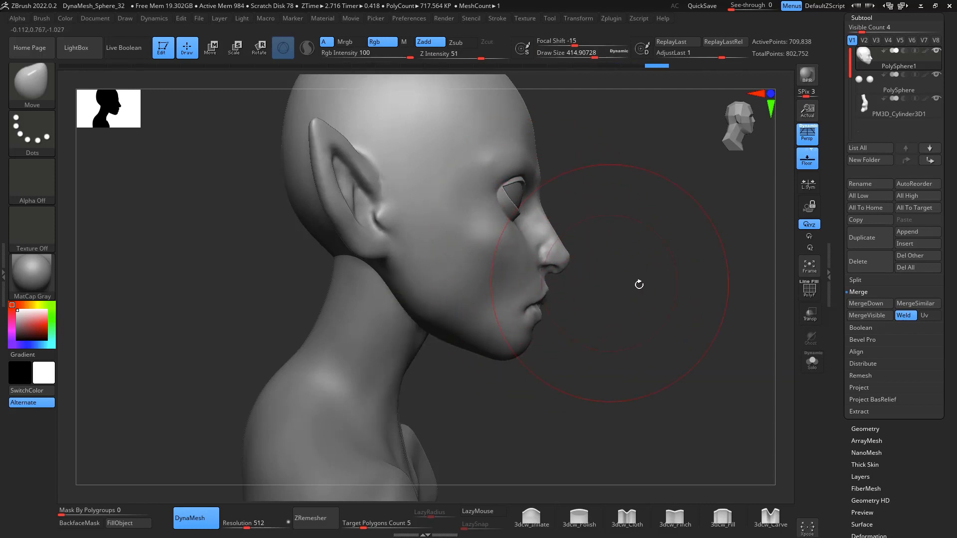
pyautogui.moveTo(639, 285)
pyautogui.mouseDown()
pyautogui.moveTo(648, 299)
pyautogui.moveTo(716, 297)
pyautogui.moveTo(453, 278)
pyautogui.moveTo(443, 239)
pyautogui.mouseUp()
pyautogui.press('space')
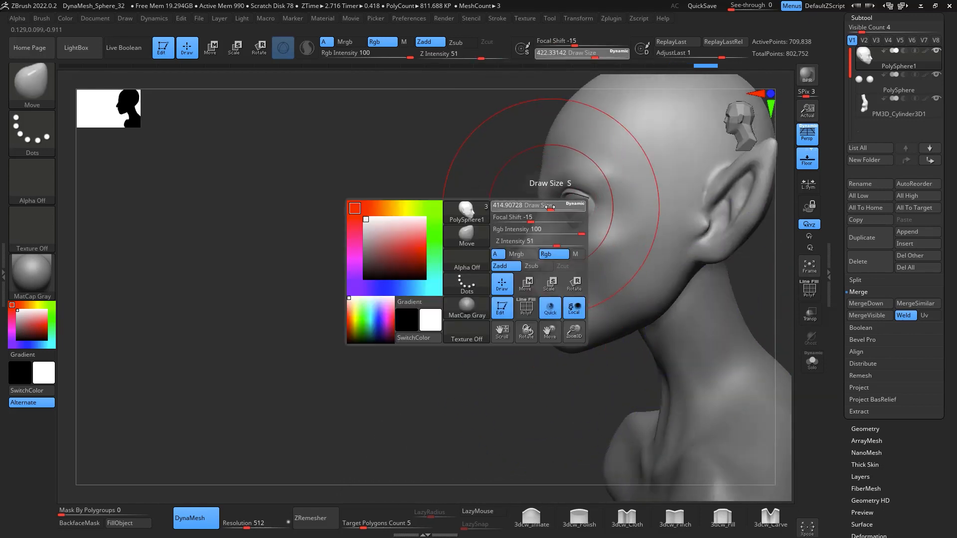
pyautogui.moveTo(550, 207); pyautogui.dragTo(542, 219)
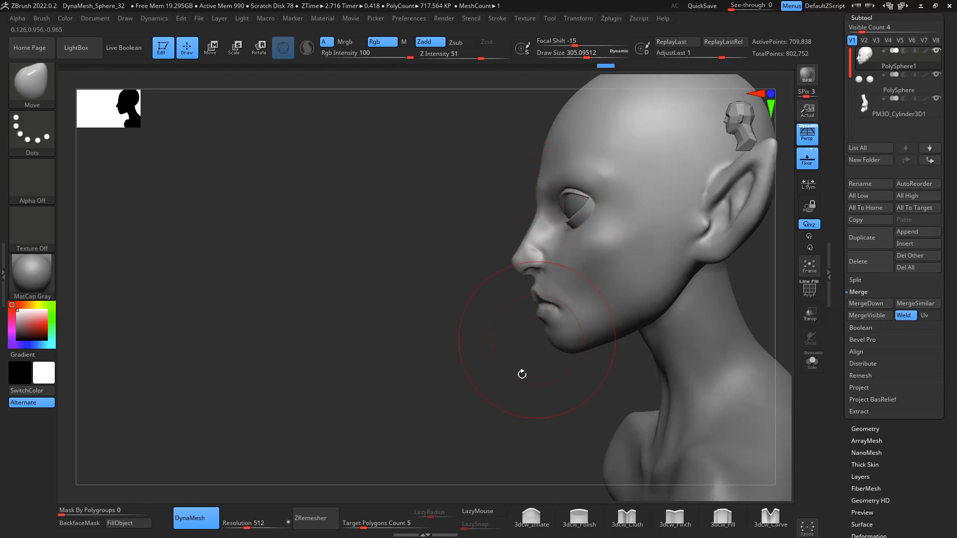
# Adjust the inner eye corners with the Move brush at draw sizes of about 217 and 124
pyautogui.moveTo(521, 376); pyautogui.dragTo(568, 218)
pyautogui.press('space')
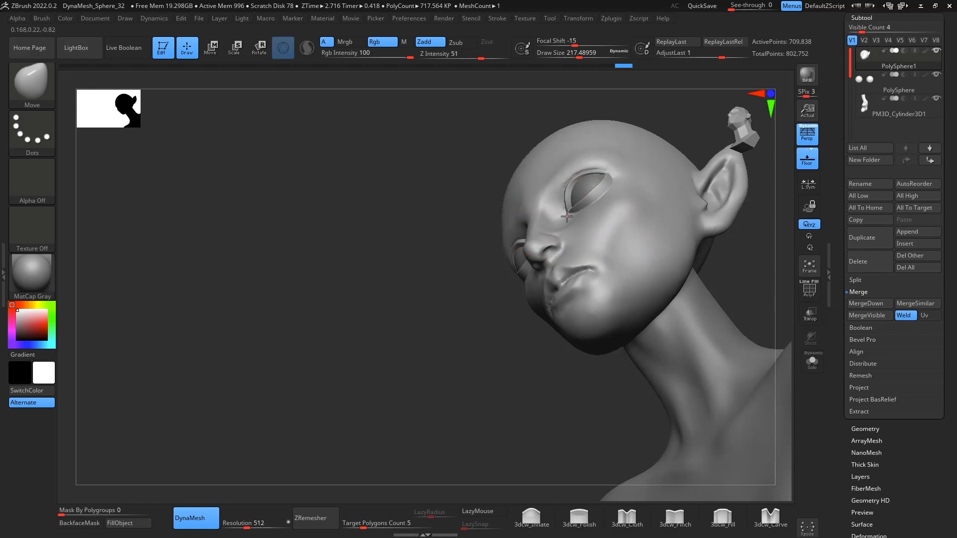
pyautogui.moveTo(554, 381); pyautogui.dragTo(694, 242)
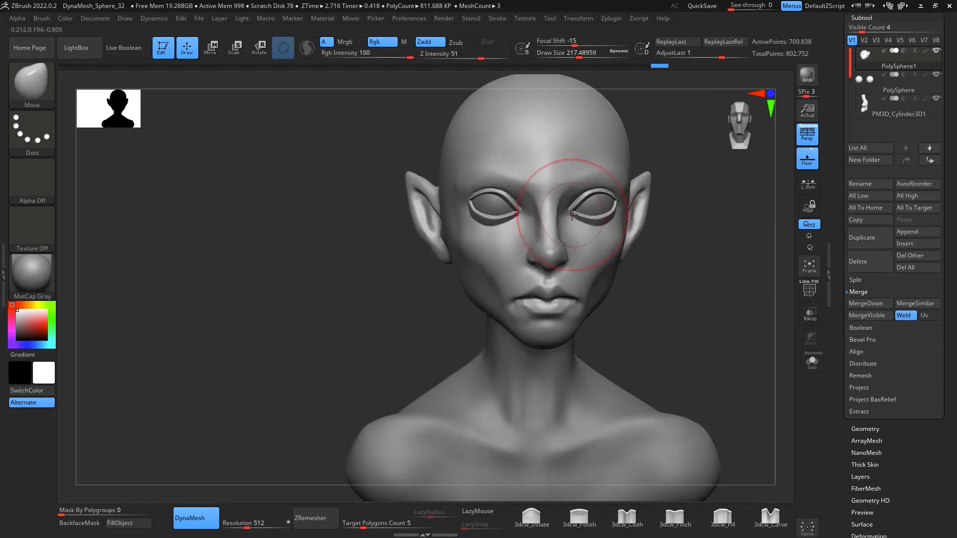
pyautogui.keyDown('alt'); pyautogui.moveTo(708, 301); pyautogui.dragTo(656, 318); pyautogui.keyUp('alt')
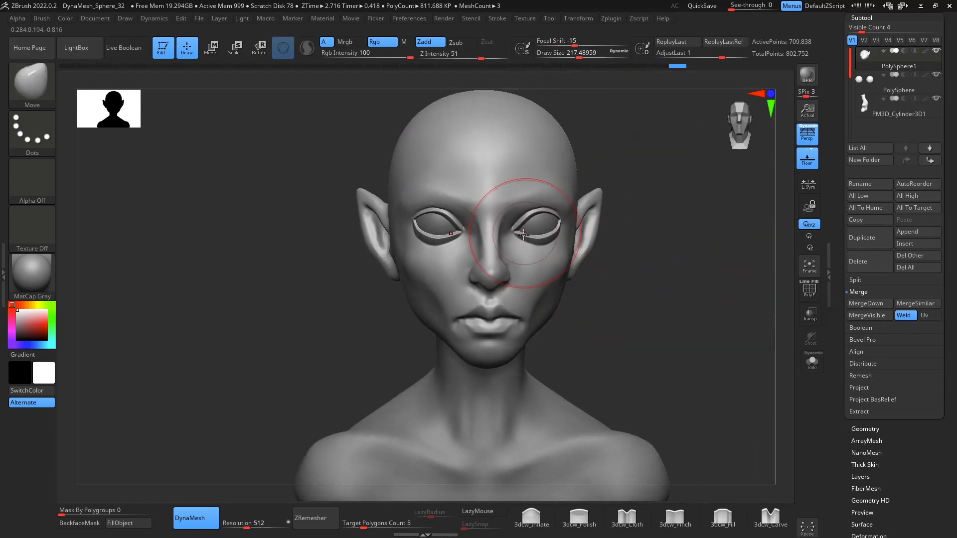
pyautogui.press('space')
pyautogui.moveTo(527, 248); pyautogui.dragTo(513, 231)
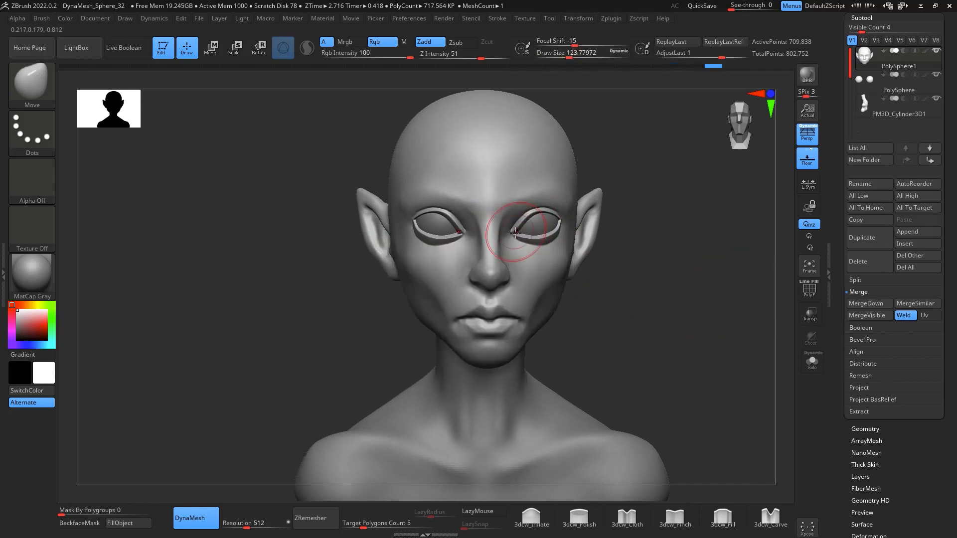
# Smooth the transition from the lower eyelid into the cheek at a draw size of about 46
pyautogui.moveTo(743, 294)
pyautogui.mouseDown()
pyautogui.moveTo(694, 284)
pyautogui.moveTo(718, 331)
pyautogui.mouseUp()
pyautogui.keyDown('ctrl'); pyautogui.moveTo(718, 333); pyautogui.dragTo(677, 267, button='right'); pyautogui.keyUp('ctrl')
pyautogui.keyDown('ctrl'); pyautogui.moveTo(687, 232); pyautogui.dragTo(667, 292, button='right'); pyautogui.keyUp('ctrl')
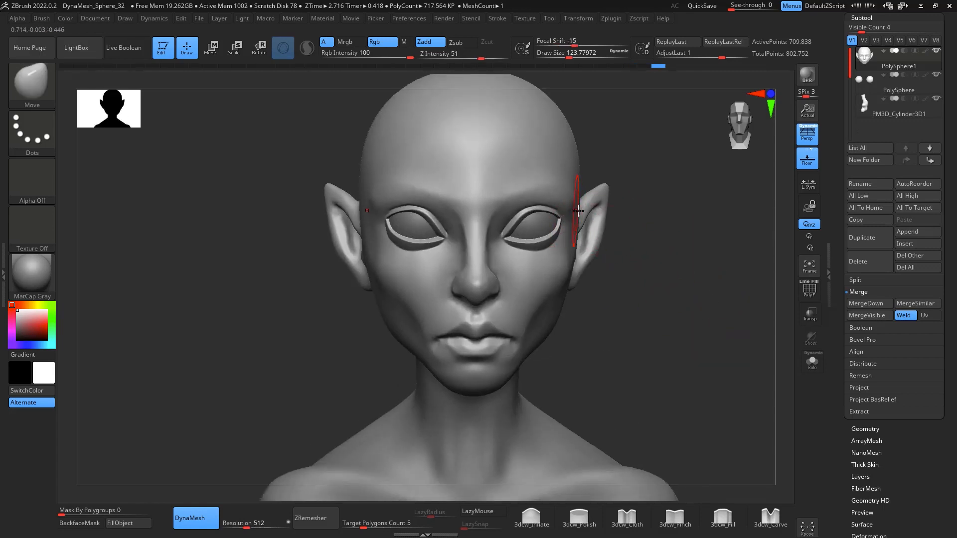
pyautogui.keyDown('ctrl'); pyautogui.moveTo(677, 284); pyautogui.dragTo(695, 306, button='right'); pyautogui.keyUp('ctrl')
pyautogui.keyDown('ctrl'); pyautogui.moveTo(623, 167); pyautogui.dragTo(615, 204, button='right'); pyautogui.keyUp('ctrl')
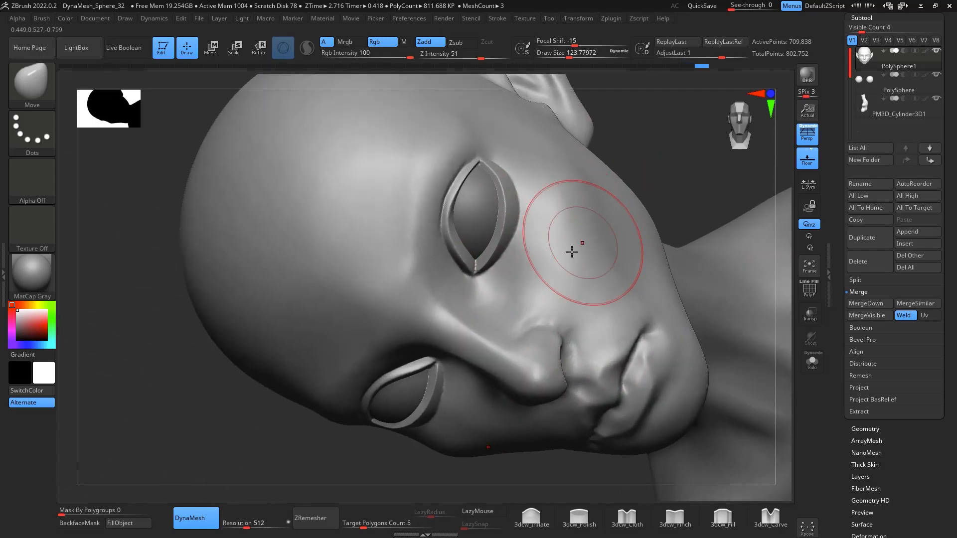
pyautogui.press('space')
pyautogui.moveTo(572, 259); pyautogui.dragTo(551, 260)
pyautogui.press('shift')
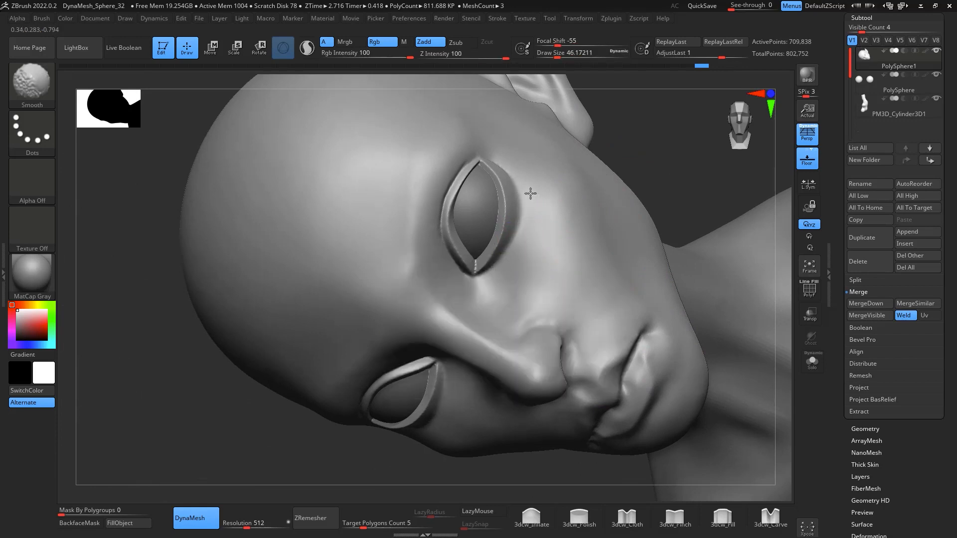
# Carve the crease around the nostril wing with the DamStandard brush at a draw size of about 31, smoothing its cheek side
pyautogui.moveTo(675, 166)
pyautogui.mouseDown(button='right')
pyautogui.moveTo(718, 257)
pyautogui.moveTo(719, 233)
pyautogui.moveTo(684, 226)
pyautogui.mouseUp(button='right')
pyautogui.press('b')
pyautogui.press('d')
pyautogui.press('s')
pyautogui.press('space')
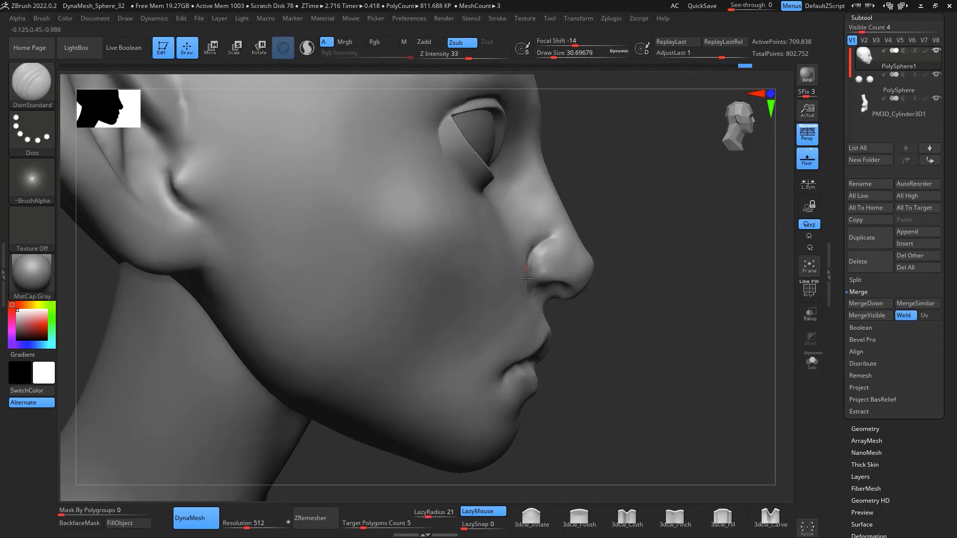
pyautogui.moveTo(536, 288)
pyautogui.mouseDown(button='right')
pyautogui.moveTo(613, 269)
pyautogui.moveTo(624, 278)
pyautogui.moveTo(552, 256)
pyautogui.mouseUp(button='right')
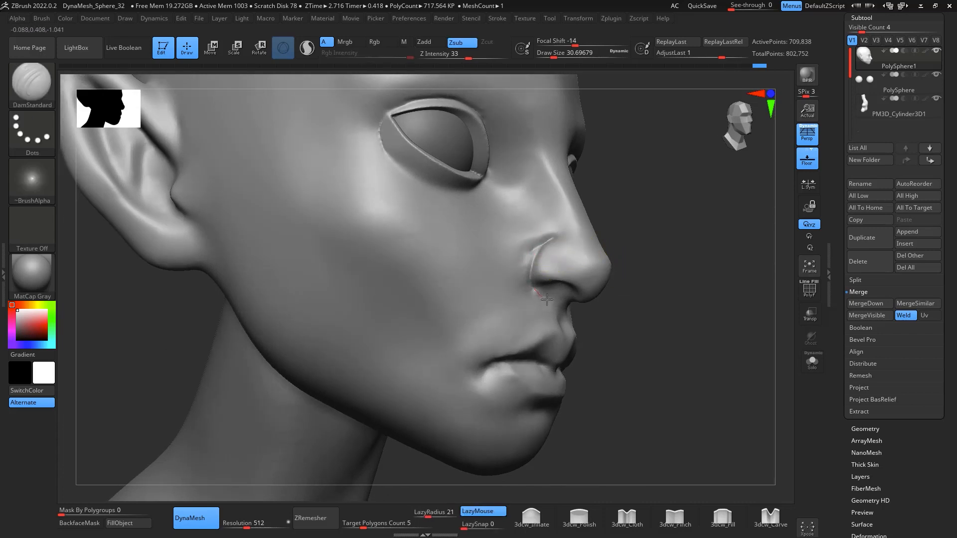
pyautogui.moveTo(547, 299); pyautogui.dragTo(551, 303)
pyautogui.moveTo(531, 273)
pyautogui.keyDown('shift'); pyautogui.mouseDown()
pyautogui.moveTo(528, 257)
pyautogui.moveTo(522, 264)
pyautogui.mouseUp(); pyautogui.keyUp('shift')
pyautogui.keyDown('shift'); pyautogui.moveTo(690, 279); pyautogui.dragTo(726, 342); pyautogui.keyUp('shift')
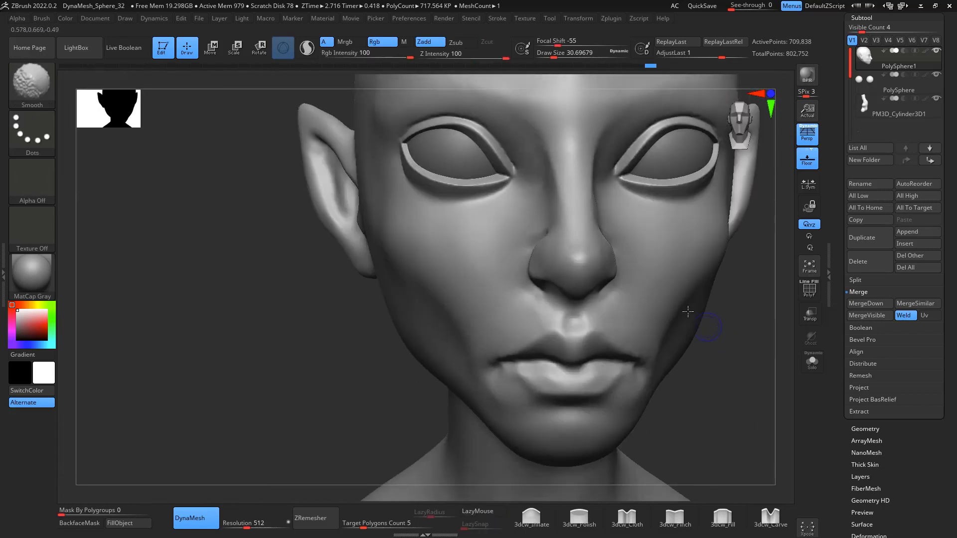
# Refine the nostril wing crease in profile with the DamStandard brush at LazyRadius 1 and smooth the transition beside the nose
pyautogui.moveTo(683, 310)
pyautogui.mouseDown(button='right')
pyautogui.moveTo(618, 332)
pyautogui.moveTo(596, 359)
pyautogui.moveTo(574, 344)
pyautogui.mouseUp(button='right')
pyautogui.moveTo(537, 254)
pyautogui.keyDown('shift'); pyautogui.mouseDown()
pyautogui.moveTo(543, 271)
pyautogui.moveTo(539, 264)
pyautogui.mouseUp(); pyautogui.keyUp('shift')
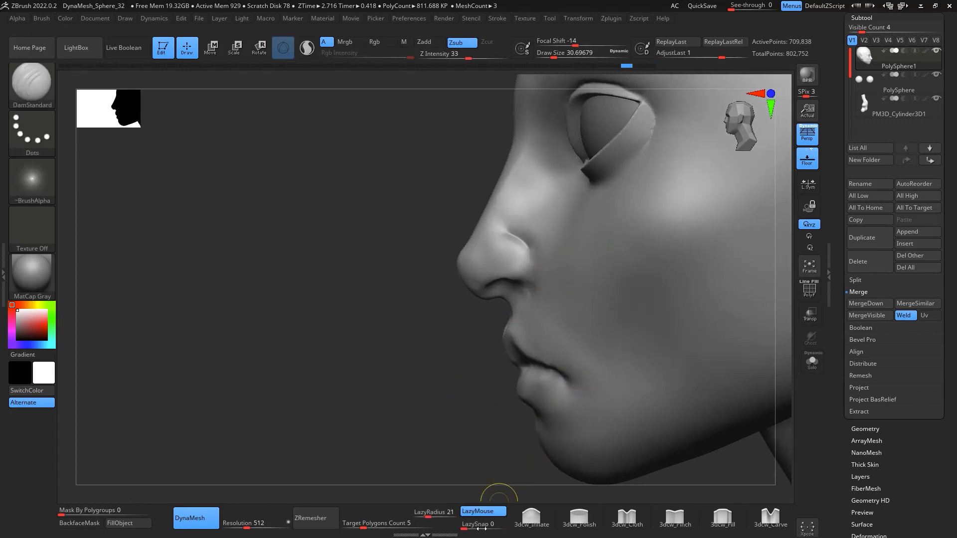
pyautogui.moveTo(453, 419)
pyautogui.mouseDown(button='right')
pyautogui.moveTo(573, 379)
pyautogui.moveTo(603, 344)
pyautogui.mouseUp(button='right')
pyautogui.moveTo(590, 265); pyautogui.dragTo(643, 264, button='right')
pyautogui.moveTo(541, 240); pyautogui.dragTo(536, 240)
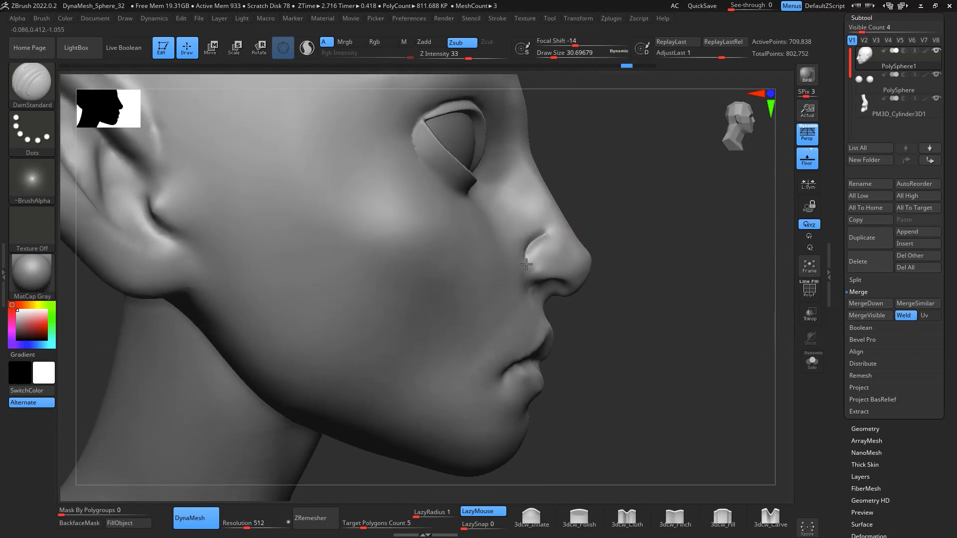
pyautogui.moveTo(530, 280); pyautogui.dragTo(540, 285)
pyautogui.moveTo(652, 285)
pyautogui.mouseDown()
pyautogui.moveTo(630, 296)
pyautogui.moveTo(568, 289)
pyautogui.mouseUp()
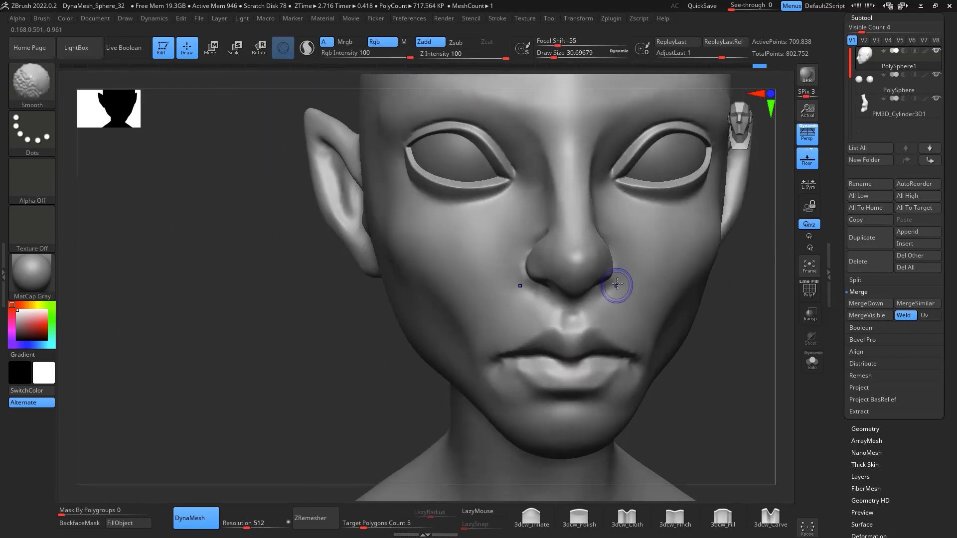
pyautogui.keyDown('shift'); pyautogui.moveTo(609, 243); pyautogui.dragTo(610, 248); pyautogui.keyUp('shift')
# Recarve the crease behind the nostril wing and smooth the nostril's underside at a draw size of about 31
pyautogui.moveTo(712, 369)
pyautogui.mouseDown()
pyautogui.moveTo(751, 364)
pyautogui.moveTo(748, 349)
pyautogui.mouseUp()
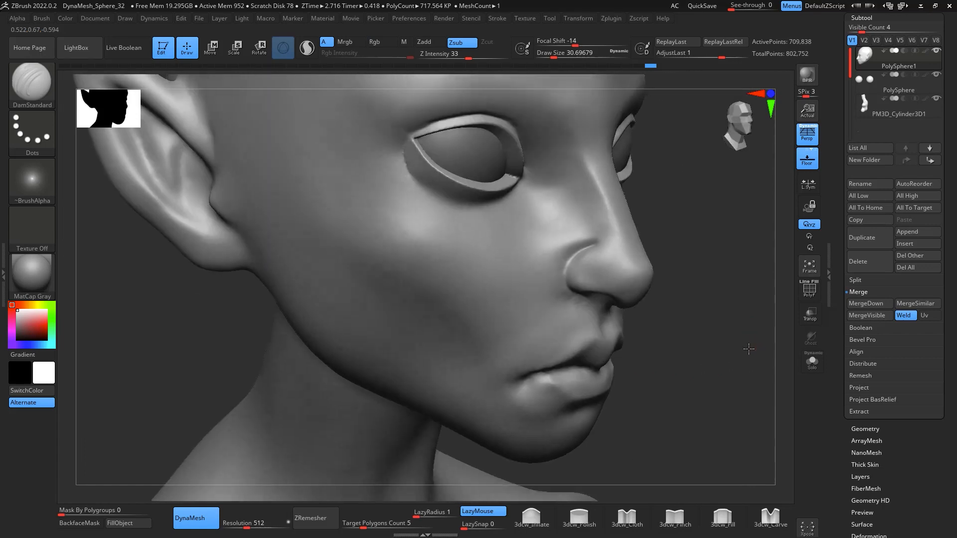
pyautogui.moveTo(603, 256)
pyautogui.mouseDown()
pyautogui.moveTo(595, 243)
pyautogui.moveTo(563, 270)
pyautogui.mouseUp()
pyautogui.keyDown('shift'); pyautogui.moveTo(728, 295); pyautogui.dragTo(705, 260); pyautogui.keyUp('shift')
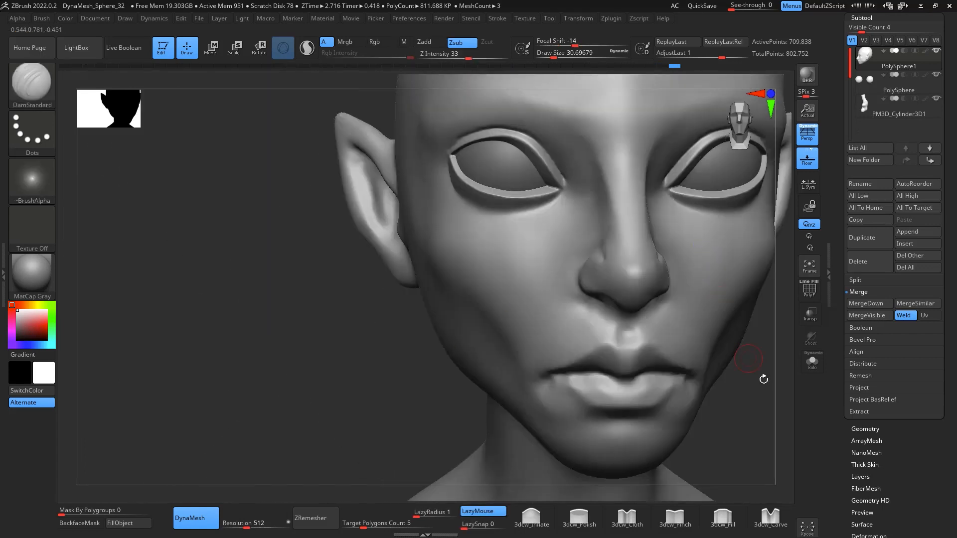
pyautogui.moveTo(763, 378); pyautogui.dragTo(778, 291)
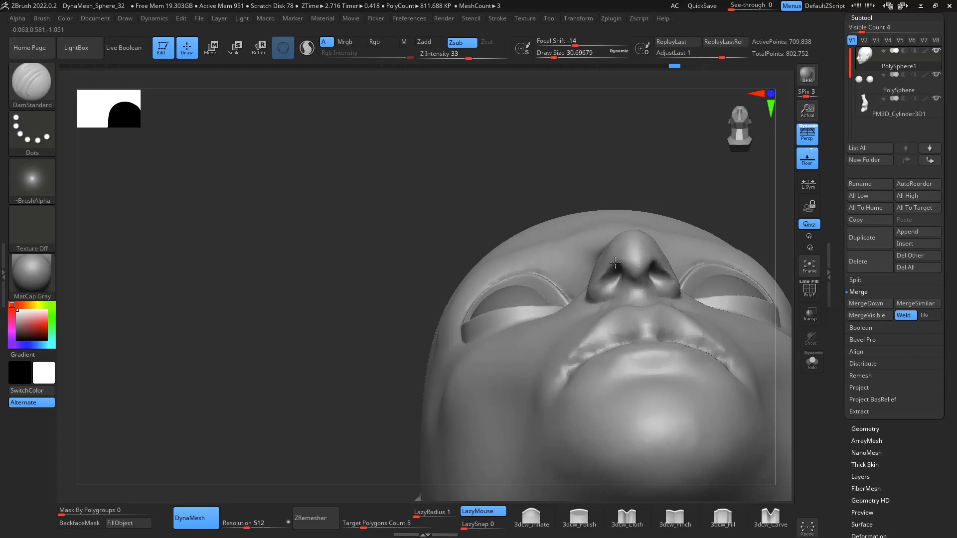
pyautogui.keyDown('shift'); pyautogui.moveTo(613, 273); pyautogui.dragTo(614, 277); pyautogui.keyUp('shift')
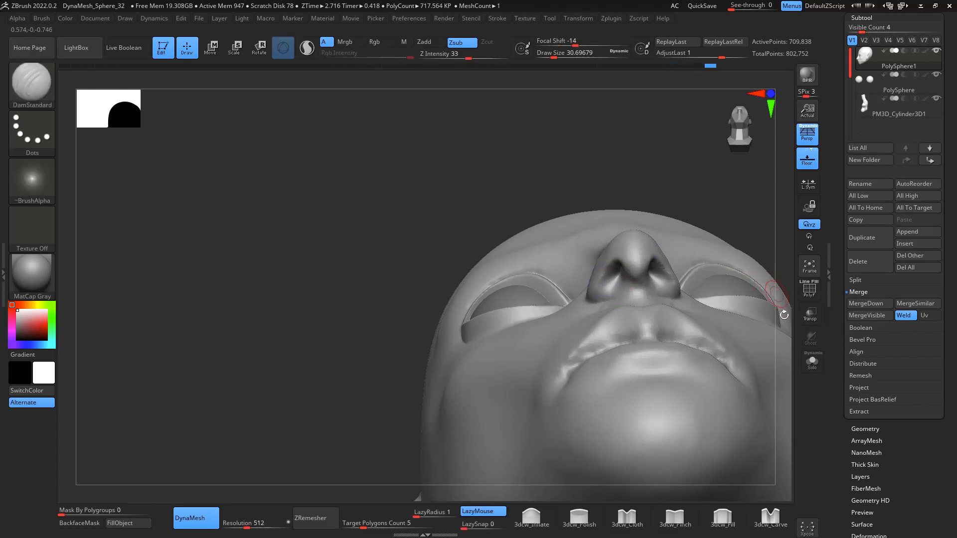
# Smooth the skin from below the nostril down to the mouth corner at a draw size of about 31
pyautogui.moveTo(788, 309); pyautogui.dragTo(683, 294)
pyautogui.moveTo(743, 292); pyautogui.dragTo(609, 316)
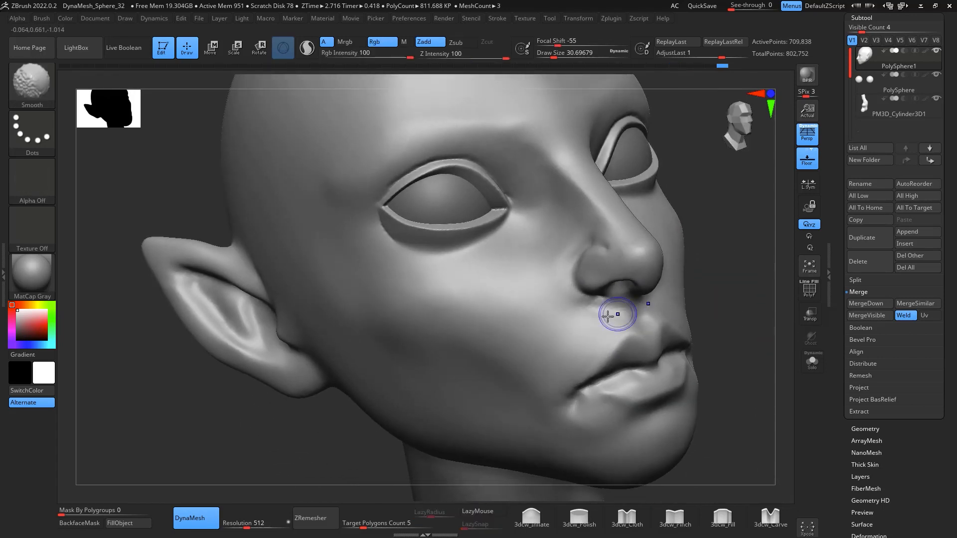
pyautogui.keyDown('shift'); pyautogui.moveTo(584, 351); pyautogui.dragTo(548, 384); pyautogui.keyUp('shift')
pyautogui.moveTo(785, 386)
pyautogui.keyDown('shift'); pyautogui.mouseDown()
pyautogui.moveTo(775, 393)
pyautogui.moveTo(776, 374)
pyautogui.moveTo(660, 312)
pyautogui.moveTo(679, 318)
pyautogui.moveTo(677, 275)
pyautogui.mouseUp(); pyautogui.keyUp('shift')
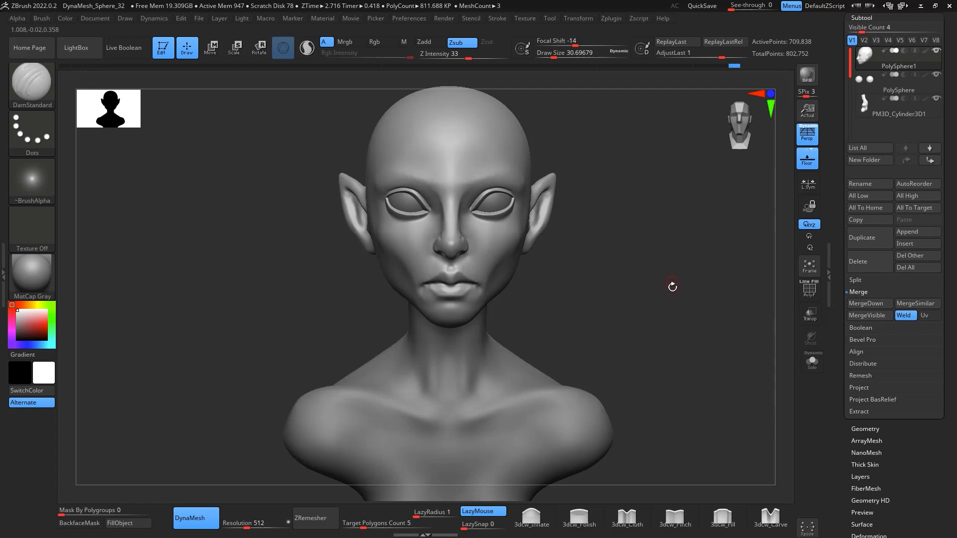
# Build up the side of the nose above the nostril with the ClayBuildup brush at a draw size of about 41
pyautogui.moveTo(675, 326); pyautogui.dragTo(648, 334)
pyautogui.keyDown('alt'); pyautogui.moveTo(681, 259); pyautogui.dragTo(674, 299); pyautogui.keyUp('alt')
pyautogui.moveTo(694, 261)
pyautogui.mouseDown()
pyautogui.moveTo(698, 302)
pyautogui.moveTo(709, 299)
pyautogui.moveTo(705, 272)
pyautogui.mouseUp()
pyautogui.press('b')
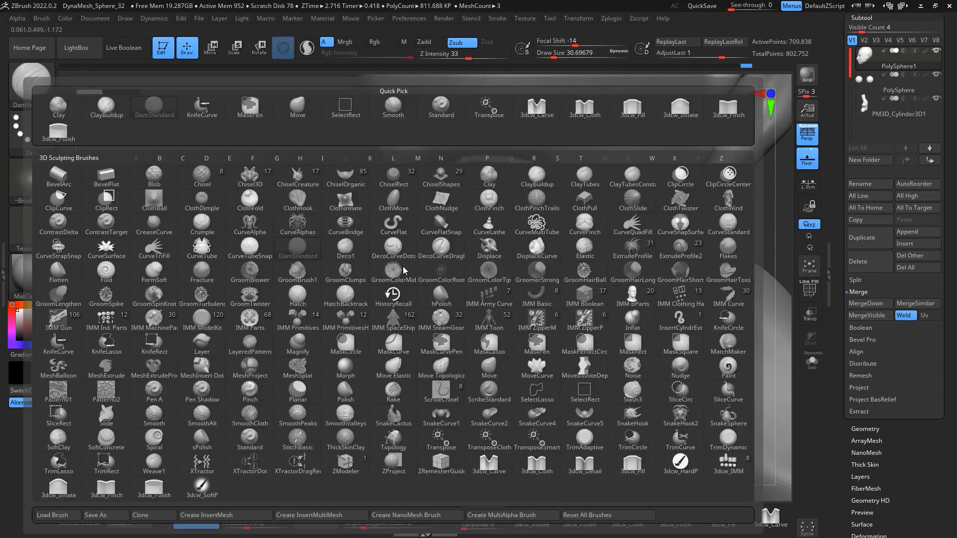
pyautogui.press('c')
pyautogui.press('b')
pyautogui.press('space')
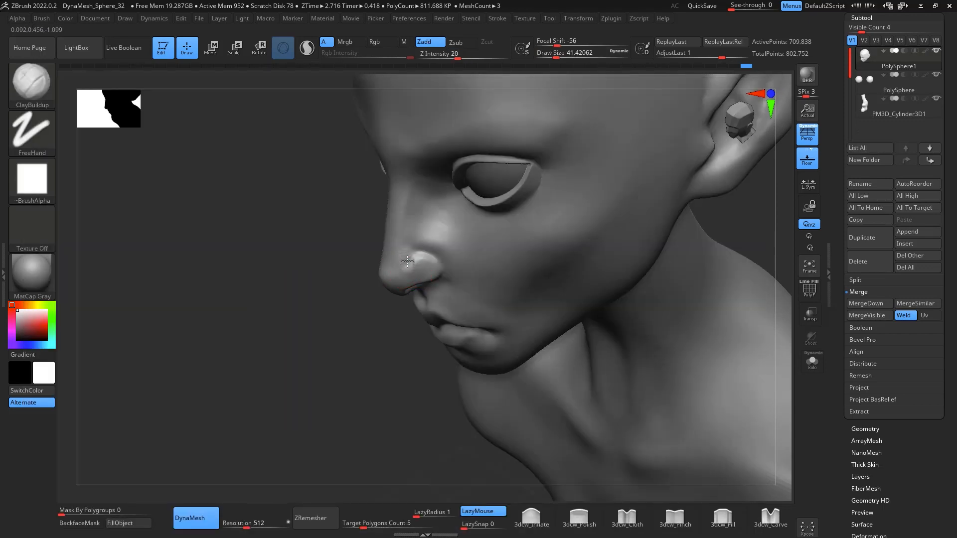
pyautogui.moveTo(415, 260); pyautogui.dragTo(470, 231)
pyautogui.press('shift')
pyautogui.moveTo(729, 243)
pyautogui.mouseDown()
pyautogui.moveTo(767, 248)
pyautogui.moveTo(741, 330)
pyautogui.moveTo(728, 284)
pyautogui.moveTo(723, 308)
pyautogui.mouseUp()
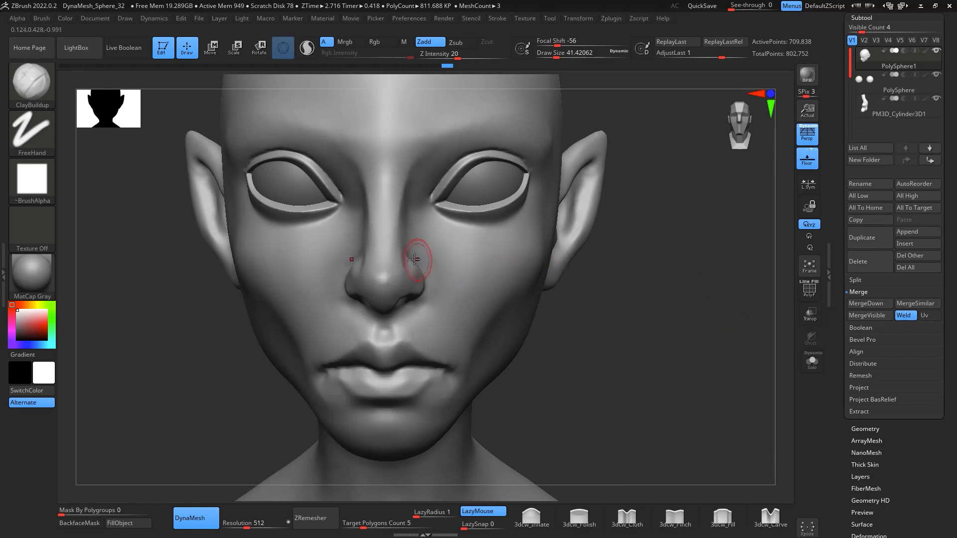
# Adjust the upper edge of the nostril wings with the Move brush at a draw size of about 39
pyautogui.press('b')
pyautogui.press('m')
pyautogui.press('v')
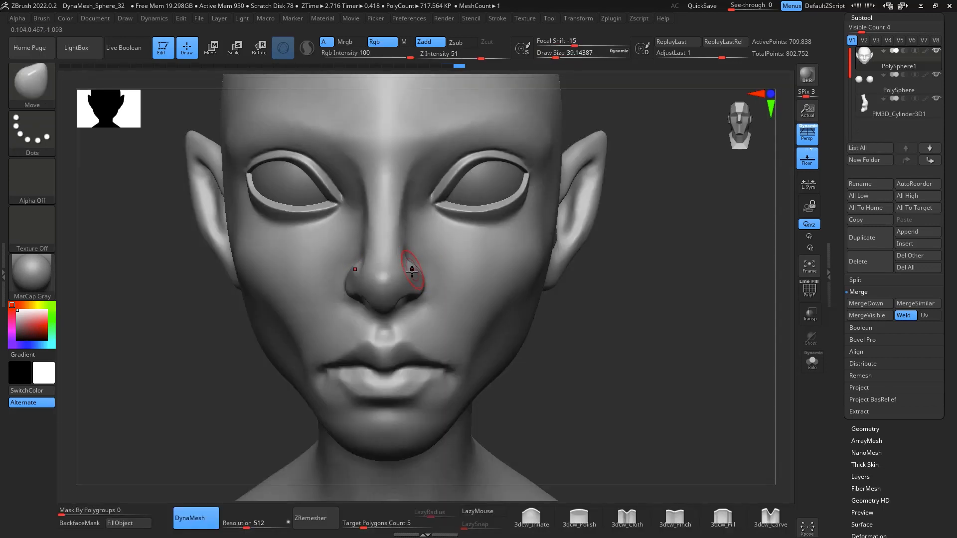
pyautogui.moveTo(412, 270); pyautogui.dragTo(415, 272)
pyautogui.moveTo(666, 358)
pyautogui.keyDown('ctrl'); pyautogui.mouseDown(button='right')
pyautogui.moveTo(655, 315)
pyautogui.moveTo(681, 331)
pyautogui.moveTo(618, 292)
pyautogui.mouseUp(button='right'); pyautogui.keyUp('ctrl')
pyautogui.press('shift')
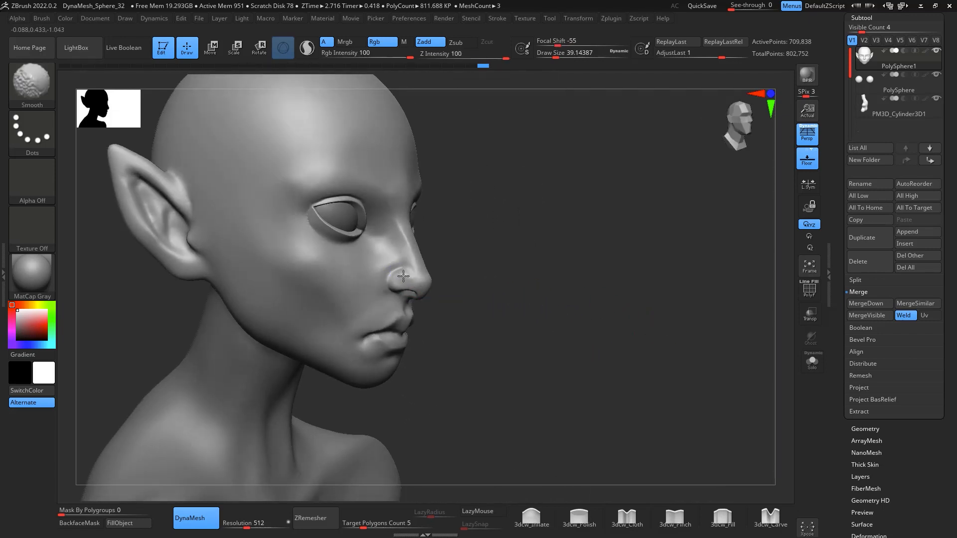
# Examine the head and nose shape from both sides and from the front
pyautogui.moveTo(618, 304); pyautogui.dragTo(558, 334, button='right')
pyautogui.moveTo(716, 366)
pyautogui.keyDown('ctrl'); pyautogui.mouseDown(button='right')
pyautogui.moveTo(708, 286)
pyautogui.moveTo(718, 269)
pyautogui.mouseUp(button='right'); pyautogui.keyUp('ctrl')
pyautogui.moveTo(718, 270)
pyautogui.keyDown('ctrl'); pyautogui.mouseDown(button='right')
pyautogui.moveTo(700, 287)
pyautogui.moveTo(671, 262)
pyautogui.moveTo(652, 261)
pyautogui.mouseUp(button='right'); pyautogui.keyUp('ctrl')
pyautogui.moveTo(718, 288)
pyautogui.keyDown('shift'); pyautogui.mouseDown(button='right')
pyautogui.moveTo(771, 309)
pyautogui.moveTo(752, 284)
pyautogui.moveTo(736, 301)
pyautogui.moveTo(739, 321)
pyautogui.mouseUp(button='right'); pyautogui.keyUp('shift')
pyautogui.moveTo(716, 259)
pyautogui.mouseDown(button='right')
pyautogui.moveTo(663, 274)
pyautogui.moveTo(636, 261)
pyautogui.mouseUp(button='right')
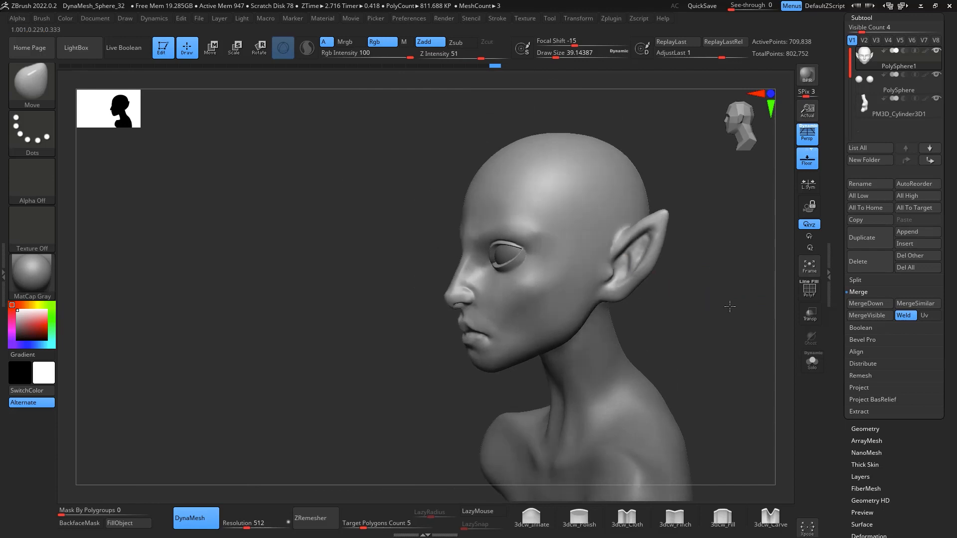
pyautogui.moveTo(728, 305)
pyautogui.keyDown('shift'); pyautogui.mouseDown(button='right')
pyautogui.moveTo(715, 231)
pyautogui.moveTo(713, 297)
pyautogui.mouseUp(button='right'); pyautogui.keyUp('shift')
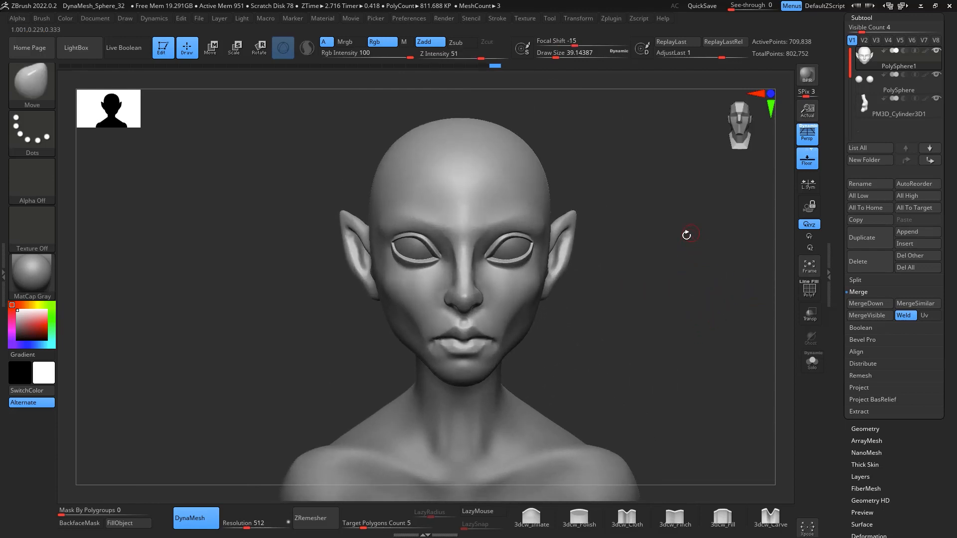
pyautogui.moveTo(688, 281)
pyautogui.mouseDown(button='right')
pyautogui.moveTo(715, 286)
pyautogui.moveTo(699, 289)
pyautogui.mouseUp(button='right')
# Draw a ZRemesherGuides curve at a draw size of about 17 from between the brows around the eye to the nose bridge
pyautogui.click(30, 86)
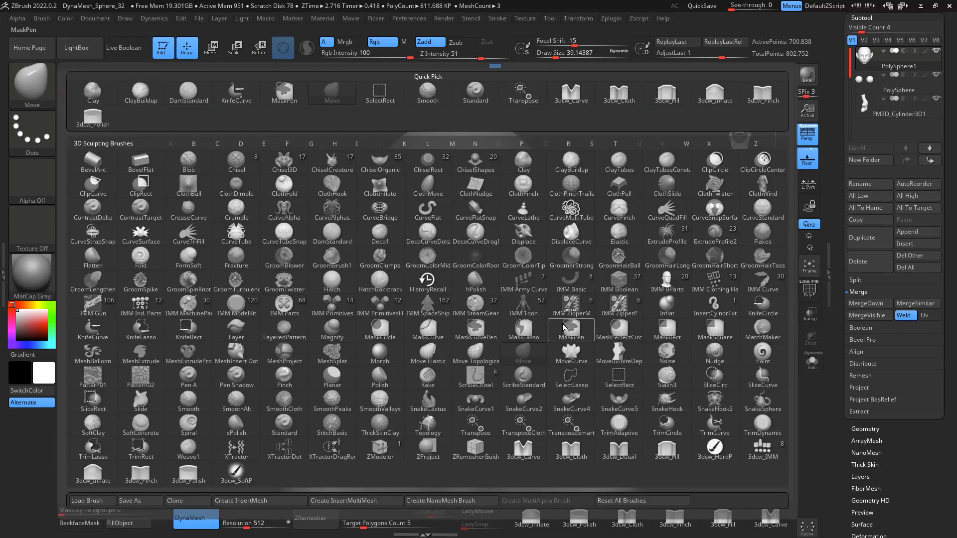
pyautogui.moveTo(493, 453)
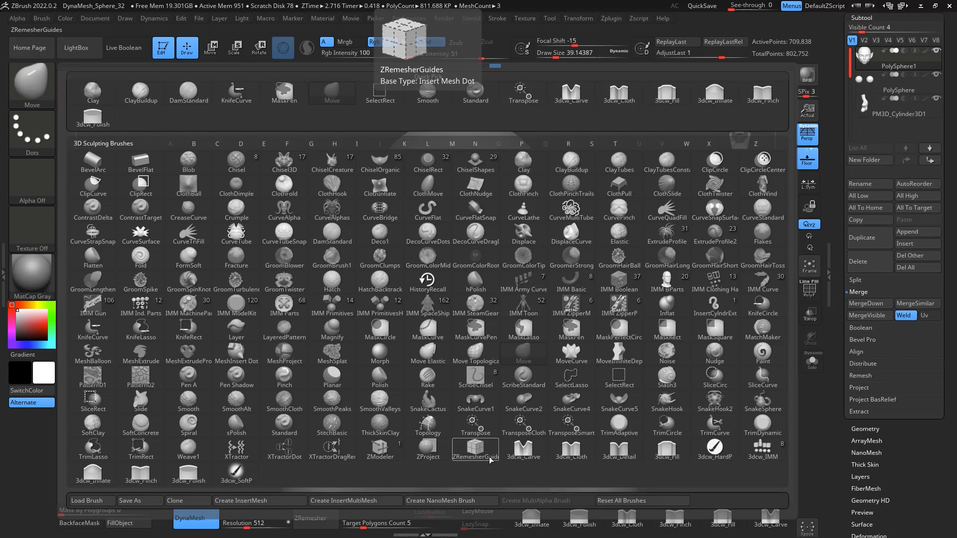
pyautogui.click(485, 454)
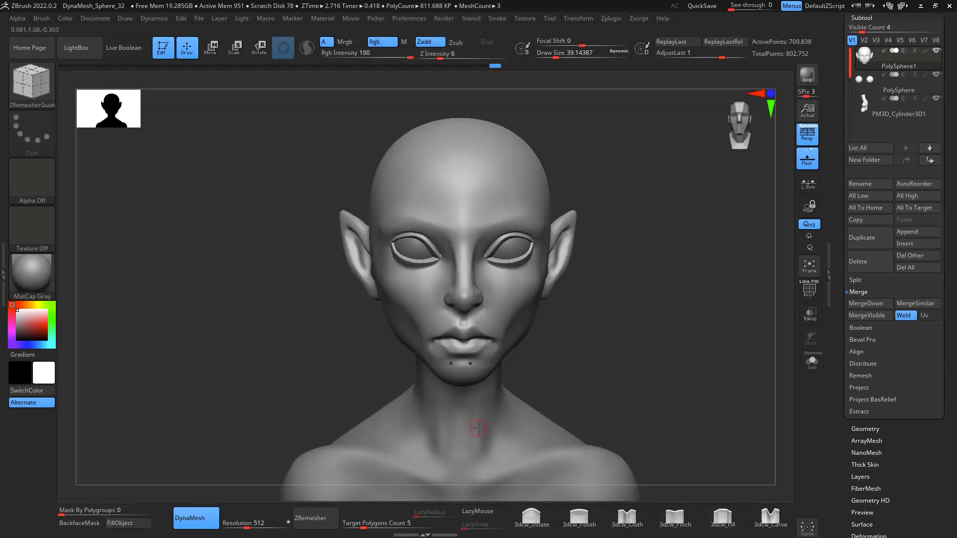
pyautogui.moveTo(647, 245); pyautogui.dragTo(636, 314)
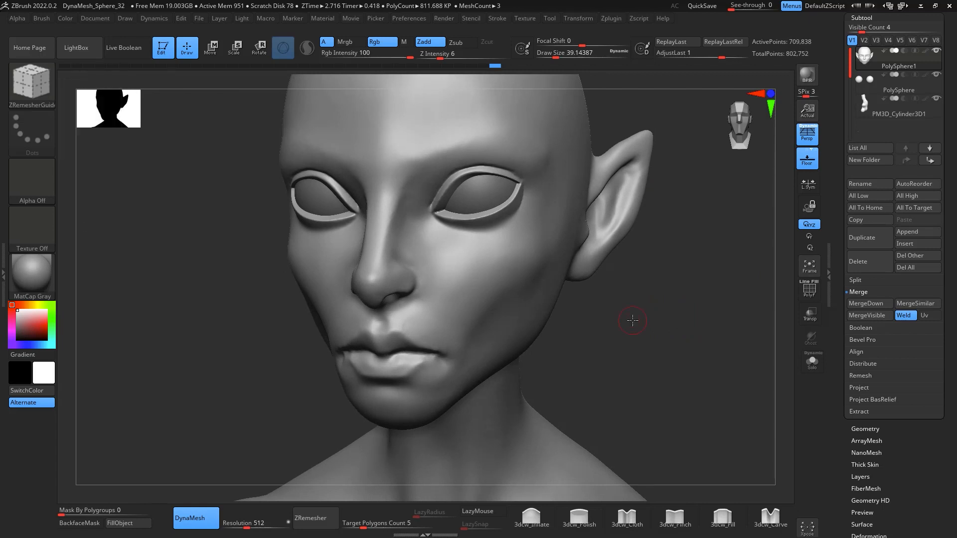
pyautogui.moveTo(651, 333)
pyautogui.keyDown('shift'); pyautogui.mouseDown()
pyautogui.moveTo(645, 325)
pyautogui.moveTo(668, 316)
pyautogui.moveTo(673, 325)
pyautogui.moveTo(675, 305)
pyautogui.moveTo(675, 327)
pyautogui.moveTo(694, 334)
pyautogui.moveTo(661, 253)
pyautogui.mouseUp(); pyautogui.keyUp('shift')
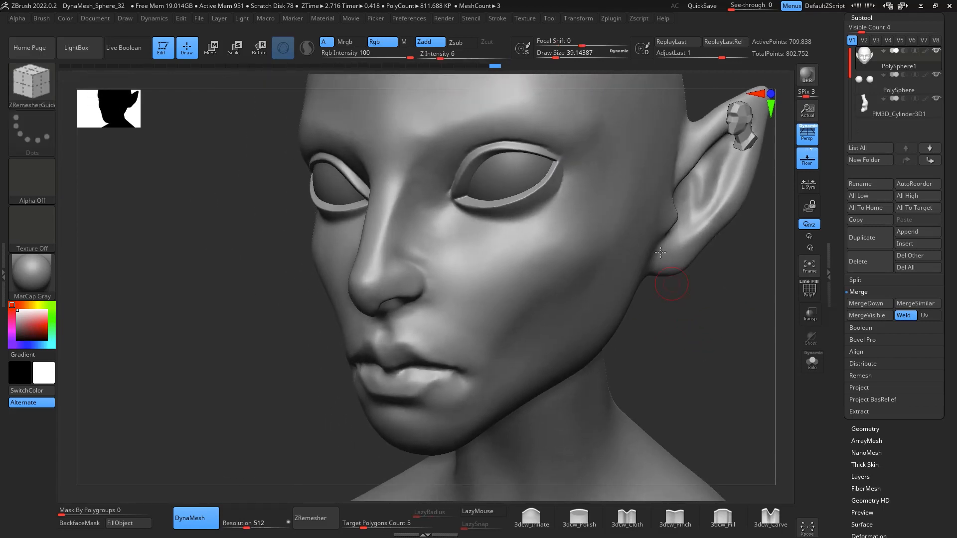
pyautogui.press('space')
pyautogui.moveTo(393, 148); pyautogui.dragTo(381, 145)
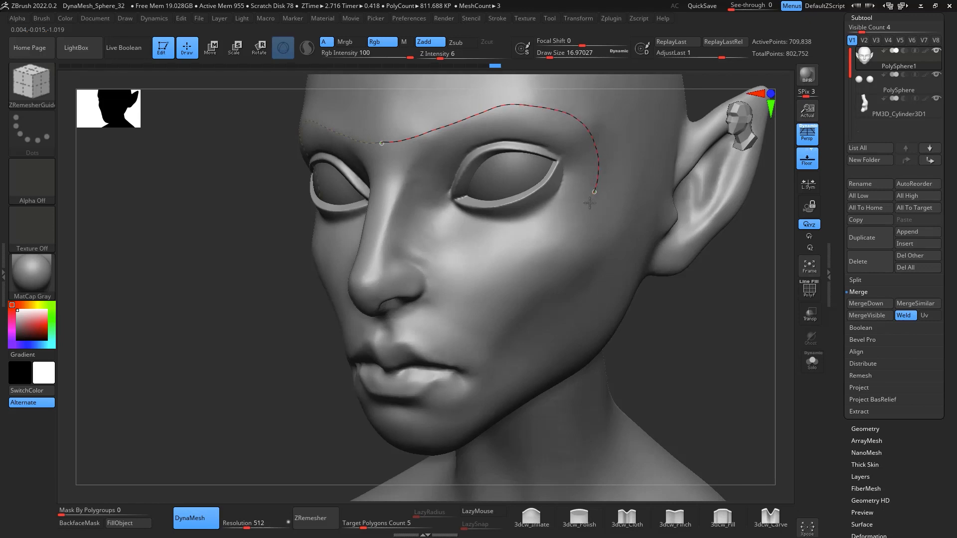
pyautogui.moveTo(378, 213); pyautogui.dragTo(377, 212)
# Draw a guide curve from the nose bridge beneath the eye and up past its outer corner, extending it over the forehead onto the upper skull
pyautogui.moveTo(686, 309)
pyautogui.mouseDown()
pyautogui.moveTo(720, 337)
pyautogui.moveTo(744, 332)
pyautogui.moveTo(500, 328)
pyautogui.mouseUp()
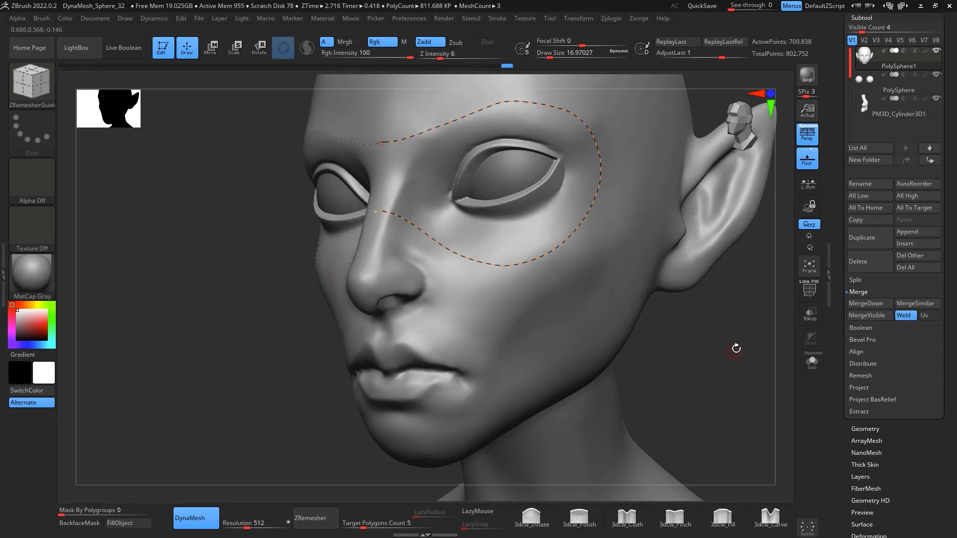
pyautogui.moveTo(736, 348); pyautogui.dragTo(556, 278)
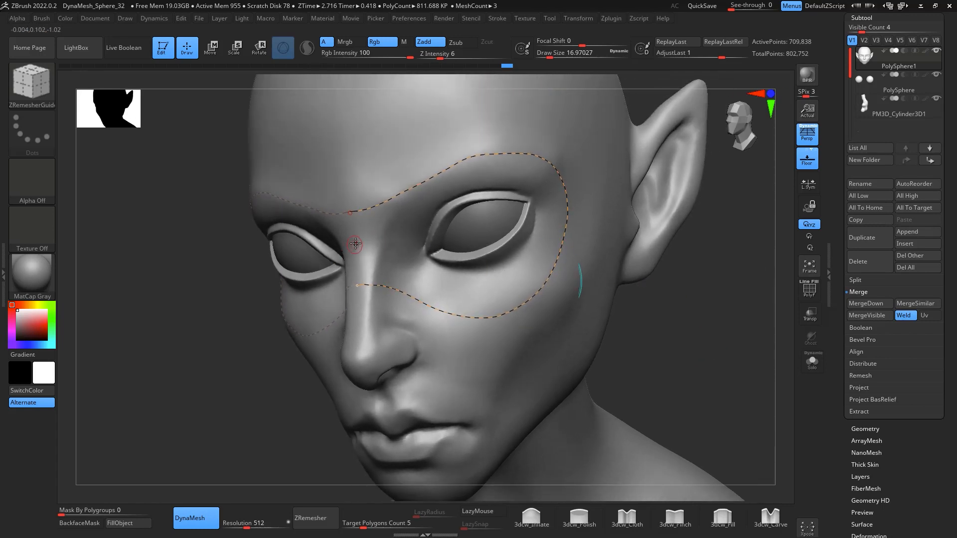
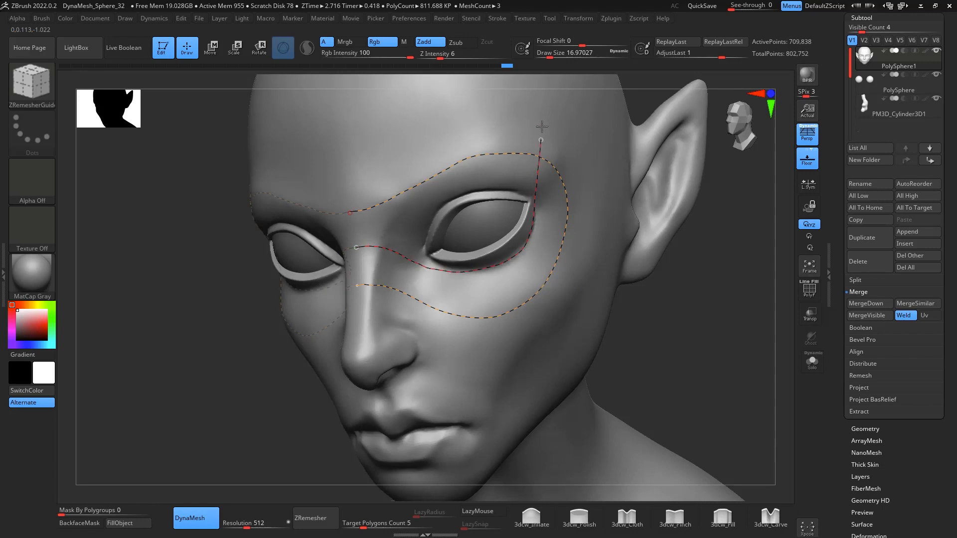
pyautogui.moveTo(541, 127); pyautogui.dragTo(539, 115)
pyautogui.moveTo(702, 335)
pyautogui.mouseDown()
pyautogui.moveTo(681, 352)
pyautogui.moveTo(631, 344)
pyautogui.mouseUp()
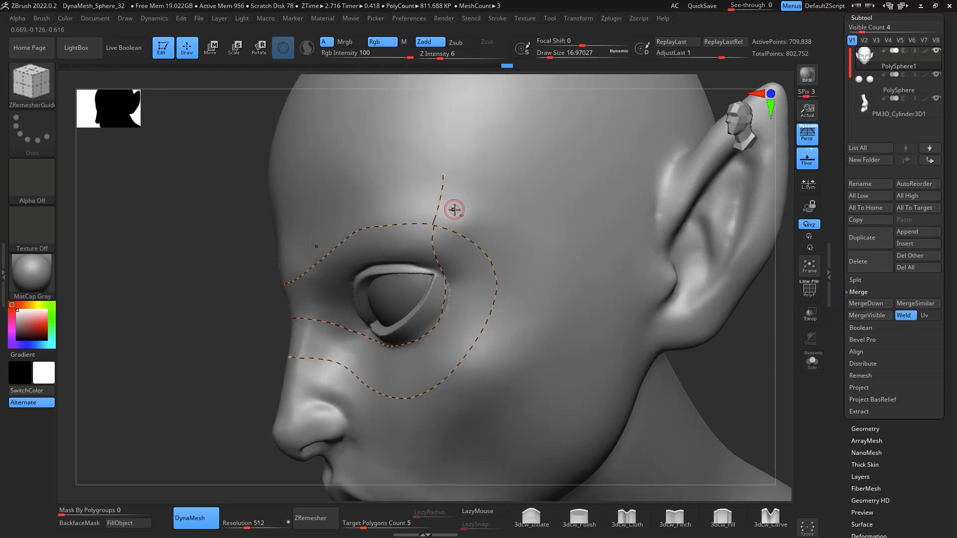
pyautogui.moveTo(749, 377); pyautogui.dragTo(642, 239)
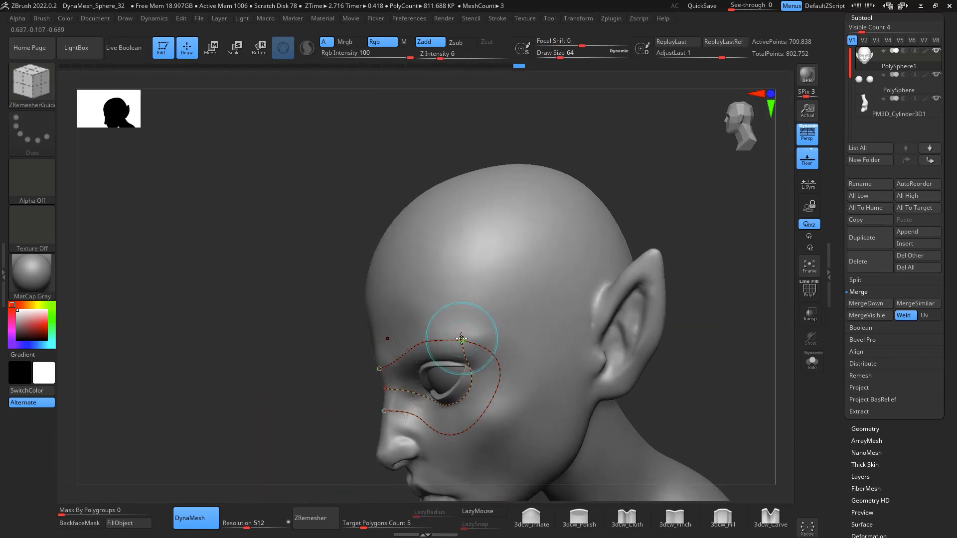
pyautogui.moveTo(462, 339); pyautogui.dragTo(460, 314)
pyautogui.moveTo(535, 208); pyautogui.dragTo(536, 208)
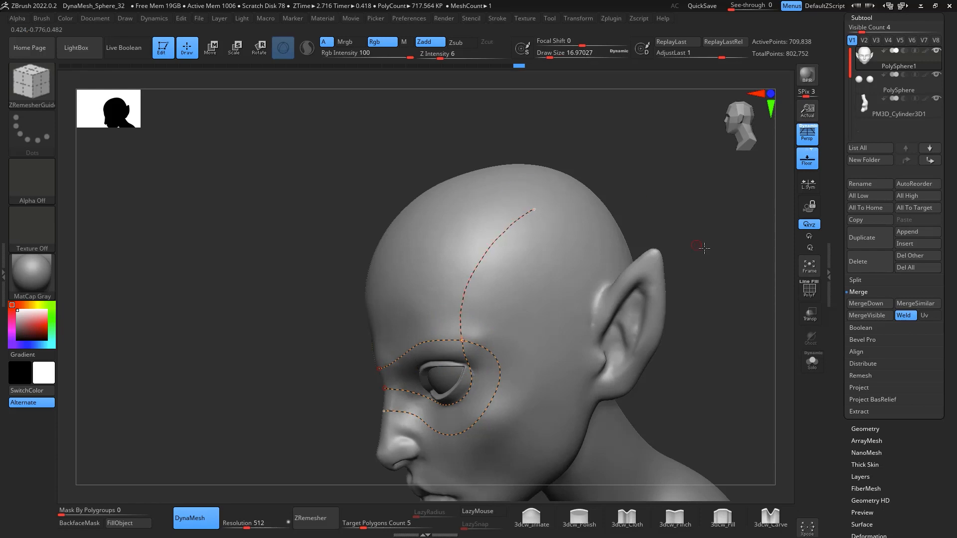
# Draw guide curves from beneath the nose around the nostril and over the upper eyelid, and from the outer eye corner toward the ear
pyautogui.moveTo(705, 248); pyautogui.dragTo(669, 297)
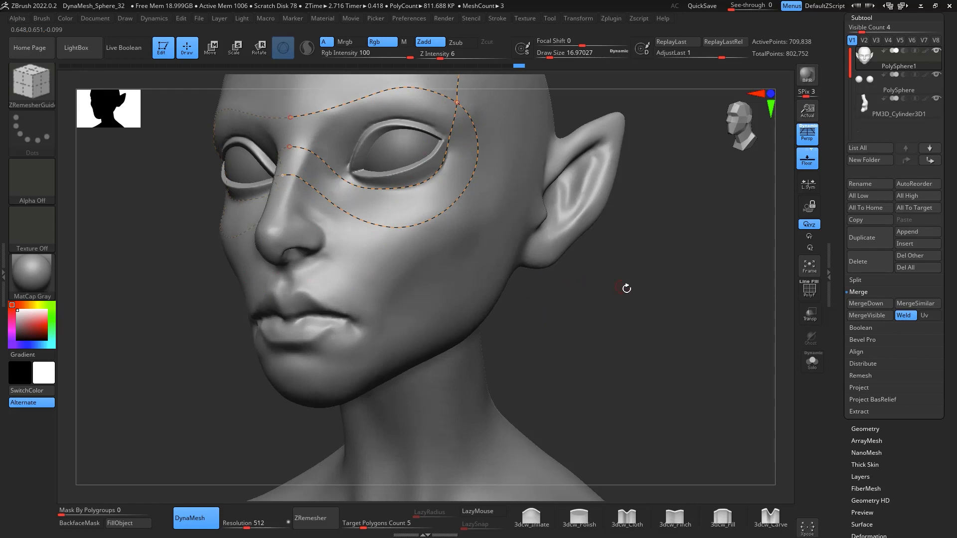
pyautogui.moveTo(686, 284); pyautogui.dragTo(668, 299)
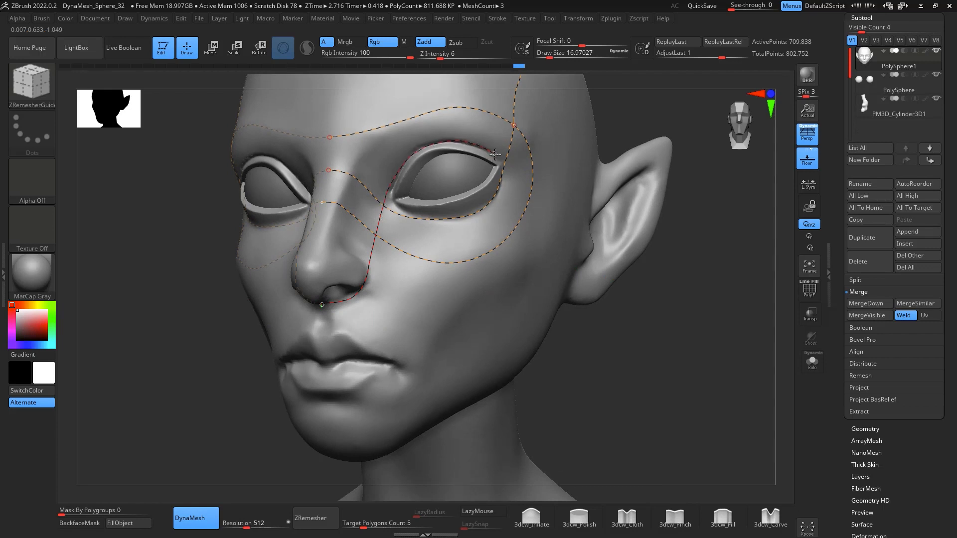
pyautogui.moveTo(657, 249); pyautogui.dragTo(552, 253)
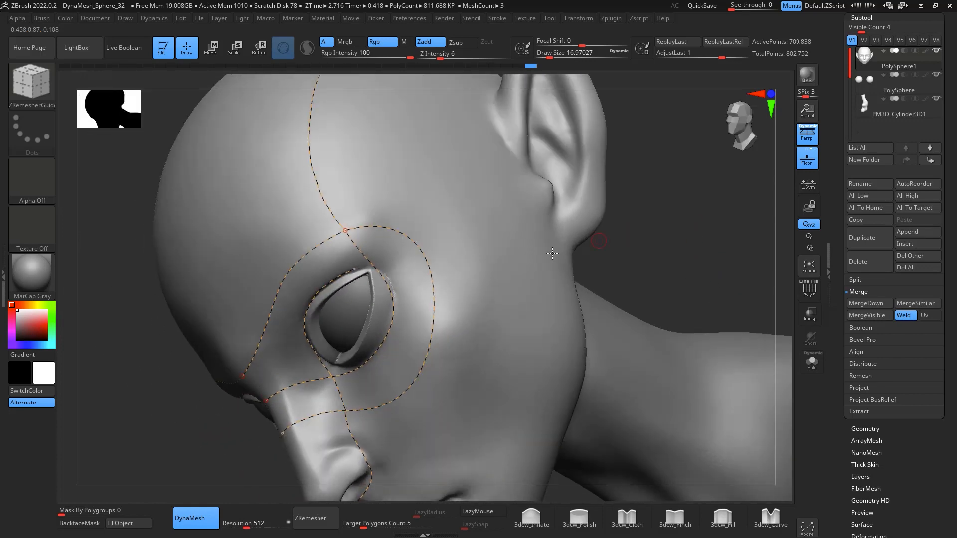
pyautogui.moveTo(366, 260); pyautogui.dragTo(571, 160)
pyautogui.moveTo(697, 251); pyautogui.dragTo(734, 298)
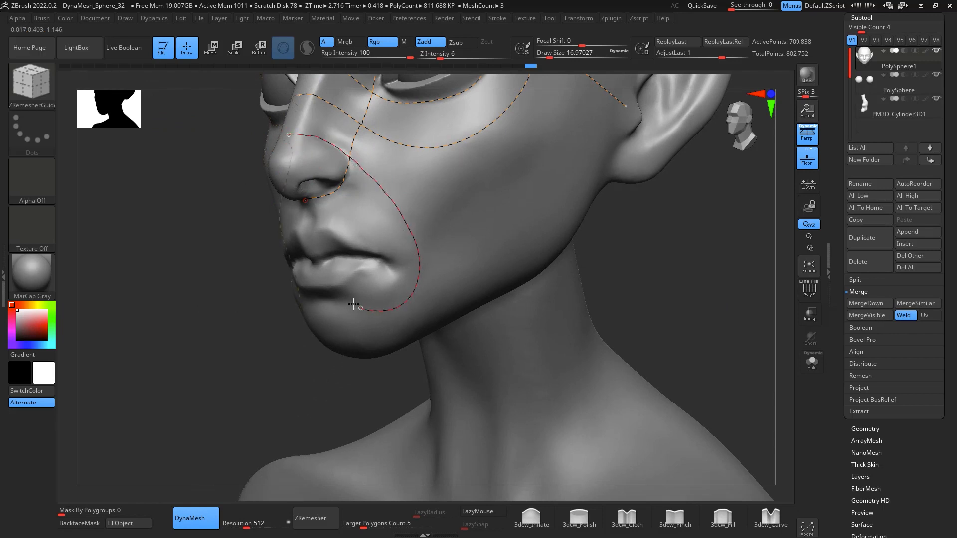
# Complete the guide curve from the nose around the mouth to below the lower lip, and outline the lips with another guide curve
pyautogui.moveTo(329, 301); pyautogui.dragTo(327, 300)
pyautogui.moveTo(653, 318)
pyautogui.mouseDown()
pyautogui.moveTo(718, 282)
pyautogui.moveTo(711, 297)
pyautogui.moveTo(687, 299)
pyautogui.moveTo(712, 254)
pyautogui.moveTo(680, 263)
pyautogui.moveTo(524, 258)
pyautogui.mouseUp()
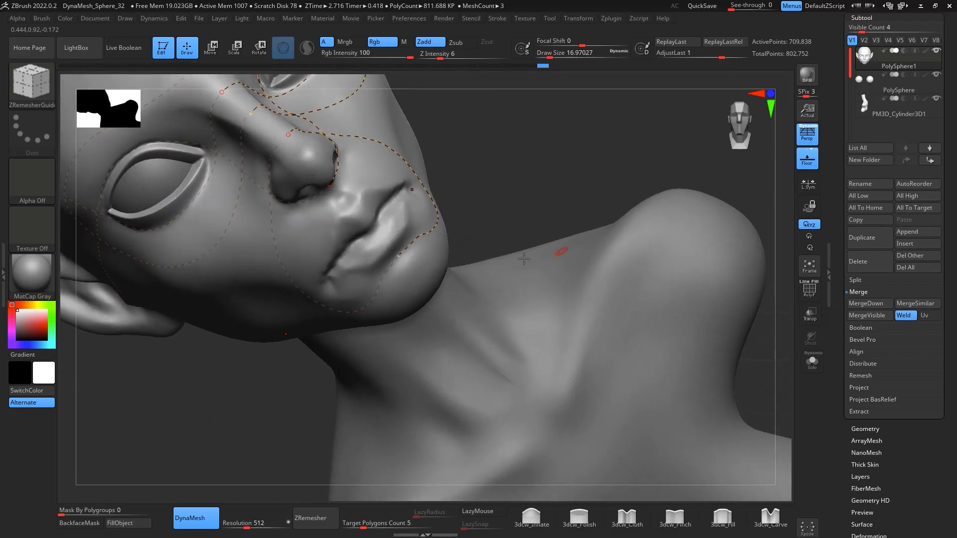
pyautogui.moveTo(648, 160); pyautogui.dragTo(634, 140)
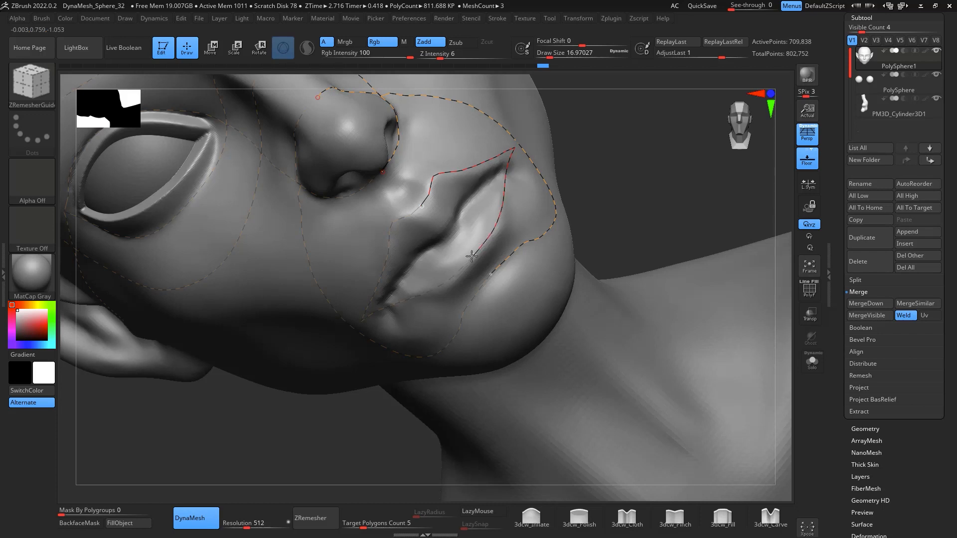
pyautogui.moveTo(678, 178); pyautogui.dragTo(611, 254)
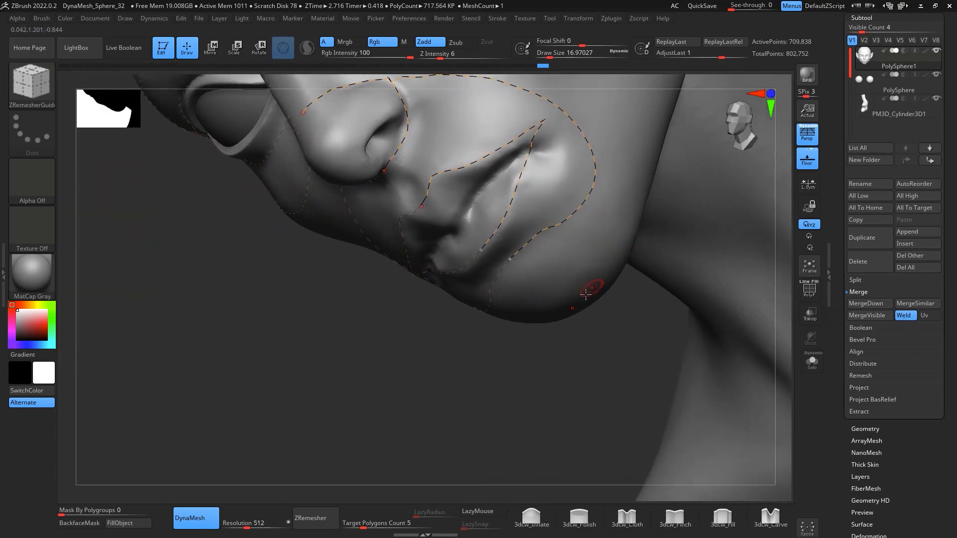
pyautogui.hotkey('ctrl', 'z')
pyautogui.moveTo(429, 212); pyautogui.dragTo(429, 194)
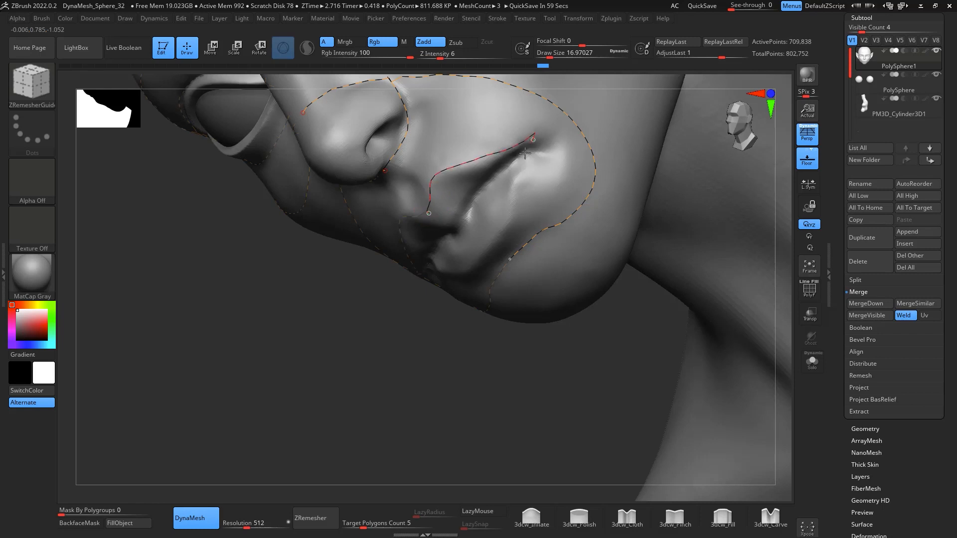
pyautogui.moveTo(483, 248); pyautogui.dragTo(482, 250)
# Draw guide curves along the line between the lips to the mouth corner and from that corner across the cheek toward the ear
pyautogui.keyDown('alt'); pyautogui.moveTo(581, 384); pyautogui.dragTo(536, 384); pyautogui.keyUp('alt')
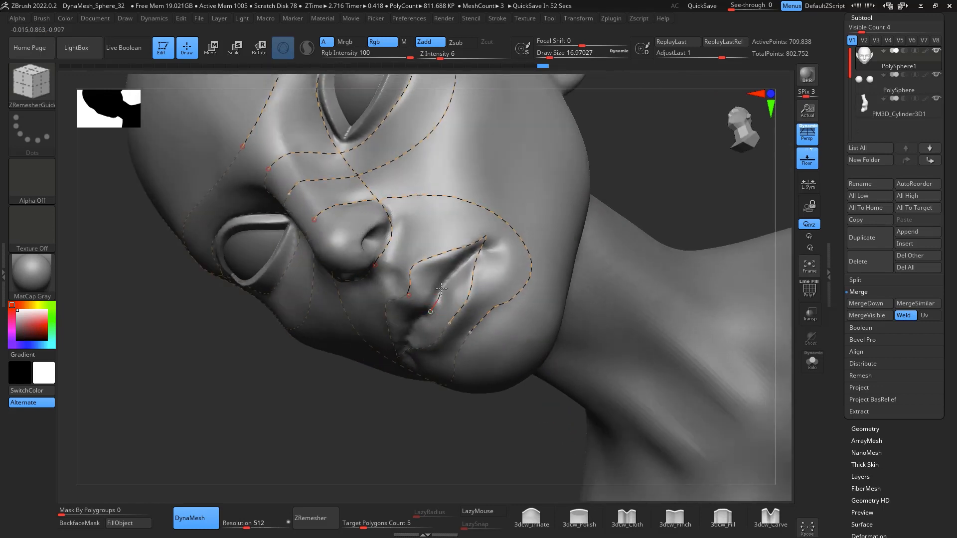
pyautogui.moveTo(487, 235); pyautogui.dragTo(487, 236)
pyautogui.moveTo(685, 158); pyautogui.dragTo(667, 173)
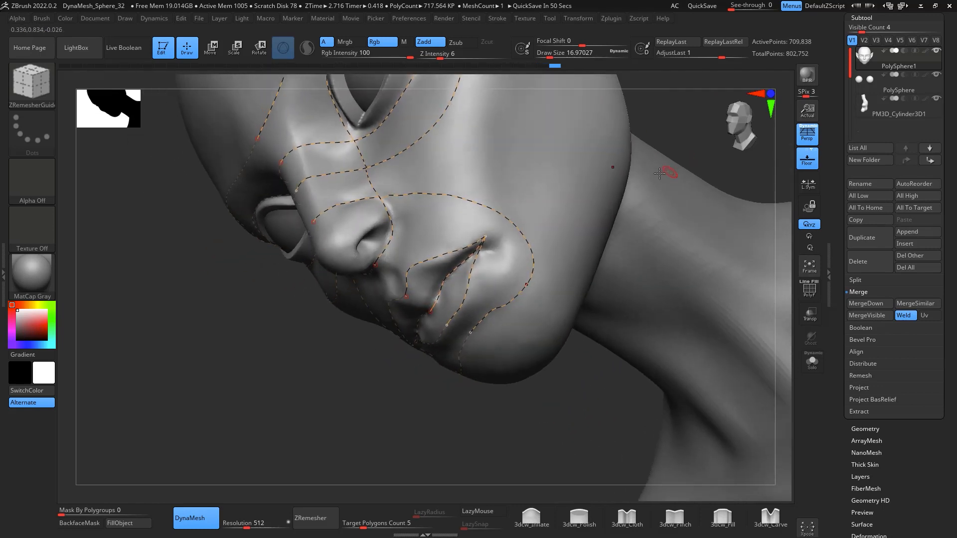
pyautogui.keyDown('alt'); pyautogui.moveTo(442, 363); pyautogui.dragTo(395, 439); pyautogui.keyUp('alt')
pyautogui.moveTo(669, 135); pyautogui.dragTo(636, 154)
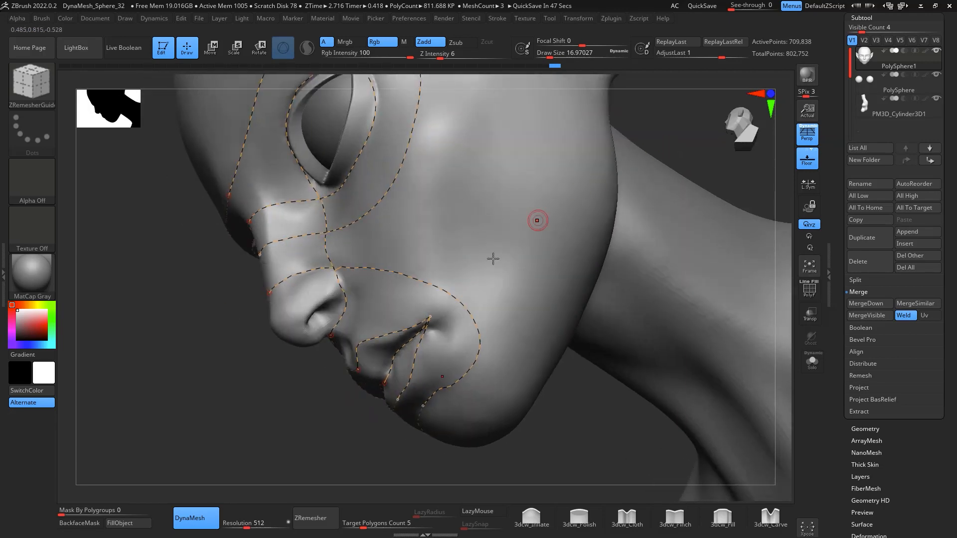
pyautogui.moveTo(564, 118); pyautogui.dragTo(566, 120)
# Draw a guide curve from beneath the chin along the jawline up to the base of the ear
pyautogui.moveTo(593, 446)
pyautogui.mouseDown()
pyautogui.moveTo(600, 359)
pyautogui.moveTo(663, 229)
pyautogui.mouseUp()
pyautogui.moveTo(668, 346)
pyautogui.keyDown('alt'); pyautogui.mouseDown()
pyautogui.moveTo(659, 263)
pyautogui.moveTo(699, 331)
pyautogui.moveTo(657, 255)
pyautogui.moveTo(679, 215)
pyautogui.moveTo(671, 189)
pyautogui.moveTo(563, 209)
pyautogui.moveTo(502, 264)
pyautogui.mouseUp(); pyautogui.keyUp('alt')
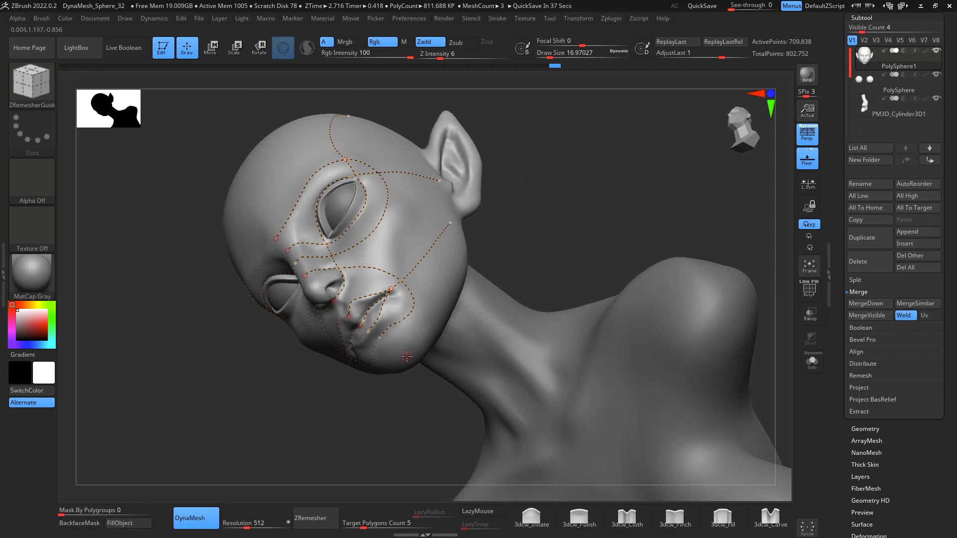
pyautogui.moveTo(407, 356); pyautogui.dragTo(425, 324)
pyautogui.moveTo(463, 237); pyautogui.dragTo(459, 220)
pyautogui.moveTo(647, 209); pyautogui.dragTo(605, 184)
pyautogui.keyDown('shift'); pyautogui.moveTo(681, 194); pyautogui.dragTo(697, 214); pyautogui.keyUp('shift')
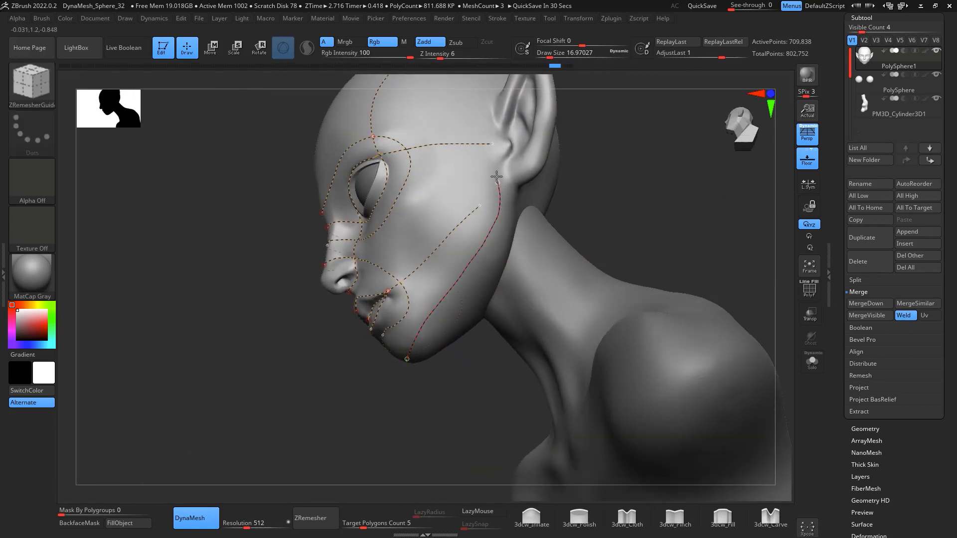
# Extend the jawline guide curve up the front of the ear, over its upper attachment and down behind it to the lobe
pyautogui.moveTo(641, 188); pyautogui.dragTo(619, 245)
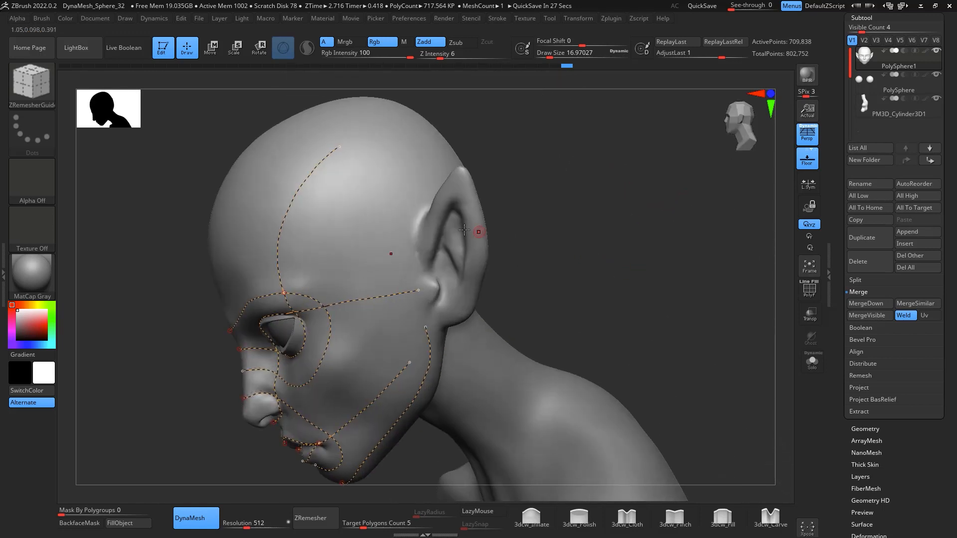
pyautogui.moveTo(425, 328); pyautogui.dragTo(420, 314)
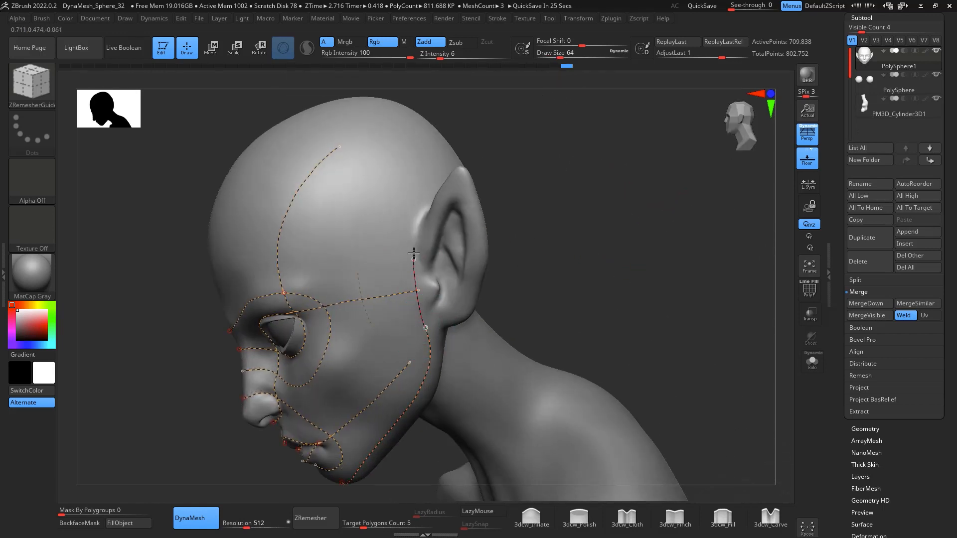
pyautogui.moveTo(414, 254); pyautogui.dragTo(417, 214)
pyautogui.moveTo(578, 209)
pyautogui.mouseDown()
pyautogui.moveTo(626, 250)
pyautogui.moveTo(593, 267)
pyautogui.mouseUp()
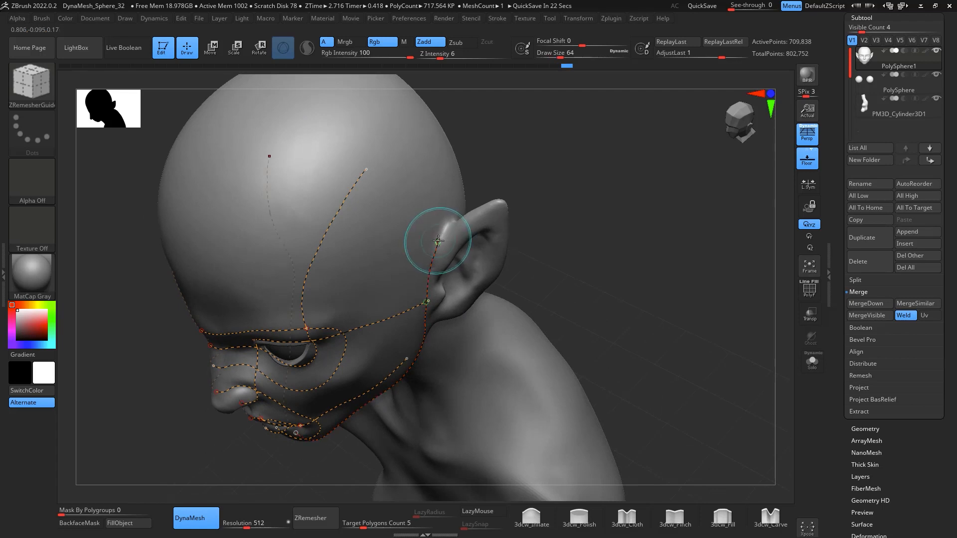
pyautogui.moveTo(438, 241); pyautogui.dragTo(451, 218)
pyautogui.moveTo(643, 209); pyautogui.dragTo(519, 222)
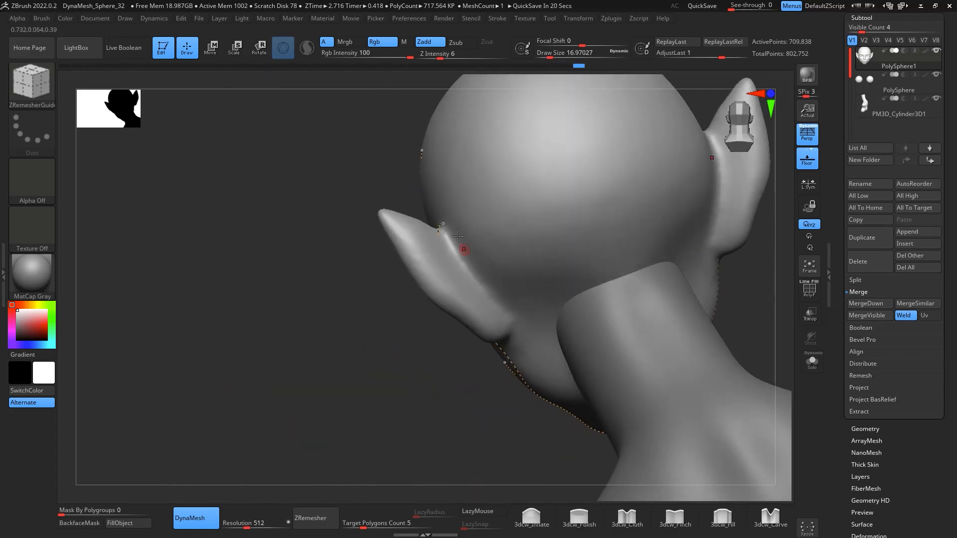
pyautogui.moveTo(457, 231); pyautogui.dragTo(459, 264, button='right')
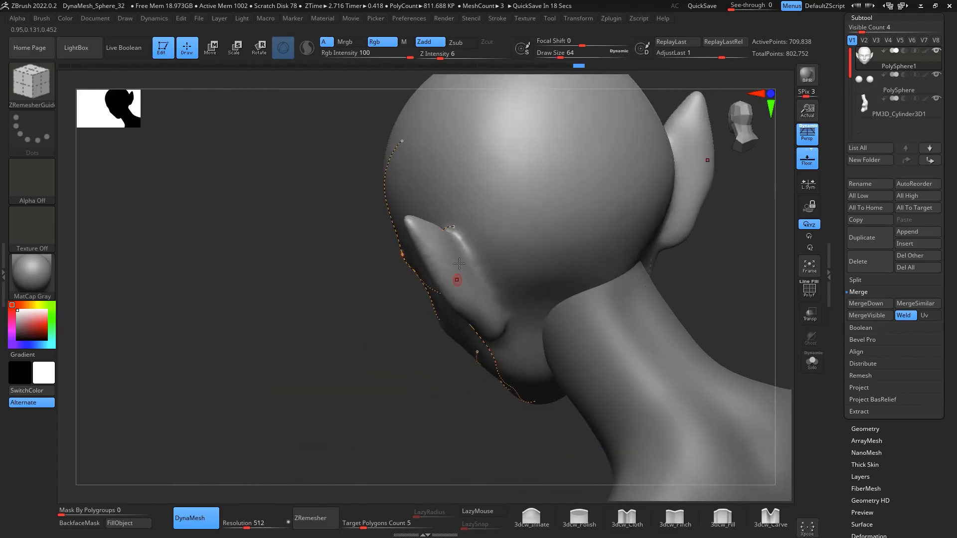
pyautogui.moveTo(453, 228); pyautogui.dragTo(464, 237)
pyautogui.moveTo(495, 288); pyautogui.dragTo(507, 317)
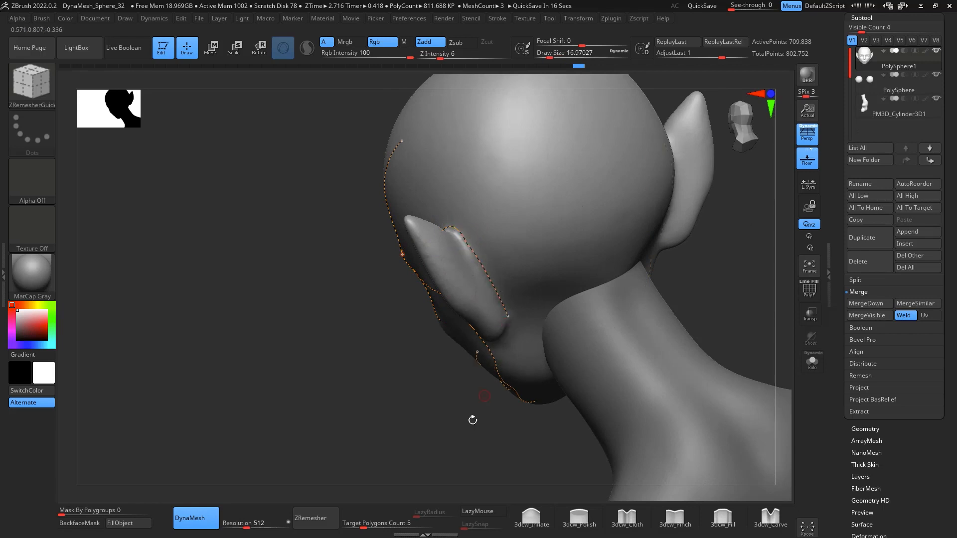
# Retopologize the head with ZRemesher along the guide curves, using a target polygon count of 5
pyautogui.moveTo(448, 467); pyautogui.dragTo(497, 390)
pyautogui.keyDown('shift'); pyautogui.moveTo(615, 302); pyautogui.dragTo(675, 317); pyautogui.keyUp('shift')
pyautogui.keyDown('alt'); pyautogui.moveTo(649, 268); pyautogui.dragTo(712, 265); pyautogui.keyUp('alt')
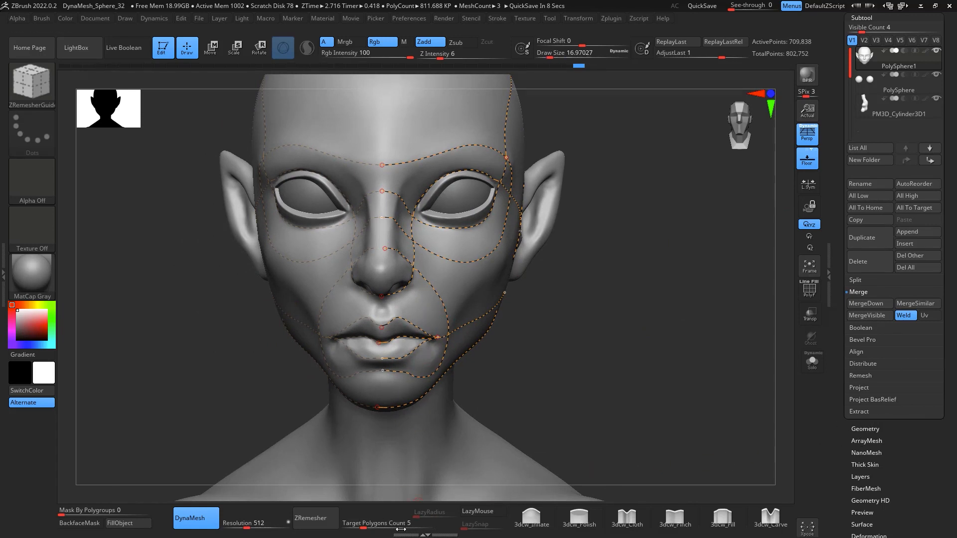
pyautogui.click(324, 520)
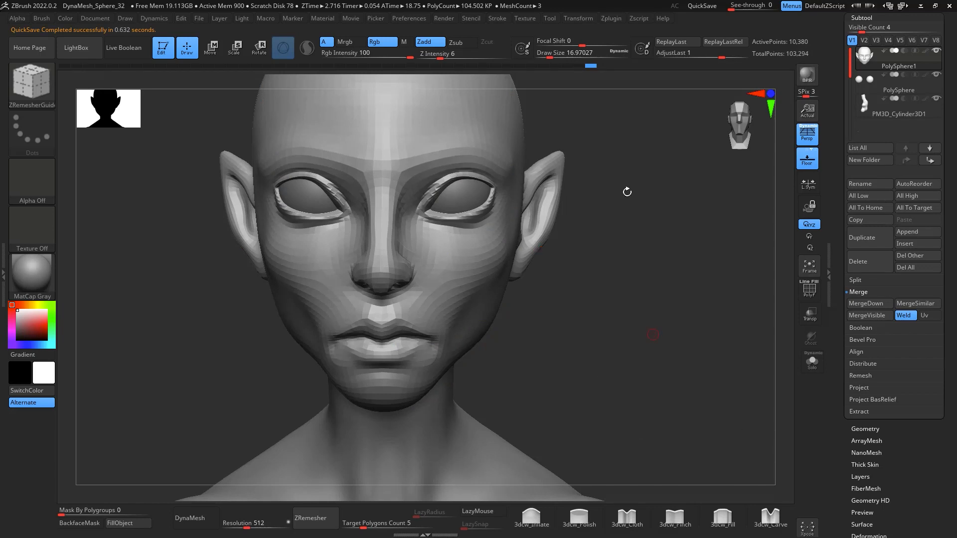
# Display the polygon wireframe on the remeshed head and smooth the upper eyelids near the inner eye corners
pyautogui.moveTo(627, 191); pyautogui.dragTo(640, 270)
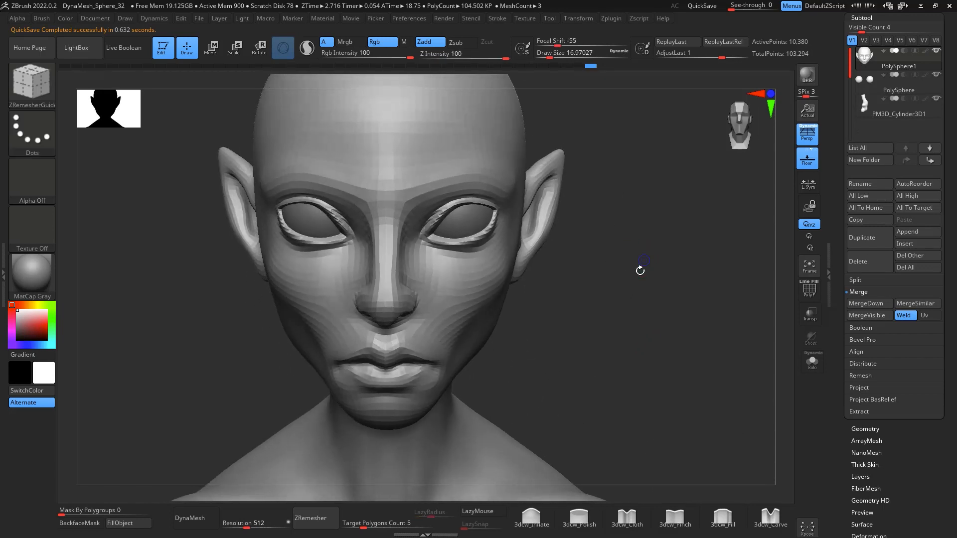
pyautogui.click(808, 289)
pyautogui.keyDown('alt'); pyautogui.moveTo(678, 296); pyautogui.dragTo(677, 340); pyautogui.keyUp('alt')
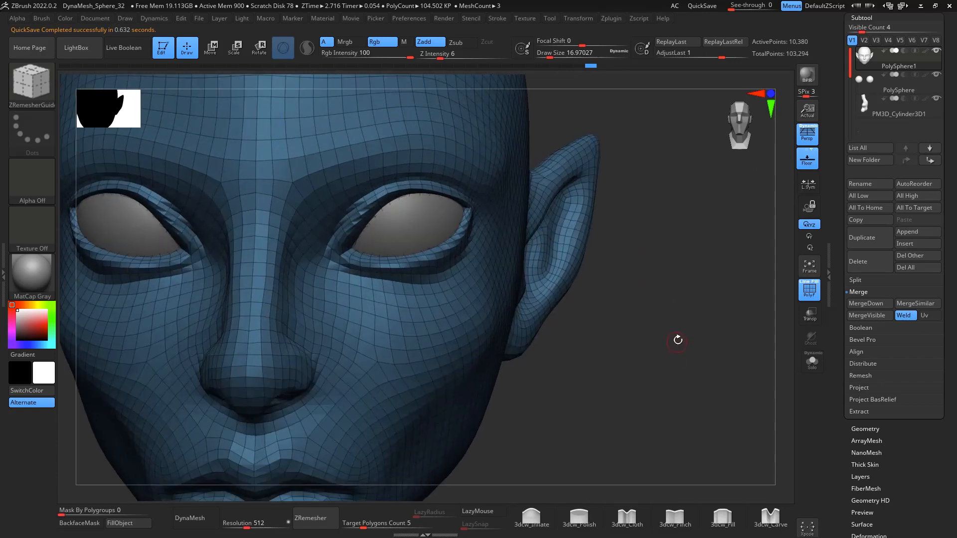
pyautogui.press('shift')
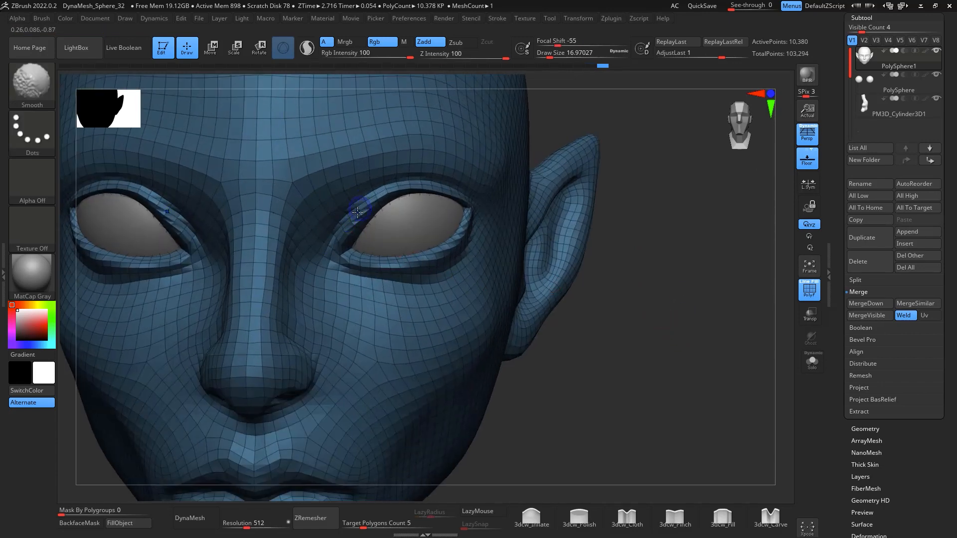
pyautogui.keyDown('alt'); pyautogui.moveTo(647, 310); pyautogui.dragTo(751, 310); pyautogui.keyUp('alt')
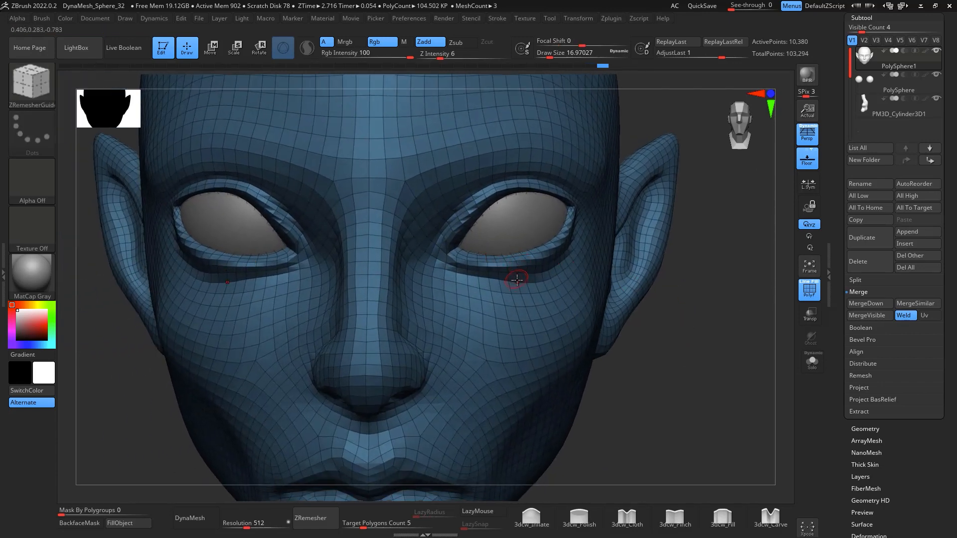
# Adjust the eyelid edges with the Move brush at a draw size of about 49 and smooth the lids toward the outer corners
pyautogui.press('b')
pyautogui.press('m')
pyautogui.press('v')
pyautogui.press('space')
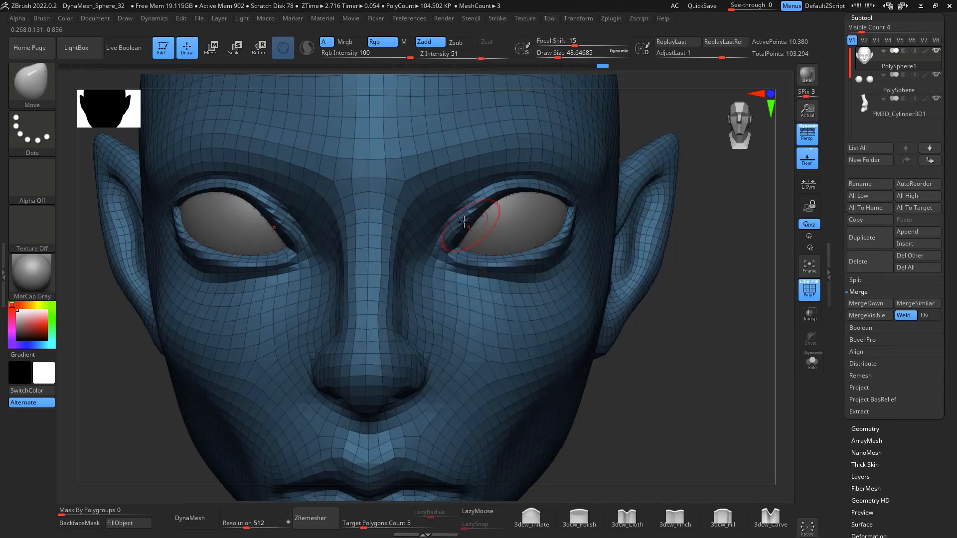
pyautogui.press('shift')
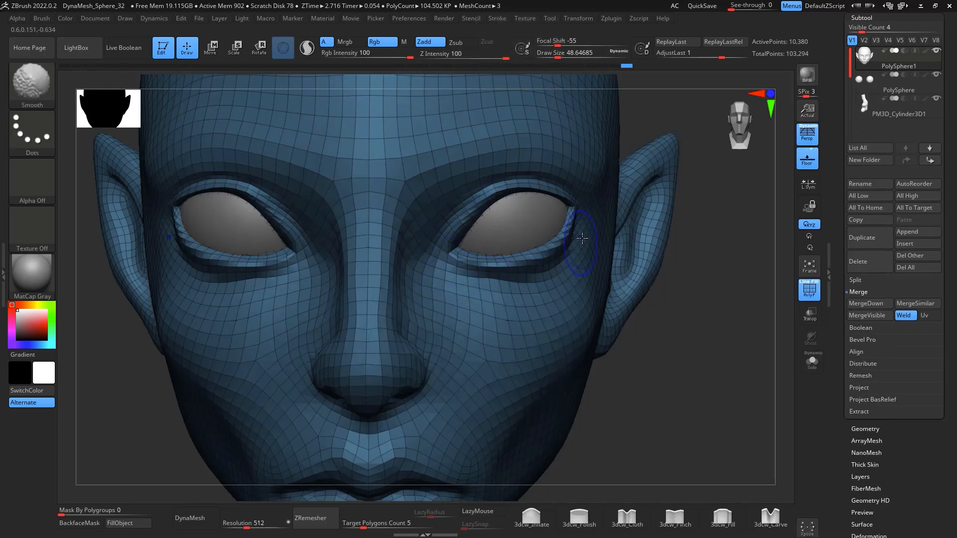
# Examine the remeshed head's topology and the overall bust proportions
pyautogui.keyDown('alt'); pyautogui.moveTo(687, 287); pyautogui.dragTo(690, 340); pyautogui.keyUp('alt')
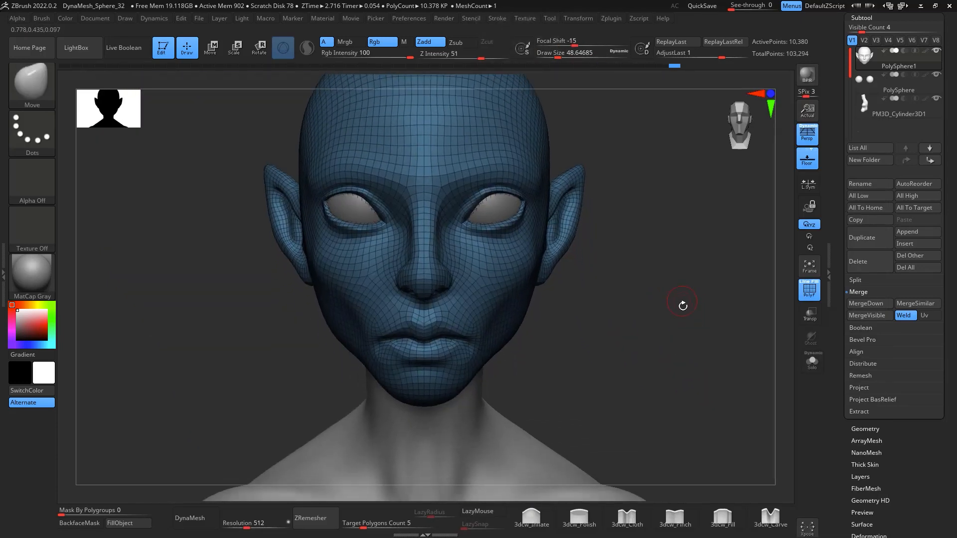
pyautogui.moveTo(681, 303)
pyautogui.mouseDown()
pyautogui.moveTo(722, 305)
pyautogui.moveTo(678, 320)
pyautogui.moveTo(630, 314)
pyautogui.mouseUp()
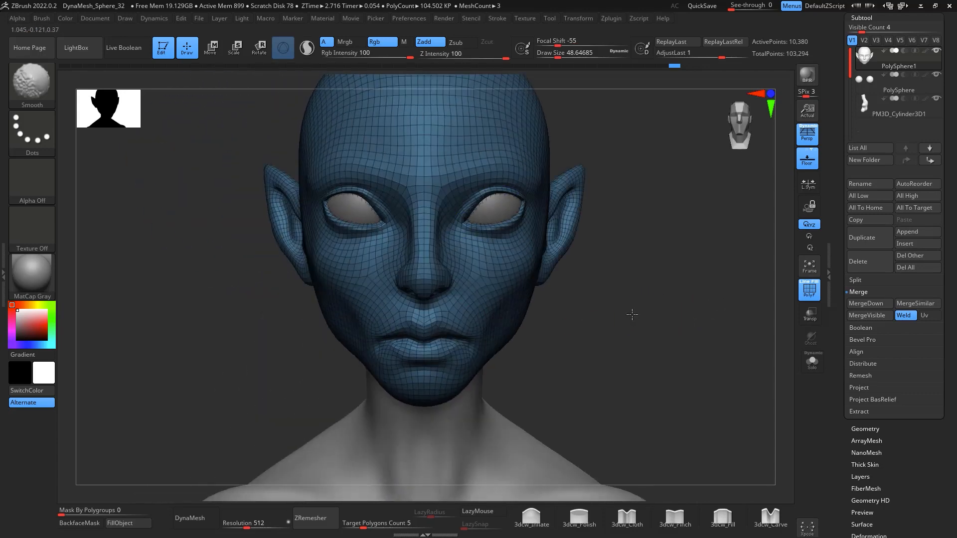
pyautogui.keyDown('alt'); pyautogui.moveTo(693, 249); pyautogui.dragTo(692, 276); pyautogui.keyUp('alt')
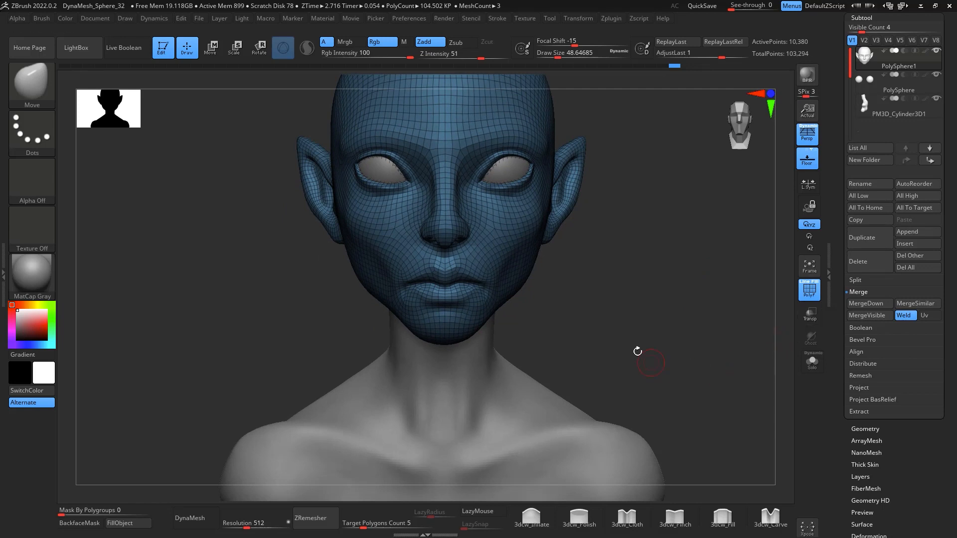
pyautogui.keyDown('ctrl'); pyautogui.moveTo(641, 375); pyautogui.dragTo(646, 294, button='right'); pyautogui.keyUp('ctrl')
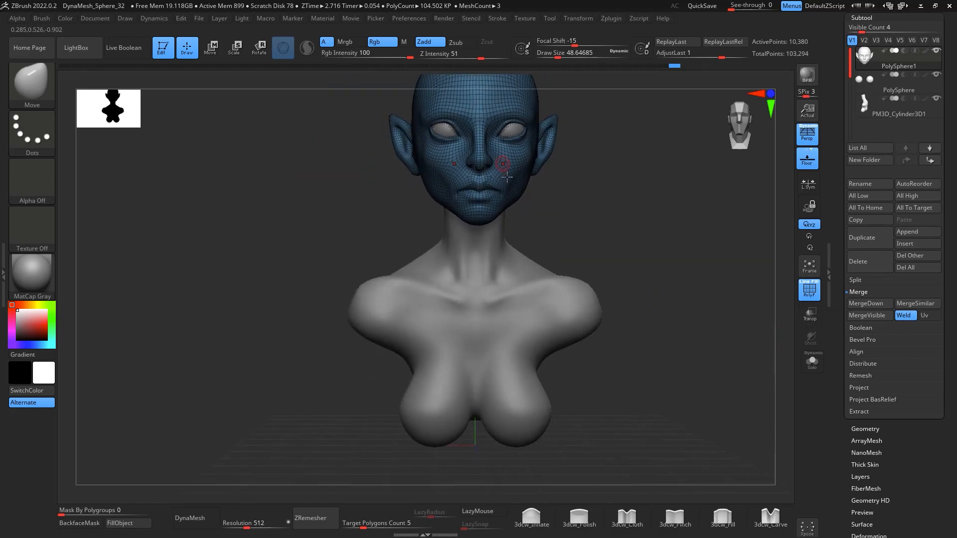
pyautogui.keyDown('alt'); pyautogui.moveTo(549, 279); pyautogui.dragTo(570, 299, button='right'); pyautogui.keyUp('alt')
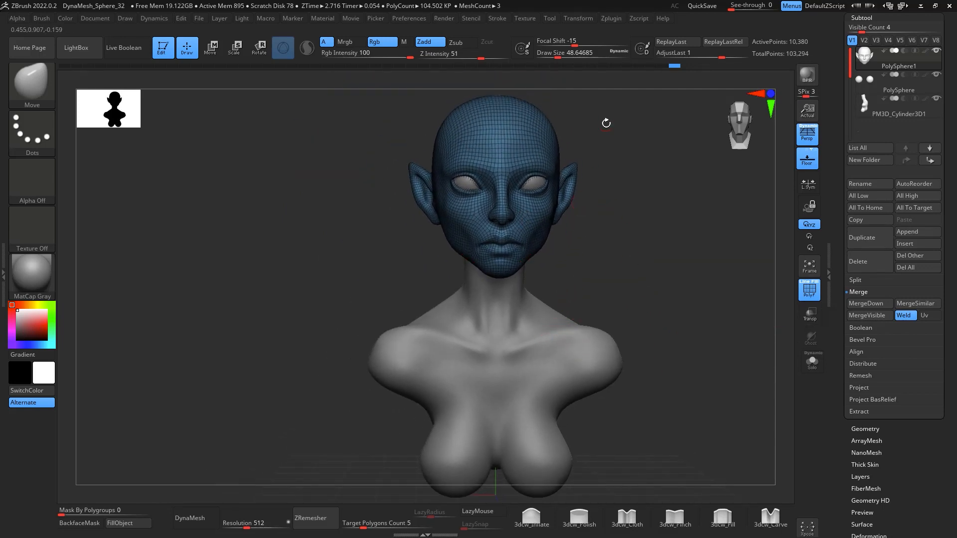
pyautogui.moveTo(680, 238); pyautogui.dragTo(600, 249, button='right')
pyautogui.moveTo(671, 214); pyautogui.dragTo(662, 293, button='right')
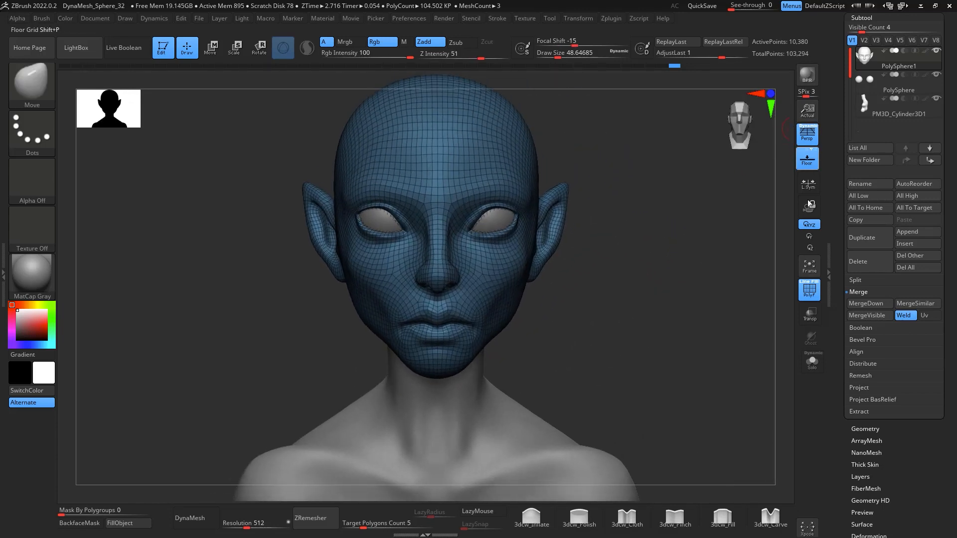
# Hide the polygon wireframe and subdivide the head mesh three times
pyautogui.click(813, 292)
pyautogui.keyDown('ctrl'); pyautogui.moveTo(680, 324); pyautogui.dragTo(665, 298, button='right'); pyautogui.keyUp('ctrl')
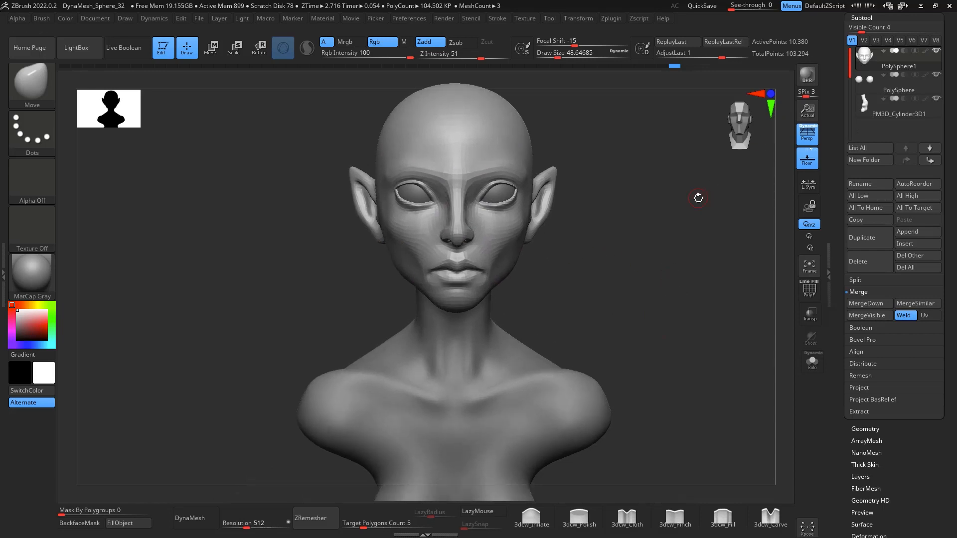
pyautogui.press('ctrl')
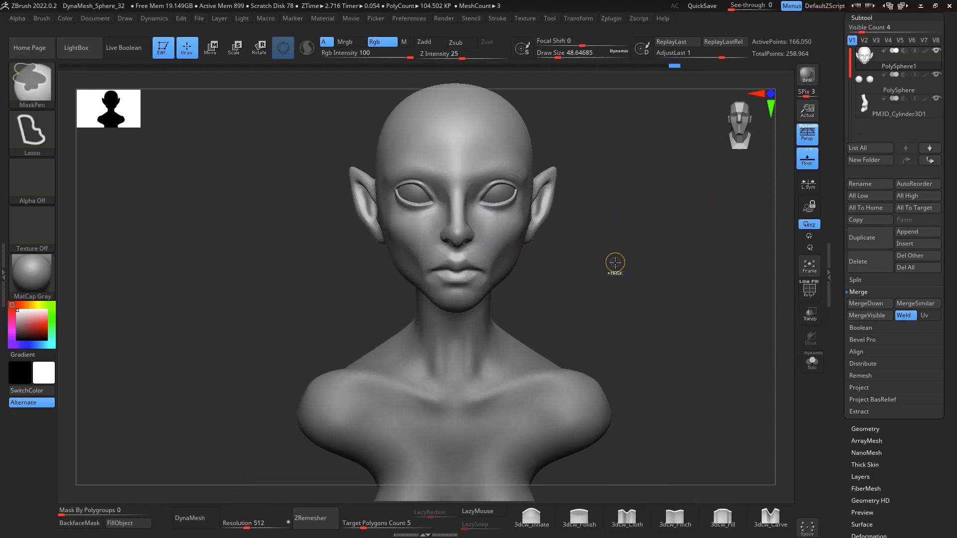
pyautogui.moveTo(628, 259)
pyautogui.mouseDown()
pyautogui.moveTo(686, 218)
pyautogui.moveTo(664, 244)
pyautogui.moveTo(650, 199)
pyautogui.mouseUp()
pyautogui.keyDown('ctrl'); pyautogui.moveTo(649, 198); pyautogui.dragTo(642, 218, button='right'); pyautogui.keyUp('ctrl')
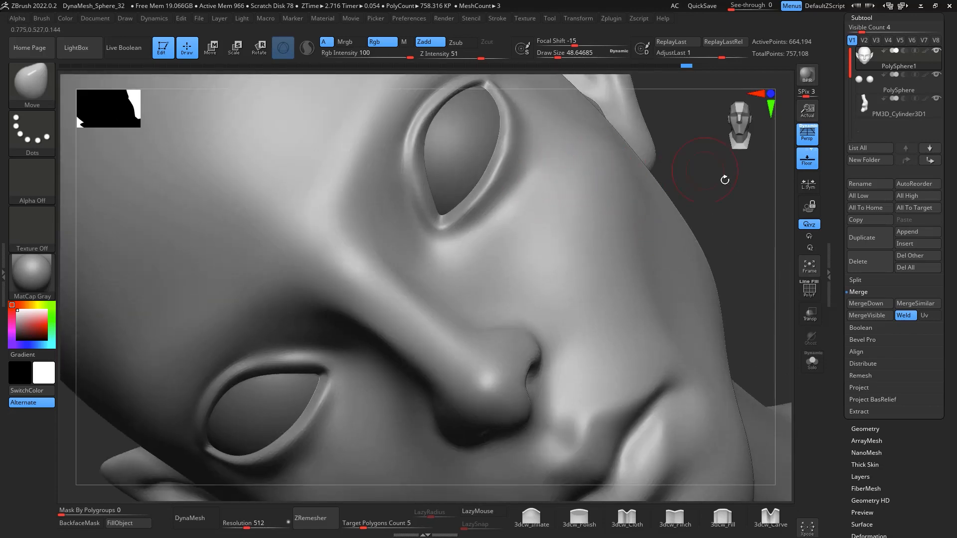
# Carve a crease along the upper eyelid with the DamStandard brush at a draw size of about 31 and a lazy radius of 10
pyautogui.moveTo(784, 180); pyautogui.dragTo(737, 247)
pyautogui.press('b')
pyautogui.press('d')
pyautogui.press('s')
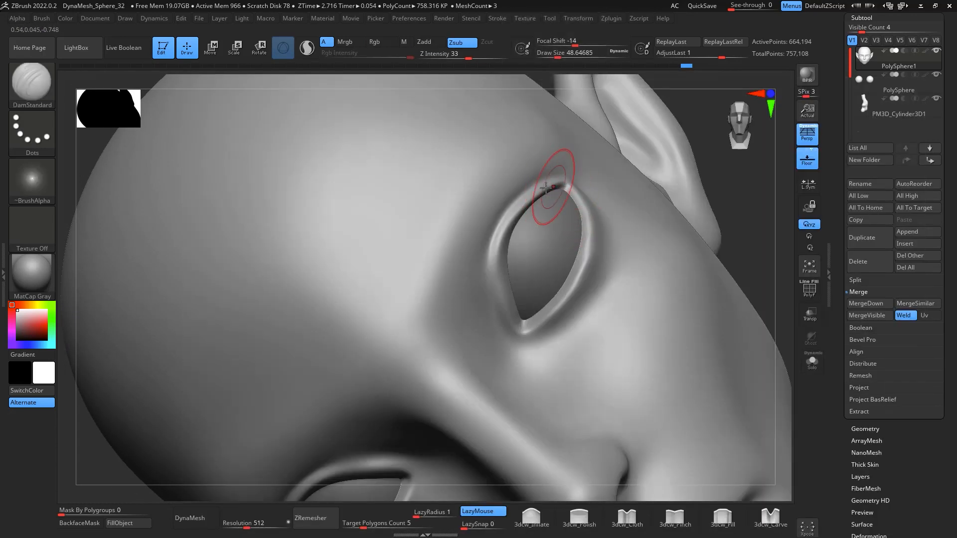
pyautogui.moveTo(550, 176)
pyautogui.mouseDown()
pyautogui.moveTo(503, 215)
pyautogui.moveTo(487, 249)
pyautogui.moveTo(514, 339)
pyautogui.mouseUp()
pyautogui.press('ctrl')
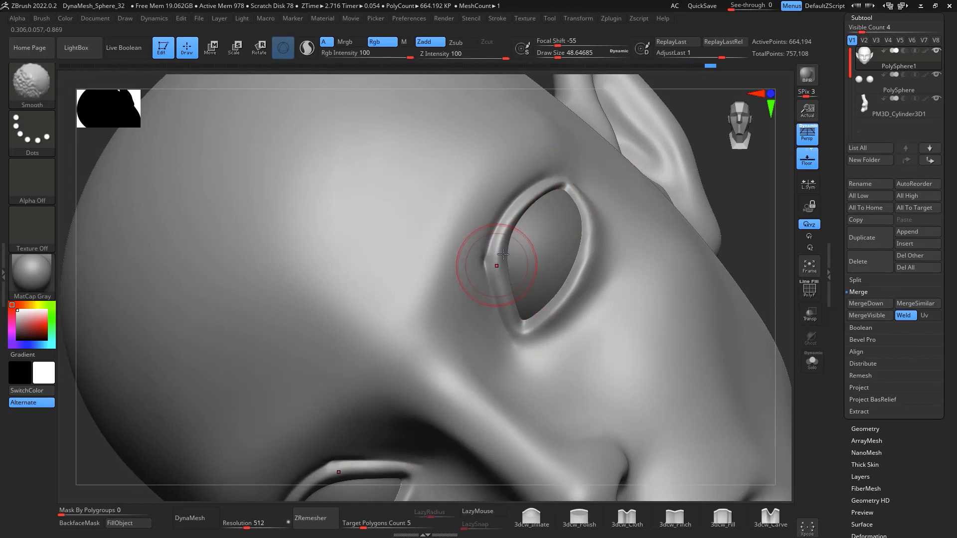
pyautogui.press('space')
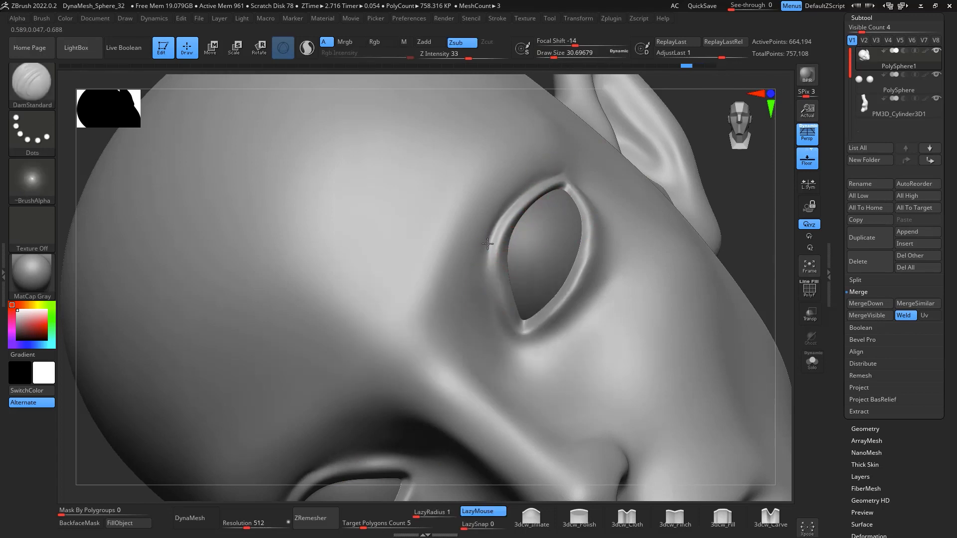
pyautogui.moveTo(487, 244); pyautogui.dragTo(493, 286)
pyautogui.moveTo(424, 515); pyautogui.dragTo(429, 515)
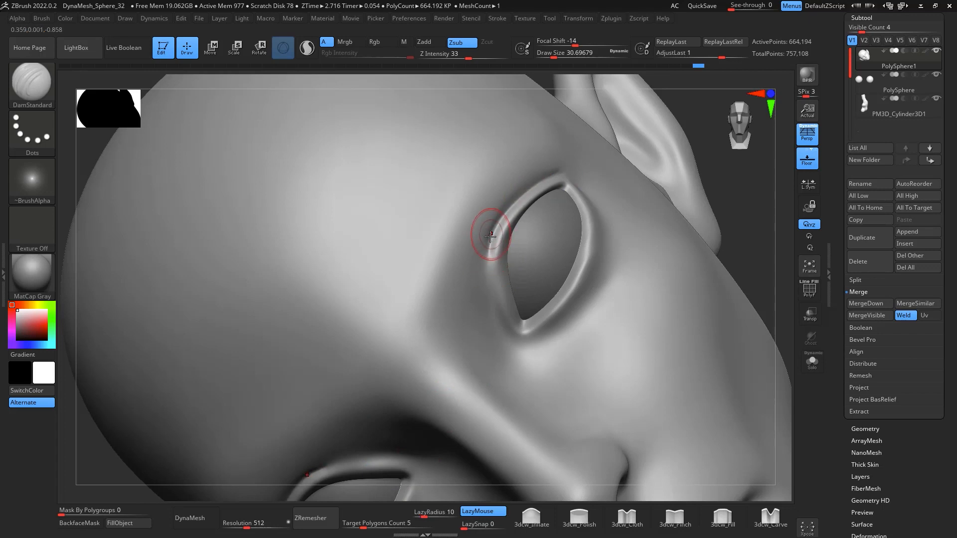
pyautogui.moveTo(490, 236); pyautogui.dragTo(506, 337)
pyautogui.press('shift')
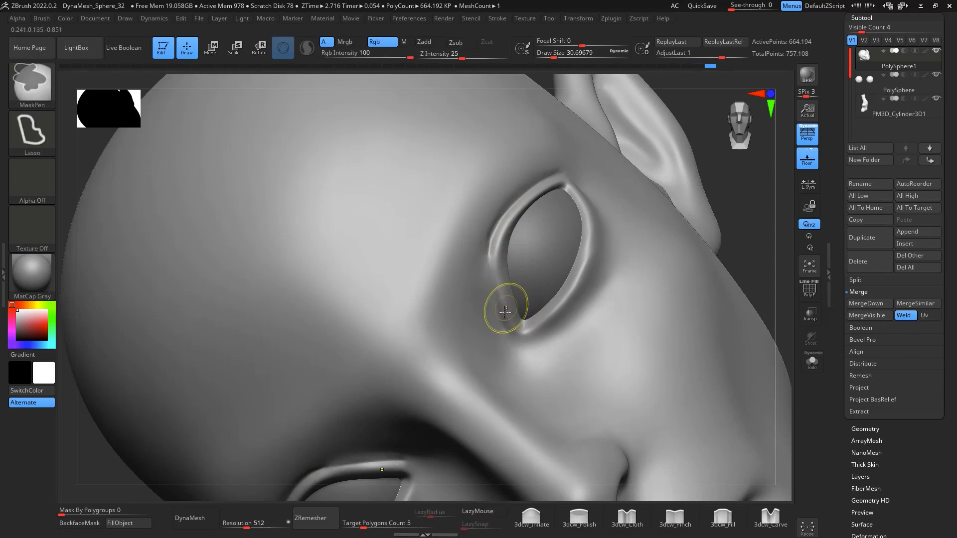
pyautogui.moveTo(491, 239); pyautogui.dragTo(491, 279)
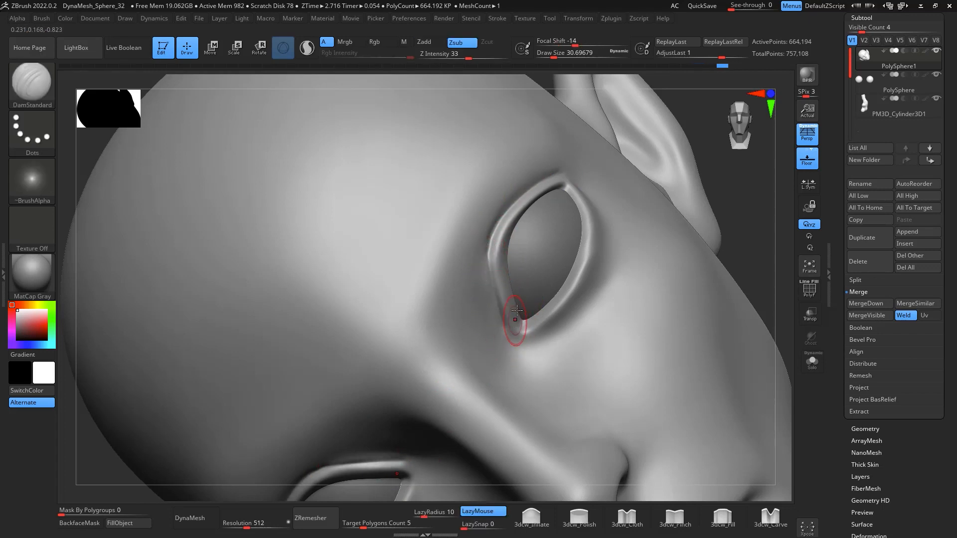
# Sharpen the upper and lower eyelid rims with the 3dcw_Pinch brush at a draw size of 28.75 and smooth the edges
pyautogui.moveTo(709, 163)
pyautogui.mouseDown()
pyautogui.moveTo(725, 175)
pyautogui.moveTo(717, 172)
pyautogui.mouseUp()
pyautogui.press('space')
pyautogui.moveTo(567, 205); pyautogui.dragTo(559, 203)
pyautogui.click(675, 518)
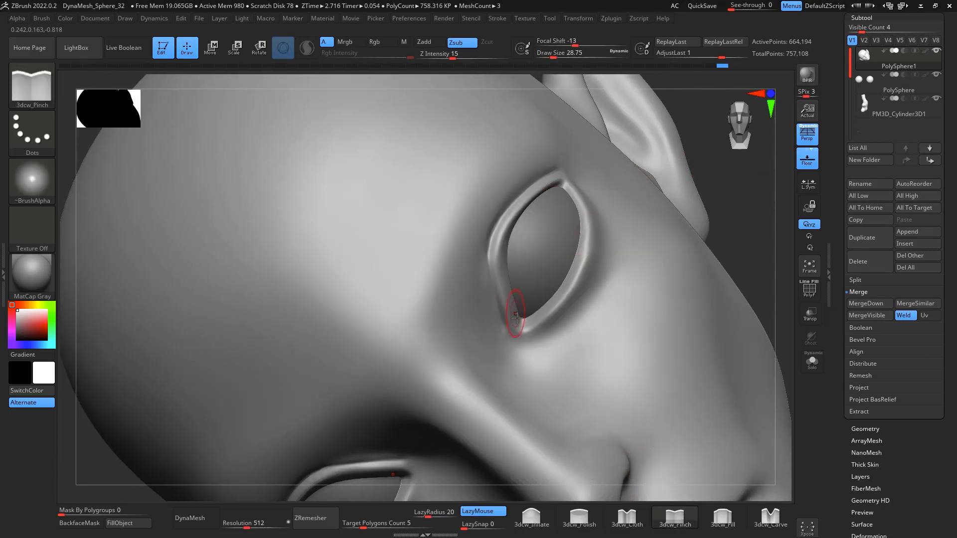
pyautogui.moveTo(511, 316)
pyautogui.mouseDown()
pyautogui.moveTo(496, 245)
pyautogui.moveTo(553, 182)
pyautogui.mouseUp()
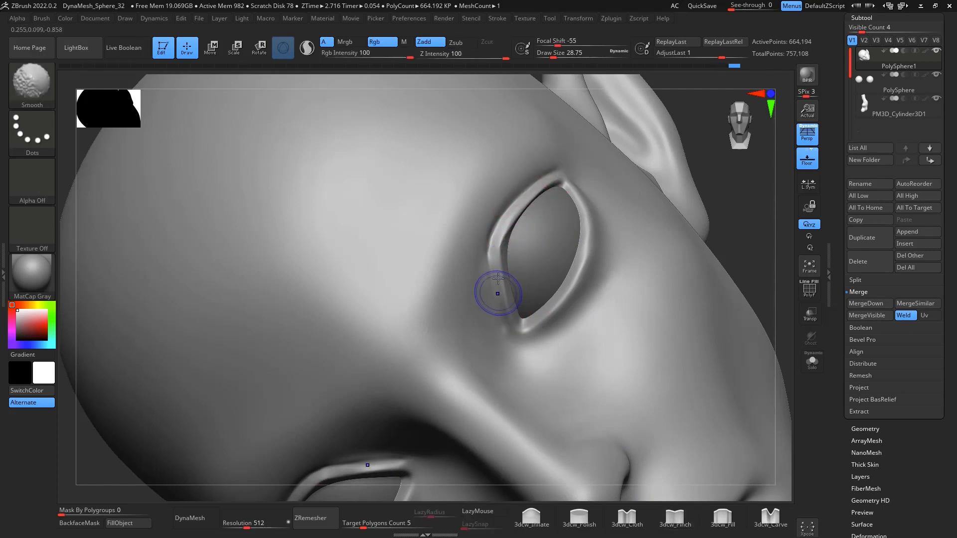
pyautogui.keyDown('shift'); pyautogui.moveTo(588, 267); pyautogui.dragTo(599, 236); pyautogui.keyUp('shift')
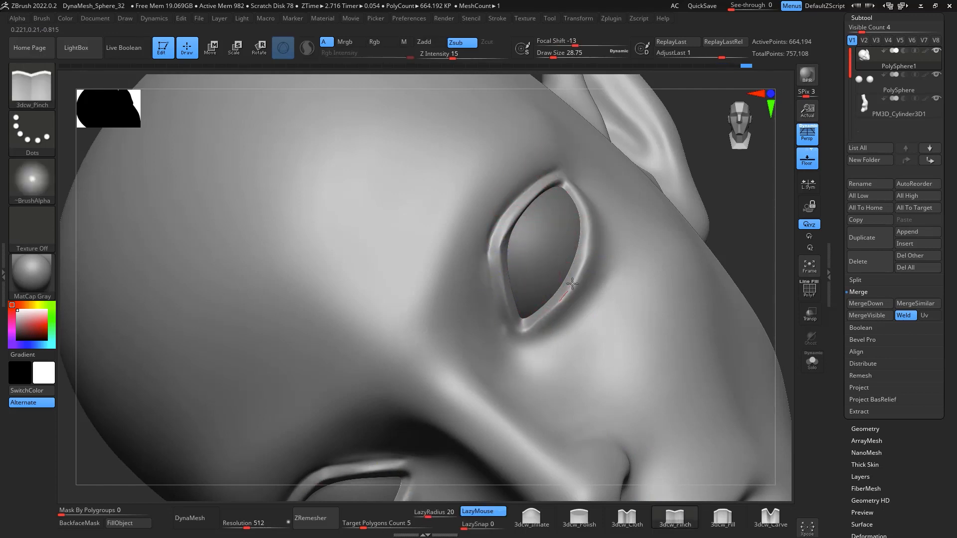
pyautogui.press('shift')
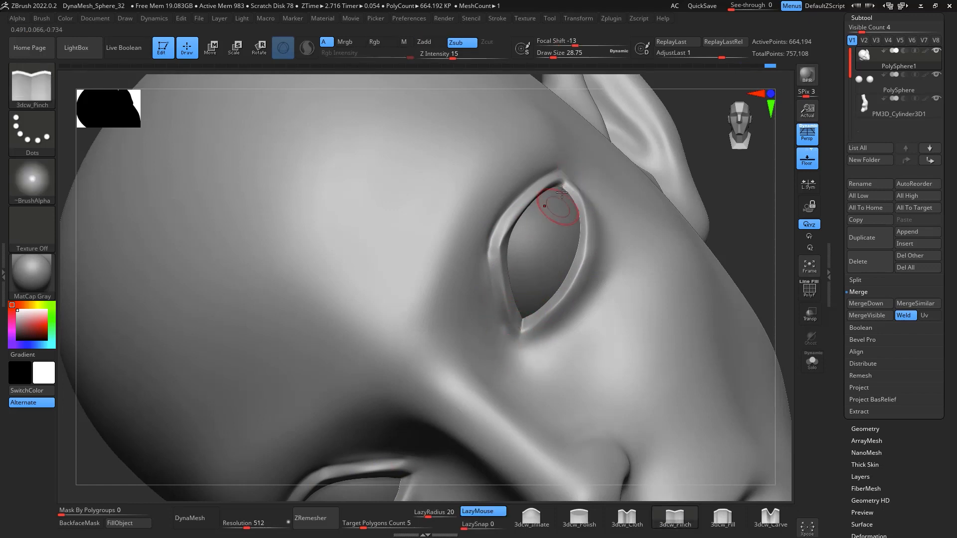
pyautogui.moveTo(562, 192); pyautogui.dragTo(568, 167)
pyautogui.keyDown('shift'); pyautogui.moveTo(750, 226); pyautogui.dragTo(779, 272); pyautogui.keyUp('shift')
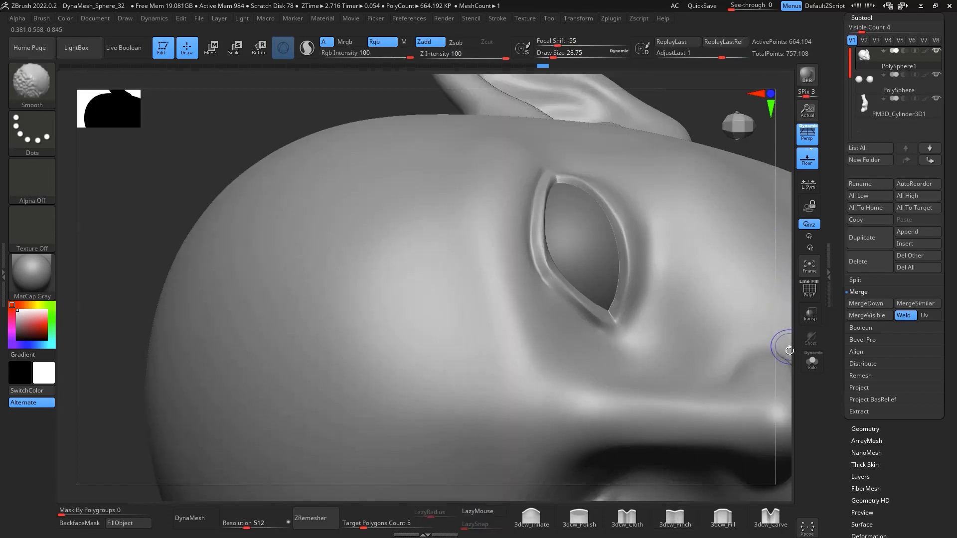
# Pinch the brow ridge from the nose bridge outward with 3dcw_Pinch at a draw size of about 59 and smooth it
pyautogui.keyDown('alt'); pyautogui.moveTo(786, 345); pyautogui.dragTo(771, 150); pyautogui.keyUp('alt')
pyautogui.moveTo(623, 417)
pyautogui.mouseDown()
pyautogui.moveTo(690, 418)
pyautogui.moveTo(720, 271)
pyautogui.moveTo(724, 280)
pyautogui.mouseUp()
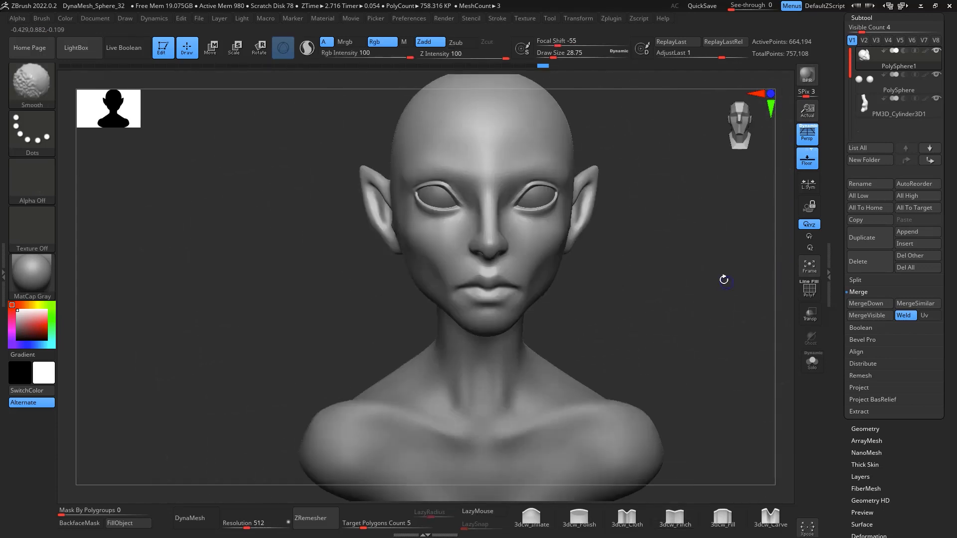
pyautogui.keyDown('alt'); pyautogui.moveTo(682, 239); pyautogui.dragTo(700, 295); pyautogui.keyUp('alt')
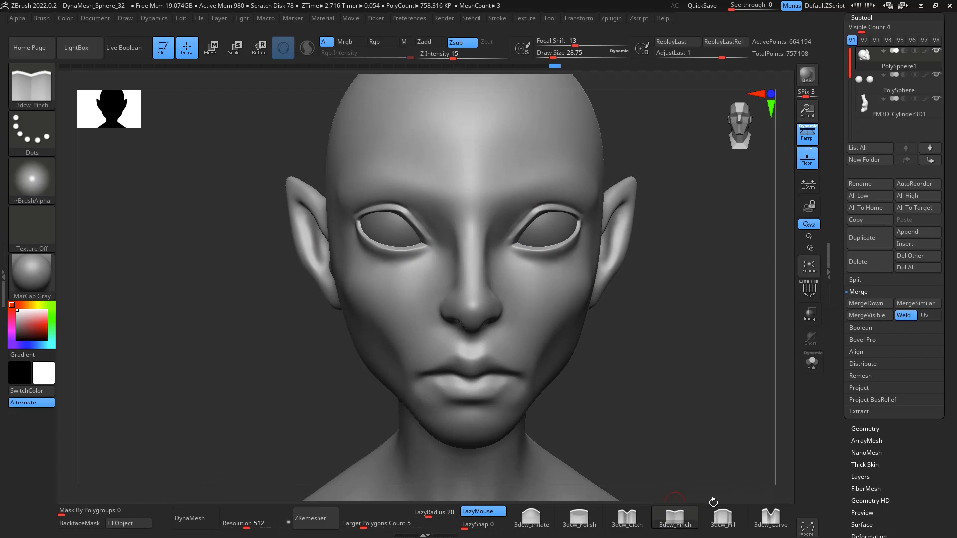
pyautogui.press('space')
pyautogui.moveTo(491, 265); pyautogui.dragTo(498, 266)
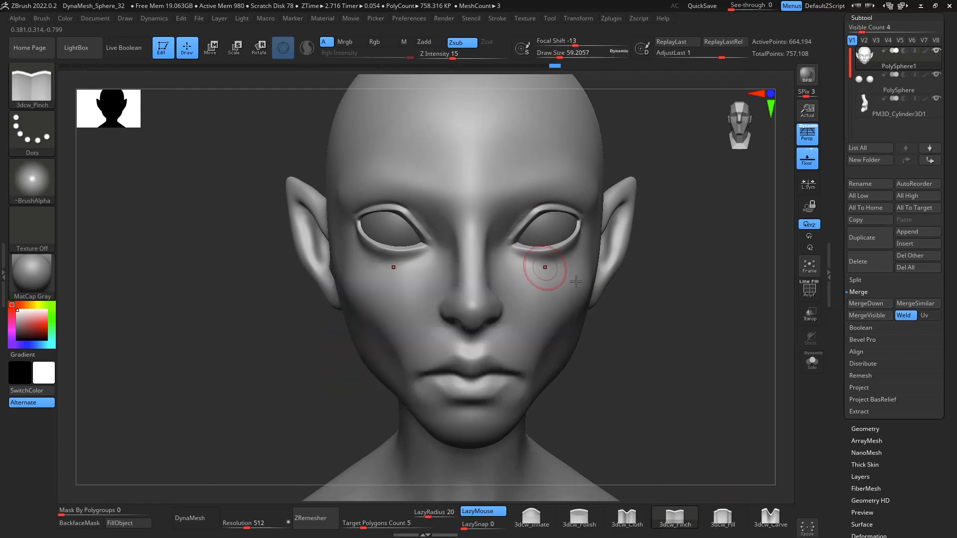
pyautogui.moveTo(690, 286); pyautogui.dragTo(615, 288)
pyautogui.moveTo(472, 284); pyautogui.dragTo(479, 246)
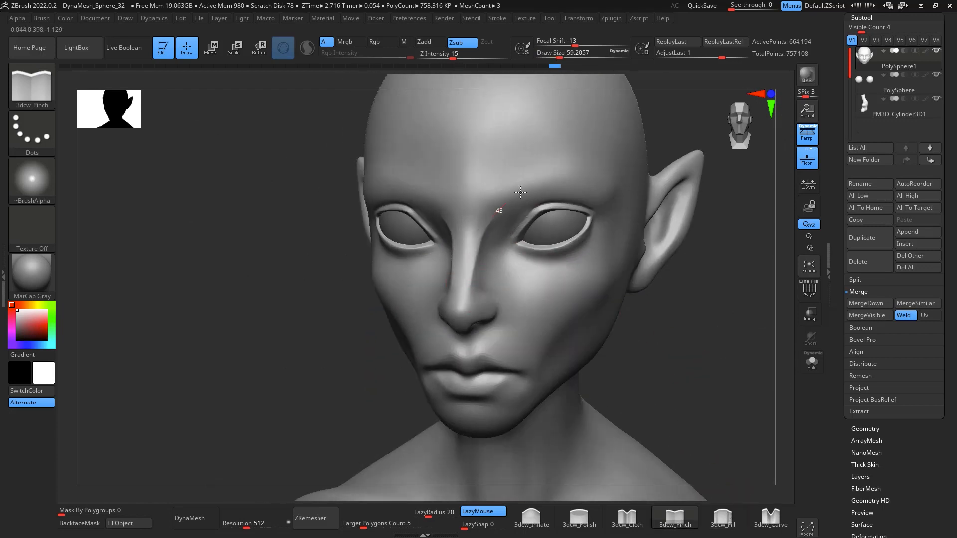
pyautogui.moveTo(520, 193); pyautogui.dragTo(518, 194)
pyautogui.moveTo(701, 273)
pyautogui.mouseDown()
pyautogui.moveTo(736, 259)
pyautogui.moveTo(530, 198)
pyautogui.mouseUp()
pyautogui.moveTo(703, 175); pyautogui.dragTo(654, 152)
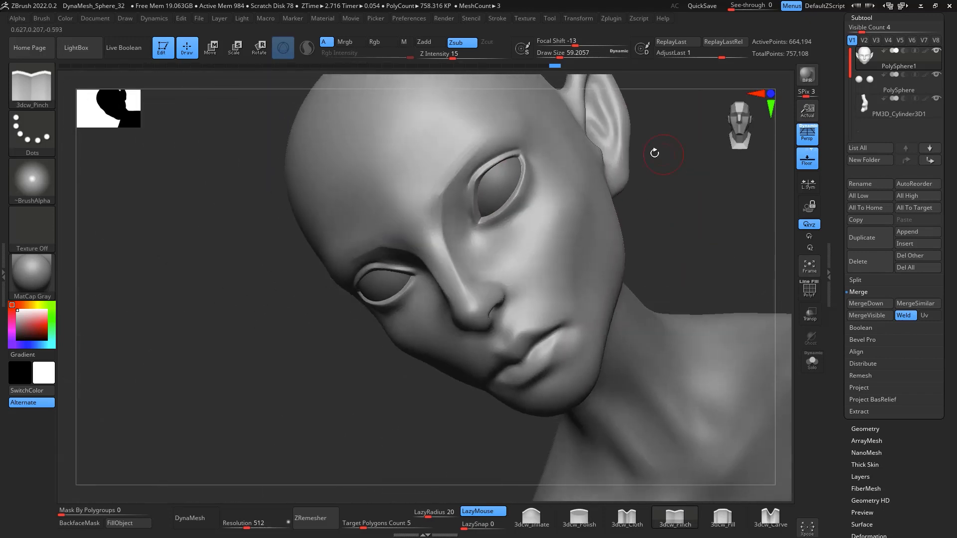
pyautogui.moveTo(442, 193); pyautogui.dragTo(497, 117)
pyautogui.moveTo(438, 188)
pyautogui.mouseDown()
pyautogui.moveTo(481, 128)
pyautogui.moveTo(506, 113)
pyautogui.mouseUp()
pyautogui.keyDown('shift'); pyautogui.moveTo(461, 169); pyautogui.dragTo(430, 197); pyautogui.keyUp('shift')
pyautogui.click(675, 521)
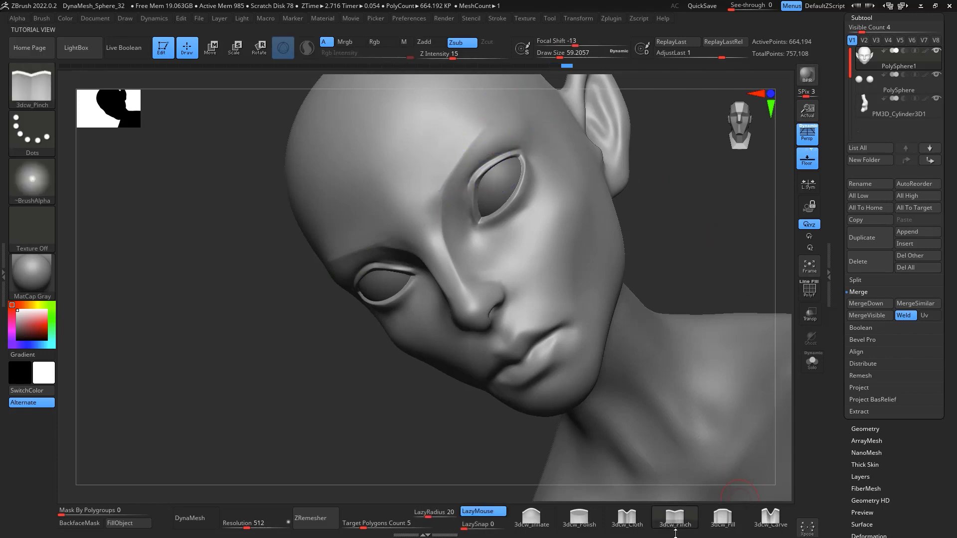
# Polish the inner brow area with the sPolish brush at a draw size of about 83 and soften it
pyautogui.press('b')
pyautogui.press('s')
pyautogui.press('p')
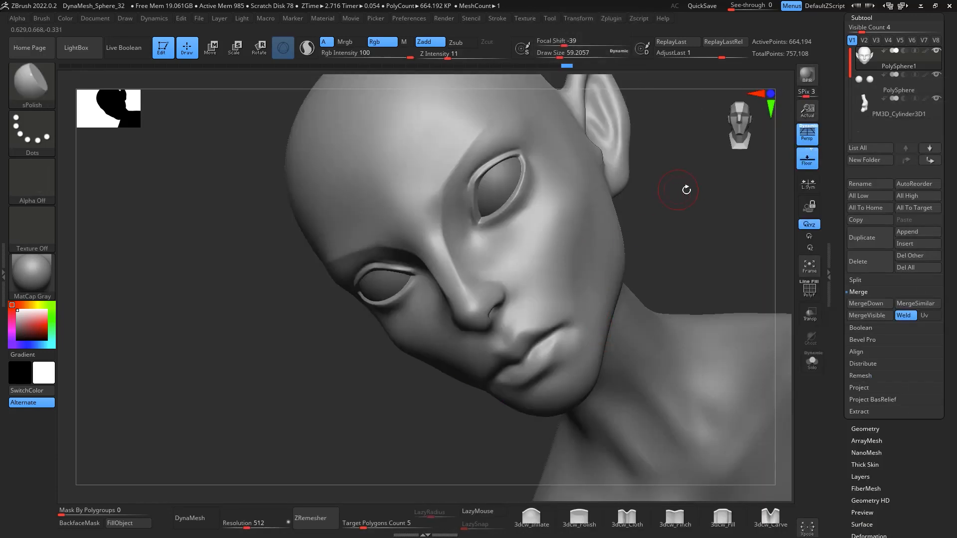
pyautogui.moveTo(686, 190); pyautogui.dragTo(725, 191)
pyautogui.press('space')
pyautogui.moveTo(470, 242); pyautogui.dragTo(475, 241)
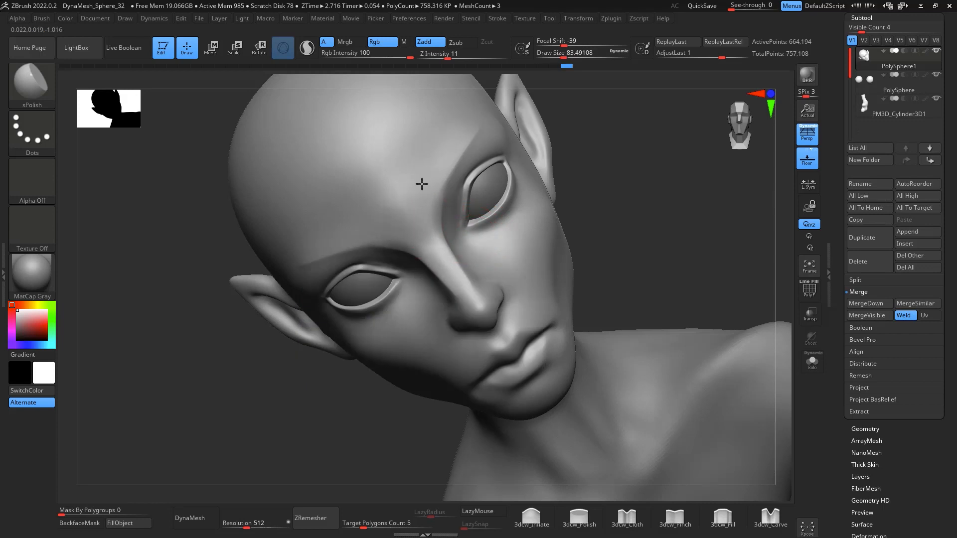
pyautogui.press('shift')
pyautogui.keyDown('shift'); pyautogui.moveTo(452, 195); pyautogui.dragTo(456, 197); pyautogui.keyUp('shift')
# Soften the brows and lower forehead with broad strokes at a draw size of about 158
pyautogui.keyDown('shift'); pyautogui.moveTo(653, 214); pyautogui.dragTo(692, 211); pyautogui.keyUp('shift')
pyautogui.keyDown('alt'); pyautogui.moveTo(715, 318); pyautogui.dragTo(708, 234); pyautogui.keyUp('alt')
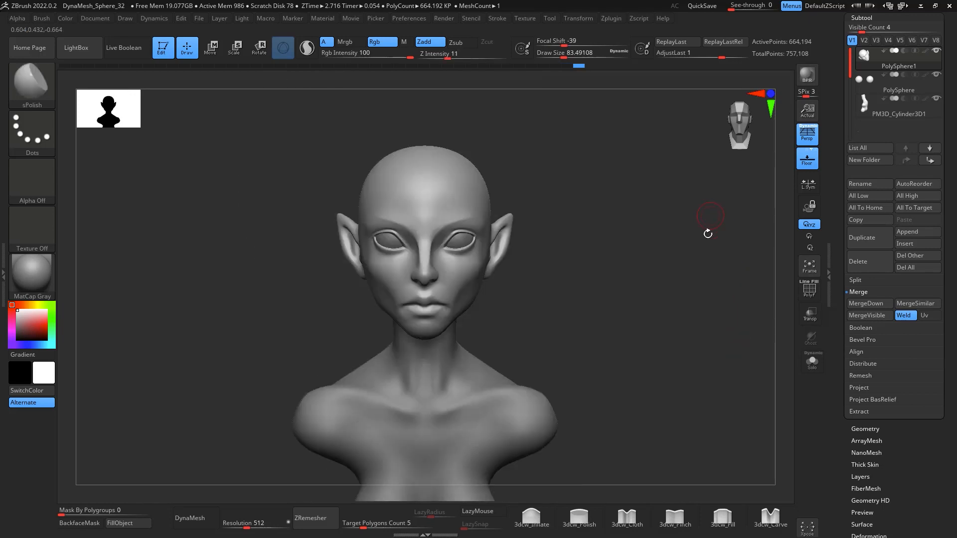
pyautogui.moveTo(700, 277); pyautogui.dragTo(707, 254)
pyautogui.press('space')
pyautogui.moveTo(425, 210)
pyautogui.mouseDown()
pyautogui.moveTo(436, 210)
pyautogui.moveTo(417, 211)
pyautogui.moveTo(433, 176)
pyautogui.mouseUp()
pyautogui.moveTo(571, 197); pyautogui.dragTo(614, 195)
pyautogui.moveTo(444, 207); pyautogui.dragTo(387, 197)
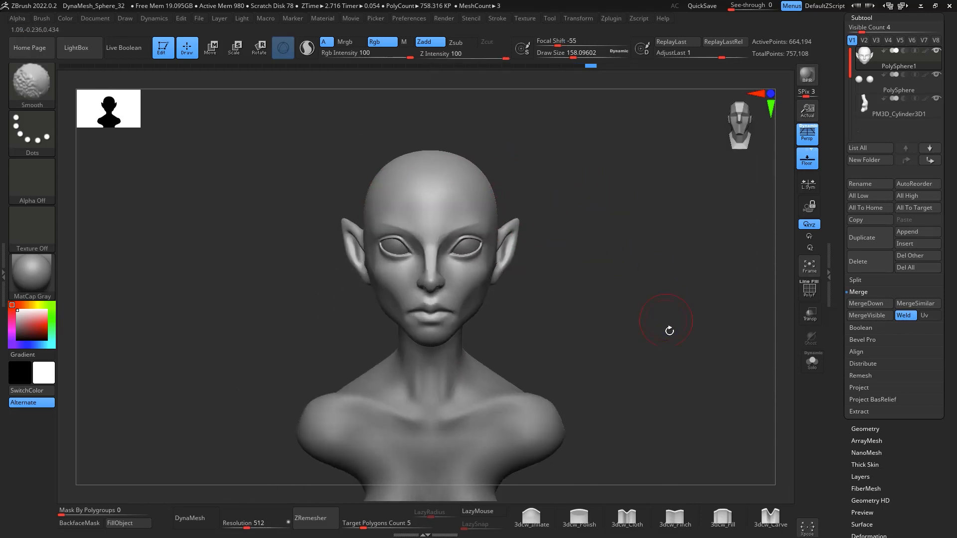
# Switch to the DamStandard brush at a draw size of about 49 for detailing the nose
pyautogui.moveTo(669, 327)
pyautogui.mouseDown()
pyautogui.moveTo(688, 306)
pyautogui.moveTo(733, 286)
pyautogui.moveTo(683, 231)
pyautogui.moveTo(688, 324)
pyautogui.moveTo(719, 271)
pyautogui.moveTo(691, 252)
pyautogui.moveTo(710, 318)
pyautogui.moveTo(722, 295)
pyautogui.mouseUp()
pyautogui.press('b')
pyautogui.press('d')
pyautogui.press('s')
pyautogui.press('space')
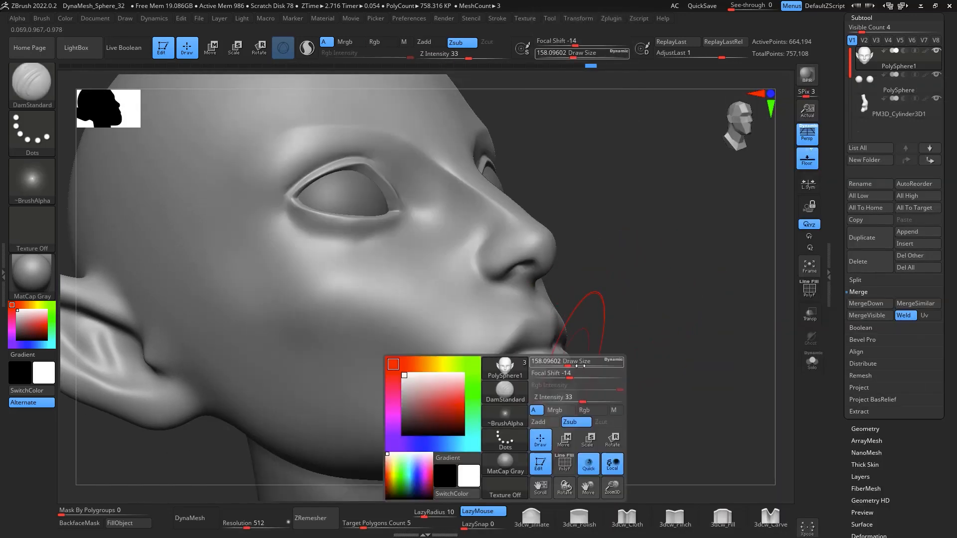
pyautogui.moveTo(568, 363); pyautogui.dragTo(551, 362)
pyautogui.moveTo(587, 236)
pyautogui.mouseDown()
pyautogui.moveTo(635, 261)
pyautogui.moveTo(645, 237)
pyautogui.mouseUp()
pyautogui.press('space')
pyautogui.moveTo(598, 277); pyautogui.dragTo(590, 279)
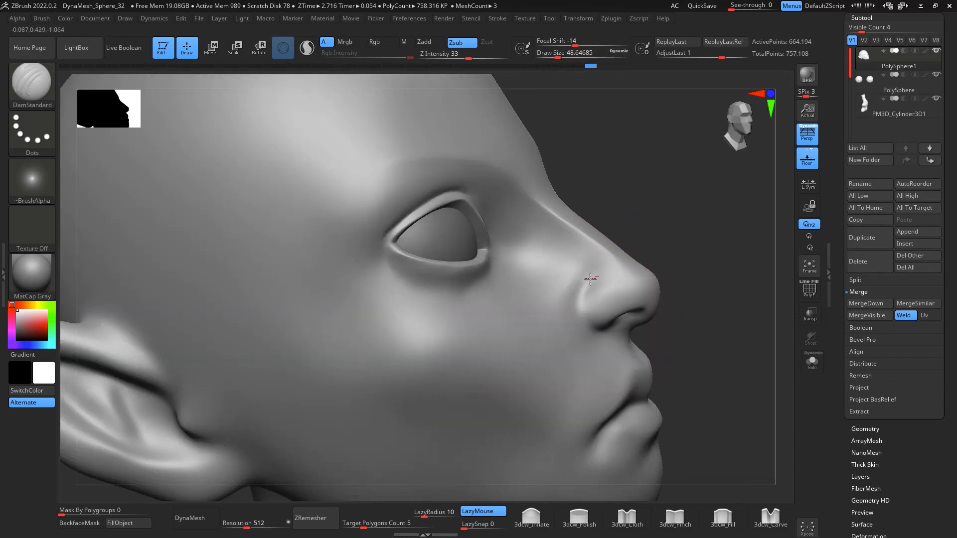
# Try to carve a crease beneath the nostril wing with DamStandard
pyautogui.moveTo(594, 330); pyautogui.dragTo(606, 327)
pyautogui.moveTo(713, 310); pyautogui.dragTo(668, 276)
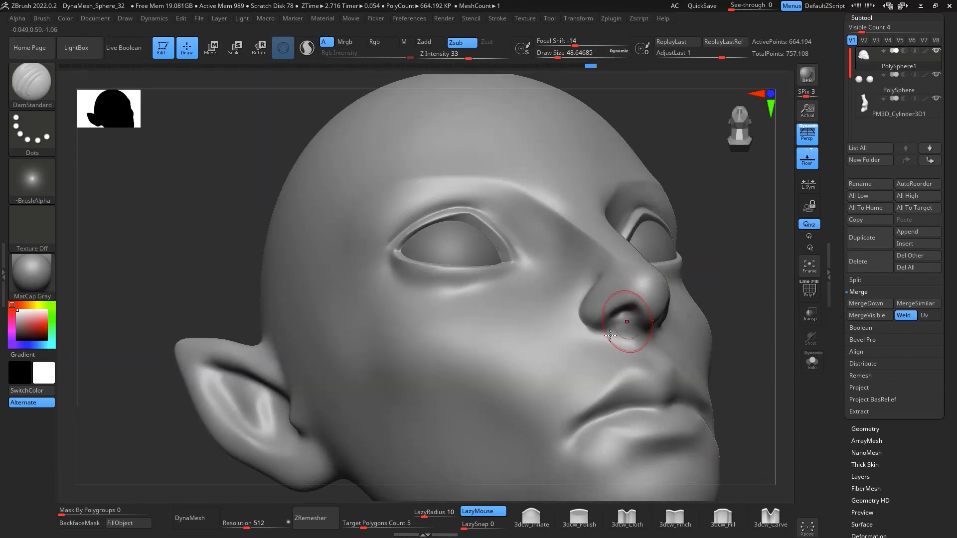
pyautogui.moveTo(587, 323); pyautogui.dragTo(606, 336)
pyautogui.moveTo(728, 275)
pyautogui.mouseDown()
pyautogui.moveTo(749, 291)
pyautogui.moveTo(717, 279)
pyautogui.mouseUp()
pyautogui.hotkey('ctrl', 'z')
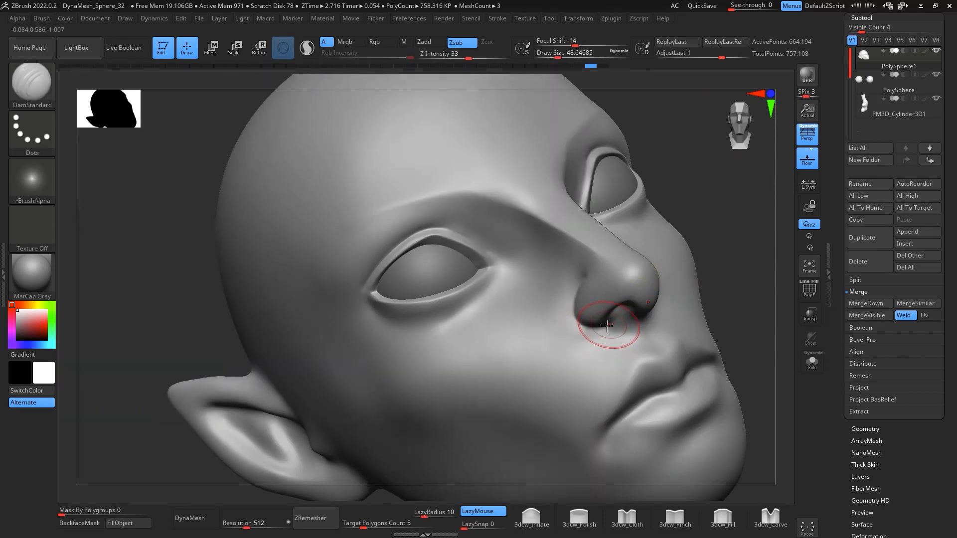
# Define the nostril's lower rim with DamStandard, reducing the draw size to about 31, and smooth the nostril opening
pyautogui.moveTo(607, 325); pyautogui.dragTo(626, 313)
pyautogui.moveTo(721, 279); pyautogui.dragTo(732, 219)
pyautogui.press('space')
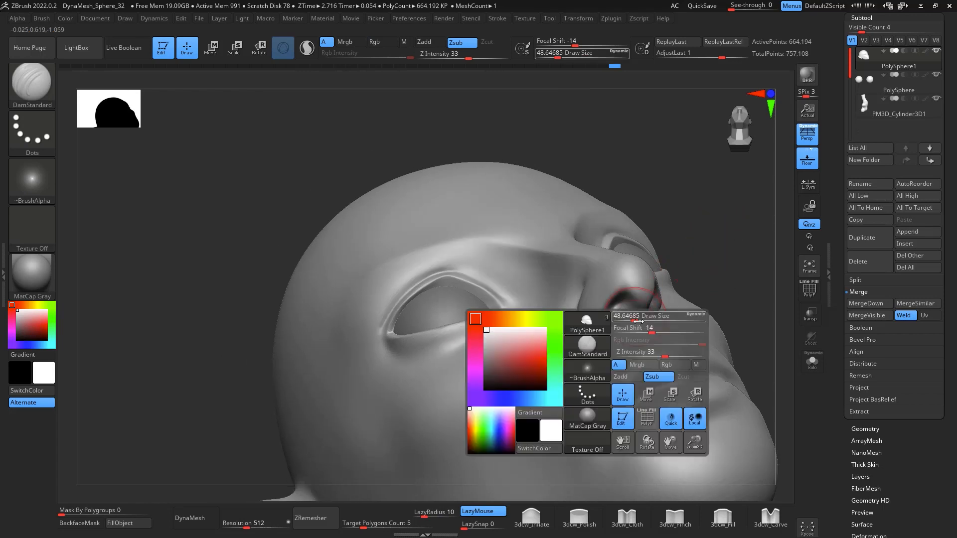
pyautogui.moveTo(639, 321); pyautogui.dragTo(629, 322)
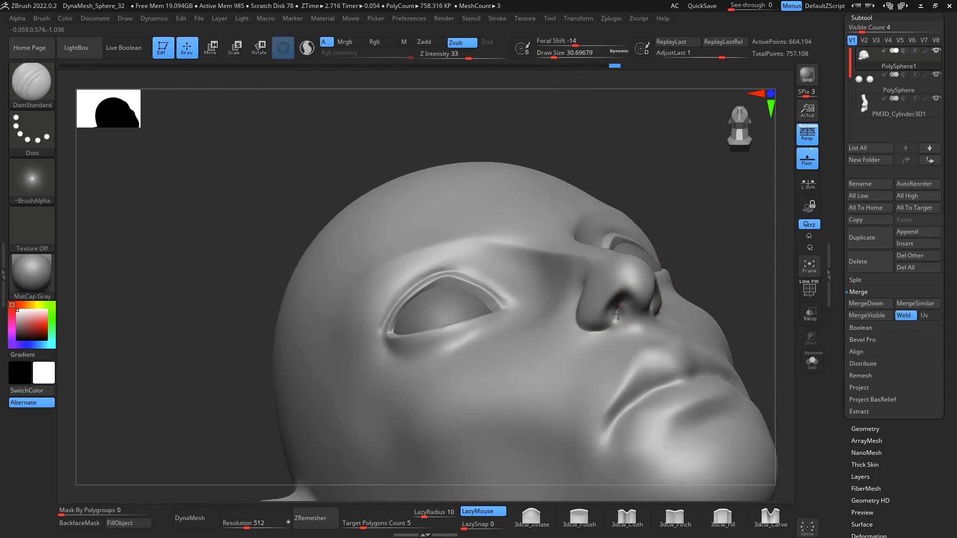
pyautogui.keyDown('shift'); pyautogui.moveTo(620, 312); pyautogui.dragTo(622, 307); pyautogui.keyUp('shift')
# Build up the philtrum below the nose with the ClayBuildup brush at a draw size of 28.75 and smooth it
pyautogui.moveTo(715, 205)
pyautogui.mouseDown()
pyautogui.moveTo(788, 427)
pyautogui.moveTo(776, 402)
pyautogui.moveTo(623, 346)
pyautogui.mouseUp()
pyautogui.moveTo(684, 308); pyautogui.dragTo(646, 341)
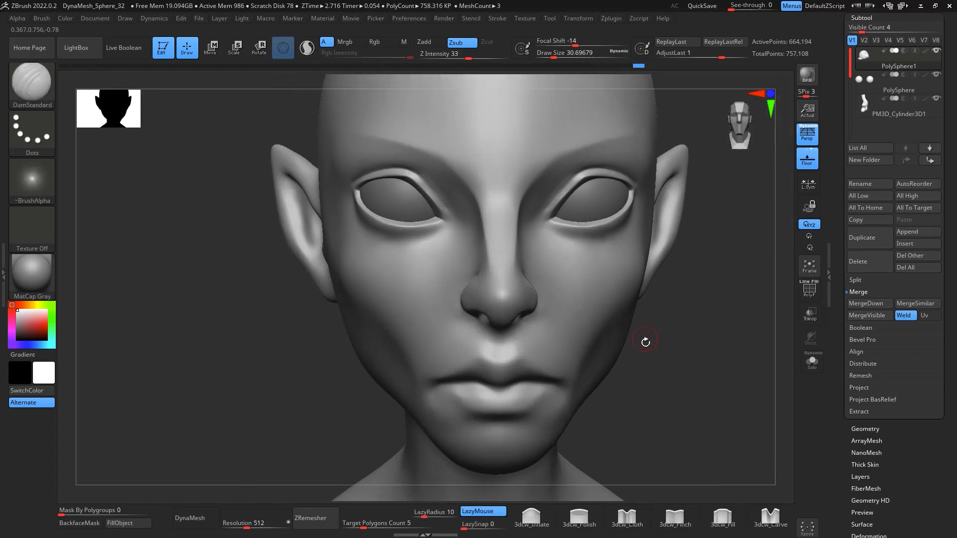
pyautogui.press('b')
pyautogui.press('c')
pyautogui.press('b')
pyautogui.press('space')
pyautogui.moveTo(516, 330); pyautogui.dragTo(515, 330)
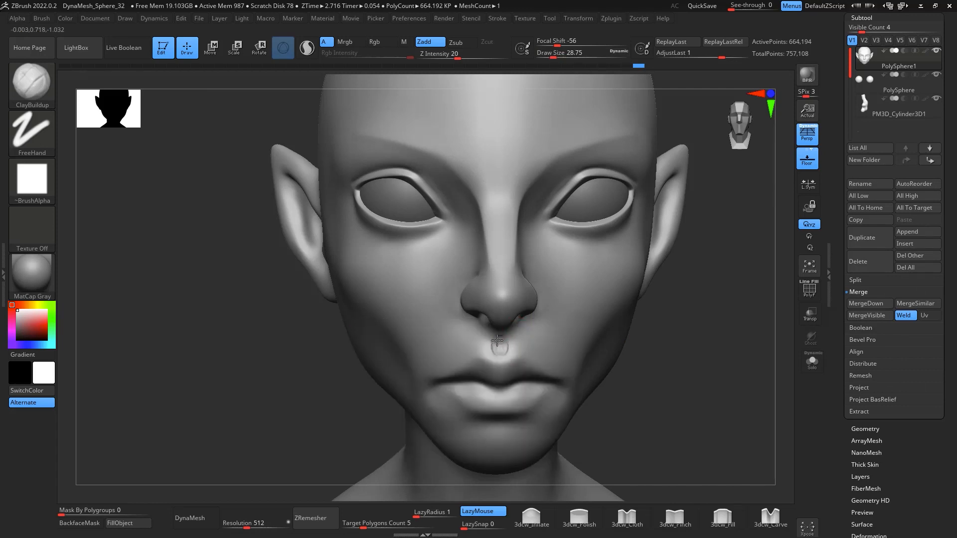
pyautogui.press('shift')
pyautogui.keyDown('shift'); pyautogui.moveTo(499, 352); pyautogui.dragTo(493, 341); pyautogui.keyUp('shift')
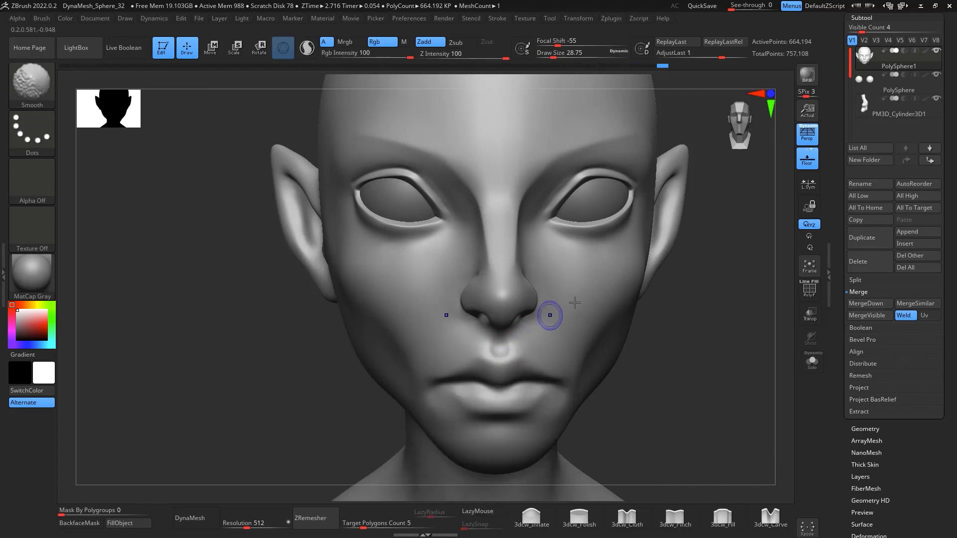
# Define the upper lip's border with the DamStandard brush at a draw size of about 27 and smooth around it
pyautogui.moveTo(702, 294)
pyautogui.keyDown('alt'); pyautogui.mouseDown()
pyautogui.moveTo(707, 325)
pyautogui.moveTo(695, 310)
pyautogui.moveTo(730, 226)
pyautogui.moveTo(732, 320)
pyautogui.moveTo(651, 247)
pyautogui.moveTo(669, 254)
pyautogui.moveTo(684, 207)
pyautogui.moveTo(573, 245)
pyautogui.mouseUp(); pyautogui.keyUp('alt')
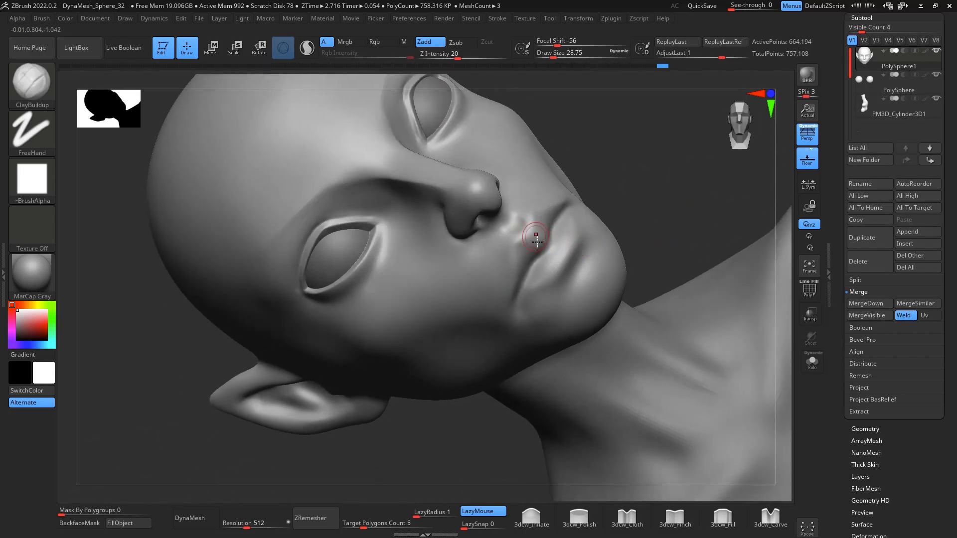
pyautogui.press('b')
pyautogui.press('d')
pyautogui.press('s')
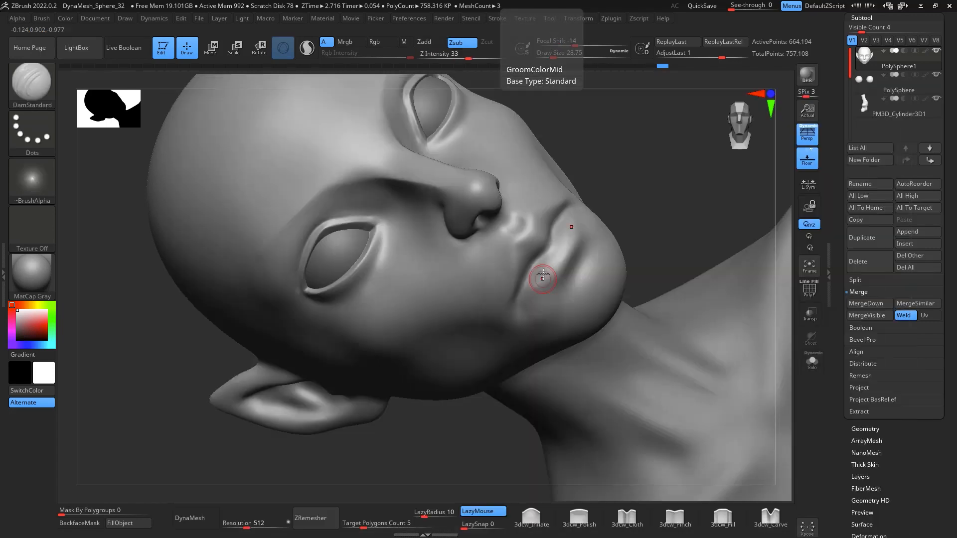
pyautogui.press('space')
pyautogui.moveTo(550, 262); pyautogui.dragTo(561, 263)
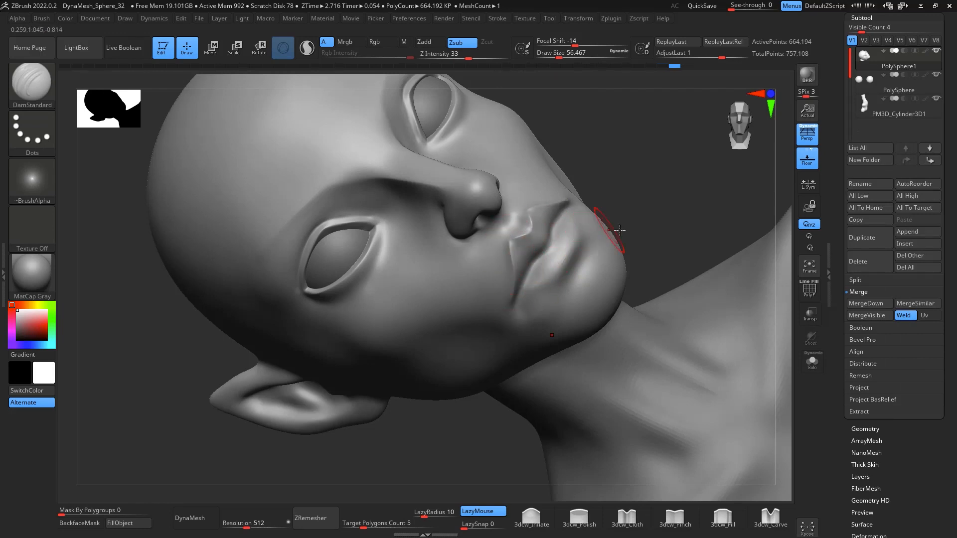
pyautogui.moveTo(619, 230)
pyautogui.mouseDown()
pyautogui.moveTo(584, 344)
pyautogui.moveTo(560, 369)
pyautogui.moveTo(622, 197)
pyautogui.moveTo(628, 246)
pyautogui.moveTo(637, 215)
pyautogui.moveTo(644, 224)
pyautogui.moveTo(642, 259)
pyautogui.mouseUp()
pyautogui.press('ctrl')
pyautogui.moveTo(665, 205); pyautogui.dragTo(699, 248)
pyautogui.press('space')
pyautogui.moveTo(564, 246); pyautogui.dragTo(556, 247)
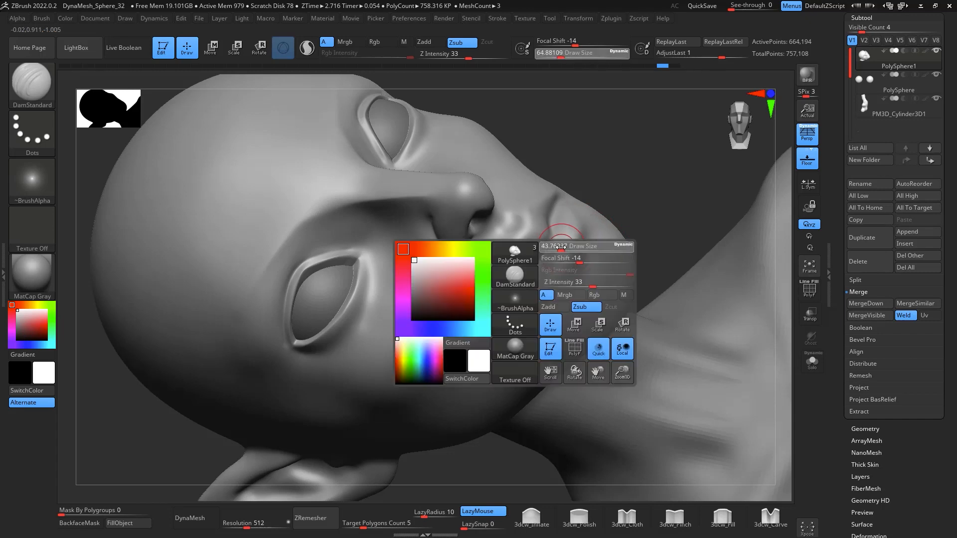
pyautogui.press('shift')
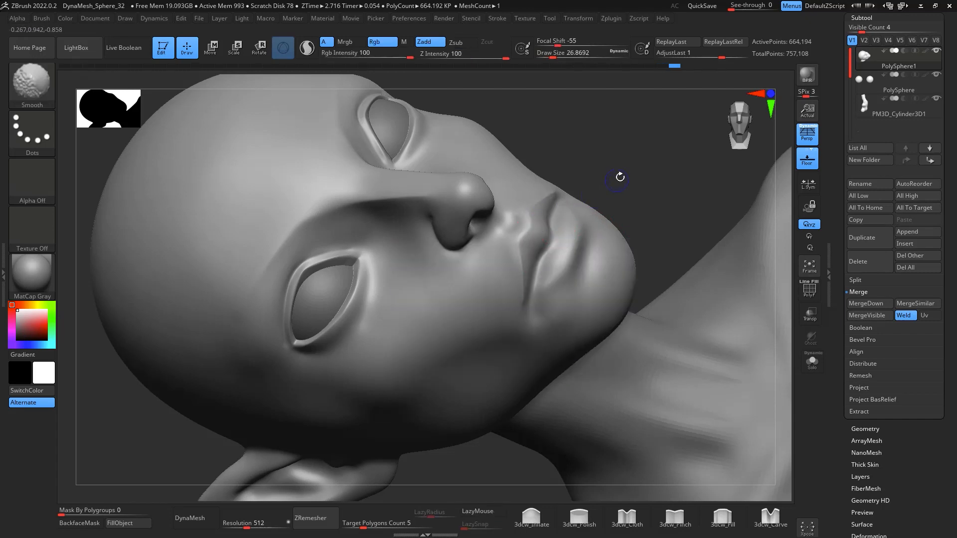
# Deepen the line between the lips out to the mouth corner with the DamStandard brush
pyautogui.moveTo(620, 176); pyautogui.dragTo(656, 201)
pyautogui.moveTo(456, 451); pyautogui.dragTo(658, 121)
pyautogui.moveTo(581, 204)
pyautogui.mouseDown()
pyautogui.moveTo(572, 218)
pyautogui.moveTo(542, 211)
pyautogui.mouseUp()
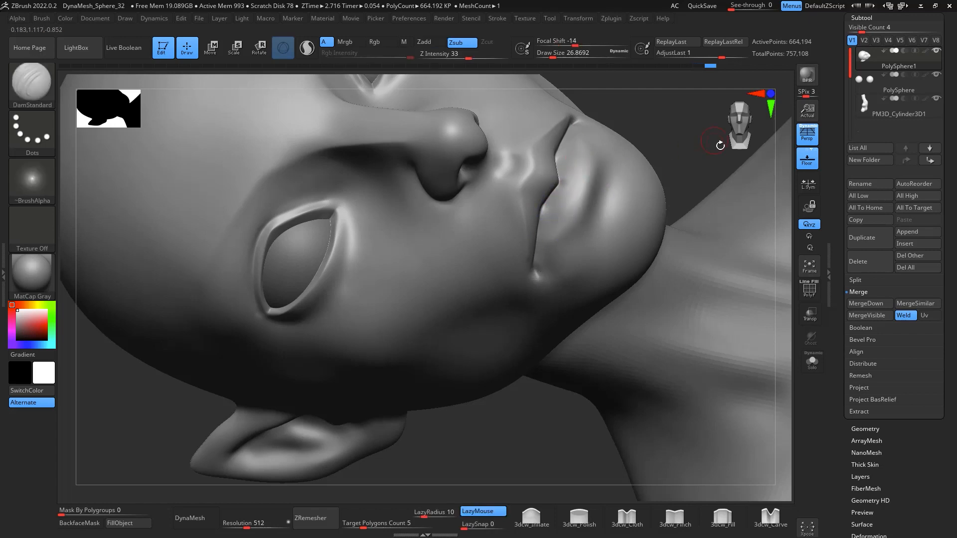
# Reshape the upper lip from the front with the Move brush at a draw size of about 108
pyautogui.moveTo(722, 143)
pyautogui.keyDown('shift'); pyautogui.mouseDown()
pyautogui.moveTo(652, 345)
pyautogui.moveTo(668, 229)
pyautogui.mouseUp(); pyautogui.keyUp('shift')
pyautogui.moveTo(636, 310)
pyautogui.keyDown('alt'); pyautogui.mouseDown()
pyautogui.moveTo(701, 178)
pyautogui.moveTo(689, 195)
pyautogui.mouseUp(); pyautogui.keyUp('alt')
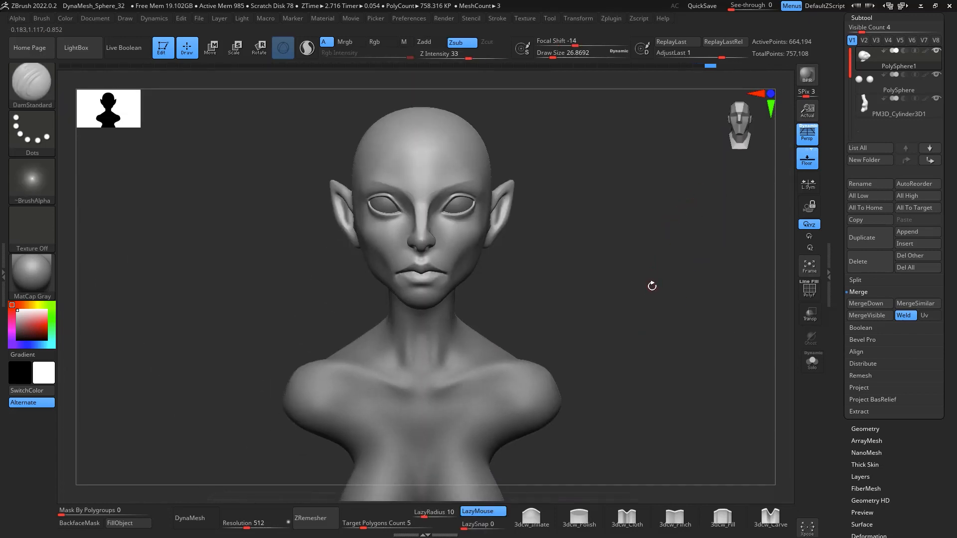
pyautogui.keyDown('alt'); pyautogui.moveTo(650, 269); pyautogui.dragTo(638, 282); pyautogui.keyUp('alt')
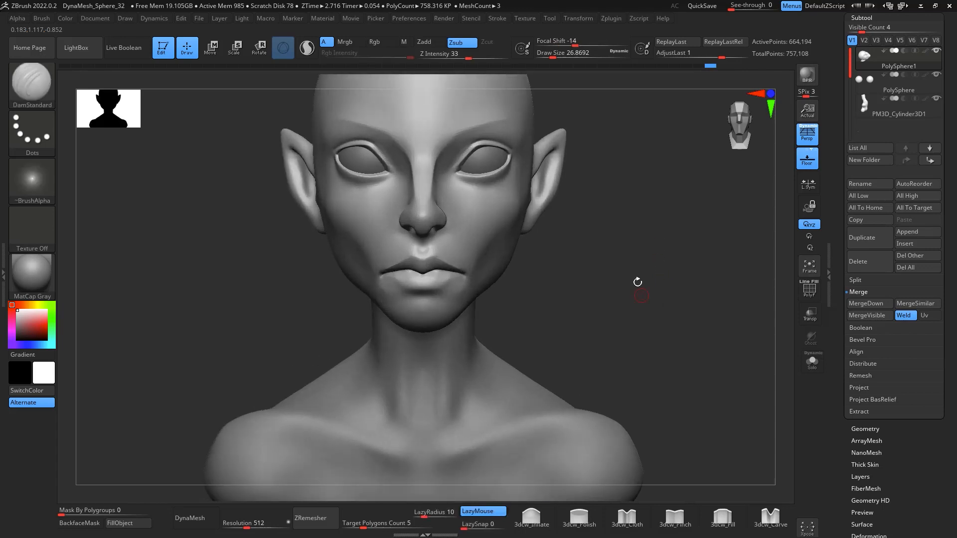
pyautogui.press('b')
pyautogui.press('m')
pyautogui.press('v')
pyautogui.press('space')
pyautogui.moveTo(486, 259); pyautogui.dragTo(498, 259)
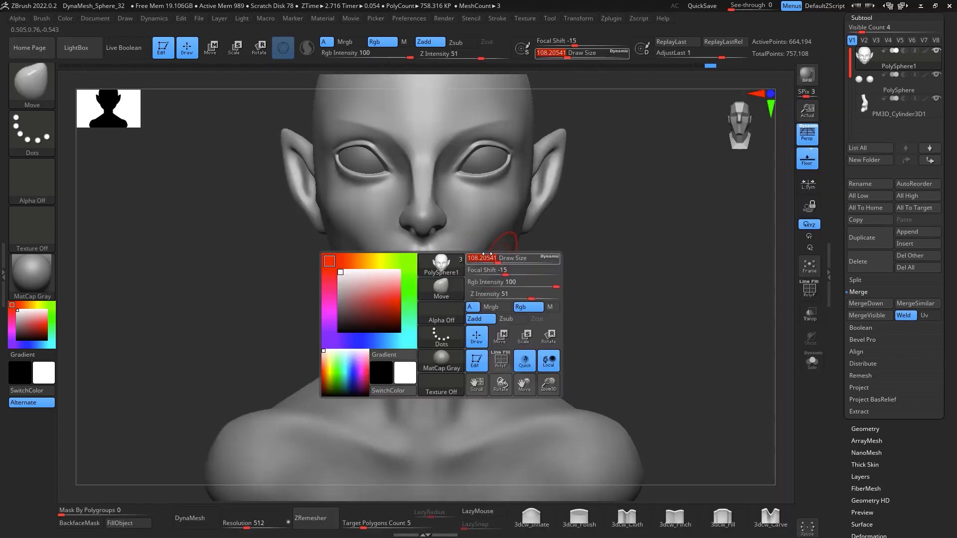
pyautogui.moveTo(433, 260); pyautogui.dragTo(435, 254)
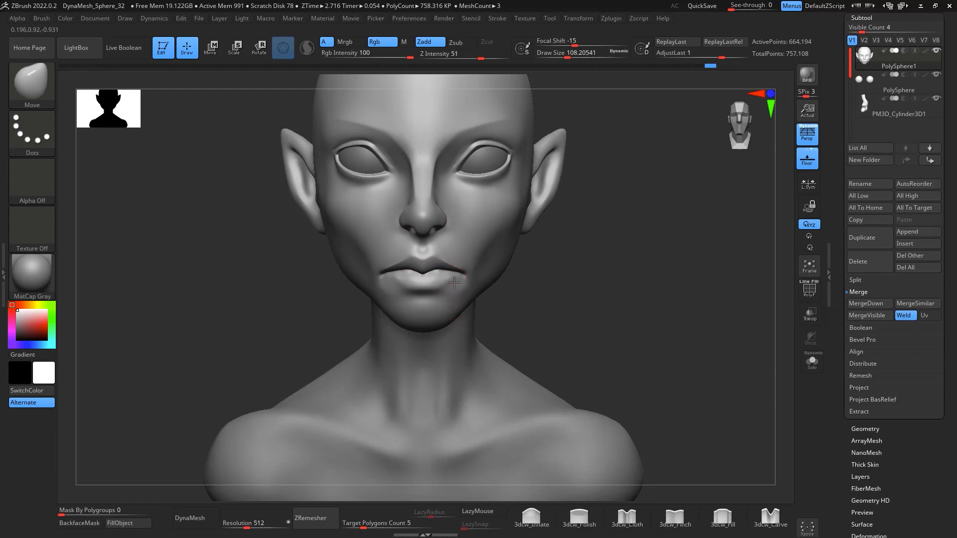
pyautogui.moveTo(446, 259); pyautogui.dragTo(447, 263)
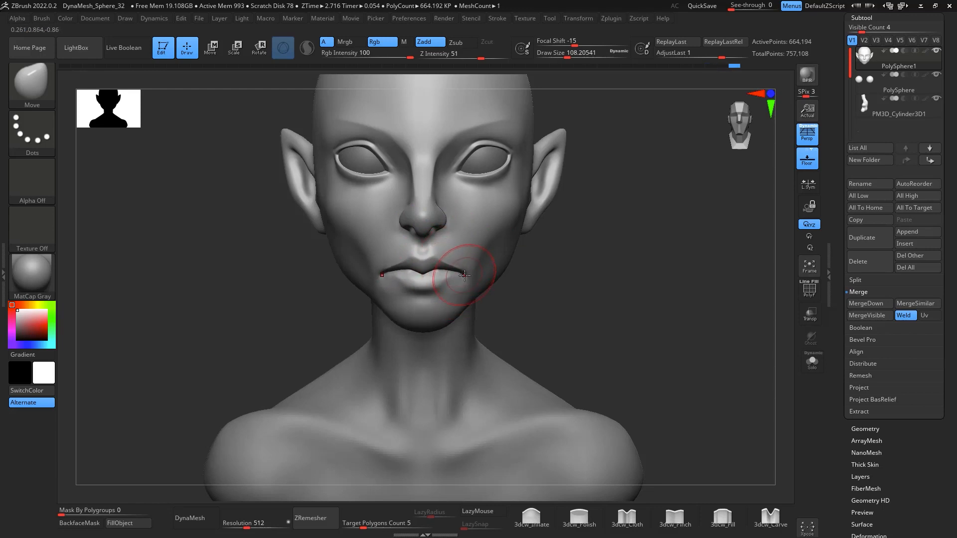
# Refine the contour of the upper lip with the Move brush at a draw size of about 90
pyautogui.press('space')
pyautogui.moveTo(467, 276); pyautogui.dragTo(463, 276)
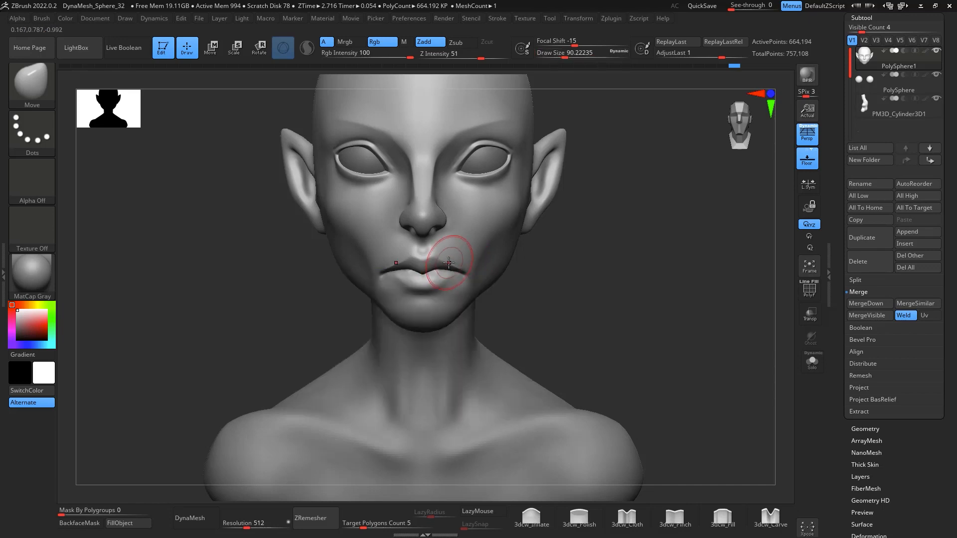
pyautogui.press('space')
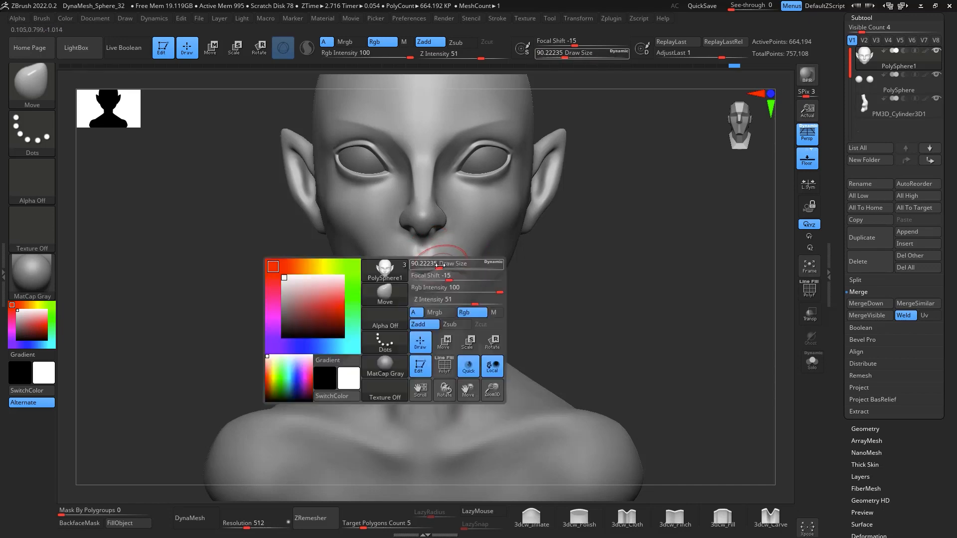
pyautogui.moveTo(438, 263); pyautogui.dragTo(435, 262)
# Adjust the upper lip's side profile with the Move brush at a draw size of about 51
pyautogui.moveTo(536, 275); pyautogui.dragTo(596, 309)
pyautogui.press('space')
pyautogui.moveTo(457, 271)
pyautogui.mouseDown()
pyautogui.moveTo(444, 257)
pyautogui.moveTo(485, 260)
pyautogui.moveTo(513, 223)
pyautogui.moveTo(406, 299)
pyautogui.moveTo(704, 263)
pyautogui.moveTo(645, 265)
pyautogui.mouseUp()
pyautogui.press('space')
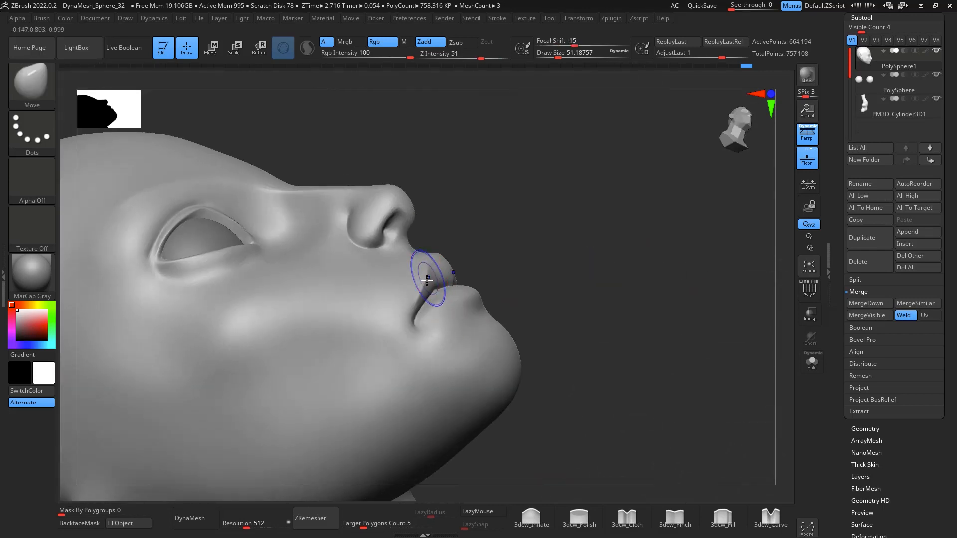
pyautogui.press('shift')
pyautogui.moveTo(426, 262)
pyautogui.mouseDown()
pyautogui.moveTo(641, 284)
pyautogui.moveTo(613, 238)
pyautogui.moveTo(573, 248)
pyautogui.moveTo(609, 175)
pyautogui.mouseUp()
# Sharpen the line between the lips with DamStandard at a draw size of about 35 and smooth the lower lip
pyautogui.moveTo(614, 233)
pyautogui.keyDown('alt'); pyautogui.mouseDown()
pyautogui.moveTo(726, 214)
pyautogui.moveTo(751, 220)
pyautogui.mouseUp(); pyautogui.keyUp('alt')
pyautogui.press('b')
pyautogui.press('d')
pyautogui.press('s')
pyautogui.press('space')
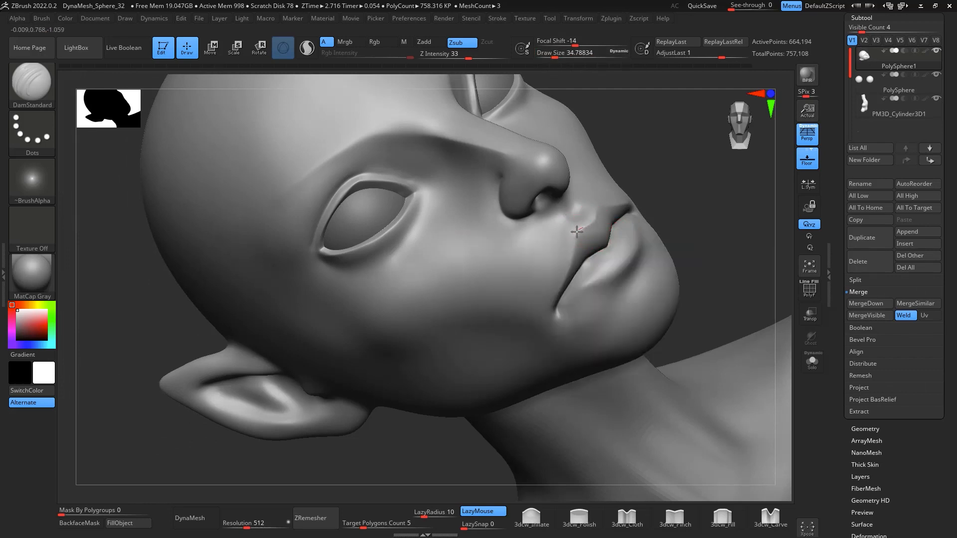
pyautogui.moveTo(565, 280); pyautogui.dragTo(590, 223)
pyautogui.moveTo(712, 193)
pyautogui.mouseDown()
pyautogui.moveTo(728, 194)
pyautogui.moveTo(692, 191)
pyautogui.moveTo(596, 229)
pyautogui.mouseUp()
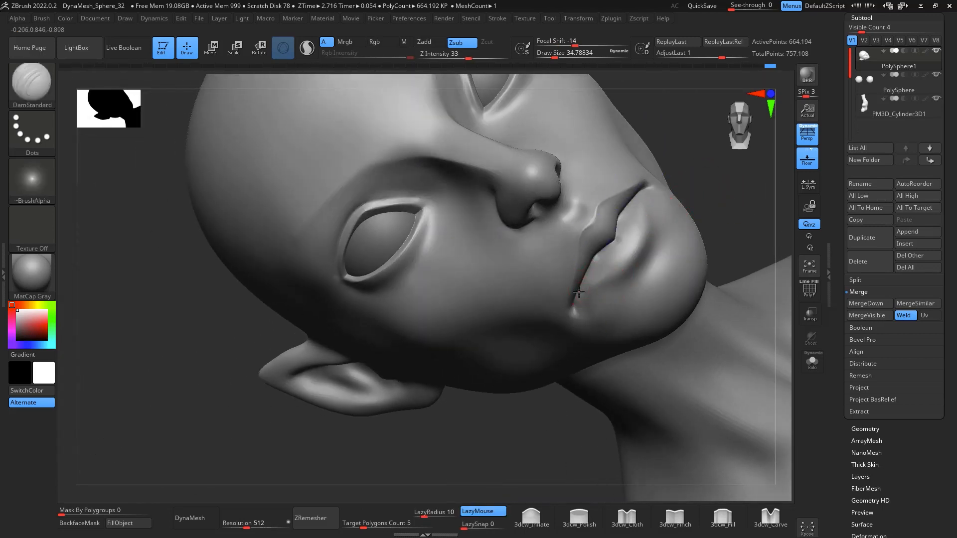
pyautogui.moveTo(630, 261); pyautogui.dragTo(649, 226)
pyautogui.keyDown('shift'); pyautogui.moveTo(614, 278); pyautogui.dragTo(600, 278); pyautogui.keyUp('shift')
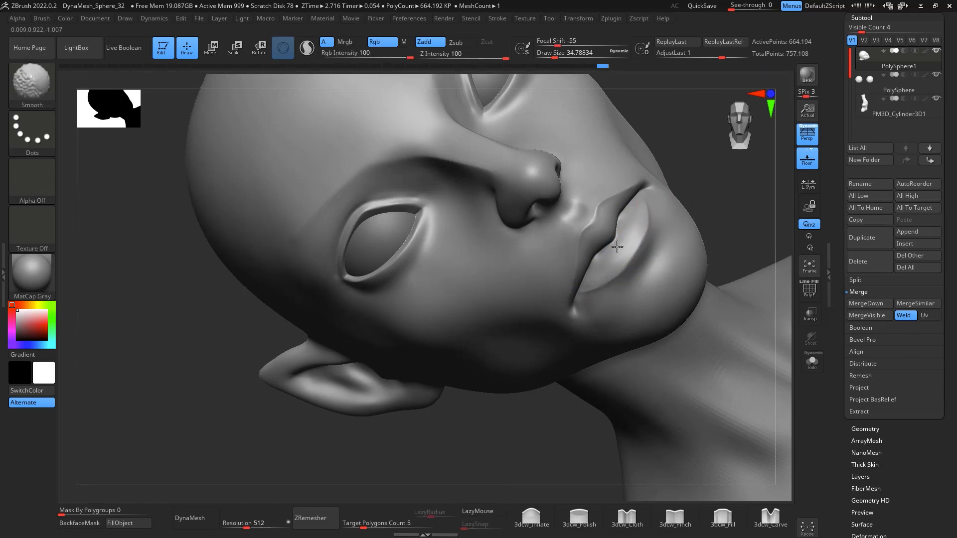
# Add volume to the lower lip with the ClayBuildup brush at a draw size of about 46 and smooth it
pyautogui.moveTo(646, 200)
pyautogui.mouseDown()
pyautogui.moveTo(735, 166)
pyautogui.moveTo(732, 224)
pyautogui.moveTo(737, 199)
pyautogui.moveTo(711, 181)
pyautogui.moveTo(712, 227)
pyautogui.mouseUp()
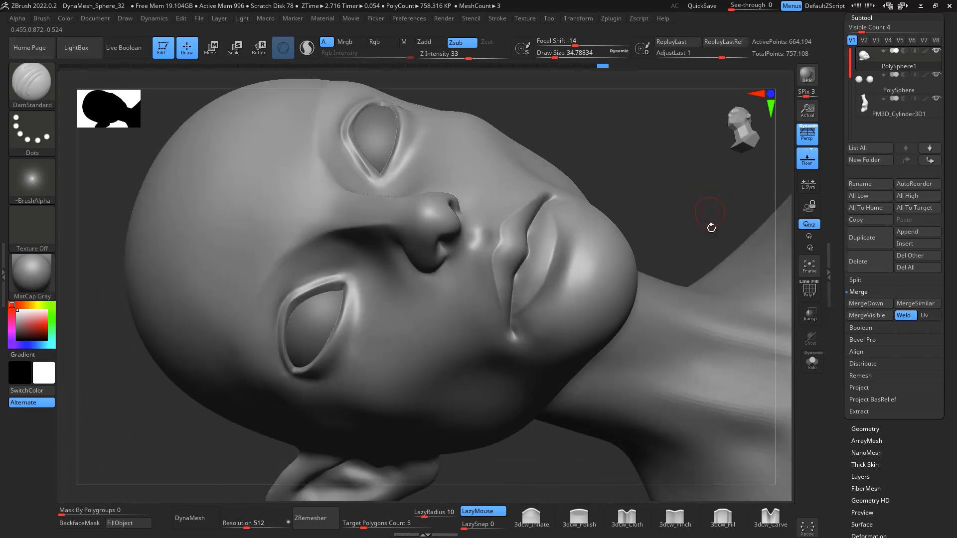
pyautogui.click(728, 520)
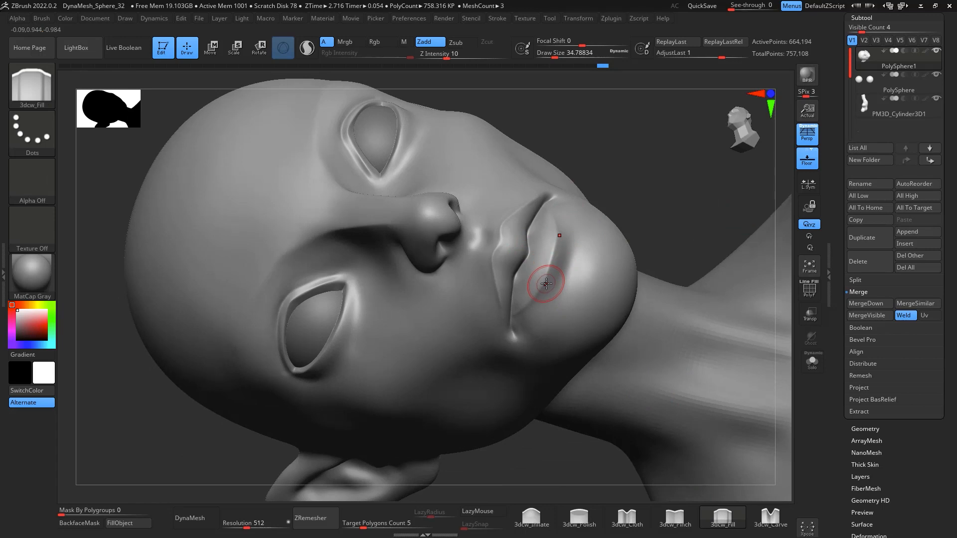
pyautogui.press('b')
pyautogui.press('c')
pyautogui.press('b')
pyautogui.press('space')
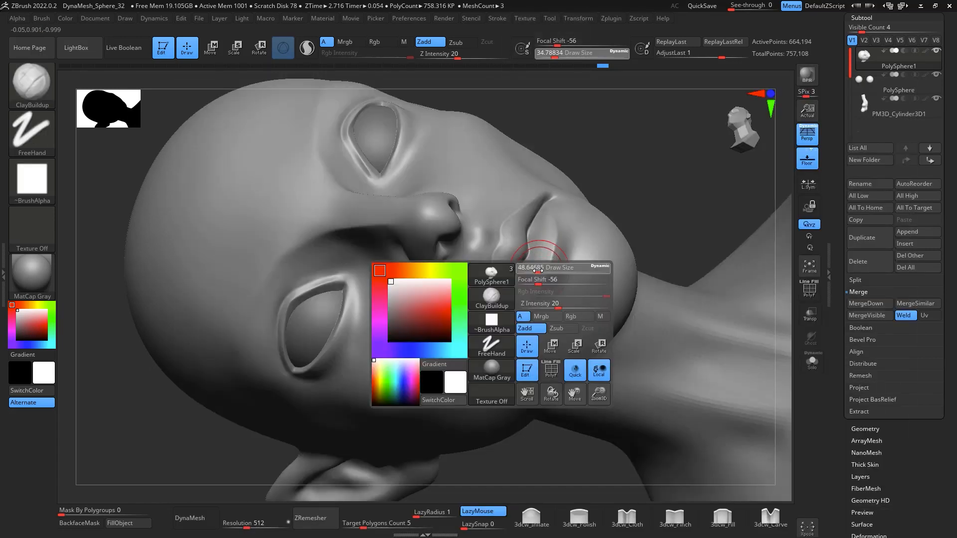
pyautogui.moveTo(538, 271); pyautogui.dragTo(529, 279)
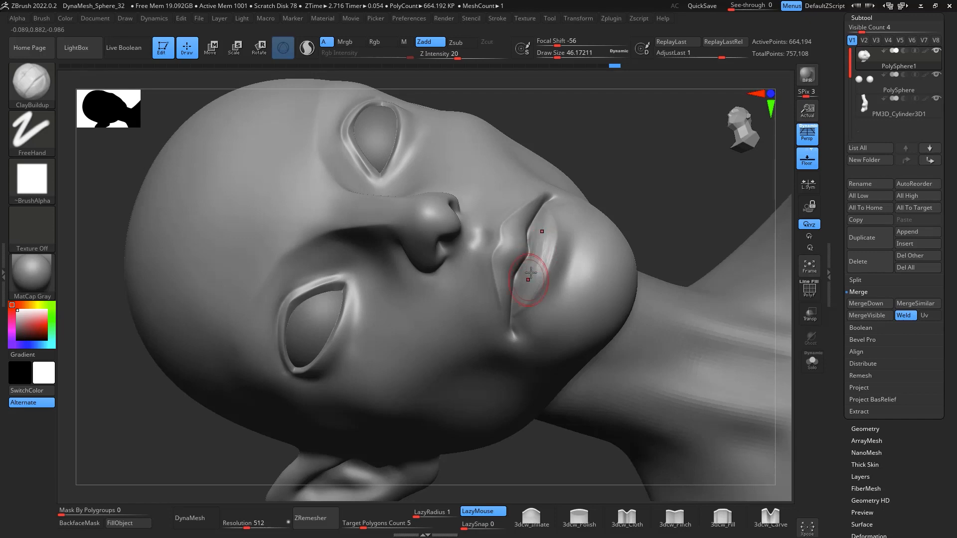
pyautogui.press('shift')
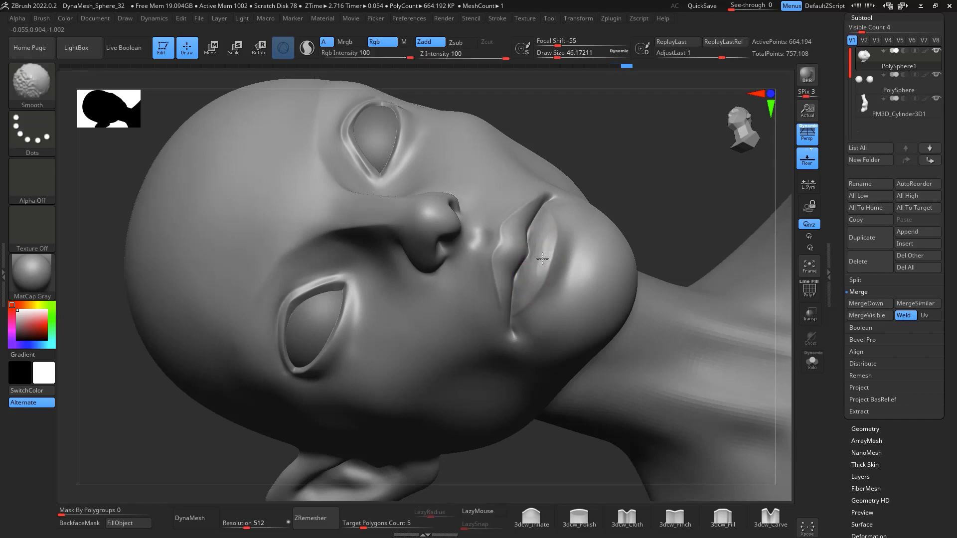
pyautogui.keyDown('shift'); pyautogui.moveTo(532, 271); pyautogui.dragTo(526, 284); pyautogui.keyUp('shift')
# Try to carve a crease between the lower lip and the chin with DamStandard
pyautogui.moveTo(675, 188)
pyautogui.mouseDown()
pyautogui.moveTo(683, 180)
pyautogui.moveTo(640, 186)
pyautogui.mouseUp()
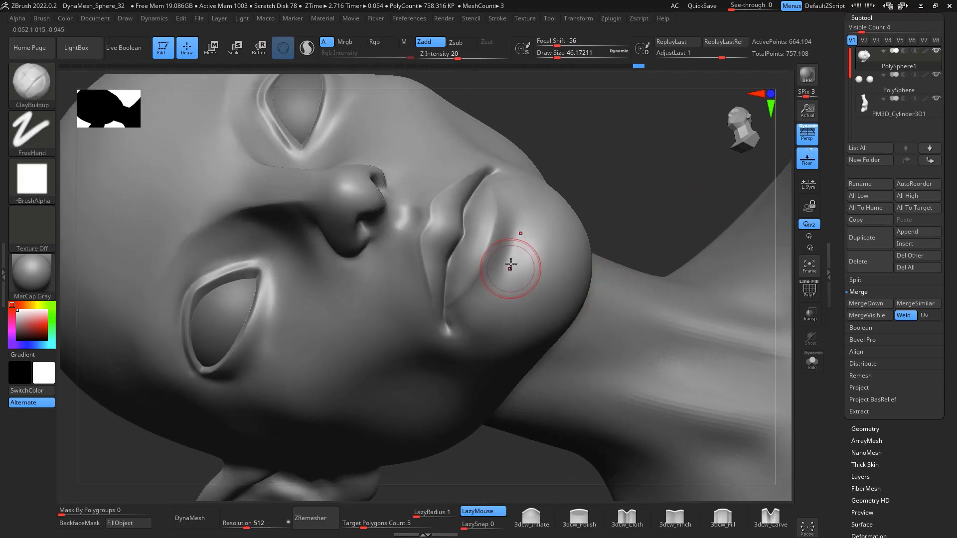
pyautogui.press('b')
pyautogui.press('d')
pyautogui.press('s')
pyautogui.moveTo(513, 272); pyautogui.dragTo(493, 304)
pyautogui.moveTo(519, 231); pyautogui.dragTo(493, 303)
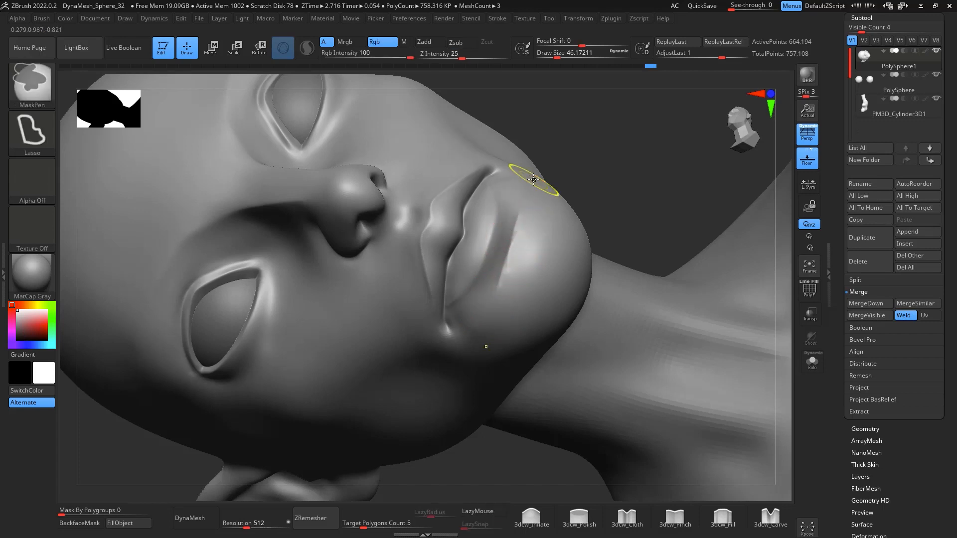
pyautogui.hotkey('ctrl', 'z')
# Define the crease between the lower lip and the chin with the 3dcw_Pinch brush at a draw size of about 54
pyautogui.click(675, 518)
pyautogui.press('space')
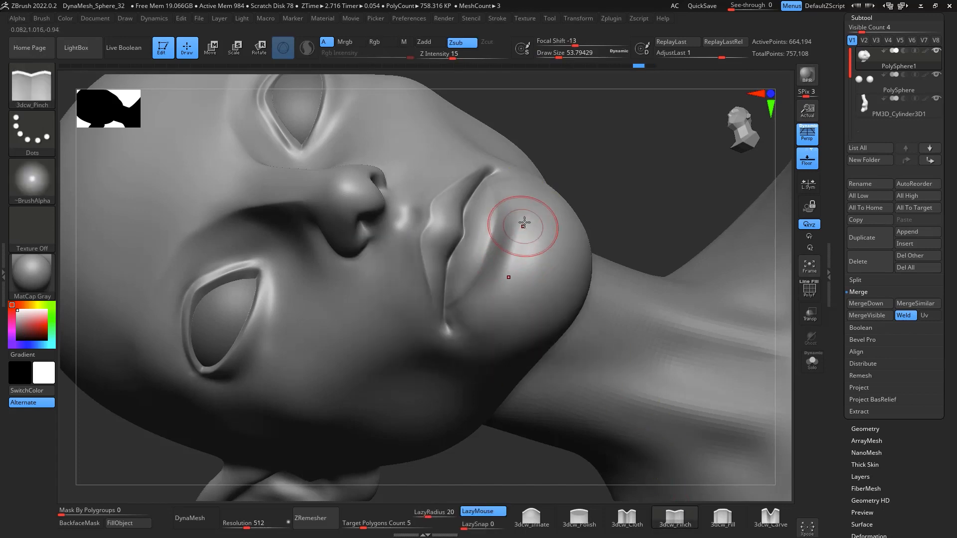
pyautogui.moveTo(512, 233); pyautogui.dragTo(505, 304)
pyautogui.hotkey('ctrl', 'z')
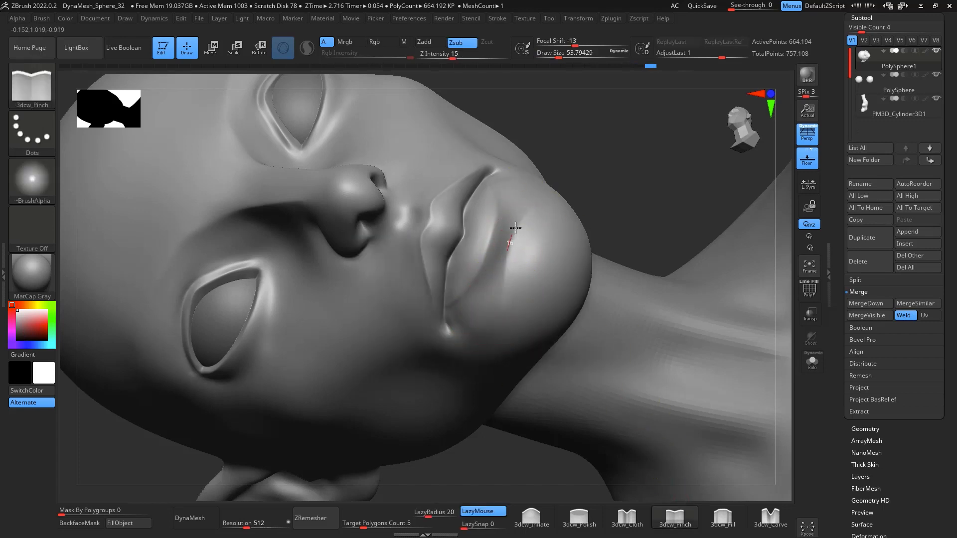
pyautogui.moveTo(513, 228); pyautogui.dragTo(502, 301)
pyautogui.moveTo(511, 245); pyautogui.dragTo(500, 307)
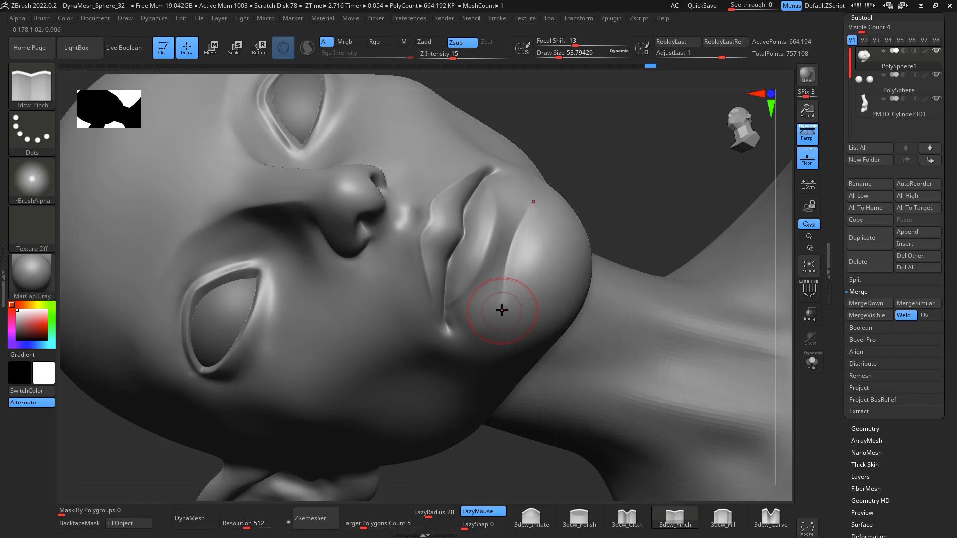
pyautogui.press('shift')
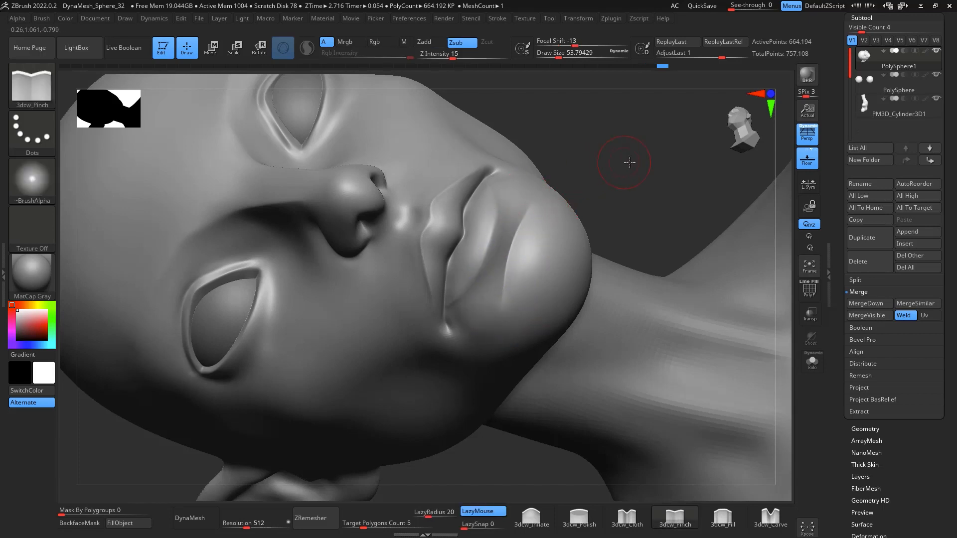
# Bend the chin crease into an upward arch with the Move brush at draw sizes of about 140 and 97
pyautogui.moveTo(630, 160); pyautogui.dragTo(669, 160)
pyautogui.moveTo(555, 405)
pyautogui.mouseDown()
pyautogui.moveTo(535, 424)
pyautogui.moveTo(688, 308)
pyautogui.moveTo(660, 273)
pyautogui.moveTo(675, 276)
pyautogui.moveTo(655, 282)
pyautogui.moveTo(634, 262)
pyautogui.moveTo(646, 278)
pyautogui.moveTo(643, 248)
pyautogui.mouseUp()
pyautogui.press('b')
pyautogui.press('m')
pyautogui.press('v')
pyautogui.press('space')
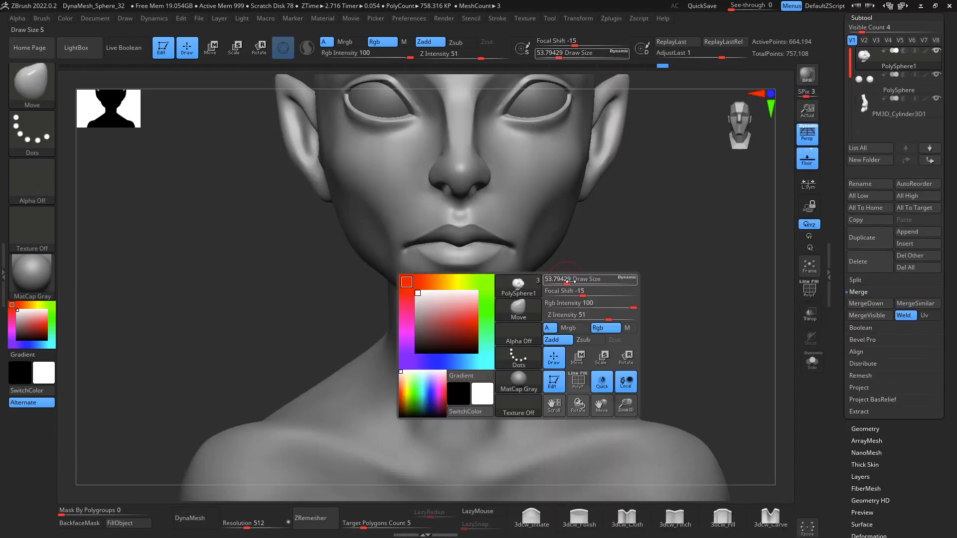
pyautogui.moveTo(568, 281); pyautogui.dragTo(581, 282)
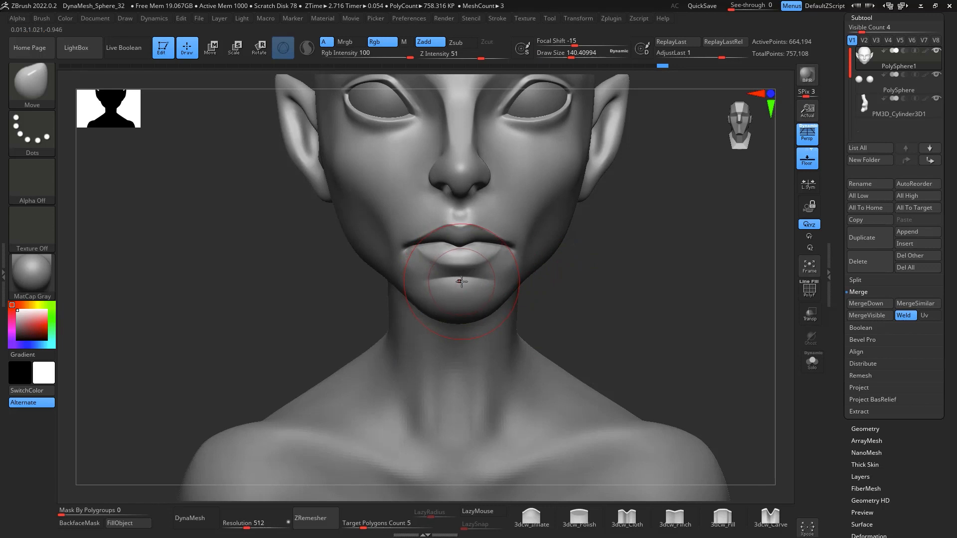
pyautogui.moveTo(462, 281); pyautogui.dragTo(456, 282)
pyautogui.press('space')
pyautogui.press('space')
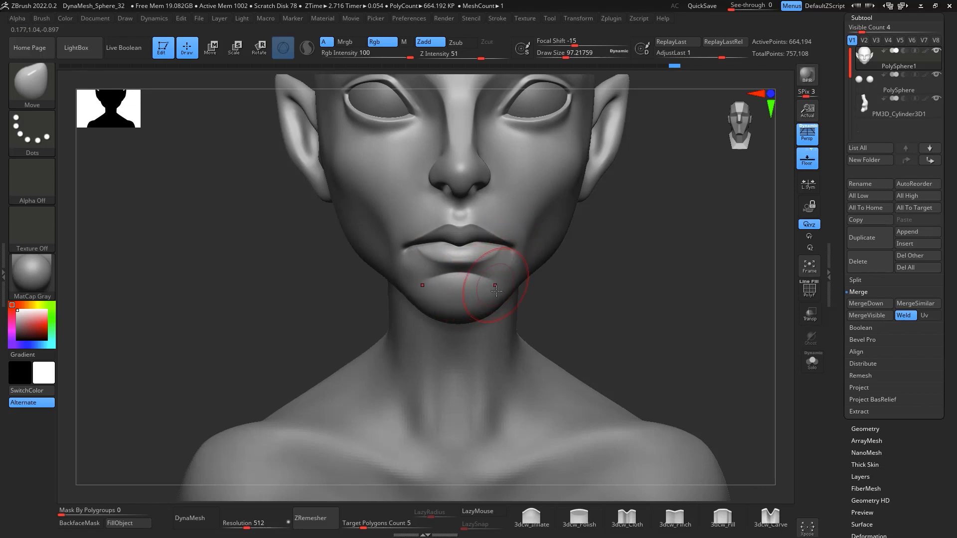
# Reshape the lower cheeks beside the mouth with the Move brush at a draw size of about 132
pyautogui.moveTo(612, 294)
pyautogui.keyDown('alt'); pyautogui.mouseDown()
pyautogui.moveTo(618, 285)
pyautogui.moveTo(601, 270)
pyautogui.moveTo(593, 296)
pyautogui.mouseUp(); pyautogui.keyUp('alt')
pyautogui.press('space')
pyautogui.moveTo(513, 261); pyautogui.dragTo(518, 260)
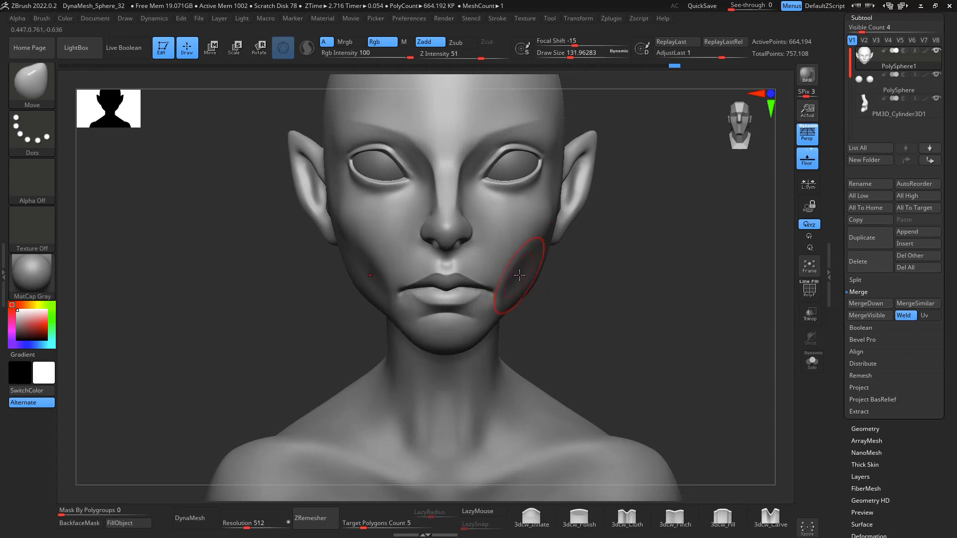
# Reshape the sides of the jaw and cheeks with the Move brush at a draw size of about 197
pyautogui.press('space')
pyautogui.moveTo(550, 255); pyautogui.dragTo(557, 255)
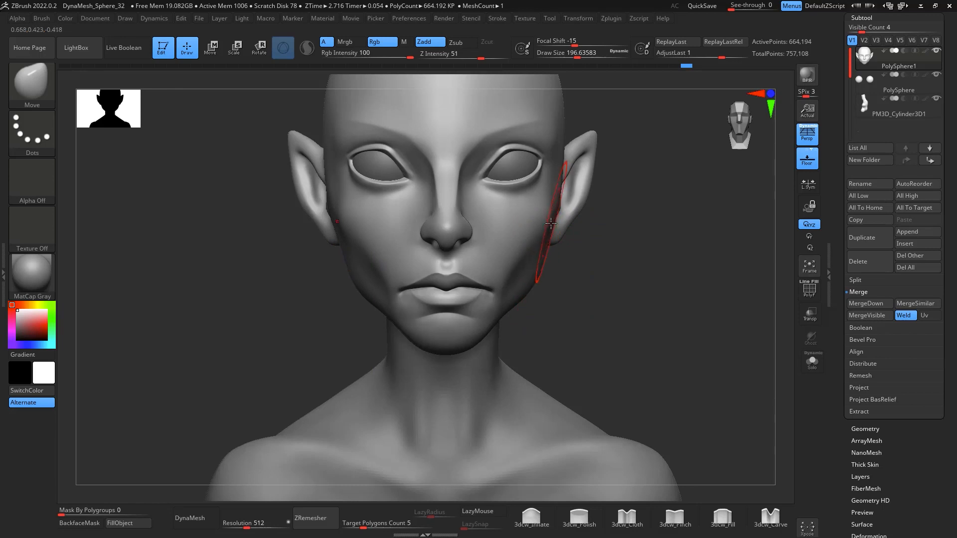
pyautogui.moveTo(630, 275)
pyautogui.mouseDown()
pyautogui.moveTo(619, 305)
pyautogui.moveTo(641, 310)
pyautogui.moveTo(643, 296)
pyautogui.moveTo(609, 294)
pyautogui.moveTo(677, 312)
pyautogui.moveTo(675, 334)
pyautogui.mouseUp()
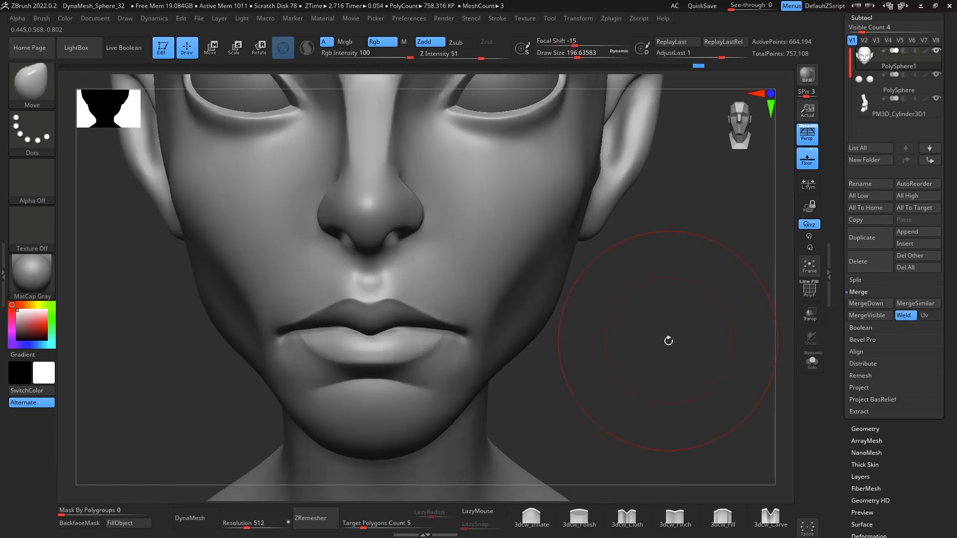
# Polish the nose tip with the sPolish brush, reducing the draw size to 28.75
pyautogui.press('b')
pyautogui.press('s')
pyautogui.press('p')
pyautogui.press('space')
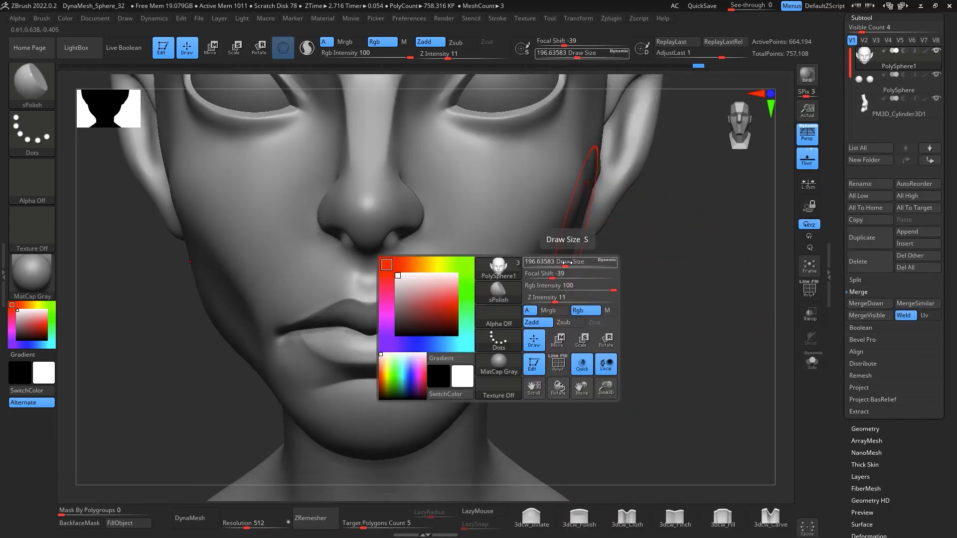
pyautogui.moveTo(567, 264); pyautogui.dragTo(546, 264)
pyautogui.moveTo(605, 276); pyautogui.dragTo(538, 230)
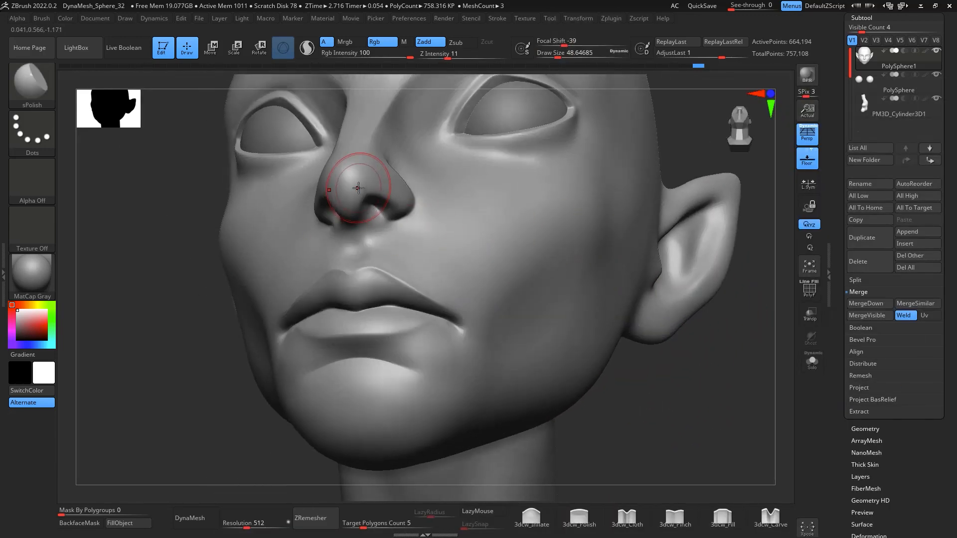
pyautogui.press('space')
pyautogui.moveTo(358, 187); pyautogui.dragTo(353, 187)
pyautogui.press('space')
pyautogui.moveTo(357, 185); pyautogui.dragTo(359, 185)
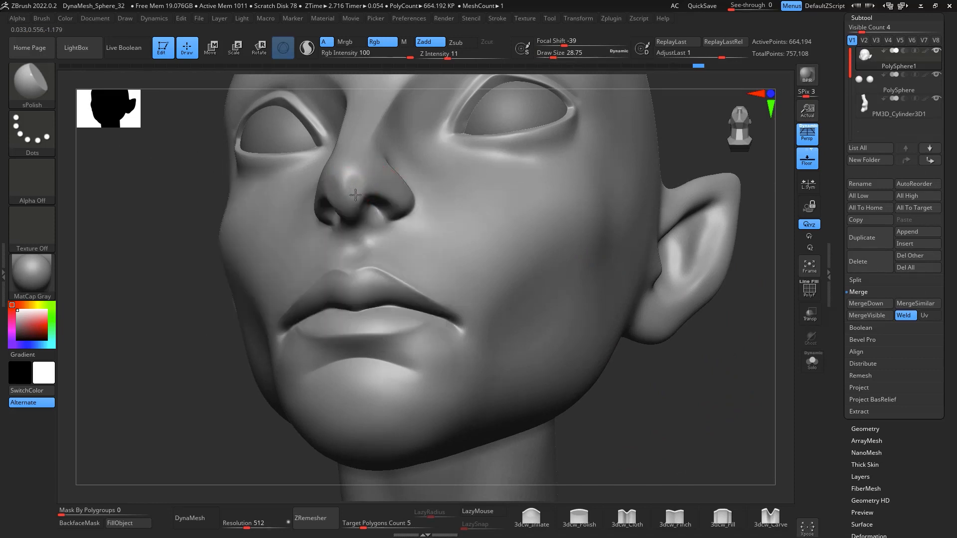
pyautogui.moveTo(681, 335); pyautogui.dragTo(737, 351)
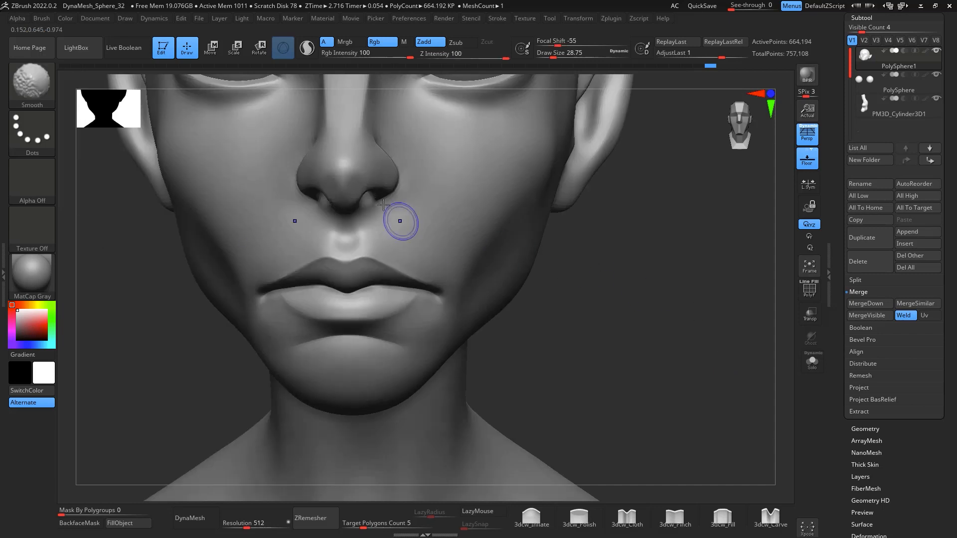
# Adjust the nose tip and its underside in profile using the Move brush at a draw size of about 56
pyautogui.moveTo(593, 265); pyautogui.dragTo(691, 274)
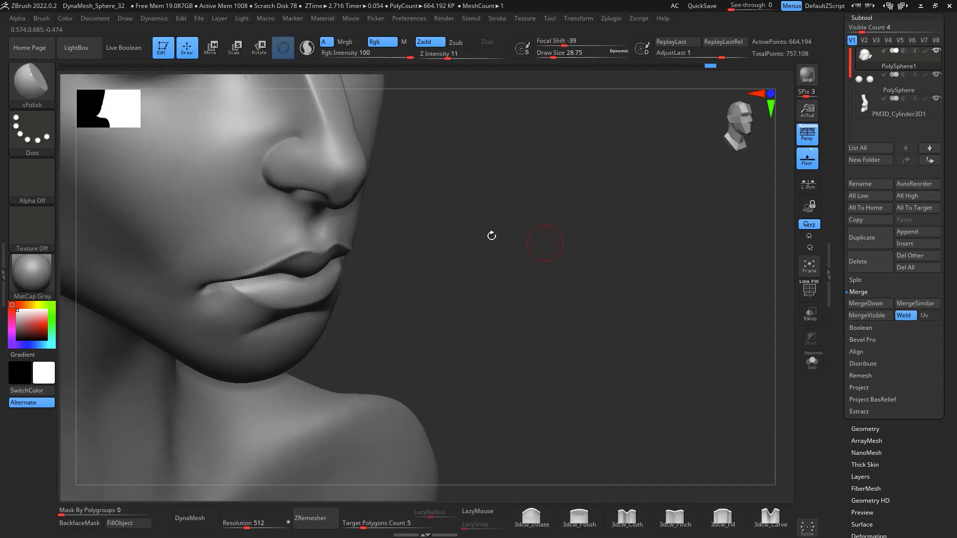
pyautogui.moveTo(620, 232); pyautogui.dragTo(641, 248)
pyautogui.press('b')
pyautogui.press('m')
pyautogui.press('v')
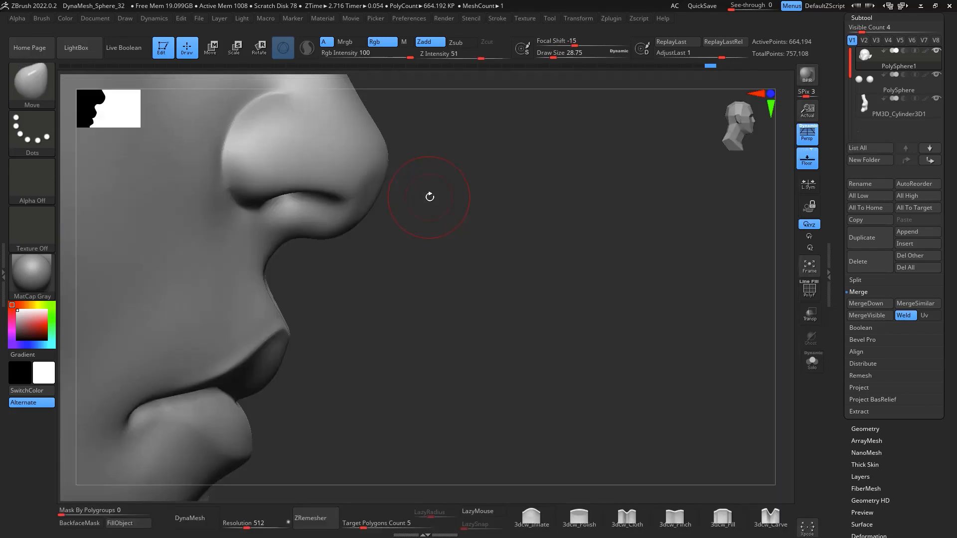
pyautogui.press('space')
pyautogui.moveTo(430, 196); pyautogui.dragTo(437, 194)
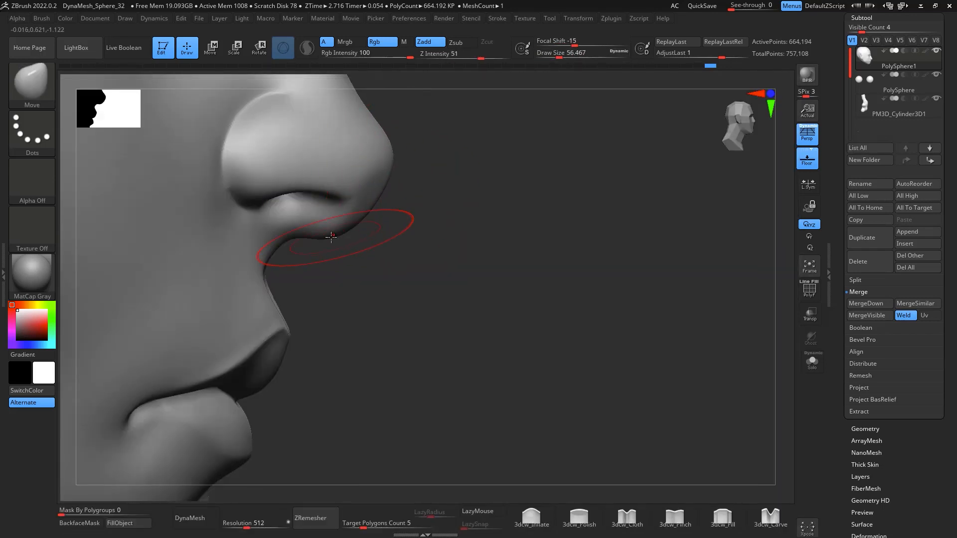
pyautogui.moveTo(335, 234); pyautogui.dragTo(360, 189)
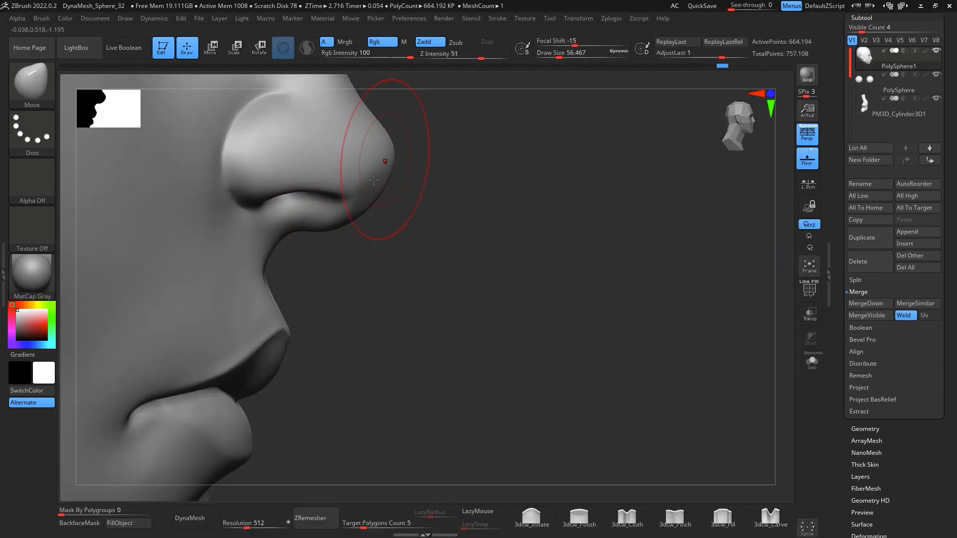
pyautogui.moveTo(363, 231); pyautogui.dragTo(727, 311)
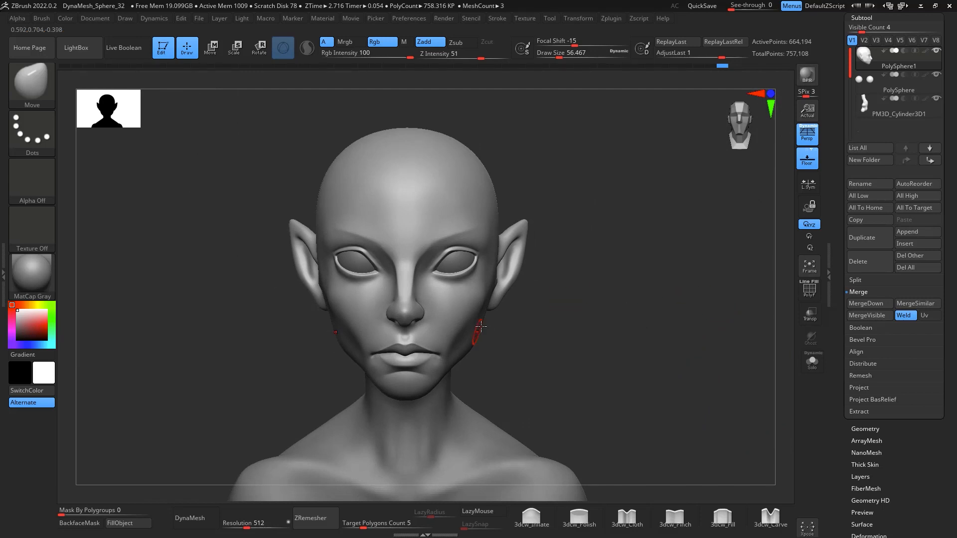
# Reshape the inner eye corners and the area below the outer eyes with the Move brush at a draw size of about 101
pyautogui.moveTo(622, 320); pyautogui.dragTo(733, 263)
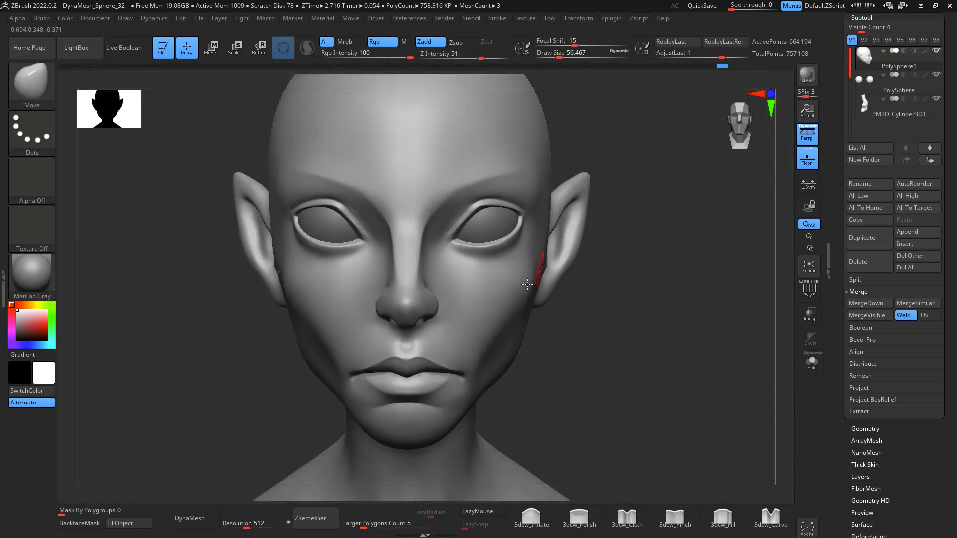
pyautogui.press('b')
pyautogui.press('m')
pyautogui.press('v')
pyautogui.press('space')
pyautogui.moveTo(514, 265); pyautogui.dragTo(521, 265)
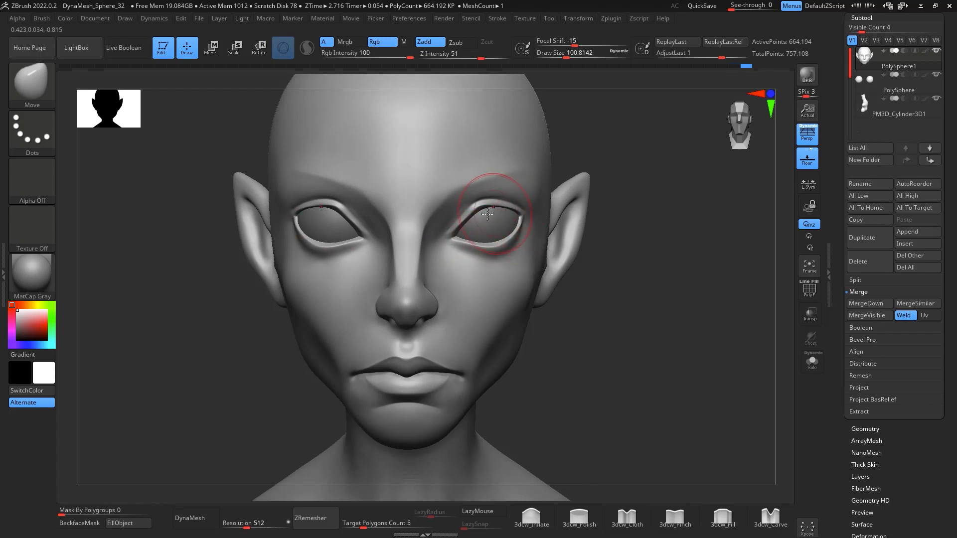
pyautogui.moveTo(455, 229); pyautogui.dragTo(451, 232)
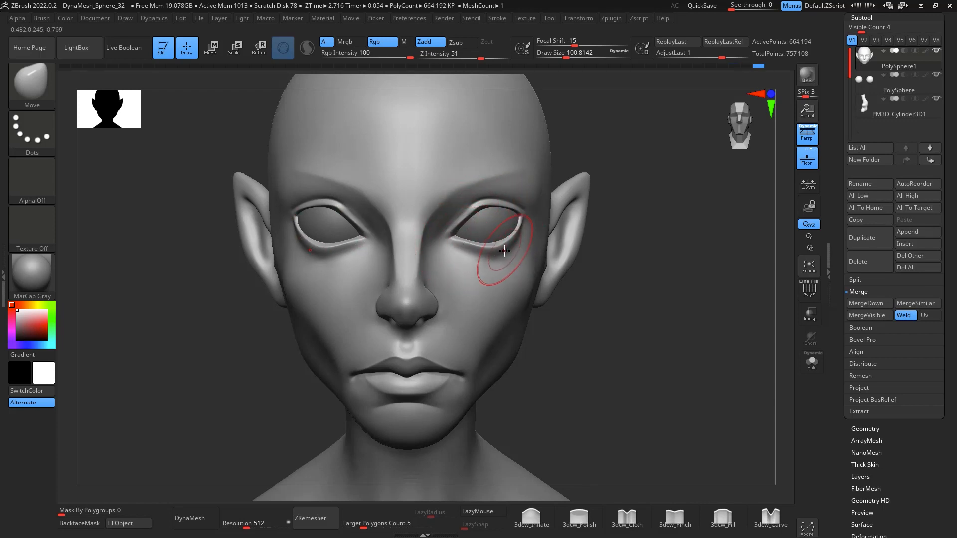
pyautogui.moveTo(516, 233); pyautogui.dragTo(485, 265)
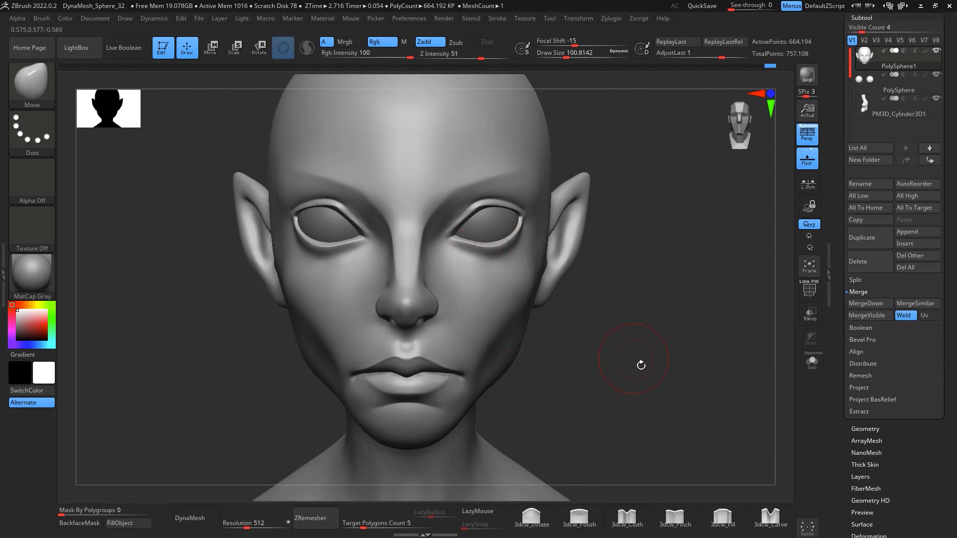
# Refine the brow and lower forehead with the Move brush, setting the draw size to about 145 and reducing it to about 124
pyautogui.moveTo(654, 381)
pyautogui.keyDown('alt'); pyautogui.mouseDown()
pyautogui.moveTo(649, 250)
pyautogui.moveTo(650, 286)
pyautogui.mouseUp(); pyautogui.keyUp('alt')
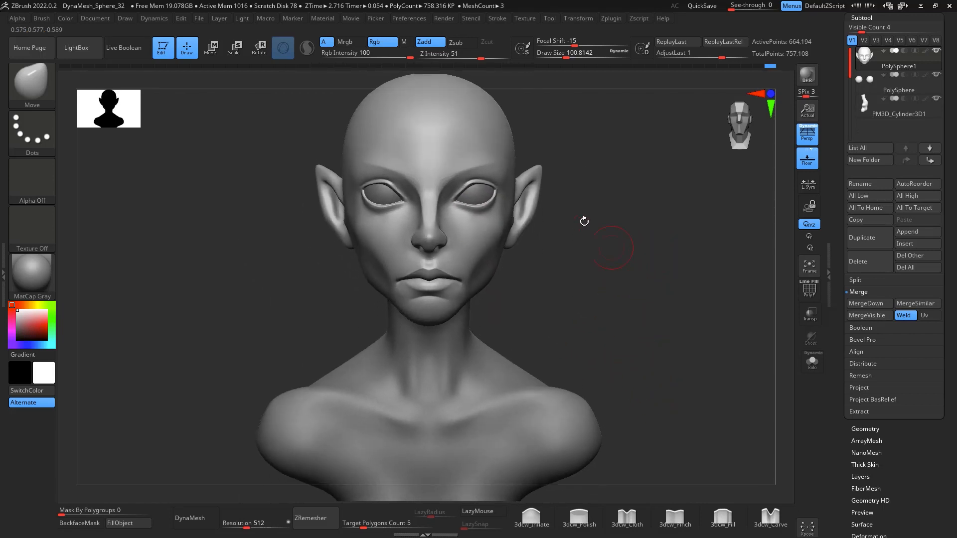
pyautogui.keyDown('alt'); pyautogui.moveTo(626, 232); pyautogui.dragTo(629, 264); pyautogui.keyUp('alt')
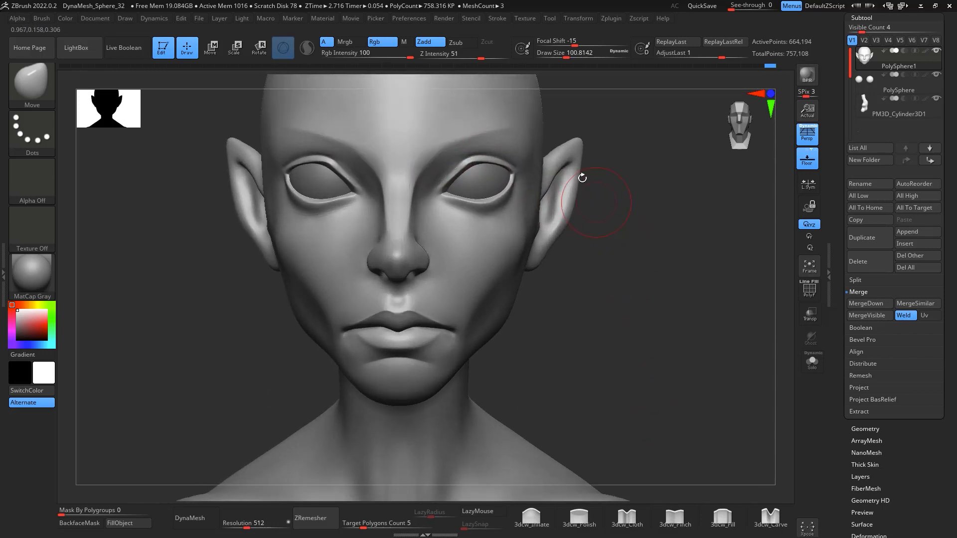
pyautogui.press('space')
pyautogui.moveTo(504, 124); pyautogui.dragTo(509, 123)
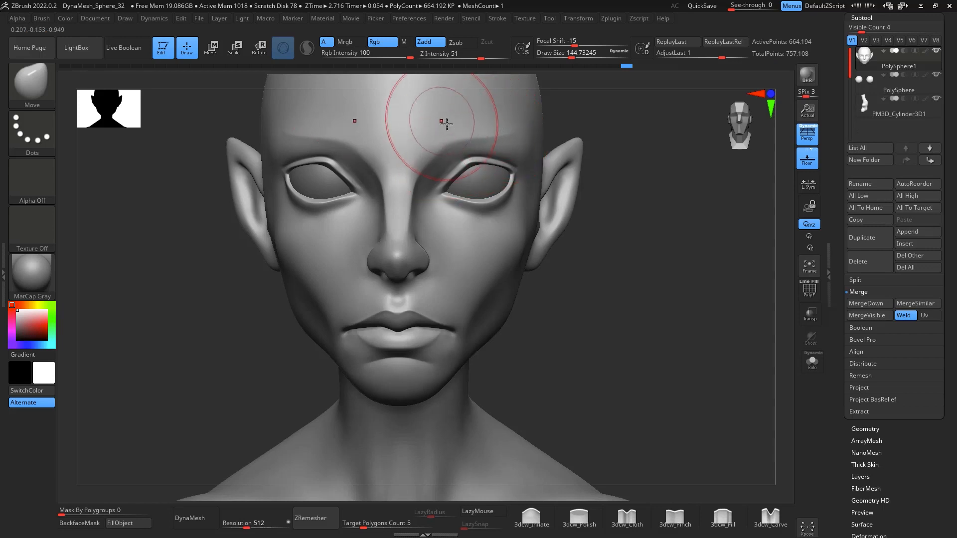
pyautogui.press('space')
pyautogui.moveTo(463, 135); pyautogui.dragTo(448, 136)
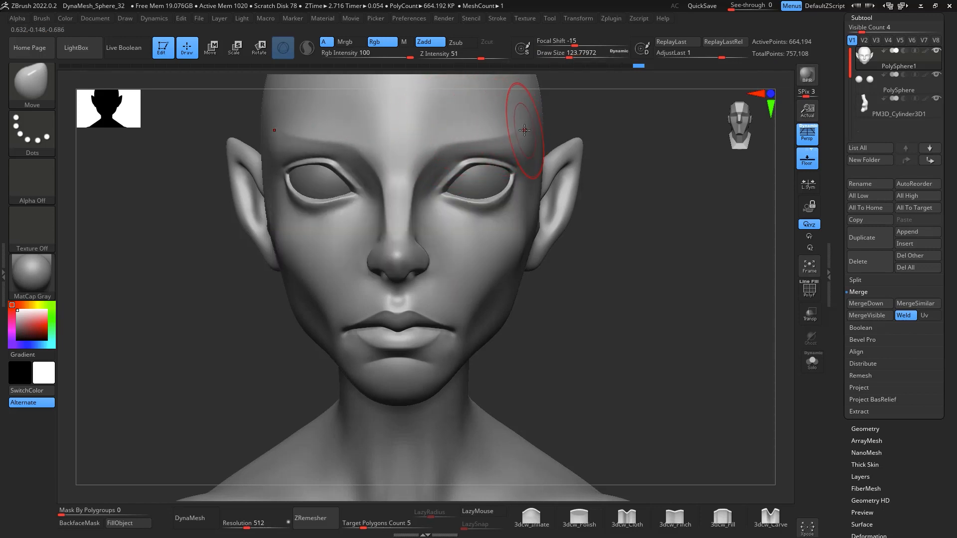
# Append a Sphere3D subtool for the hair and make it the active subtool
pyautogui.keyDown('alt'); pyautogui.moveTo(653, 368); pyautogui.dragTo(636, 300); pyautogui.keyUp('alt')
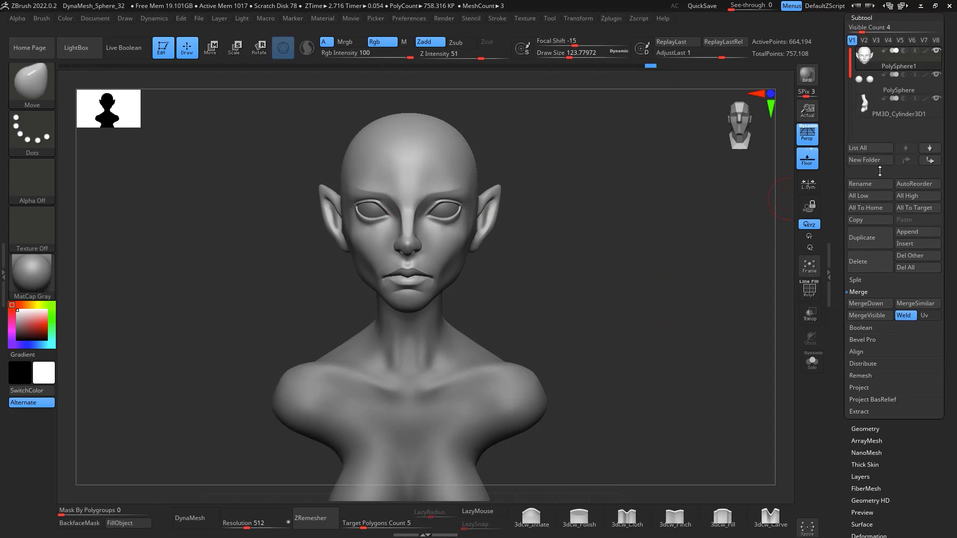
pyautogui.click(921, 231)
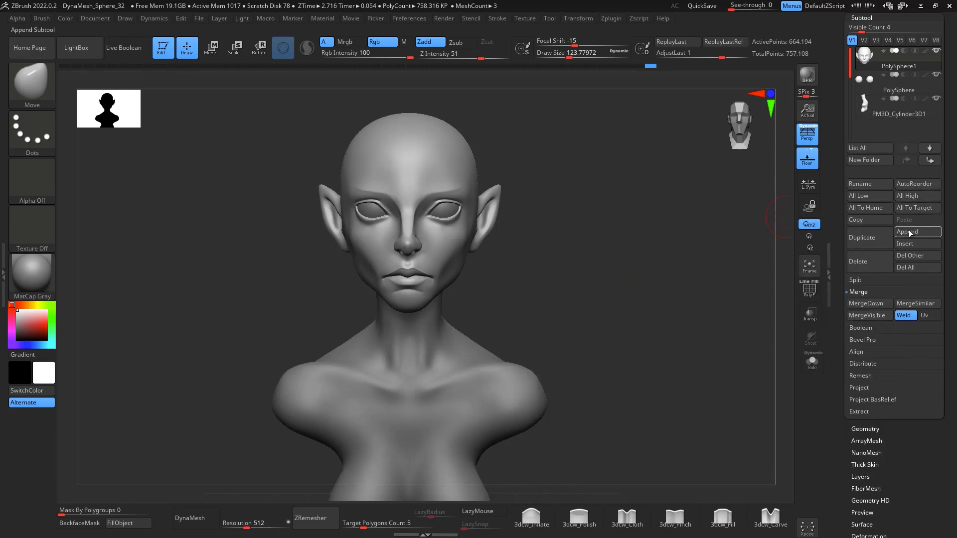
pyautogui.click(909, 233)
pyautogui.click(576, 284)
pyautogui.moveTo(733, 321); pyautogui.dragTo(643, 313)
pyautogui.click(875, 136)
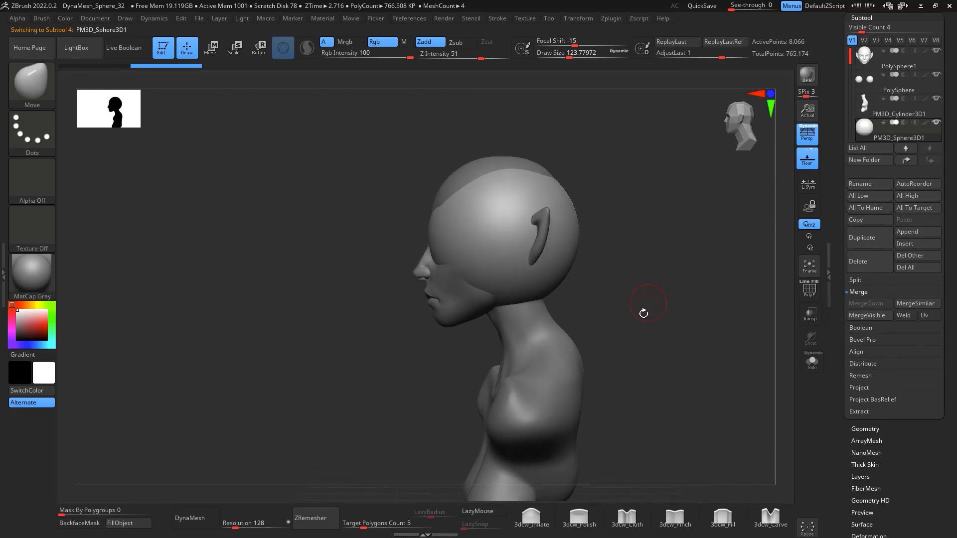
# Move the sphere up and back over the rear of the skull with the transform gizmo
pyautogui.press('w')
pyautogui.moveTo(545, 195); pyautogui.dragTo(572, 174)
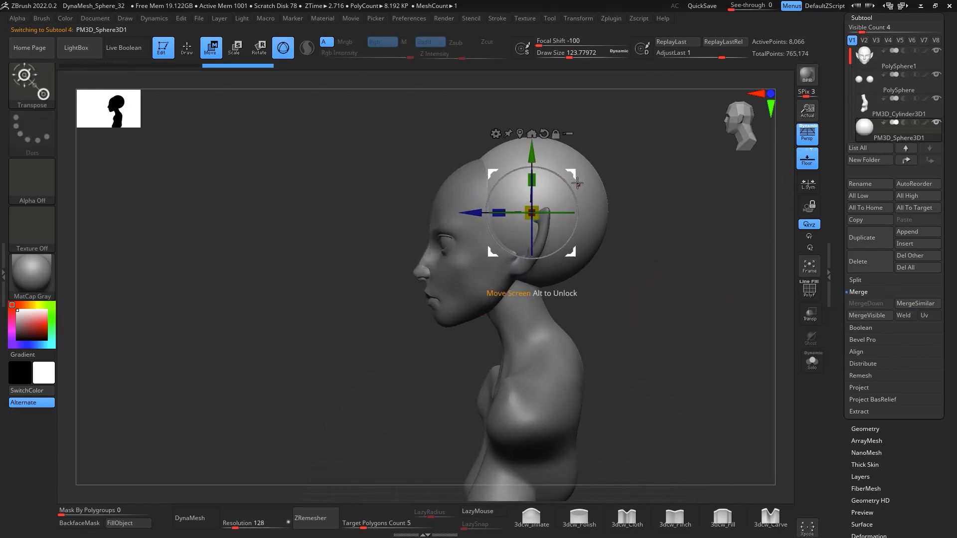
pyautogui.moveTo(636, 252)
pyautogui.mouseDown()
pyautogui.moveTo(692, 257)
pyautogui.moveTo(547, 249)
pyautogui.moveTo(641, 297)
pyautogui.moveTo(674, 294)
pyautogui.mouseUp()
# Shape the sphere into a hair cap around the skull using the Move brush at a draw size of about 559
pyautogui.press('q')
pyautogui.press('space')
pyautogui.moveTo(674, 293)
pyautogui.mouseDown()
pyautogui.moveTo(608, 242)
pyautogui.moveTo(591, 205)
pyautogui.moveTo(536, 197)
pyautogui.mouseUp()
pyautogui.moveTo(429, 192); pyautogui.dragTo(421, 198)
pyautogui.moveTo(591, 219)
pyautogui.mouseDown()
pyautogui.moveTo(628, 263)
pyautogui.moveTo(621, 289)
pyautogui.mouseUp()
pyautogui.moveTo(414, 161); pyautogui.dragTo(410, 154)
pyautogui.keyDown('shift'); pyautogui.moveTo(588, 212); pyautogui.dragTo(668, 293); pyautogui.keyUp('shift')
pyautogui.keyDown('alt'); pyautogui.moveTo(508, 294); pyautogui.dragTo(534, 340); pyautogui.keyUp('alt')
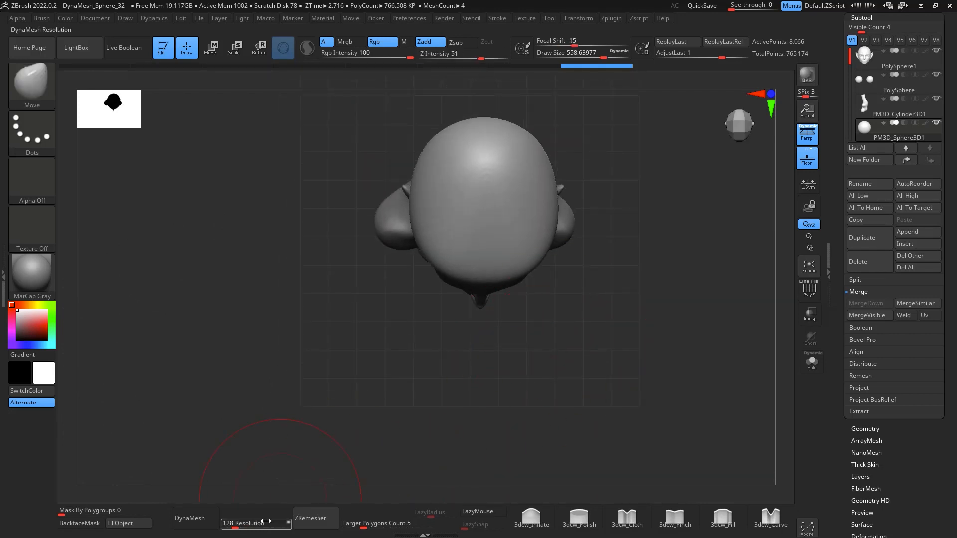
# Convert the hair cap to a DynaMesh at resolution 128
pyautogui.press('ctrl')
pyautogui.moveTo(633, 350)
pyautogui.mouseDown()
pyautogui.moveTo(641, 291)
pyautogui.moveTo(639, 305)
pyautogui.moveTo(617, 295)
pyautogui.mouseUp()
pyautogui.click(199, 517)
pyautogui.keyDown('shift'); pyautogui.moveTo(534, 276); pyautogui.dragTo(542, 238); pyautogui.keyUp('shift')
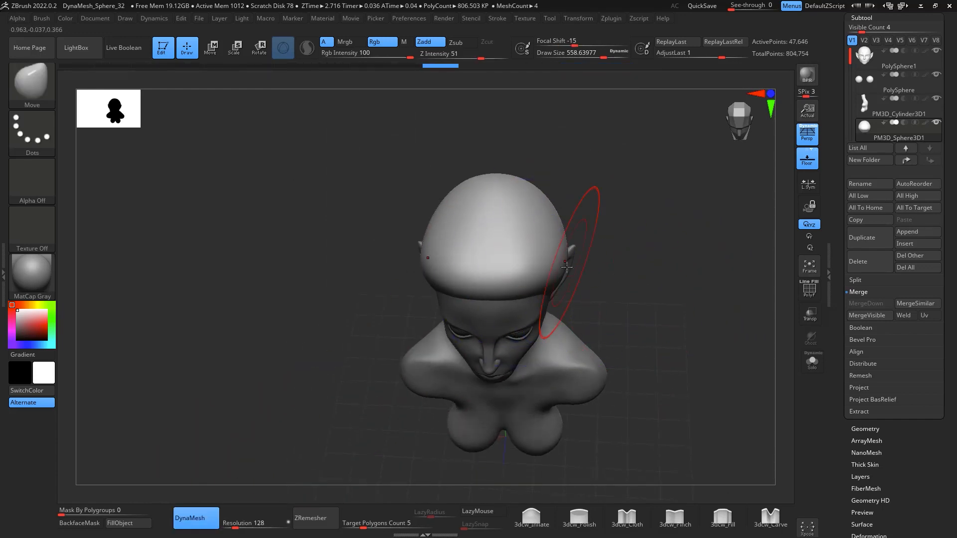
# Carve a centre parting along the top of the hair cap with the DamStandard brush at a draw size of about 192
pyautogui.press('b')
pyautogui.press('d')
pyautogui.press('s')
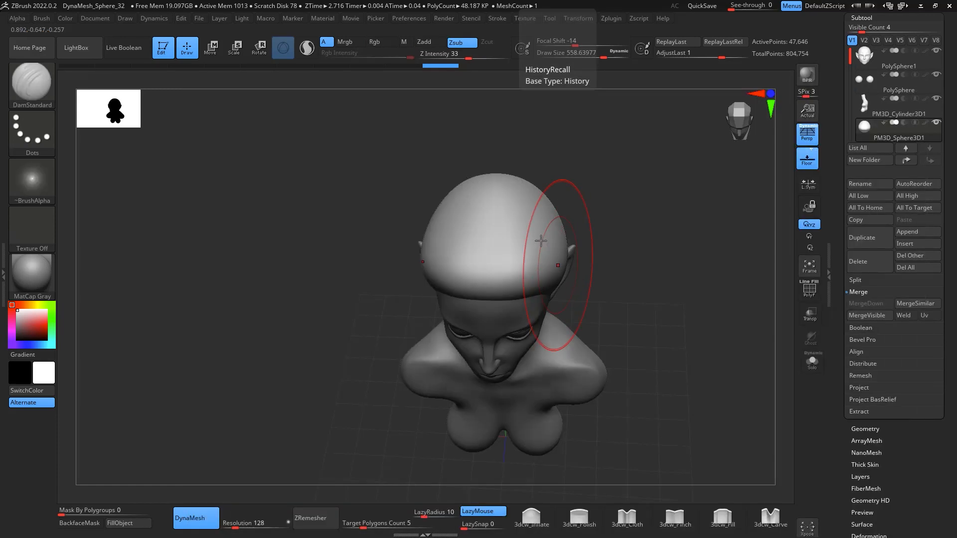
pyautogui.press('space')
pyautogui.moveTo(486, 282); pyautogui.dragTo(464, 285)
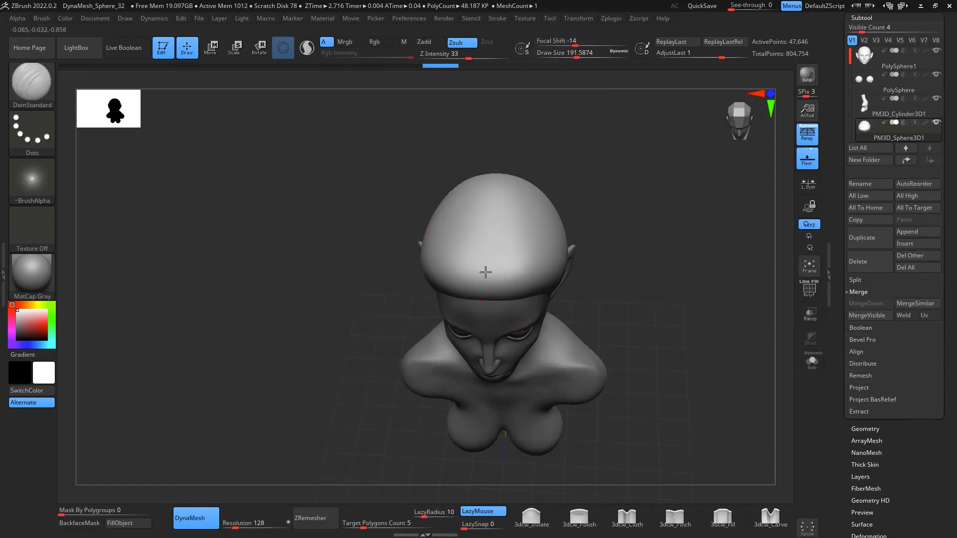
pyautogui.moveTo(494, 201); pyautogui.dragTo(485, 293)
pyautogui.moveTo(490, 227); pyautogui.dragTo(486, 293)
# Reshape the top, sides and back of the hair cap with the Move brush at a draw size of about 620
pyautogui.moveTo(654, 284)
pyautogui.mouseDown()
pyautogui.moveTo(664, 199)
pyautogui.moveTo(649, 301)
pyautogui.mouseUp()
pyautogui.moveTo(644, 257)
pyautogui.keyDown('alt'); pyautogui.mouseDown()
pyautogui.moveTo(607, 147)
pyautogui.moveTo(607, 110)
pyautogui.moveTo(649, 269)
pyautogui.moveTo(669, 247)
pyautogui.moveTo(648, 244)
pyautogui.moveTo(646, 227)
pyautogui.moveTo(652, 231)
pyautogui.mouseUp(); pyautogui.keyUp('alt')
pyautogui.press('b')
pyautogui.press('m')
pyautogui.press('v')
pyautogui.press('space')
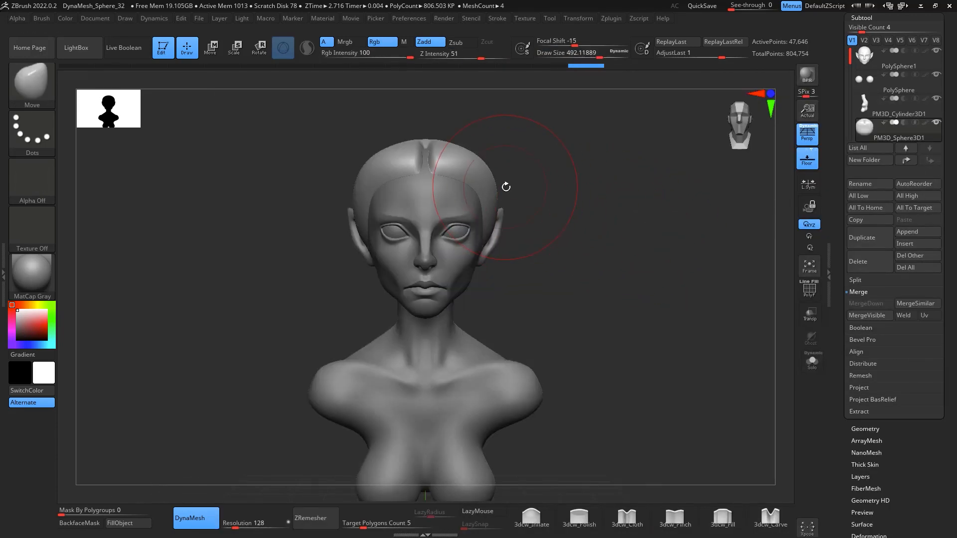
pyautogui.press('space')
pyautogui.moveTo(505, 186)
pyautogui.mouseDown()
pyautogui.moveTo(514, 186)
pyautogui.moveTo(483, 175)
pyautogui.mouseUp()
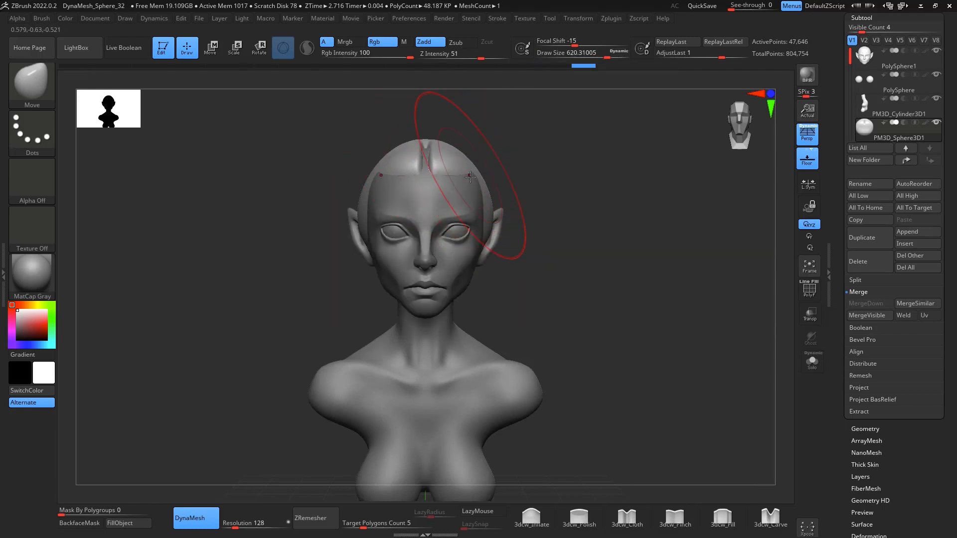
pyautogui.moveTo(558, 186); pyautogui.dragTo(503, 181)
pyautogui.moveTo(602, 199); pyautogui.dragTo(582, 196)
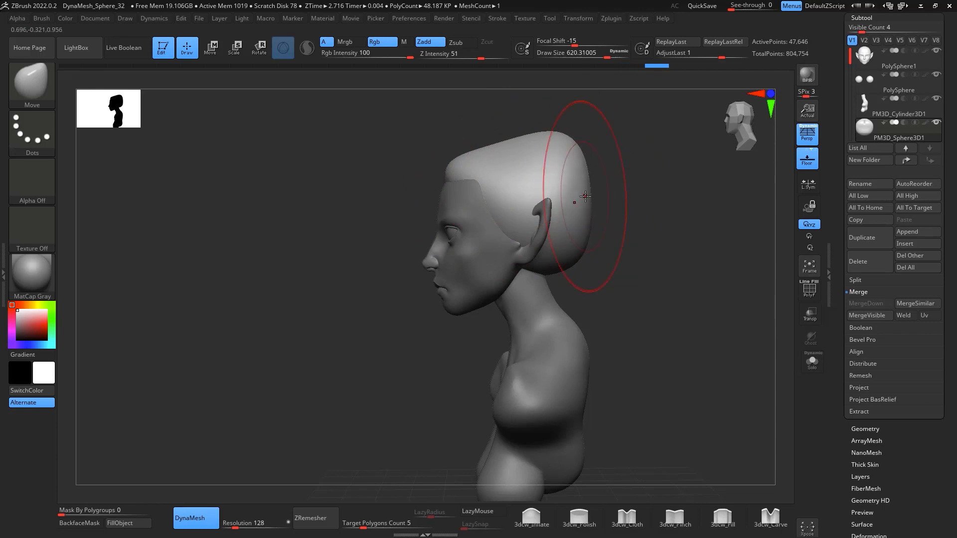
# Turn on transparency and pull the back of the hair closer to the skull, reducing the Move brush draw size to about 453
pyautogui.moveTo(653, 199)
pyautogui.mouseDown()
pyautogui.moveTo(580, 204)
pyautogui.moveTo(684, 181)
pyautogui.moveTo(779, 189)
pyautogui.mouseUp()
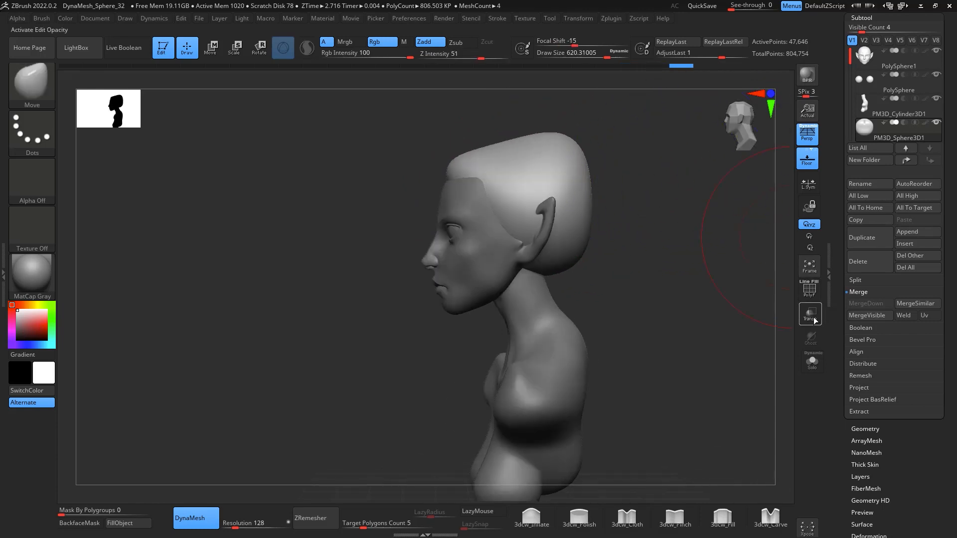
pyautogui.click(813, 321)
pyautogui.keyDown('alt'); pyautogui.moveTo(715, 334); pyautogui.dragTo(694, 364); pyautogui.keyUp('alt')
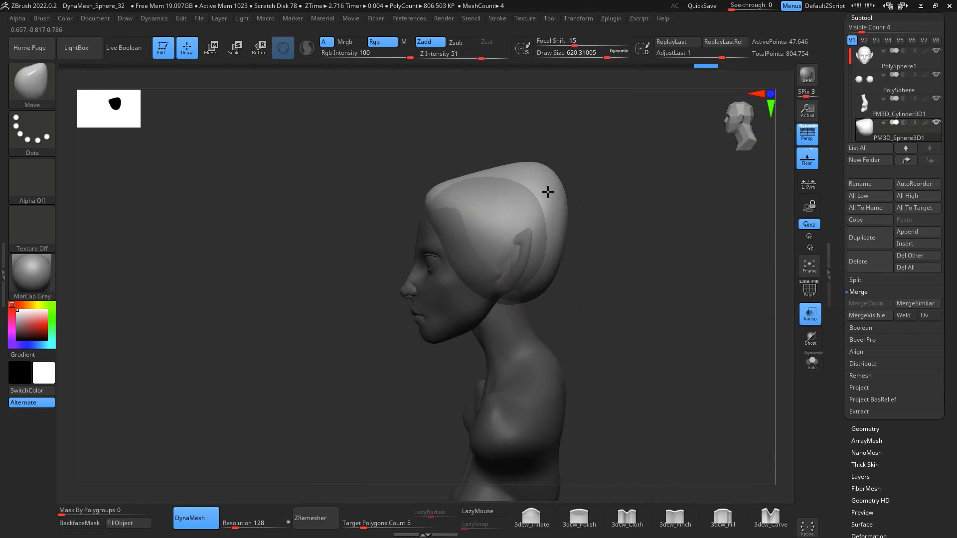
pyautogui.moveTo(548, 192)
pyautogui.mouseDown()
pyautogui.moveTo(539, 199)
pyautogui.moveTo(529, 185)
pyautogui.moveTo(502, 189)
pyautogui.mouseUp()
pyautogui.press('space')
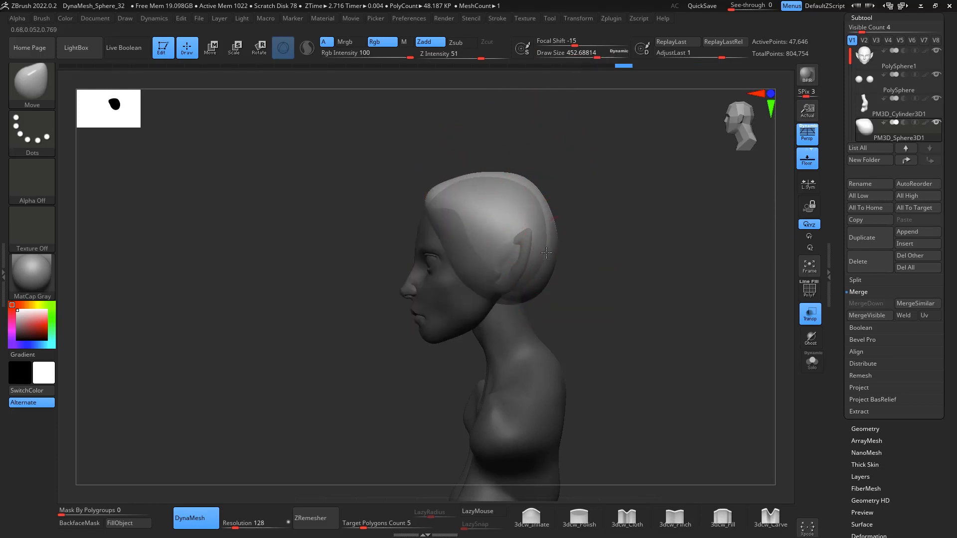
# Pull the lower back of the hair down behind the neck and shoulders with the Move brush to form long hair
pyautogui.moveTo(618, 244)
pyautogui.keyDown('shift'); pyautogui.mouseDown()
pyautogui.moveTo(617, 261)
pyautogui.moveTo(632, 230)
pyautogui.moveTo(628, 242)
pyautogui.mouseUp(); pyautogui.keyUp('shift')
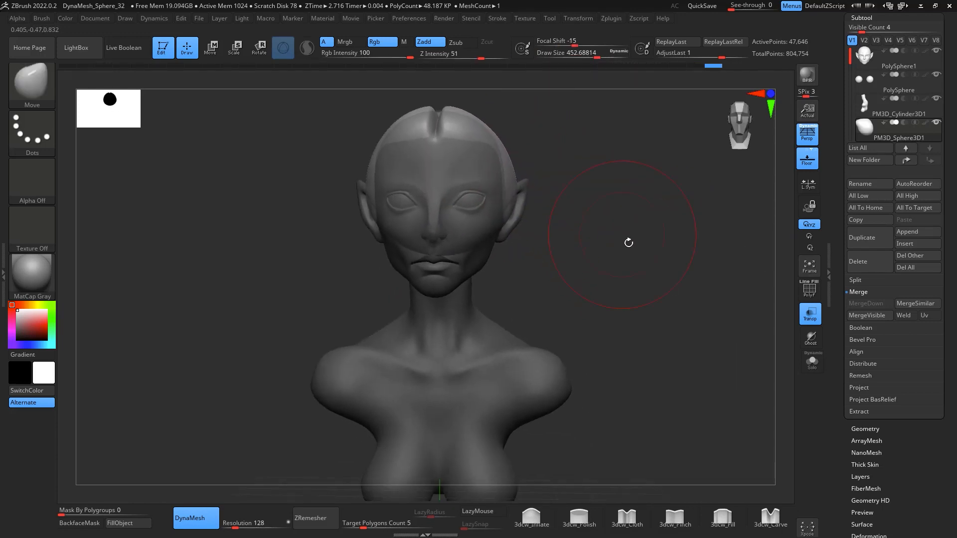
pyautogui.keyDown('shift'); pyautogui.moveTo(654, 305); pyautogui.dragTo(560, 252); pyautogui.keyUp('shift')
pyautogui.moveTo(490, 260); pyautogui.dragTo(536, 353)
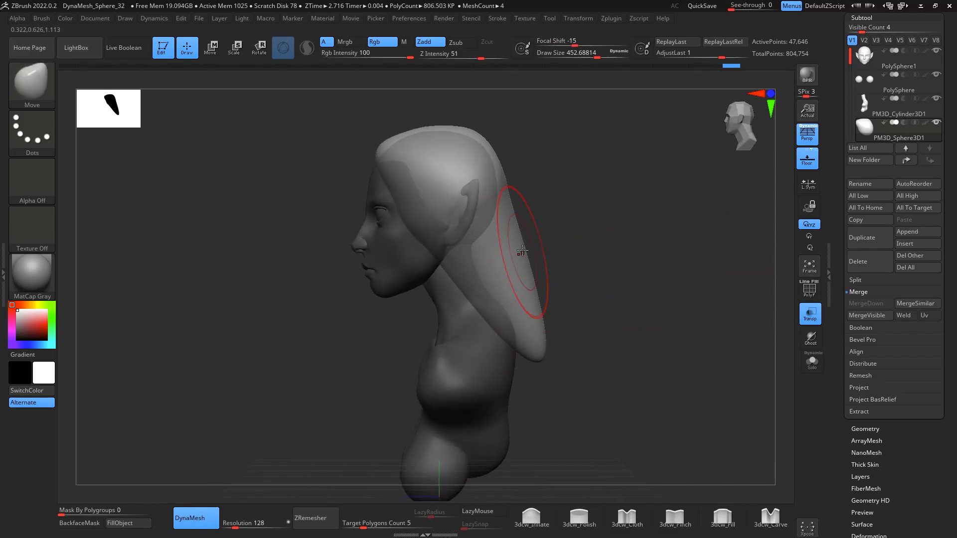
# Tuck the hair in along the nape with the Move brush and turn transparency off
pyautogui.moveTo(521, 253); pyautogui.dragTo(487, 269, button='right')
pyautogui.moveTo(477, 291); pyautogui.dragTo(487, 281)
pyautogui.moveTo(487, 281); pyautogui.dragTo(626, 267, button='right')
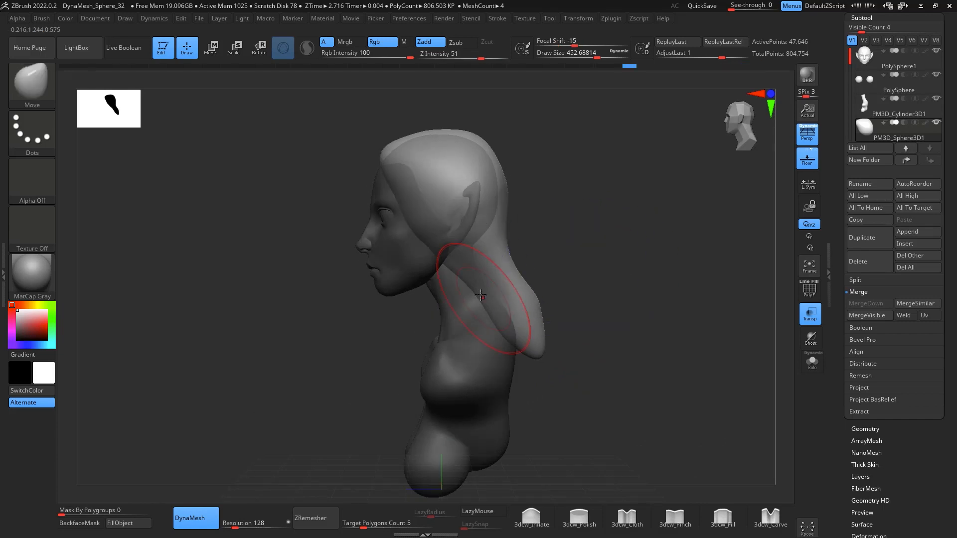
pyautogui.click(810, 314)
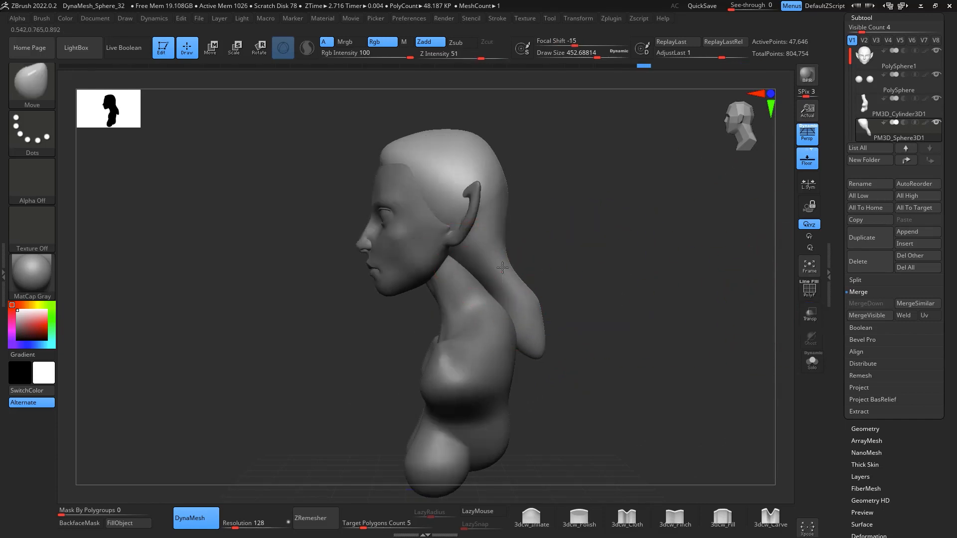
# Widen the pointed lower end of the back hair into a broad, rounded panel with the Move brush
pyautogui.moveTo(504, 196)
pyautogui.keyDown('shift'); pyautogui.mouseDown(button='right')
pyautogui.moveTo(637, 258)
pyautogui.moveTo(615, 278)
pyautogui.moveTo(573, 257)
pyautogui.moveTo(606, 207)
pyautogui.mouseUp(button='right'); pyautogui.keyUp('shift')
pyautogui.moveTo(544, 228); pyautogui.dragTo(560, 237)
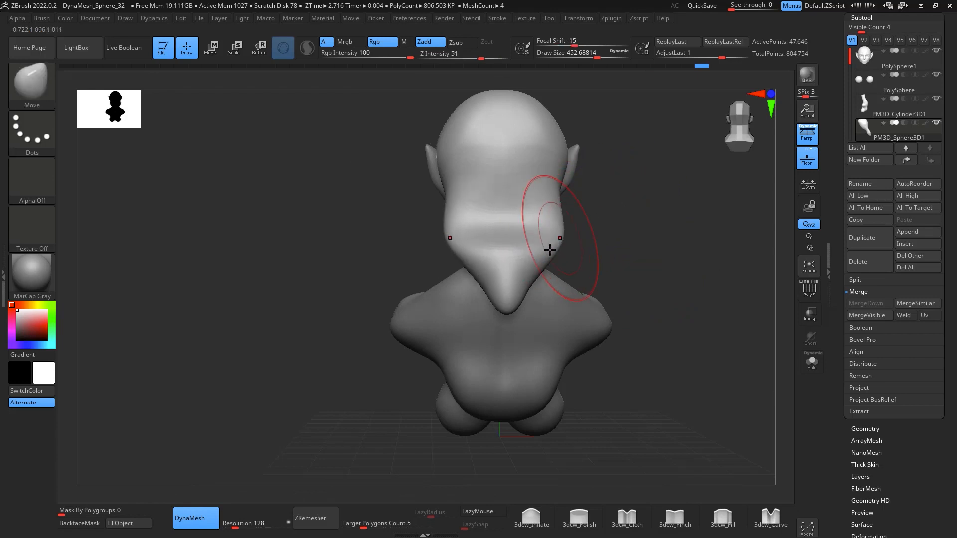
pyautogui.moveTo(515, 290); pyautogui.dragTo(563, 304)
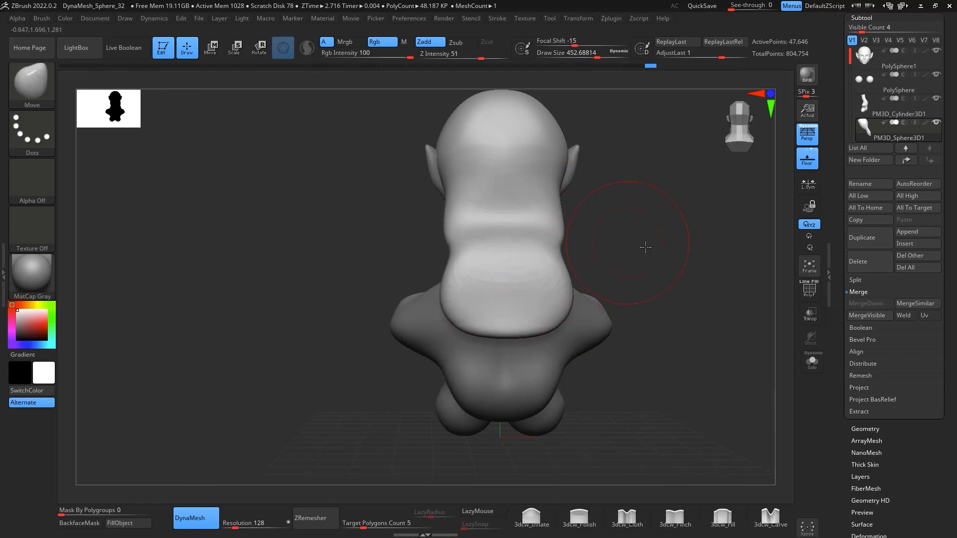
# Flare the side hair outward behind the jaw and neck with the Move brush at a draw size of about 324
pyautogui.moveTo(646, 246)
pyautogui.keyDown('shift'); pyautogui.mouseDown()
pyautogui.moveTo(689, 240)
pyautogui.moveTo(573, 284)
pyautogui.moveTo(627, 258)
pyautogui.moveTo(556, 253)
pyautogui.mouseUp(); pyautogui.keyUp('shift')
pyautogui.press('space')
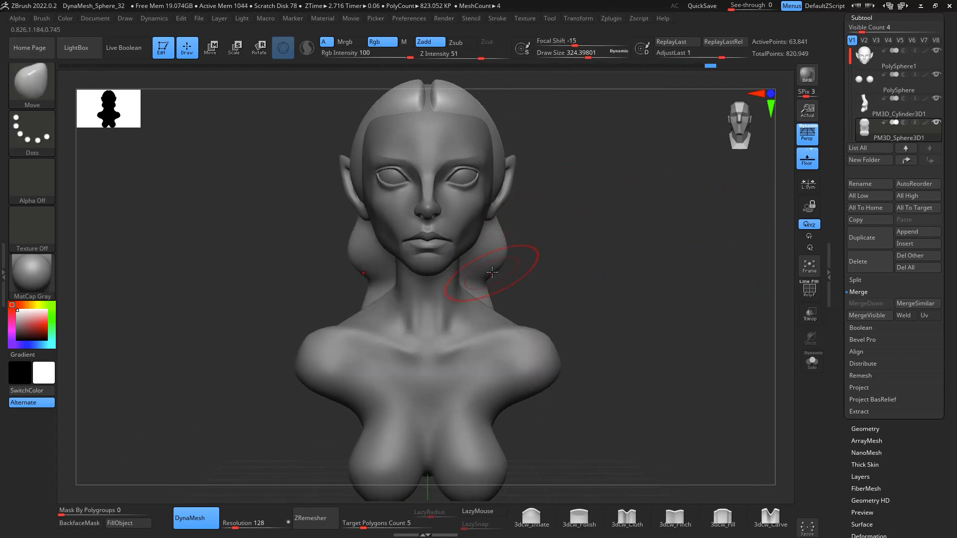
pyautogui.moveTo(492, 272); pyautogui.dragTo(499, 262)
pyautogui.moveTo(687, 238); pyautogui.dragTo(603, 249)
pyautogui.moveTo(641, 205)
pyautogui.mouseDown()
pyautogui.moveTo(667, 199)
pyautogui.moveTo(659, 189)
pyautogui.mouseUp()
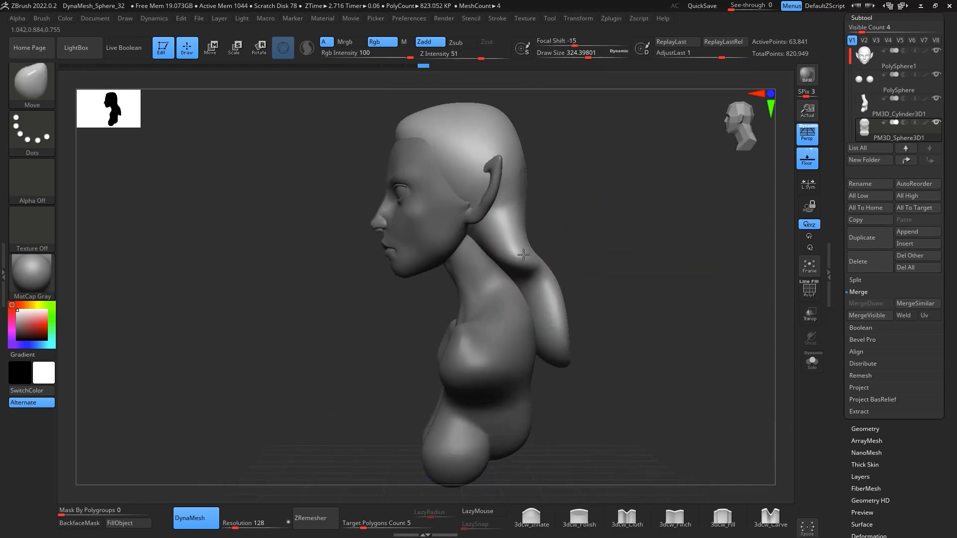
pyautogui.moveTo(555, 229); pyautogui.dragTo(681, 211)
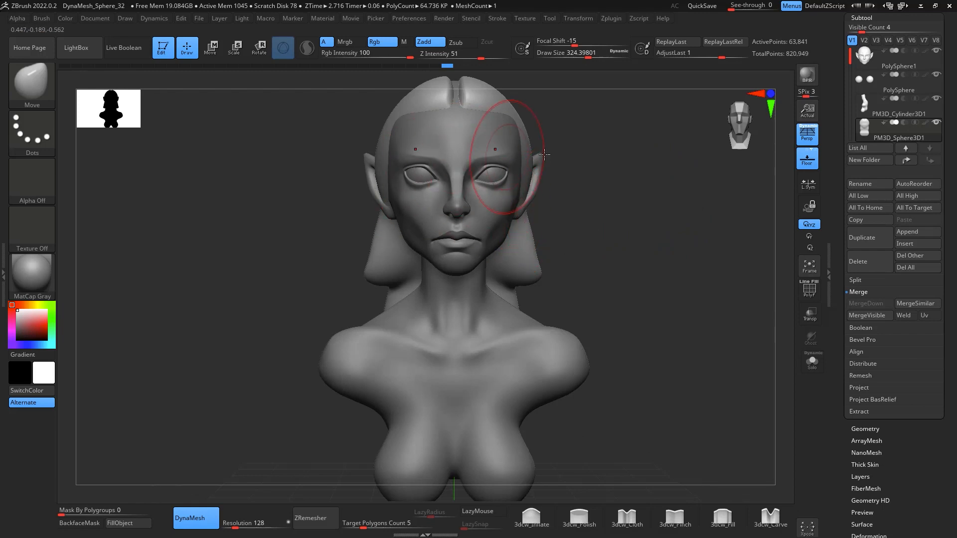
# Pull the hair beside the ears inward with the Move brush at a draw size of about 228
pyautogui.keyDown('alt'); pyautogui.moveTo(624, 177); pyautogui.dragTo(611, 211); pyautogui.keyUp('alt')
pyautogui.press('space')
pyautogui.moveTo(551, 265); pyautogui.dragTo(541, 265)
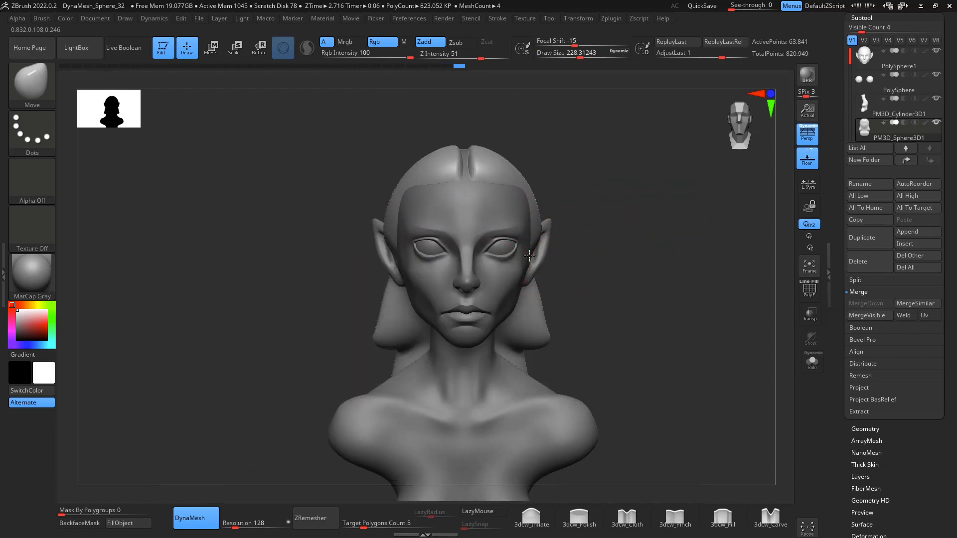
pyautogui.moveTo(591, 205); pyautogui.dragTo(523, 237)
# Shape the lower back hair and spread its ends with the Move brush at a draw size of about 280
pyautogui.press('space')
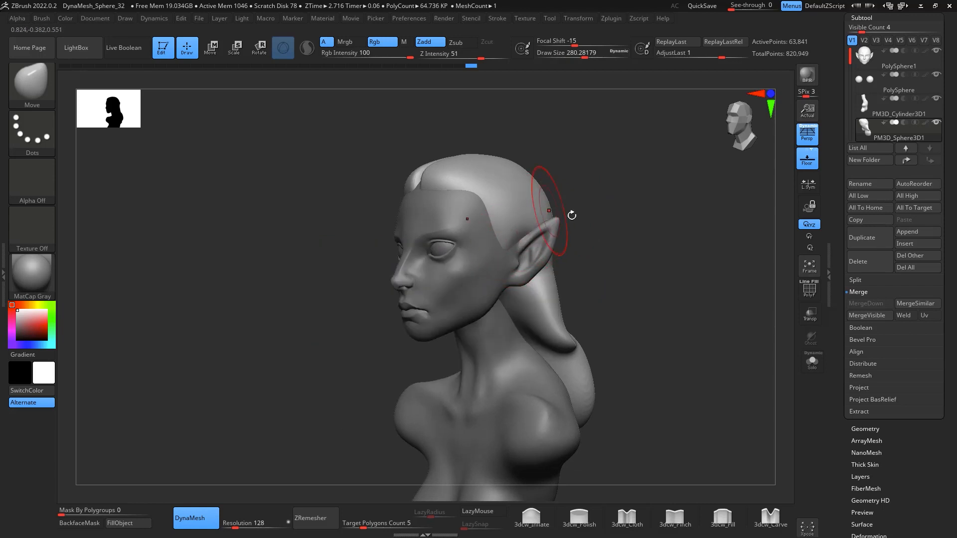
pyautogui.moveTo(572, 215); pyautogui.dragTo(573, 311)
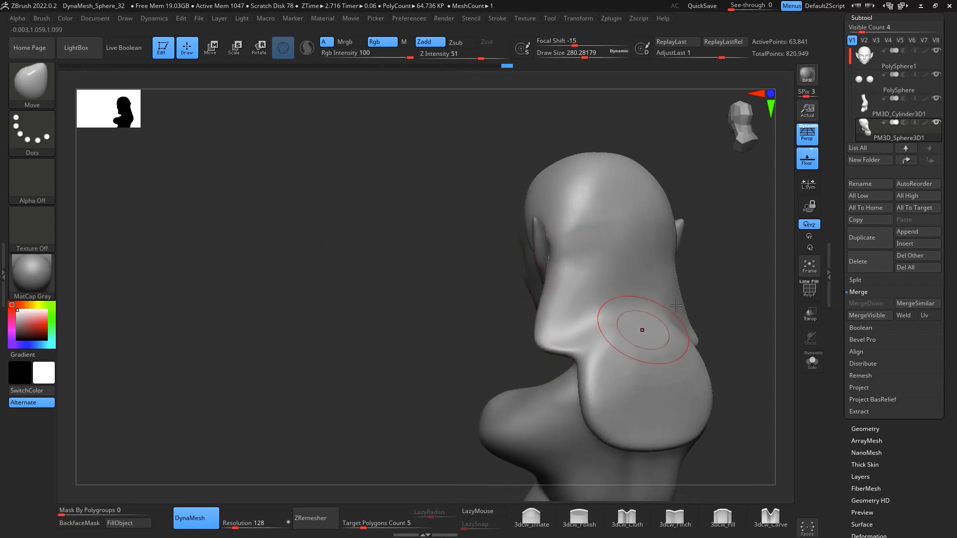
pyautogui.moveTo(676, 305); pyautogui.dragTo(673, 279)
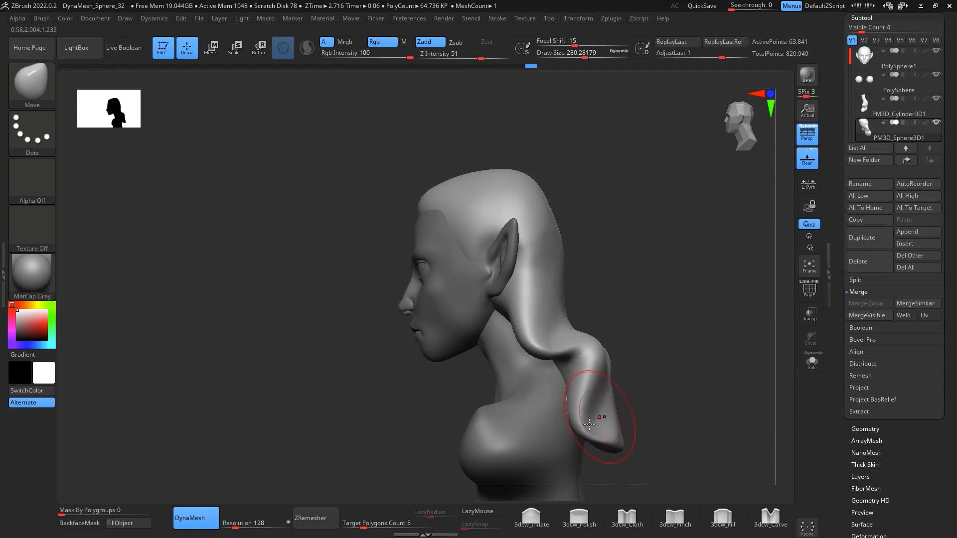
pyautogui.moveTo(643, 389)
pyautogui.mouseDown()
pyautogui.moveTo(701, 342)
pyautogui.moveTo(647, 253)
pyautogui.moveTo(596, 305)
pyautogui.mouseUp()
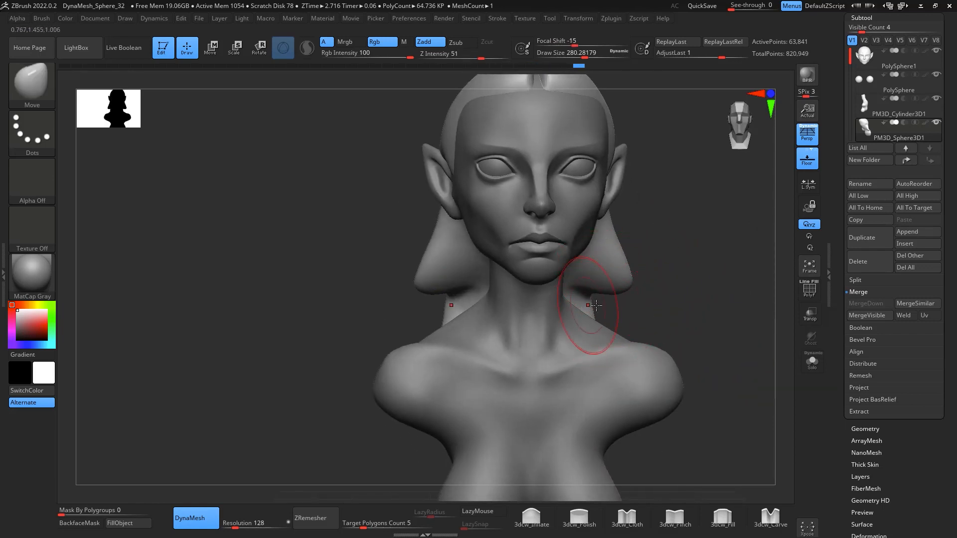
pyautogui.moveTo(685, 283)
pyautogui.mouseDown()
pyautogui.moveTo(595, 338)
pyautogui.moveTo(590, 324)
pyautogui.moveTo(409, 319)
pyautogui.moveTo(389, 333)
pyautogui.mouseUp()
pyautogui.moveTo(769, 324); pyautogui.dragTo(713, 319)
pyautogui.moveTo(586, 365)
pyautogui.mouseDown()
pyautogui.moveTo(565, 371)
pyautogui.moveTo(570, 361)
pyautogui.mouseUp()
# Adjust the outer contour of the side hair below the ears with the Move brush
pyautogui.moveTo(491, 459)
pyautogui.mouseDown()
pyautogui.moveTo(605, 482)
pyautogui.moveTo(590, 294)
pyautogui.moveTo(709, 286)
pyautogui.moveTo(745, 318)
pyautogui.moveTo(694, 241)
pyautogui.moveTo(651, 236)
pyautogui.mouseUp()
pyautogui.moveTo(573, 259); pyautogui.dragTo(581, 257)
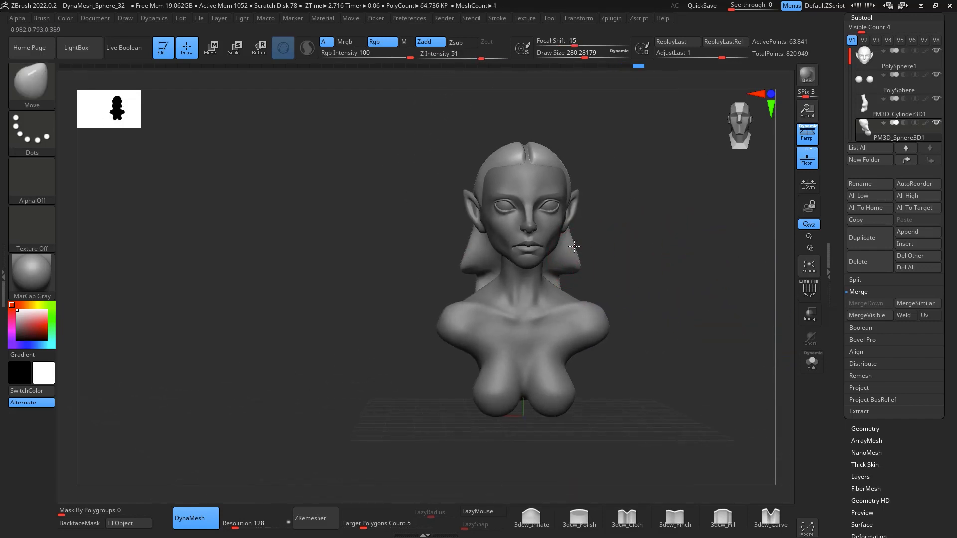
pyautogui.keyDown('alt'); pyautogui.moveTo(639, 212); pyautogui.dragTo(623, 299); pyautogui.keyUp('alt')
pyautogui.moveTo(623, 299); pyautogui.dragTo(579, 261)
pyautogui.moveTo(713, 229); pyautogui.dragTo(641, 229)
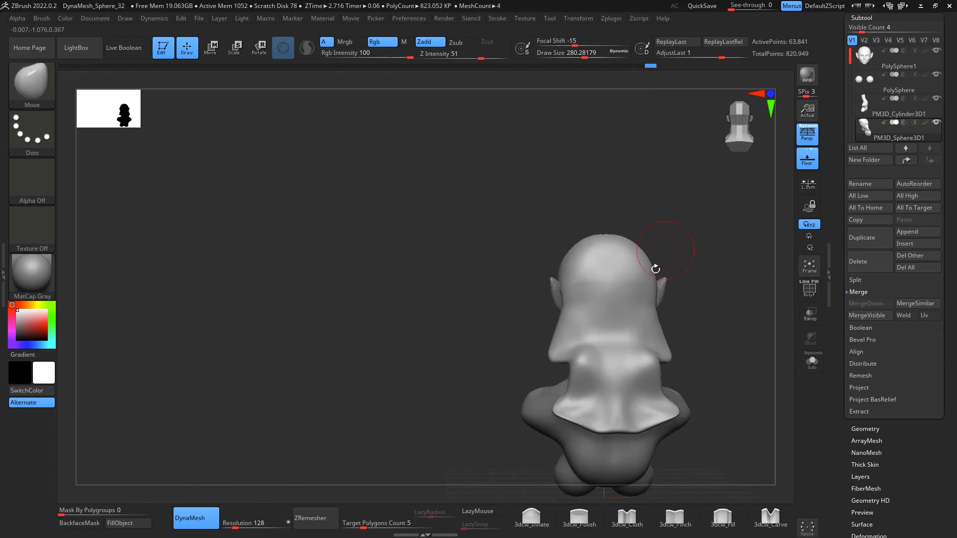
# Bulge the back hair outward at ear level, remeshing it with DynaMesh and smoothing the surface
pyautogui.moveTo(663, 297)
pyautogui.mouseDown()
pyautogui.moveTo(674, 298)
pyautogui.moveTo(659, 273)
pyautogui.mouseUp()
pyautogui.keyDown('ctrl'); pyautogui.moveTo(723, 278); pyautogui.dragTo(736, 295); pyautogui.keyUp('ctrl')
pyautogui.keyDown('shift'); pyautogui.moveTo(578, 285); pyautogui.dragTo(568, 275); pyautogui.keyUp('shift')
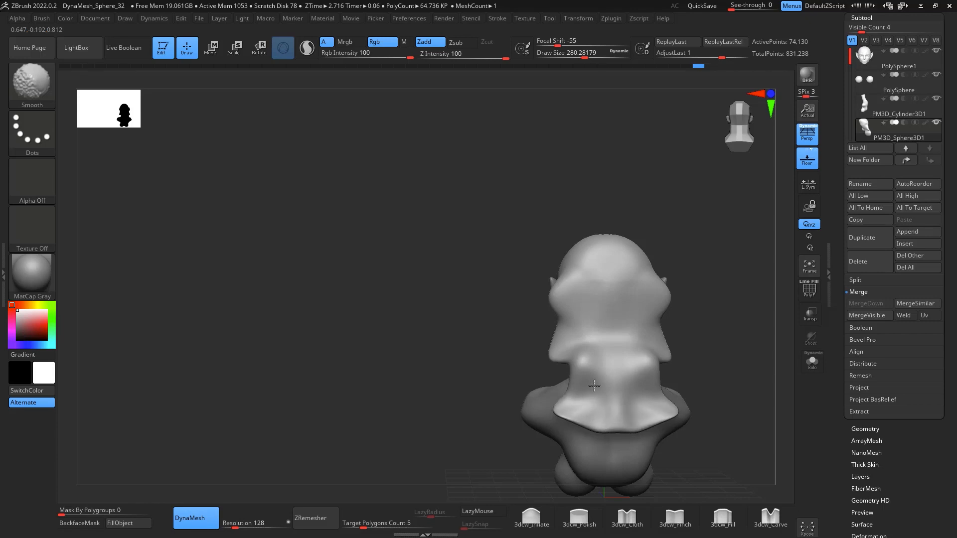
# Reshape the top of the hair beside the centre parting with the Move brush at a draw size of about 257
pyautogui.moveTo(707, 300); pyautogui.dragTo(762, 319)
pyautogui.moveTo(719, 346); pyautogui.dragTo(748, 322)
pyautogui.moveTo(725, 312)
pyautogui.keyDown('alt'); pyautogui.mouseDown()
pyautogui.moveTo(690, 282)
pyautogui.moveTo(690, 267)
pyautogui.moveTo(683, 328)
pyautogui.mouseUp(); pyautogui.keyUp('alt')
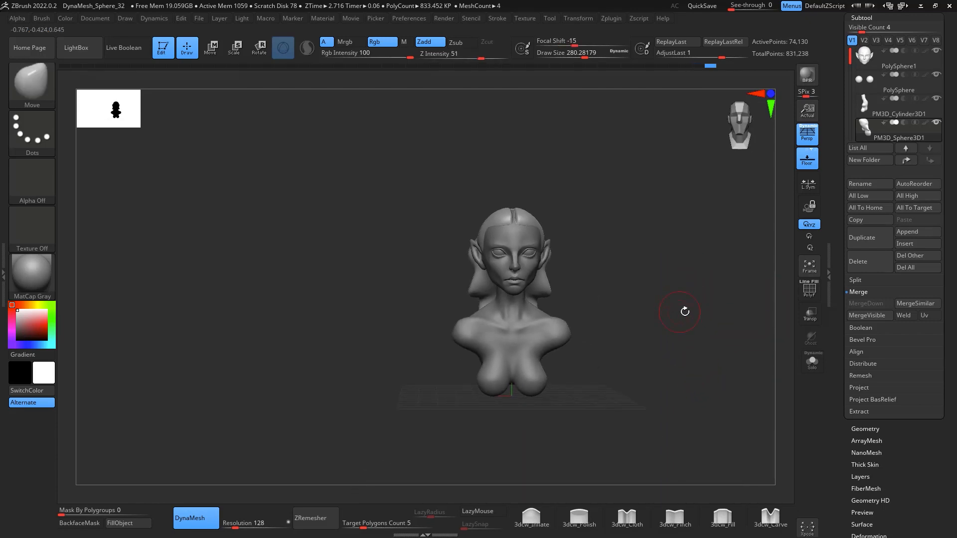
pyautogui.moveTo(671, 270)
pyautogui.keyDown('alt'); pyautogui.mouseDown()
pyautogui.moveTo(670, 299)
pyautogui.moveTo(651, 275)
pyautogui.moveTo(660, 289)
pyautogui.moveTo(658, 266)
pyautogui.mouseUp(); pyautogui.keyUp('alt')
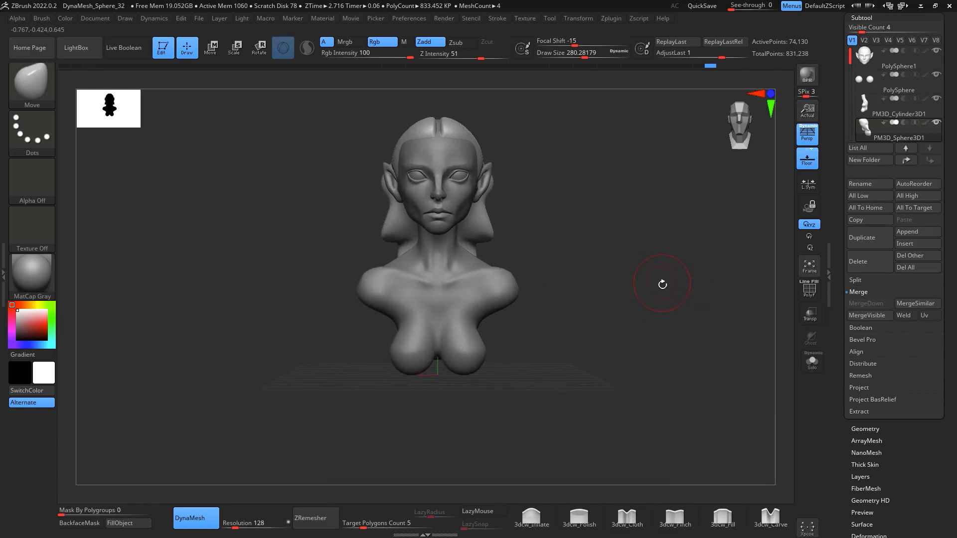
pyautogui.moveTo(671, 307); pyautogui.dragTo(740, 432)
pyautogui.press('space')
pyautogui.moveTo(481, 206); pyautogui.dragTo(463, 181)
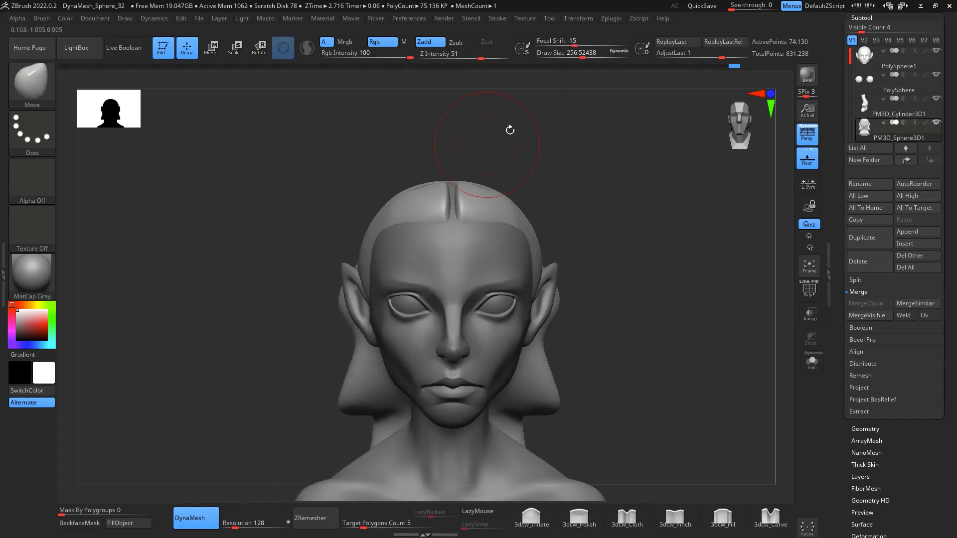
pyautogui.moveTo(509, 130); pyautogui.dragTo(482, 188)
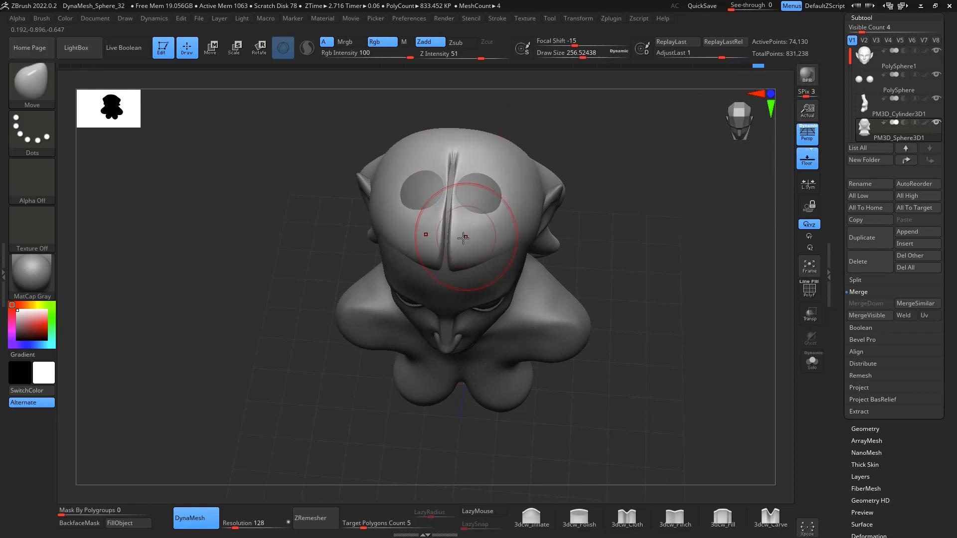
pyautogui.moveTo(464, 238); pyautogui.dragTo(459, 232)
pyautogui.moveTo(473, 172); pyautogui.dragTo(466, 170)
# Adjust the front hair with the Move brush at focal shift -5 and draw size about 344, smoothing the parting
pyautogui.moveTo(597, 146)
pyautogui.mouseDown()
pyautogui.moveTo(595, 133)
pyautogui.moveTo(547, 112)
pyautogui.moveTo(553, 143)
pyautogui.mouseUp()
pyautogui.press('space')
pyautogui.press('space')
pyautogui.moveTo(554, 158); pyautogui.dragTo(540, 159)
pyautogui.moveTo(628, 142); pyautogui.dragTo(529, 130)
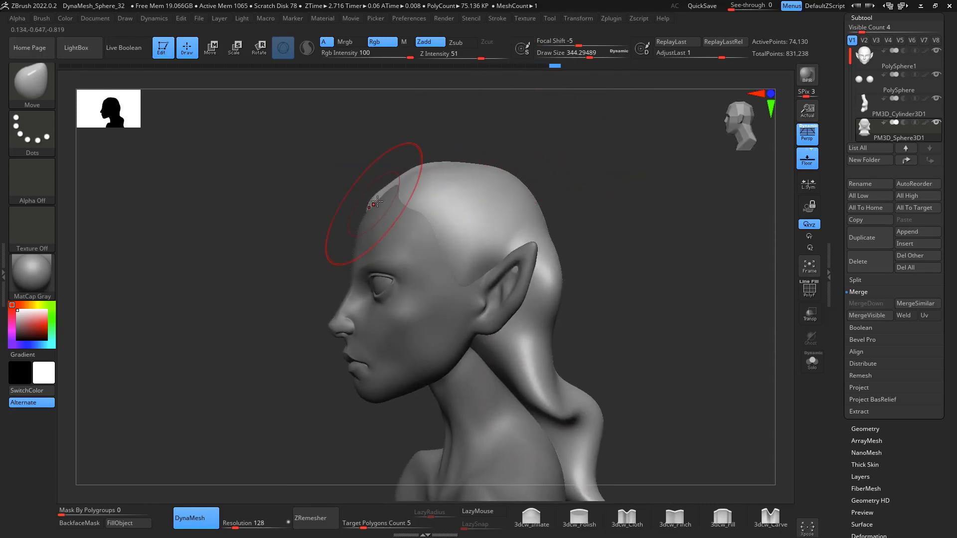
pyautogui.moveTo(610, 147); pyautogui.dragTo(585, 171)
pyautogui.press('shift')
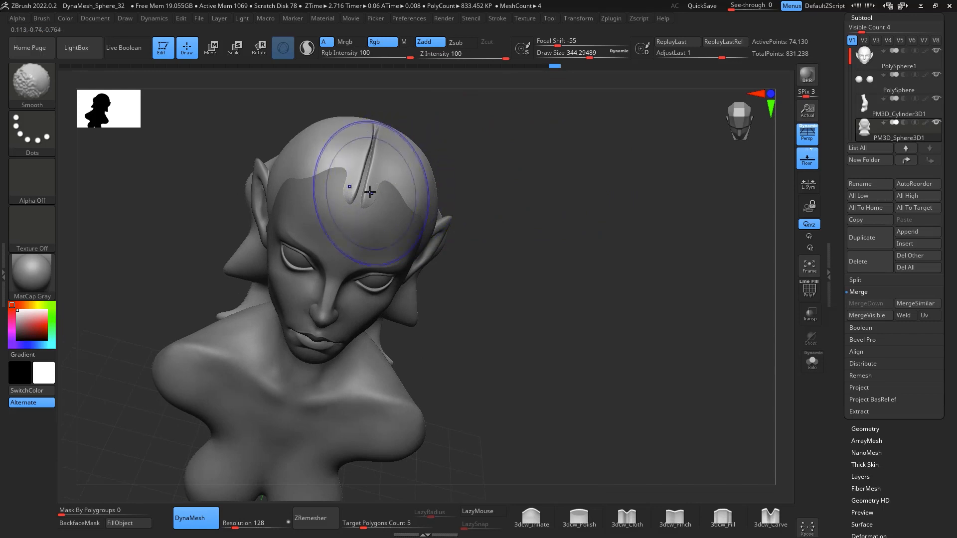
pyautogui.keyDown('shift'); pyautogui.moveTo(364, 184); pyautogui.dragTo(374, 163); pyautogui.keyUp('shift')
# Refine the crown and front hairline with the Move brush at a draw size of about 430, softening the centre parting with Smooth
pyautogui.moveTo(466, 200); pyautogui.dragTo(451, 151)
pyautogui.press('space')
pyautogui.moveTo(377, 209); pyautogui.dragTo(379, 193)
pyautogui.moveTo(520, 202)
pyautogui.mouseDown()
pyautogui.moveTo(588, 211)
pyautogui.moveTo(591, 255)
pyautogui.mouseUp()
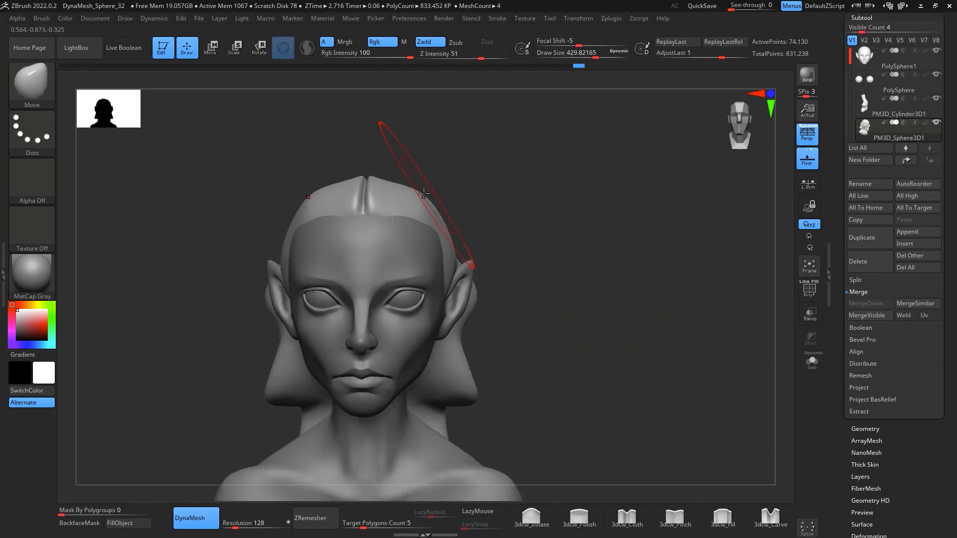
pyautogui.moveTo(410, 176); pyautogui.dragTo(401, 216)
pyautogui.keyDown('shift'); pyautogui.moveTo(370, 179); pyautogui.dragTo(364, 193); pyautogui.keyUp('shift')
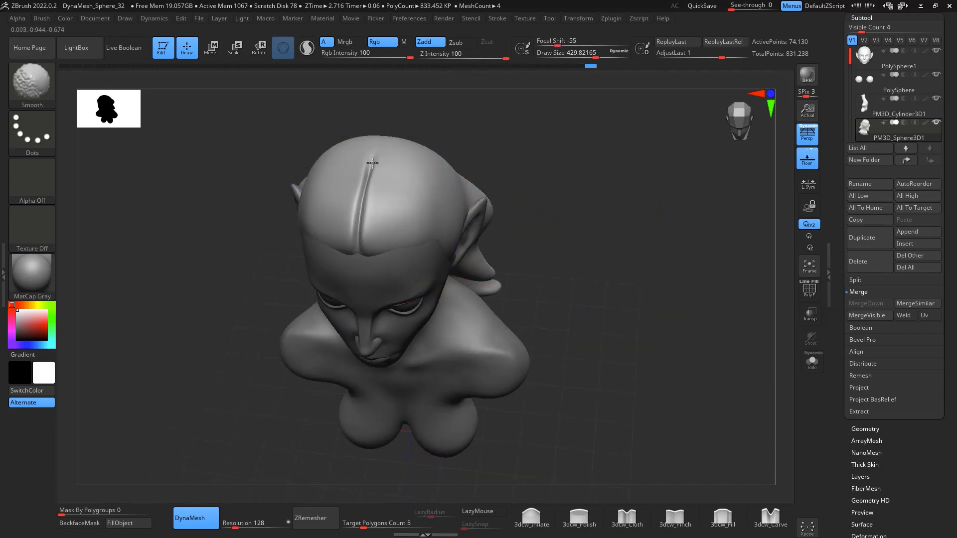
pyautogui.moveTo(508, 192)
pyautogui.mouseDown()
pyautogui.moveTo(558, 145)
pyautogui.moveTo(471, 200)
pyautogui.moveTo(562, 179)
pyautogui.moveTo(502, 250)
pyautogui.mouseUp()
pyautogui.moveTo(422, 277); pyautogui.dragTo(418, 264)
pyautogui.moveTo(573, 234)
pyautogui.mouseDown()
pyautogui.moveTo(633, 250)
pyautogui.moveTo(630, 286)
pyautogui.moveTo(654, 228)
pyautogui.mouseUp()
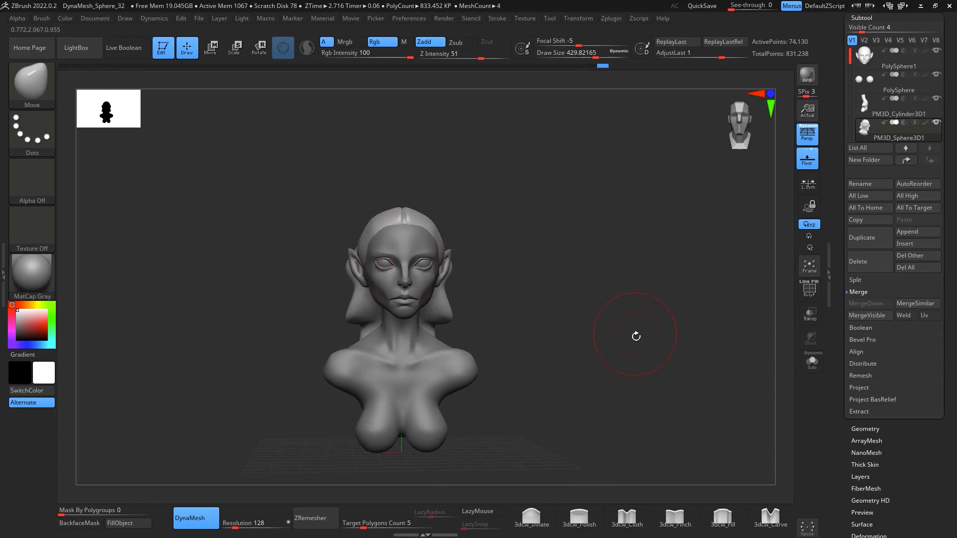
pyautogui.keyDown('shift'); pyautogui.moveTo(636, 336); pyautogui.dragTo(628, 333); pyautogui.keyUp('shift')
pyautogui.keyDown('alt'); pyautogui.moveTo(626, 371); pyautogui.dragTo(598, 350); pyautogui.keyUp('alt')
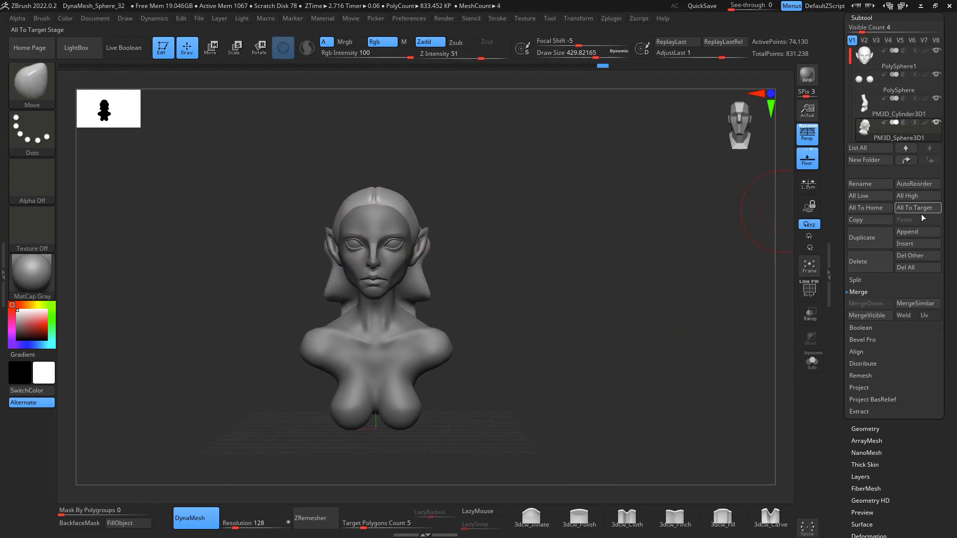
# Append a Sphere3D as a new subtool for a separate hair strand
pyautogui.click(922, 232)
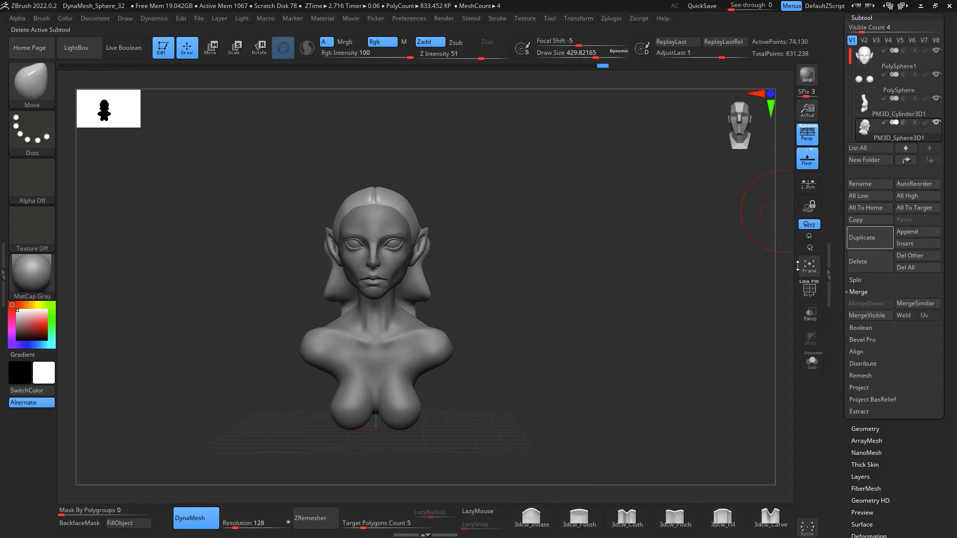
pyautogui.click(916, 232)
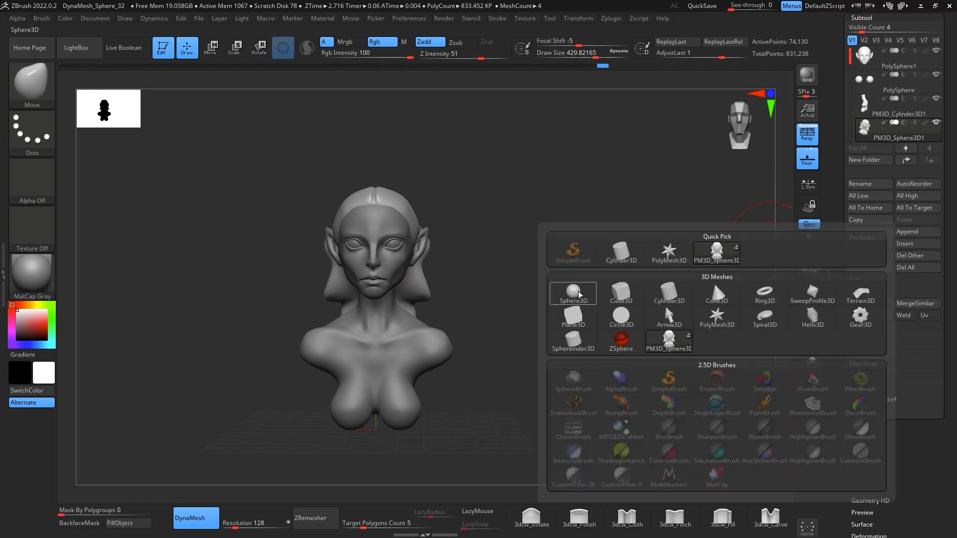
pyautogui.click(561, 292)
pyautogui.press('f')
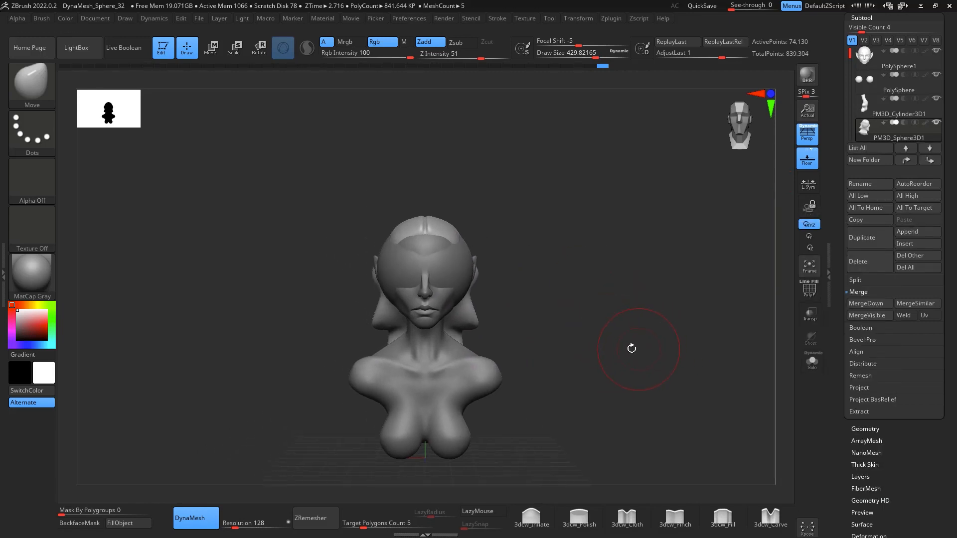
# Make the appended sphere the active subtool and stretch it vertically into an elongated ellipsoid with the gizmo
pyautogui.press('w')
pyautogui.moveTo(428, 221); pyautogui.dragTo(428, 145)
pyautogui.hotkey('ctrl', 'z')
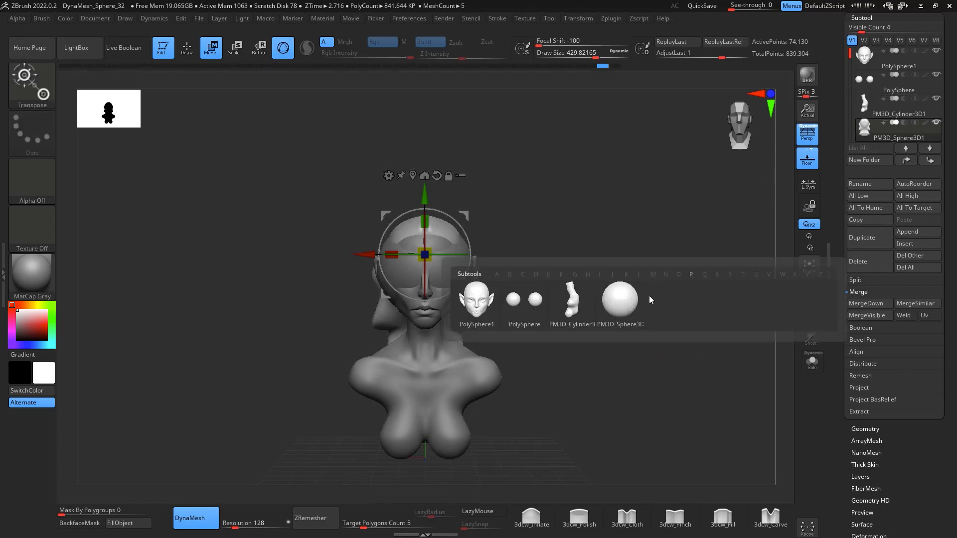
pyautogui.click(621, 296)
pyautogui.moveTo(424, 235); pyautogui.dragTo(426, 123)
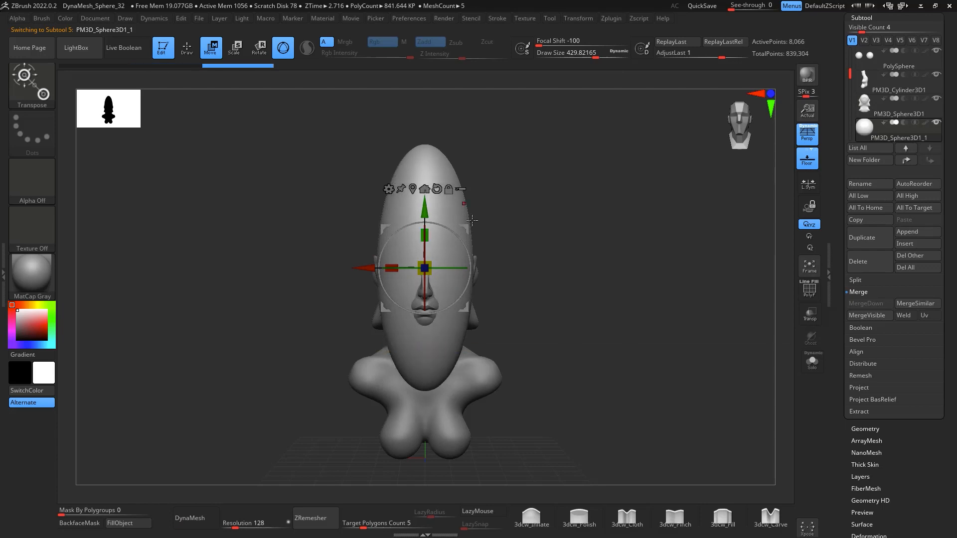
# Move the ellipsoid beside the bust, scale it down and stretch it to about twice its height as a long strand
pyautogui.moveTo(465, 229); pyautogui.dragTo(578, 283)
pyautogui.moveTo(537, 322); pyautogui.dragTo(535, 353)
pyautogui.moveTo(538, 289); pyautogui.dragTo(537, 219)
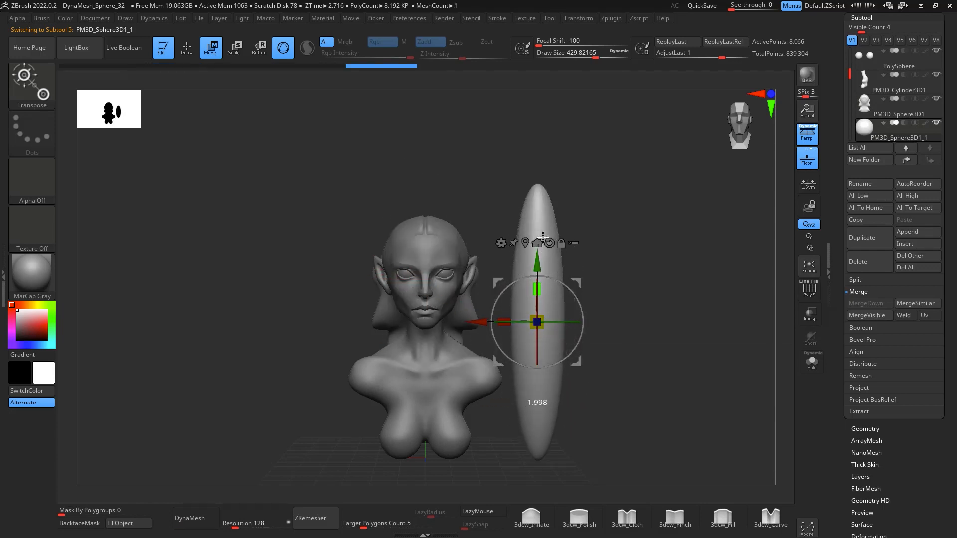
pyautogui.moveTo(538, 322); pyautogui.dragTo(537, 343)
# Set the gizmo pivot near the strand's upper end and place the strand against the side of the head, adjusting its tilt
pyautogui.moveTo(580, 284); pyautogui.dragTo(505, 291)
pyautogui.moveTo(613, 279); pyautogui.dragTo(568, 244)
pyautogui.keyDown('alt'); pyautogui.moveTo(464, 268); pyautogui.dragTo(474, 184); pyautogui.keyUp('alt')
pyautogui.moveTo(563, 239); pyautogui.dragTo(641, 256)
pyautogui.moveTo(502, 206); pyautogui.dragTo(499, 197)
pyautogui.moveTo(558, 216); pyautogui.dragTo(596, 190)
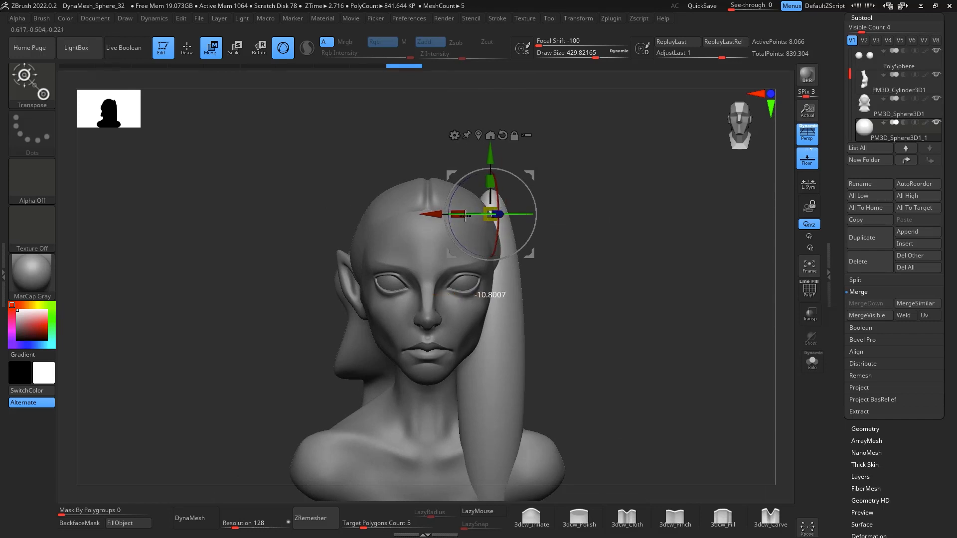
# Narrow the strand to about 0.62 of its width and add a Bend Curve deformer to it
pyautogui.moveTo(458, 215); pyautogui.dragTo(474, 215)
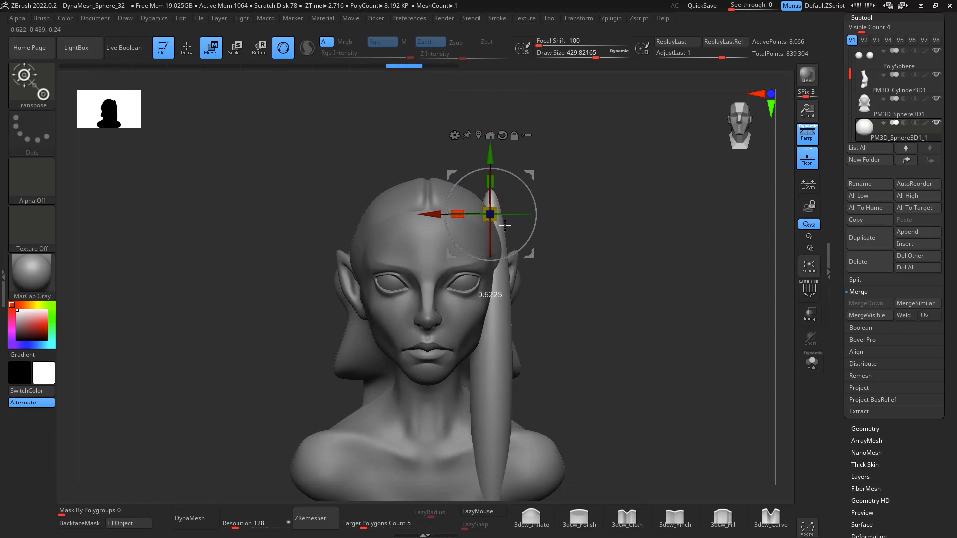
pyautogui.click(454, 134)
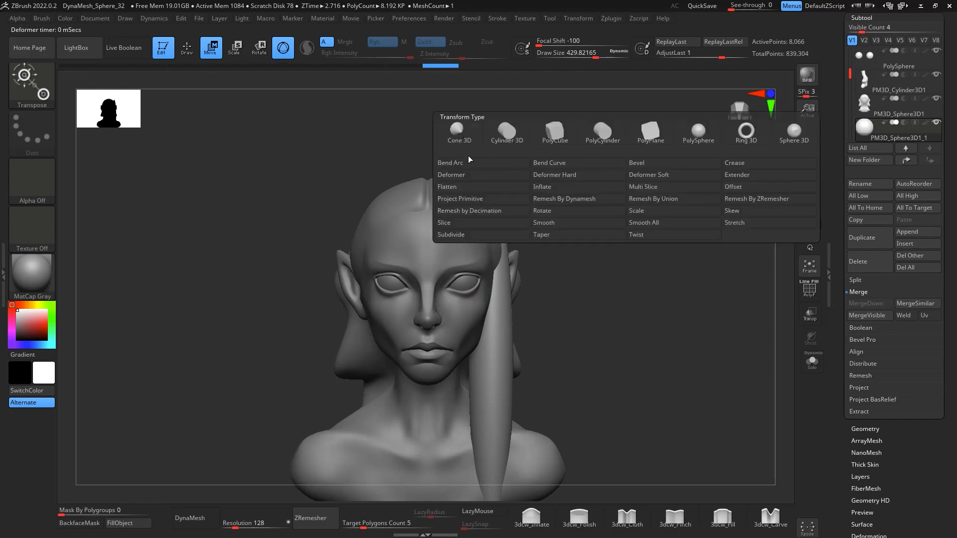
pyautogui.click(550, 175)
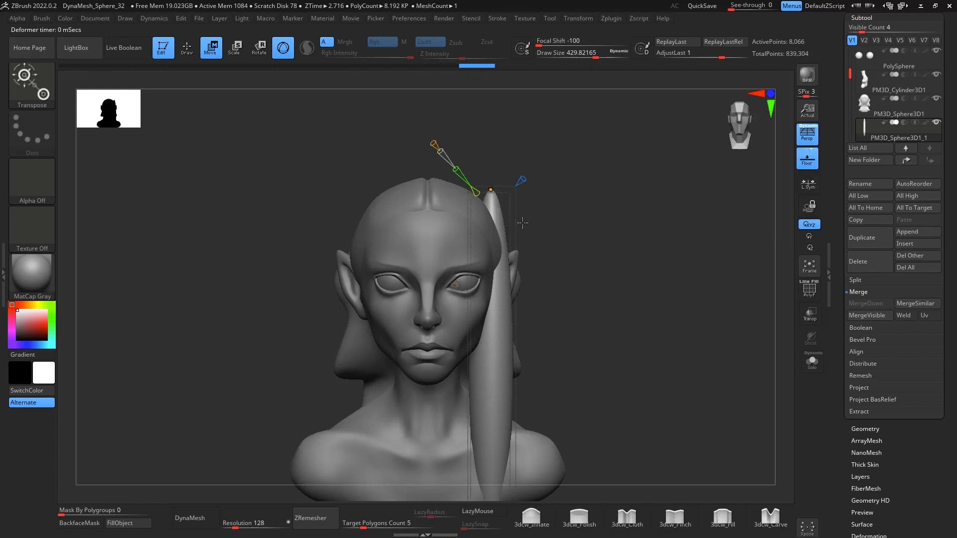
# Bend the strand's upper end over the side of the forehead towards the centre parting using the top two curve points
pyautogui.moveTo(627, 337); pyautogui.dragTo(637, 286)
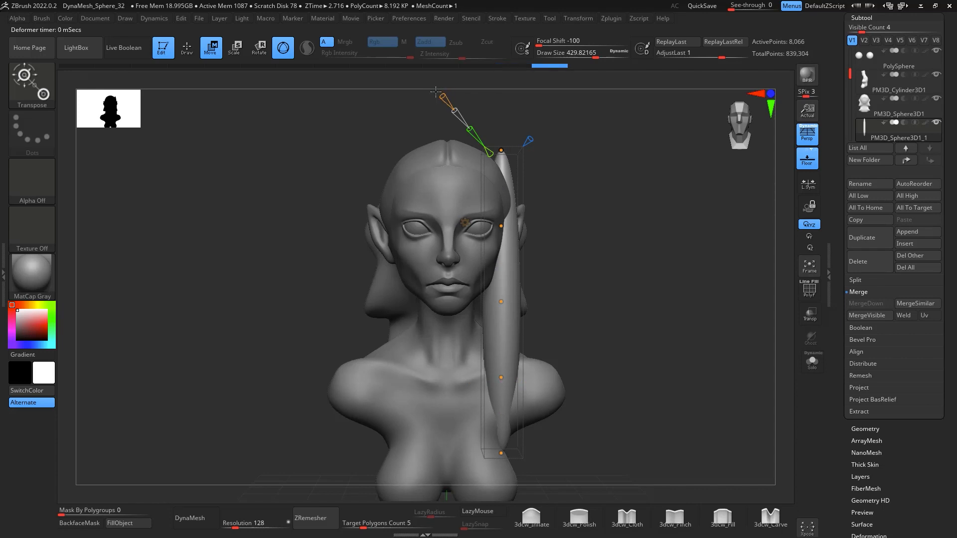
pyautogui.moveTo(625, 184)
pyautogui.mouseDown()
pyautogui.moveTo(618, 166)
pyautogui.moveTo(639, 181)
pyautogui.mouseUp()
pyautogui.moveTo(507, 149); pyautogui.dragTo(439, 154)
pyautogui.moveTo(631, 185); pyautogui.dragTo(605, 191)
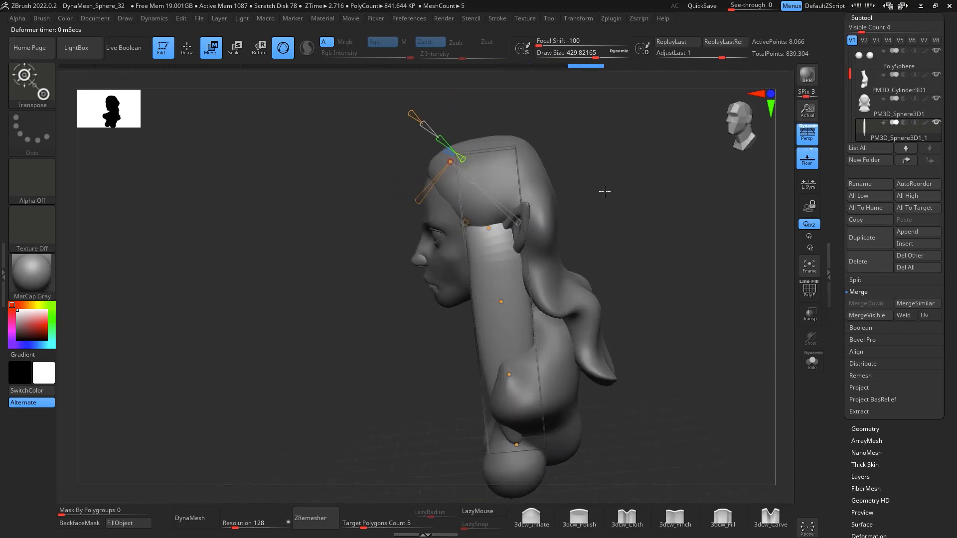
pyautogui.moveTo(487, 227); pyautogui.dragTo(453, 231)
pyautogui.keyDown('shift'); pyautogui.moveTo(643, 192); pyautogui.dragTo(671, 184); pyautogui.keyUp('shift')
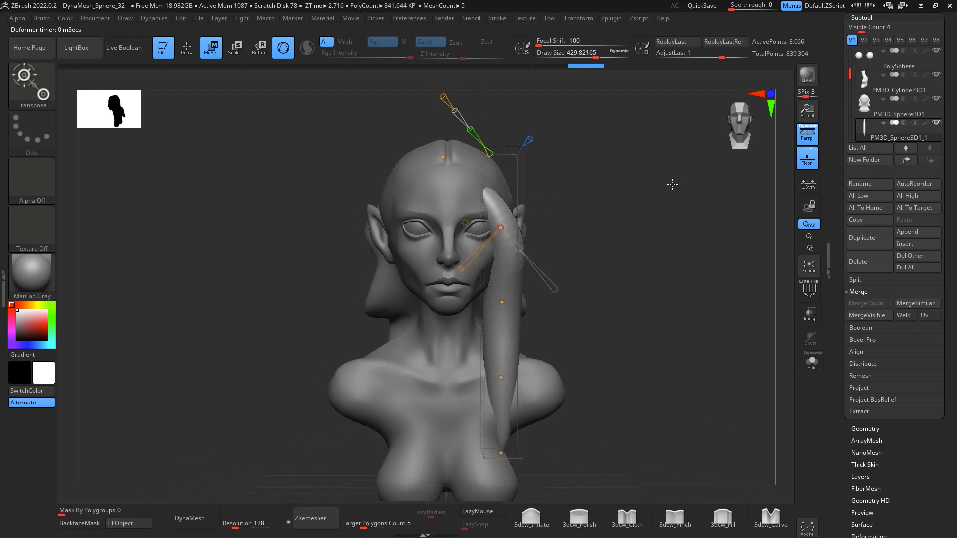
pyautogui.moveTo(502, 228); pyautogui.dragTo(516, 198)
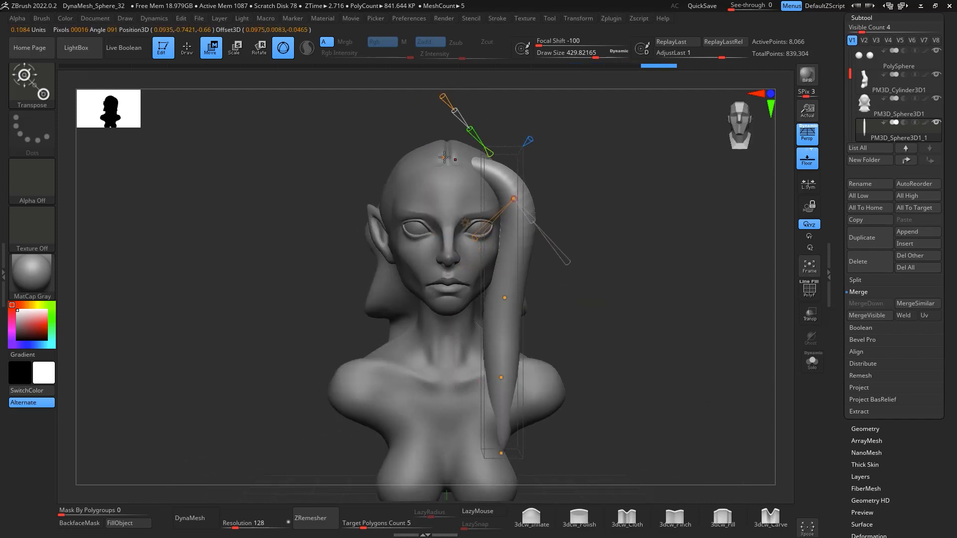
pyautogui.moveTo(444, 157); pyautogui.dragTo(461, 158)
# Refine the top two curve points so the strand hugs the temple and its tip meets the centre parting
pyautogui.moveTo(589, 152); pyautogui.dragTo(548, 150)
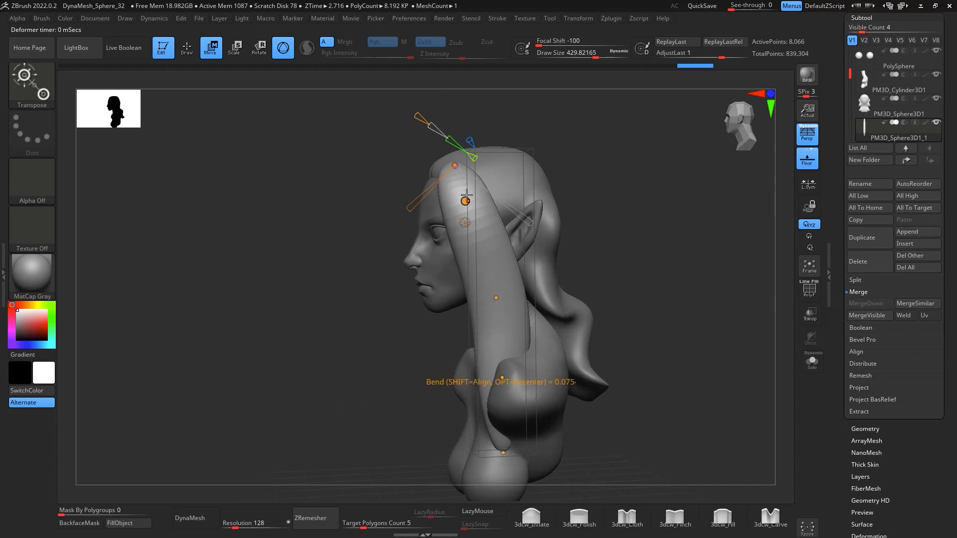
pyautogui.moveTo(466, 197); pyautogui.dragTo(465, 201)
pyautogui.moveTo(643, 171); pyautogui.dragTo(689, 193)
pyautogui.moveTo(474, 160)
pyautogui.mouseDown()
pyautogui.moveTo(468, 154)
pyautogui.moveTo(460, 166)
pyautogui.mouseUp()
pyautogui.moveTo(636, 211); pyautogui.dragTo(637, 165)
pyautogui.moveTo(516, 199); pyautogui.dragTo(500, 200)
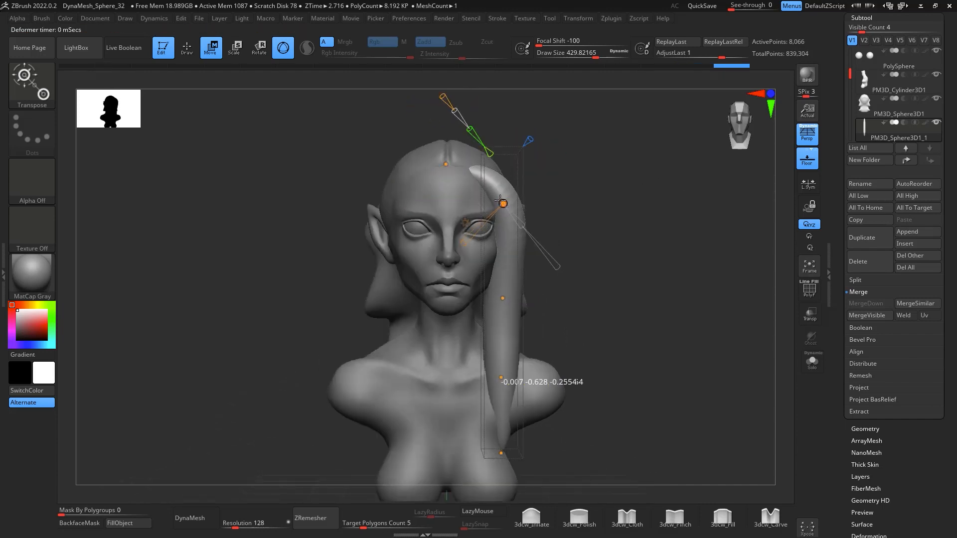
pyautogui.moveTo(446, 164); pyautogui.dragTo(456, 152)
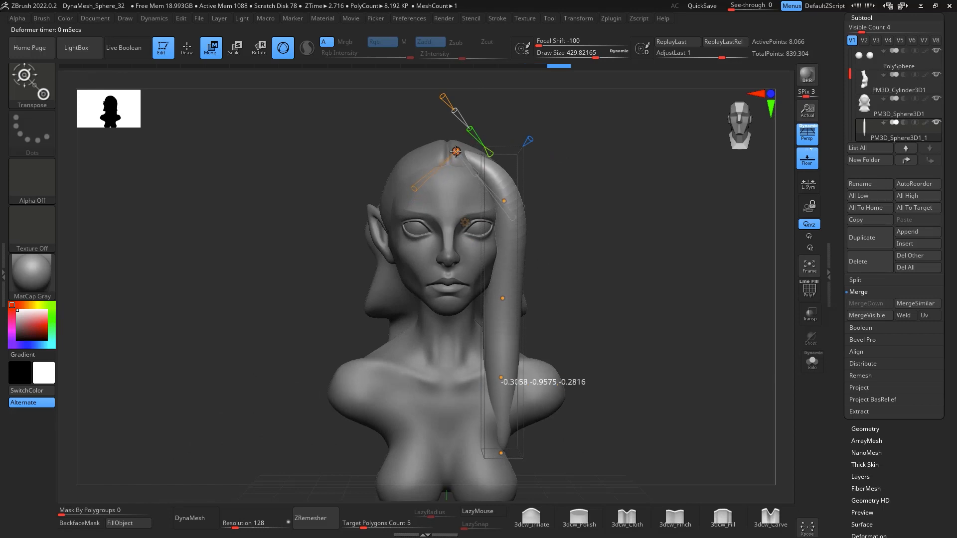
pyautogui.moveTo(633, 183); pyautogui.dragTo(512, 193)
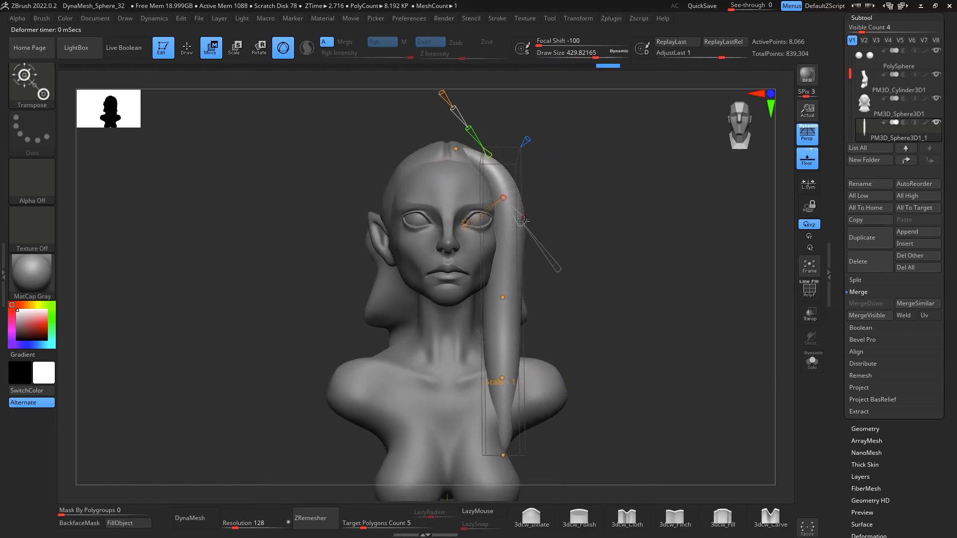
pyautogui.moveTo(610, 172); pyautogui.dragTo(503, 228)
# Bend the strand's lower half inwards at the neck and sweep its end back over the shoulder with the lower curve points
pyautogui.keyDown('shift'); pyautogui.moveTo(652, 264); pyautogui.dragTo(655, 210); pyautogui.keyUp('shift')
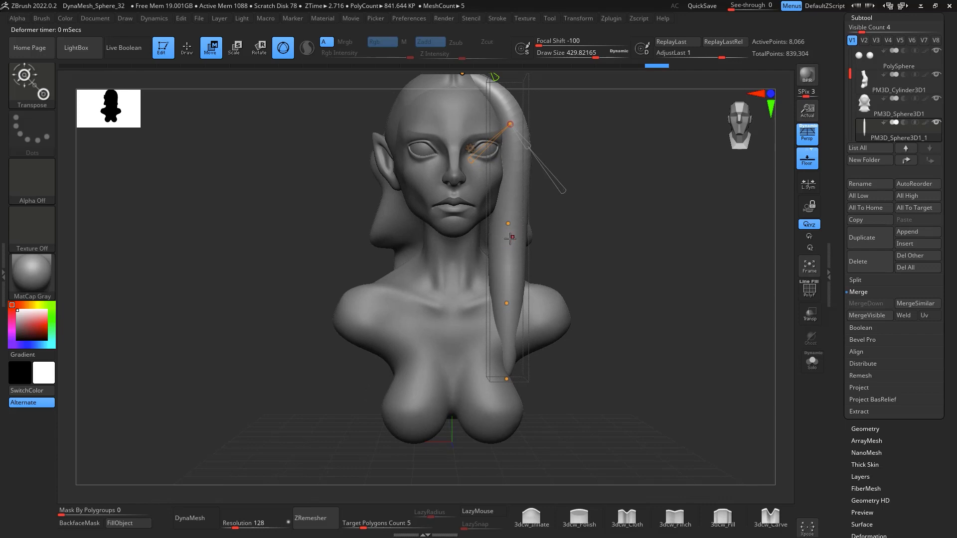
pyautogui.moveTo(509, 224); pyautogui.dragTo(475, 278)
pyautogui.moveTo(502, 309); pyautogui.dragTo(539, 260)
pyautogui.moveTo(626, 254); pyautogui.dragTo(571, 268)
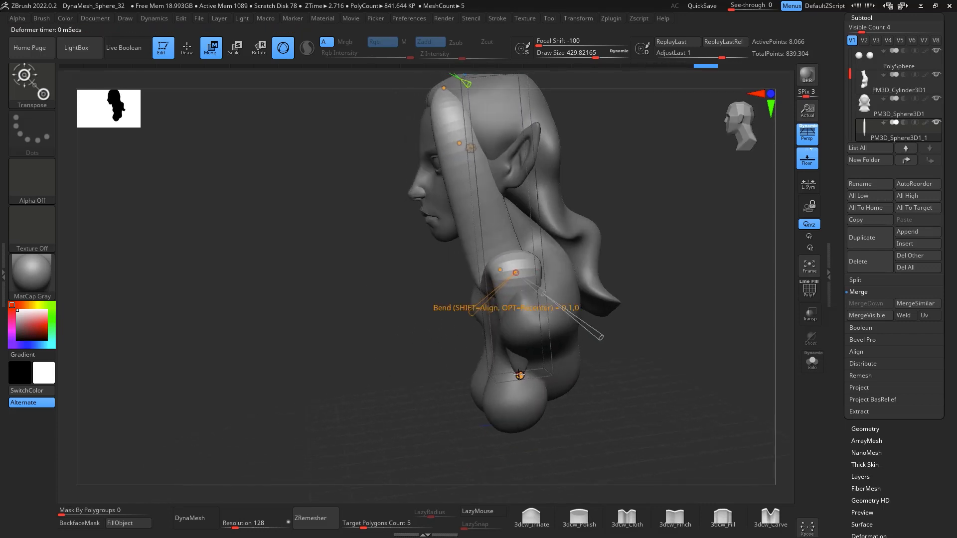
pyautogui.moveTo(520, 375); pyautogui.dragTo(561, 249)
pyautogui.moveTo(697, 239); pyautogui.dragTo(658, 240)
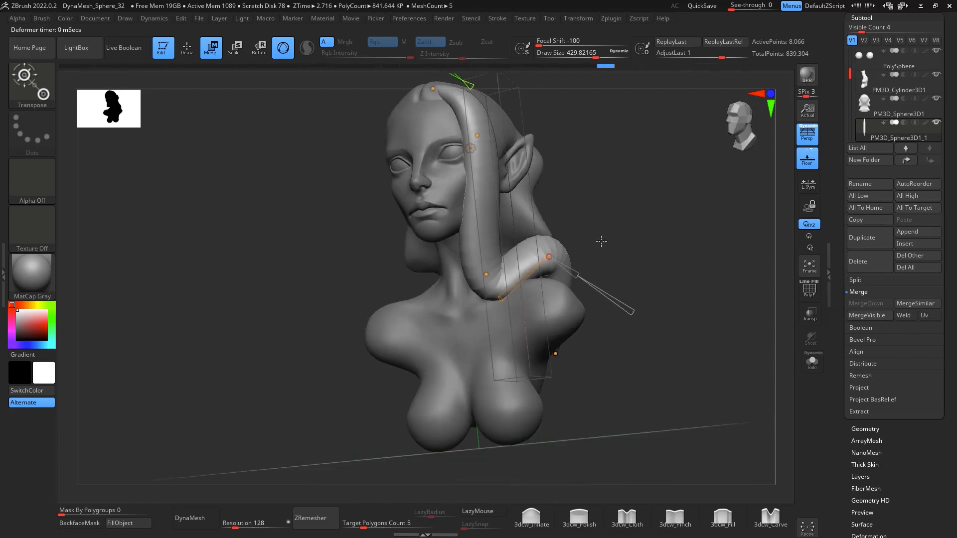
# Narrow the strand at the curve point beside the neck and select the curve point over the shoulder
pyautogui.click(486, 274)
pyautogui.moveTo(506, 288); pyautogui.dragTo(499, 285)
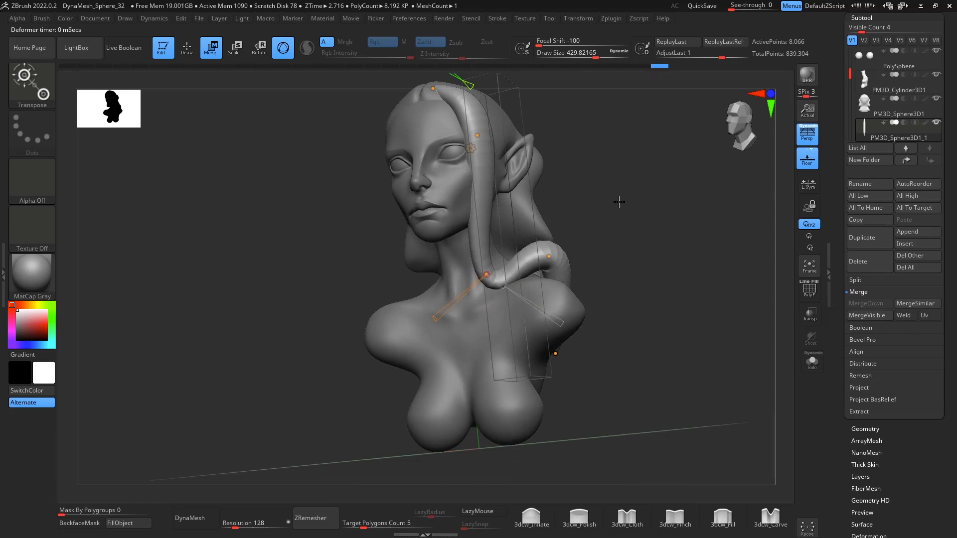
pyautogui.moveTo(619, 202); pyautogui.dragTo(573, 269)
pyautogui.click(553, 253)
pyautogui.moveTo(633, 214); pyautogui.dragTo(642, 282)
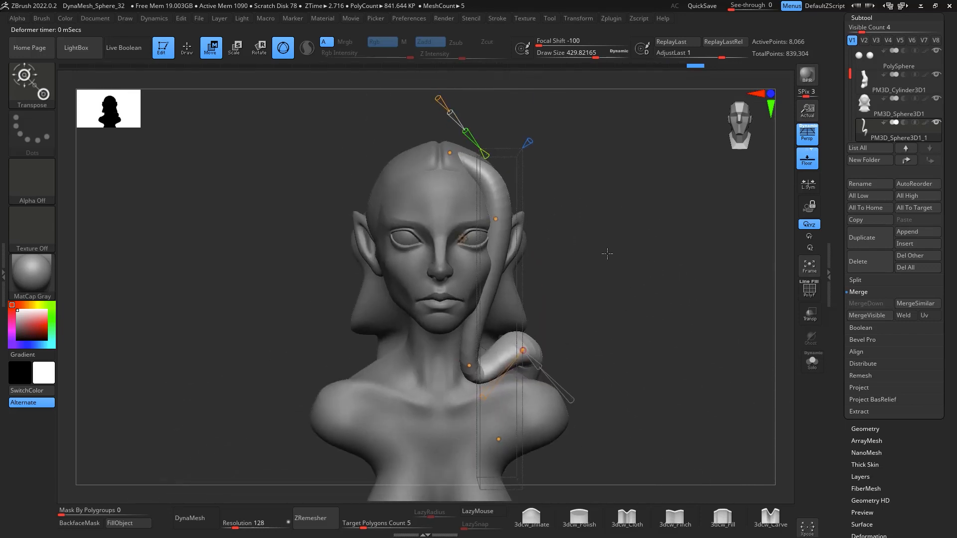
# Accept the Bend Curve deformation on the hair strand
pyautogui.keyDown('alt'); pyautogui.moveTo(599, 204); pyautogui.dragTo(609, 265); pyautogui.keyUp('alt')
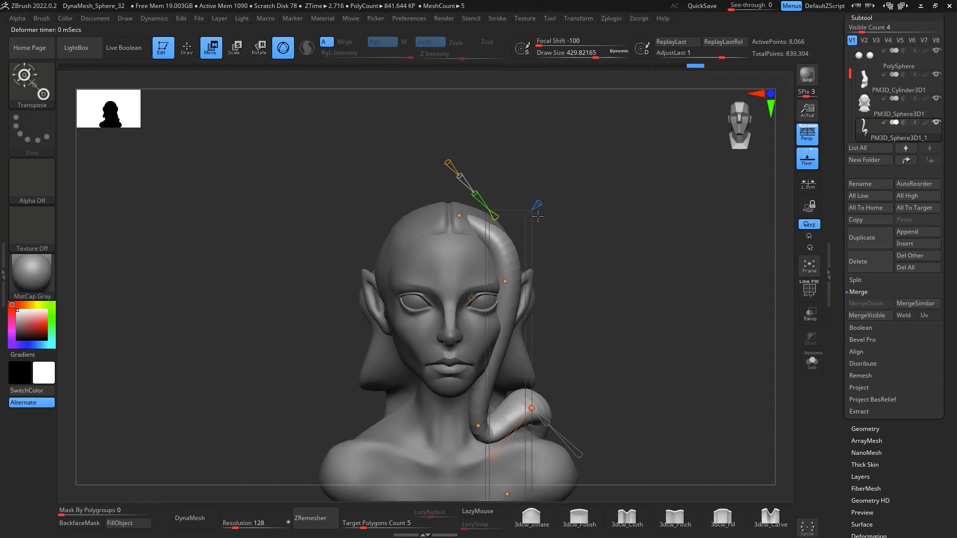
pyautogui.press('y')
pyautogui.click(471, 298)
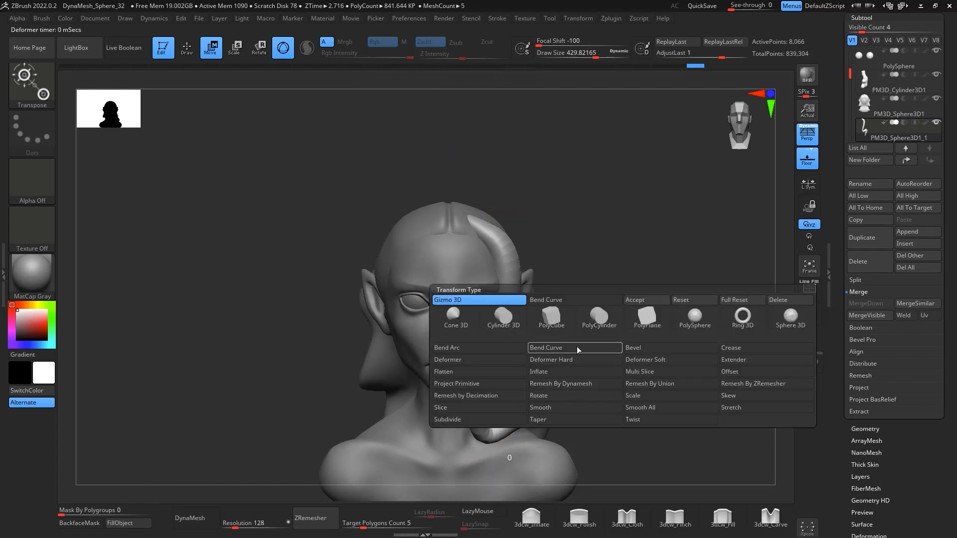
pyautogui.click(651, 300)
pyautogui.keyDown('alt'); pyautogui.moveTo(618, 327); pyautogui.dragTo(637, 263); pyautogui.keyUp('alt')
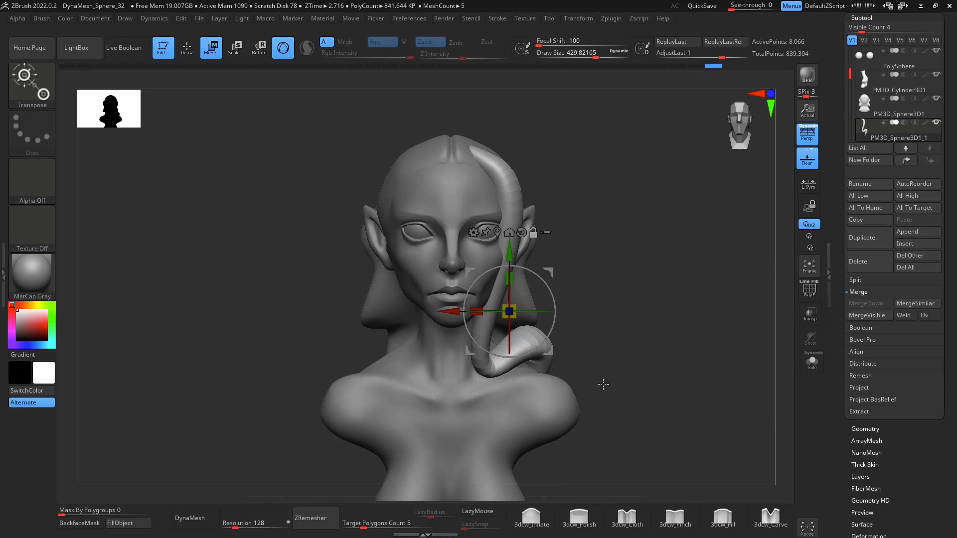
# Using the Move brush at draw size about 567, reshape the strand's upper half along the hairline and temple
pyautogui.press('q')
pyautogui.press('b')
pyautogui.press('m')
pyautogui.press('v')
pyautogui.press('space')
pyautogui.moveTo(608, 298); pyautogui.dragTo(614, 289)
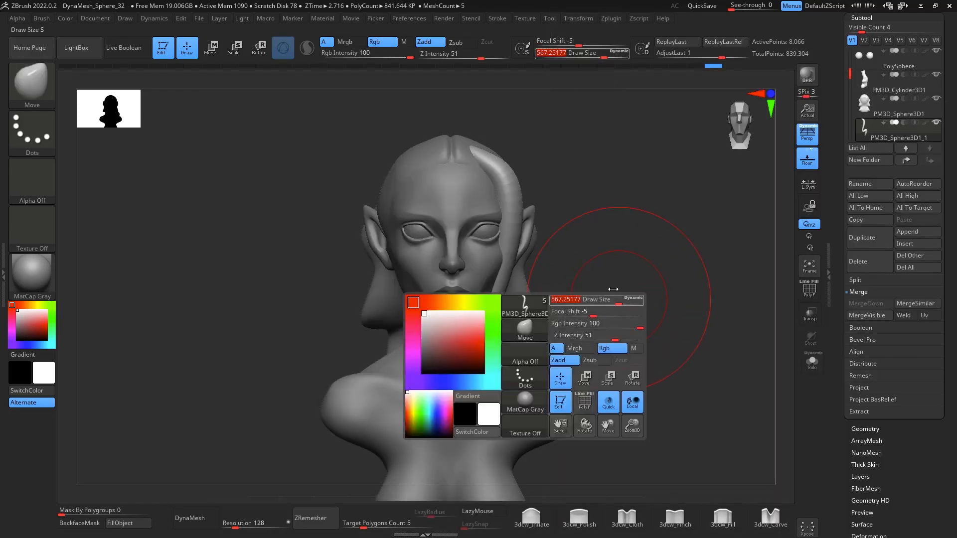
pyautogui.moveTo(511, 254); pyautogui.dragTo(520, 255)
pyautogui.moveTo(515, 192); pyautogui.dragTo(505, 175)
pyautogui.moveTo(673, 295)
pyautogui.mouseDown()
pyautogui.moveTo(630, 327)
pyautogui.moveTo(626, 367)
pyautogui.mouseUp()
pyautogui.moveTo(475, 143)
pyautogui.mouseDown()
pyautogui.moveTo(467, 151)
pyautogui.moveTo(508, 161)
pyautogui.mouseUp()
pyautogui.moveTo(660, 252); pyautogui.dragTo(690, 174)
pyautogui.moveTo(509, 229); pyautogui.dragTo(529, 205)
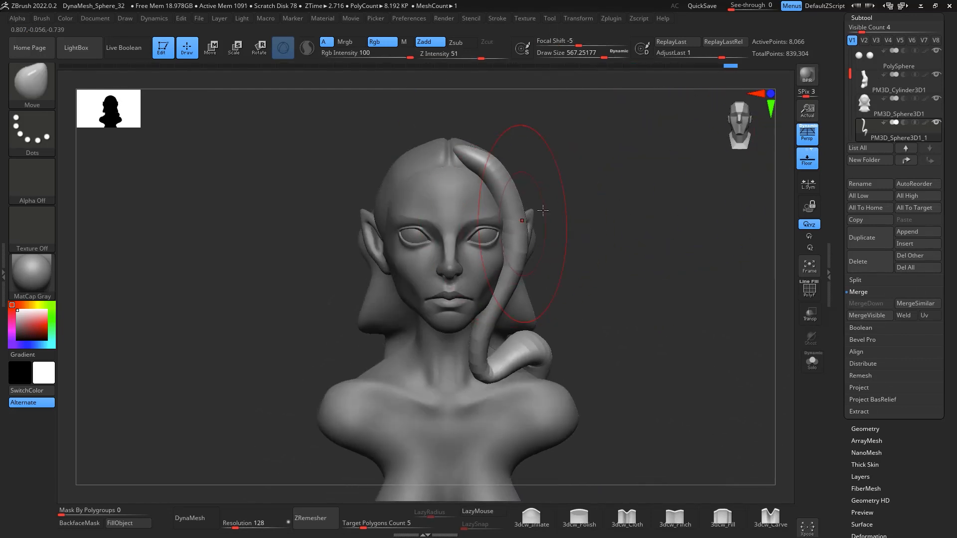
# Smooth the strand along the forehead and temple and nudge it closer to the side of the head
pyautogui.moveTo(648, 219); pyautogui.dragTo(568, 217)
pyautogui.keyDown('shift'); pyautogui.moveTo(503, 172); pyautogui.dragTo(531, 252); pyautogui.keyUp('shift')
pyautogui.moveTo(521, 210); pyautogui.dragTo(517, 212)
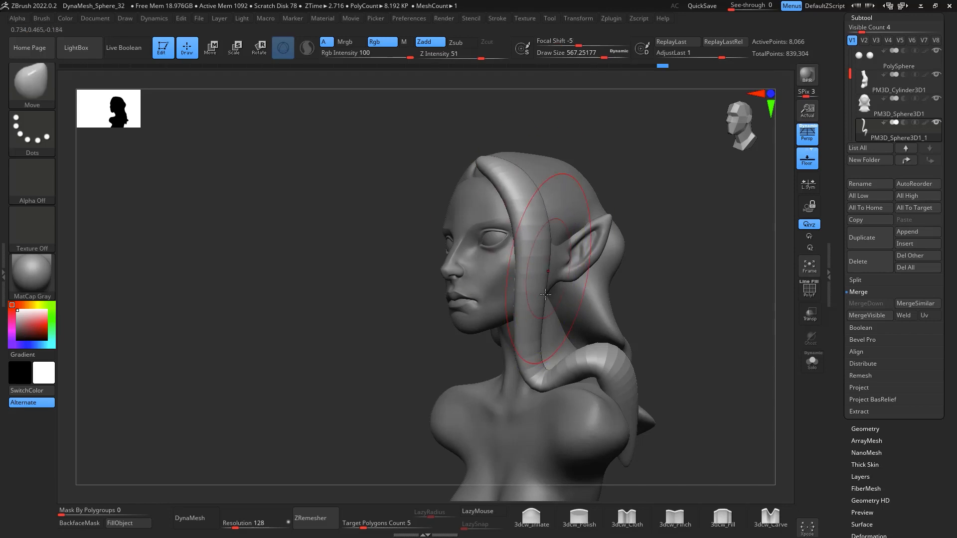
pyautogui.moveTo(682, 284)
pyautogui.keyDown('shift'); pyautogui.mouseDown()
pyautogui.moveTo(700, 283)
pyautogui.moveTo(690, 202)
pyautogui.mouseUp(); pyautogui.keyUp('shift')
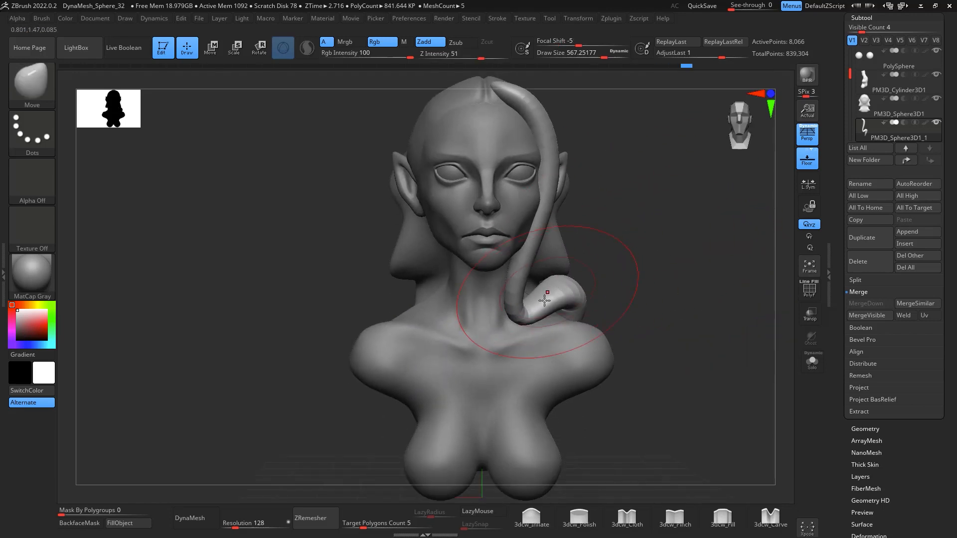
# Reduce the draw size to about 476 and pull the strand's lower loop towards the neck and over the shoulder
pyautogui.moveTo(652, 240); pyautogui.dragTo(578, 248)
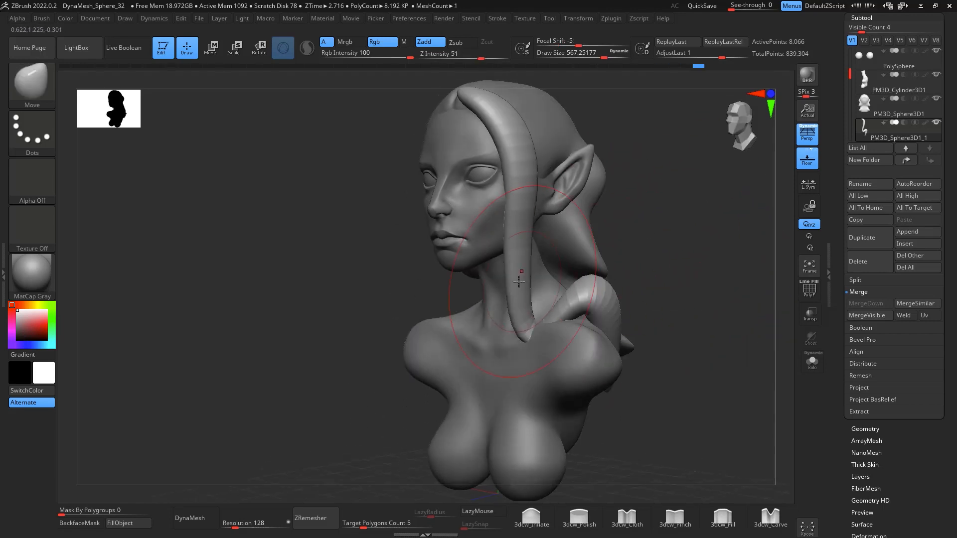
pyautogui.press('space')
pyautogui.moveTo(522, 282); pyautogui.dragTo(499, 293)
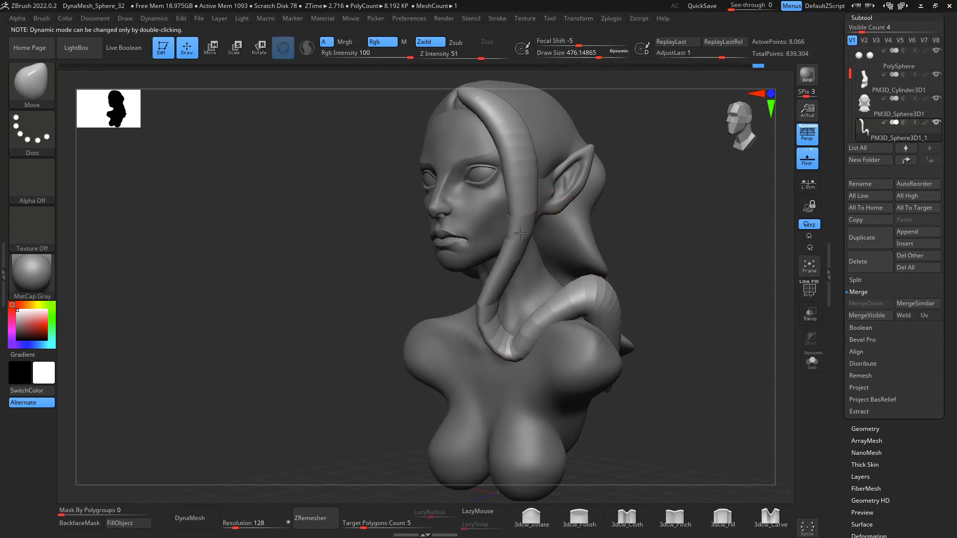
pyautogui.moveTo(616, 207); pyautogui.dragTo(681, 209)
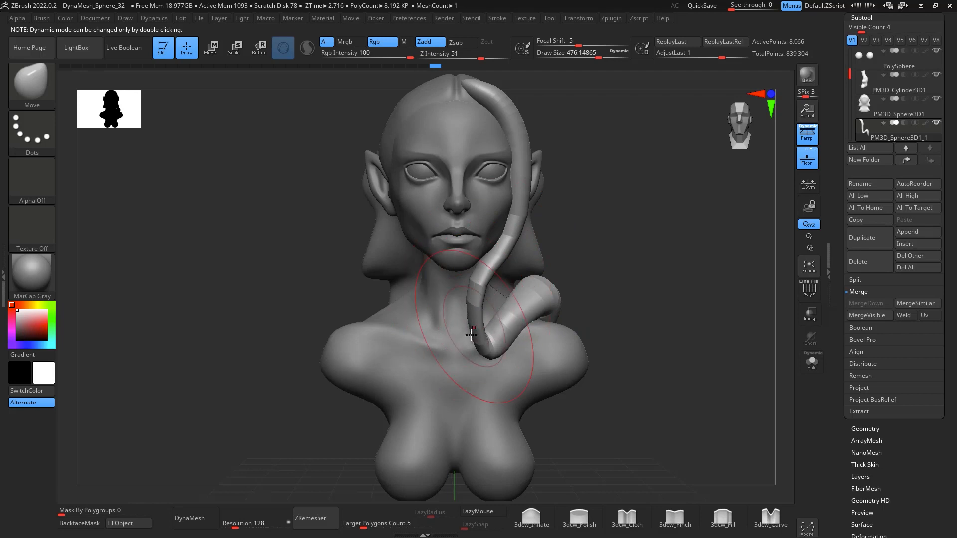
pyautogui.moveTo(638, 223); pyautogui.dragTo(596, 247)
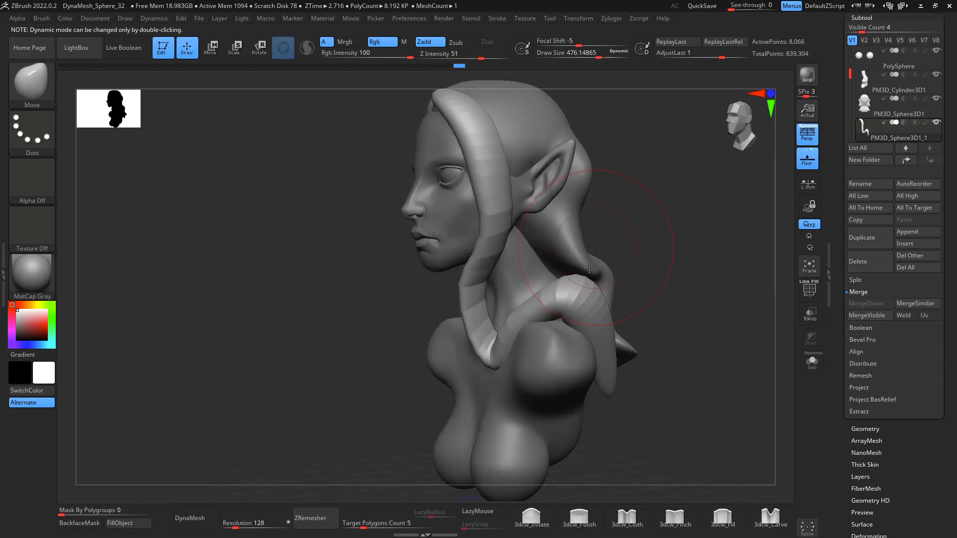
pyautogui.moveTo(606, 325); pyautogui.dragTo(596, 281)
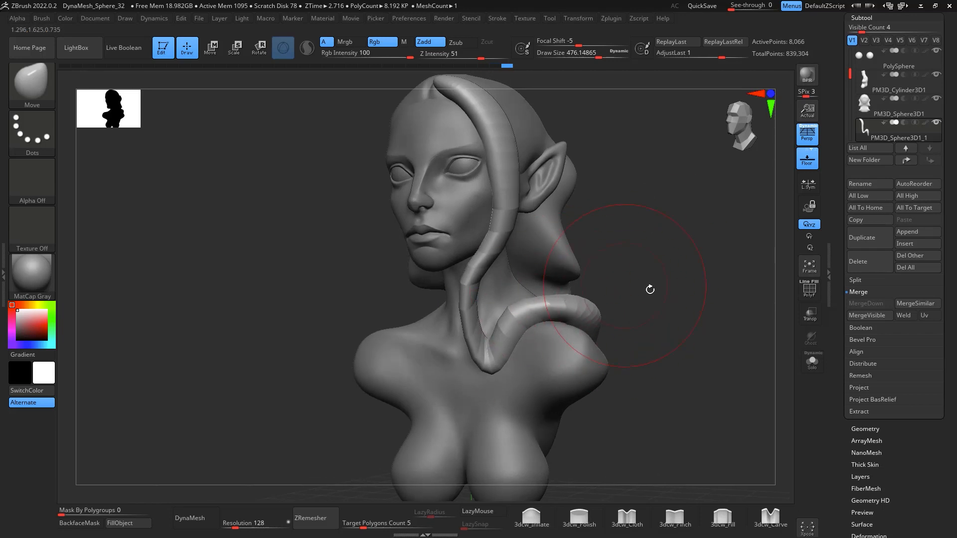
# Reduce the draw size to about 217, shape the strand's root against the hairline at the parting and smooth it
pyautogui.keyDown('shift'); pyautogui.moveTo(652, 290); pyautogui.dragTo(698, 319); pyautogui.keyUp('shift')
pyautogui.keyDown('alt'); pyautogui.moveTo(707, 364); pyautogui.dragTo(599, 265); pyautogui.keyUp('alt')
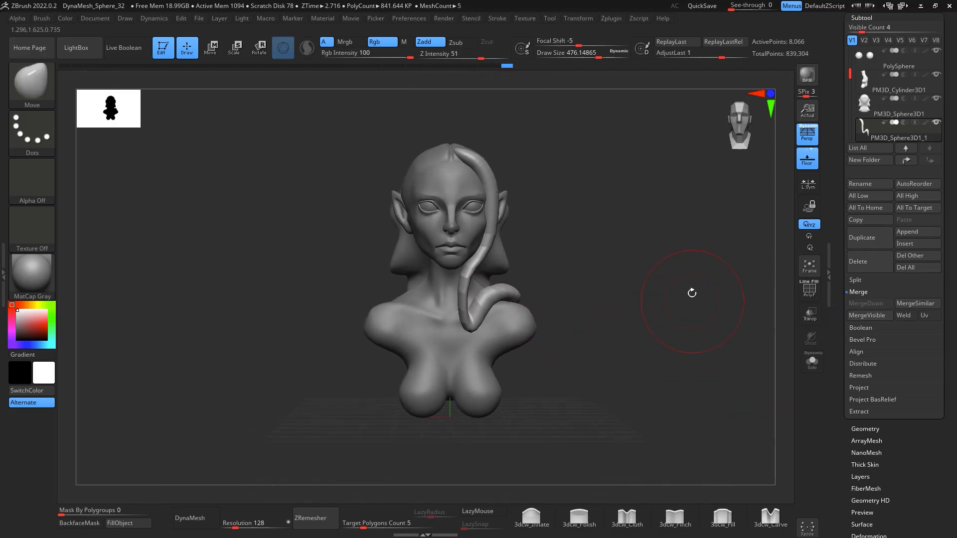
pyautogui.keyDown('alt'); pyautogui.moveTo(691, 293); pyautogui.dragTo(713, 288); pyautogui.keyUp('alt')
pyautogui.moveTo(712, 288); pyautogui.dragTo(675, 316)
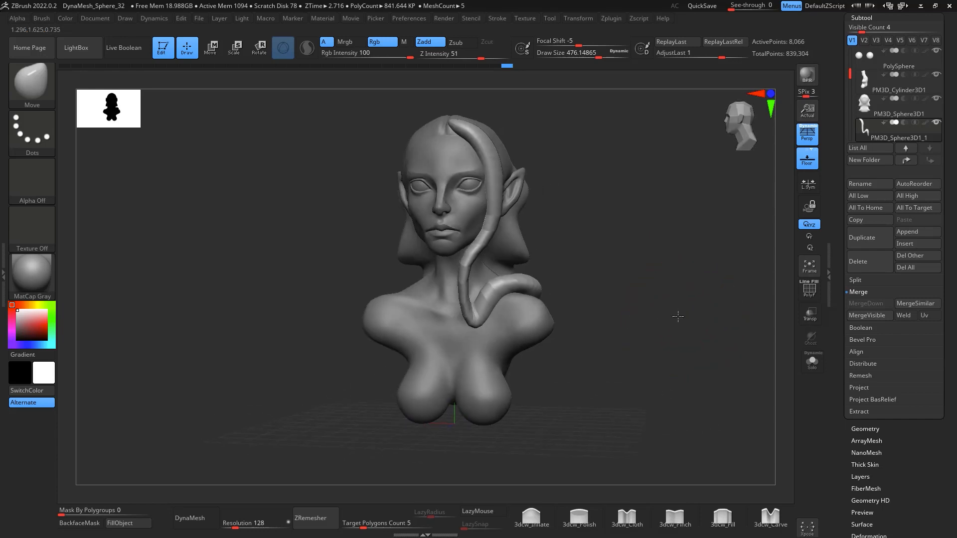
pyautogui.keyDown('alt'); pyautogui.moveTo(620, 191); pyautogui.dragTo(753, 409); pyautogui.keyUp('alt')
pyautogui.keyDown('alt'); pyautogui.moveTo(669, 240); pyautogui.dragTo(744, 371); pyautogui.keyUp('alt')
pyautogui.press('space')
pyautogui.moveTo(570, 239)
pyautogui.mouseDown()
pyautogui.moveTo(509, 234)
pyautogui.moveTo(504, 260)
pyautogui.moveTo(491, 265)
pyautogui.moveTo(582, 239)
pyautogui.moveTo(577, 252)
pyautogui.mouseUp()
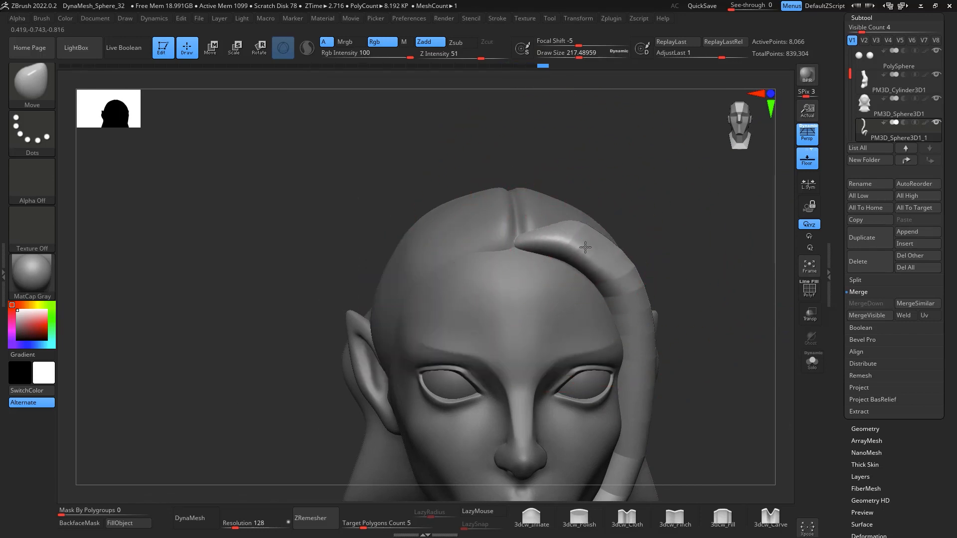
pyautogui.moveTo(692, 225); pyautogui.dragTo(618, 230)
pyautogui.keyDown('shift'); pyautogui.moveTo(588, 268); pyautogui.dragTo(620, 321); pyautogui.keyUp('shift')
# Push the strand outwards beside the eye and pull its front edge forwards over the cheek to widen it
pyautogui.moveTo(718, 244); pyautogui.dragTo(762, 253)
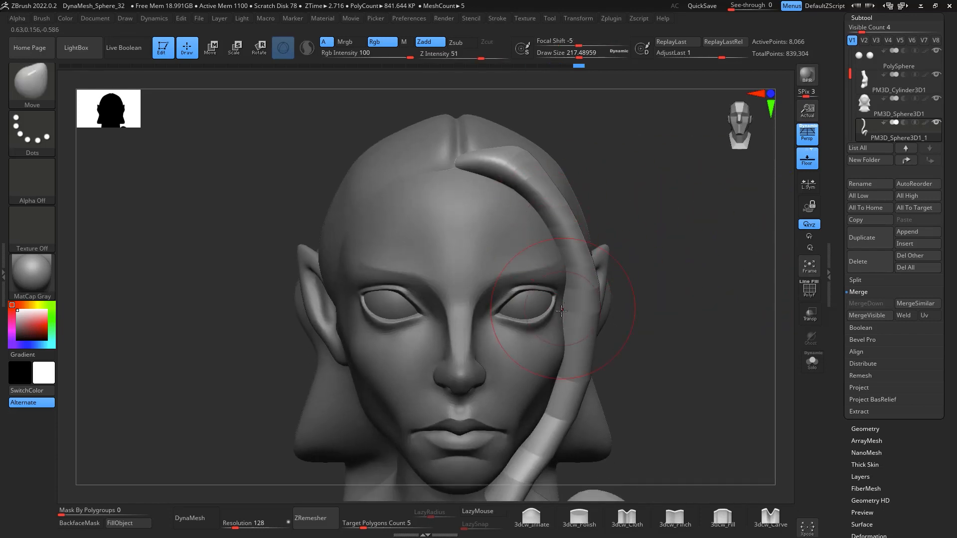
pyautogui.moveTo(574, 305); pyautogui.dragTo(587, 293)
pyautogui.moveTo(698, 279)
pyautogui.mouseDown()
pyautogui.moveTo(599, 311)
pyautogui.moveTo(621, 304)
pyautogui.mouseUp()
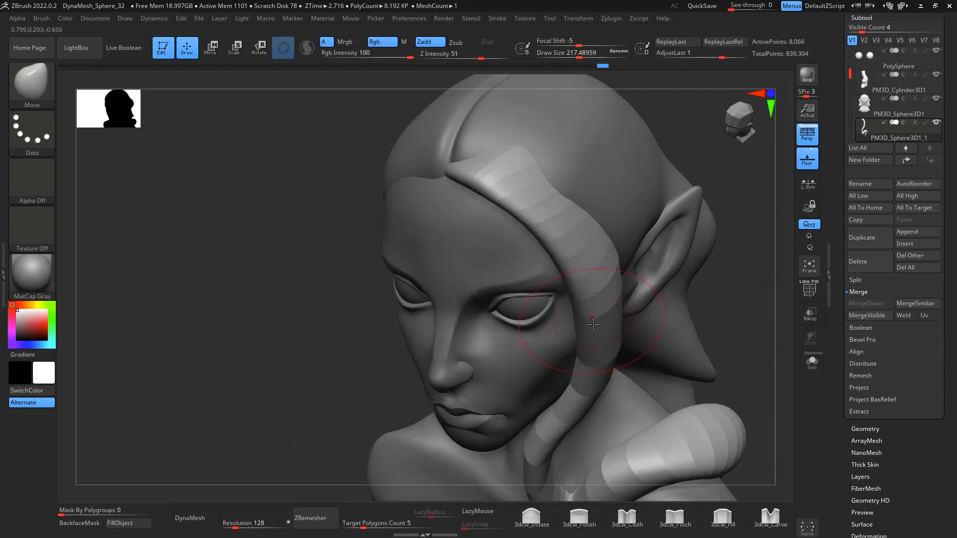
pyautogui.moveTo(739, 293); pyautogui.dragTo(725, 273)
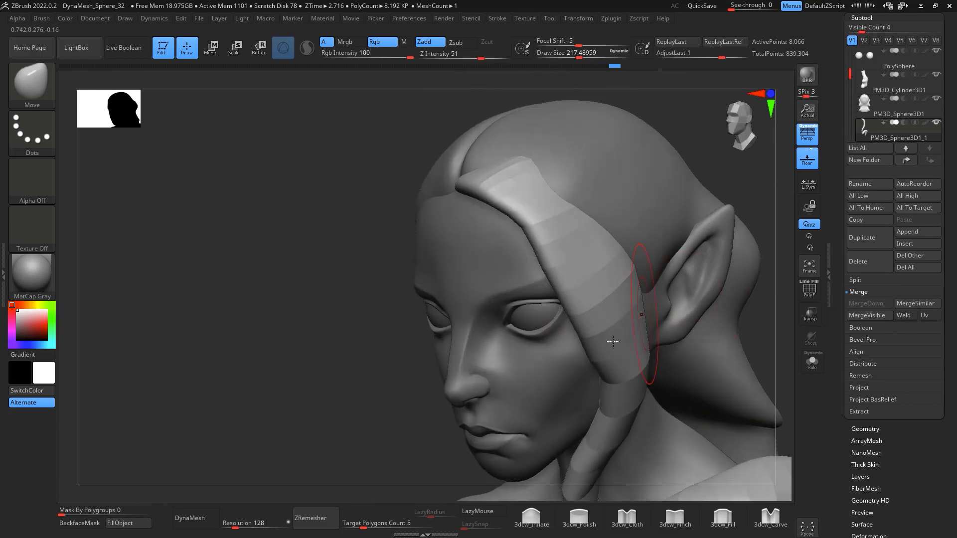
pyautogui.moveTo(605, 368); pyautogui.dragTo(592, 381)
pyautogui.moveTo(598, 413); pyautogui.dragTo(584, 418)
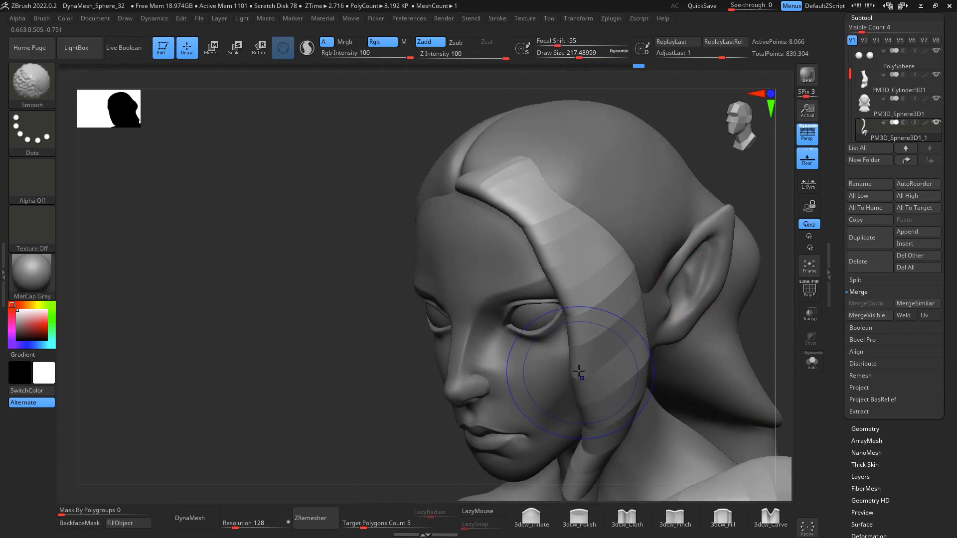
# Smooth the strand's front edge beside the cheek and pull its lower part inwards along the jaw
pyautogui.moveTo(776, 339)
pyautogui.keyDown('shift'); pyautogui.mouseDown()
pyautogui.moveTo(648, 300)
pyautogui.moveTo(582, 350)
pyautogui.mouseUp(); pyautogui.keyUp('shift')
pyautogui.moveTo(707, 296); pyautogui.dragTo(661, 294)
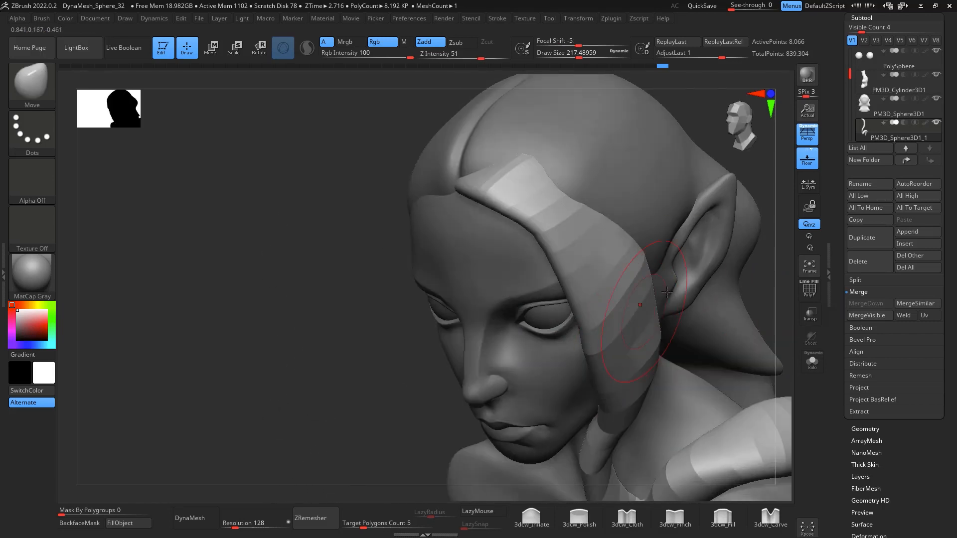
pyautogui.moveTo(748, 264); pyautogui.dragTo(769, 279)
pyautogui.moveTo(578, 329)
pyautogui.mouseDown()
pyautogui.moveTo(592, 335)
pyautogui.moveTo(548, 362)
pyautogui.mouseUp()
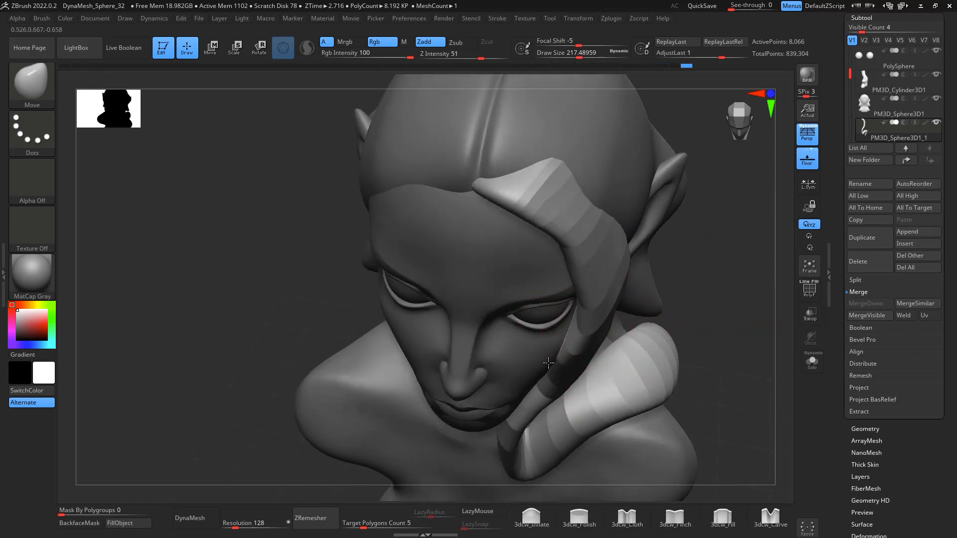
pyautogui.moveTo(648, 279); pyautogui.dragTo(691, 266)
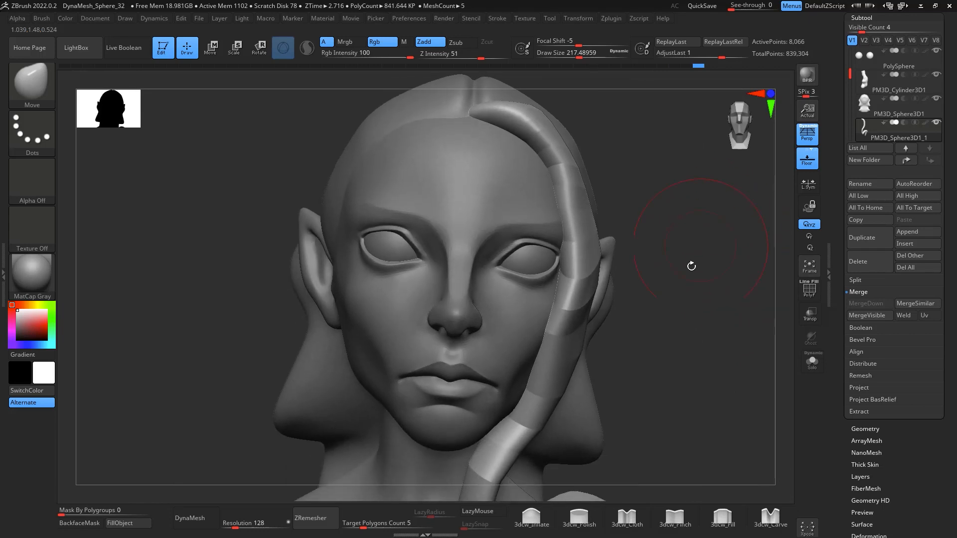
# Reduce the 3dcw_Pinch brush to a draw size of about 120 and sharpen the strand's front edge beside the eye and cheek
pyautogui.click(680, 524)
pyautogui.moveTo(735, 359)
pyautogui.keyDown('alt'); pyautogui.mouseDown()
pyautogui.moveTo(647, 188)
pyautogui.moveTo(666, 269)
pyautogui.mouseUp(); pyautogui.keyUp('alt')
pyautogui.press('space')
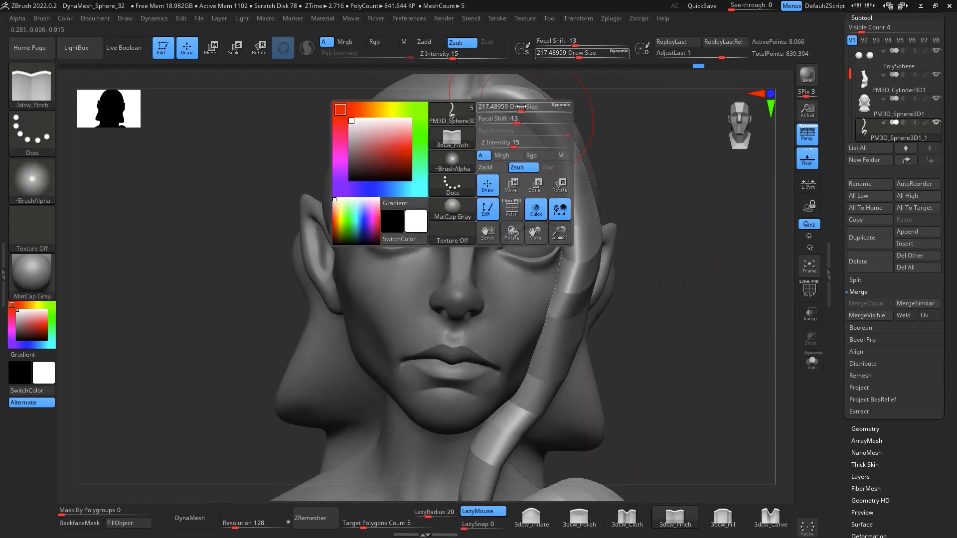
pyautogui.moveTo(520, 107); pyautogui.dragTo(503, 98)
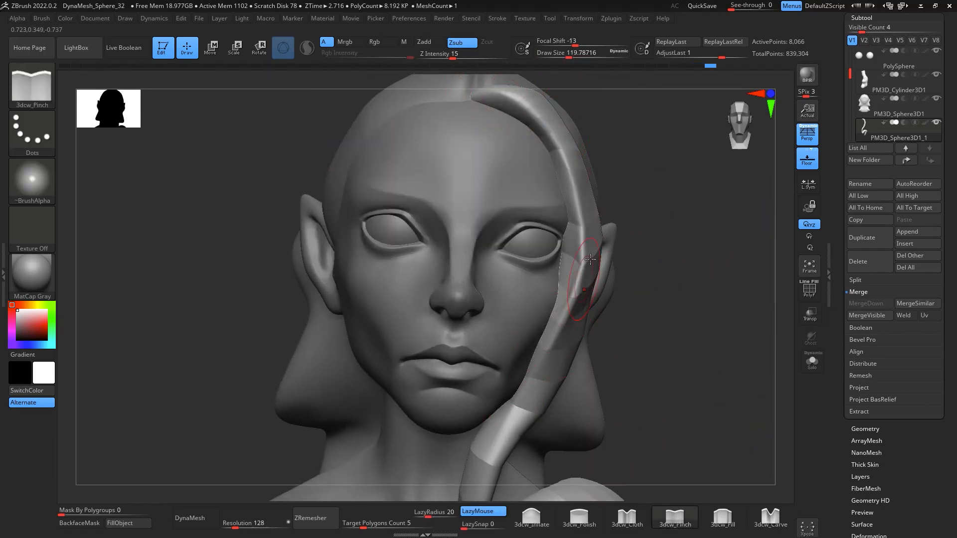
pyautogui.press('shift')
pyautogui.moveTo(693, 198); pyautogui.dragTo(652, 216)
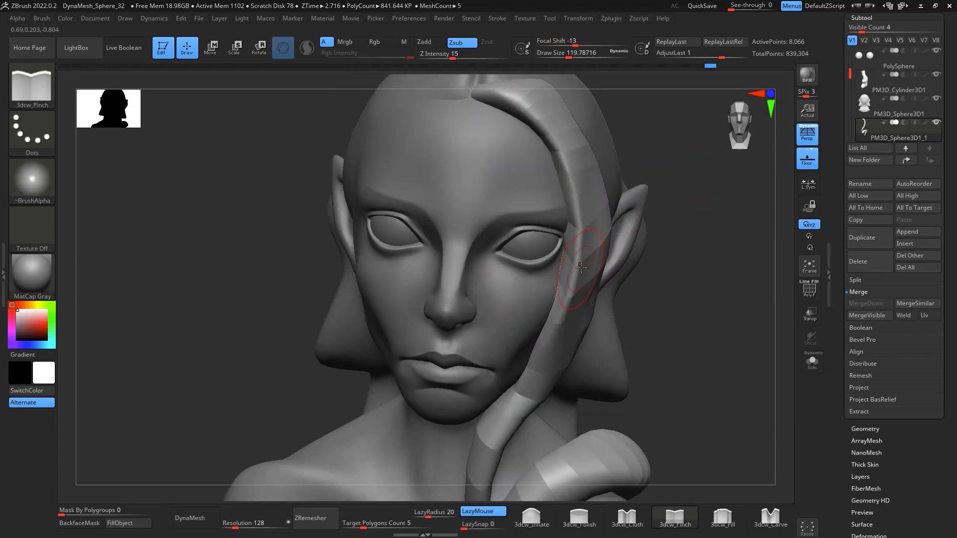
pyautogui.press('space')
pyautogui.moveTo(567, 268)
pyautogui.mouseDown()
pyautogui.moveTo(584, 268)
pyautogui.moveTo(574, 304)
pyautogui.mouseUp()
# Smooth the strand's surface in front of the ear and shift its edge outwards beside the eye with the Move brush at about 274
pyautogui.press('space')
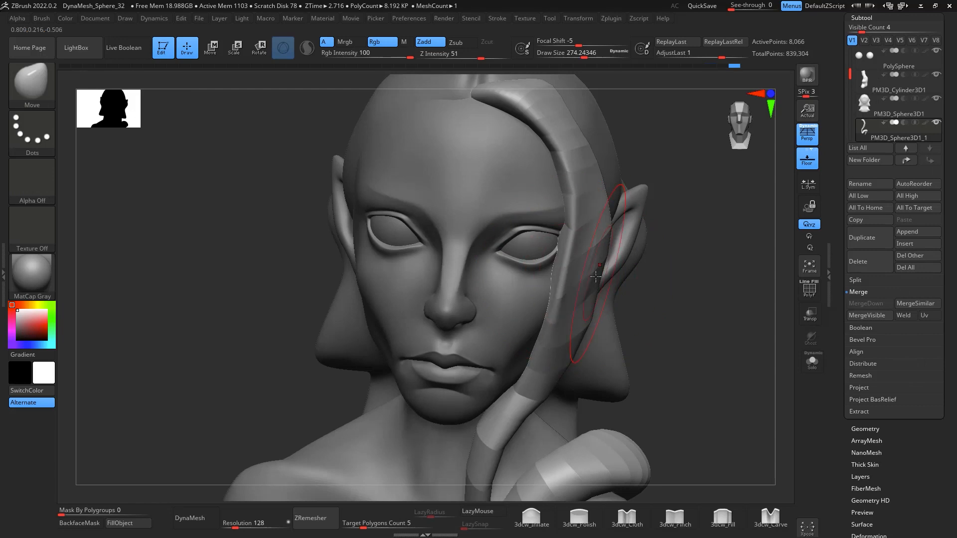
pyautogui.moveTo(597, 272)
pyautogui.keyDown('shift'); pyautogui.mouseDown()
pyautogui.moveTo(596, 288)
pyautogui.moveTo(597, 224)
pyautogui.mouseUp(); pyautogui.keyUp('shift')
pyautogui.keyDown('shift'); pyautogui.moveTo(672, 252); pyautogui.dragTo(700, 270); pyautogui.keyUp('shift')
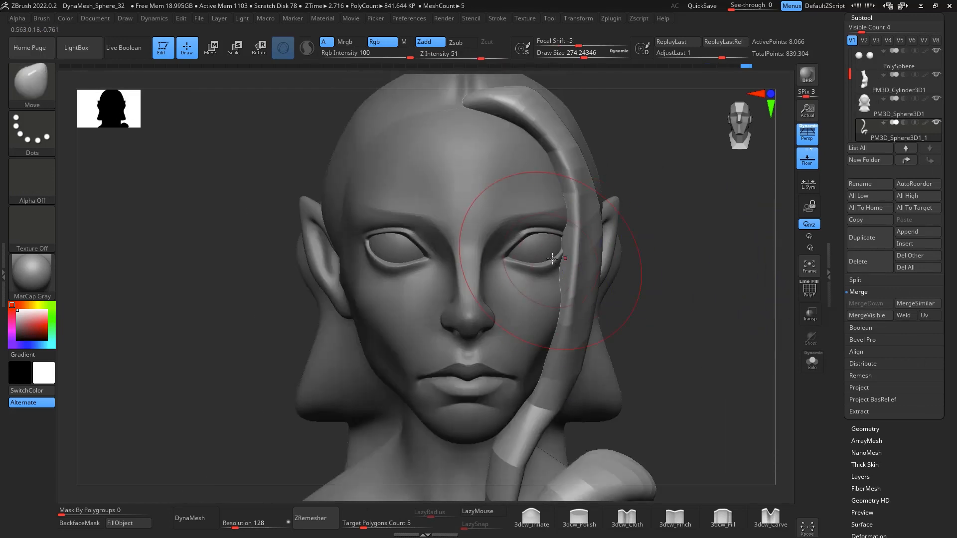
pyautogui.moveTo(570, 243); pyautogui.dragTo(581, 244)
pyautogui.moveTo(663, 298)
pyautogui.keyDown('alt'); pyautogui.mouseDown()
pyautogui.moveTo(656, 278)
pyautogui.moveTo(671, 295)
pyautogui.moveTo(660, 283)
pyautogui.moveTo(690, 284)
pyautogui.moveTo(681, 274)
pyautogui.moveTo(675, 289)
pyautogui.moveTo(664, 276)
pyautogui.moveTo(657, 385)
pyautogui.mouseUp(); pyautogui.keyUp('alt')
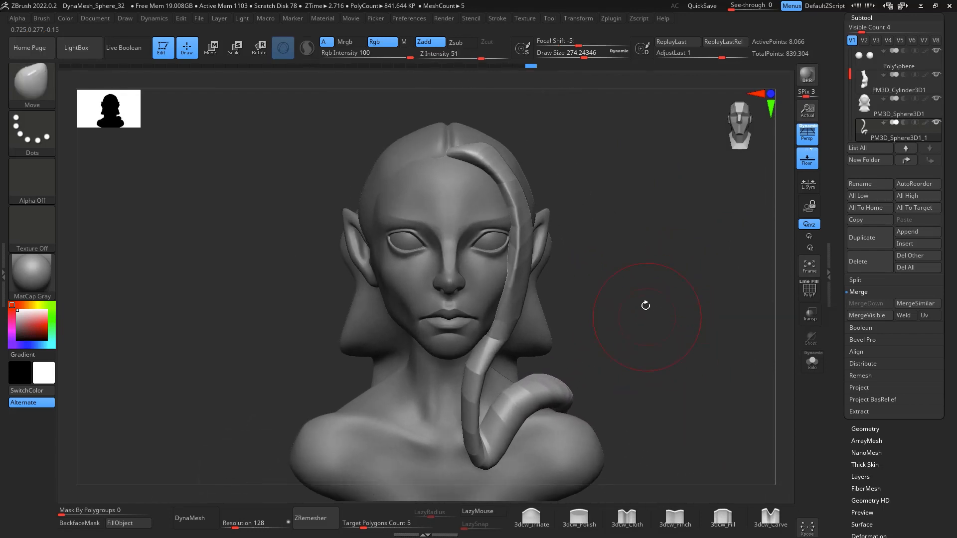
# Subdivide the hair strand three times
pyautogui.moveTo(662, 326)
pyautogui.mouseDown()
pyautogui.moveTo(651, 321)
pyautogui.moveTo(658, 343)
pyautogui.mouseUp()
pyautogui.hotkey('ctrl', 'd')
pyautogui.hotkey('ctrl', 'd')
pyautogui.hotkey('ctrl', 'd')
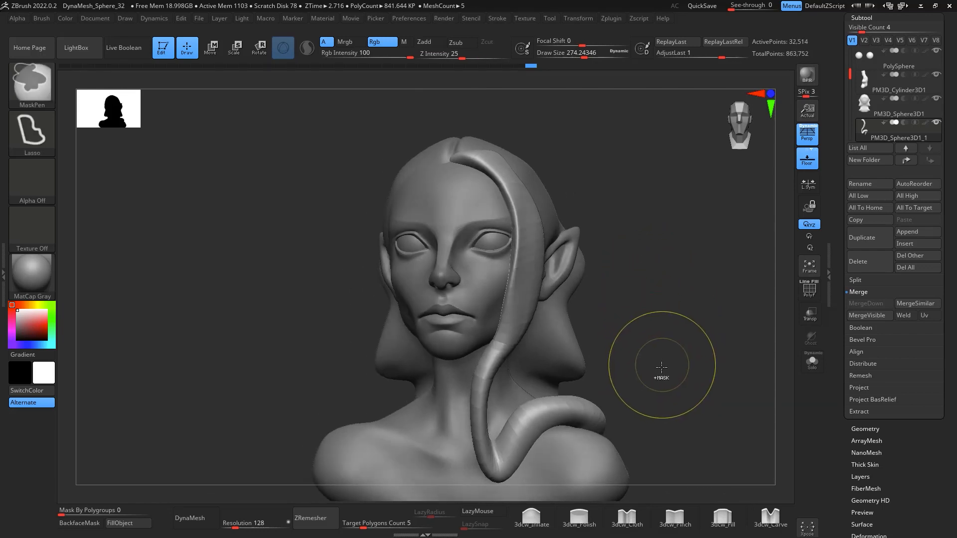
pyautogui.moveTo(664, 356)
pyautogui.keyDown('shift'); pyautogui.mouseDown()
pyautogui.moveTo(677, 348)
pyautogui.moveTo(596, 329)
pyautogui.mouseUp(); pyautogui.keyUp('shift')
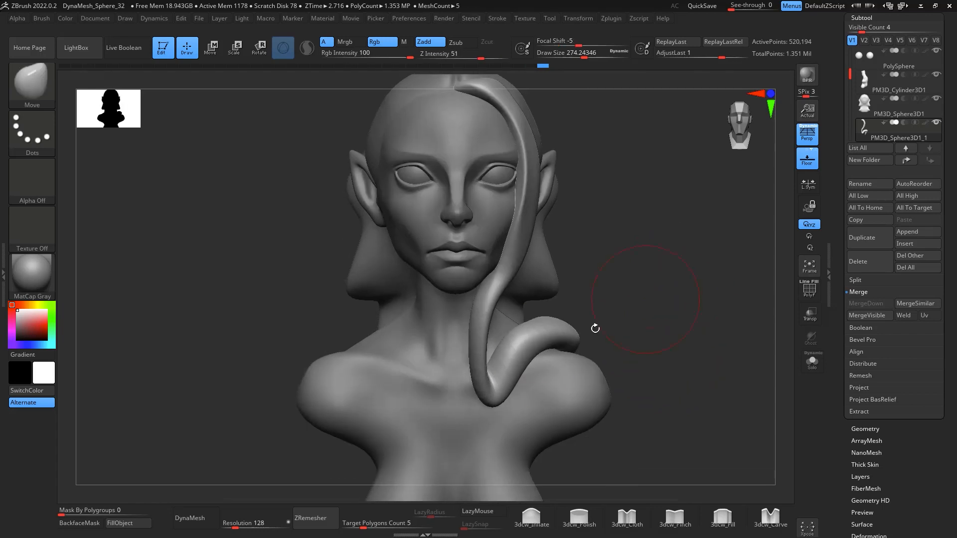
# Convert the subdivided strand to a DynaMesh at resolution 128 without freezing its subdivision levels
pyautogui.click(188, 519)
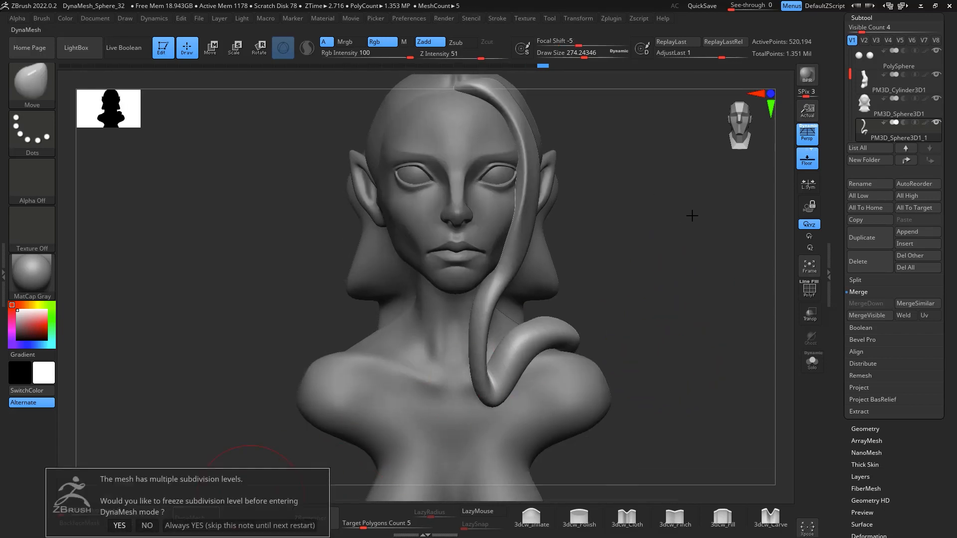
pyautogui.click(147, 525)
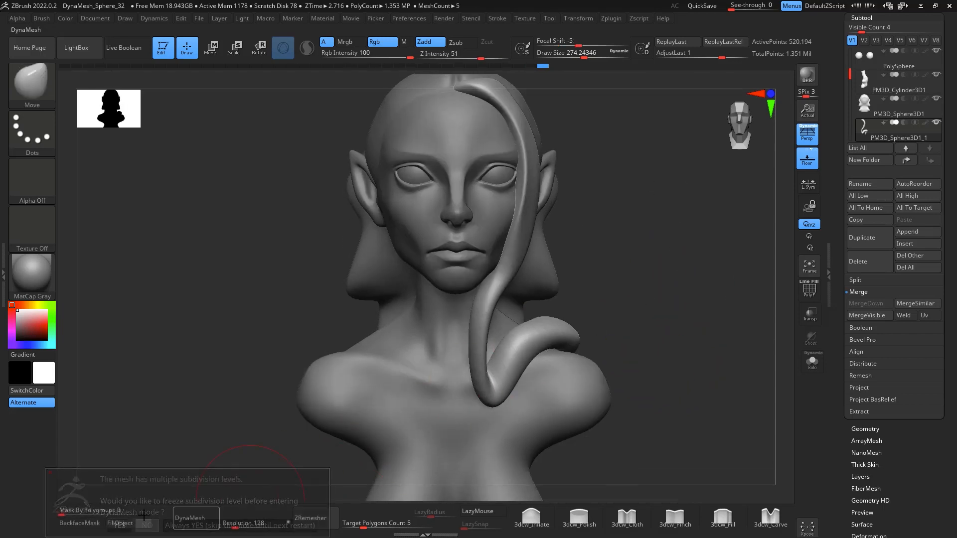
pyautogui.moveTo(643, 253); pyautogui.dragTo(643, 249)
pyautogui.press('shift')
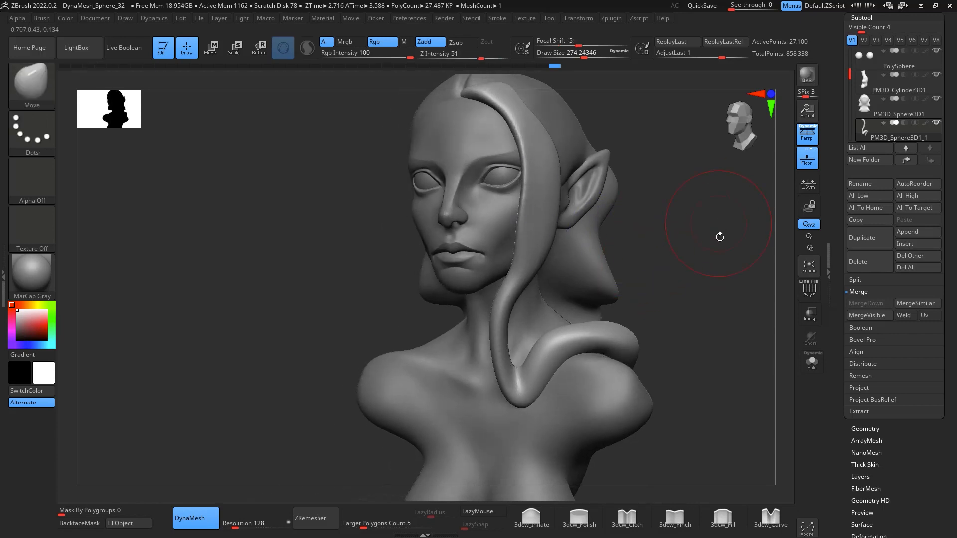
# Enlarge the Move brush to a draw size of about 365 and pull the strand's upper edge up over the hair cap
pyautogui.moveTo(778, 232)
pyautogui.mouseDown()
pyautogui.moveTo(743, 226)
pyautogui.moveTo(733, 235)
pyautogui.moveTo(622, 205)
pyautogui.mouseUp()
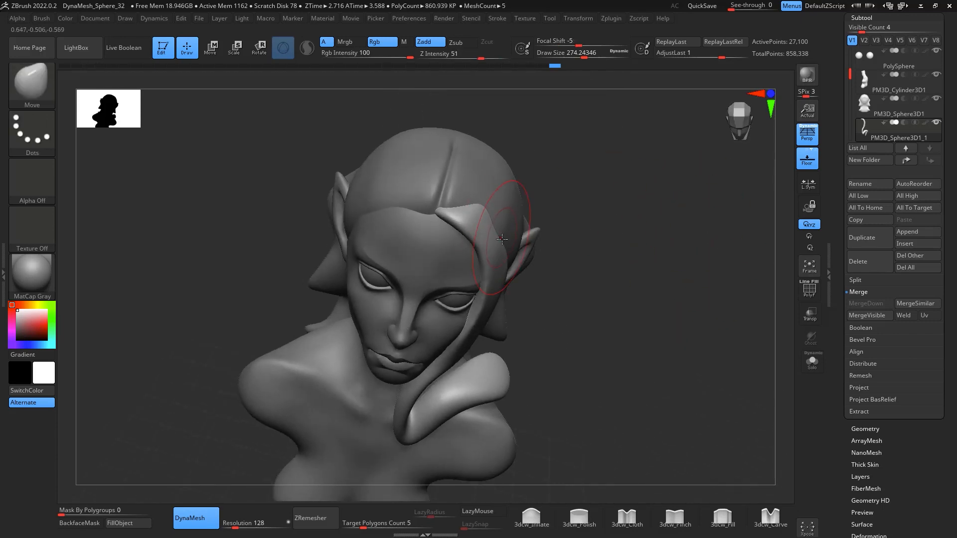
pyautogui.press('b')
pyautogui.press('space')
pyautogui.moveTo(493, 236)
pyautogui.mouseDown()
pyautogui.moveTo(502, 228)
pyautogui.moveTo(491, 212)
pyautogui.mouseUp()
pyautogui.moveTo(656, 339); pyautogui.dragTo(655, 241)
pyautogui.keyDown('alt'); pyautogui.moveTo(573, 169); pyautogui.dragTo(587, 282); pyautogui.keyUp('alt')
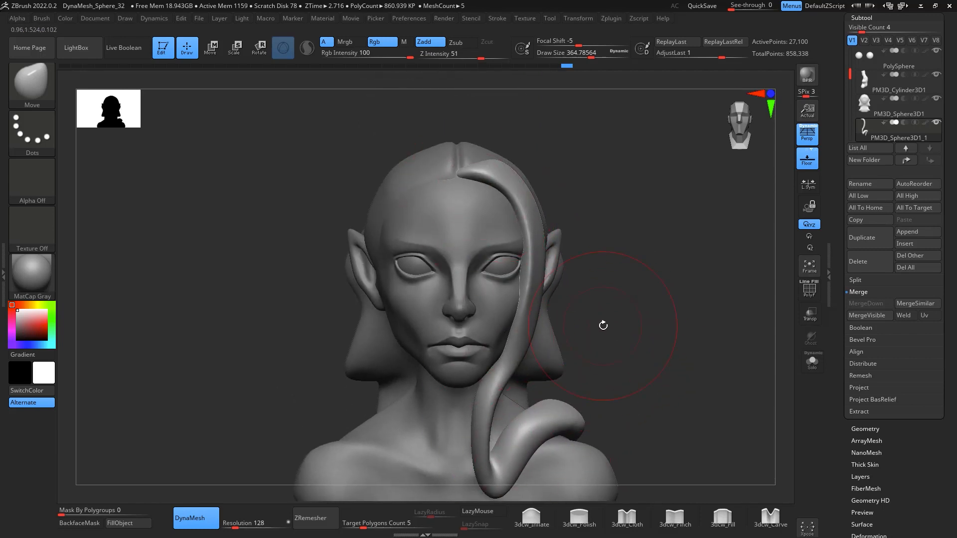
pyautogui.moveTo(654, 319); pyautogui.dragTo(683, 312)
# Polish the strand's thick lower part over the shoulder with the sPolish brush at a draw size of about 217
pyautogui.press('b')
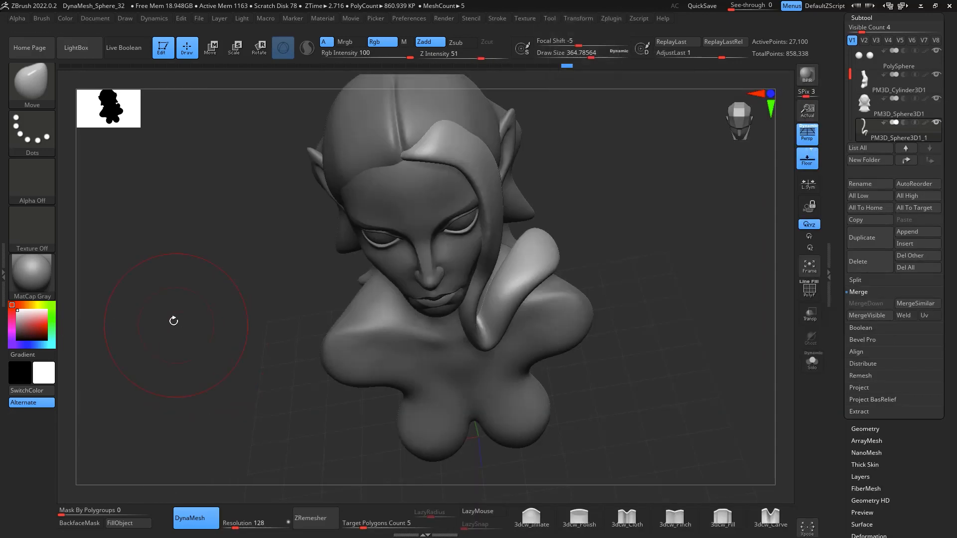
pyautogui.press('b')
pyautogui.press('s')
pyautogui.press('p')
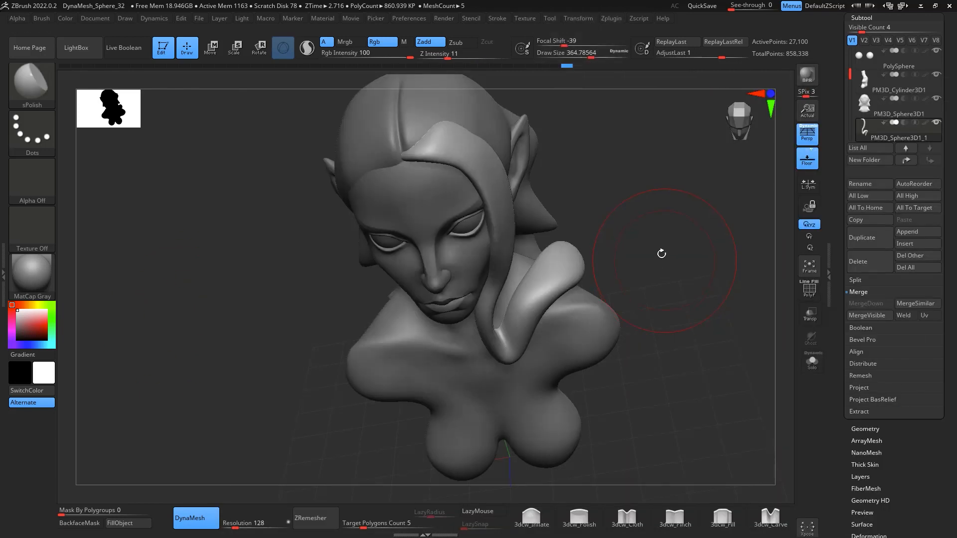
pyautogui.moveTo(661, 253); pyautogui.dragTo(632, 312)
pyautogui.press('space')
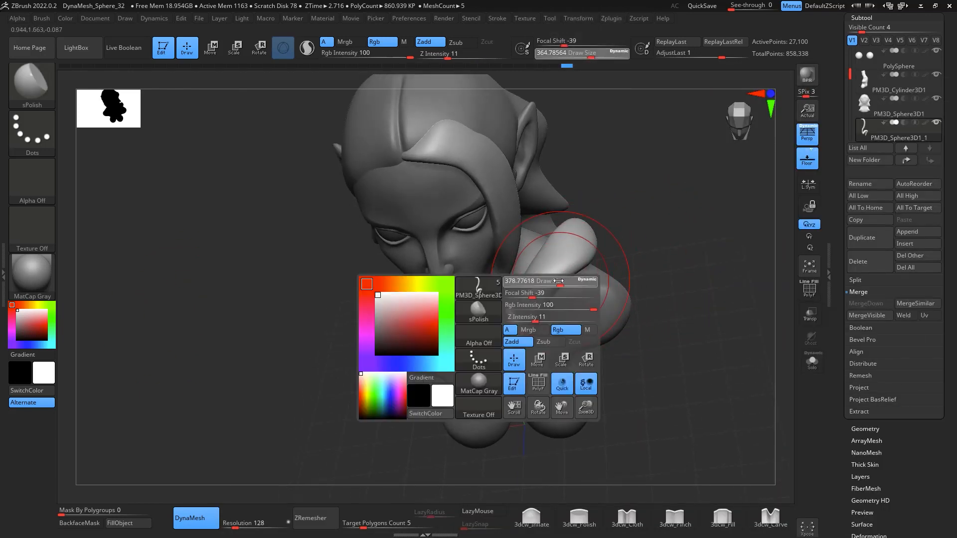
pyautogui.moveTo(560, 279); pyautogui.dragTo(545, 281)
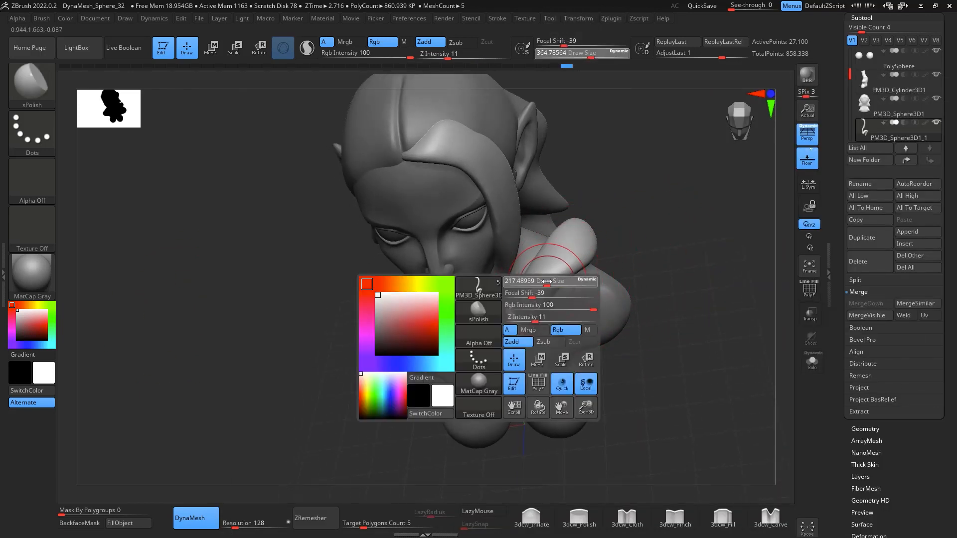
pyautogui.click(575, 239)
# Polish the hanging section of the strand beside the neck and smooth the lower bend above the chest
pyautogui.moveTo(673, 205)
pyautogui.mouseDown()
pyautogui.moveTo(654, 184)
pyautogui.moveTo(655, 246)
pyautogui.moveTo(629, 244)
pyautogui.moveTo(732, 214)
pyautogui.moveTo(708, 296)
pyautogui.moveTo(619, 273)
pyautogui.mouseUp()
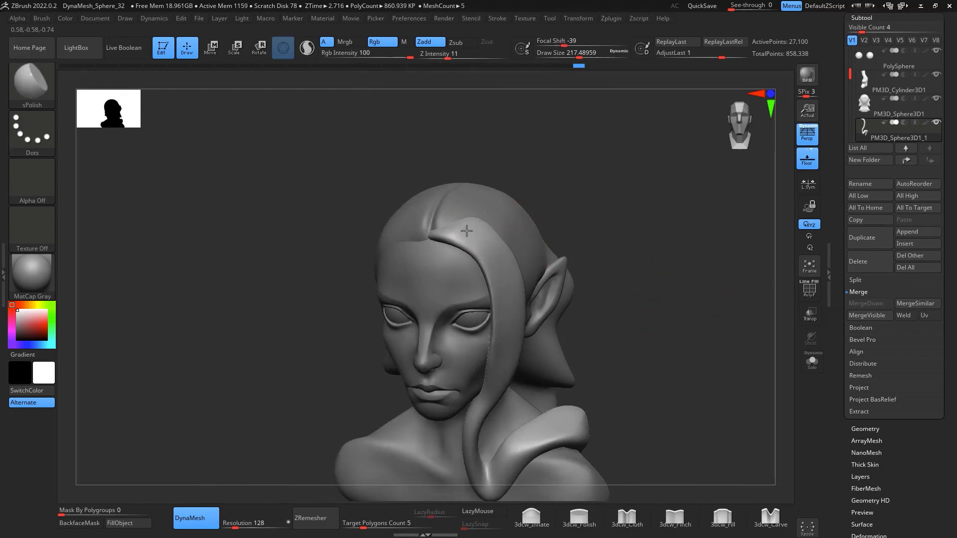
pyautogui.moveTo(598, 295); pyautogui.dragTo(630, 249)
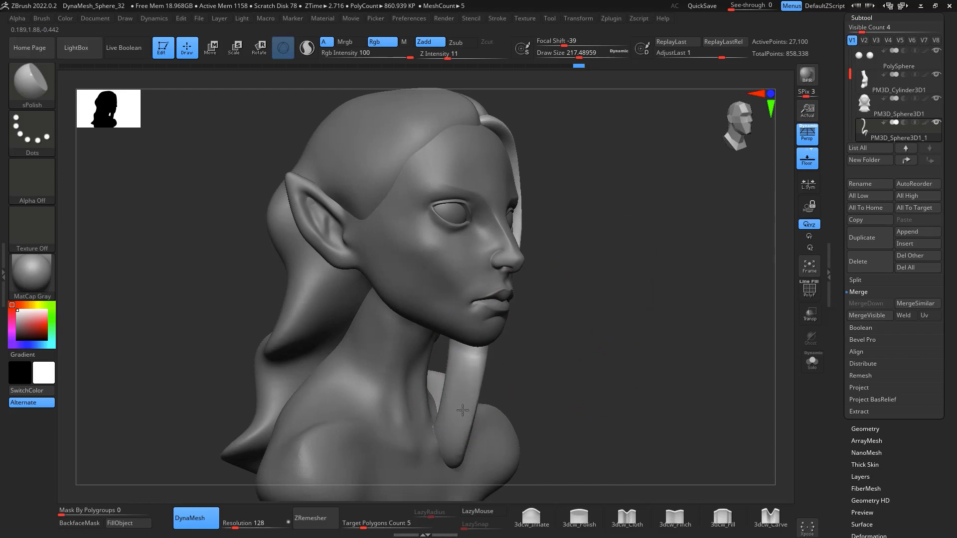
pyautogui.moveTo(461, 418); pyautogui.dragTo(466, 389)
pyautogui.moveTo(654, 344); pyautogui.dragTo(593, 339)
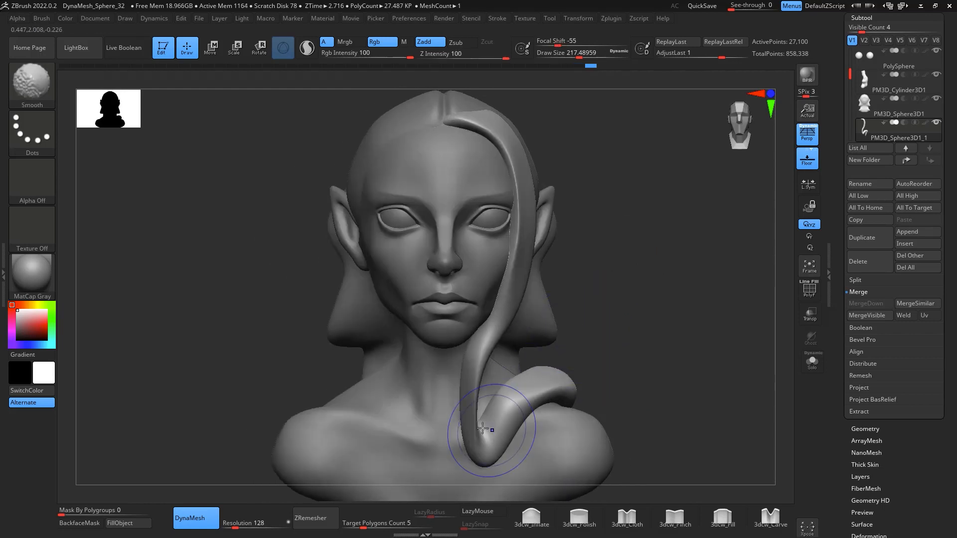
pyautogui.keyDown('shift'); pyautogui.moveTo(478, 426); pyautogui.dragTo(476, 384); pyautogui.keyUp('shift')
# Reduce the draw size to about 149 and refine the planes of the strand where it rises over the shoulder
pyautogui.moveTo(623, 314); pyautogui.dragTo(611, 318)
pyautogui.press('space')
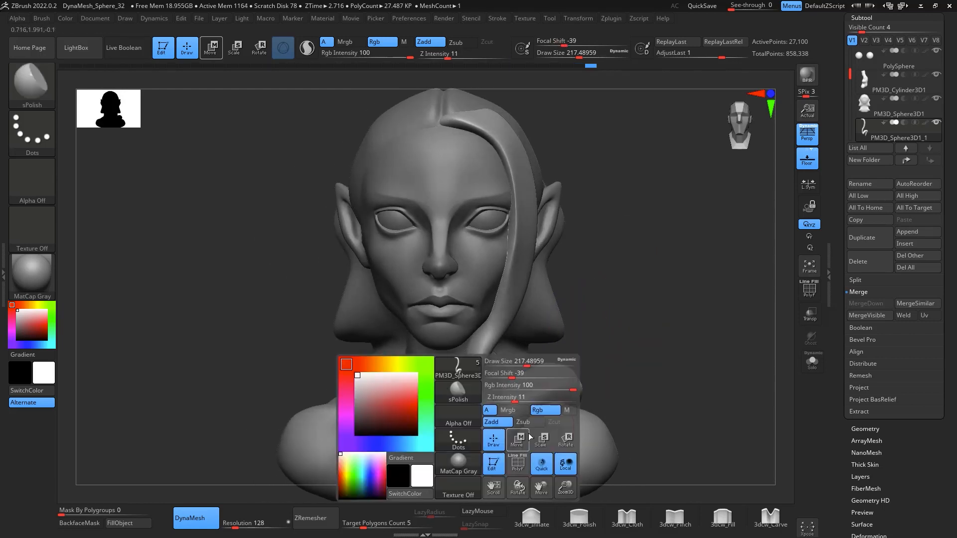
pyautogui.click(520, 363)
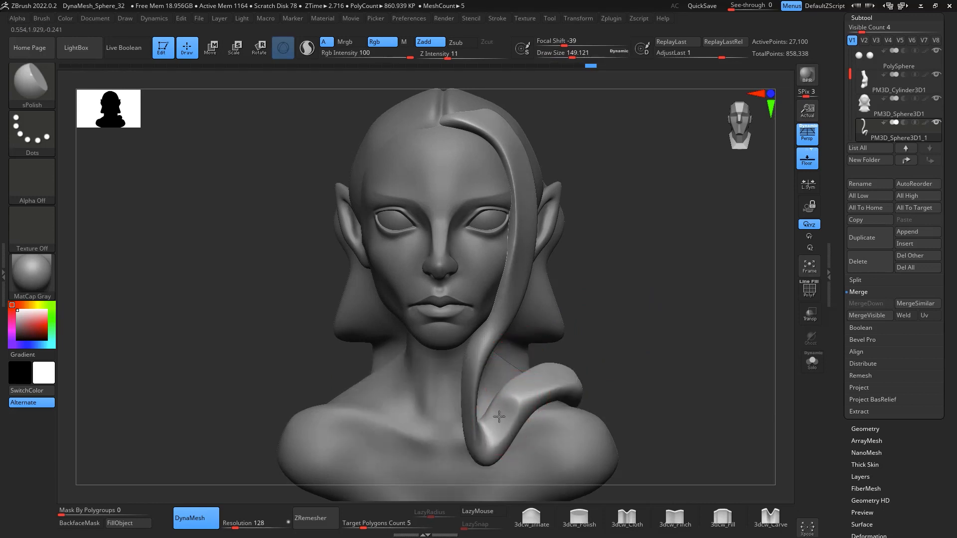
pyautogui.moveTo(503, 415)
pyautogui.keyDown('shift'); pyautogui.mouseDown()
pyautogui.moveTo(488, 436)
pyautogui.moveTo(541, 377)
pyautogui.moveTo(526, 387)
pyautogui.mouseUp(); pyautogui.keyUp('shift')
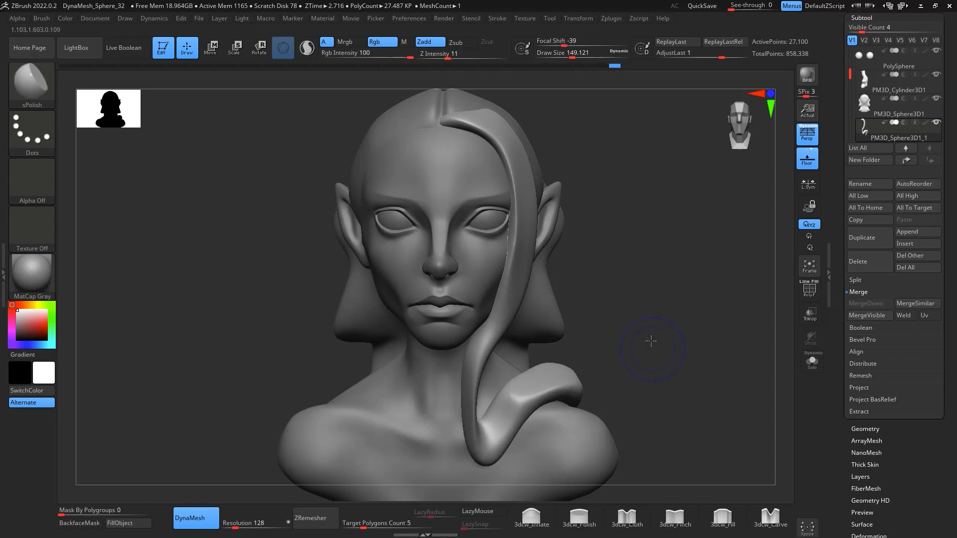
pyautogui.moveTo(649, 337); pyautogui.dragTo(733, 338)
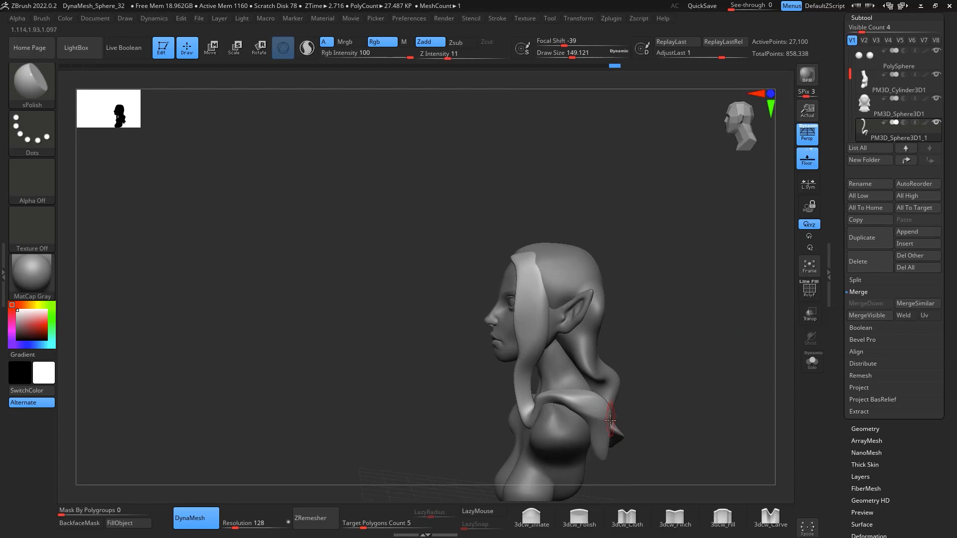
# Shape the strand's tail end behind the shoulder with the Move brush at a draw size of about 187
pyautogui.press('w')
pyautogui.press('space')
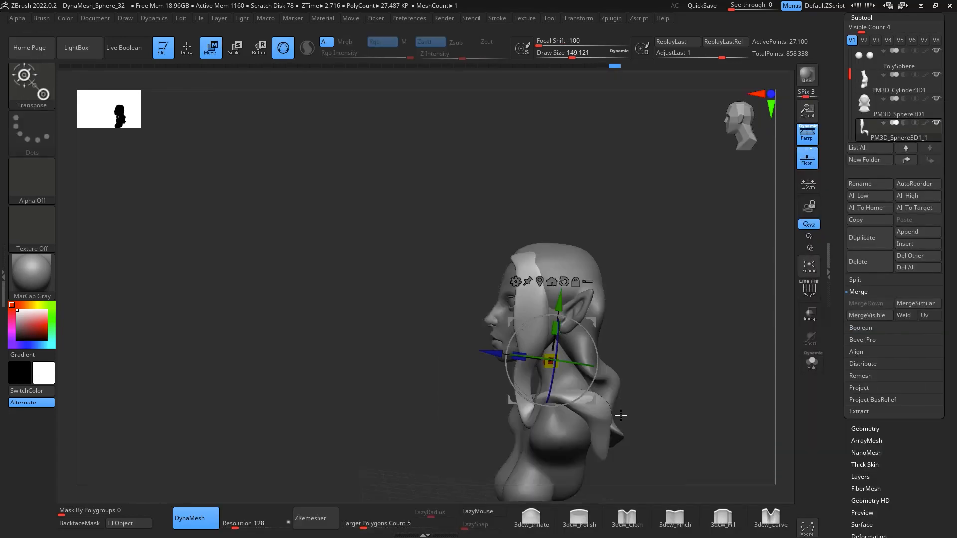
pyautogui.press('b')
pyautogui.press('m')
pyautogui.press('v')
pyautogui.press('space')
pyautogui.moveTo(619, 364); pyautogui.dragTo(627, 365)
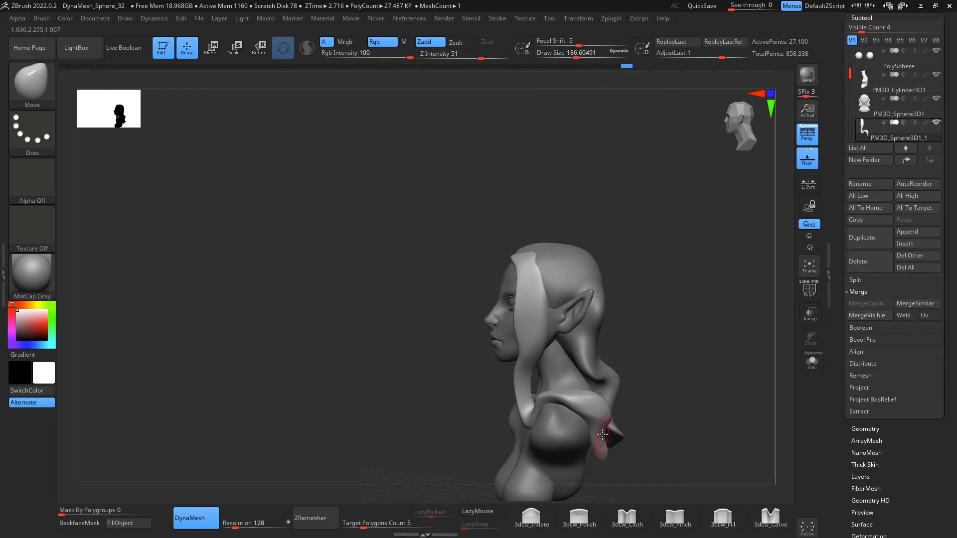
pyautogui.keyDown('shift'); pyautogui.moveTo(615, 458); pyautogui.dragTo(648, 331, button='right'); pyautogui.keyUp('shift')
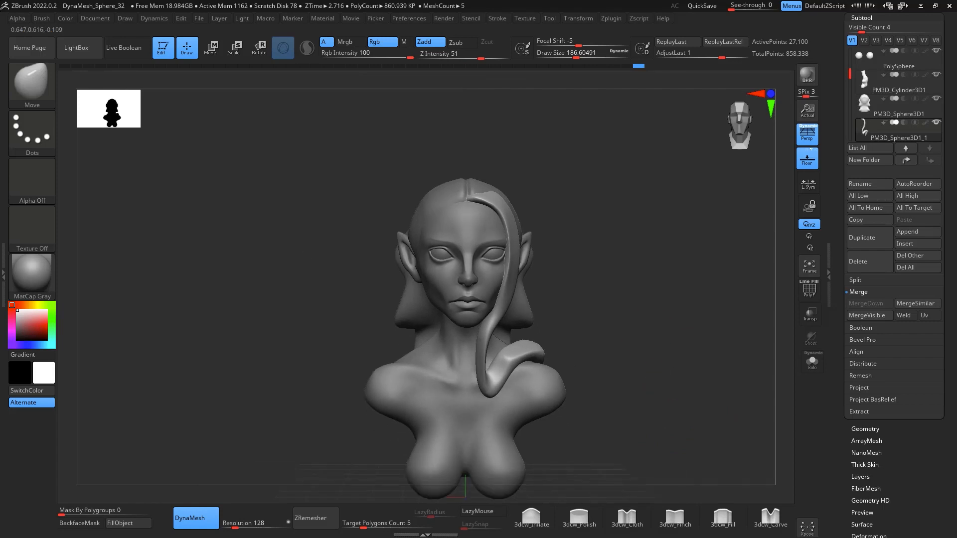
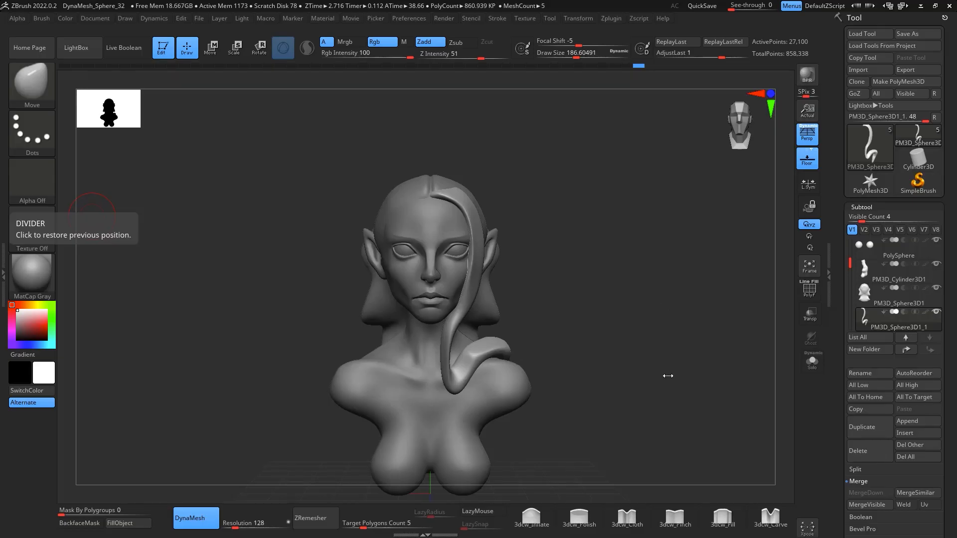
# Append a sphere to the bust as a new subtool
pyautogui.keyDown('alt'); pyautogui.moveTo(661, 396); pyautogui.dragTo(723, 326); pyautogui.keyUp('alt')
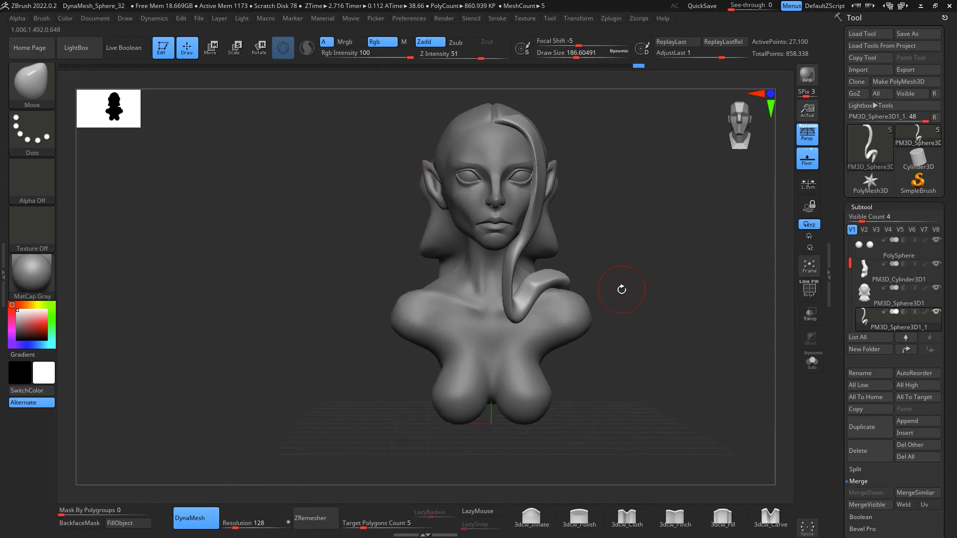
pyautogui.moveTo(616, 331); pyautogui.dragTo(502, 312)
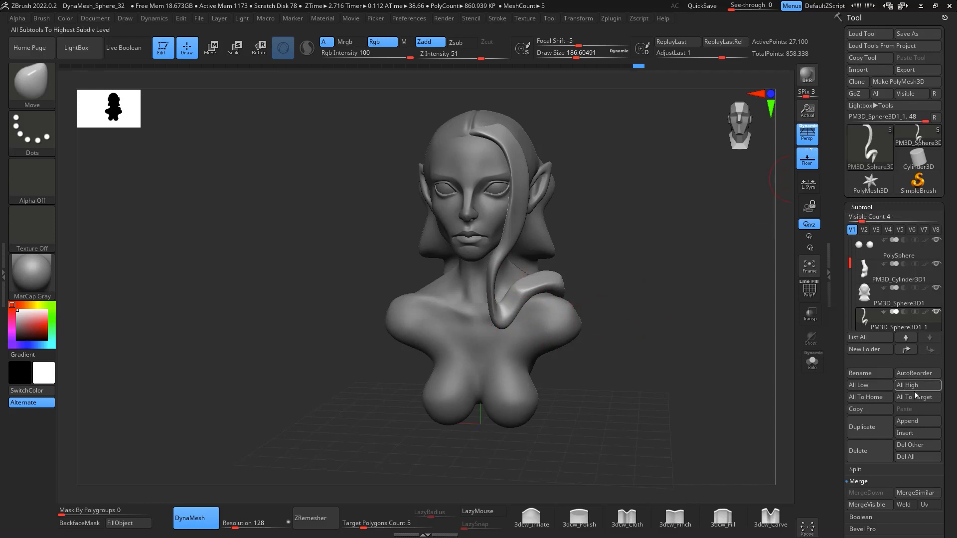
pyautogui.click(916, 422)
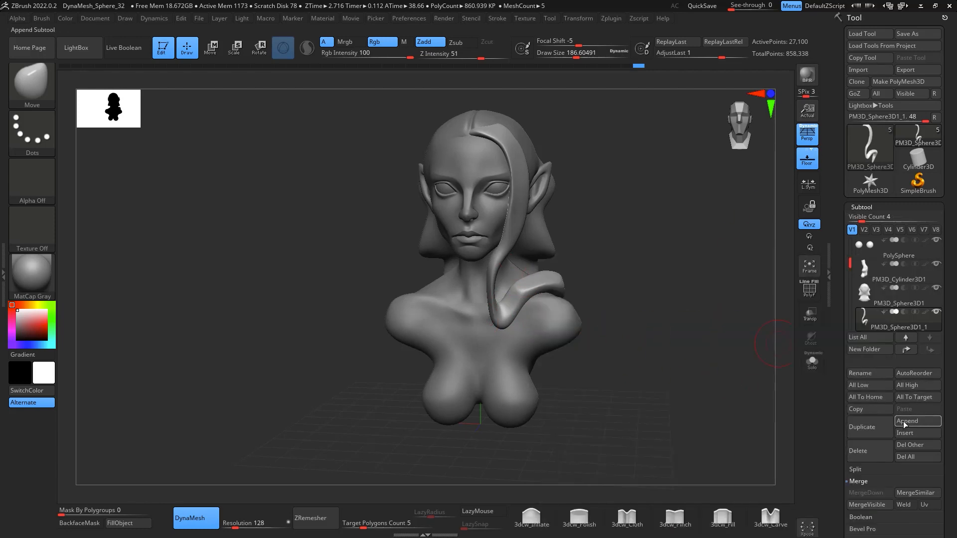
pyautogui.click(904, 422)
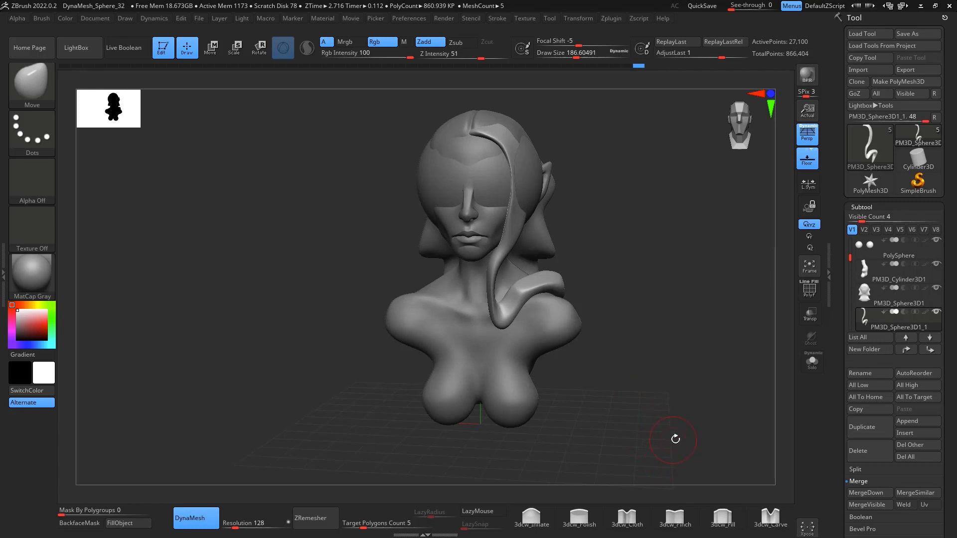
pyautogui.moveTo(675, 439); pyautogui.dragTo(654, 410)
# Select the appended sphere and move it straight down from the head to the lower part of the bust
pyautogui.press('w')
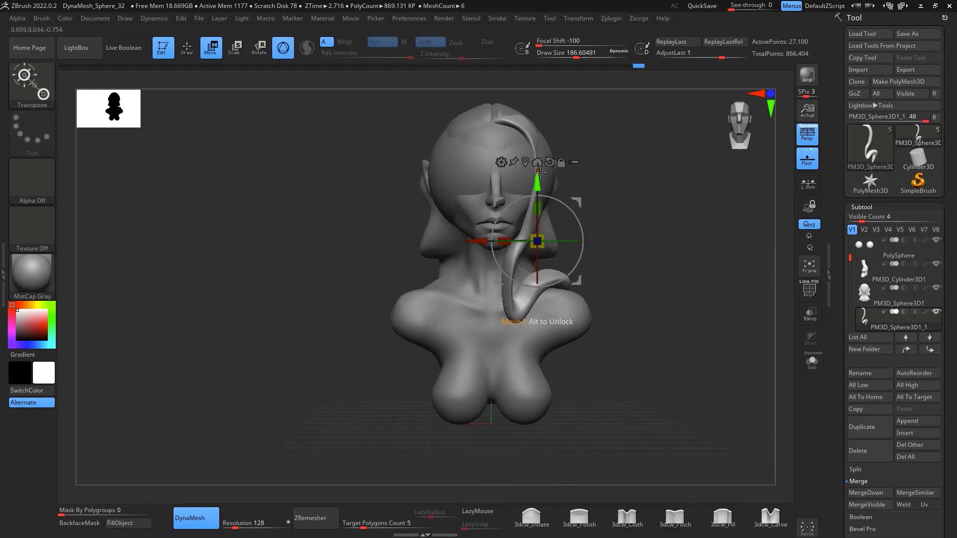
pyautogui.moveTo(850, 259); pyautogui.dragTo(850, 281)
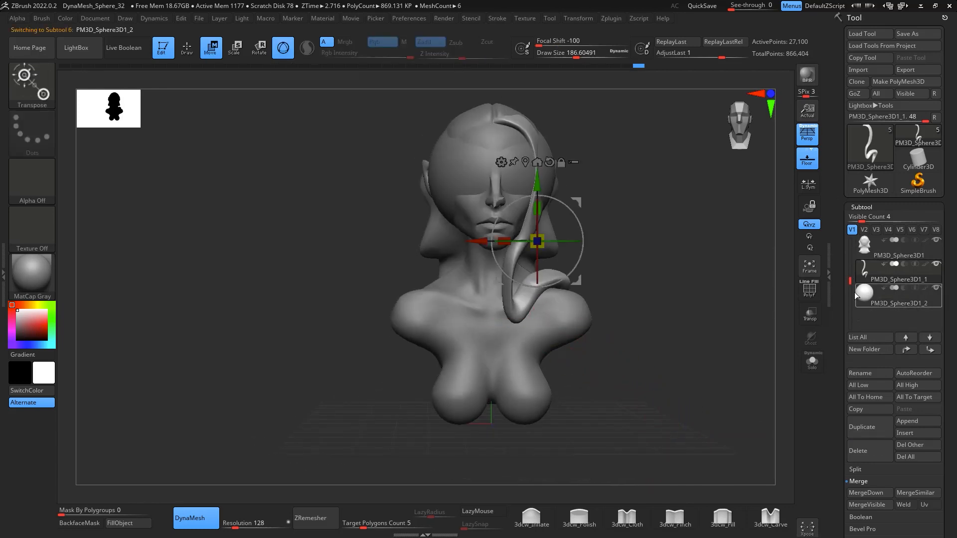
pyautogui.click(854, 292)
pyautogui.moveTo(535, 172); pyautogui.dragTo(539, 382)
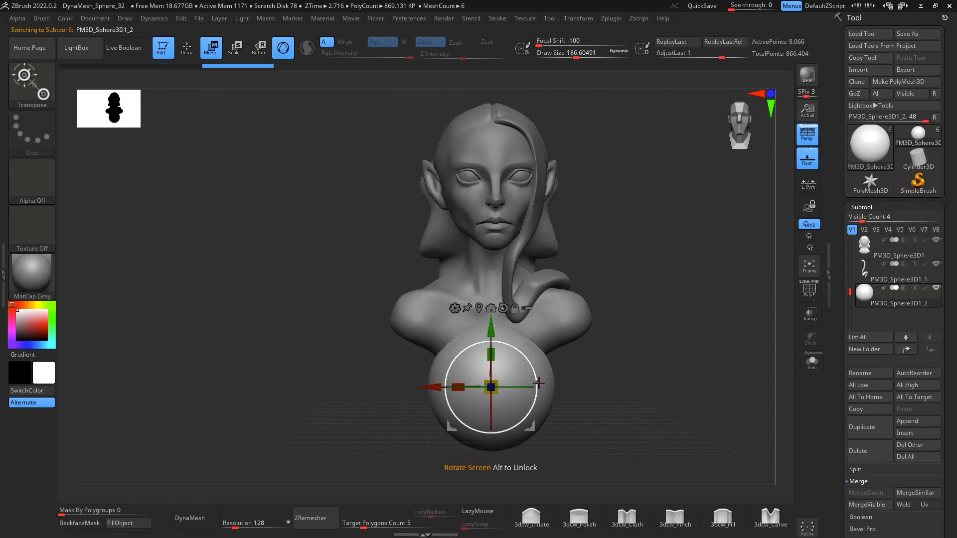
# Reposition the appended sphere inside the lower chest of the bust, working from the side view
pyautogui.keyDown('shift'); pyautogui.moveTo(656, 386); pyautogui.dragTo(668, 351); pyautogui.keyUp('shift')
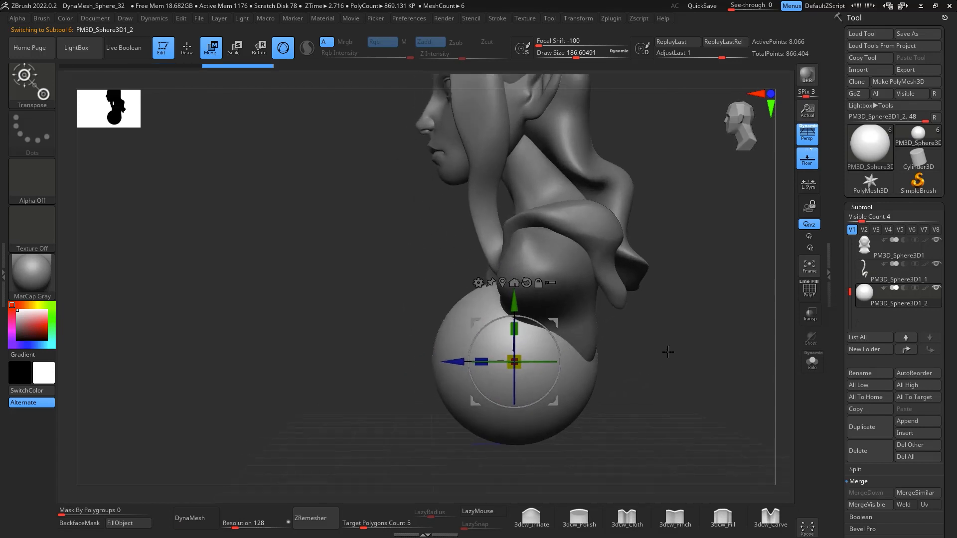
pyautogui.moveTo(555, 400); pyautogui.dragTo(596, 351)
pyautogui.keyDown('alt'); pyautogui.moveTo(669, 378); pyautogui.dragTo(667, 360); pyautogui.keyUp('alt')
pyautogui.moveTo(667, 360)
pyautogui.mouseDown()
pyautogui.moveTo(701, 357)
pyautogui.moveTo(683, 340)
pyautogui.mouseUp()
# Widen the sphere beneath the shoulders into a garment base with the Move brush at a draw size of about 685
pyautogui.press('b')
pyautogui.press('m')
pyautogui.press('v')
pyautogui.press('space')
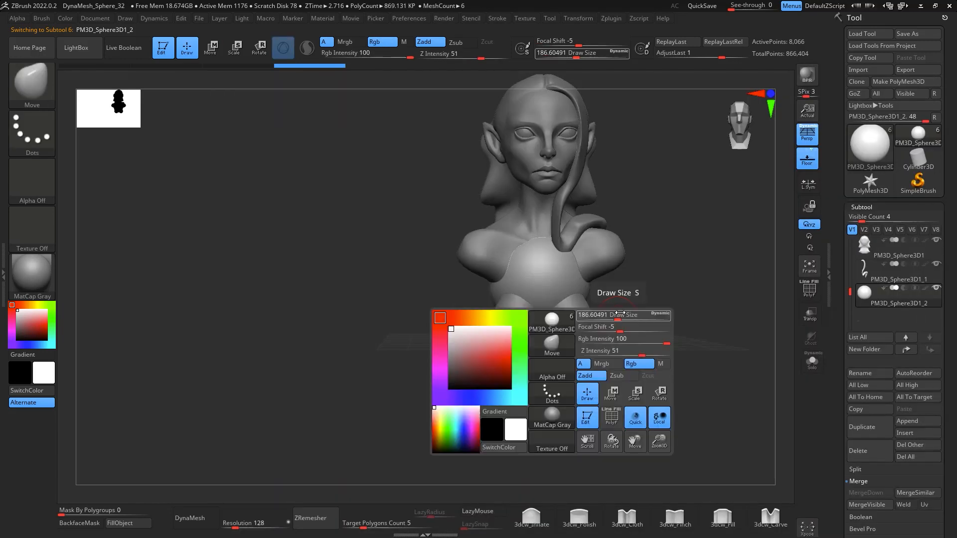
pyautogui.moveTo(620, 313)
pyautogui.mouseDown()
pyautogui.moveTo(658, 314)
pyautogui.moveTo(647, 358)
pyautogui.mouseUp()
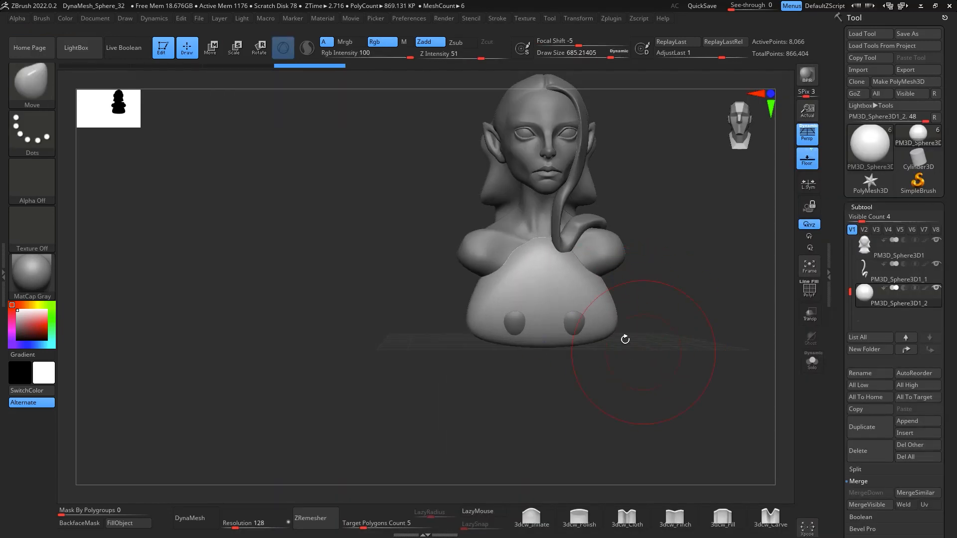
pyautogui.moveTo(605, 328); pyautogui.dragTo(615, 321)
pyautogui.moveTo(702, 269)
pyautogui.mouseDown()
pyautogui.moveTo(681, 278)
pyautogui.moveTo(695, 283)
pyautogui.mouseUp()
pyautogui.moveTo(606, 288); pyautogui.dragTo(622, 278)
# Pull the sides of the garment base up over both shoulders and shape it around the back of the torso
pyautogui.moveTo(701, 275); pyautogui.dragTo(646, 280)
pyautogui.moveTo(666, 273)
pyautogui.mouseDown()
pyautogui.moveTo(681, 273)
pyautogui.moveTo(663, 295)
pyautogui.mouseUp()
pyautogui.moveTo(723, 354); pyautogui.dragTo(742, 330)
pyautogui.moveTo(671, 279); pyautogui.dragTo(706, 243)
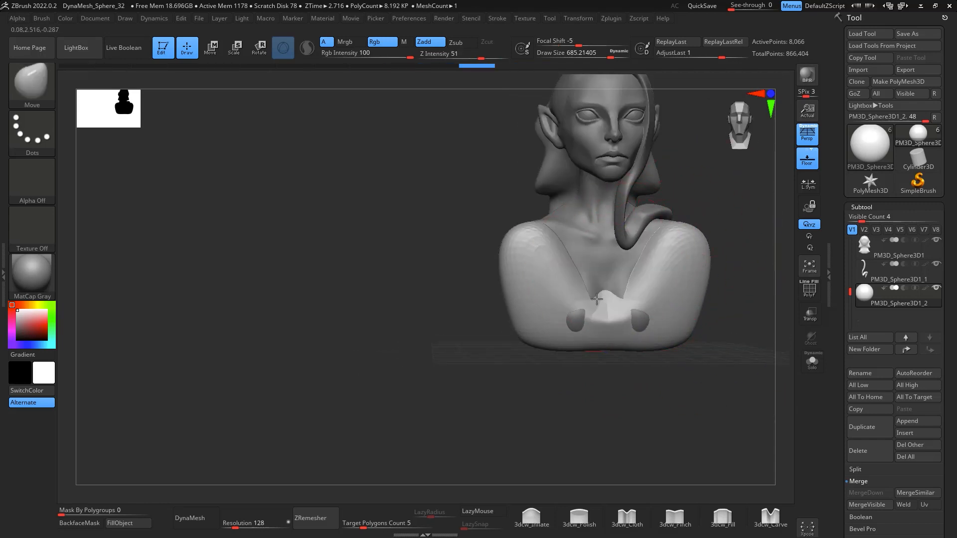
pyautogui.moveTo(663, 349); pyautogui.dragTo(614, 317)
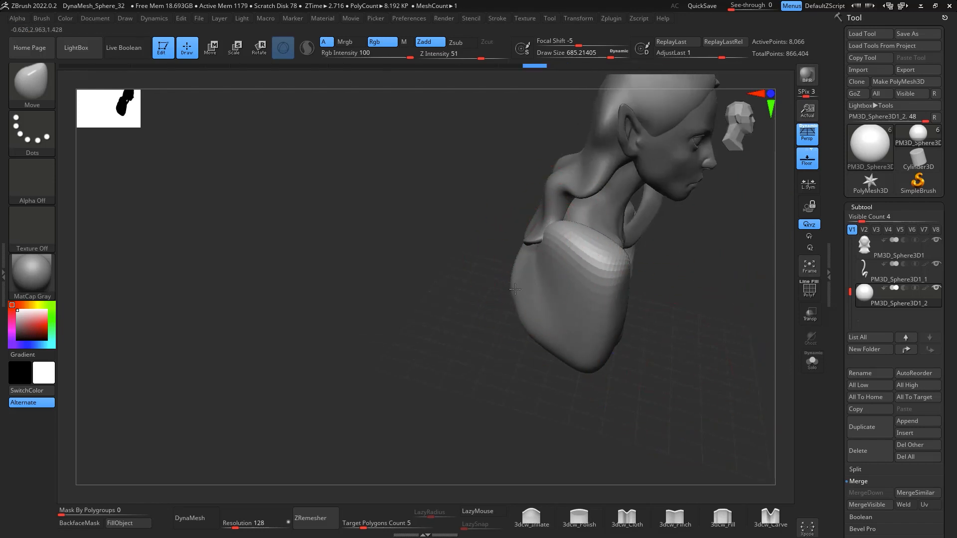
pyautogui.moveTo(663, 351); pyautogui.dragTo(622, 335)
pyautogui.keyDown('shift'); pyautogui.moveTo(694, 418); pyautogui.dragTo(617, 324); pyautogui.keyUp('shift')
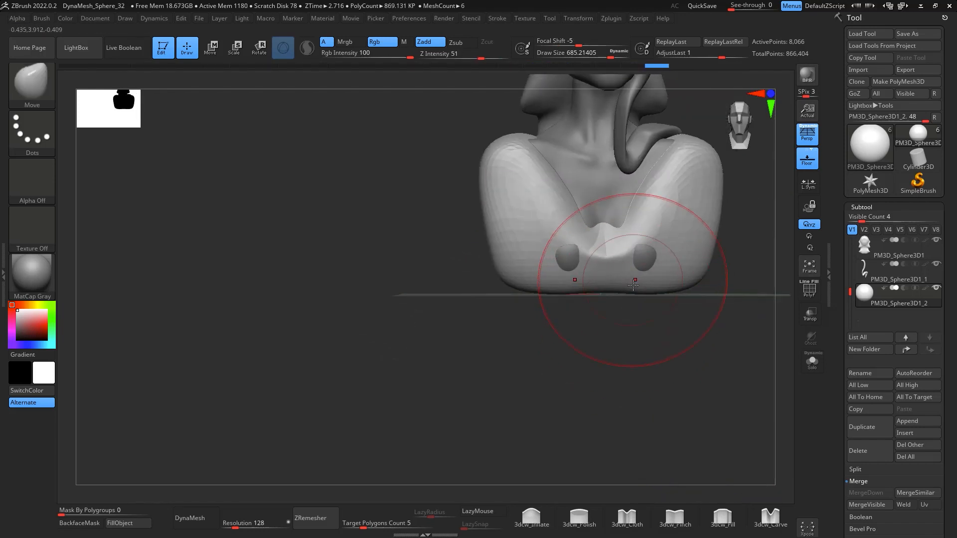
# Flare the garment's lower corners outward on both sides and shape the dip at the centre front
pyautogui.moveTo(667, 282)
pyautogui.mouseDown()
pyautogui.moveTo(673, 342)
pyautogui.moveTo(641, 261)
pyautogui.moveTo(638, 295)
pyautogui.mouseUp()
pyautogui.moveTo(645, 331)
pyautogui.mouseDown()
pyautogui.moveTo(671, 339)
pyautogui.moveTo(619, 323)
pyautogui.moveTo(675, 319)
pyautogui.moveTo(689, 304)
pyautogui.moveTo(668, 327)
pyautogui.moveTo(630, 299)
pyautogui.mouseUp()
pyautogui.moveTo(611, 259); pyautogui.dragTo(584, 244)
pyautogui.moveTo(640, 294); pyautogui.dragTo(589, 253)
pyautogui.moveTo(635, 284)
pyautogui.mouseDown()
pyautogui.moveTo(666, 295)
pyautogui.moveTo(671, 318)
pyautogui.mouseUp()
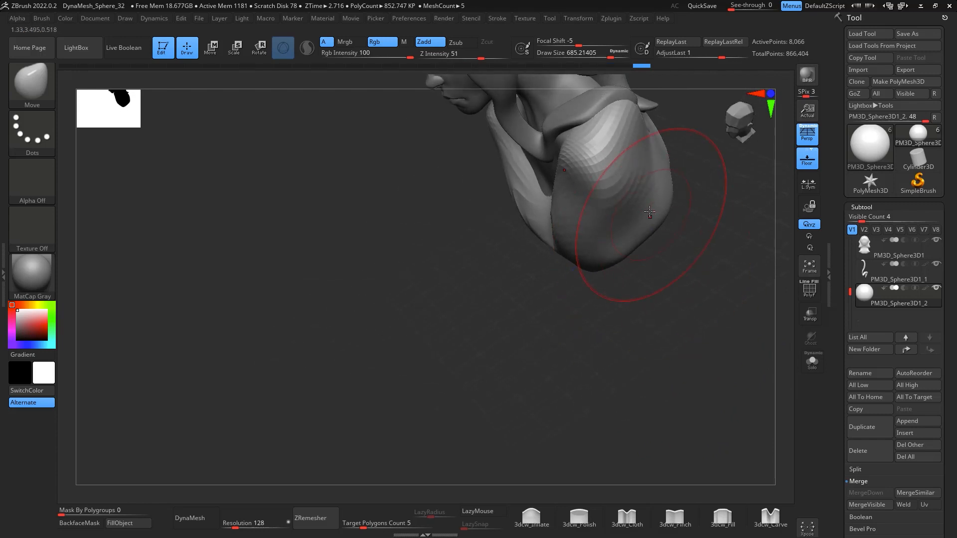
pyautogui.moveTo(647, 211)
pyautogui.mouseDown()
pyautogui.moveTo(724, 289)
pyautogui.moveTo(678, 289)
pyautogui.moveTo(694, 285)
pyautogui.moveTo(711, 248)
pyautogui.mouseUp()
pyautogui.moveTo(629, 263); pyautogui.dragTo(628, 279)
pyautogui.moveTo(679, 258); pyautogui.dragTo(683, 272)
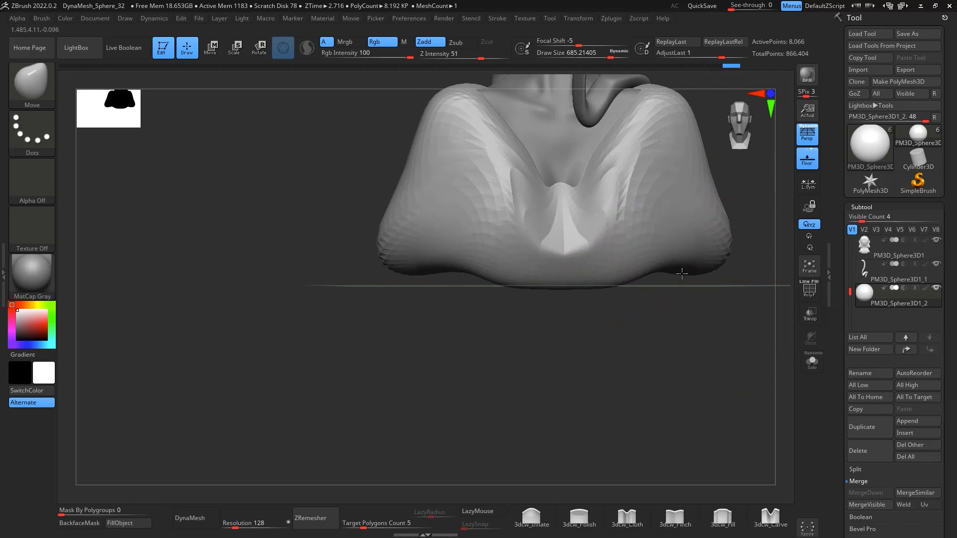
# Pull the garment outward around the upper arms and open its upper edge so the fronts of the shoulders are exposed
pyautogui.moveTo(737, 308)
pyautogui.mouseDown()
pyautogui.moveTo(695, 319)
pyautogui.moveTo(716, 340)
pyautogui.moveTo(689, 208)
pyautogui.moveTo(733, 223)
pyautogui.moveTo(732, 284)
pyautogui.moveTo(594, 265)
pyautogui.moveTo(610, 272)
pyautogui.mouseUp()
pyautogui.moveTo(617, 261); pyautogui.dragTo(629, 258)
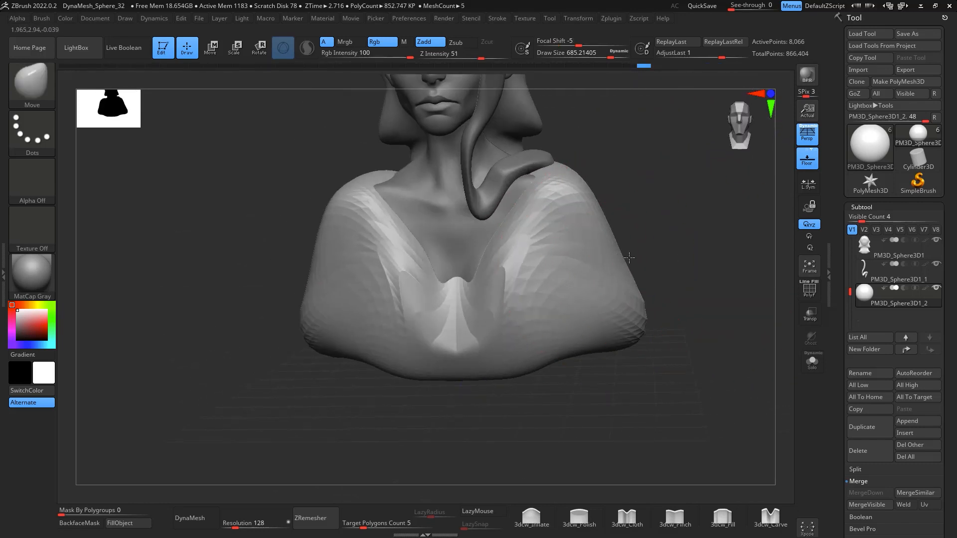
pyautogui.moveTo(641, 299); pyautogui.dragTo(651, 298)
pyautogui.moveTo(702, 279)
pyautogui.mouseDown()
pyautogui.moveTo(707, 254)
pyautogui.moveTo(739, 297)
pyautogui.moveTo(718, 262)
pyautogui.mouseUp()
pyautogui.moveTo(773, 405)
pyautogui.mouseDown()
pyautogui.moveTo(562, 387)
pyautogui.moveTo(622, 386)
pyautogui.mouseUp()
pyautogui.moveTo(578, 349)
pyautogui.keyDown('shift'); pyautogui.mouseDown()
pyautogui.moveTo(575, 269)
pyautogui.moveTo(588, 380)
pyautogui.moveTo(570, 358)
pyautogui.moveTo(587, 375)
pyautogui.mouseUp(); pyautogui.keyUp('shift')
pyautogui.moveTo(563, 445)
pyautogui.mouseDown()
pyautogui.moveTo(688, 449)
pyautogui.moveTo(768, 394)
pyautogui.mouseUp()
pyautogui.moveTo(620, 223)
pyautogui.mouseDown()
pyautogui.moveTo(719, 357)
pyautogui.moveTo(555, 224)
pyautogui.mouseUp()
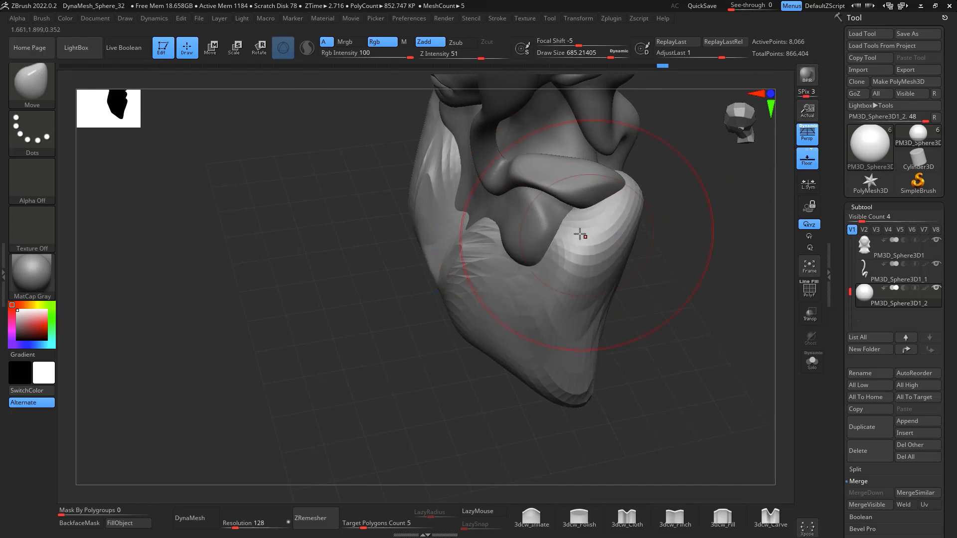
pyautogui.moveTo(643, 253); pyautogui.dragTo(722, 253)
pyautogui.moveTo(584, 290); pyautogui.dragTo(566, 278)
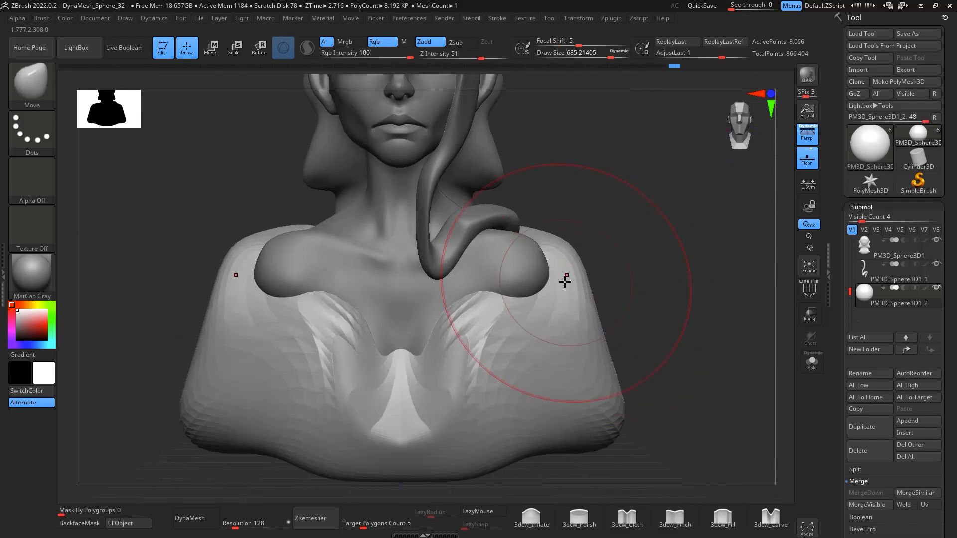
pyautogui.keyDown('alt'); pyautogui.moveTo(694, 273); pyautogui.dragTo(723, 252); pyautogui.keyUp('alt')
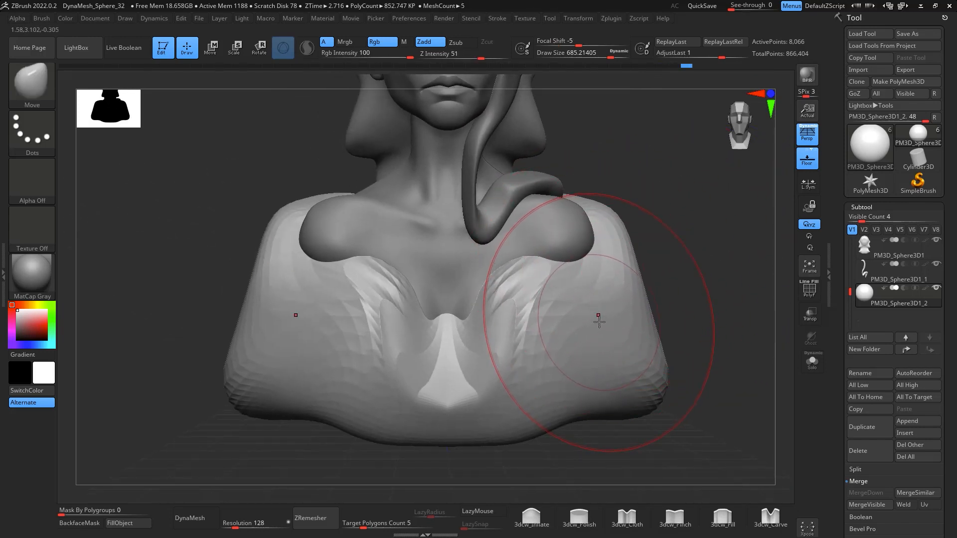
# Reduce the draw size to about 453, remesh the garment with DynaMesh at resolution 128 and smooth its front and side surfaces
pyautogui.press('space')
pyautogui.moveTo(584, 272); pyautogui.dragTo(568, 271)
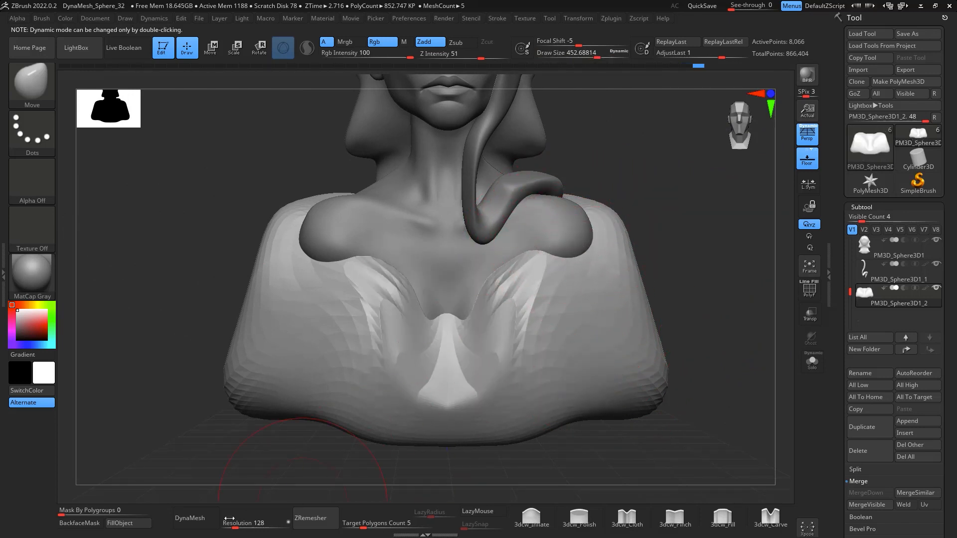
pyautogui.click(197, 518)
pyautogui.keyDown('shift'); pyautogui.moveTo(498, 273); pyautogui.dragTo(507, 344); pyautogui.keyUp('shift')
pyautogui.keyDown('shift'); pyautogui.moveTo(384, 279); pyautogui.dragTo(375, 309); pyautogui.keyUp('shift')
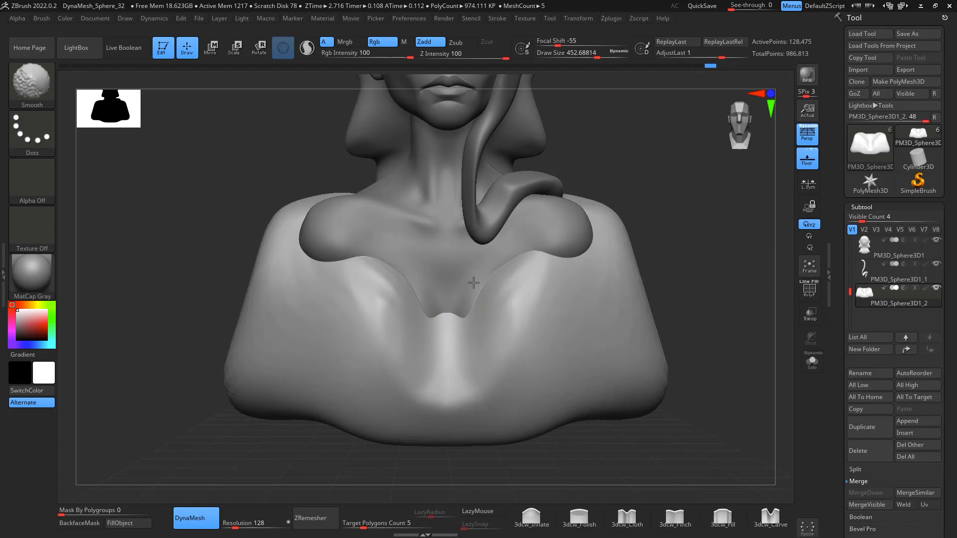
pyautogui.moveTo(588, 236); pyautogui.dragTo(694, 176, button='right')
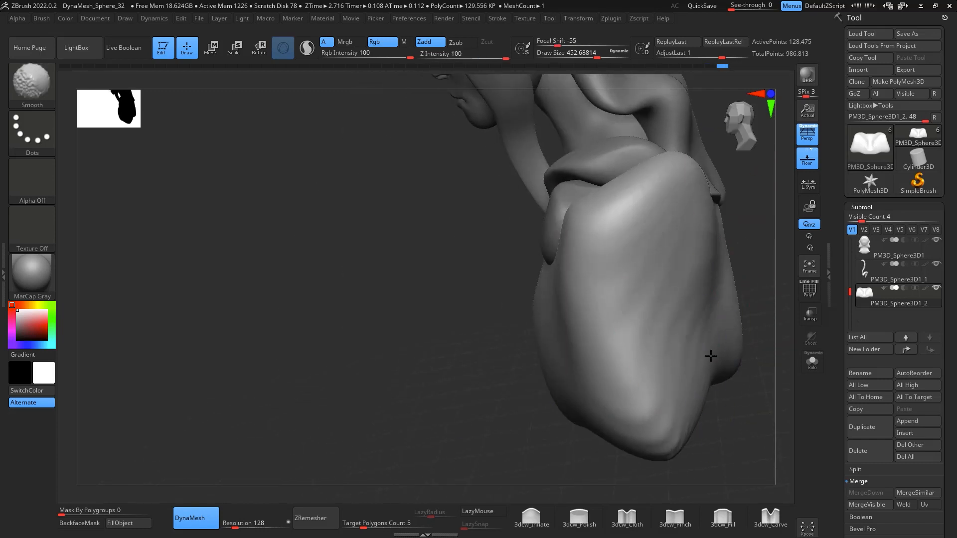
pyautogui.keyDown('shift'); pyautogui.moveTo(658, 251); pyautogui.dragTo(670, 280); pyautogui.keyUp('shift')
pyautogui.moveTo(752, 339)
pyautogui.mouseDown(button='right')
pyautogui.moveTo(788, 314)
pyautogui.moveTo(750, 344)
pyautogui.mouseUp(button='right')
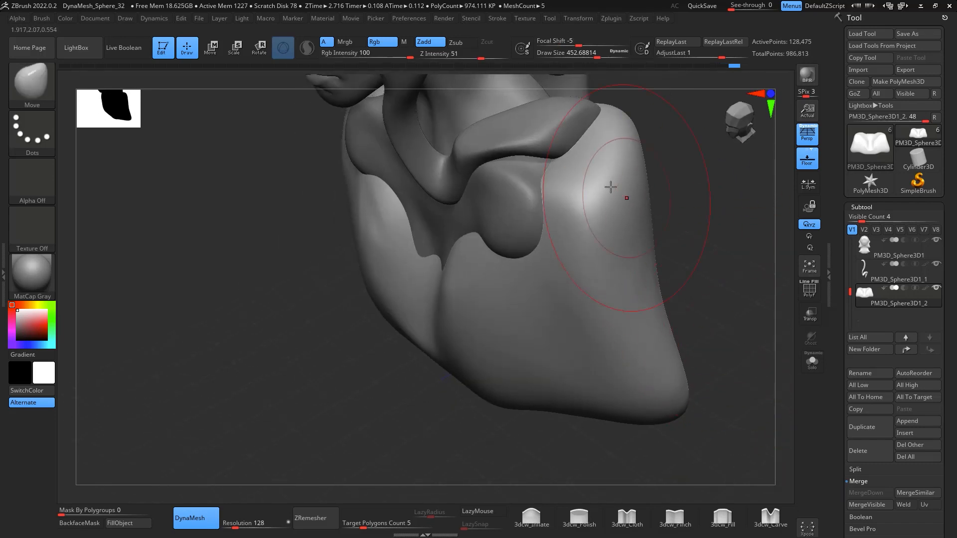
# Reshape the garment's edge below the strand-side shoulder with the Move brush at draw sizes of about 567 and 286
pyautogui.press('space')
pyautogui.moveTo(609, 197); pyautogui.dragTo(615, 196)
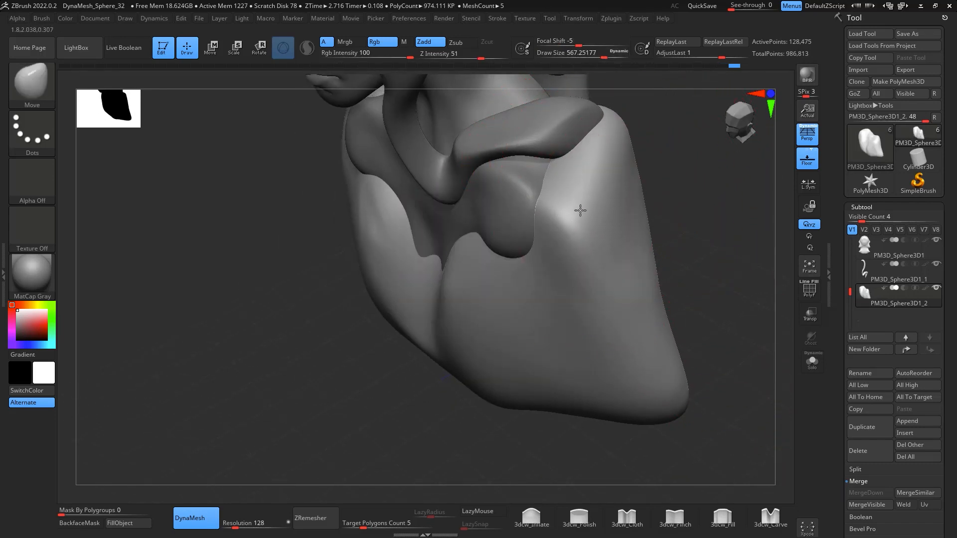
pyautogui.moveTo(507, 262)
pyautogui.mouseDown()
pyautogui.moveTo(534, 214)
pyautogui.moveTo(563, 240)
pyautogui.mouseUp()
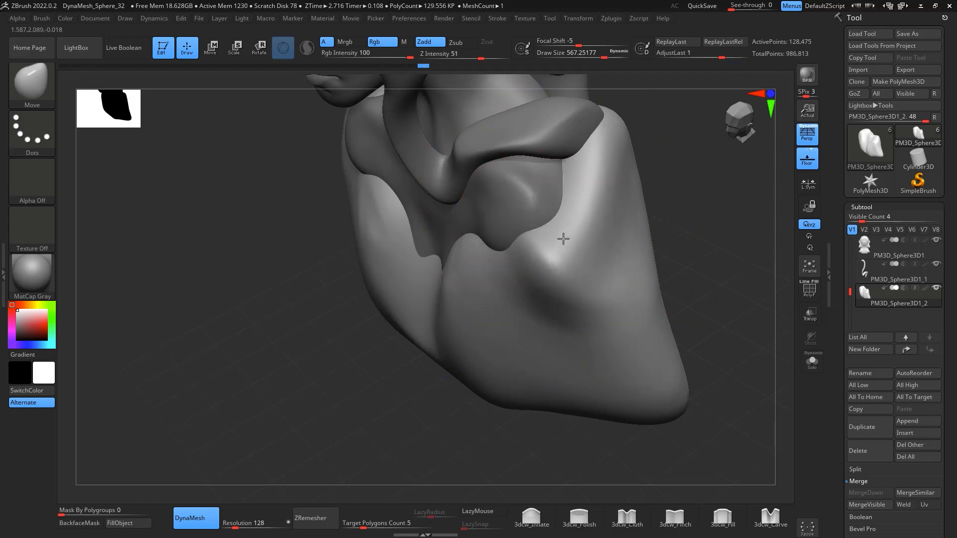
pyautogui.press('shift')
pyautogui.moveTo(702, 279); pyautogui.dragTo(681, 242)
pyautogui.press('space')
pyautogui.moveTo(566, 255)
pyautogui.mouseDown()
pyautogui.moveTo(535, 255)
pyautogui.moveTo(541, 236)
pyautogui.moveTo(480, 234)
pyautogui.mouseUp()
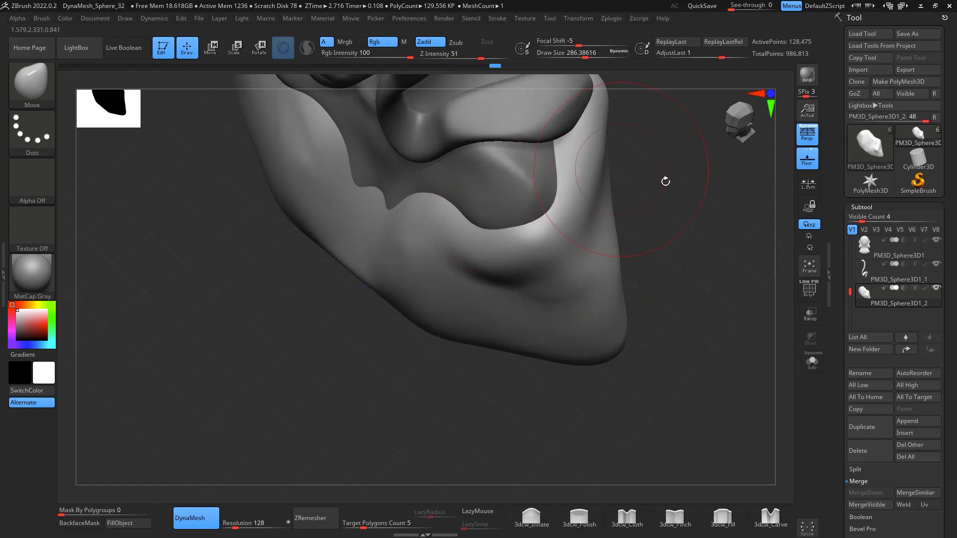
pyautogui.moveTo(665, 181)
pyautogui.mouseDown()
pyautogui.moveTo(683, 139)
pyautogui.moveTo(741, 226)
pyautogui.moveTo(667, 237)
pyautogui.moveTo(679, 235)
pyautogui.moveTo(632, 215)
pyautogui.mouseUp()
# Enlarge the draw size to about 835 and reshape the garment's overall volume along the strand-side shoulder, arm and chest
pyautogui.press('space')
pyautogui.press('space')
pyautogui.moveTo(549, 190)
pyautogui.mouseDown()
pyautogui.moveTo(563, 191)
pyautogui.moveTo(513, 220)
pyautogui.mouseUp()
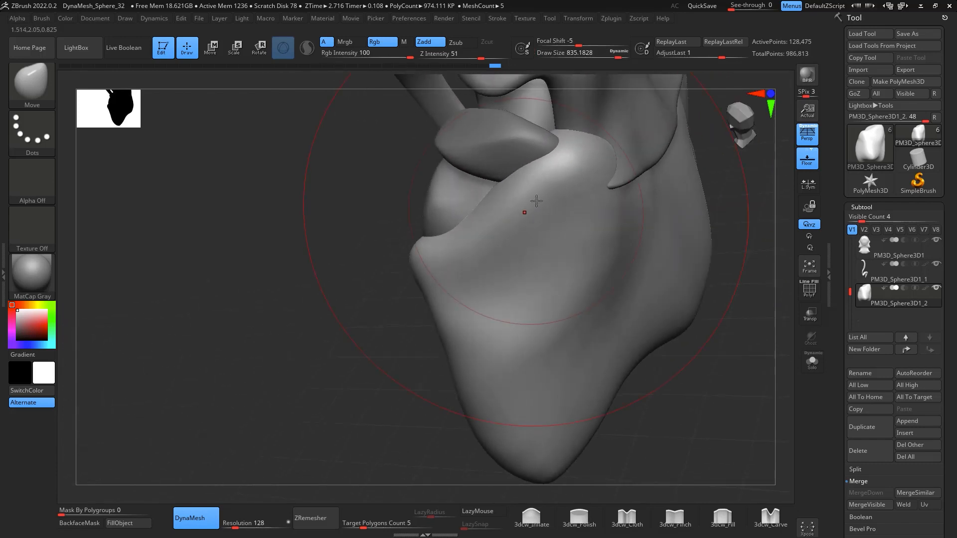
pyautogui.moveTo(705, 360); pyautogui.dragTo(613, 231)
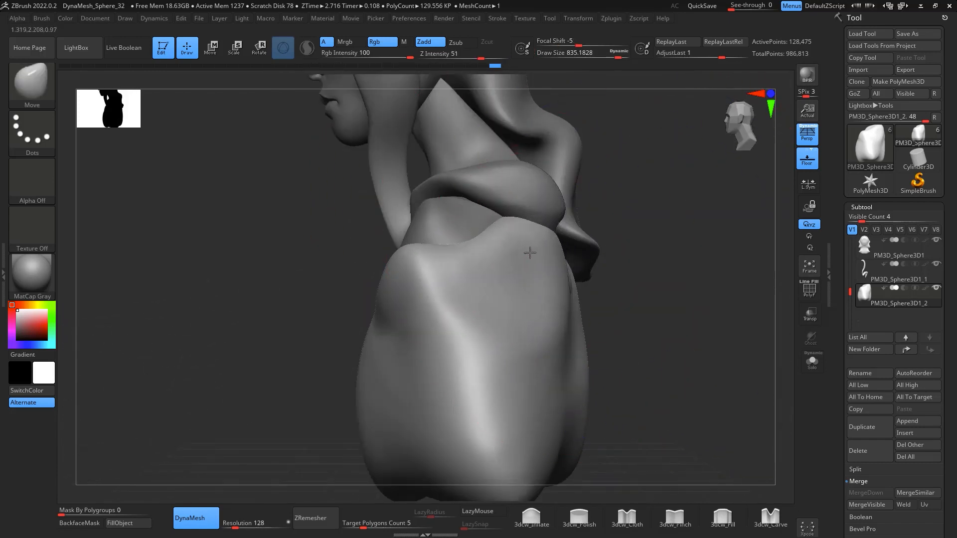
pyautogui.moveTo(613, 278); pyautogui.dragTo(636, 242)
pyautogui.moveTo(573, 202); pyautogui.dragTo(555, 188)
pyautogui.moveTo(668, 215)
pyautogui.mouseDown()
pyautogui.moveTo(641, 210)
pyautogui.moveTo(633, 172)
pyautogui.moveTo(644, 131)
pyautogui.mouseUp()
pyautogui.moveTo(656, 194); pyautogui.dragTo(626, 195)
pyautogui.moveTo(399, 294)
pyautogui.mouseDown()
pyautogui.moveTo(359, 318)
pyautogui.moveTo(352, 273)
pyautogui.moveTo(360, 275)
pyautogui.mouseUp()
# Undo the last stroke and reshape the garment's centre-front neckline with the Move brush at a draw size of about 408
pyautogui.press('space')
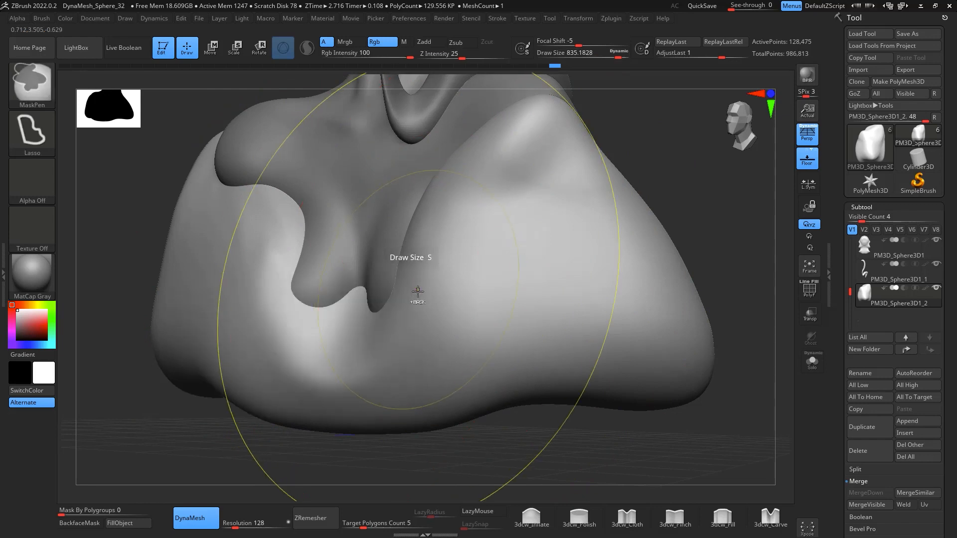
pyautogui.hotkey('ctrl', 'z')
pyautogui.press('space')
pyautogui.moveTo(414, 286); pyautogui.dragTo(396, 289)
pyautogui.moveTo(368, 250); pyautogui.dragTo(346, 343)
pyautogui.moveTo(278, 307); pyautogui.dragTo(308, 316)
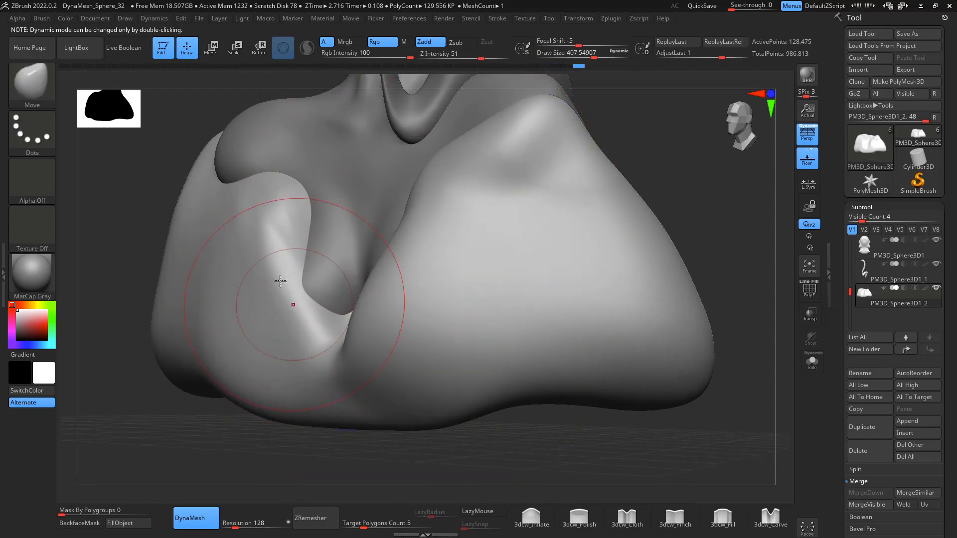
pyautogui.moveTo(277, 245); pyautogui.dragTo(300, 238)
# Soften and lower the garment's upper edge where it sits below the strand-side shoulder
pyautogui.moveTo(708, 451); pyautogui.dragTo(746, 408)
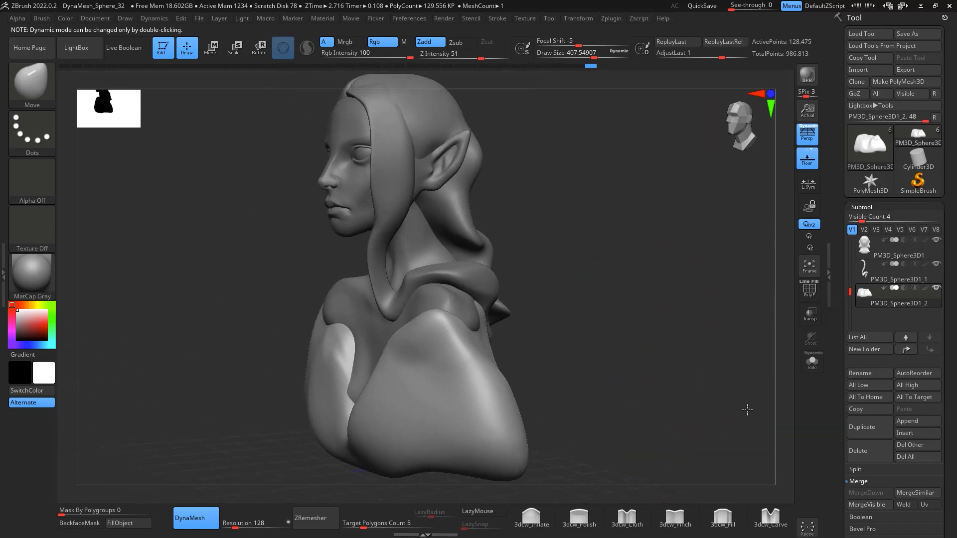
pyautogui.moveTo(648, 384); pyautogui.dragTo(717, 372)
pyautogui.keyDown('alt'); pyautogui.moveTo(715, 334); pyautogui.dragTo(720, 271); pyautogui.keyUp('alt')
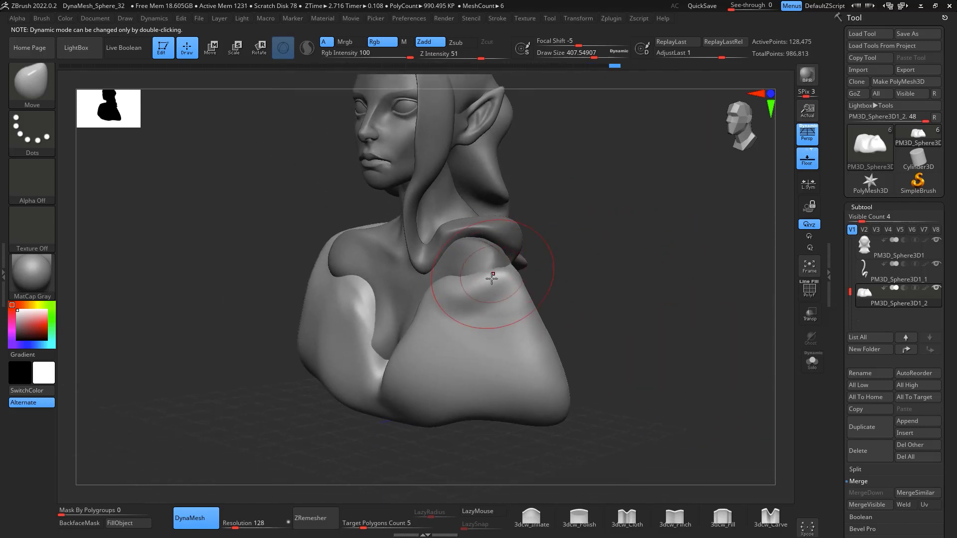
pyautogui.keyDown('shift'); pyautogui.moveTo(491, 279); pyautogui.dragTo(482, 299); pyautogui.keyUp('shift')
pyautogui.keyDown('alt'); pyautogui.moveTo(634, 274); pyautogui.dragTo(731, 292); pyautogui.keyUp('alt')
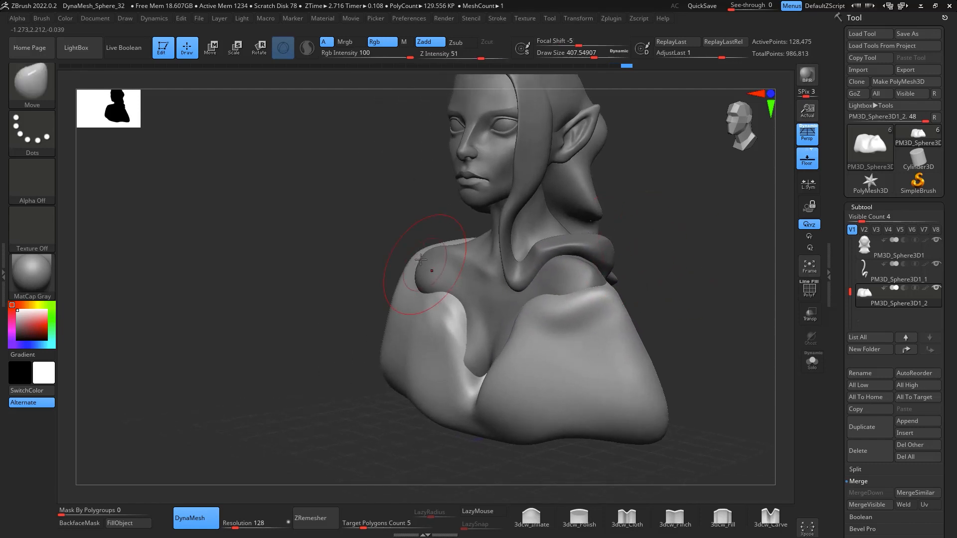
pyautogui.moveTo(623, 279); pyautogui.dragTo(694, 256)
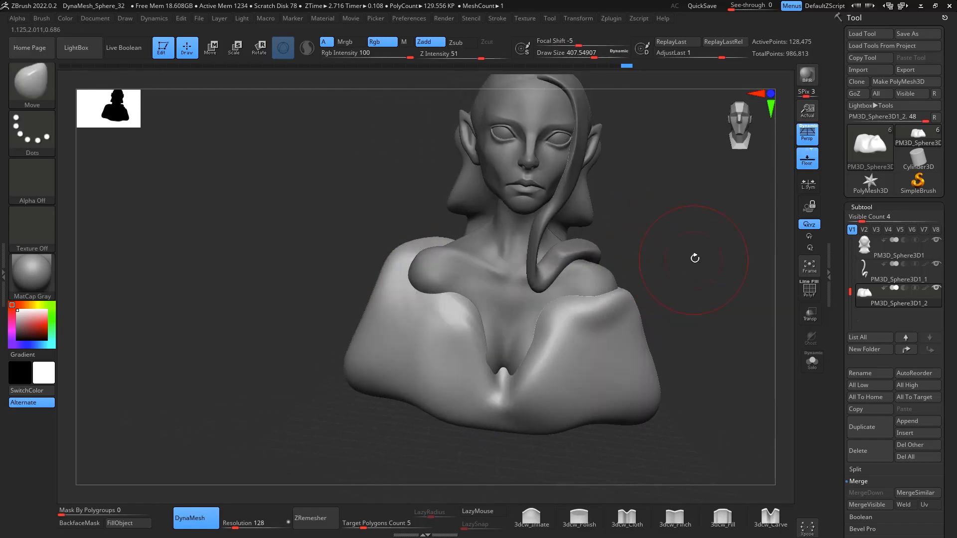
# Smooth the garment over the opposite arm and pull it across that shoulder at a draw size of about 714
pyautogui.press('space')
pyautogui.moveTo(429, 300); pyautogui.dragTo(460, 299)
pyautogui.moveTo(644, 261); pyautogui.dragTo(489, 294)
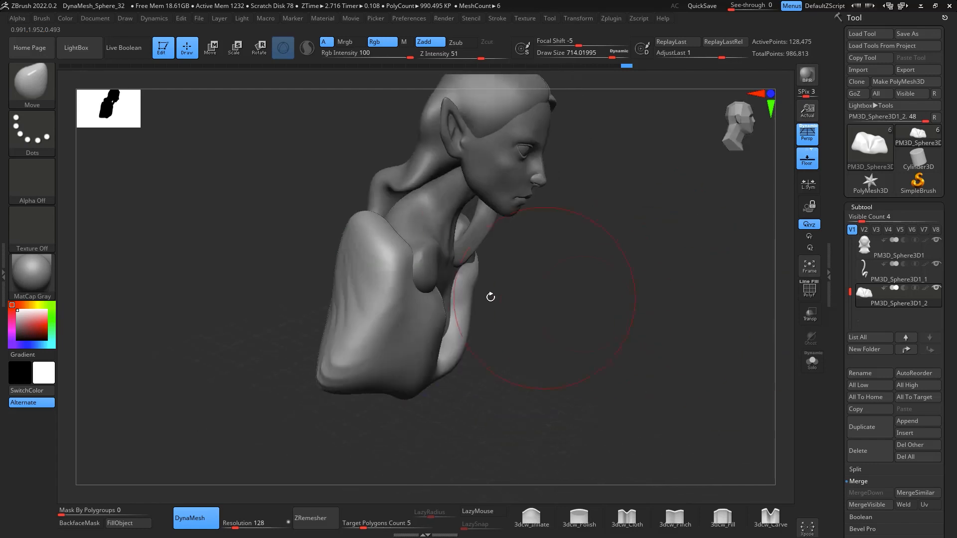
pyautogui.keyDown('shift'); pyautogui.moveTo(340, 302); pyautogui.dragTo(347, 374); pyautogui.keyUp('shift')
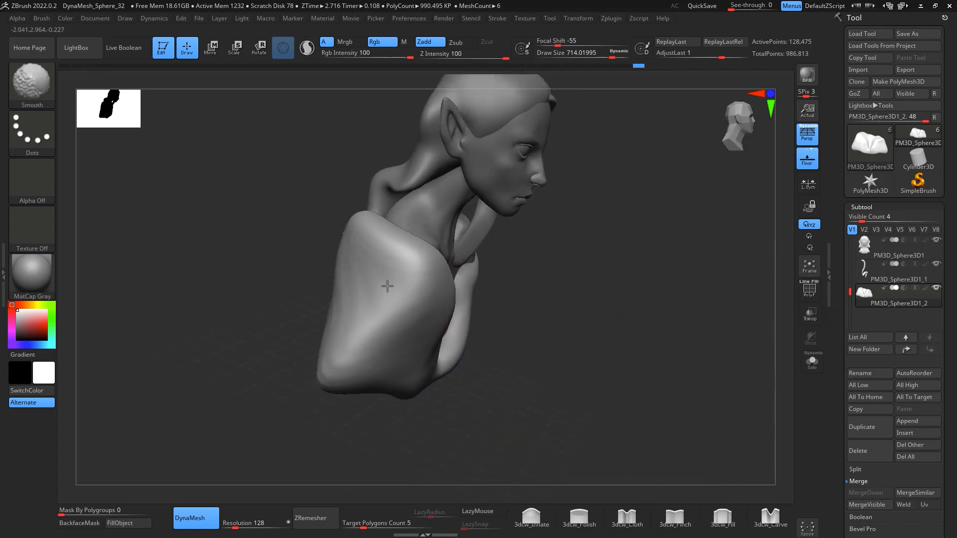
pyautogui.moveTo(640, 285); pyautogui.dragTo(579, 365)
pyautogui.moveTo(373, 241); pyautogui.dragTo(403, 231)
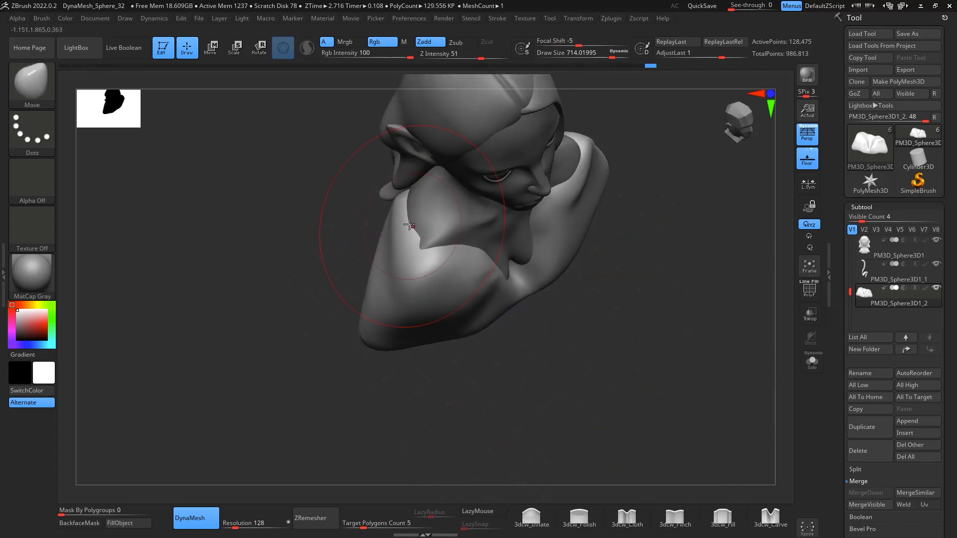
pyautogui.moveTo(579, 458); pyautogui.dragTo(633, 410)
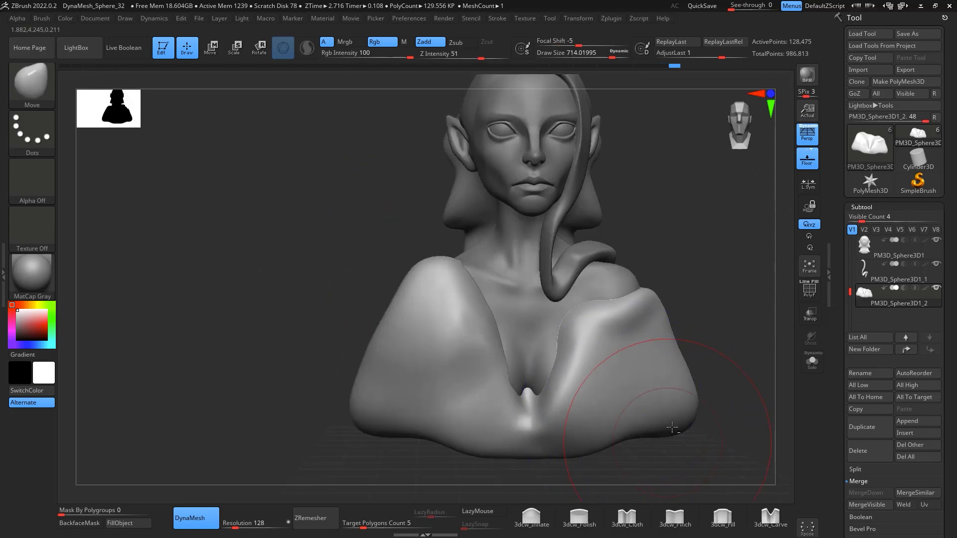
# Shape a sleeve-like fold on the side opposite the strand and overlap the two front halves at the neckline
pyautogui.moveTo(697, 259); pyautogui.dragTo(665, 237)
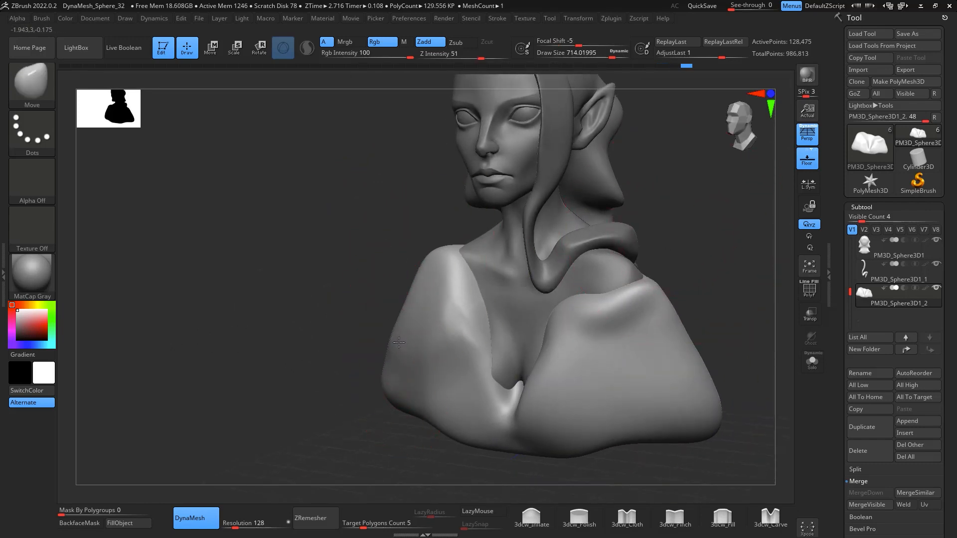
pyautogui.moveTo(421, 360)
pyautogui.mouseDown()
pyautogui.moveTo(442, 353)
pyautogui.moveTo(438, 340)
pyautogui.mouseUp()
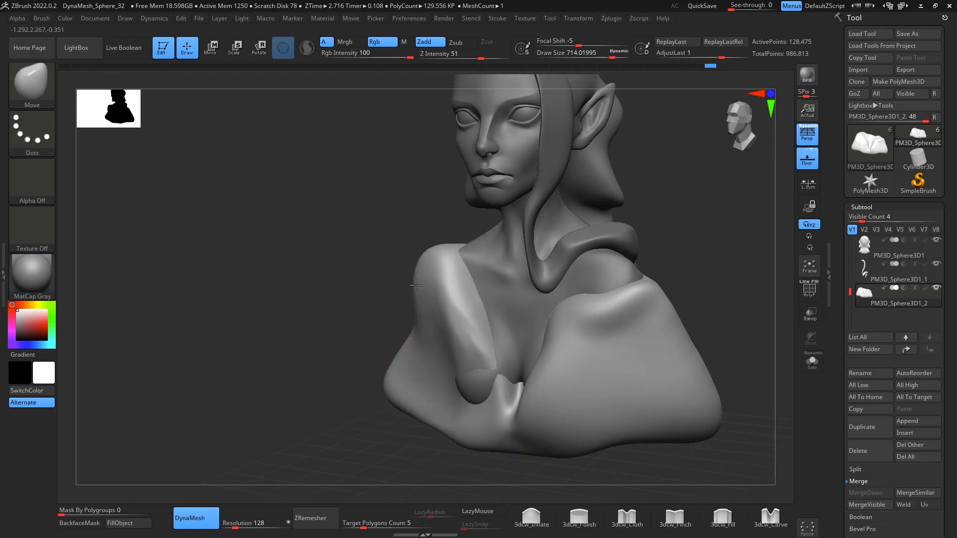
pyautogui.moveTo(415, 285); pyautogui.dragTo(410, 285)
pyautogui.moveTo(442, 381); pyautogui.dragTo(464, 379)
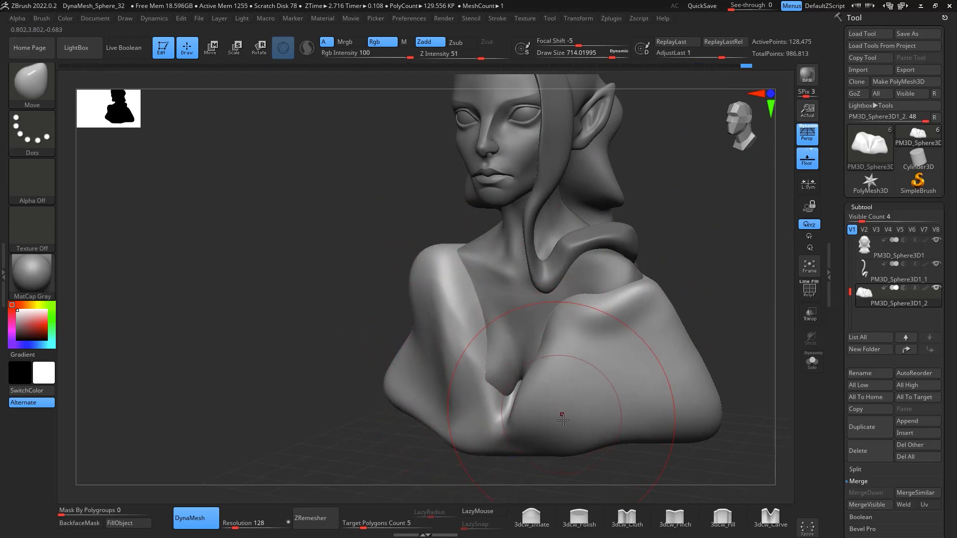
pyautogui.moveTo(558, 410); pyautogui.dragTo(550, 421)
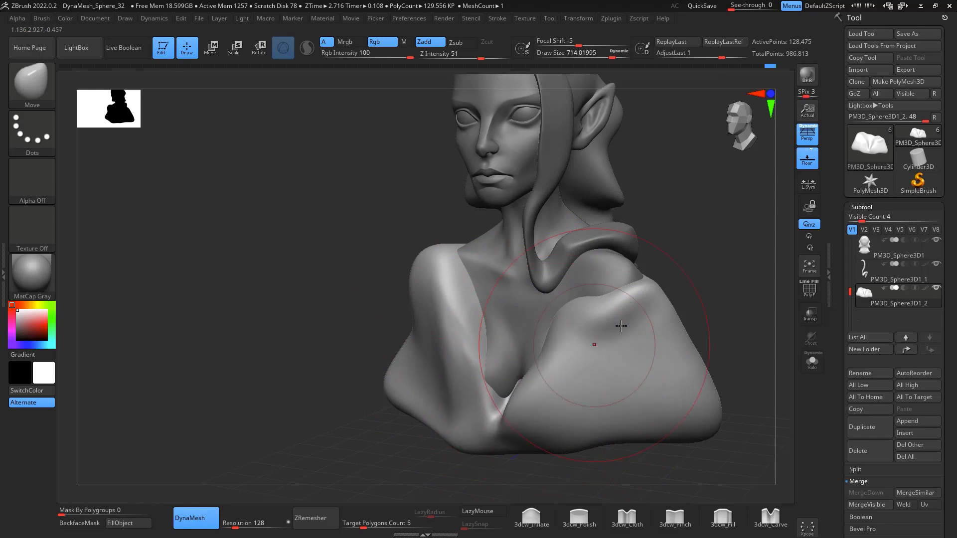
# Widen the garment's strand-side sleeve at its lower outer edge and refine the fold below that shoulder with the Move brush
pyautogui.moveTo(646, 289)
pyautogui.mouseDown()
pyautogui.moveTo(660, 275)
pyautogui.moveTo(686, 282)
pyautogui.moveTo(686, 303)
pyautogui.moveTo(613, 269)
pyautogui.moveTo(485, 335)
pyautogui.mouseUp()
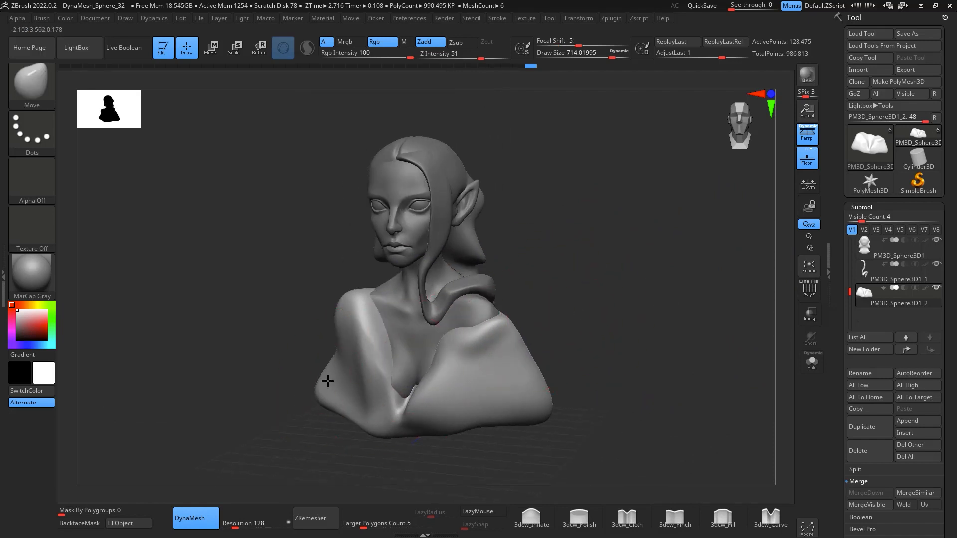
pyautogui.moveTo(556, 316); pyautogui.dragTo(603, 304)
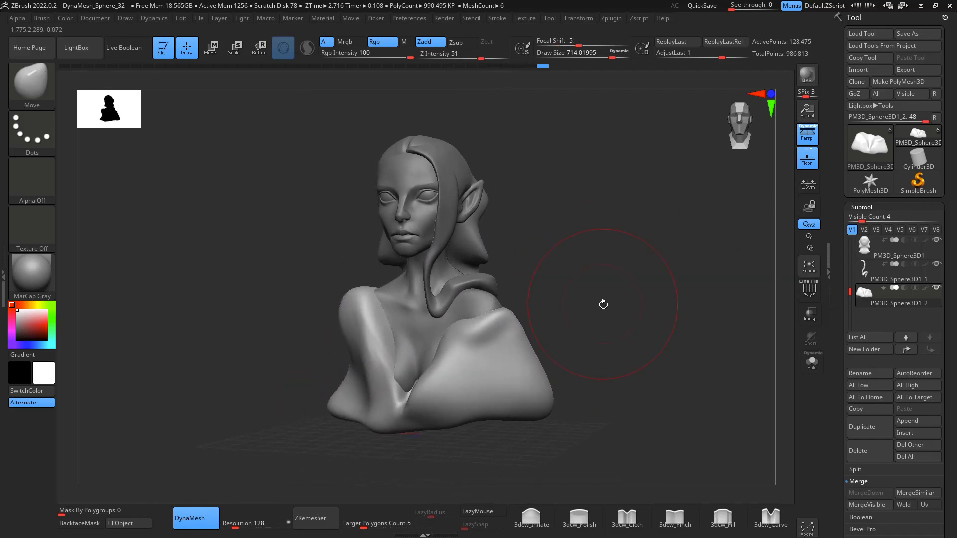
pyautogui.moveTo(504, 387); pyautogui.dragTo(482, 415)
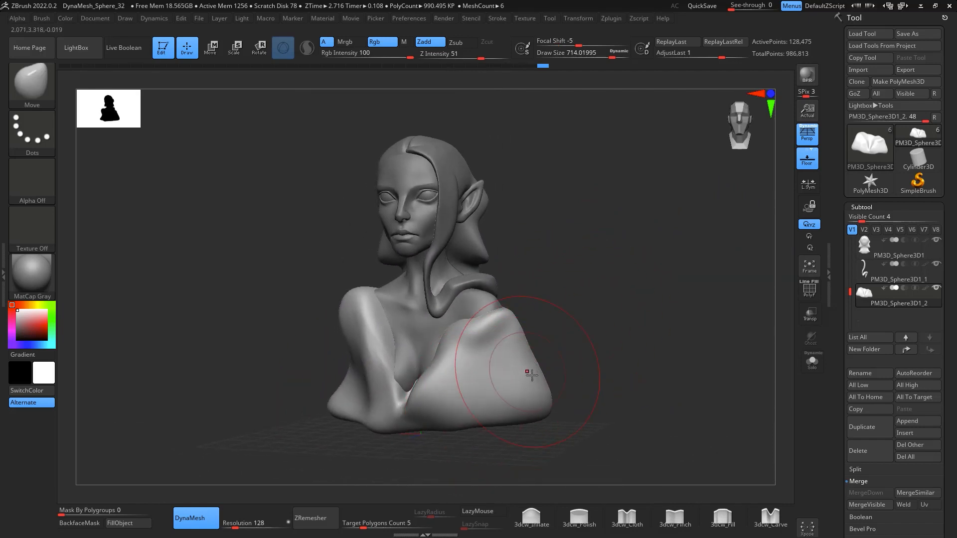
pyautogui.moveTo(537, 390); pyautogui.dragTo(544, 387)
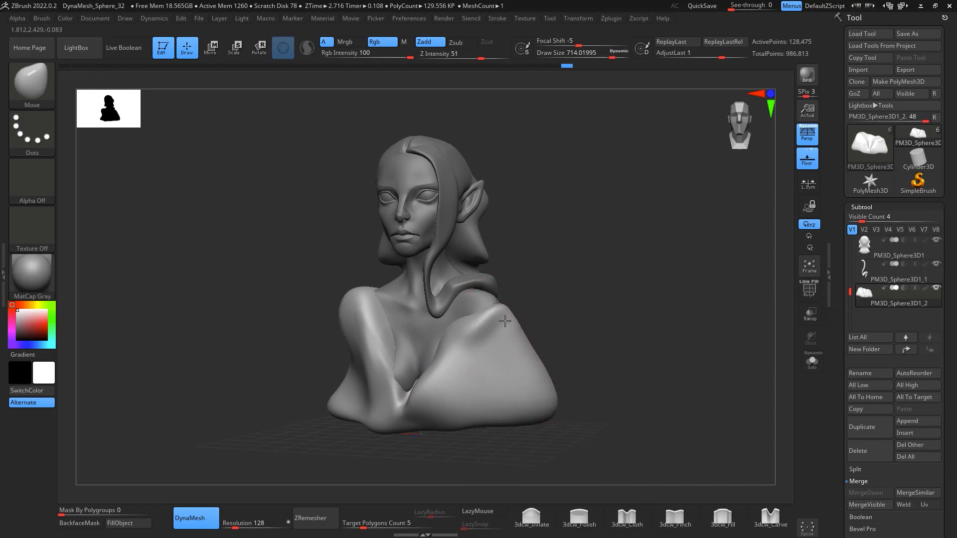
pyautogui.moveTo(505, 321); pyautogui.dragTo(502, 324)
pyautogui.moveTo(574, 308)
pyautogui.mouseDown()
pyautogui.moveTo(620, 306)
pyautogui.moveTo(570, 303)
pyautogui.moveTo(584, 273)
pyautogui.moveTo(587, 297)
pyautogui.mouseUp()
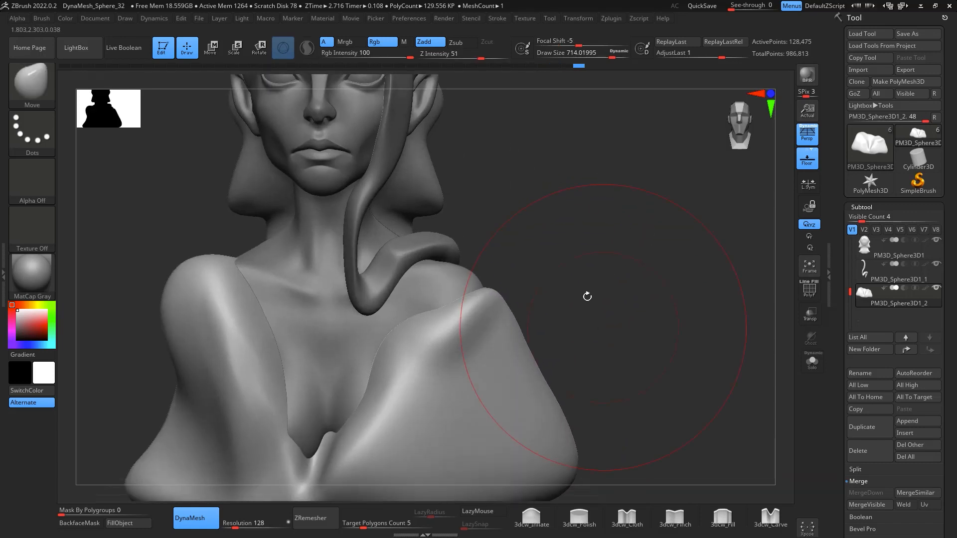
# Show the body through the garment with transparency and examine the coverage from the front, side and below
pyautogui.click(811, 312)
pyautogui.moveTo(674, 316); pyautogui.dragTo(687, 254)
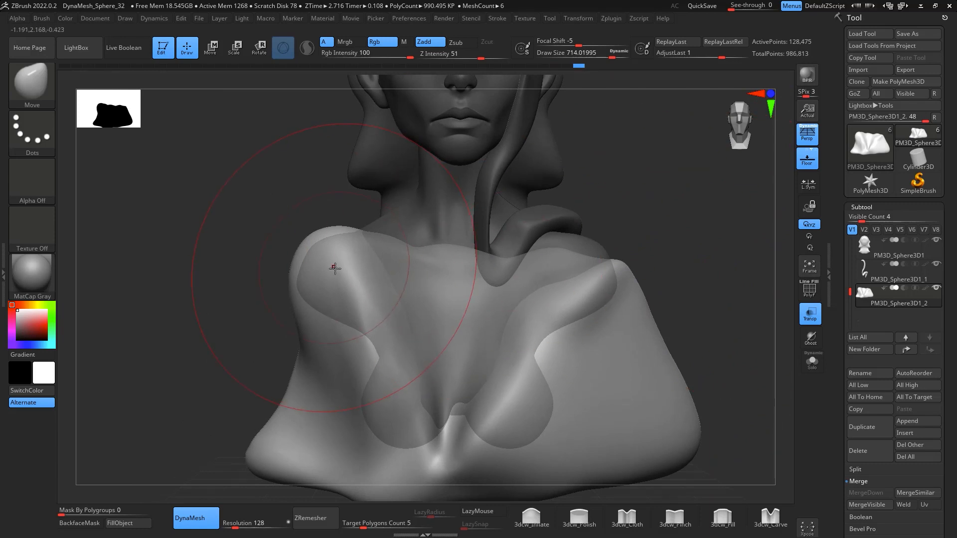
pyautogui.press('space')
pyautogui.moveTo(335, 269)
pyautogui.mouseDown()
pyautogui.moveTo(307, 264)
pyautogui.moveTo(314, 254)
pyautogui.mouseUp()
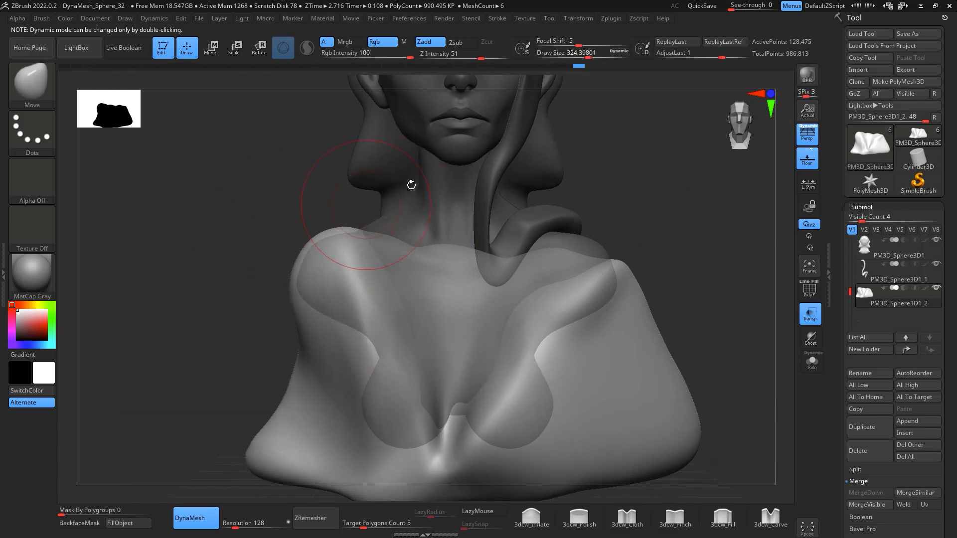
pyautogui.moveTo(690, 253); pyautogui.dragTo(792, 237)
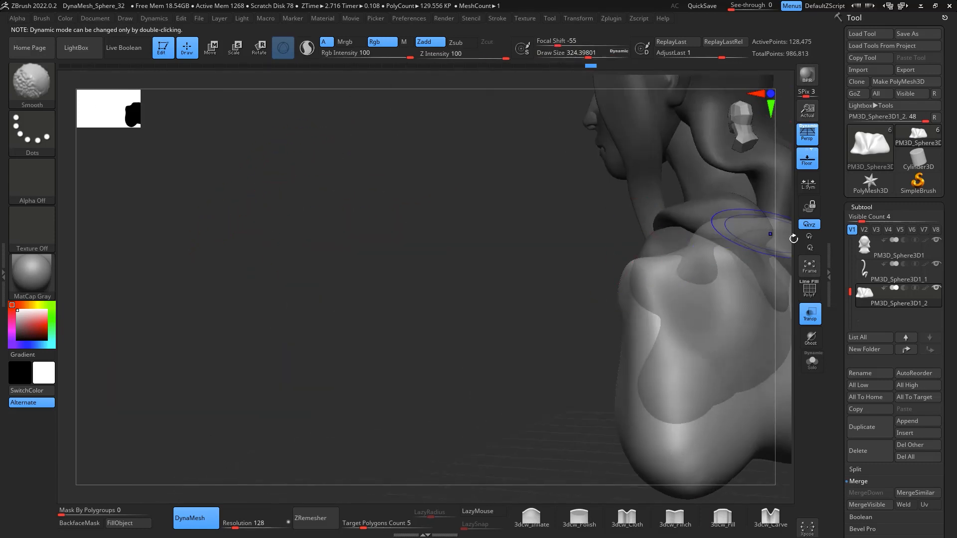
pyautogui.keyDown('alt'); pyautogui.moveTo(788, 286); pyautogui.dragTo(743, 299); pyautogui.keyUp('alt')
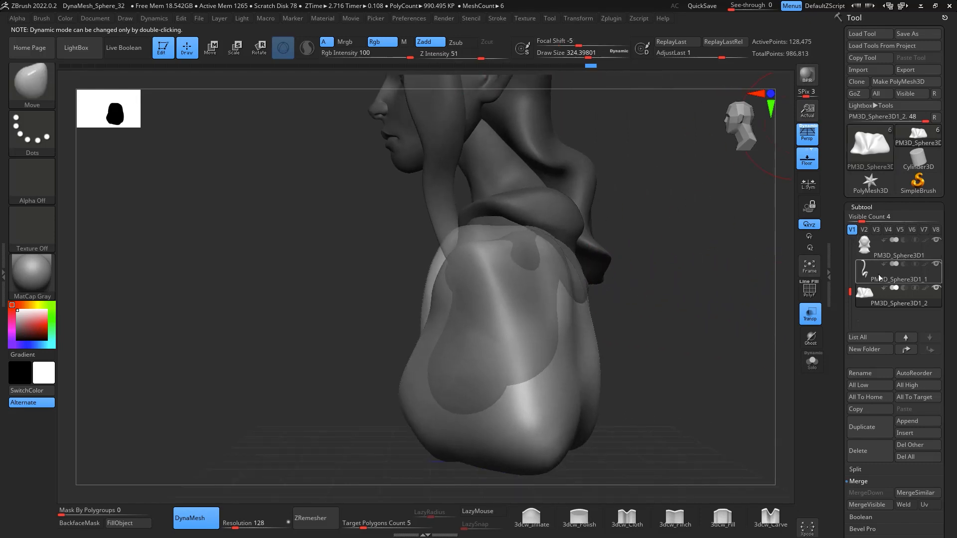
pyautogui.moveTo(660, 293); pyautogui.dragTo(578, 284)
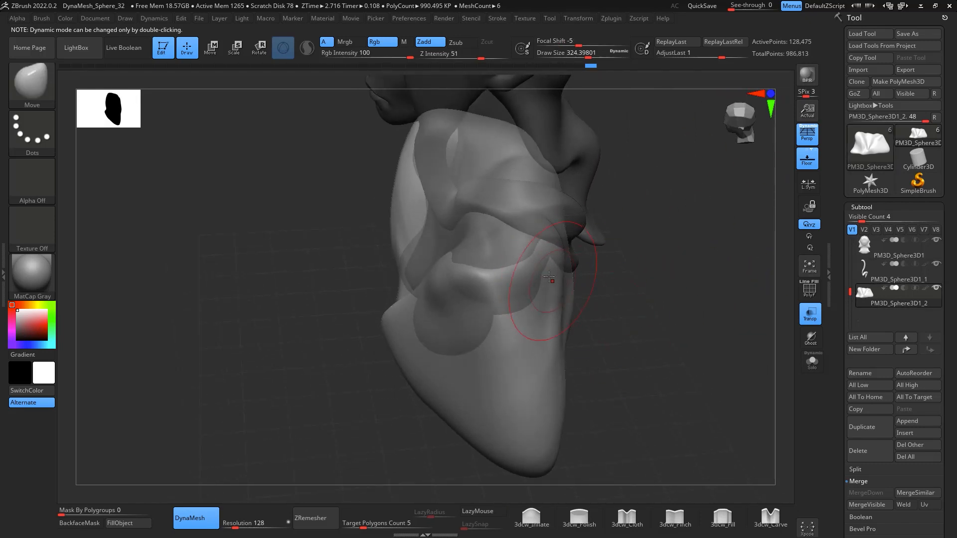
pyautogui.moveTo(594, 230); pyautogui.dragTo(656, 220)
pyautogui.moveTo(690, 277)
pyautogui.mouseDown()
pyautogui.moveTo(736, 244)
pyautogui.moveTo(717, 271)
pyautogui.moveTo(698, 263)
pyautogui.mouseUp()
# Isolate the garment and flatten its underside with the sPolish brush at a draw size of about 500
pyautogui.click(812, 362)
pyautogui.moveTo(753, 334); pyautogui.dragTo(638, 386)
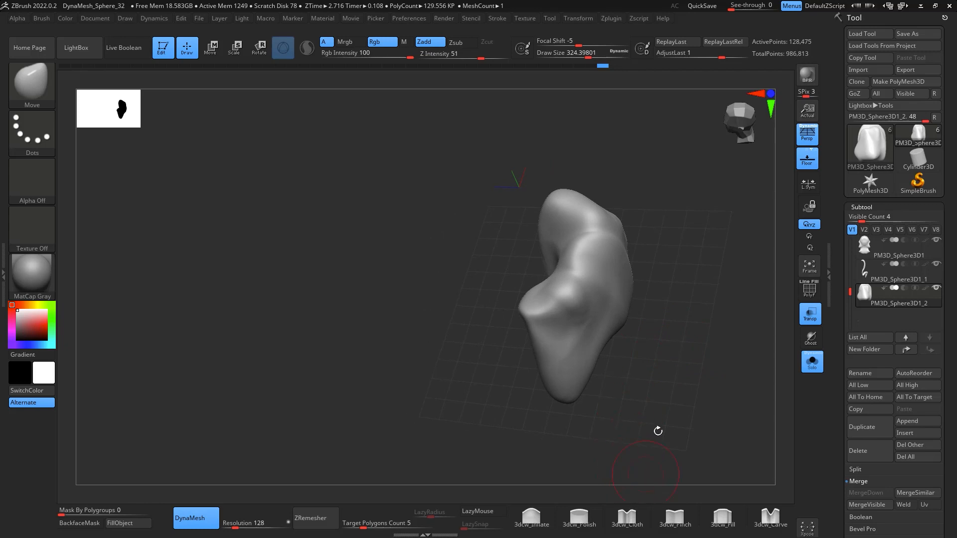
pyautogui.press('shift')
pyautogui.click(579, 517)
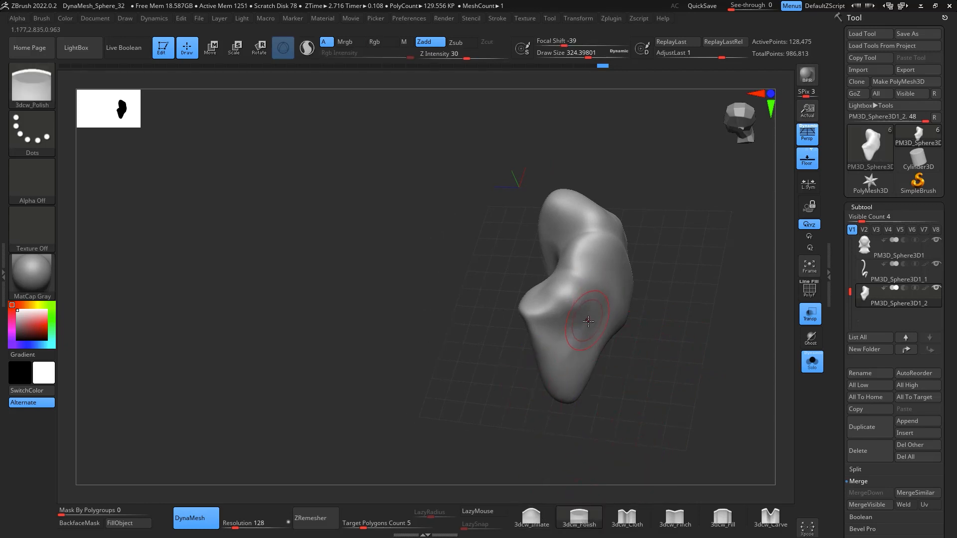
pyautogui.press('b')
pyautogui.press('s')
pyautogui.press('p')
pyautogui.press('space')
pyautogui.moveTo(591, 280); pyautogui.dragTo(585, 279)
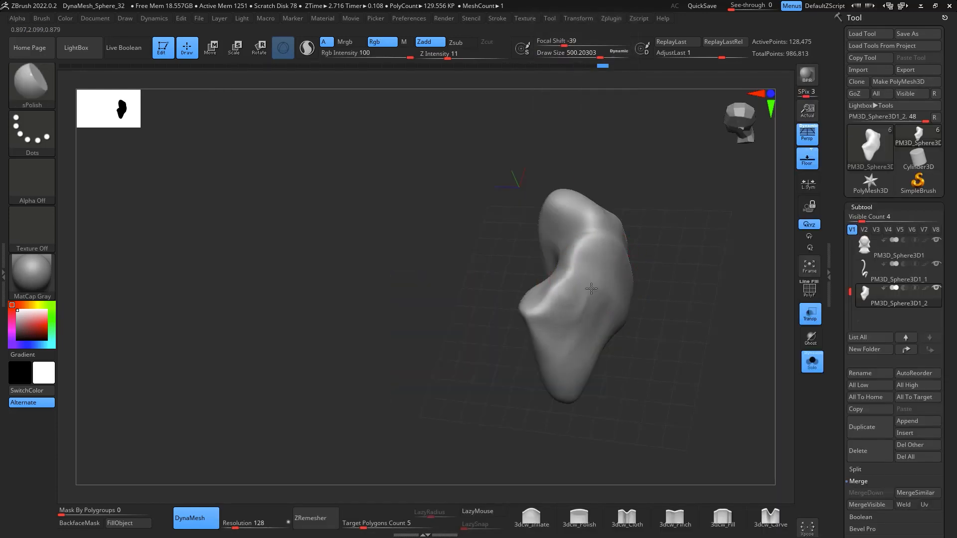
# Remesh the garment with DynaMesh at resolution 128 and smooth its underside at a draw size of about 268
pyautogui.moveTo(592, 240); pyautogui.dragTo(571, 237, button='right')
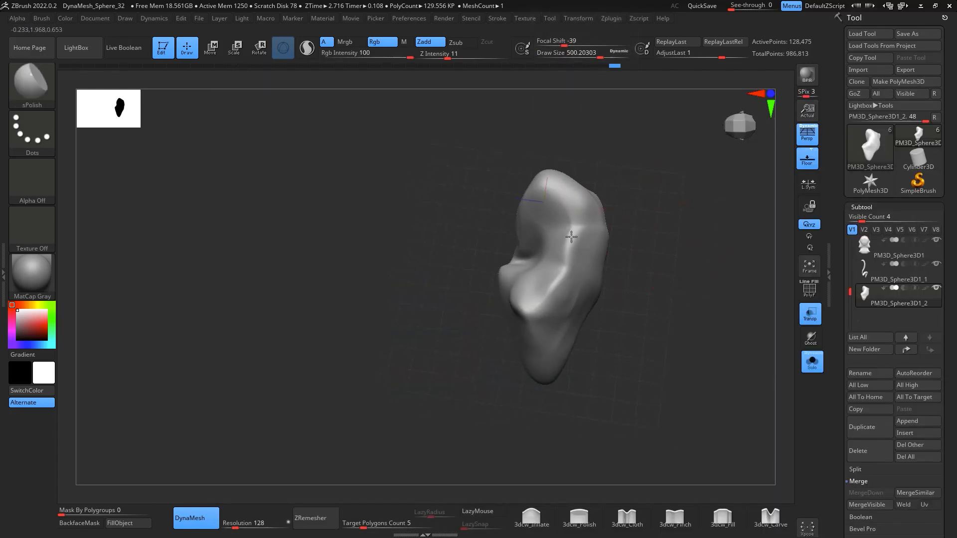
pyautogui.press('space')
pyautogui.moveTo(574, 258); pyautogui.dragTo(564, 252)
pyautogui.moveTo(581, 215); pyautogui.dragTo(675, 250, button='right')
pyautogui.press('shift')
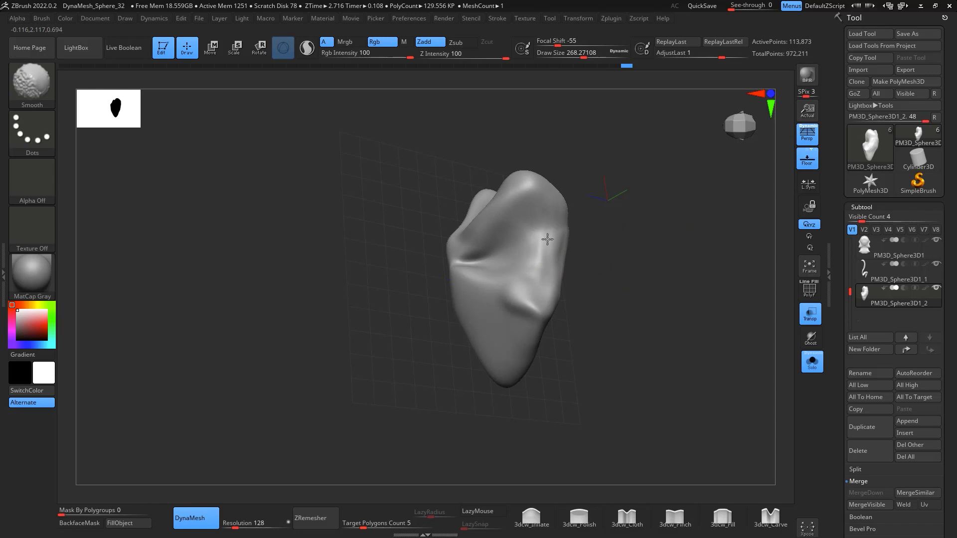
pyautogui.moveTo(550, 280); pyautogui.dragTo(618, 217, button='right')
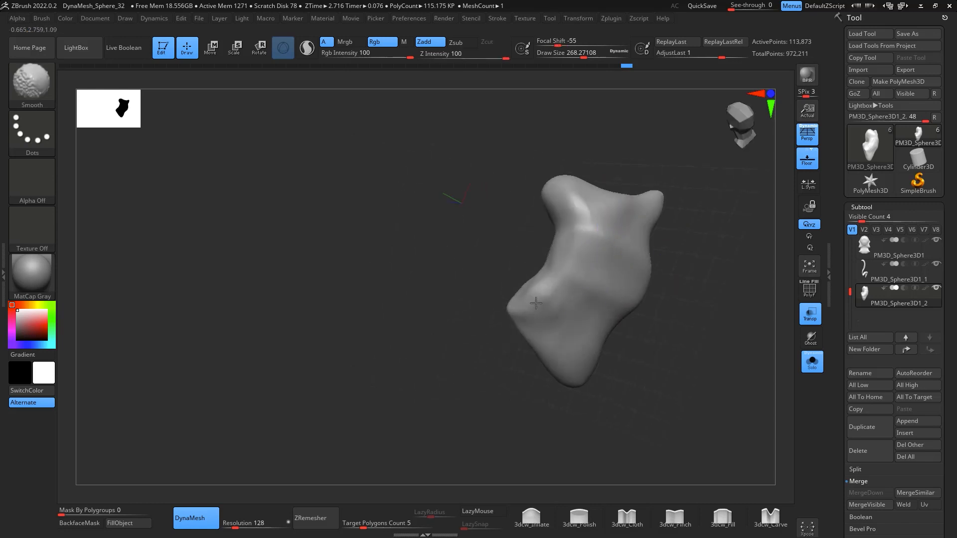
pyautogui.moveTo(626, 265); pyautogui.dragTo(563, 268, button='right')
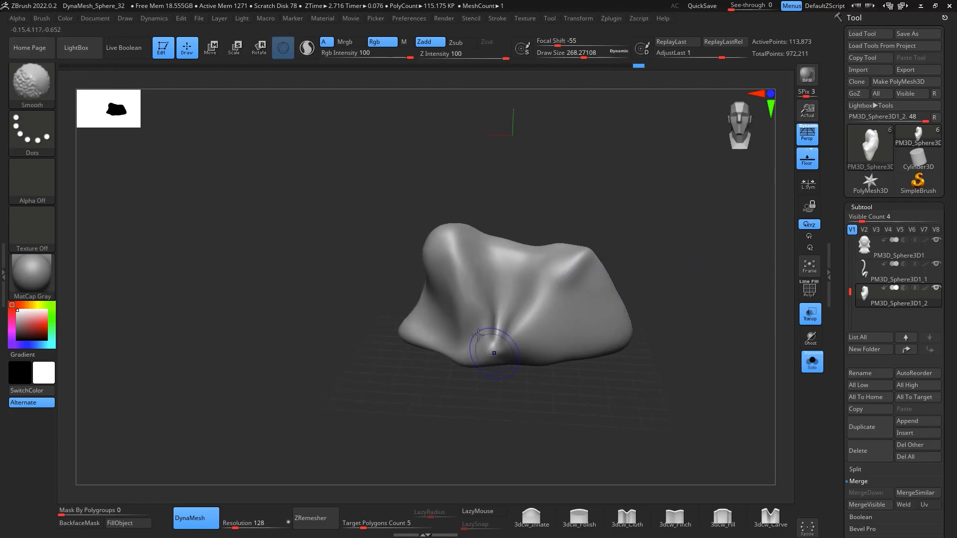
pyautogui.moveTo(696, 329); pyautogui.dragTo(533, 289, button='right')
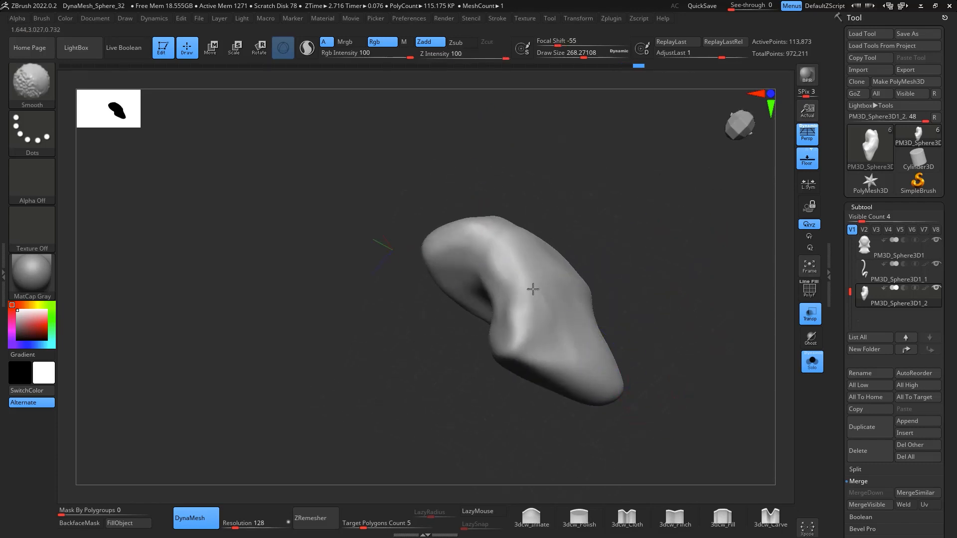
pyautogui.keyDown('shift'); pyautogui.moveTo(574, 289); pyautogui.dragTo(576, 289); pyautogui.keyUp('shift')
pyautogui.moveTo(581, 291)
pyautogui.mouseDown(button='right')
pyautogui.moveTo(701, 297)
pyautogui.moveTo(691, 333)
pyautogui.moveTo(658, 236)
pyautogui.moveTo(655, 294)
pyautogui.moveTo(636, 273)
pyautogui.moveTo(659, 257)
pyautogui.moveTo(617, 364)
pyautogui.mouseUp(button='right')
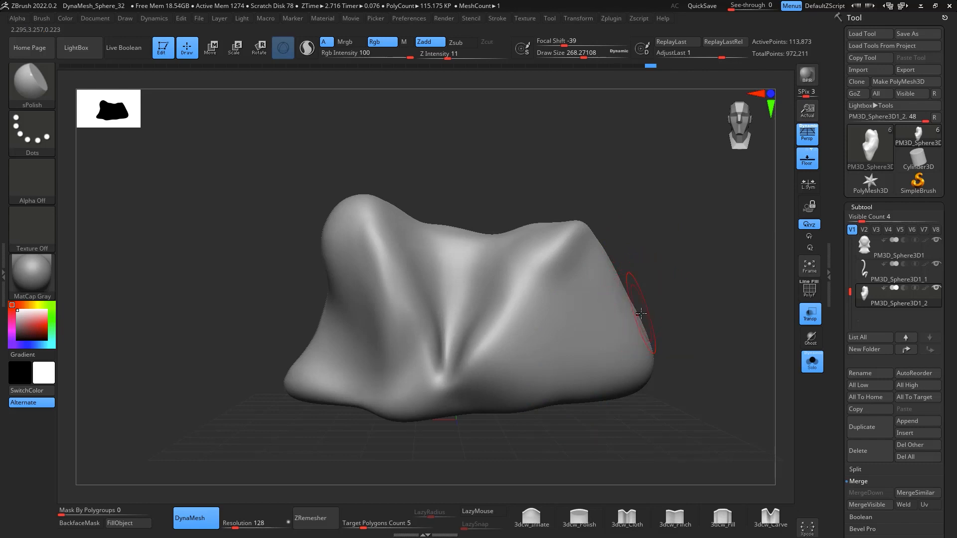
# Mask both front halves of the garment with lasso selections, leaving a V-shaped neckline area unmasked
pyautogui.moveTo(693, 280); pyautogui.dragTo(692, 235)
pyautogui.press('ctrl')
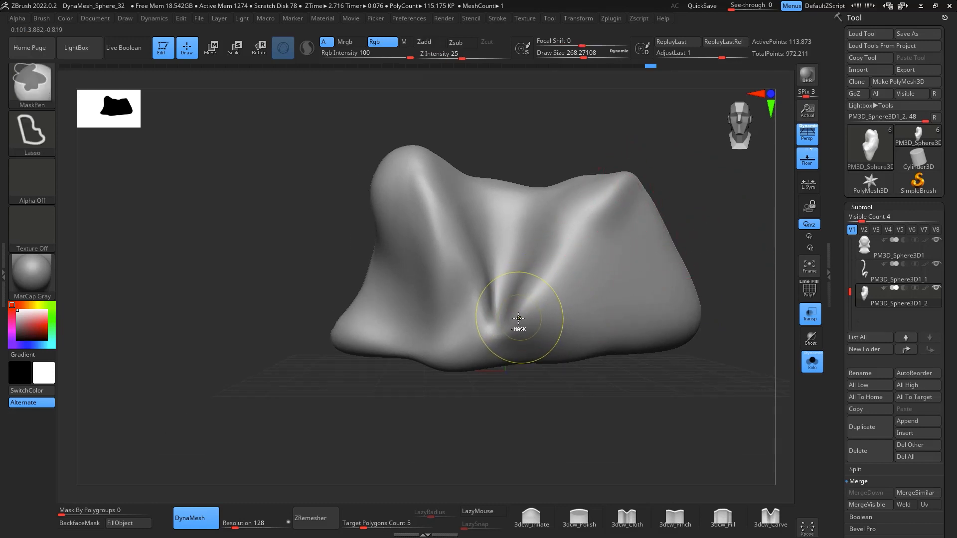
pyautogui.moveTo(532, 302)
pyautogui.keyDown('ctrl'); pyautogui.mouseDown()
pyautogui.moveTo(558, 209)
pyautogui.moveTo(696, 205)
pyautogui.moveTo(746, 377)
pyautogui.moveTo(741, 402)
pyautogui.mouseUp(); pyautogui.keyUp('ctrl')
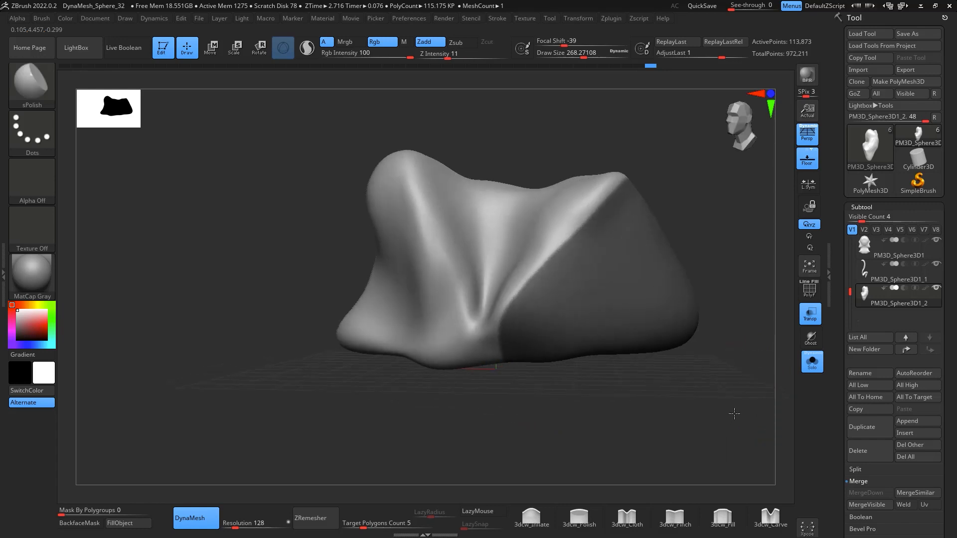
pyautogui.moveTo(471, 279)
pyautogui.keyDown('ctrl'); pyautogui.mouseDown()
pyautogui.moveTo(406, 147)
pyautogui.moveTo(278, 288)
pyautogui.moveTo(252, 421)
pyautogui.mouseUp(); pyautogui.keyUp('ctrl')
pyautogui.moveTo(677, 437); pyautogui.dragTo(645, 437)
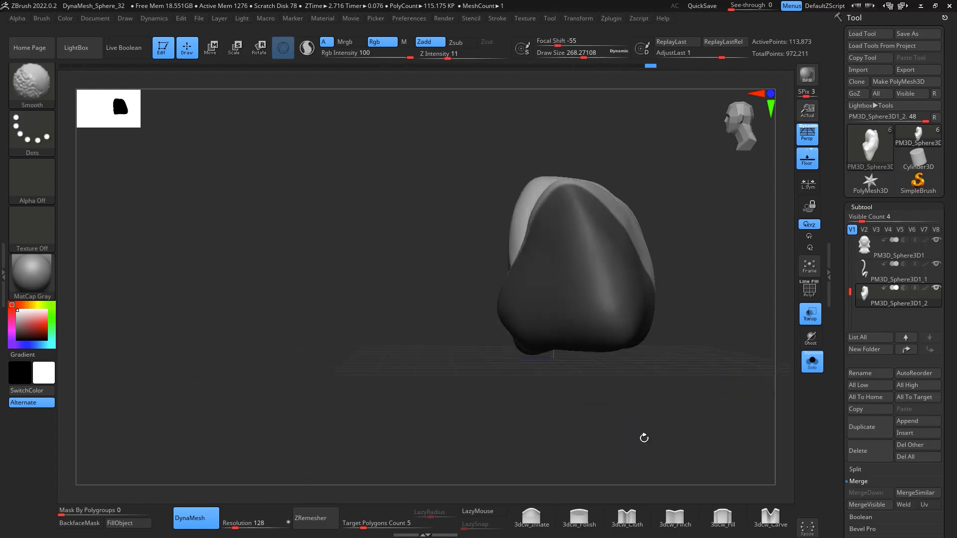
# Extend the lasso mask around the garment's side and back, and unmask its underside and lower rim
pyautogui.moveTo(613, 182)
pyautogui.keyDown('ctrl'); pyautogui.mouseDown()
pyautogui.moveTo(701, 304)
pyautogui.moveTo(653, 413)
pyautogui.mouseUp(); pyautogui.keyUp('ctrl')
pyautogui.moveTo(713, 290)
pyautogui.mouseDown()
pyautogui.moveTo(691, 336)
pyautogui.moveTo(703, 368)
pyautogui.mouseUp()
pyautogui.keyDown('shift'); pyautogui.moveTo(684, 231); pyautogui.dragTo(690, 263); pyautogui.keyUp('shift')
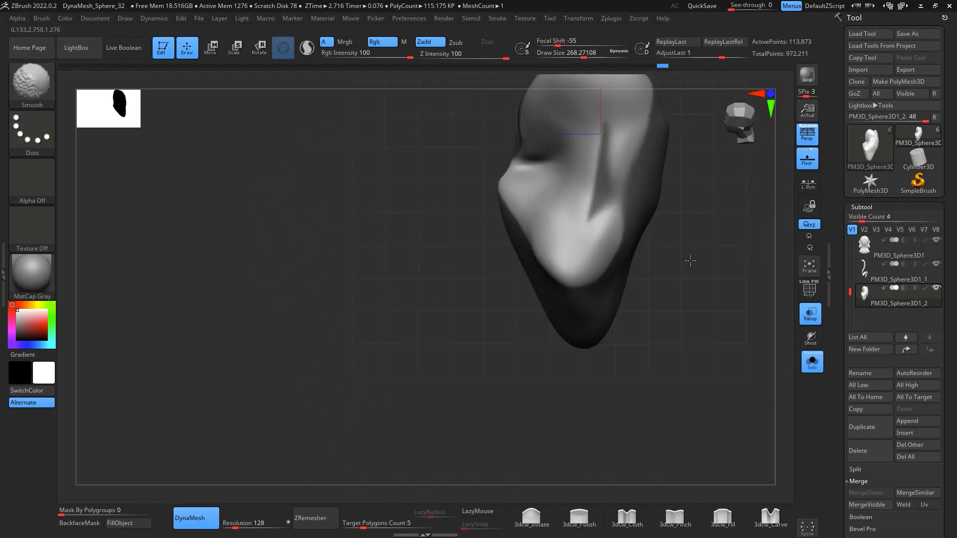
pyautogui.moveTo(574, 140)
pyautogui.keyDown('ctrl'); pyautogui.mouseDown()
pyautogui.moveTo(611, 220)
pyautogui.moveTo(617, 117)
pyautogui.moveTo(620, 125)
pyautogui.mouseUp(); pyautogui.keyUp('ctrl')
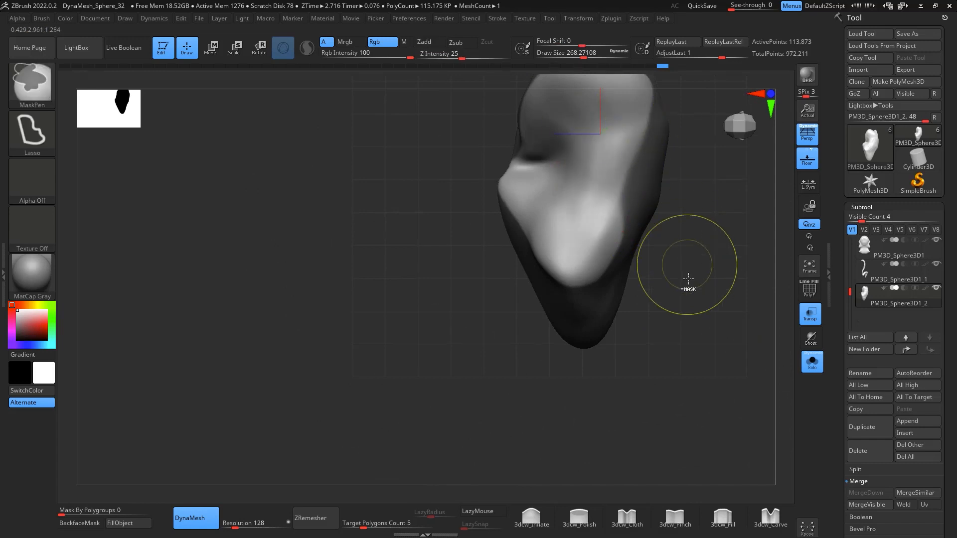
pyautogui.moveTo(683, 274)
pyautogui.keyDown('shift'); pyautogui.mouseDown()
pyautogui.moveTo(704, 220)
pyautogui.moveTo(734, 246)
pyautogui.moveTo(687, 329)
pyautogui.moveTo(688, 246)
pyautogui.moveTo(722, 344)
pyautogui.moveTo(687, 307)
pyautogui.moveTo(691, 387)
pyautogui.mouseUp(); pyautogui.keyUp('shift')
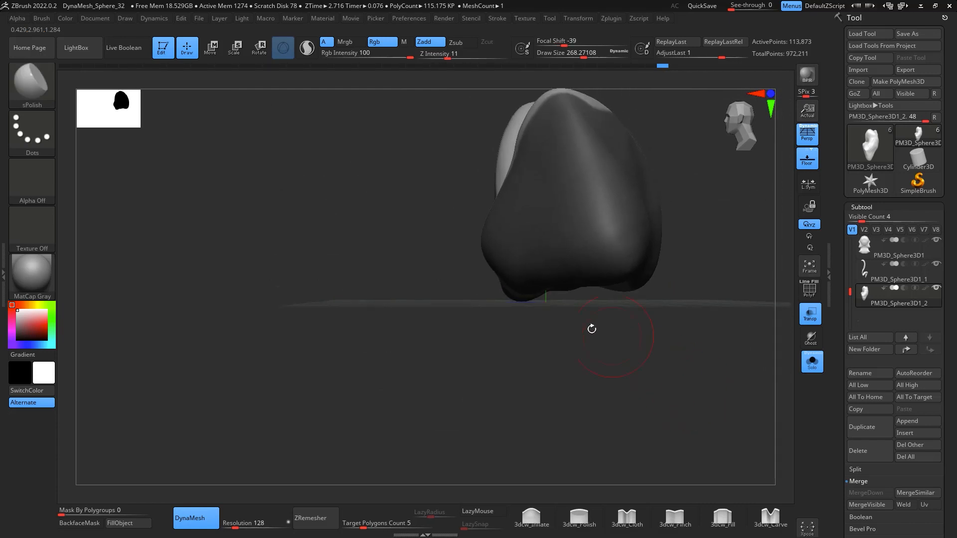
pyautogui.moveTo(486, 353)
pyautogui.keyDown('ctrl'); pyautogui.keyDown('alt'); pyautogui.mouseDown()
pyautogui.moveTo(476, 334)
pyautogui.moveTo(655, 263)
pyautogui.moveTo(714, 369)
pyautogui.moveTo(680, 324)
pyautogui.moveTo(719, 419)
pyautogui.moveTo(686, 409)
pyautogui.moveTo(637, 427)
pyautogui.moveTo(678, 253)
pyautogui.mouseUp(); pyautogui.keyUp('alt'); pyautogui.keyUp('ctrl')
pyautogui.moveTo(664, 420); pyautogui.dragTo(666, 338)
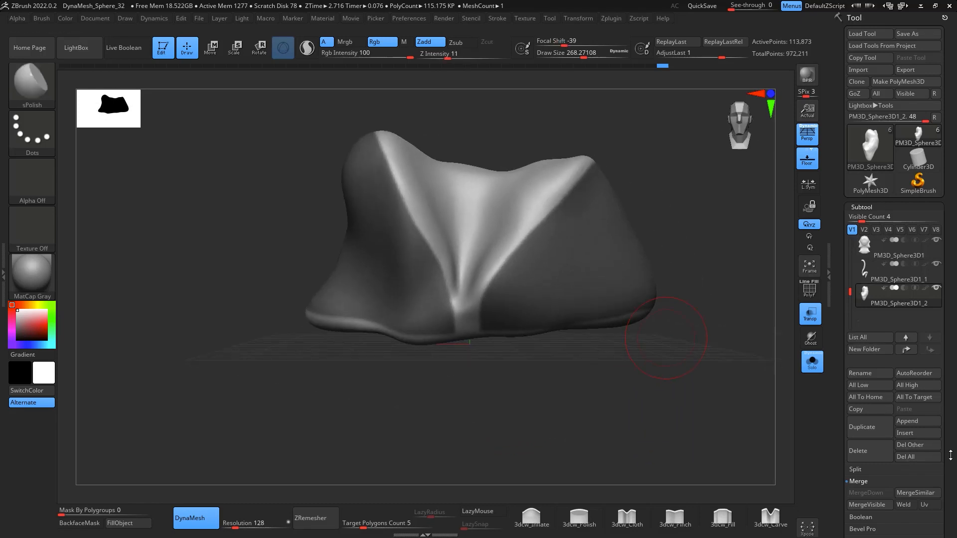
# Extract the masked garment area as a new subtool with a thickness of 0 and accept it
pyautogui.moveTo(950, 455); pyautogui.dragTo(954, 407)
pyautogui.click(865, 495)
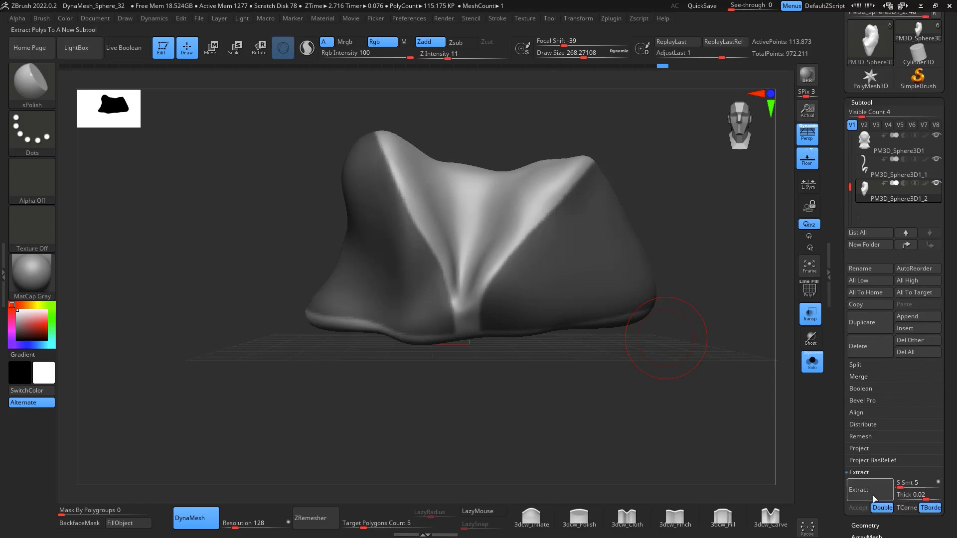
pyautogui.click(921, 494)
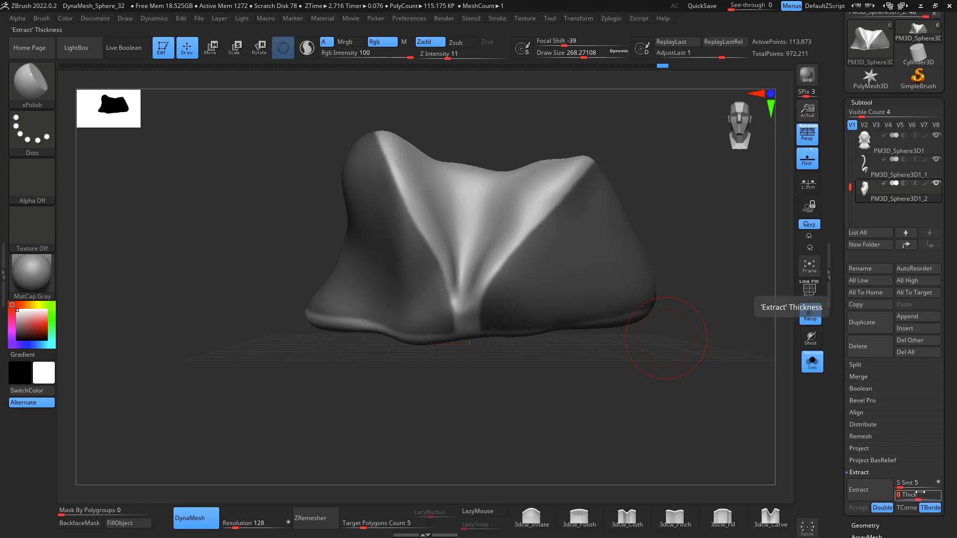
pyautogui.write('0')
pyautogui.press('Return')
pyautogui.click(886, 494)
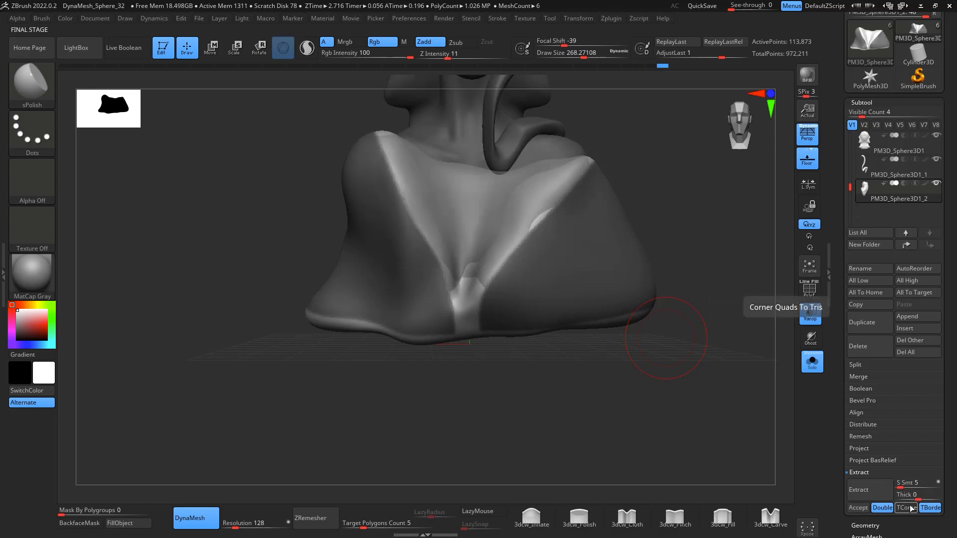
pyautogui.click(861, 508)
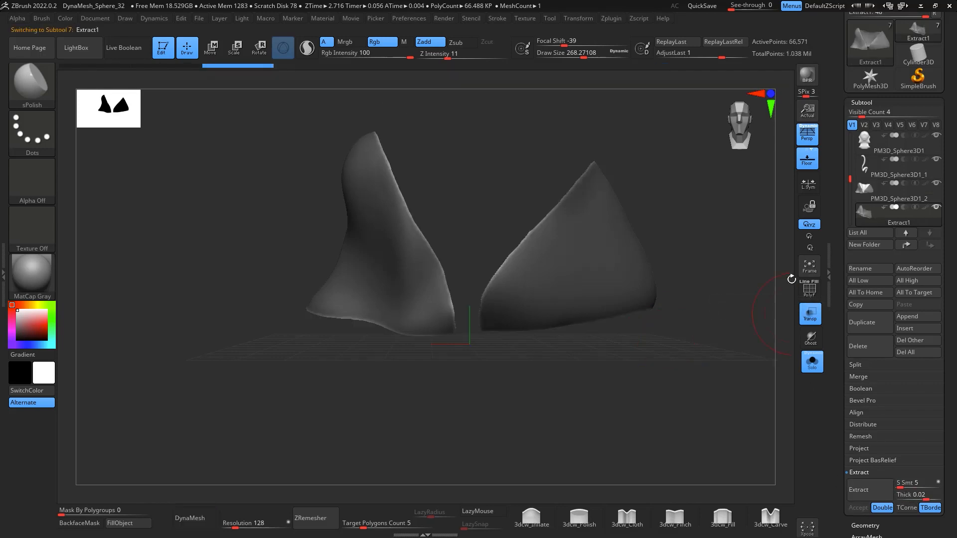
# Show the extracted garment on the bust without isolation or transparency, keeping the original garment subtool hidden
pyautogui.moveTo(748, 427); pyautogui.dragTo(774, 308)
pyautogui.click(818, 365)
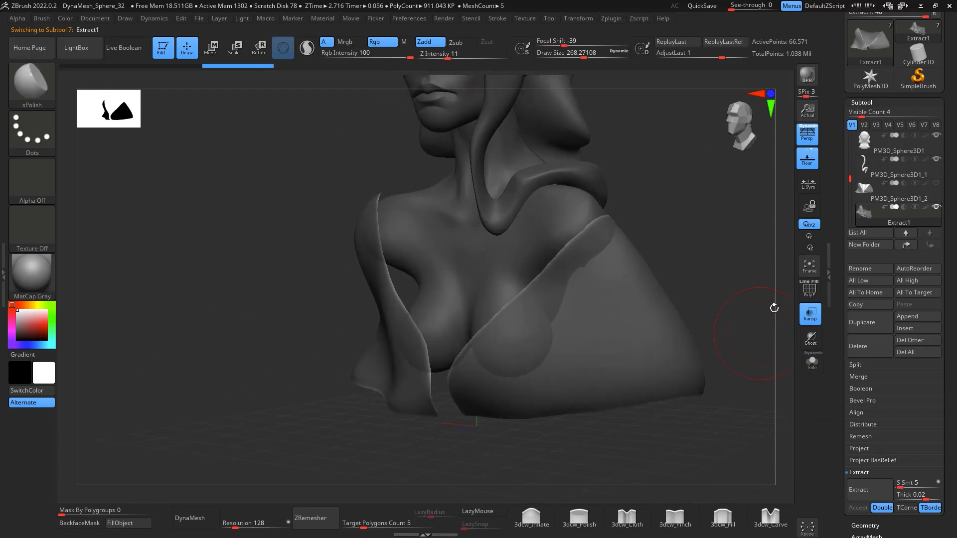
pyautogui.click(810, 314)
pyautogui.moveTo(728, 427)
pyautogui.mouseDown()
pyautogui.moveTo(722, 453)
pyautogui.moveTo(721, 433)
pyautogui.mouseUp()
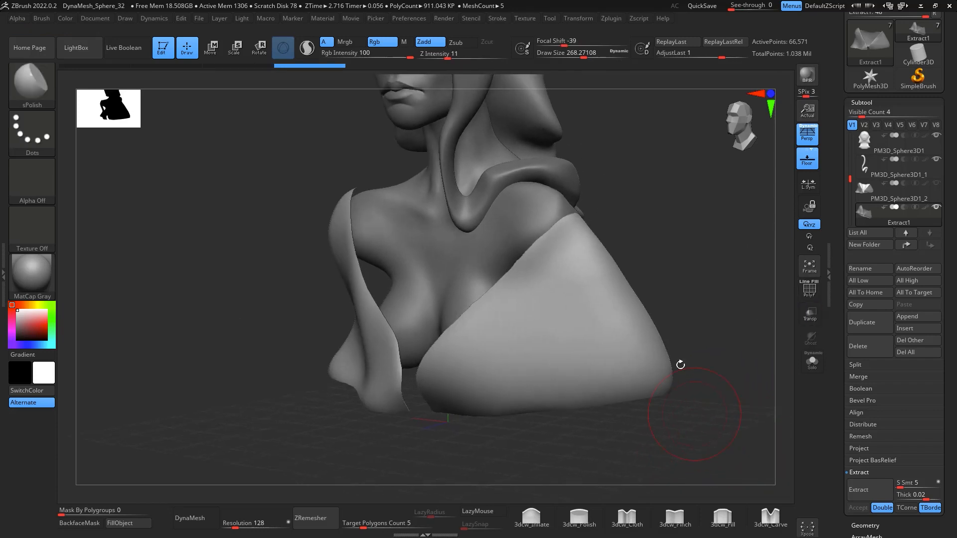
# ZRemesh the extracted garment at a target polygon count of 0.1 and display its polygon wireframe
pyautogui.moveTo(367, 523); pyautogui.dragTo(383, 504)
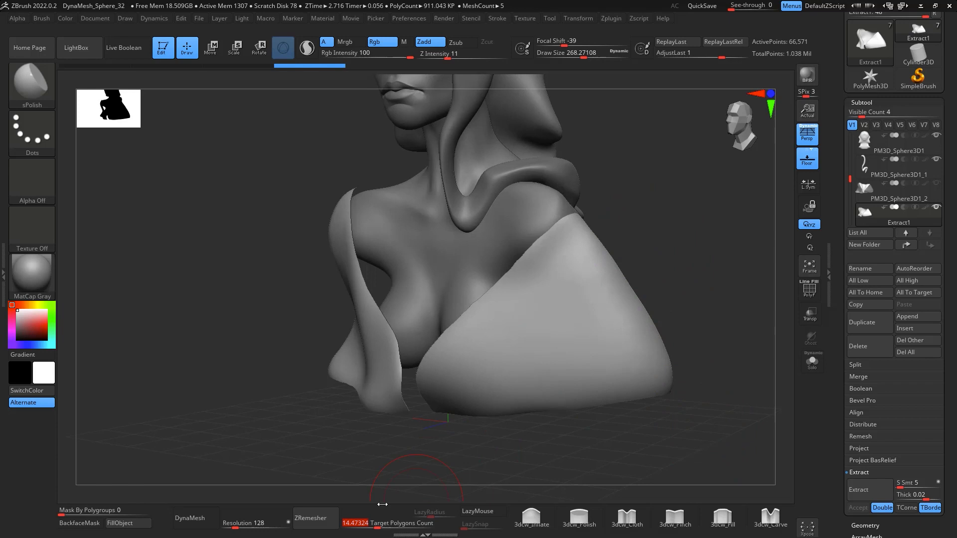
pyautogui.click(324, 519)
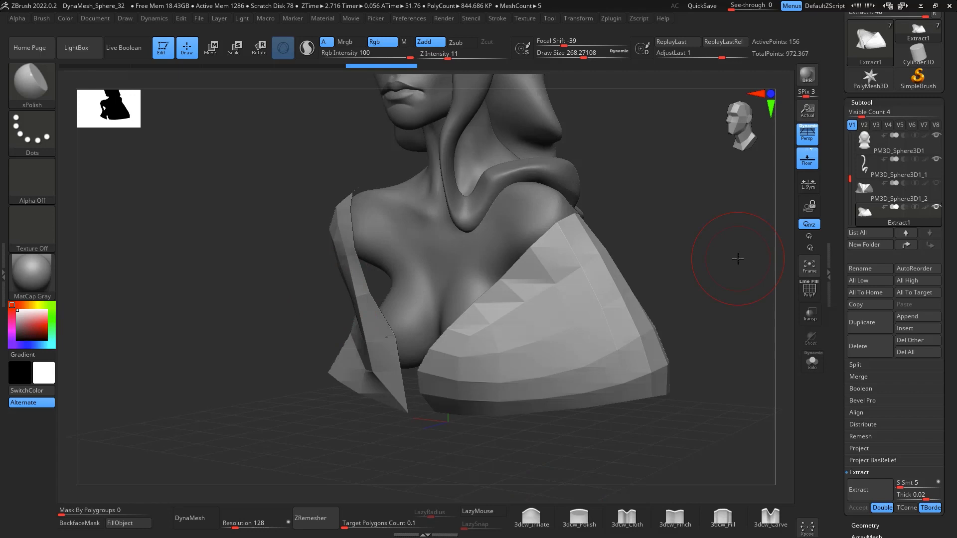
pyautogui.click(812, 295)
pyautogui.moveTo(726, 334); pyautogui.dragTo(747, 295)
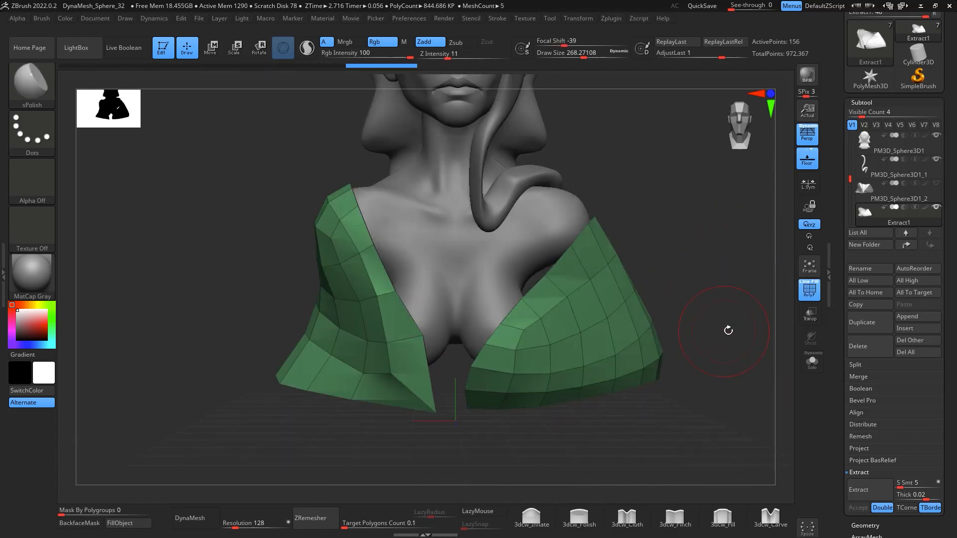
# Turn on double-sided display for the extracted garment's polygons
pyautogui.moveTo(727, 327); pyautogui.dragTo(408, 307)
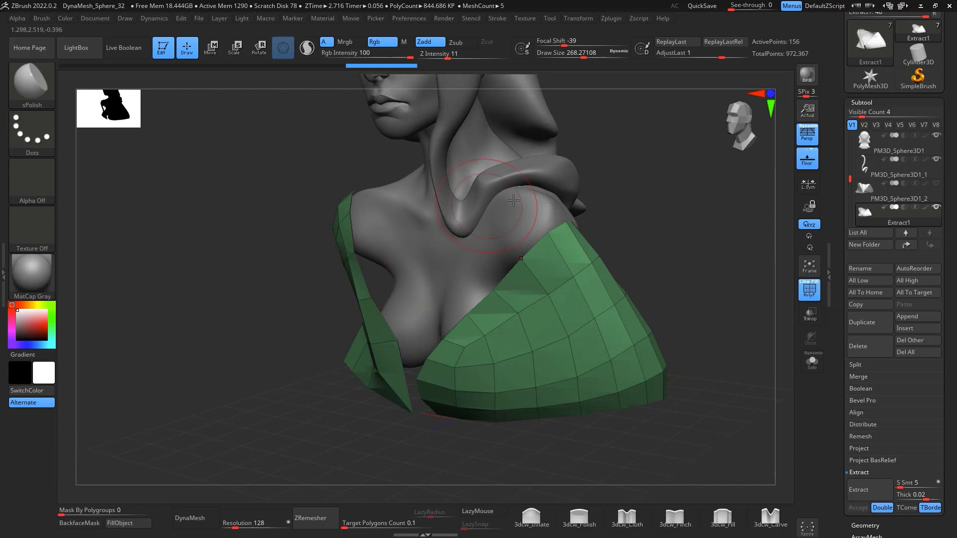
pyautogui.scroll(-10, 930, 439)
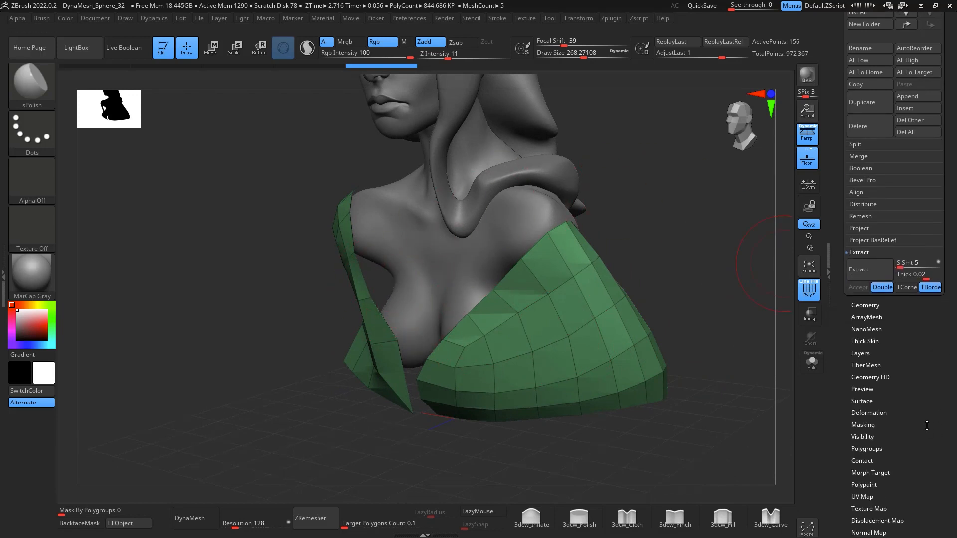
pyautogui.click(867, 438)
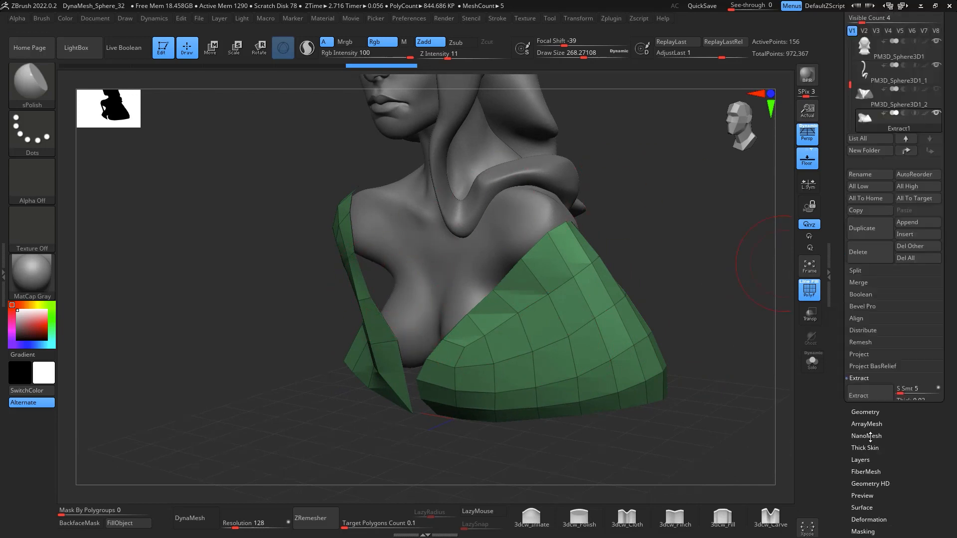
pyautogui.scroll(3, 934, 433)
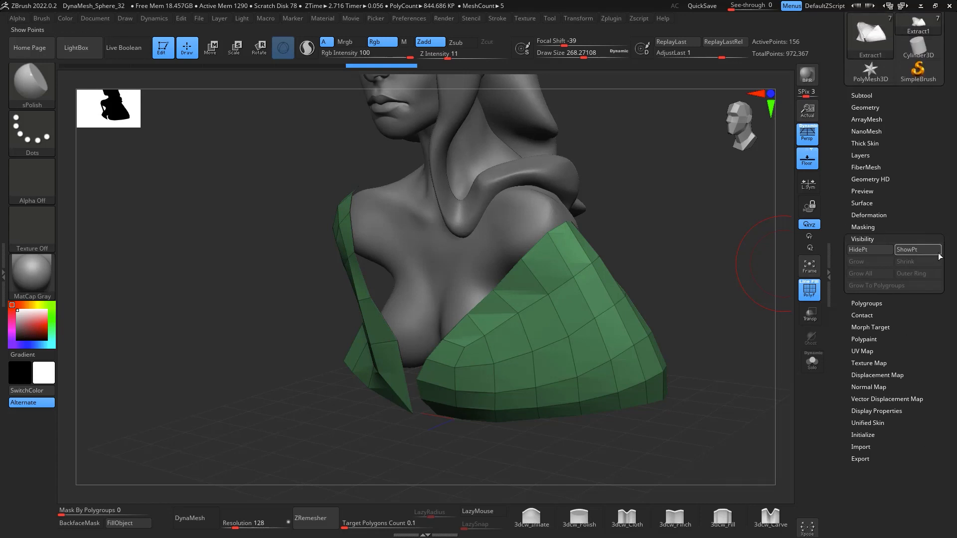
pyautogui.click(883, 413)
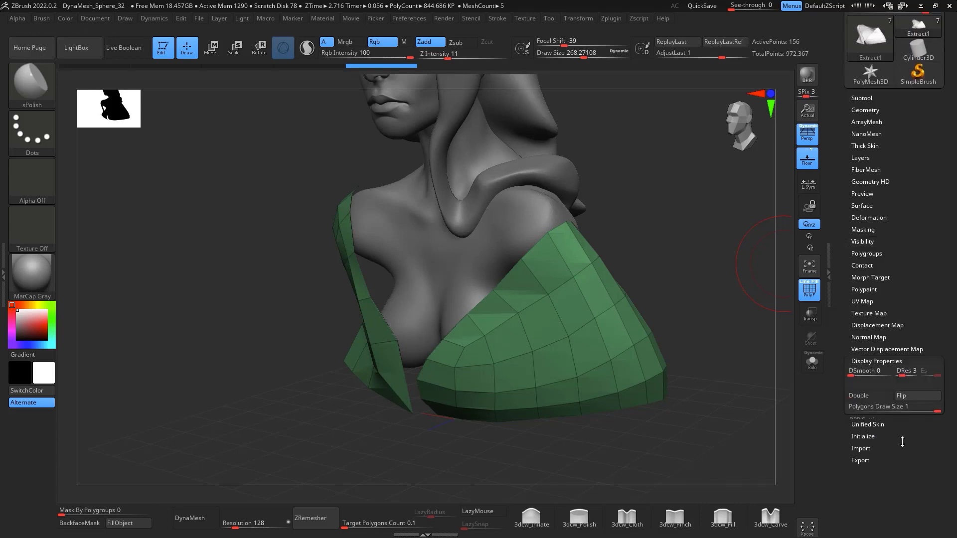
pyautogui.click(877, 396)
# With the Move brush at a draw size of about 476, reshape the garment over the character's right shoulder and chest
pyautogui.moveTo(698, 259)
pyautogui.mouseDown()
pyautogui.moveTo(728, 264)
pyautogui.moveTo(723, 254)
pyautogui.moveTo(741, 307)
pyautogui.moveTo(462, 277)
pyautogui.mouseUp()
pyautogui.press('b')
pyautogui.press('m')
pyautogui.press('v')
pyautogui.press('space')
pyautogui.moveTo(387, 287); pyautogui.dragTo(416, 271)
pyautogui.moveTo(663, 257)
pyautogui.mouseDown()
pyautogui.moveTo(715, 287)
pyautogui.moveTo(710, 294)
pyautogui.mouseUp()
pyautogui.moveTo(405, 325); pyautogui.dragTo(454, 355)
pyautogui.moveTo(414, 448)
pyautogui.mouseDown()
pyautogui.moveTo(444, 449)
pyautogui.moveTo(451, 433)
pyautogui.mouseUp()
pyautogui.moveTo(391, 308); pyautogui.dragTo(369, 299)
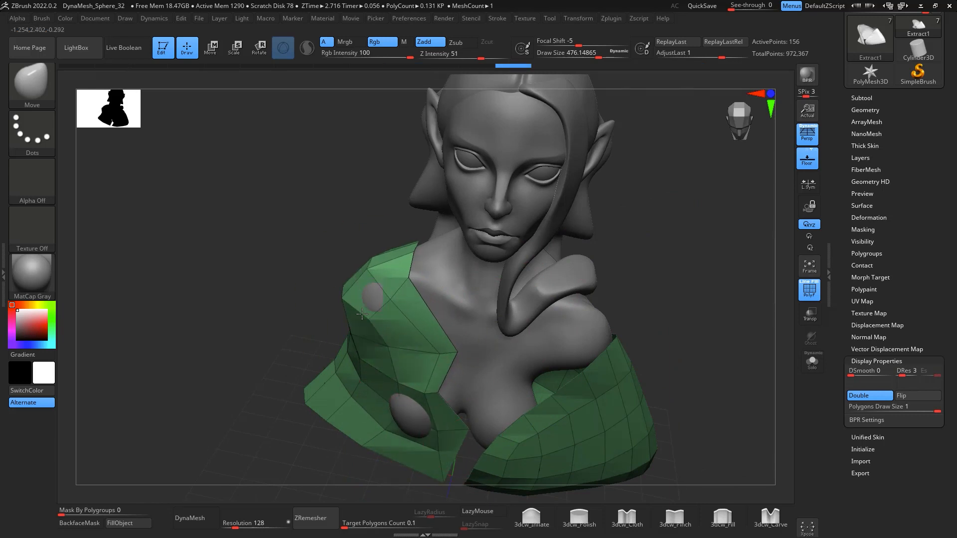
# Pull the right half's front edge toward the chest centre, and straighten its neckline with a draw size of about 167
pyautogui.moveTo(675, 248); pyautogui.dragTo(690, 287)
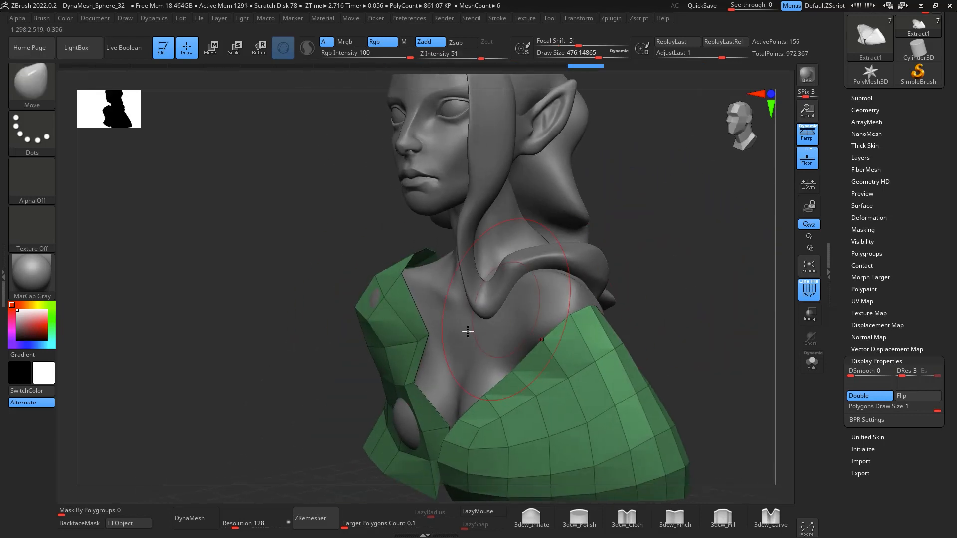
pyautogui.moveTo(640, 309); pyautogui.dragTo(683, 358)
pyautogui.moveTo(442, 397); pyautogui.dragTo(480, 390)
pyautogui.moveTo(665, 308)
pyautogui.mouseDown()
pyautogui.moveTo(722, 255)
pyautogui.moveTo(717, 237)
pyautogui.moveTo(711, 289)
pyautogui.mouseUp()
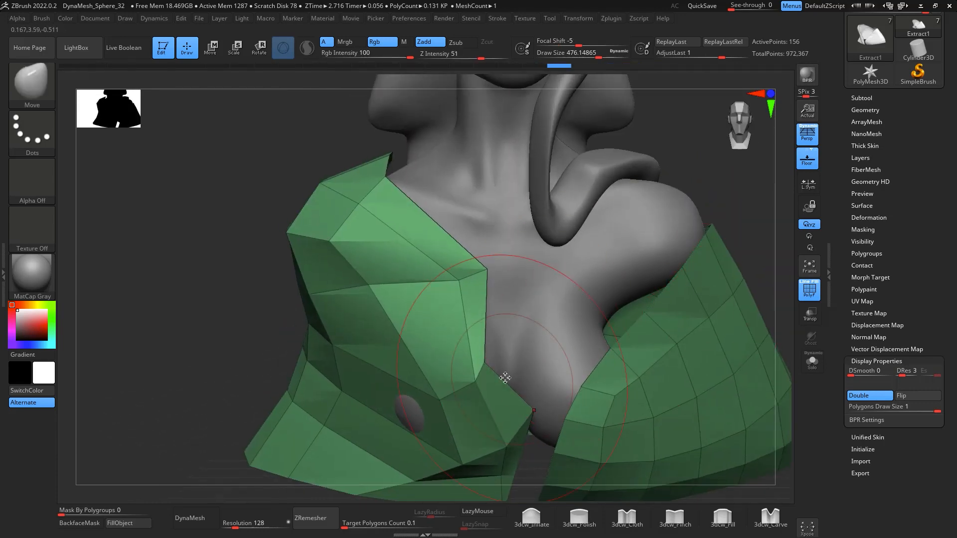
pyautogui.press('space')
pyautogui.moveTo(504, 363)
pyautogui.mouseDown()
pyautogui.moveTo(482, 366)
pyautogui.moveTo(489, 360)
pyautogui.mouseUp()
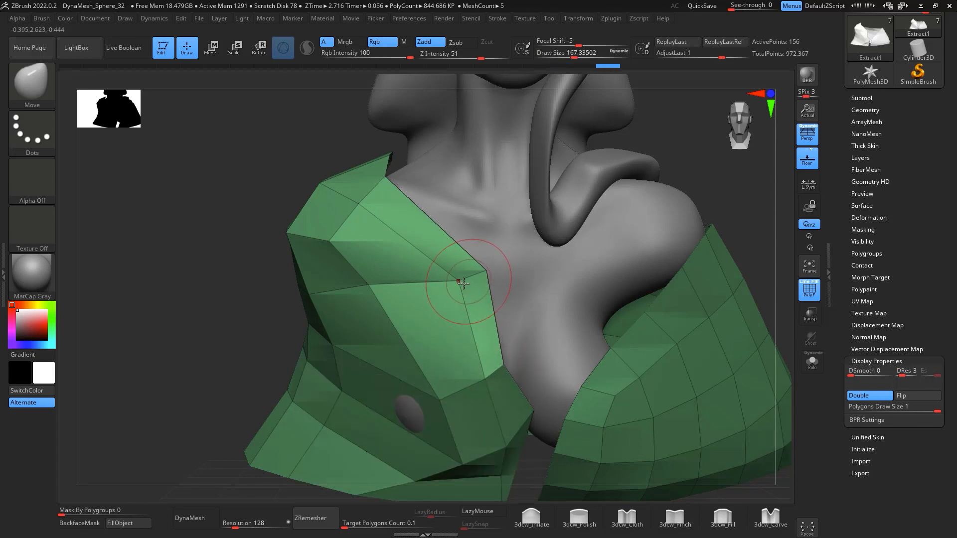
pyautogui.moveTo(459, 279)
pyautogui.mouseDown()
pyautogui.moveTo(441, 300)
pyautogui.moveTo(473, 277)
pyautogui.moveTo(432, 317)
pyautogui.moveTo(462, 303)
pyautogui.mouseUp()
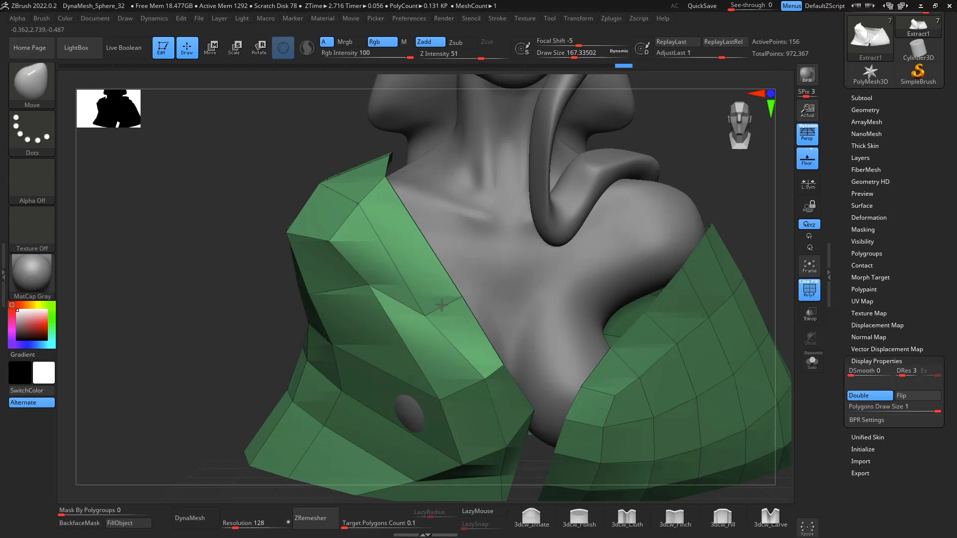
# Pull the garment outward over the character's right breast at a draw size of about 338 to cover the body poking through
pyautogui.press('space')
pyautogui.click(425, 416)
pyautogui.moveTo(429, 365); pyautogui.dragTo(442, 365)
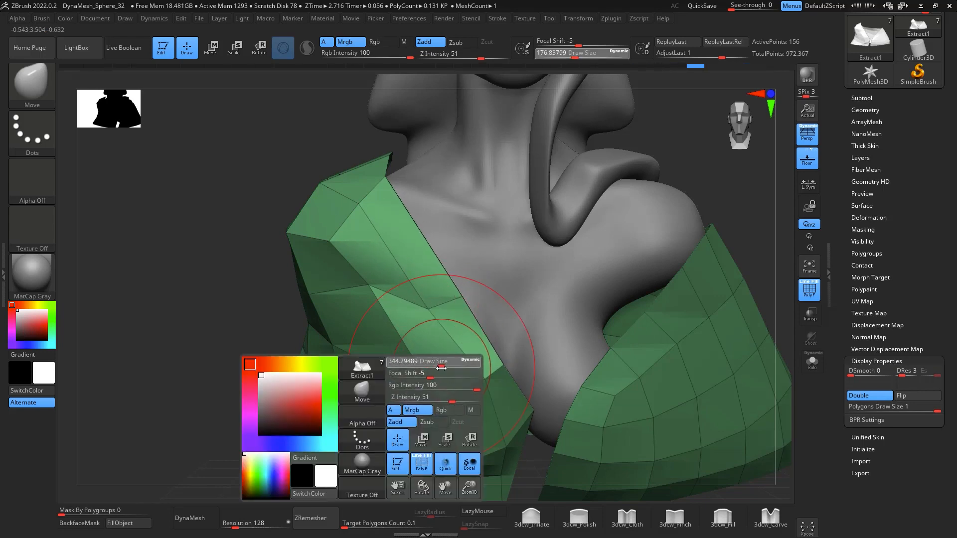
pyautogui.click(447, 412)
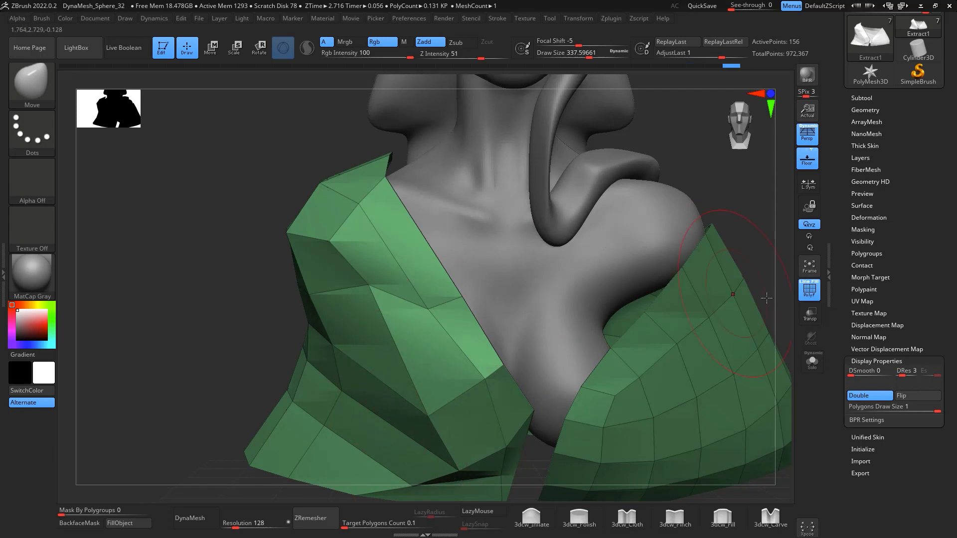
pyautogui.moveTo(766, 297)
pyautogui.mouseDown()
pyautogui.moveTo(778, 227)
pyautogui.moveTo(764, 205)
pyautogui.moveTo(693, 225)
pyautogui.mouseUp()
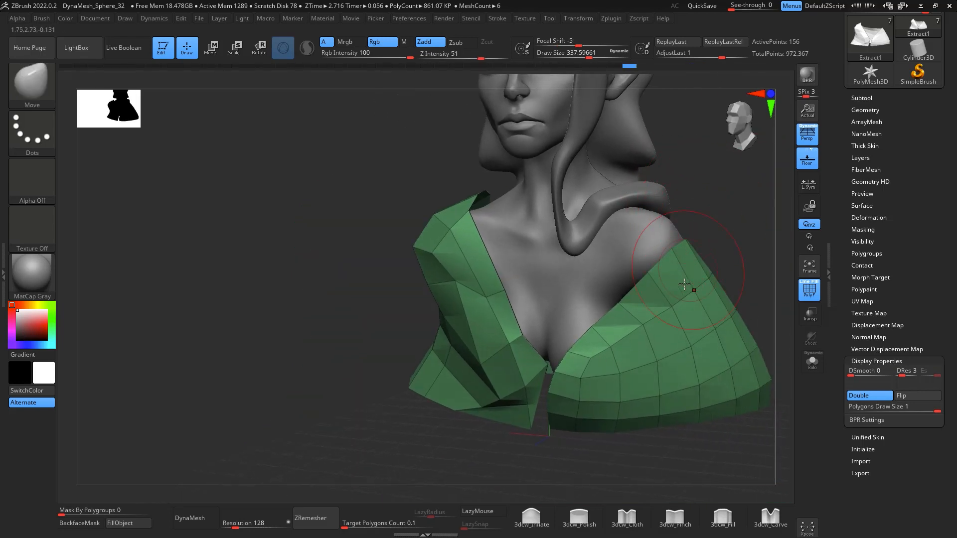
# Raise the garment's upper edge over the character's left shoulder and breast with the Move brush at a draw size of about 228
pyautogui.press('space')
pyautogui.moveTo(662, 285); pyautogui.dragTo(654, 279)
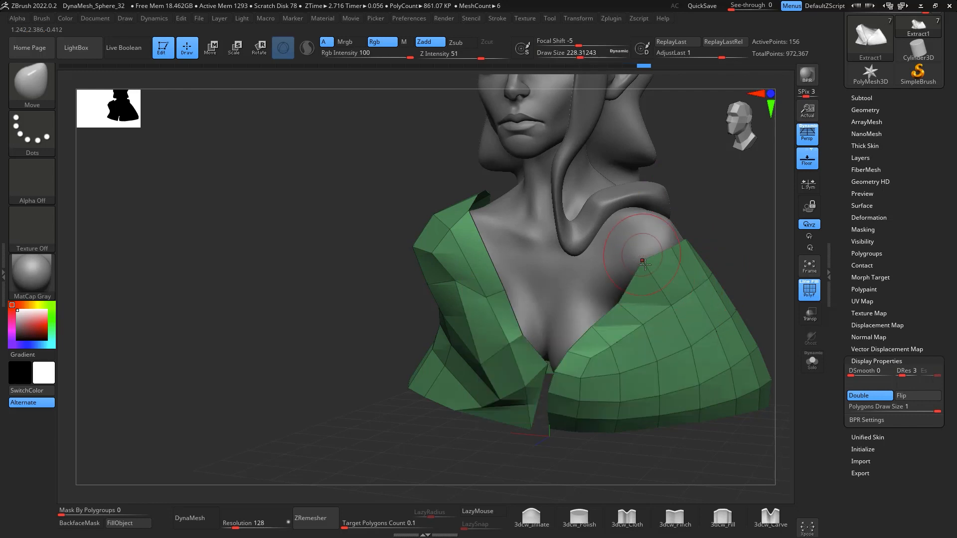
pyautogui.moveTo(611, 306)
pyautogui.mouseDown()
pyautogui.moveTo(605, 297)
pyautogui.moveTo(625, 306)
pyautogui.mouseUp()
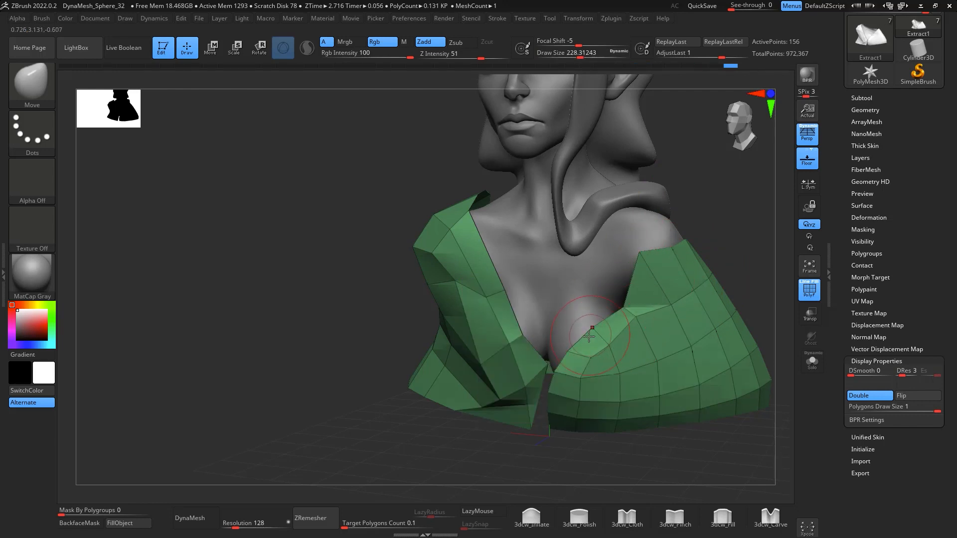
pyautogui.moveTo(590, 333); pyautogui.dragTo(580, 325)
pyautogui.moveTo(563, 364); pyautogui.dragTo(554, 354)
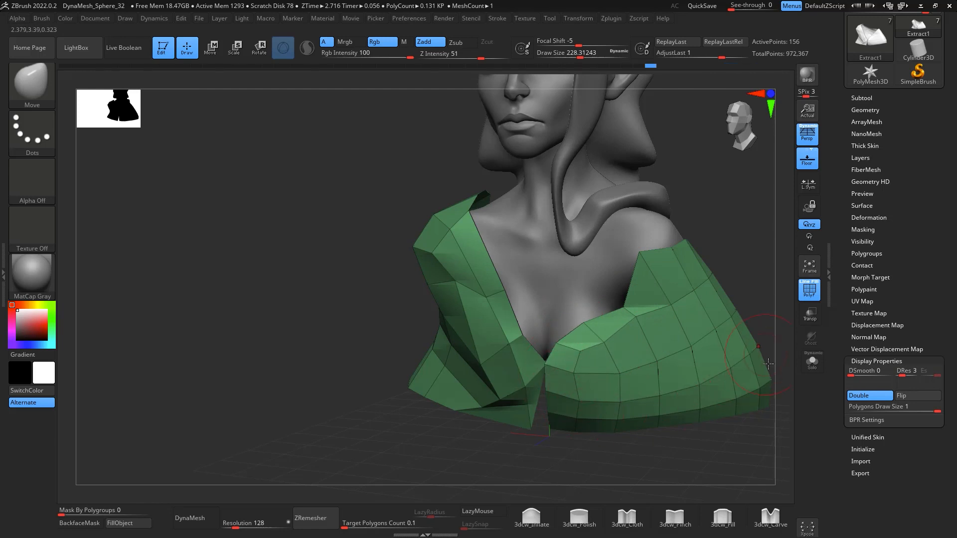
pyautogui.moveTo(768, 363)
pyautogui.mouseDown()
pyautogui.moveTo(711, 429)
pyautogui.moveTo(668, 433)
pyautogui.moveTo(582, 406)
pyautogui.mouseUp()
# Mask the garment half on the character's right, turn it into its own polygroup, and set Mask By Polygroups to 100
pyautogui.moveTo(277, 192)
pyautogui.keyDown('ctrl'); pyautogui.mouseDown()
pyautogui.moveTo(249, 325)
pyautogui.moveTo(413, 477)
pyautogui.moveTo(476, 428)
pyautogui.moveTo(480, 348)
pyautogui.moveTo(381, 92)
pyautogui.mouseUp(); pyautogui.keyUp('ctrl')
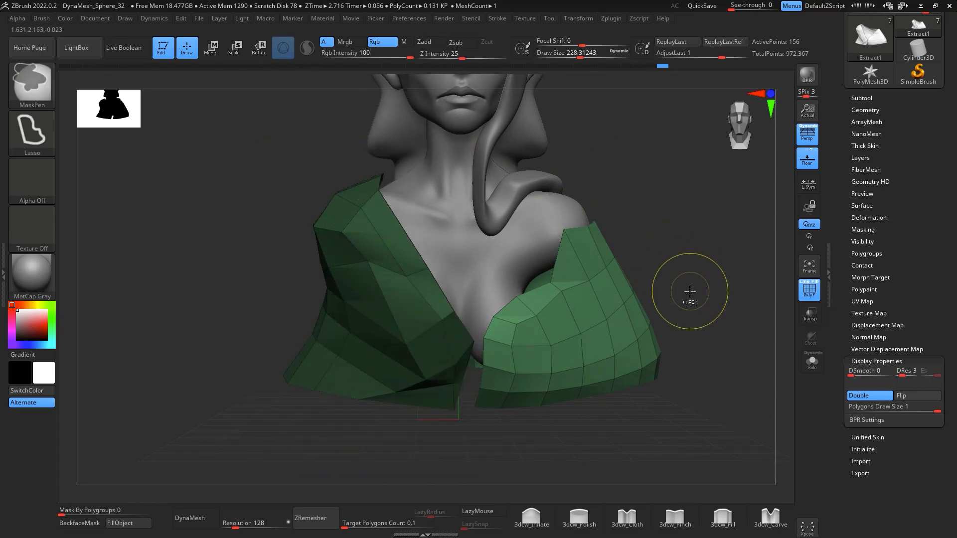
pyautogui.hotkey('ctrl', 'w')
pyautogui.moveTo(688, 297); pyautogui.dragTo(613, 366)
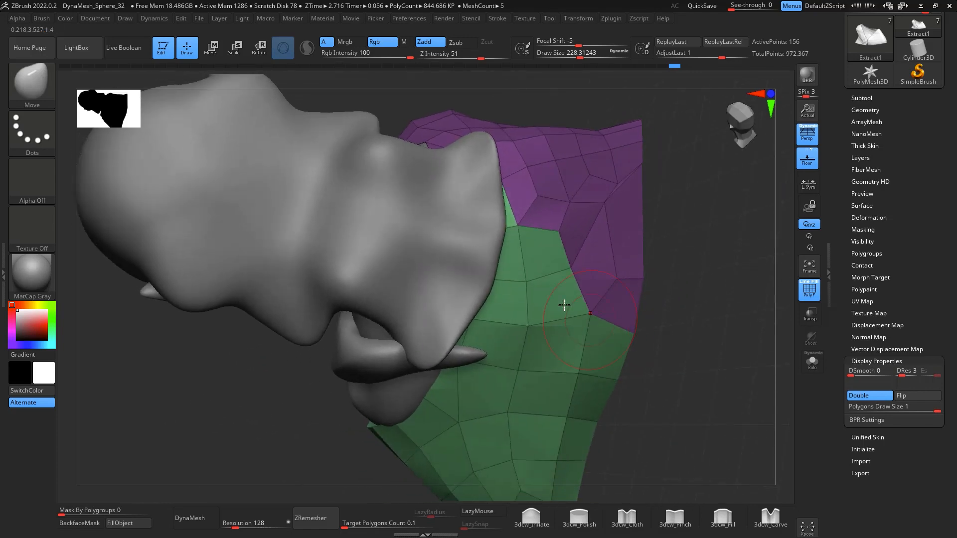
pyautogui.moveTo(722, 339); pyautogui.dragTo(384, 482)
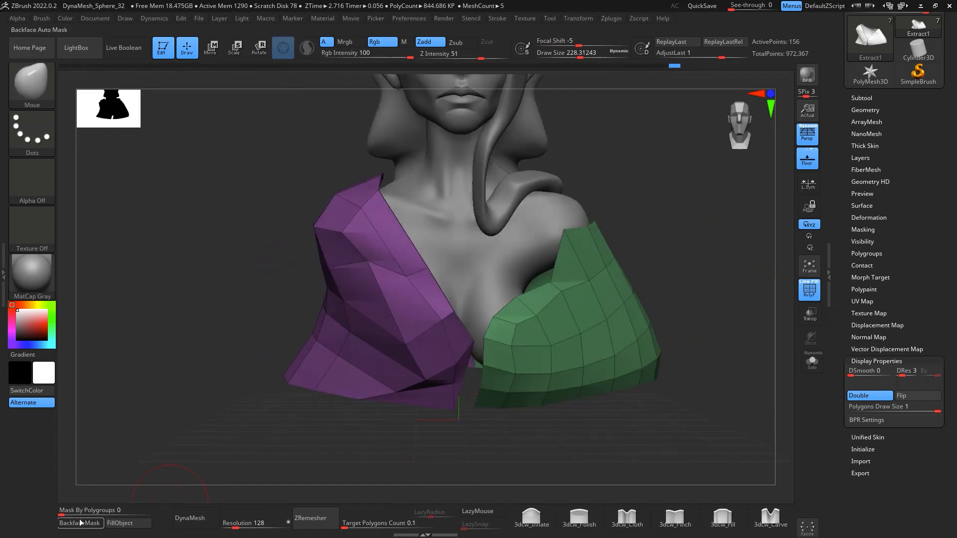
pyautogui.moveTo(72, 508); pyautogui.dragTo(150, 514)
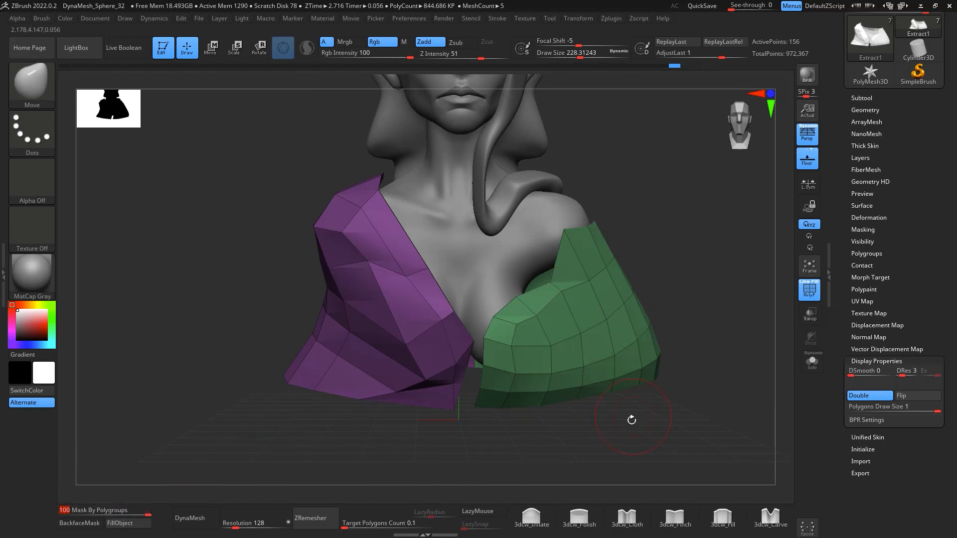
# Pull the green half's front across the chest centre to meet the purple half, using a Move draw size of about 386
pyautogui.moveTo(632, 421); pyautogui.dragTo(607, 423)
pyautogui.press('space')
pyautogui.moveTo(539, 363)
pyautogui.mouseDown()
pyautogui.moveTo(552, 363)
pyautogui.moveTo(487, 354)
pyautogui.moveTo(476, 339)
pyautogui.mouseUp()
pyautogui.moveTo(519, 427); pyautogui.dragTo(581, 423)
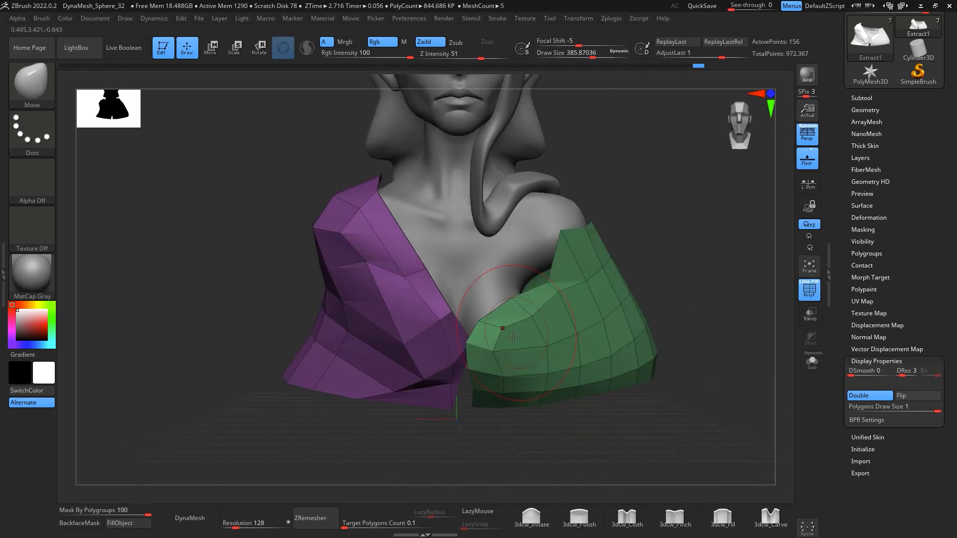
pyautogui.moveTo(499, 335); pyautogui.dragTo(481, 368)
pyautogui.moveTo(546, 289); pyautogui.dragTo(500, 304)
pyautogui.moveTo(501, 338); pyautogui.dragTo(489, 336)
pyautogui.moveTo(471, 366); pyautogui.dragTo(456, 348)
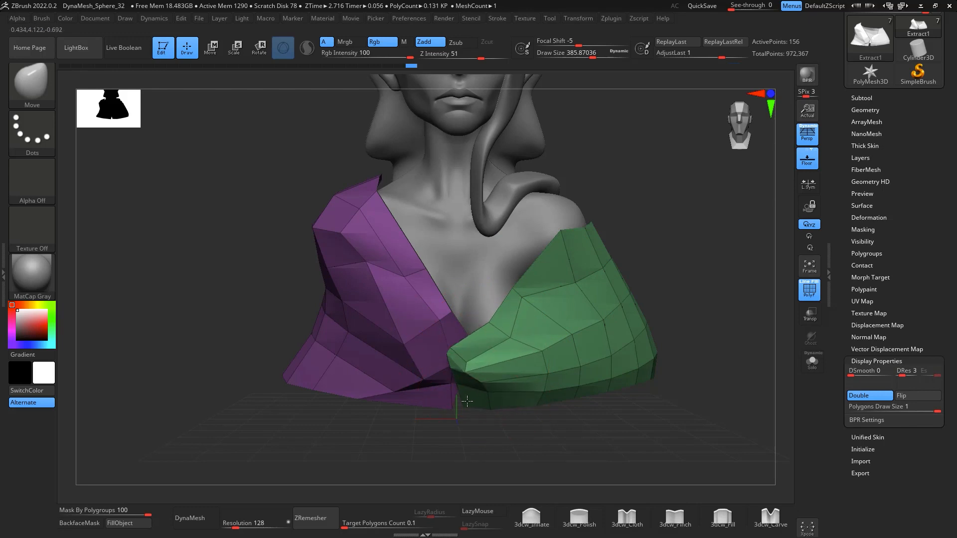
pyautogui.moveTo(548, 423)
pyautogui.mouseDown()
pyautogui.moveTo(576, 459)
pyautogui.moveTo(692, 320)
pyautogui.moveTo(624, 278)
pyautogui.moveTo(594, 277)
pyautogui.moveTo(536, 316)
pyautogui.mouseUp()
# Adjust the green half's upper edge around the character's left shoulder with the Move brush at a draw size of about 217
pyautogui.press('space')
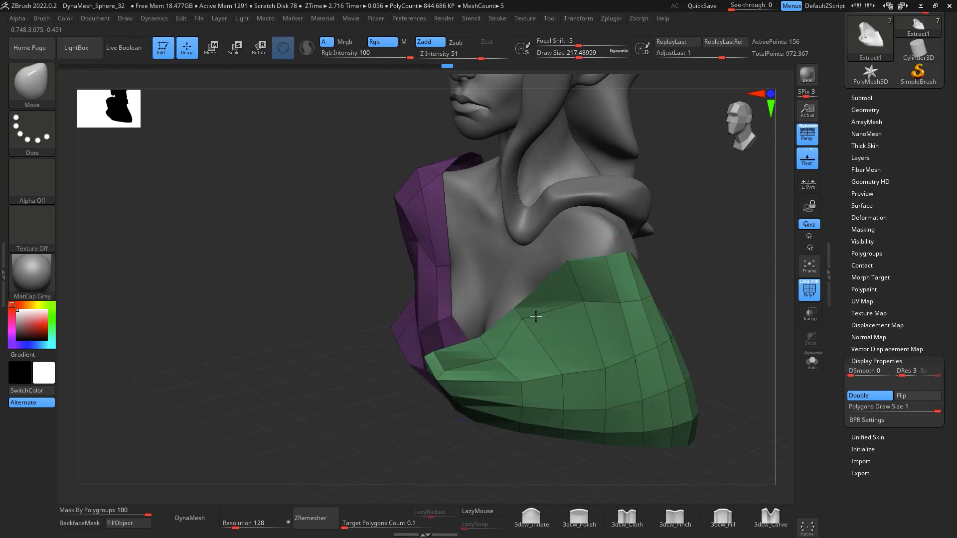
pyautogui.moveTo(706, 331); pyautogui.dragTo(563, 314)
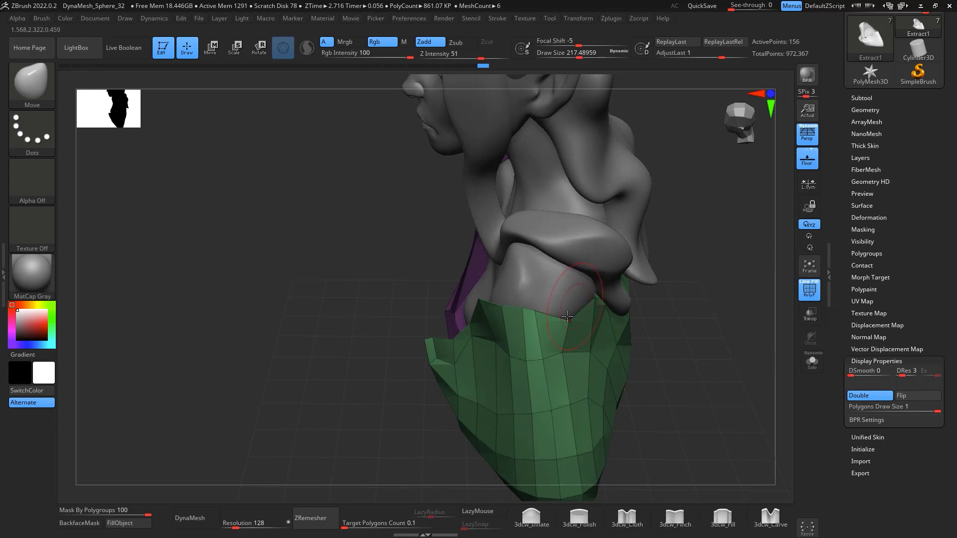
pyautogui.moveTo(560, 312); pyautogui.dragTo(693, 359)
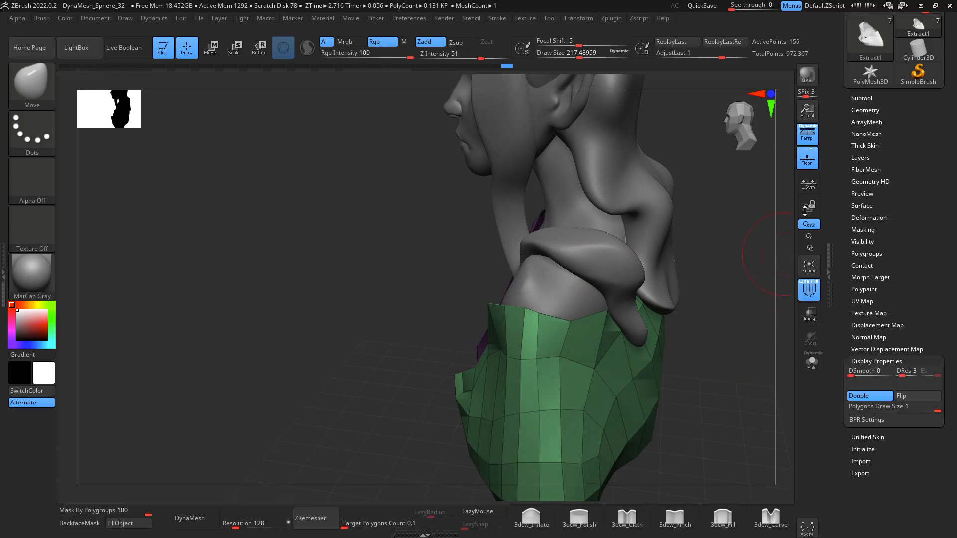
# Hide the PM3D_Sphere3D1 hair subtool to expose the garment's back
pyautogui.click(860, 98)
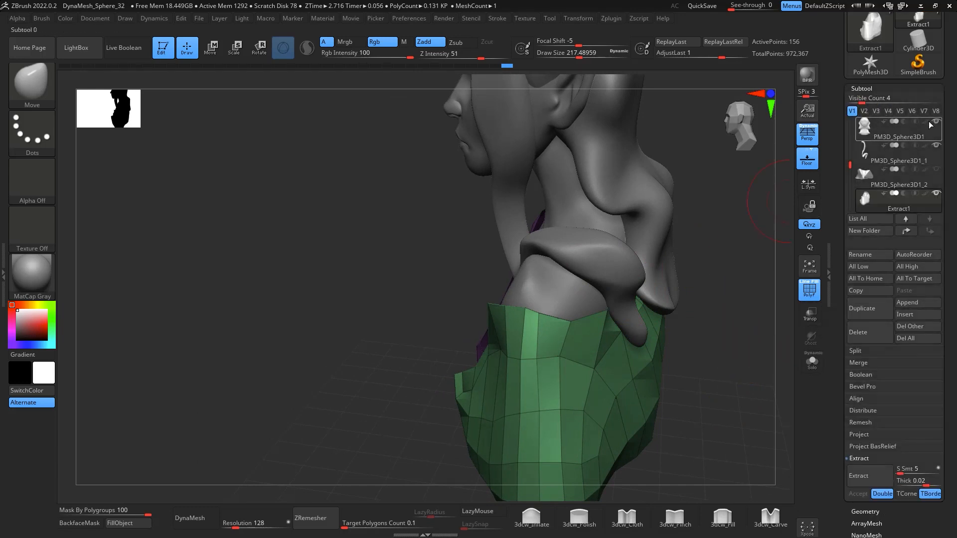
pyautogui.click(934, 123)
pyautogui.moveTo(762, 224); pyautogui.dragTo(688, 310)
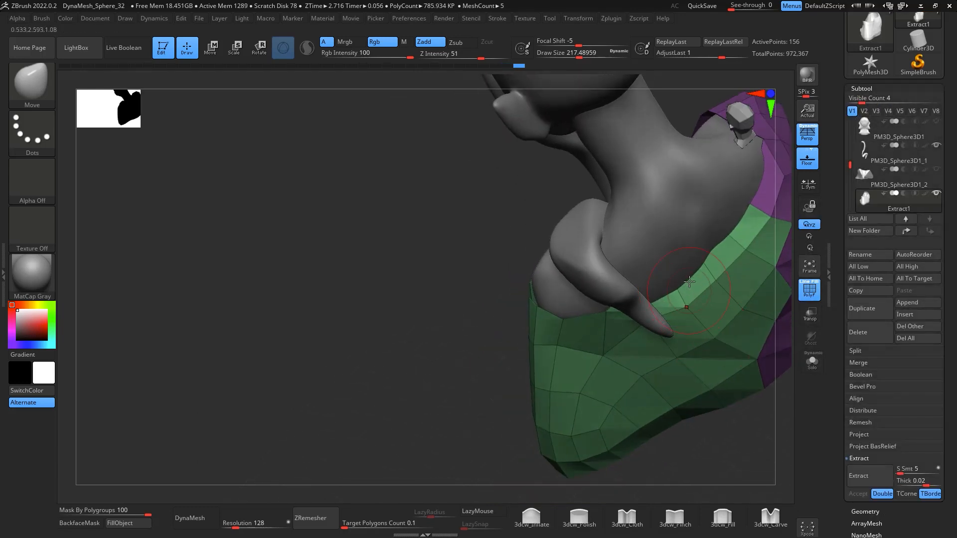
pyautogui.moveTo(784, 438); pyautogui.dragTo(762, 405)
# Reshape and smooth the green half's upper back behind the shoulder, using the Move brush at a draw size of about 437
pyautogui.press('space')
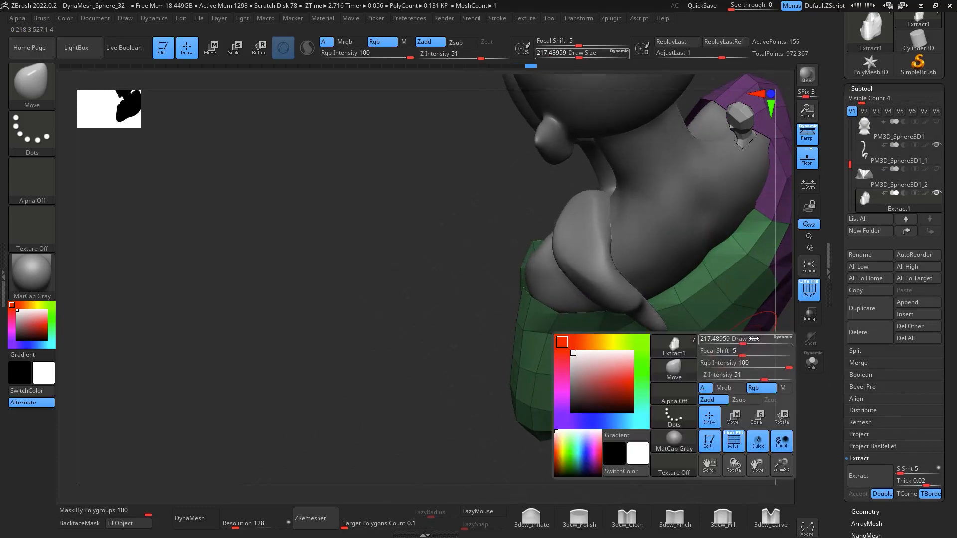
pyautogui.moveTo(744, 338); pyautogui.dragTo(760, 338)
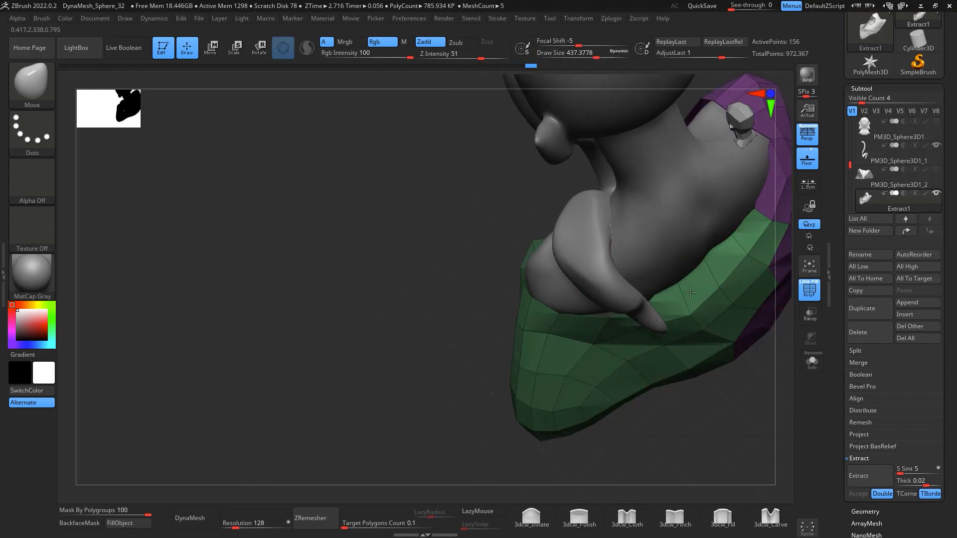
pyautogui.moveTo(691, 294); pyautogui.dragTo(705, 288)
pyautogui.moveTo(726, 381); pyautogui.dragTo(725, 424)
pyautogui.keyDown('shift'); pyautogui.moveTo(749, 304); pyautogui.dragTo(736, 294); pyautogui.keyUp('shift')
pyautogui.keyDown('shift'); pyautogui.moveTo(735, 376); pyautogui.dragTo(734, 360); pyautogui.keyUp('shift')
pyautogui.moveTo(739, 386); pyautogui.dragTo(785, 424, button='right')
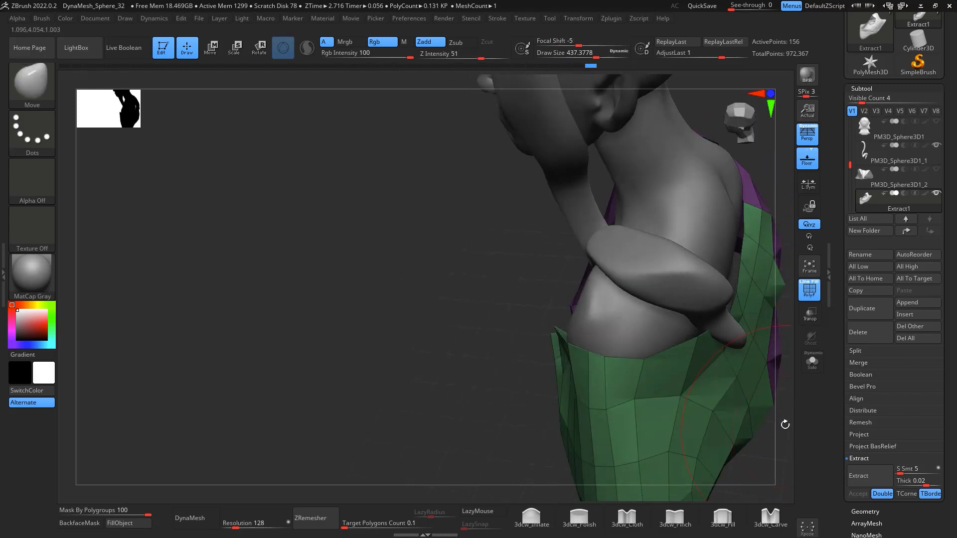
pyautogui.moveTo(742, 281); pyautogui.dragTo(639, 290, button='right')
pyautogui.moveTo(732, 249); pyautogui.dragTo(643, 429, button='right')
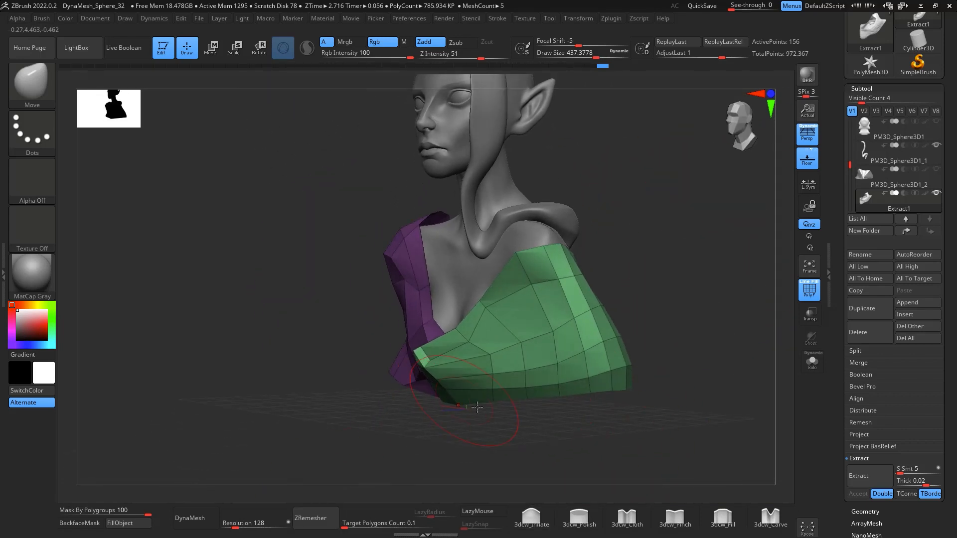
# Remesh the garment with ZRemesher at a target polygon count of 0.1, with KeepGroups enabled
pyautogui.click(317, 521)
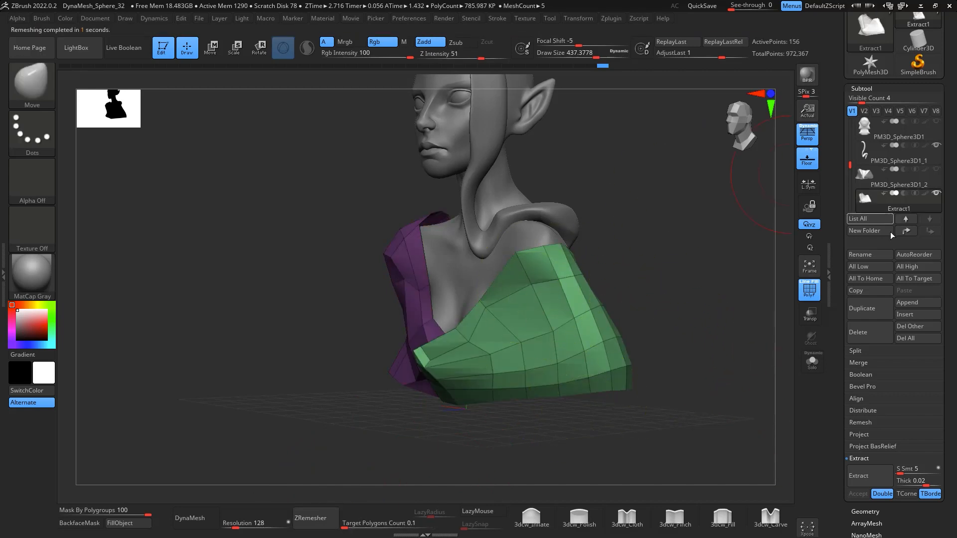
pyautogui.scroll(-5, 956, 343)
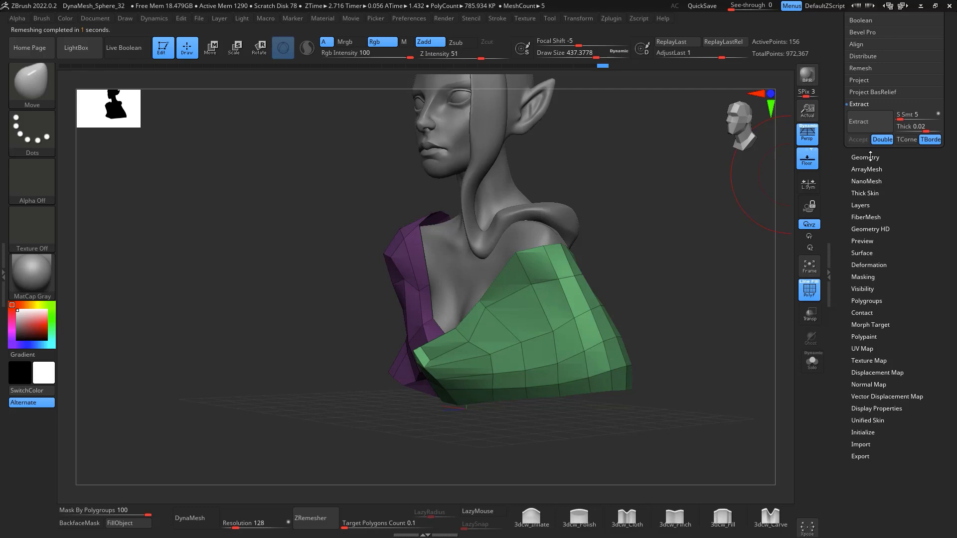
pyautogui.click(867, 157)
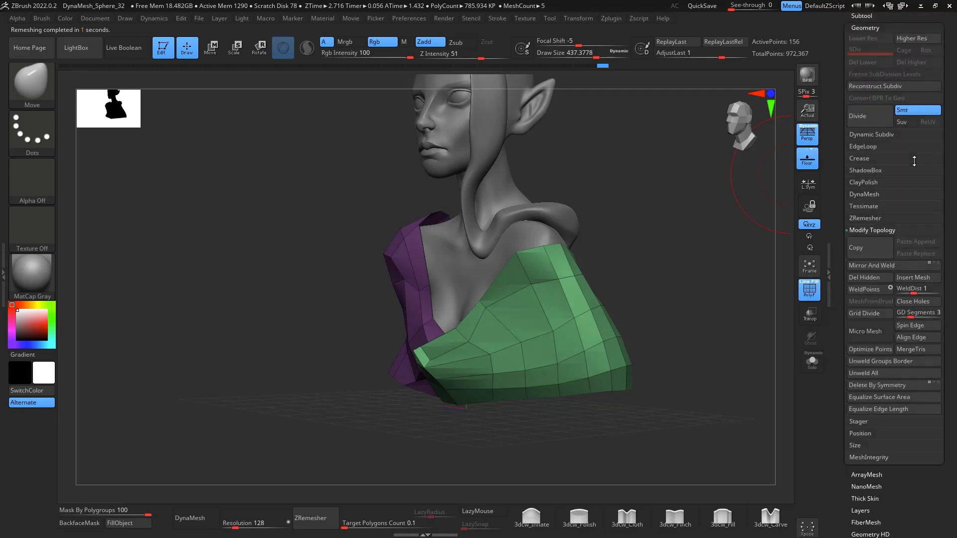
pyautogui.click(876, 218)
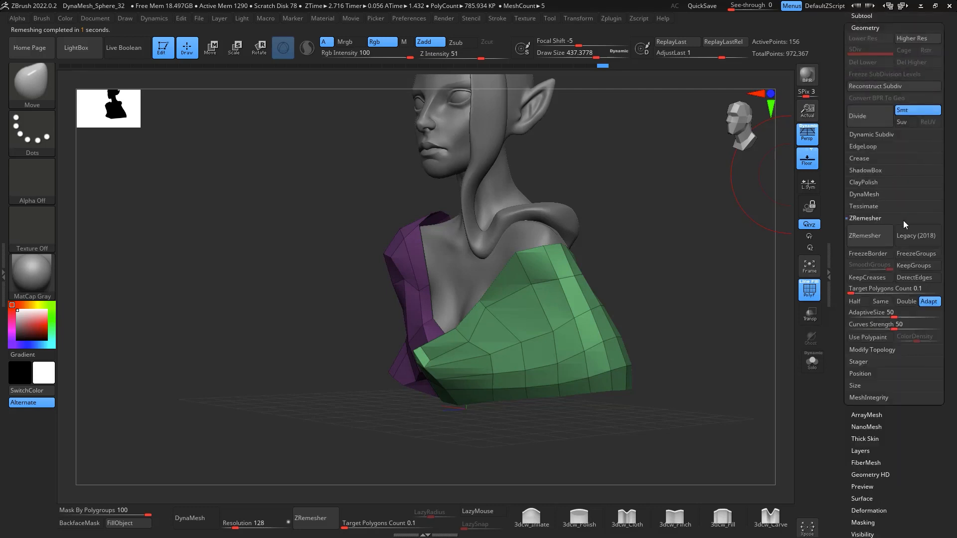
pyautogui.click(918, 267)
pyautogui.click(868, 237)
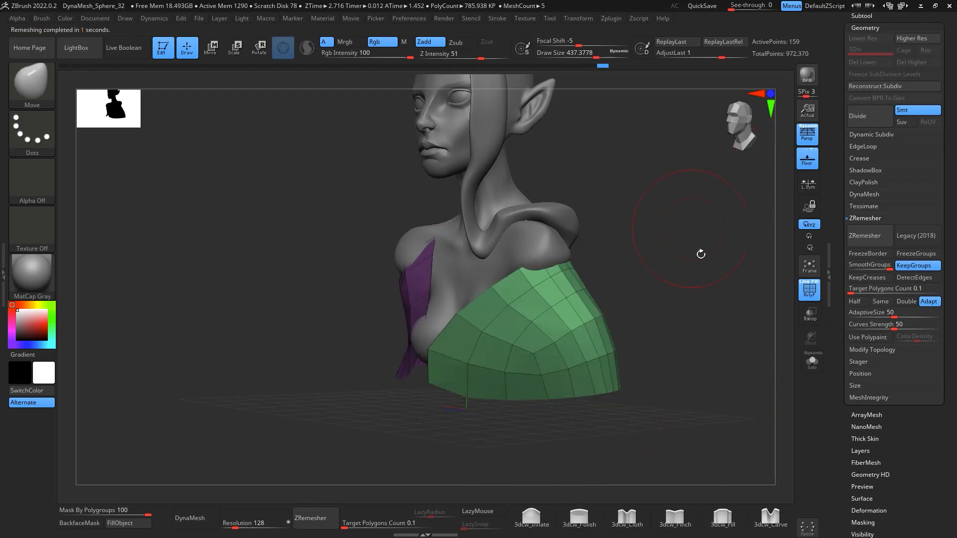
# Pull the purple half up over the character's right shoulder and upper back, using the Move brush at a draw size of about 559
pyautogui.moveTo(706, 315); pyautogui.dragTo(681, 302)
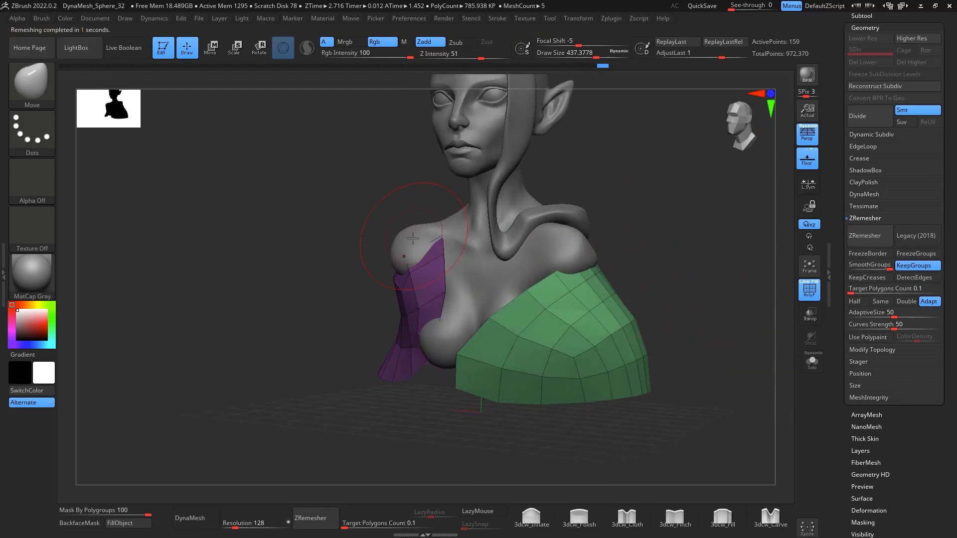
pyautogui.press('space')
pyautogui.moveTo(412, 252); pyautogui.dragTo(387, 236)
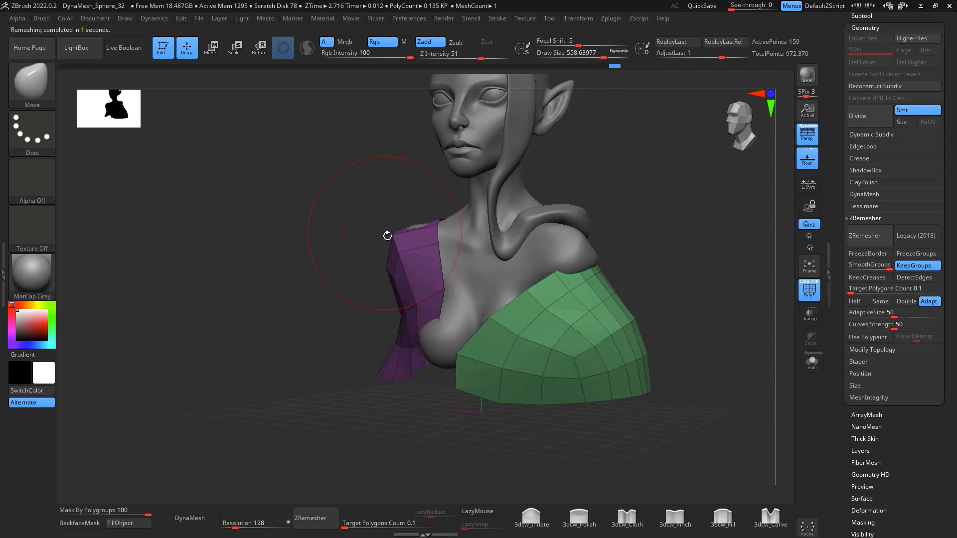
pyautogui.moveTo(684, 294); pyautogui.dragTo(755, 344)
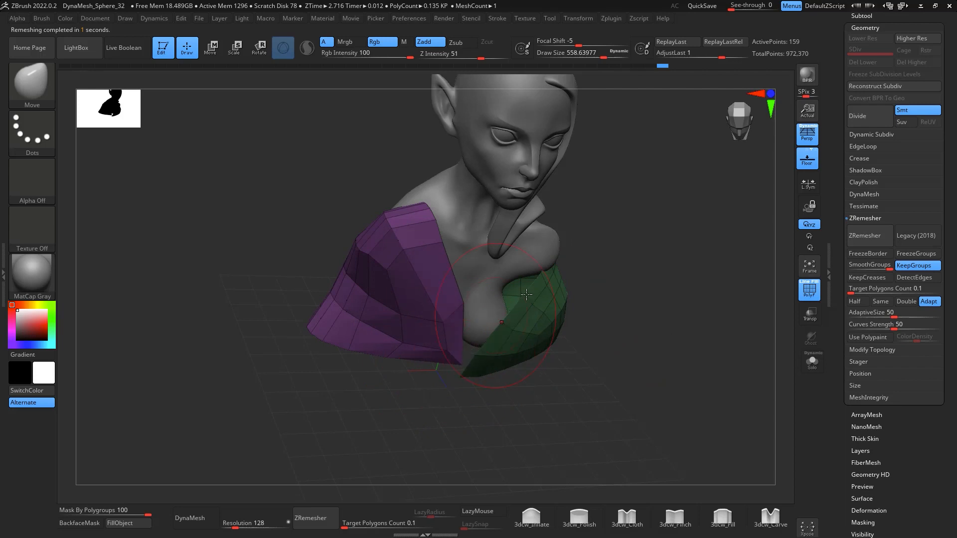
pyautogui.moveTo(584, 292); pyautogui.dragTo(629, 262)
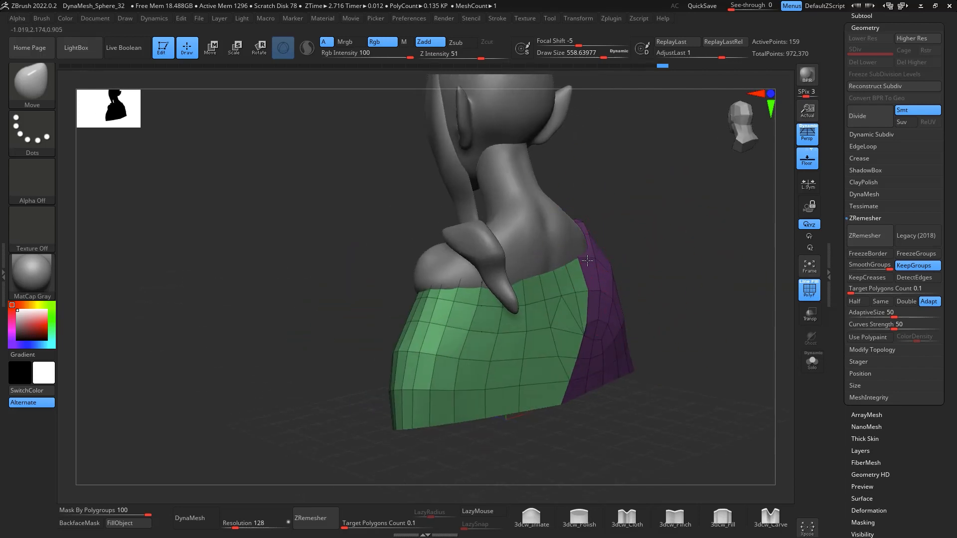
pyautogui.moveTo(579, 239); pyautogui.dragTo(592, 225)
# Pull the green half's front across to the chest centre and reshape its inner edge with the Move brush
pyautogui.moveTo(658, 269); pyautogui.dragTo(645, 254)
pyautogui.moveTo(663, 285)
pyautogui.mouseDown()
pyautogui.moveTo(687, 280)
pyautogui.moveTo(653, 299)
pyautogui.mouseUp()
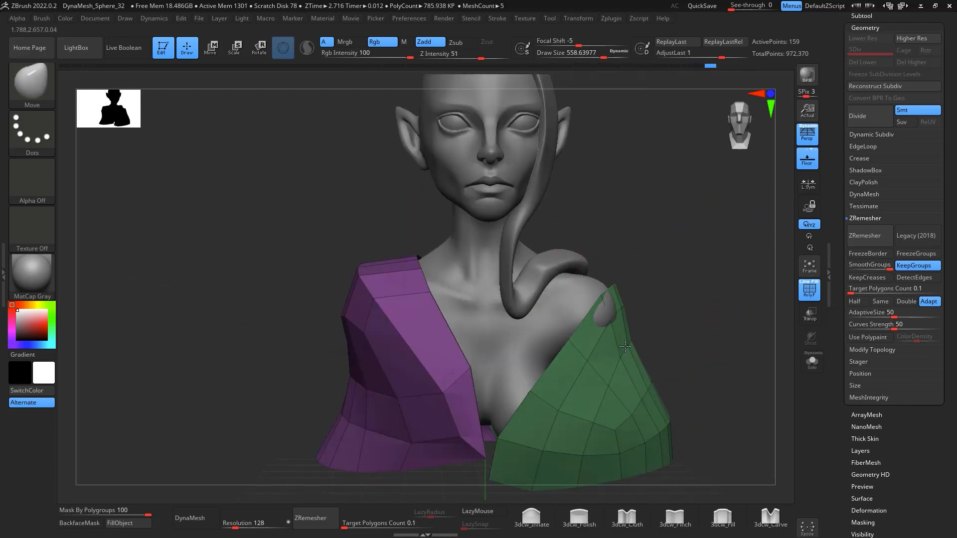
pyautogui.moveTo(660, 364)
pyautogui.mouseDown()
pyautogui.moveTo(663, 391)
pyautogui.moveTo(648, 366)
pyautogui.mouseUp()
pyautogui.moveTo(638, 300); pyautogui.dragTo(591, 287)
pyautogui.moveTo(556, 378); pyautogui.dragTo(481, 431)
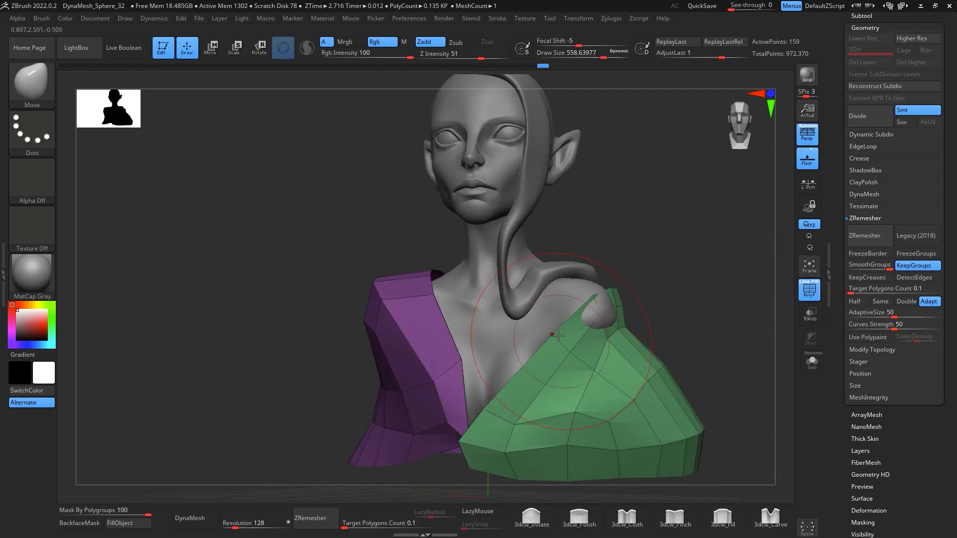
pyautogui.moveTo(573, 338); pyautogui.dragTo(551, 364)
pyautogui.moveTo(587, 310); pyautogui.dragTo(557, 314)
# Adjust the green half's upper edge around the side of the character's left shoulder with the Move brush
pyautogui.moveTo(674, 289)
pyautogui.mouseDown()
pyautogui.moveTo(677, 335)
pyautogui.moveTo(690, 339)
pyautogui.mouseUp()
pyautogui.moveTo(596, 326); pyautogui.dragTo(579, 344)
pyautogui.moveTo(665, 267)
pyautogui.mouseDown()
pyautogui.moveTo(656, 262)
pyautogui.moveTo(672, 239)
pyautogui.mouseUp()
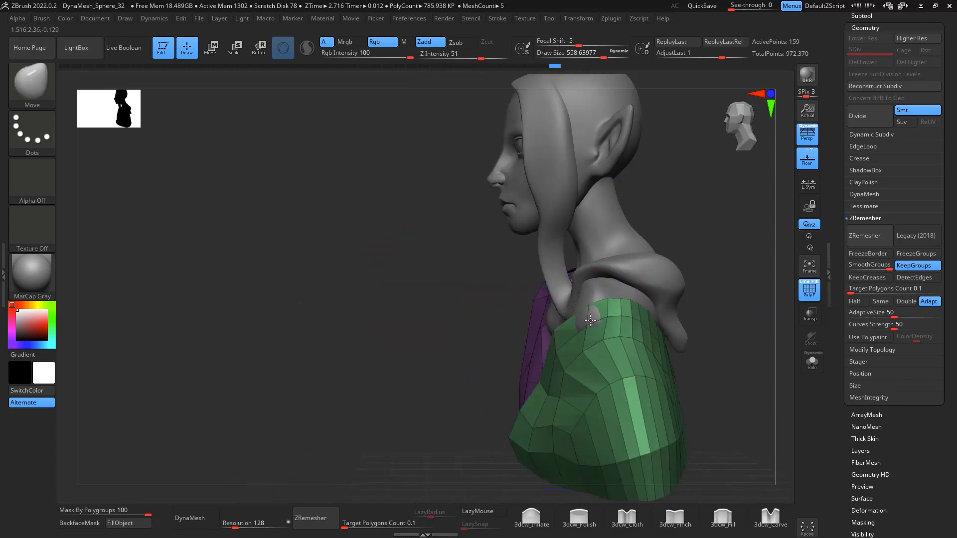
pyautogui.moveTo(601, 318); pyautogui.dragTo(600, 302)
pyautogui.moveTo(697, 295)
pyautogui.mouseDown()
pyautogui.moveTo(749, 301)
pyautogui.moveTo(694, 306)
pyautogui.mouseUp()
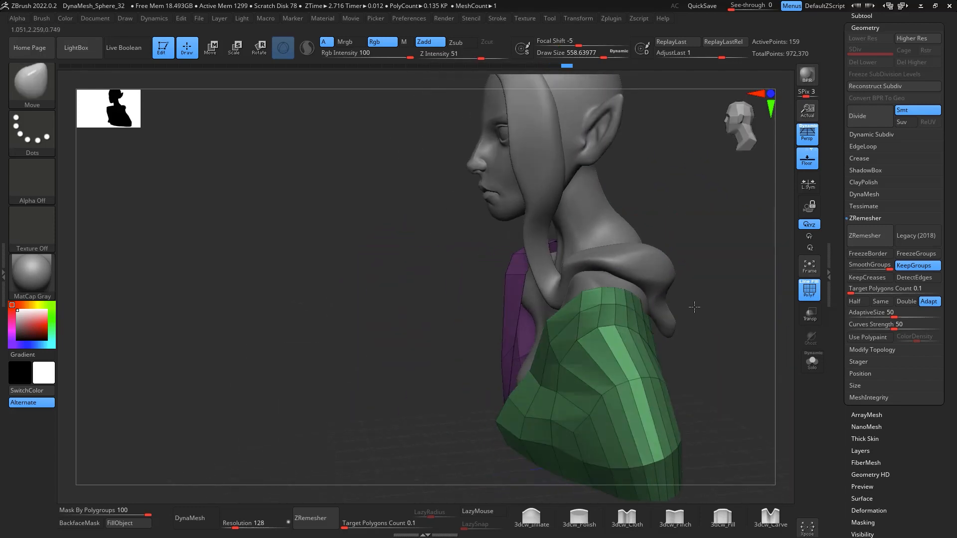
# Adjust the front of the purple half with the Move brush at a draw size of about 379
pyautogui.press('space')
pyautogui.moveTo(515, 346)
pyautogui.mouseDown()
pyautogui.moveTo(502, 346)
pyautogui.moveTo(518, 335)
pyautogui.mouseUp()
pyautogui.moveTo(684, 294)
pyautogui.mouseDown()
pyautogui.moveTo(714, 293)
pyautogui.moveTo(521, 367)
pyautogui.mouseUp()
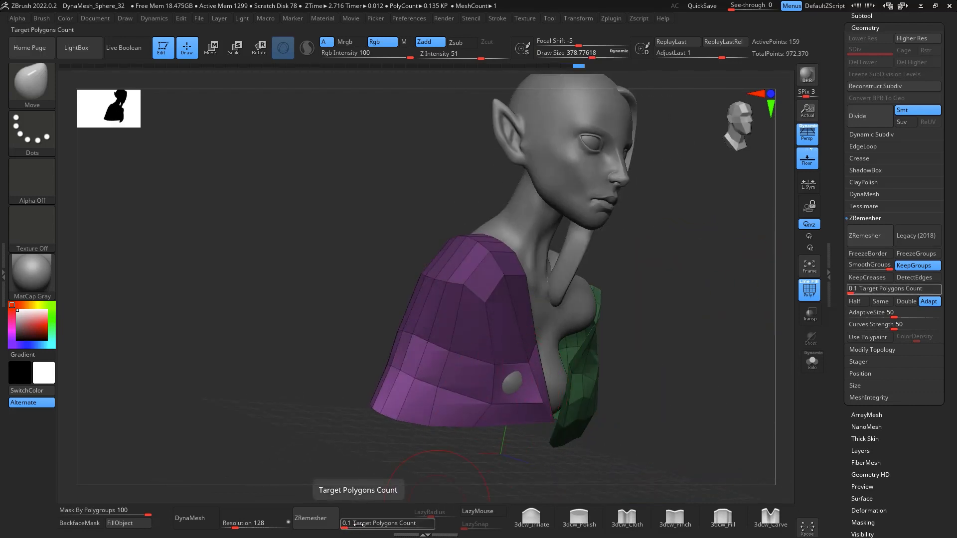
# Try remeshing the garment with ZRemesher at a target polygon count of 0.5
pyautogui.click(375, 524)
pyautogui.write('0.5')
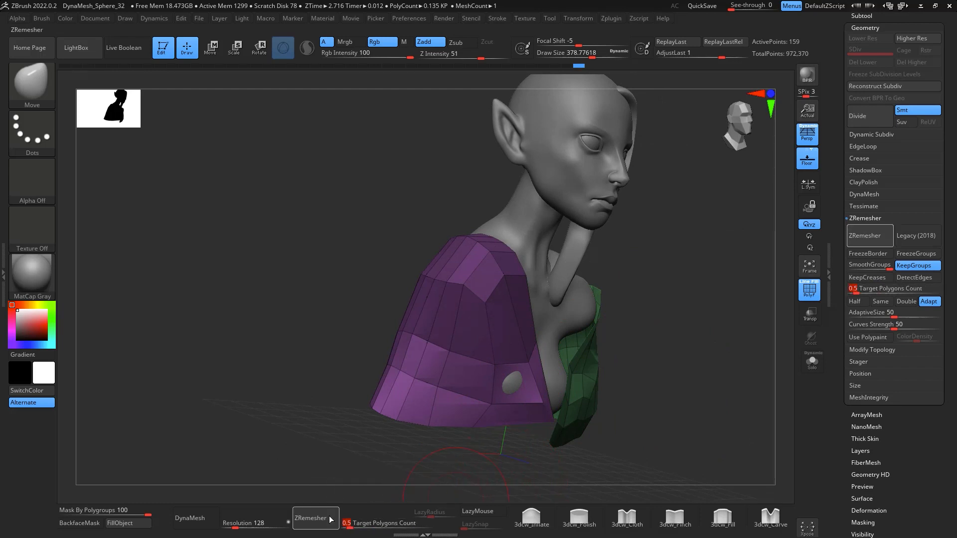
pyautogui.click(331, 519)
pyautogui.moveTo(679, 333); pyautogui.dragTo(698, 337)
pyautogui.hotkey('ctrl', 'z')
# Subdivide the garment twice, up to subdivision level 3
pyautogui.moveTo(749, 315); pyautogui.dragTo(700, 250)
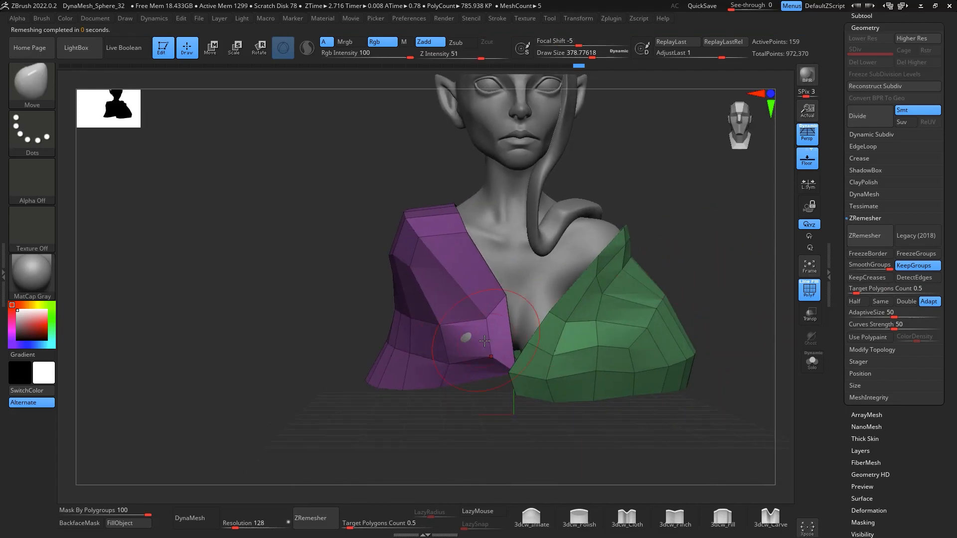
pyautogui.hotkey('ctrl', 'd')
pyautogui.hotkey('ctrl', 'd')
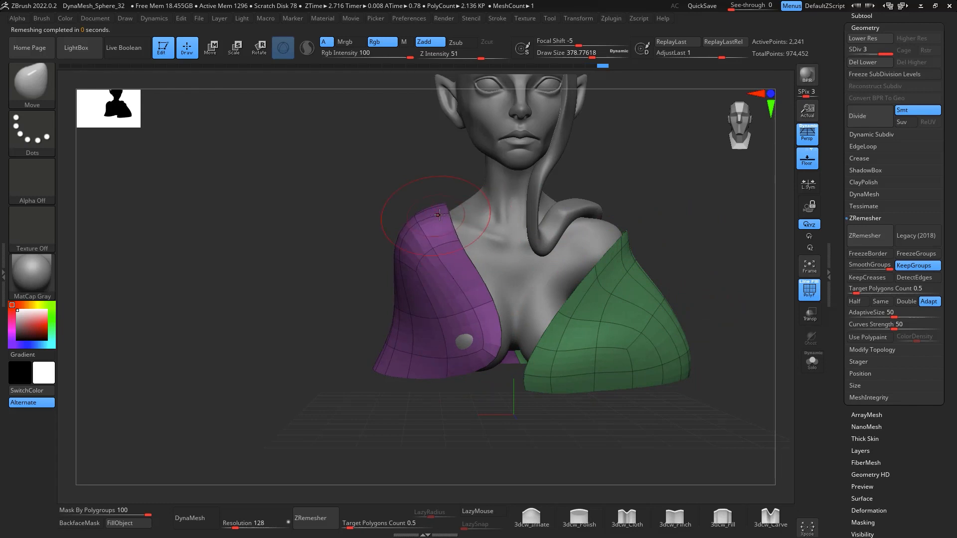
# Pull the purple half's front outward to cover the character's right breast, and smooth it along the chest
pyautogui.keyDown('shift'); pyautogui.moveTo(700, 194); pyautogui.dragTo(666, 178); pyautogui.keyUp('shift')
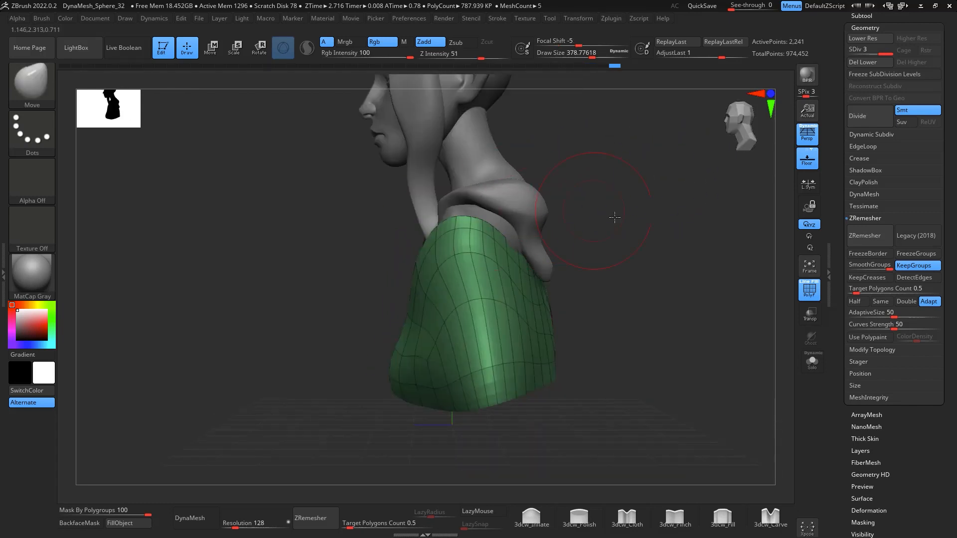
pyautogui.moveTo(618, 216); pyautogui.dragTo(670, 203)
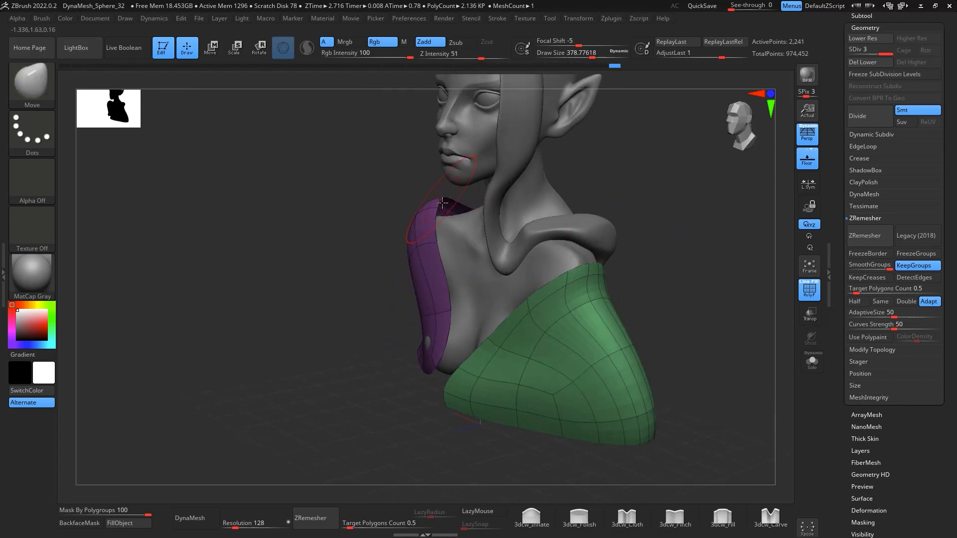
pyautogui.moveTo(427, 340); pyautogui.dragTo(424, 356)
pyautogui.moveTo(685, 308); pyautogui.dragTo(551, 278)
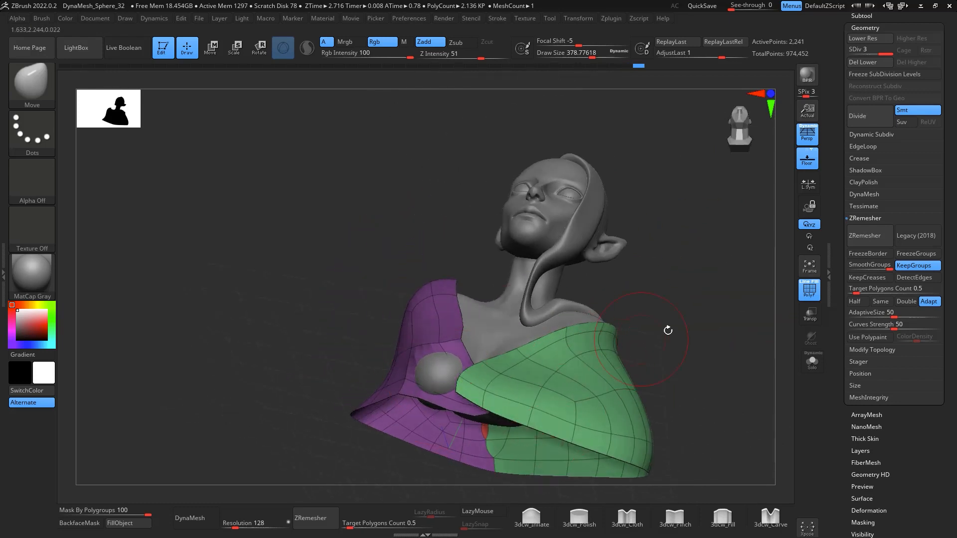
pyautogui.moveTo(668, 331); pyautogui.dragTo(724, 280)
pyautogui.moveTo(404, 371); pyautogui.dragTo(425, 370)
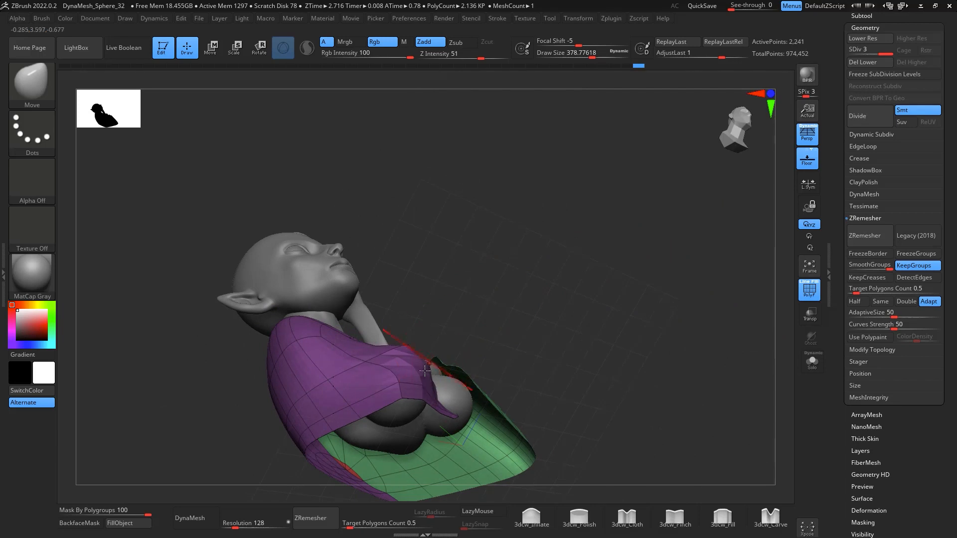
pyautogui.moveTo(506, 304)
pyautogui.mouseDown()
pyautogui.moveTo(445, 373)
pyautogui.moveTo(428, 373)
pyautogui.moveTo(442, 377)
pyautogui.mouseUp()
pyautogui.keyDown('shift'); pyautogui.moveTo(432, 357); pyautogui.dragTo(425, 344); pyautogui.keyUp('shift')
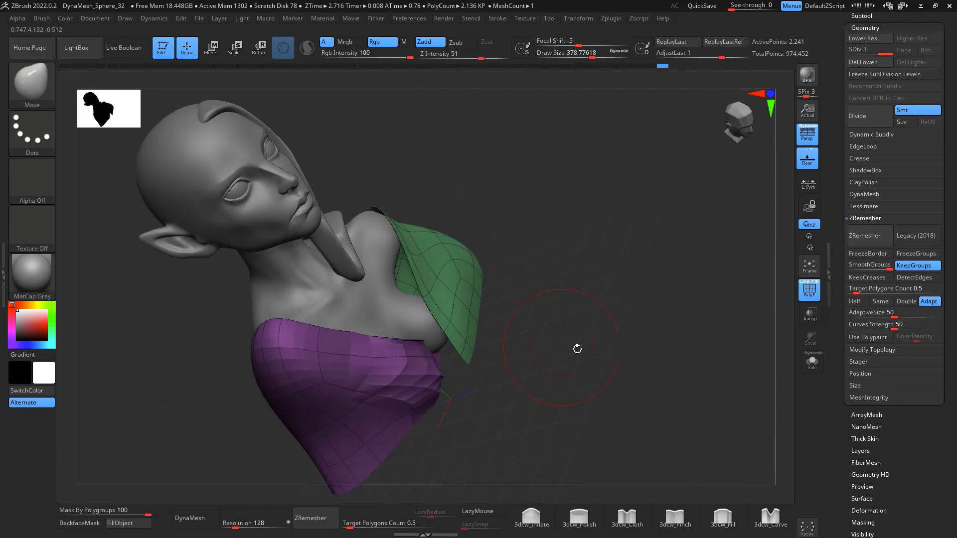
pyautogui.moveTo(576, 345); pyautogui.dragTo(458, 381)
pyautogui.moveTo(582, 325); pyautogui.dragTo(643, 250)
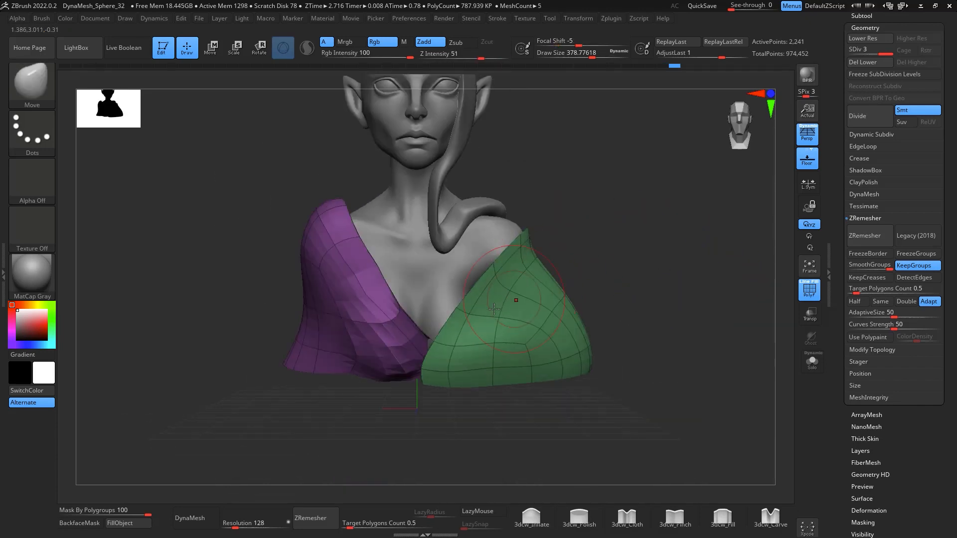
# Reshape and smooth the green half's front upper edge near the left shoulder, using a Move draw size of about 177
pyautogui.moveTo(700, 227); pyautogui.dragTo(638, 231)
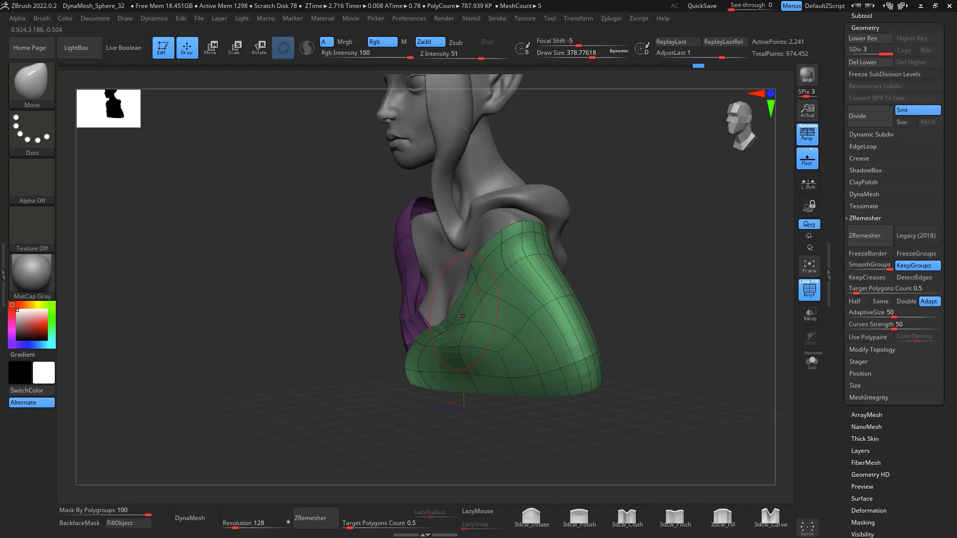
pyautogui.press('space')
pyautogui.moveTo(504, 272); pyautogui.dragTo(474, 265)
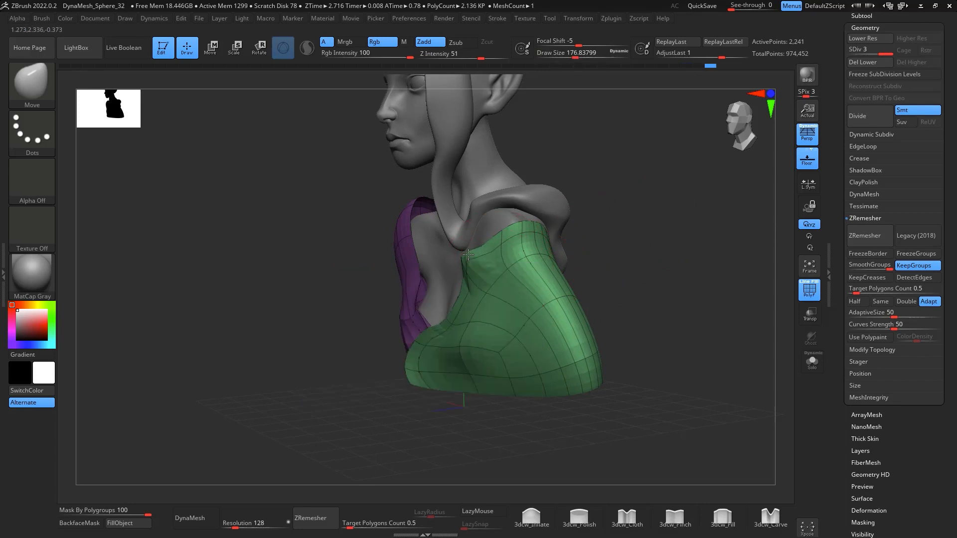
pyautogui.moveTo(601, 262); pyautogui.dragTo(671, 255)
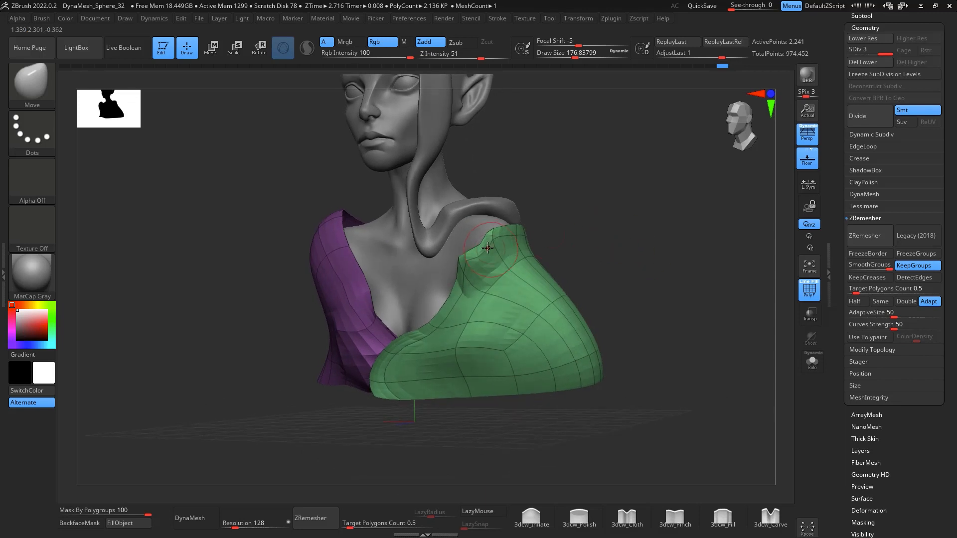
pyautogui.press('shift')
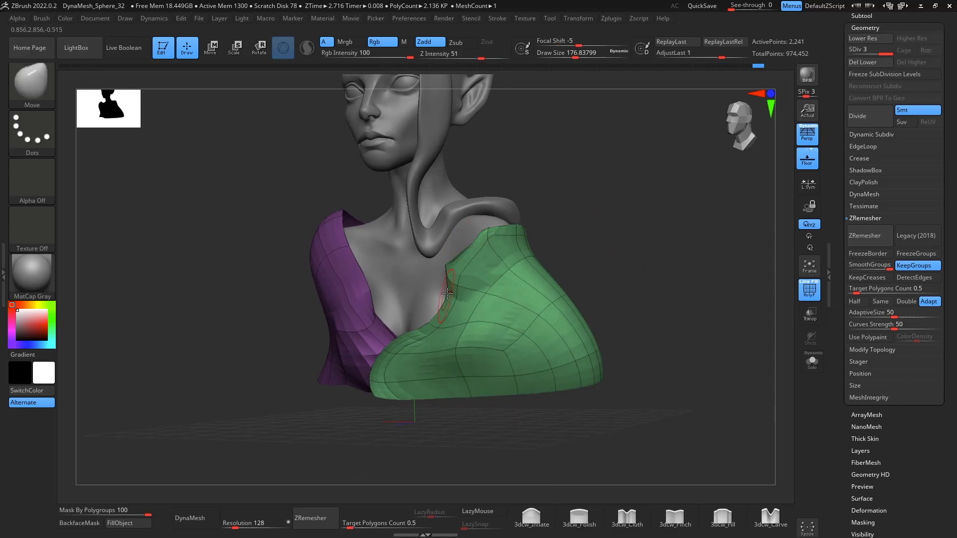
# Set the draw size to about 338 and remesh the garment with ZRemesher at a target polygon count of 0.1
pyautogui.moveTo(575, 262); pyautogui.dragTo(688, 277)
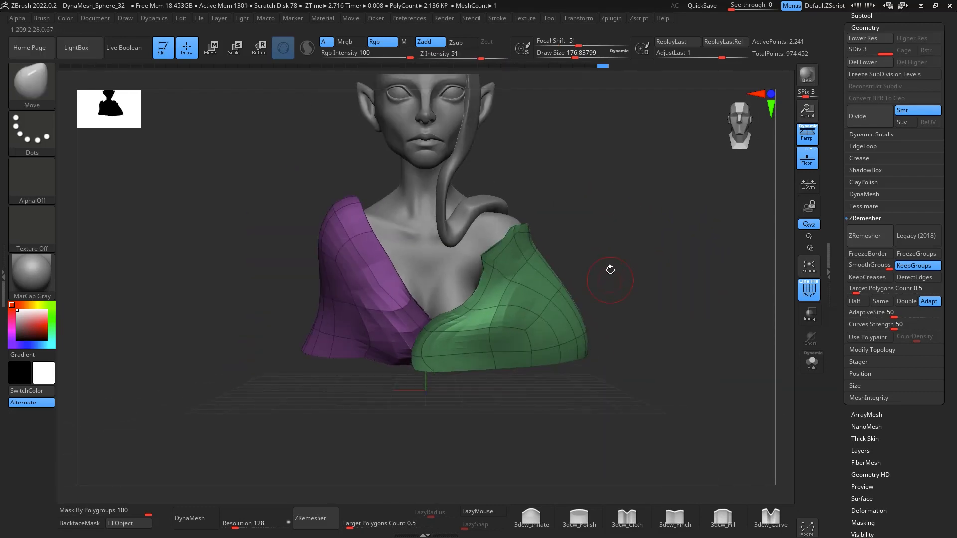
pyautogui.press('space')
pyautogui.moveTo(601, 302); pyautogui.dragTo(616, 302)
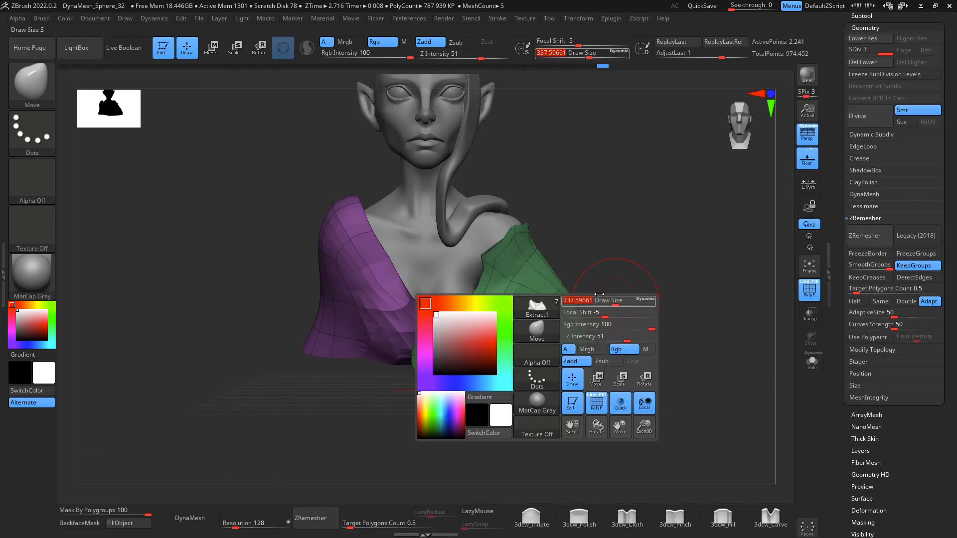
pyautogui.moveTo(404, 523); pyautogui.dragTo(414, 521)
pyautogui.moveTo(352, 526); pyautogui.dragTo(346, 527)
pyautogui.click(322, 521)
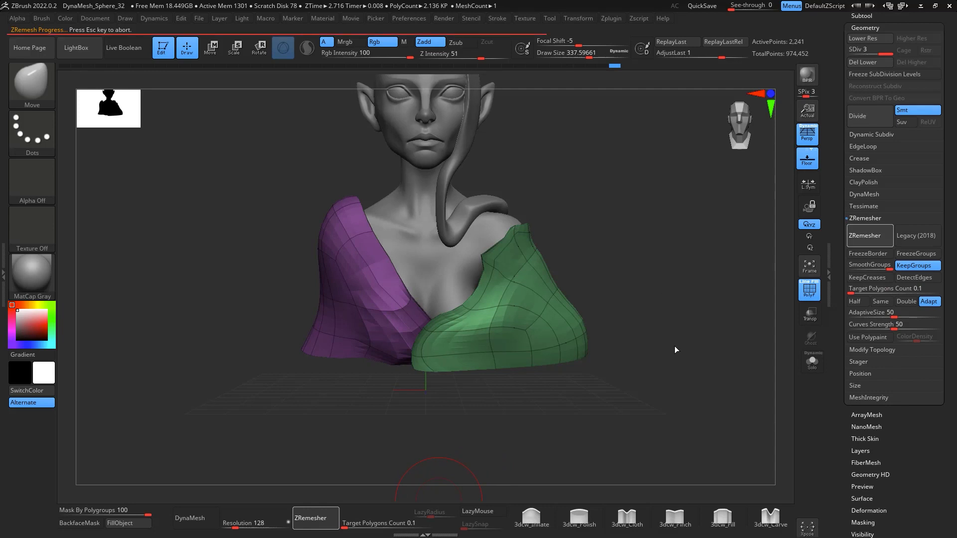
# Adjust the purple half's upper edge behind the character's right shoulder, using the Move brush at a draw size of about 445
pyautogui.moveTo(673, 241); pyautogui.dragTo(668, 220)
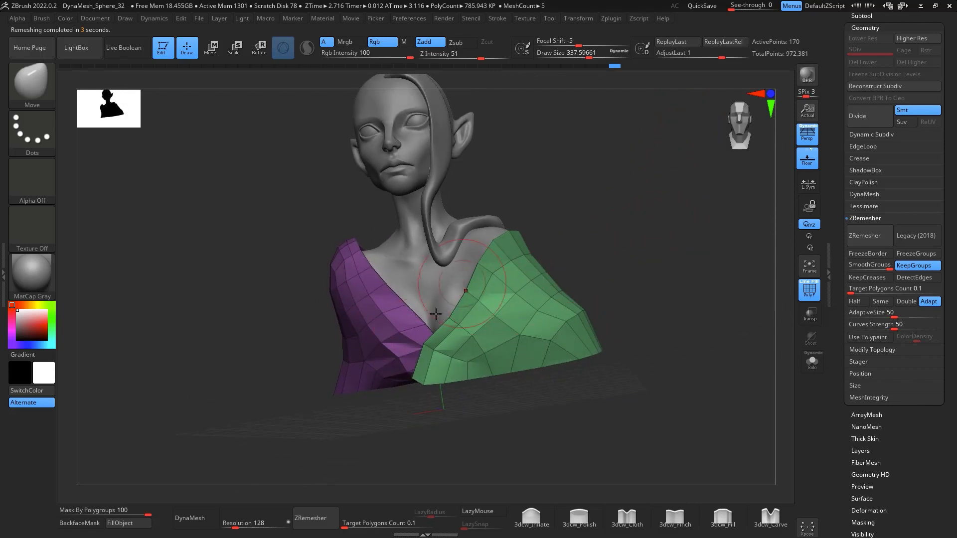
pyautogui.moveTo(653, 280)
pyautogui.mouseDown()
pyautogui.moveTo(662, 270)
pyautogui.moveTo(678, 303)
pyautogui.moveTo(702, 232)
pyautogui.moveTo(628, 275)
pyautogui.moveTo(718, 259)
pyautogui.moveTo(724, 292)
pyautogui.moveTo(666, 288)
pyautogui.mouseUp()
pyautogui.press('space')
pyautogui.moveTo(558, 366)
pyautogui.mouseDown()
pyautogui.moveTo(568, 364)
pyautogui.moveTo(553, 352)
pyautogui.mouseUp()
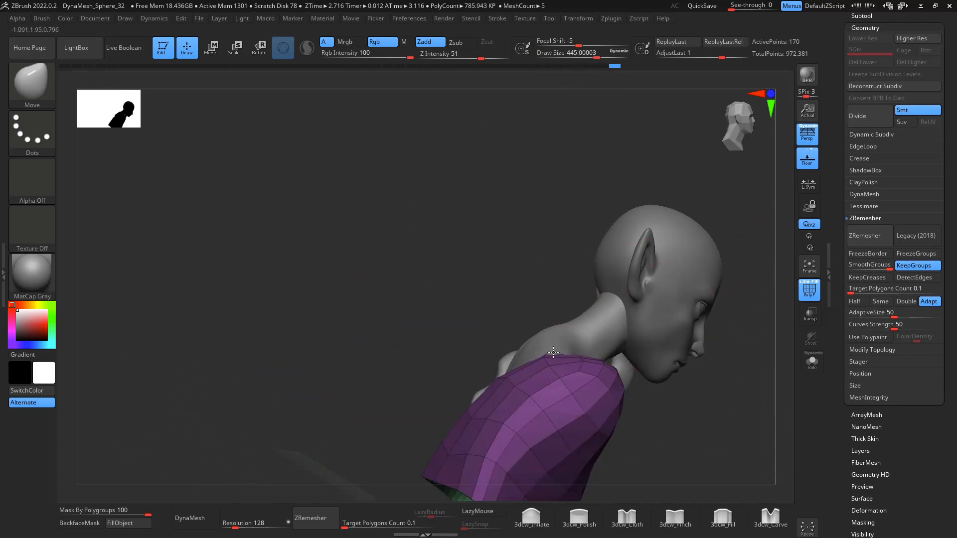
# Adjust the purple half's inner front edge along the chest, using the Move brush at a draw size of about 245
pyautogui.moveTo(705, 438)
pyautogui.mouseDown()
pyautogui.moveTo(786, 342)
pyautogui.moveTo(709, 281)
pyautogui.moveTo(662, 284)
pyautogui.mouseUp()
pyautogui.press('space')
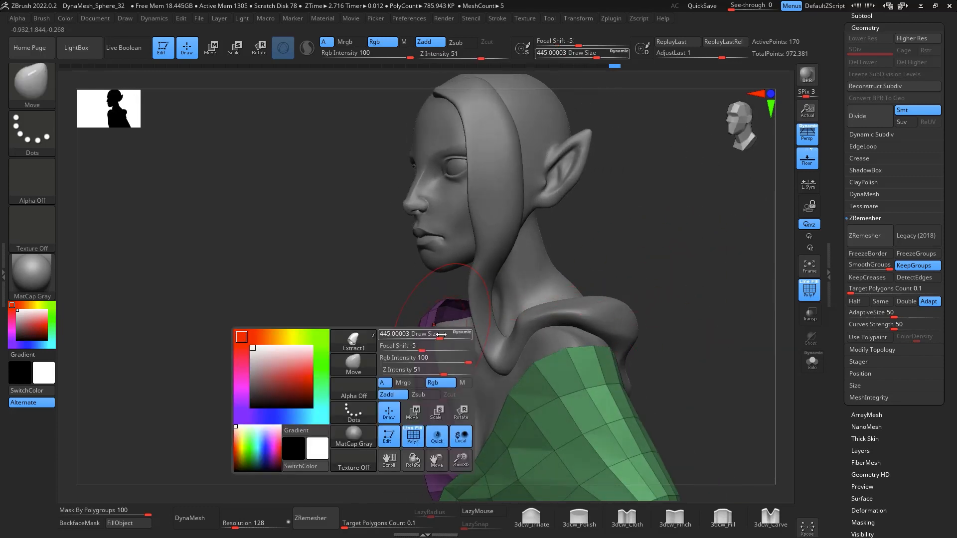
pyautogui.moveTo(443, 334); pyautogui.dragTo(426, 330)
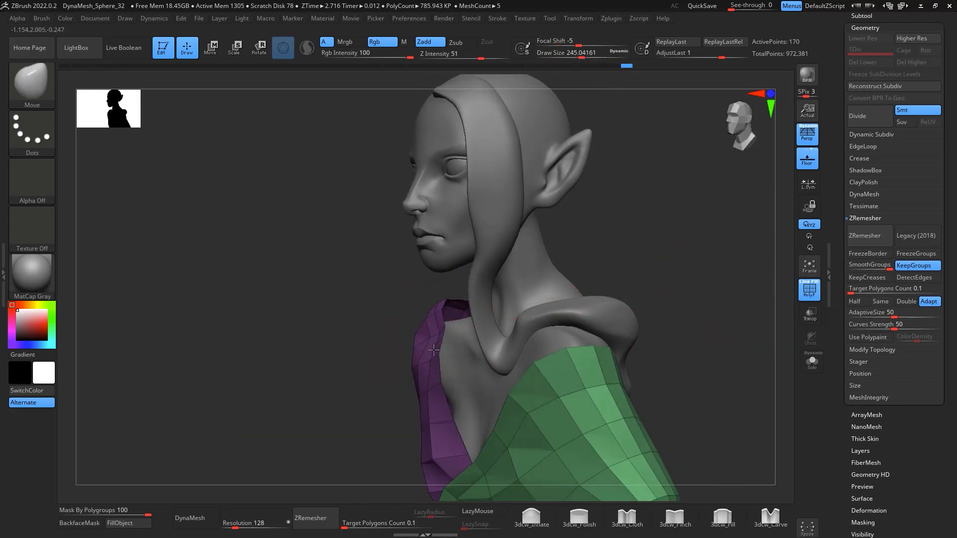
pyautogui.moveTo(450, 419); pyautogui.dragTo(455, 422)
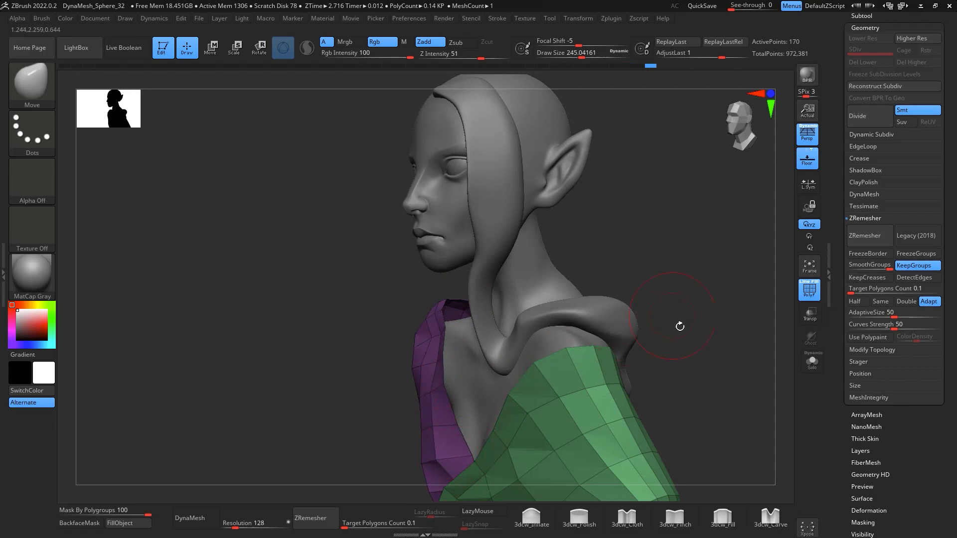
# Reshape the green half's lower front corner where it overlaps the purple half, using the Move brush at a draw size of about 245
pyautogui.moveTo(680, 326); pyautogui.dragTo(668, 231)
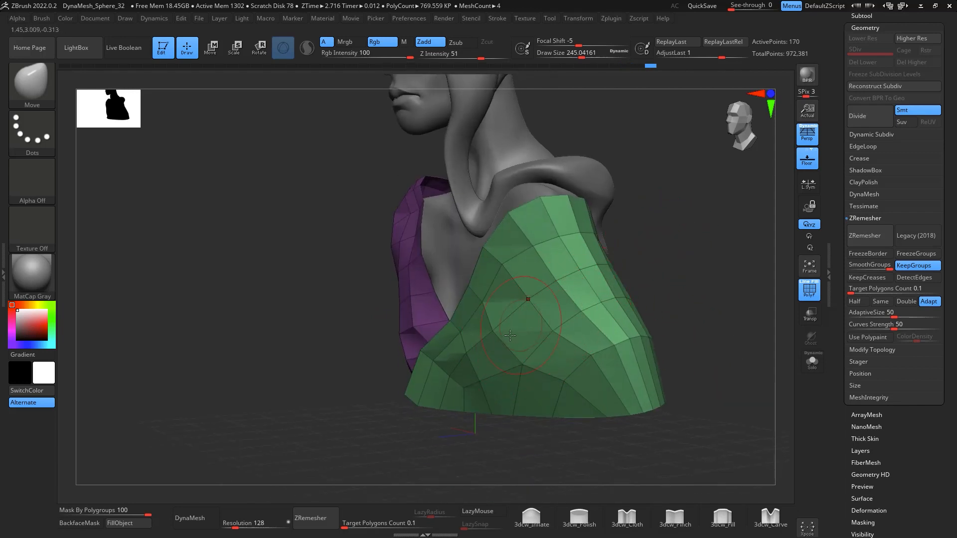
pyautogui.moveTo(427, 413)
pyautogui.mouseDown()
pyautogui.moveTo(466, 421)
pyautogui.moveTo(444, 386)
pyautogui.mouseUp()
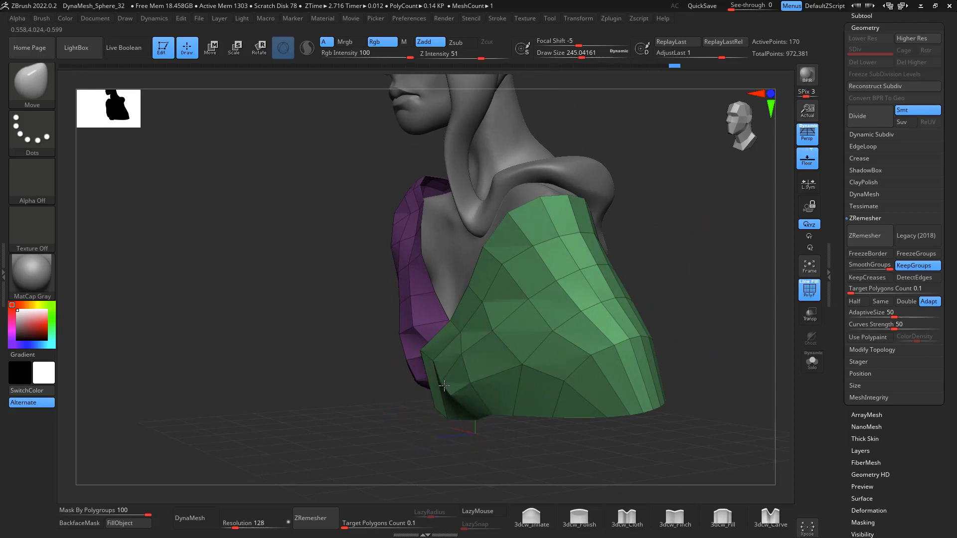
pyautogui.moveTo(687, 299); pyautogui.dragTo(658, 311)
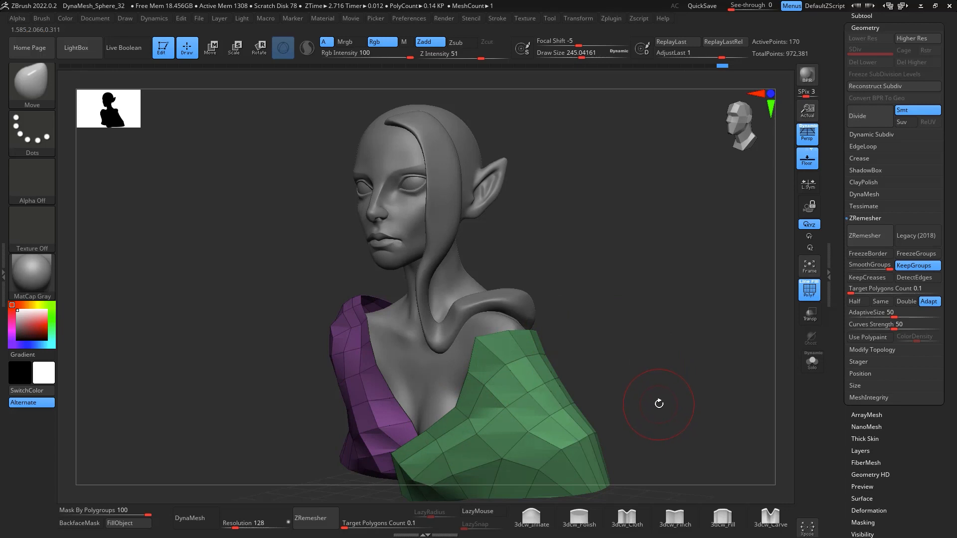
# Pull the purple half outward over the character's protruding right shoulder, using the Move brush at a draw size of about 379
pyautogui.moveTo(656, 289); pyautogui.dragTo(492, 391)
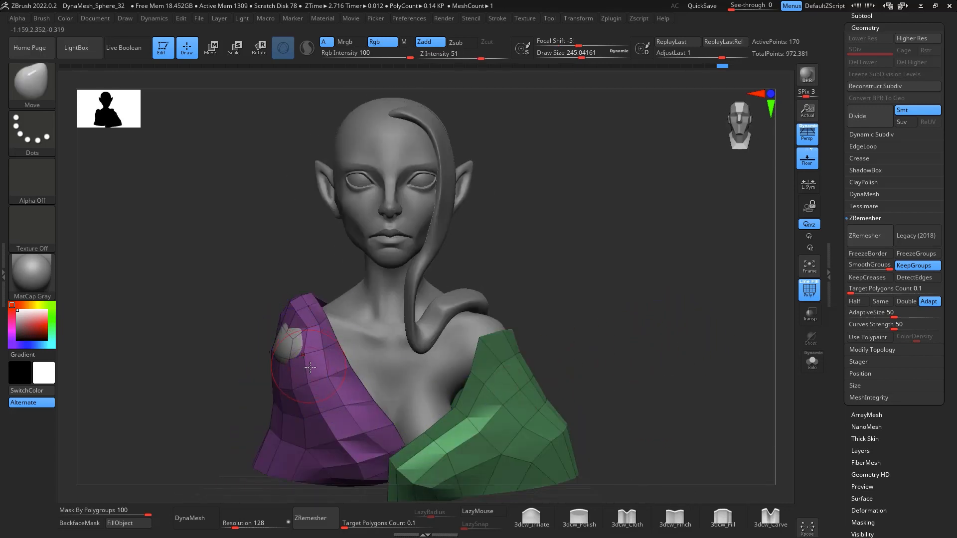
pyautogui.press('space')
pyautogui.moveTo(320, 368); pyautogui.dragTo(287, 345)
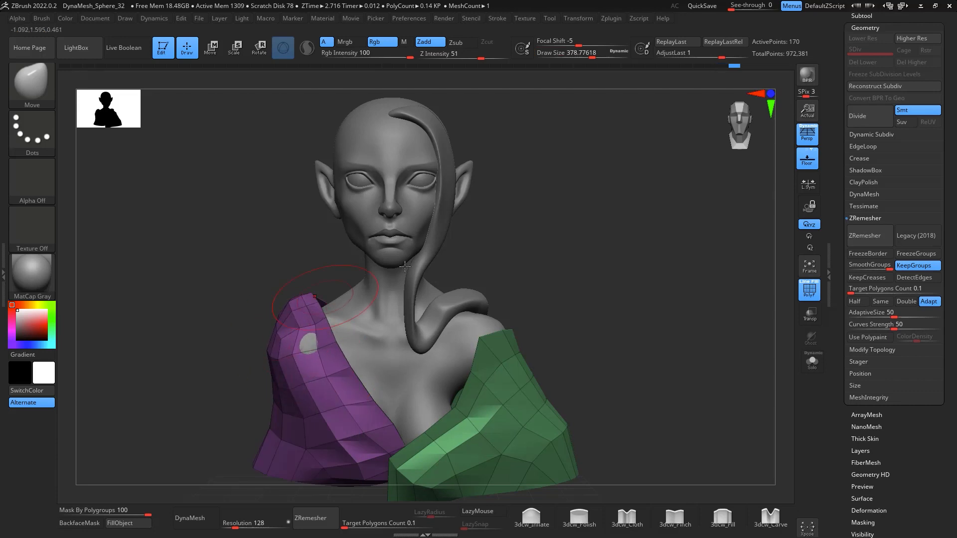
pyautogui.moveTo(698, 330); pyautogui.dragTo(655, 336)
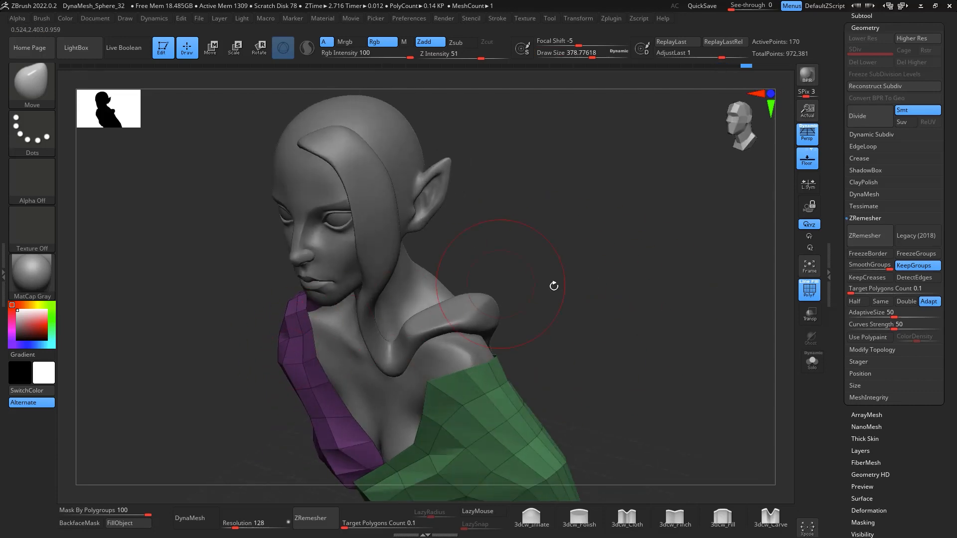
# Give the garment thickness with the ZModeler brush by extruding all its polygons
pyautogui.keyDown('shift'); pyautogui.moveTo(556, 284); pyautogui.dragTo(649, 290); pyautogui.keyUp('shift')
pyautogui.moveTo(658, 364)
pyautogui.keyDown('alt'); pyautogui.mouseDown()
pyautogui.moveTo(655, 288)
pyautogui.moveTo(690, 303)
pyautogui.moveTo(656, 297)
pyautogui.moveTo(670, 308)
pyautogui.moveTo(703, 259)
pyautogui.moveTo(677, 274)
pyautogui.moveTo(691, 310)
pyautogui.moveTo(653, 239)
pyautogui.moveTo(626, 220)
pyautogui.moveTo(687, 218)
pyautogui.moveTo(701, 258)
pyautogui.mouseUp(); pyautogui.keyUp('alt')
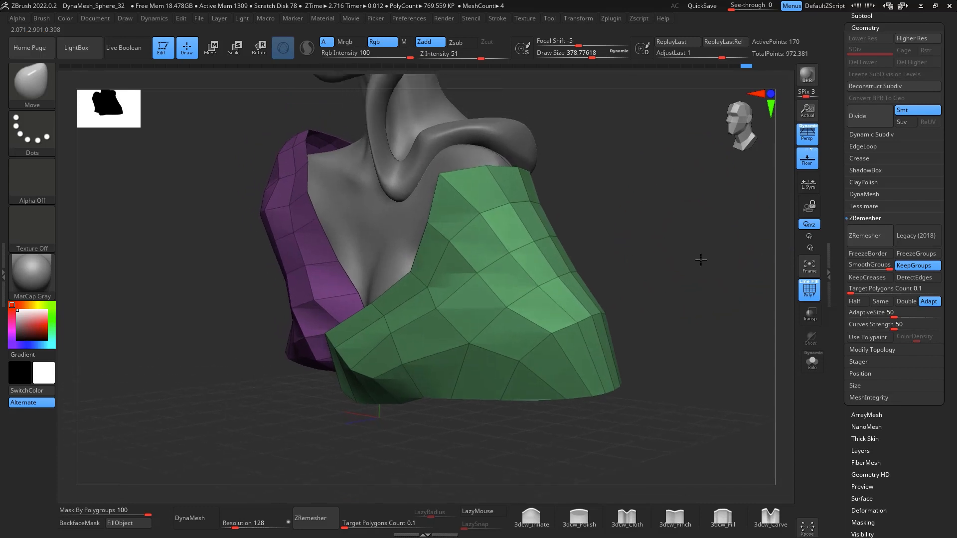
pyautogui.press('b')
pyautogui.press('z')
pyautogui.press('m')
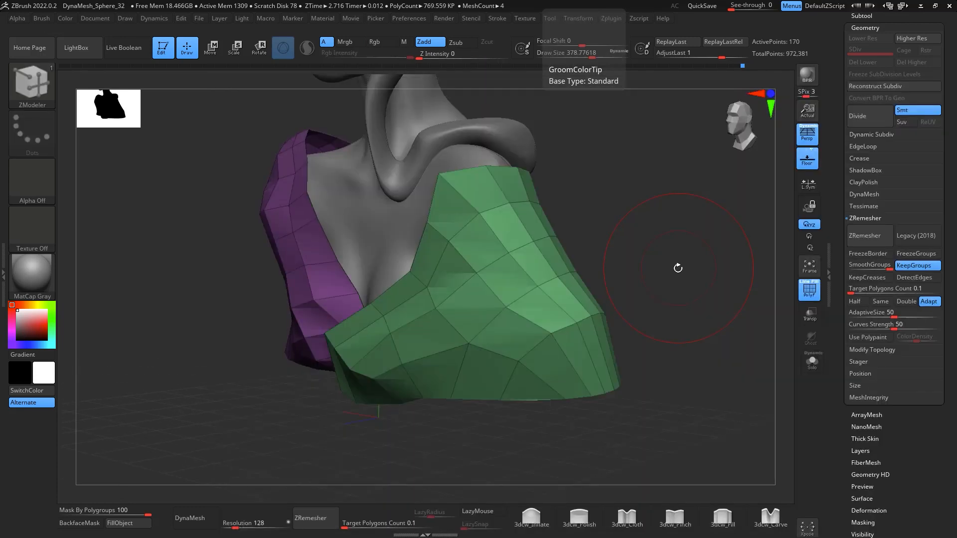
pyautogui.moveTo(508, 227); pyautogui.dragTo(515, 214)
pyautogui.hotkey('ctrl', 'z')
pyautogui.press('space')
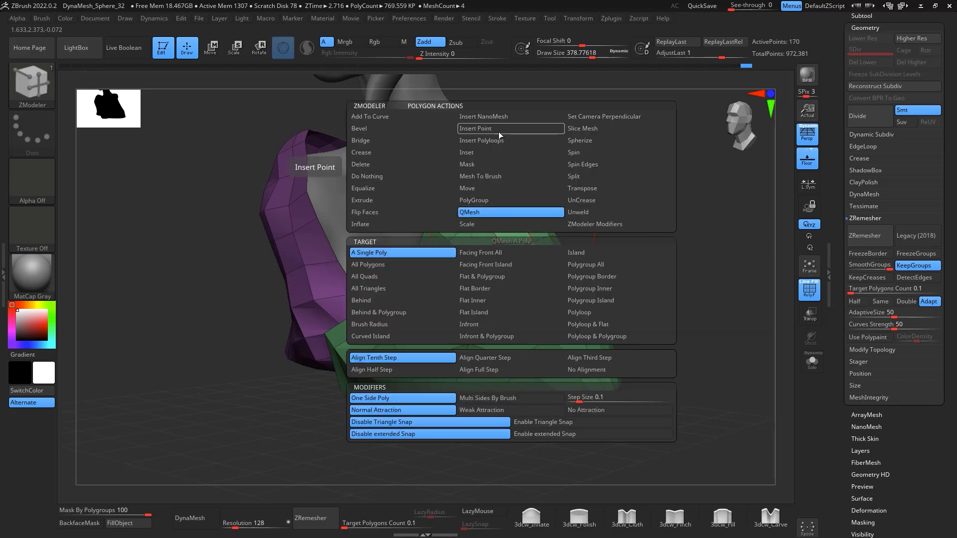
pyautogui.click(393, 200)
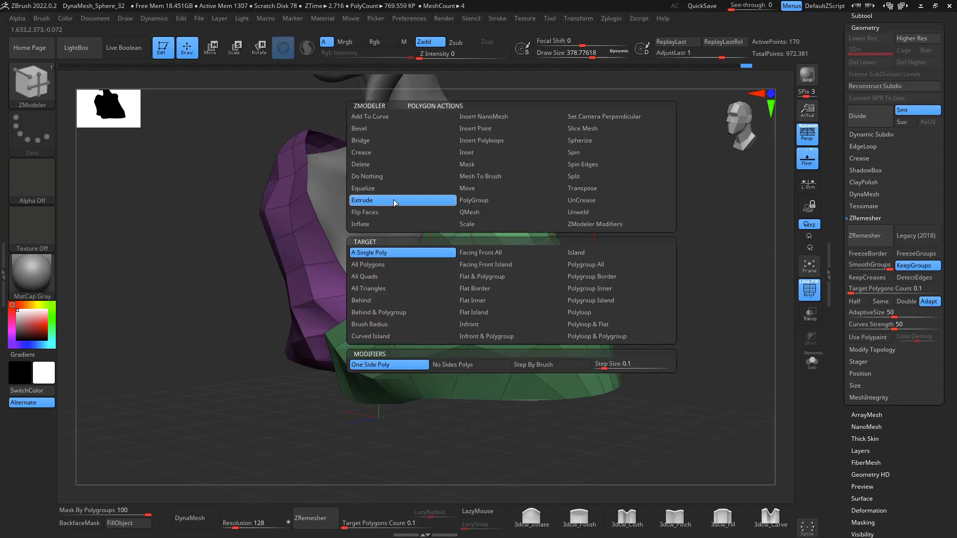
pyautogui.click(390, 264)
pyautogui.moveTo(480, 211); pyautogui.dragTo(422, 249)
pyautogui.moveTo(597, 156); pyautogui.dragTo(599, 249)
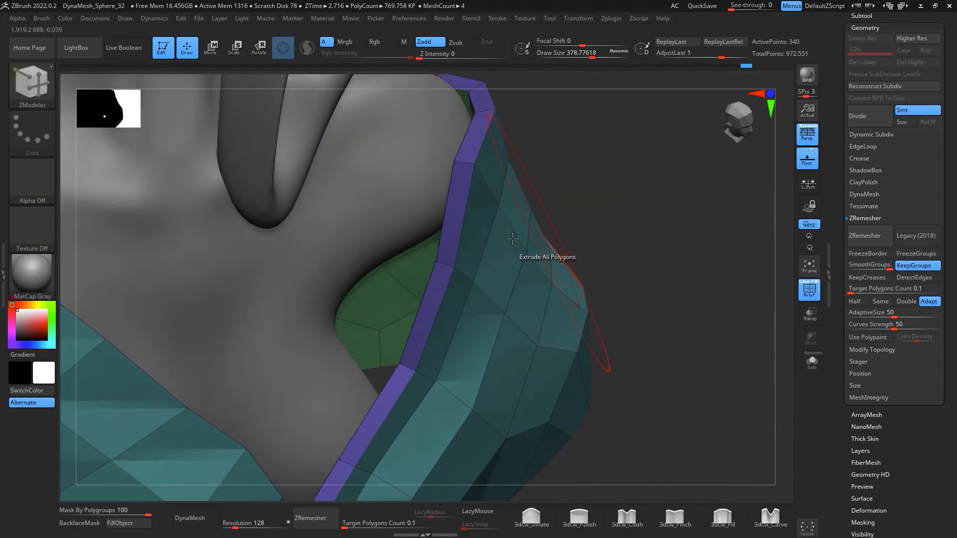
# Bevel both edge loops along the garment's rim with the ZModeler Bevel action, using EdgeLoop Complete and Two Rows
pyautogui.moveTo(620, 192); pyautogui.dragTo(705, 217)
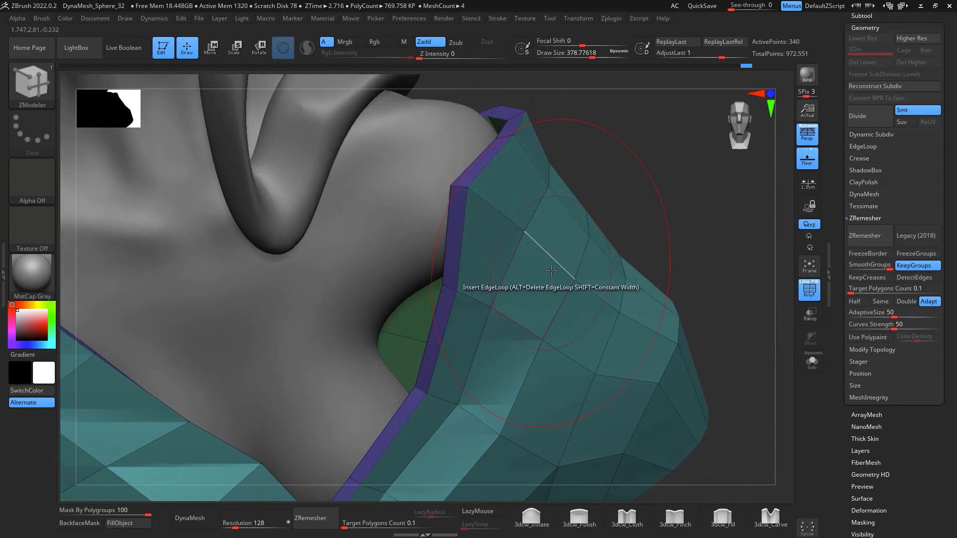
pyautogui.press('space')
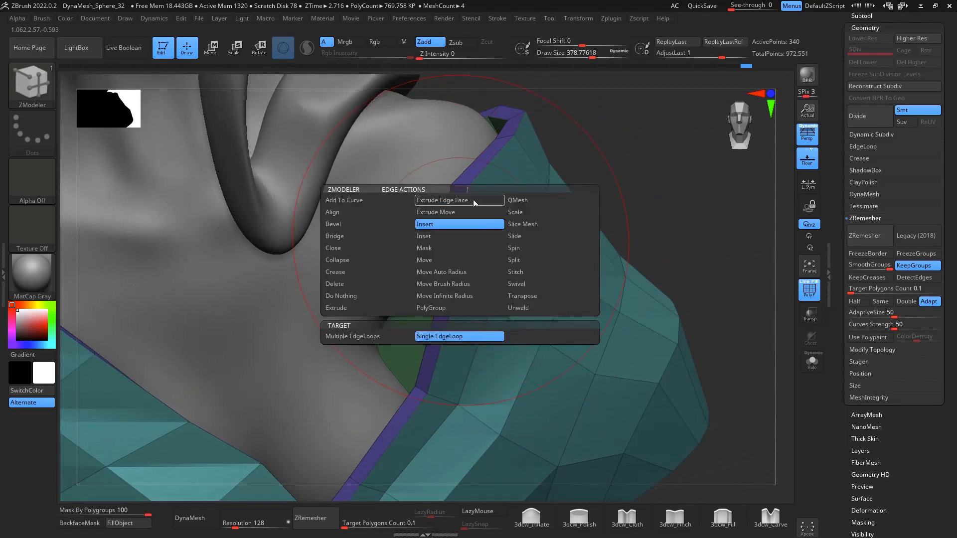
pyautogui.click(355, 224)
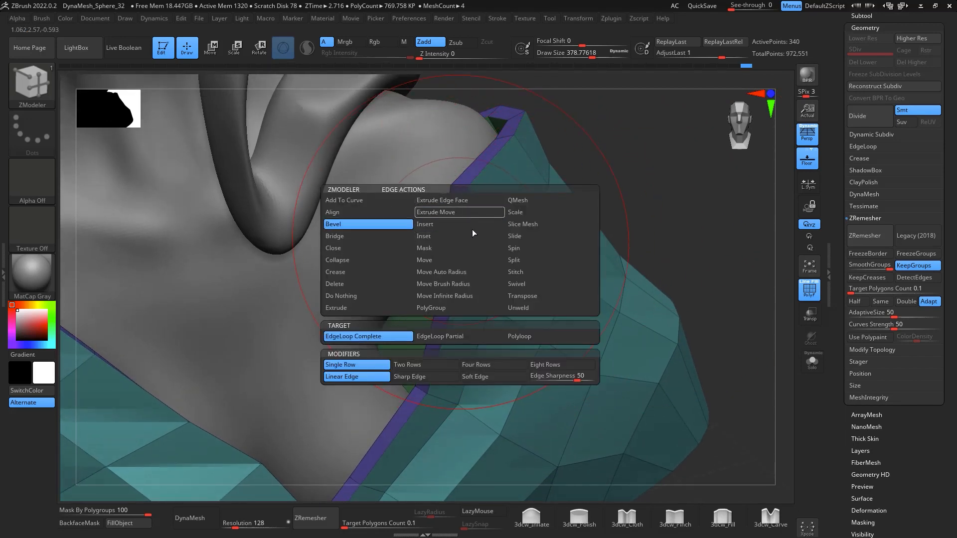
pyautogui.click(410, 365)
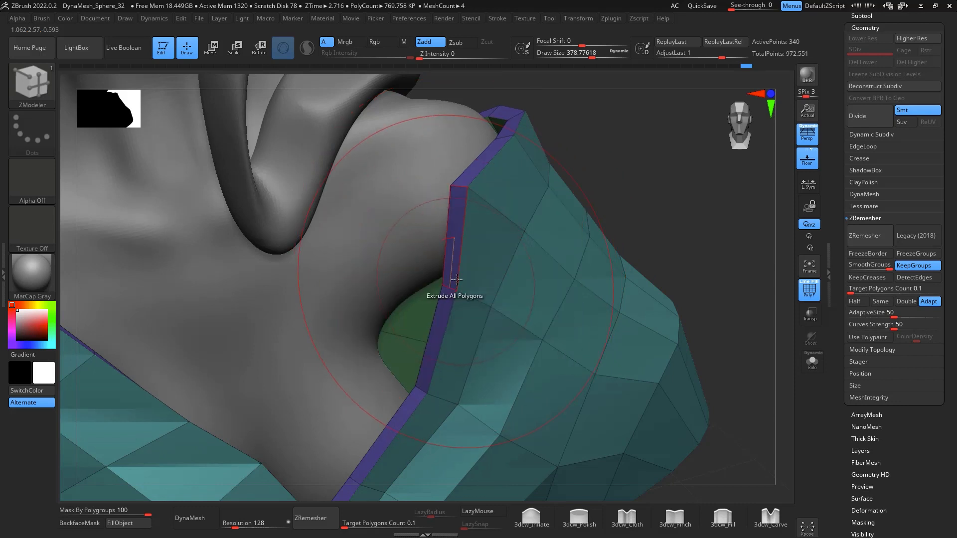
pyautogui.moveTo(458, 270); pyautogui.dragTo(457, 251)
pyautogui.hotkey('ctrl', 'w')
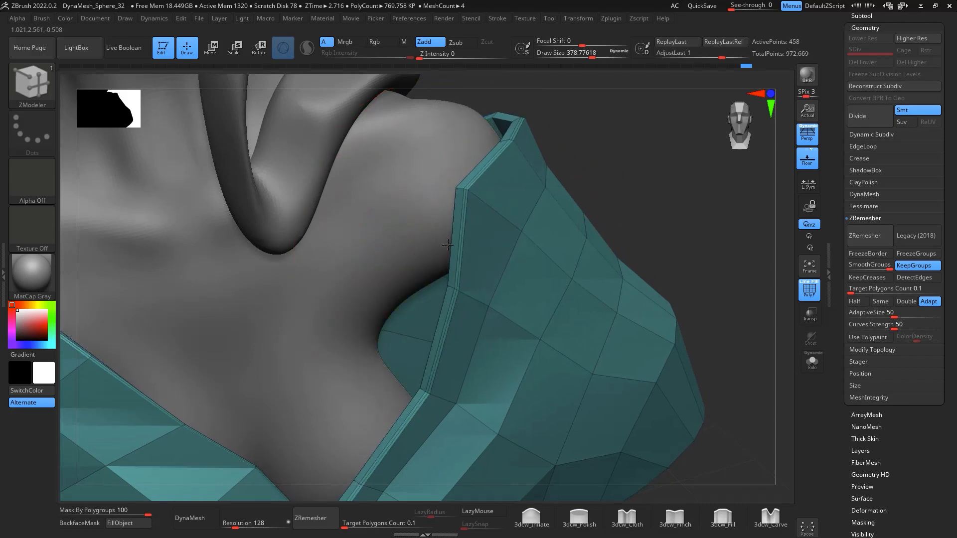
pyautogui.hotkey('ctrl', 'z')
pyautogui.moveTo(449, 237); pyautogui.dragTo(457, 233)
# Subdivide the thickened garment up to subdivision level 5
pyautogui.moveTo(645, 195)
pyautogui.keyDown('alt'); pyautogui.mouseDown()
pyautogui.moveTo(660, 165)
pyautogui.moveTo(700, 145)
pyautogui.moveTo(737, 279)
pyautogui.moveTo(729, 267)
pyautogui.mouseUp(); pyautogui.keyUp('alt')
pyautogui.hotkey('ctrl', 'd')
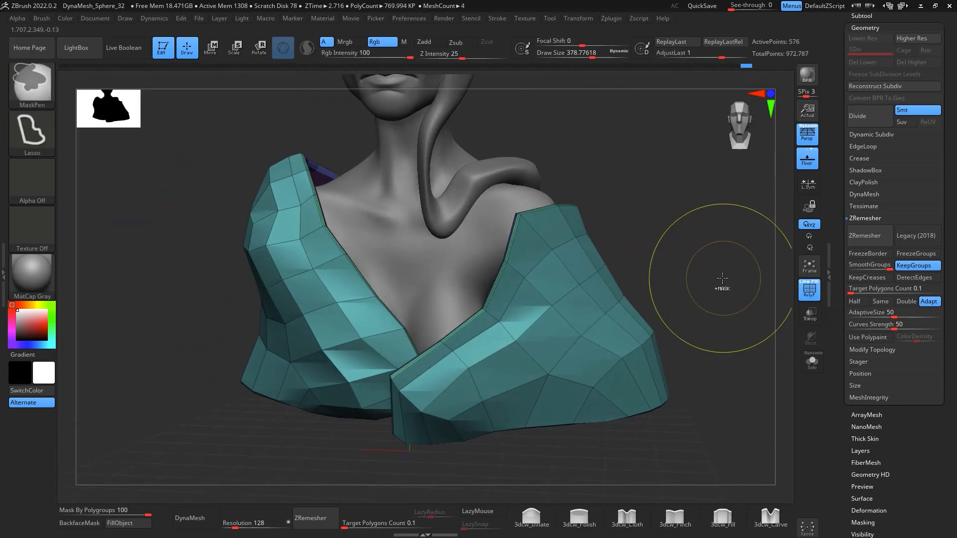
pyautogui.hotkey('ctrl', 'd')
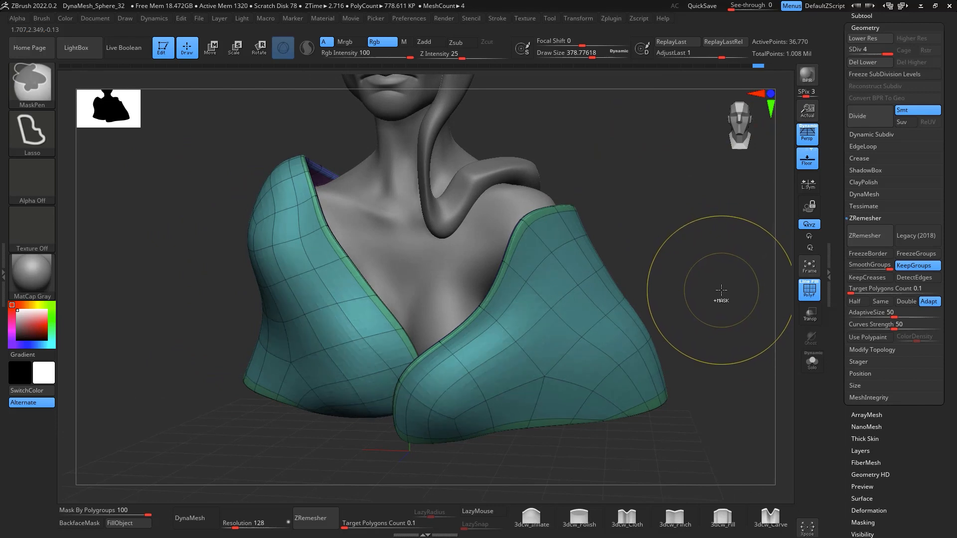
pyautogui.hotkey('ctrl', 'd')
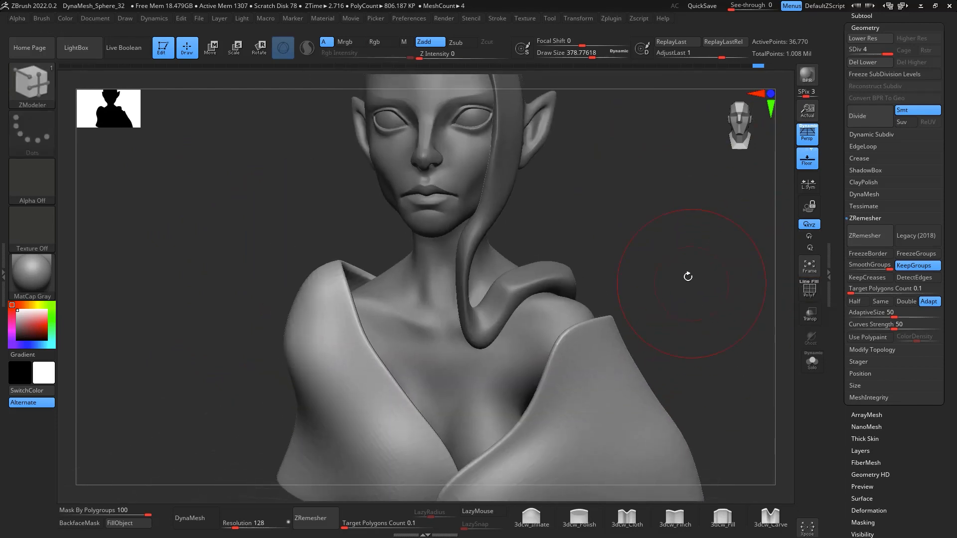
# Set Mask By Polygroups to 0 and reshape the garment's front edge near the left shoulder, using the Move brush at a draw size of about 311
pyautogui.press('space')
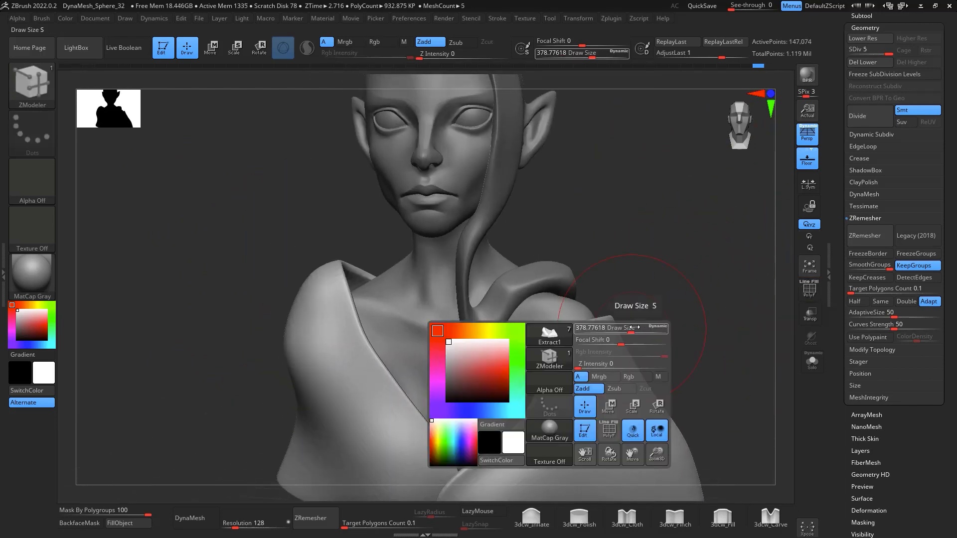
pyautogui.moveTo(633, 330); pyautogui.dragTo(617, 330)
pyautogui.moveTo(653, 290); pyautogui.dragTo(622, 295)
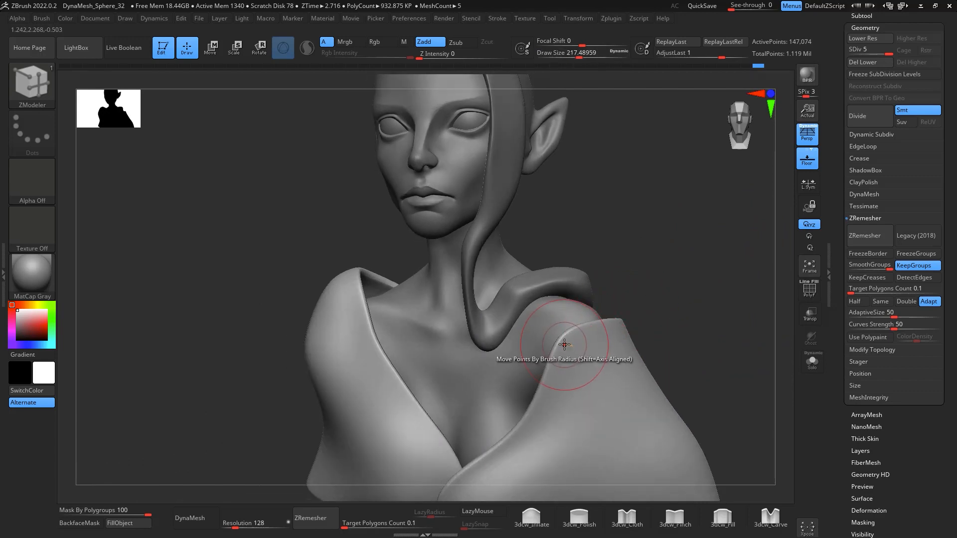
pyautogui.press('b')
pyautogui.press('m')
pyautogui.press('v')
pyautogui.press('space')
pyautogui.moveTo(568, 346); pyautogui.dragTo(574, 346)
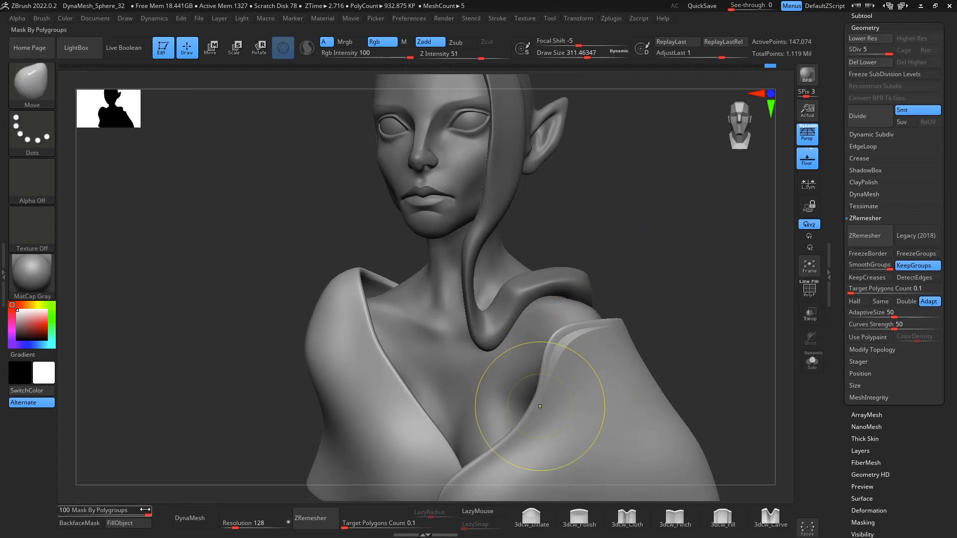
pyautogui.moveTo(142, 512); pyautogui.dragTo(53, 500)
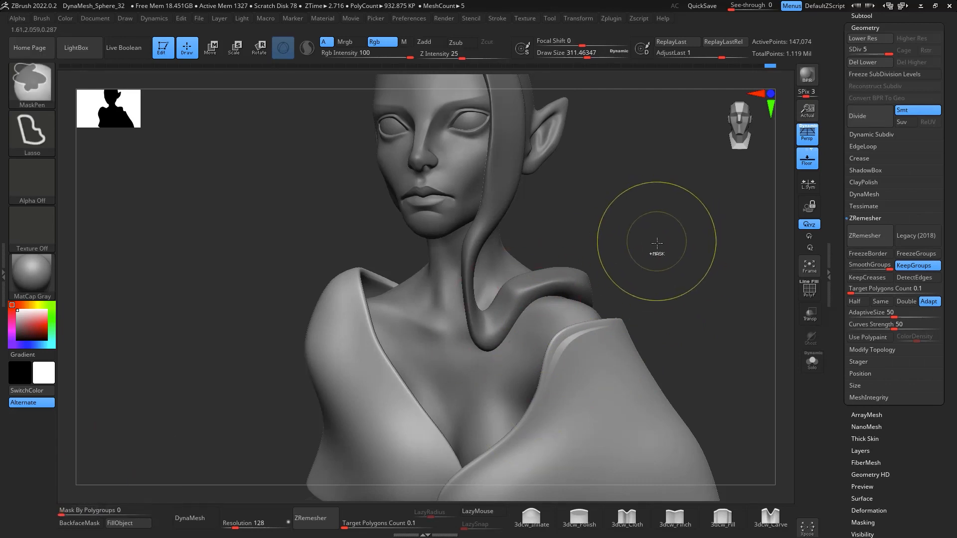
pyautogui.moveTo(717, 327)
pyautogui.mouseDown()
pyautogui.moveTo(523, 261)
pyautogui.moveTo(488, 292)
pyautogui.mouseUp()
# Shape the garment's collar peak at the character's right shoulder, using the Move brush at a draw size of about 274
pyautogui.press('space')
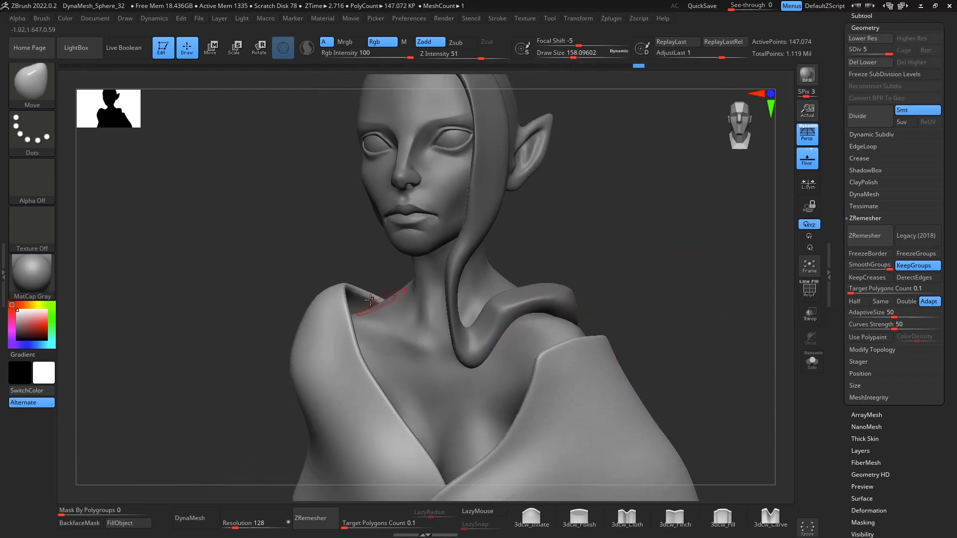
pyautogui.press('space')
pyautogui.moveTo(355, 291); pyautogui.dragTo(370, 293)
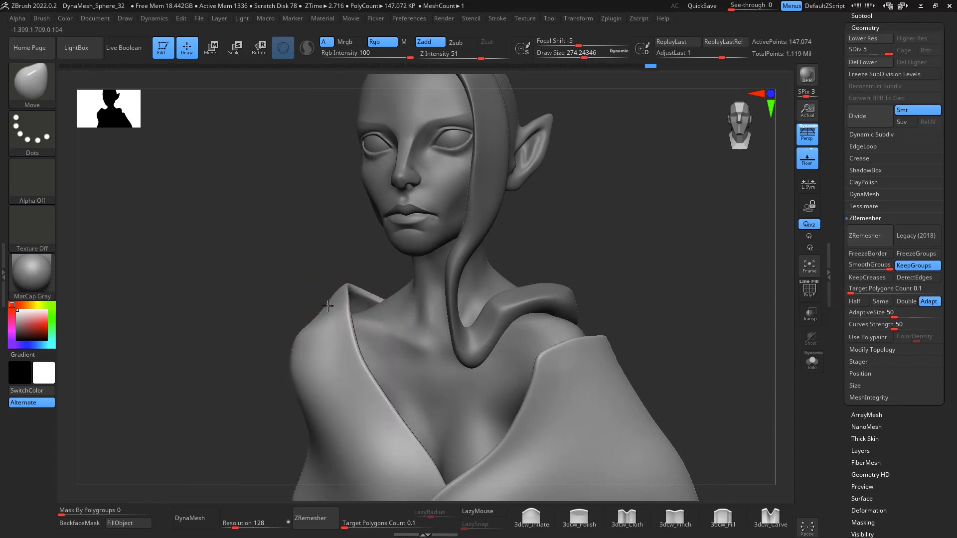
pyautogui.keyDown('alt'); pyautogui.moveTo(682, 301); pyautogui.dragTo(666, 289); pyautogui.keyUp('alt')
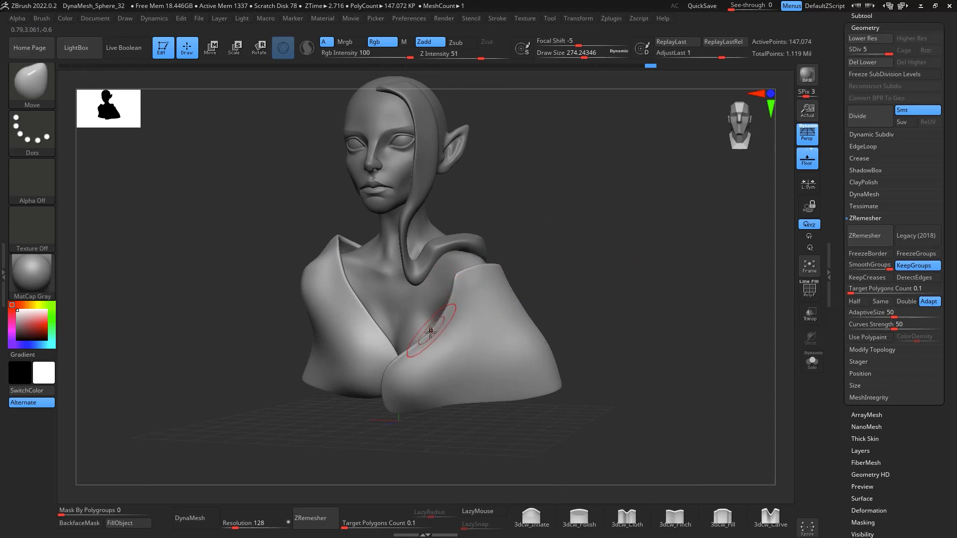
# Refine the front overlap's upper corner and edge at the chest, using the Move brush at a draw size of about 202
pyautogui.keyDown('alt'); pyautogui.moveTo(613, 252); pyautogui.dragTo(626, 197); pyautogui.keyUp('alt')
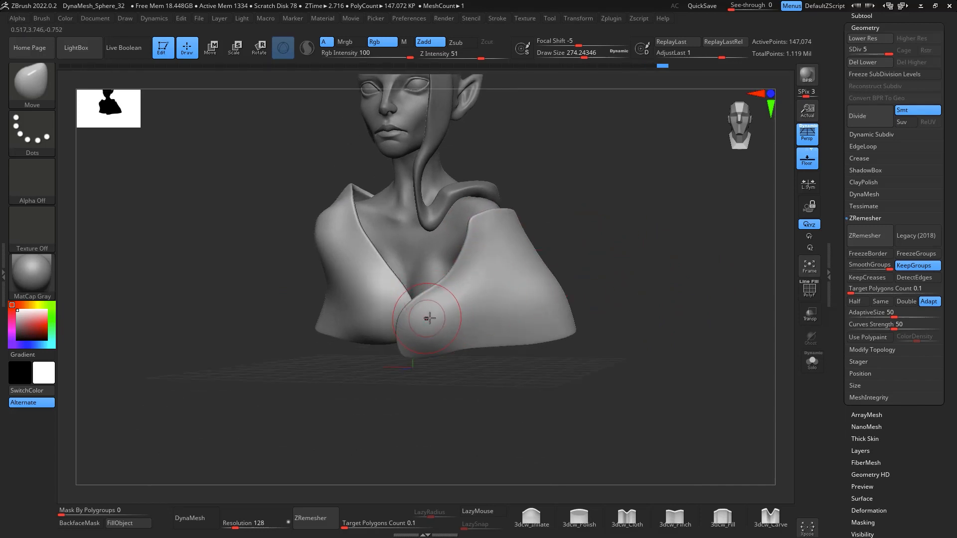
pyautogui.keyDown('alt'); pyautogui.moveTo(599, 257); pyautogui.dragTo(603, 283); pyautogui.keyUp('alt')
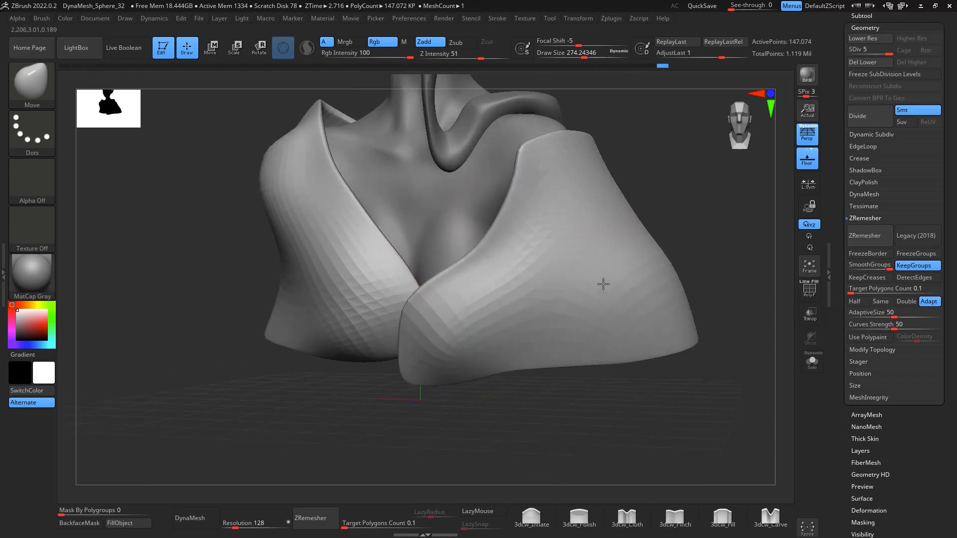
pyautogui.press('space')
pyautogui.moveTo(432, 295); pyautogui.dragTo(424, 294)
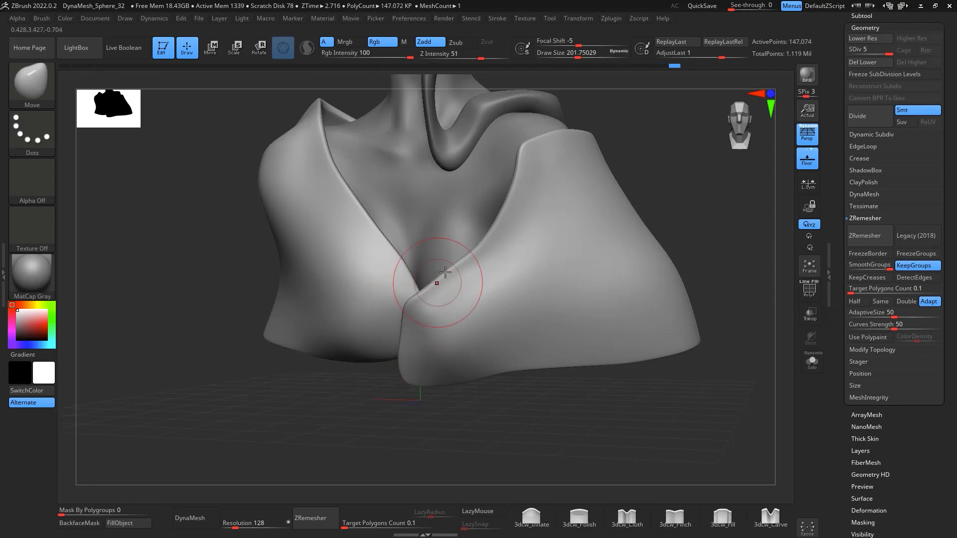
pyautogui.moveTo(445, 272)
pyautogui.mouseDown()
pyautogui.moveTo(433, 295)
pyautogui.moveTo(426, 287)
pyautogui.mouseUp()
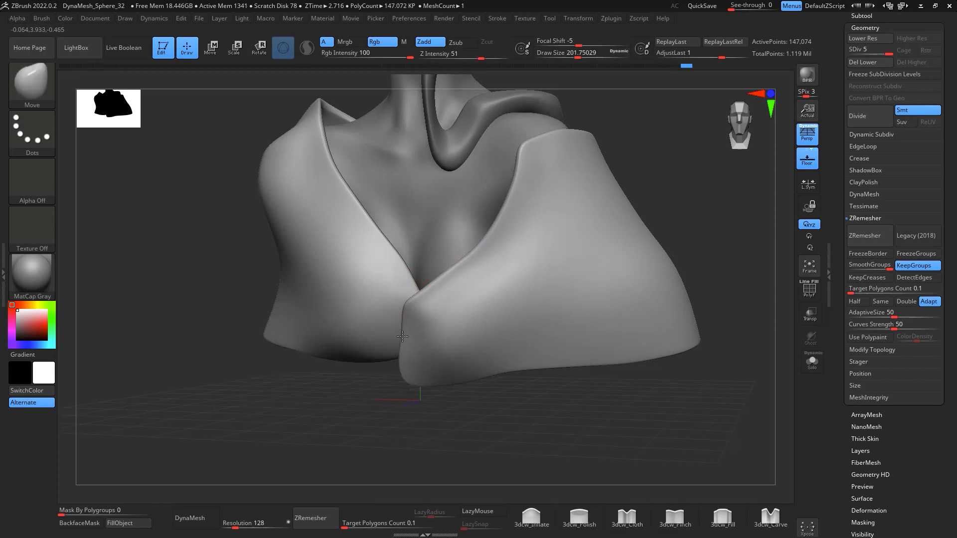
# Carve a vertical fold into the garment's front overlap with the 3dcw_Carve brush and turn on BackfaceMask
pyautogui.moveTo(644, 145)
pyautogui.keyDown('alt'); pyautogui.mouseDown()
pyautogui.moveTo(652, 261)
pyautogui.moveTo(698, 273)
pyautogui.mouseUp(); pyautogui.keyUp('alt')
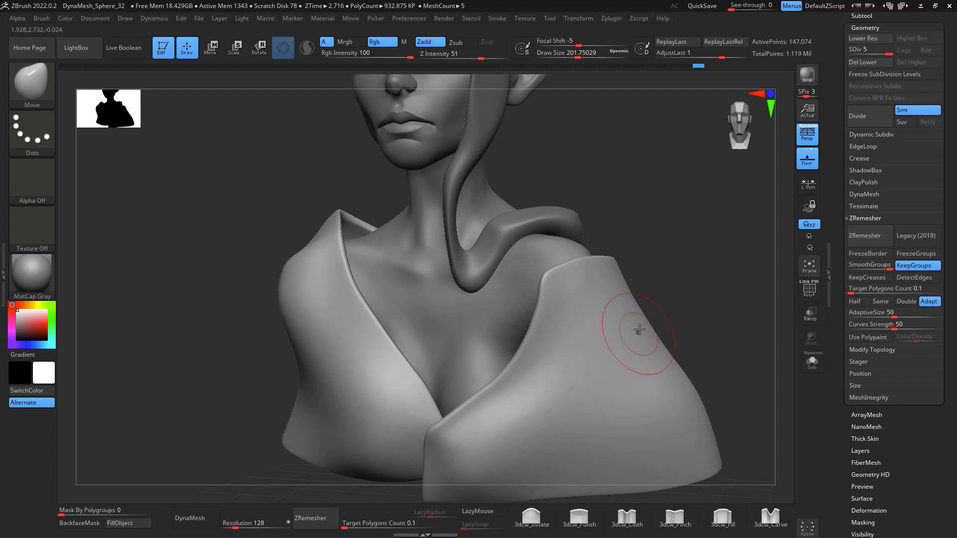
pyautogui.moveTo(709, 393); pyautogui.dragTo(688, 307)
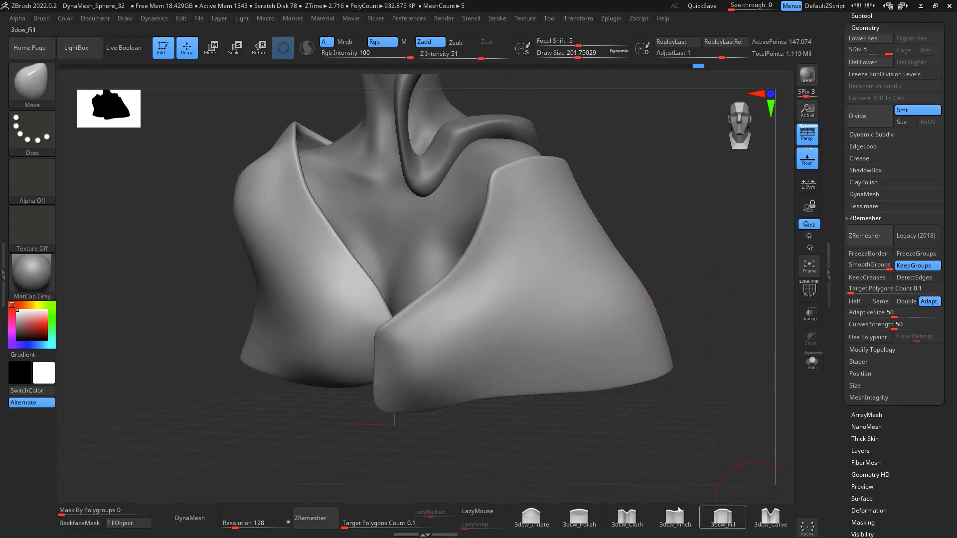
pyautogui.click(775, 516)
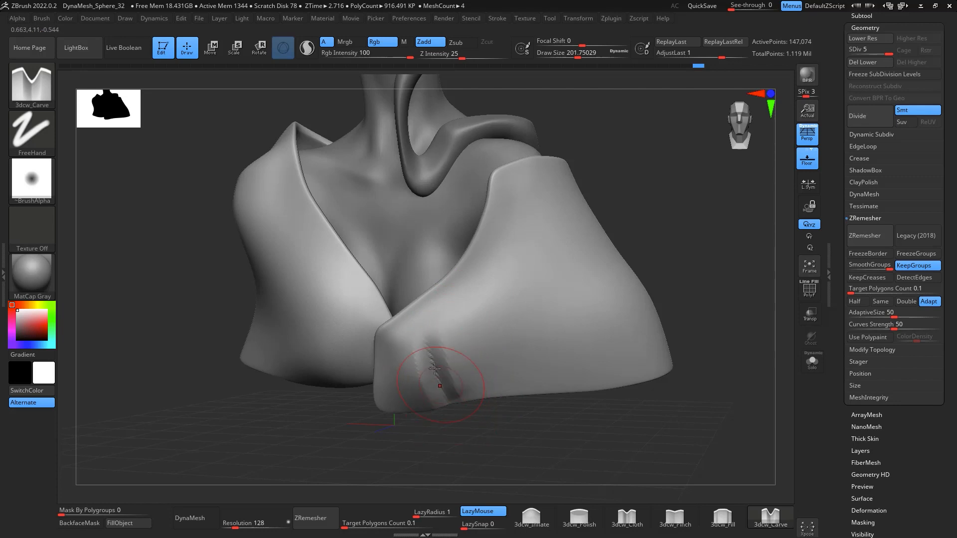
pyautogui.moveTo(528, 436); pyautogui.dragTo(728, 207)
pyautogui.moveTo(618, 254); pyautogui.dragTo(574, 349)
pyautogui.hotkey('ctrl', 'z')
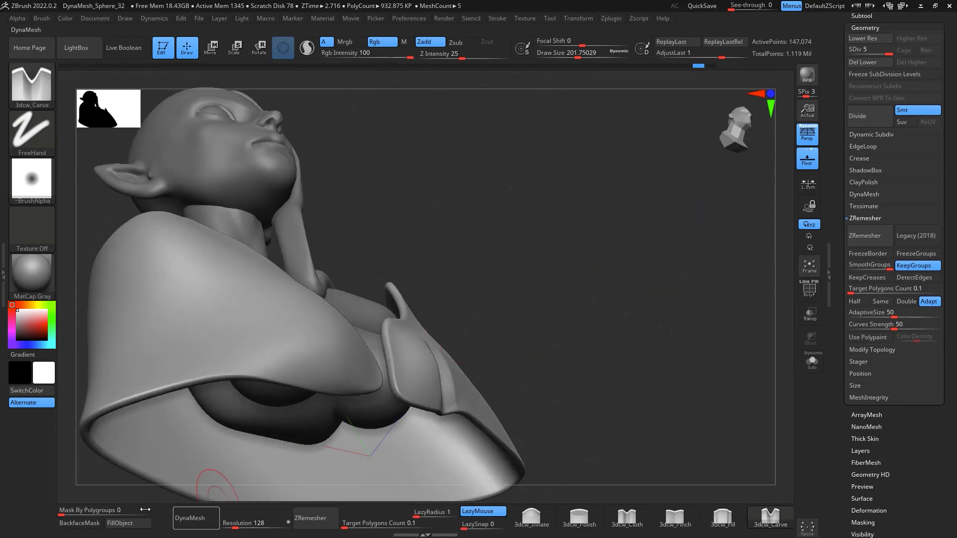
pyautogui.click(80, 523)
pyautogui.moveTo(679, 269); pyautogui.dragTo(95, 59)
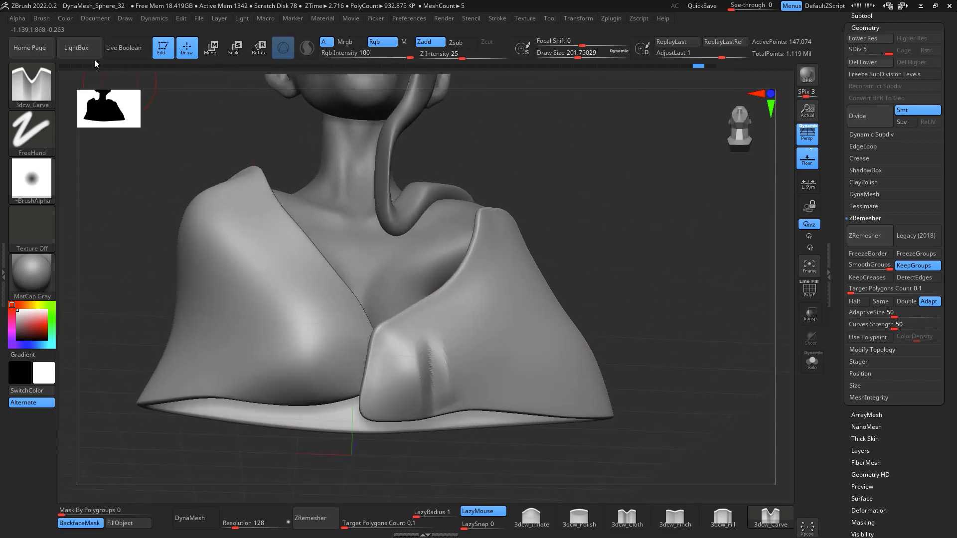
# Try carving folds into the garment's front overlap with the 3dcw_Carve brush at a draw size of about 202
pyautogui.click(46, 22)
pyautogui.click(98, 266)
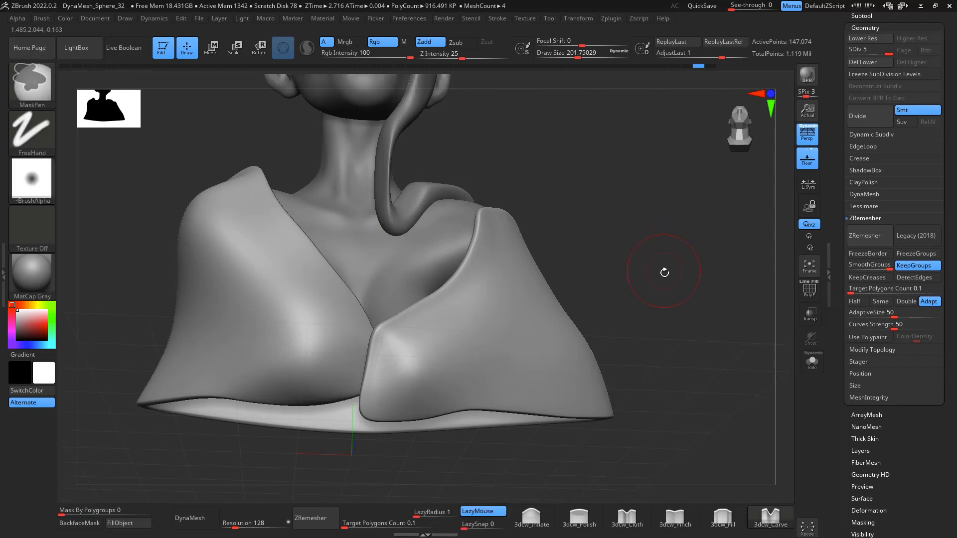
pyautogui.moveTo(664, 272)
pyautogui.mouseDown()
pyautogui.moveTo(687, 154)
pyautogui.moveTo(674, 255)
pyautogui.moveTo(668, 237)
pyautogui.moveTo(657, 273)
pyautogui.mouseUp()
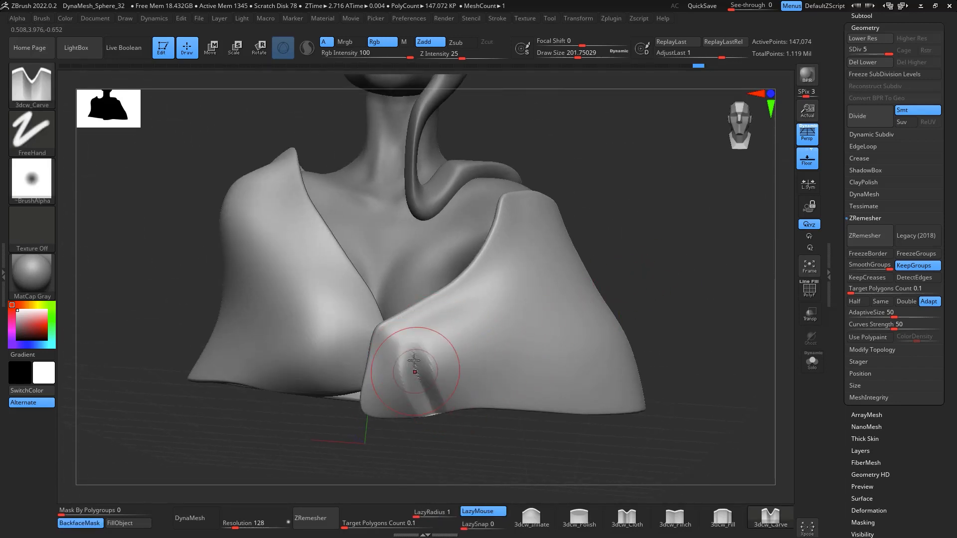
pyautogui.moveTo(664, 249)
pyautogui.mouseDown()
pyautogui.moveTo(722, 239)
pyautogui.moveTo(717, 201)
pyautogui.moveTo(731, 175)
pyautogui.moveTo(725, 182)
pyautogui.mouseUp()
pyautogui.moveTo(479, 362); pyautogui.dragTo(573, 325)
pyautogui.moveTo(665, 301)
pyautogui.mouseDown()
pyautogui.moveTo(687, 293)
pyautogui.moveTo(711, 191)
pyautogui.moveTo(694, 286)
pyautogui.moveTo(535, 359)
pyautogui.mouseUp()
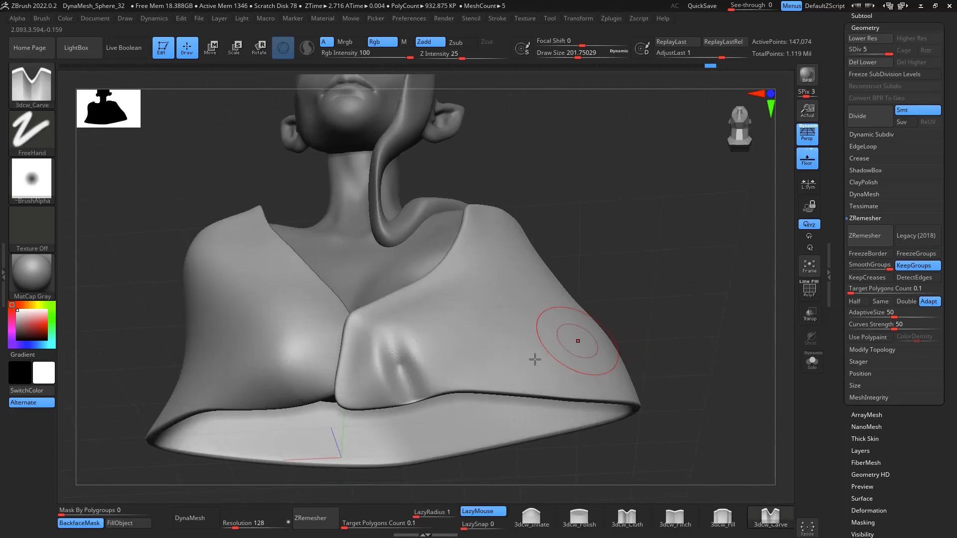
pyautogui.moveTo(670, 304); pyautogui.dragTo(683, 219)
pyautogui.moveTo(623, 344)
pyautogui.mouseDown()
pyautogui.moveTo(641, 348)
pyautogui.moveTo(645, 380)
pyautogui.moveTo(712, 367)
pyautogui.moveTo(728, 399)
pyautogui.moveTo(712, 301)
pyautogui.mouseUp()
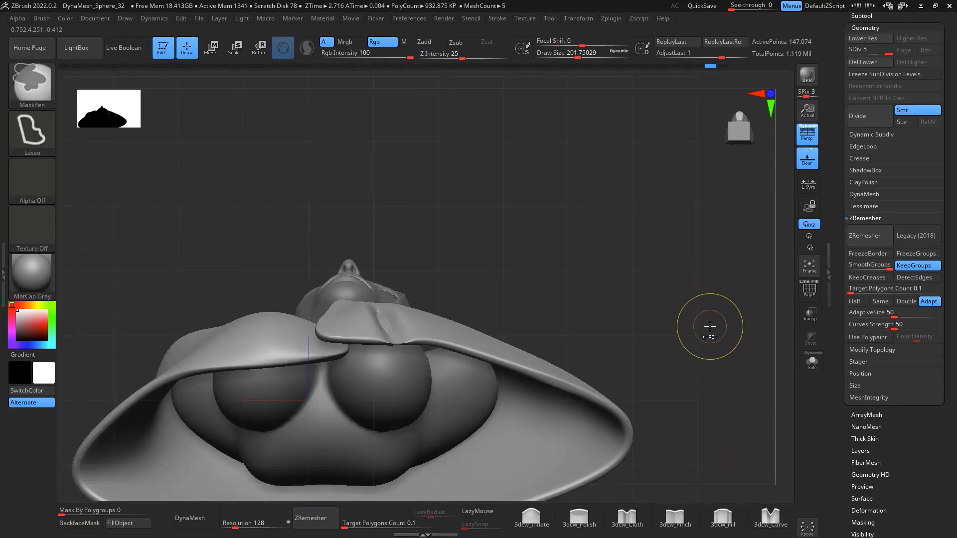
pyautogui.moveTo(704, 325); pyautogui.dragTo(682, 336)
# Carve a short diagonal crease into the lower part of the front overlap at a draw size of about 108
pyautogui.press('space')
pyautogui.moveTo(463, 357); pyautogui.dragTo(452, 357)
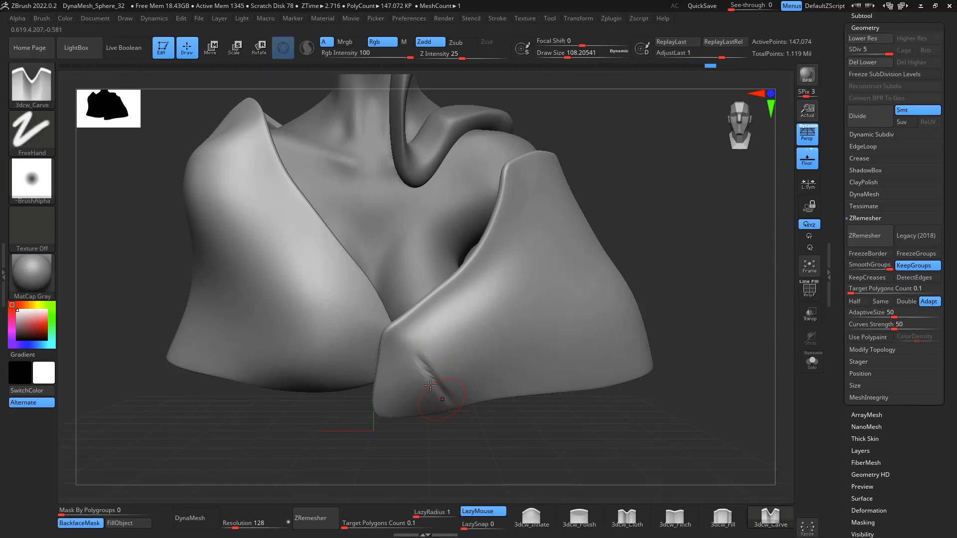
pyautogui.moveTo(713, 307)
pyautogui.mouseDown()
pyautogui.moveTo(739, 301)
pyautogui.moveTo(693, 295)
pyautogui.mouseUp()
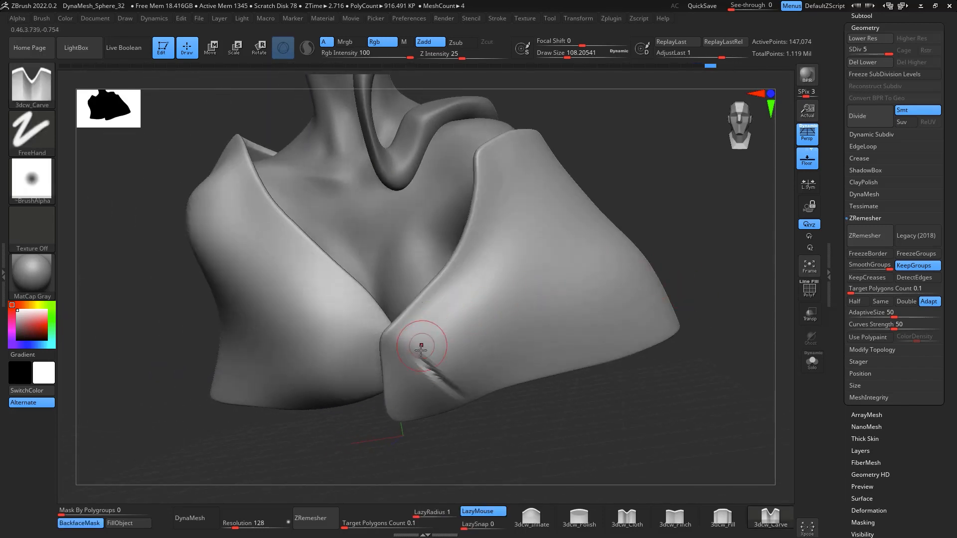
# Carve a long fold from the lower crease up over the character's left shoulder and deepen the short crease at the overlap
pyautogui.moveTo(423, 354); pyautogui.dragTo(520, 200)
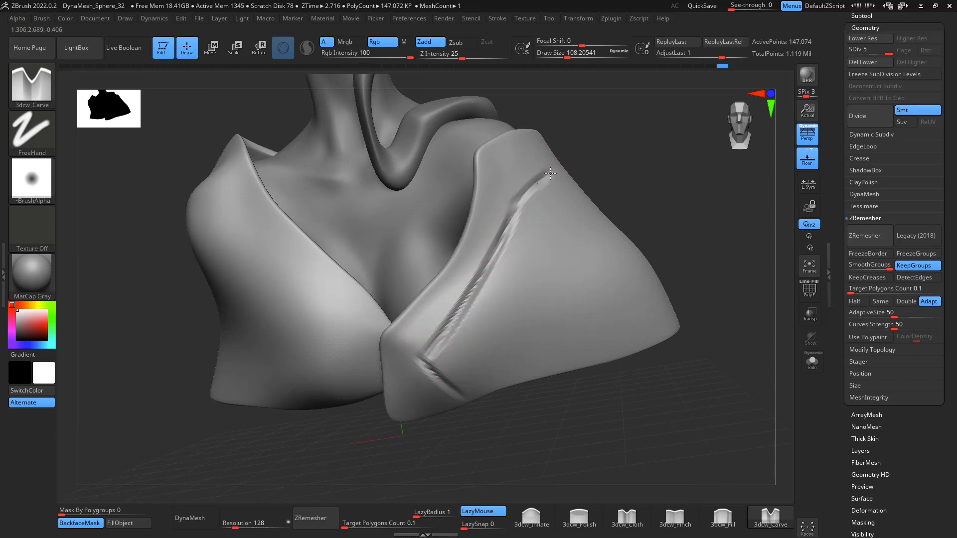
pyautogui.moveTo(662, 163)
pyautogui.mouseDown()
pyautogui.moveTo(720, 226)
pyautogui.moveTo(684, 263)
pyautogui.moveTo(673, 251)
pyautogui.mouseUp()
pyautogui.moveTo(514, 201); pyautogui.dragTo(543, 127)
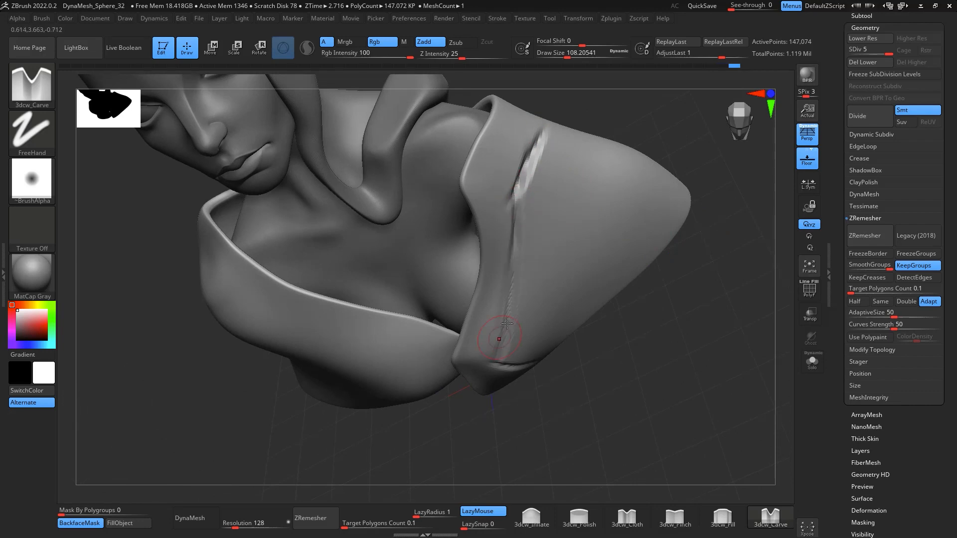
pyautogui.moveTo(608, 418); pyautogui.dragTo(581, 368)
pyautogui.moveTo(509, 379); pyautogui.dragTo(542, 395)
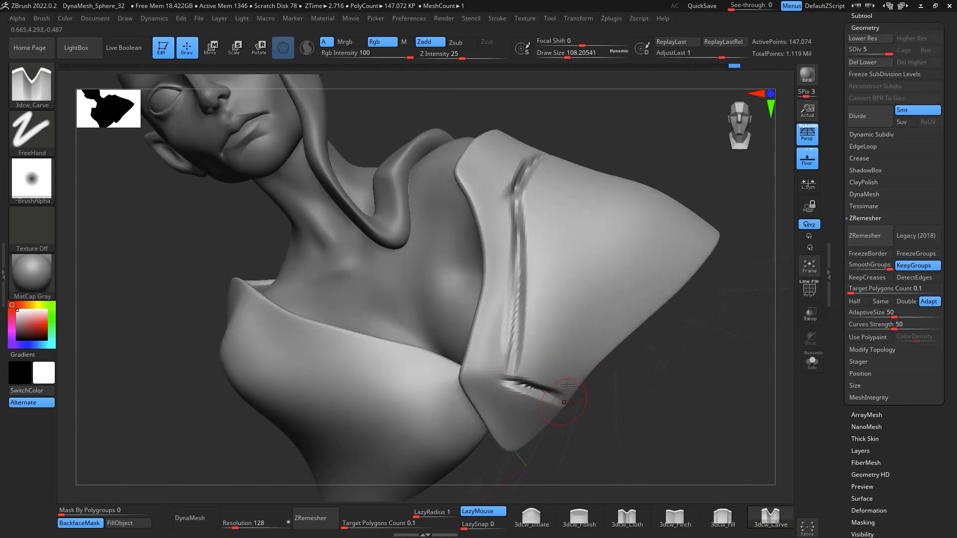
pyautogui.moveTo(648, 387)
pyautogui.keyDown('shift'); pyautogui.mouseDown()
pyautogui.moveTo(680, 438)
pyautogui.moveTo(626, 393)
pyautogui.moveTo(624, 366)
pyautogui.mouseUp(); pyautogui.keyUp('shift')
# Reshape the overlap's front edge with the Move brush at a draw size of about 212 and smooth the carved folds
pyautogui.press('b')
pyautogui.press('m')
pyautogui.press('v')
pyautogui.press('space')
pyautogui.click(631, 423)
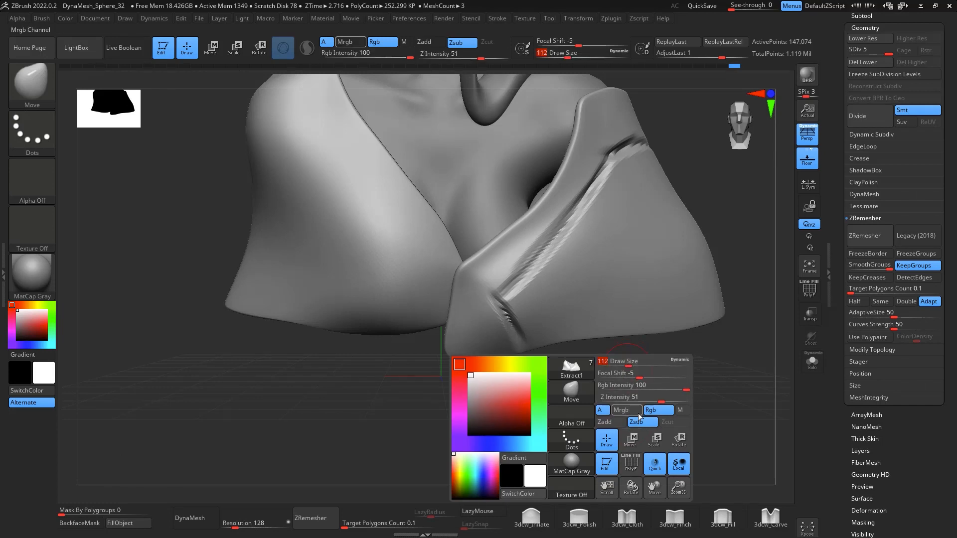
pyautogui.click(605, 423)
pyautogui.moveTo(643, 367); pyautogui.dragTo(586, 356)
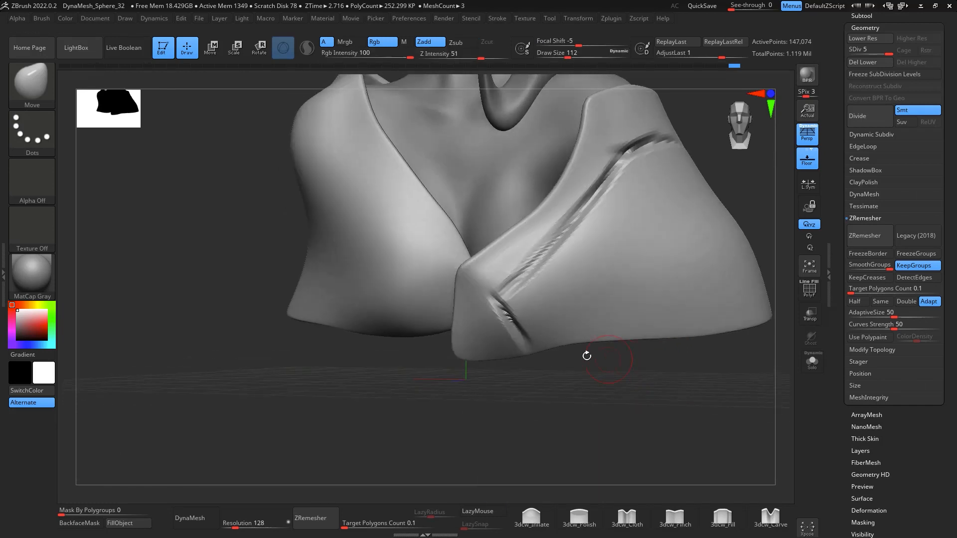
pyautogui.press('space')
pyautogui.click(559, 364)
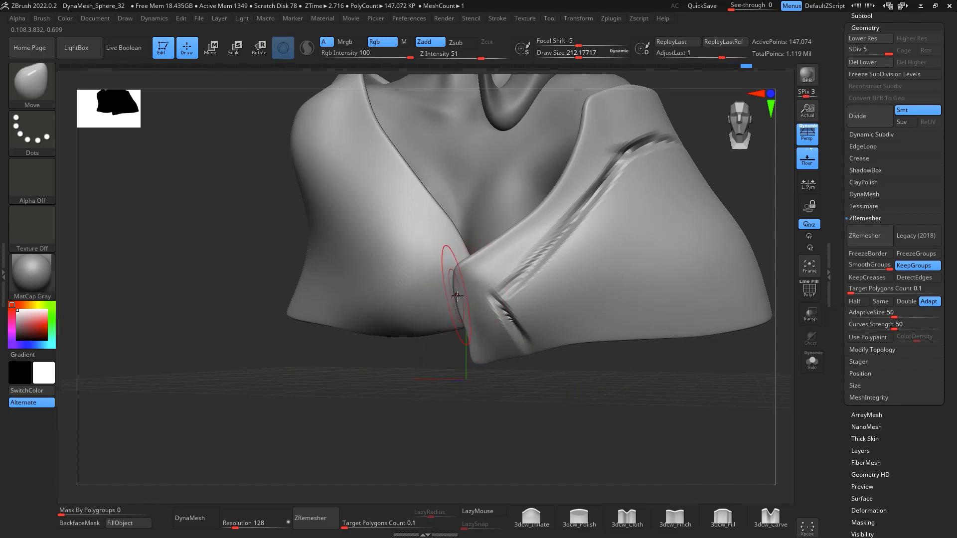
pyautogui.press('shift')
pyautogui.moveTo(502, 344)
pyautogui.keyDown('shift'); pyautogui.mouseDown()
pyautogui.moveTo(526, 258)
pyautogui.moveTo(691, 122)
pyautogui.mouseUp(); pyautogui.keyUp('shift')
# Try subdividing the garment once, smoothing its folds and carving along the long fold, and undo these changes
pyautogui.hotkey('ctrl', 'd')
pyautogui.keyDown('shift'); pyautogui.moveTo(551, 343); pyautogui.dragTo(517, 339); pyautogui.keyUp('shift')
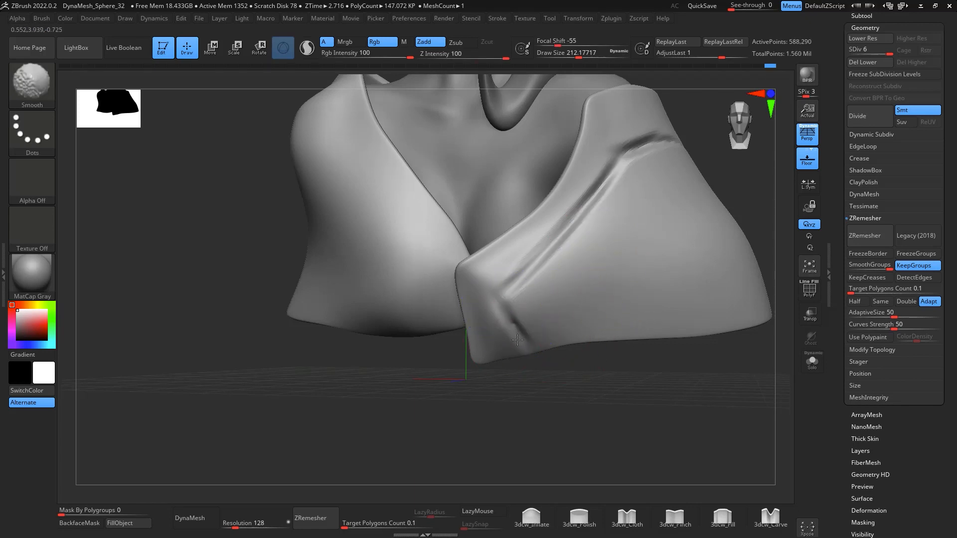
pyautogui.keyDown('shift'); pyautogui.moveTo(655, 147); pyautogui.dragTo(668, 144); pyautogui.keyUp('shift')
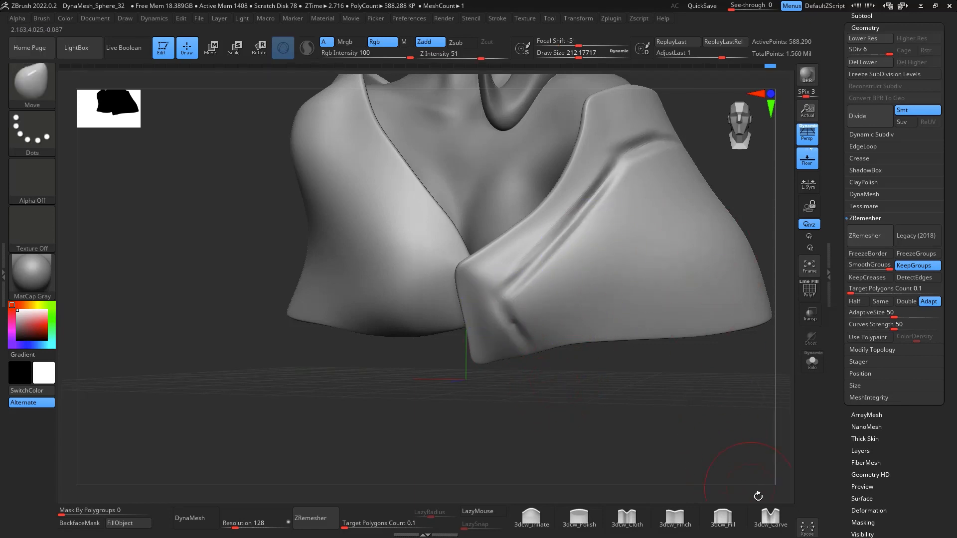
pyautogui.click(770, 517)
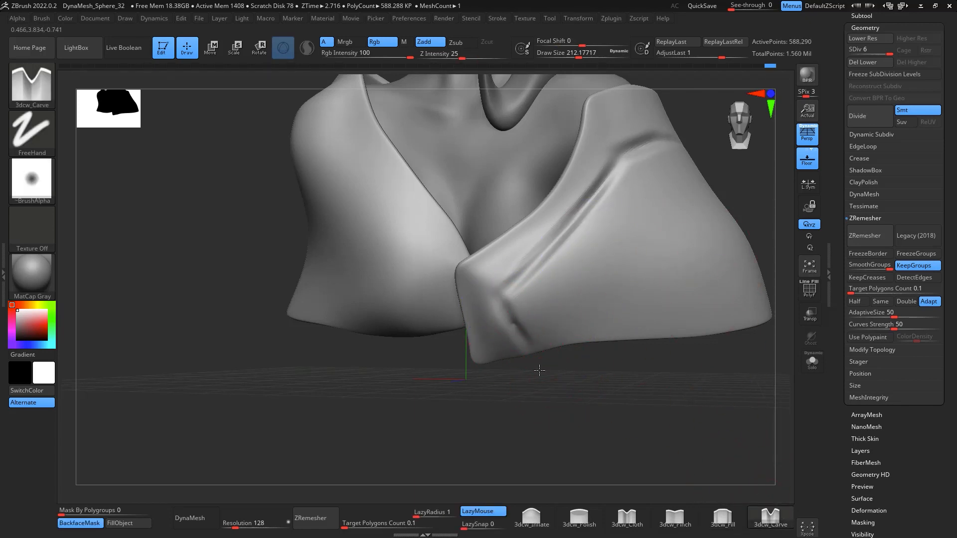
pyautogui.moveTo(532, 290); pyautogui.dragTo(546, 274)
pyautogui.hotkey('ctrl', 'z')
pyautogui.hotkey('ctrl', 'z')
pyautogui.hotkey('ctrl', 'z')
pyautogui.hotkey('ctrl', 'z')
pyautogui.hotkey('ctrl', 'z')
pyautogui.hotkey('ctrl', 'z')
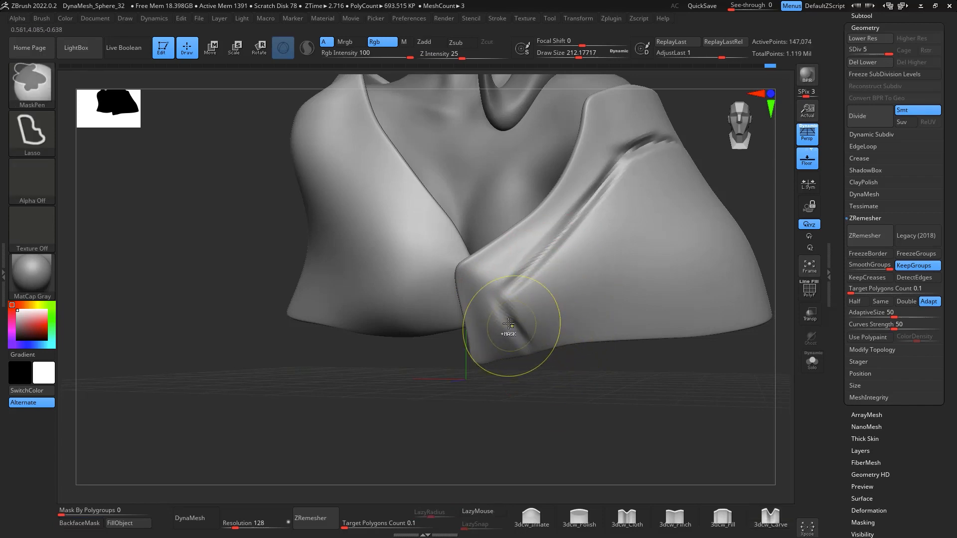
# Subdivide the garment twice to level 7, smooth the lower crease and deepen the long fold with the 3dcw_Carve brush
pyautogui.hotkey('ctrl', 'd')
pyautogui.hotkey('ctrl', 'd')
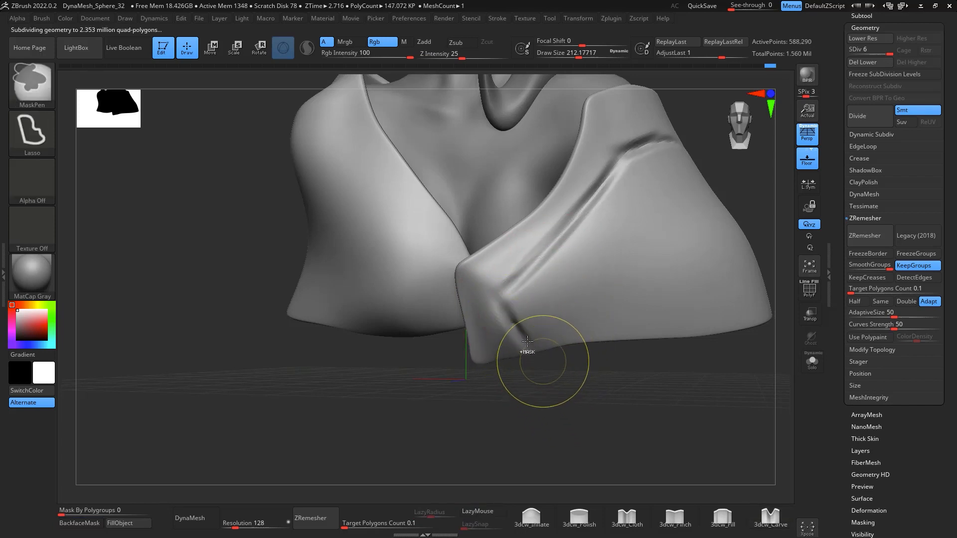
pyautogui.keyDown('shift'); pyautogui.moveTo(521, 341); pyautogui.dragTo(512, 295); pyautogui.keyUp('shift')
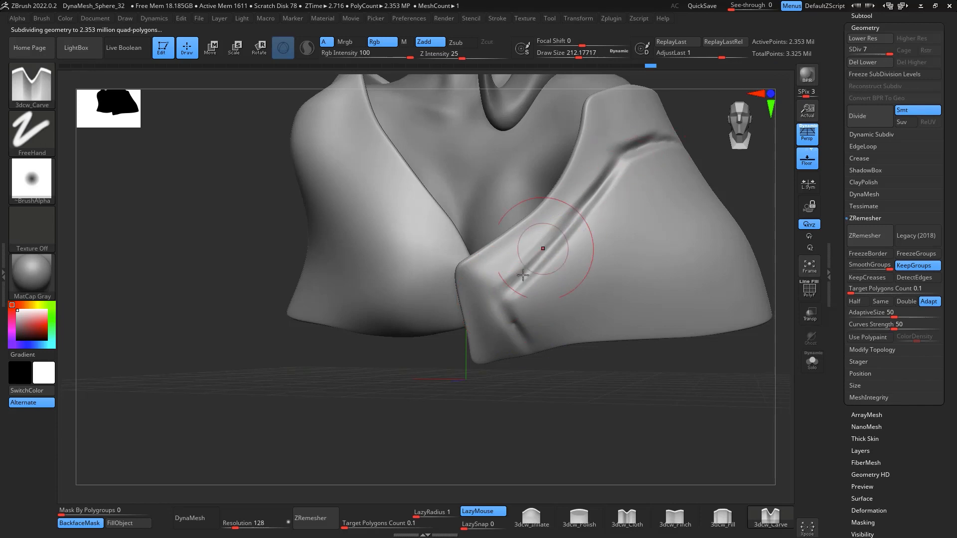
pyautogui.moveTo(699, 145); pyautogui.dragTo(621, 432)
pyautogui.moveTo(482, 246); pyautogui.dragTo(501, 165)
pyautogui.moveTo(679, 393)
pyautogui.mouseDown()
pyautogui.moveTo(706, 349)
pyautogui.moveTo(709, 364)
pyautogui.moveTo(711, 342)
pyautogui.moveTo(711, 371)
pyautogui.moveTo(626, 348)
pyautogui.mouseUp()
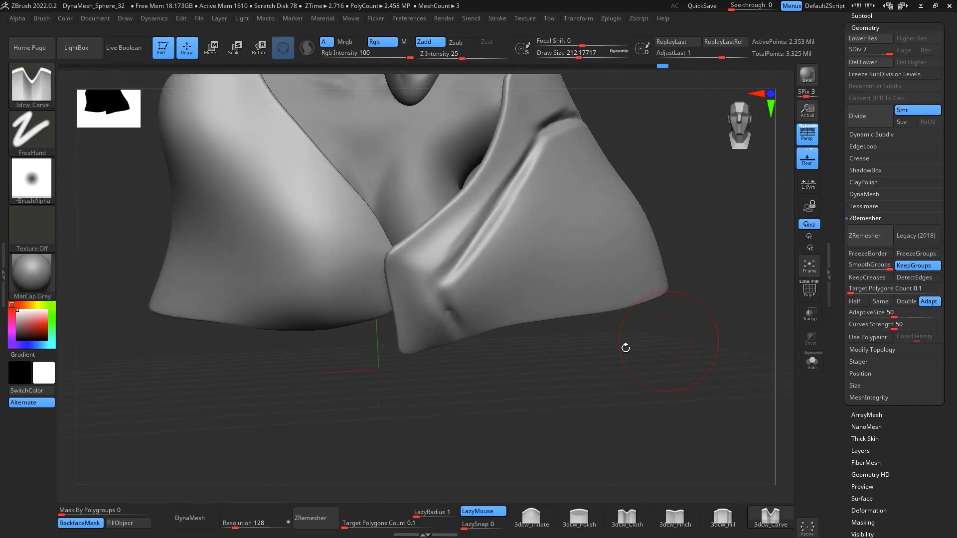
# Sharpen the garment's long fold using the 3dcw_Cloth brush with BackfaceMask on and a draw size of about 65
pyautogui.press('space')
pyautogui.moveTo(465, 338); pyautogui.dragTo(451, 338)
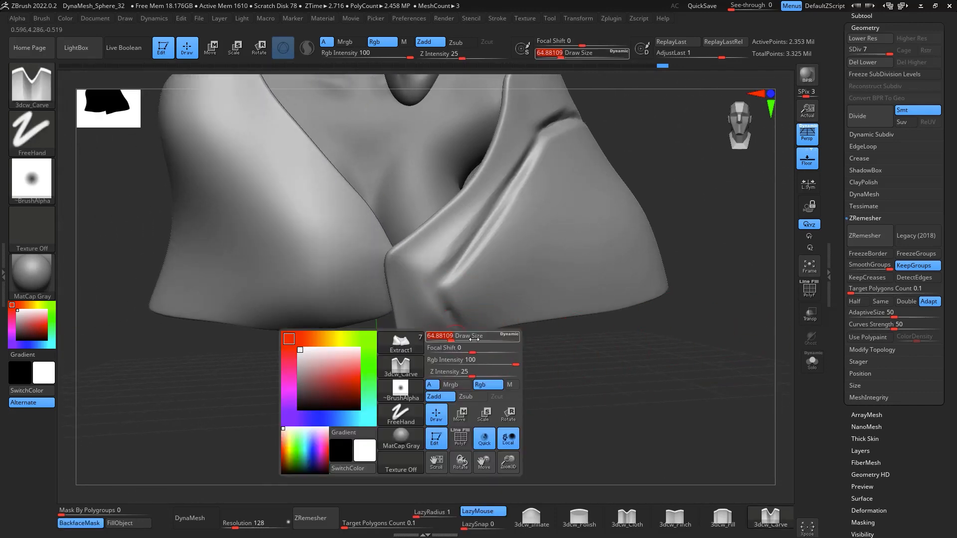
pyautogui.click(640, 514)
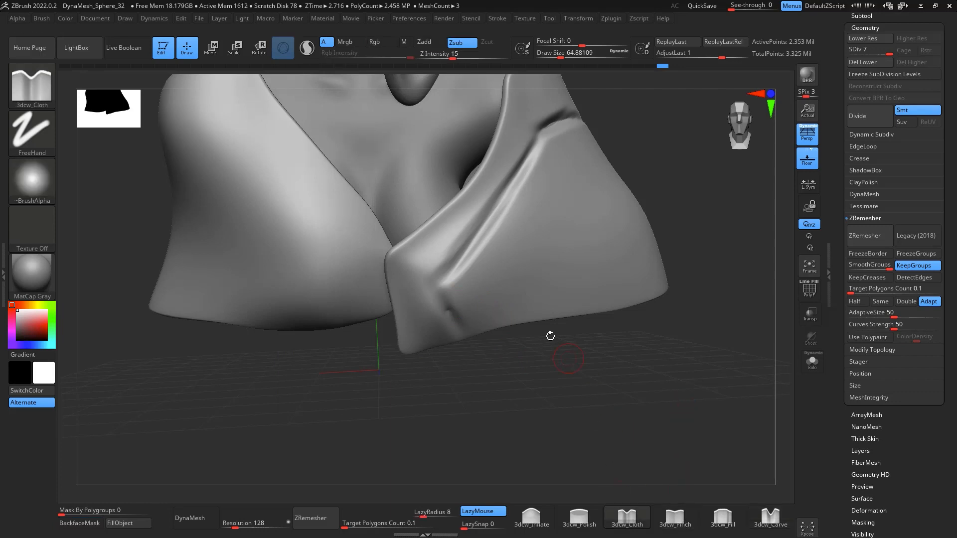
pyautogui.click(93, 524)
pyautogui.moveTo(462, 268)
pyautogui.mouseDown()
pyautogui.moveTo(554, 128)
pyautogui.moveTo(546, 134)
pyautogui.mouseUp()
pyautogui.moveTo(713, 323)
pyautogui.mouseDown()
pyautogui.moveTo(741, 299)
pyautogui.moveTo(718, 287)
pyautogui.moveTo(776, 312)
pyautogui.moveTo(540, 262)
pyautogui.mouseUp()
pyautogui.moveTo(619, 336); pyautogui.dragTo(678, 367)
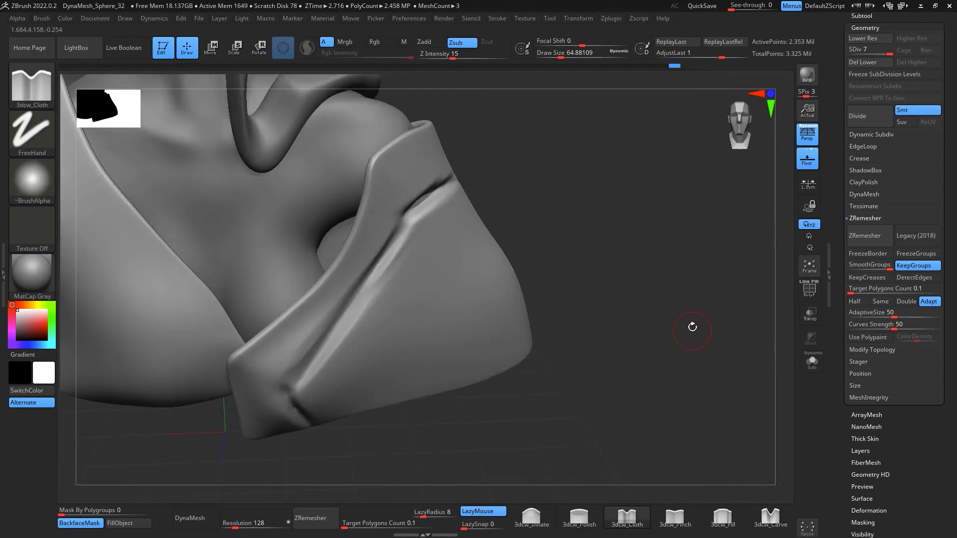
pyautogui.press('ctrl')
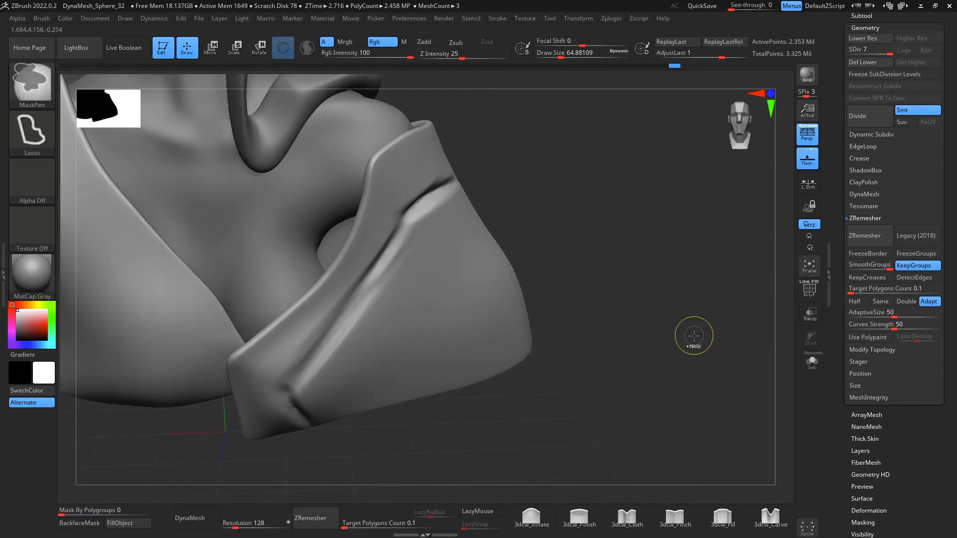
# Undo the last stroke and set up the ClayBuildup brush with Alpha 37 and a draw size of about 132
pyautogui.hotkey('ctrl', 'z')
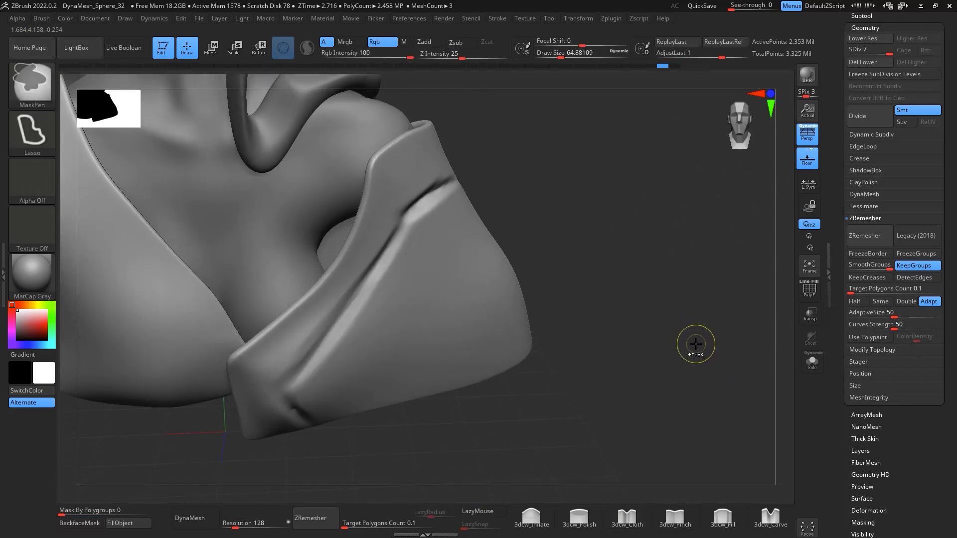
pyautogui.moveTo(694, 342)
pyautogui.mouseDown()
pyautogui.moveTo(668, 266)
pyautogui.moveTo(692, 263)
pyautogui.moveTo(683, 285)
pyautogui.moveTo(709, 269)
pyautogui.mouseUp()
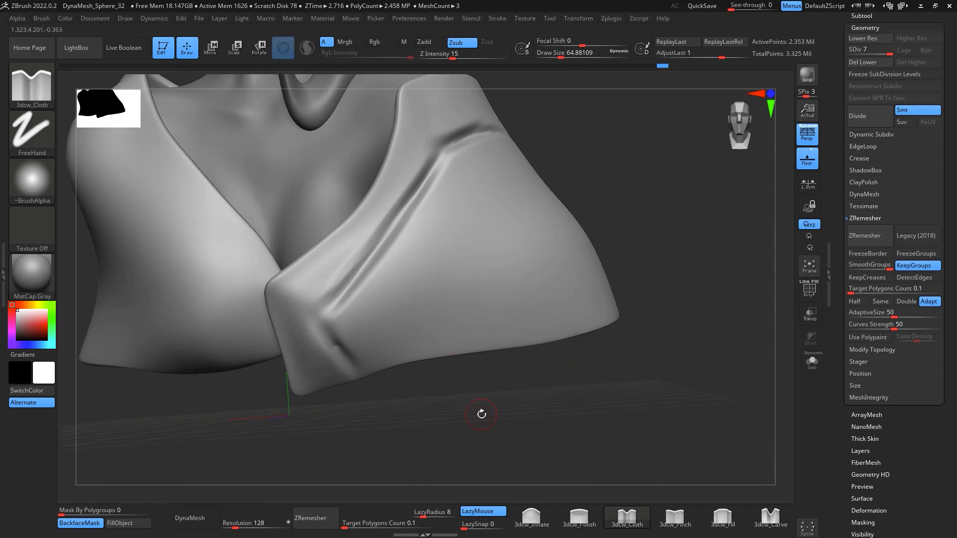
pyautogui.press('b')
pyautogui.press('c')
pyautogui.press('b')
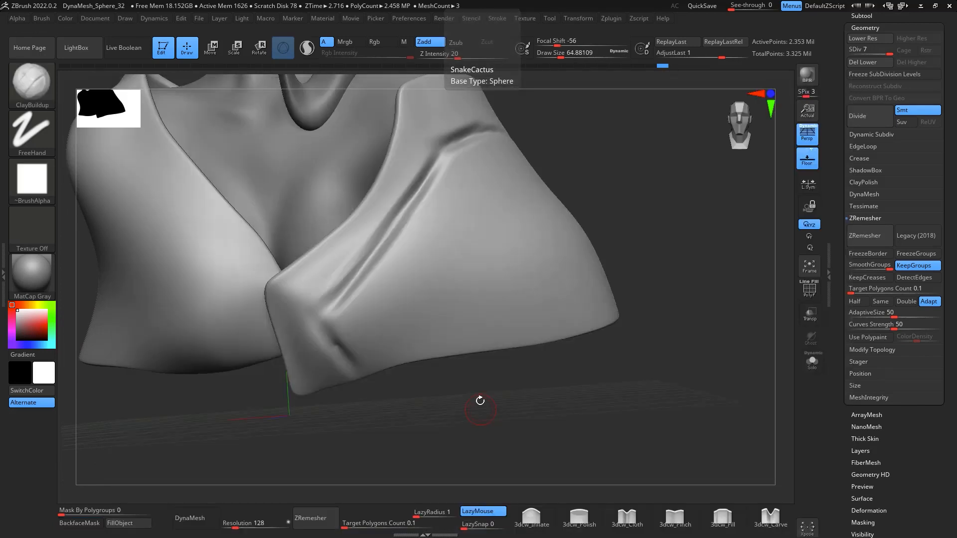
pyautogui.click(41, 184)
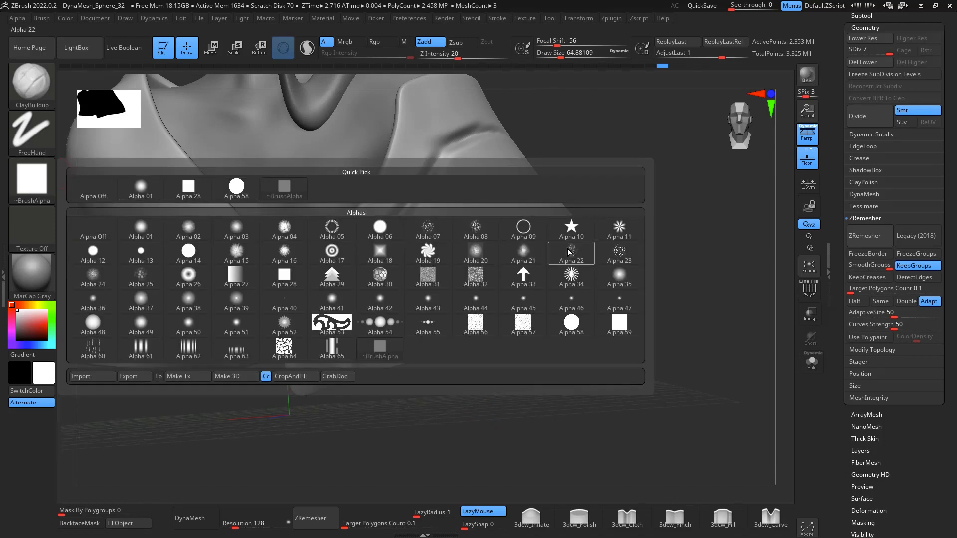
pyautogui.moveTo(569, 252)
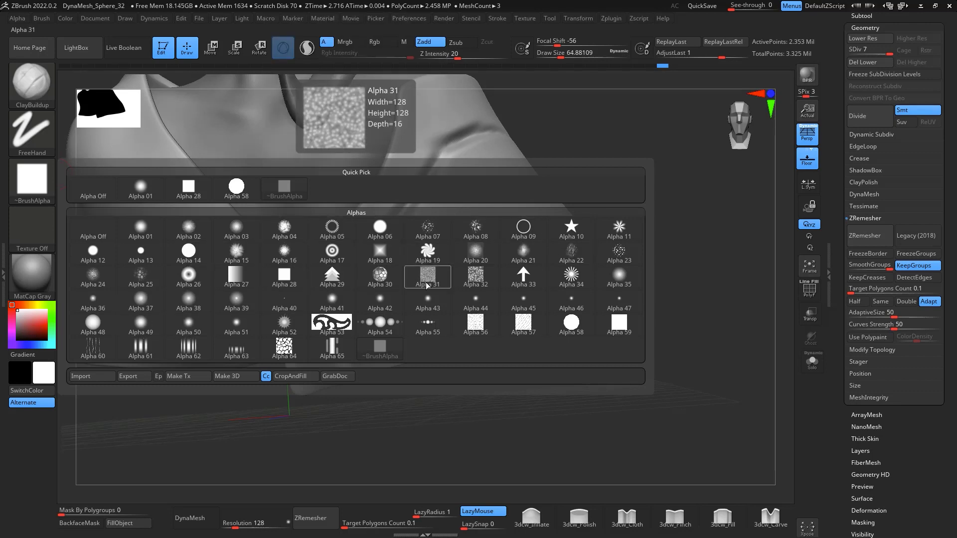
pyautogui.click(161, 306)
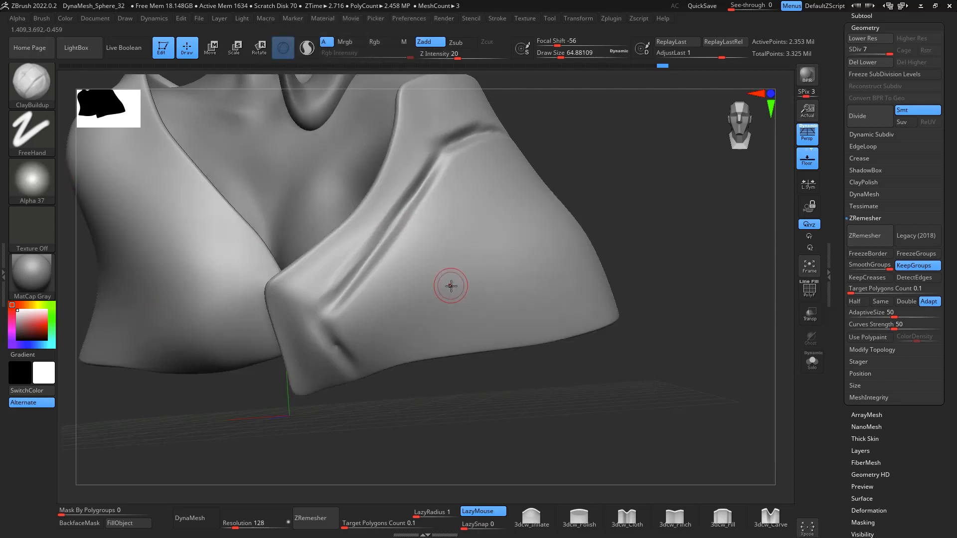
pyautogui.press('space')
pyautogui.moveTo(451, 284); pyautogui.dragTo(463, 281)
pyautogui.moveTo(382, 285); pyautogui.dragTo(461, 181)
pyautogui.moveTo(369, 308); pyautogui.dragTo(461, 181)
pyautogui.moveTo(404, 254); pyautogui.dragTo(359, 326)
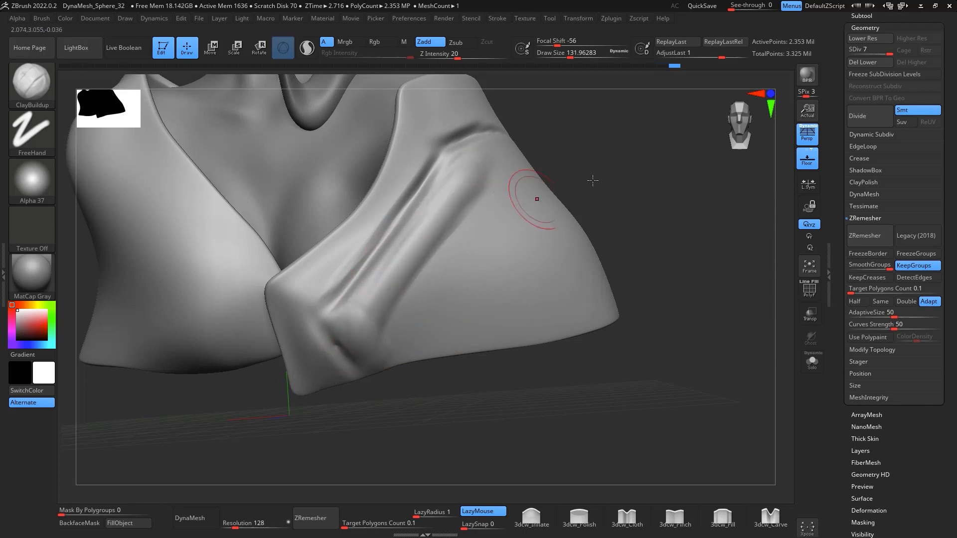
pyautogui.moveTo(530, 192)
pyautogui.mouseDown()
pyautogui.moveTo(574, 276)
pyautogui.moveTo(438, 319)
pyautogui.mouseUp()
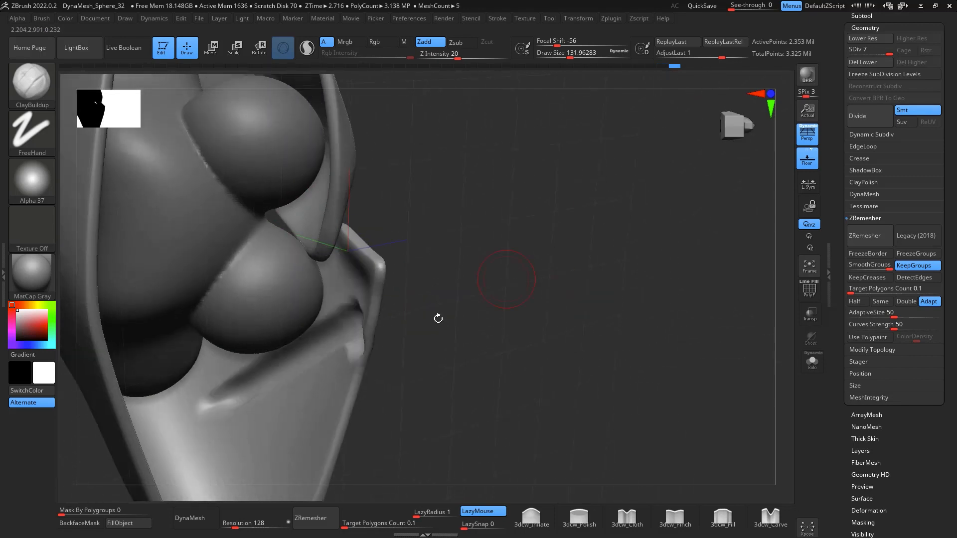
pyautogui.press('ctrl')
pyautogui.hotkey('ctrl', 'z')
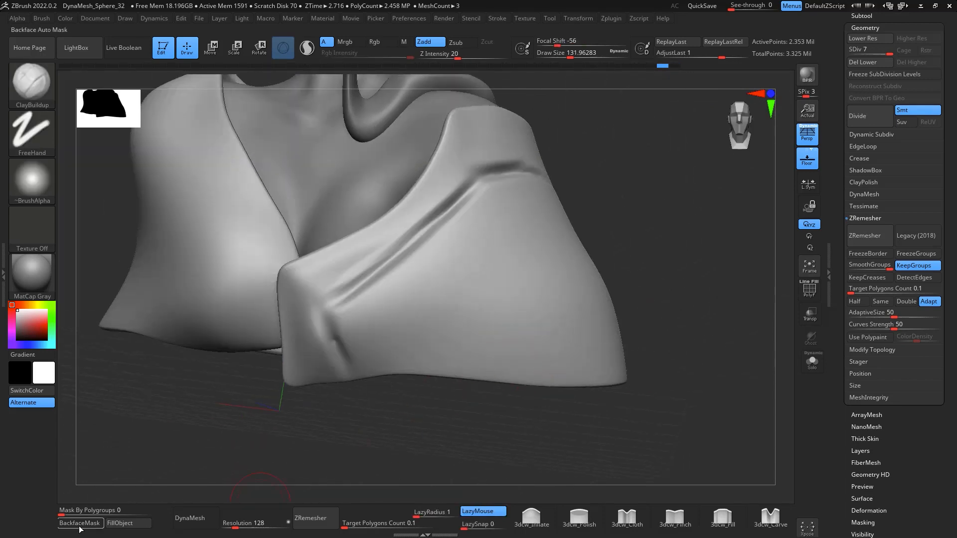
# Turn on BackfaceMask and build up a raised fold beside the collar crease, from the lower front corner up over the shoulder
pyautogui.moveTo(670, 263)
pyautogui.mouseDown()
pyautogui.moveTo(698, 269)
pyautogui.moveTo(679, 263)
pyautogui.mouseUp()
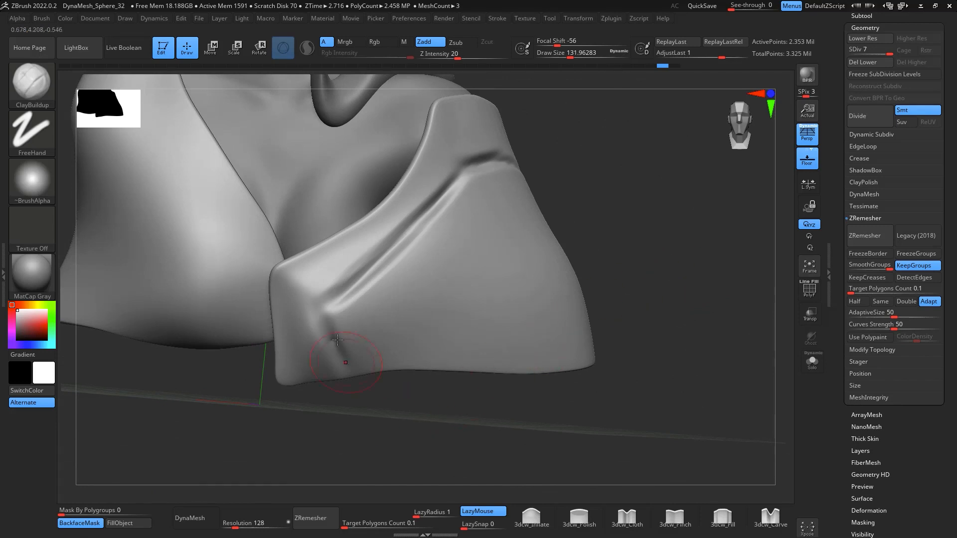
pyautogui.moveTo(362, 349); pyautogui.dragTo(470, 199)
pyautogui.moveTo(369, 326)
pyautogui.mouseDown()
pyautogui.moveTo(425, 246)
pyautogui.moveTo(480, 200)
pyautogui.mouseUp()
pyautogui.moveTo(366, 344)
pyautogui.mouseDown()
pyautogui.moveTo(429, 265)
pyautogui.moveTo(370, 341)
pyautogui.mouseUp()
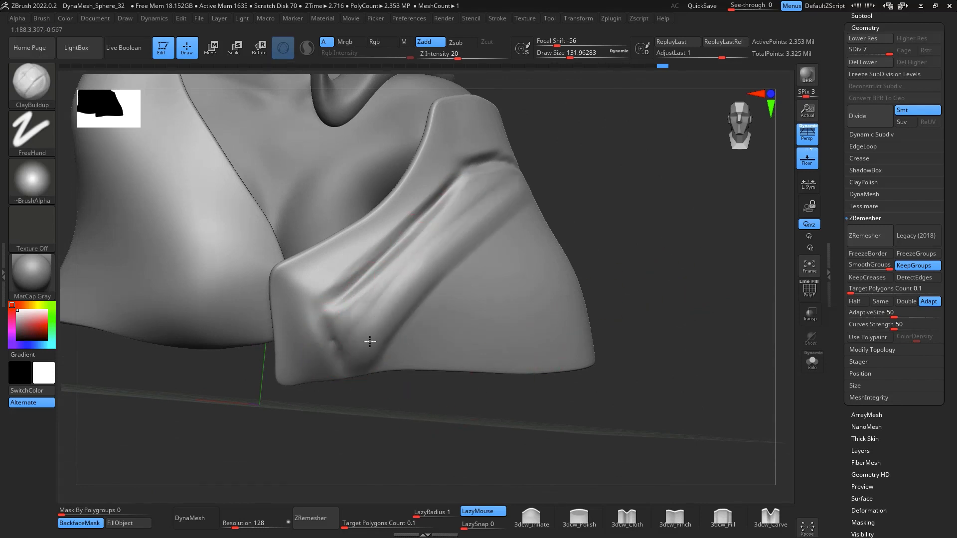
pyautogui.moveTo(672, 209)
pyautogui.mouseDown()
pyautogui.moveTo(709, 237)
pyautogui.moveTo(623, 213)
pyautogui.mouseUp()
pyautogui.moveTo(471, 175); pyautogui.dragTo(546, 113)
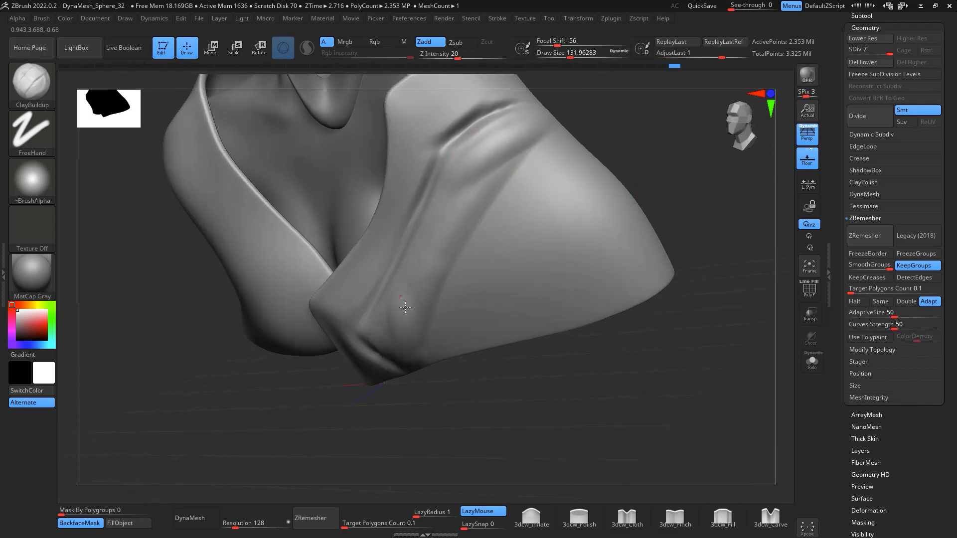
# Build up a second long fold parallel to the first, between the shoulder and the lower front hem
pyautogui.moveTo(405, 307); pyautogui.dragTo(411, 332)
pyautogui.moveTo(513, 183); pyautogui.dragTo(430, 336)
pyautogui.moveTo(429, 336)
pyautogui.mouseDown()
pyautogui.moveTo(489, 206)
pyautogui.moveTo(514, 176)
pyautogui.mouseUp()
pyautogui.moveTo(515, 177); pyautogui.dragTo(433, 293)
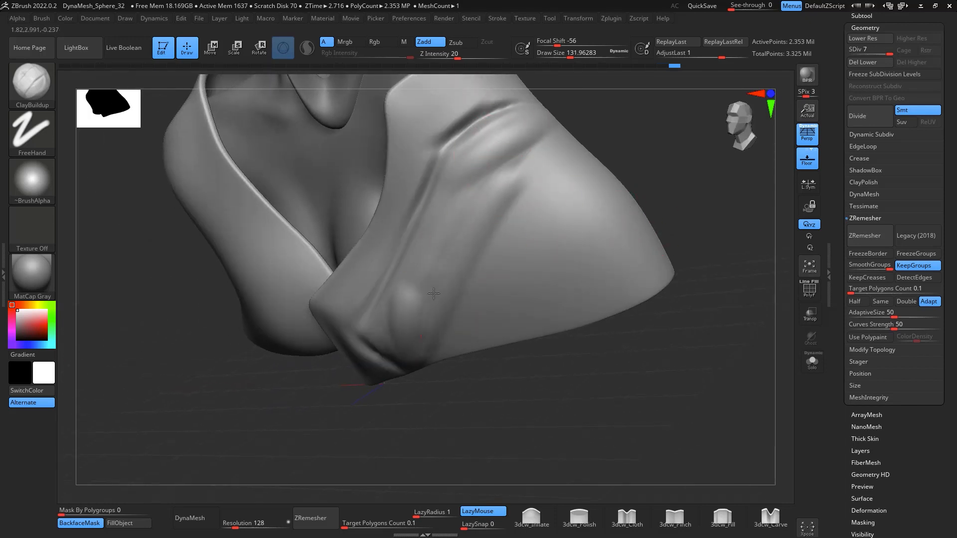
# Add further ClayBuildup folds across the outer sleeve and carry them over the shoulder towards the back
pyautogui.moveTo(511, 244)
pyautogui.mouseDown()
pyautogui.moveTo(541, 187)
pyautogui.moveTo(580, 155)
pyautogui.moveTo(508, 259)
pyautogui.moveTo(560, 154)
pyautogui.mouseUp()
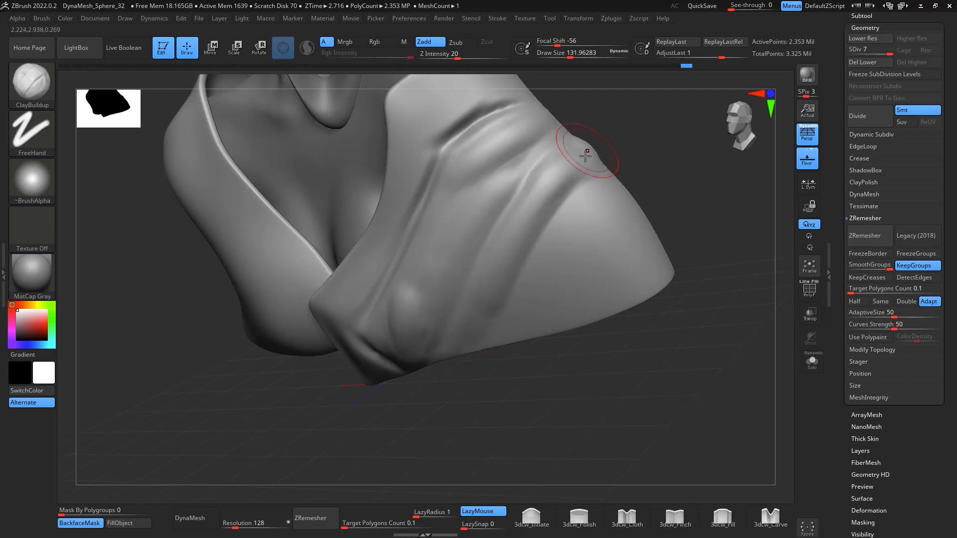
pyautogui.moveTo(687, 214)
pyautogui.mouseDown()
pyautogui.moveTo(705, 216)
pyautogui.moveTo(724, 256)
pyautogui.mouseUp()
pyautogui.moveTo(531, 237); pyautogui.dragTo(577, 213)
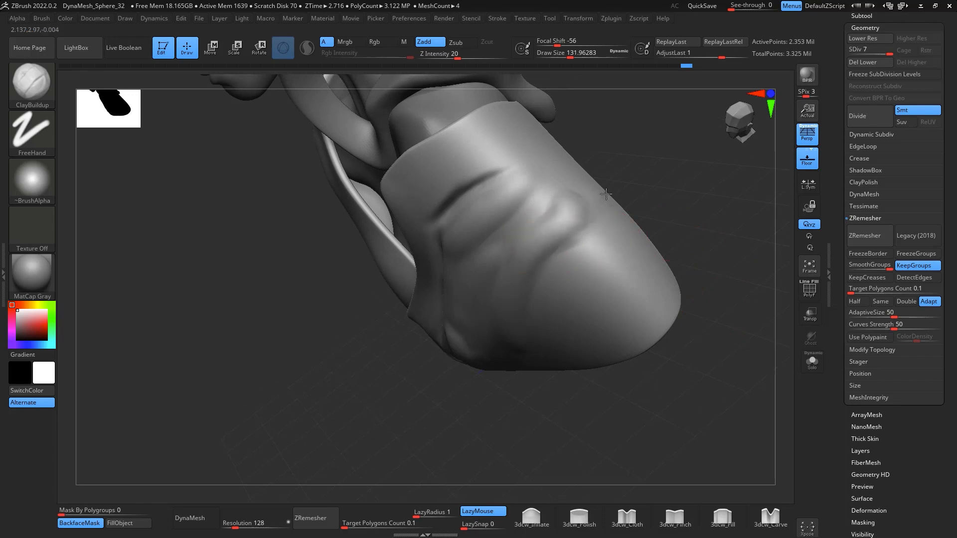
pyautogui.moveTo(652, 213); pyautogui.dragTo(711, 220)
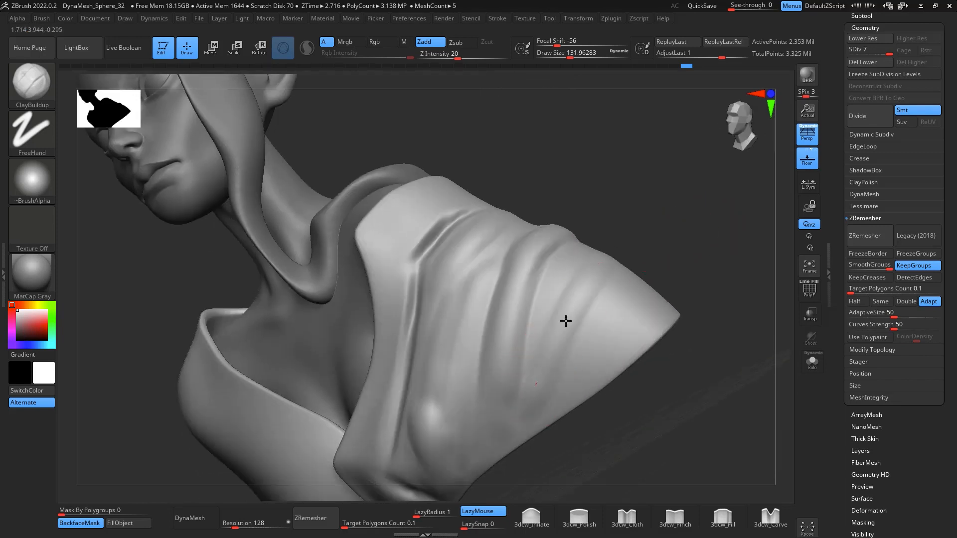
pyautogui.moveTo(708, 305)
pyautogui.mouseDown()
pyautogui.moveTo(733, 301)
pyautogui.moveTo(559, 380)
pyautogui.moveTo(647, 258)
pyautogui.mouseUp()
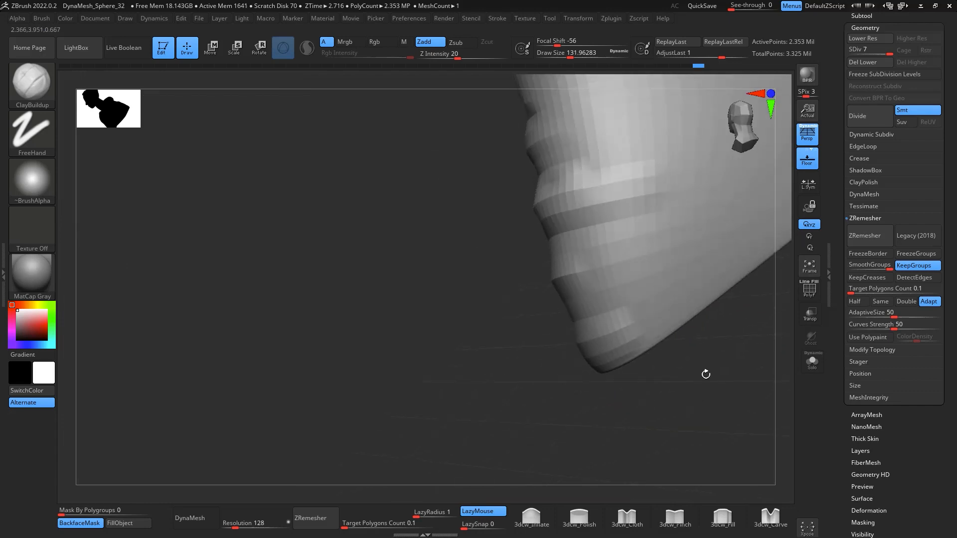
pyautogui.moveTo(641, 338)
pyautogui.mouseDown()
pyautogui.moveTo(728, 249)
pyautogui.moveTo(671, 305)
pyautogui.mouseUp()
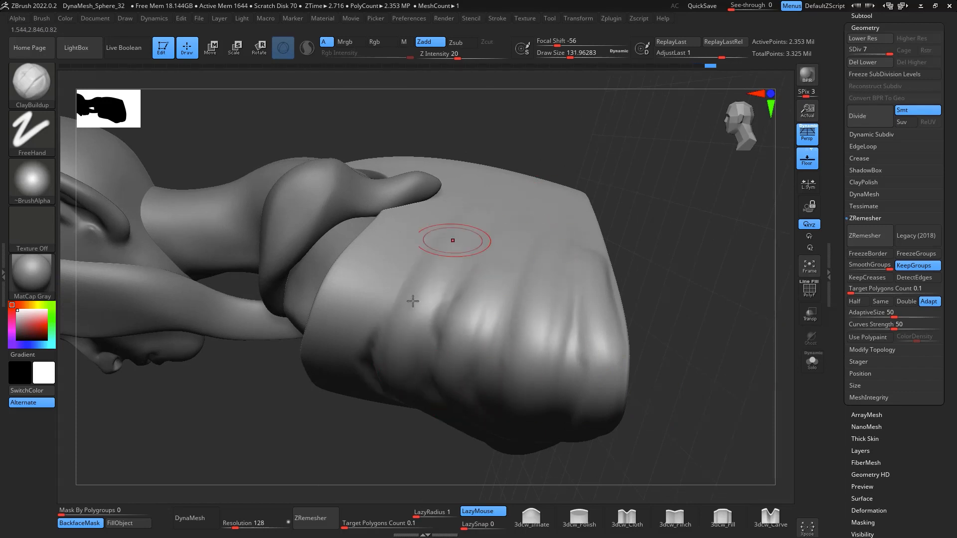
# Smooth the folds over the top of the shoulder and check the sleeve from the front and below
pyautogui.moveTo(619, 234); pyautogui.dragTo(543, 364)
pyautogui.press('shift')
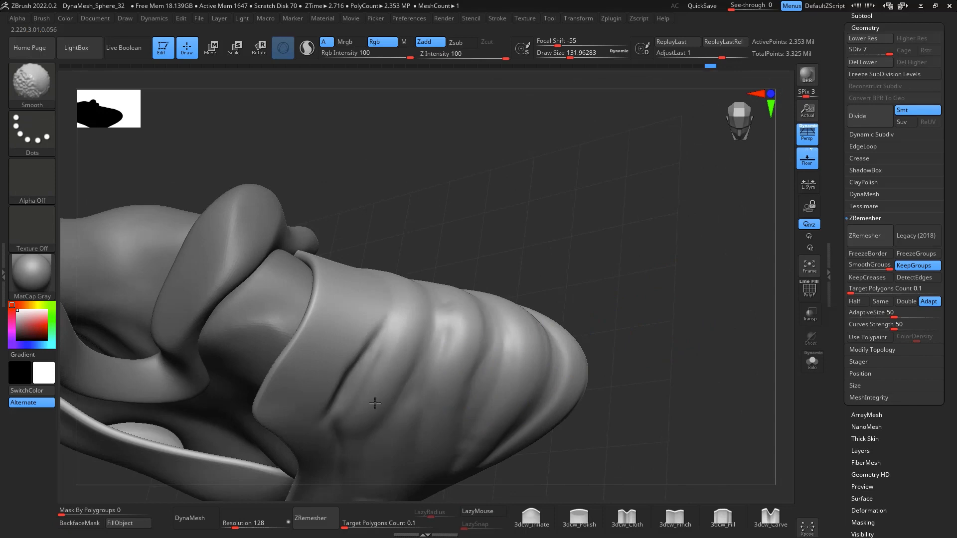
pyautogui.keyDown('shift'); pyautogui.moveTo(669, 335); pyautogui.dragTo(717, 288); pyautogui.keyUp('shift')
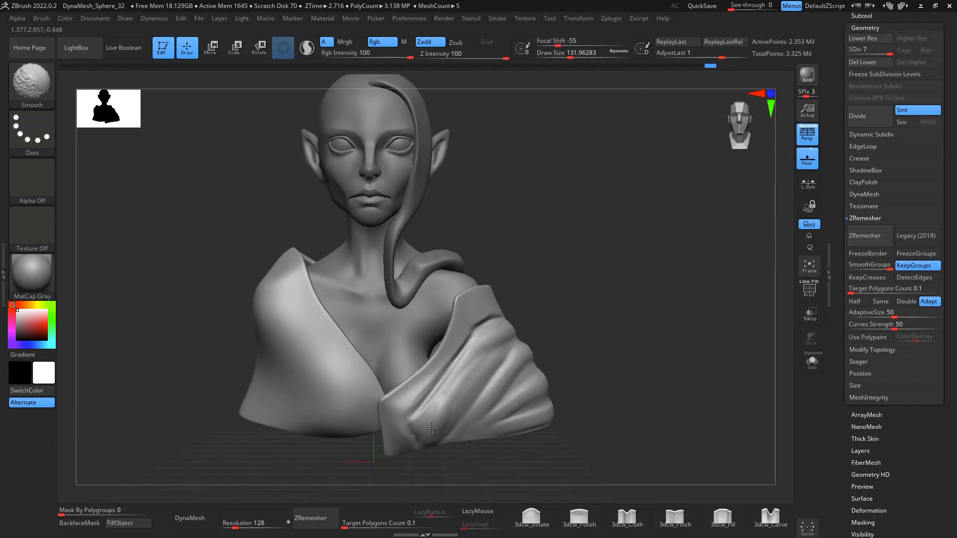
pyautogui.moveTo(659, 331); pyautogui.dragTo(629, 368)
pyautogui.moveTo(585, 312)
pyautogui.mouseDown()
pyautogui.moveTo(627, 254)
pyautogui.moveTo(586, 278)
pyautogui.mouseUp()
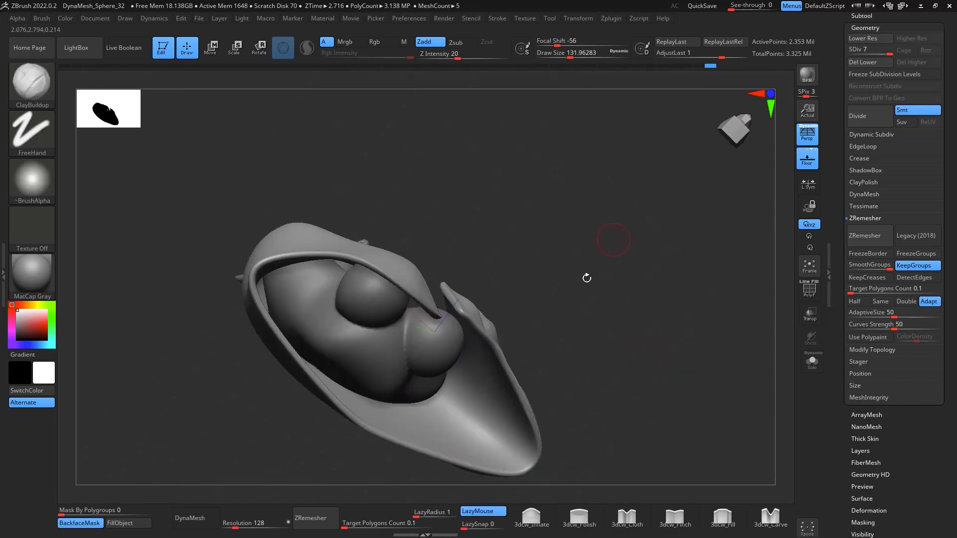
pyautogui.moveTo(613, 309); pyautogui.dragTo(711, 219)
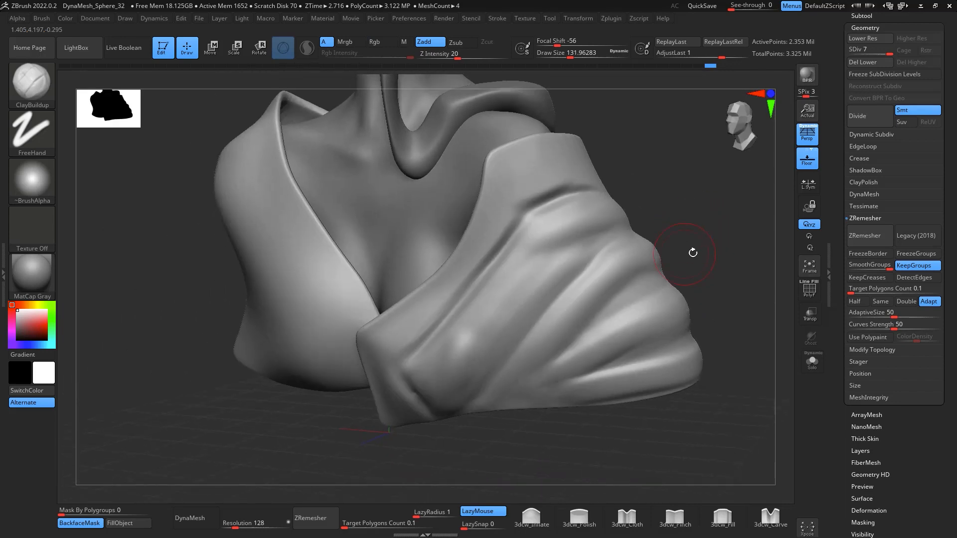
# Switch the ClayBuildup brush to Rgb mode and set its focal shift to -63
pyautogui.moveTo(693, 252); pyautogui.dragTo(647, 273)
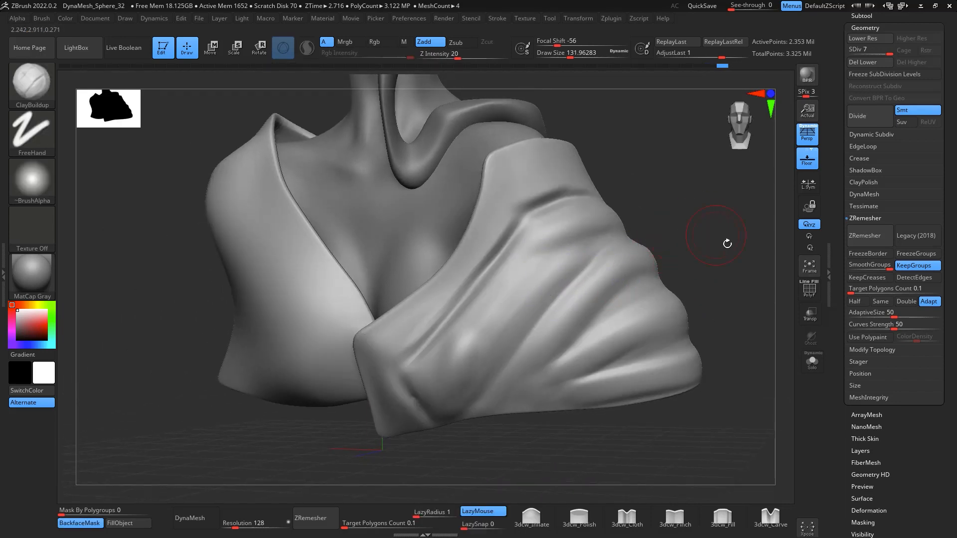
pyautogui.keyDown('alt'); pyautogui.moveTo(728, 243); pyautogui.dragTo(662, 330); pyautogui.keyUp('alt')
pyautogui.moveTo(639, 392); pyautogui.dragTo(607, 358)
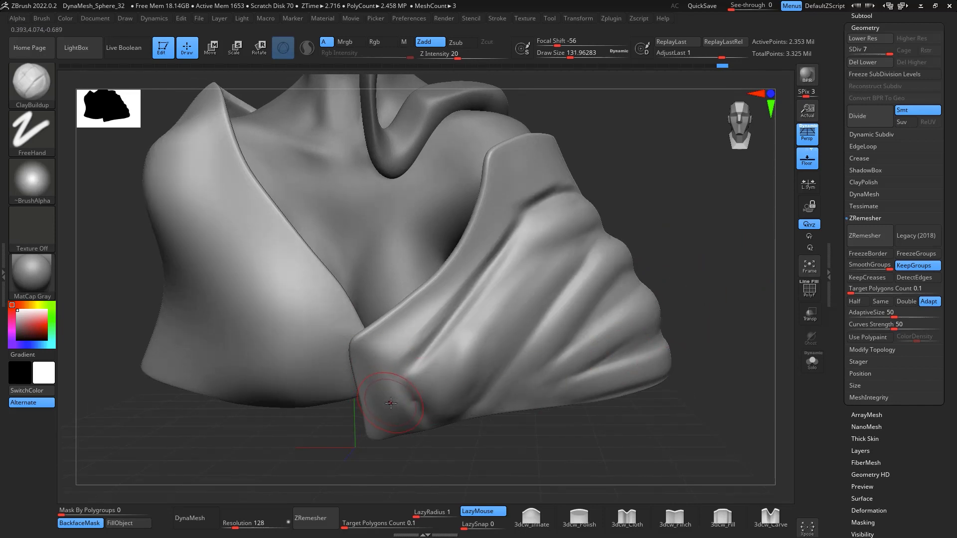
pyautogui.press('space')
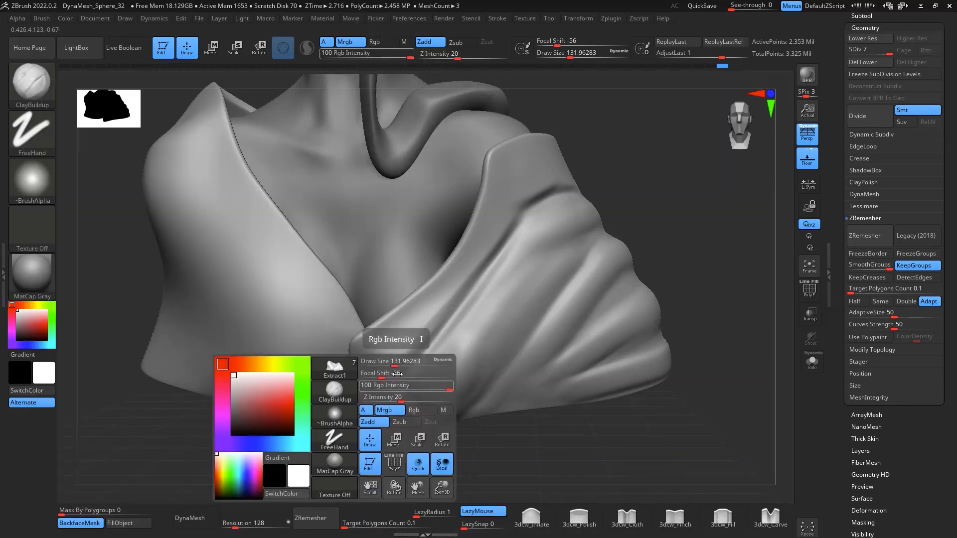
pyautogui.click(413, 410)
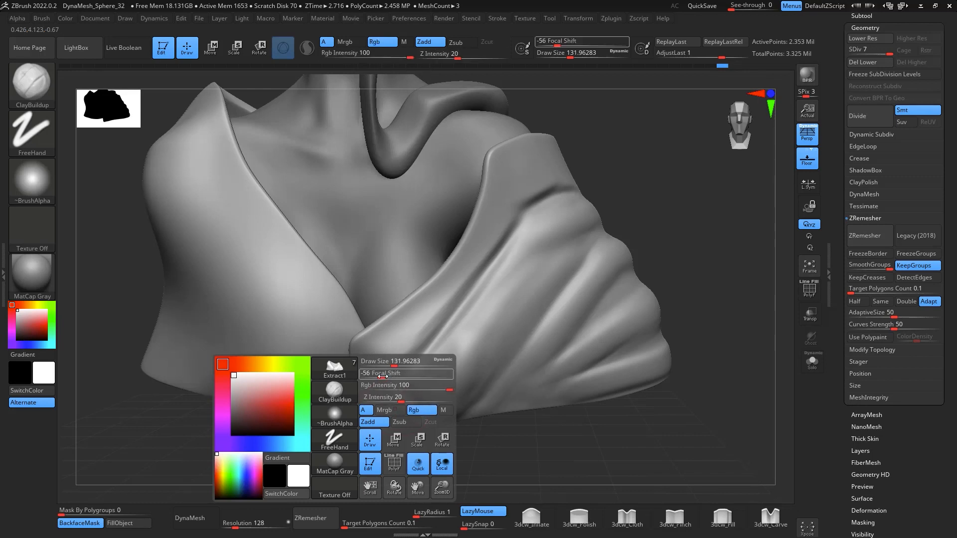
pyautogui.moveTo(382, 376); pyautogui.dragTo(531, 172)
# Refine the folds along the sleeve's collar band and over the shoulder with ClayBuildup, undoing an unwanted stroke
pyautogui.moveTo(691, 170); pyautogui.dragTo(660, 107)
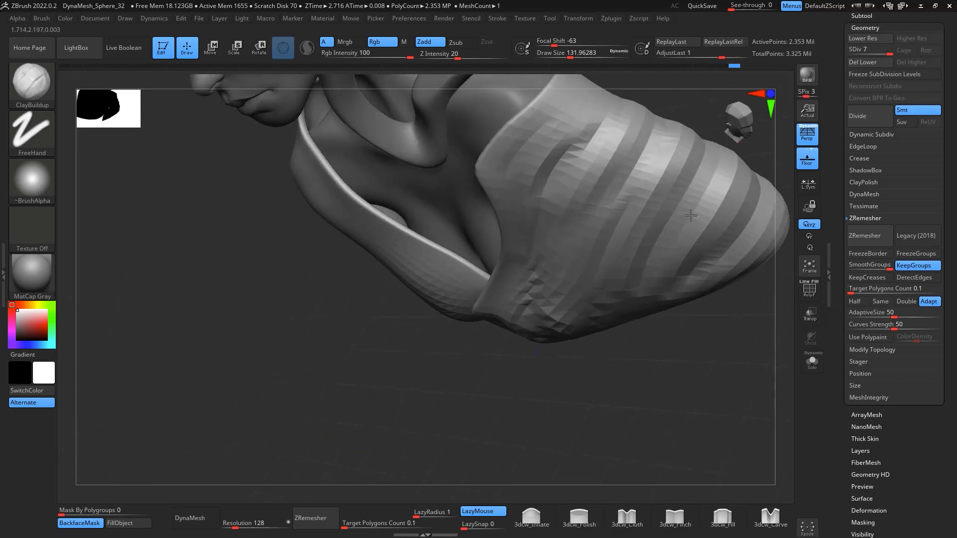
pyautogui.moveTo(542, 137)
pyautogui.mouseDown()
pyautogui.moveTo(586, 91)
pyautogui.moveTo(543, 144)
pyautogui.moveTo(580, 82)
pyautogui.moveTo(548, 151)
pyautogui.mouseUp()
pyautogui.hotkey('ctrl', 'z')
pyautogui.moveTo(471, 199); pyautogui.dragTo(399, 251)
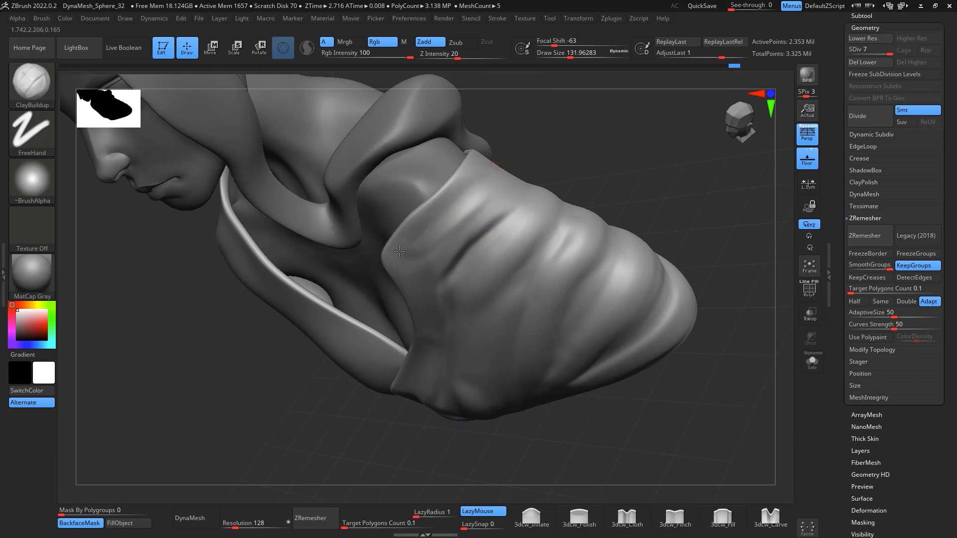
pyautogui.moveTo(632, 137); pyautogui.dragTo(588, 127)
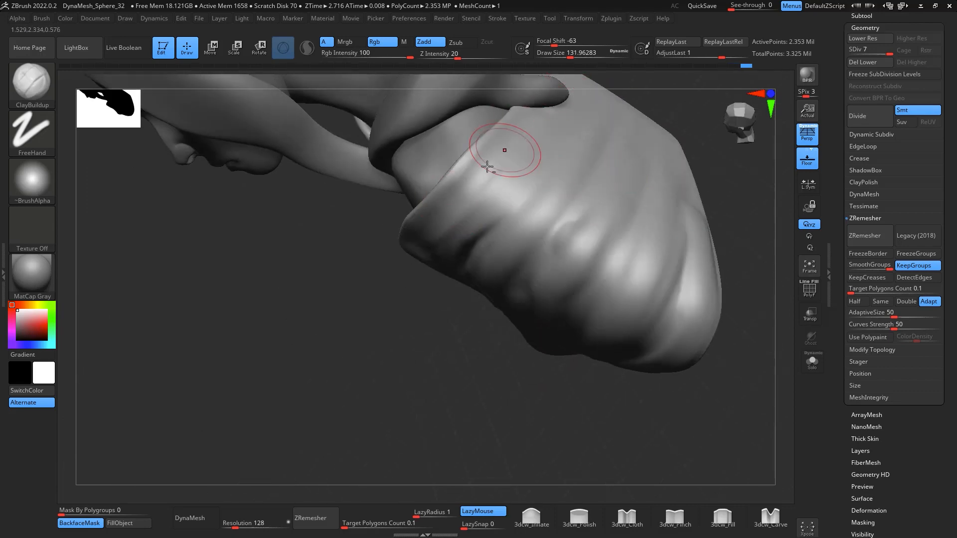
pyautogui.moveTo(738, 246); pyautogui.dragTo(707, 342)
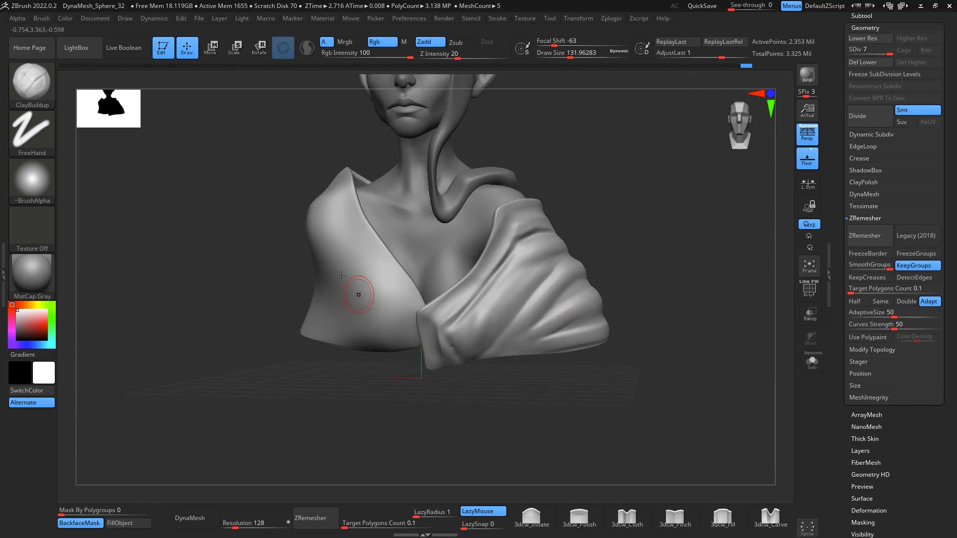
# Sculpt a long diagonal fold down the front of the smooth cloth over the opposite shoulder
pyautogui.moveTo(578, 225); pyautogui.dragTo(612, 212)
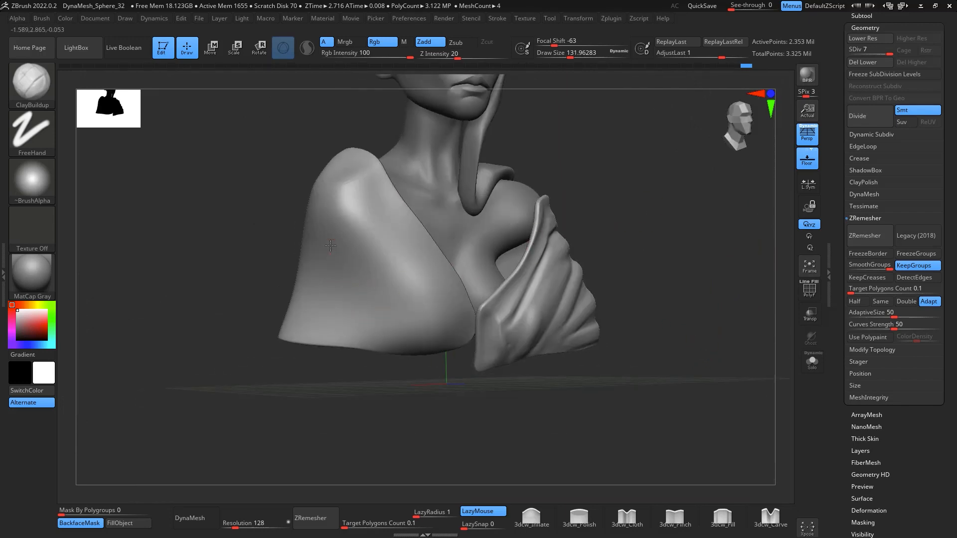
pyautogui.moveTo(330, 246)
pyautogui.mouseDown()
pyautogui.moveTo(399, 342)
pyautogui.moveTo(367, 279)
pyautogui.moveTo(397, 354)
pyautogui.moveTo(382, 302)
pyautogui.mouseUp()
pyautogui.moveTo(686, 298); pyautogui.dragTo(618, 294)
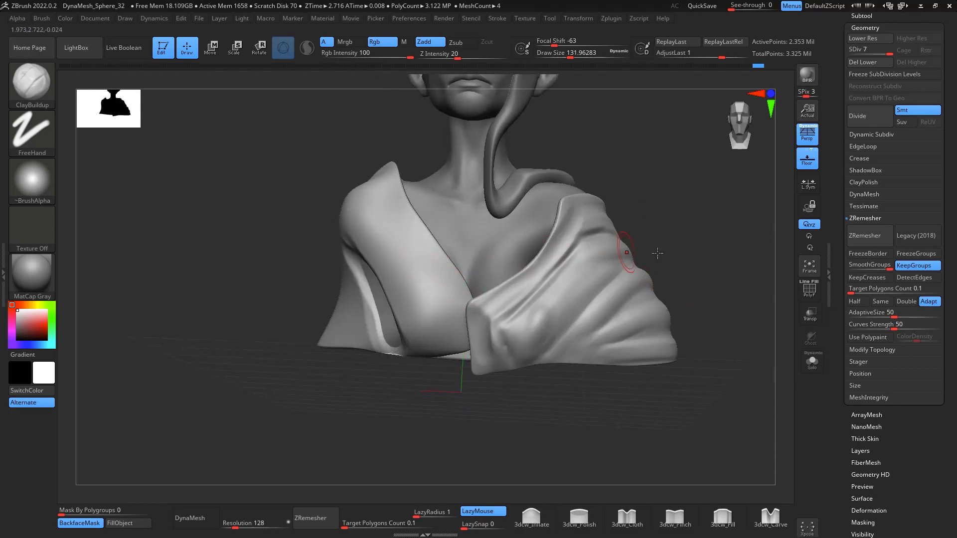
pyautogui.moveTo(657, 252); pyautogui.dragTo(741, 278)
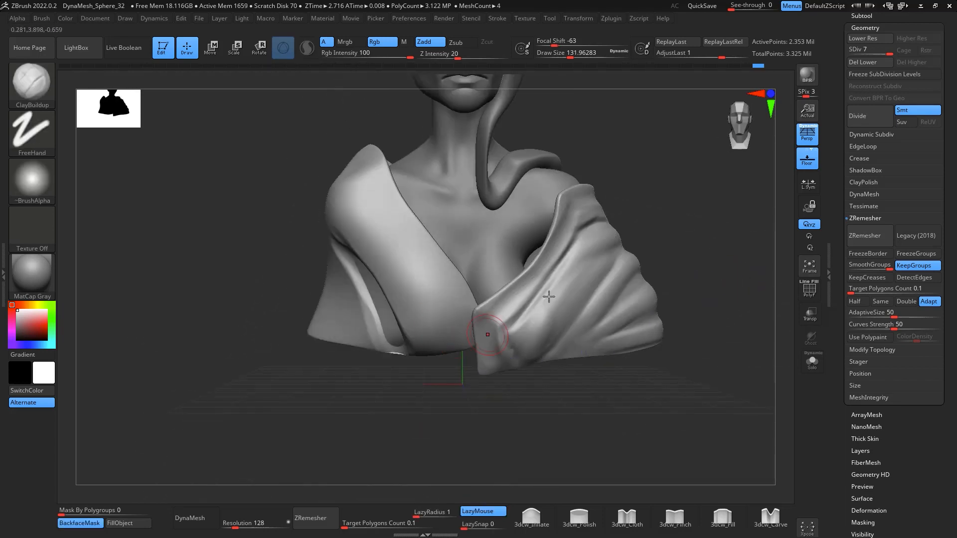
# Switch the selection brush to SelectRect
pyautogui.moveTo(735, 313)
pyautogui.mouseDown()
pyautogui.moveTo(786, 209)
pyautogui.moveTo(744, 272)
pyautogui.moveTo(749, 339)
pyautogui.moveTo(716, 346)
pyautogui.mouseUp()
pyautogui.press('b')
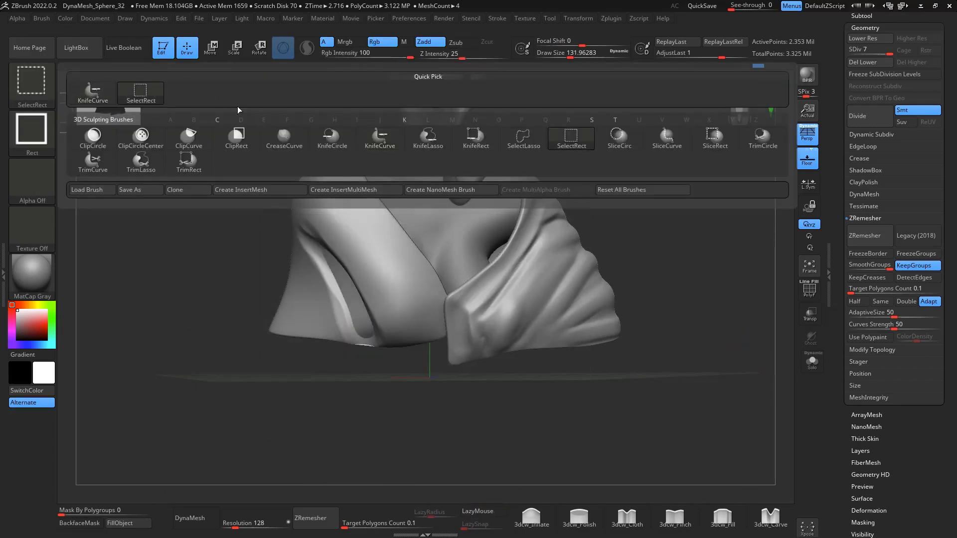
pyautogui.click(144, 94)
pyautogui.moveTo(698, 337); pyautogui.dragTo(551, 267)
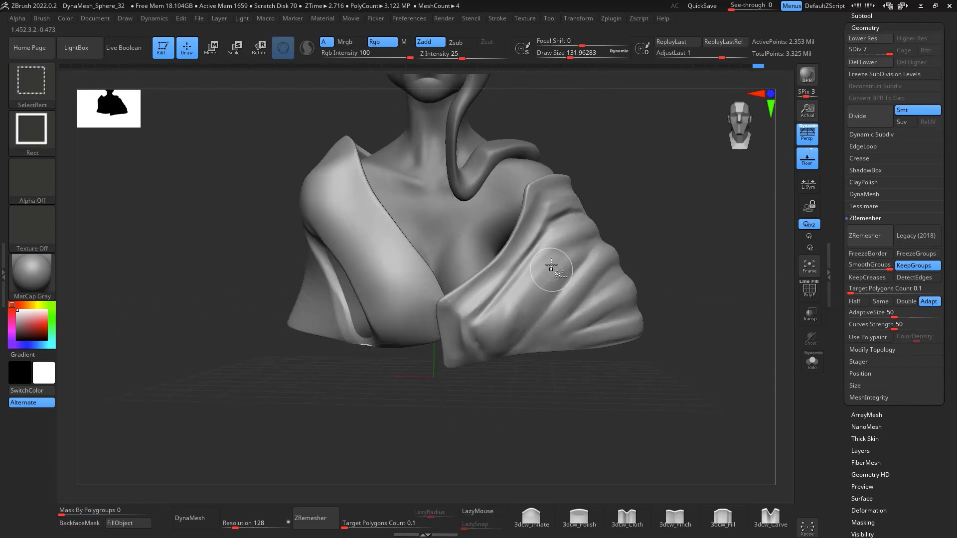
# Isolate the draped cloth's outer surface, delete its hidden geometry at subdivision level 1, and return to level 7
pyautogui.keyDown('ctrl'); pyautogui.keyDown('shift'); pyautogui.click(567, 288); pyautogui.keyUp('shift'); pyautogui.keyUp('ctrl')
pyautogui.moveTo(670, 310)
pyautogui.mouseDown()
pyautogui.moveTo(722, 269)
pyautogui.moveTo(707, 223)
pyautogui.moveTo(741, 179)
pyautogui.mouseUp()
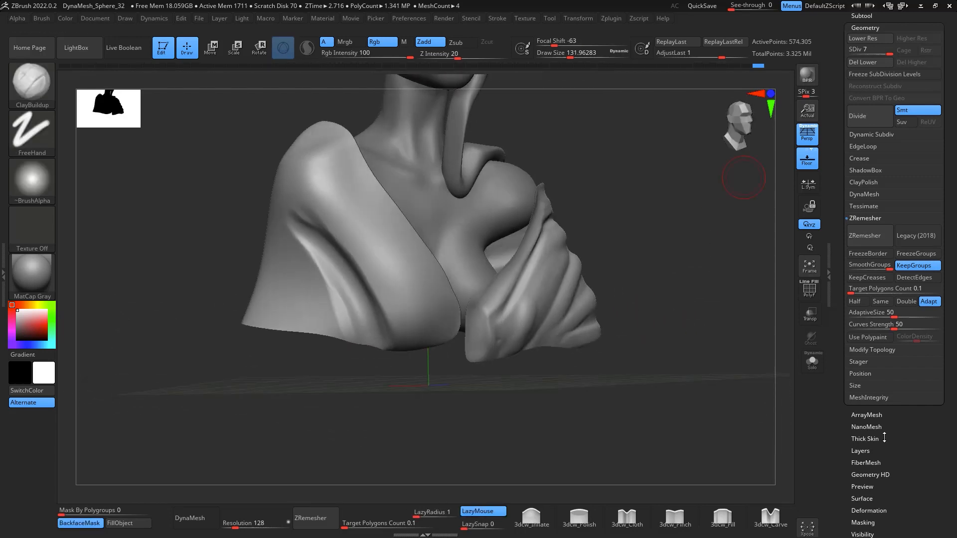
pyautogui.moveTo(890, 437); pyautogui.dragTo(869, 317)
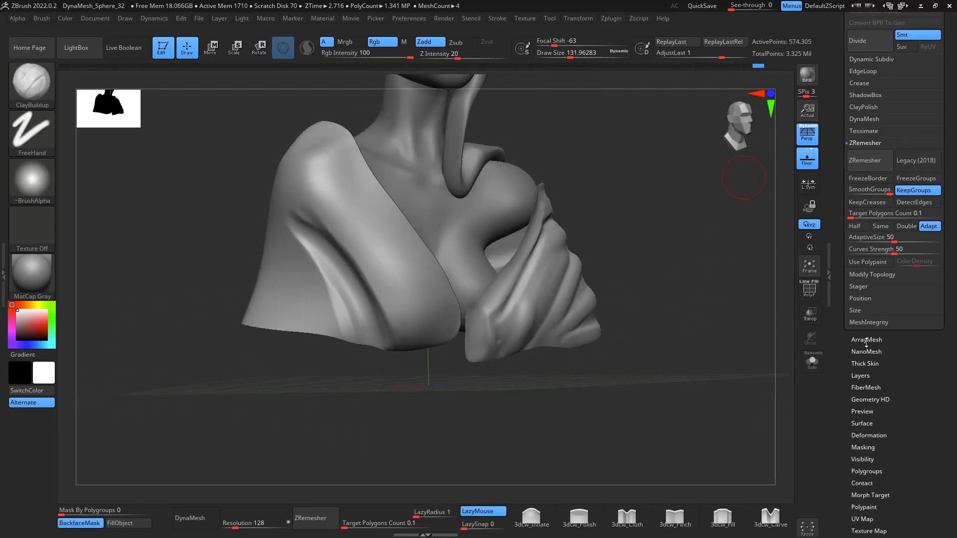
pyautogui.moveTo(923, 383); pyautogui.dragTo(926, 365)
pyautogui.moveTo(889, 437); pyautogui.dragTo(892, 533)
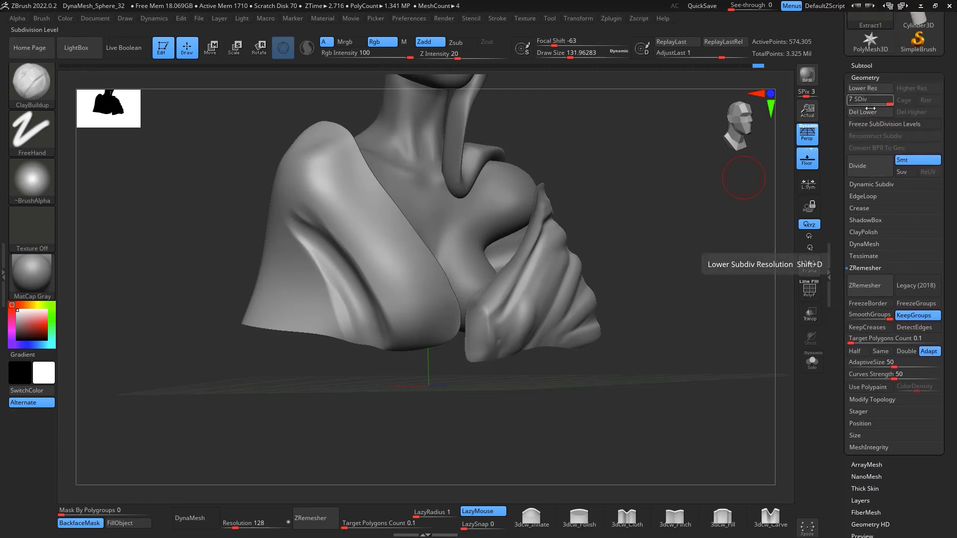
pyautogui.click(876, 400)
pyautogui.click(878, 331)
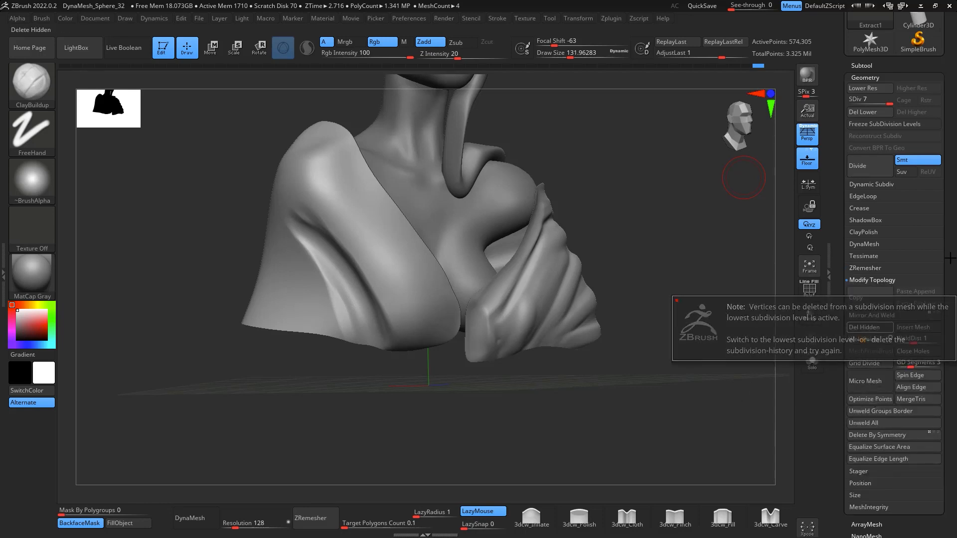
pyautogui.moveTo(949, 298); pyautogui.dragTo(912, 241)
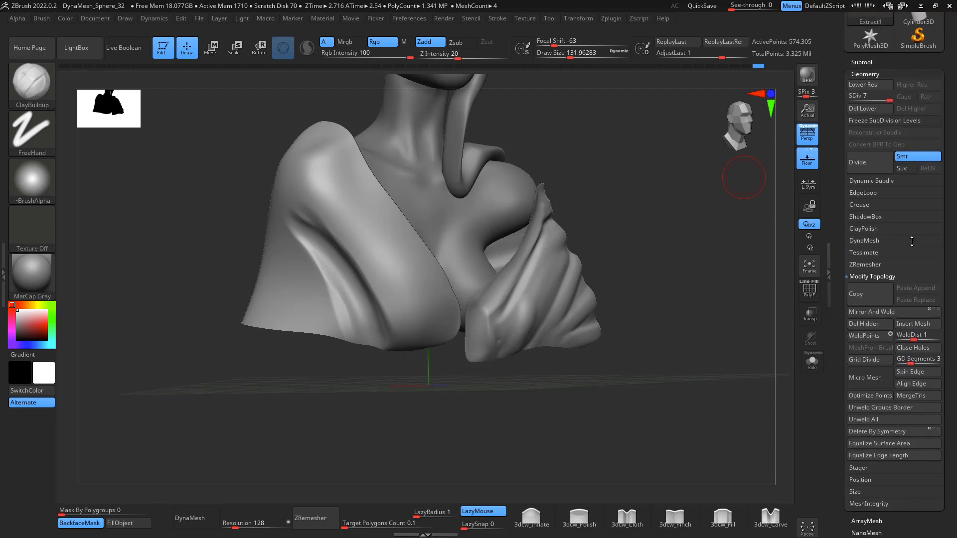
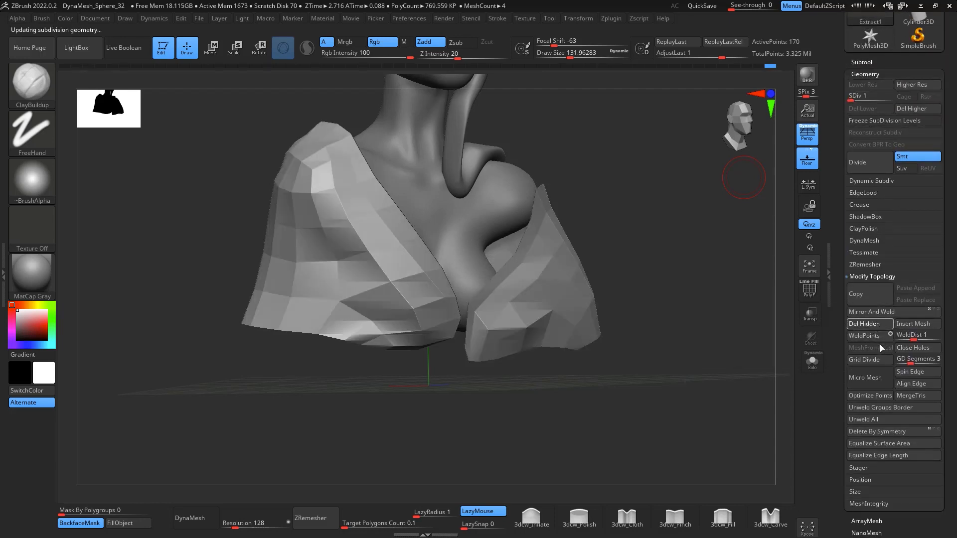
pyautogui.click(886, 100)
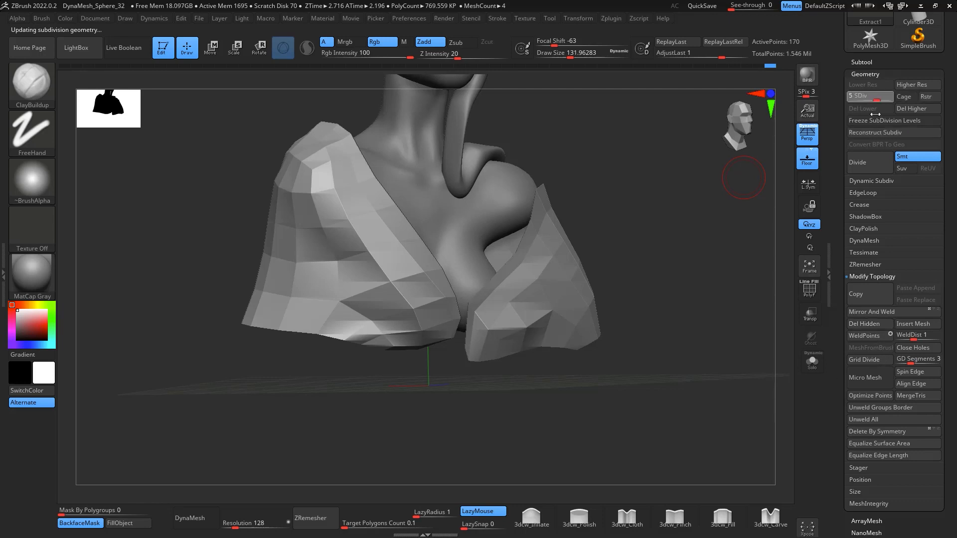
# Carve long folds down the smooth front collar band and up towards the shoulder with the 3dcw_Cloth brush
pyautogui.moveTo(791, 193)
pyautogui.mouseDown()
pyautogui.moveTo(725, 207)
pyautogui.moveTo(641, 175)
pyautogui.moveTo(632, 197)
pyautogui.moveTo(641, 306)
pyautogui.moveTo(684, 295)
pyautogui.moveTo(711, 333)
pyautogui.moveTo(321, 259)
pyautogui.mouseUp()
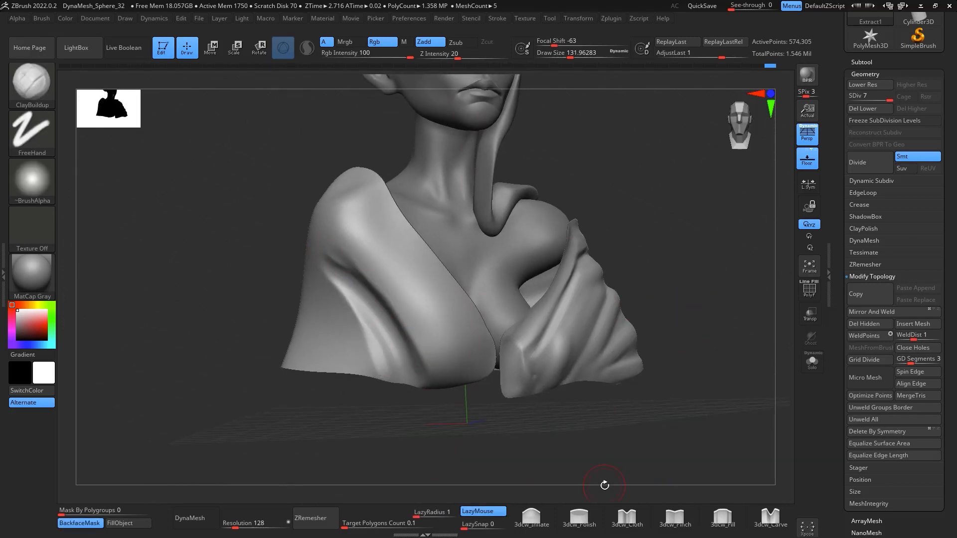
pyautogui.moveTo(711, 249)
pyautogui.mouseDown()
pyautogui.moveTo(737, 274)
pyautogui.moveTo(766, 273)
pyautogui.moveTo(691, 299)
pyautogui.mouseUp()
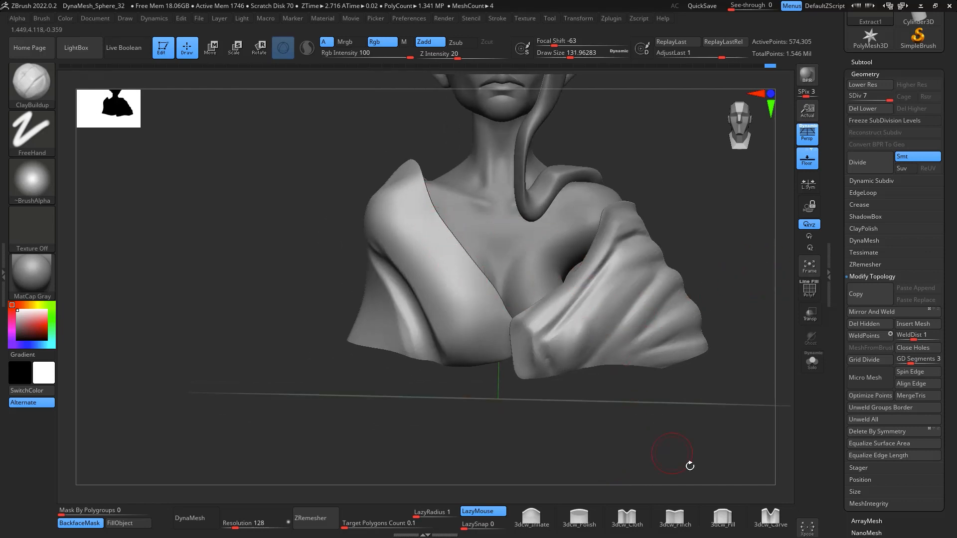
pyautogui.click(626, 517)
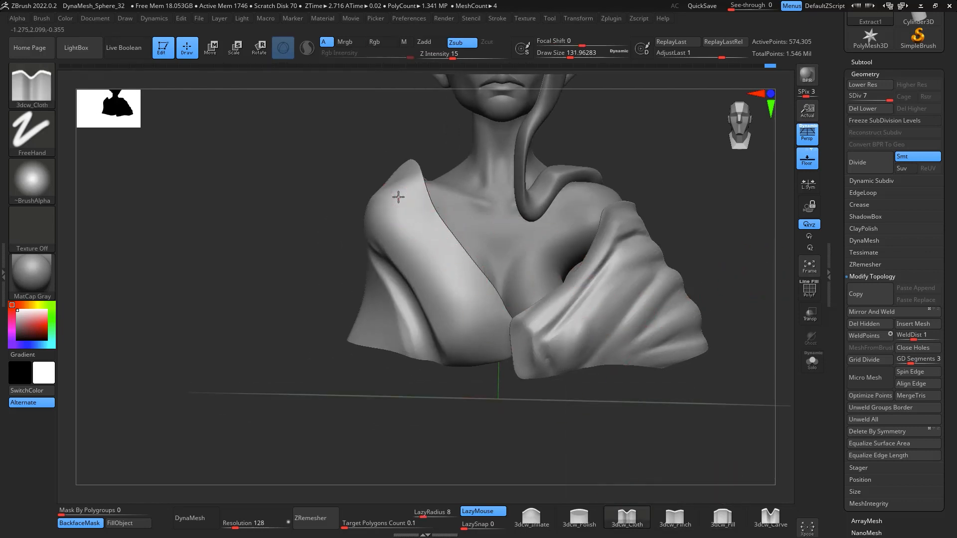
pyautogui.moveTo(398, 197); pyautogui.dragTo(491, 349)
pyautogui.moveTo(403, 219); pyautogui.dragTo(493, 344)
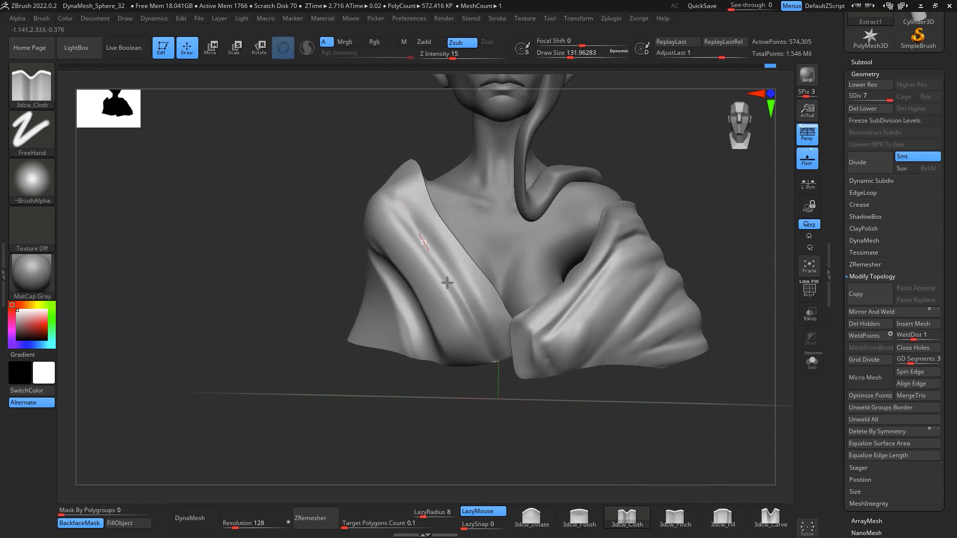
pyautogui.moveTo(739, 280); pyautogui.dragTo(777, 348)
pyautogui.moveTo(424, 302); pyautogui.dragTo(394, 255)
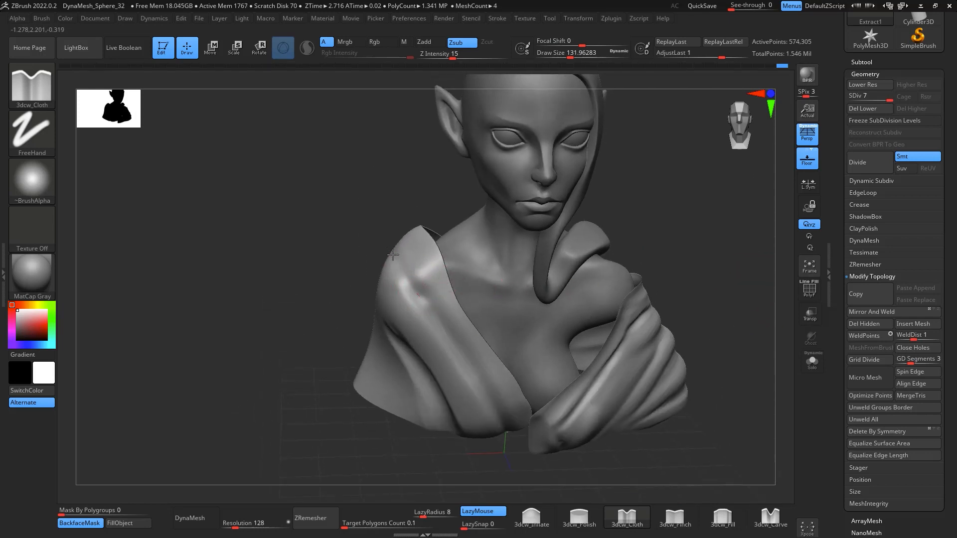
# Continue the collar folds over the shoulder and across the back with 3dcw_Cloth, smoothing part of the crease
pyautogui.moveTo(752, 280); pyautogui.dragTo(735, 368)
pyautogui.moveTo(409, 273)
pyautogui.mouseDown()
pyautogui.moveTo(373, 214)
pyautogui.moveTo(388, 242)
pyautogui.mouseUp()
pyautogui.moveTo(593, 319); pyautogui.dragTo(647, 363)
pyautogui.moveTo(373, 230); pyautogui.dragTo(327, 117)
pyautogui.moveTo(363, 207); pyautogui.dragTo(328, 87)
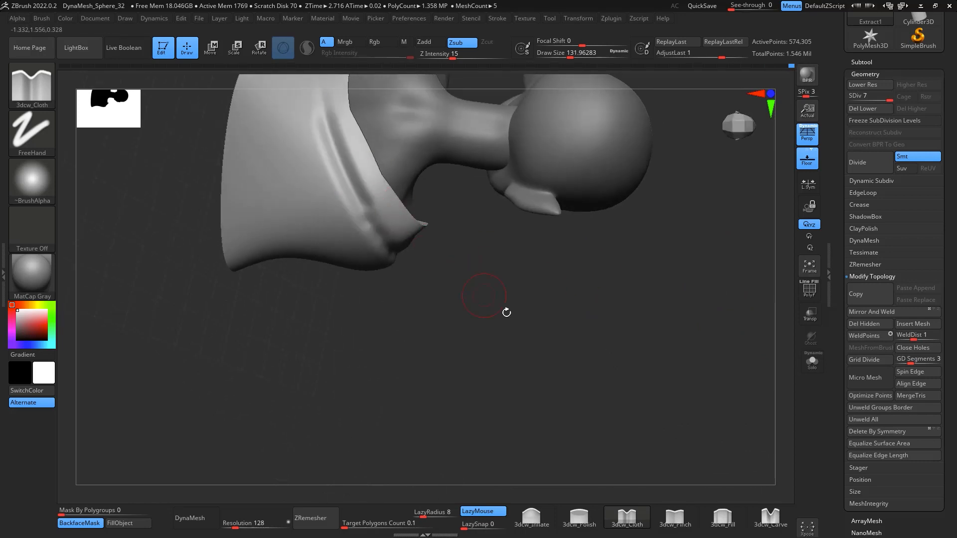
pyautogui.moveTo(507, 312); pyautogui.dragTo(523, 319)
pyautogui.keyDown('shift'); pyautogui.moveTo(330, 131); pyautogui.dragTo(327, 119); pyautogui.keyUp('shift')
# Switch the cloth to subdivision level 5 and delete the higher levels
pyautogui.moveTo(605, 333); pyautogui.dragTo(466, 258)
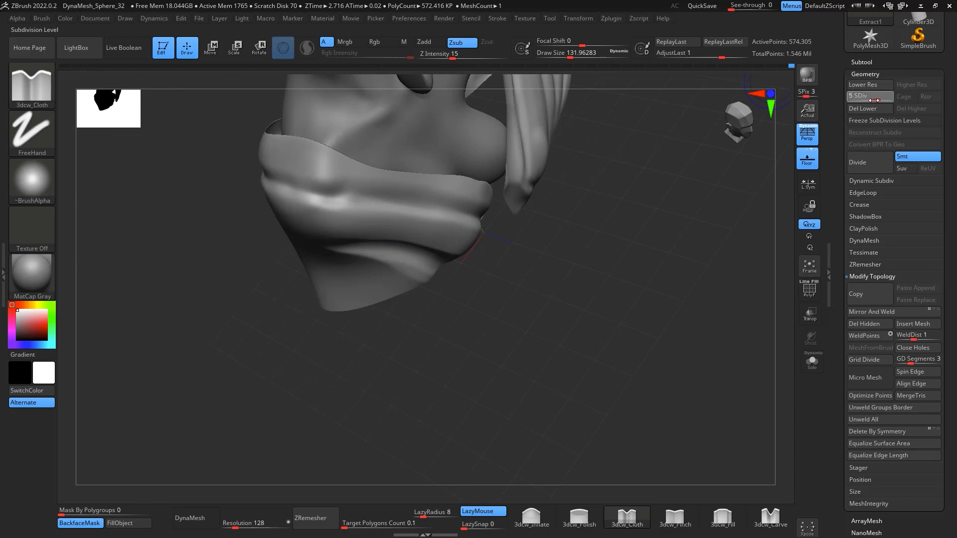
pyautogui.moveTo(874, 100); pyautogui.dragTo(886, 99)
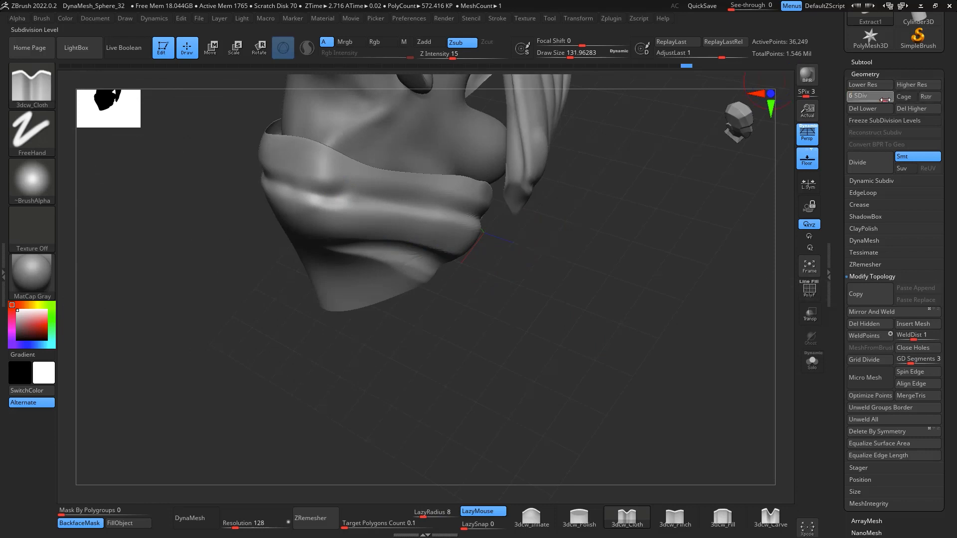
pyautogui.click(915, 109)
# Deepen the folds across the back and over the shoulder with 3dcw_Cloth, smoothing the transitions between them
pyautogui.moveTo(711, 265)
pyautogui.mouseDown()
pyautogui.moveTo(675, 299)
pyautogui.moveTo(713, 356)
pyautogui.moveTo(709, 432)
pyautogui.mouseUp()
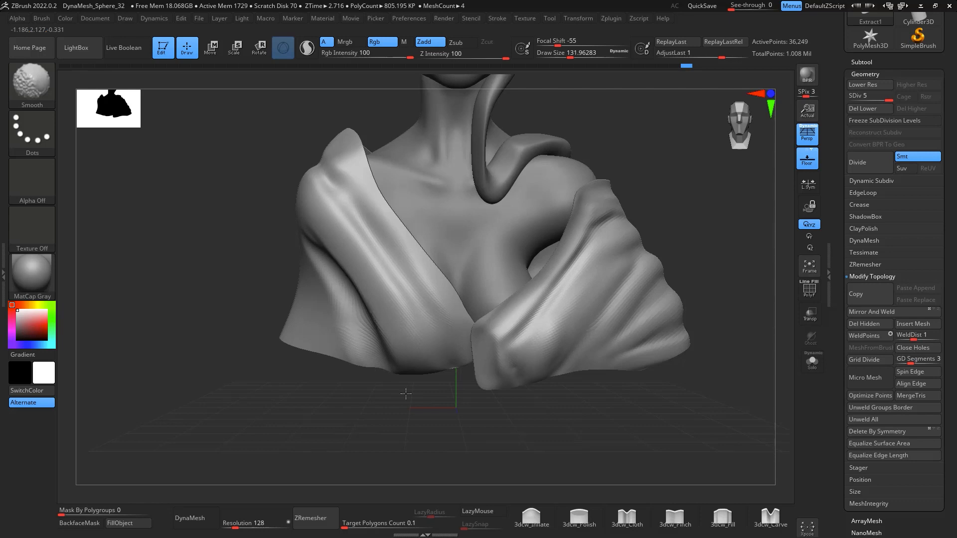
pyautogui.keyDown('alt'); pyautogui.moveTo(697, 404); pyautogui.dragTo(630, 285); pyautogui.keyUp('alt')
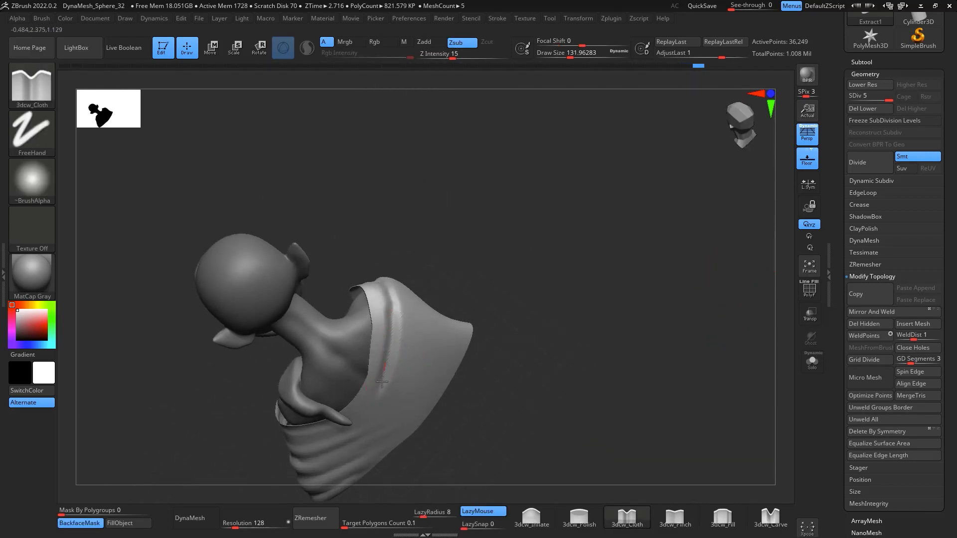
pyautogui.moveTo(530, 196); pyautogui.dragTo(407, 331)
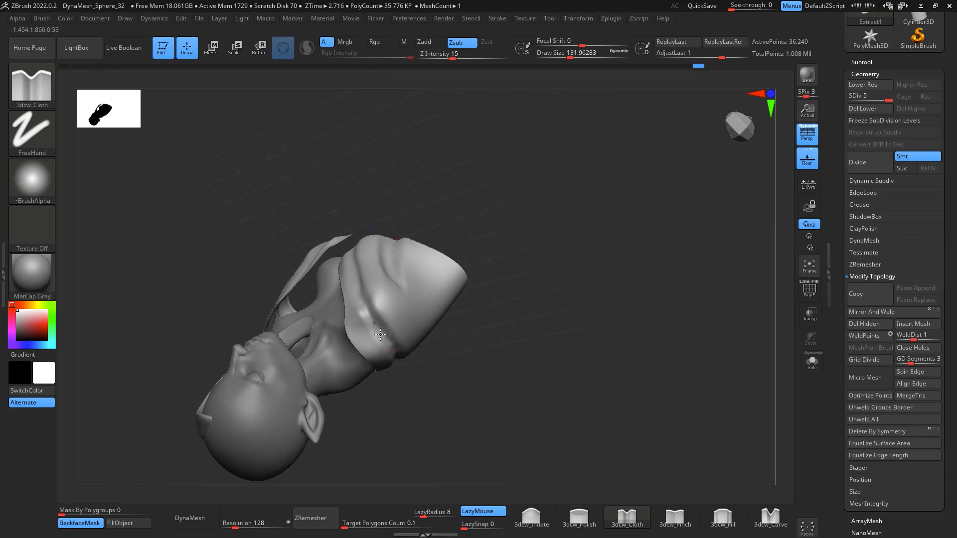
pyautogui.moveTo(562, 270); pyautogui.dragTo(361, 247)
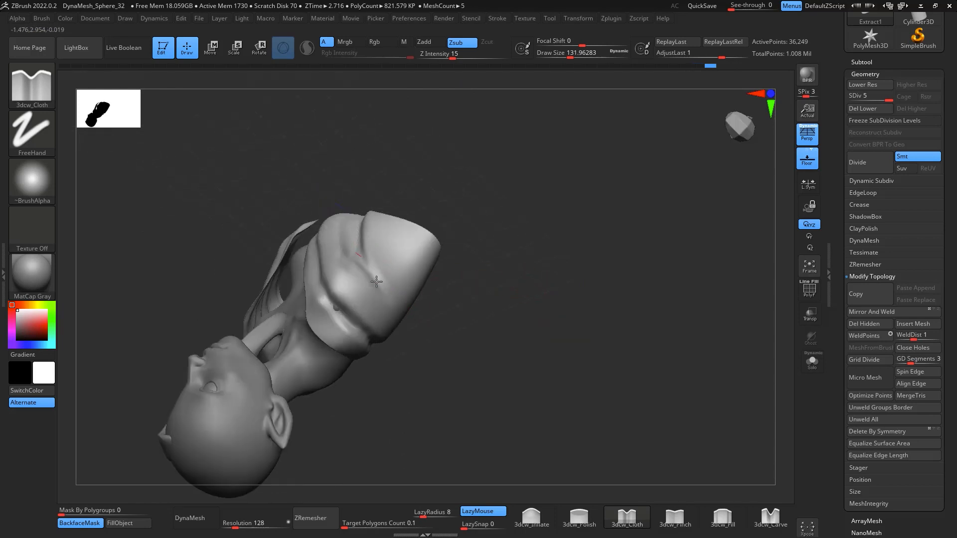
pyautogui.press('shift')
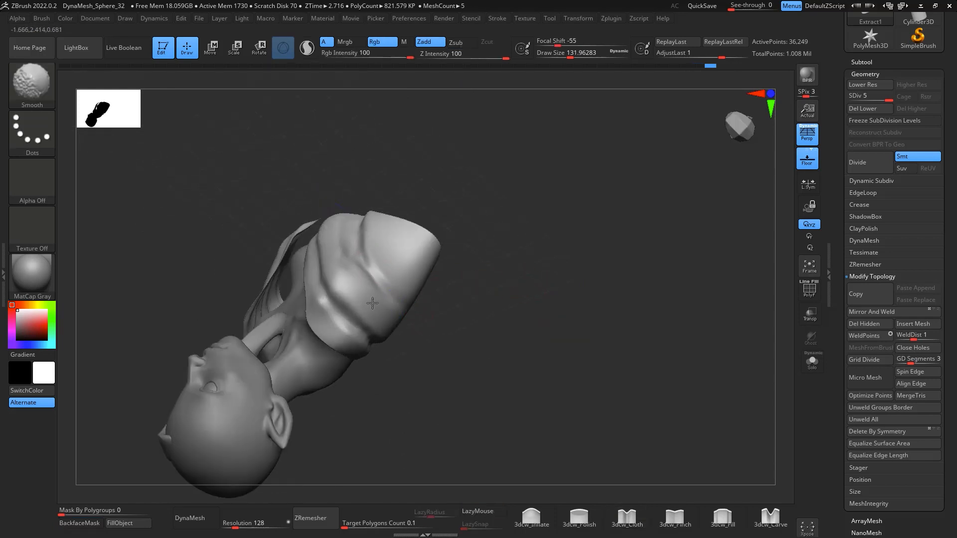
pyautogui.moveTo(663, 253)
pyautogui.mouseDown()
pyautogui.moveTo(695, 330)
pyautogui.moveTo(731, 335)
pyautogui.mouseUp()
pyautogui.keyDown('alt'); pyautogui.moveTo(648, 238); pyautogui.dragTo(647, 206); pyautogui.keyUp('alt')
pyautogui.keyDown('alt'); pyautogui.moveTo(704, 234); pyautogui.dragTo(490, 272); pyautogui.keyUp('alt')
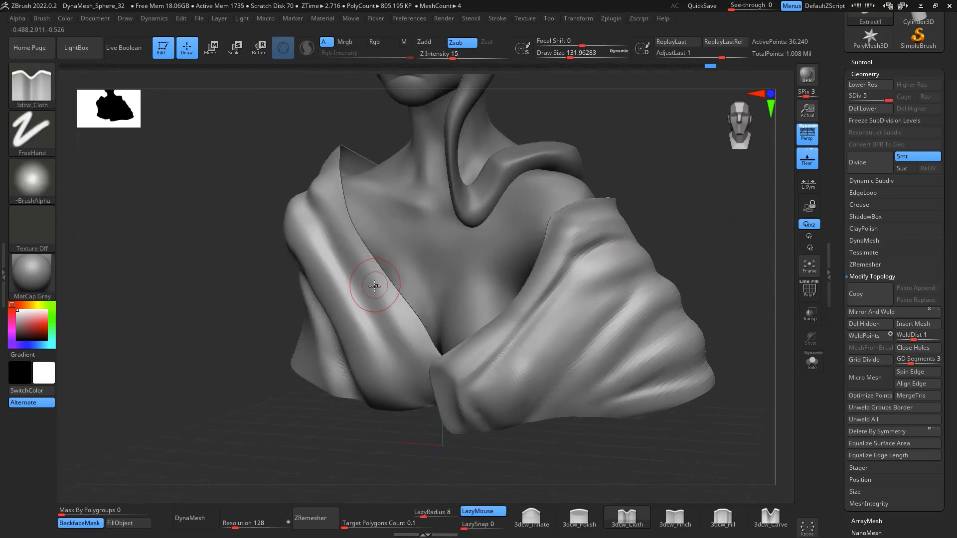
# Reshape the shoulder cloth and the side sleeve fold using the Move brush at a draw size of 445
pyautogui.press('b')
pyautogui.press('m')
pyautogui.press('v')
pyautogui.press('space')
pyautogui.moveTo(416, 275); pyautogui.dragTo(418, 274)
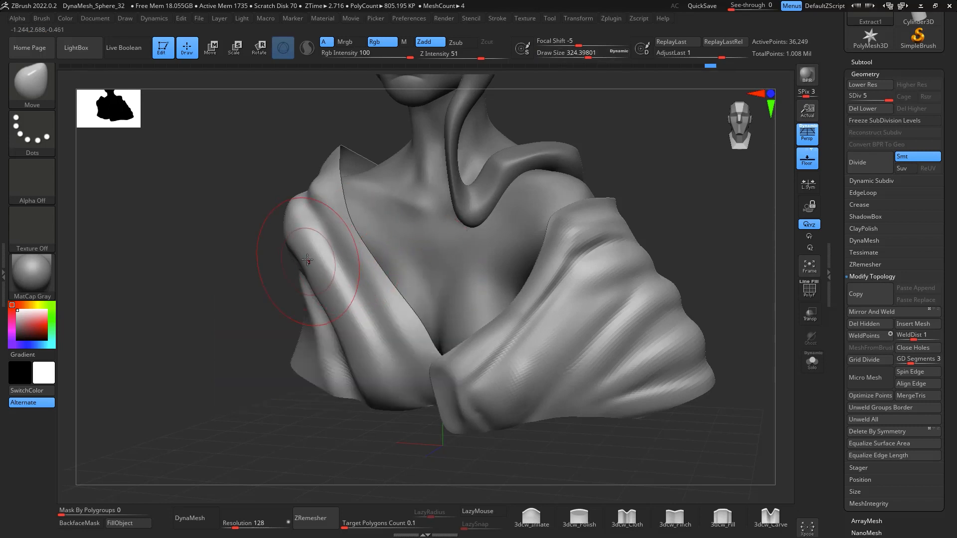
pyautogui.press('space')
pyautogui.moveTo(310, 252)
pyautogui.mouseDown()
pyautogui.moveTo(294, 252)
pyautogui.moveTo(303, 282)
pyautogui.mouseUp()
pyautogui.moveTo(336, 320); pyautogui.dragTo(341, 321)
pyautogui.moveTo(333, 319); pyautogui.dragTo(345, 321)
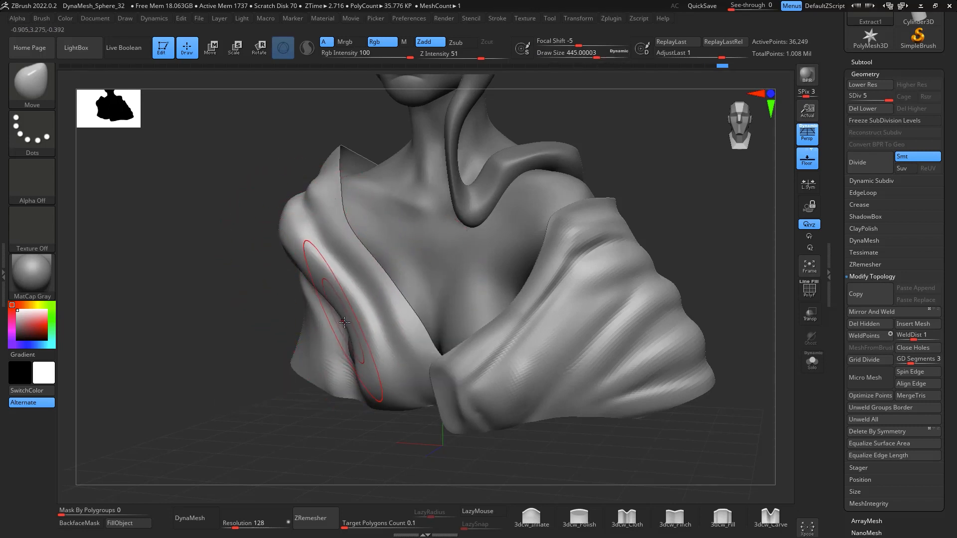
# Adjust the sleeve's side silhouette and lower folds with the Move brush, reducing the draw size to about 305
pyautogui.moveTo(290, 327); pyautogui.dragTo(316, 336, button='right')
pyautogui.moveTo(618, 344); pyautogui.dragTo(560, 371, button='right')
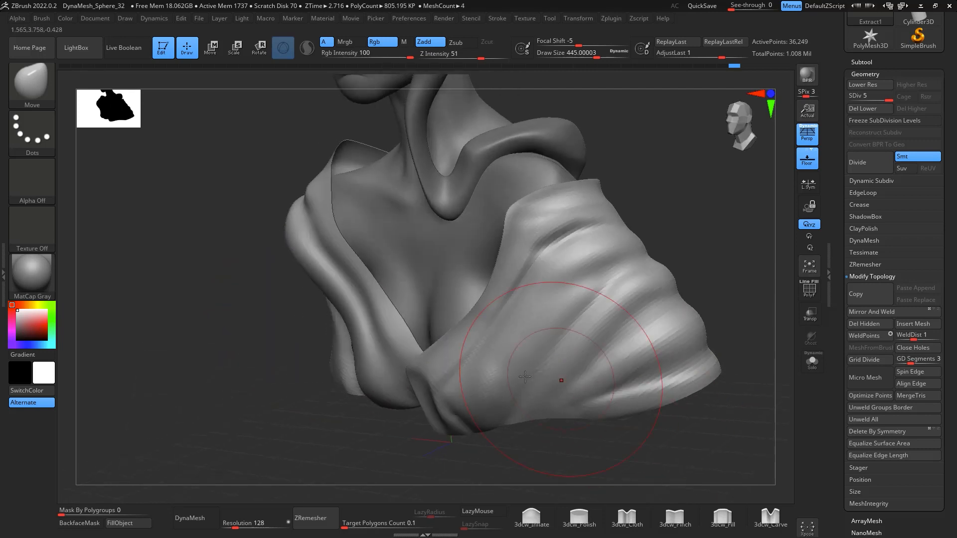
pyautogui.moveTo(633, 235); pyautogui.dragTo(677, 220, button='right')
pyautogui.moveTo(288, 328); pyautogui.dragTo(300, 325)
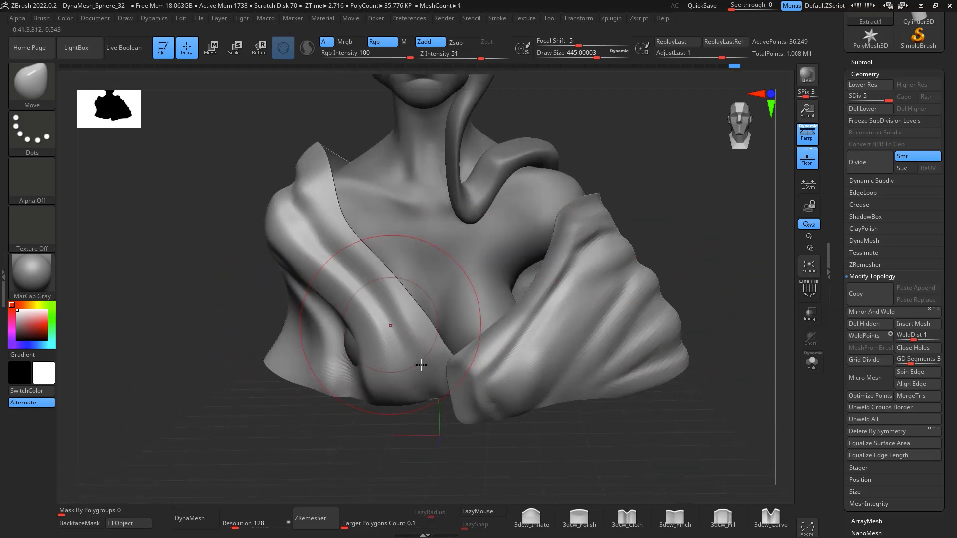
pyautogui.moveTo(392, 324); pyautogui.dragTo(417, 384, button='right')
pyautogui.press('space')
pyautogui.moveTo(390, 358); pyautogui.dragTo(363, 354)
pyautogui.moveTo(269, 331); pyautogui.dragTo(263, 304)
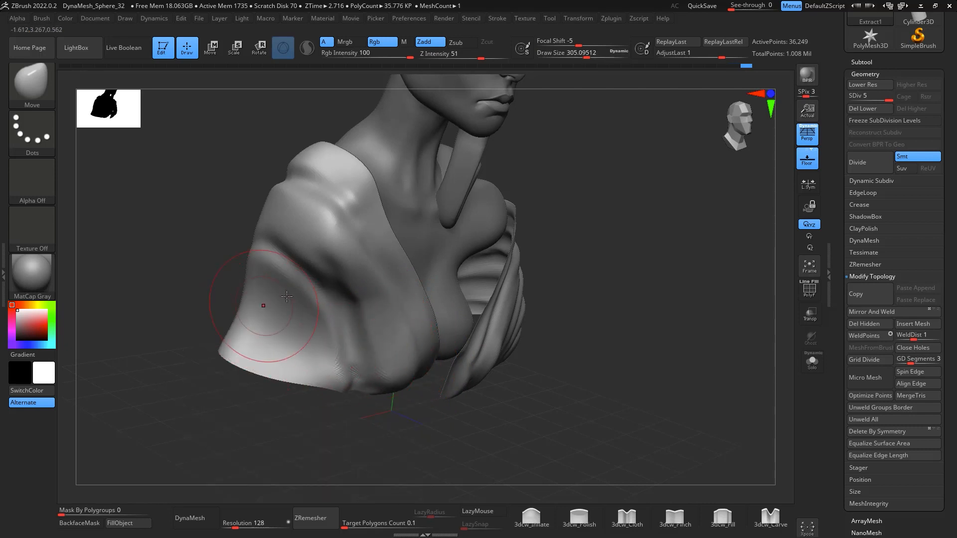
# Pull the opposite shoulder's front collar edge inward over the chest with Move at a draw size of about 753
pyautogui.moveTo(653, 379)
pyautogui.mouseDown()
pyautogui.moveTo(618, 355)
pyautogui.moveTo(728, 378)
pyautogui.mouseUp()
pyautogui.moveTo(728, 379)
pyautogui.keyDown('ctrl'); pyautogui.mouseDown(button='right')
pyautogui.moveTo(709, 327)
pyautogui.moveTo(646, 260)
pyautogui.mouseUp(button='right'); pyautogui.keyUp('ctrl')
pyautogui.press('space')
pyautogui.moveTo(533, 286)
pyautogui.mouseDown()
pyautogui.moveTo(563, 288)
pyautogui.moveTo(530, 269)
pyautogui.mouseUp()
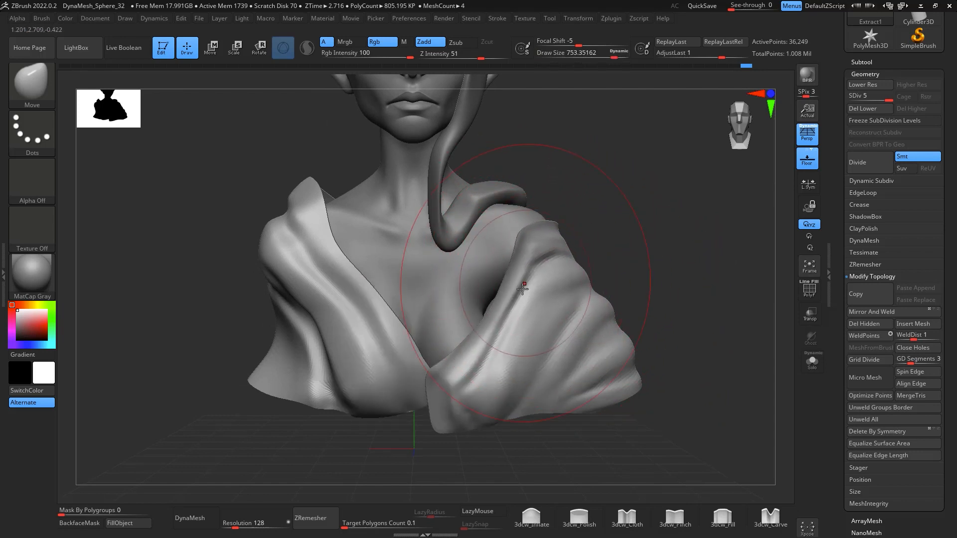
pyautogui.moveTo(509, 303); pyautogui.dragTo(496, 300)
pyautogui.moveTo(479, 347); pyautogui.dragTo(470, 347)
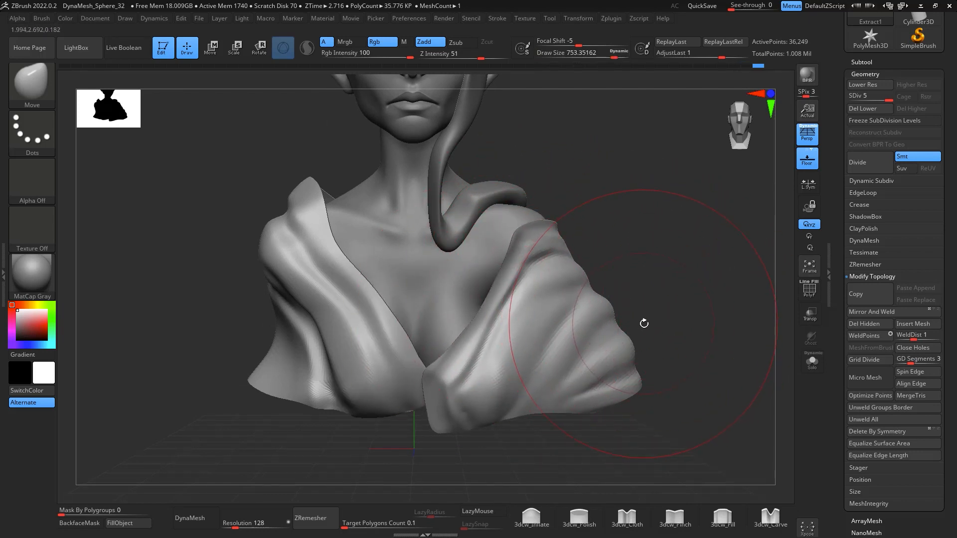
# Reshape the flared lower corner and outer silhouette of the pleated sleeve with Move at a draw size of about 639
pyautogui.press('space')
pyautogui.moveTo(644, 322); pyautogui.dragTo(639, 322)
pyautogui.moveTo(638, 389); pyautogui.dragTo(667, 397)
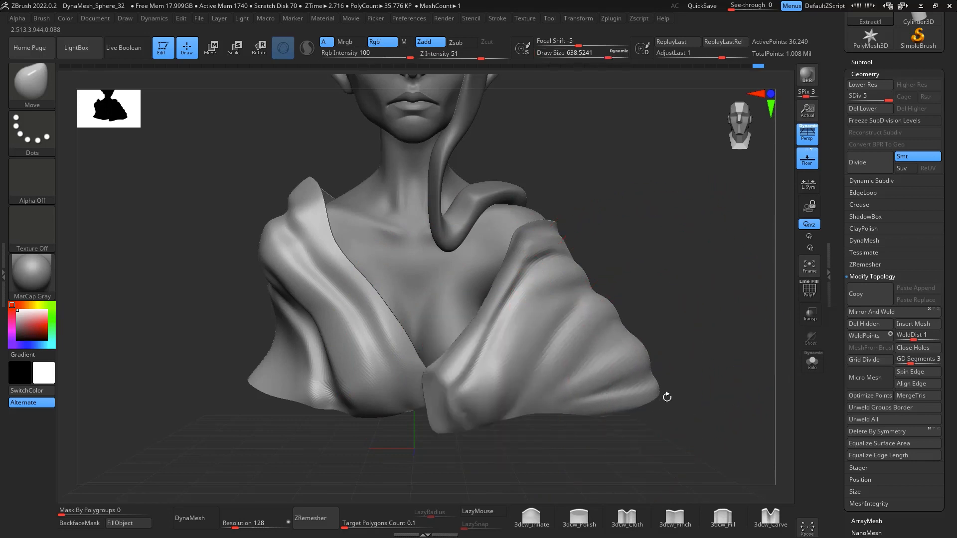
pyautogui.moveTo(626, 330); pyautogui.dragTo(607, 331)
pyautogui.moveTo(670, 280); pyautogui.dragTo(652, 300)
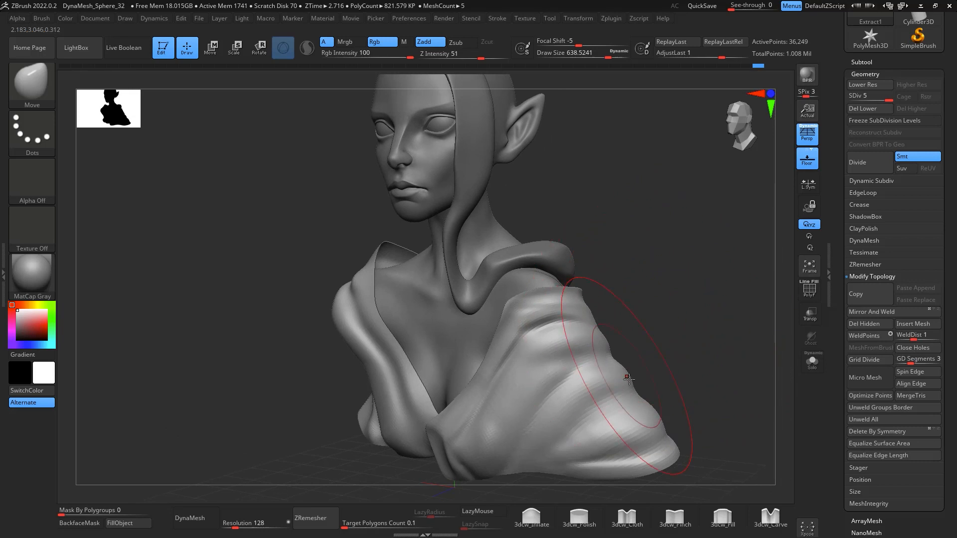
pyautogui.moveTo(666, 442); pyautogui.dragTo(647, 472)
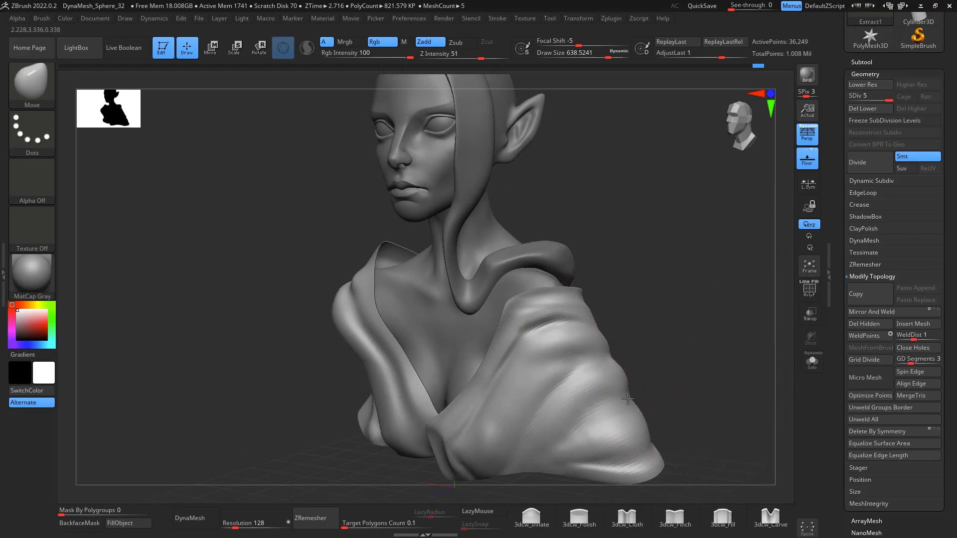
# Adjust the pleated sleeve's front and middle folds with Move at a draw size of about 400
pyautogui.press('space')
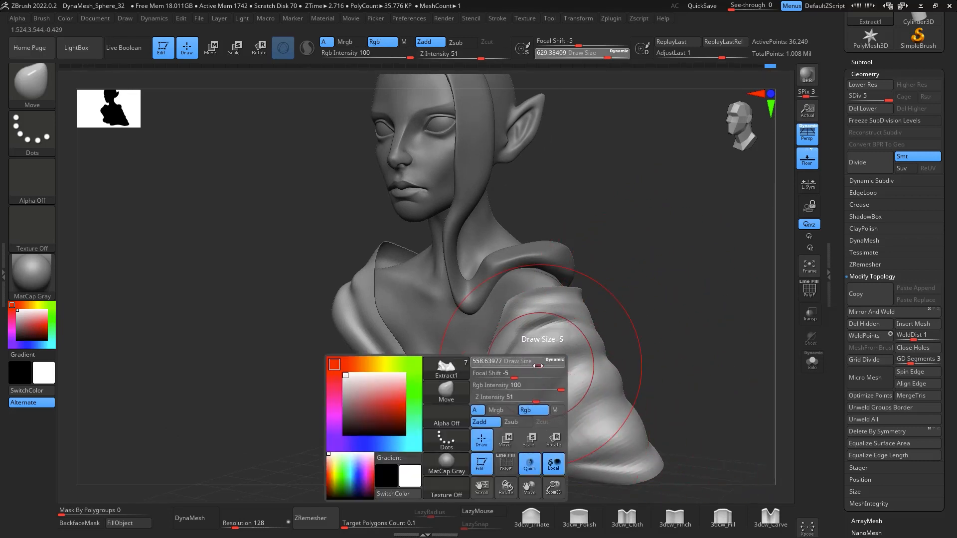
pyautogui.moveTo(541, 360); pyautogui.dragTo(528, 360)
pyautogui.moveTo(477, 466); pyautogui.dragTo(496, 460)
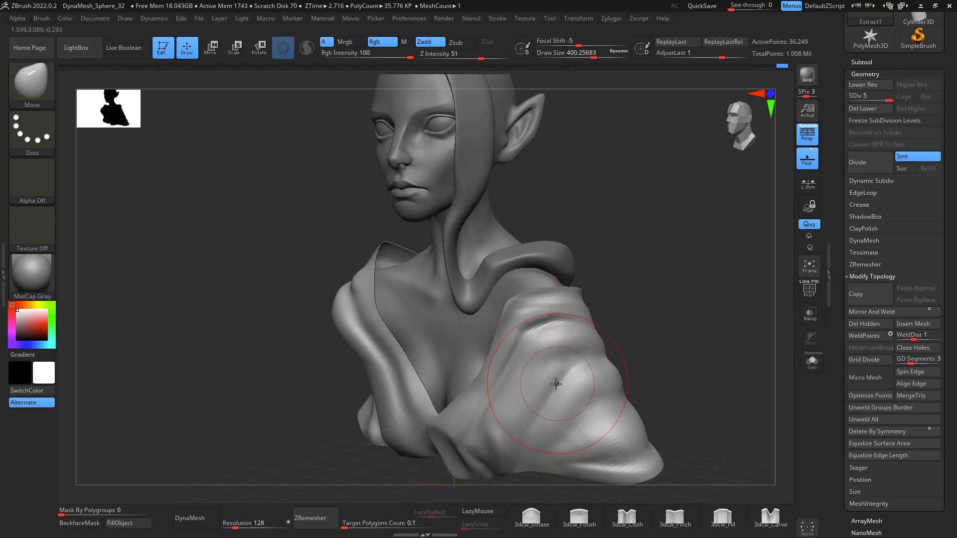
pyautogui.moveTo(548, 383); pyautogui.dragTo(546, 375)
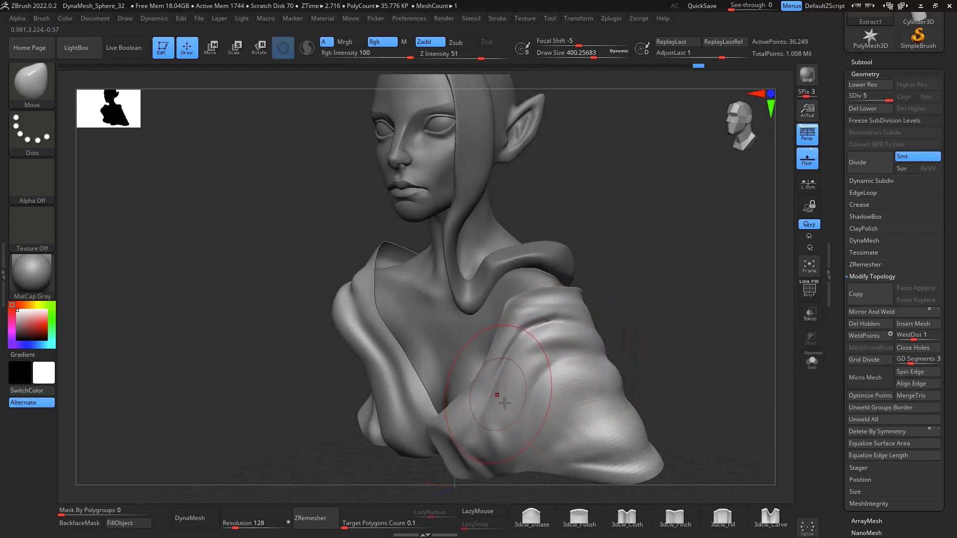
pyautogui.moveTo(651, 324); pyautogui.dragTo(639, 497)
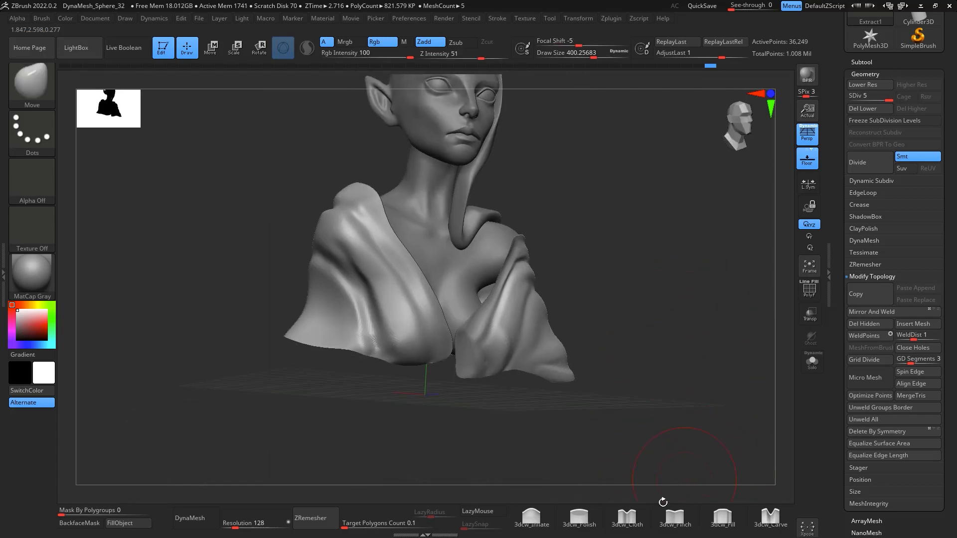
# Try sculpting fine folds along the shoulder and front collar with the 3dcw_Cloth brush at a draw size of about 101
pyautogui.click(626, 519)
pyautogui.press('space')
pyautogui.moveTo(531, 318); pyautogui.dragTo(496, 318)
pyautogui.moveTo(634, 252); pyautogui.dragTo(389, 237)
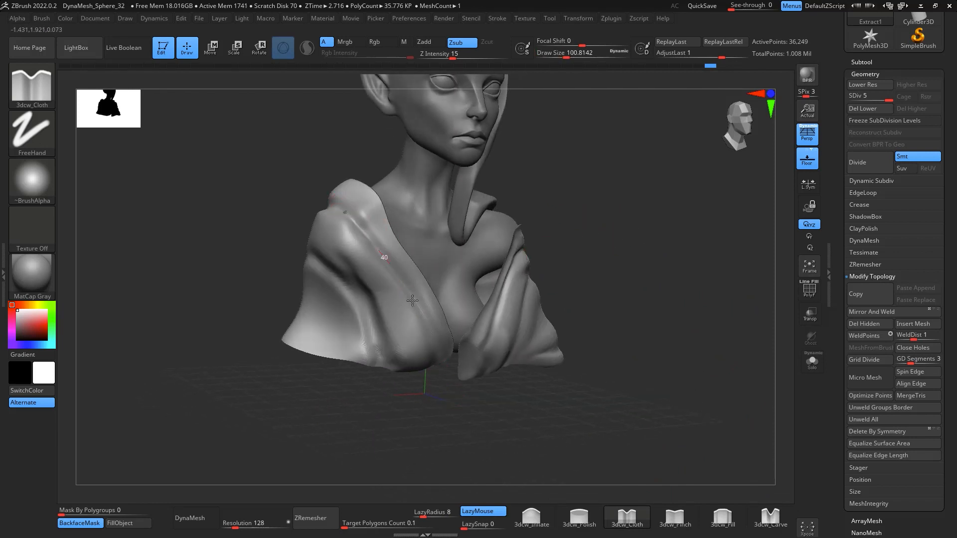
pyautogui.moveTo(618, 242); pyautogui.dragTo(362, 219)
pyautogui.moveTo(514, 193)
pyautogui.mouseDown()
pyautogui.moveTo(662, 194)
pyautogui.moveTo(726, 177)
pyautogui.mouseUp()
pyautogui.moveTo(419, 199); pyautogui.dragTo(279, 199)
# Try carving several diagonal folds across the opposite shoulder's sleeve with the 3dcw_Cloth brush
pyautogui.moveTo(525, 202)
pyautogui.mouseDown()
pyautogui.moveTo(683, 316)
pyautogui.moveTo(673, 387)
pyautogui.moveTo(690, 335)
pyautogui.moveTo(579, 347)
pyautogui.mouseUp()
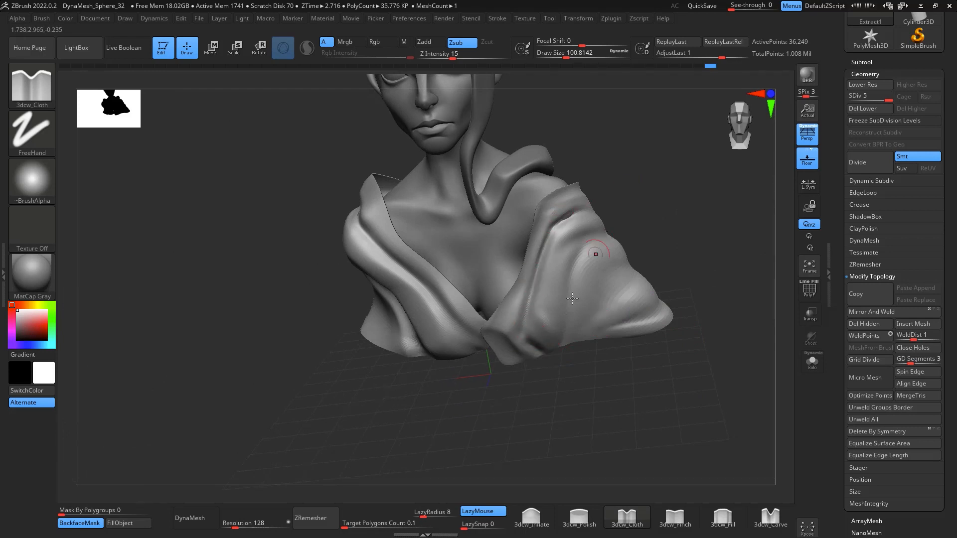
pyautogui.moveTo(592, 240); pyautogui.dragTo(562, 298)
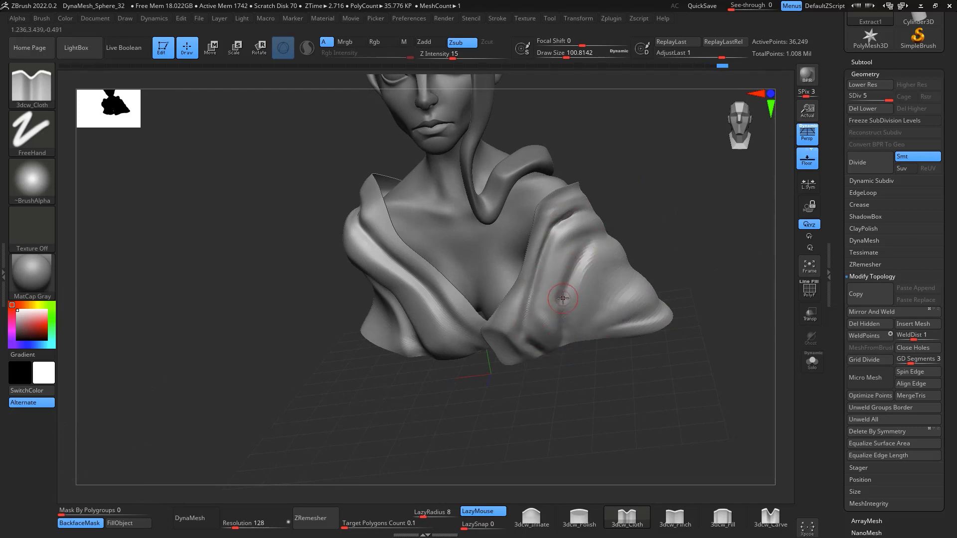
pyautogui.moveTo(646, 213); pyautogui.dragTo(618, 234)
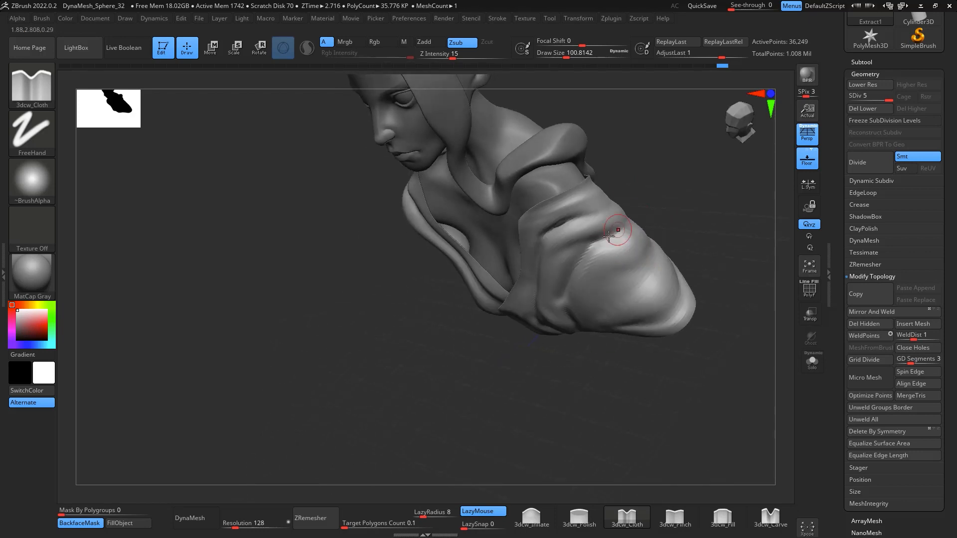
pyautogui.moveTo(715, 251); pyautogui.dragTo(612, 231)
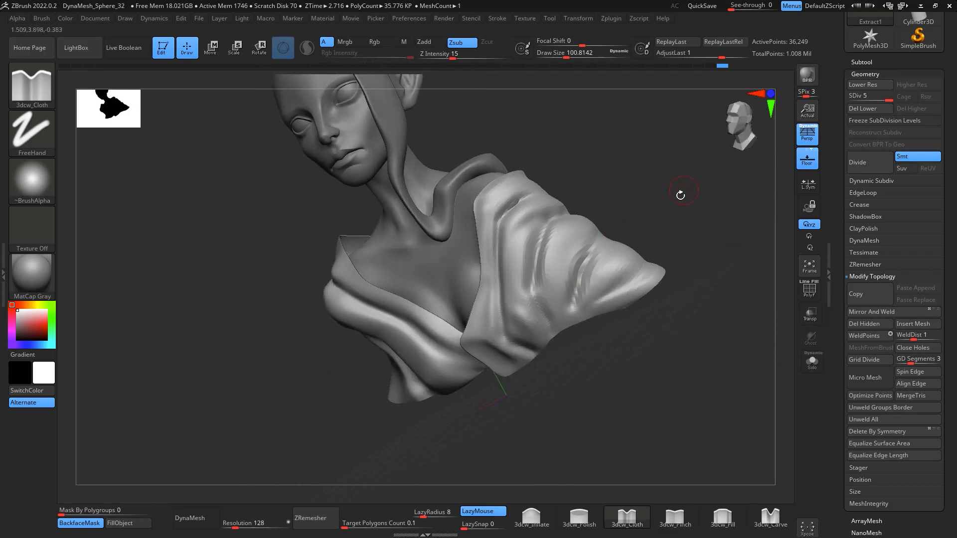
# Display the polyframe and nudge that sleeve's upper and outer folds with the Move brush at a draw size of about 365
pyautogui.moveTo(679, 195)
pyautogui.mouseDown()
pyautogui.moveTo(585, 269)
pyautogui.moveTo(748, 325)
pyautogui.moveTo(741, 367)
pyautogui.moveTo(754, 382)
pyautogui.moveTo(618, 228)
pyautogui.moveTo(600, 252)
pyautogui.mouseUp()
pyautogui.click(807, 297)
pyautogui.press('b')
pyautogui.press('m')
pyautogui.press('v')
pyautogui.press('space')
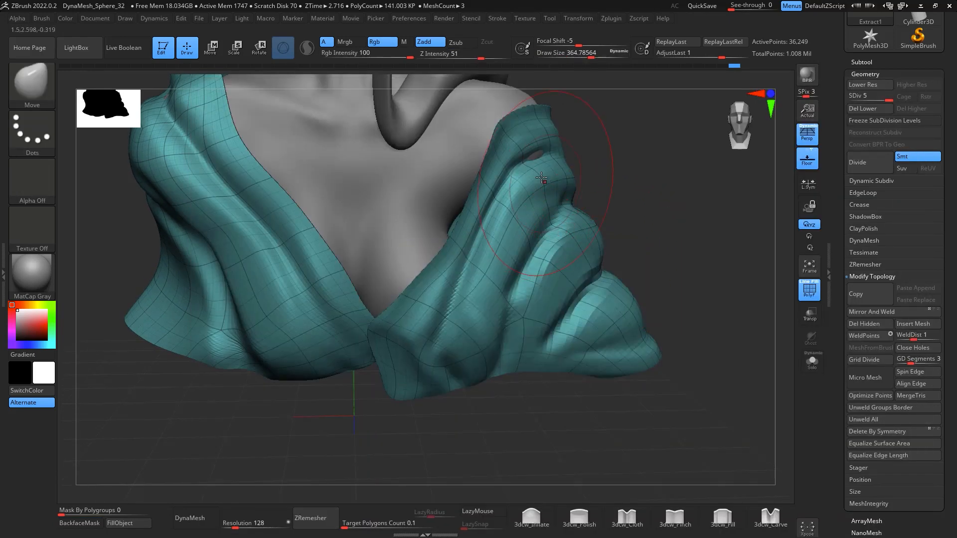
pyautogui.moveTo(542, 178); pyautogui.dragTo(549, 170)
pyautogui.moveTo(590, 282); pyautogui.dragTo(601, 285)
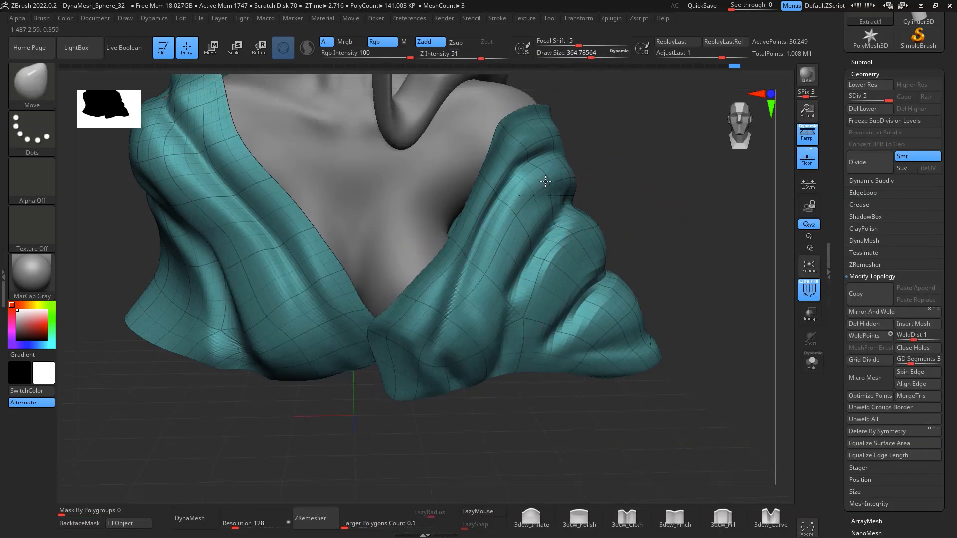
pyautogui.keyDown('alt'); pyautogui.moveTo(722, 373); pyautogui.dragTo(710, 429); pyautogui.keyUp('alt')
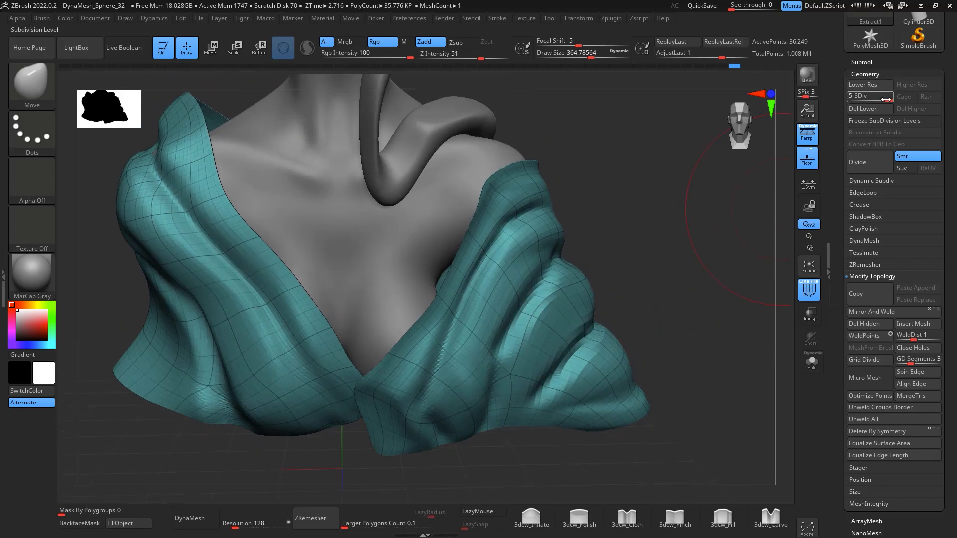
# Drop the garment to subdivision level 1 and switch to the ZModeler brush
pyautogui.moveTo(885, 99); pyautogui.dragTo(845, 99)
pyautogui.moveTo(730, 290); pyautogui.dragTo(681, 229)
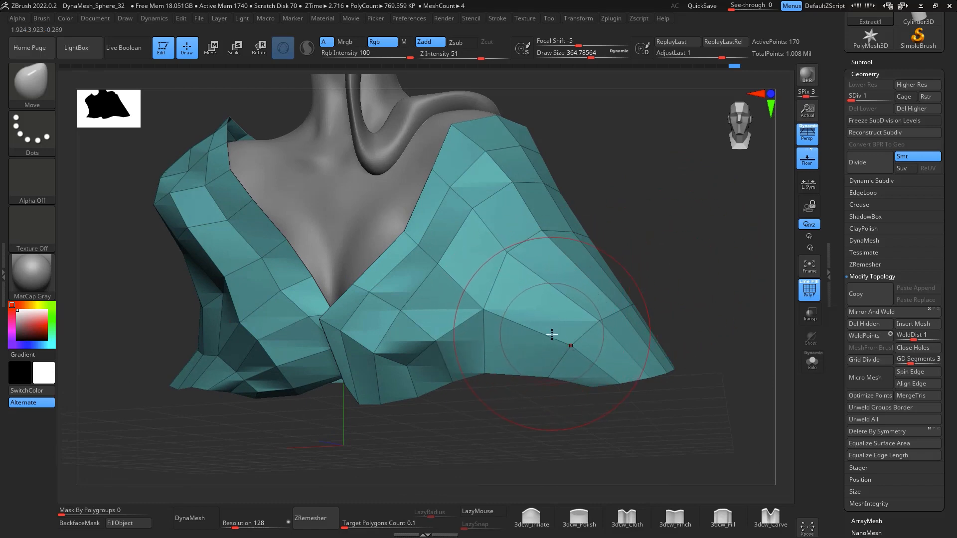
pyautogui.press('b')
pyautogui.press('z')
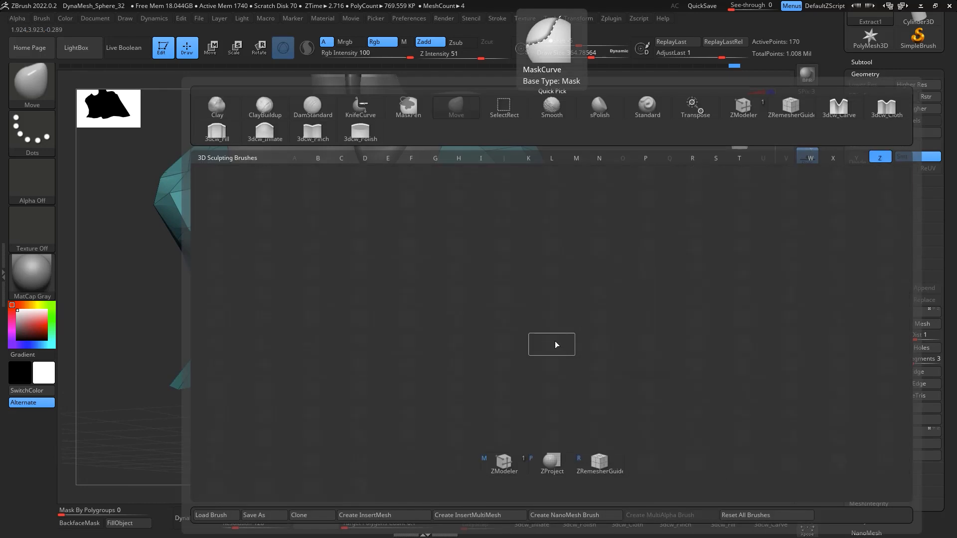
pyautogui.press('m')
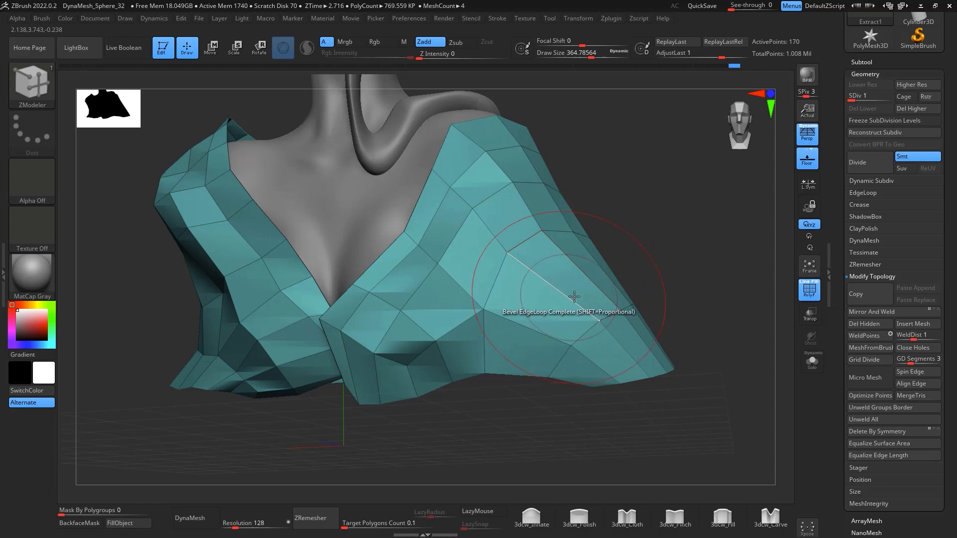
# Set ZModeler's edge action to Insert with Single EdgeLoop and delete the garment's higher subdivision levels
pyautogui.moveTo(651, 231); pyautogui.dragTo(648, 235)
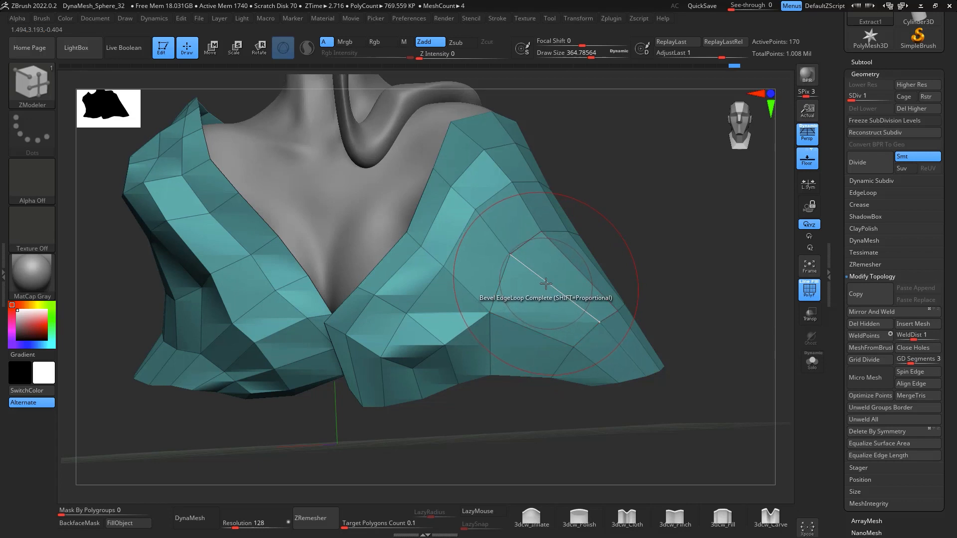
pyautogui.press('space')
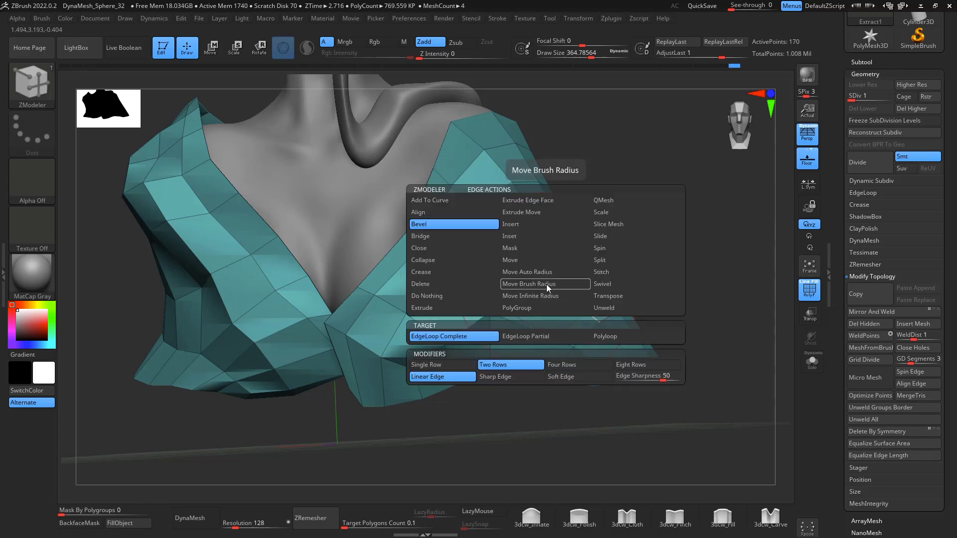
pyautogui.click(544, 227)
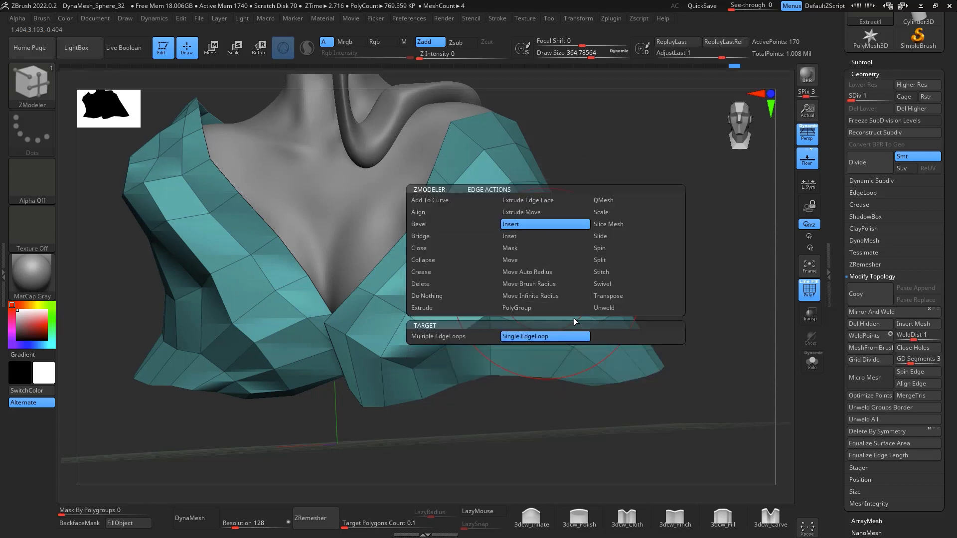
pyautogui.click(547, 284)
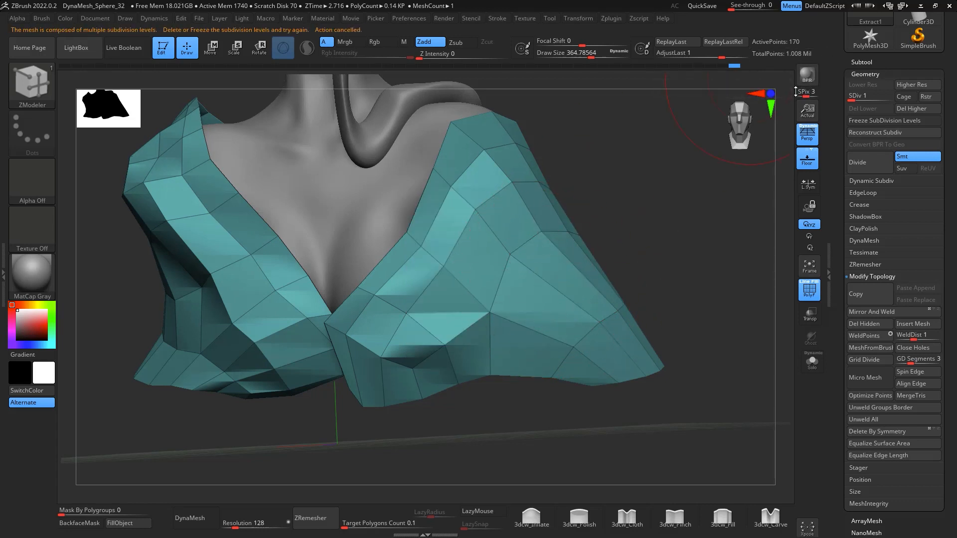
pyautogui.click(920, 111)
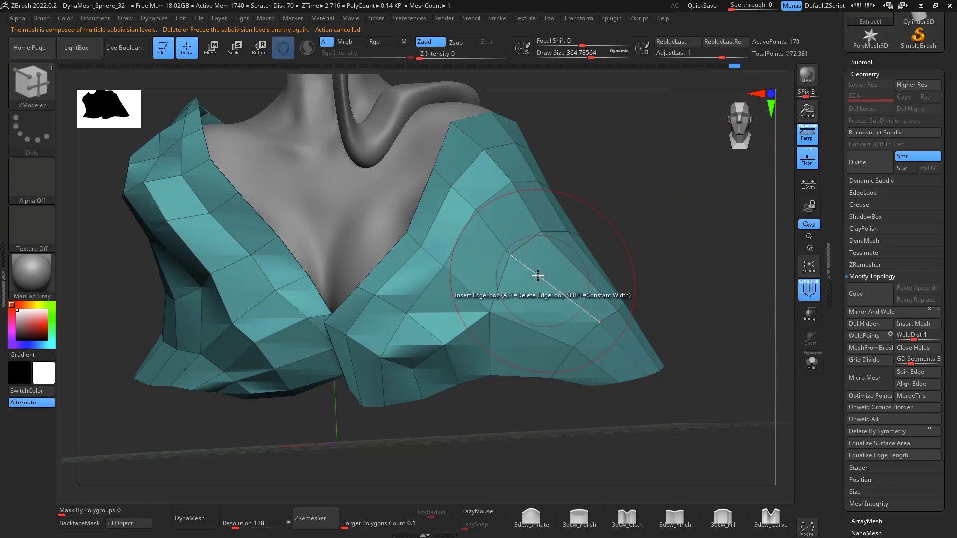
# Insert edge loops through the large polygons across the broad sleeve and its lower front
pyautogui.moveTo(533, 272); pyautogui.dragTo(541, 277)
pyautogui.click(566, 298)
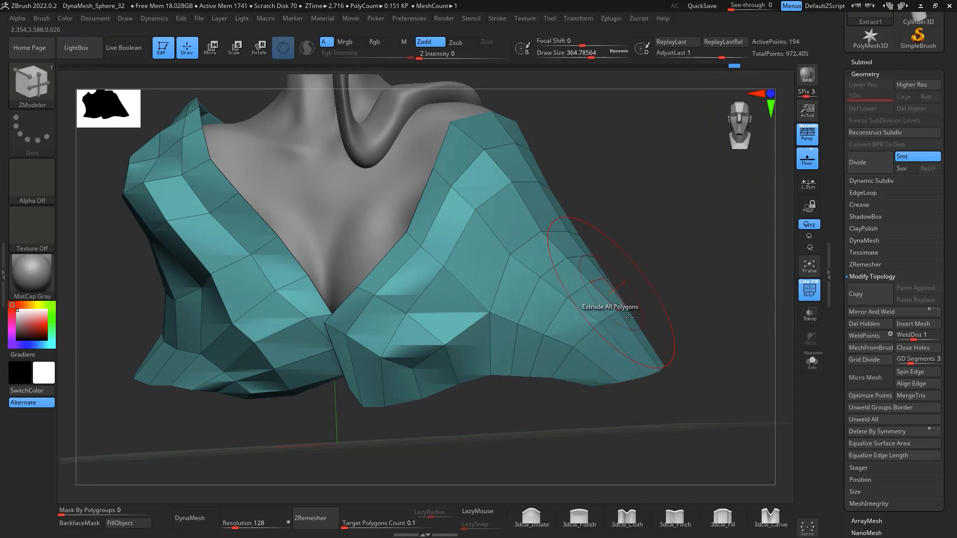
pyautogui.click(622, 347)
pyautogui.click(496, 235)
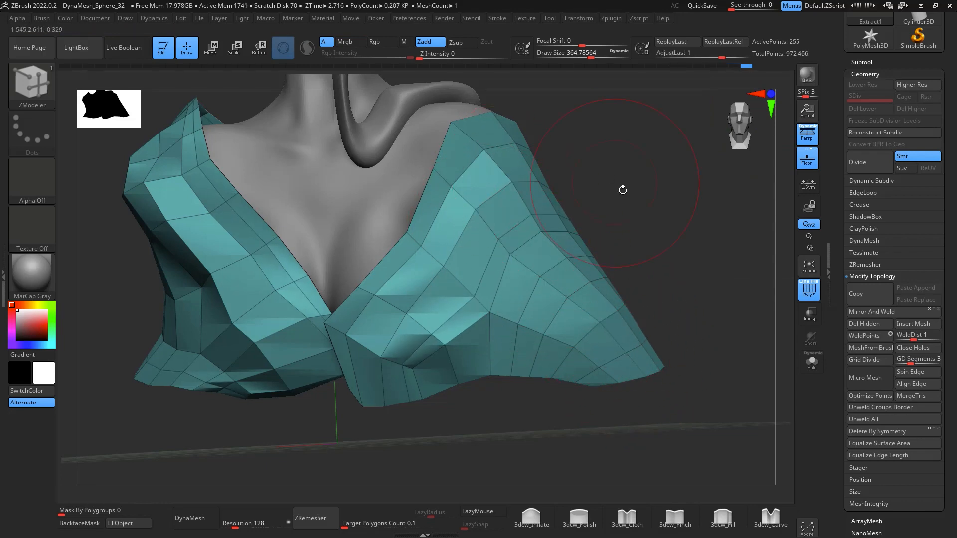
pyautogui.moveTo(622, 190); pyautogui.dragTo(637, 242)
pyautogui.click(460, 279)
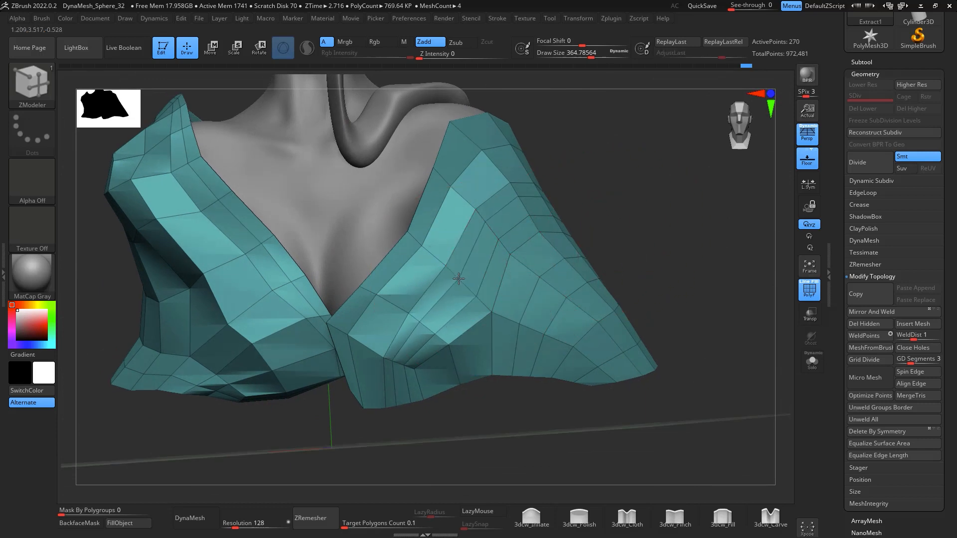
pyautogui.click(490, 355)
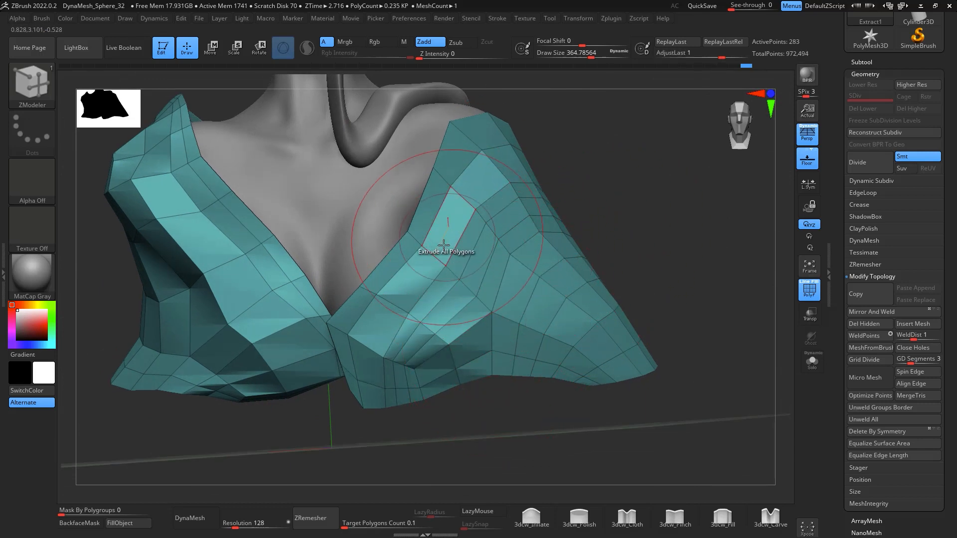
# Insert edge loops along the front collar and across the opposite side of the garment
pyautogui.click(430, 253)
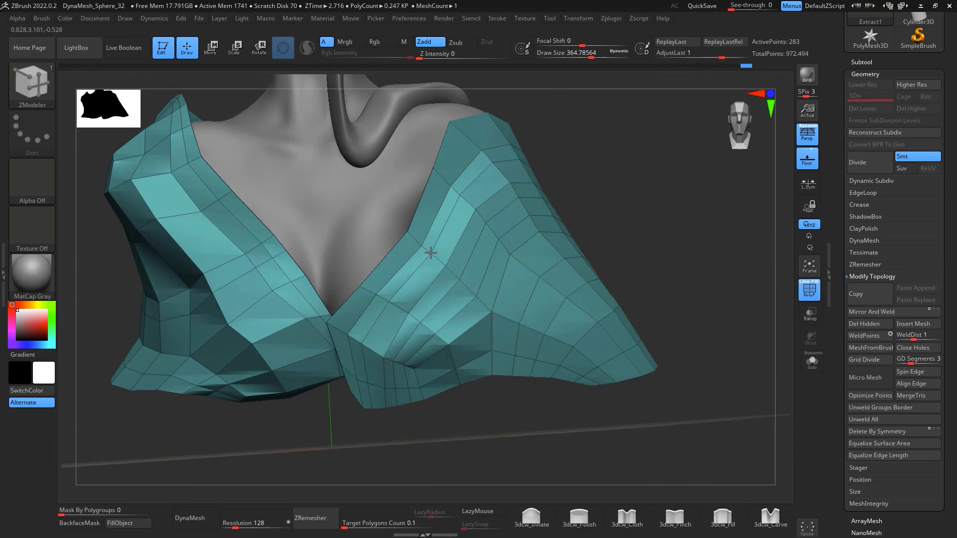
pyautogui.click(179, 247)
pyautogui.click(174, 232)
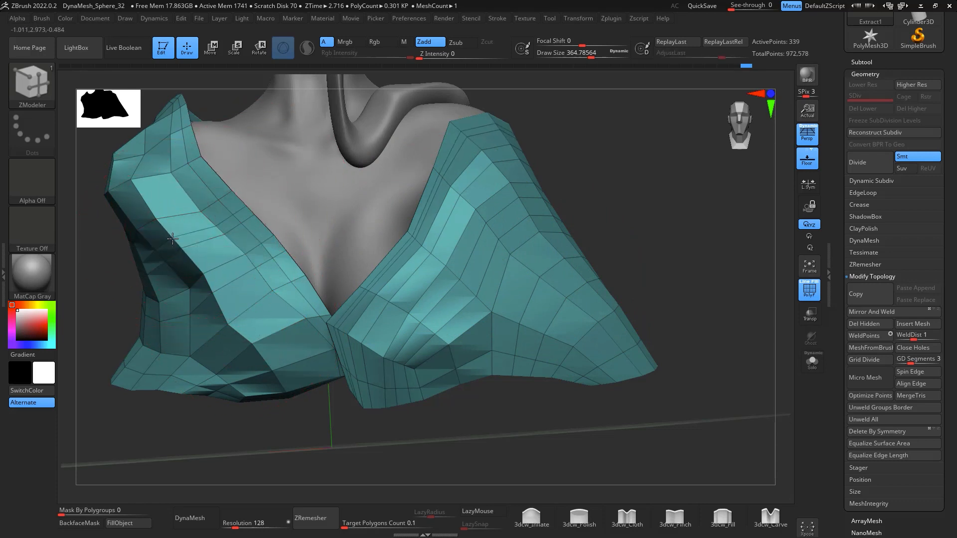
pyautogui.click(149, 199)
pyautogui.click(545, 234)
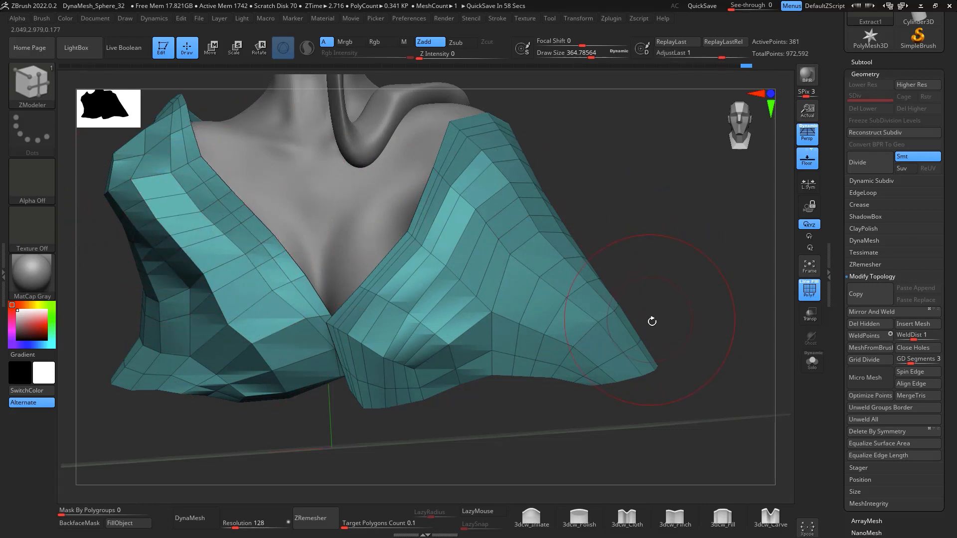
pyautogui.click(290, 301)
# Insert further edge loops across the back of the garment and the lower part of the narrower shoulder's drape
pyautogui.keyDown('alt'); pyautogui.moveTo(720, 260); pyautogui.dragTo(681, 316); pyautogui.keyUp('alt')
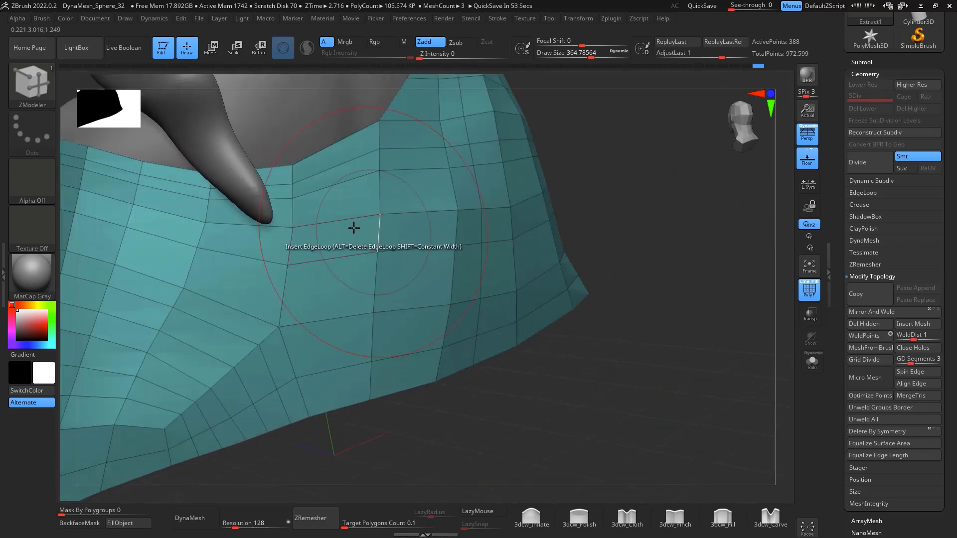
pyautogui.click(336, 223)
pyautogui.click(413, 212)
pyautogui.moveTo(623, 319); pyautogui.dragTo(718, 349)
pyautogui.keyDown('alt'); pyautogui.moveTo(784, 364); pyautogui.dragTo(780, 276); pyautogui.keyUp('alt')
pyautogui.keyDown('alt'); pyautogui.moveTo(768, 330); pyautogui.dragTo(657, 404); pyautogui.keyUp('alt')
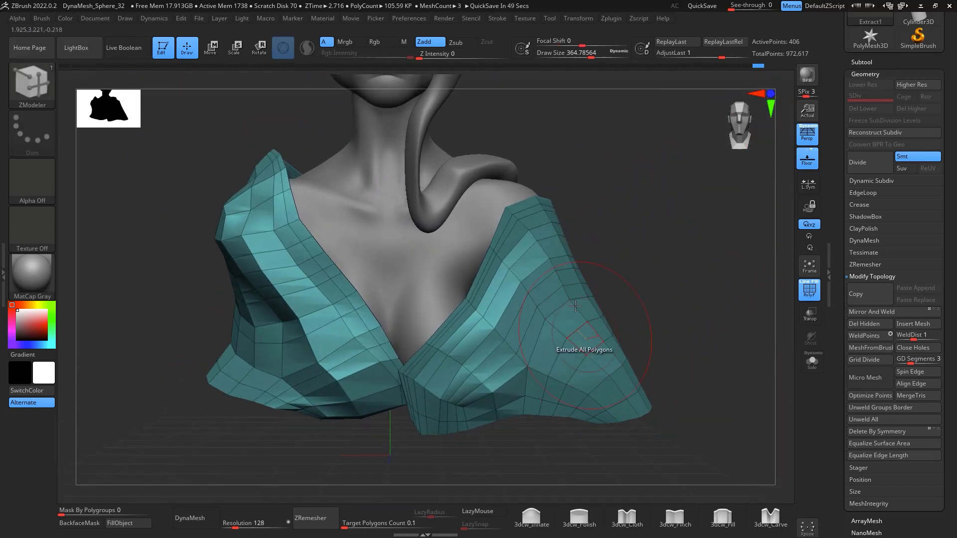
pyautogui.moveTo(648, 348)
pyautogui.mouseDown()
pyautogui.moveTo(683, 299)
pyautogui.moveTo(709, 294)
pyautogui.moveTo(722, 307)
pyautogui.moveTo(757, 284)
pyautogui.mouseUp()
pyautogui.click(337, 319)
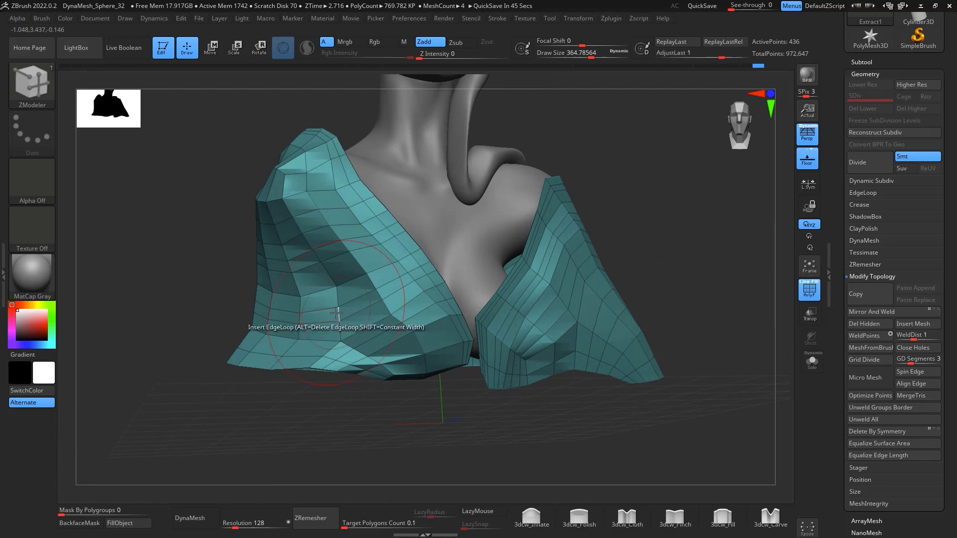
# Subdivide the garment up to level 3 and hide the polyframe
pyautogui.moveTo(770, 343); pyautogui.dragTo(730, 339)
pyautogui.keyDown('alt'); pyautogui.moveTo(785, 281); pyautogui.dragTo(683, 322); pyautogui.keyUp('alt')
pyautogui.hotkey('ctrl', 'd')
pyautogui.hotkey('ctrl', 'd')
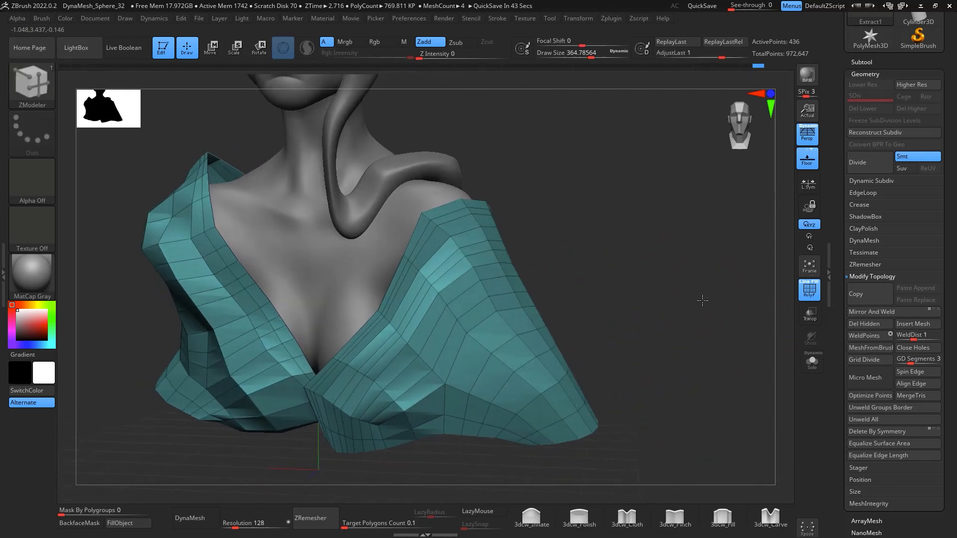
pyautogui.press('ctrl')
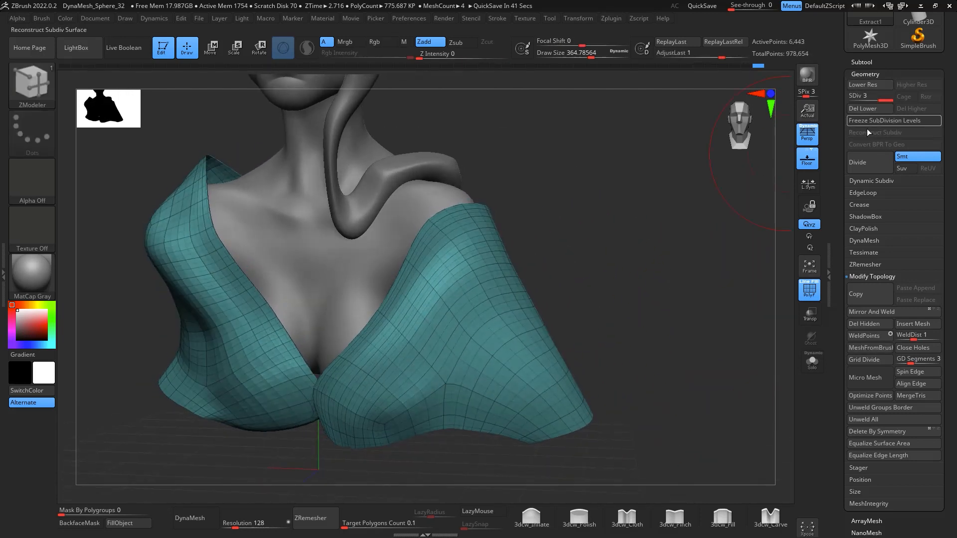
pyautogui.click(809, 290)
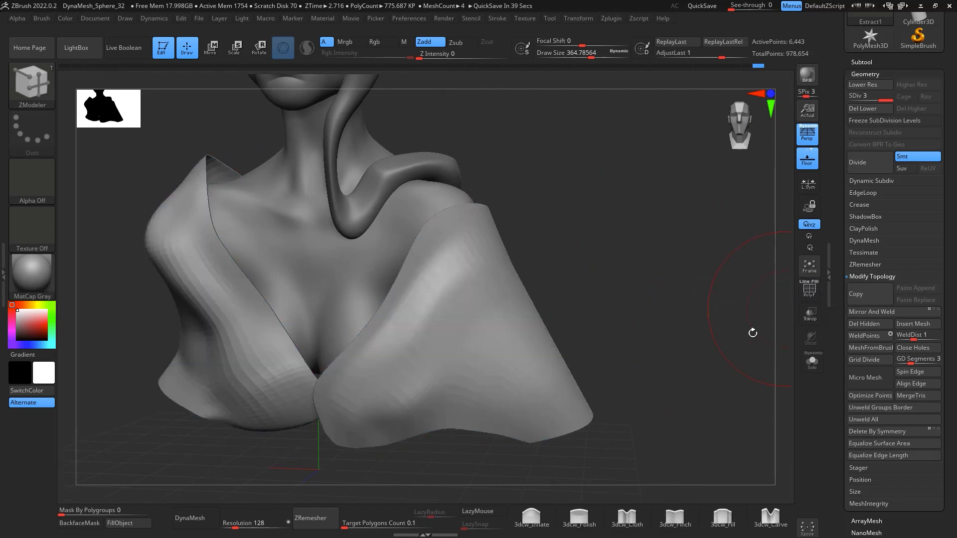
# Subdivide the garment further, up to level 5
pyautogui.moveTo(753, 331)
pyautogui.mouseDown()
pyautogui.moveTo(720, 338)
pyautogui.moveTo(715, 367)
pyautogui.mouseUp()
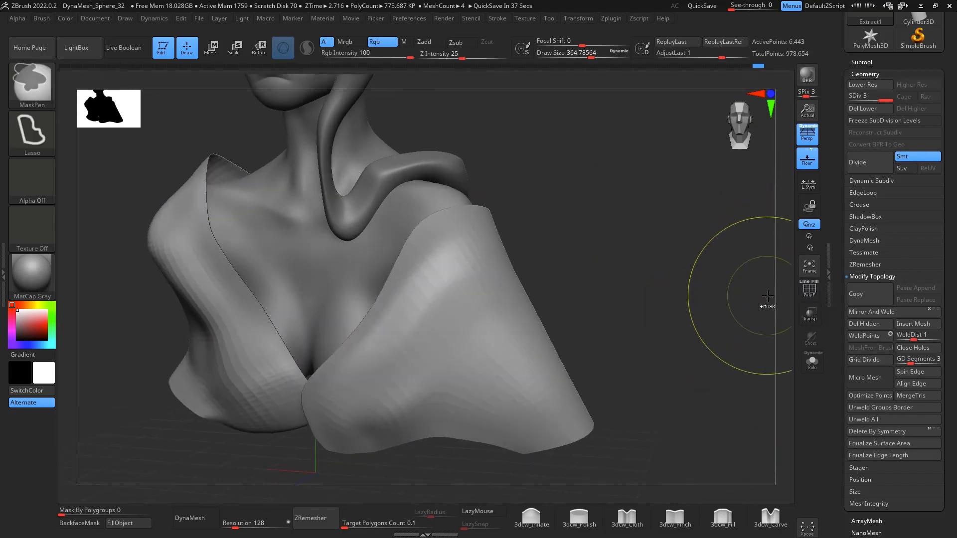
pyautogui.hotkey('ctrl', 's')
pyautogui.click(716, 408)
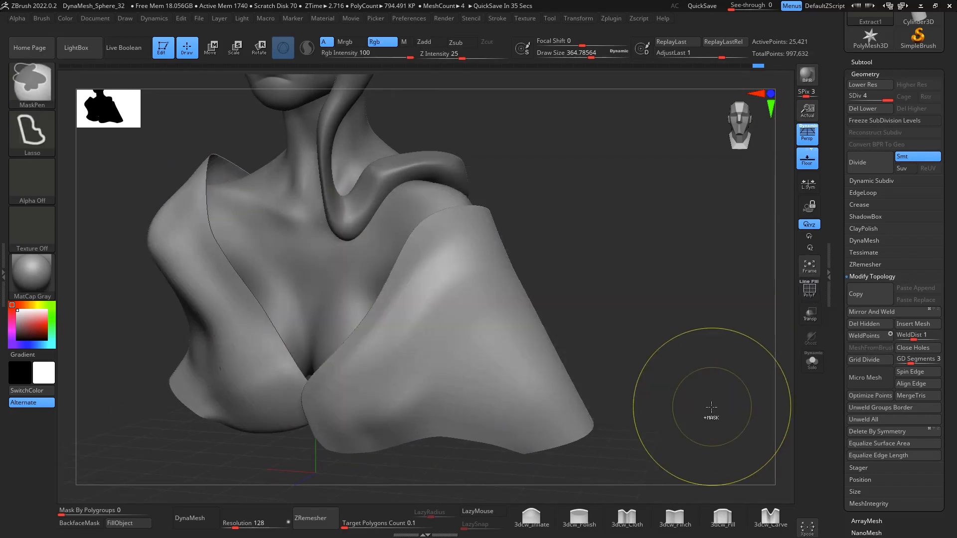
pyautogui.hotkey('ctrl', 'd')
pyautogui.hotkey('ctrl', 'd')
pyautogui.moveTo(708, 344); pyautogui.dragTo(613, 304)
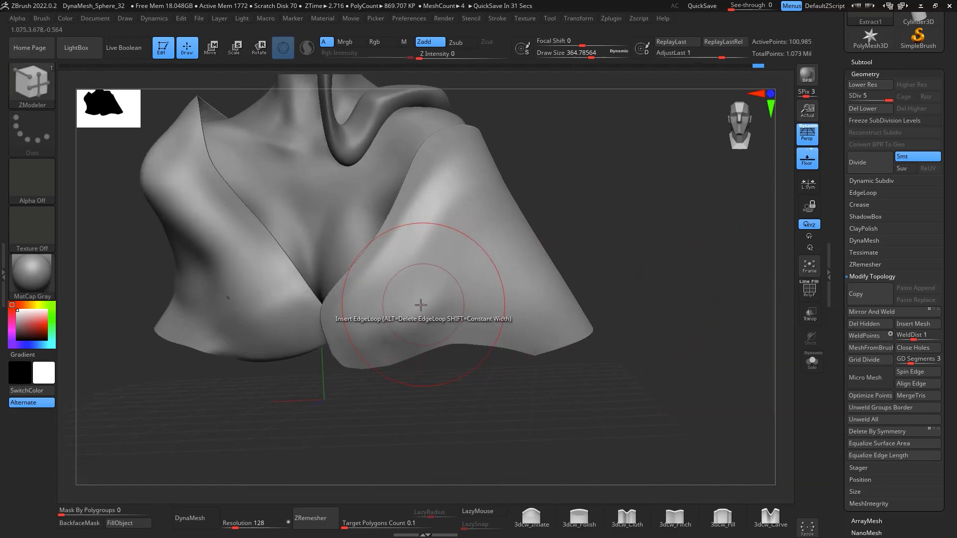
# Pull the overlapping front collar corner slightly inward over the chest with the Move brush
pyautogui.press('b')
pyautogui.press('m')
pyautogui.press('v')
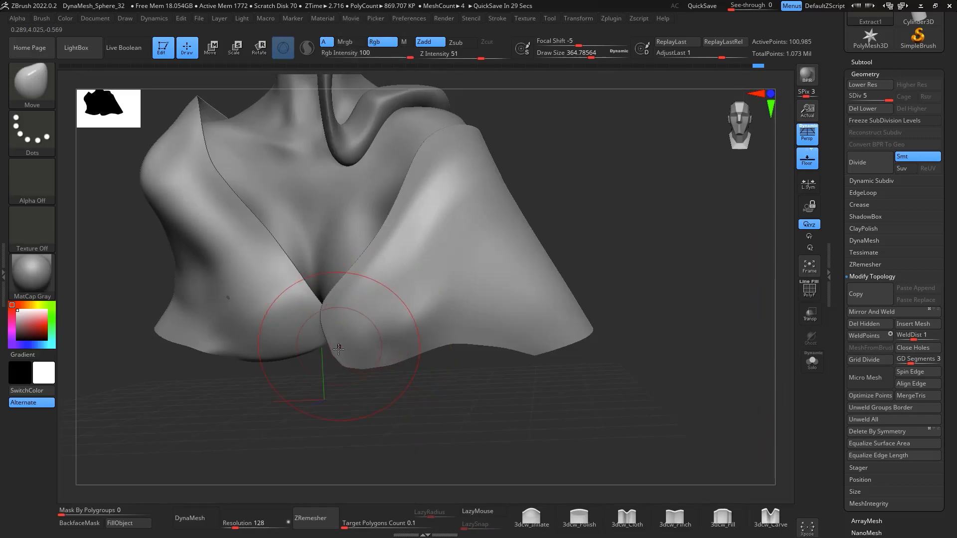
pyautogui.moveTo(338, 303); pyautogui.dragTo(327, 305)
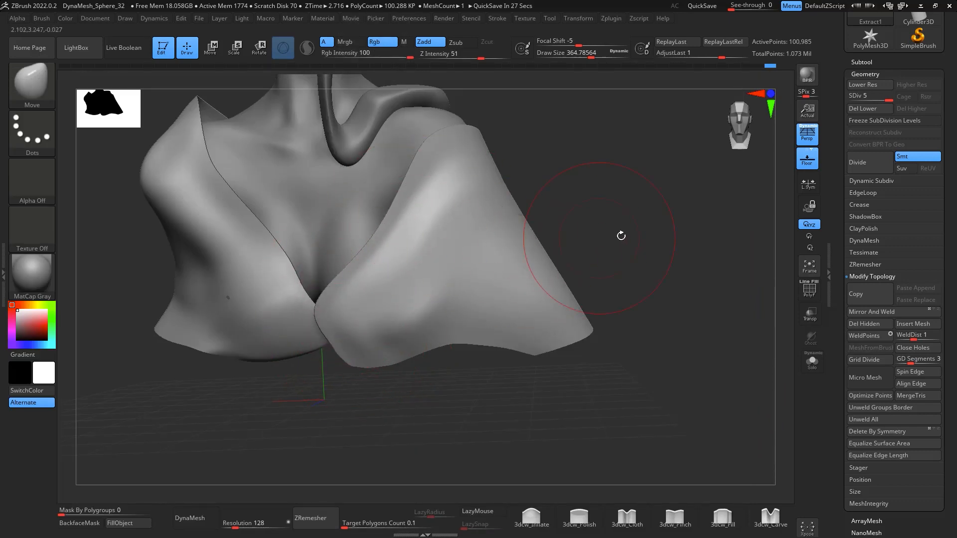
# Sculpt a long fold with the 3dcw_Cloth brush at draw size about 136, from the wider drape's lower front corner up toward the shoulder
pyautogui.keyDown('alt'); pyautogui.moveTo(621, 238); pyautogui.dragTo(647, 255); pyautogui.keyUp('alt')
pyautogui.click(628, 513)
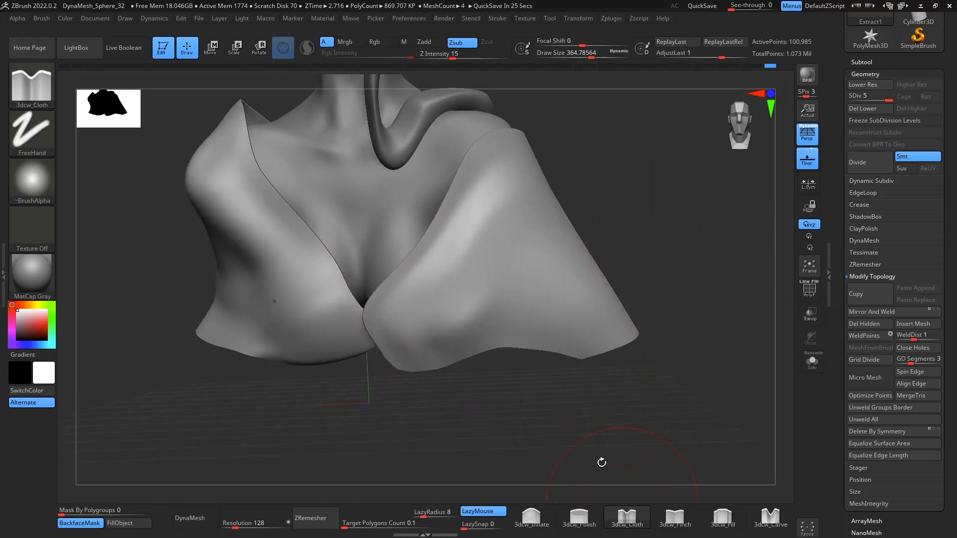
pyautogui.press('space')
pyautogui.moveTo(453, 329); pyautogui.dragTo(436, 328)
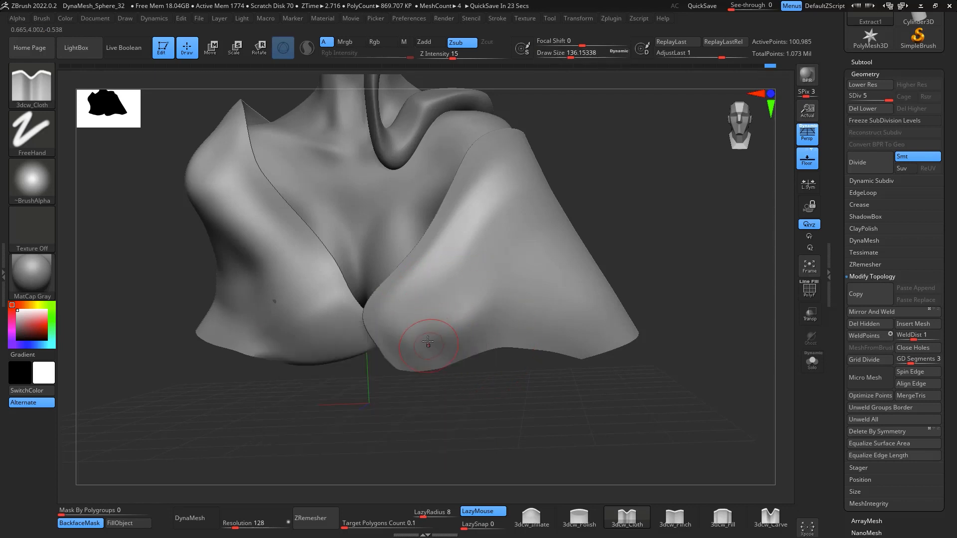
pyautogui.moveTo(445, 363)
pyautogui.mouseDown()
pyautogui.moveTo(434, 319)
pyautogui.moveTo(464, 250)
pyautogui.moveTo(508, 193)
pyautogui.mouseUp()
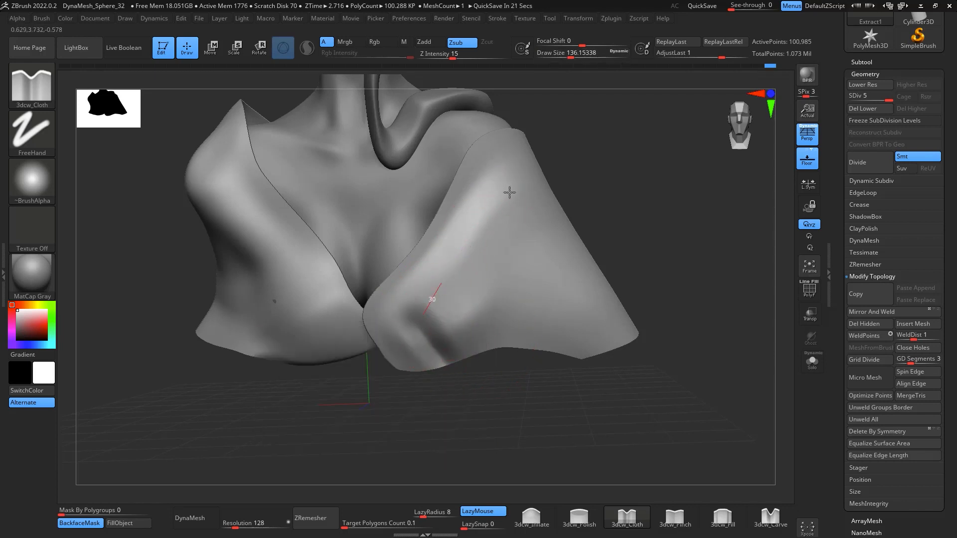
pyautogui.moveTo(624, 179); pyautogui.dragTo(610, 205)
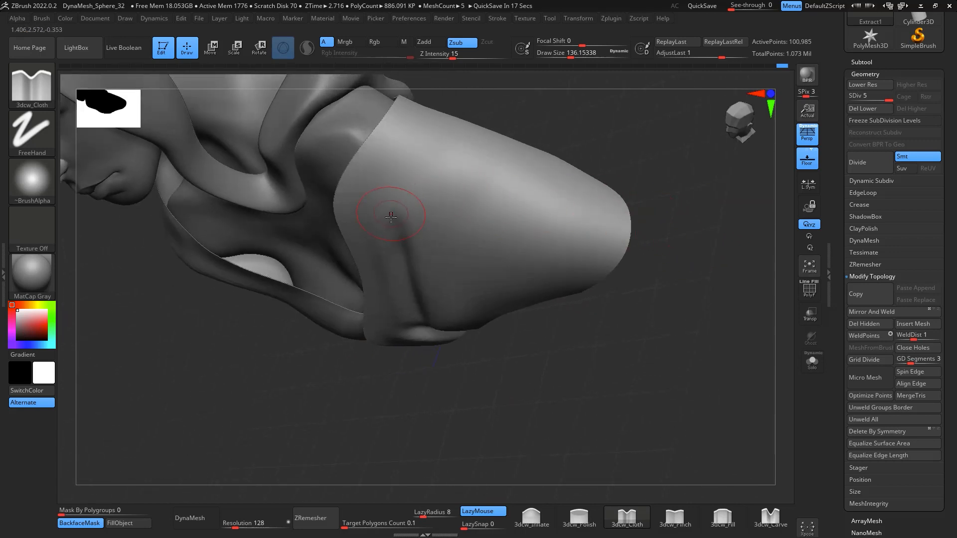
pyautogui.moveTo(415, 170); pyautogui.dragTo(427, 149)
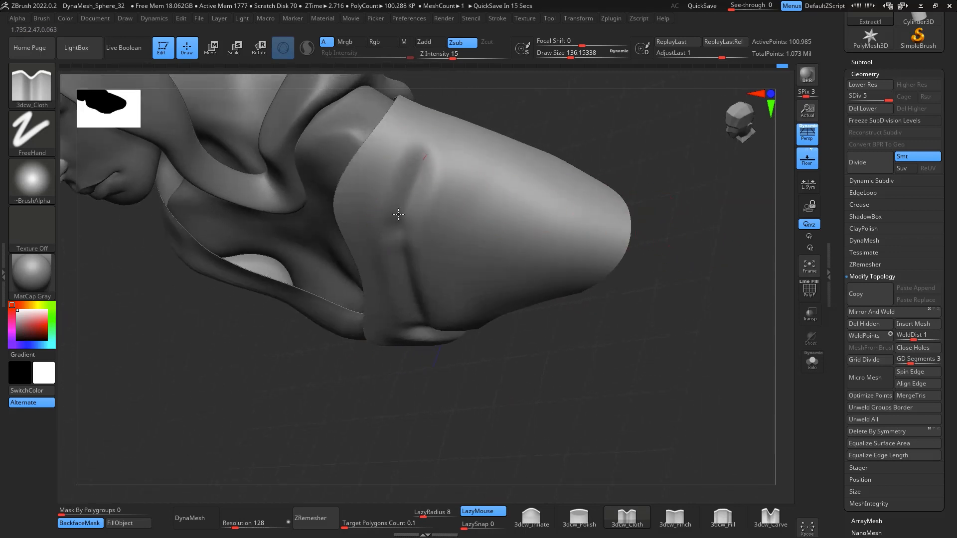
# Sculpt several narrower folds fanning across the wider drape's outer part with the cloth brush at draw size about 74
pyautogui.moveTo(623, 249); pyautogui.dragTo(582, 339)
pyautogui.press('space')
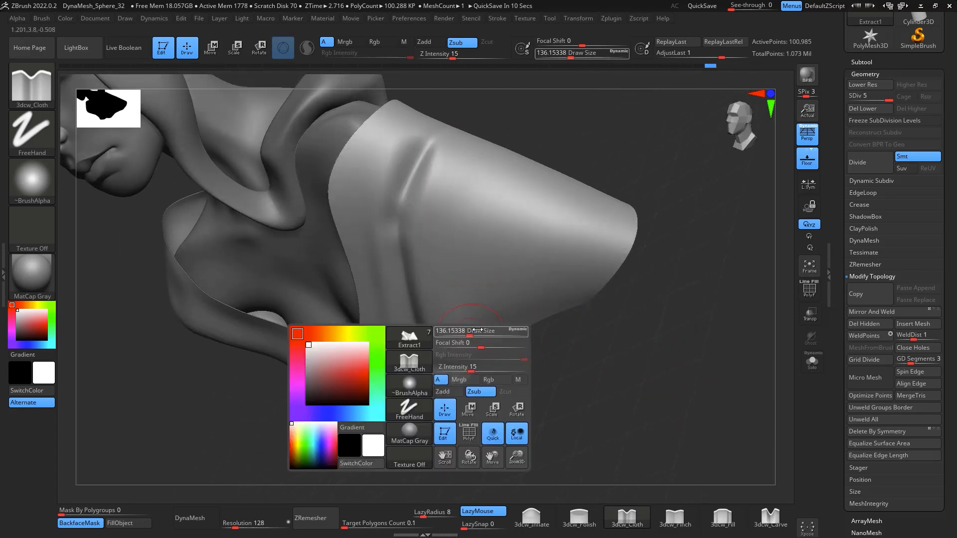
pyautogui.moveTo(467, 332); pyautogui.dragTo(461, 332)
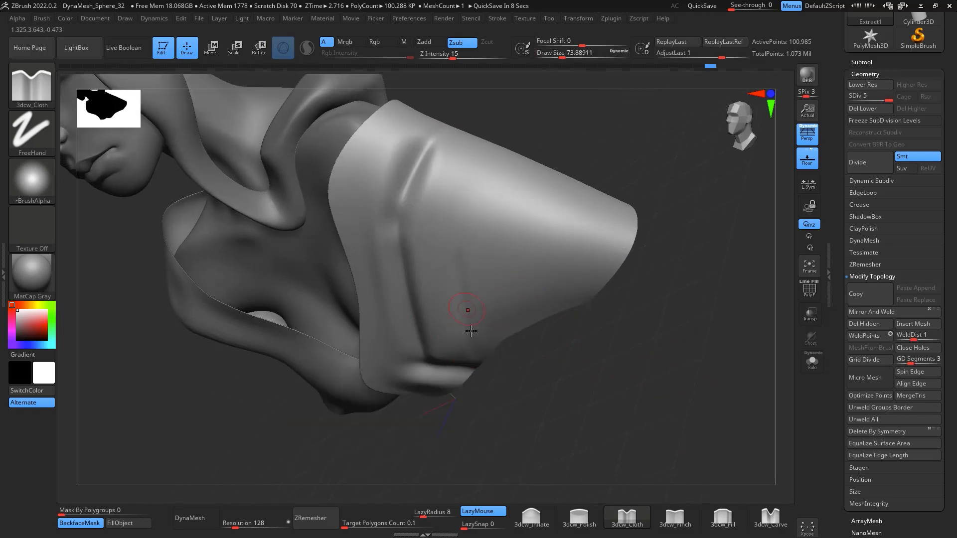
pyautogui.moveTo(594, 304); pyautogui.dragTo(604, 338)
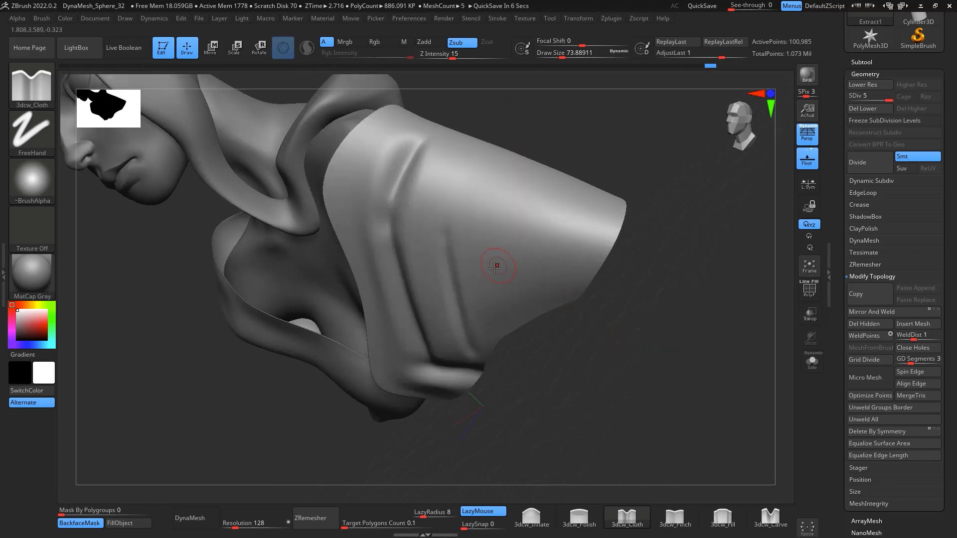
pyautogui.moveTo(500, 183); pyautogui.dragTo(491, 253)
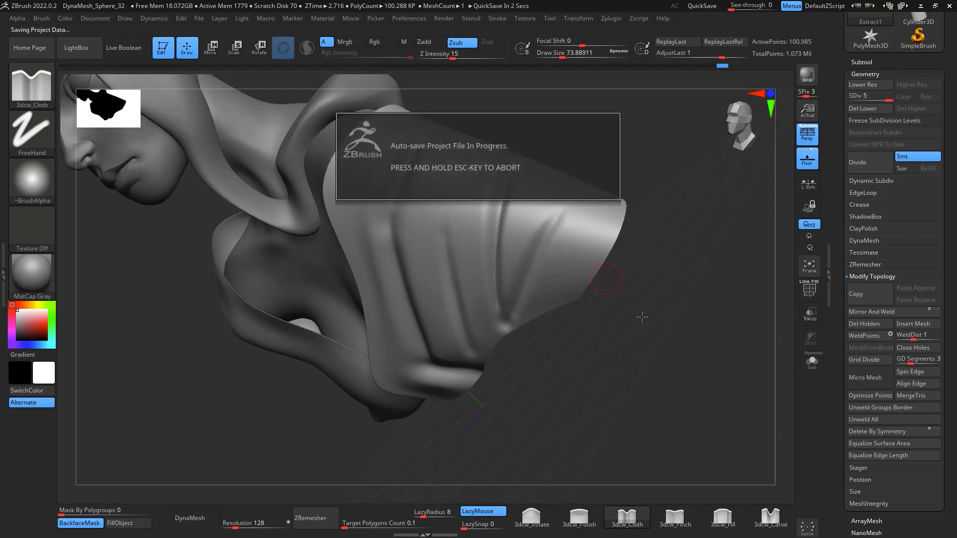
# Lasso-mask the wider drape's outer lower section, following the diagonal fold as the mask's border
pyautogui.moveTo(657, 363)
pyautogui.mouseDown()
pyautogui.moveTo(656, 374)
pyautogui.moveTo(673, 331)
pyautogui.moveTo(675, 349)
pyautogui.moveTo(680, 269)
pyautogui.mouseUp()
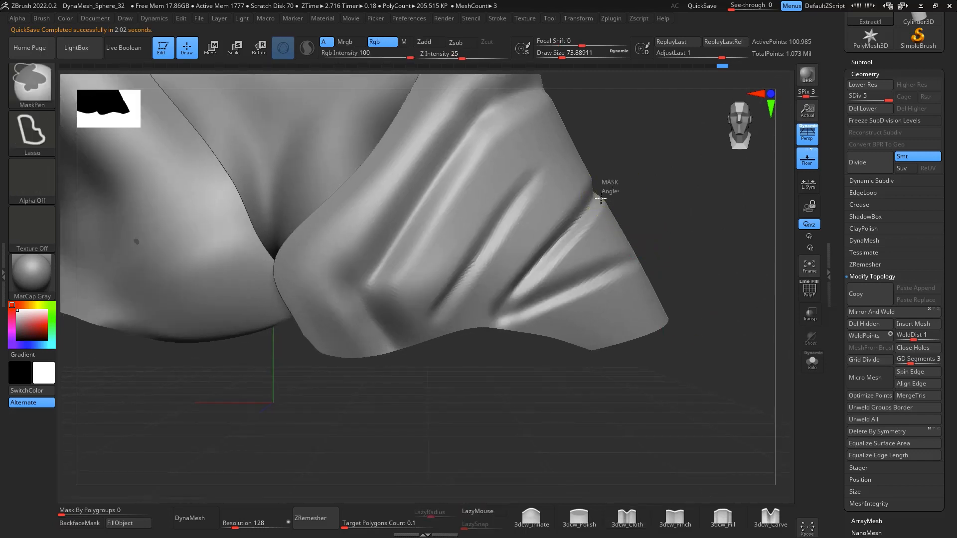
pyautogui.moveTo(601, 198)
pyautogui.keyDown('ctrl'); pyautogui.mouseDown()
pyautogui.moveTo(486, 379)
pyautogui.moveTo(737, 209)
pyautogui.moveTo(601, 178)
pyautogui.mouseUp(); pyautogui.keyUp('ctrl')
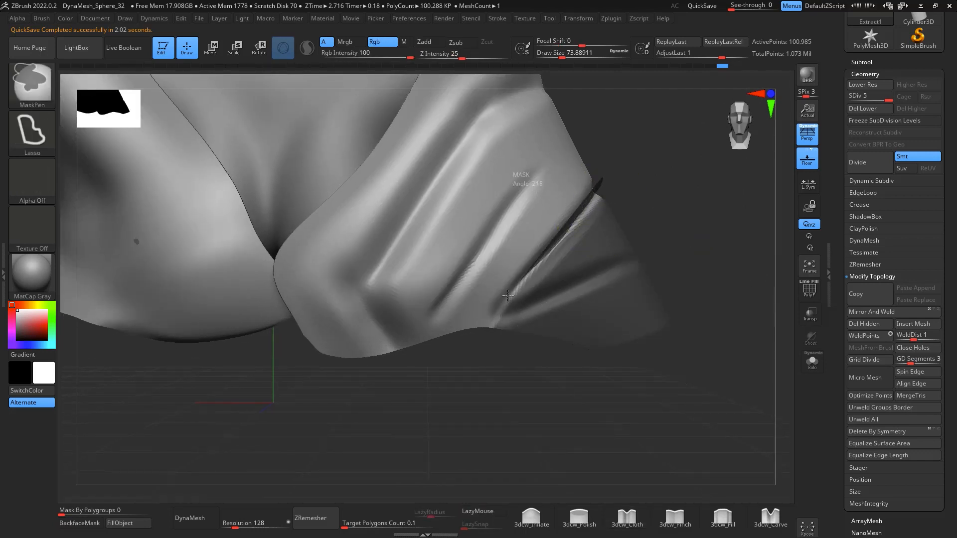
pyautogui.moveTo(508, 296)
pyautogui.keyDown('ctrl'); pyautogui.mouseDown()
pyautogui.moveTo(779, 222)
pyautogui.moveTo(743, 171)
pyautogui.mouseUp(); pyautogui.keyUp('ctrl')
# Shape the unmasked cloth into an overlap along the mask's border with the Move brush at draw size about 324
pyautogui.press('space')
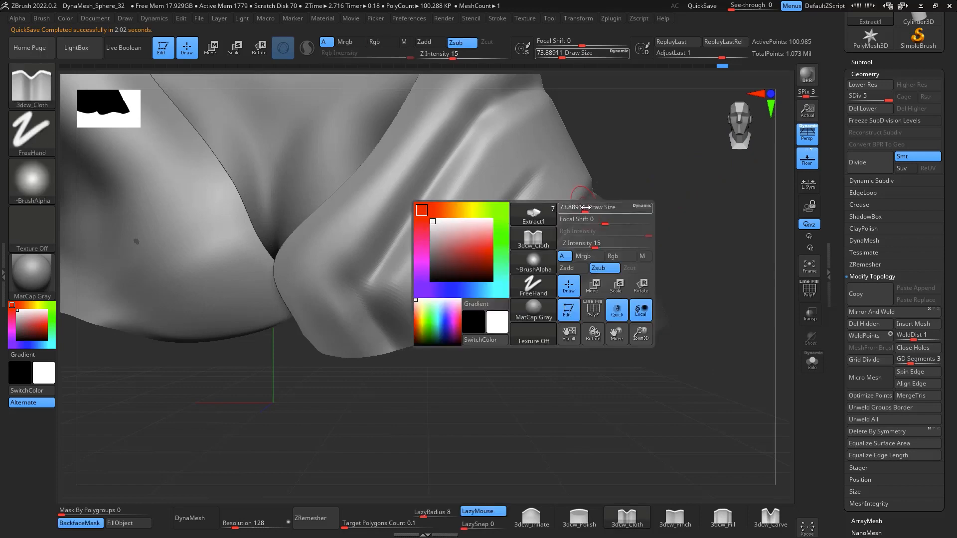
pyautogui.moveTo(586, 207); pyautogui.dragTo(600, 207)
pyautogui.press('b')
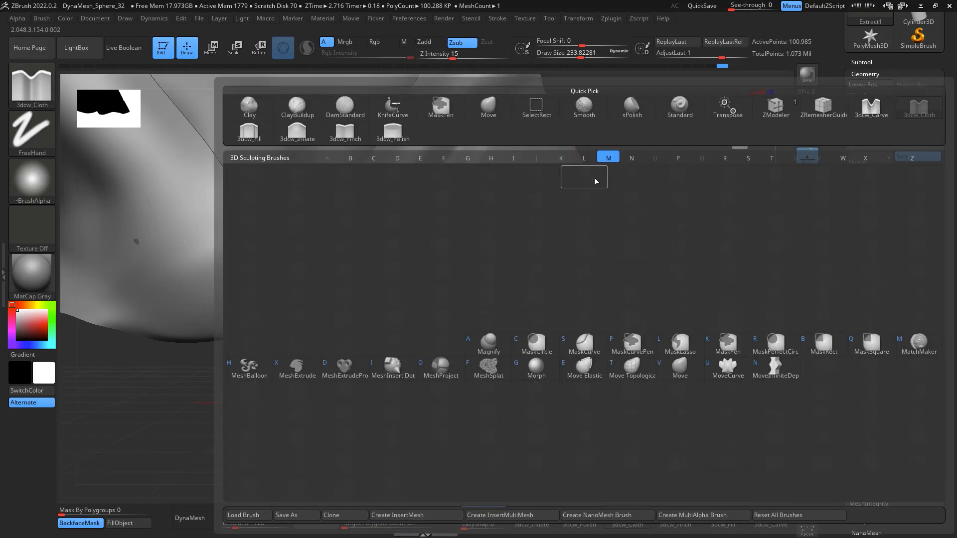
pyautogui.press('m')
pyautogui.press('v')
pyautogui.press('space')
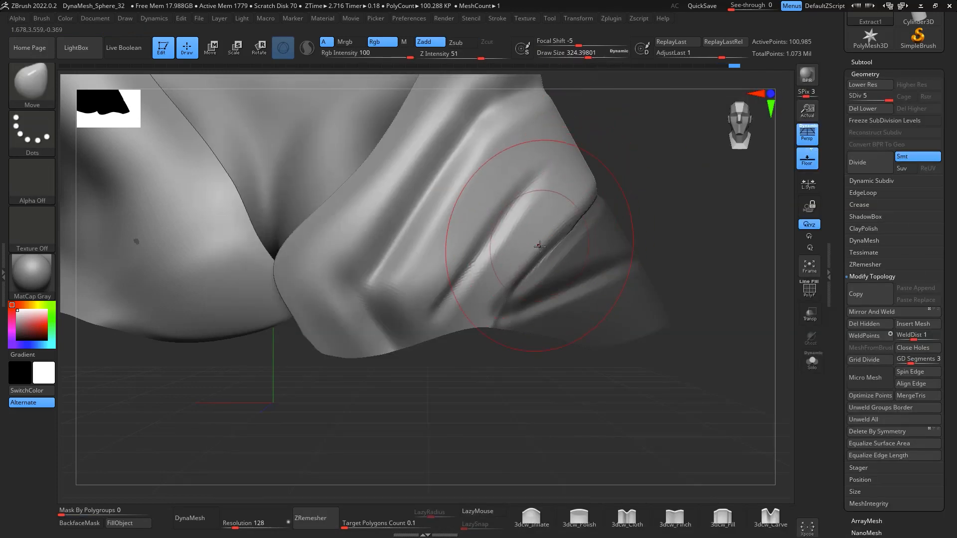
pyautogui.moveTo(540, 247); pyautogui.dragTo(530, 232)
# Smooth the overlapping fold edge around the outer arm and clear the mask from the garment
pyautogui.moveTo(662, 172); pyautogui.dragTo(636, 171)
pyautogui.keyDown('shift'); pyautogui.moveTo(566, 219); pyautogui.dragTo(592, 210); pyautogui.keyUp('shift')
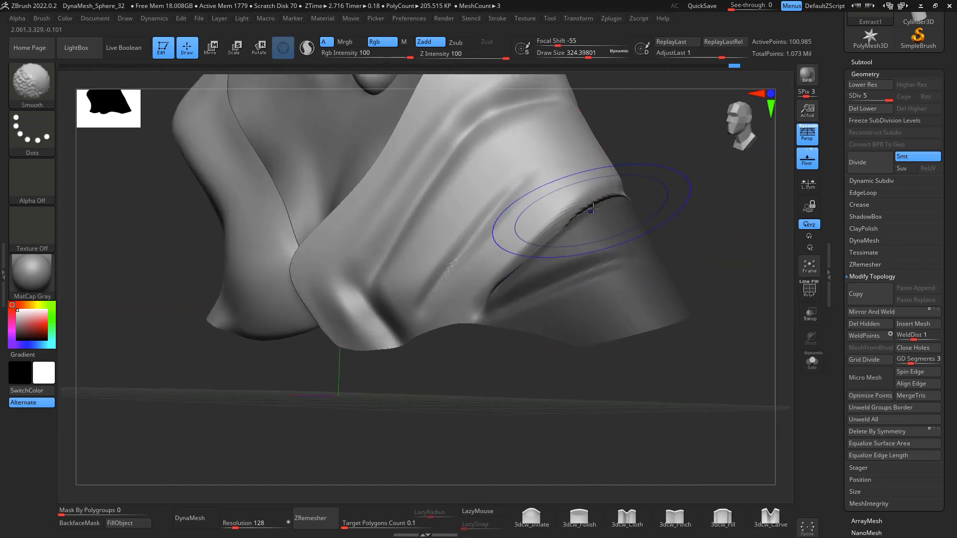
pyautogui.moveTo(710, 196); pyautogui.dragTo(673, 191)
pyautogui.moveTo(729, 329); pyautogui.dragTo(735, 389)
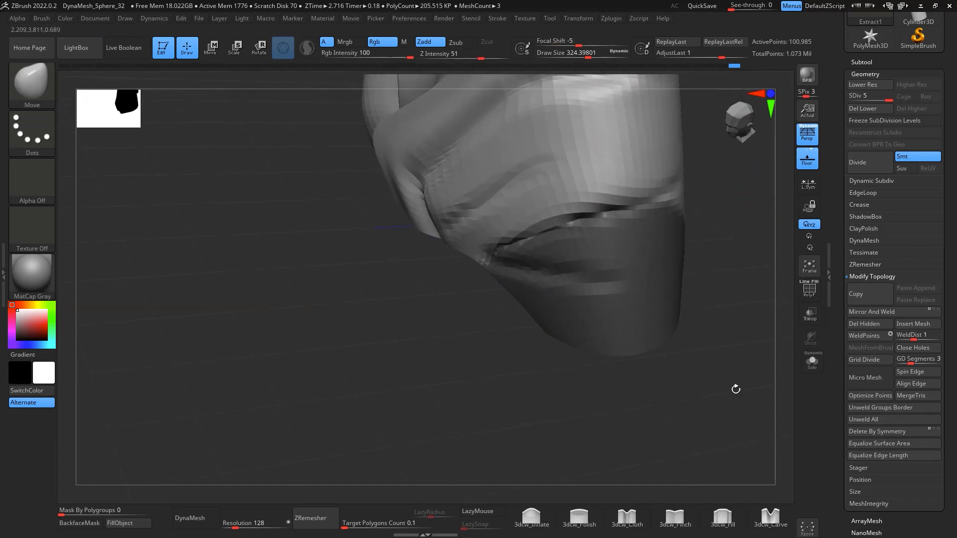
pyautogui.keyDown('shift'); pyautogui.moveTo(681, 199); pyautogui.dragTo(684, 214); pyautogui.keyUp('shift')
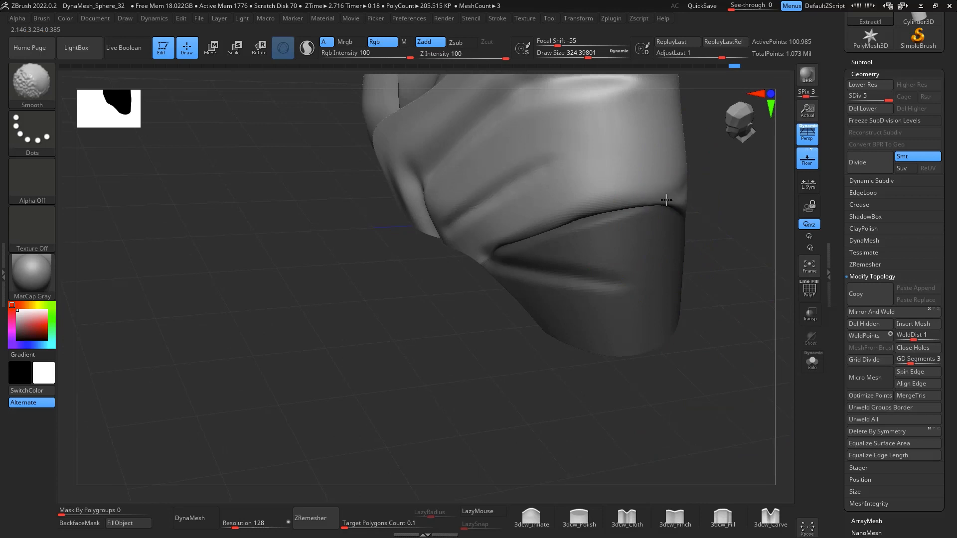
pyautogui.moveTo(627, 434)
pyautogui.mouseDown()
pyautogui.moveTo(692, 357)
pyautogui.moveTo(694, 421)
pyautogui.moveTo(694, 261)
pyautogui.moveTo(741, 199)
pyautogui.mouseUp()
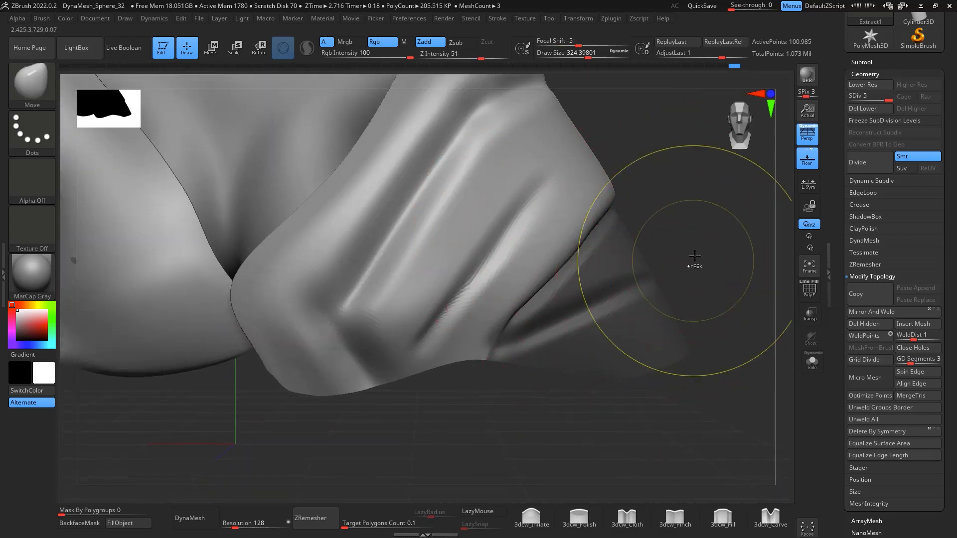
pyautogui.keyDown('ctrl'); pyautogui.moveTo(694, 256); pyautogui.dragTo(648, 249); pyautogui.keyUp('ctrl')
pyautogui.moveTo(556, 262)
pyautogui.keyDown('shift'); pyautogui.mouseDown()
pyautogui.moveTo(511, 297)
pyautogui.moveTo(544, 249)
pyautogui.mouseUp(); pyautogui.keyUp('shift')
# Lasso-mask the wider drape's collar band along the neckline, invert the mask and activate the Move brush
pyautogui.moveTo(670, 232)
pyautogui.mouseDown()
pyautogui.moveTo(713, 225)
pyautogui.moveTo(695, 357)
pyautogui.moveTo(702, 301)
pyautogui.moveTo(679, 275)
pyautogui.moveTo(687, 246)
pyautogui.moveTo(748, 218)
pyautogui.mouseUp()
pyautogui.moveTo(509, 419)
pyautogui.keyDown('alt'); pyautogui.mouseDown()
pyautogui.moveTo(513, 404)
pyautogui.moveTo(533, 435)
pyautogui.mouseUp(); pyautogui.keyUp('alt')
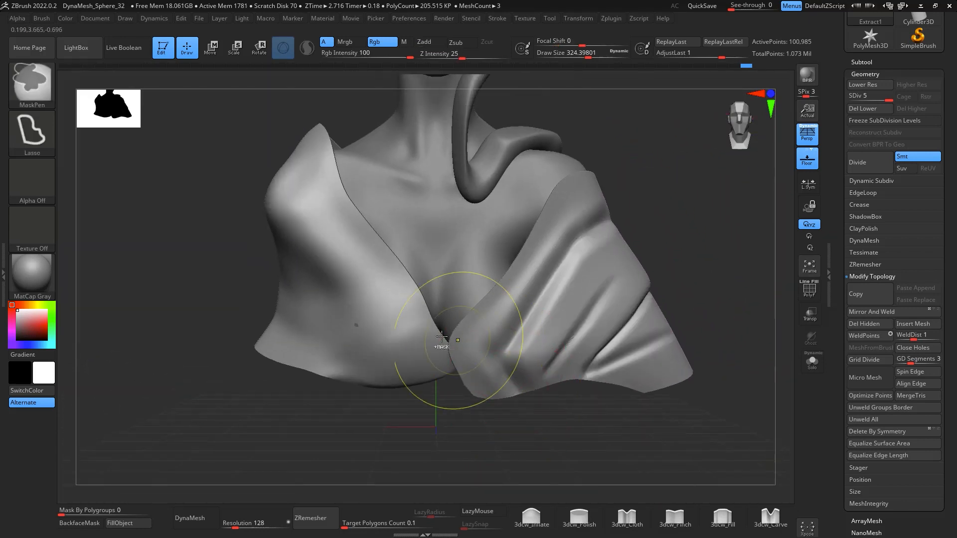
pyautogui.moveTo(397, 313)
pyautogui.keyDown('ctrl'); pyautogui.mouseDown()
pyautogui.moveTo(536, 468)
pyautogui.moveTo(546, 289)
pyautogui.moveTo(603, 219)
pyautogui.moveTo(473, 164)
pyautogui.mouseUp(); pyautogui.keyUp('ctrl')
pyautogui.keyDown('ctrl'); pyautogui.click(680, 269); pyautogui.keyUp('ctrl')
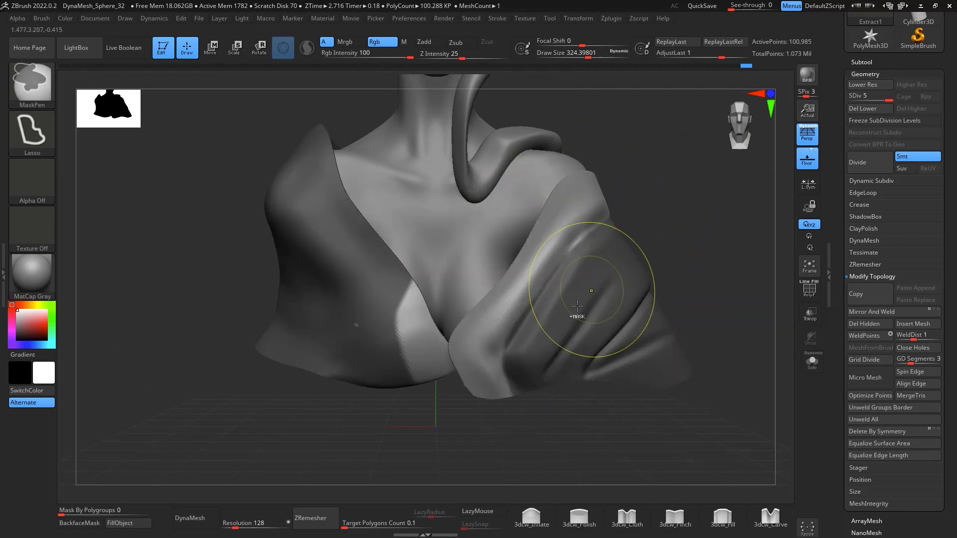
pyautogui.press('b')
pyautogui.press('m')
pyautogui.press('v')
# Invert the mask back, redraw the collar band's mask down through the lower front corner, and invert it again
pyautogui.hotkey('ctrl', 'i')
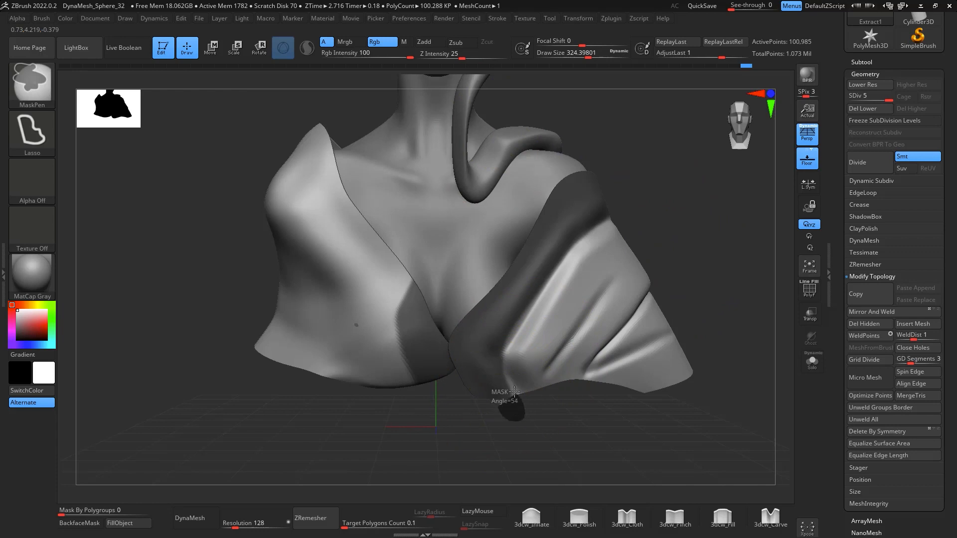
pyautogui.moveTo(592, 228)
pyautogui.keyDown('ctrl'); pyautogui.mouseDown()
pyautogui.moveTo(603, 164)
pyautogui.moveTo(471, 434)
pyautogui.mouseUp(); pyautogui.keyUp('ctrl')
pyautogui.keyDown('ctrl'); pyautogui.click(713, 279); pyautogui.keyUp('ctrl')
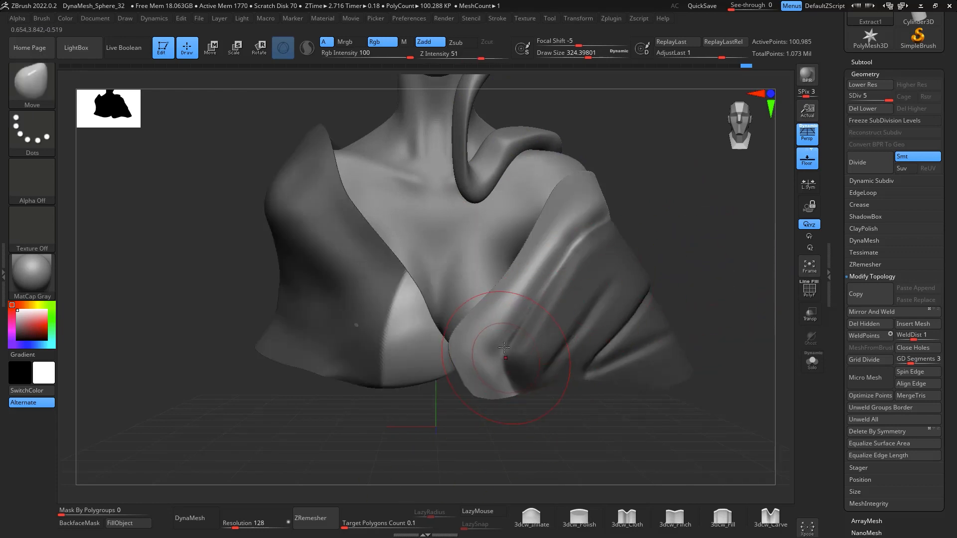
# Pull the collar band over the masked folds with the Move brush, smooth its overlapping edge and clear the mask
pyautogui.moveTo(542, 283); pyautogui.dragTo(570, 246)
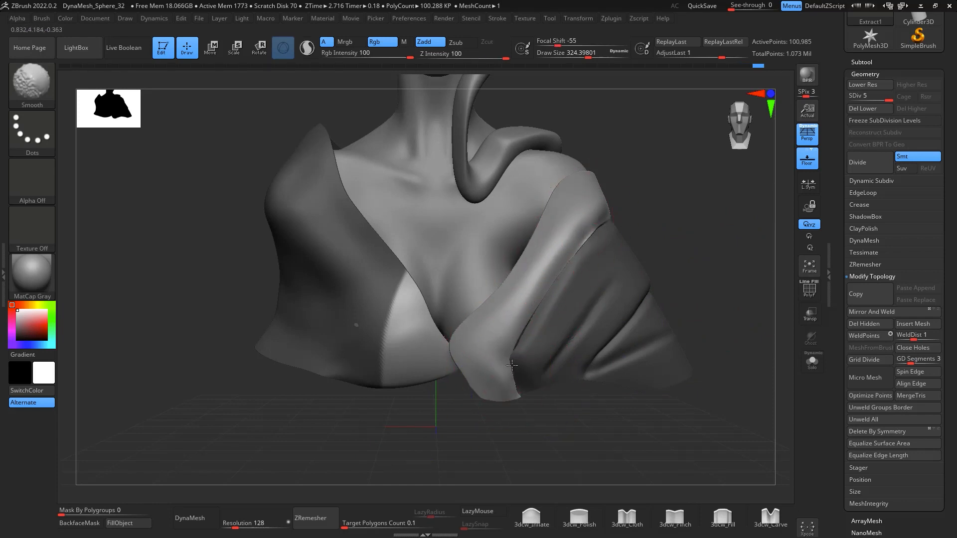
pyautogui.moveTo(682, 222); pyautogui.dragTo(522, 365)
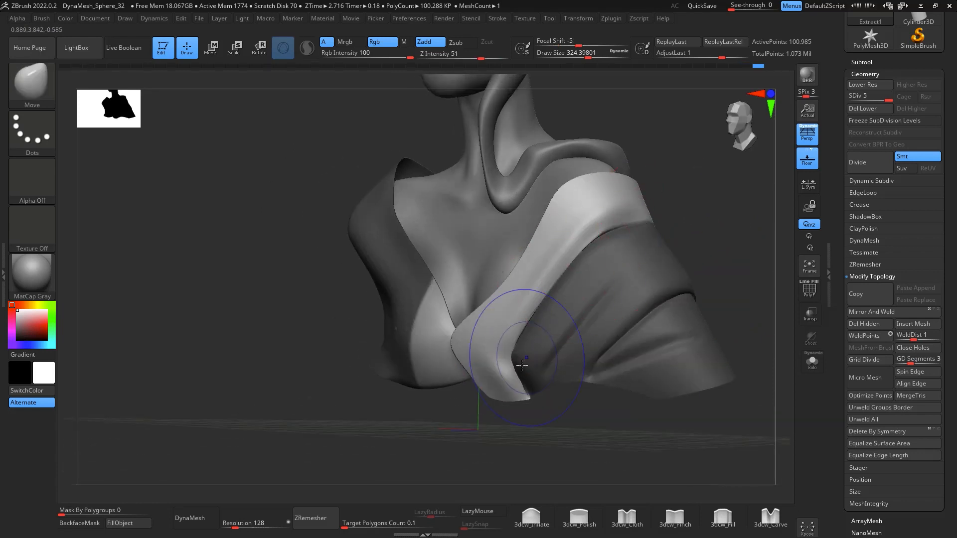
pyautogui.keyDown('shift'); pyautogui.moveTo(564, 278); pyautogui.dragTo(577, 284); pyautogui.keyUp('shift')
pyautogui.moveTo(732, 264)
pyautogui.mouseDown()
pyautogui.moveTo(773, 204)
pyautogui.moveTo(738, 139)
pyautogui.mouseUp()
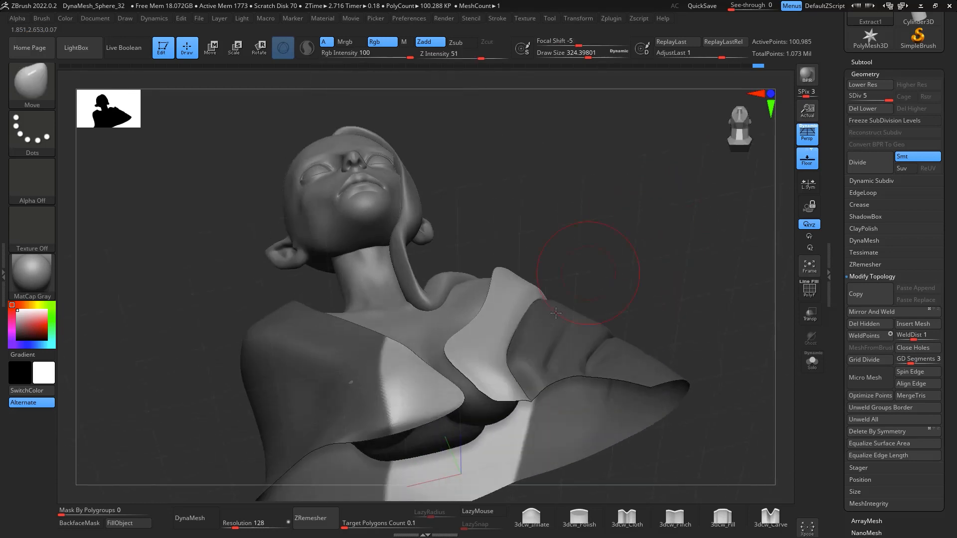
pyautogui.moveTo(507, 358); pyautogui.dragTo(503, 352)
pyautogui.moveTo(592, 224); pyautogui.dragTo(590, 307)
pyautogui.moveTo(635, 231)
pyautogui.mouseDown()
pyautogui.moveTo(584, 250)
pyautogui.moveTo(630, 197)
pyautogui.moveTo(586, 243)
pyautogui.moveTo(673, 248)
pyautogui.moveTo(539, 333)
pyautogui.mouseUp()
pyautogui.moveTo(491, 439)
pyautogui.keyDown('shift'); pyautogui.mouseDown()
pyautogui.moveTo(649, 311)
pyautogui.moveTo(701, 291)
pyautogui.moveTo(705, 269)
pyautogui.moveTo(699, 291)
pyautogui.moveTo(630, 315)
pyautogui.mouseUp(); pyautogui.keyUp('shift')
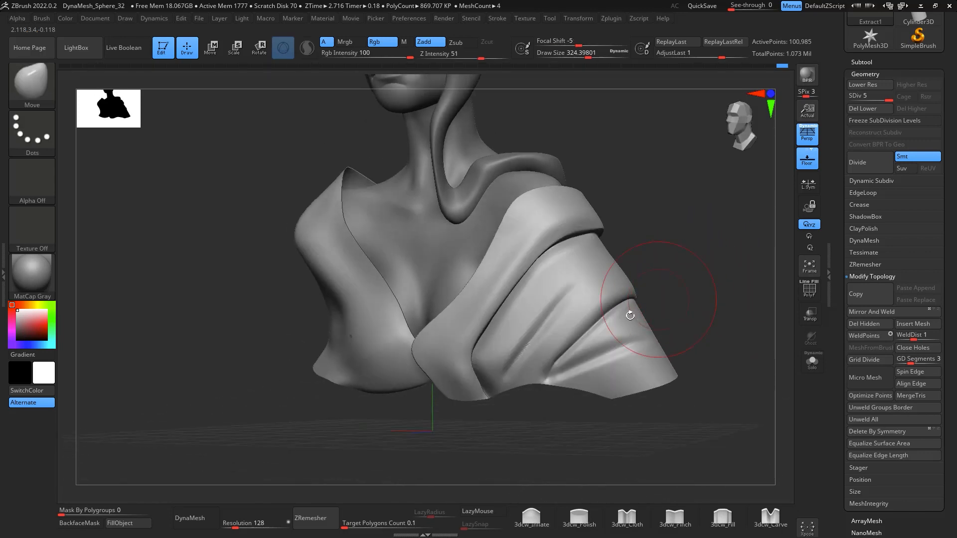
# Reduce the draw size to about 116 and soften the short fold between the drape's two overlaps
pyautogui.moveTo(656, 281)
pyautogui.mouseDown()
pyautogui.moveTo(716, 274)
pyautogui.moveTo(643, 272)
pyautogui.mouseUp()
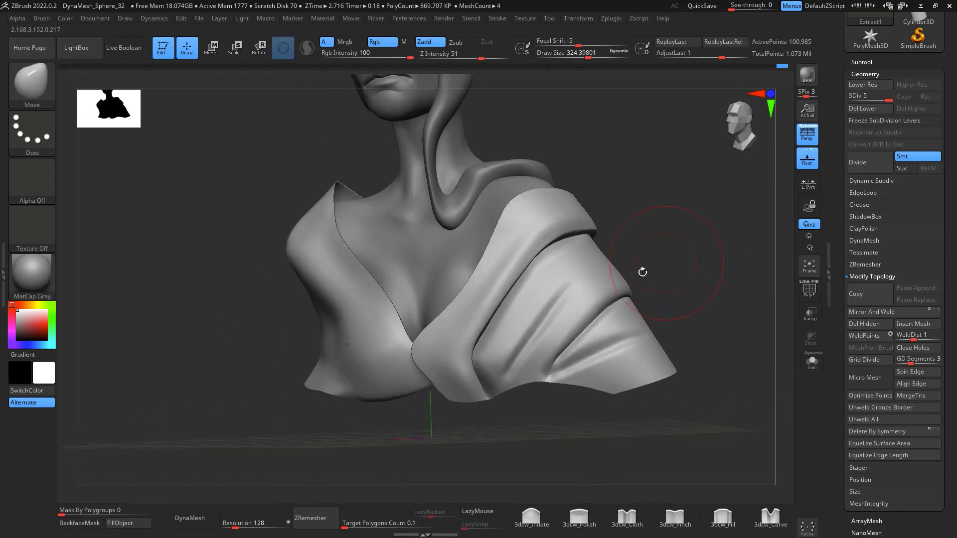
pyautogui.press('space')
pyautogui.moveTo(546, 347); pyautogui.dragTo(525, 352)
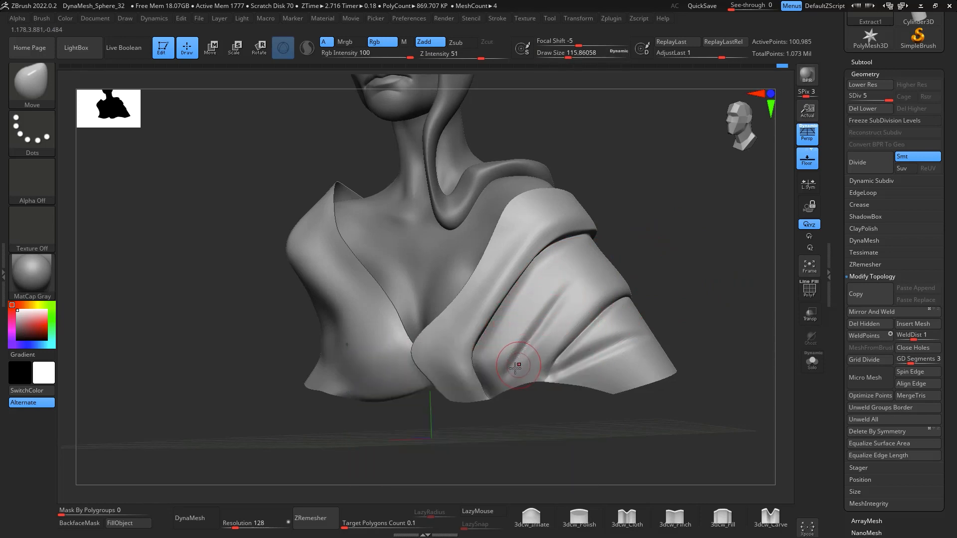
pyautogui.press('shift')
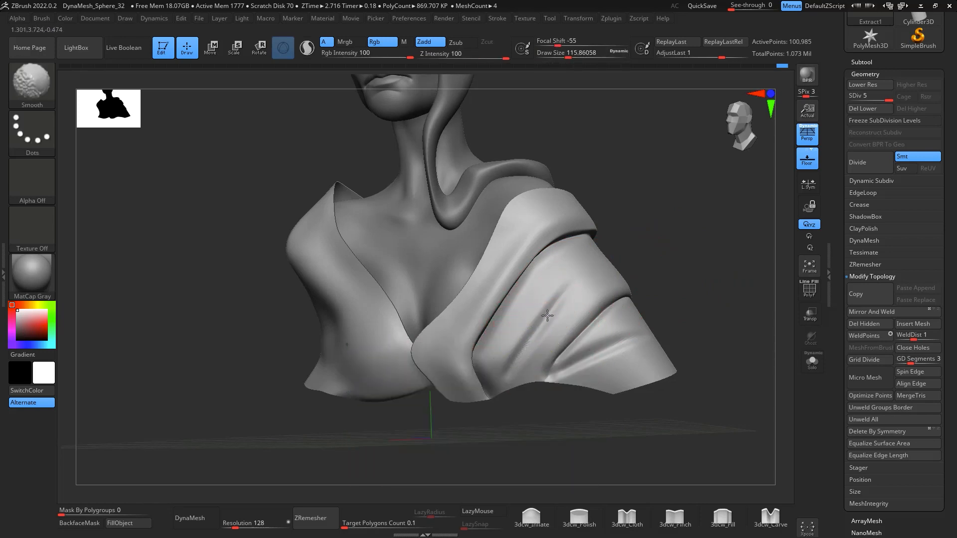
# Try to nudge the crease beside the outer overlap with the Move brush, and undo the stroke
pyautogui.moveTo(712, 265); pyautogui.dragTo(713, 281)
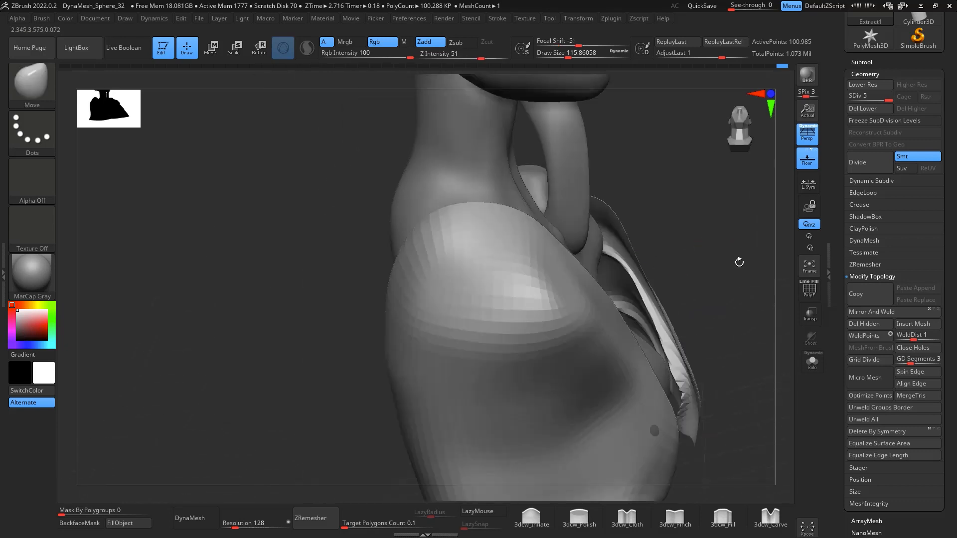
pyautogui.moveTo(702, 305); pyautogui.dragTo(757, 280)
pyautogui.moveTo(743, 326)
pyautogui.mouseDown()
pyautogui.moveTo(777, 324)
pyautogui.moveTo(423, 268)
pyautogui.moveTo(562, 222)
pyautogui.moveTo(674, 236)
pyautogui.mouseUp()
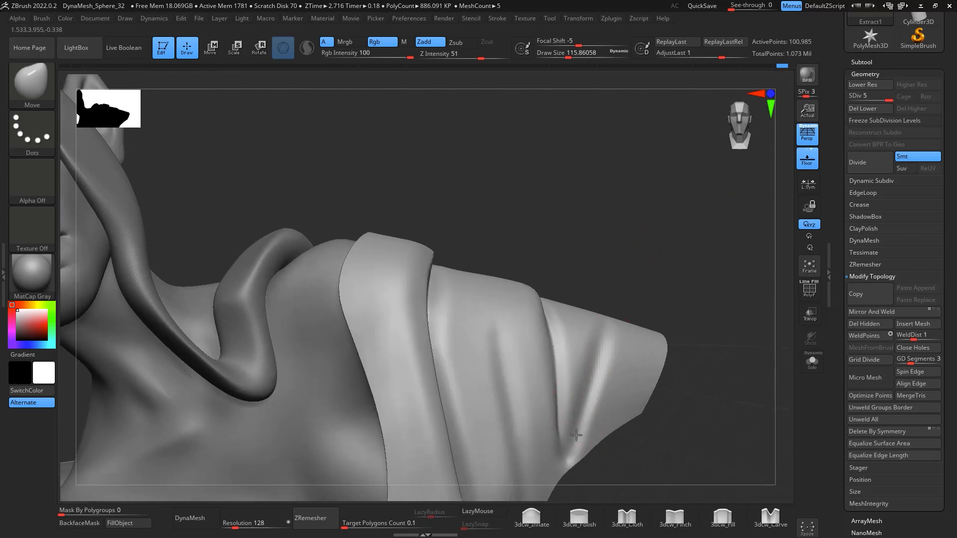
pyautogui.moveTo(576, 435); pyautogui.dragTo(585, 402)
pyautogui.hotkey('ctrl', 'z')
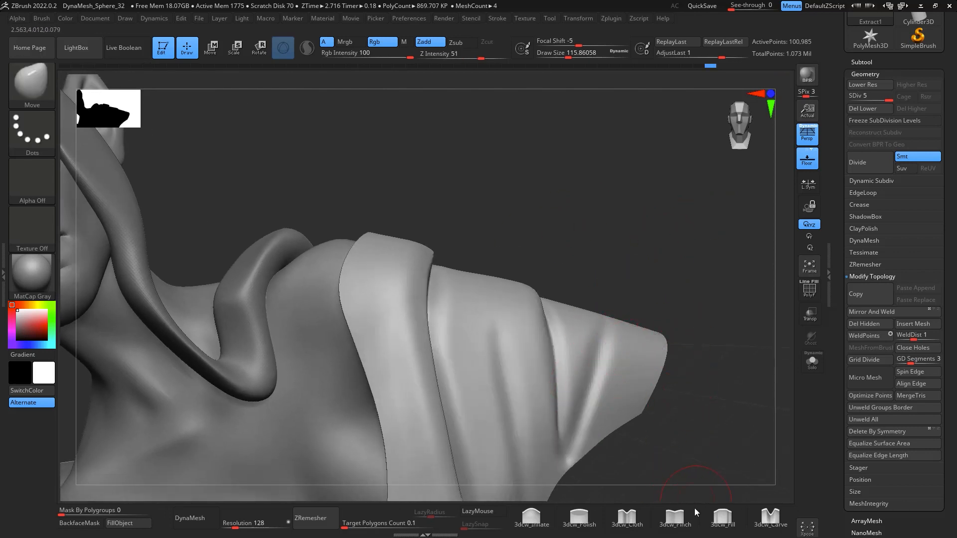
# Sharpen the fold creases on the shoulder drape below the collar band with the 3dcw_Pinch brush
pyautogui.click(629, 517)
pyautogui.click(675, 517)
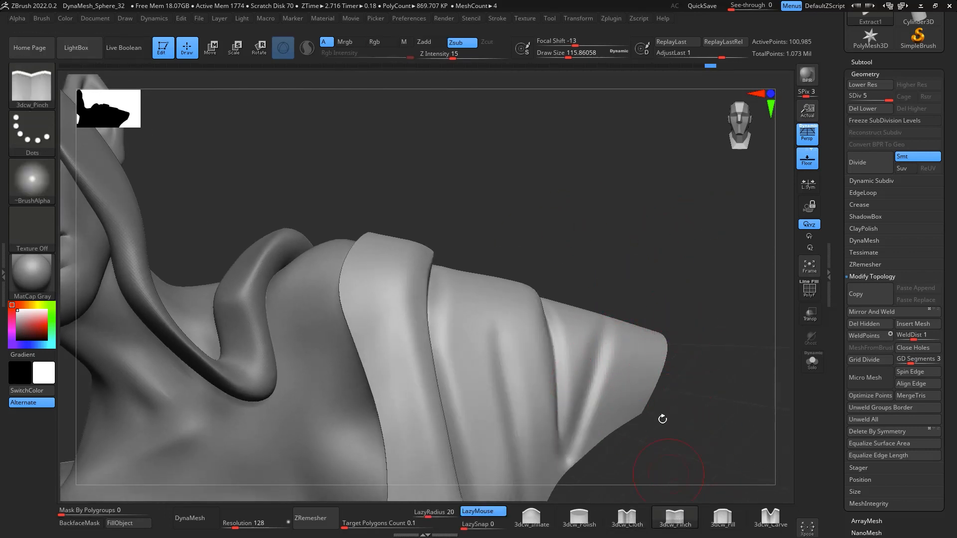
pyautogui.moveTo(566, 405); pyautogui.dragTo(560, 414)
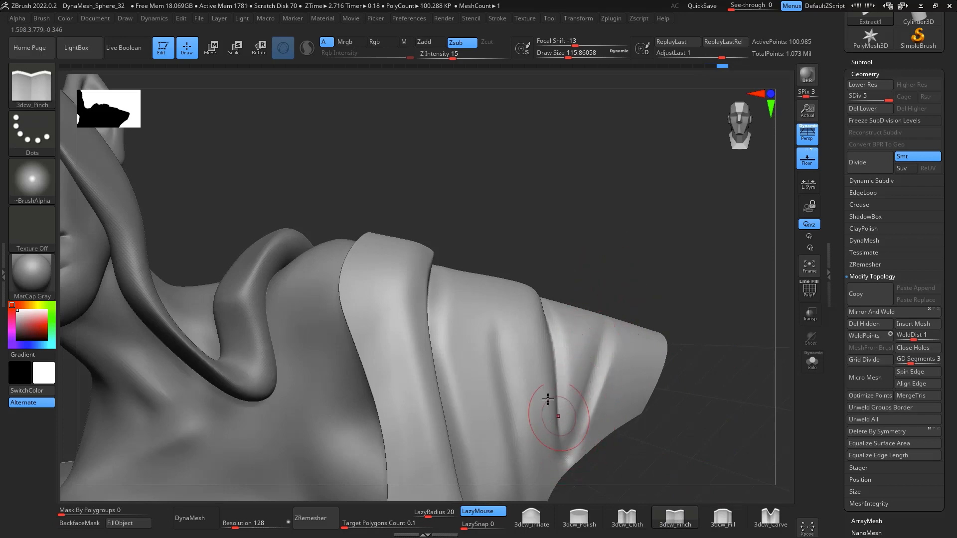
pyautogui.moveTo(515, 442)
pyautogui.mouseDown(button='right')
pyautogui.moveTo(518, 454)
pyautogui.moveTo(647, 214)
pyautogui.moveTo(668, 329)
pyautogui.moveTo(699, 294)
pyautogui.moveTo(701, 308)
pyautogui.mouseUp(button='right')
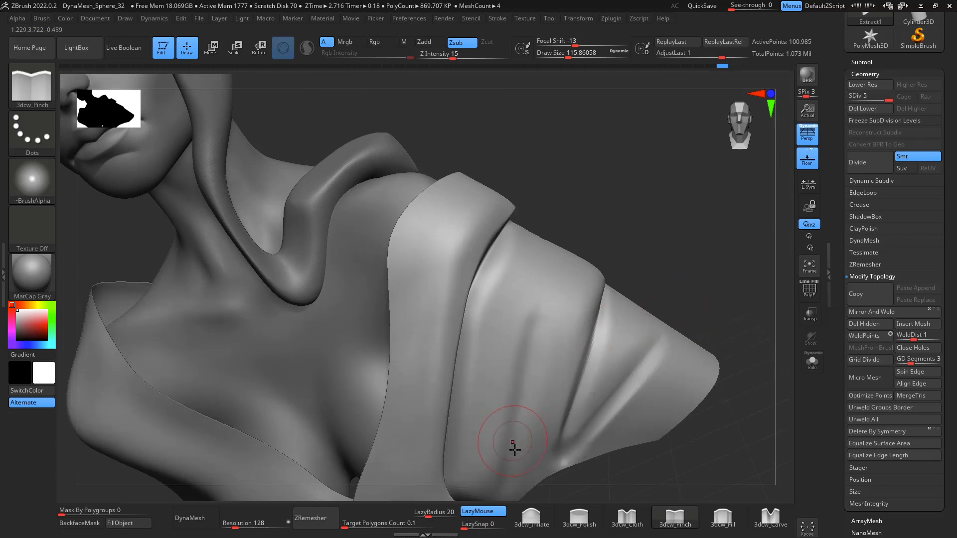
pyautogui.moveTo(513, 380); pyautogui.dragTo(686, 195, button='right')
pyautogui.moveTo(556, 275); pyautogui.dragTo(506, 437)
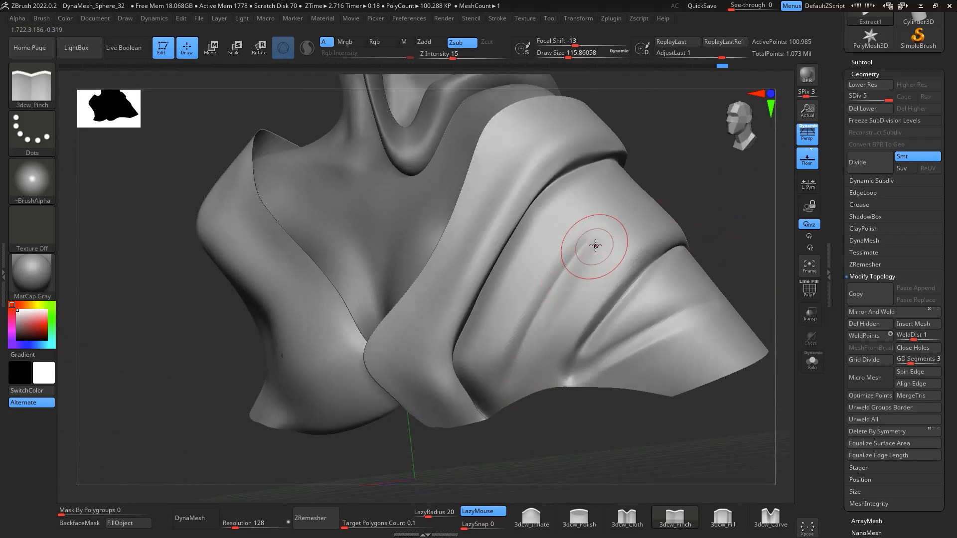
pyautogui.moveTo(595, 245); pyautogui.dragTo(524, 366)
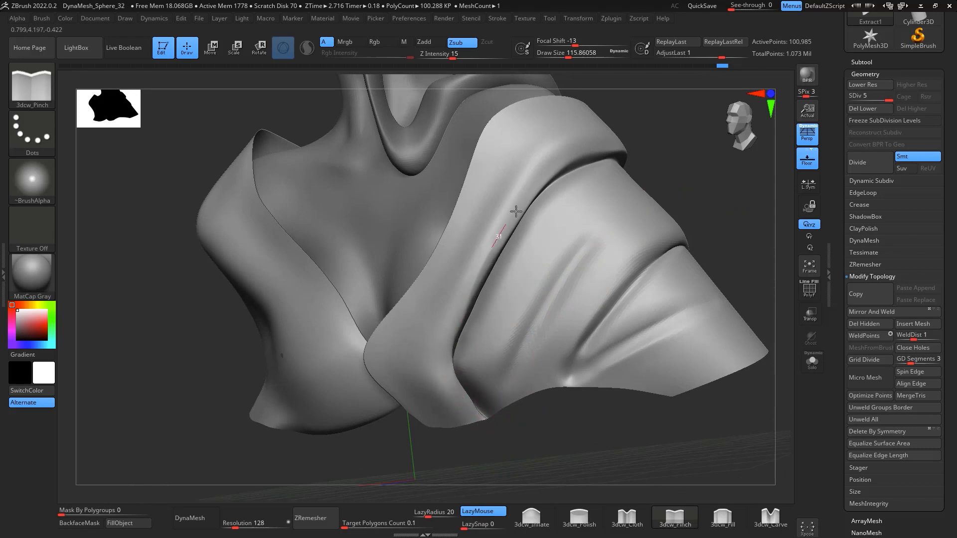
# Pinch a crisp line along the collar band beside its overlapping edge, from the lower front corner up to the shoulder
pyautogui.moveTo(448, 315); pyautogui.dragTo(546, 149)
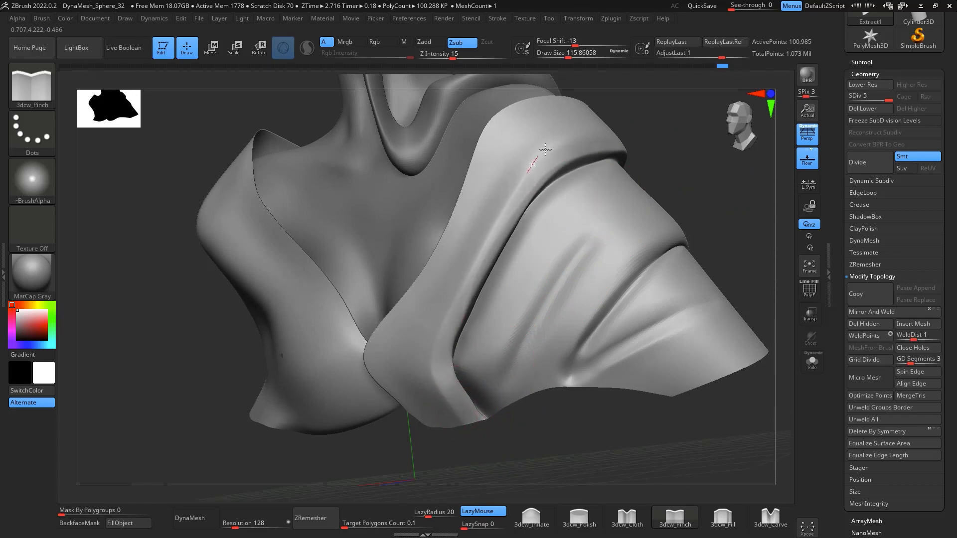
pyautogui.moveTo(688, 166); pyautogui.dragTo(675, 202)
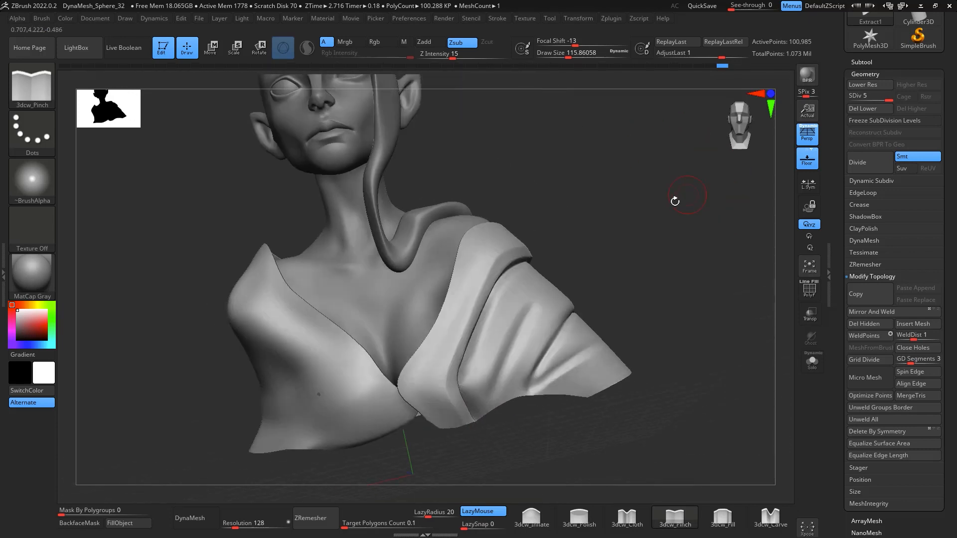
pyautogui.moveTo(633, 256)
pyautogui.mouseDown()
pyautogui.moveTo(675, 267)
pyautogui.moveTo(711, 388)
pyautogui.moveTo(712, 314)
pyautogui.moveTo(690, 308)
pyautogui.moveTo(693, 320)
pyautogui.moveTo(733, 241)
pyautogui.mouseUp()
pyautogui.press('shift')
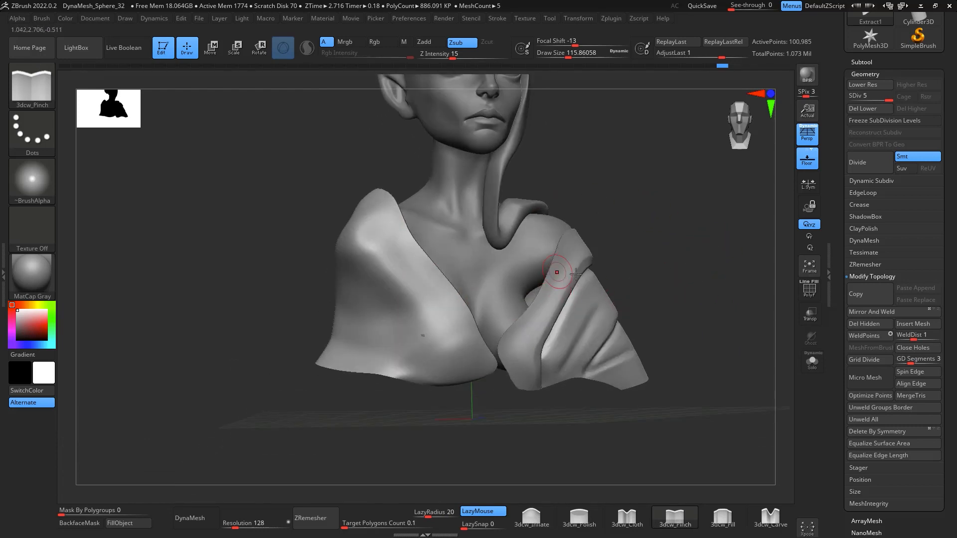
# Sculpt a long cloth fold down the garment's opposite side, from shoulder to hem, with the 3dcw_Cloth brush
pyautogui.click(627, 518)
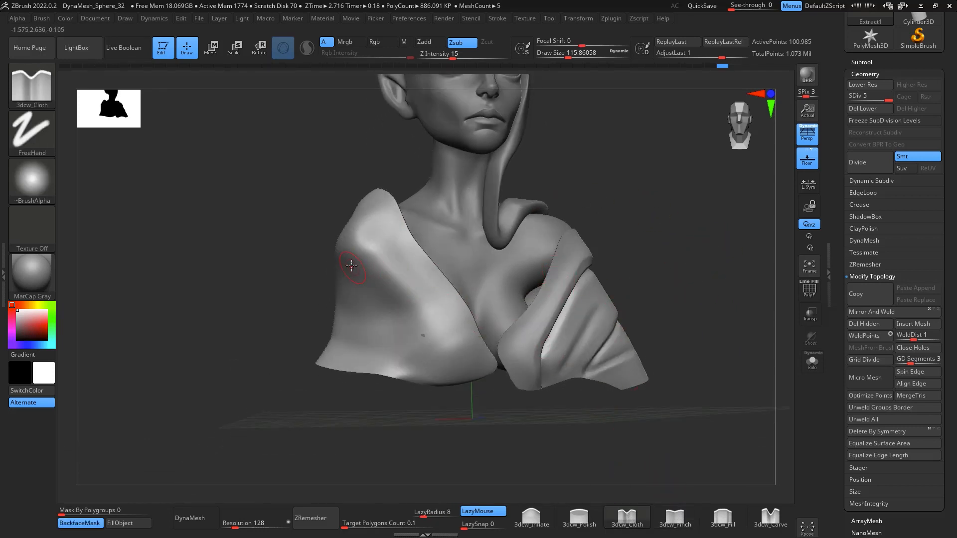
pyautogui.moveTo(352, 266)
pyautogui.mouseDown()
pyautogui.moveTo(422, 363)
pyautogui.moveTo(444, 432)
pyautogui.mouseUp()
pyautogui.moveTo(653, 254)
pyautogui.mouseDown()
pyautogui.moveTo(678, 289)
pyautogui.moveTo(648, 299)
pyautogui.mouseUp()
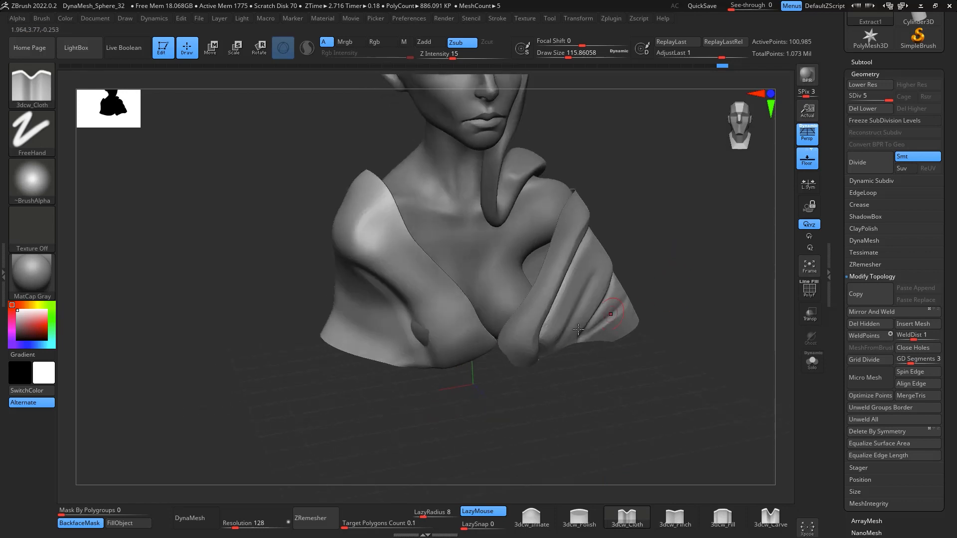
# Enlarge the draw size to about 379 and reshape the new fold and side silhouette with the Move brush
pyautogui.press('b')
pyautogui.press('m')
pyautogui.press('v')
pyautogui.press('space')
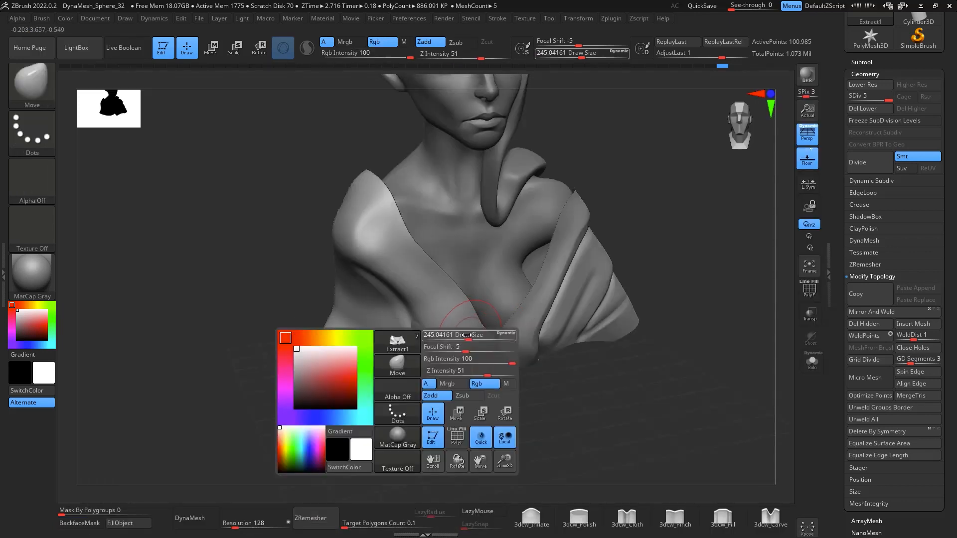
pyautogui.moveTo(467, 335)
pyautogui.mouseDown()
pyautogui.moveTo(479, 336)
pyautogui.moveTo(423, 334)
pyautogui.mouseUp()
pyautogui.moveTo(606, 420); pyautogui.dragTo(573, 417)
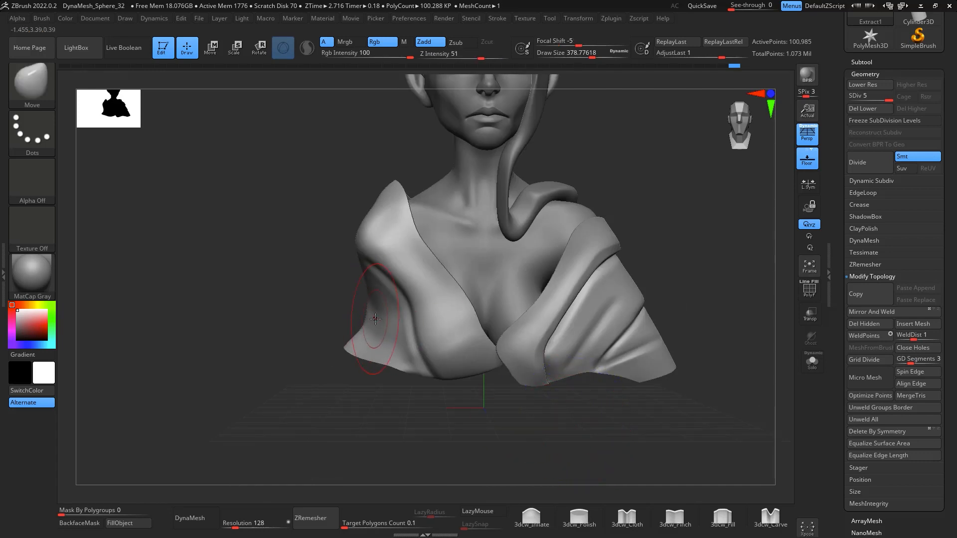
pyautogui.moveTo(652, 438); pyautogui.dragTo(627, 390)
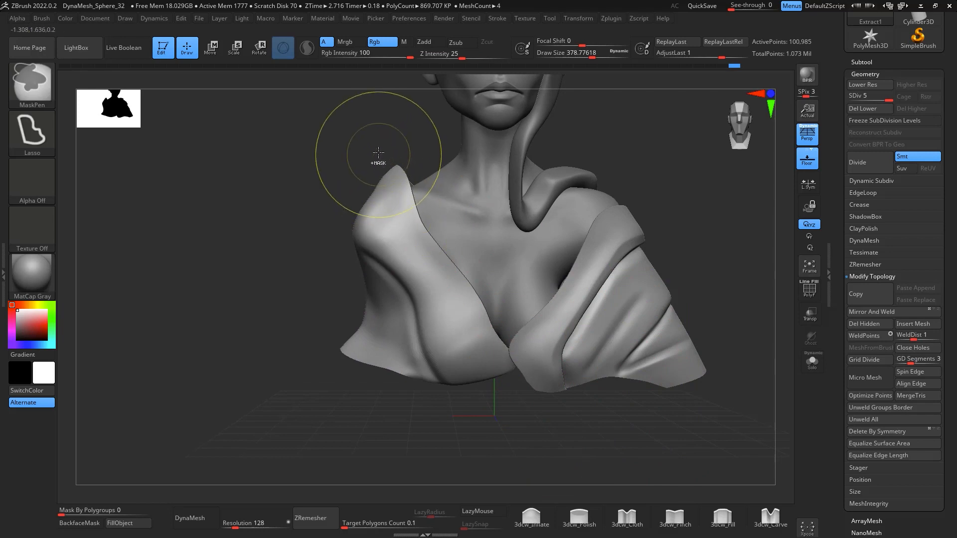
# Lasso-mask the collar strip along the opposite side's neckline and invert the mask so only the strip stays editable
pyautogui.moveTo(378, 144)
pyautogui.keyDown('ctrl'); pyautogui.mouseDown()
pyautogui.moveTo(399, 233)
pyautogui.moveTo(464, 340)
pyautogui.moveTo(572, 341)
pyautogui.moveTo(409, 154)
pyautogui.moveTo(384, 147)
pyautogui.mouseUp(); pyautogui.keyUp('ctrl')
pyautogui.keyDown('ctrl'); pyautogui.moveTo(372, 204); pyautogui.dragTo(396, 244); pyautogui.keyUp('ctrl')
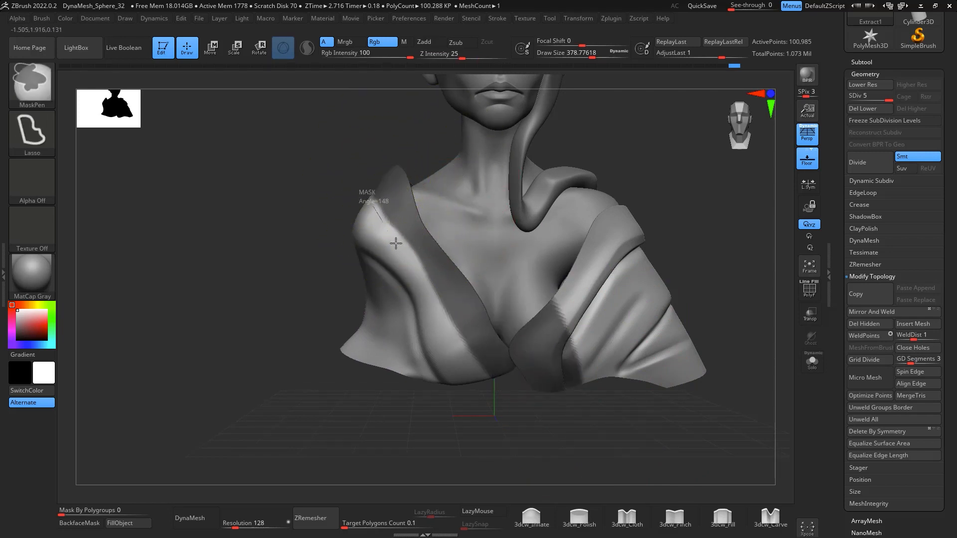
pyautogui.keyDown('ctrl'); pyautogui.moveTo(453, 311); pyautogui.dragTo(380, 172); pyautogui.keyUp('ctrl')
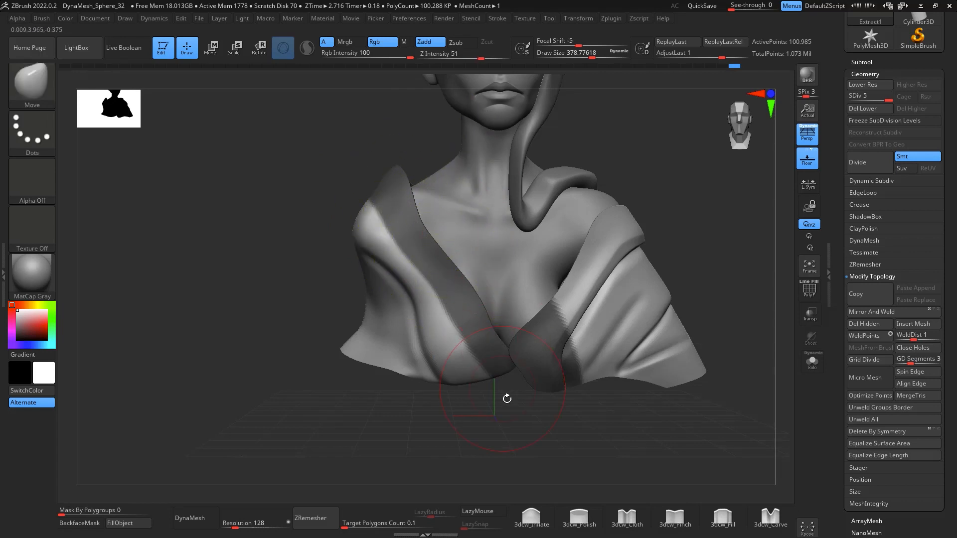
pyautogui.moveTo(645, 406); pyautogui.dragTo(599, 409)
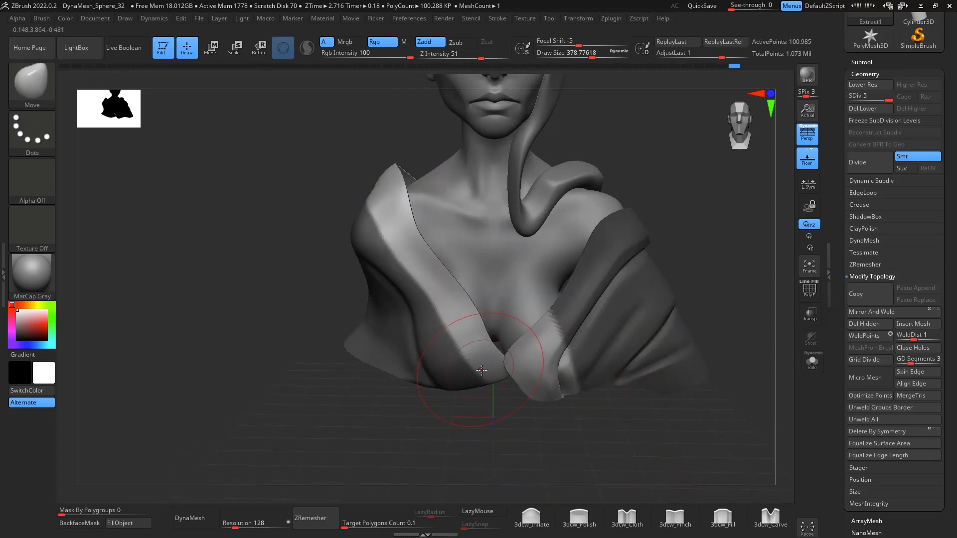
# Pull the unmasked collar strip outward over the masked drape with the Move brush, from shoulder to front corner
pyautogui.moveTo(472, 353); pyautogui.dragTo(440, 318)
pyautogui.moveTo(548, 436); pyautogui.dragTo(658, 443)
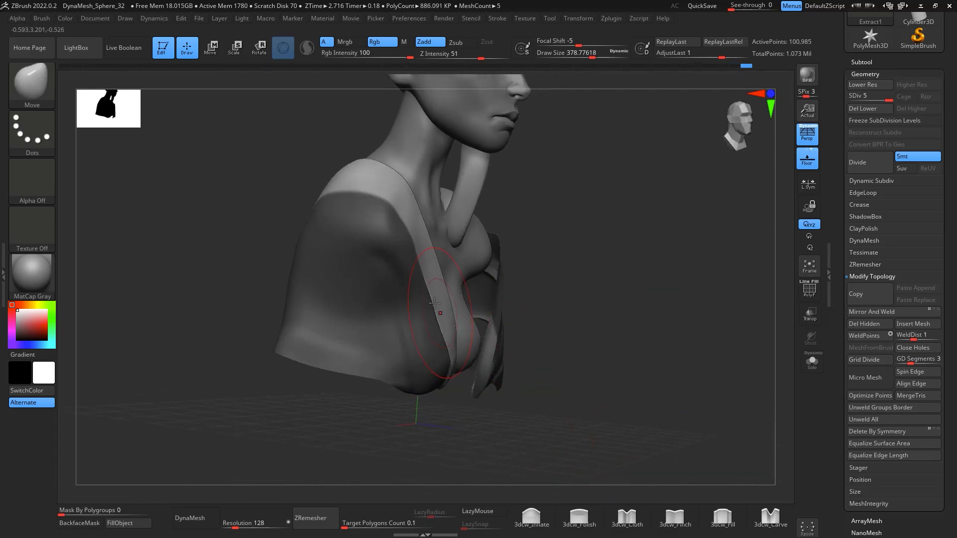
pyautogui.moveTo(585, 289)
pyautogui.mouseDown()
pyautogui.moveTo(545, 347)
pyautogui.moveTo(522, 360)
pyautogui.mouseUp()
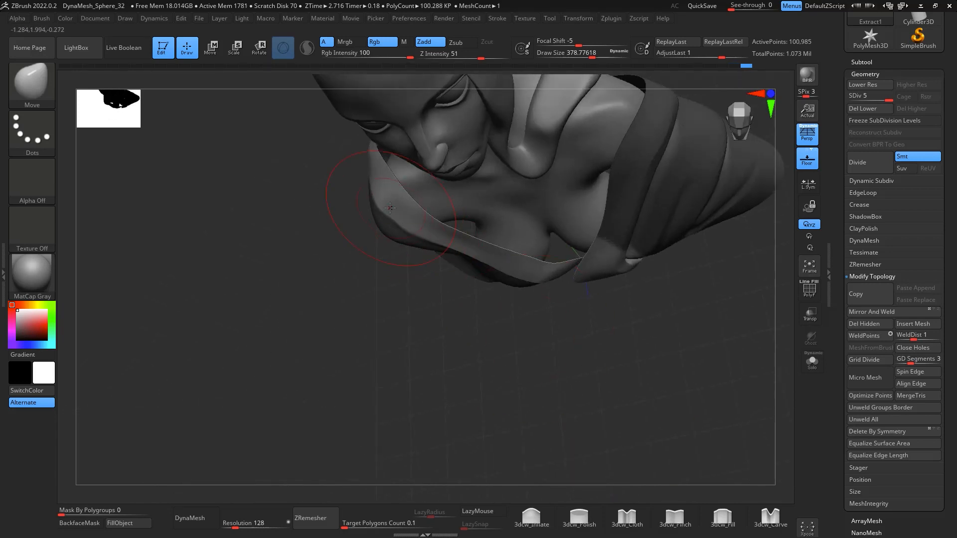
pyautogui.moveTo(467, 371)
pyautogui.mouseDown()
pyautogui.moveTo(520, 342)
pyautogui.moveTo(405, 220)
pyautogui.mouseUp()
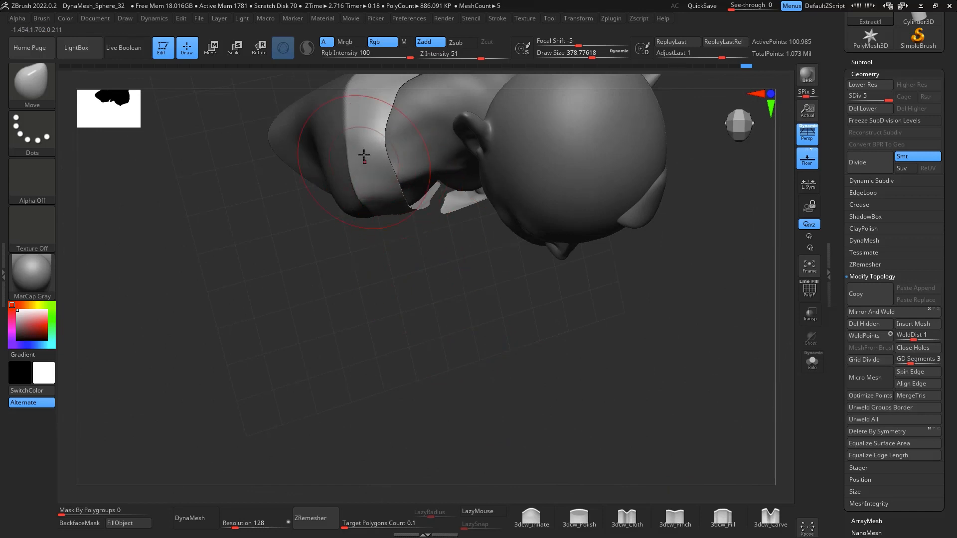
pyautogui.moveTo(472, 350)
pyautogui.mouseDown()
pyautogui.moveTo(493, 319)
pyautogui.moveTo(448, 277)
pyautogui.mouseUp()
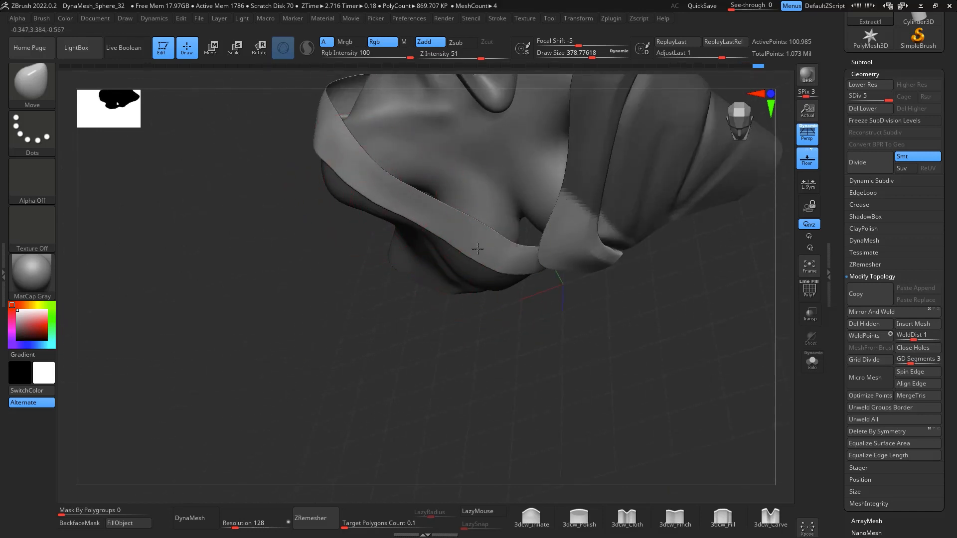
pyautogui.moveTo(478, 249); pyautogui.dragTo(487, 264)
pyautogui.moveTo(530, 352)
pyautogui.mouseDown()
pyautogui.moveTo(618, 380)
pyautogui.moveTo(643, 442)
pyautogui.moveTo(689, 446)
pyautogui.moveTo(697, 376)
pyautogui.moveTo(658, 327)
pyautogui.mouseUp()
pyautogui.moveTo(720, 353); pyautogui.dragTo(669, 127)
pyautogui.moveTo(611, 423); pyautogui.dragTo(525, 396)
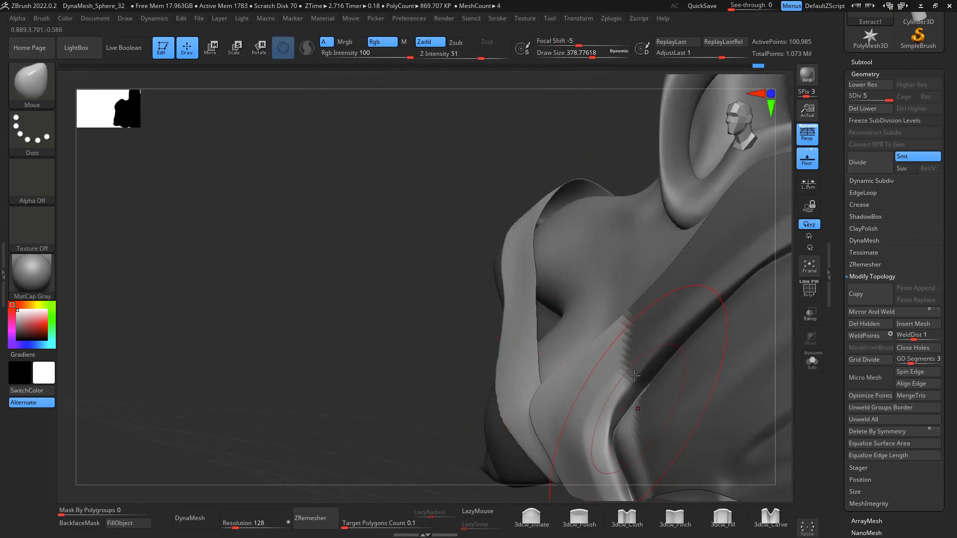
# Smooth the jagged overlapping edge of the new collar strip along its whole length
pyautogui.moveTo(553, 156)
pyautogui.mouseDown()
pyautogui.moveTo(592, 143)
pyautogui.moveTo(327, 133)
pyautogui.mouseUp()
pyautogui.keyDown('shift'); pyautogui.moveTo(409, 249); pyautogui.dragTo(528, 406); pyautogui.keyUp('shift')
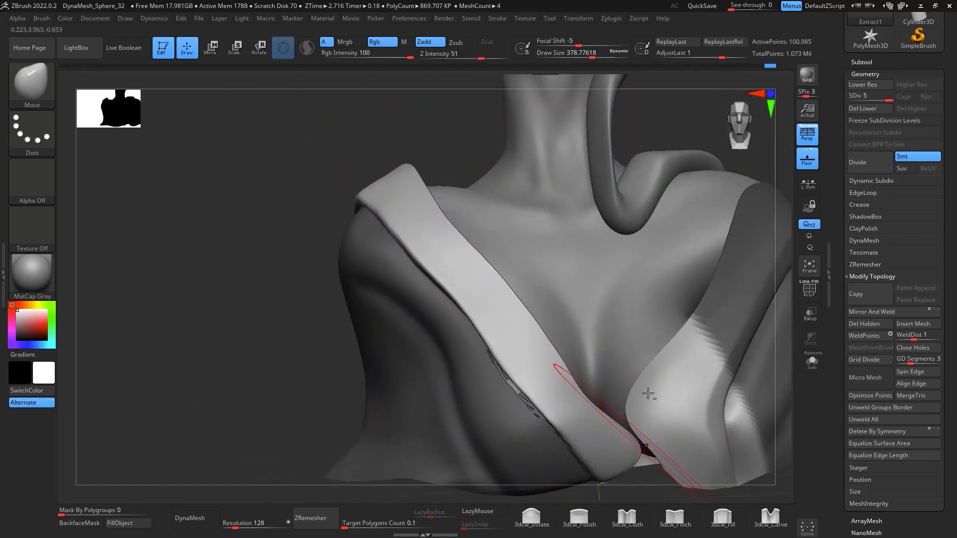
pyautogui.keyDown('alt'); pyautogui.moveTo(777, 199); pyautogui.dragTo(747, 102); pyautogui.keyUp('alt')
pyautogui.moveTo(729, 391)
pyautogui.mouseDown()
pyautogui.moveTo(756, 391)
pyautogui.moveTo(657, 384)
pyautogui.moveTo(607, 316)
pyautogui.mouseUp()
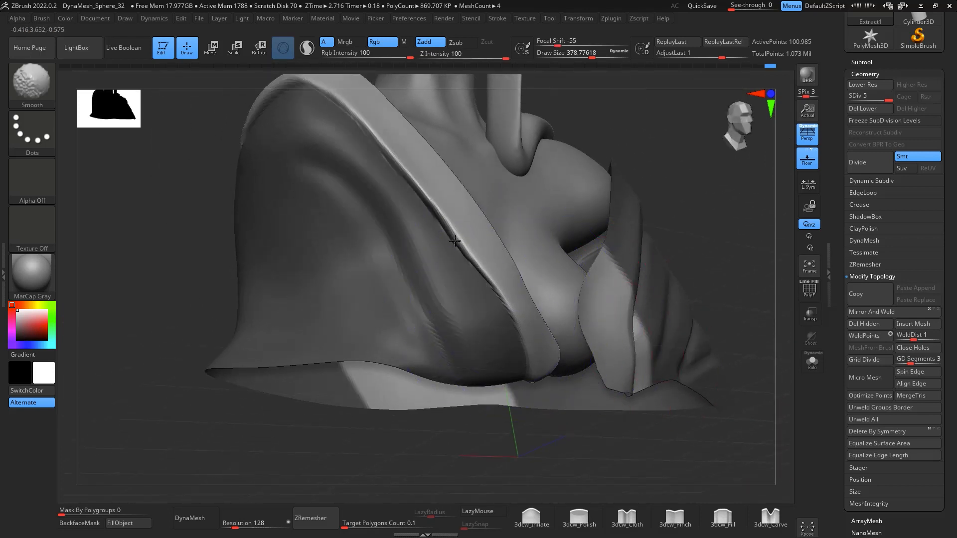
pyautogui.keyDown('shift'); pyautogui.moveTo(455, 241); pyautogui.dragTo(519, 314); pyautogui.keyUp('shift')
# Adjust the strip's overlap with the Move brush, clear the mask and smooth the seam between strip and drape
pyautogui.moveTo(628, 424); pyautogui.dragTo(551, 432)
pyautogui.moveTo(522, 295); pyautogui.dragTo(508, 294)
pyautogui.moveTo(499, 234)
pyautogui.mouseDown()
pyautogui.moveTo(486, 229)
pyautogui.moveTo(476, 274)
pyautogui.mouseUp()
pyautogui.moveTo(528, 444); pyautogui.dragTo(615, 447)
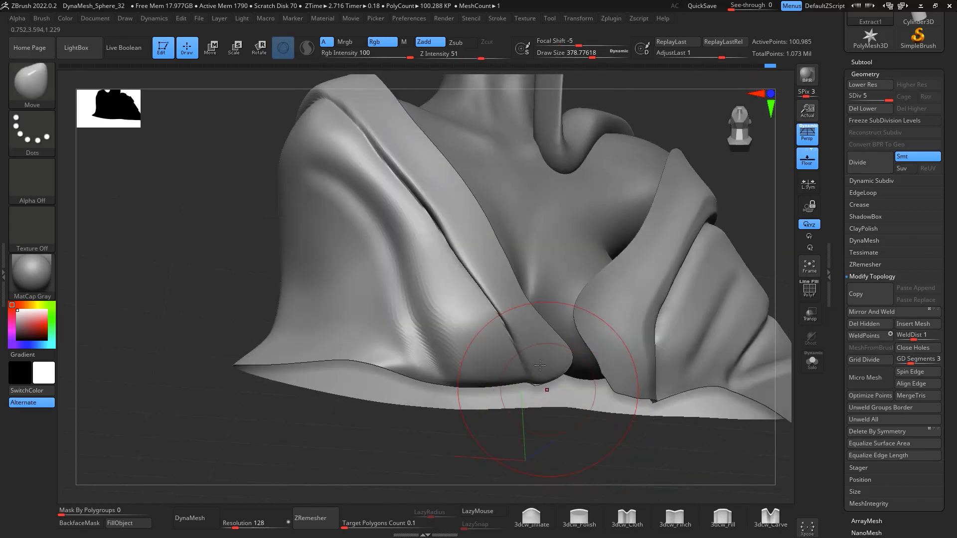
pyautogui.keyDown('shift'); pyautogui.moveTo(514, 314); pyautogui.dragTo(438, 219); pyautogui.keyUp('shift')
pyautogui.moveTo(531, 434); pyautogui.dragTo(581, 453)
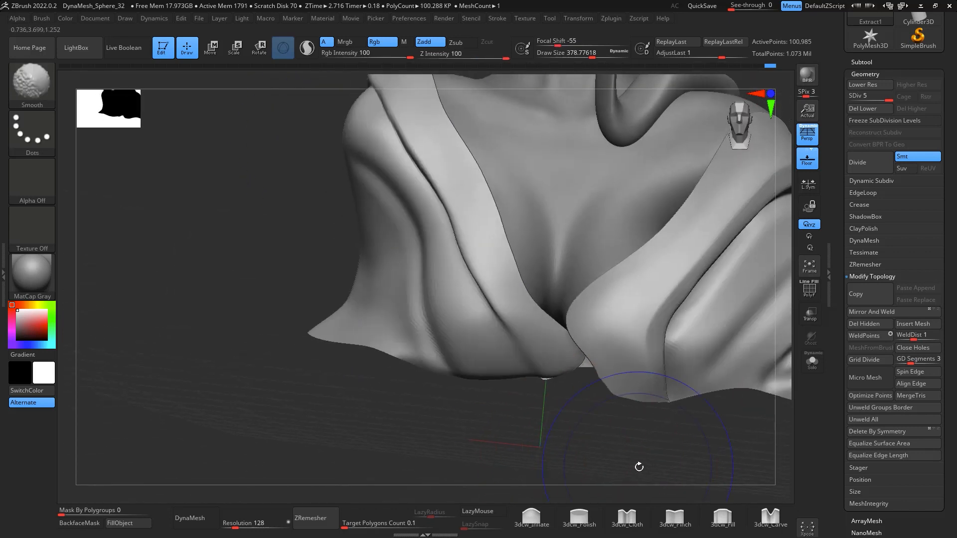
pyautogui.moveTo(638, 466)
pyautogui.keyDown('alt'); pyautogui.mouseDown()
pyautogui.moveTo(624, 463)
pyautogui.moveTo(614, 431)
pyautogui.moveTo(573, 430)
pyautogui.mouseUp(); pyautogui.keyUp('alt')
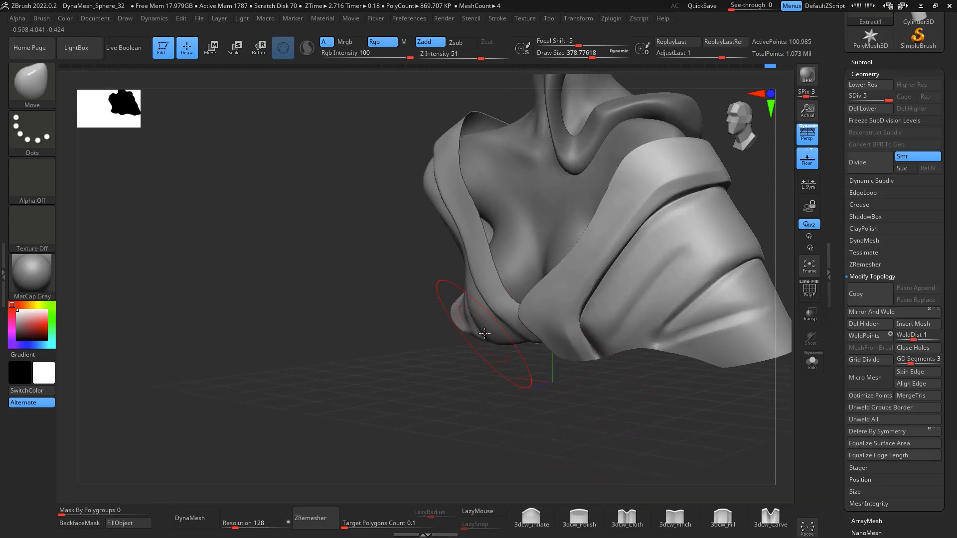
# Reduce the draw size to about 182 and refine the fold near the front hem with Move and smoothing strokes
pyautogui.press('space')
pyautogui.moveTo(484, 334); pyautogui.dragTo(477, 322)
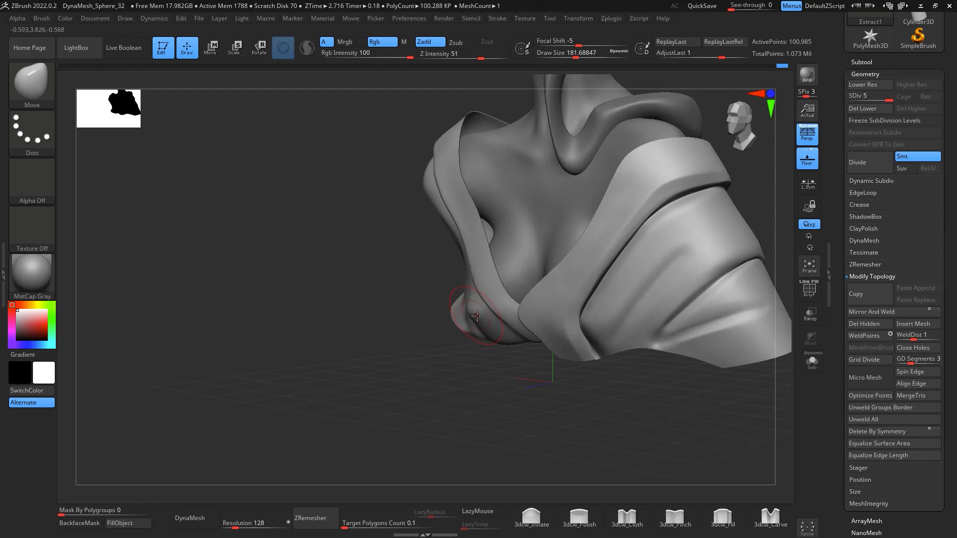
pyautogui.press('shift')
pyautogui.moveTo(562, 405)
pyautogui.mouseDown()
pyautogui.moveTo(569, 364)
pyautogui.moveTo(575, 459)
pyautogui.moveTo(551, 415)
pyautogui.mouseUp()
pyautogui.moveTo(491, 439); pyautogui.dragTo(563, 448)
pyautogui.keyDown('shift'); pyautogui.moveTo(455, 339); pyautogui.dragTo(444, 327); pyautogui.keyUp('shift')
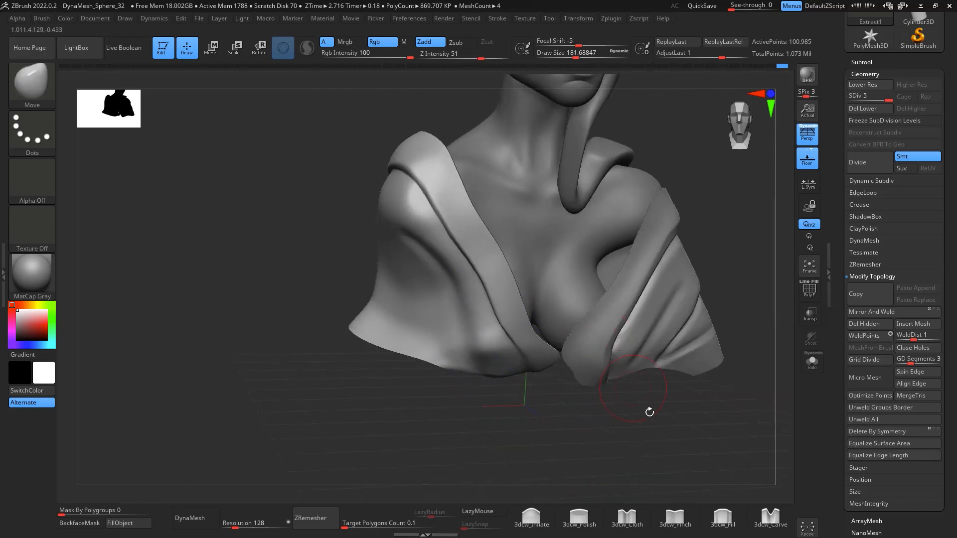
# Examine the draped garment from the front, back and both shoulders
pyautogui.moveTo(650, 412)
pyautogui.mouseDown()
pyautogui.moveTo(687, 458)
pyautogui.moveTo(665, 455)
pyautogui.moveTo(675, 444)
pyautogui.moveTo(640, 460)
pyautogui.mouseUp()
pyautogui.moveTo(690, 325)
pyautogui.mouseDown()
pyautogui.moveTo(759, 317)
pyautogui.moveTo(743, 316)
pyautogui.mouseUp()
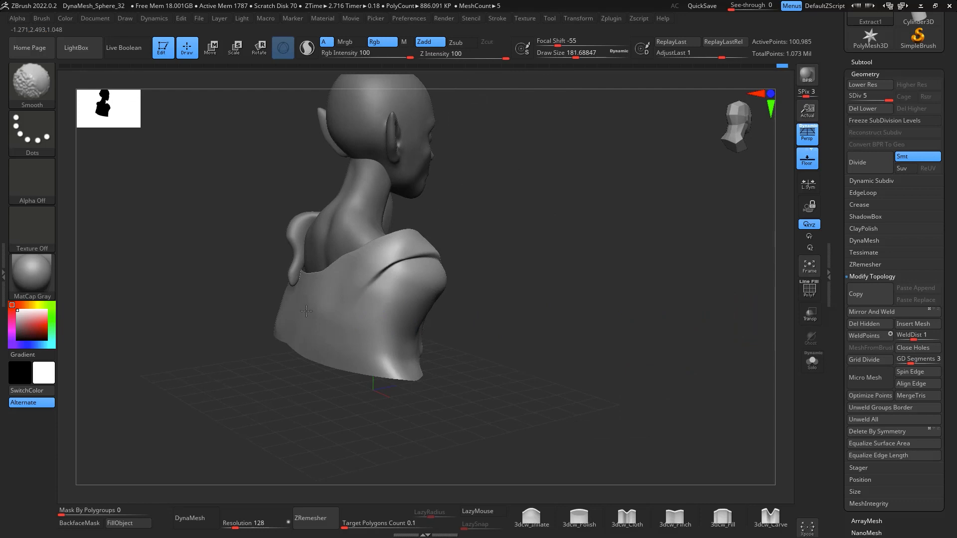
pyautogui.moveTo(534, 265); pyautogui.dragTo(688, 287)
pyautogui.keyDown('alt'); pyautogui.moveTo(688, 288); pyautogui.dragTo(710, 270); pyautogui.keyUp('alt')
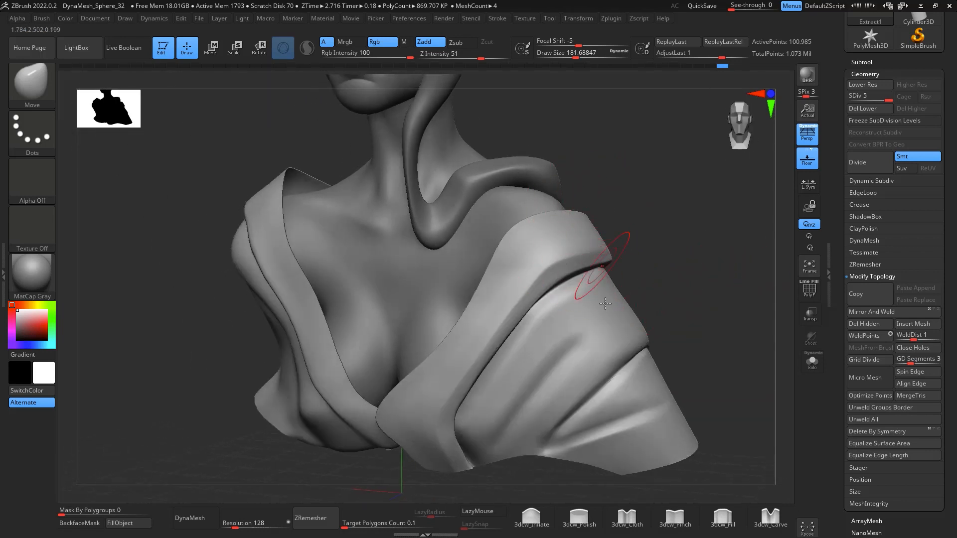
pyautogui.moveTo(682, 296); pyautogui.dragTo(613, 310)
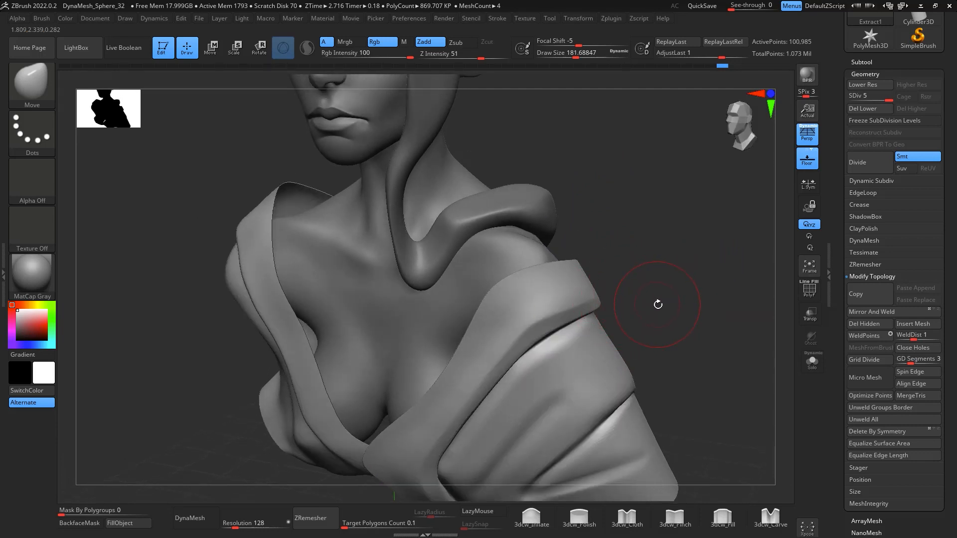
pyautogui.moveTo(656, 304); pyautogui.dragTo(641, 281)
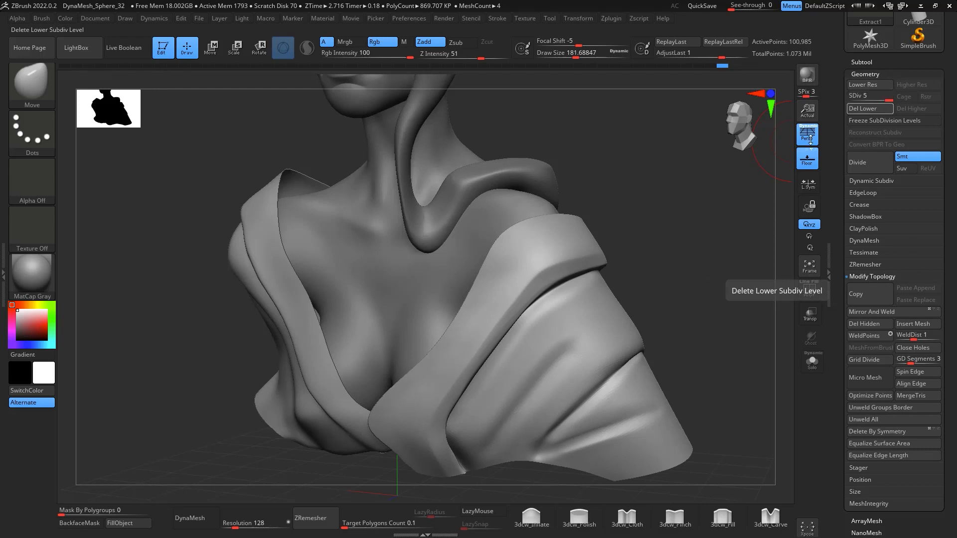
pyautogui.moveTo(709, 339)
pyautogui.keyDown('shift'); pyautogui.mouseDown()
pyautogui.moveTo(743, 329)
pyautogui.moveTo(728, 278)
pyautogui.moveTo(767, 348)
pyautogui.moveTo(721, 316)
pyautogui.mouseUp(); pyautogui.keyUp('shift')
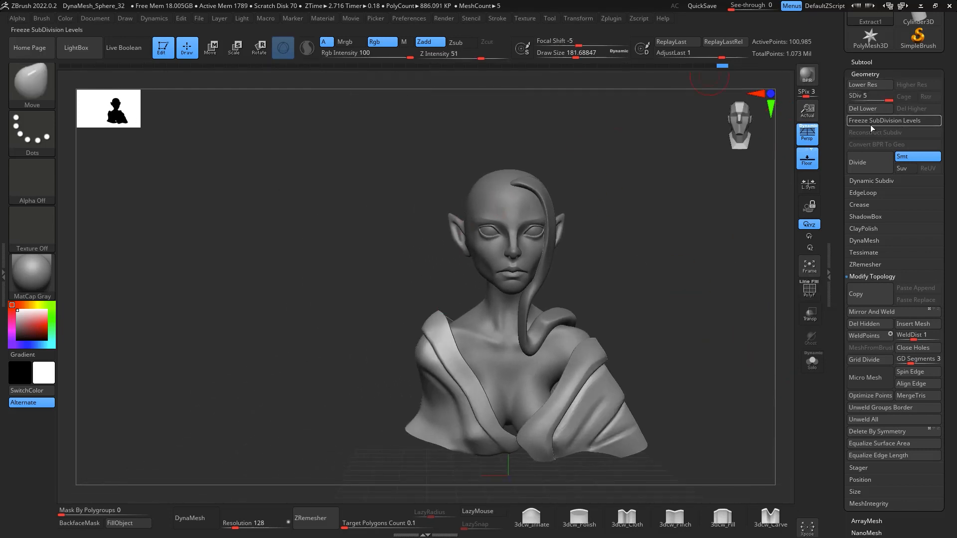
# Turn on the visibility of the hidden hair subtool and make PM3D_Sphere3D1 the active subtool
pyautogui.press('n')
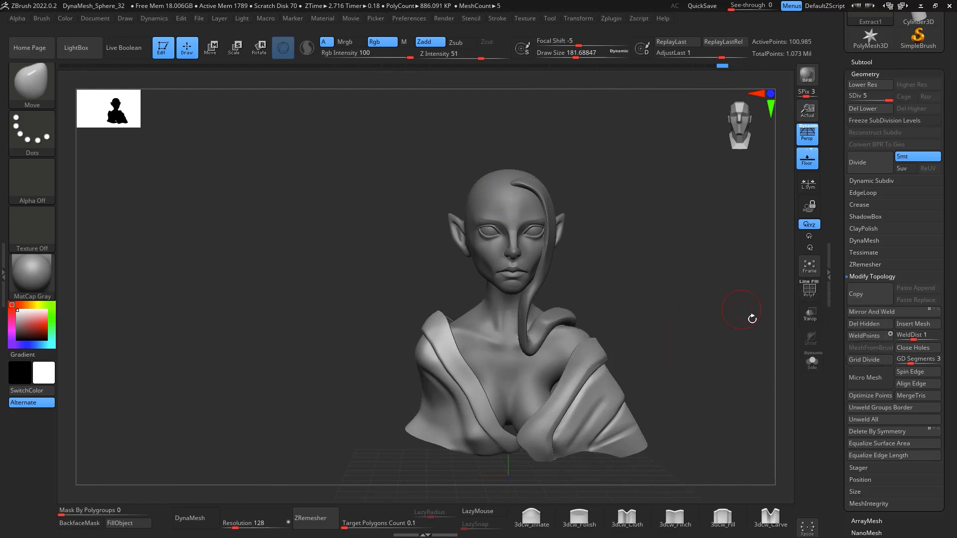
pyautogui.press('n')
pyautogui.click(861, 62)
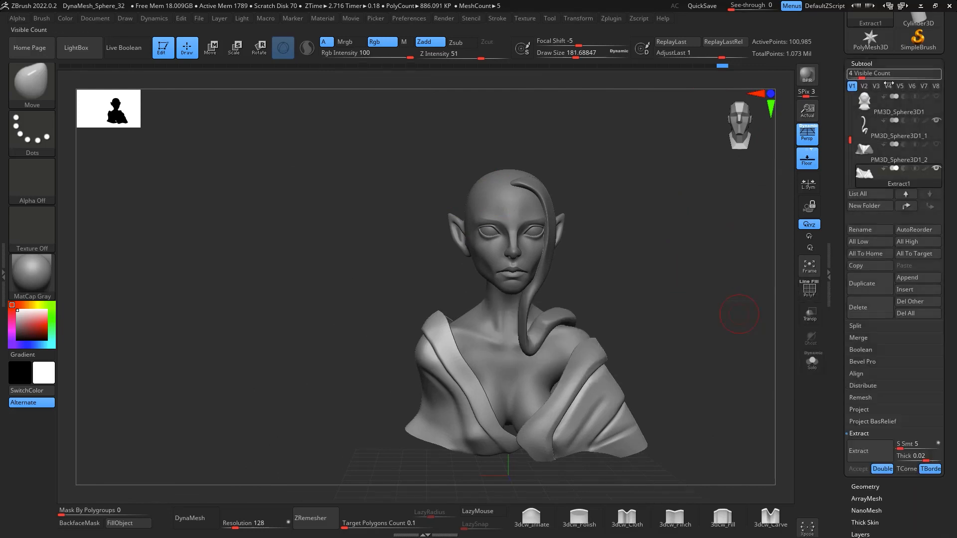
pyautogui.click(937, 98)
pyautogui.moveTo(850, 140); pyautogui.dragTo(851, 94)
pyautogui.keyDown('alt'); pyautogui.moveTo(710, 255); pyautogui.dragTo(622, 291); pyautogui.keyUp('alt')
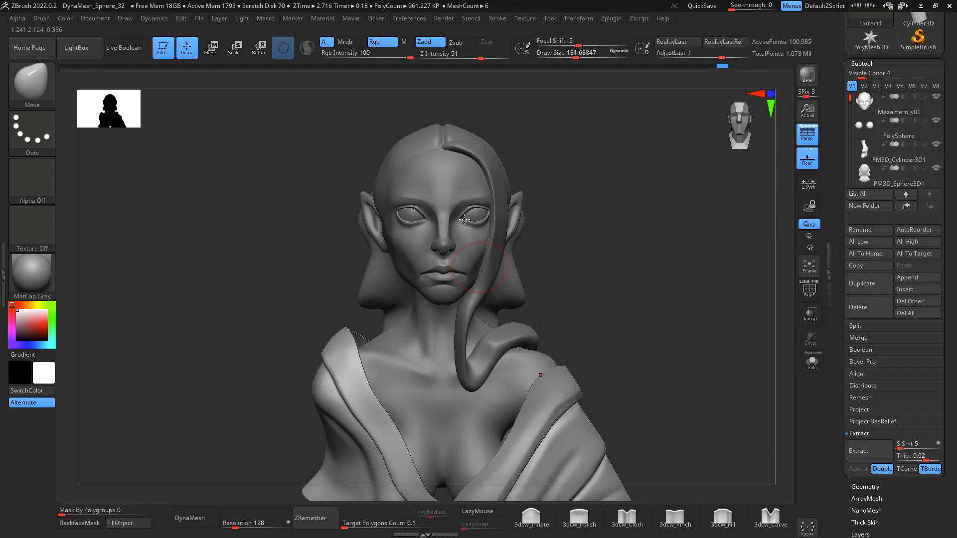
pyautogui.click(876, 174)
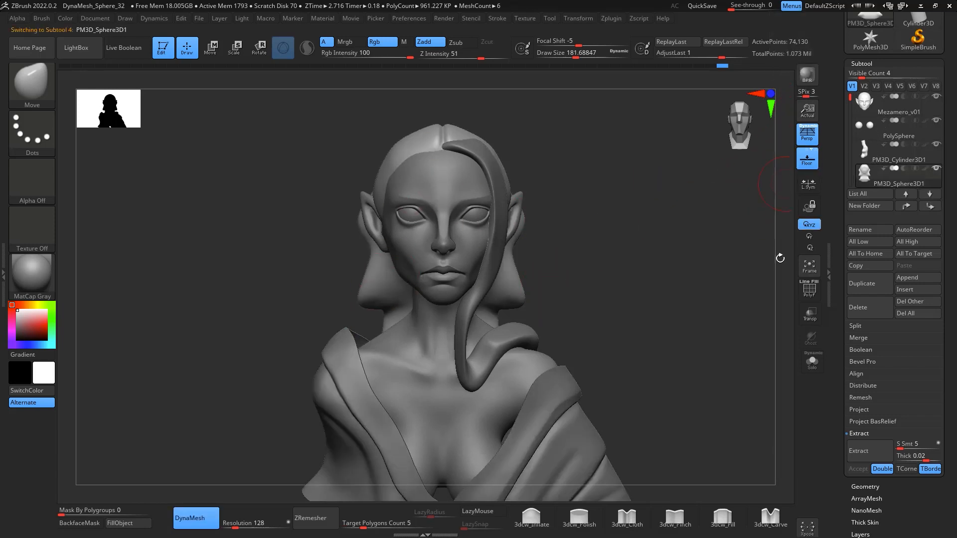
pyautogui.keyDown('alt'); pyautogui.moveTo(718, 306); pyautogui.dragTo(760, 189); pyautogui.keyUp('alt')
pyautogui.press('space')
pyautogui.moveTo(444, 204); pyautogui.dragTo(466, 204)
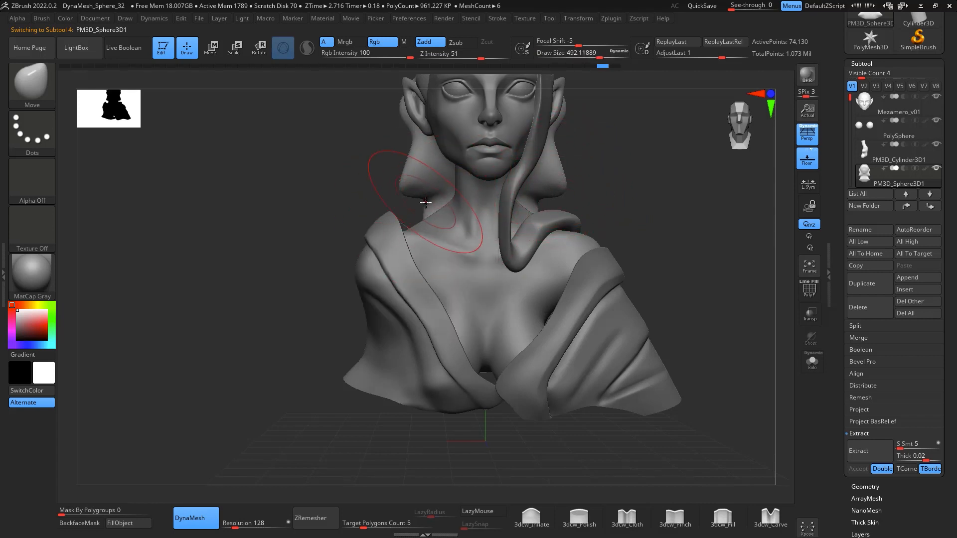
pyautogui.moveTo(314, 446); pyautogui.dragTo(745, 262)
pyautogui.moveTo(597, 270); pyautogui.dragTo(695, 268)
pyautogui.moveTo(452, 316)
pyautogui.mouseDown()
pyautogui.moveTo(463, 374)
pyautogui.moveTo(500, 437)
pyautogui.mouseUp()
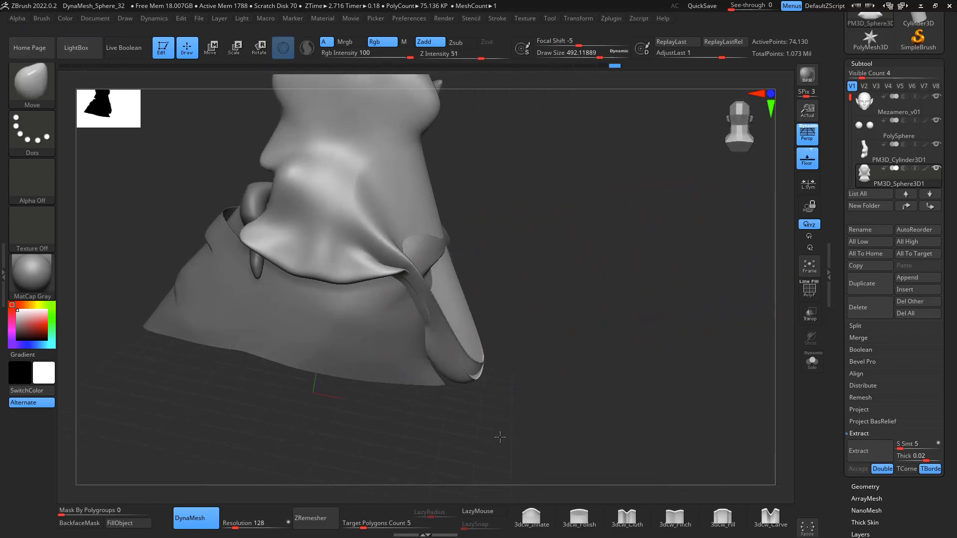
pyautogui.moveTo(579, 342); pyautogui.dragTo(566, 366)
pyautogui.hotkey('ctrl', 'z')
pyautogui.hotkey('ctrl', 'z')
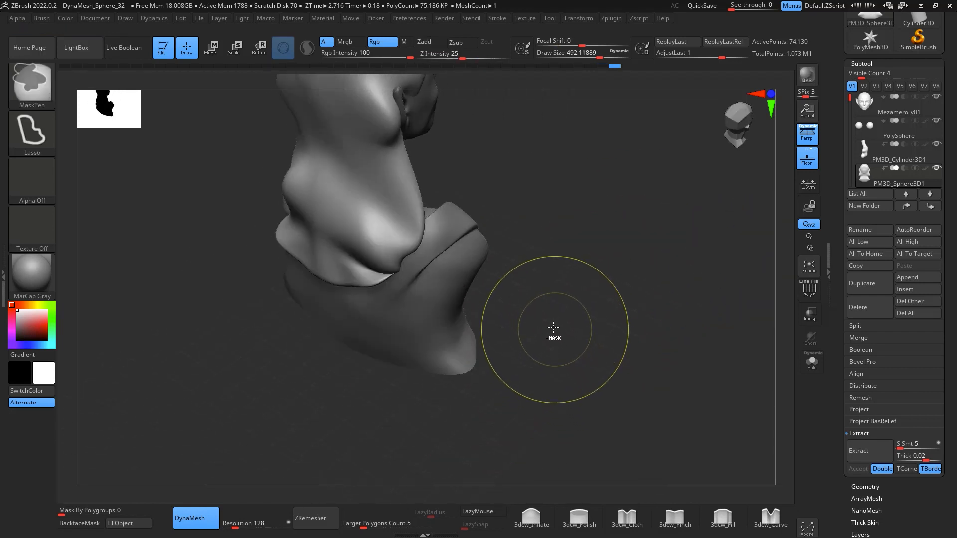
# Lengthen the back hair down behind the shoulders with the Move brush at draw size 1000, then re-DynaMesh and smooth it
pyautogui.press('space')
pyautogui.moveTo(498, 285); pyautogui.dragTo(523, 288)
pyautogui.moveTo(416, 264); pyautogui.dragTo(452, 396)
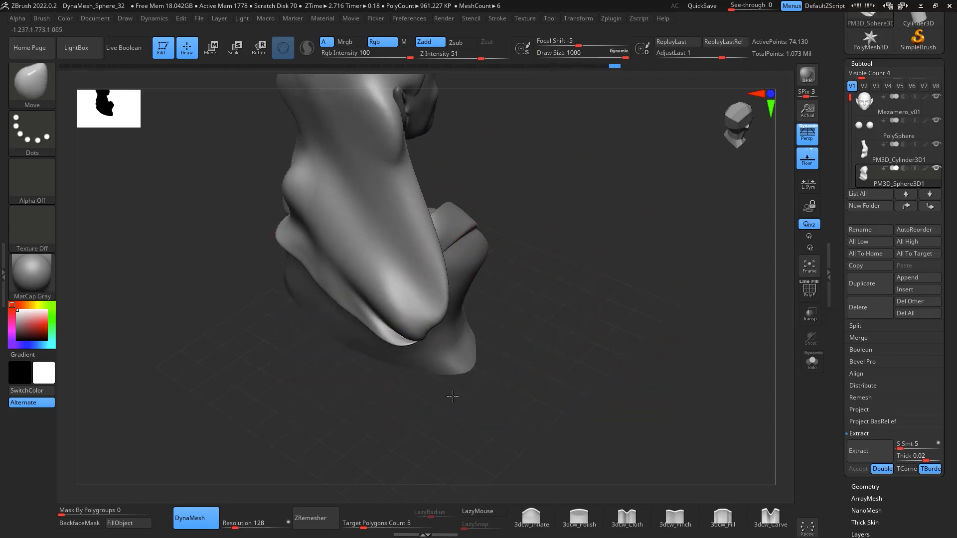
pyautogui.moveTo(430, 326); pyautogui.dragTo(446, 389)
pyautogui.moveTo(439, 343); pyautogui.dragTo(456, 394)
pyautogui.moveTo(505, 343)
pyautogui.mouseDown()
pyautogui.moveTo(564, 256)
pyautogui.moveTo(567, 326)
pyautogui.mouseUp()
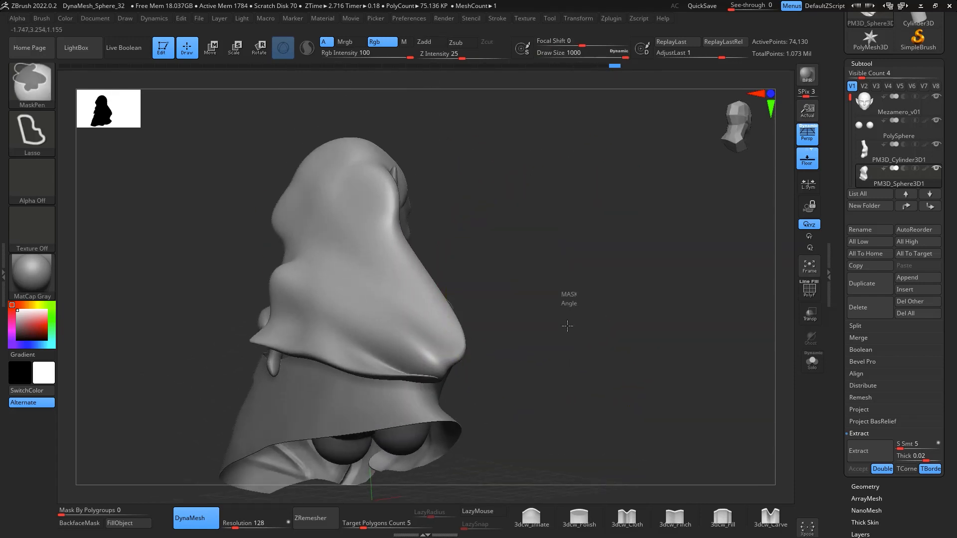
pyautogui.moveTo(459, 374)
pyautogui.keyDown('shift'); pyautogui.mouseDown()
pyautogui.moveTo(414, 386)
pyautogui.moveTo(551, 347)
pyautogui.mouseUp(); pyautogui.keyUp('shift')
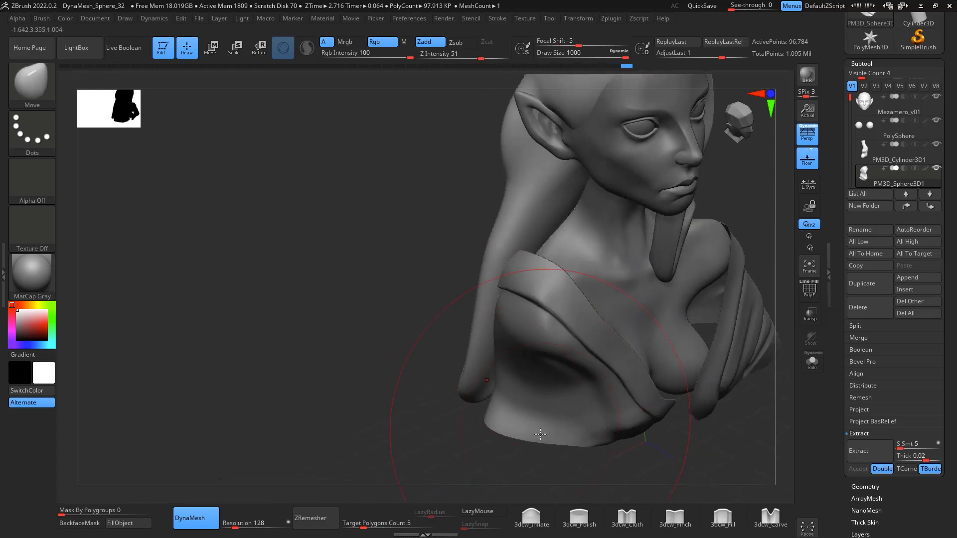
pyautogui.keyDown('shift'); pyautogui.moveTo(534, 456); pyautogui.dragTo(481, 449); pyautogui.keyUp('shift')
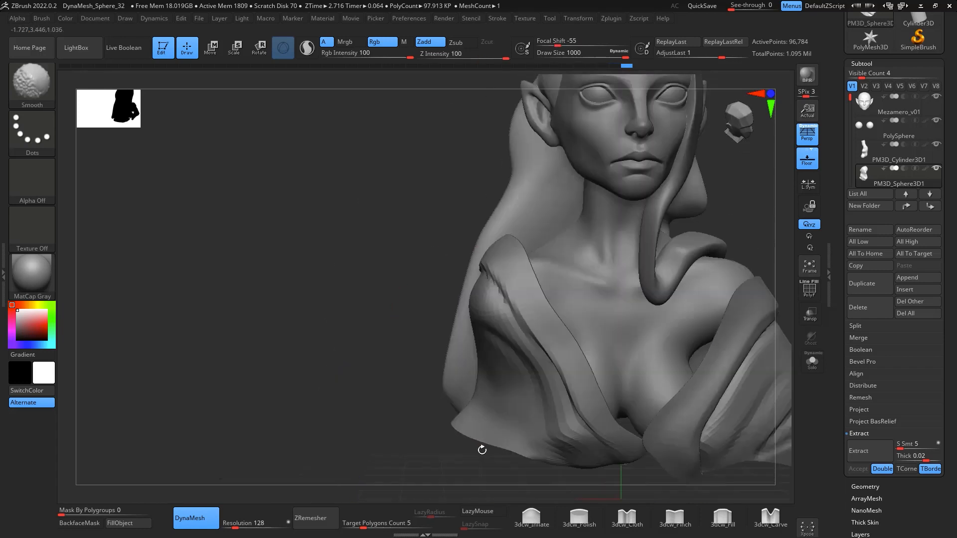
pyautogui.keyDown('alt'); pyautogui.moveTo(414, 369); pyautogui.dragTo(412, 298); pyautogui.keyUp('alt')
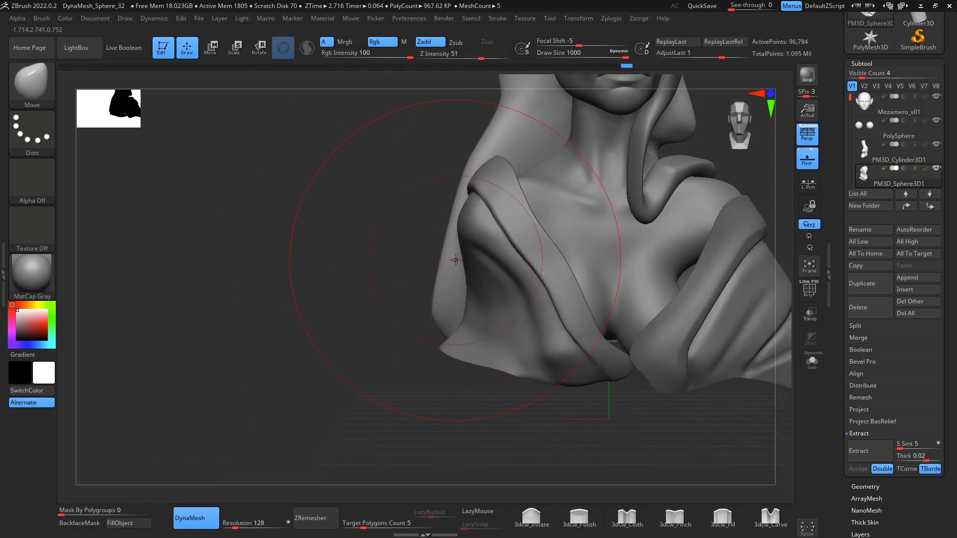
# Pull the hair silhouette beside the neck and shoulder into waves with Move at draw sizes of about 400 and 500
pyautogui.press('space')
pyautogui.moveTo(456, 259); pyautogui.dragTo(428, 259)
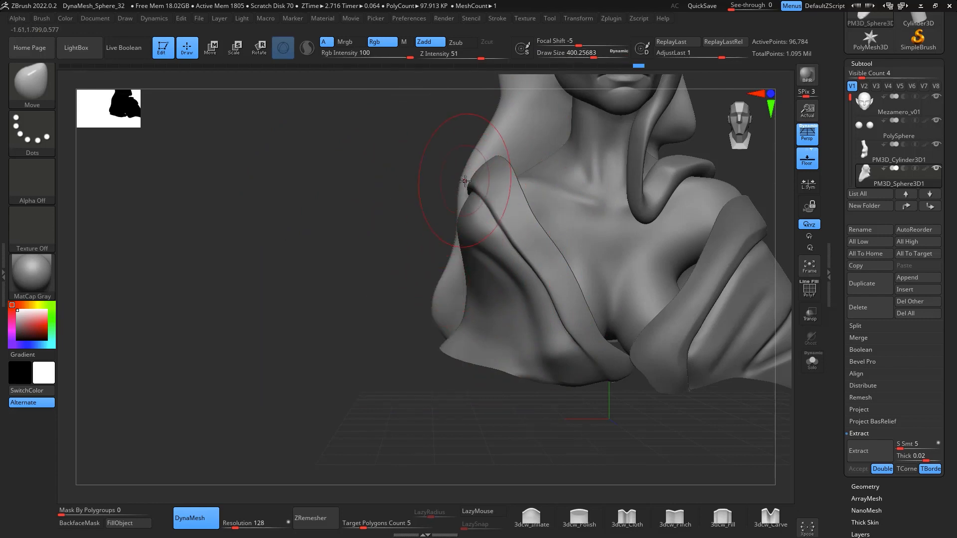
pyautogui.moveTo(465, 181); pyautogui.dragTo(434, 190)
pyautogui.moveTo(445, 269); pyautogui.dragTo(427, 266)
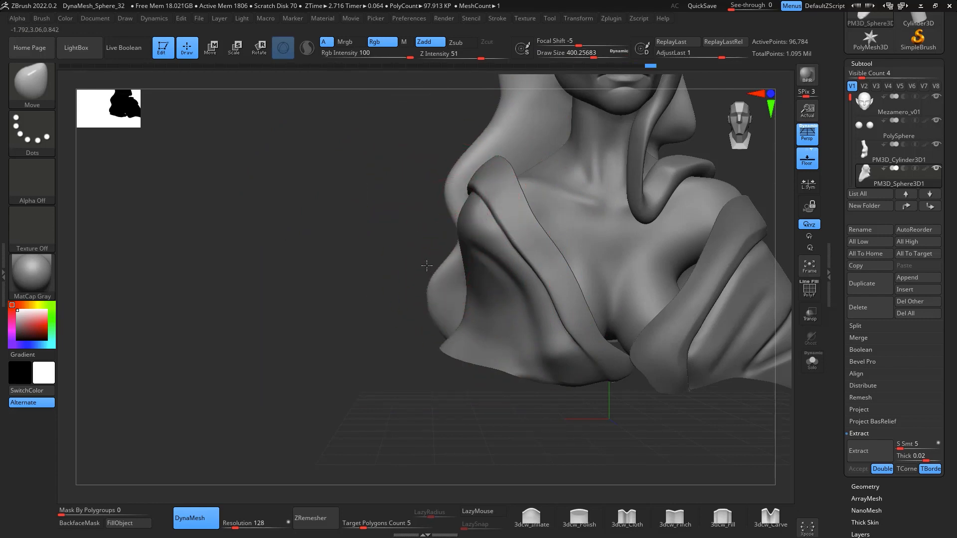
pyautogui.keyDown('alt'); pyautogui.moveTo(644, 446); pyautogui.dragTo(622, 398); pyautogui.keyUp('alt')
pyautogui.moveTo(692, 270); pyautogui.dragTo(678, 270)
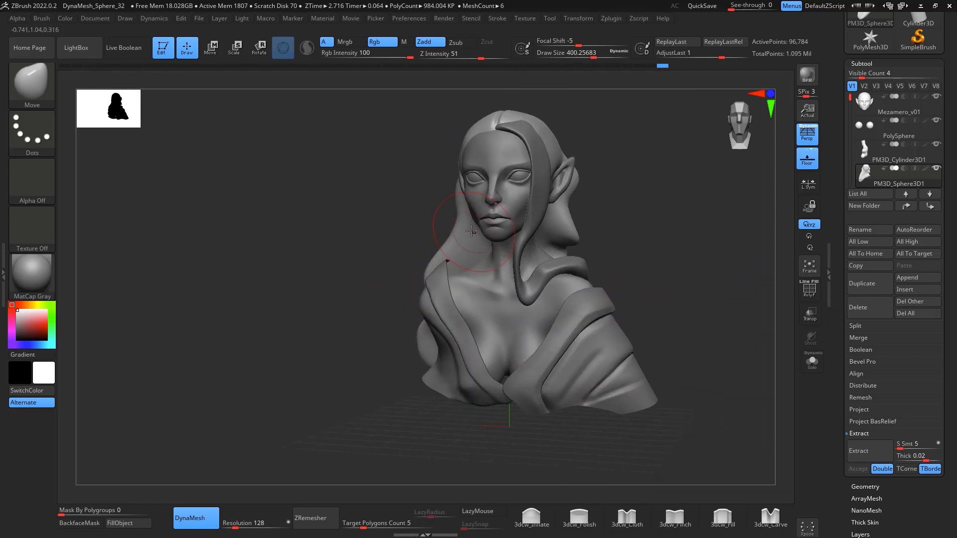
pyautogui.press('space')
pyautogui.moveTo(466, 228); pyautogui.dragTo(475, 227)
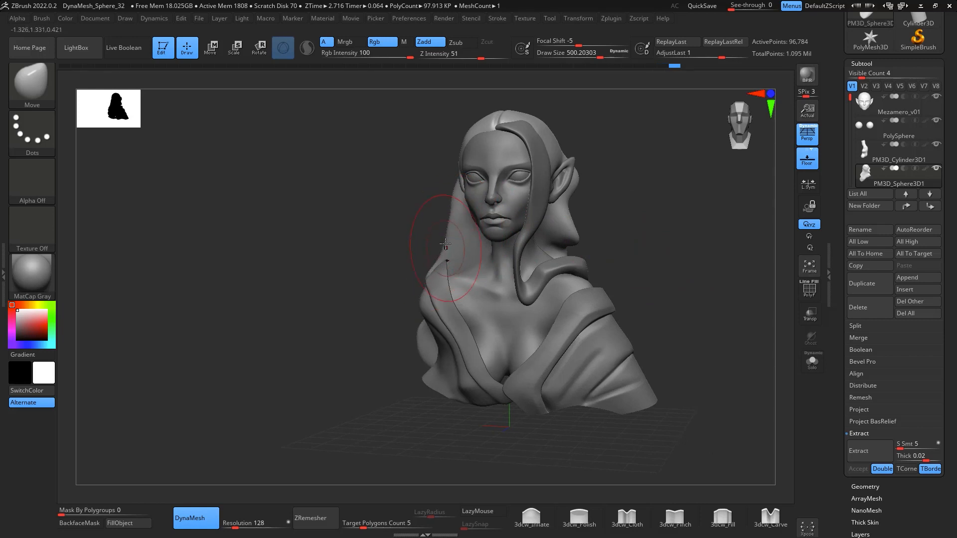
pyautogui.moveTo(607, 240)
pyautogui.mouseDown()
pyautogui.moveTo(693, 248)
pyautogui.moveTo(694, 229)
pyautogui.moveTo(700, 269)
pyautogui.moveTo(683, 279)
pyautogui.moveTo(618, 239)
pyautogui.mouseUp()
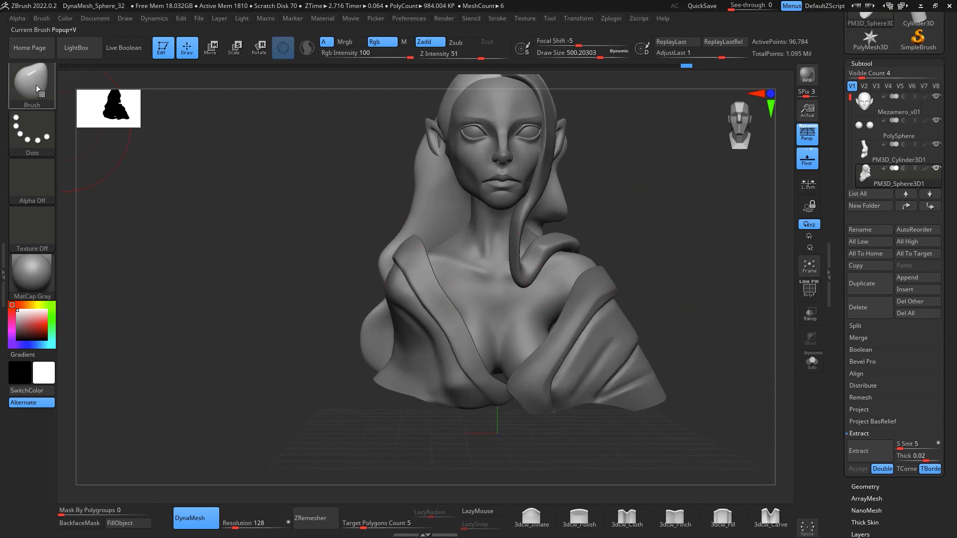
# Pull a curled lock from the hair's lower tip with SnakeHook at draw size about 274, then re-DynaMesh and smooth the curl
pyautogui.click(36, 88)
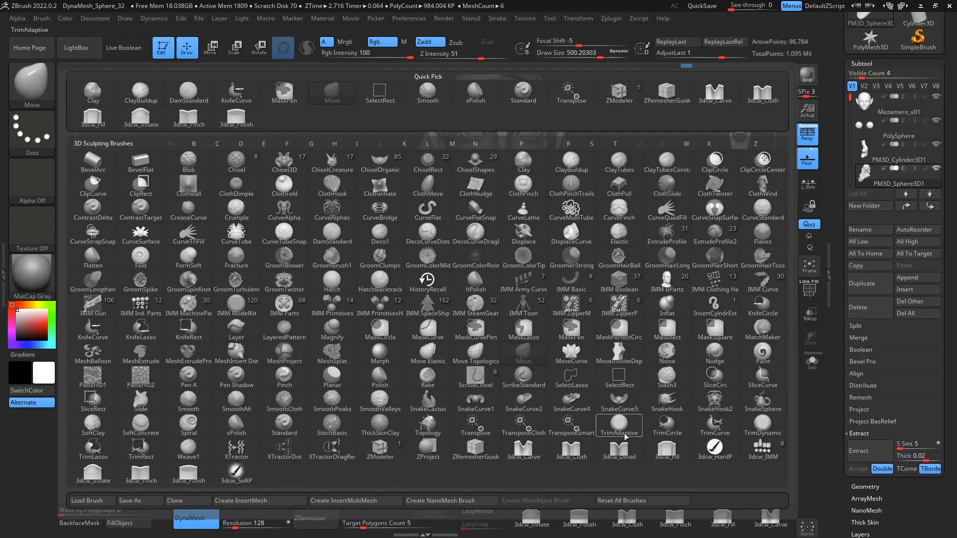
pyautogui.click(667, 399)
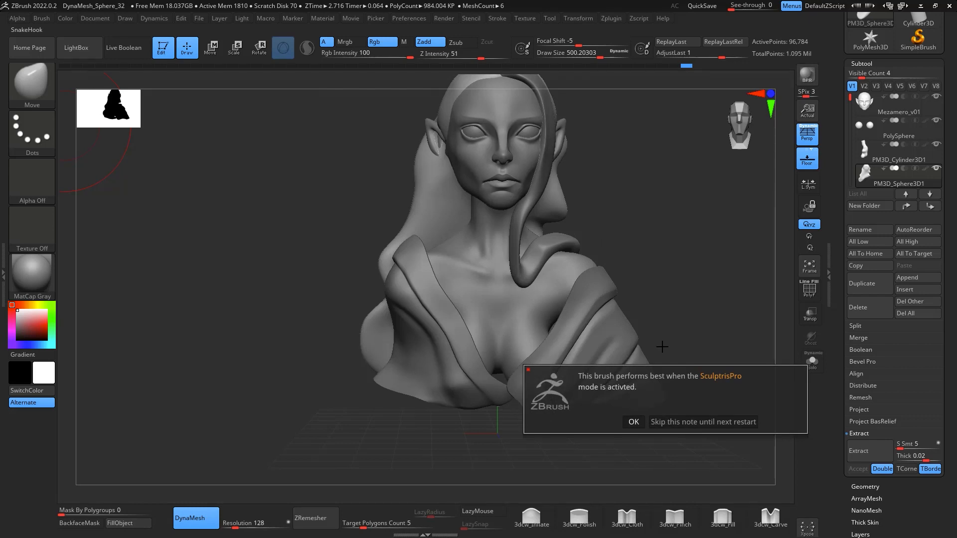
pyautogui.click(634, 422)
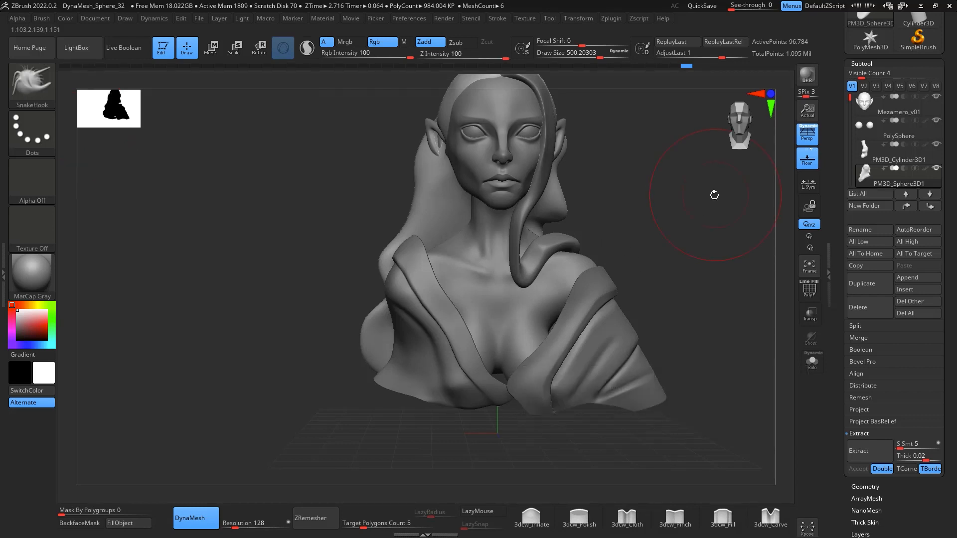
pyautogui.press('space')
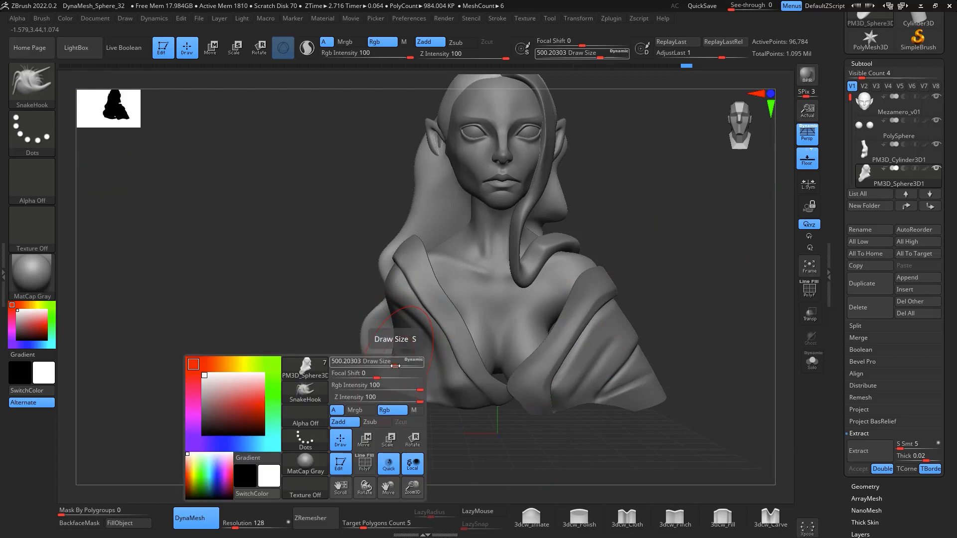
pyautogui.moveTo(394, 365); pyautogui.dragTo(378, 369)
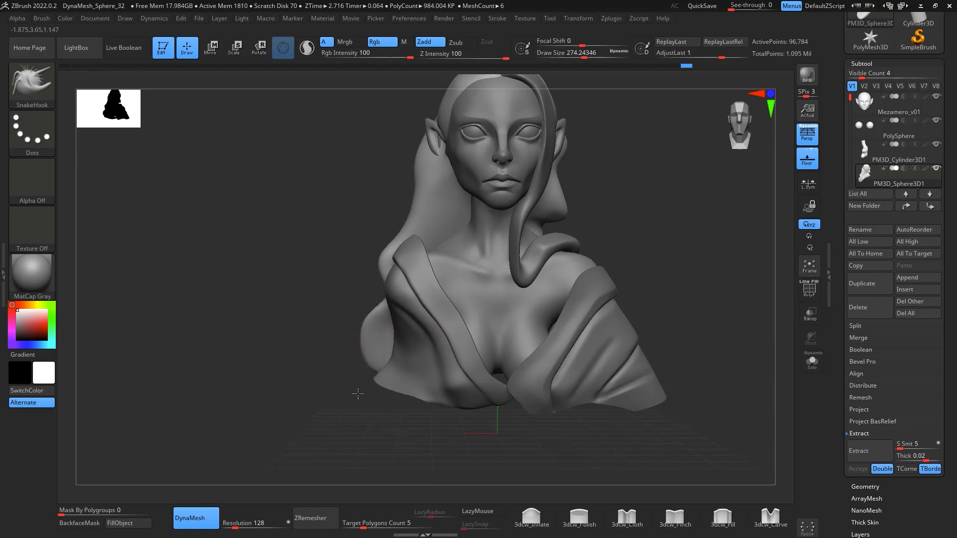
pyautogui.moveTo(369, 368)
pyautogui.mouseDown()
pyautogui.moveTo(339, 394)
pyautogui.moveTo(319, 394)
pyautogui.moveTo(346, 357)
pyautogui.moveTo(343, 382)
pyautogui.moveTo(337, 374)
pyautogui.moveTo(342, 363)
pyautogui.moveTo(346, 428)
pyautogui.moveTo(547, 438)
pyautogui.mouseUp()
pyautogui.press('ctrl')
pyautogui.moveTo(339, 389)
pyautogui.keyDown('shift'); pyautogui.mouseDown()
pyautogui.moveTo(325, 357)
pyautogui.moveTo(339, 344)
pyautogui.mouseUp(); pyautogui.keyUp('shift')
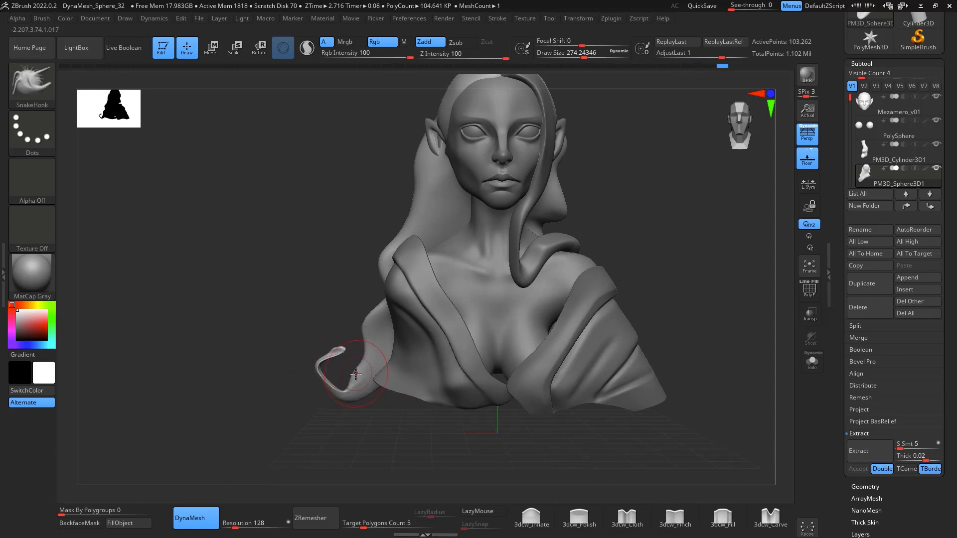
pyautogui.keyDown('shift'); pyautogui.moveTo(359, 374); pyautogui.dragTo(363, 380); pyautogui.keyUp('shift')
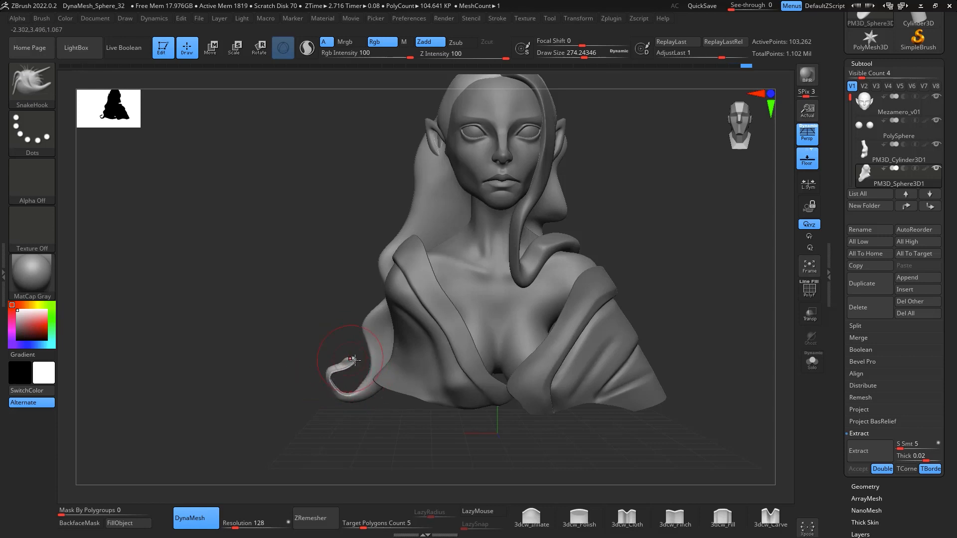
# Refine the curl and the wavy hair outline above it with SnakeHook at draw sizes of about 358 and 415
pyautogui.press('space')
pyautogui.moveTo(356, 362); pyautogui.dragTo(350, 364)
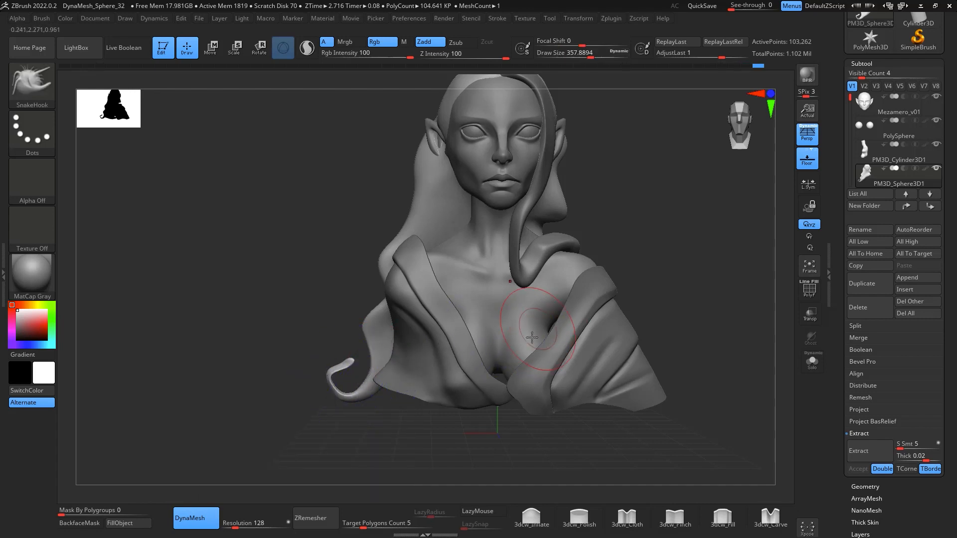
pyautogui.press('space')
pyautogui.moveTo(367, 335); pyautogui.dragTo(372, 335)
pyautogui.moveTo(368, 333); pyautogui.dragTo(362, 332)
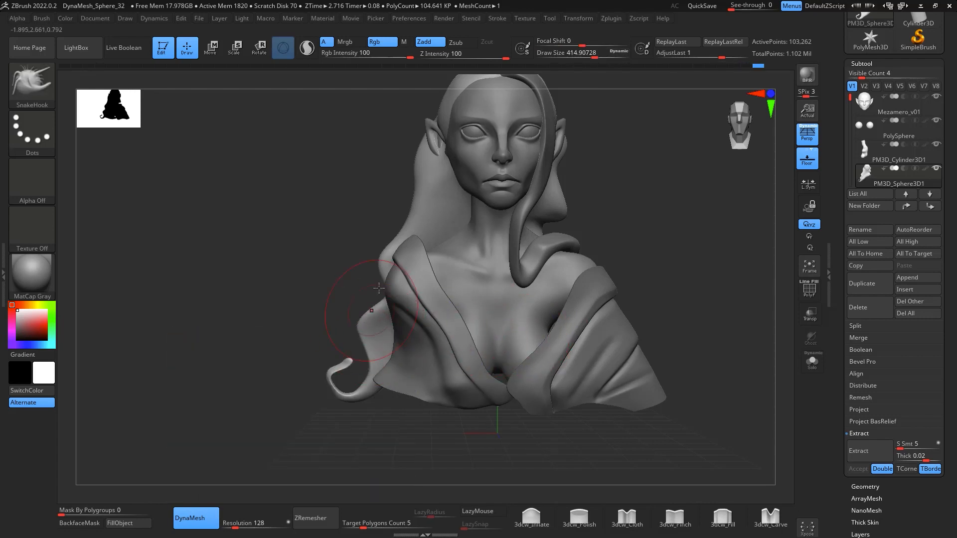
pyautogui.moveTo(412, 205); pyautogui.dragTo(421, 201)
# Reshape the hair behind the ear and down to the shoulder with SnakeHook, then smooth the lower lock lightly
pyautogui.moveTo(671, 239); pyautogui.dragTo(603, 221)
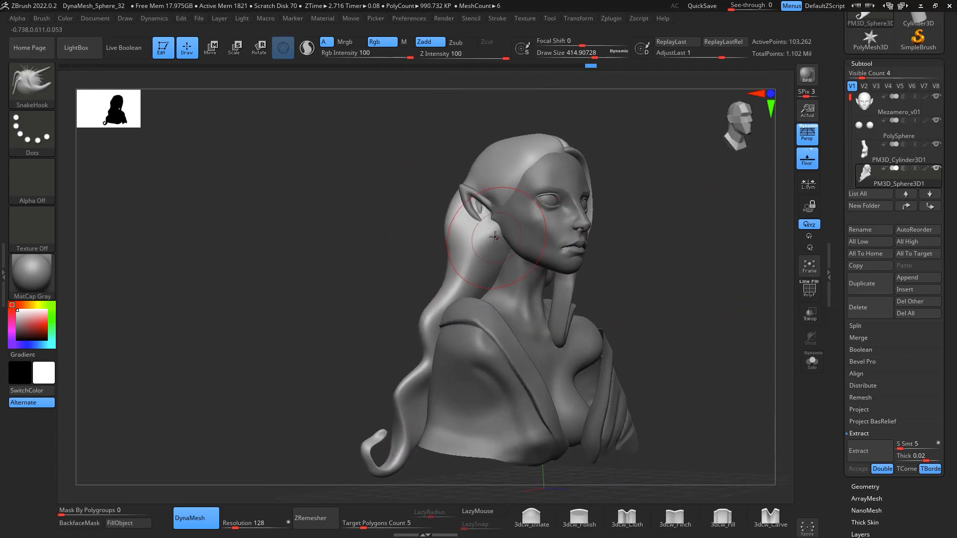
pyautogui.moveTo(492, 234); pyautogui.dragTo(482, 218)
pyautogui.moveTo(688, 238)
pyautogui.mouseDown()
pyautogui.moveTo(659, 257)
pyautogui.moveTo(660, 228)
pyautogui.moveTo(645, 235)
pyautogui.mouseUp()
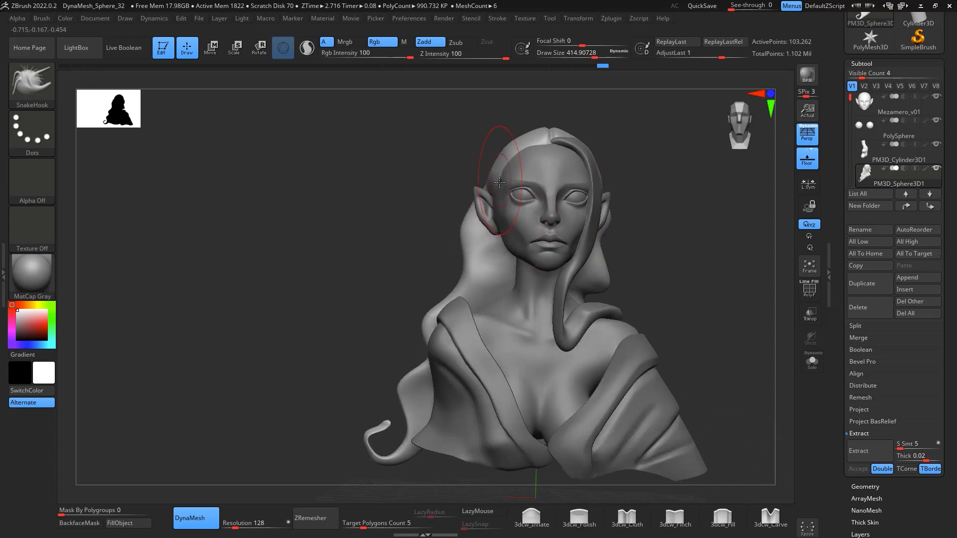
pyautogui.moveTo(499, 182); pyautogui.dragTo(481, 216)
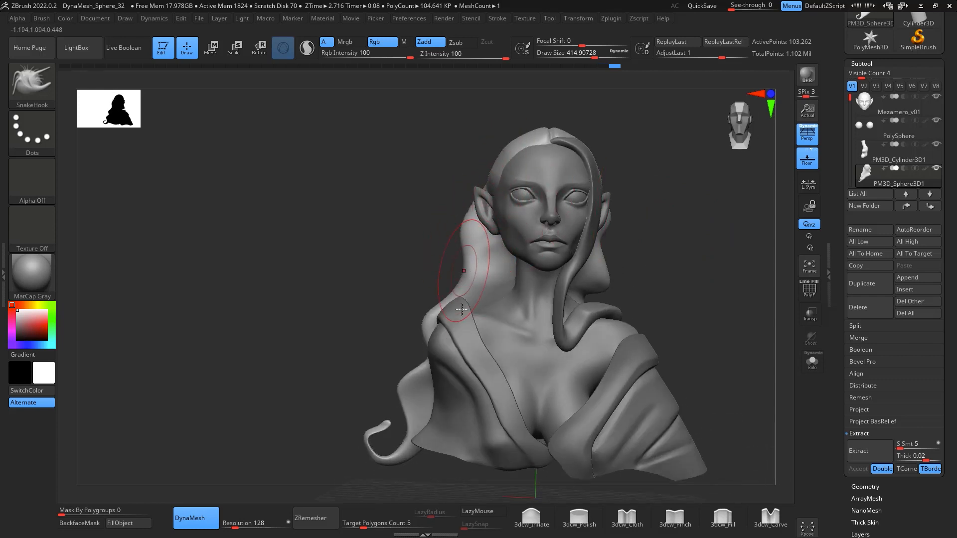
pyautogui.moveTo(690, 310); pyautogui.dragTo(661, 322)
pyautogui.keyDown('shift'); pyautogui.moveTo(392, 416); pyautogui.dragTo(393, 421); pyautogui.keyUp('shift')
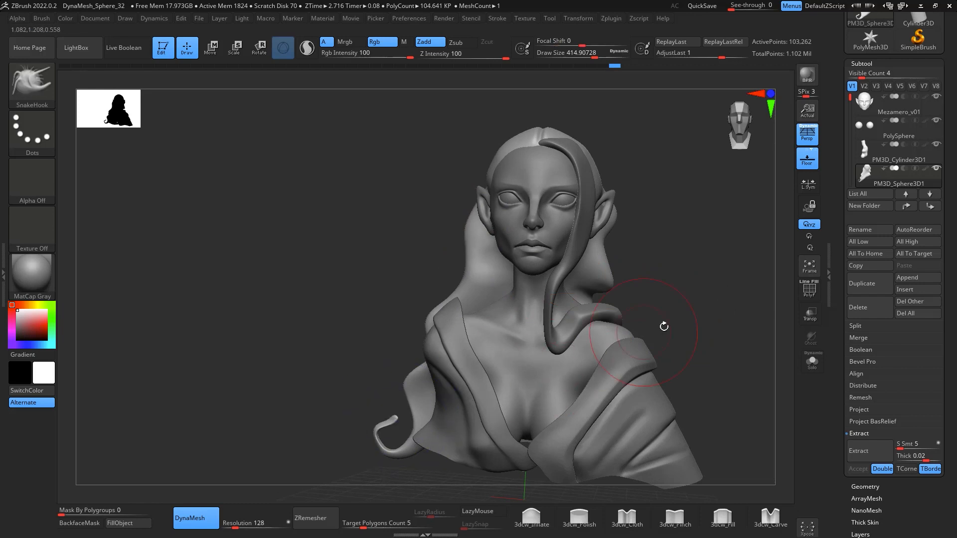
# Thicken the thin end of the hair curl with the 3dcw_Inflate brush at draw size about 158
pyautogui.moveTo(604, 324); pyautogui.dragTo(711, 278)
pyautogui.moveTo(522, 418); pyautogui.dragTo(625, 487)
pyautogui.click(549, 513)
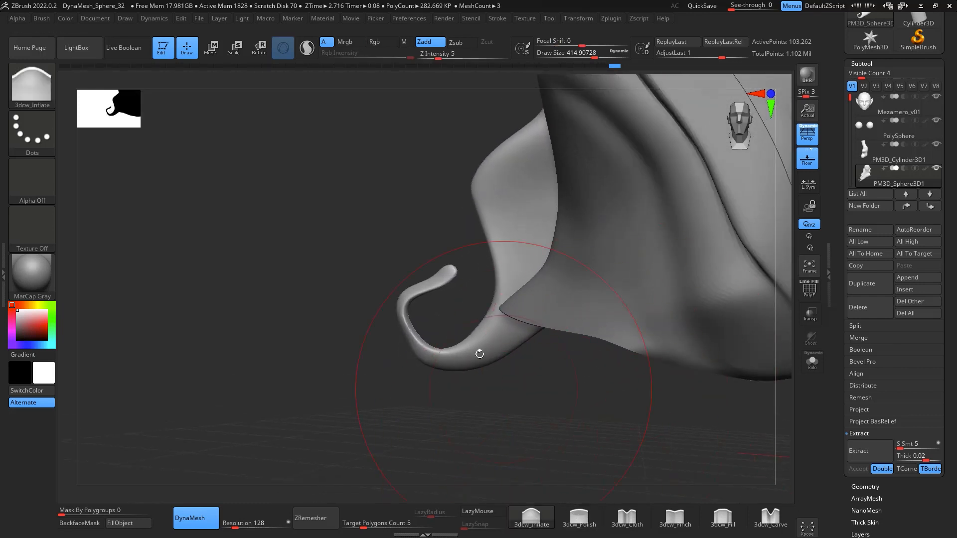
pyautogui.moveTo(437, 278)
pyautogui.mouseDown()
pyautogui.moveTo(453, 295)
pyautogui.moveTo(438, 295)
pyautogui.moveTo(441, 280)
pyautogui.mouseUp()
pyautogui.press('space')
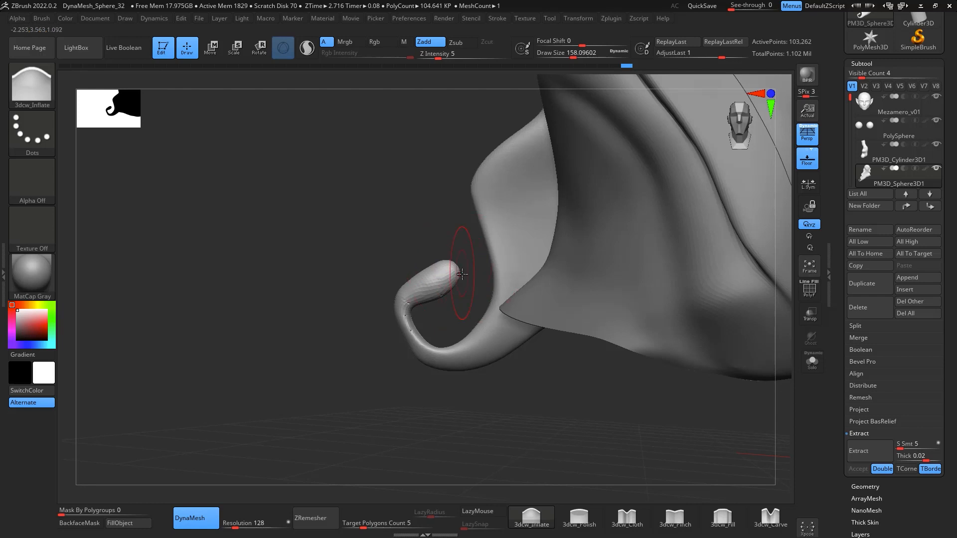
# Taper the curl's tip to a point with Move at draw size about 108, then smooth and re-DynaMesh the hair
pyautogui.press('b')
pyautogui.press('m')
pyautogui.press('v')
pyautogui.press('space')
pyautogui.moveTo(473, 271); pyautogui.dragTo(451, 269)
pyautogui.moveTo(452, 270); pyautogui.dragTo(416, 270, button='right')
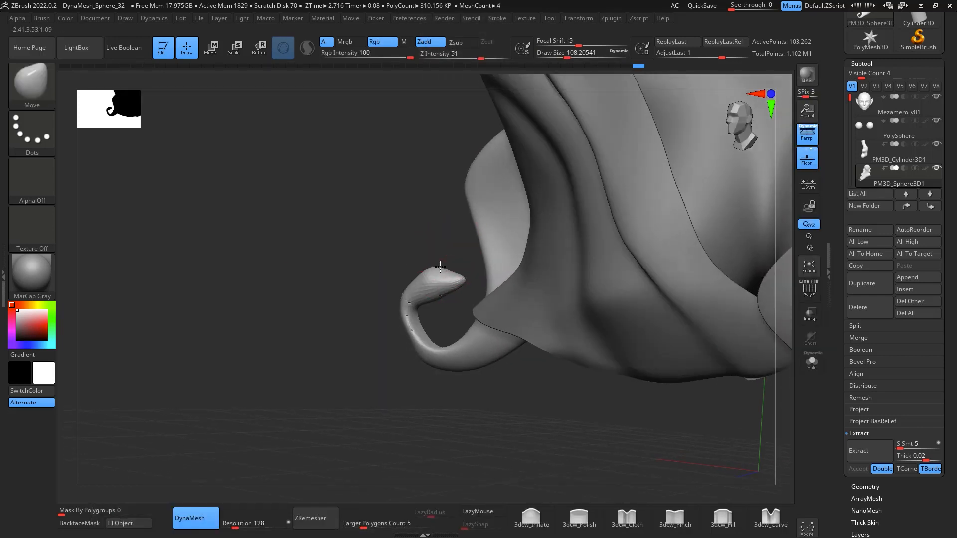
pyautogui.moveTo(443, 283)
pyautogui.keyDown('shift'); pyautogui.mouseDown()
pyautogui.moveTo(415, 301)
pyautogui.moveTo(428, 349)
pyautogui.mouseUp(); pyautogui.keyUp('shift')
pyautogui.keyDown('ctrl'); pyautogui.moveTo(422, 406); pyautogui.dragTo(469, 460); pyautogui.keyUp('ctrl')
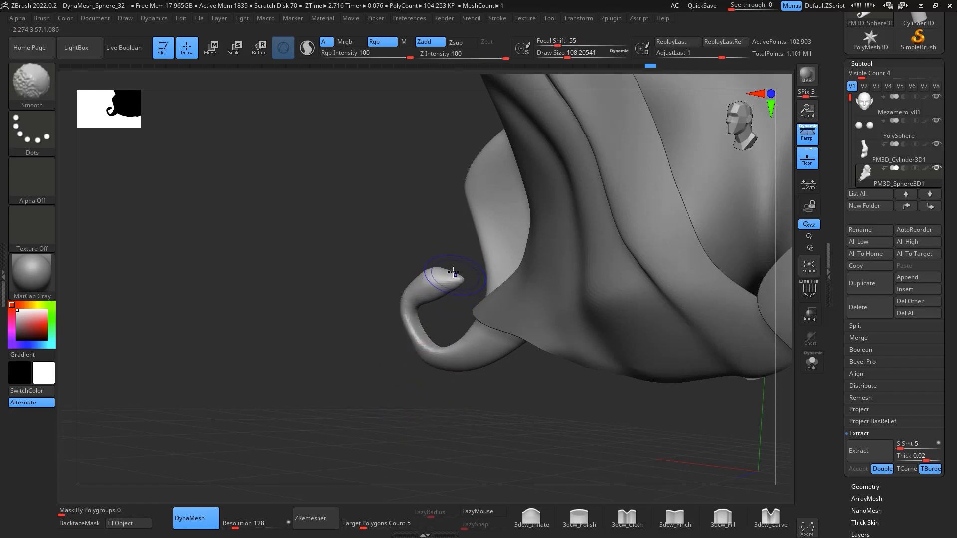
pyautogui.keyDown('shift'); pyautogui.moveTo(458, 384); pyautogui.dragTo(459, 409); pyautogui.keyUp('shift')
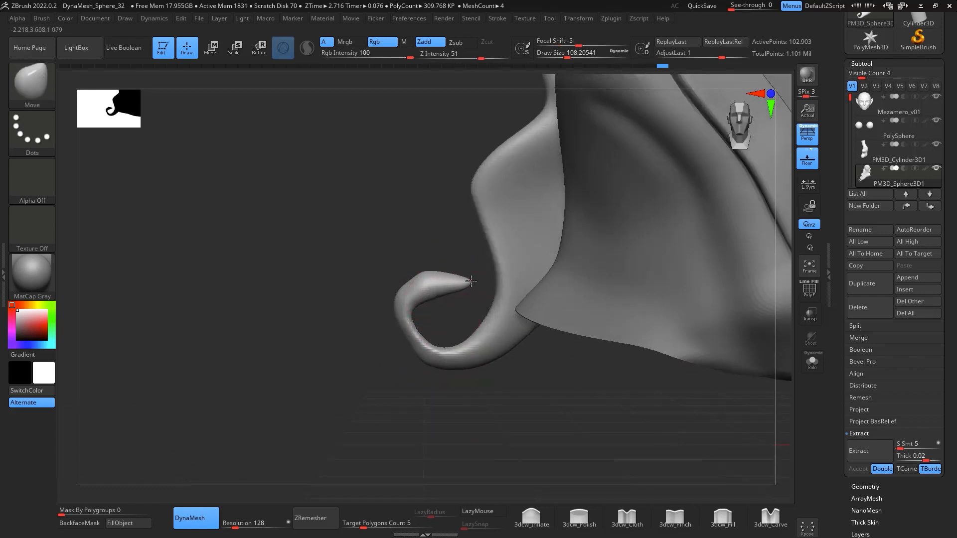
# Inspect the whole bust from the front and three-quarter angles to judge the hair silhouette
pyautogui.keyDown('ctrl'); pyautogui.moveTo(511, 425); pyautogui.dragTo(546, 279, button='right'); pyautogui.keyUp('ctrl')
pyautogui.moveTo(626, 393); pyautogui.dragTo(677, 356, button='right')
pyautogui.keyDown('ctrl'); pyautogui.moveTo(707, 306); pyautogui.dragTo(706, 275, button='right'); pyautogui.keyUp('ctrl')
pyautogui.keyDown('alt'); pyautogui.moveTo(705, 275); pyautogui.dragTo(688, 288, button='right'); pyautogui.keyUp('alt')
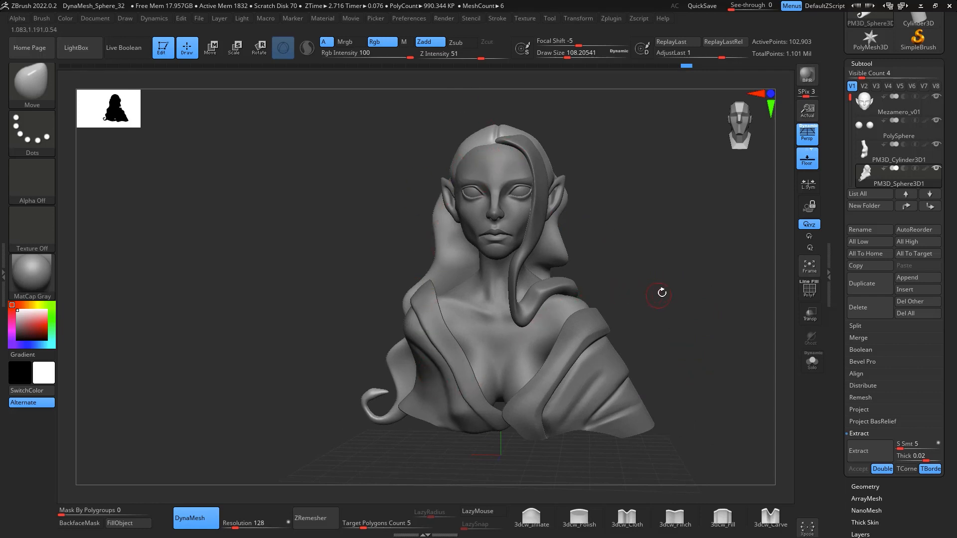
pyautogui.moveTo(662, 293); pyautogui.dragTo(585, 283, button='right')
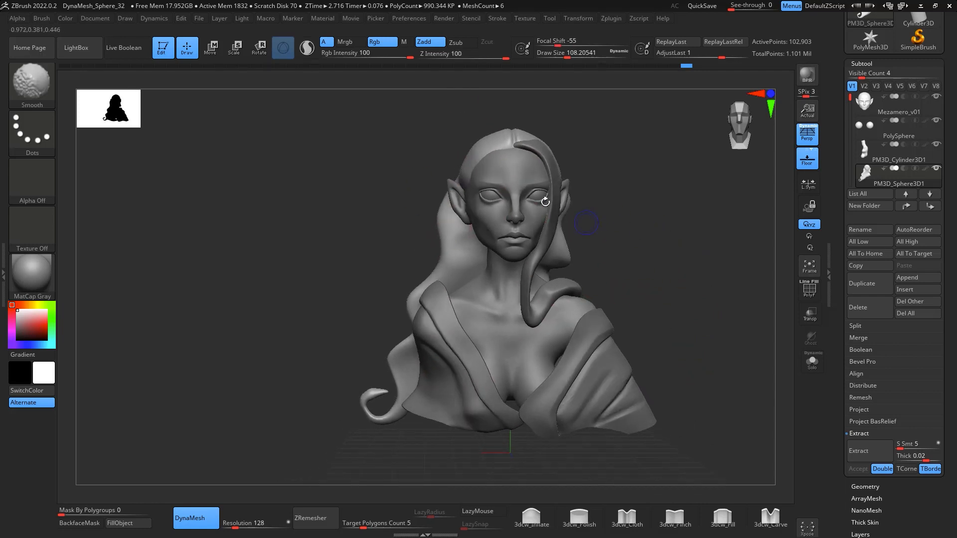
pyautogui.moveTo(673, 234); pyautogui.dragTo(550, 183, button='right')
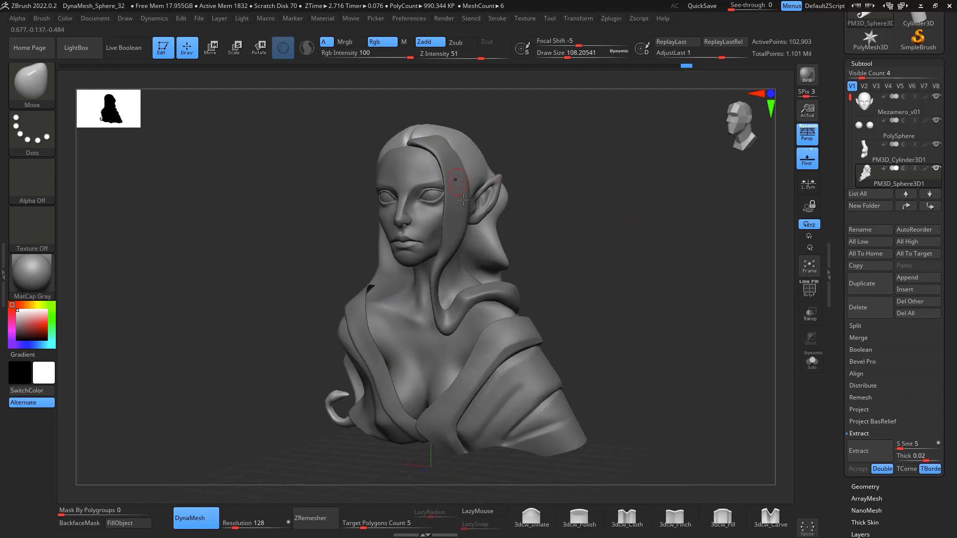
pyautogui.keyDown('shift'); pyautogui.moveTo(608, 266); pyautogui.dragTo(650, 282, button='right'); pyautogui.keyUp('shift')
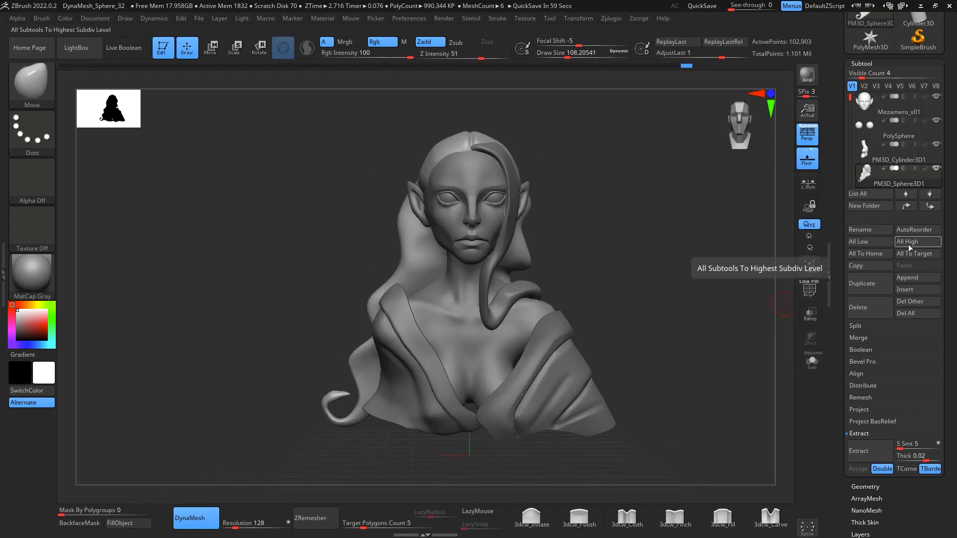
# Append a Sphere3D as a new subtool and make it the active subtool
pyautogui.click(917, 277)
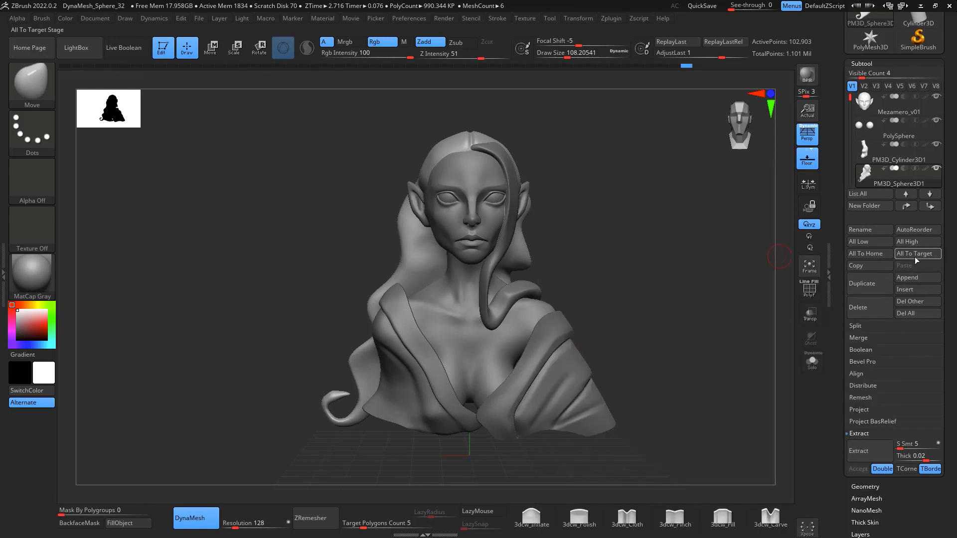
pyautogui.click(917, 277)
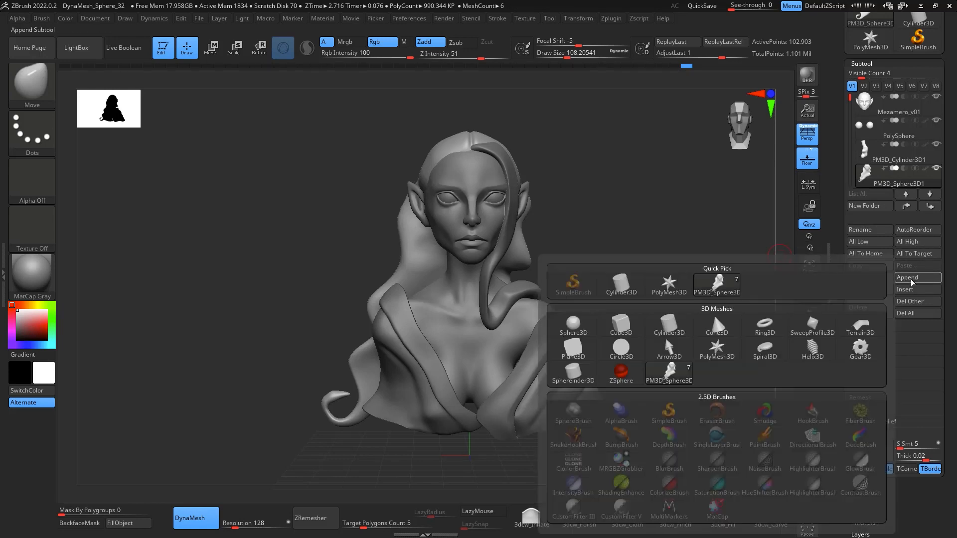
pyautogui.click(618, 339)
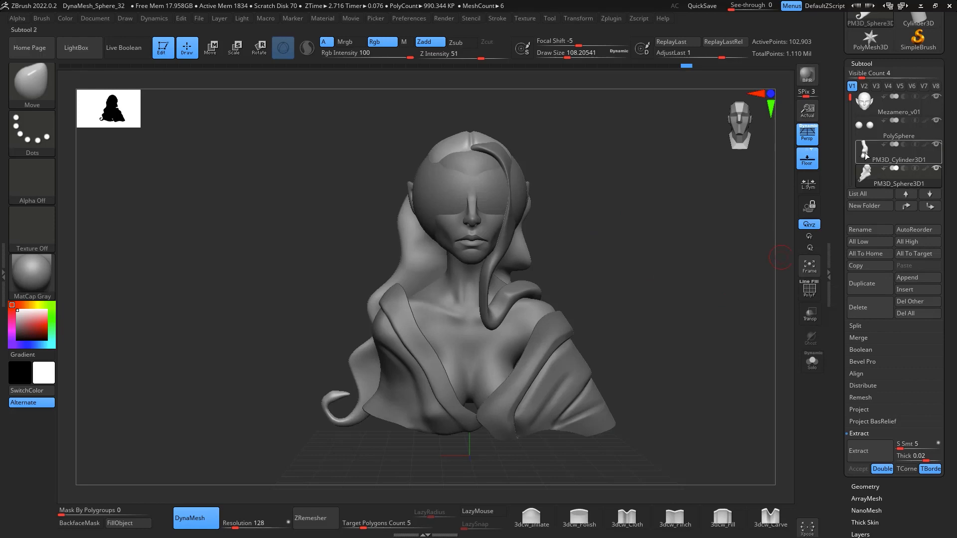
pyautogui.click(917, 276)
pyautogui.click(822, 302)
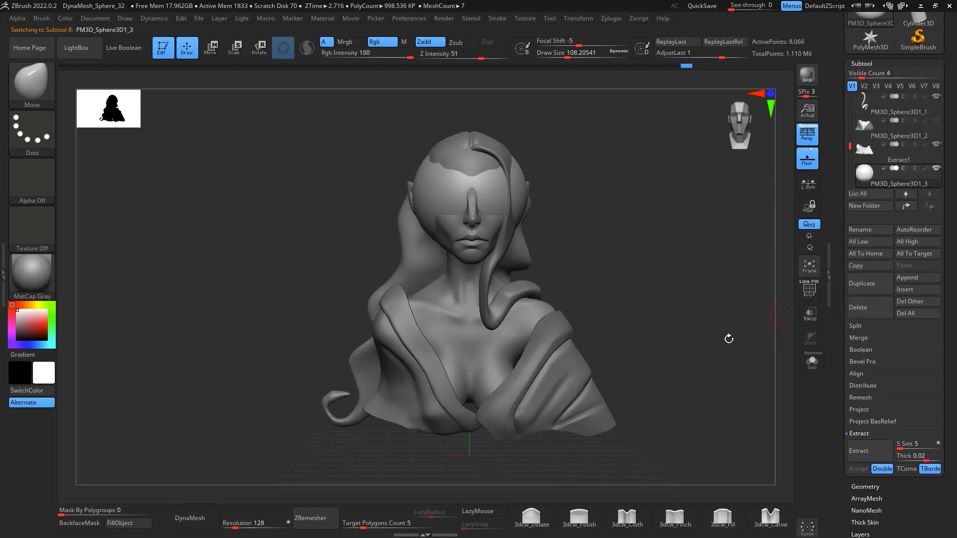
# Move the sphere beside the head opposite the front lock and scale it into a long, thin vertical strand
pyautogui.keyDown('alt'); pyautogui.moveTo(662, 276); pyautogui.dragTo(686, 245); pyautogui.keyUp('alt')
pyautogui.press('w')
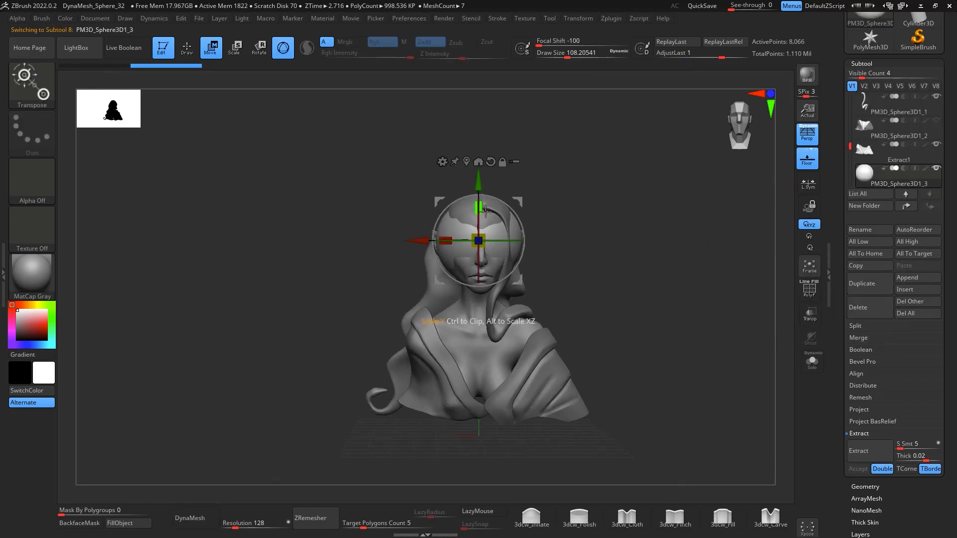
pyautogui.moveTo(478, 240); pyautogui.dragTo(399, 238)
pyautogui.moveTo(398, 206); pyautogui.dragTo(406, 109)
pyautogui.moveTo(399, 239); pyautogui.dragTo(394, 272)
pyautogui.moveTo(367, 239); pyautogui.dragTo(408, 255)
pyautogui.moveTo(400, 205); pyautogui.dragTo(444, 275)
pyautogui.keyDown('ctrl'); pyautogui.moveTo(580, 209); pyautogui.dragTo(593, 279, button='right'); pyautogui.keyUp('ctrl')
pyautogui.moveTo(640, 235)
pyautogui.keyDown('alt'); pyautogui.mouseDown(button='right')
pyautogui.moveTo(627, 296)
pyautogui.moveTo(635, 231)
pyautogui.mouseUp(button='right'); pyautogui.keyUp('alt')
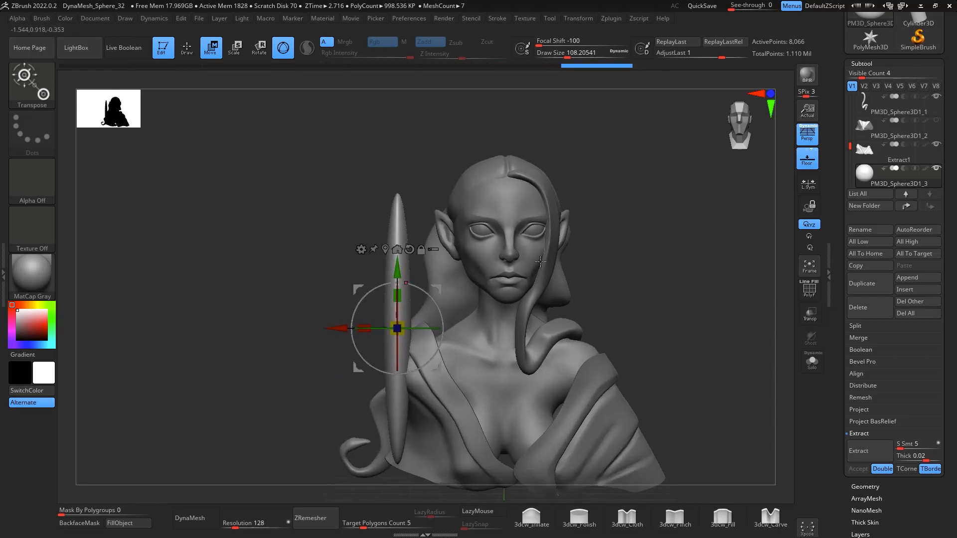
pyautogui.keyDown('shift'); pyautogui.moveTo(541, 262); pyautogui.dragTo(676, 263, button='right'); pyautogui.keyUp('shift')
pyautogui.moveTo(430, 328); pyautogui.dragTo(413, 327)
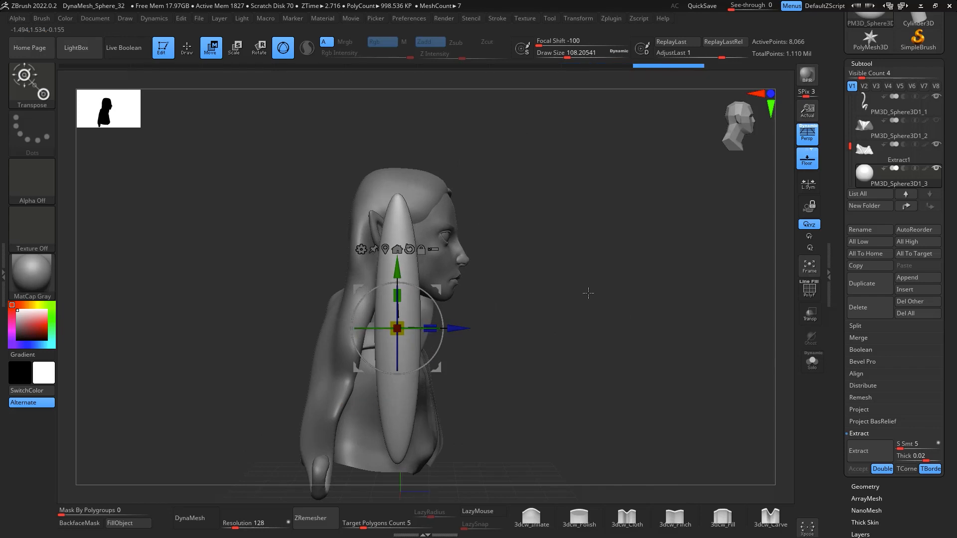
# Apply a Bend Curve deformer to the strand and bend its upper end over the forehead to the hair parting
pyautogui.keyDown('shift'); pyautogui.moveTo(588, 293); pyautogui.dragTo(608, 236, button='right'); pyautogui.keyUp('shift')
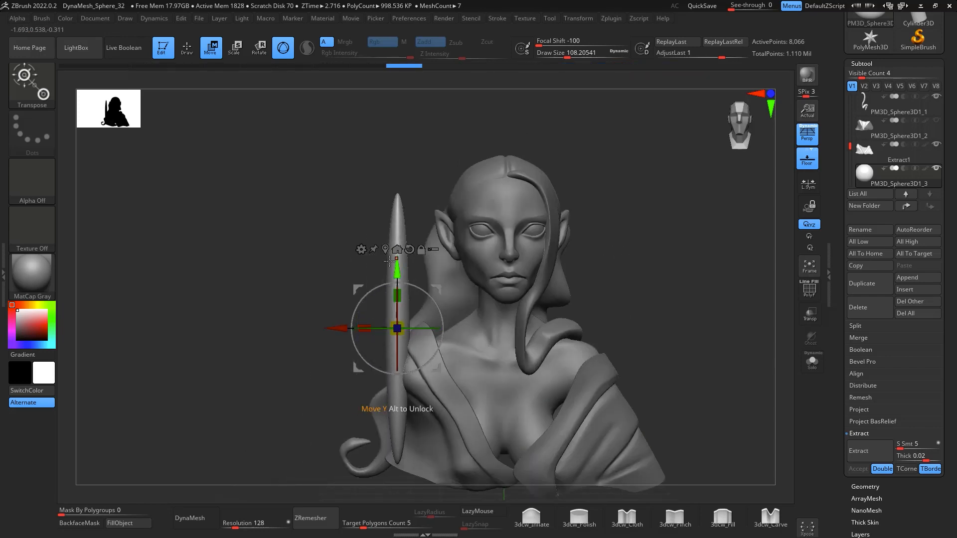
pyautogui.click(360, 249)
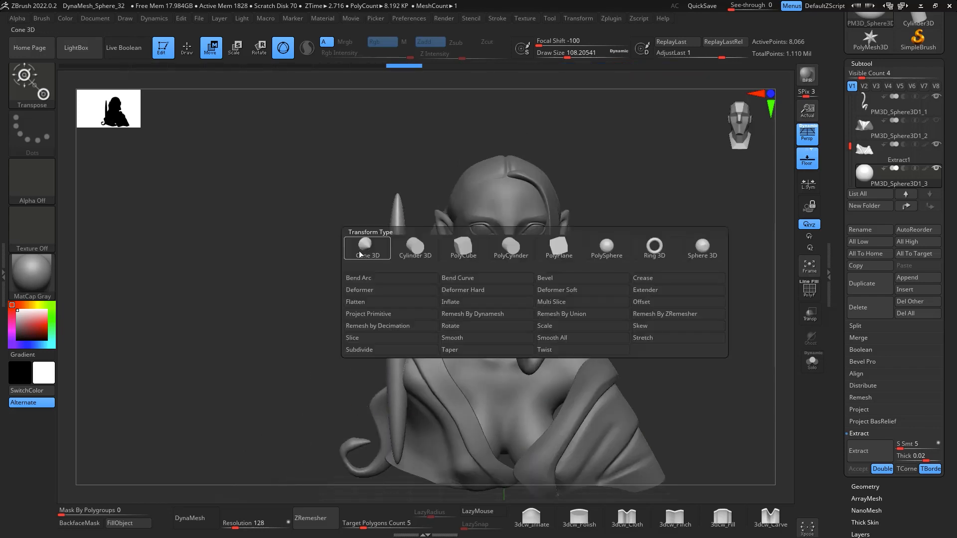
pyautogui.click(361, 249)
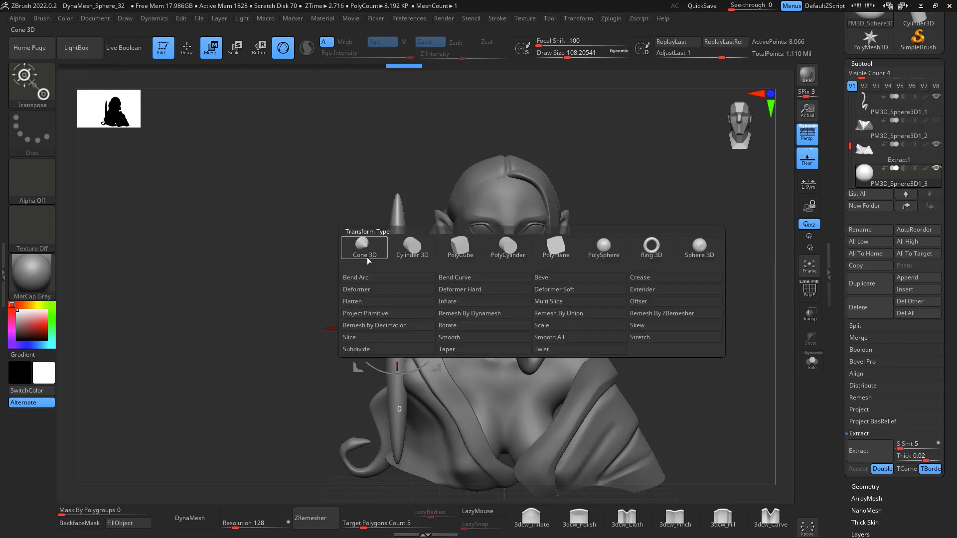
pyautogui.click(487, 290)
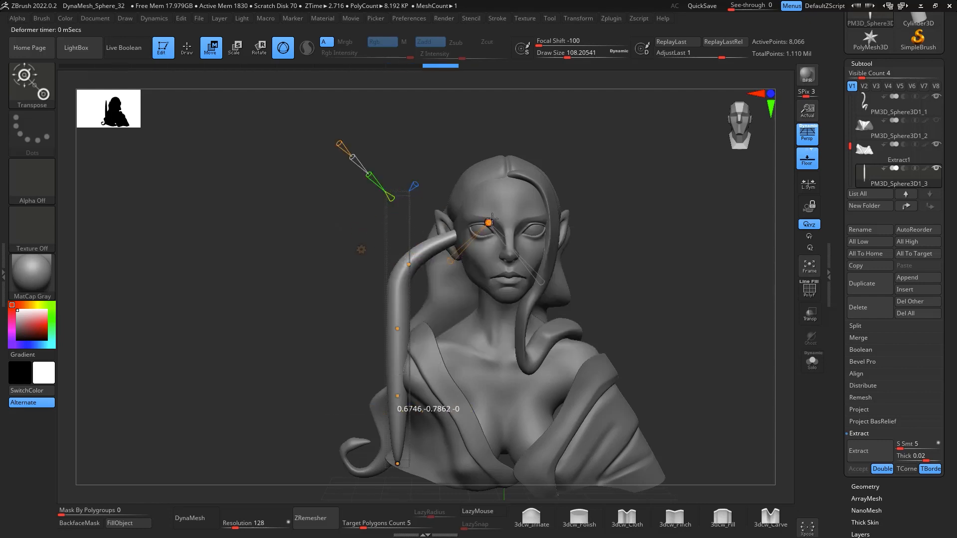
pyautogui.moveTo(492, 219); pyautogui.dragTo(523, 164)
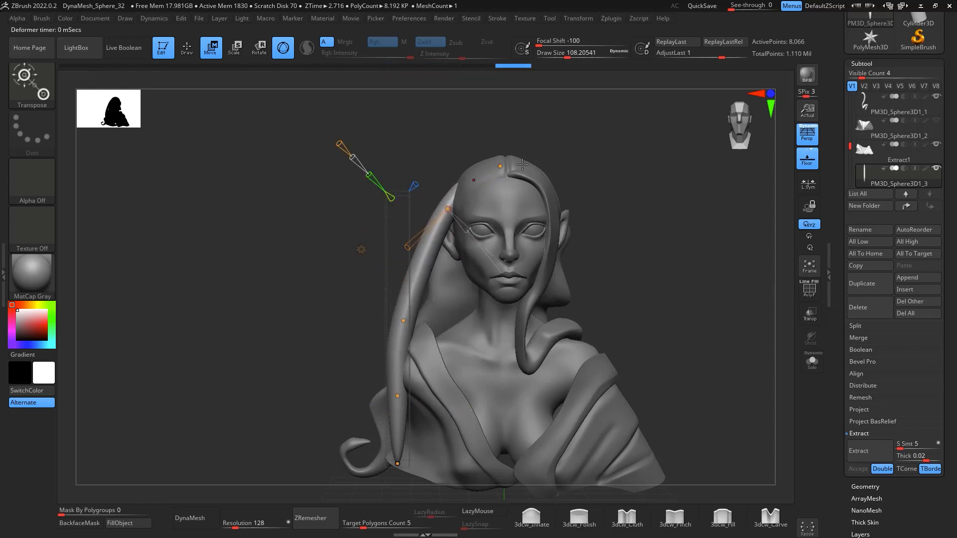
pyautogui.moveTo(598, 172); pyautogui.dragTo(643, 259)
pyautogui.moveTo(528, 194); pyautogui.dragTo(553, 242)
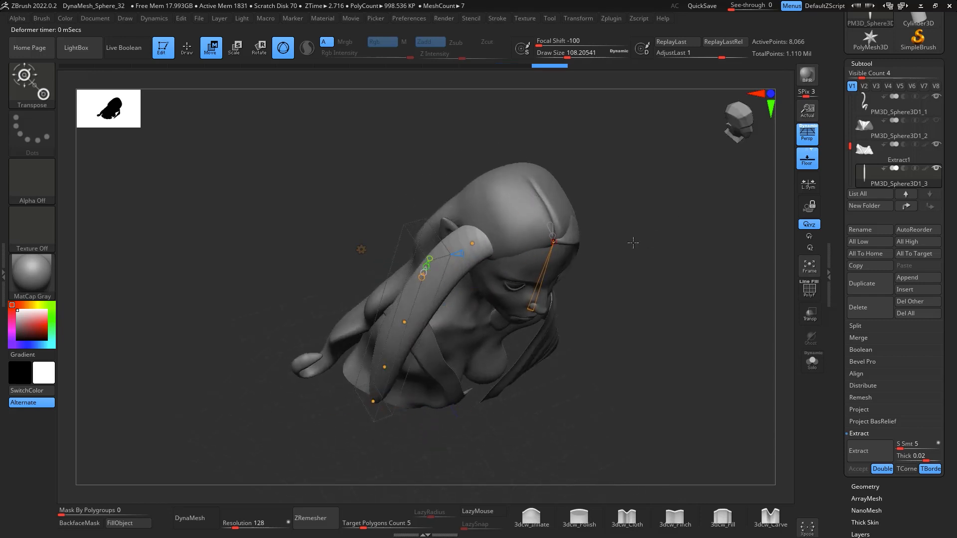
pyautogui.keyDown('shift'); pyautogui.moveTo(633, 243); pyautogui.dragTo(657, 189); pyautogui.keyUp('shift')
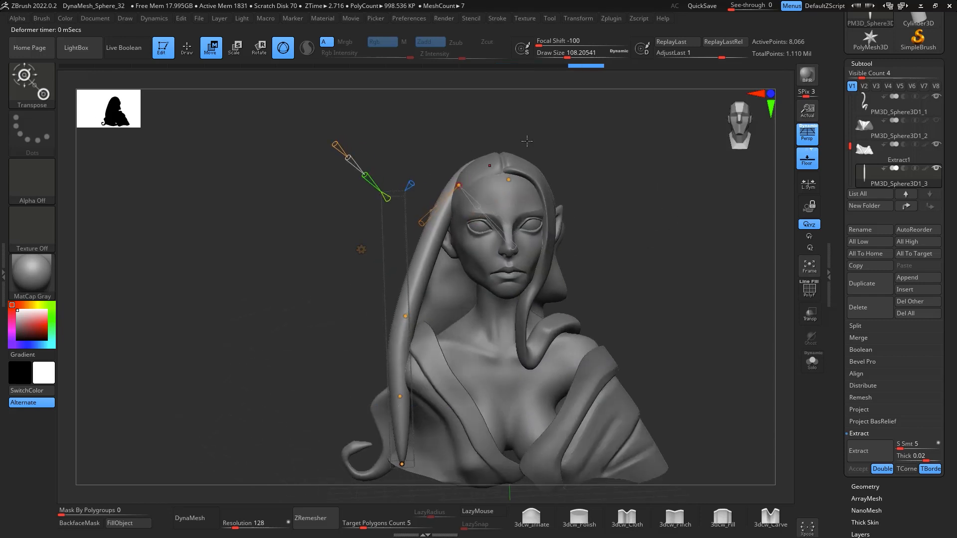
# Move the strand's middle and lower curve points so it falls beside the face to the shoulder with its end across the upper chest
pyautogui.moveTo(527, 141); pyautogui.dragTo(602, 235)
pyautogui.moveTo(473, 294); pyautogui.dragTo(482, 324)
pyautogui.moveTo(637, 286); pyautogui.dragTo(667, 214)
pyautogui.moveTo(390, 282); pyautogui.dragTo(453, 260)
pyautogui.moveTo(388, 374); pyautogui.dragTo(389, 331)
pyautogui.moveTo(382, 456); pyautogui.dragTo(504, 346)
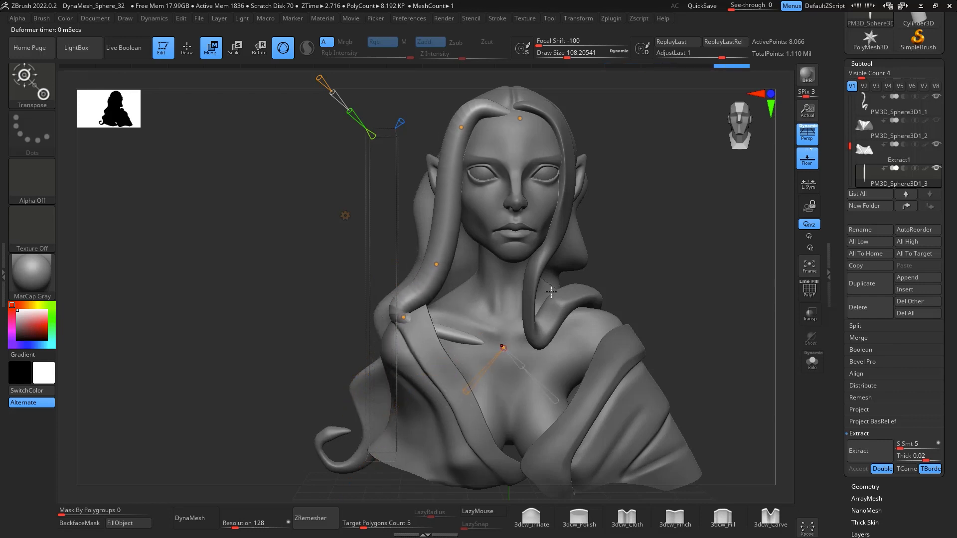
# Adjust the shoulder and end points of the bend curve in depth so the strand's tip lies in front of the shoulder
pyautogui.moveTo(698, 264); pyautogui.dragTo(693, 333)
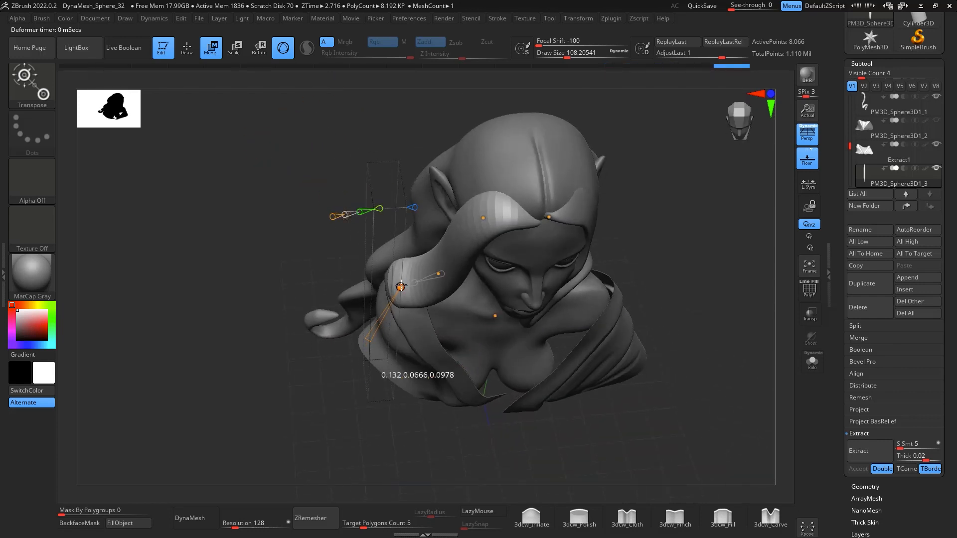
pyautogui.moveTo(645, 259); pyautogui.dragTo(582, 301)
pyautogui.moveTo(488, 338); pyautogui.dragTo(449, 373)
pyautogui.moveTo(678, 215); pyautogui.dragTo(717, 155)
pyautogui.moveTo(454, 355); pyautogui.dragTo(500, 323)
pyautogui.moveTo(679, 210); pyautogui.dragTo(706, 315)
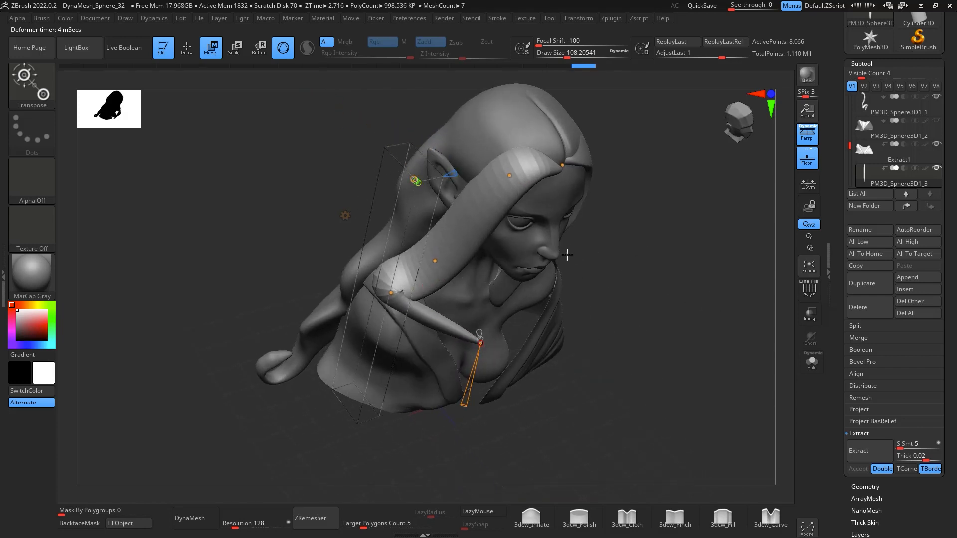
# Refine the curve points at the neck and shoulder so the strand rests on the shoulder and turns toward the chest
pyautogui.click(435, 261)
pyautogui.keyDown('shift'); pyautogui.moveTo(678, 251); pyautogui.dragTo(638, 195); pyautogui.keyUp('shift')
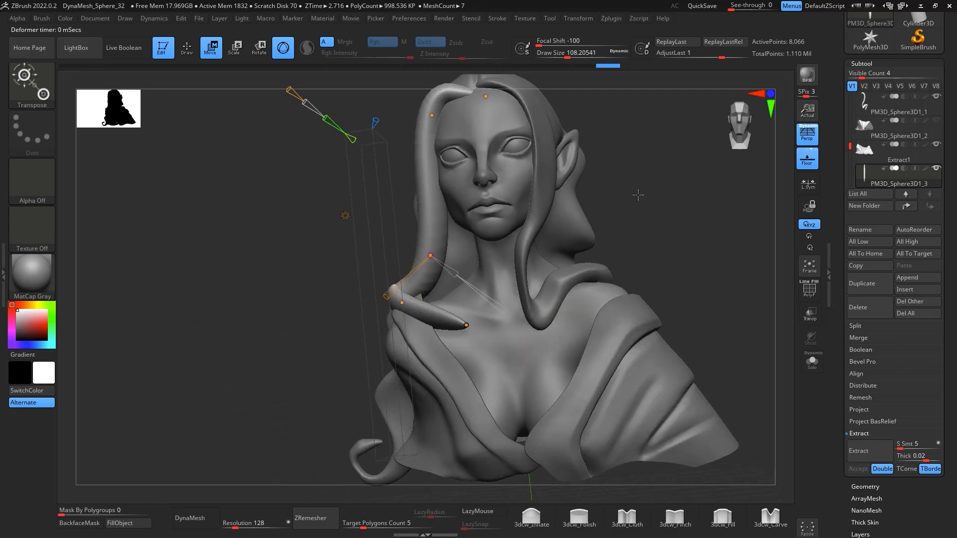
pyautogui.moveTo(458, 276); pyautogui.dragTo(447, 267)
pyautogui.moveTo(655, 235); pyautogui.dragTo(760, 236)
pyautogui.moveTo(396, 293); pyautogui.dragTo(380, 269)
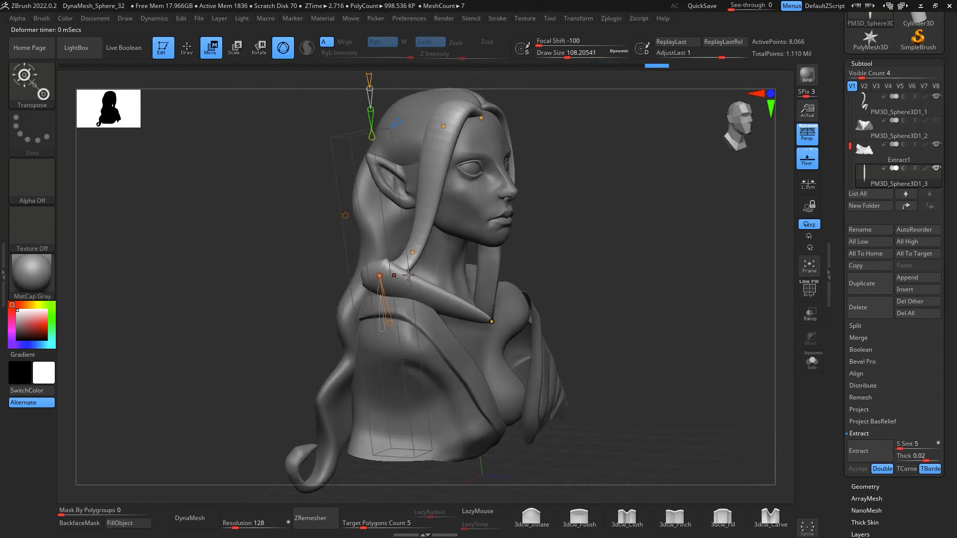
pyautogui.moveTo(635, 268); pyautogui.dragTo(550, 252)
pyautogui.moveTo(425, 255); pyautogui.dragTo(429, 243)
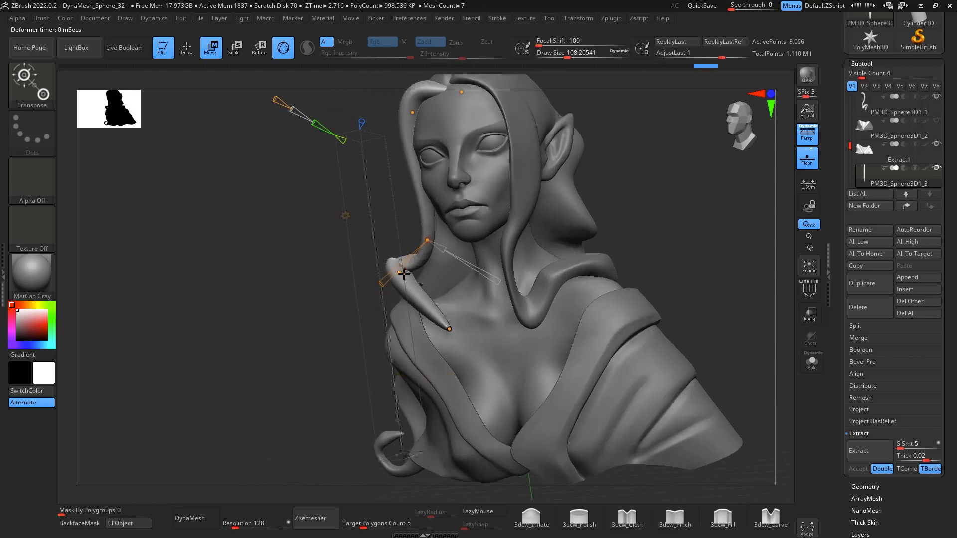
pyautogui.moveTo(398, 274); pyautogui.dragTo(409, 294)
pyautogui.moveTo(665, 245); pyautogui.dragTo(767, 263)
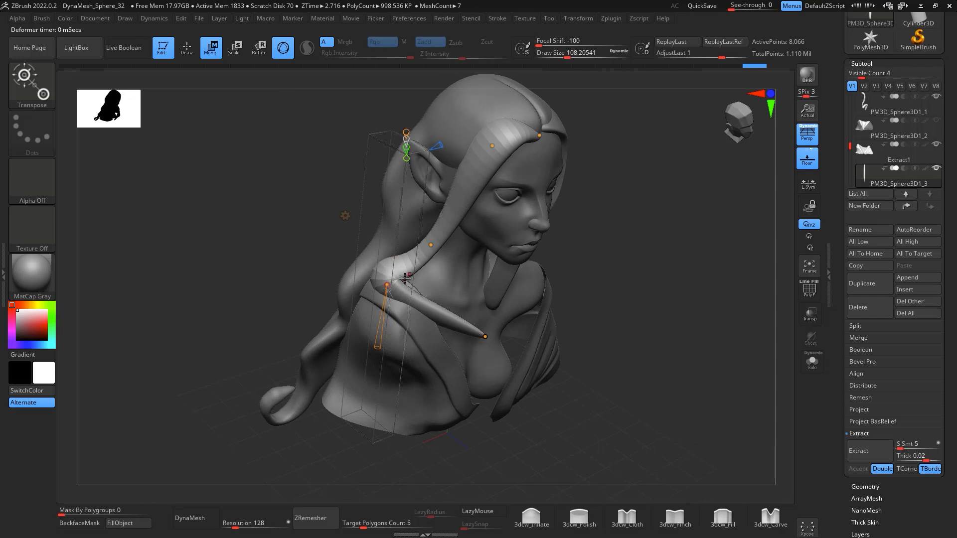
pyautogui.moveTo(660, 266); pyautogui.dragTo(656, 224)
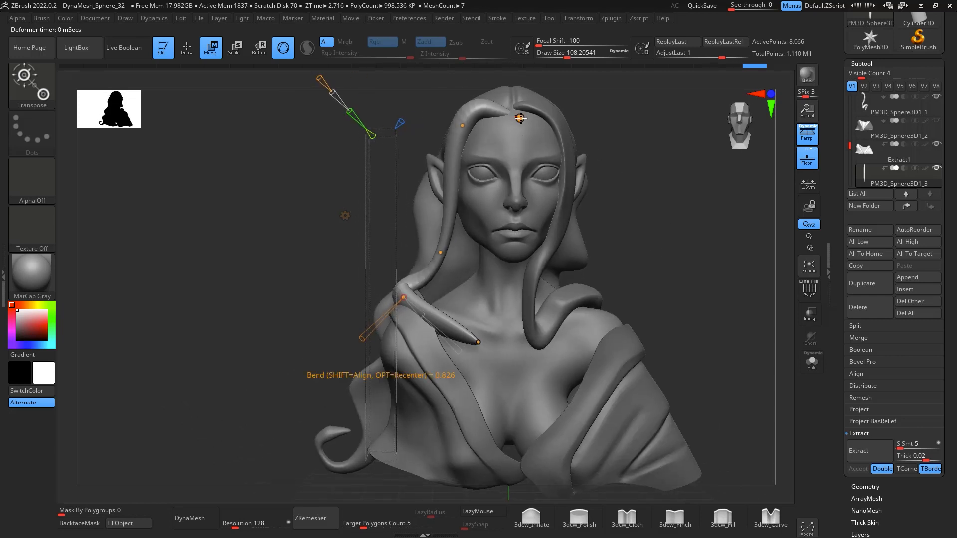
# Raise the strand's top curve point toward the parting and accept the Bend Curve deformation
pyautogui.moveTo(520, 117)
pyautogui.mouseDown()
pyautogui.moveTo(453, 94)
pyautogui.moveTo(446, 135)
pyautogui.moveTo(515, 105)
pyautogui.mouseUp()
pyautogui.moveTo(714, 243); pyautogui.dragTo(661, 249)
pyautogui.click(318, 205)
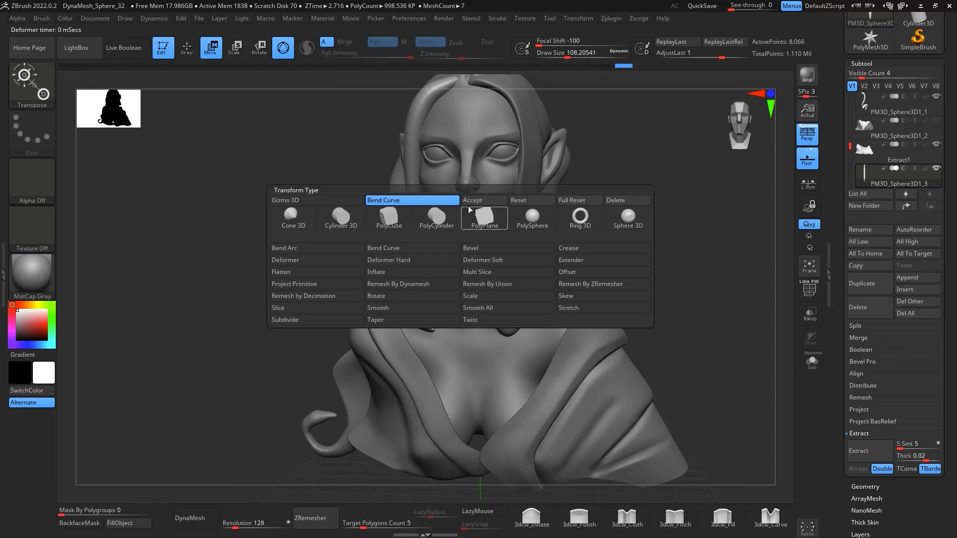
pyautogui.click(483, 201)
pyautogui.moveTo(676, 230); pyautogui.dragTo(681, 270)
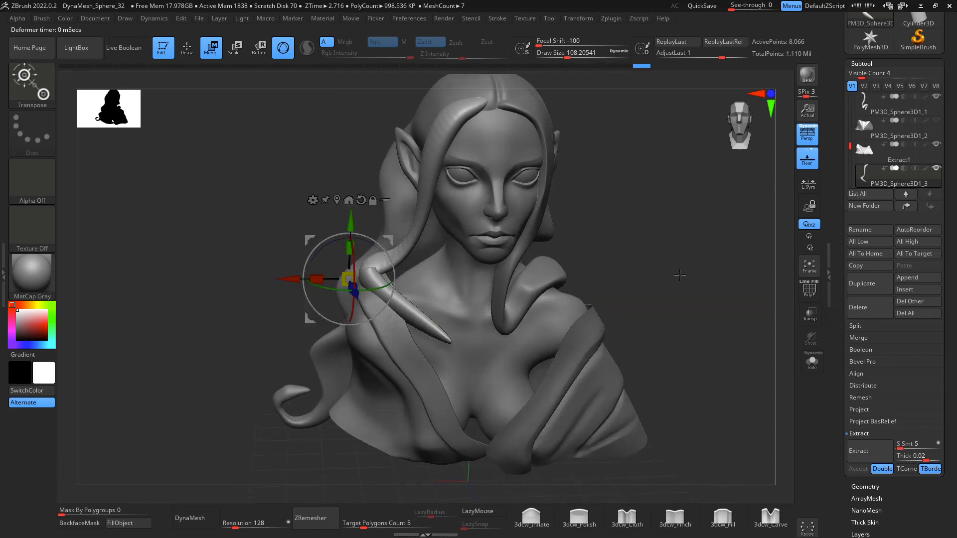
# Soften the strand's bend at the shoulder with Move at draw size about 351 and smoothing, and DynaMesh it at resolution 128
pyautogui.press('q')
pyautogui.press('space')
pyautogui.moveTo(419, 277)
pyautogui.mouseDown()
pyautogui.moveTo(442, 277)
pyautogui.moveTo(376, 273)
pyautogui.mouseUp()
pyautogui.moveTo(662, 214)
pyautogui.mouseDown()
pyautogui.moveTo(673, 205)
pyautogui.moveTo(693, 254)
pyautogui.mouseUp()
pyautogui.moveTo(395, 272)
pyautogui.keyDown('shift'); pyautogui.mouseDown()
pyautogui.moveTo(393, 259)
pyautogui.moveTo(424, 239)
pyautogui.moveTo(391, 263)
pyautogui.mouseUp(); pyautogui.keyUp('shift')
pyautogui.moveTo(647, 278)
pyautogui.mouseDown()
pyautogui.moveTo(664, 306)
pyautogui.moveTo(655, 220)
pyautogui.mouseUp()
pyautogui.click(195, 519)
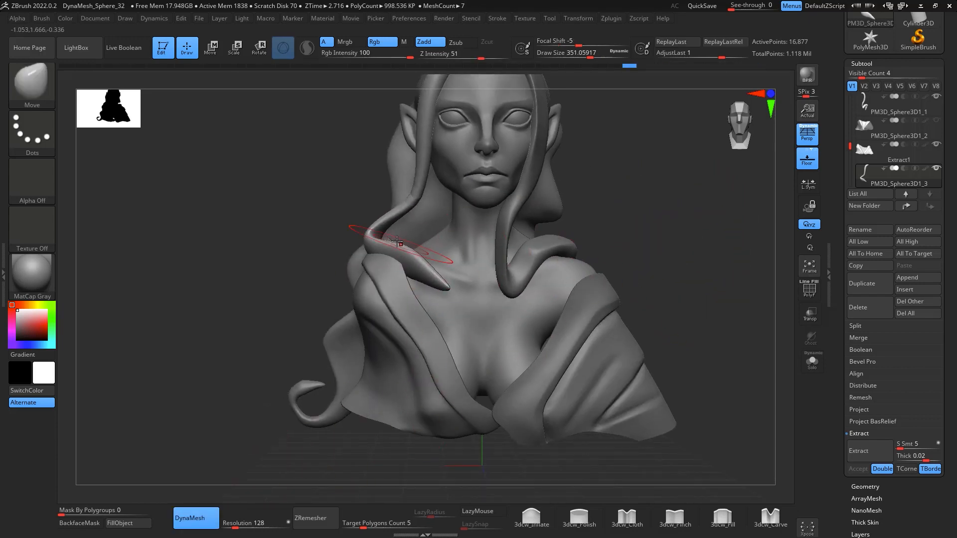
pyautogui.press('shift')
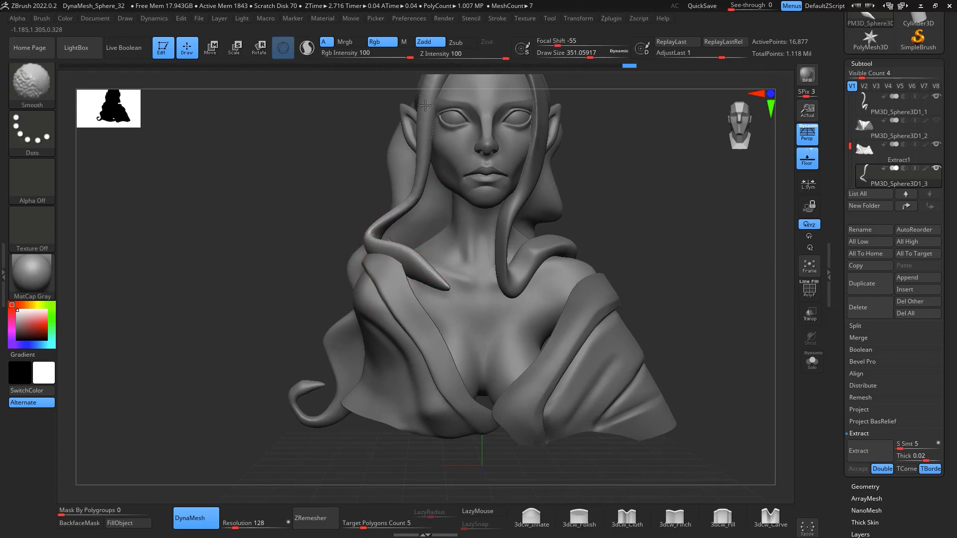
# Fit the strand's upper part along the hairline with Move at draw size about 460 and smooth it lightly
pyautogui.moveTo(636, 174)
pyautogui.keyDown('alt'); pyautogui.mouseDown()
pyautogui.moveTo(662, 207)
pyautogui.moveTo(691, 297)
pyautogui.mouseUp(); pyautogui.keyUp('alt')
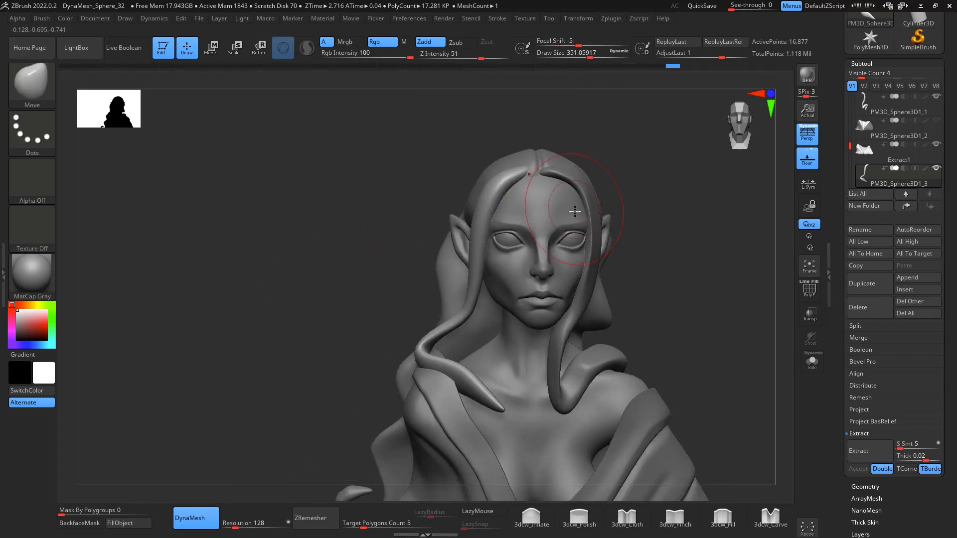
pyautogui.press('b')
pyautogui.press('space')
pyautogui.moveTo(554, 195); pyautogui.dragTo(561, 193)
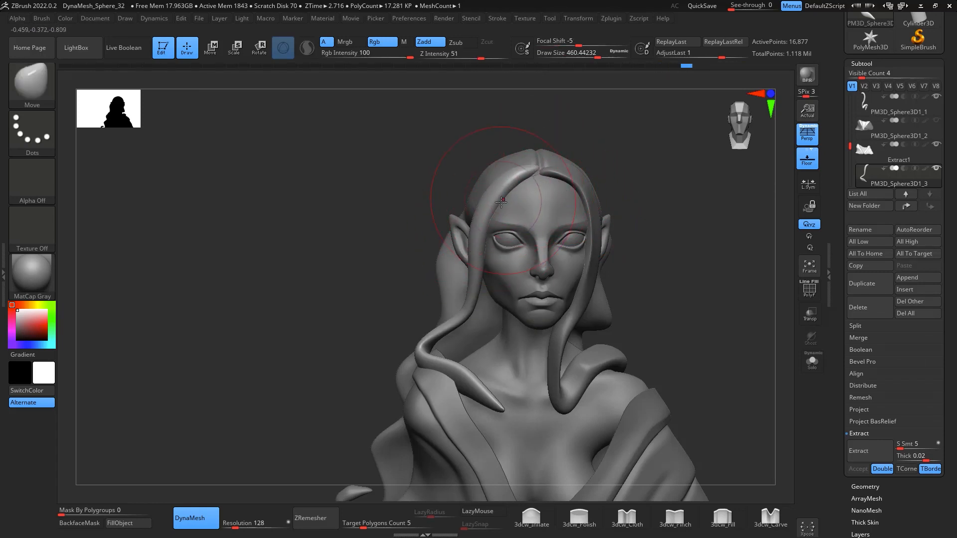
pyautogui.press('shift')
# Reshape the strand's lower part into a wavy curve down over the chest with Move at draw size about 331
pyautogui.keyDown('alt'); pyautogui.moveTo(713, 301); pyautogui.dragTo(703, 229); pyautogui.keyUp('alt')
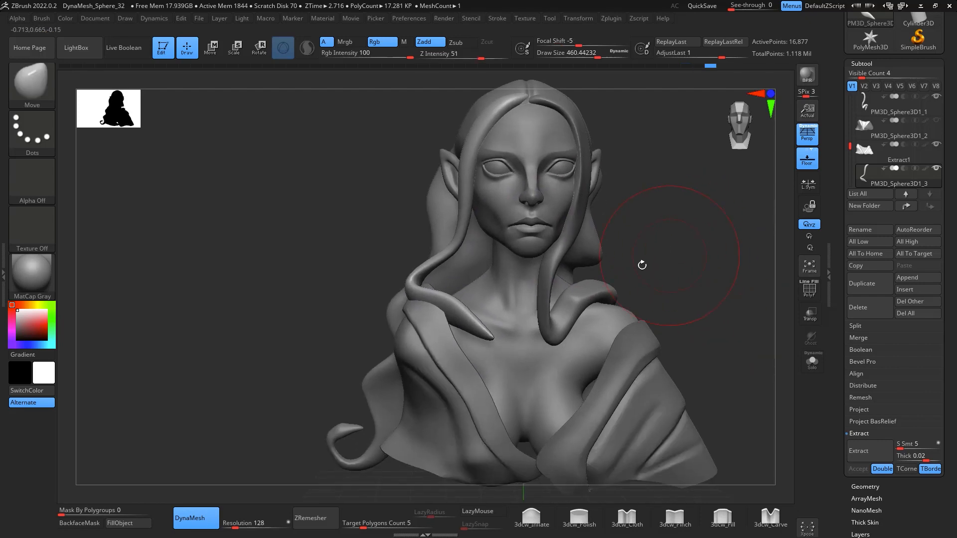
pyautogui.press('space')
pyautogui.moveTo(476, 318); pyautogui.dragTo(468, 317)
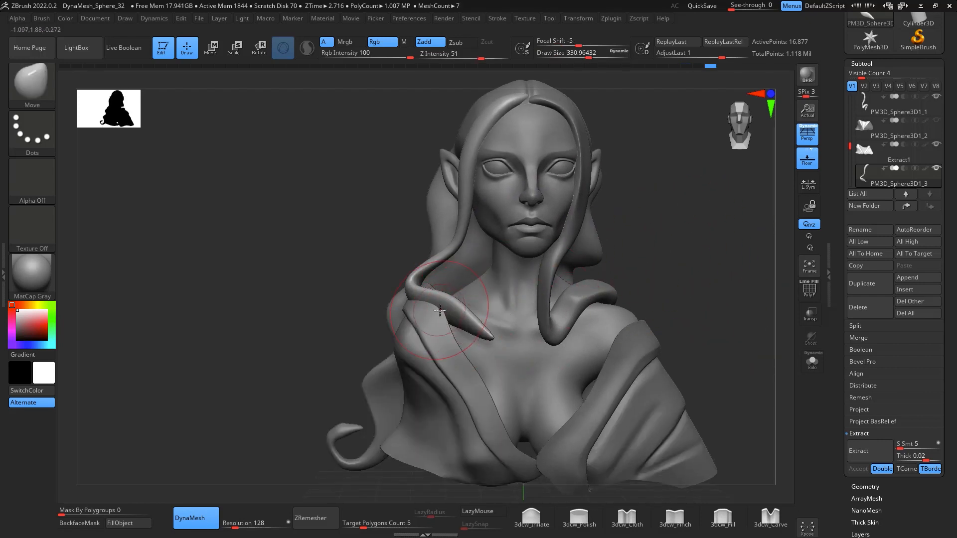
pyautogui.moveTo(426, 289); pyautogui.dragTo(417, 306)
pyautogui.moveTo(441, 262); pyautogui.dragTo(437, 259)
pyautogui.moveTo(440, 315)
pyautogui.mouseDown()
pyautogui.moveTo(433, 305)
pyautogui.moveTo(468, 348)
pyautogui.mouseUp()
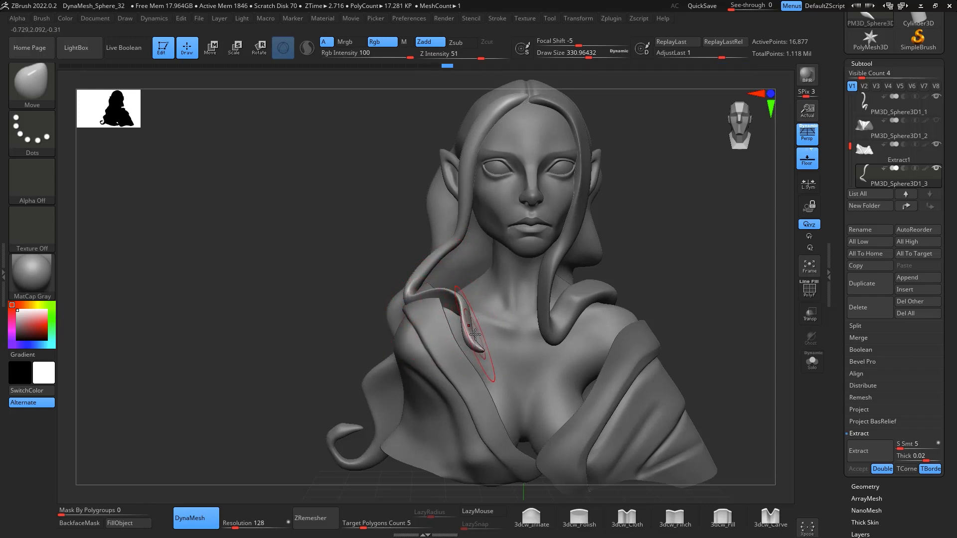
# Extend the strand's tip down along the robe's edge with Move at draw size about 172 and smooth it lightly
pyautogui.moveTo(454, 312); pyautogui.dragTo(462, 300)
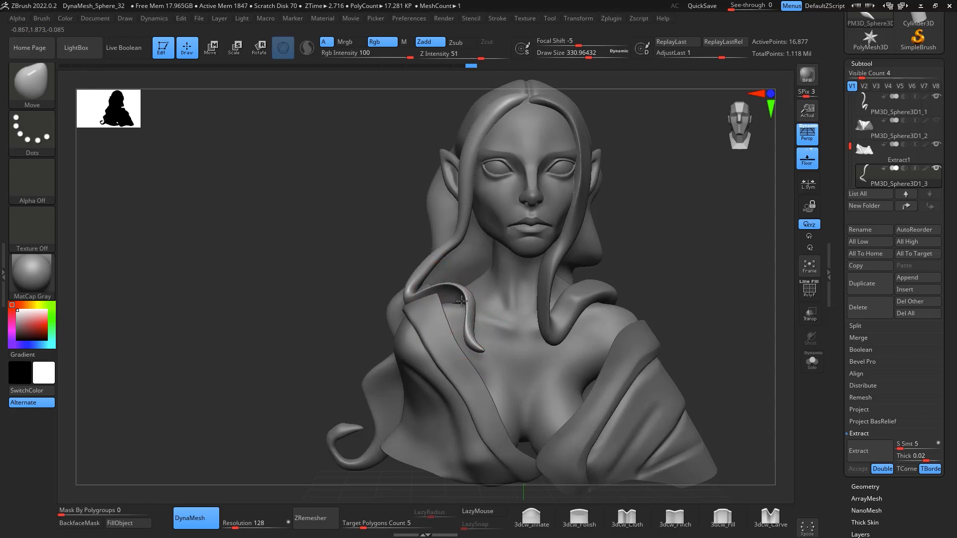
pyautogui.press('space')
pyautogui.moveTo(478, 346)
pyautogui.mouseDown()
pyautogui.moveTo(463, 348)
pyautogui.moveTo(471, 370)
pyautogui.moveTo(476, 346)
pyautogui.mouseUp()
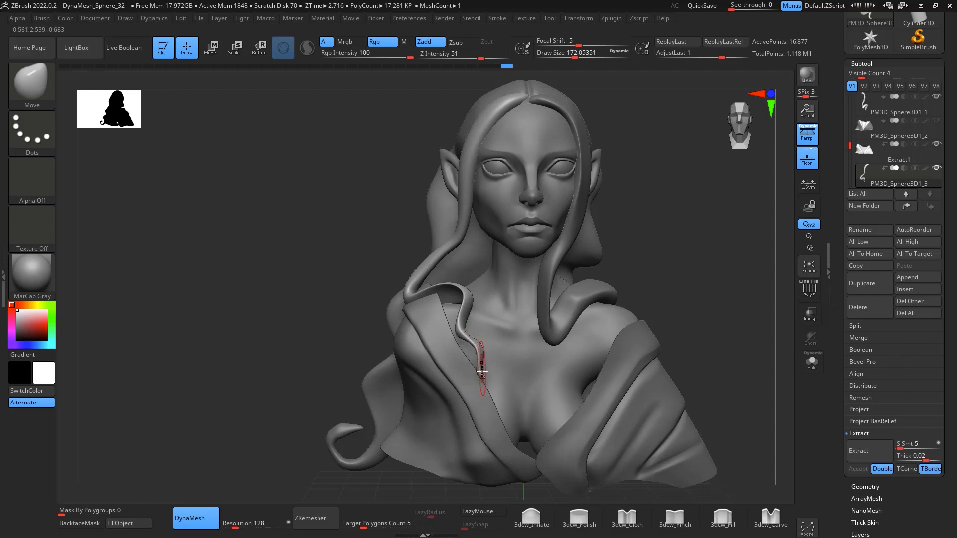
pyautogui.moveTo(722, 291)
pyautogui.mouseDown()
pyautogui.moveTo(695, 310)
pyautogui.moveTo(702, 299)
pyautogui.mouseUp()
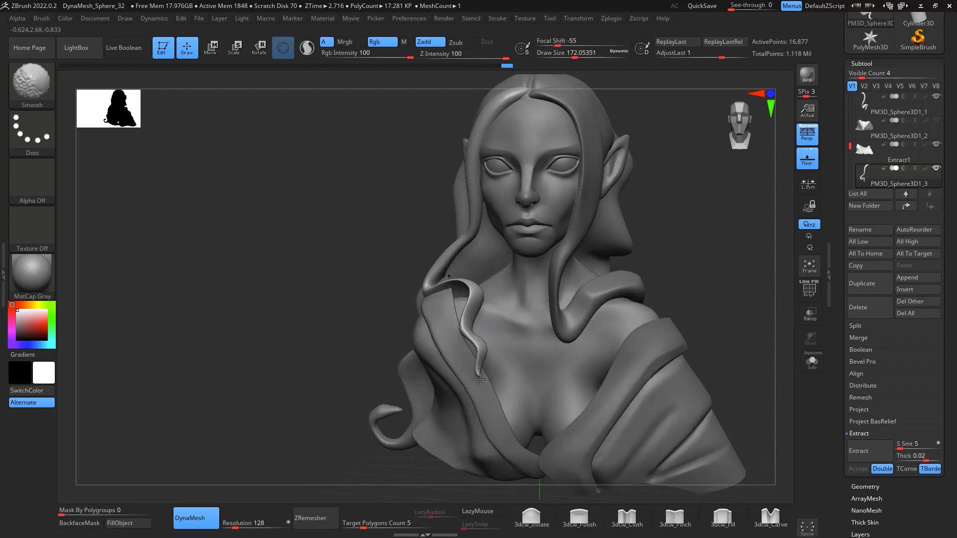
pyautogui.keyDown('shift'); pyautogui.moveTo(472, 381); pyautogui.dragTo(479, 356); pyautogui.keyUp('shift')
# Refine the strand's waves over the collarbone and chest from several angles with Move at draw size about 172, with light smoothing
pyautogui.moveTo(697, 283); pyautogui.dragTo(735, 285)
pyautogui.moveTo(492, 381); pyautogui.dragTo(503, 386)
pyautogui.moveTo(465, 330)
pyautogui.mouseDown()
pyautogui.moveTo(455, 333)
pyautogui.moveTo(458, 300)
pyautogui.moveTo(451, 319)
pyautogui.mouseUp()
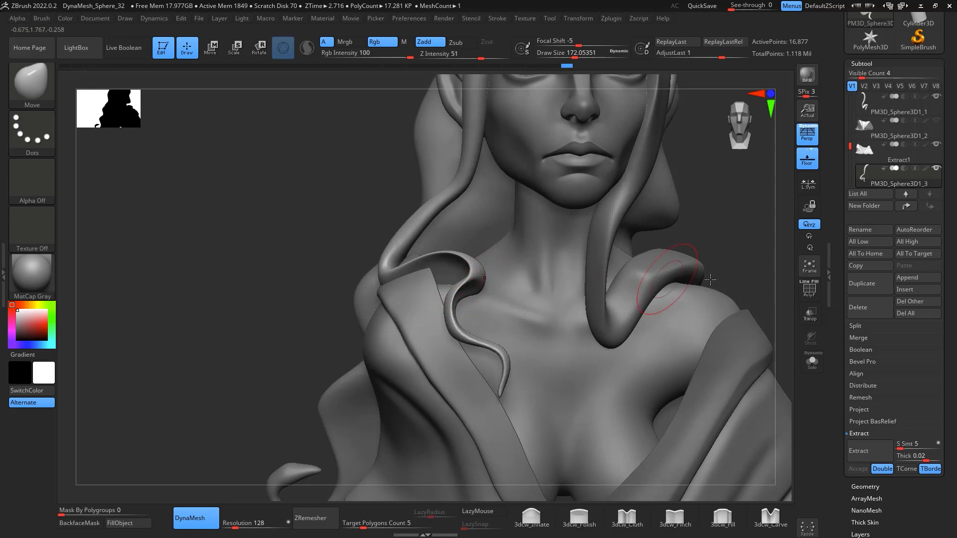
pyautogui.moveTo(719, 270); pyautogui.dragTo(722, 281)
pyautogui.moveTo(464, 289); pyautogui.dragTo(470, 285)
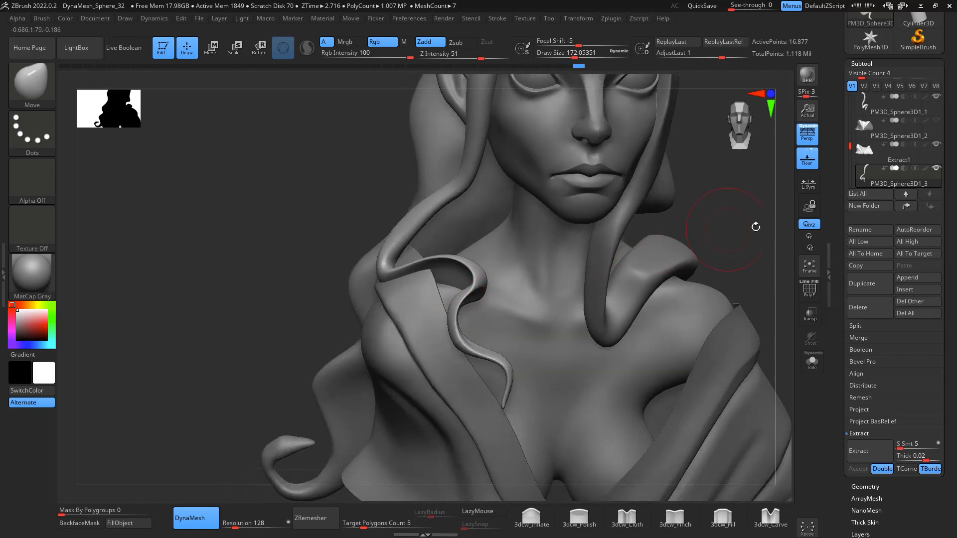
pyautogui.moveTo(755, 227); pyautogui.dragTo(753, 259)
pyautogui.moveTo(451, 325); pyautogui.dragTo(453, 319)
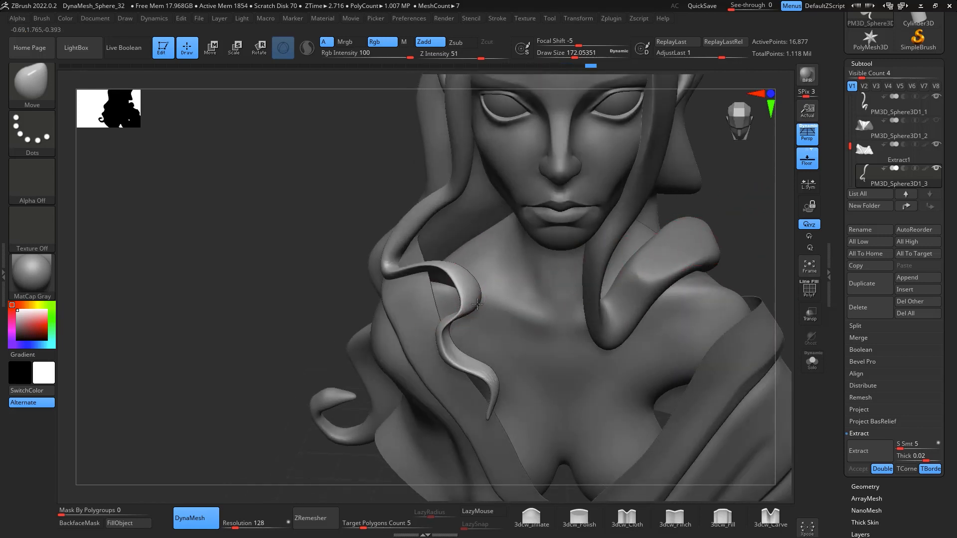
pyautogui.moveTo(451, 276); pyautogui.dragTo(451, 265)
pyautogui.moveTo(487, 299); pyautogui.dragTo(450, 322)
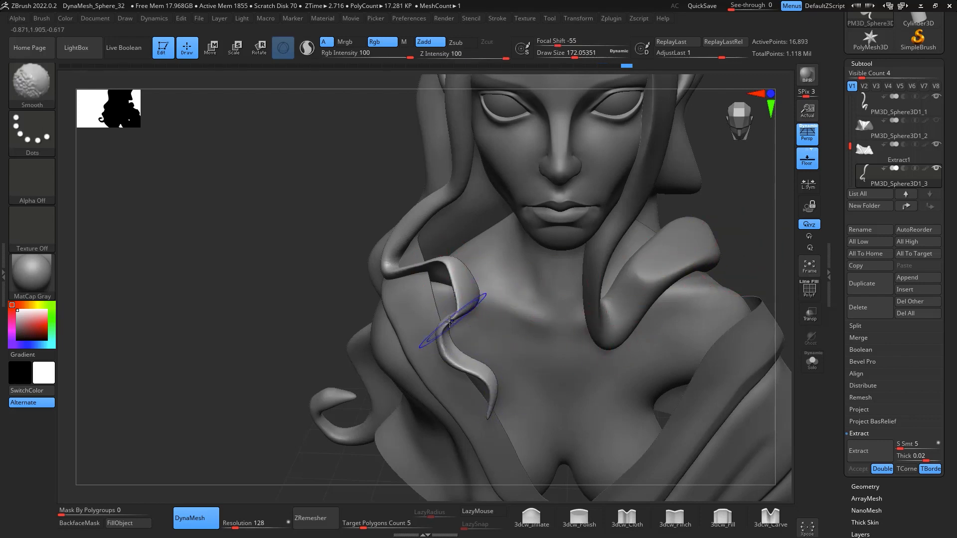
# Lift the strand's bend at the shoulder in side view with Move at draw size about 393
pyautogui.moveTo(726, 203)
pyautogui.mouseDown()
pyautogui.moveTo(779, 253)
pyautogui.moveTo(737, 240)
pyautogui.mouseUp()
pyautogui.keyDown('shift'); pyautogui.moveTo(678, 253); pyautogui.dragTo(718, 269); pyautogui.keyUp('shift')
pyautogui.press('space')
pyautogui.moveTo(637, 285); pyautogui.dragTo(654, 285)
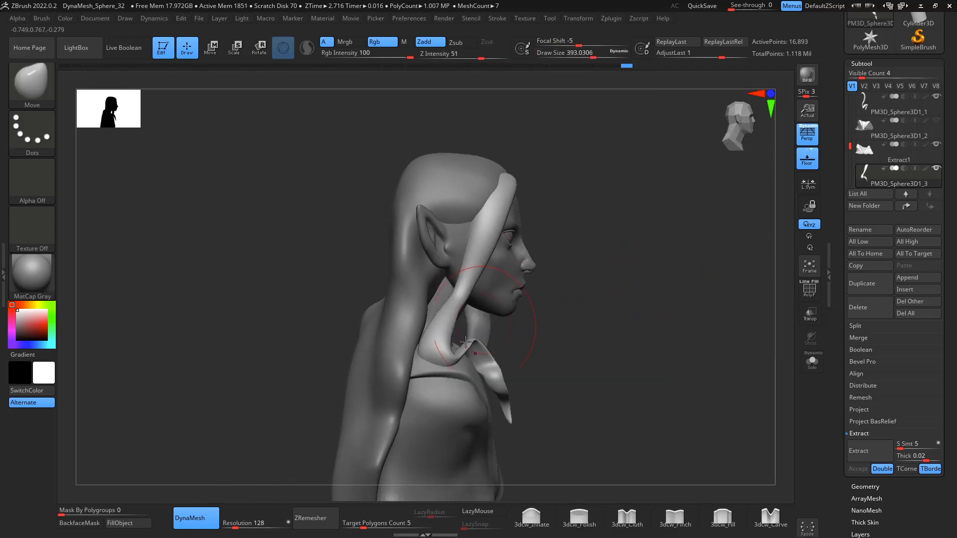
pyautogui.moveTo(439, 357); pyautogui.dragTo(431, 344)
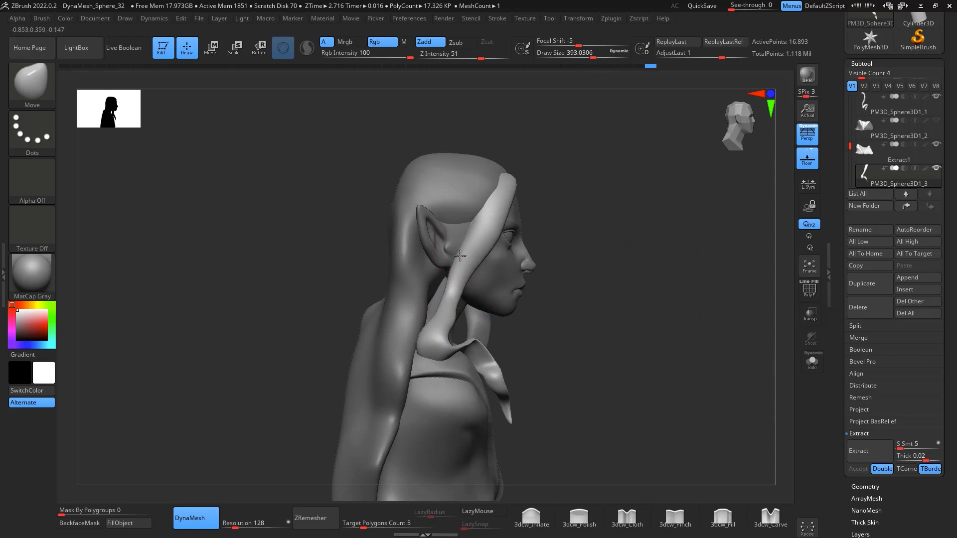
# Try reshaping the strand's section beside the cheek in side view, and undo the strokes
pyautogui.keyDown('shift'); pyautogui.moveTo(447, 302); pyautogui.dragTo(445, 309); pyautogui.keyUp('shift')
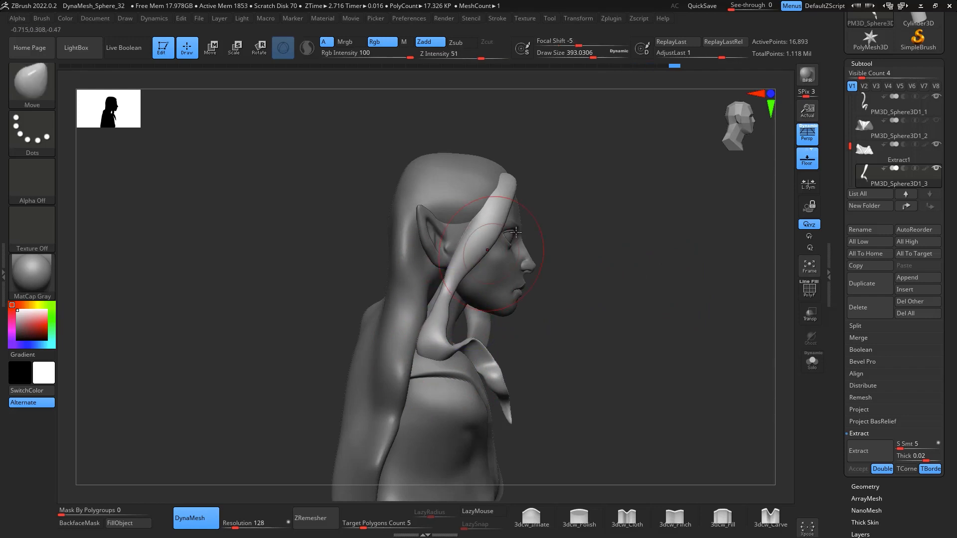
pyautogui.hotkey('ctrl', 'z')
pyautogui.hotkey('ctrl', 'z')
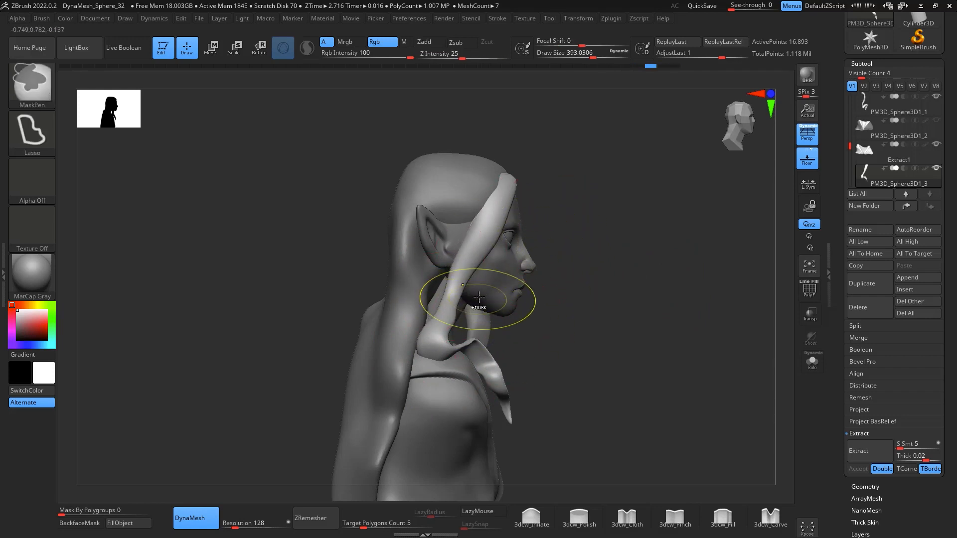
# Bow the strand's upper part back toward the ear and jaw with Move at draw size about 825
pyautogui.press('space')
pyautogui.moveTo(476, 292); pyautogui.dragTo(499, 291)
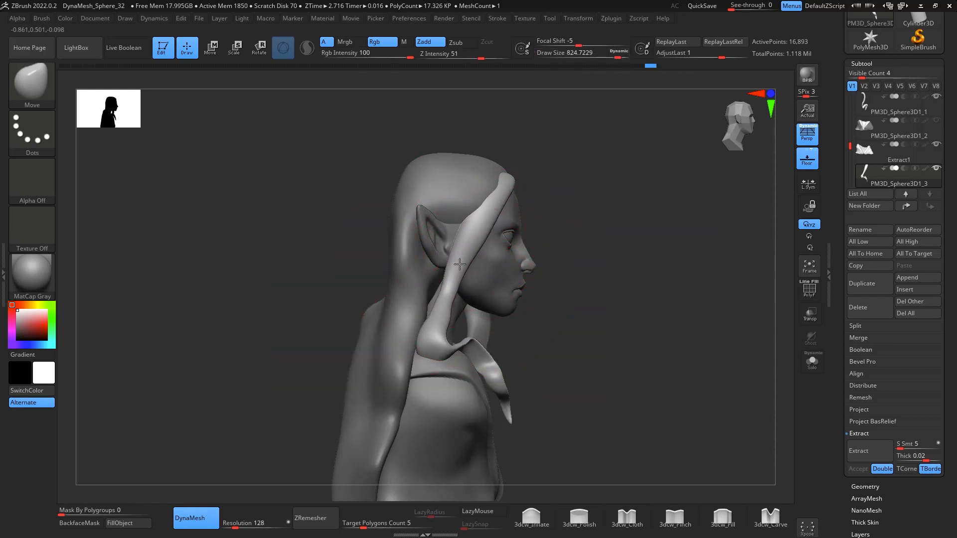
pyautogui.moveTo(460, 264); pyautogui.dragTo(447, 289)
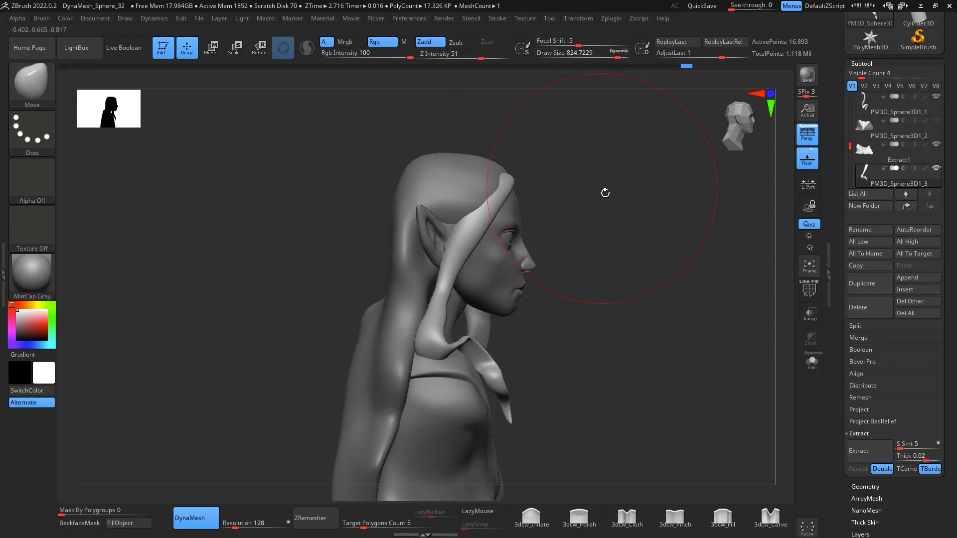
pyautogui.moveTo(605, 193); pyautogui.dragTo(494, 199)
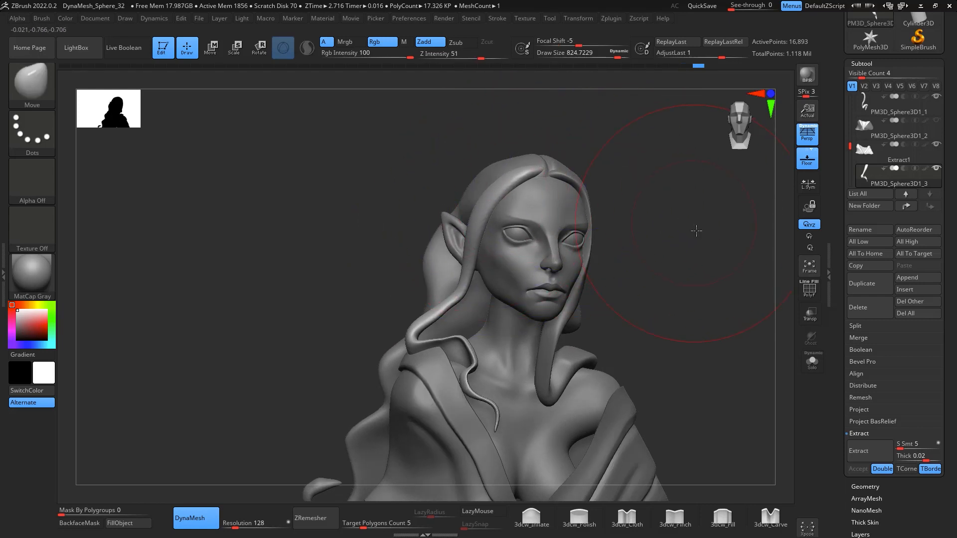
pyautogui.moveTo(696, 231); pyautogui.dragTo(677, 218)
pyautogui.moveTo(478, 217); pyautogui.dragTo(472, 213)
# Adjust the strand's curve over the shoulder from the front with Move at draw size about 351
pyautogui.moveTo(666, 252)
pyautogui.mouseDown()
pyautogui.moveTo(708, 299)
pyautogui.moveTo(664, 265)
pyautogui.moveTo(434, 301)
pyautogui.moveTo(449, 294)
pyautogui.mouseUp()
pyautogui.press('shift')
pyautogui.moveTo(636, 278)
pyautogui.keyDown('alt'); pyautogui.mouseDown()
pyautogui.moveTo(686, 289)
pyautogui.moveTo(677, 243)
pyautogui.moveTo(677, 269)
pyautogui.moveTo(649, 262)
pyautogui.mouseUp(); pyautogui.keyUp('alt')
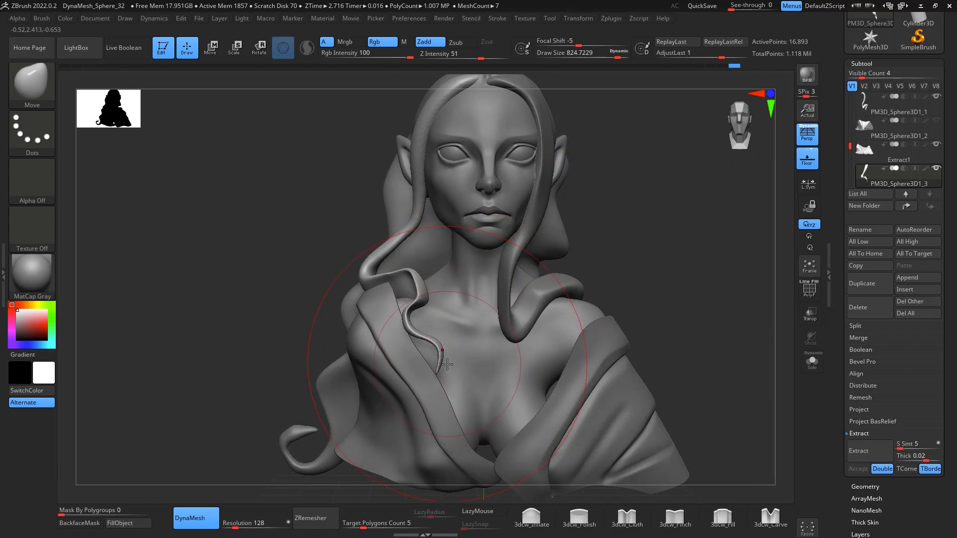
pyautogui.press('space')
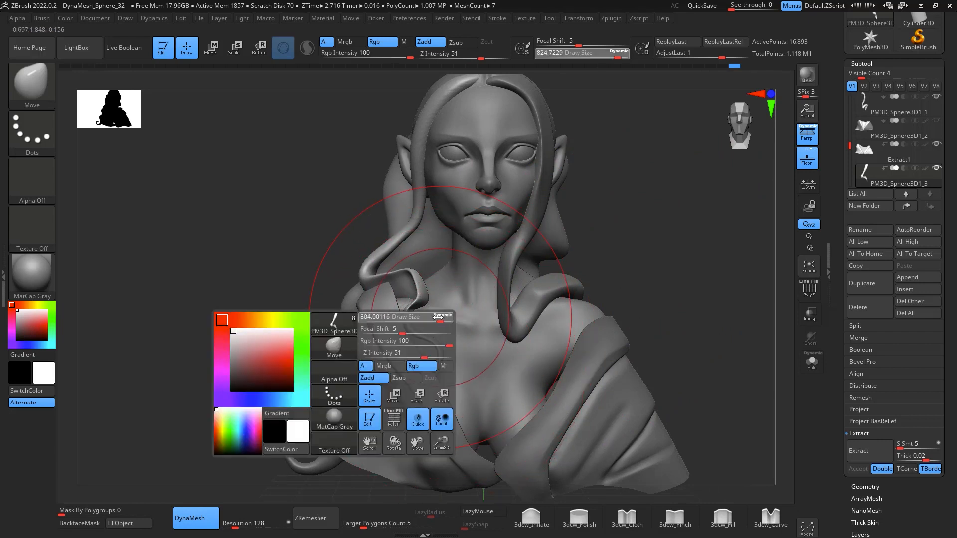
pyautogui.moveTo(433, 316)
pyautogui.mouseDown()
pyautogui.moveTo(412, 316)
pyautogui.moveTo(425, 315)
pyautogui.moveTo(417, 325)
pyautogui.mouseUp()
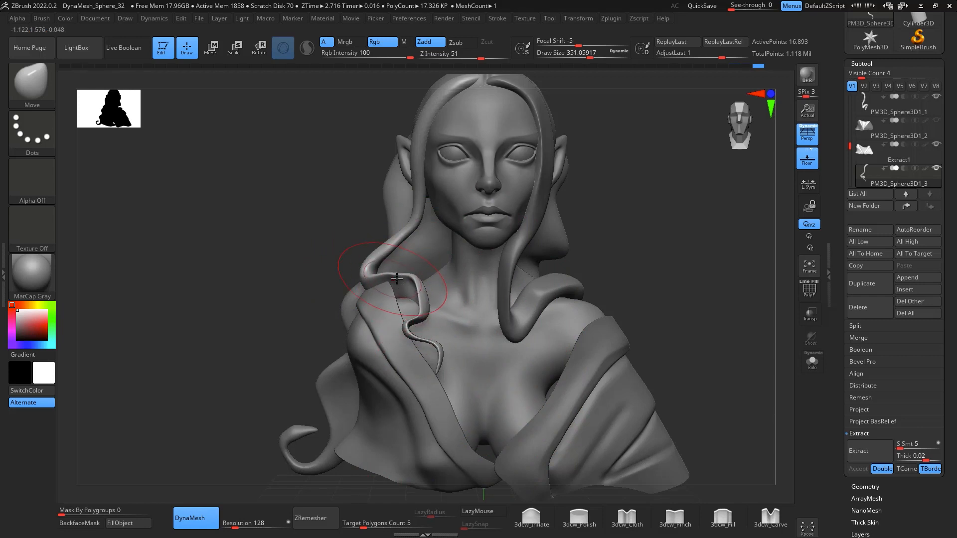
pyautogui.press('shift')
# Fit the strand's top end against the hair parting with Move, working from the front and from above
pyautogui.moveTo(651, 292)
pyautogui.keyDown('alt'); pyautogui.mouseDown()
pyautogui.moveTo(656, 264)
pyautogui.moveTo(699, 288)
pyautogui.mouseUp(); pyautogui.keyUp('alt')
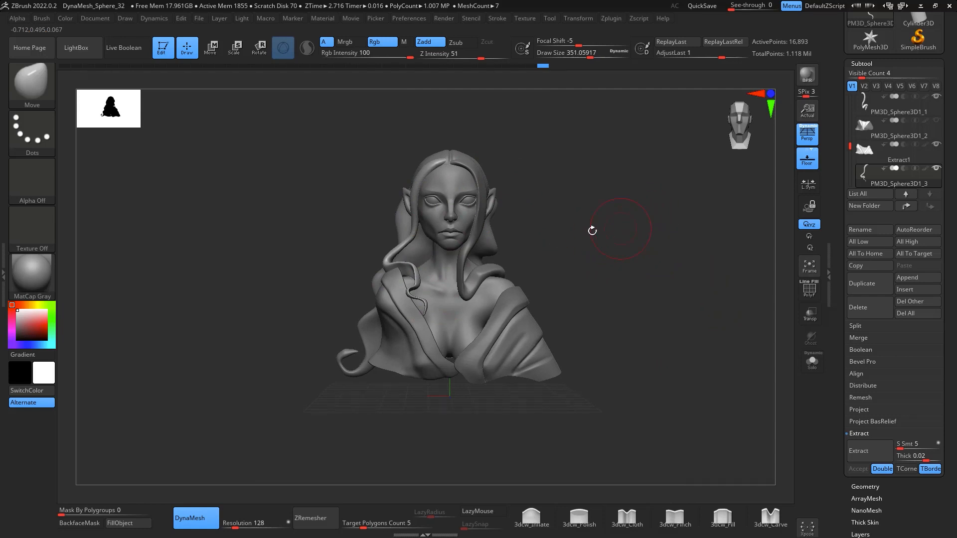
pyautogui.keyDown('alt'); pyautogui.moveTo(536, 196); pyautogui.dragTo(615, 279); pyautogui.keyUp('alt')
pyautogui.moveTo(626, 169)
pyautogui.keyDown('alt'); pyautogui.mouseDown()
pyautogui.moveTo(668, 312)
pyautogui.moveTo(650, 349)
pyautogui.mouseUp(); pyautogui.keyUp('alt')
pyautogui.moveTo(485, 236); pyautogui.dragTo(494, 237)
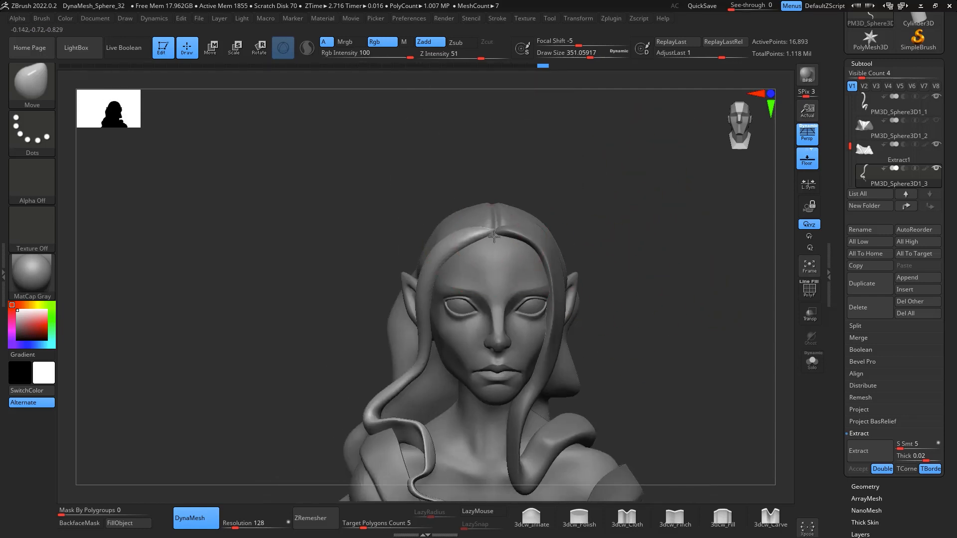
pyautogui.moveTo(636, 190)
pyautogui.mouseDown()
pyautogui.moveTo(643, 304)
pyautogui.moveTo(606, 324)
pyautogui.mouseUp()
pyautogui.moveTo(506, 237); pyautogui.dragTo(498, 230)
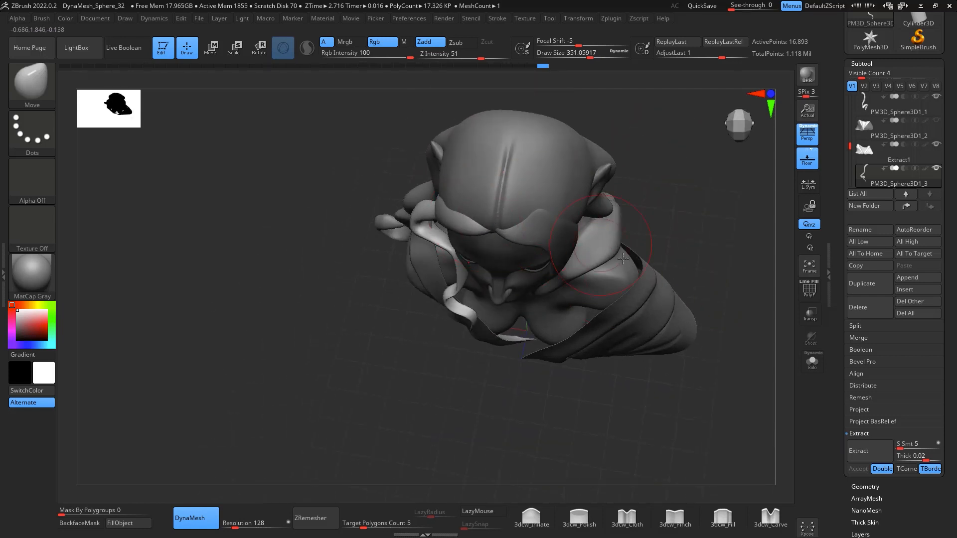
# Return to a front view of the bust and make the head subtool Mezamero_v01 active
pyautogui.moveTo(690, 310)
pyautogui.keyDown('shift'); pyautogui.mouseDown()
pyautogui.moveTo(710, 228)
pyautogui.moveTo(687, 184)
pyautogui.mouseUp(); pyautogui.keyUp('shift')
pyautogui.moveTo(715, 320)
pyautogui.keyDown('alt'); pyautogui.mouseDown()
pyautogui.moveTo(703, 265)
pyautogui.moveTo(705, 289)
pyautogui.moveTo(713, 271)
pyautogui.moveTo(698, 311)
pyautogui.mouseUp(); pyautogui.keyUp('alt')
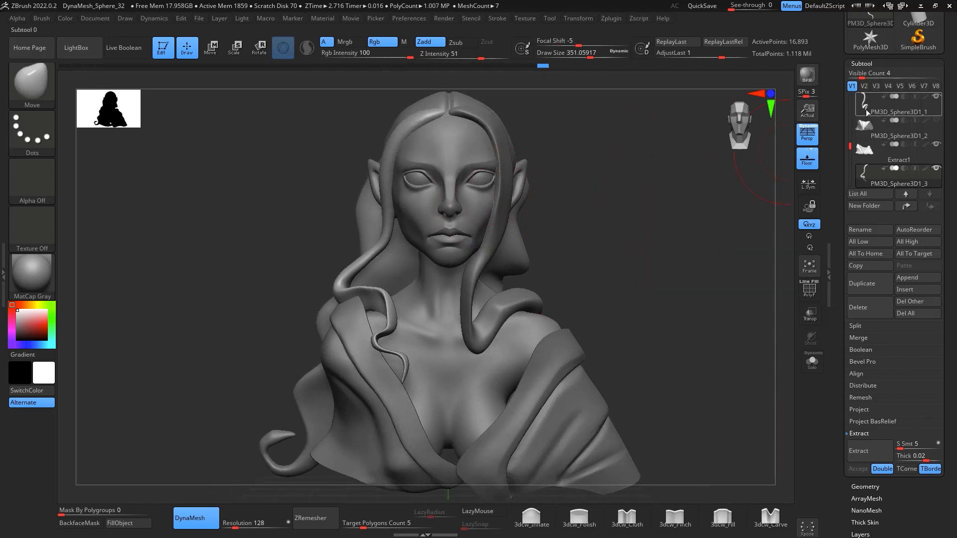
pyautogui.moveTo(856, 146); pyautogui.dragTo(856, 107)
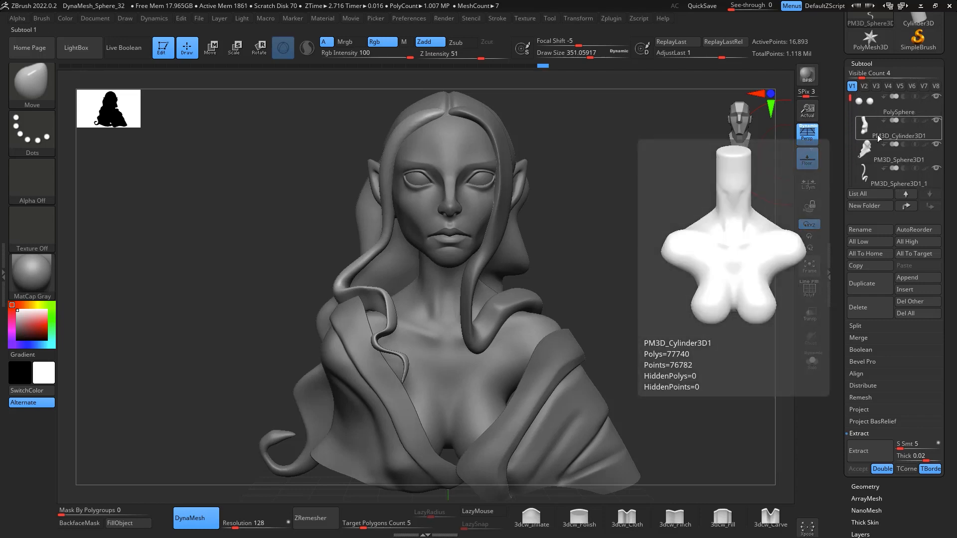
pyautogui.press('n')
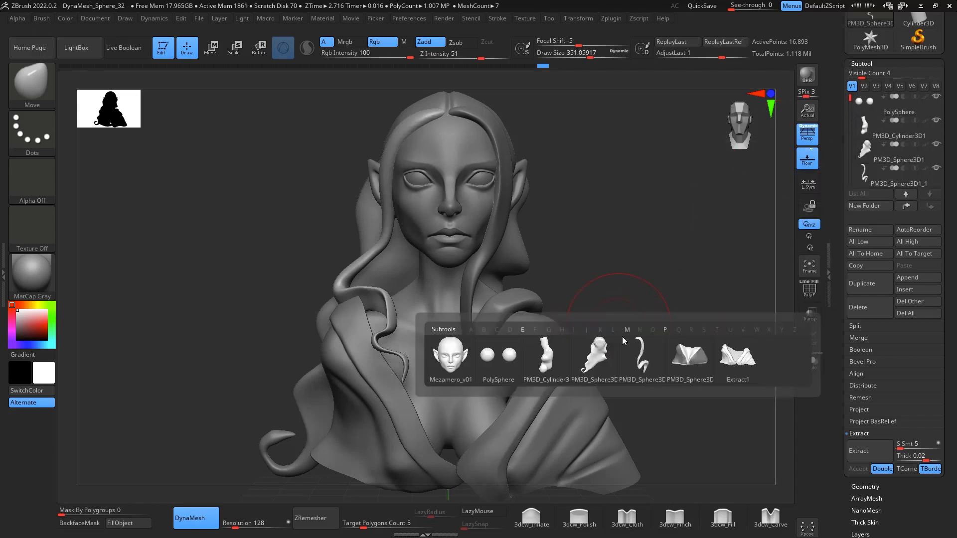
pyautogui.click(451, 359)
# Sharpen the inner eye corners symmetrically with the 3dcw_Pinch brush at draw size about 68
pyautogui.moveTo(592, 244)
pyautogui.keyDown('alt'); pyautogui.mouseDown()
pyautogui.moveTo(634, 294)
pyautogui.moveTo(664, 254)
pyautogui.moveTo(654, 227)
pyautogui.mouseUp(); pyautogui.keyUp('alt')
pyautogui.press('space')
pyautogui.moveTo(564, 294); pyautogui.dragTo(542, 294)
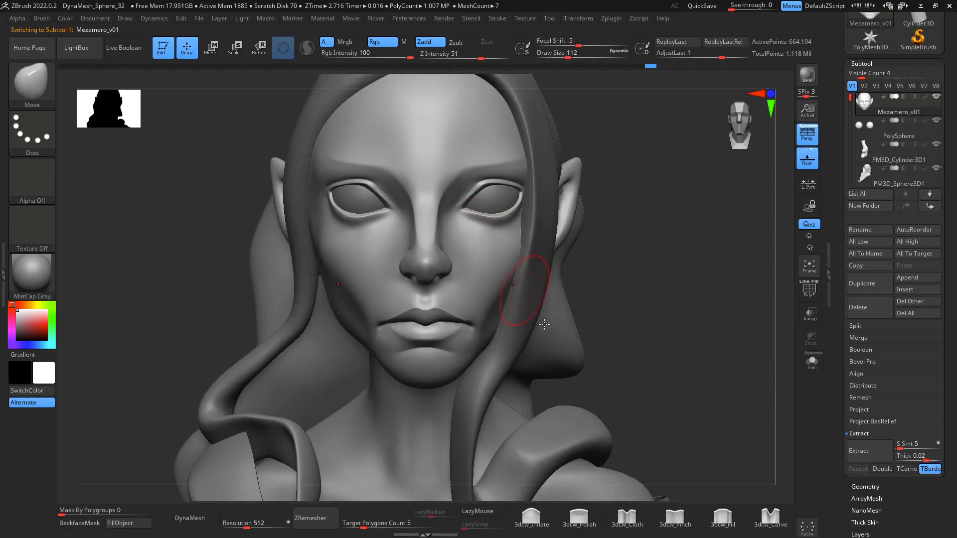
pyautogui.click(675, 516)
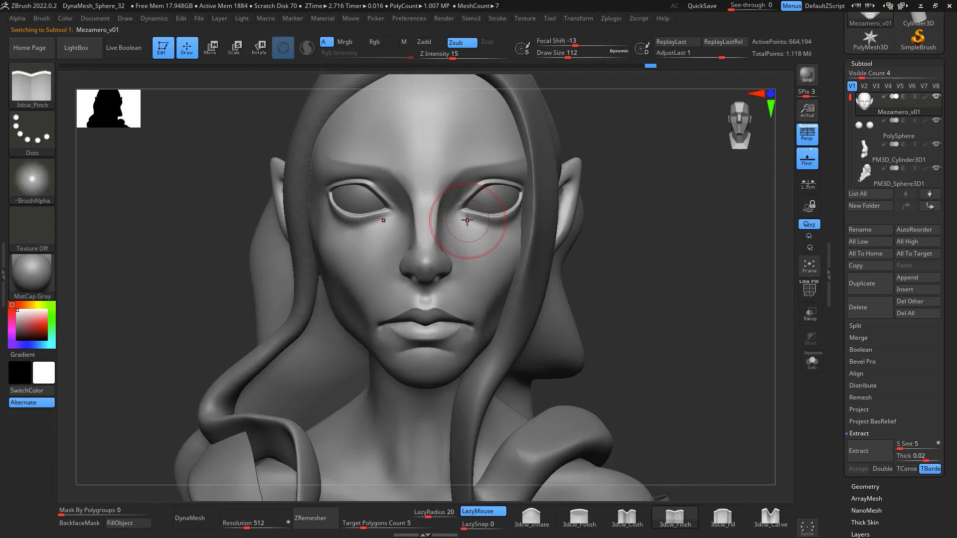
pyautogui.press('space')
pyautogui.moveTo(468, 225); pyautogui.dragTo(462, 227)
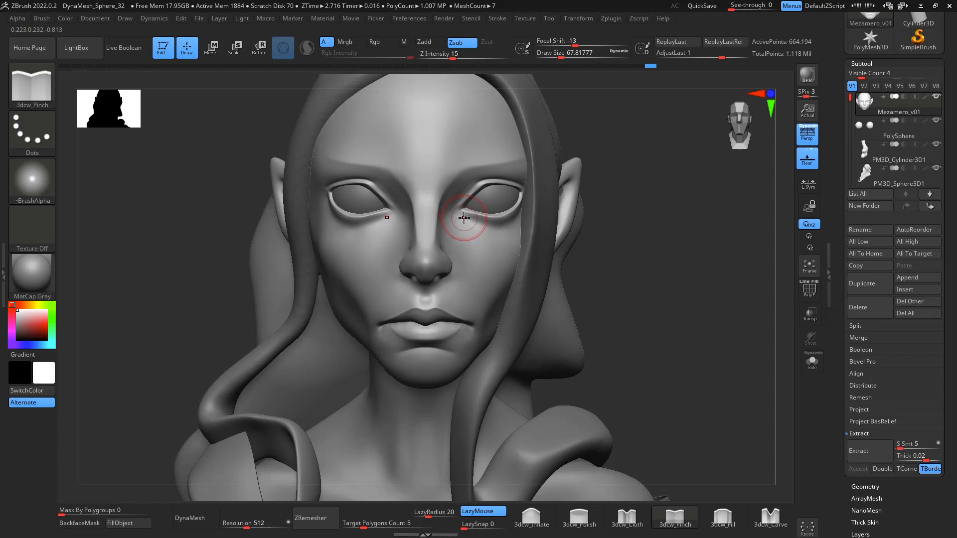
pyautogui.moveTo(463, 218); pyautogui.dragTo(461, 214)
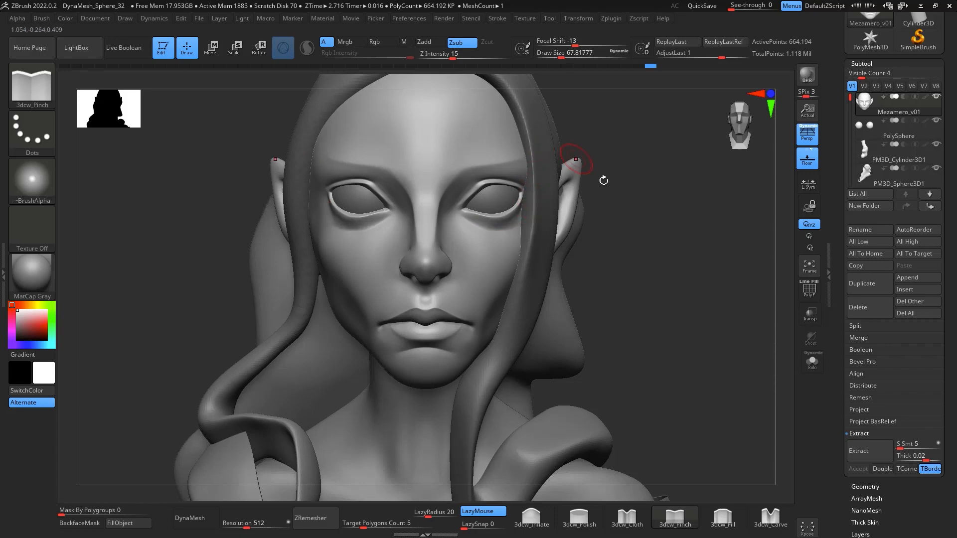
# Fill the area beneath the lower eyelids with the 3dcw_Fill brush at draw size about 49
pyautogui.moveTo(603, 177)
pyautogui.mouseDown()
pyautogui.moveTo(791, 249)
pyautogui.moveTo(790, 278)
pyautogui.moveTo(704, 244)
pyautogui.mouseUp()
pyautogui.moveTo(738, 188)
pyautogui.mouseDown()
pyautogui.moveTo(741, 171)
pyautogui.moveTo(736, 215)
pyautogui.mouseUp()
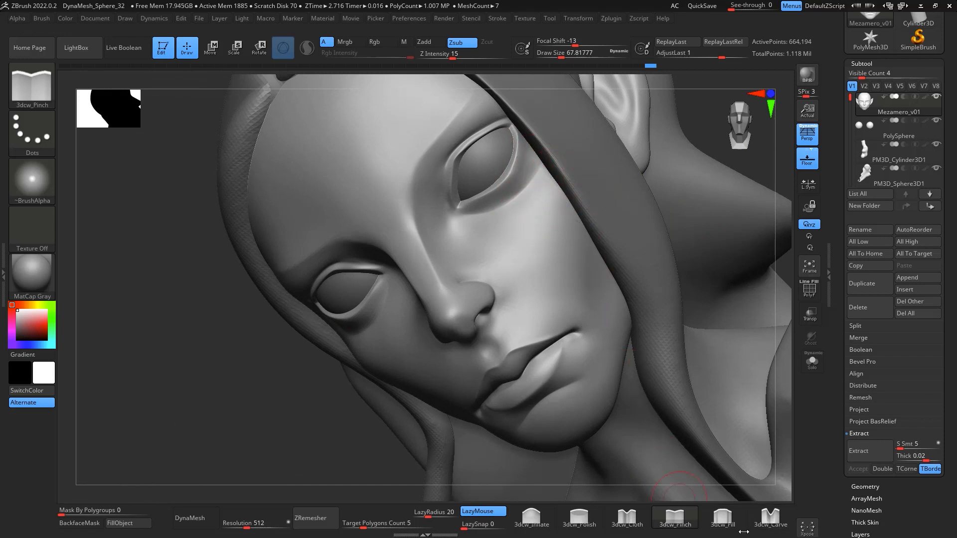
pyautogui.click(722, 517)
pyautogui.press('space')
pyautogui.moveTo(564, 215); pyautogui.dragTo(559, 216)
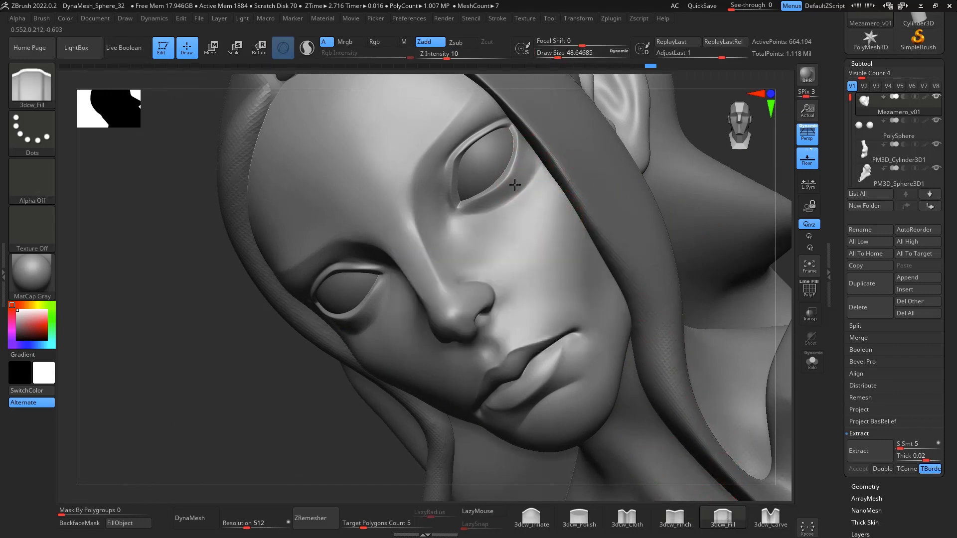
pyautogui.moveTo(523, 169)
pyautogui.mouseDown()
pyautogui.moveTo(495, 199)
pyautogui.moveTo(532, 151)
pyautogui.mouseUp()
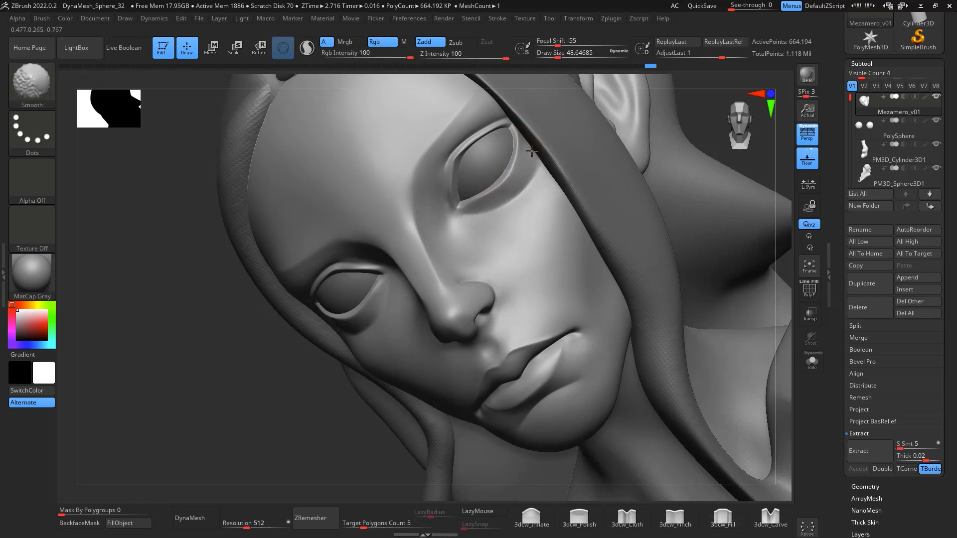
# Mask symmetric eyebrow shapes above both eyes on the head with the MaskPen lasso
pyautogui.moveTo(781, 247)
pyautogui.keyDown('shift'); pyautogui.mouseDown()
pyautogui.moveTo(799, 299)
pyautogui.moveTo(754, 246)
pyautogui.moveTo(686, 394)
pyautogui.mouseUp(); pyautogui.keyUp('shift')
pyautogui.moveTo(690, 267); pyautogui.dragTo(509, 302)
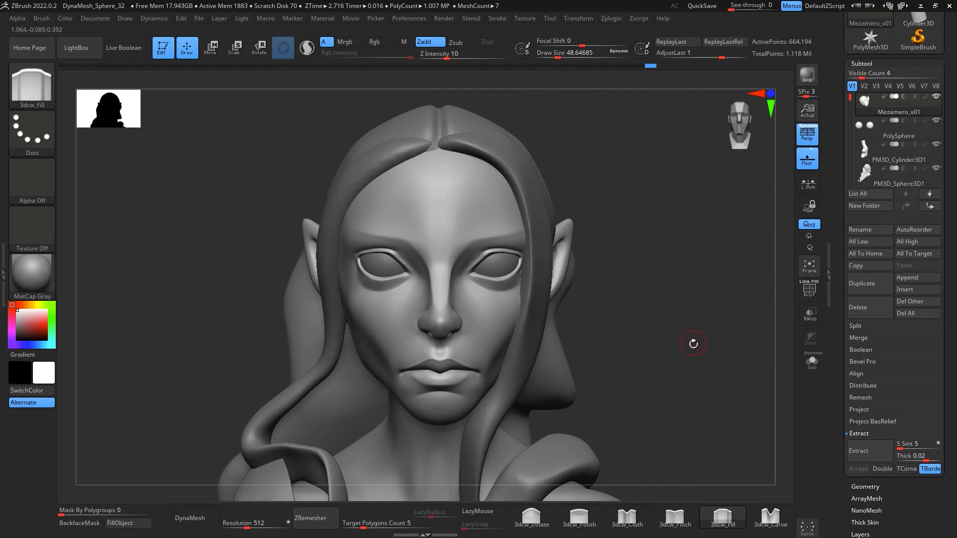
pyautogui.moveTo(694, 344)
pyautogui.keyDown('alt'); pyautogui.mouseDown()
pyautogui.moveTo(697, 387)
pyautogui.moveTo(724, 386)
pyautogui.mouseUp(); pyautogui.keyUp('alt')
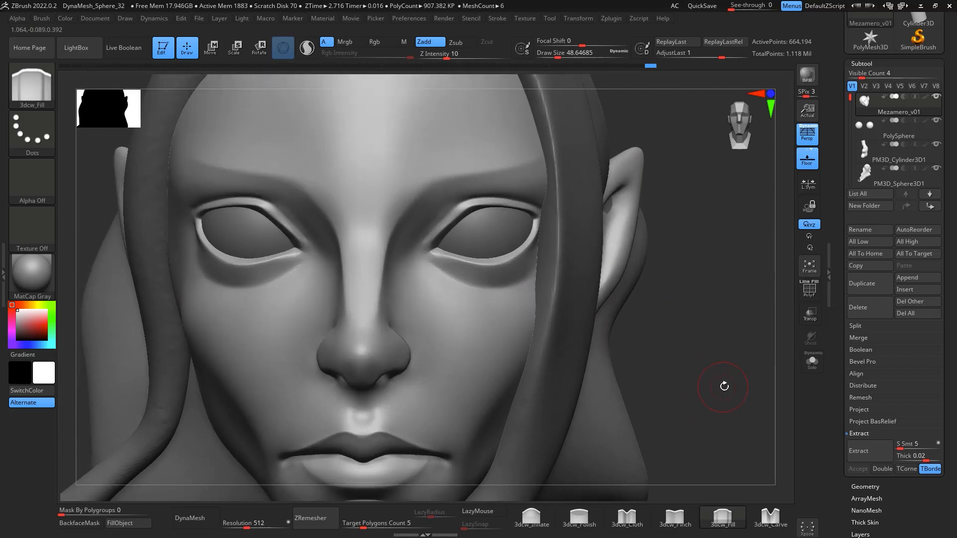
pyautogui.moveTo(742, 336)
pyautogui.mouseDown()
pyautogui.moveTo(761, 291)
pyautogui.moveTo(755, 346)
pyautogui.moveTo(737, 294)
pyautogui.moveTo(739, 334)
pyautogui.mouseUp()
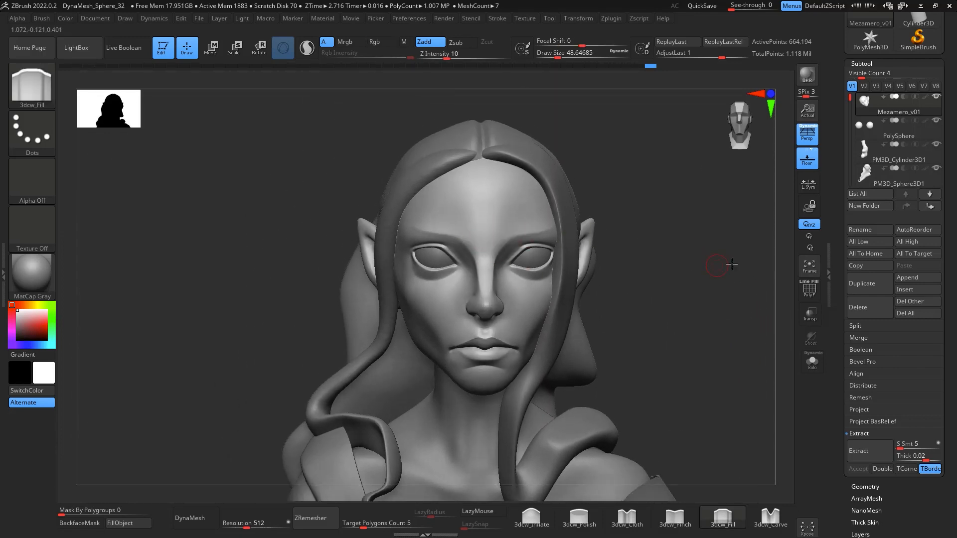
pyautogui.moveTo(732, 264)
pyautogui.mouseDown()
pyautogui.moveTo(743, 239)
pyautogui.moveTo(735, 265)
pyautogui.moveTo(647, 290)
pyautogui.mouseUp()
pyautogui.moveTo(646, 221)
pyautogui.keyDown('alt'); pyautogui.mouseDown()
pyautogui.moveTo(695, 252)
pyautogui.moveTo(716, 316)
pyautogui.mouseUp(); pyautogui.keyUp('alt')
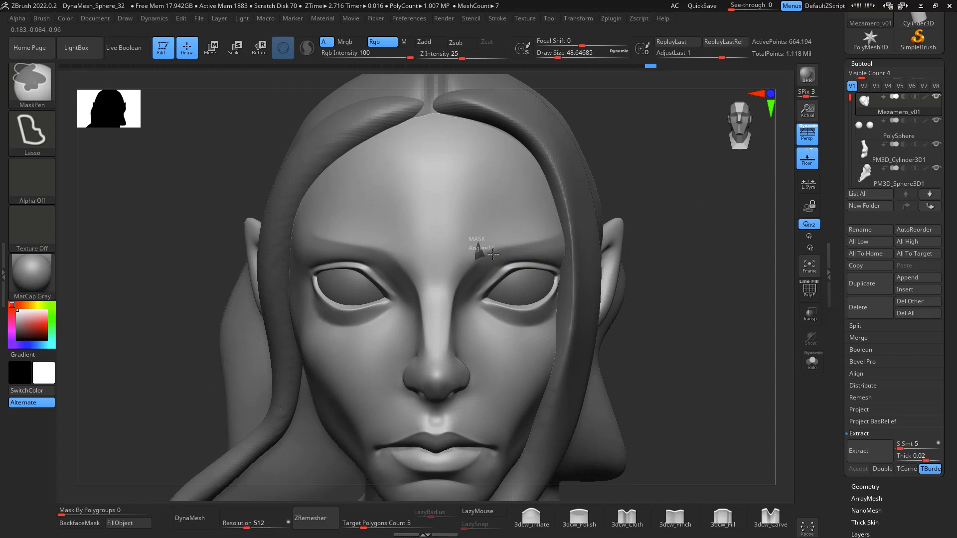
pyautogui.moveTo(549, 238)
pyautogui.keyDown('ctrl'); pyautogui.mouseDown()
pyautogui.moveTo(506, 219)
pyautogui.moveTo(501, 233)
pyautogui.moveTo(477, 242)
pyautogui.mouseUp(); pyautogui.keyUp('ctrl')
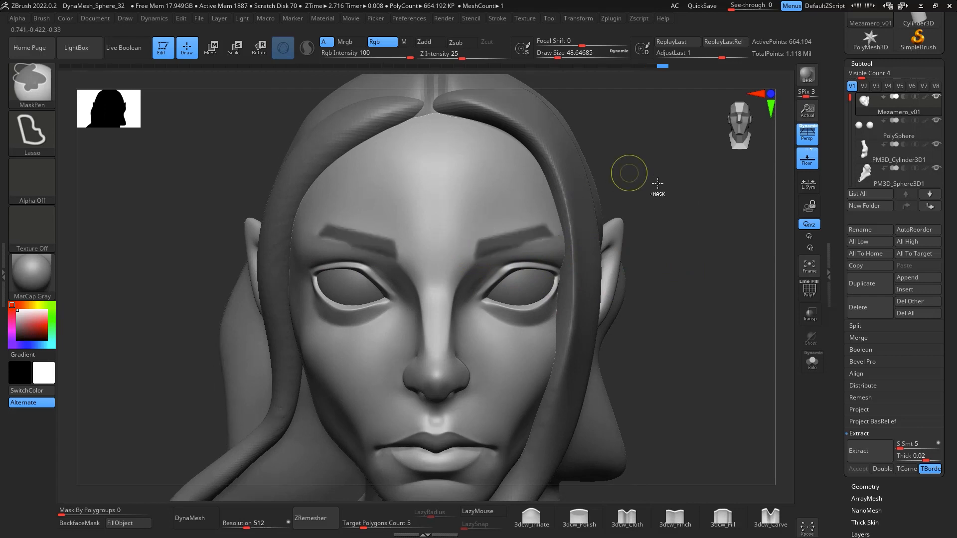
# Undo the previous eyebrow mask and redraw it symmetrically as angled, straight-edged brow shapes with the MaskPen lasso
pyautogui.hotkey('ctrl', 'z')
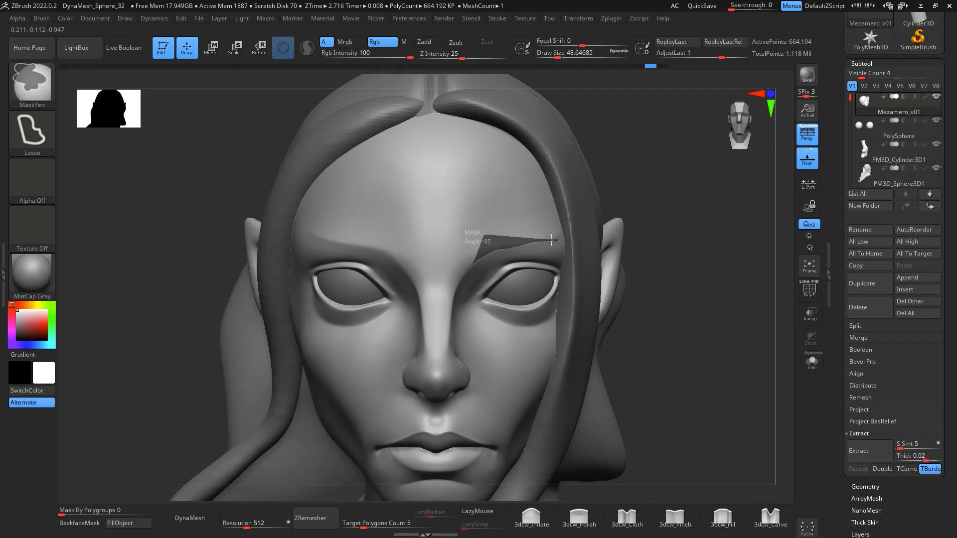
pyautogui.keyDown('ctrl'); pyautogui.moveTo(551, 241); pyautogui.dragTo(553, 226); pyautogui.keyUp('ctrl')
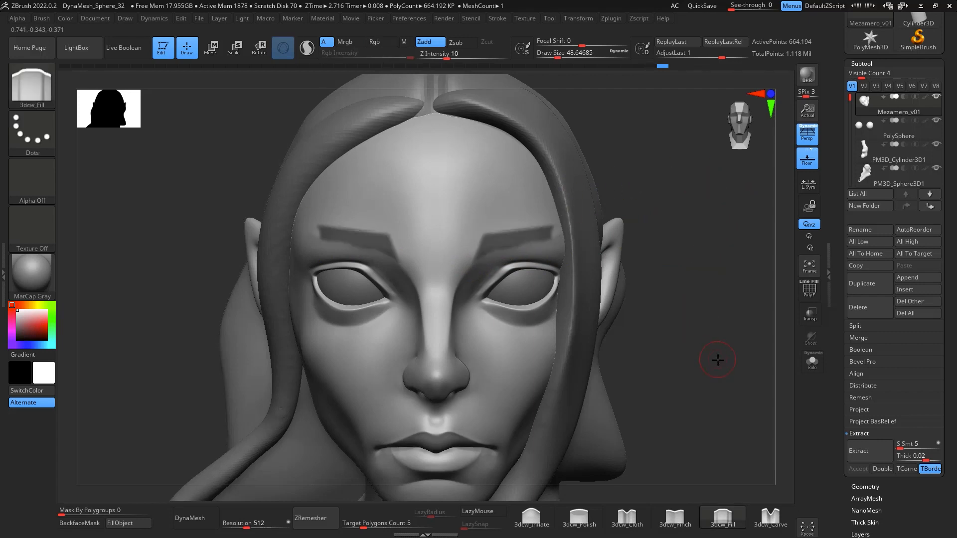
pyautogui.moveTo(718, 360); pyautogui.dragTo(761, 316)
# Isolate the head, clear the stray mask behind the ear, and show all the subtools again from the front
pyautogui.click(815, 369)
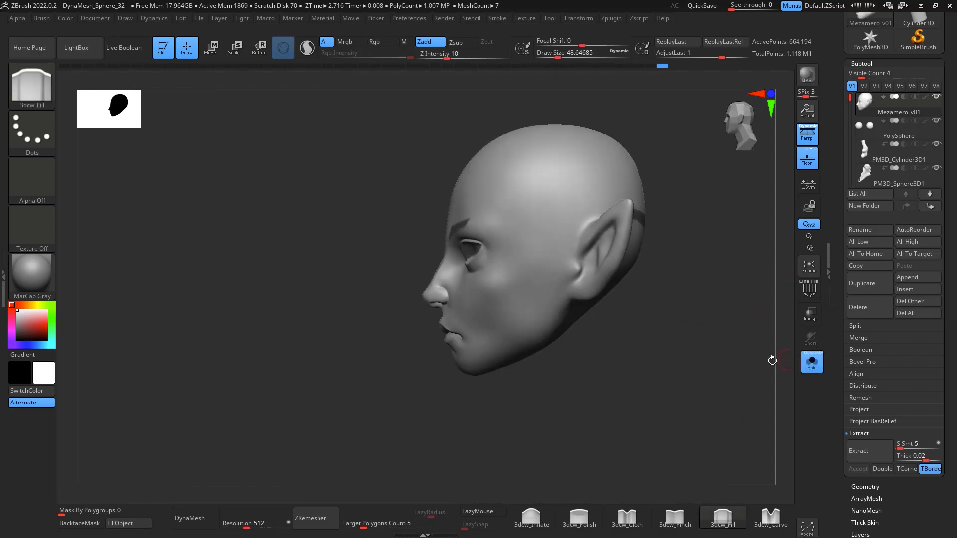
pyautogui.moveTo(557, 189)
pyautogui.keyDown('ctrl'); pyautogui.mouseDown()
pyautogui.moveTo(521, 359)
pyautogui.moveTo(672, 253)
pyautogui.mouseUp(); pyautogui.keyUp('ctrl')
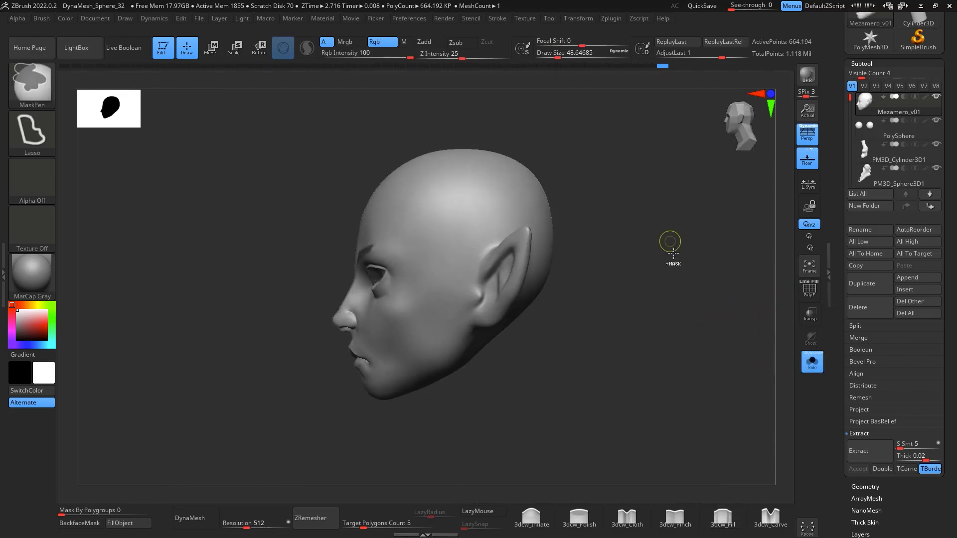
pyautogui.moveTo(677, 316)
pyautogui.mouseDown()
pyautogui.moveTo(641, 331)
pyautogui.moveTo(667, 319)
pyautogui.moveTo(671, 330)
pyautogui.mouseUp()
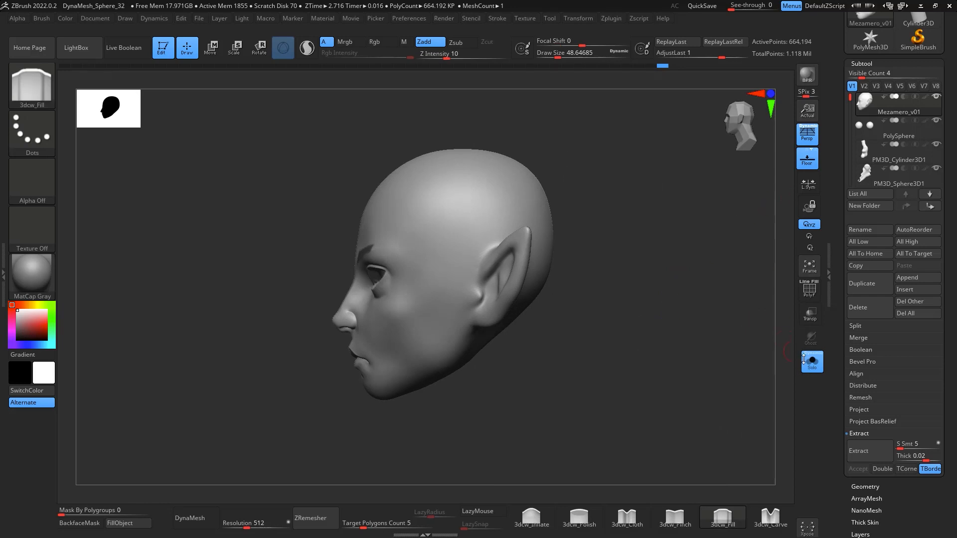
pyautogui.click(806, 360)
pyautogui.moveTo(728, 384); pyautogui.dragTo(724, 317)
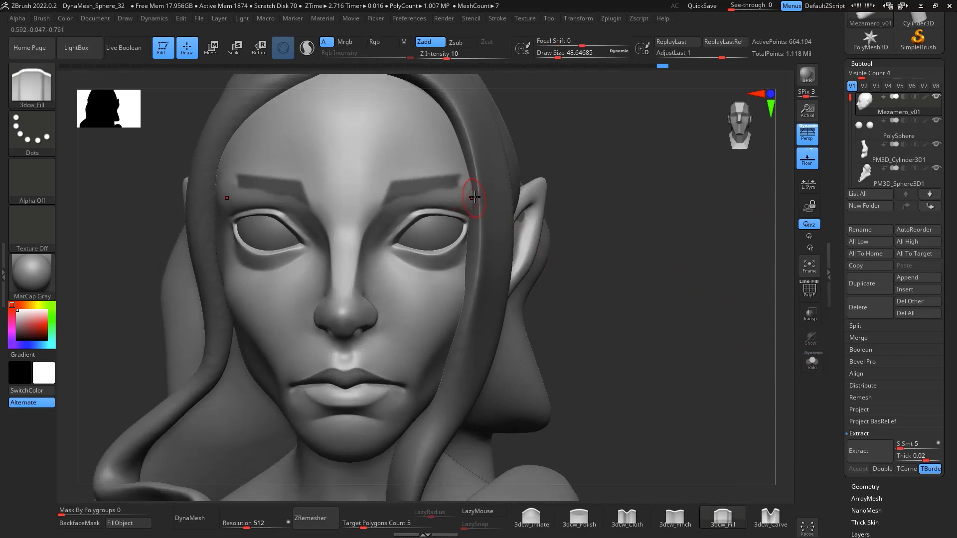
# Extract the masked eyebrows from the head as a separate subtool with a thickness of 0.002
pyautogui.hotkey('ctrl', 'shift')
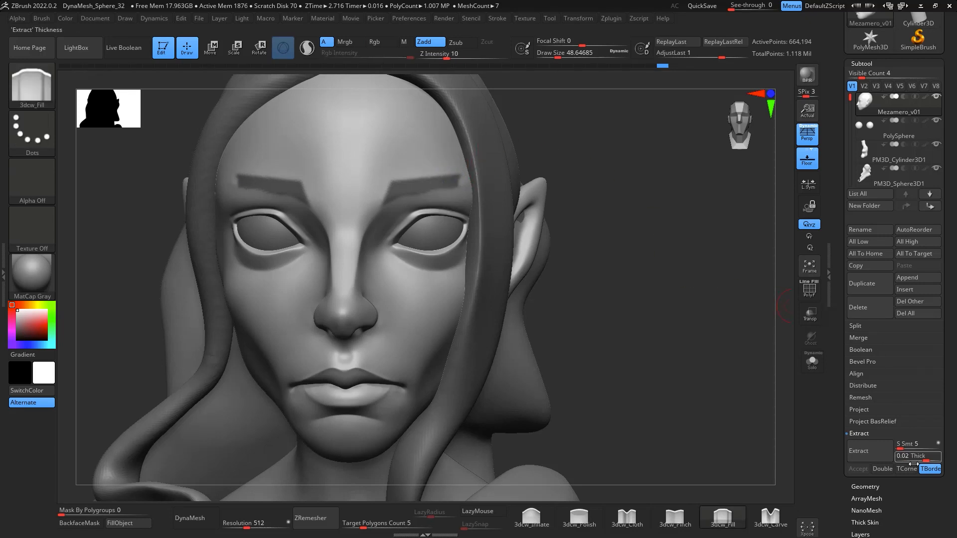
pyautogui.scroll(-2, 906, 455)
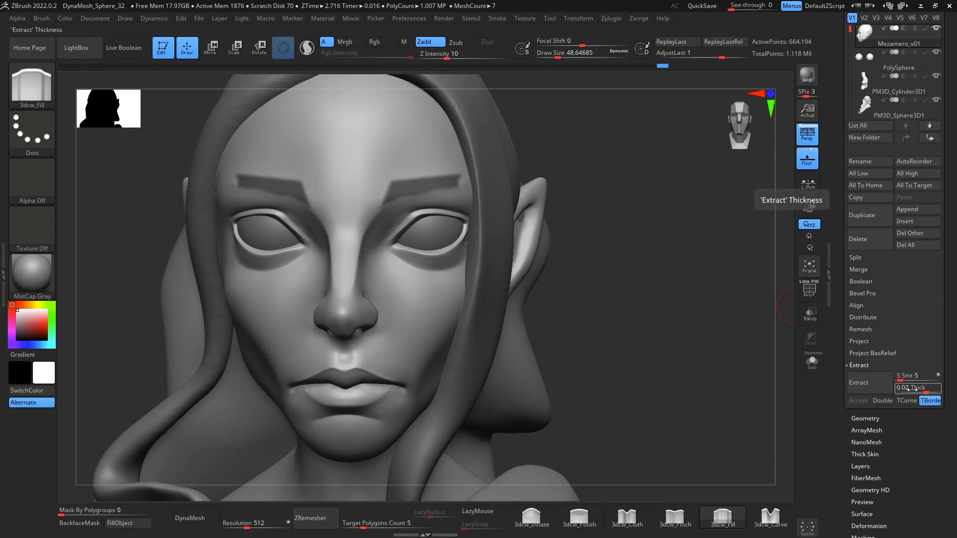
pyautogui.moveTo(911, 389)
pyautogui.mouseDown()
pyautogui.moveTo(900, 390)
pyautogui.moveTo(912, 389)
pyautogui.mouseUp()
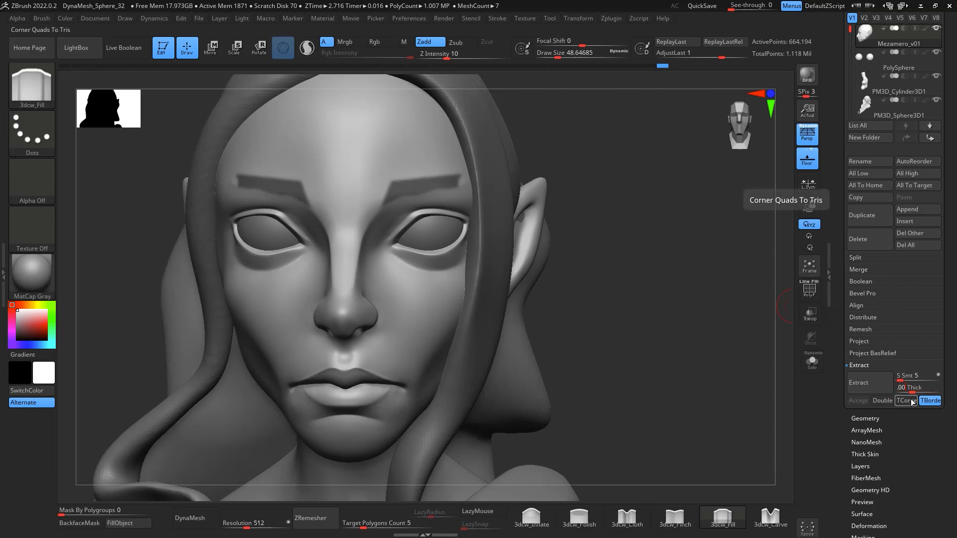
pyautogui.click(880, 392)
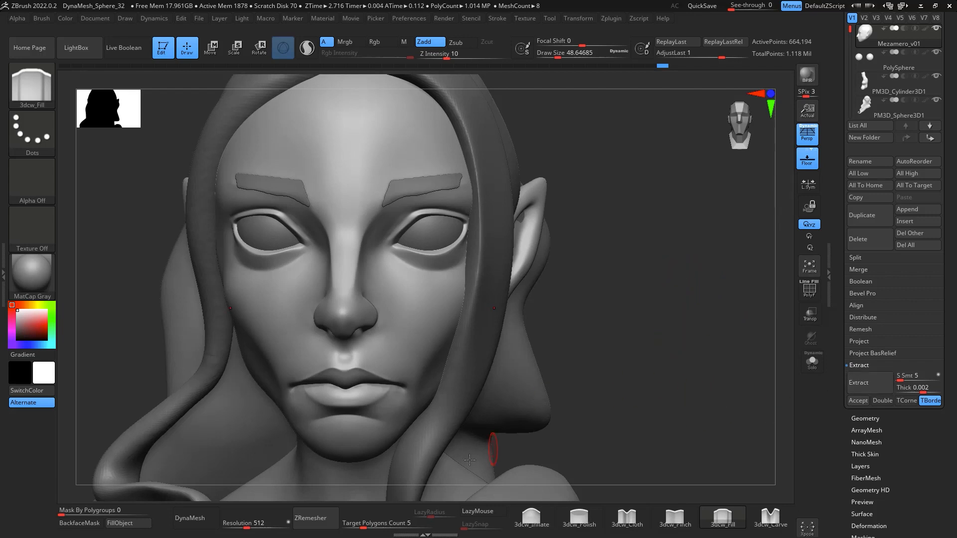
pyautogui.moveTo(395, 520); pyautogui.dragTo(352, 509)
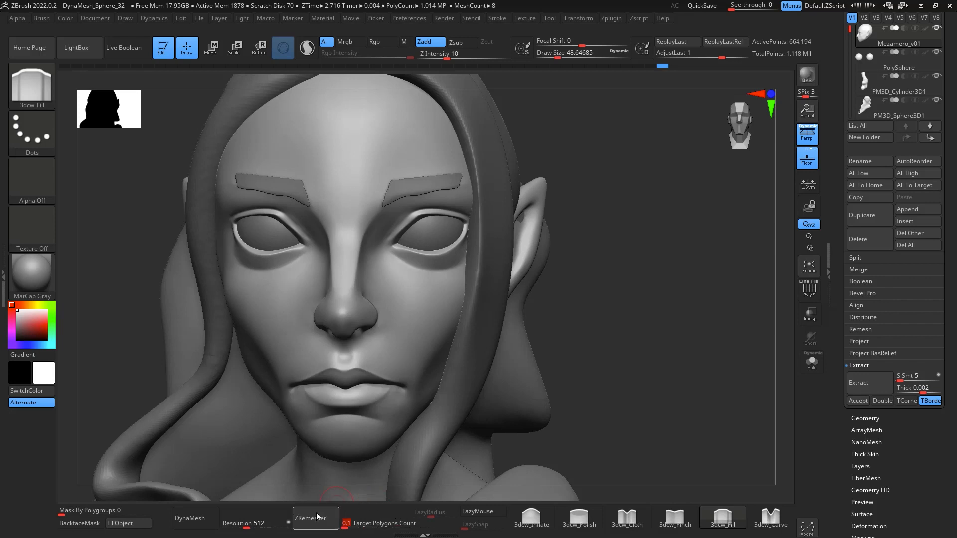
pyautogui.click(311, 519)
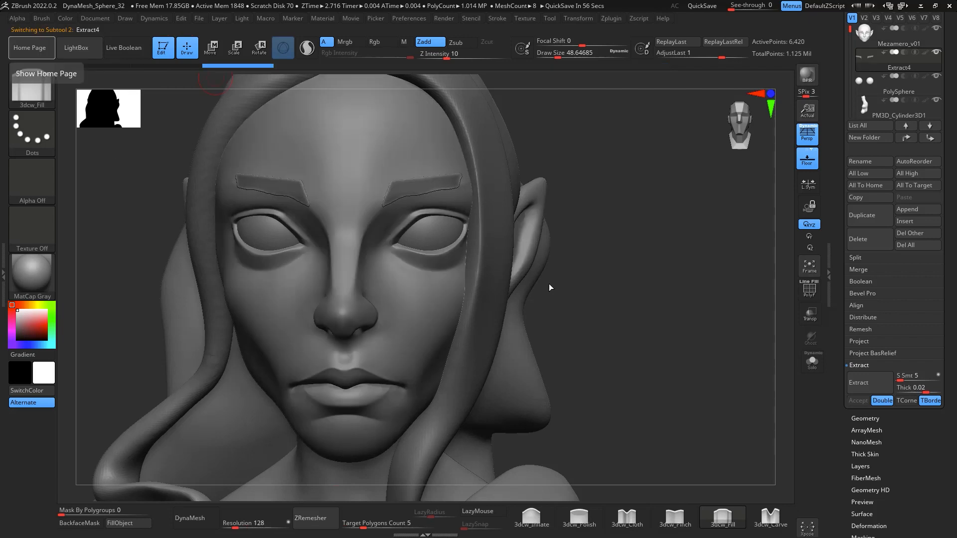
# Clear the mask on the extracted eyebrows and ZRemesh them with a target polygon count of 0.5
pyautogui.moveTo(642, 275); pyautogui.dragTo(658, 274)
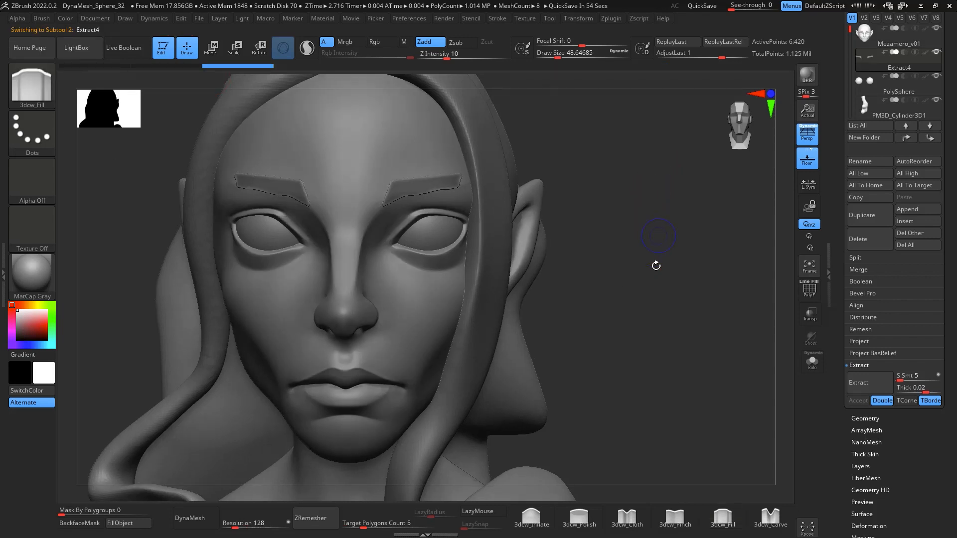
pyautogui.moveTo(687, 239); pyautogui.dragTo(731, 186)
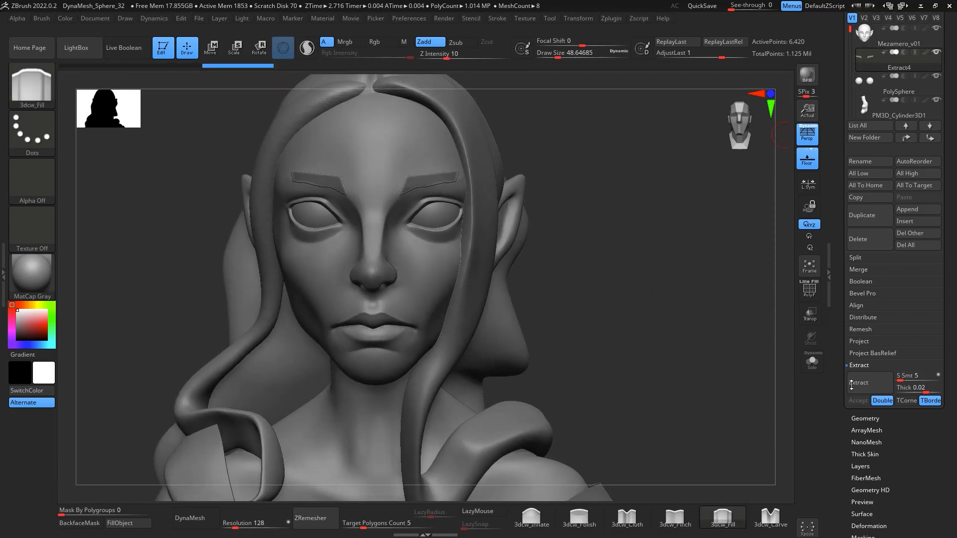
pyautogui.moveTo(719, 312); pyautogui.dragTo(663, 254)
pyautogui.click(395, 524)
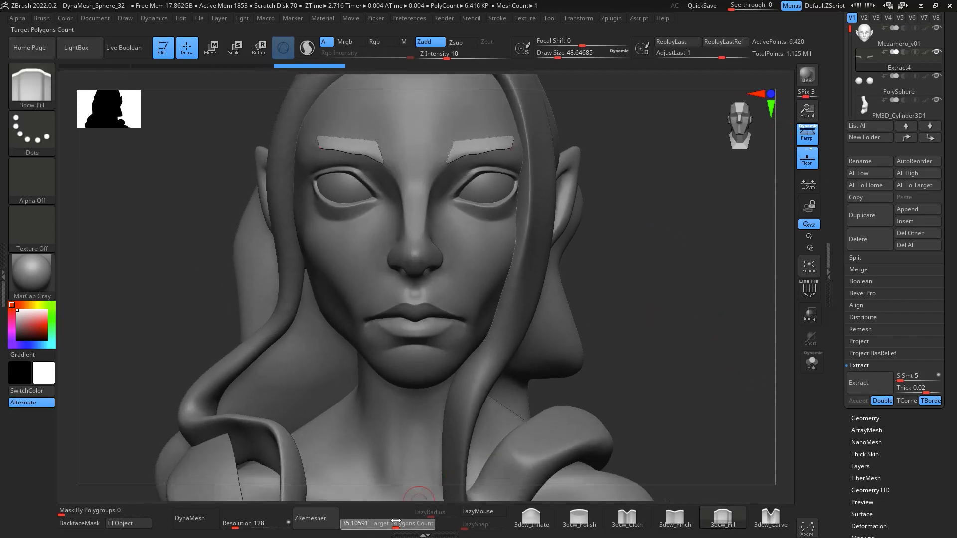
pyautogui.write('0.5')
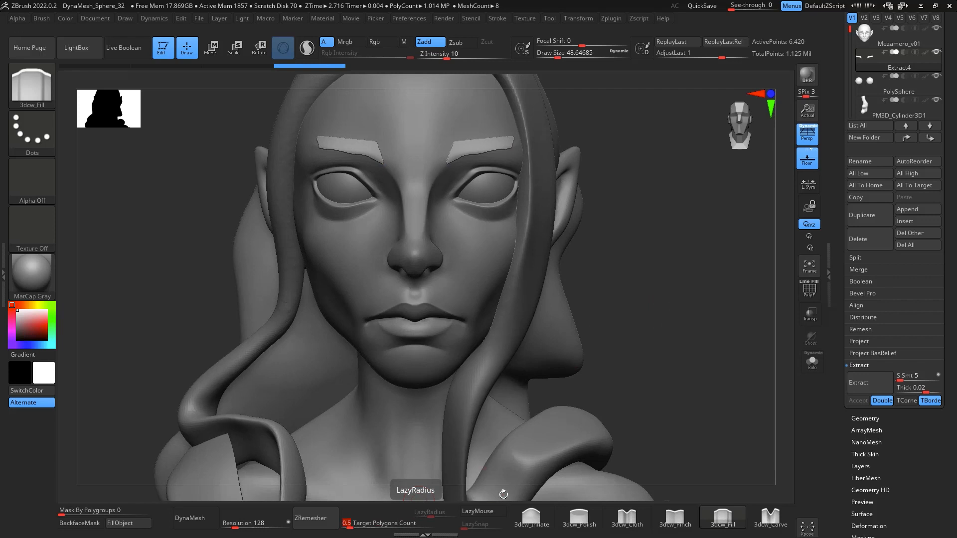
pyautogui.press('Return')
pyautogui.click(311, 518)
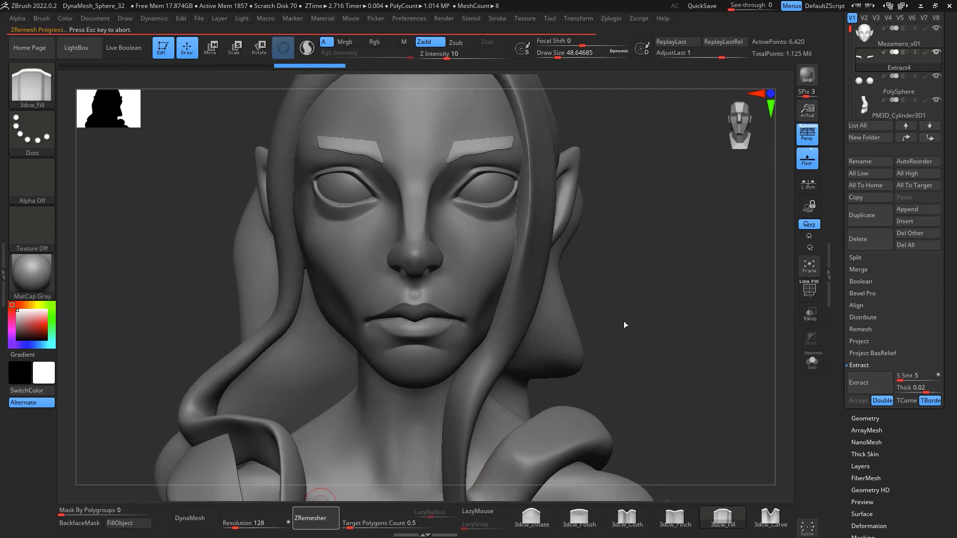
# Display the eyebrows' wireframe and ZRemesh them again with a target polygon count of 0.1
pyautogui.click(808, 290)
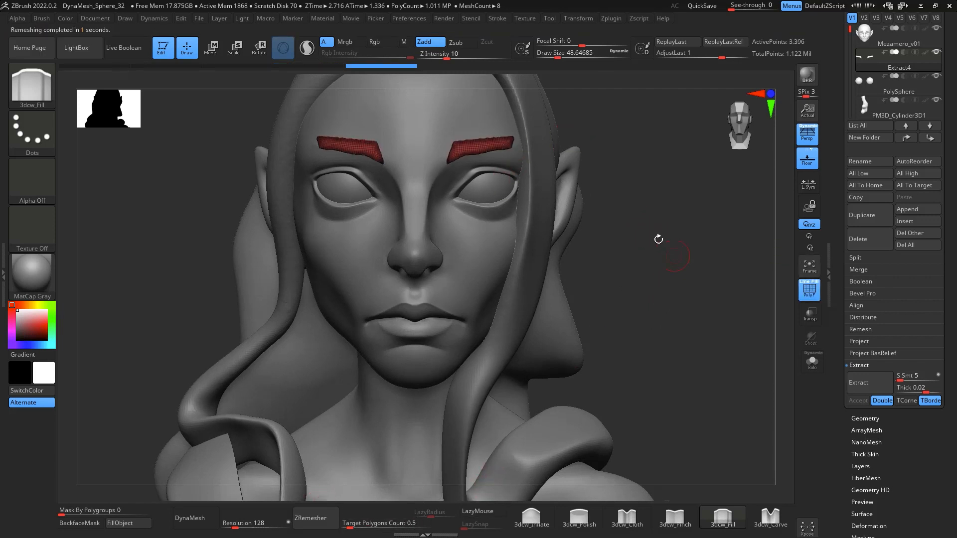
pyautogui.scroll(5, 513, 226)
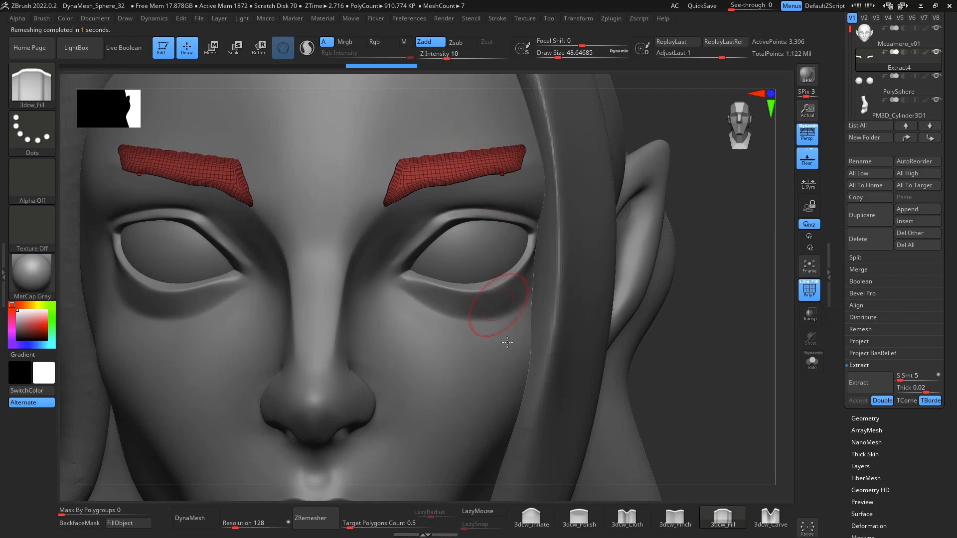
pyautogui.click(387, 521)
pyautogui.write('0.1')
pyautogui.click(309, 516)
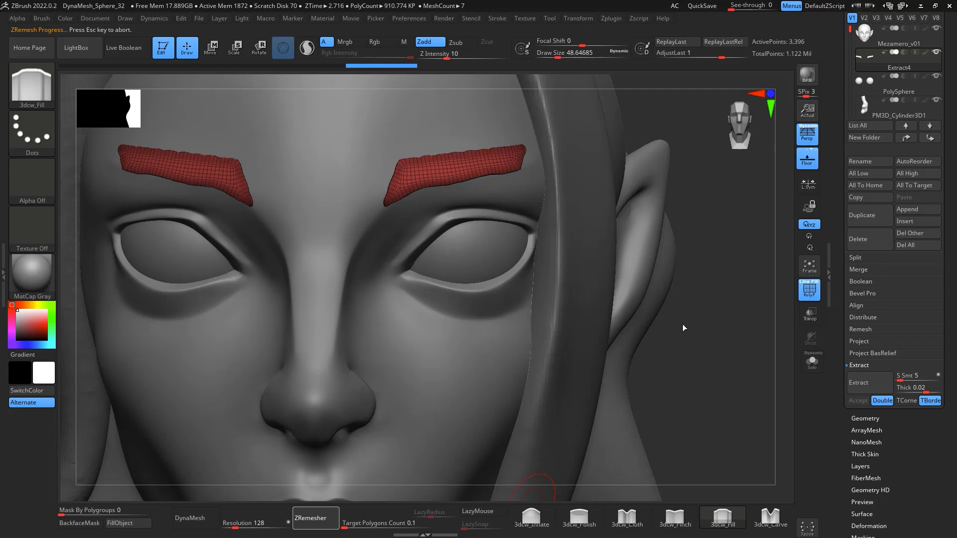
# Smooth the eyebrow meshes symmetrically with the Smooth brush at draw size about 149
pyautogui.moveTo(683, 327)
pyautogui.mouseDown()
pyautogui.moveTo(746, 314)
pyautogui.moveTo(710, 270)
pyautogui.mouseUp()
pyautogui.press('space')
pyautogui.moveTo(588, 193); pyautogui.dragTo(597, 193)
pyautogui.press('shift')
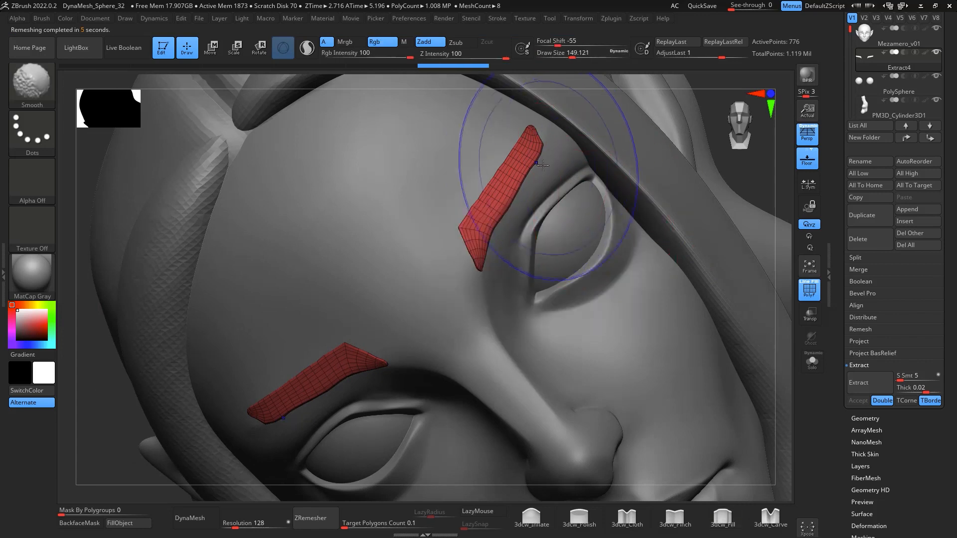
pyautogui.moveTo(542, 165)
pyautogui.keyDown('shift'); pyautogui.mouseDown()
pyautogui.moveTo(534, 154)
pyautogui.moveTo(545, 128)
pyautogui.moveTo(519, 139)
pyautogui.moveTo(466, 224)
pyautogui.mouseUp(); pyautogui.keyUp('shift')
pyautogui.moveTo(792, 262)
pyautogui.keyDown('shift'); pyautogui.mouseDown()
pyautogui.moveTo(770, 323)
pyautogui.moveTo(747, 279)
pyautogui.mouseUp(); pyautogui.keyUp('shift')
# Undo the last eyebrow edit and pull the brows' outer ends outward with the Move brush at draw size about 163
pyautogui.press('space')
pyautogui.moveTo(537, 209); pyautogui.dragTo(530, 202)
pyautogui.press('space')
pyautogui.press('ctrl')
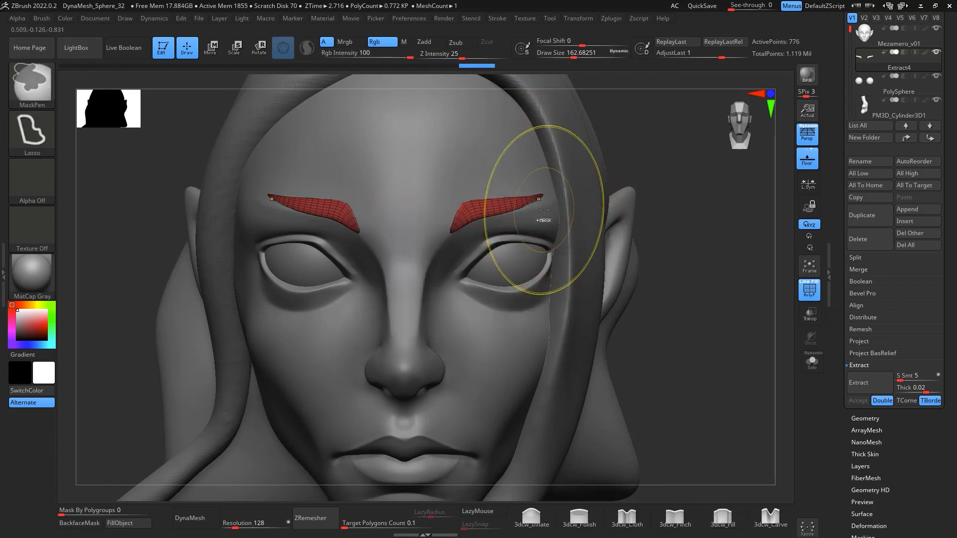
pyautogui.hotkey('ctrl', 'z')
pyautogui.press('b')
pyautogui.press('m')
pyautogui.press('v')
pyautogui.moveTo(545, 194); pyautogui.dragTo(549, 200)
pyautogui.moveTo(549, 200); pyautogui.dragTo(688, 245, button='right')
# Reshape the inner half of the eyebrows and fit them to the brow ridge with the Move brush at draw sizes about 71 and 124
pyautogui.press('space')
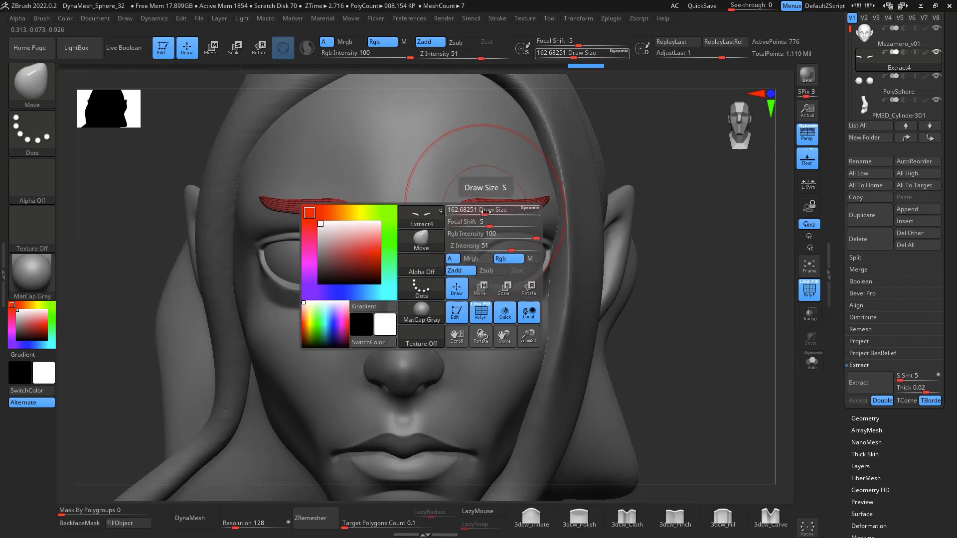
pyautogui.moveTo(485, 211); pyautogui.dragTo(473, 204)
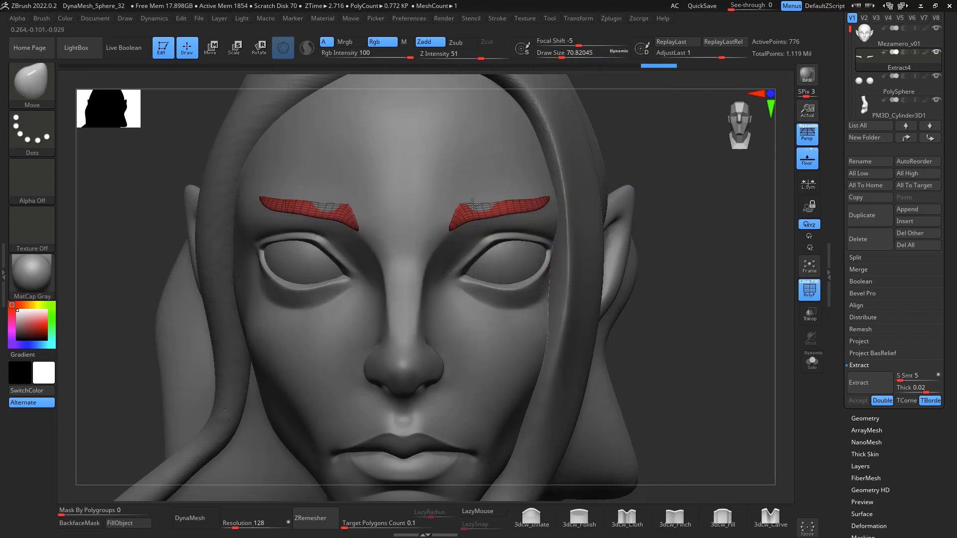
pyautogui.moveTo(473, 199); pyautogui.dragTo(491, 225, button='right')
pyautogui.press('space')
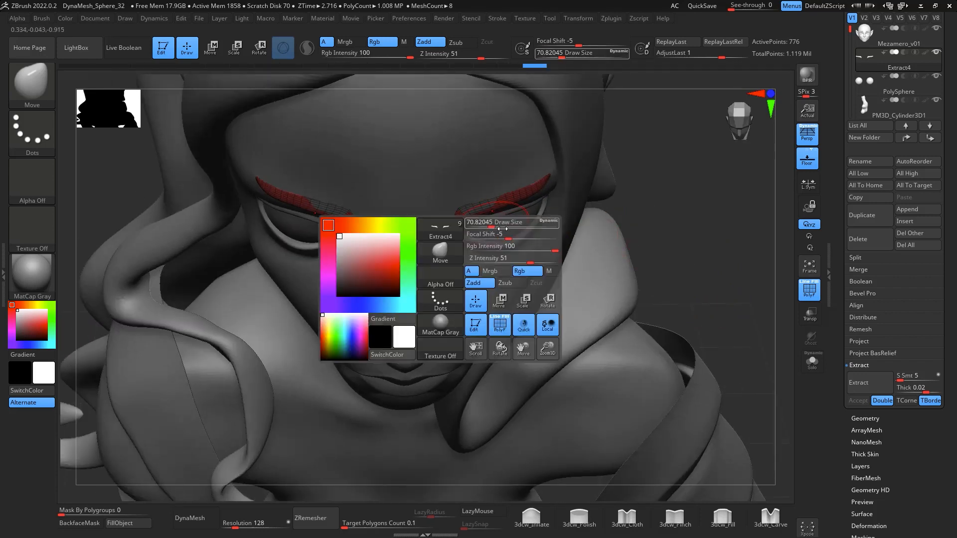
pyautogui.moveTo(491, 224); pyautogui.dragTo(498, 224)
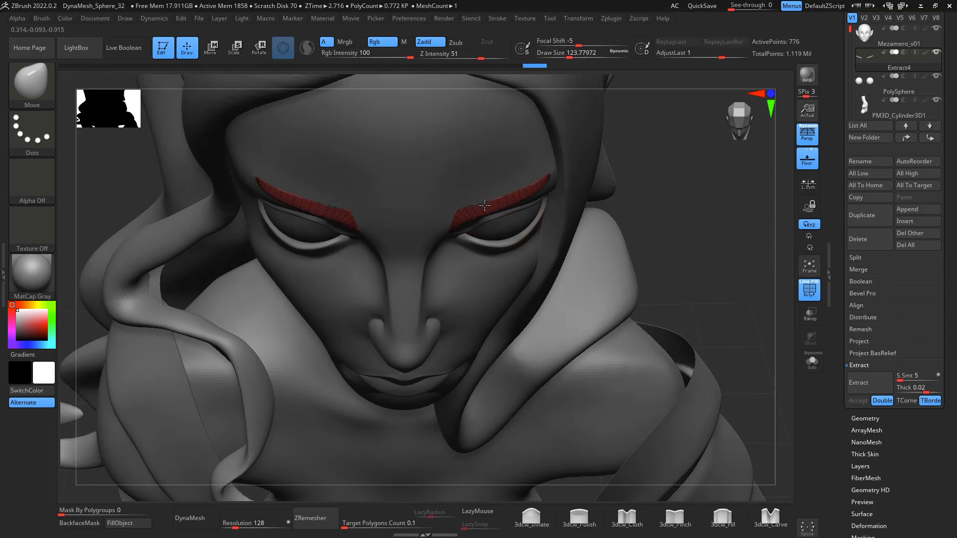
pyautogui.moveTo(713, 215); pyautogui.dragTo(585, 203, button='right')
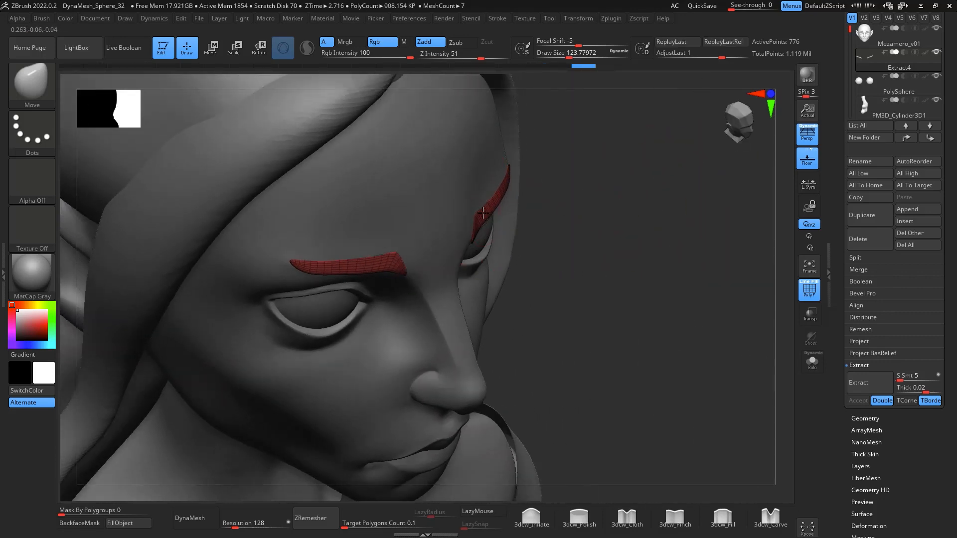
# Thicken the eyebrows with the 3dcw_Inflate brush at draw size about 124 and subdivide their mesh twice
pyautogui.click(532, 518)
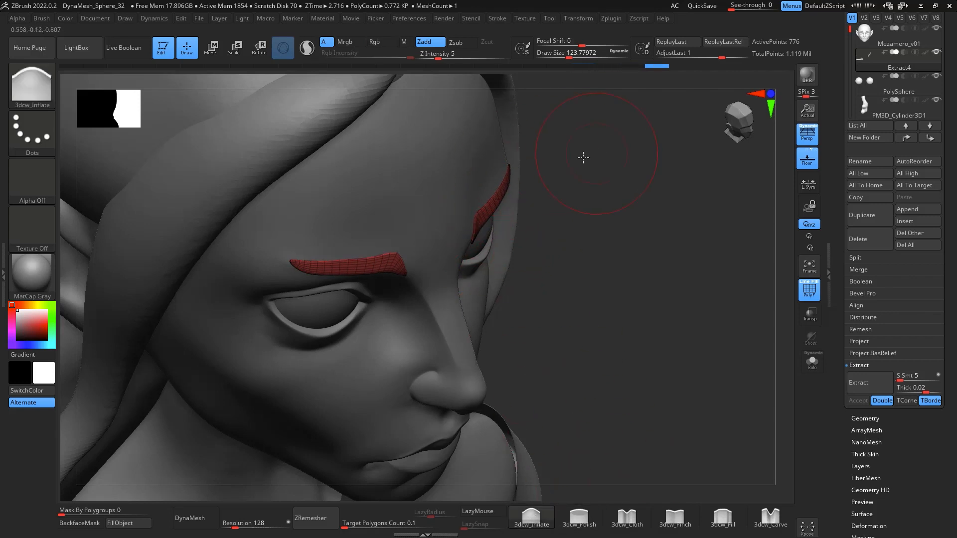
pyautogui.moveTo(583, 156); pyautogui.dragTo(505, 199, button='right')
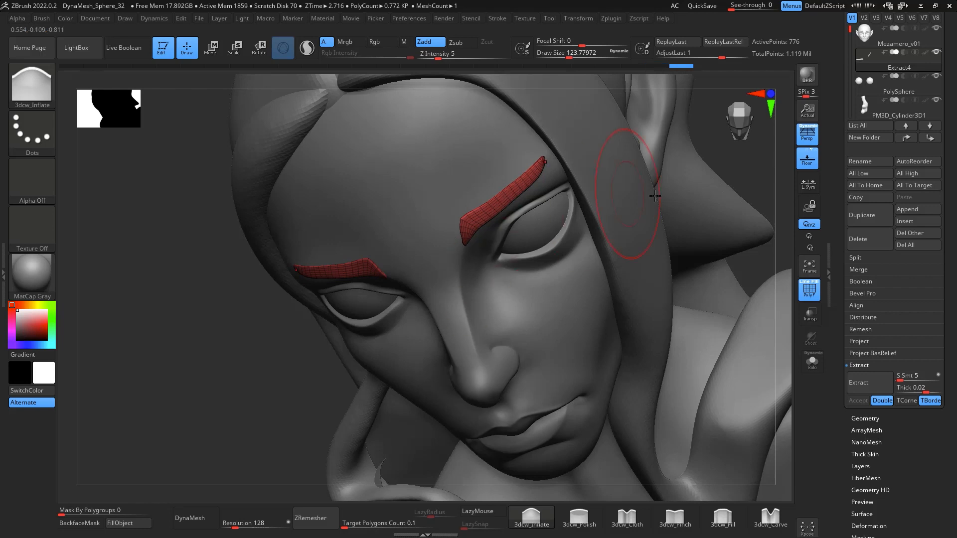
pyautogui.click(809, 289)
pyautogui.keyDown('shift'); pyautogui.moveTo(771, 261); pyautogui.dragTo(767, 210, button='right'); pyautogui.keyUp('shift')
pyautogui.moveTo(753, 243)
pyautogui.keyDown('alt'); pyautogui.mouseDown(button='right')
pyautogui.moveTo(738, 304)
pyautogui.moveTo(668, 331)
pyautogui.moveTo(680, 339)
pyautogui.mouseUp(button='right'); pyautogui.keyUp('alt')
pyautogui.hotkey('ctrl', 'd')
pyautogui.hotkey('ctrl', 'd')
# Make the eyeball subtool PolySphere active, duplicate it, and hide the original eyeballs
pyautogui.keyDown('ctrl'); pyautogui.moveTo(684, 384); pyautogui.dragTo(688, 294, button='right'); pyautogui.keyUp('ctrl')
pyautogui.keyDown('ctrl'); pyautogui.moveTo(688, 289); pyautogui.dragTo(686, 333, button='right'); pyautogui.keyUp('ctrl')
pyautogui.keyDown('ctrl'); pyautogui.moveTo(689, 263); pyautogui.dragTo(724, 304, button='right'); pyautogui.keyUp('ctrl')
pyautogui.moveTo(718, 261)
pyautogui.keyDown('ctrl'); pyautogui.mouseDown(button='right')
pyautogui.moveTo(726, 316)
pyautogui.moveTo(744, 309)
pyautogui.mouseUp(button='right'); pyautogui.keyUp('ctrl')
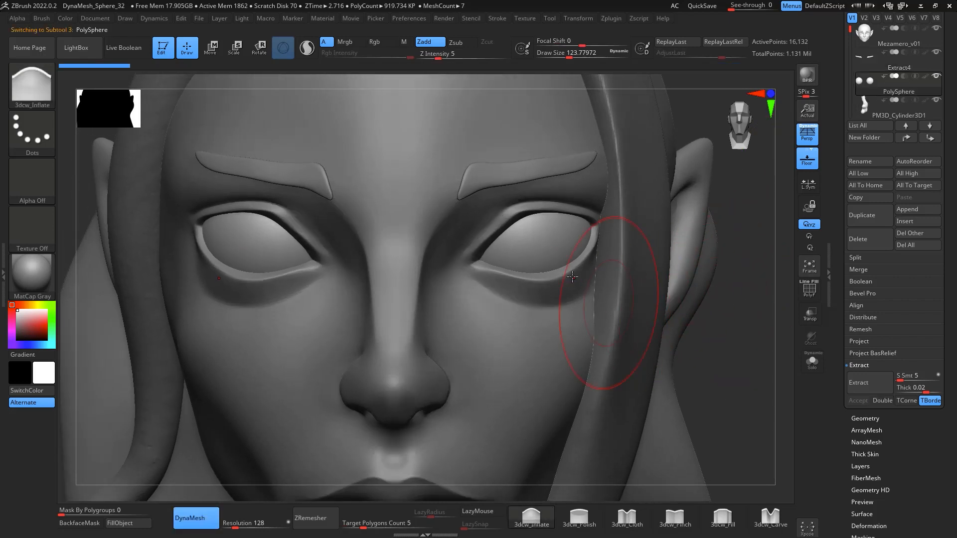
pyautogui.press('space')
pyautogui.moveTo(533, 243); pyautogui.dragTo(523, 243)
pyautogui.keyDown('ctrl'); pyautogui.moveTo(758, 359); pyautogui.dragTo(767, 340, button='right'); pyautogui.keyUp('ctrl')
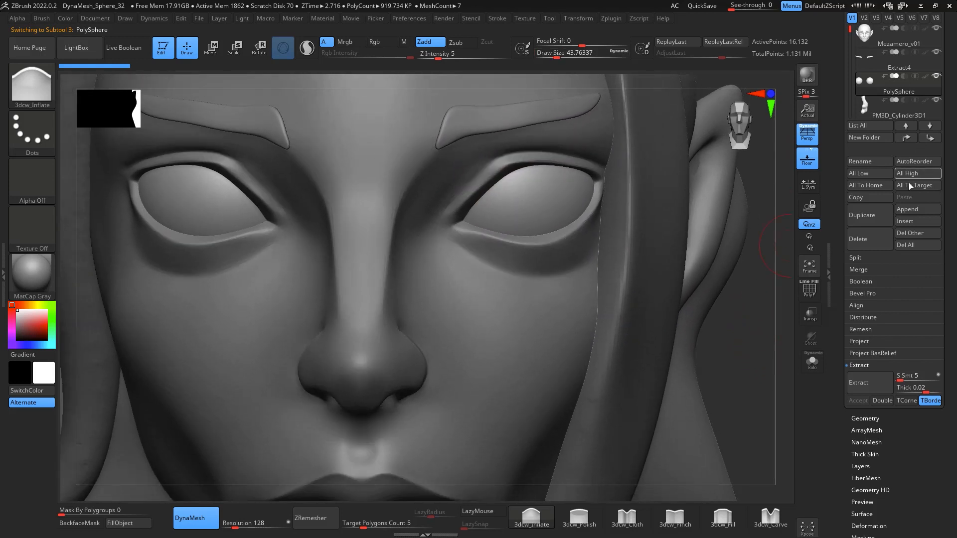
pyautogui.click(875, 219)
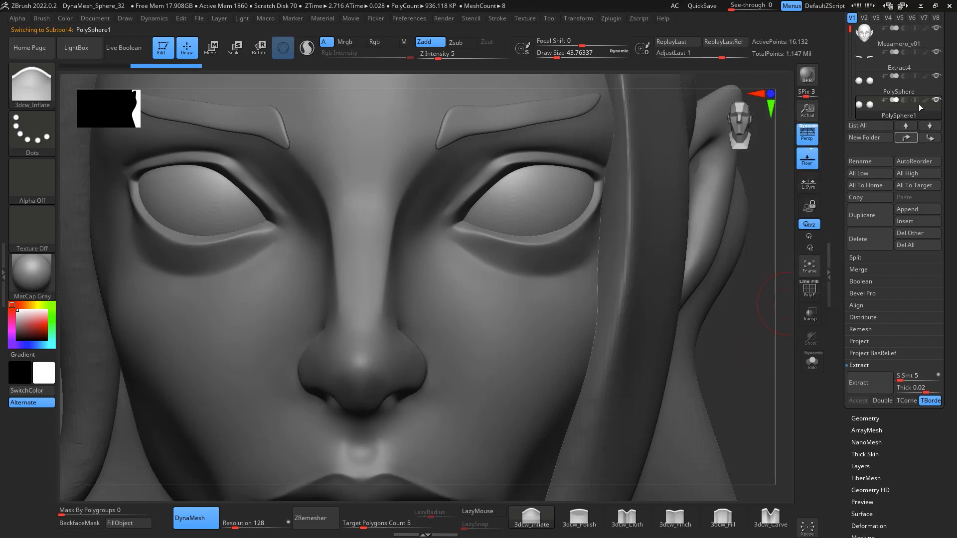
pyautogui.moveTo(750, 350); pyautogui.dragTo(744, 345, button='right')
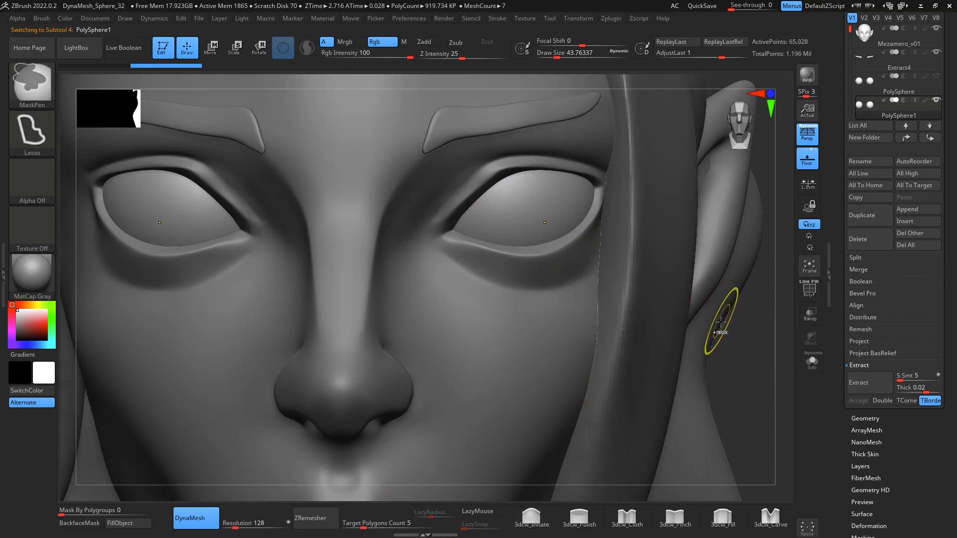
# Subdivide the duplicated eyeballs once and undo the DynaMesh rebuild applied to them
pyautogui.hotkey('ctrl', 'd')
pyautogui.keyDown('ctrl'); pyautogui.moveTo(754, 337); pyautogui.dragTo(773, 421); pyautogui.keyUp('ctrl')
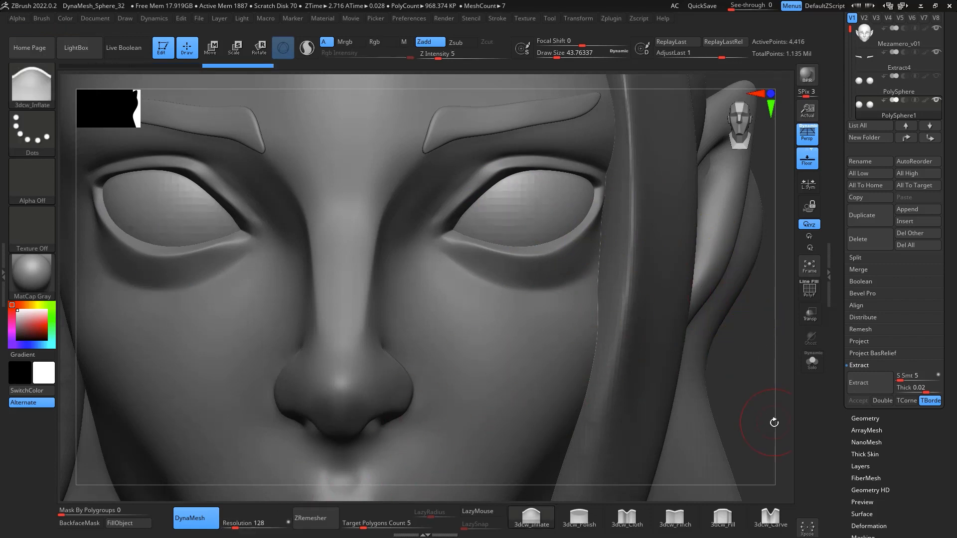
pyautogui.hotkey('ctrl', 'z')
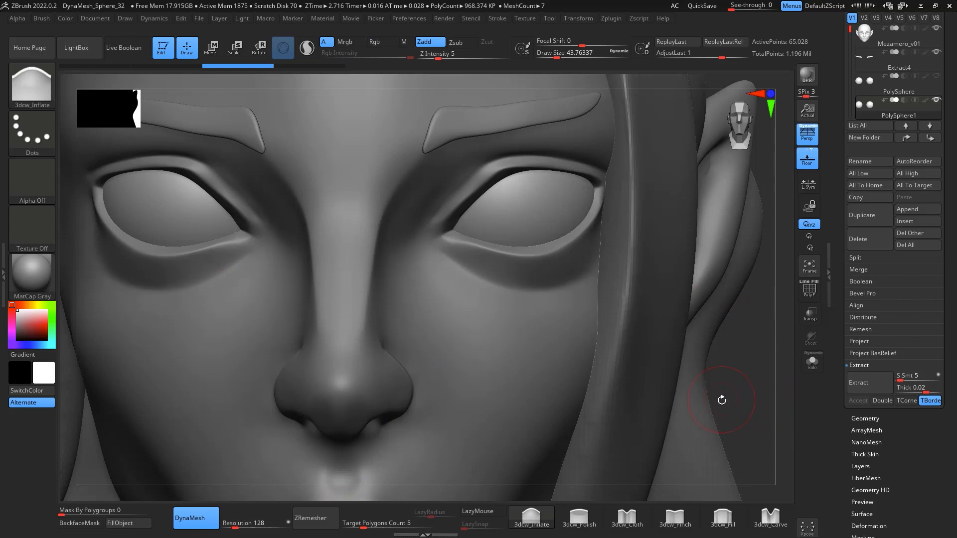
# Rebuild the duplicated eyeballs with DynaMesh at resolution 512
pyautogui.click(255, 528)
pyautogui.write('512')
pyautogui.press('Return')
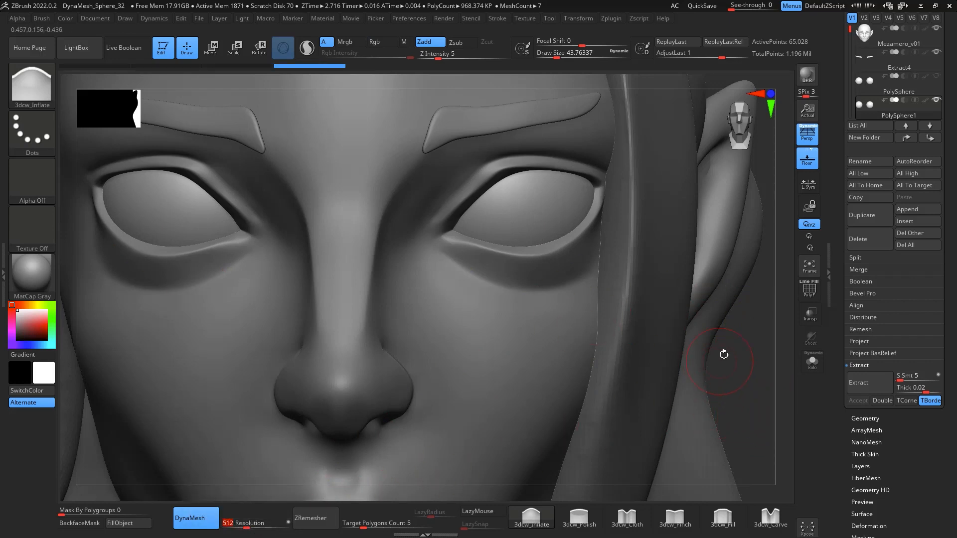
pyautogui.keyDown('ctrl'); pyautogui.moveTo(724, 354); pyautogui.dragTo(739, 363); pyautogui.keyUp('ctrl')
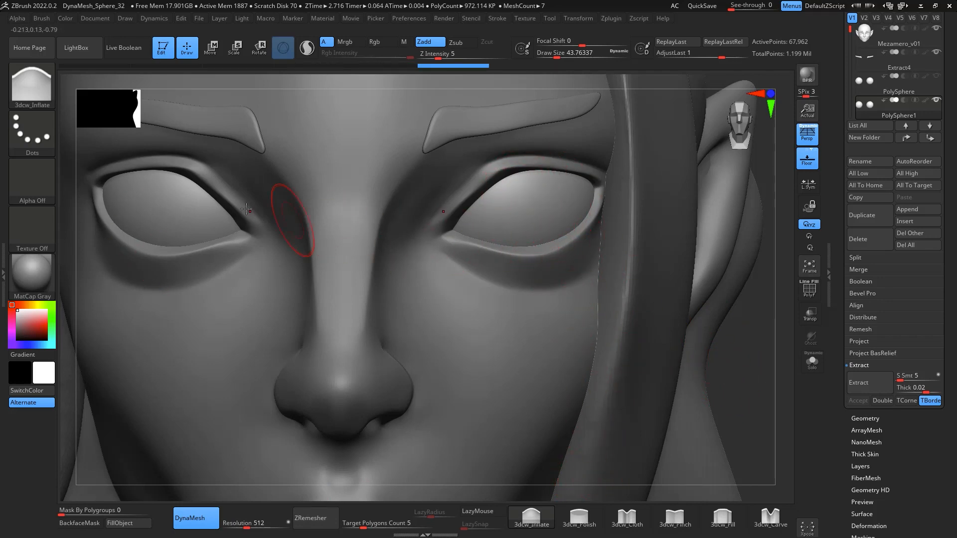
# Flatten the iris area of both eyeballs with the sPolish brush at draw size about 37
pyautogui.press('b')
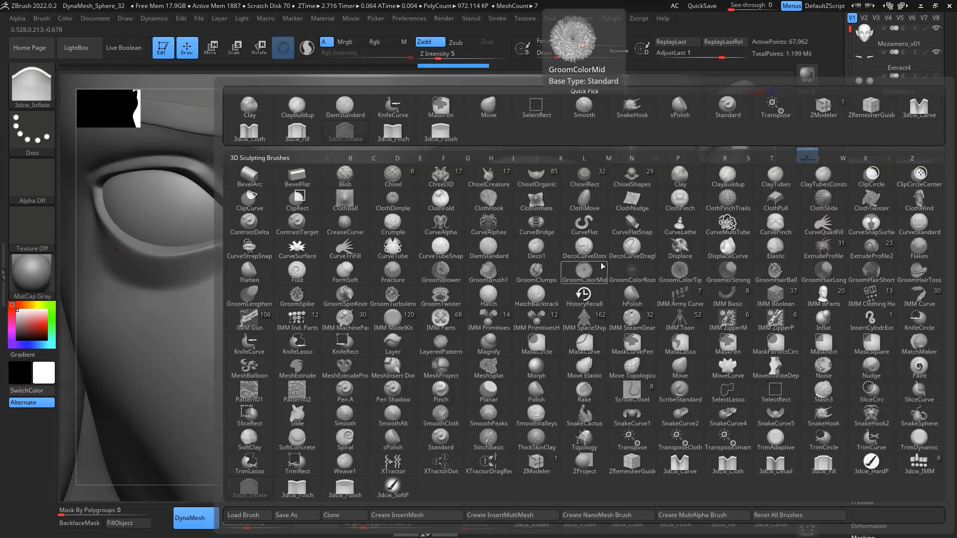
pyautogui.press('s')
pyautogui.press('r')
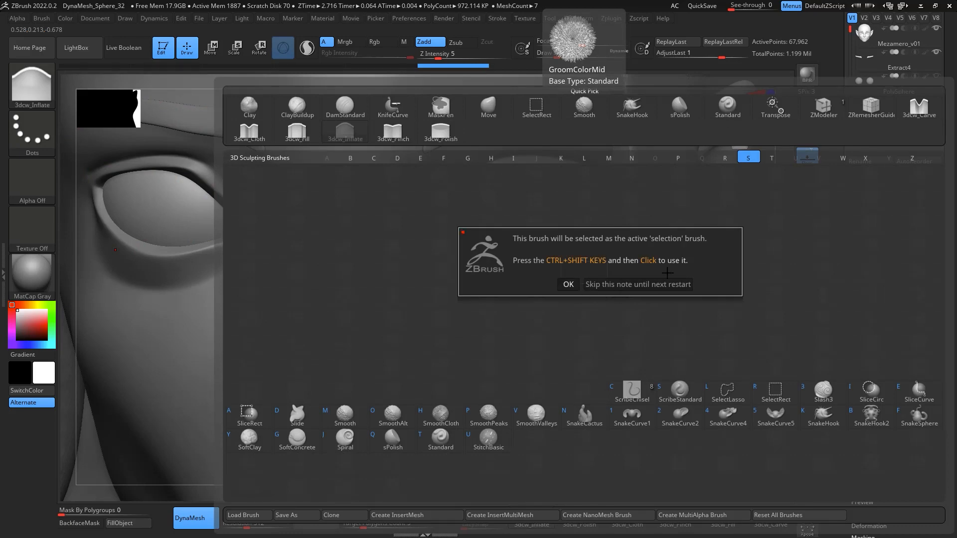
pyautogui.click(651, 285)
pyautogui.press('b')
pyautogui.press('s')
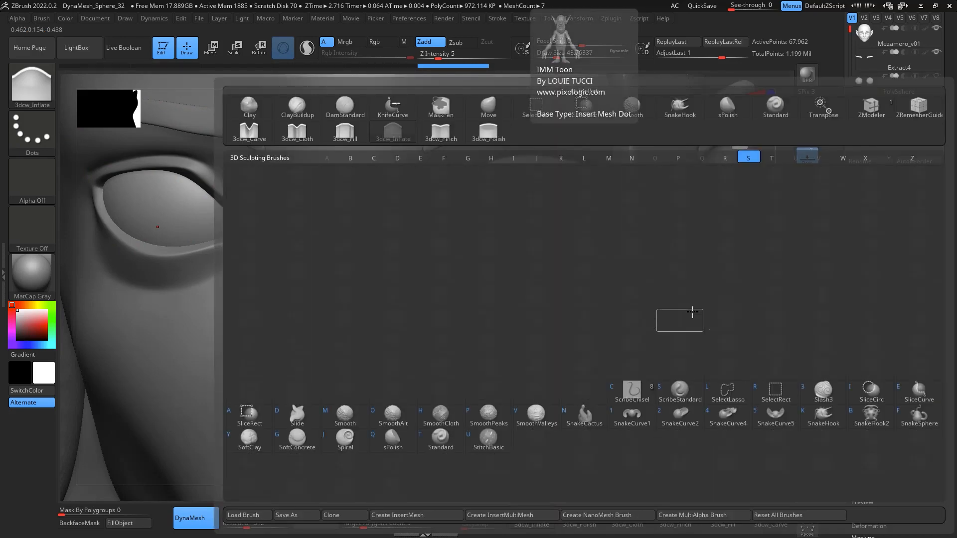
pyautogui.press('q')
pyautogui.press('space')
pyautogui.moveTo(507, 197); pyautogui.dragTo(521, 191)
pyautogui.press('space')
pyautogui.press('space')
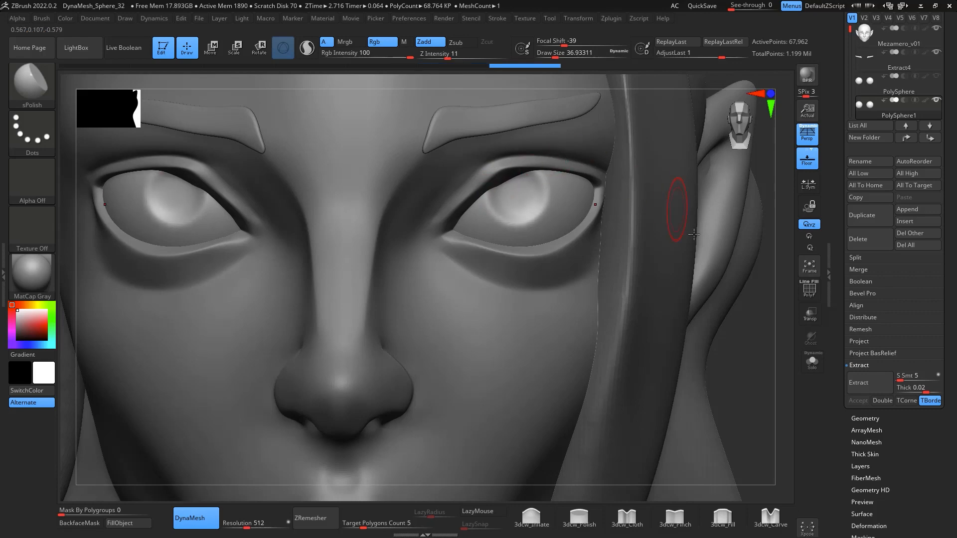
# Carve a round pupil into the iris of each eyeball with the ClayBuildup brush at draw size about 18
pyautogui.moveTo(679, 203); pyautogui.dragTo(747, 317)
pyautogui.press('b')
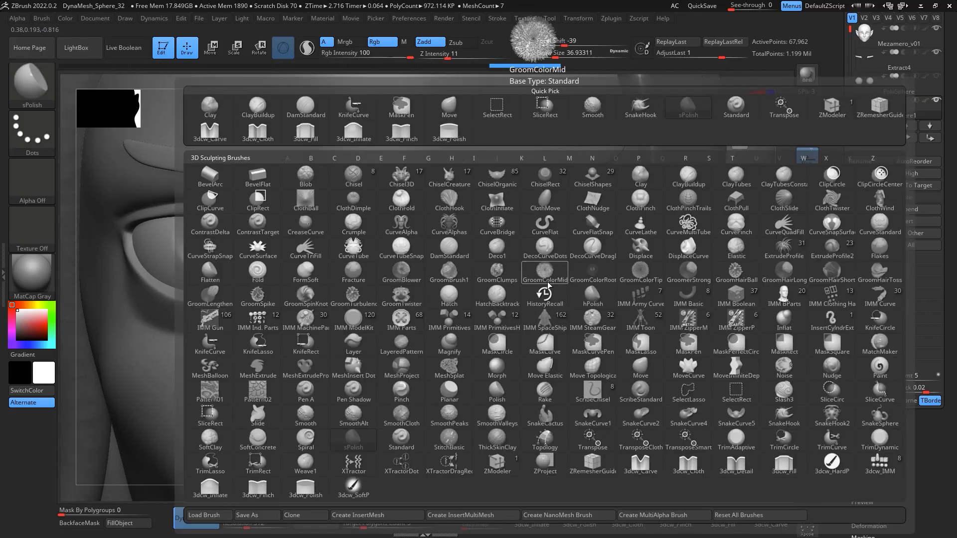
pyautogui.press('c')
pyautogui.press('b')
pyautogui.press('space')
pyautogui.moveTo(550, 265); pyautogui.dragTo(547, 265)
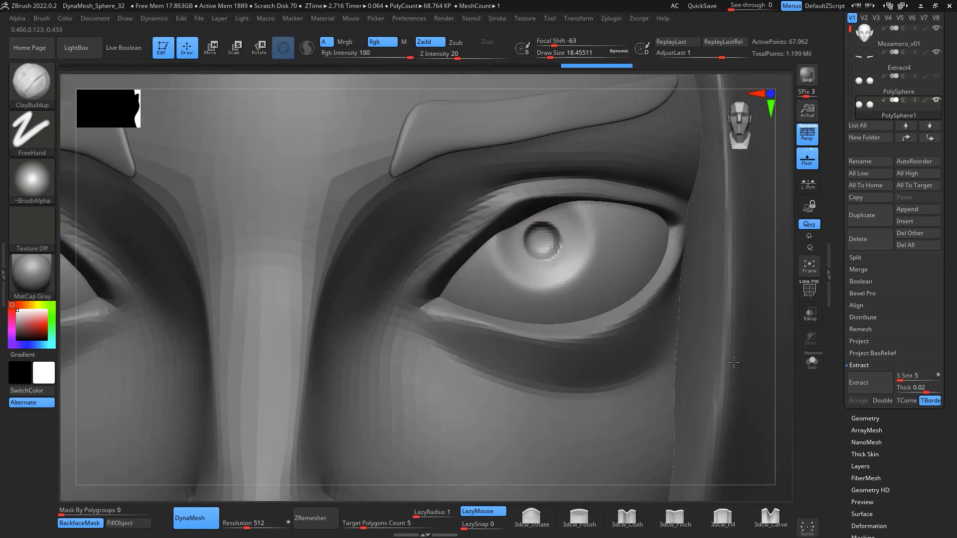
# Build up a small highlight inside each pupil with ClayBuildup at draw size about 8 and smooth it
pyautogui.press('space')
pyautogui.moveTo(558, 253); pyautogui.dragTo(549, 252)
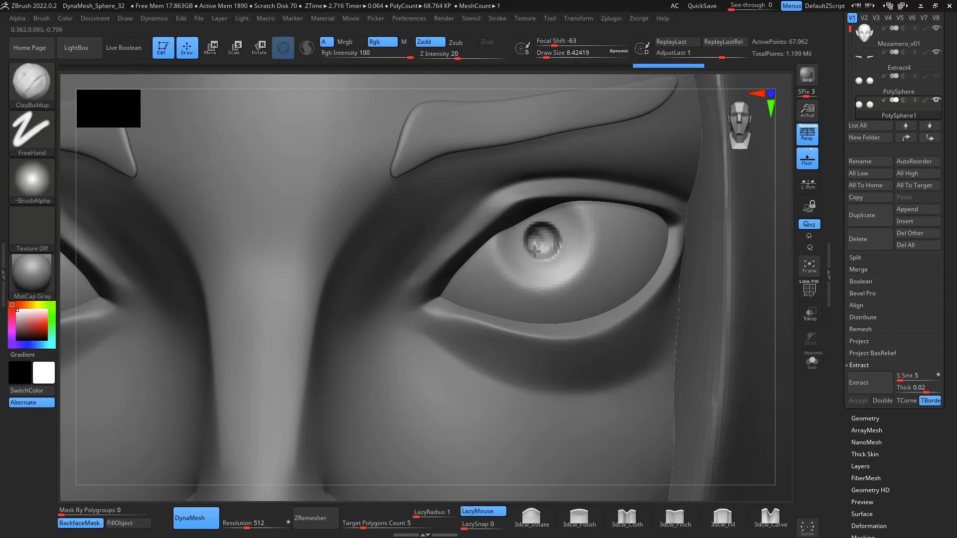
pyautogui.press('shift')
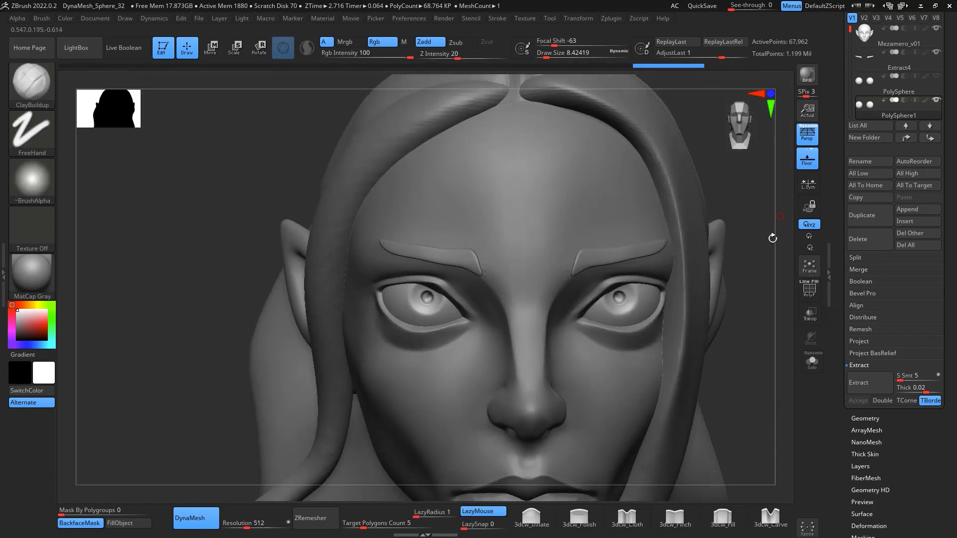
# Make the PolySphere1 eyeballs active, centre the gizmo on the eye, and slightly adjust the direction of the gaze
pyautogui.moveTo(771, 330)
pyautogui.mouseDown()
pyautogui.moveTo(771, 373)
pyautogui.moveTo(688, 336)
pyautogui.moveTo(673, 299)
pyautogui.moveTo(686, 325)
pyautogui.moveTo(684, 304)
pyautogui.mouseUp()
pyautogui.moveTo(694, 257); pyautogui.dragTo(687, 227)
pyautogui.click(856, 42)
pyautogui.keyDown('ctrl'); pyautogui.moveTo(687, 226); pyautogui.dragTo(684, 244, button='right'); pyautogui.keyUp('ctrl')
pyautogui.keyDown('alt'); pyautogui.moveTo(683, 244); pyautogui.dragTo(698, 255); pyautogui.keyUp('alt')
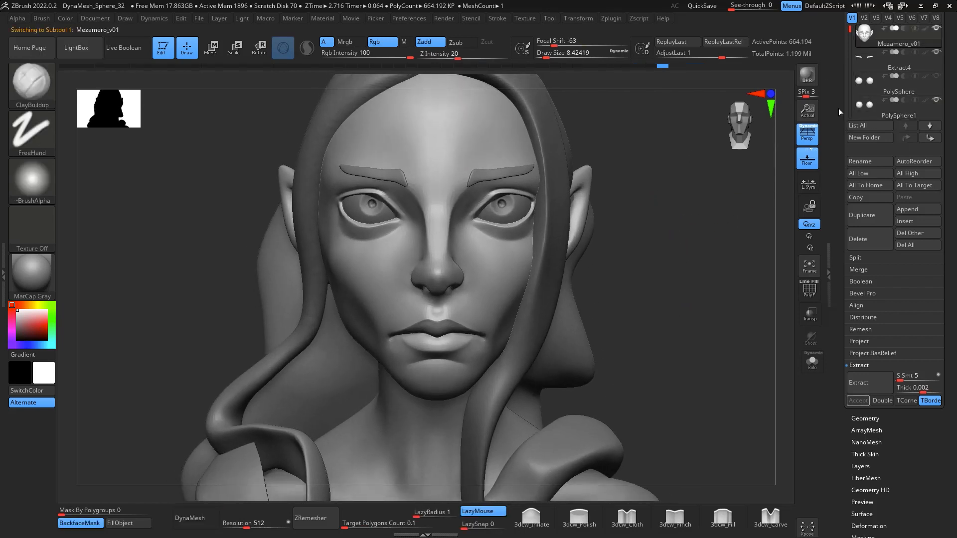
pyautogui.click(887, 111)
pyautogui.press('e')
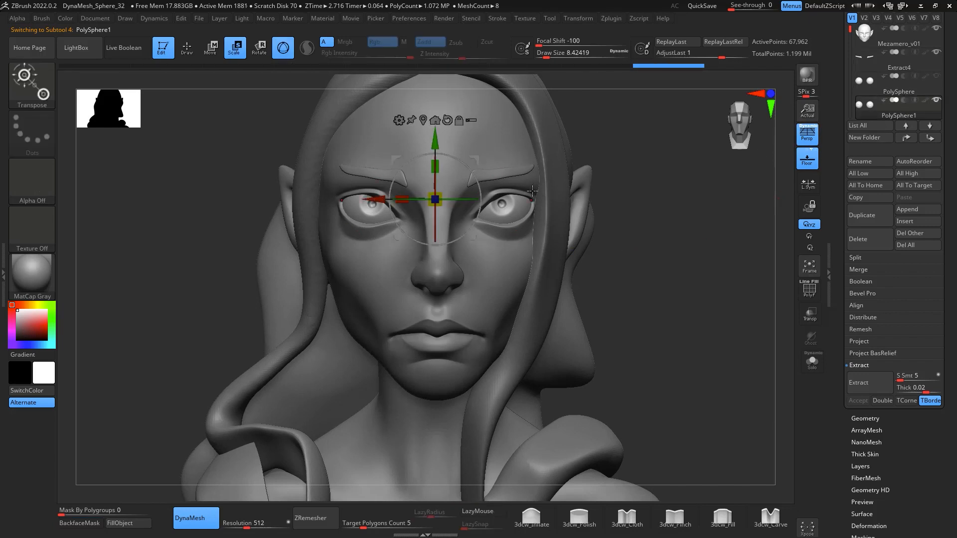
pyautogui.click(423, 119)
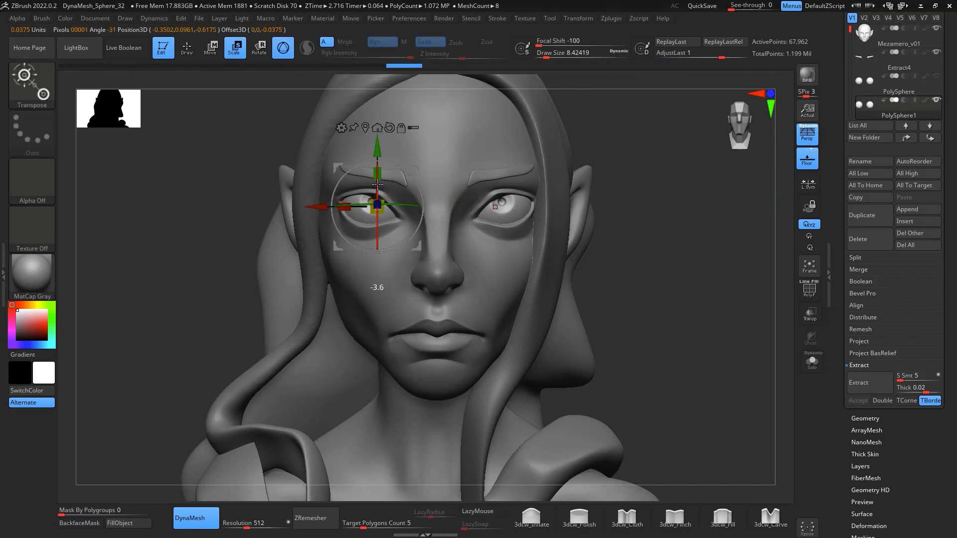
pyautogui.moveTo(421, 207); pyautogui.dragTo(415, 204)
pyautogui.press('q')
# Shift both eyeballs slightly inward toward the nose along the X axis
pyautogui.keyDown('ctrl'); pyautogui.moveTo(698, 347); pyautogui.dragTo(690, 303, button='right'); pyautogui.keyUp('ctrl')
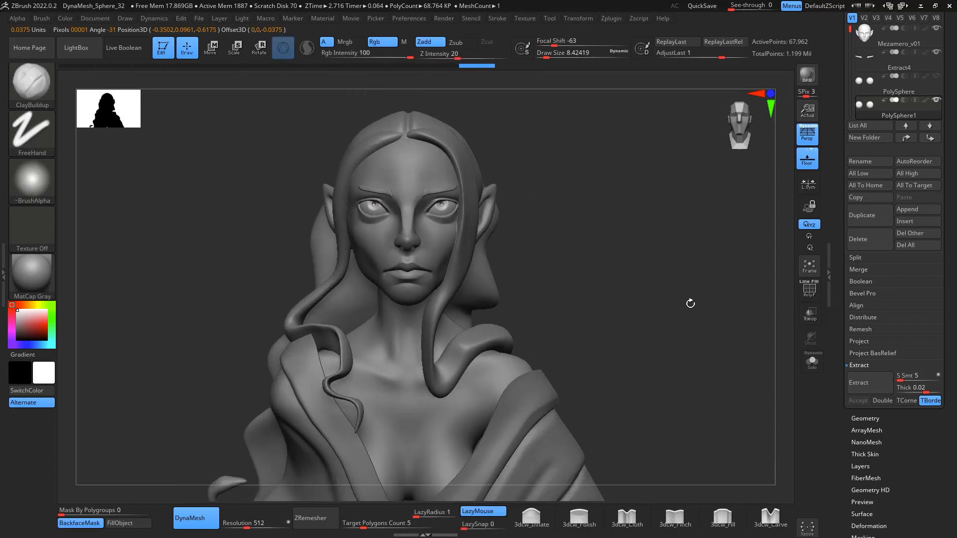
pyautogui.moveTo(642, 265)
pyautogui.keyDown('ctrl'); pyautogui.mouseDown(button='right')
pyautogui.moveTo(656, 312)
pyautogui.moveTo(669, 306)
pyautogui.mouseUp(button='right'); pyautogui.keyUp('ctrl')
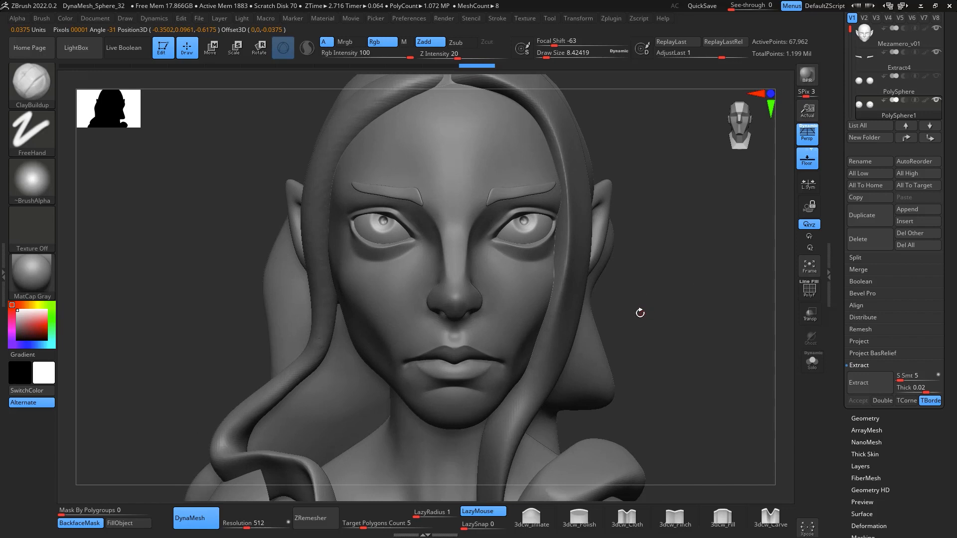
pyautogui.press('e')
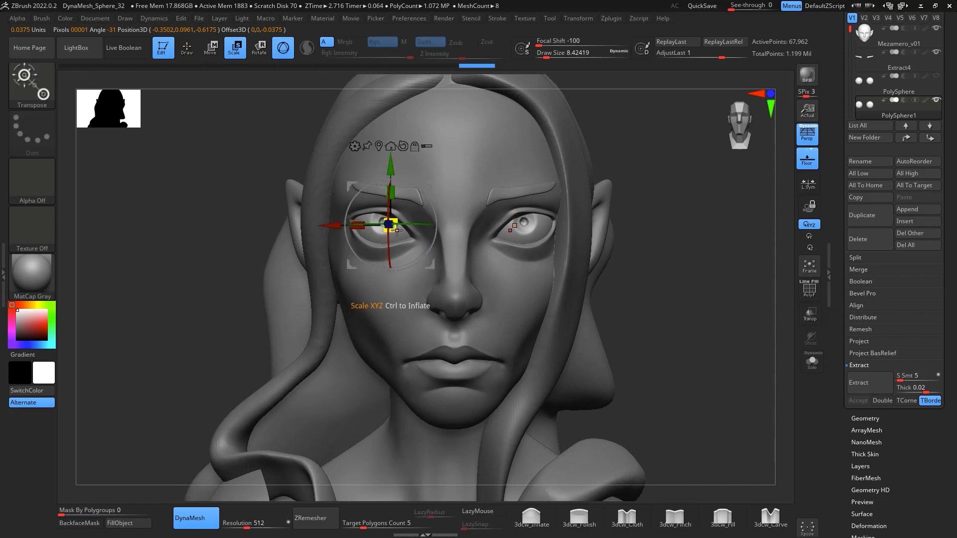
pyautogui.moveTo(330, 227); pyautogui.dragTo(334, 228)
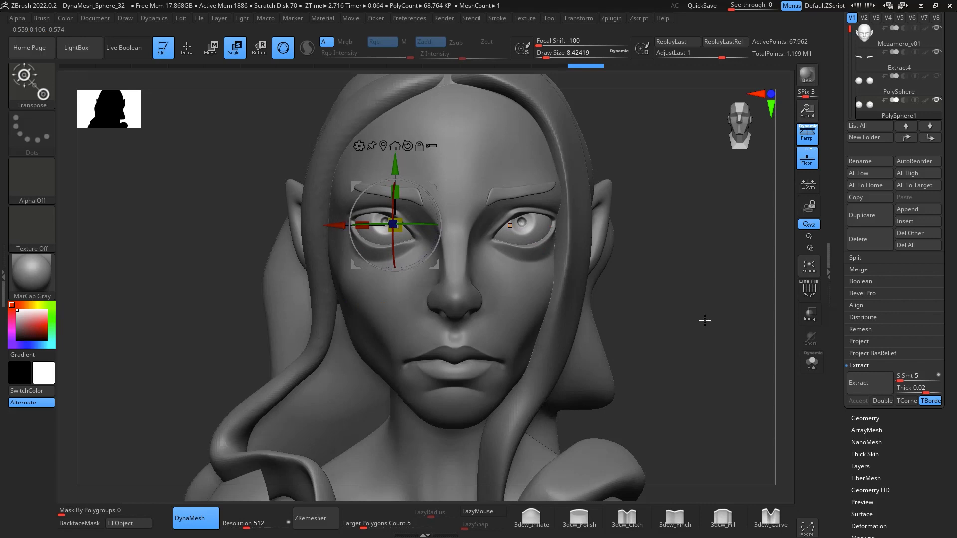
pyautogui.press('q')
pyautogui.moveTo(708, 318)
pyautogui.mouseDown()
pyautogui.moveTo(709, 280)
pyautogui.moveTo(714, 338)
pyautogui.moveTo(709, 331)
pyautogui.mouseUp()
pyautogui.moveTo(717, 366)
pyautogui.keyDown('alt'); pyautogui.mouseDown()
pyautogui.moveTo(713, 354)
pyautogui.moveTo(710, 375)
pyautogui.mouseUp(); pyautogui.keyUp('alt')
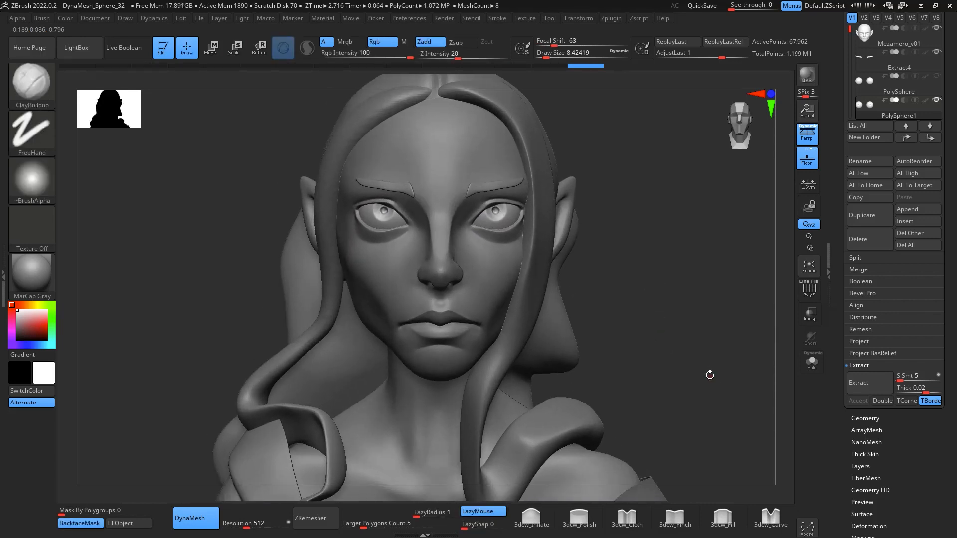
pyautogui.press('e')
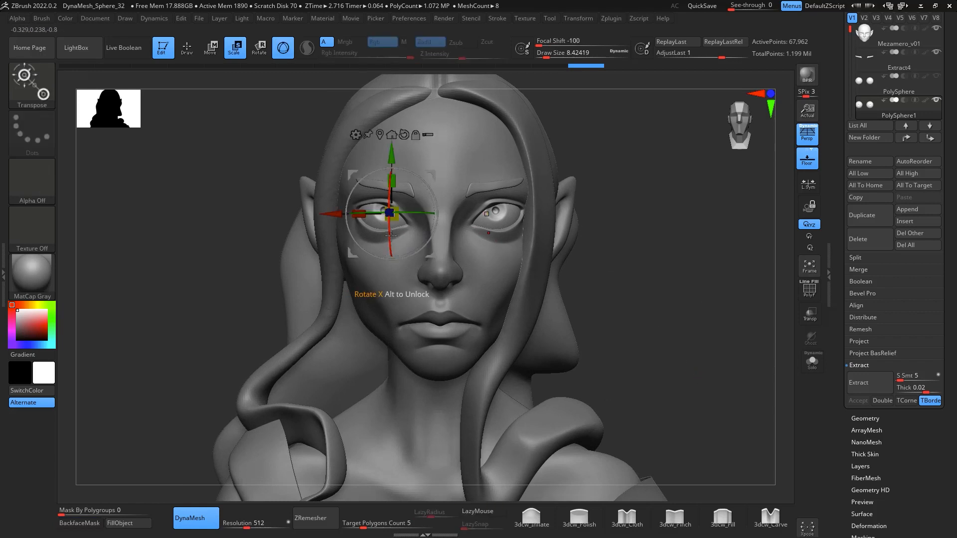
pyautogui.press('q')
pyautogui.moveTo(706, 416)
pyautogui.keyDown('alt'); pyautogui.mouseDown()
pyautogui.moveTo(711, 348)
pyautogui.moveTo(724, 444)
pyautogui.mouseUp(); pyautogui.keyUp('alt')
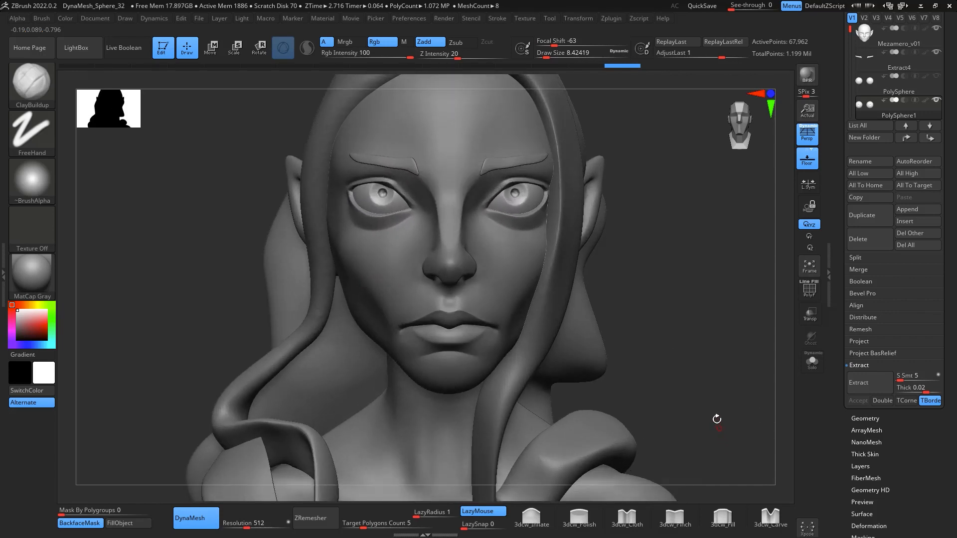
pyautogui.keyDown('alt'); pyautogui.moveTo(710, 352); pyautogui.dragTo(714, 359); pyautogui.keyUp('alt')
# Make the eyebrow subtool Extract4 active and smooth the eyebrows at draw size about 80
pyautogui.click(886, 64)
pyautogui.press('space')
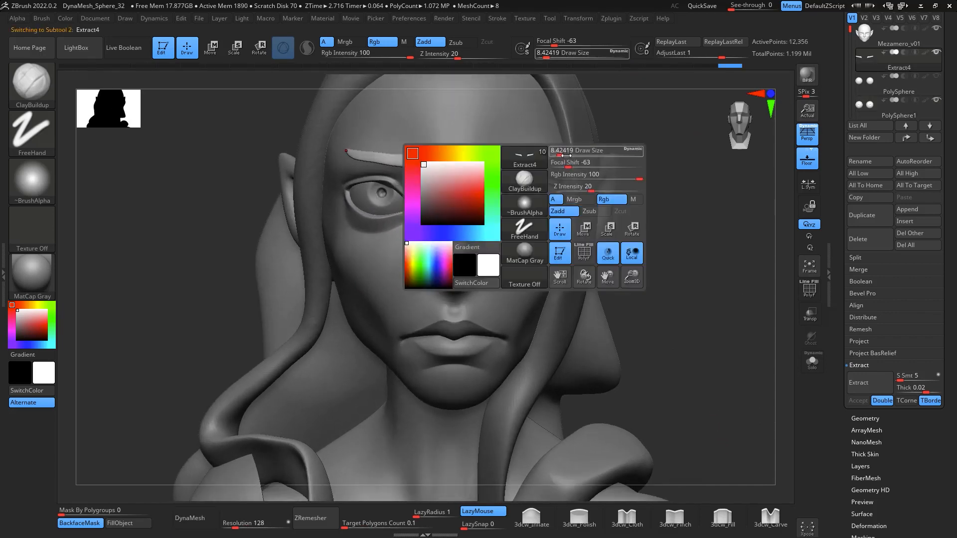
pyautogui.moveTo(567, 156); pyautogui.dragTo(585, 156)
pyautogui.press('shift')
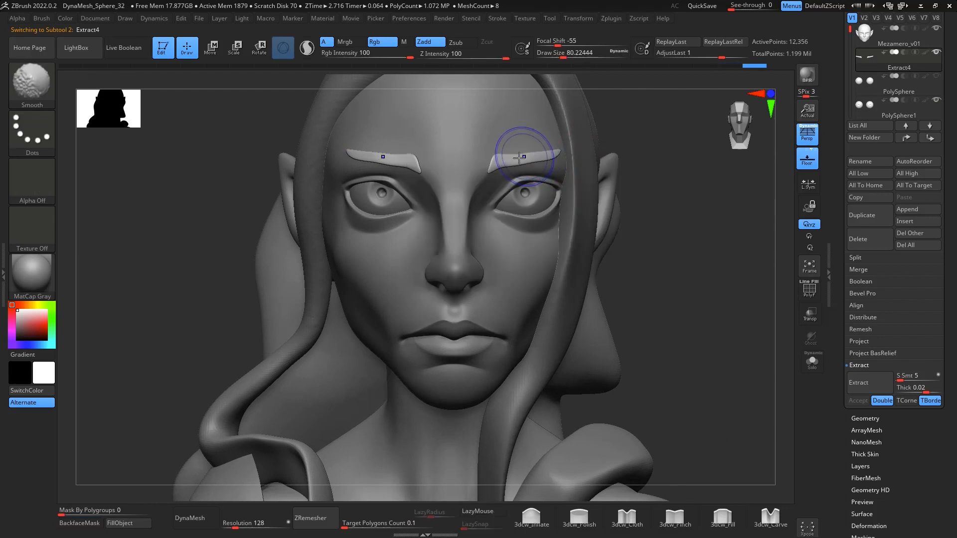
pyautogui.keyDown('shift'); pyautogui.moveTo(519, 158); pyautogui.dragTo(548, 154); pyautogui.keyUp('shift')
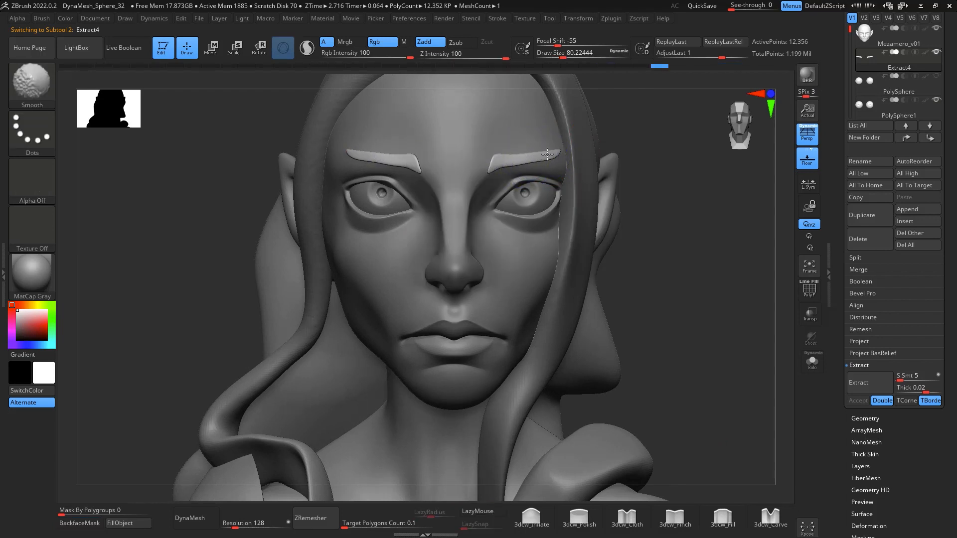
# Compare the whole bust with perspective turned off and back on
pyautogui.moveTo(705, 352)
pyautogui.keyDown('alt'); pyautogui.mouseDown()
pyautogui.moveTo(726, 359)
pyautogui.moveTo(720, 342)
pyautogui.moveTo(696, 342)
pyautogui.mouseUp(); pyautogui.keyUp('alt')
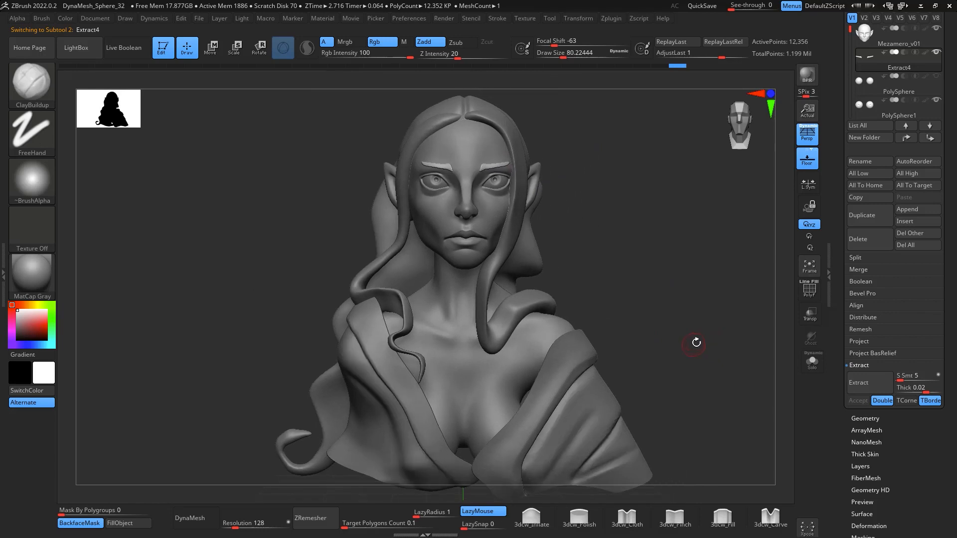
pyautogui.click(807, 142)
pyautogui.click(807, 142)
pyautogui.moveTo(698, 291)
pyautogui.keyDown('alt'); pyautogui.mouseDown()
pyautogui.moveTo(707, 301)
pyautogui.moveTo(682, 333)
pyautogui.moveTo(690, 346)
pyautogui.moveTo(702, 313)
pyautogui.moveTo(701, 358)
pyautogui.moveTo(694, 329)
pyautogui.mouseUp(); pyautogui.keyUp('alt')
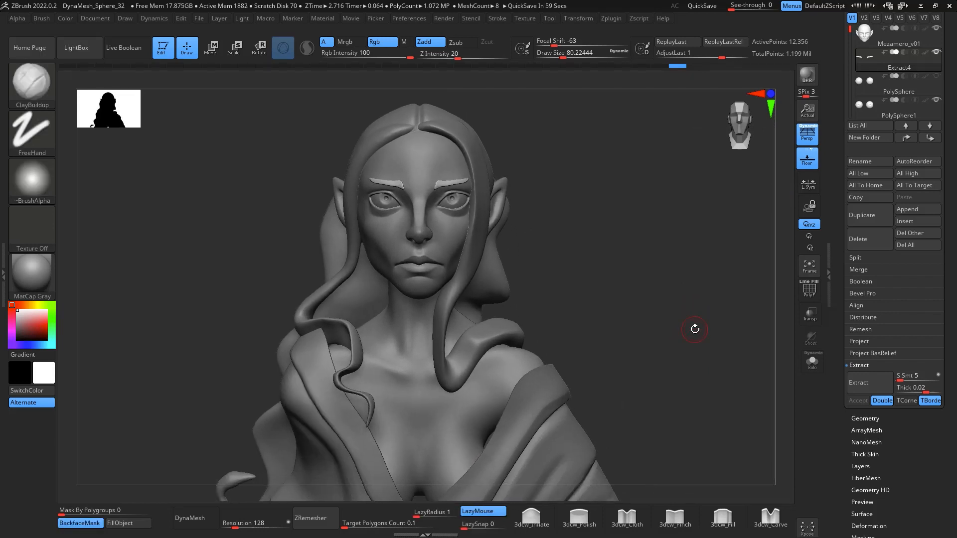